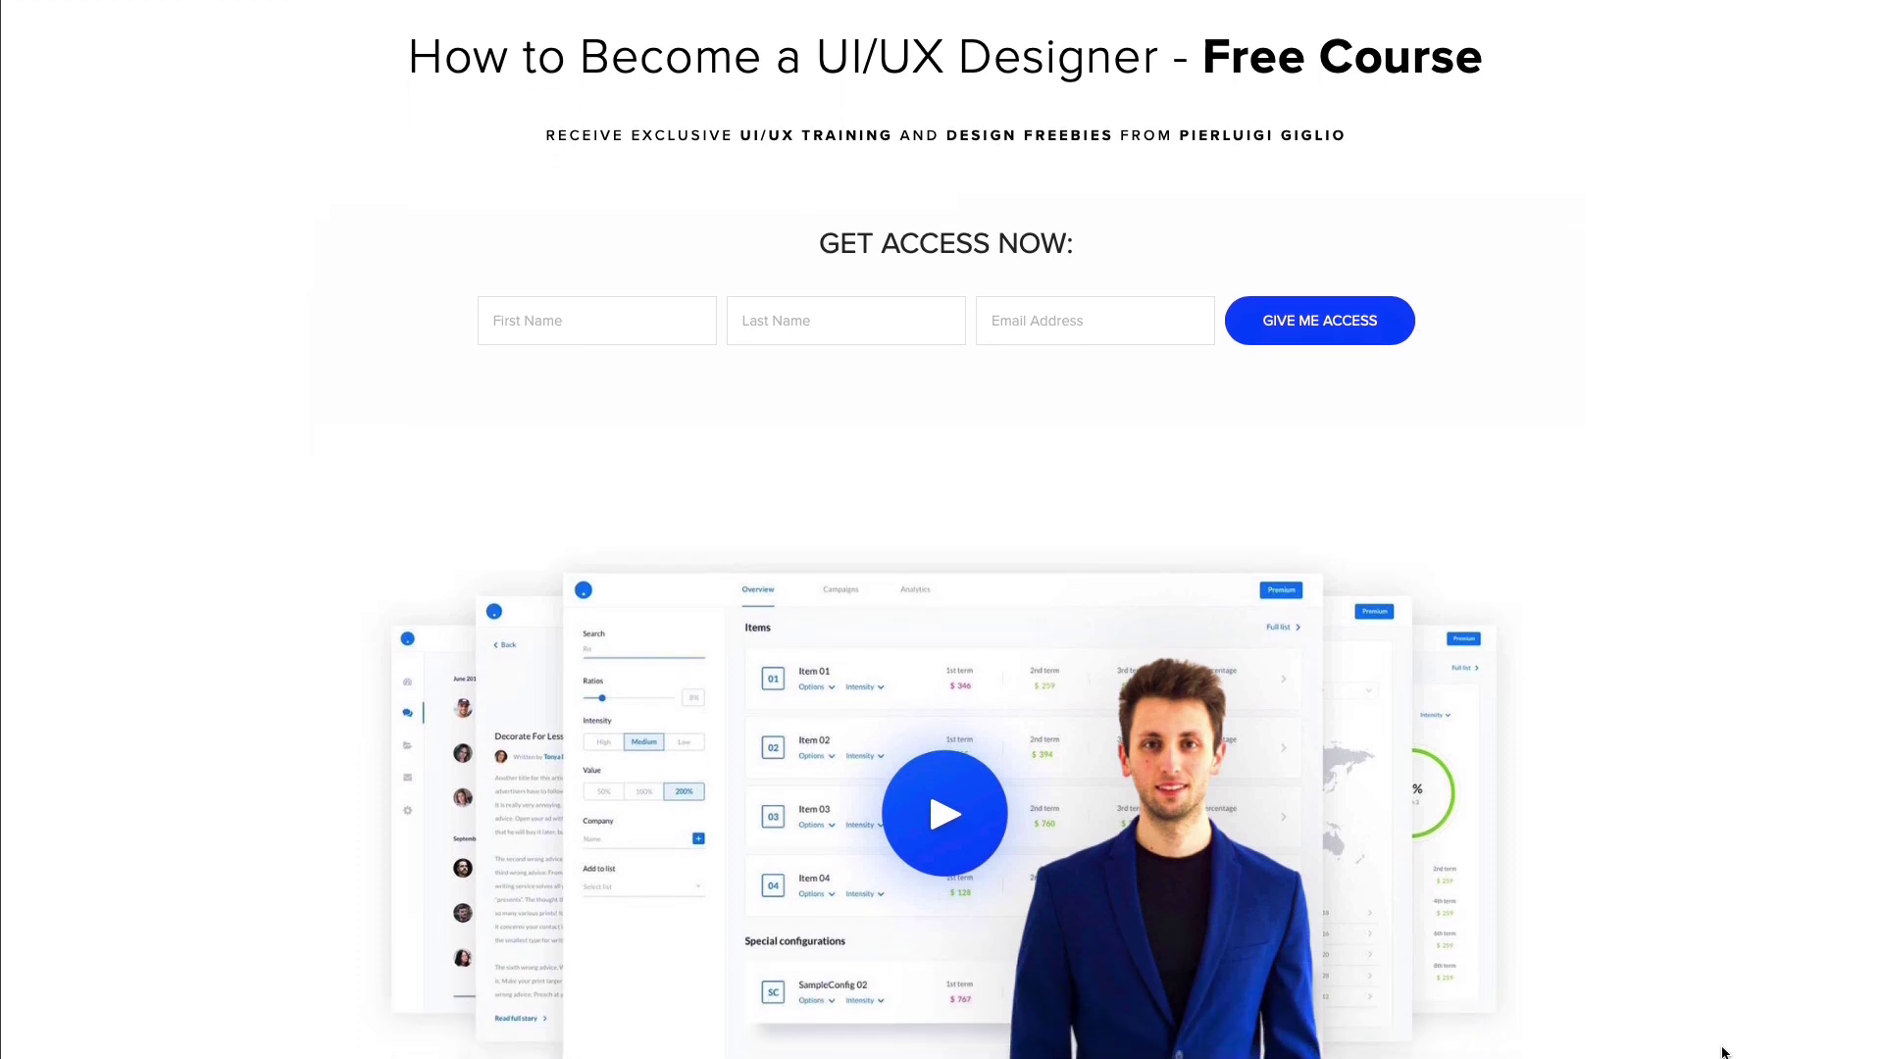
Look through the free UI/UX course page down to its examples of free source files.
{"action": "scroll", "coordinate": [1723, 1053], "scroll_direction": "down", "scroll_amount": 10}
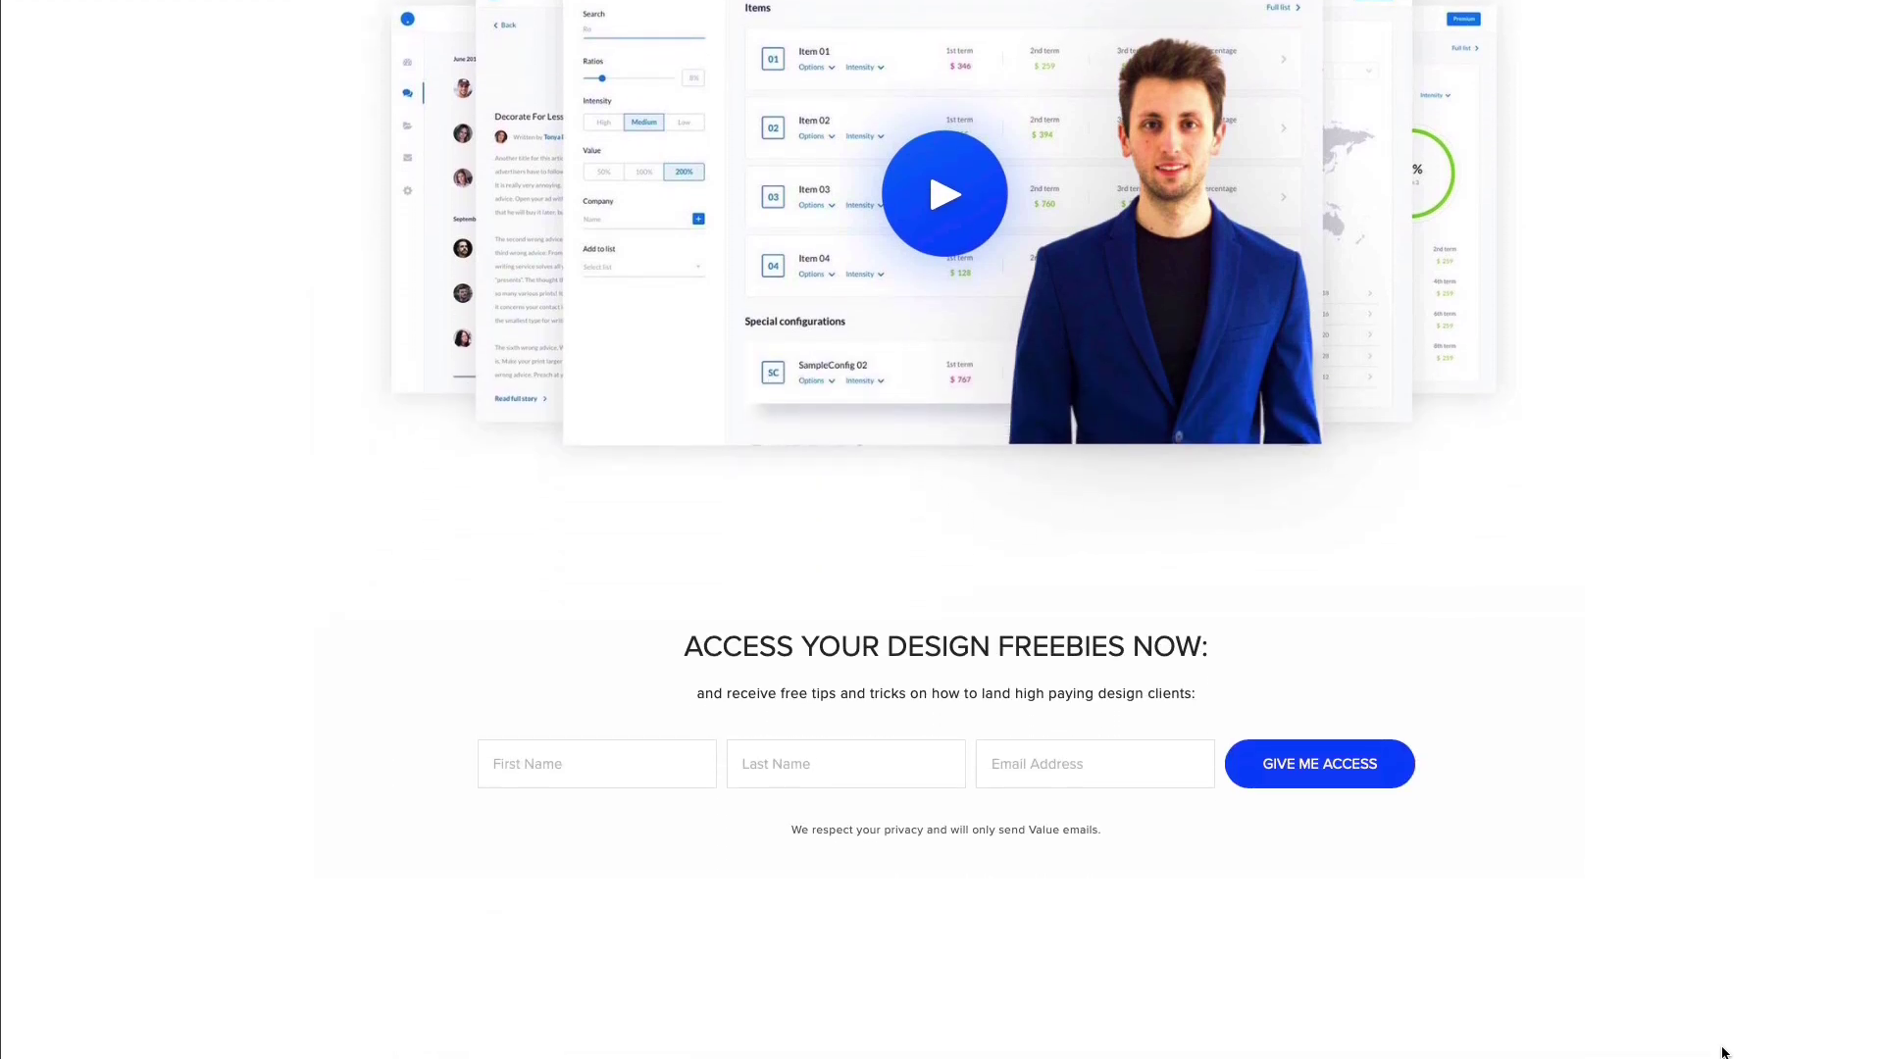
{"action": "scroll", "coordinate": [1723, 1052], "scroll_direction": "down", "scroll_amount": 8}
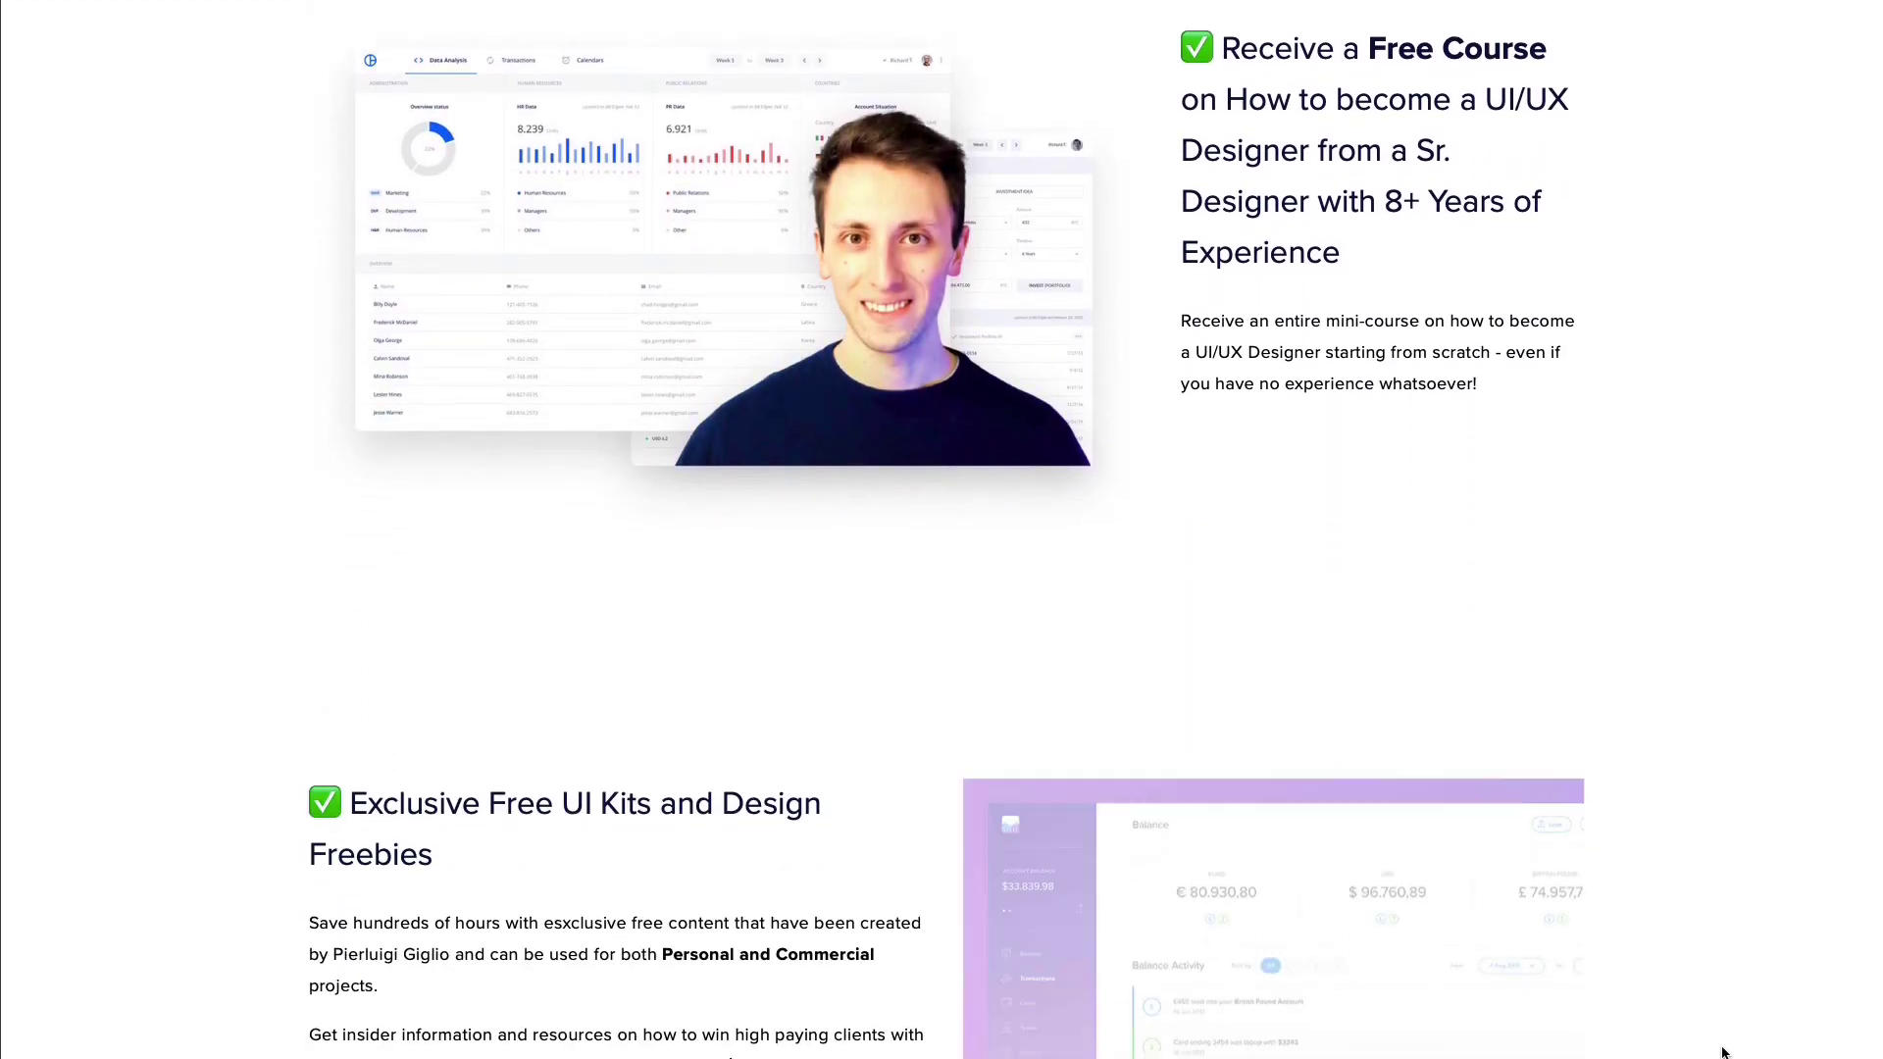
{"action": "scroll", "coordinate": [1723, 1052], "scroll_direction": "down", "scroll_amount": 7}
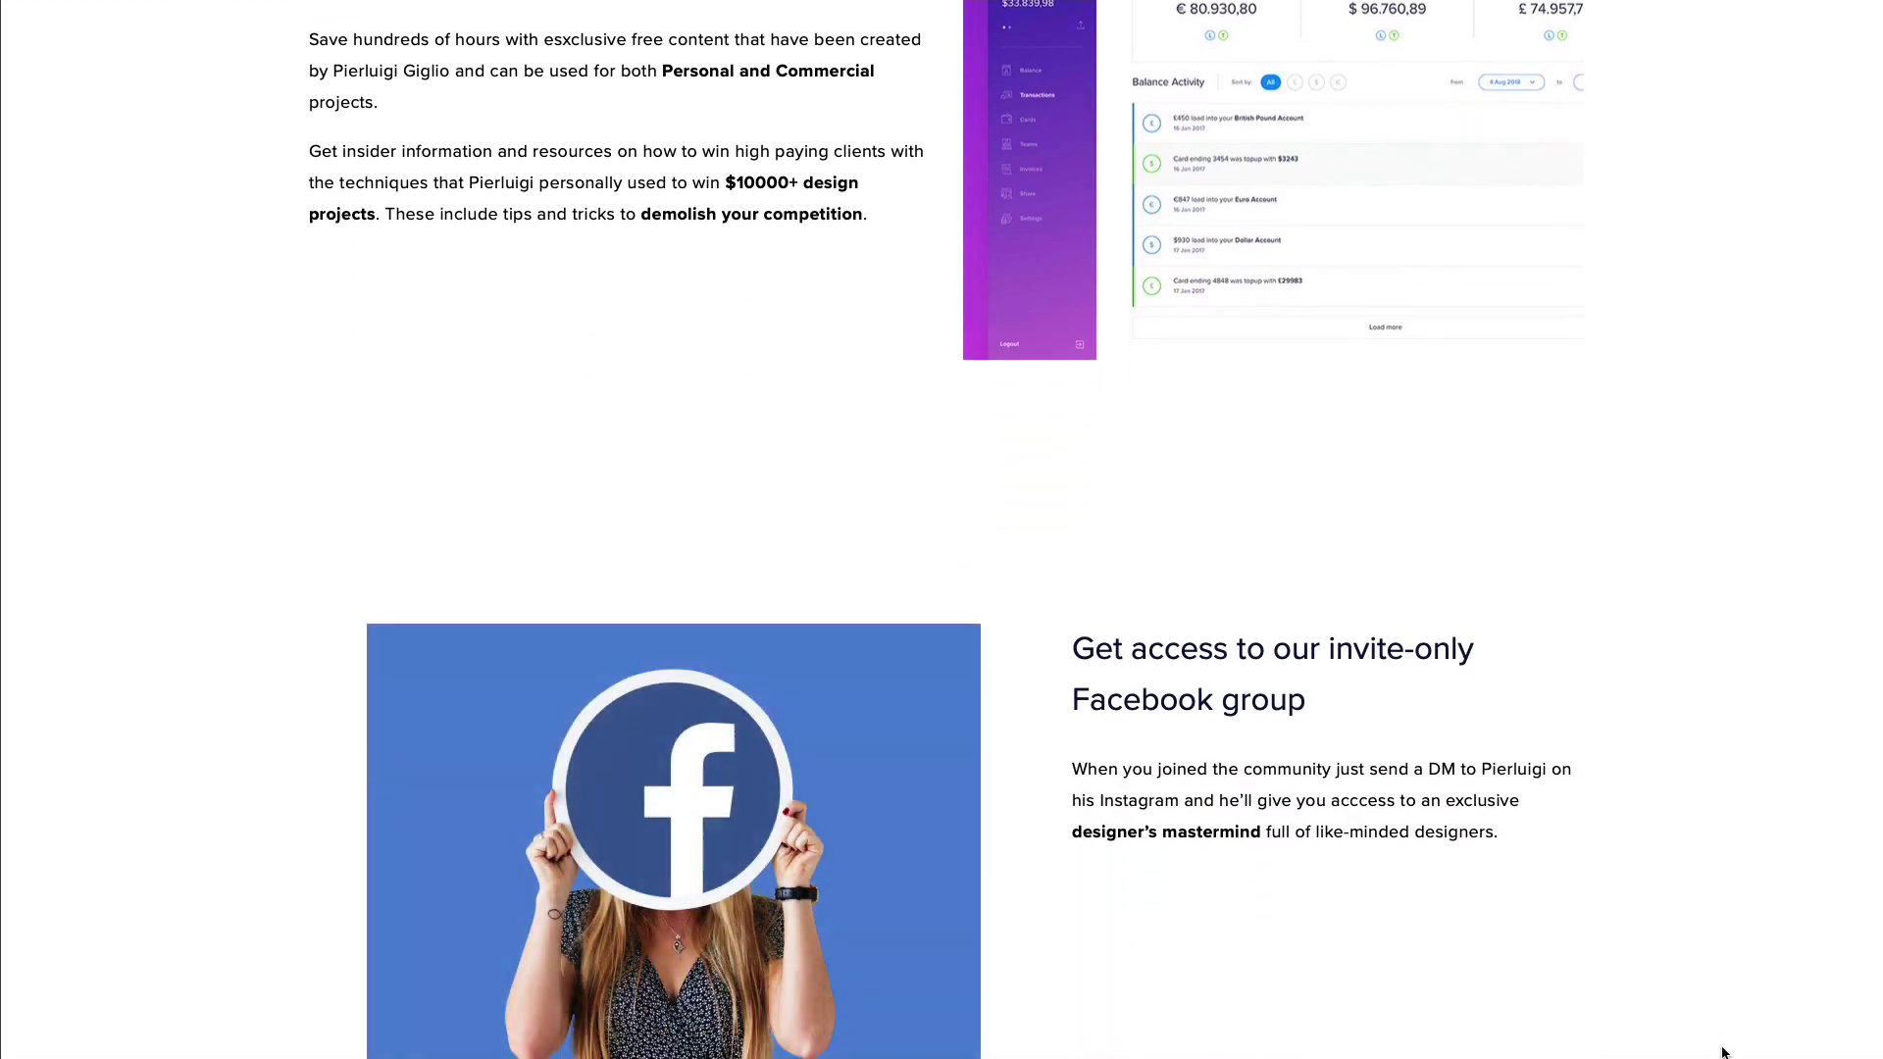
{"action": "scroll", "coordinate": [1723, 1052], "scroll_direction": "down", "scroll_amount": 5}
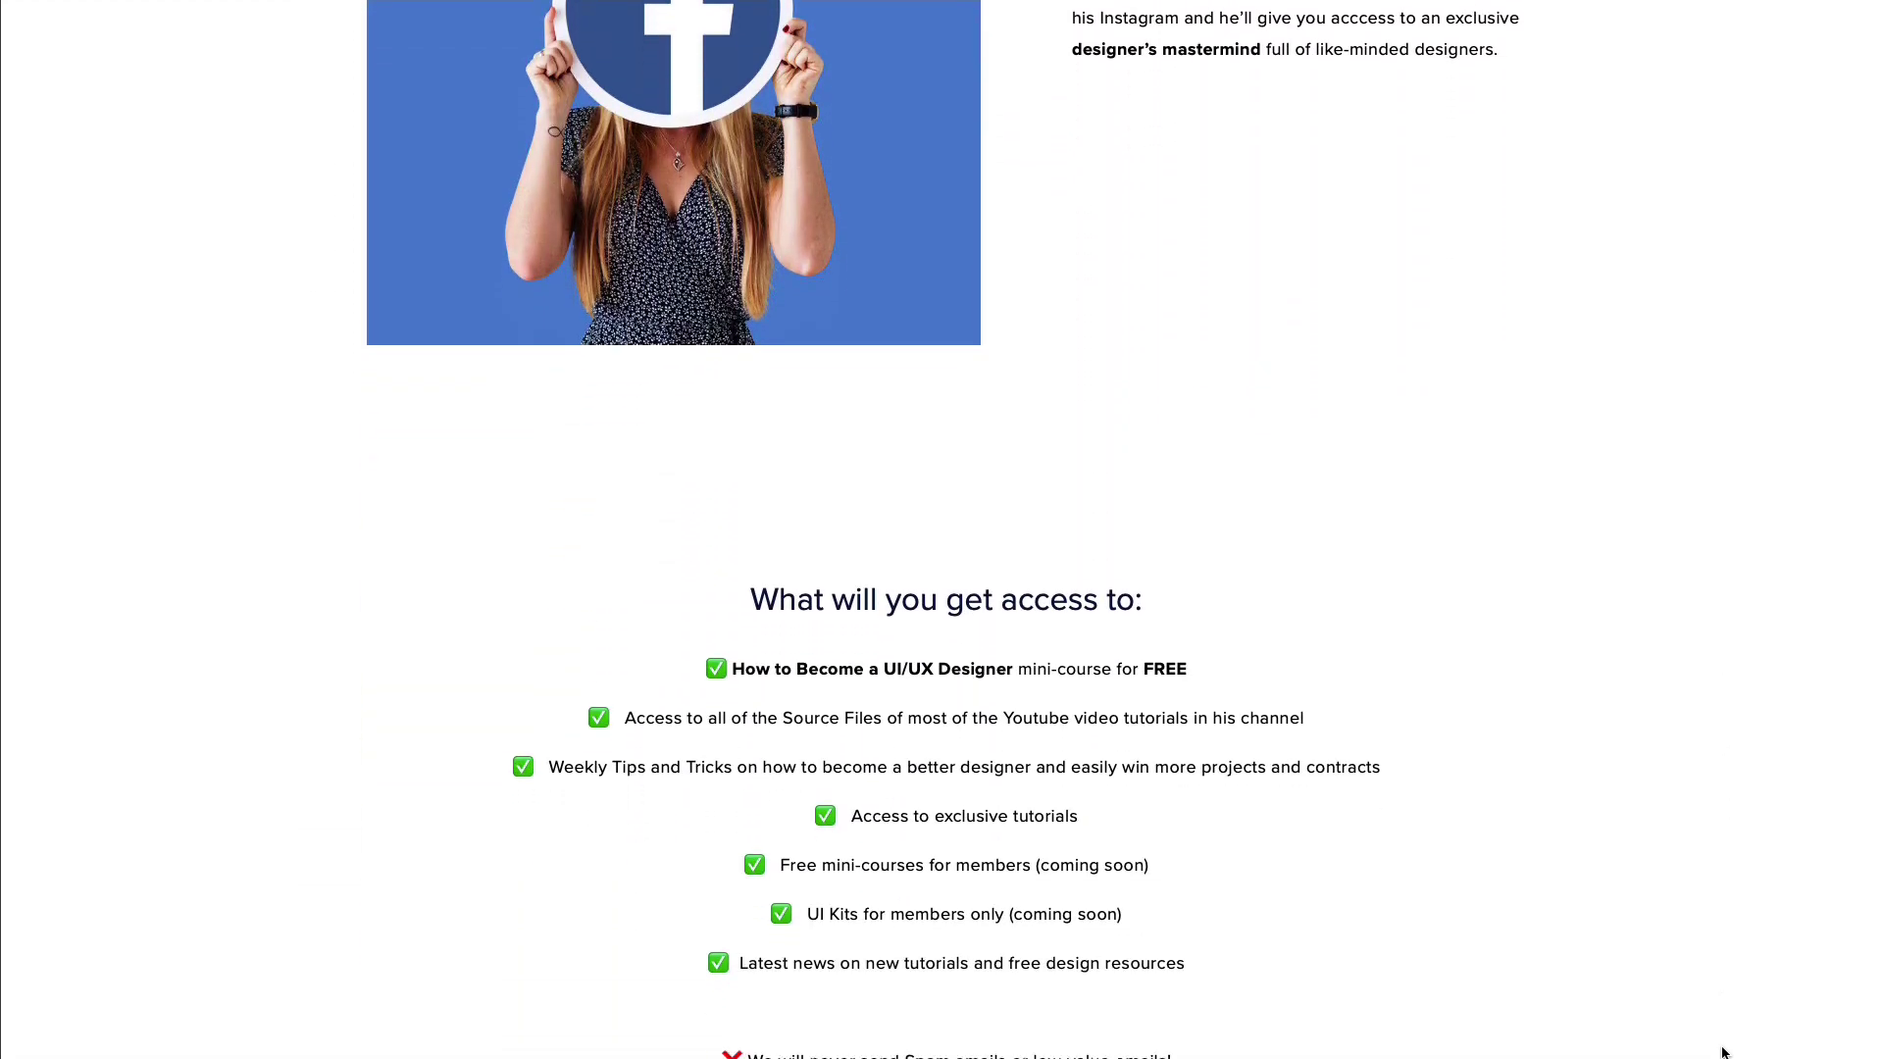
{"action": "scroll", "coordinate": [941, 530], "scroll_direction": "down", "scroll_amount": 10}
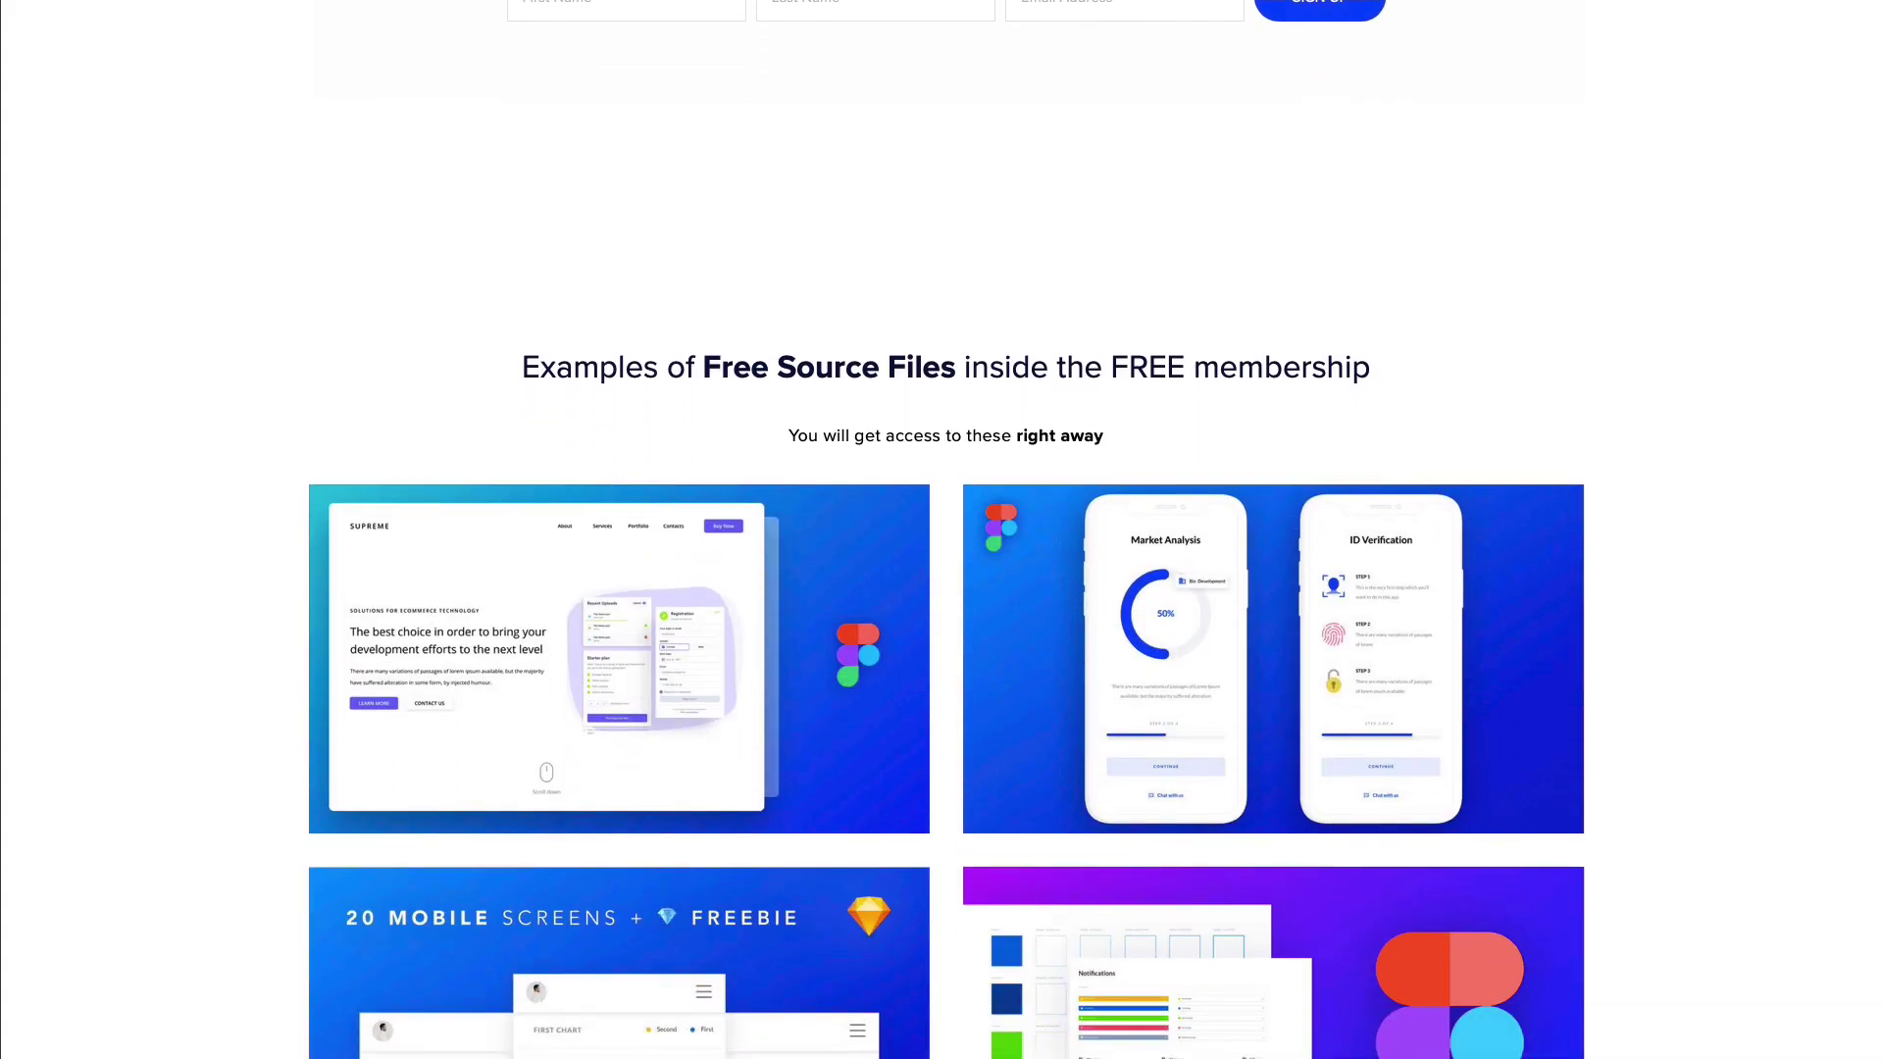
{"action": "scroll", "coordinate": [941, 530], "scroll_direction": "down", "scroll_amount": 1}
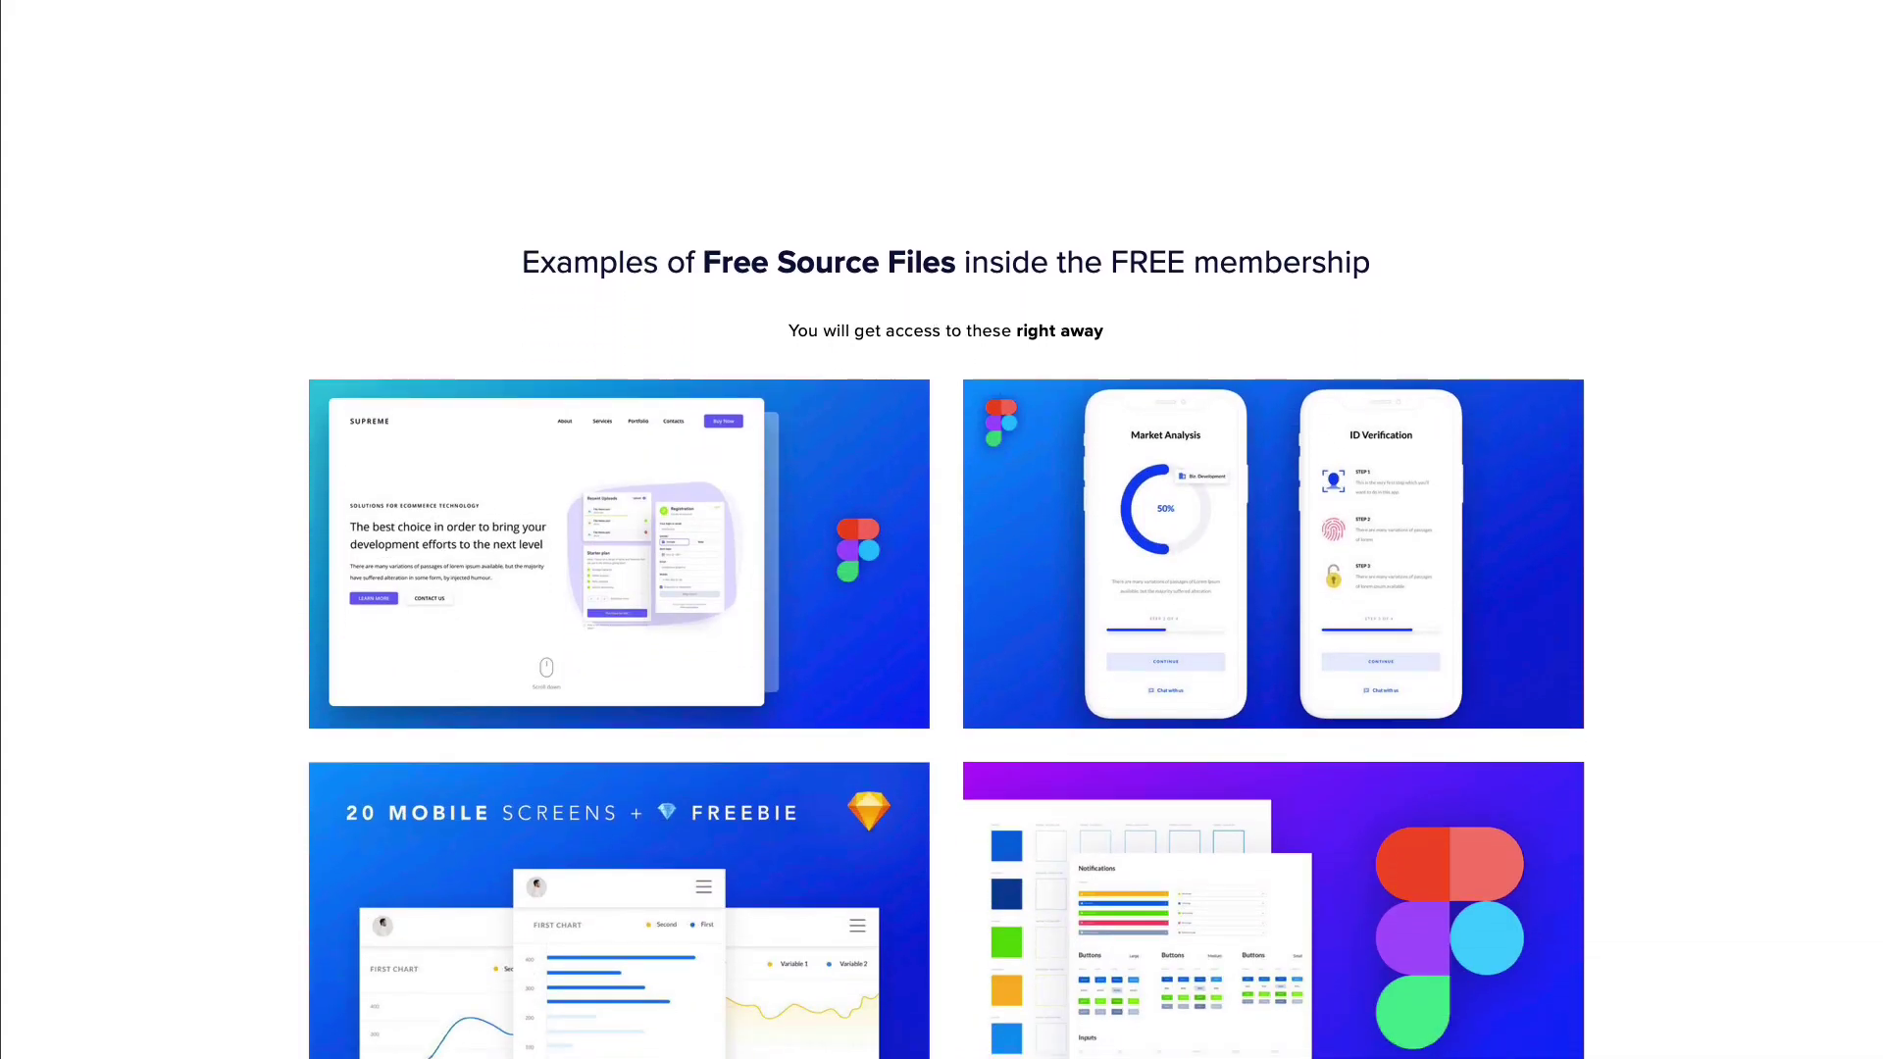
{"action": "scroll", "coordinate": [941, 529], "scroll_direction": "down", "scroll_amount": 1}
{"action": "scroll", "coordinate": [941, 530], "scroll_direction": "down", "scroll_amount": 1}
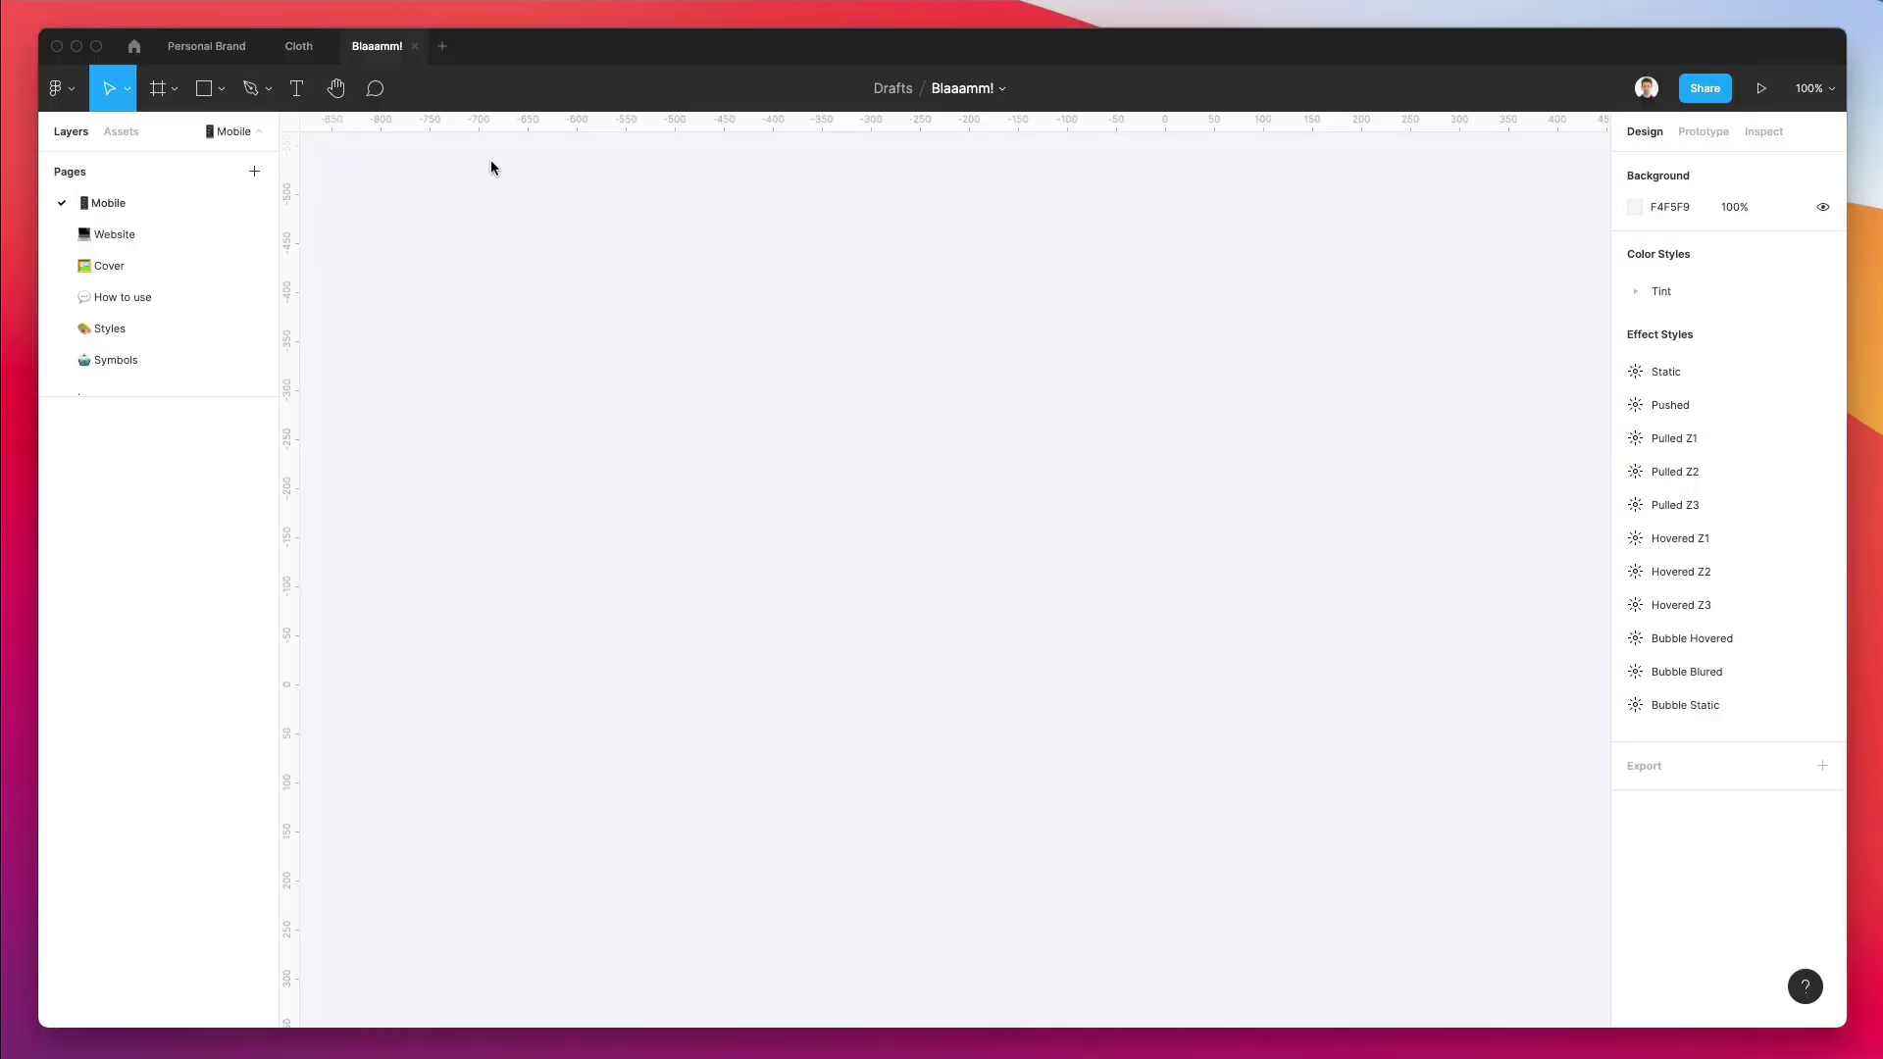
Create an iPhone 11 Pro Max frame on the Mobile page and rename it 1.
{"action": "left_click", "coordinate": [160, 91]}
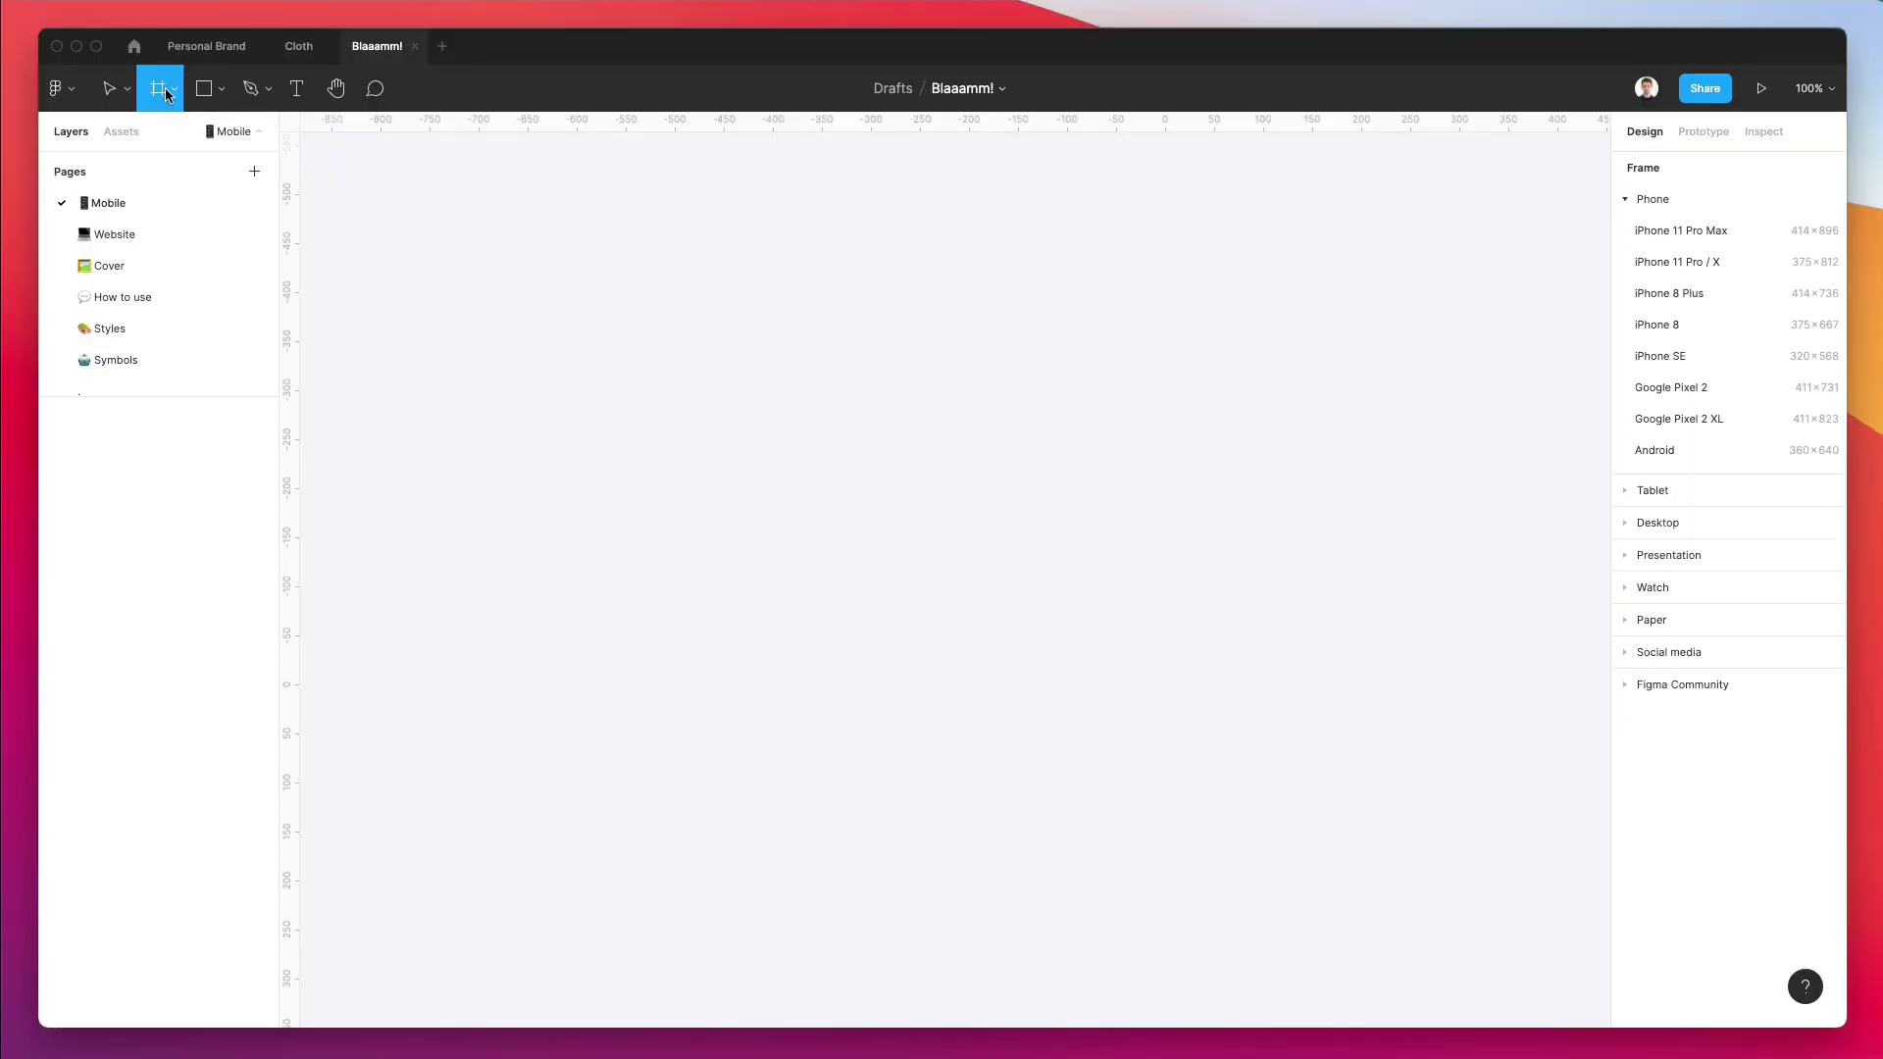
{"action": "left_click", "coordinate": [1689, 232]}
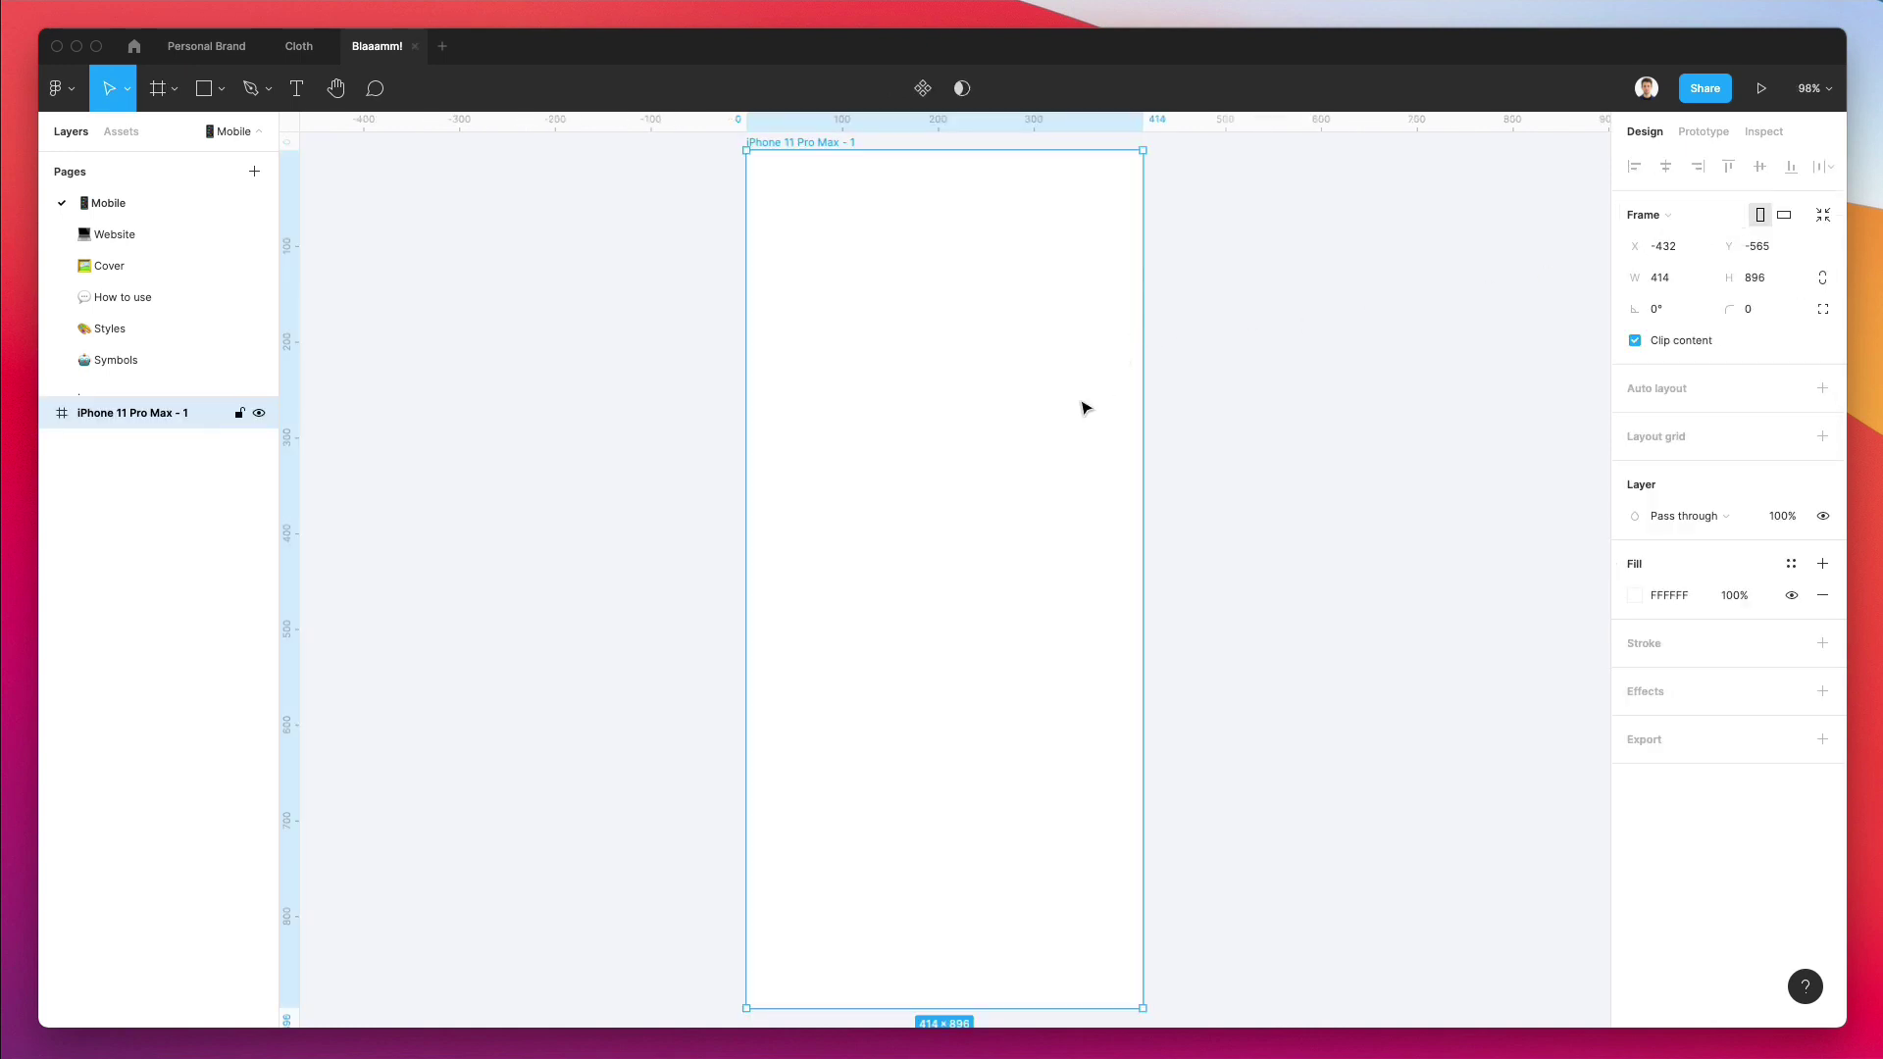
{"action": "scroll", "coordinate": [1039, 410], "scroll_direction": "down", "scroll_amount": 2}
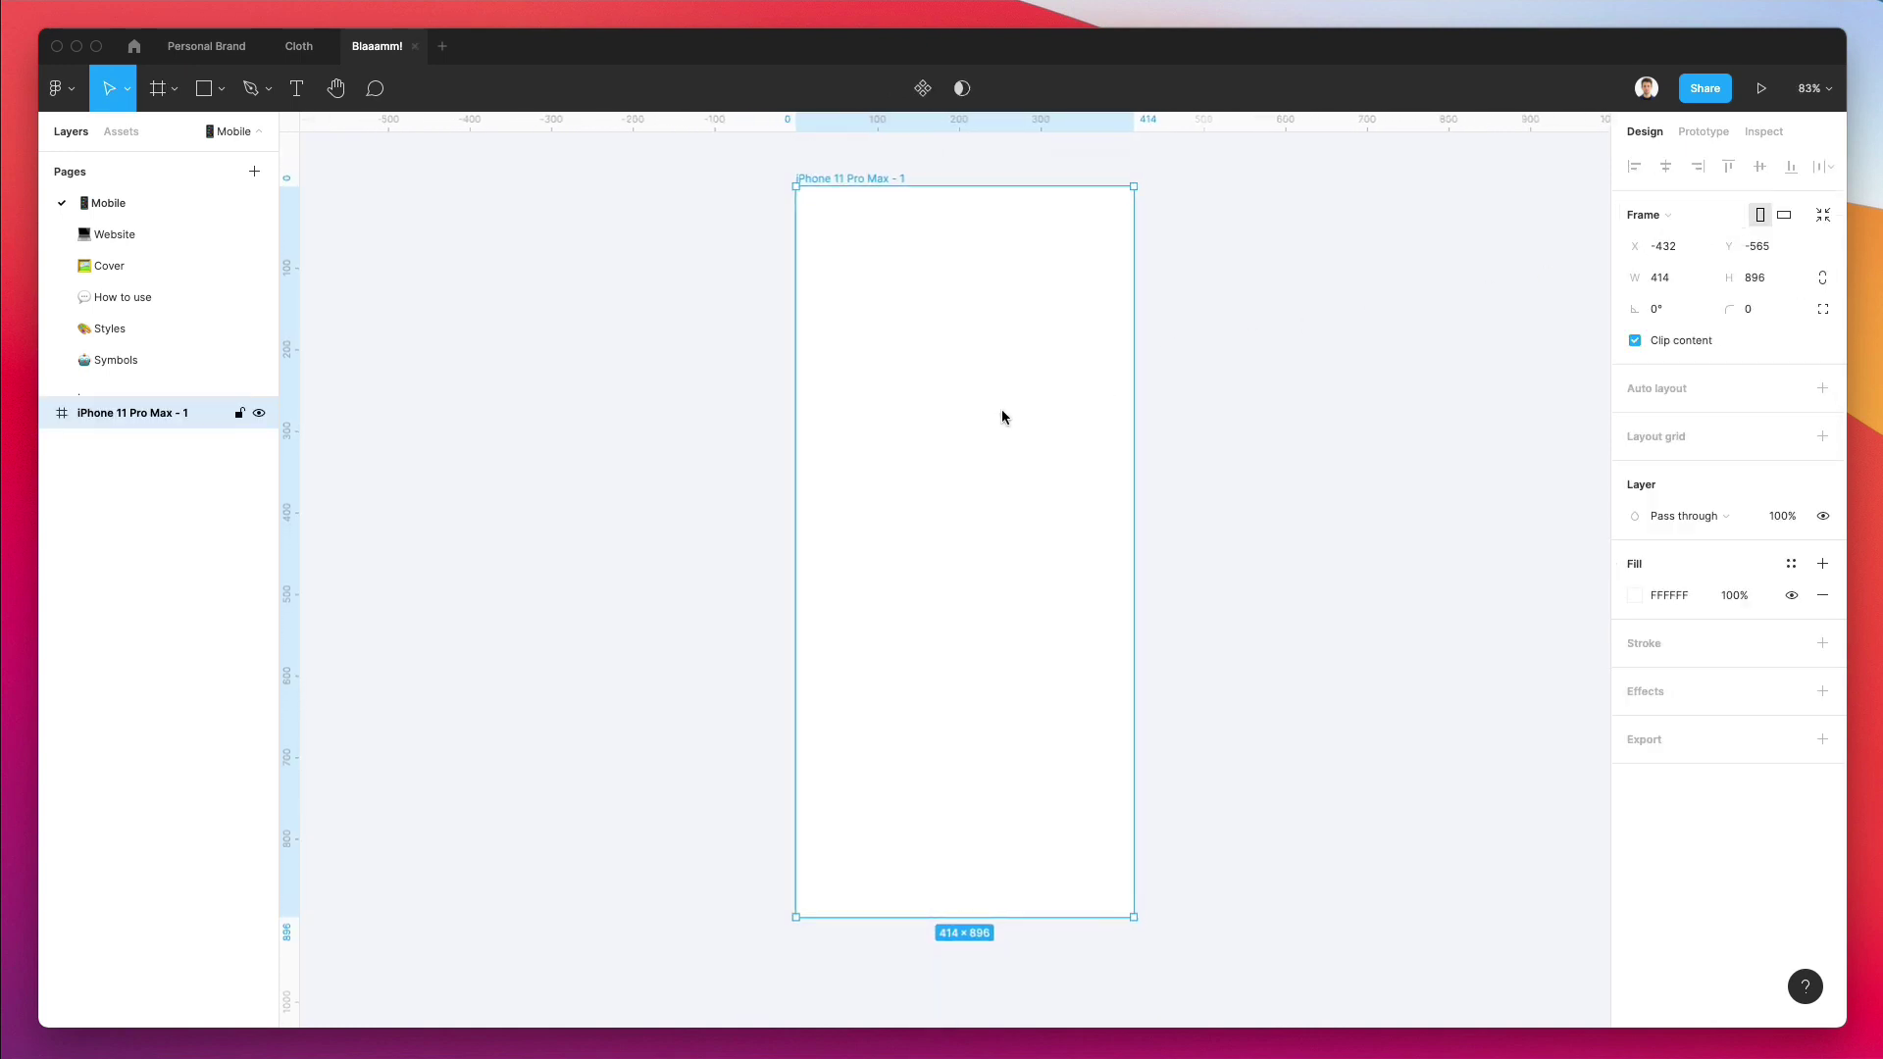
{"action": "double_click", "coordinate": [145, 417]}
{"action": "type", "text": "1"}
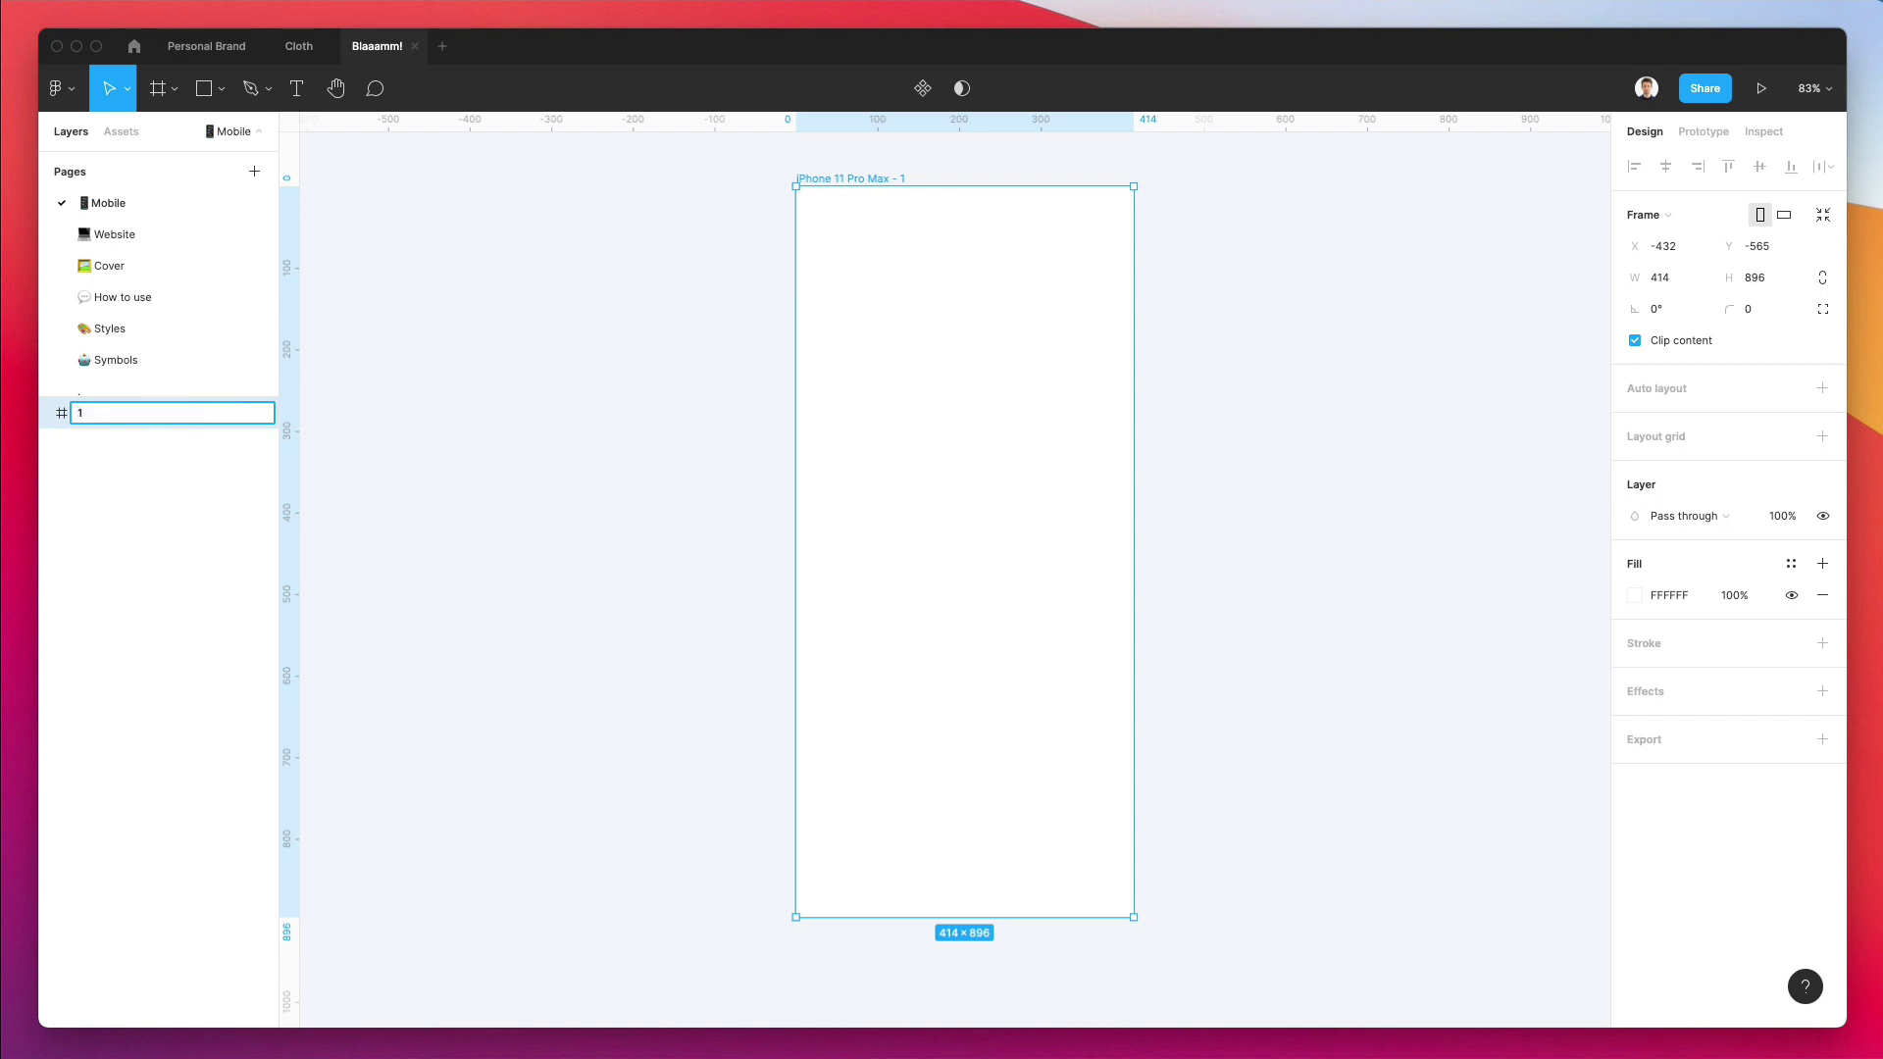
{"action": "key", "text": "Return"}
{"action": "left_click", "coordinate": [526, 530]}
{"action": "scroll", "coordinate": [477, 457], "scroll_direction": "right", "scroll_amount": 3}
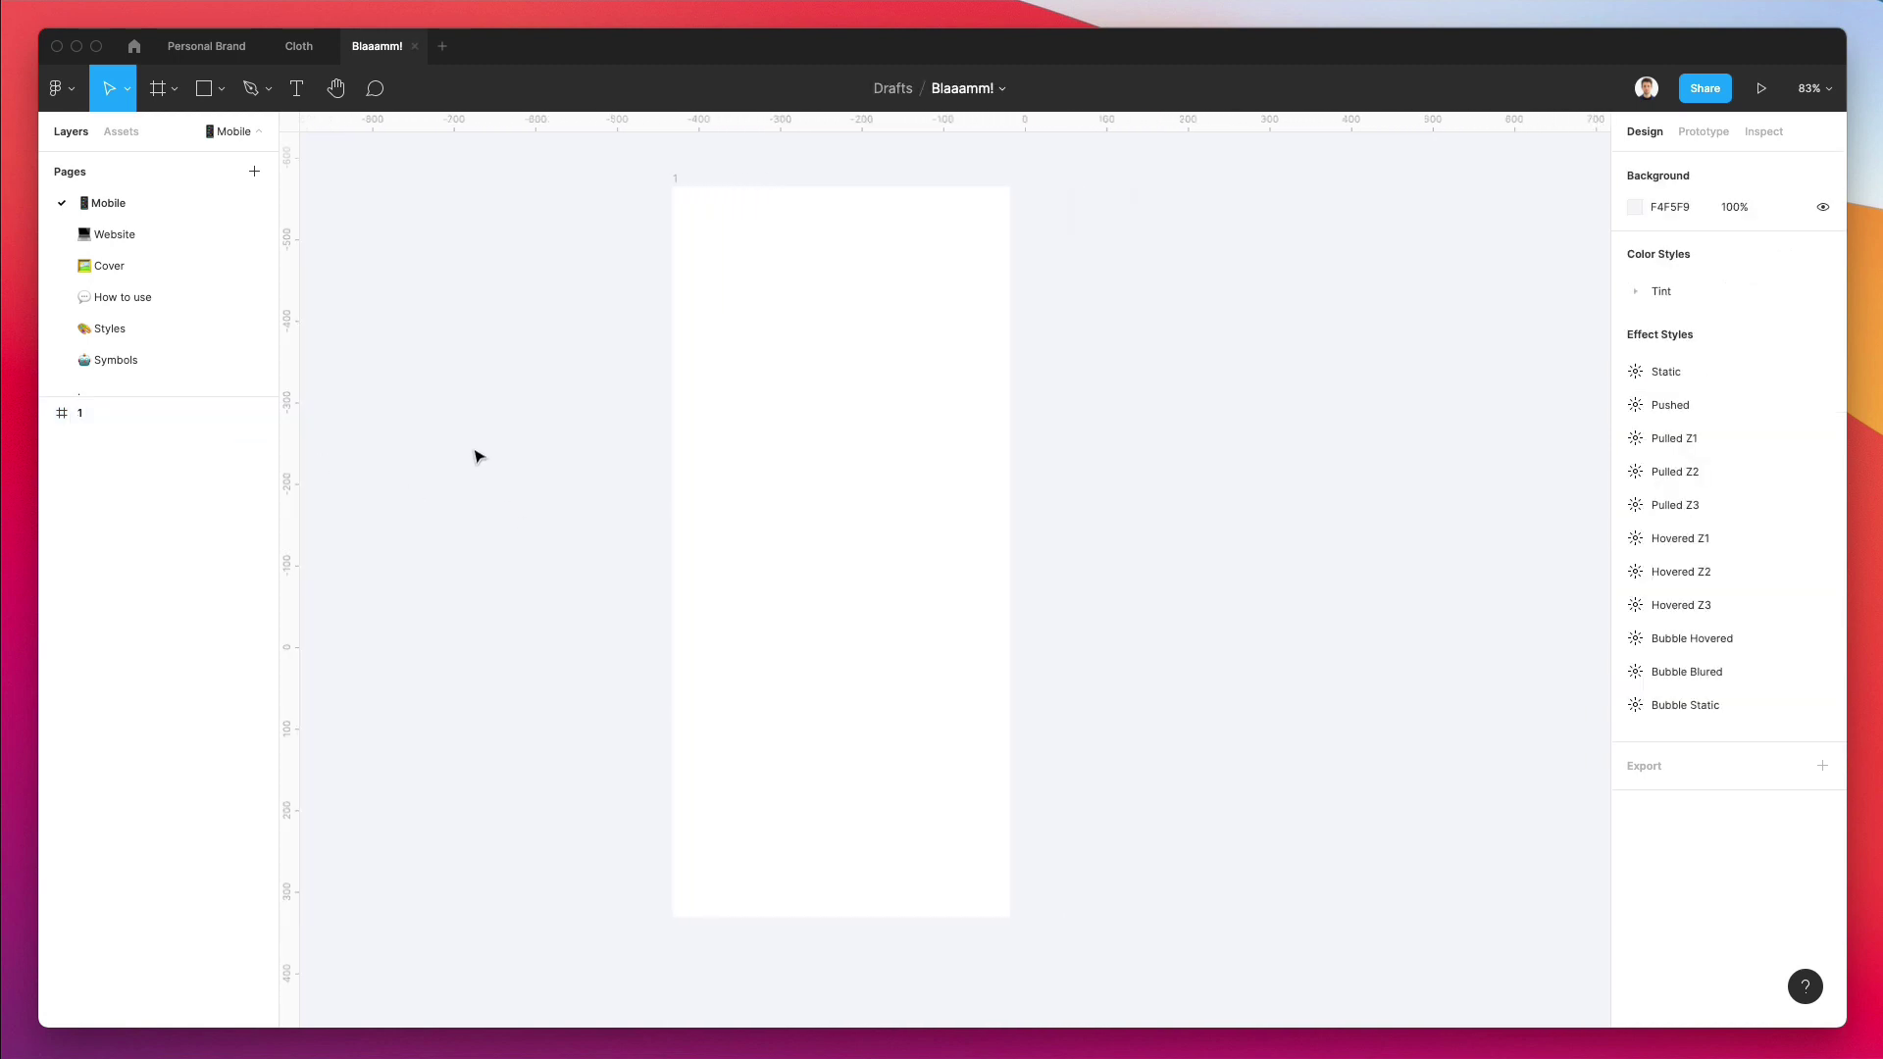
Add the text "Overview" near the frame's upper-left corner and set its font to Montserrat.
{"action": "key", "text": "t"}
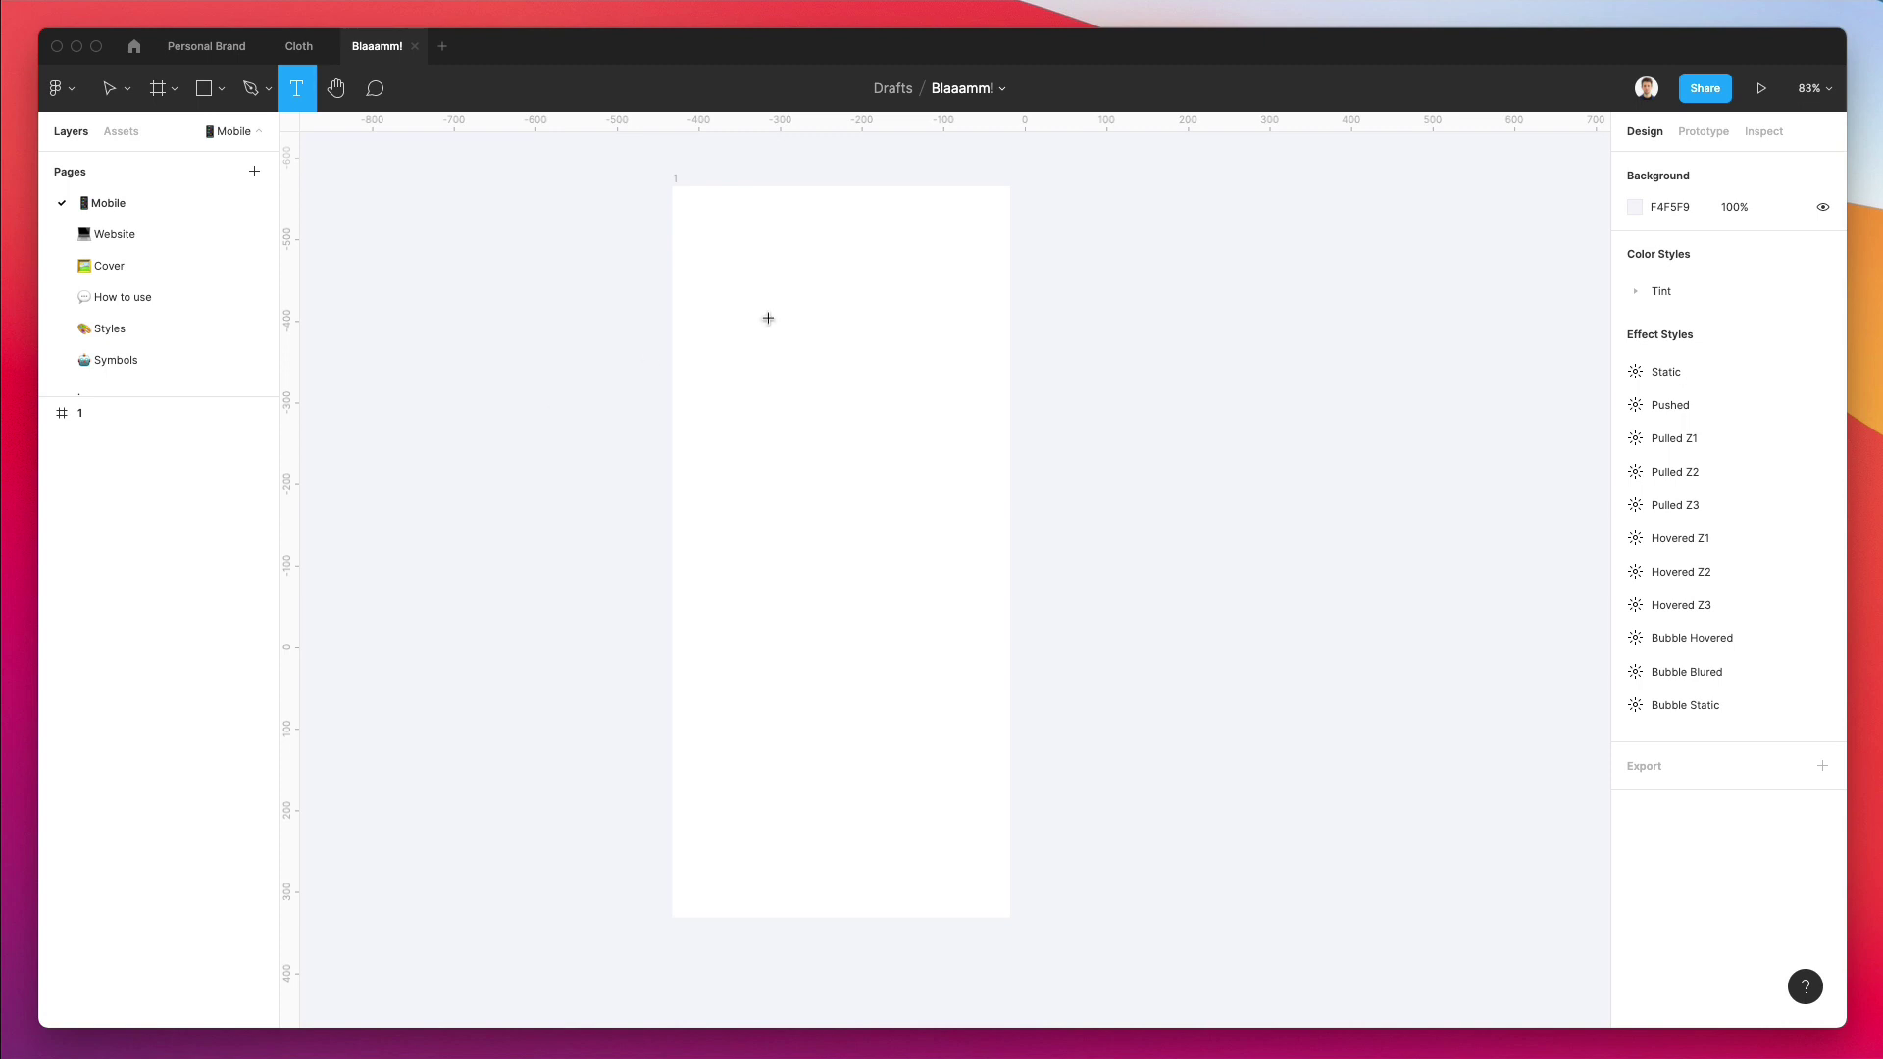
{"action": "left_click", "coordinate": [712, 251]}
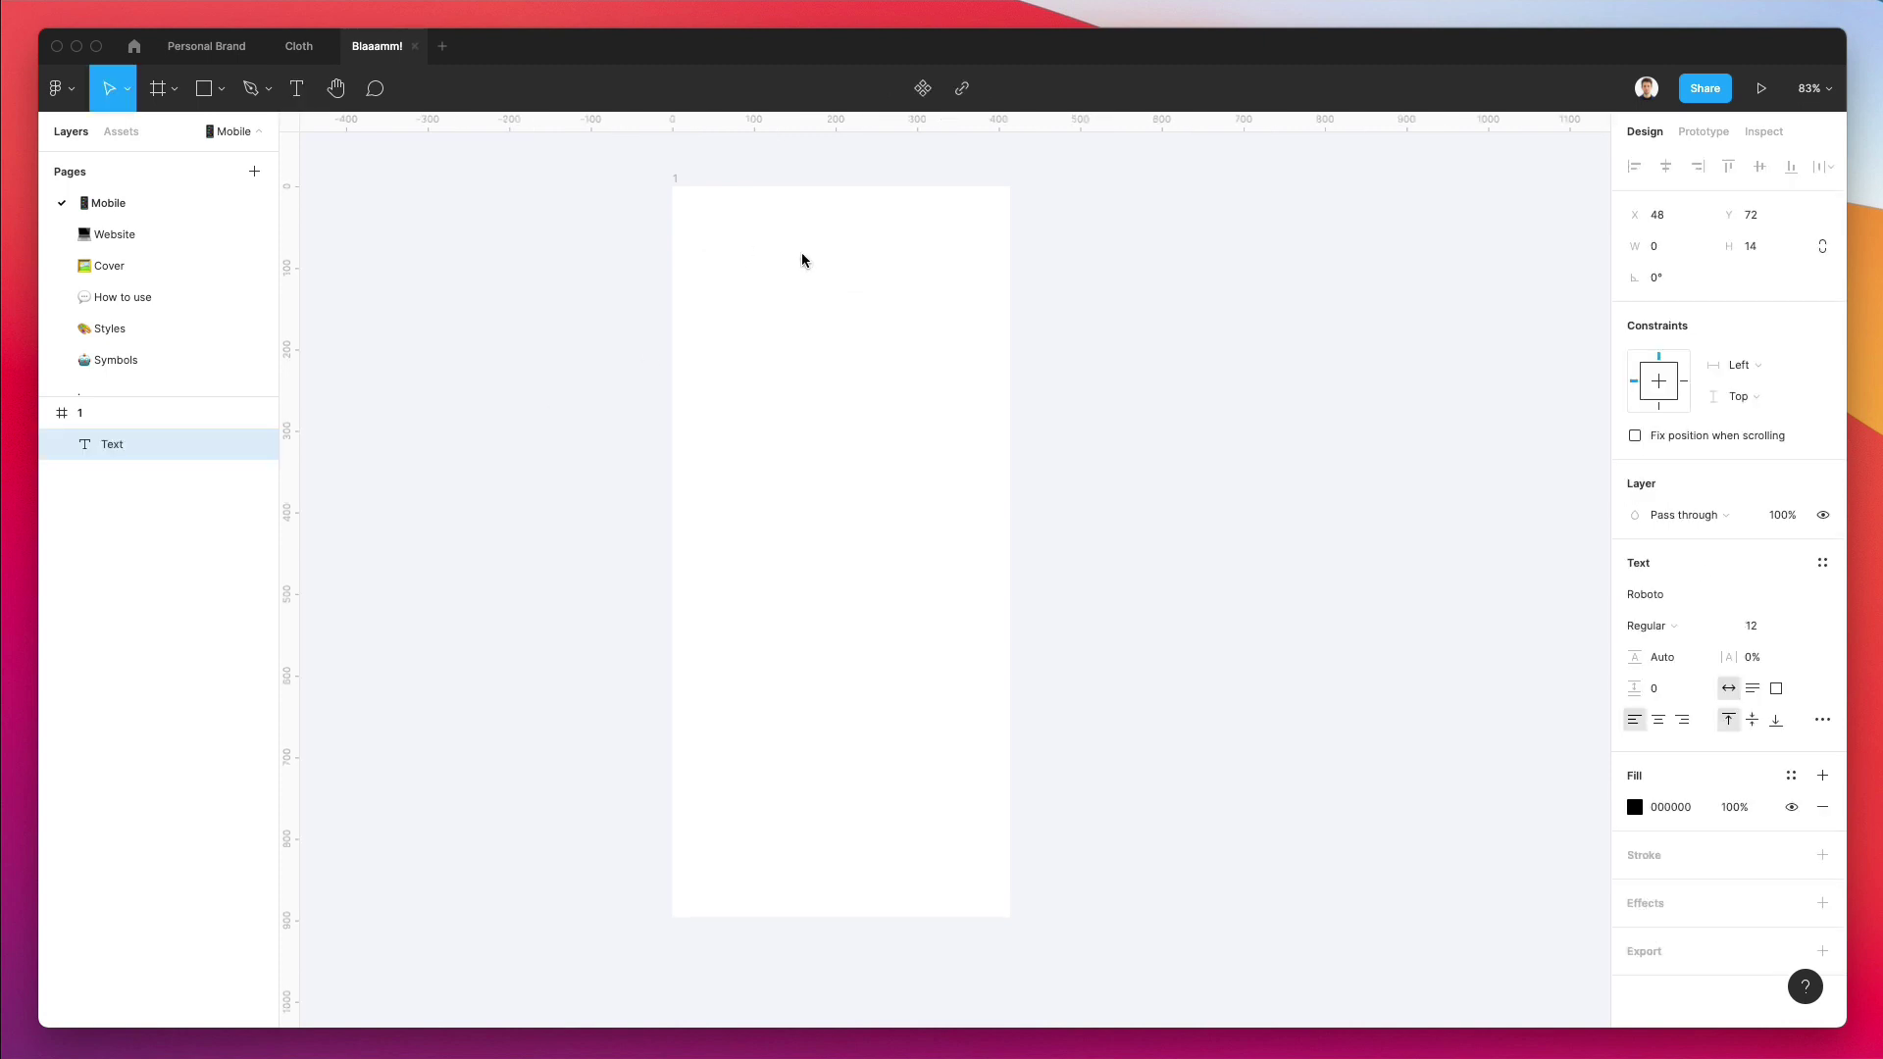
{"action": "type", "text": "Overview"}
{"action": "key", "text": "Escape"}
{"action": "left_click", "coordinate": [1678, 593]}
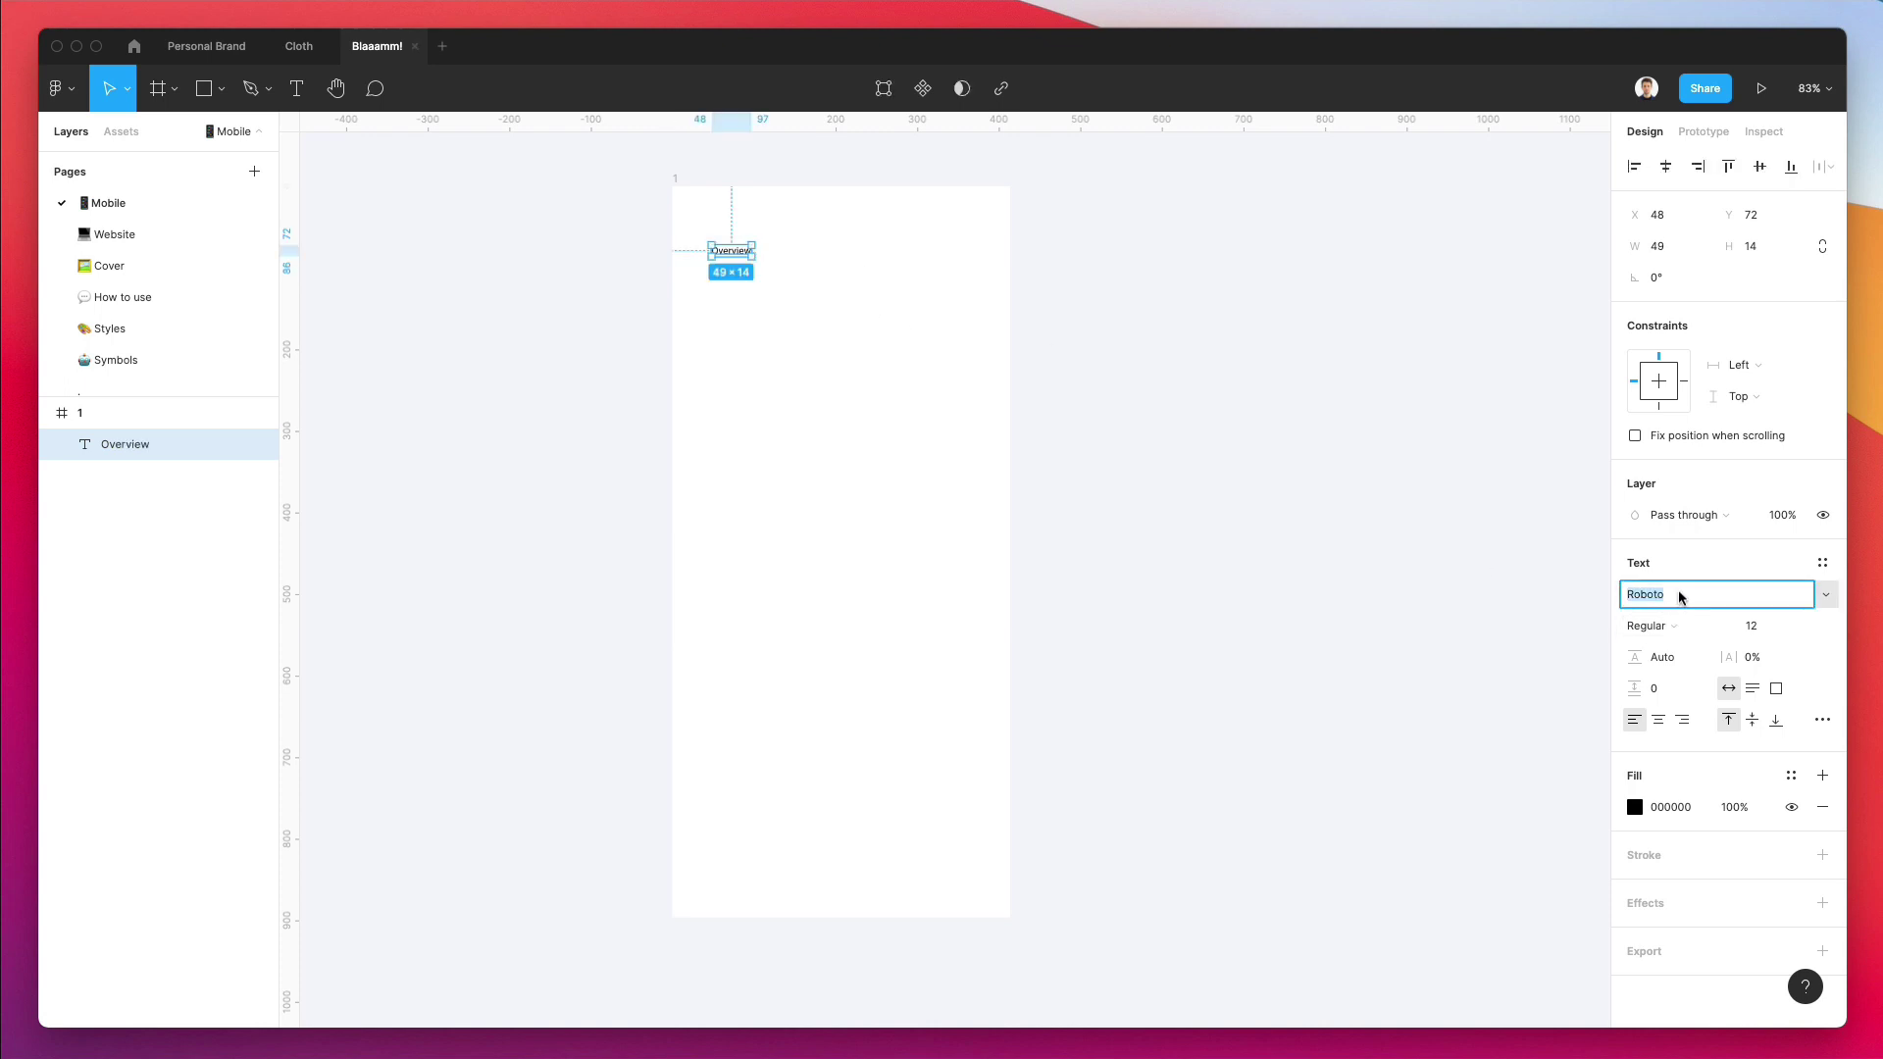
{"action": "type", "text": "Montserrat"}
{"action": "key", "text": "Return"}
Set the Overview heading's font size to 27 and its weight to SemiBold.
{"action": "left_click", "coordinate": [1780, 633]}
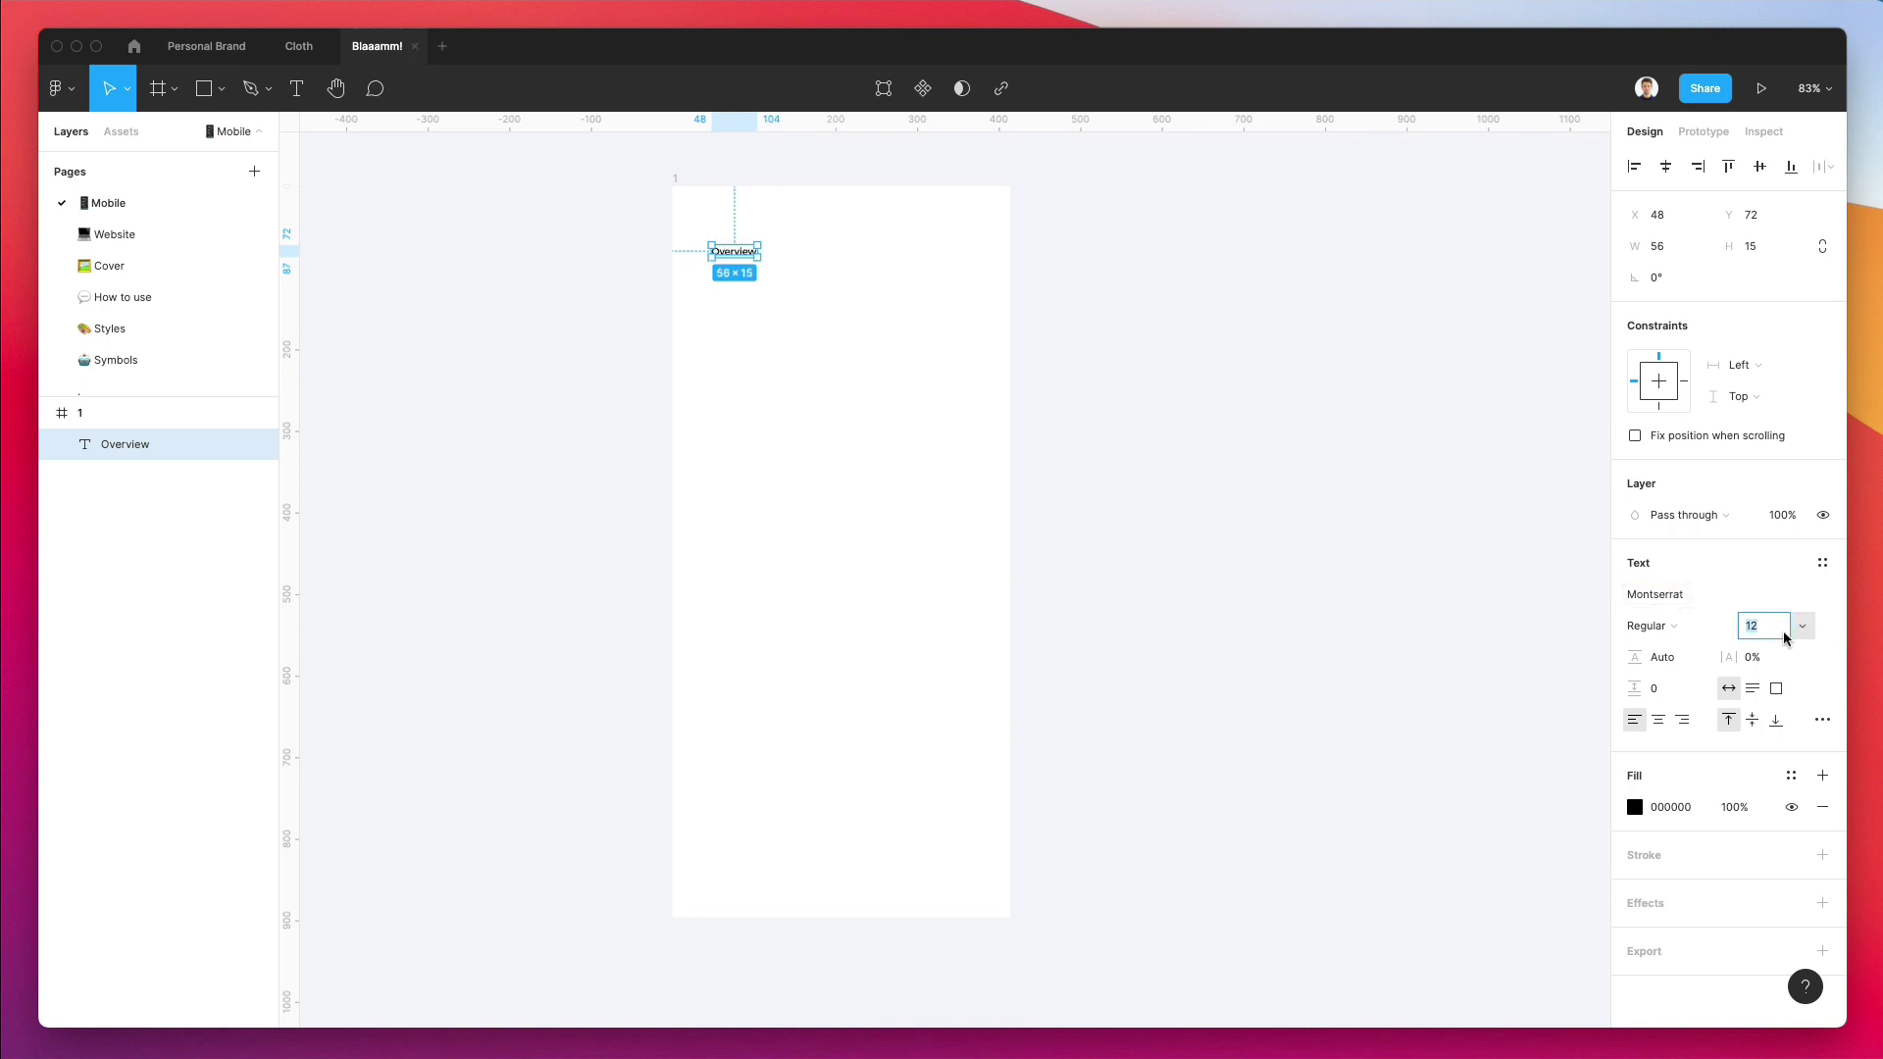
{"action": "key", "text": "shift+Up"}
{"action": "key", "text": "Up"}
{"action": "key", "text": "Up"}
{"action": "key", "text": "Up"}
{"action": "key", "text": "Up"}
{"action": "key", "text": "Up"}
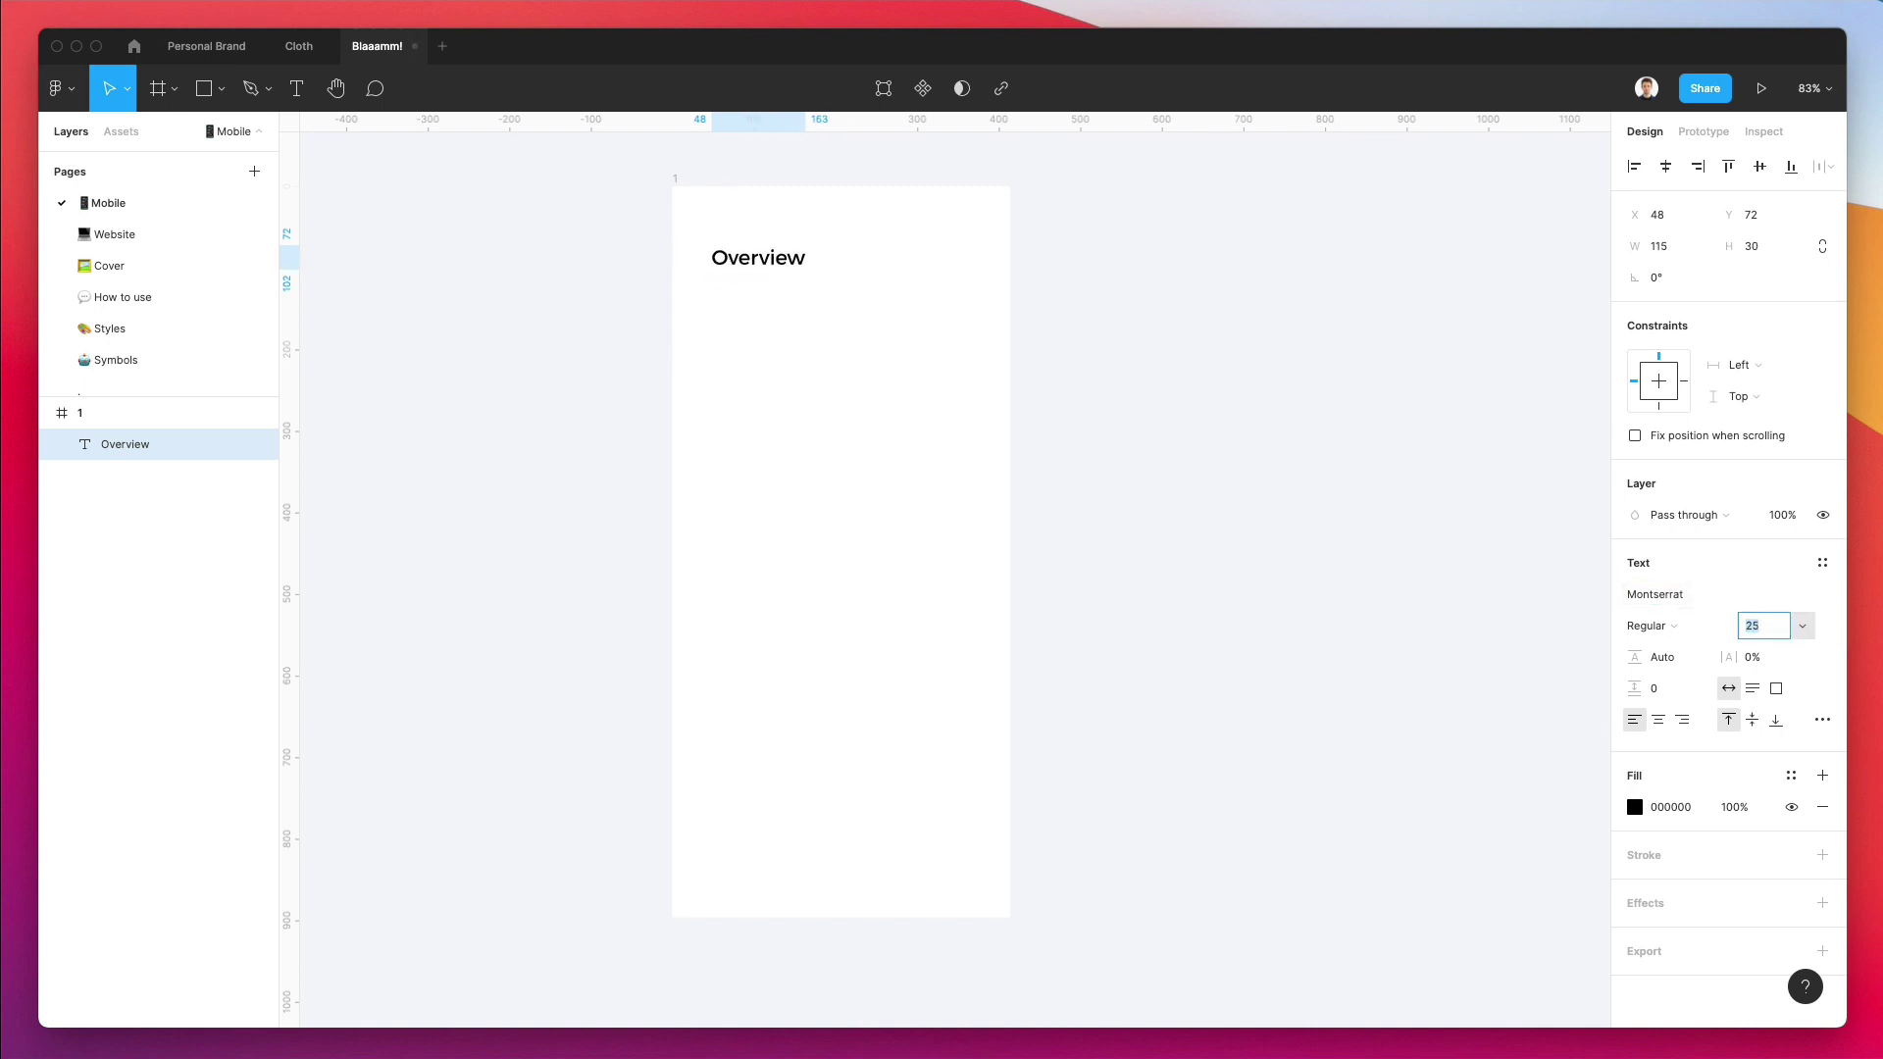
{"action": "left_click", "coordinate": [1700, 630]}
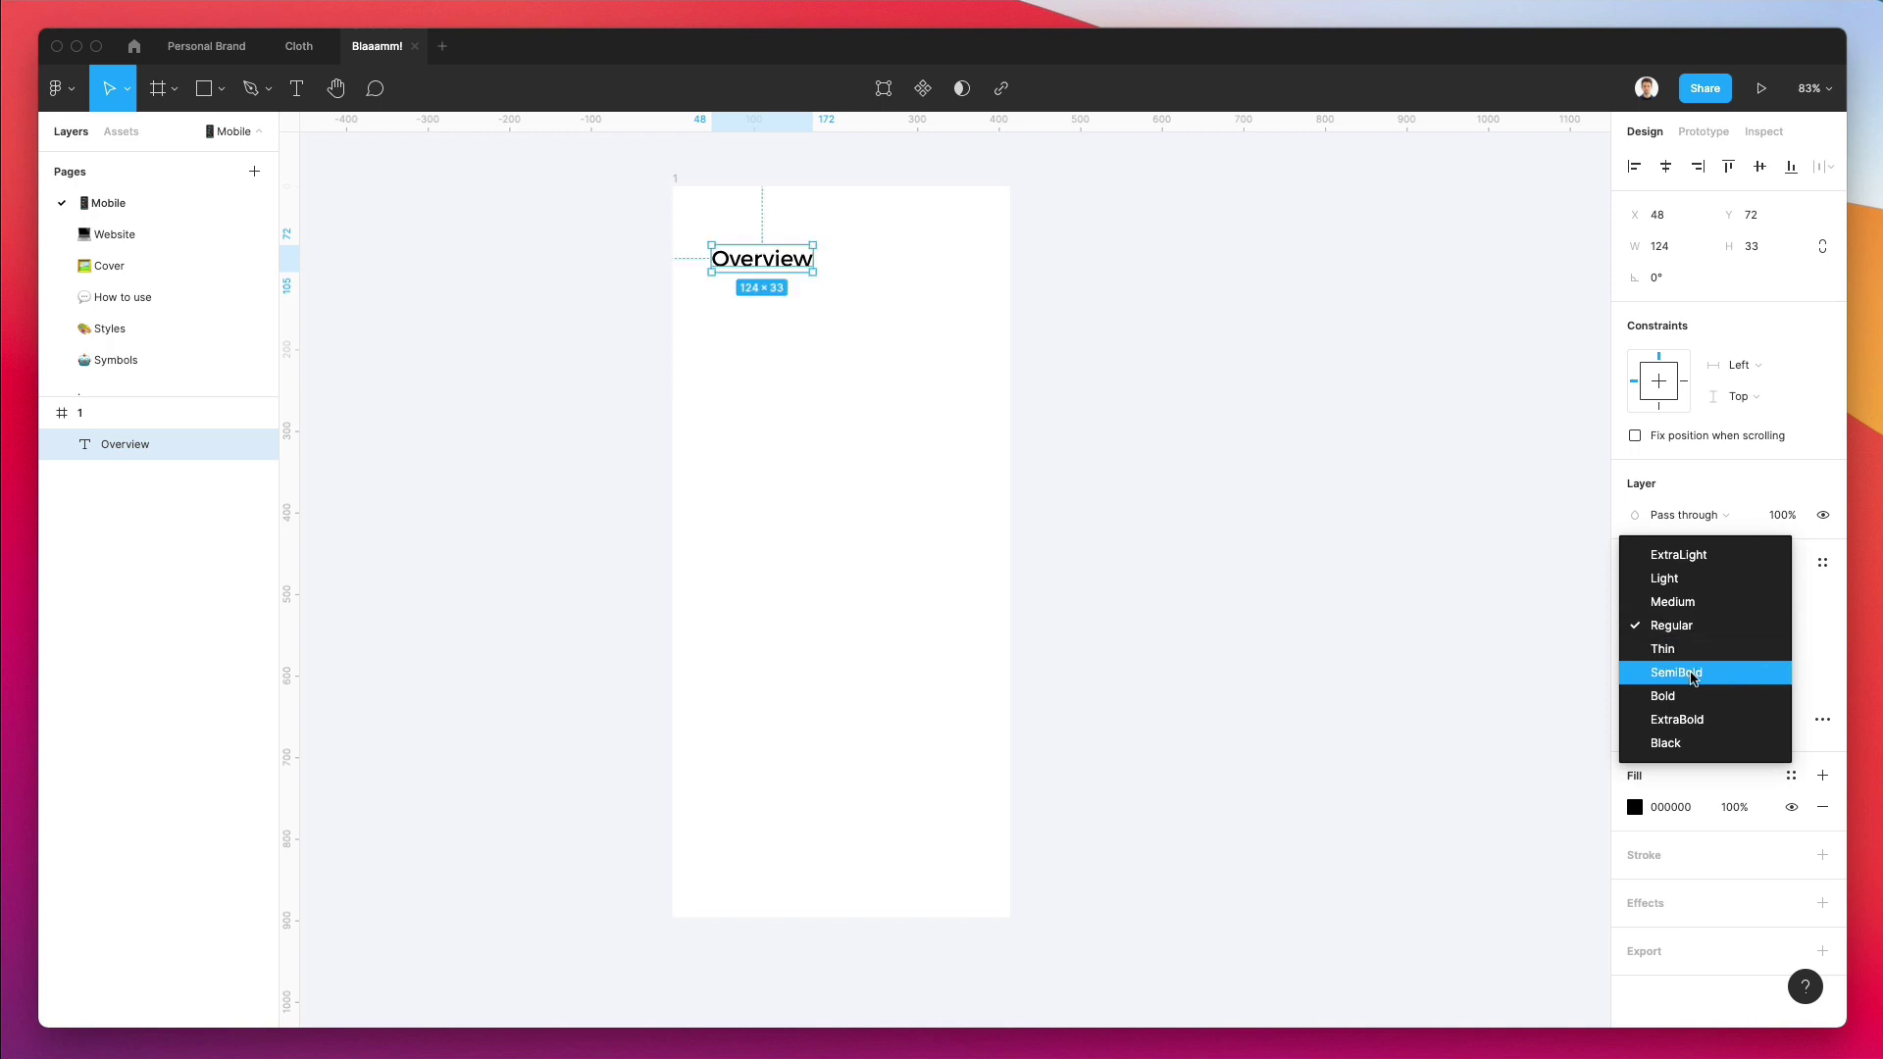
{"action": "left_click", "coordinate": [1689, 675]}
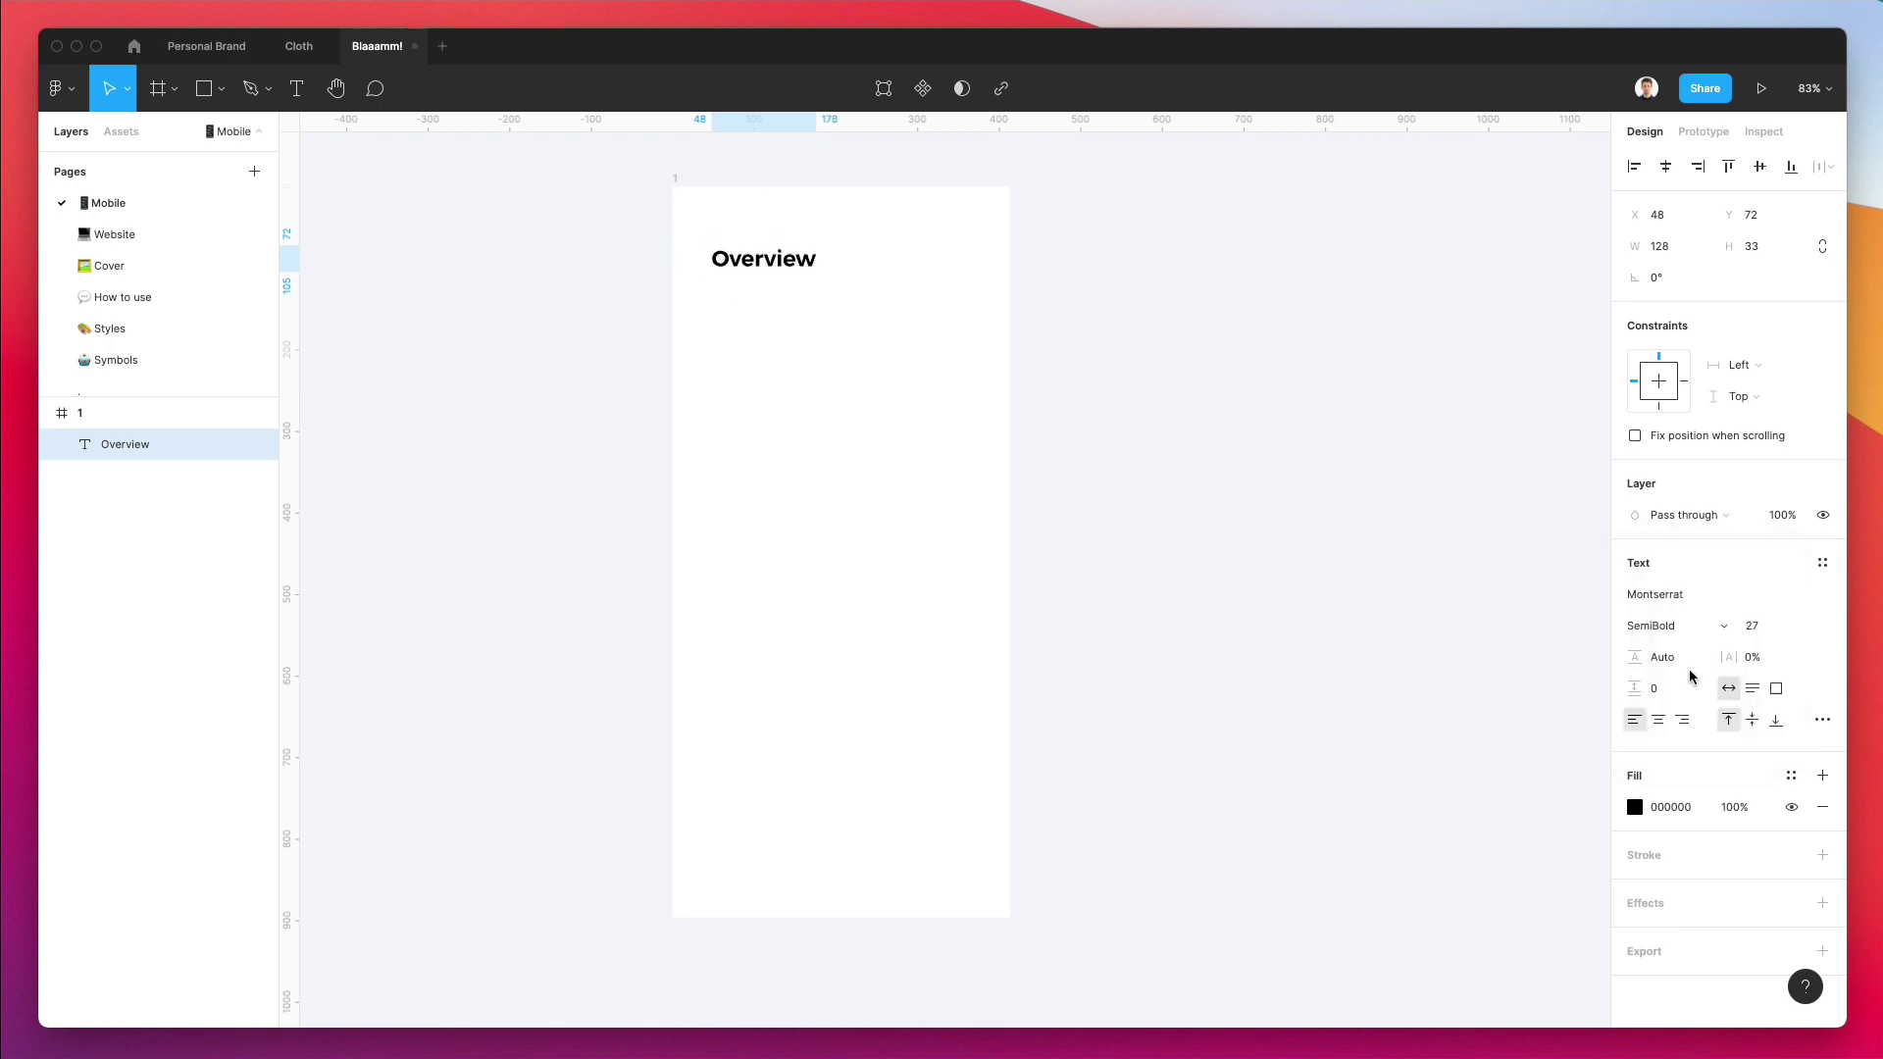
Move the Overview heading slightly left, to about X 46.8 in the frame.
{"action": "left_click", "coordinate": [804, 324]}
{"action": "mouse_move", "coordinate": [770, 264]}
{"action": "left_mouse_down"}
{"action": "mouse_move", "coordinate": [774, 284]}
{"action": "mouse_move", "coordinate": [758, 267]}
{"action": "left_mouse_up"}
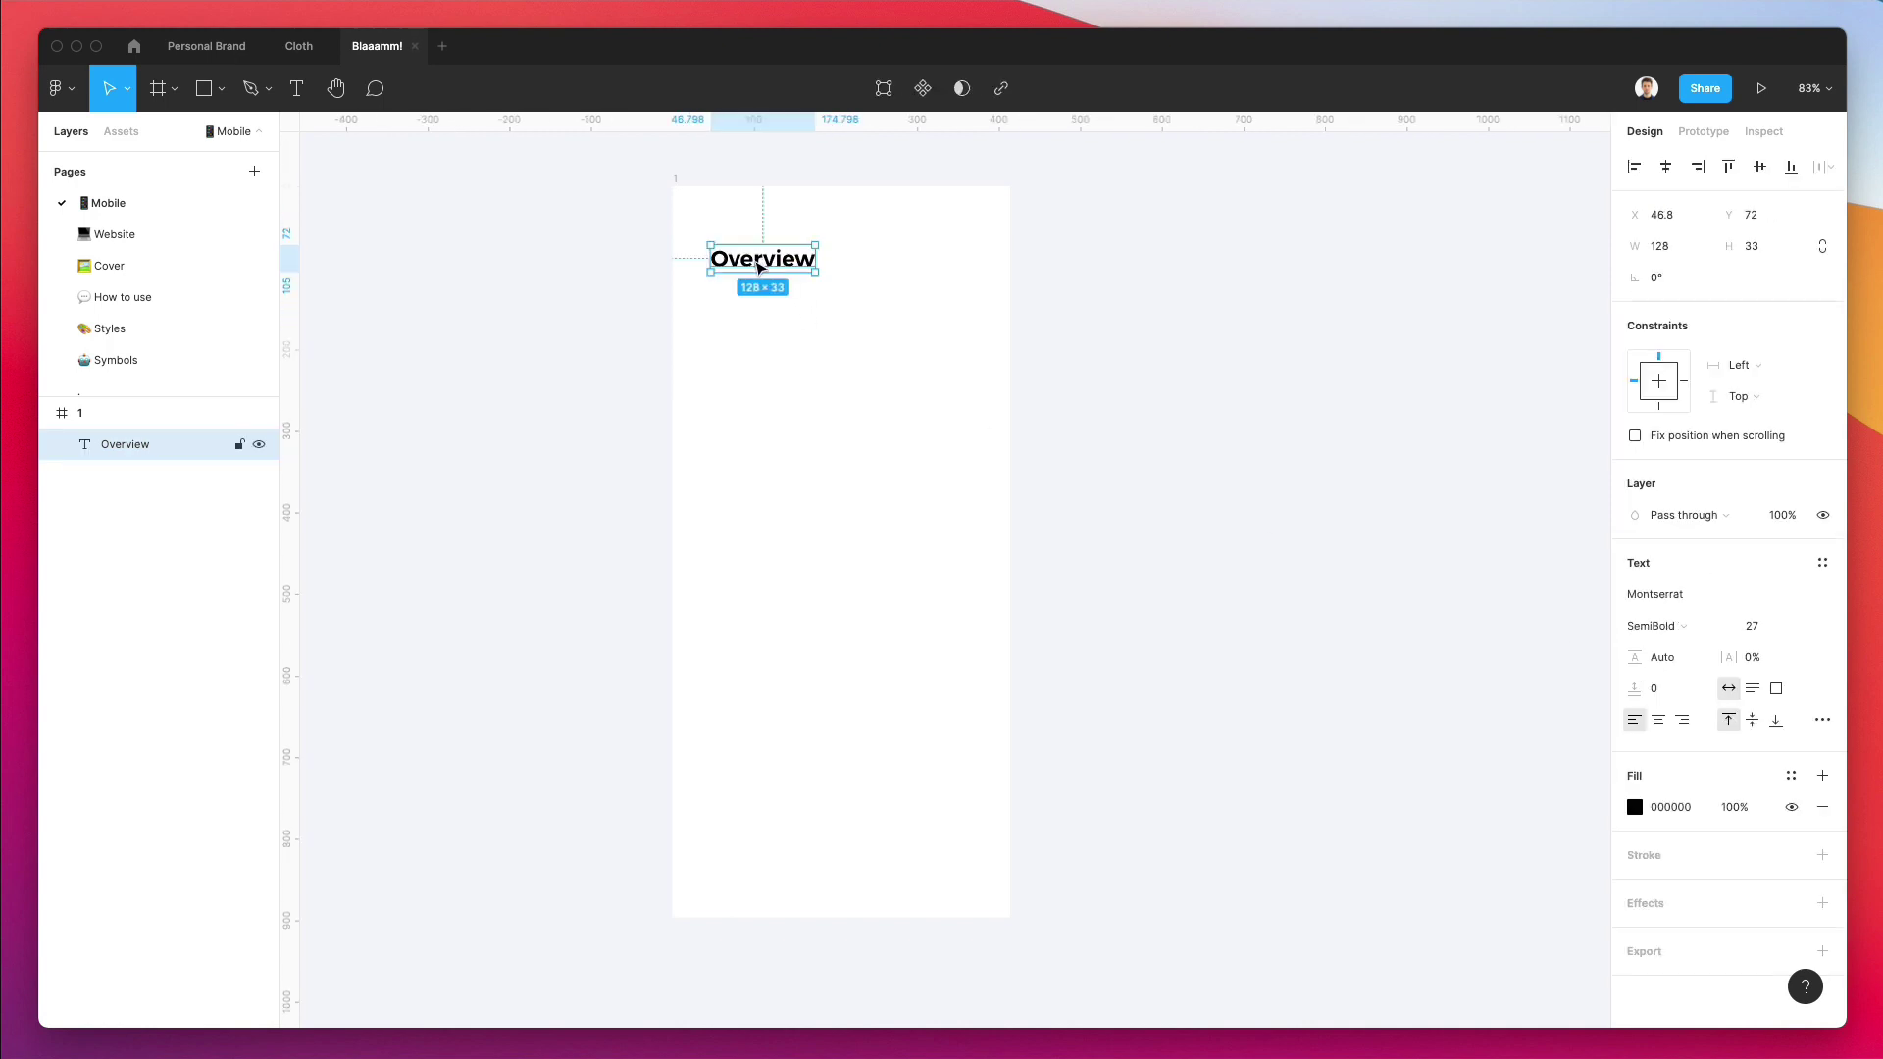
{"action": "key", "text": "Escape"}
Duplicate the Overview heading directly below itself at about Y 112.7 and set the copy's font size to 12.
{"action": "scroll", "coordinate": [751, 241], "scroll_direction": "up", "scroll_amount": 5}
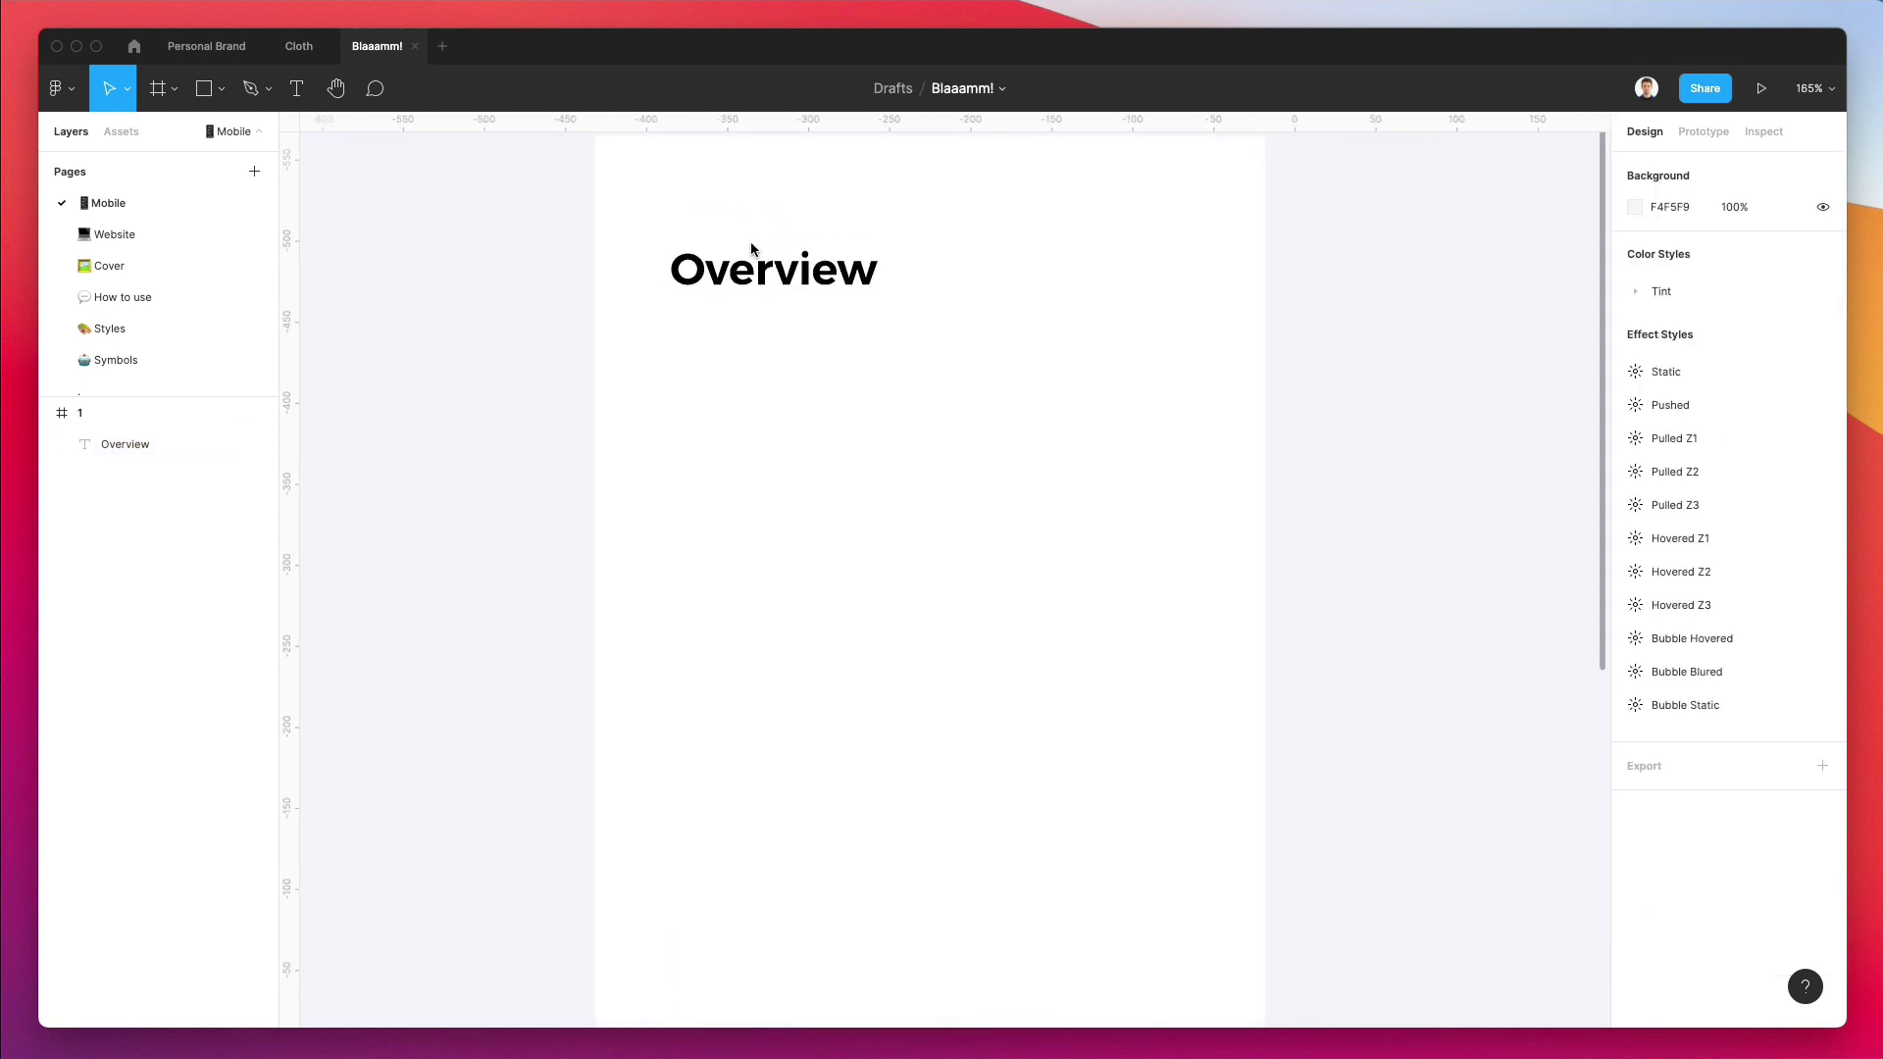
{"action": "scroll", "coordinate": [755, 269], "scroll_direction": "down", "scroll_amount": 2}
{"action": "left_click_drag", "start_coordinate": [769, 278], "coordinate": [771, 339]}
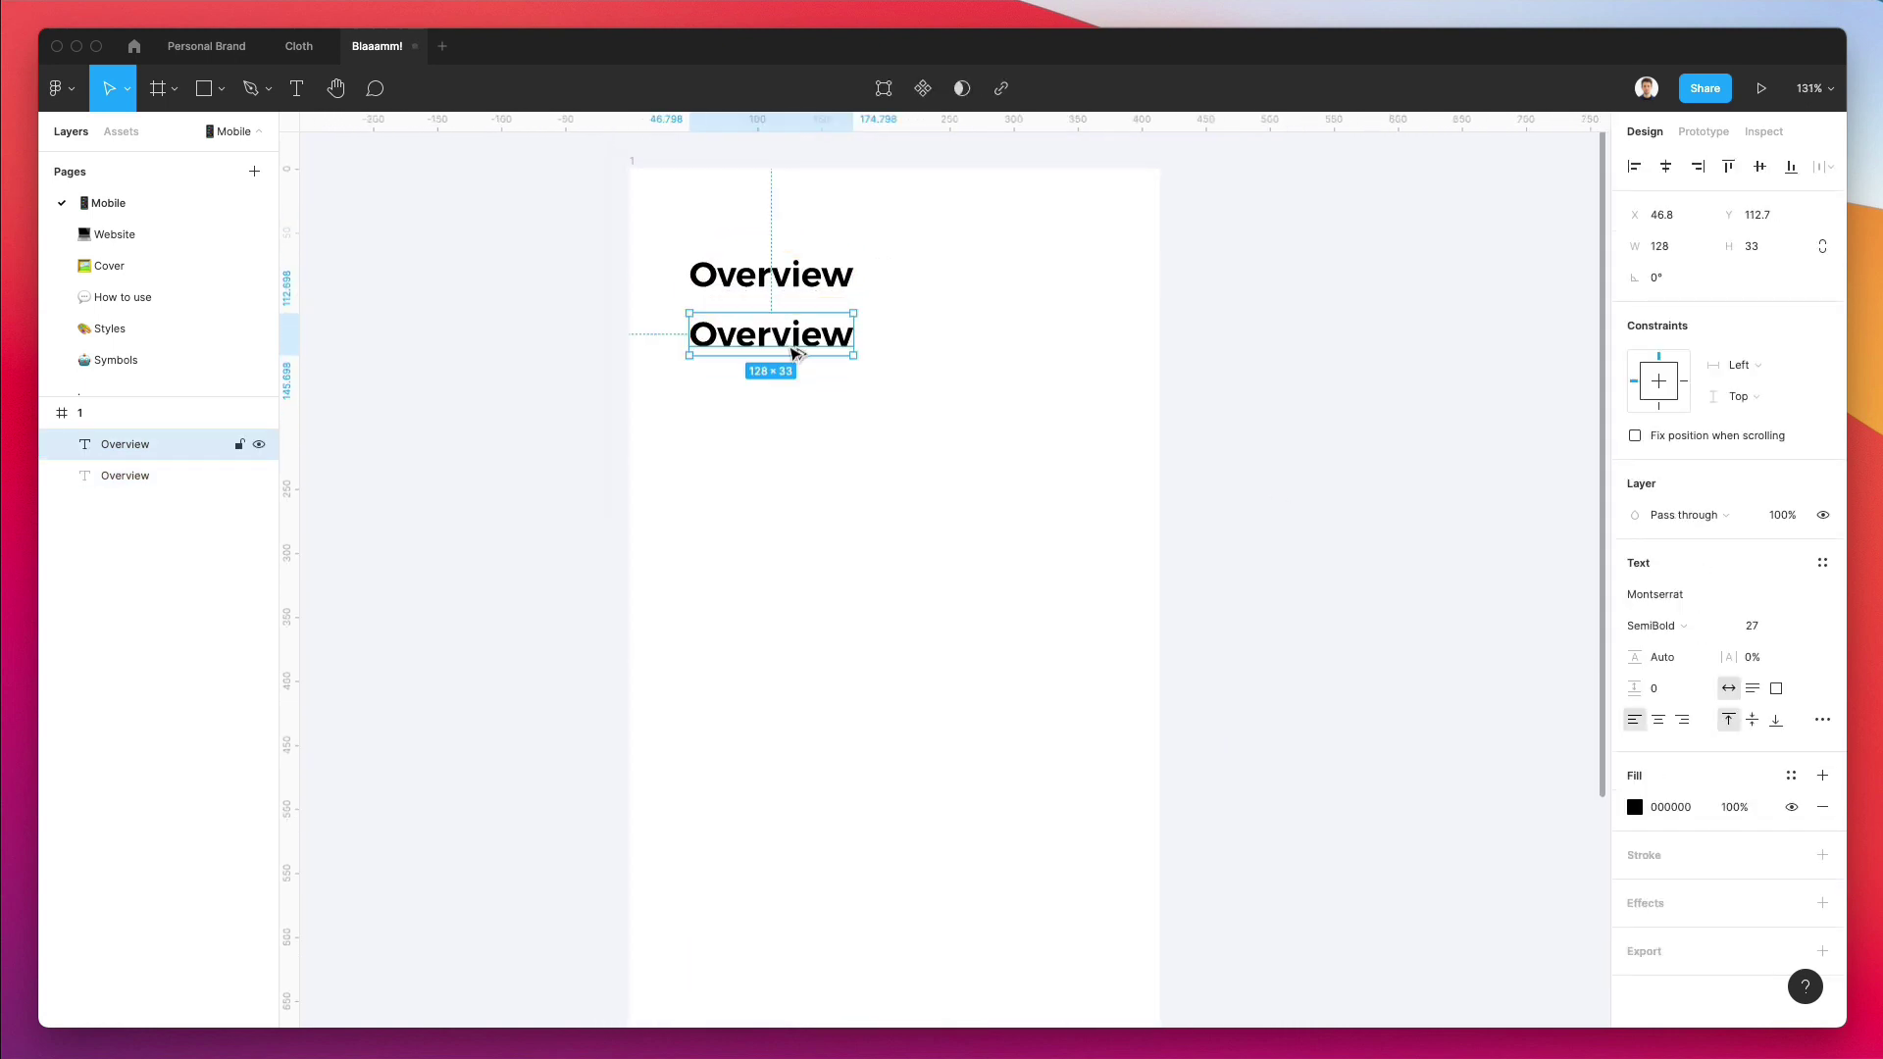
{"action": "left_click", "coordinate": [1768, 634]}
{"action": "key", "text": "Down"}
{"action": "key", "text": "Down"}
{"action": "key", "text": "Down"}
{"action": "key", "text": "Down"}
{"action": "key", "text": "Down"}
{"action": "key", "text": "Down"}
{"action": "key", "text": "Down"}
{"action": "key", "text": "Down"}
{"action": "key", "text": "Down"}
{"action": "key", "text": "Down"}
{"action": "key", "text": "Down"}
{"action": "key", "text": "Down"}
{"action": "key", "text": "Down"}
{"action": "key", "text": "Down"}
{"action": "key", "text": "Down"}
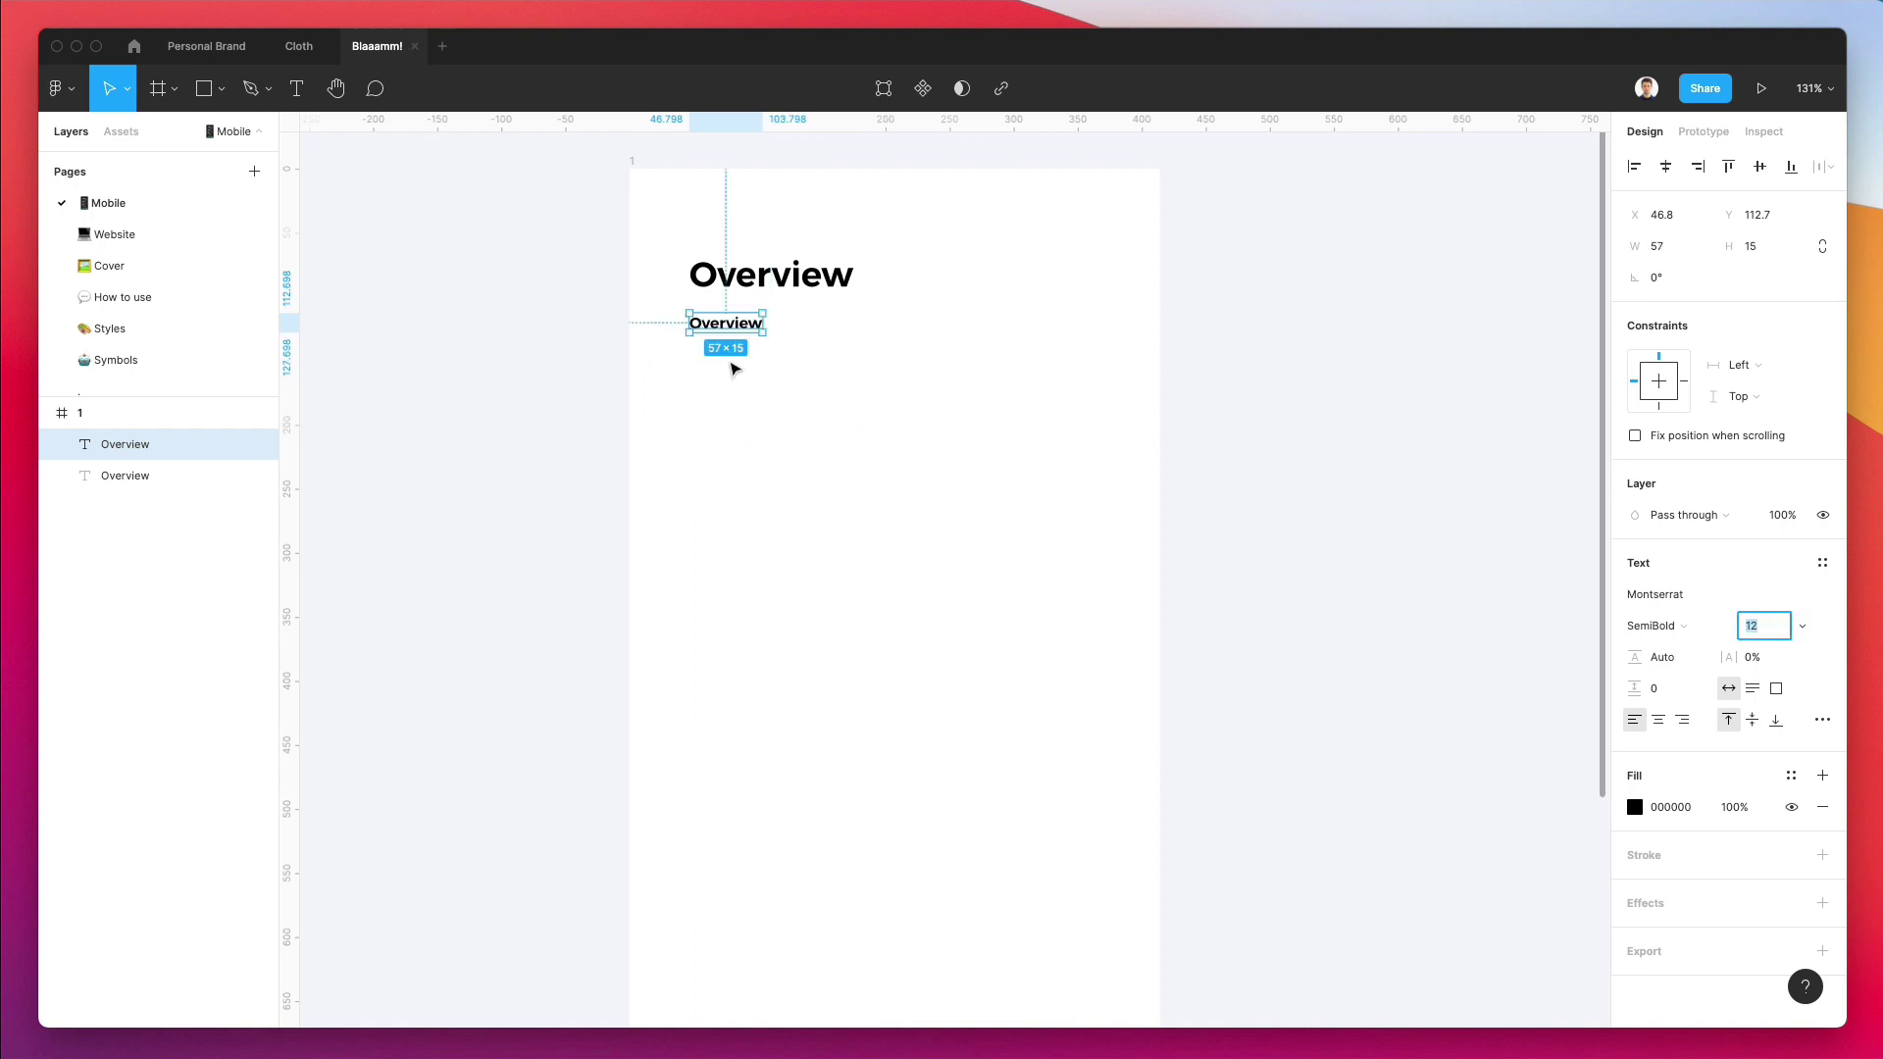
Replace the smaller copy's text with "This is the general panel" and select all of it.
{"action": "double_click", "coordinate": [726, 321]}
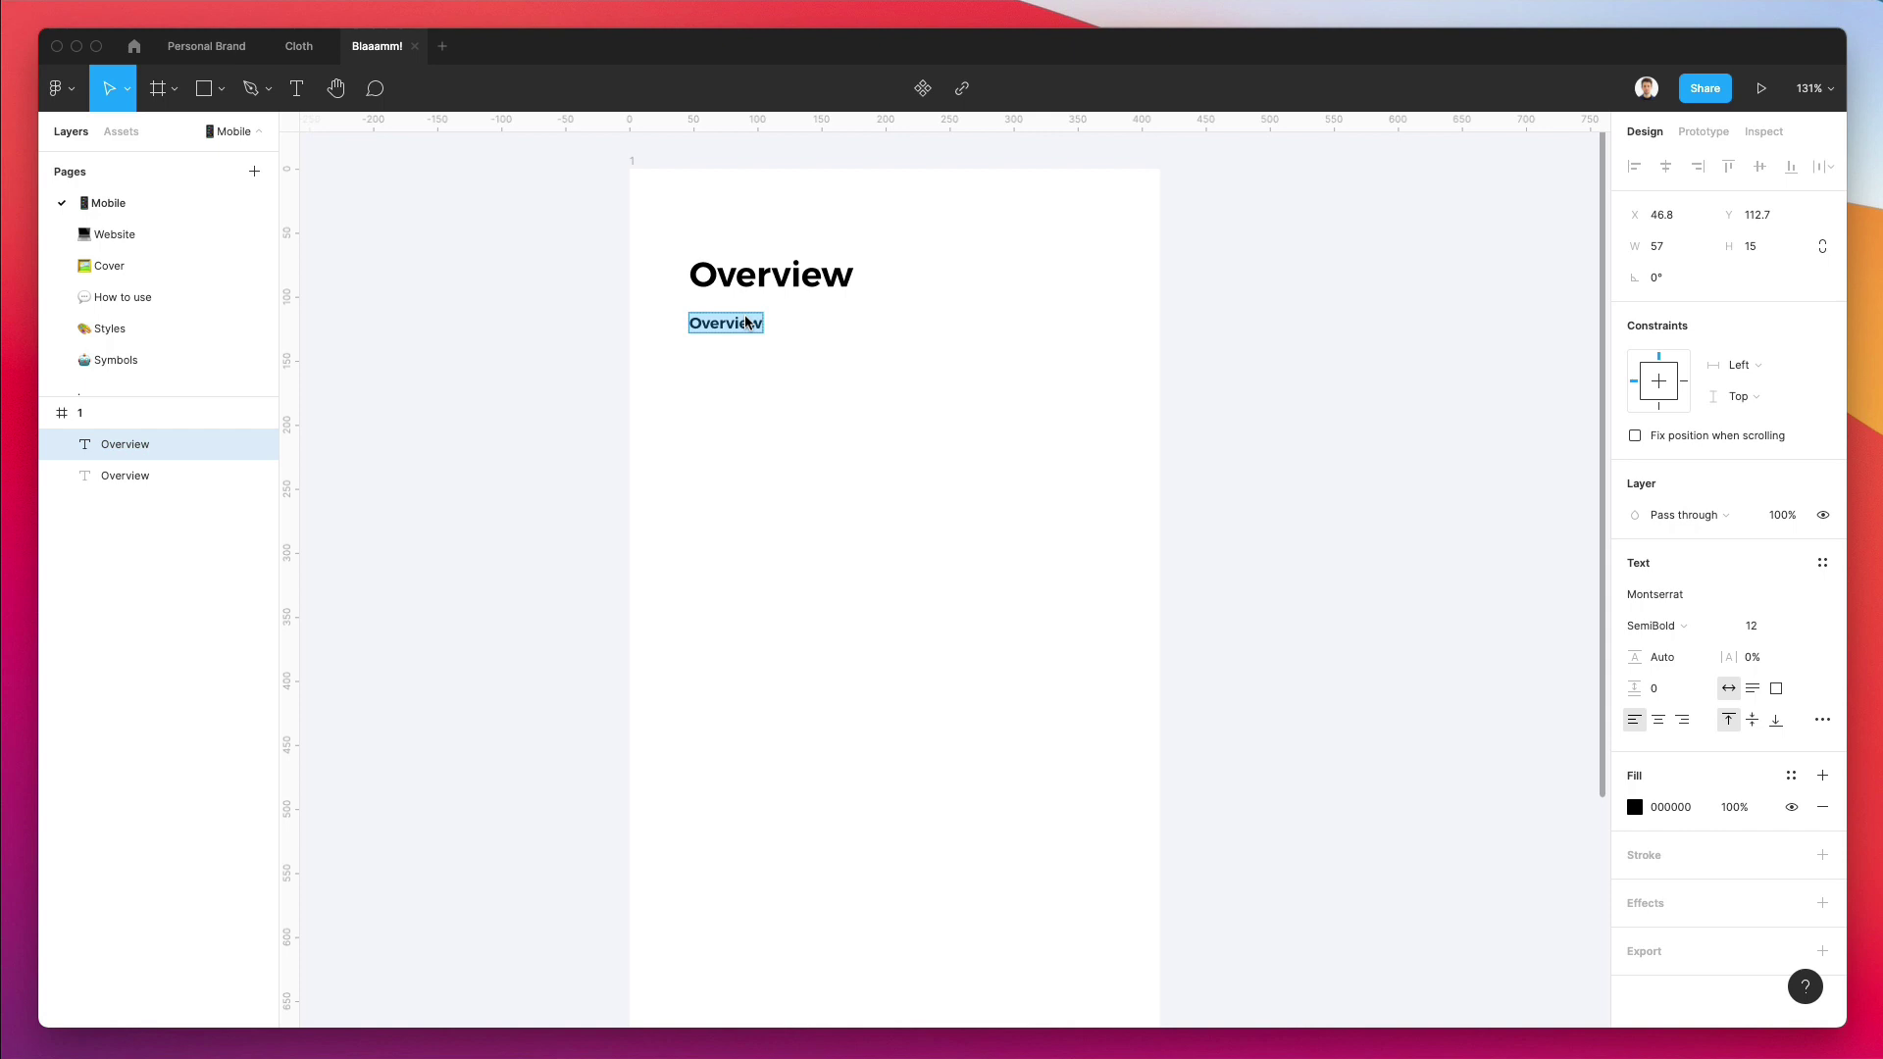
{"action": "type", "text": "This is the general "}
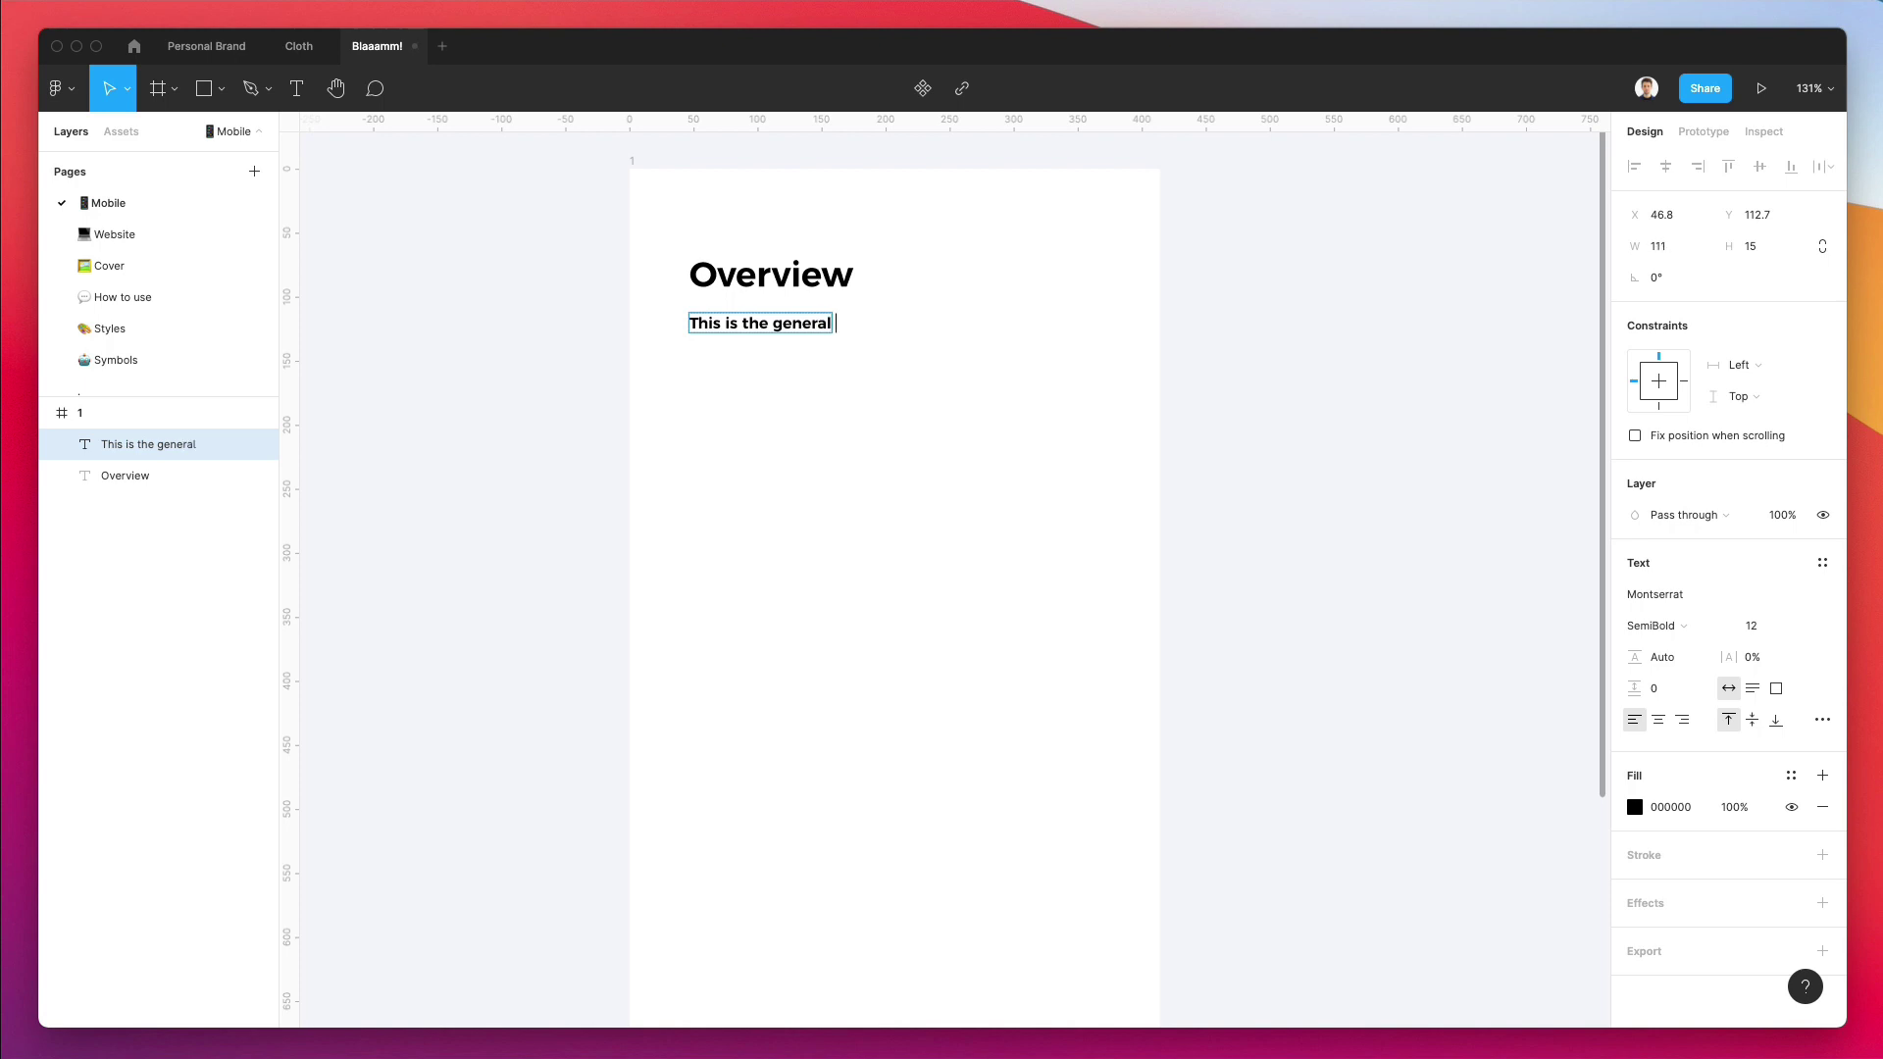
{"action": "type", "text": "panel"}
{"action": "key", "text": "super+a"}
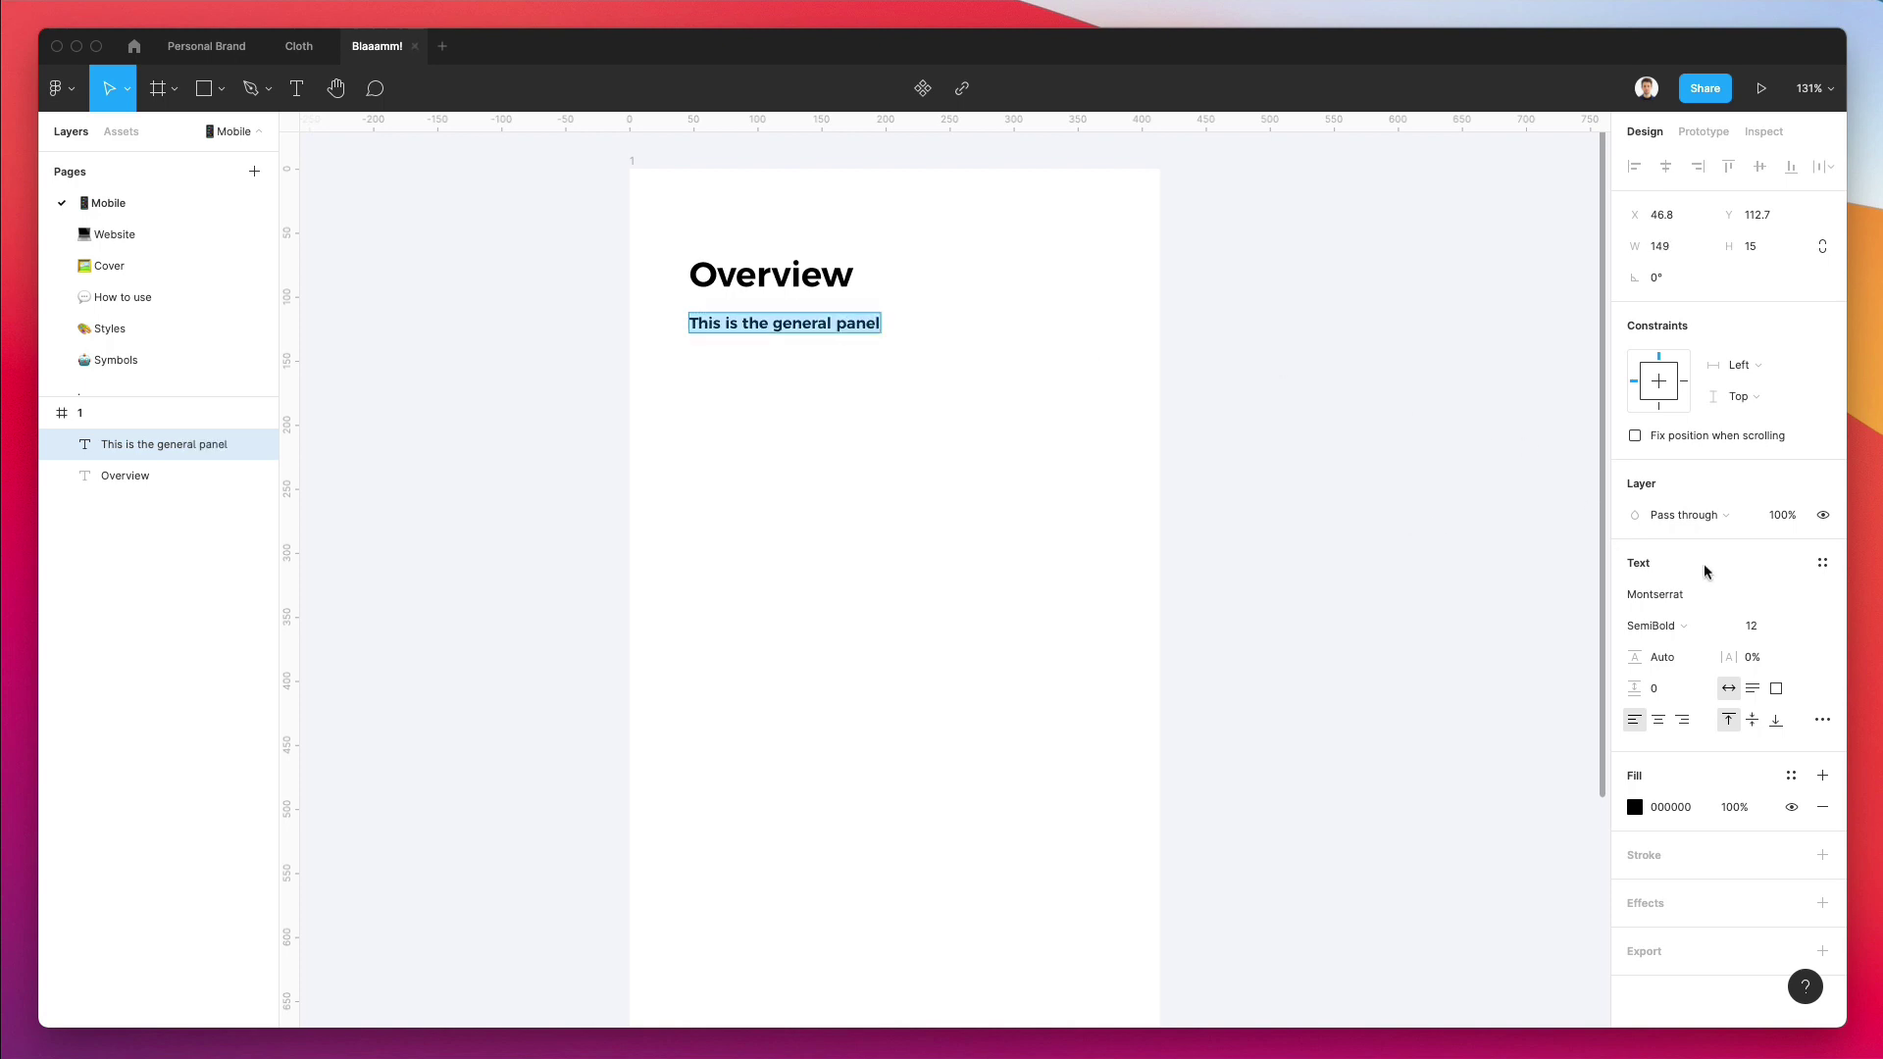
{"action": "left_click", "coordinate": [1765, 629]}
{"action": "key", "text": "Down"}
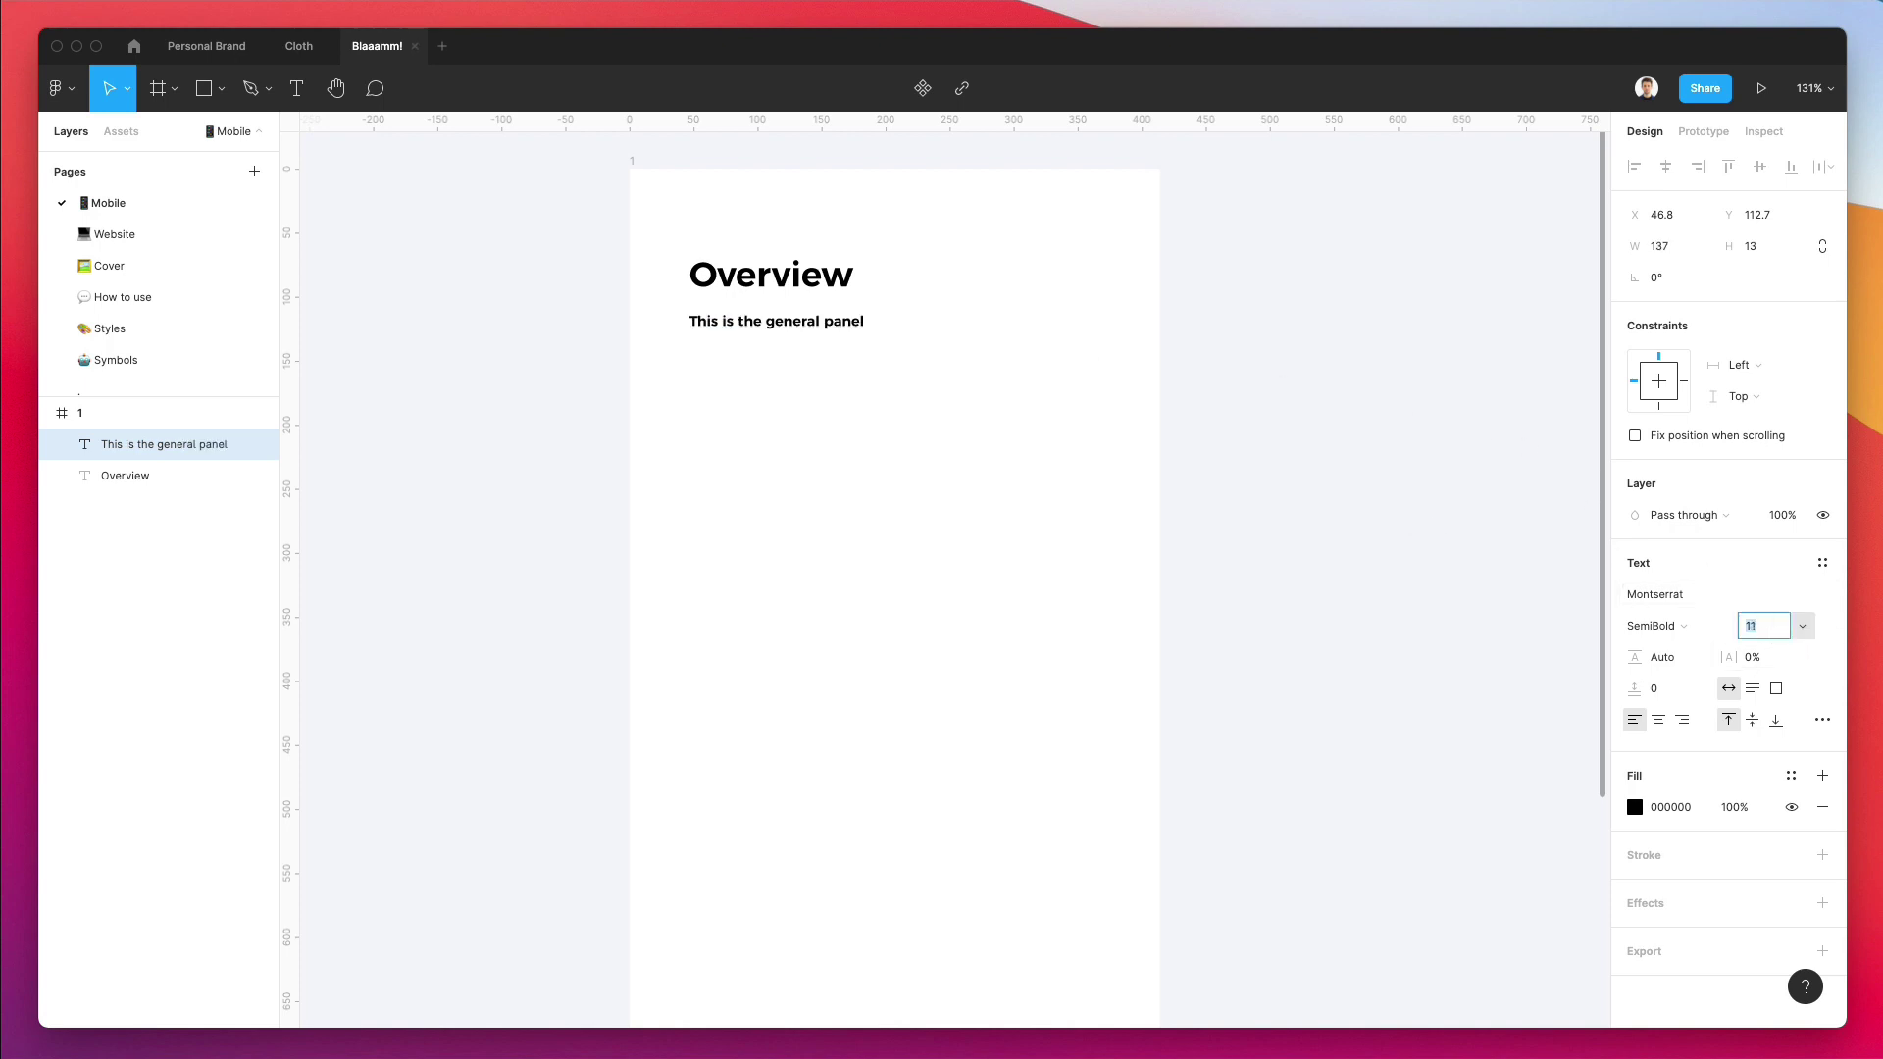
{"action": "key", "text": "Up"}
Change the font weight of the "This is the general panel" subtitle to Regular.
{"action": "left_click", "coordinate": [1672, 627]}
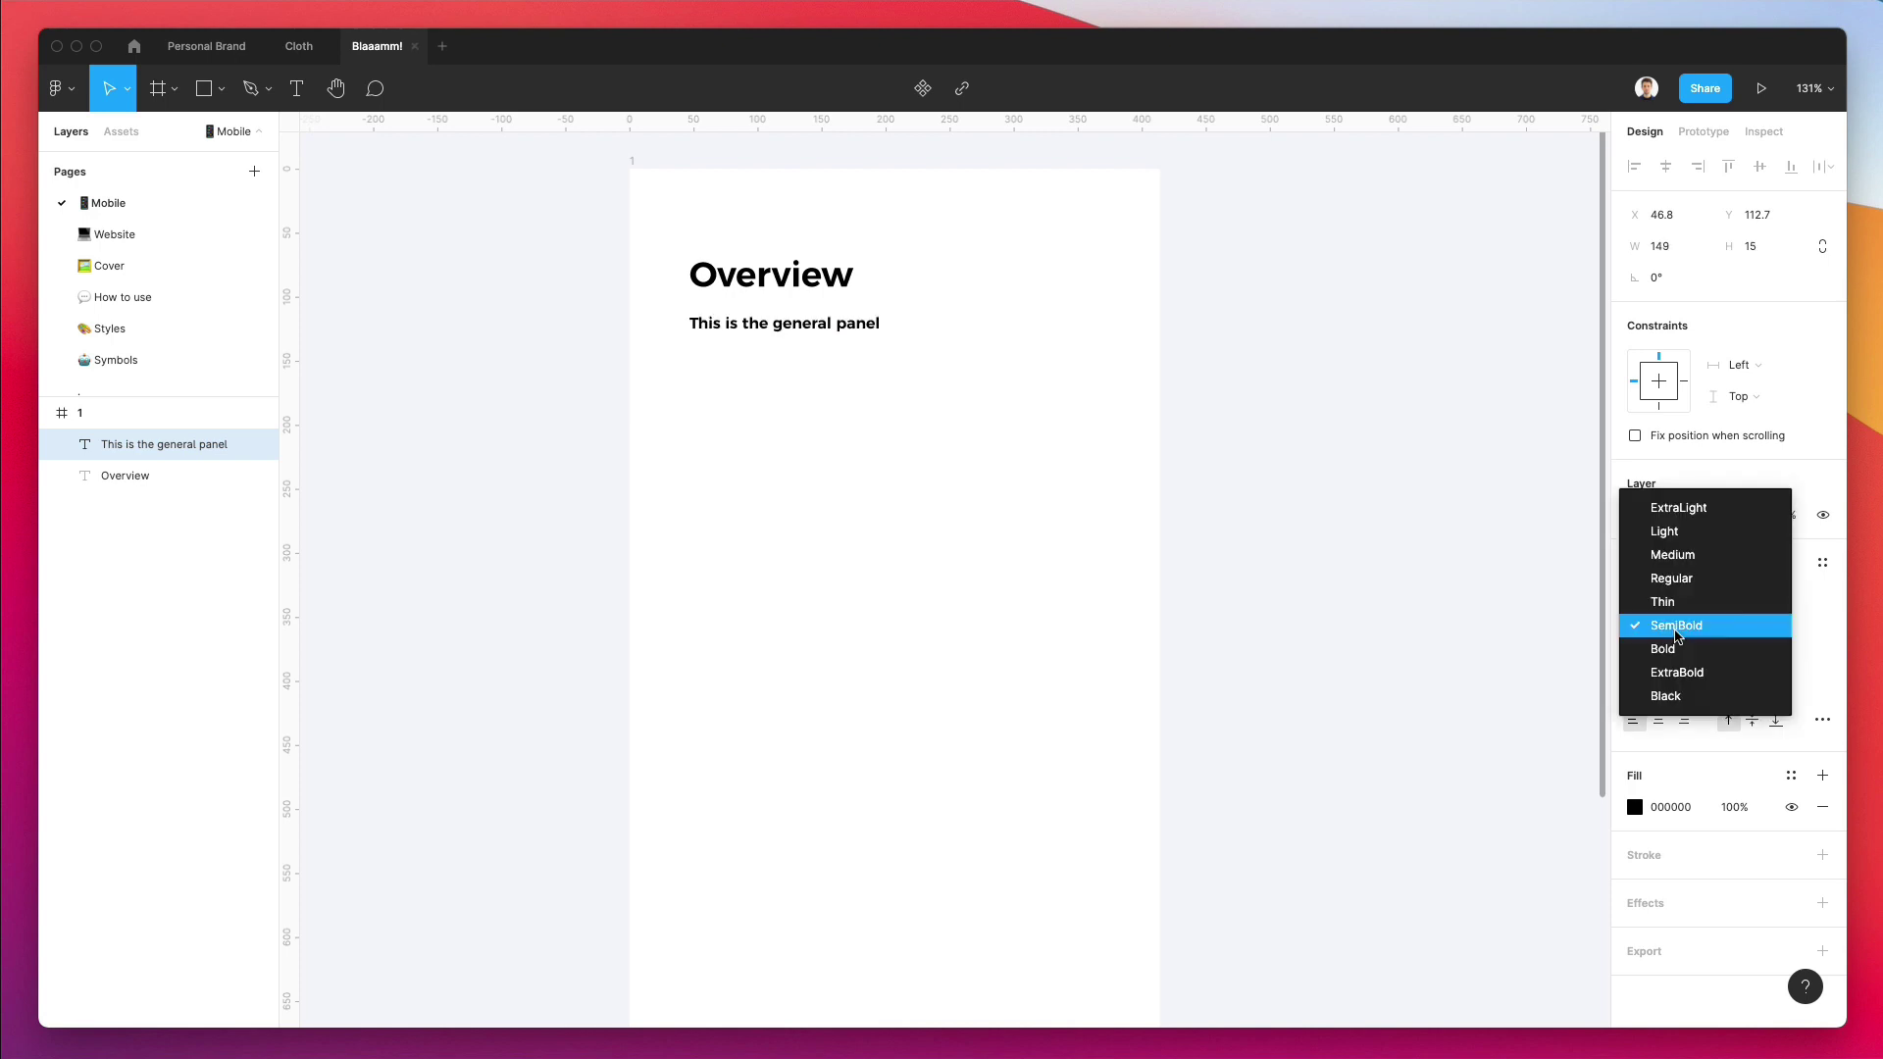
{"action": "left_click", "coordinate": [1672, 555]}
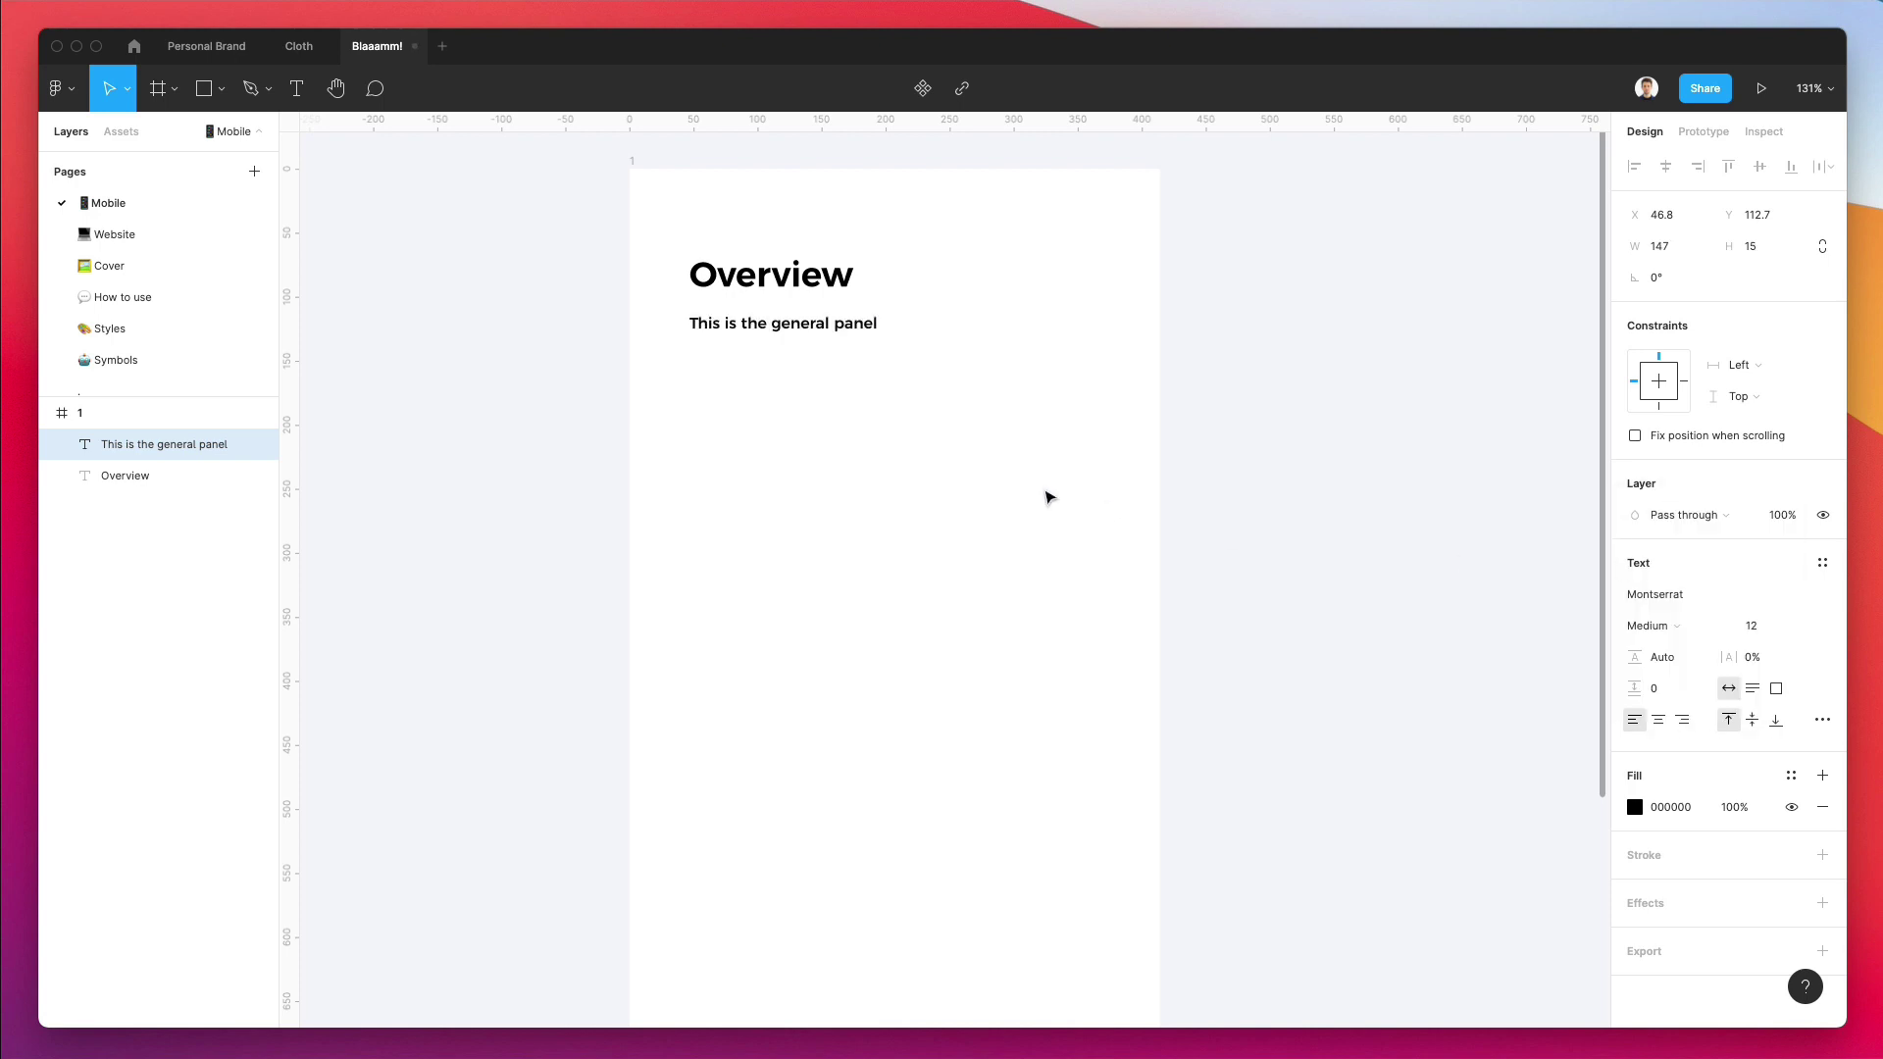
{"action": "left_click", "coordinate": [1651, 626]}
{"action": "left_click", "coordinate": [1655, 622]}
{"action": "scroll", "coordinate": [902, 349], "scroll_direction": "down", "scroll_amount": 3}
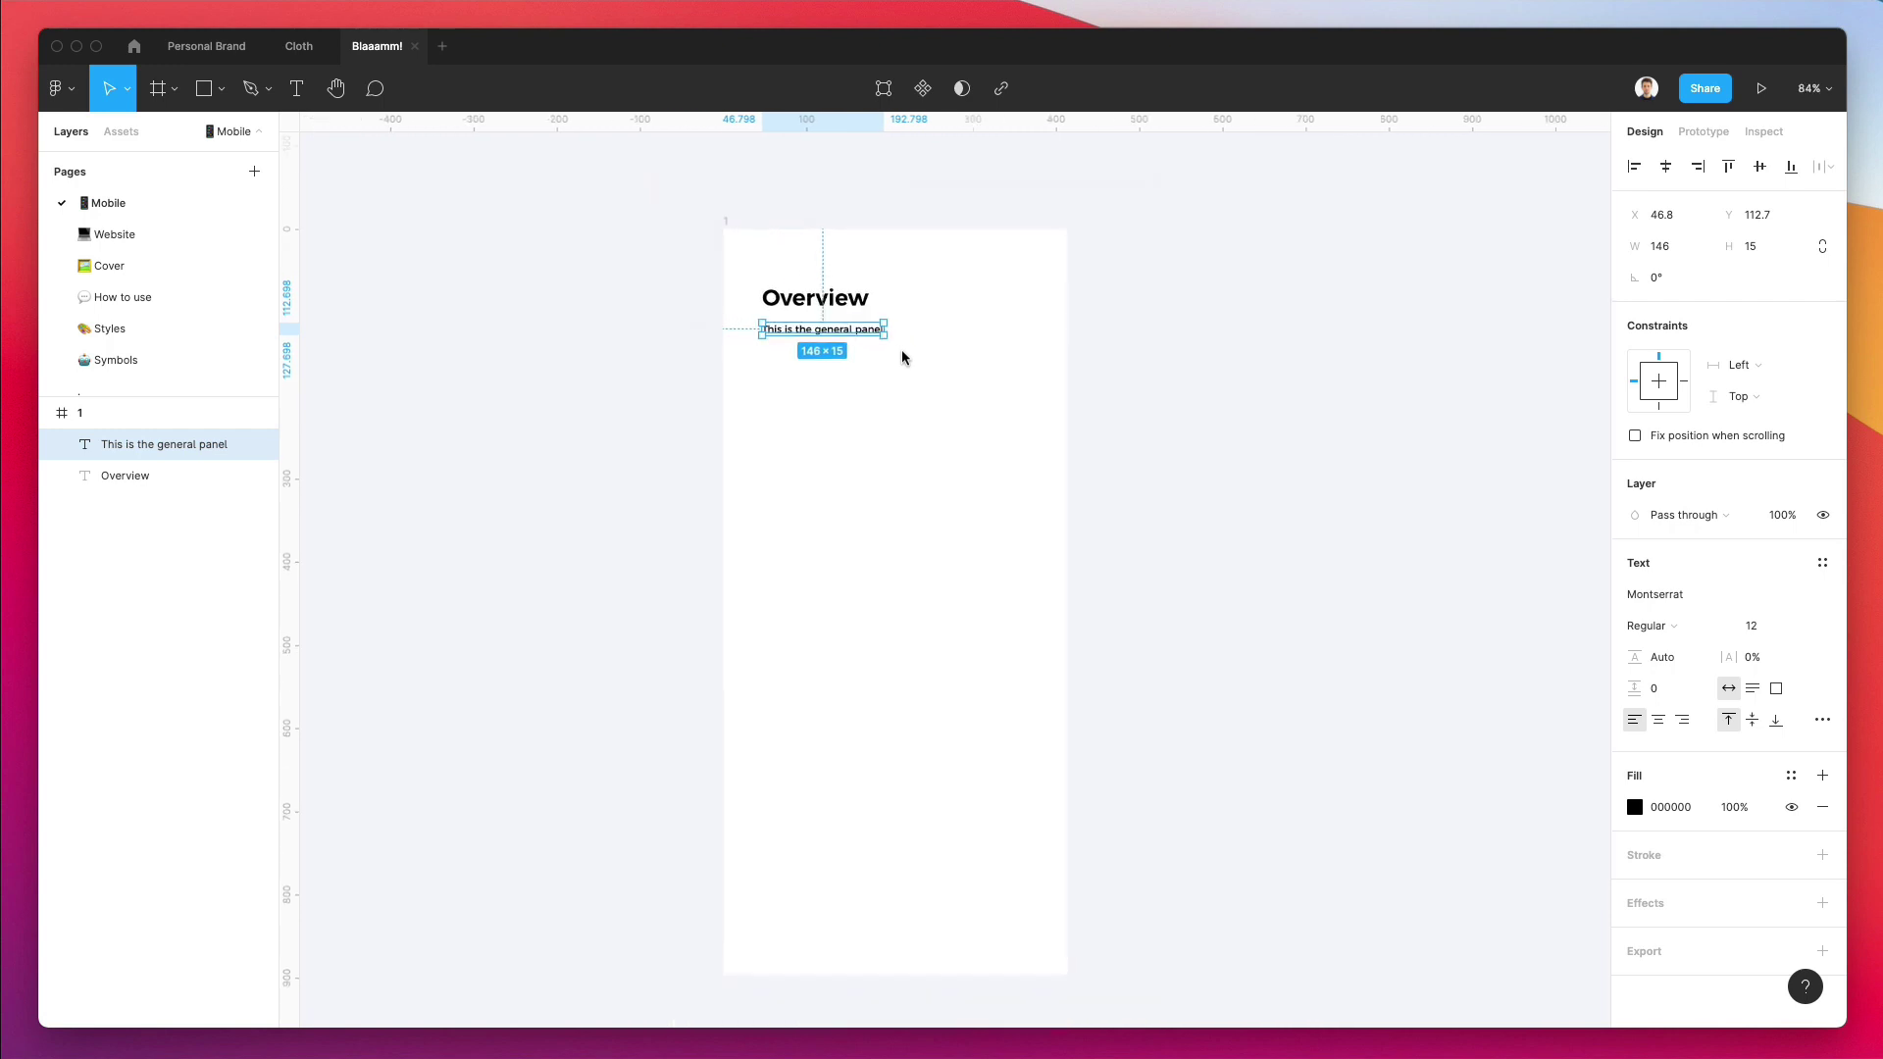
{"action": "left_click", "coordinate": [899, 350]}
Duplicate the Overview heading below the subtitle at about Y 166.5 and change the copy's text to "Explore".
{"action": "scroll", "coordinate": [898, 349], "scroll_direction": "up", "scroll_amount": 3}
{"action": "left_click", "coordinate": [810, 285]}
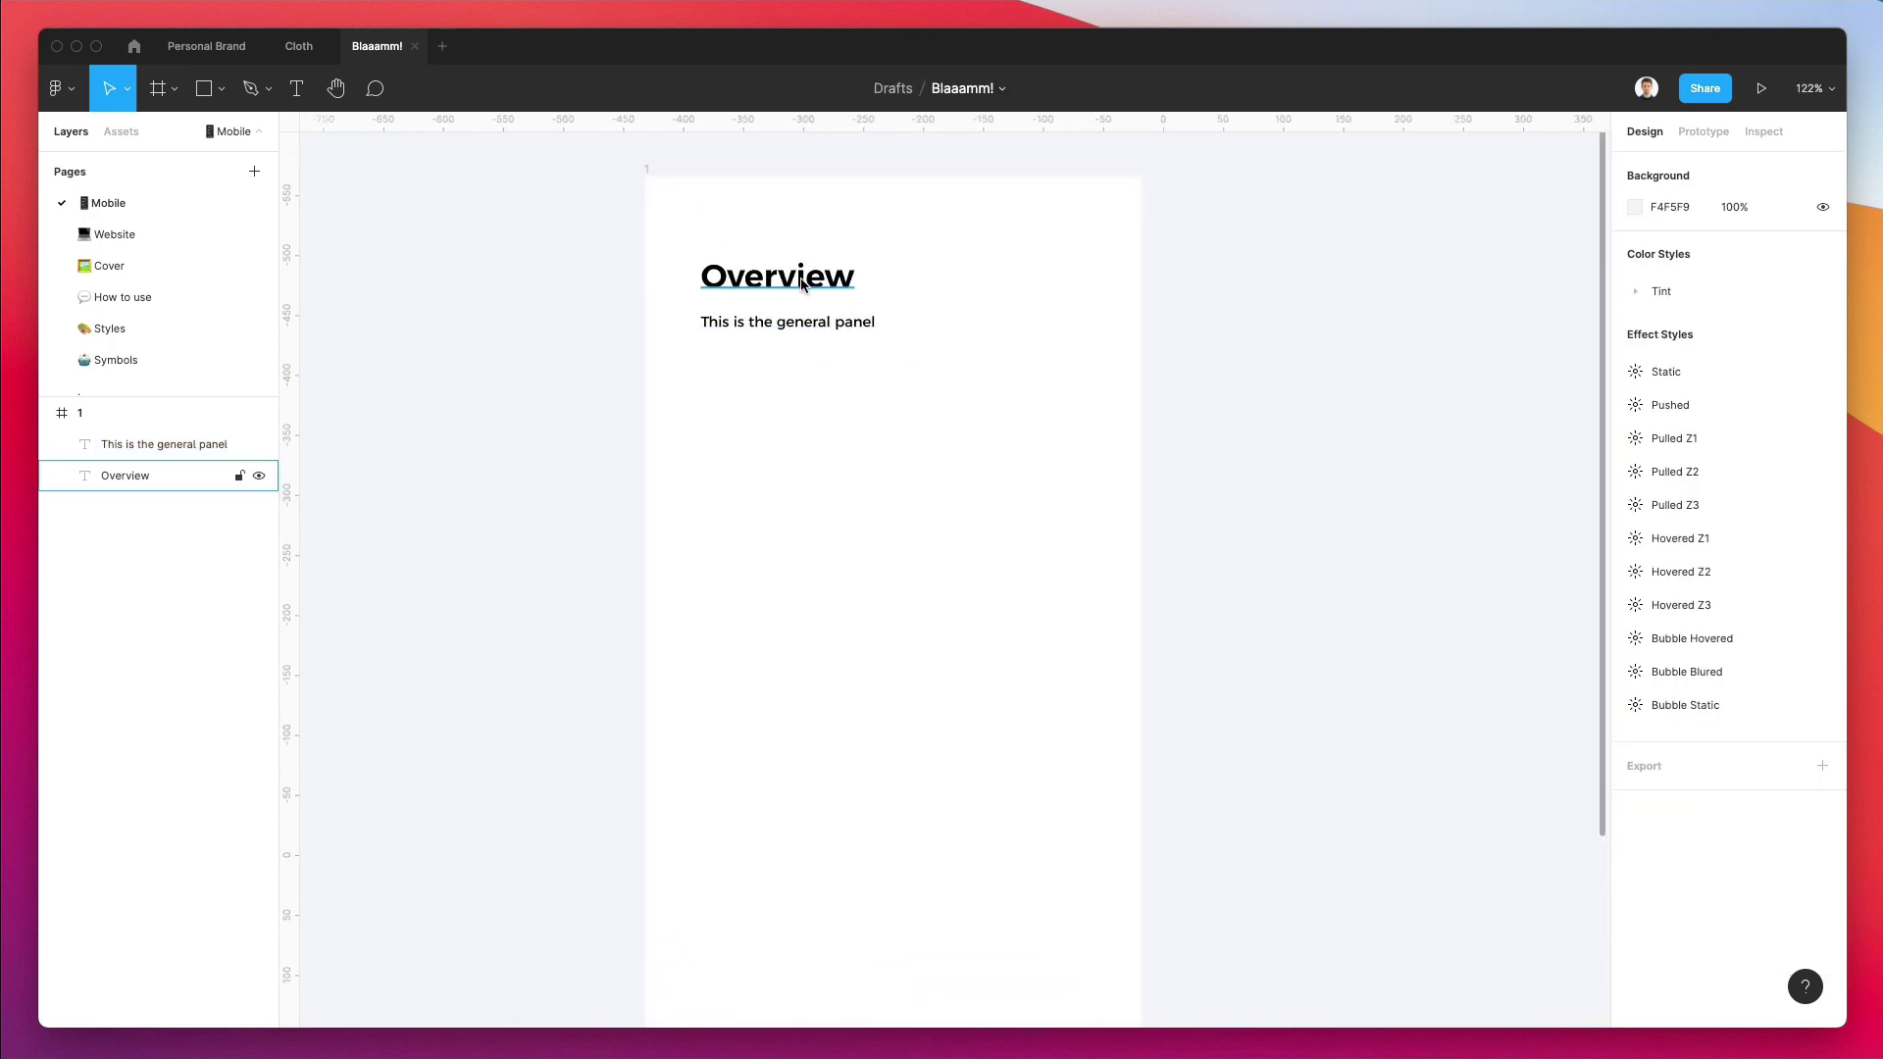
{"action": "left_click_drag", "start_coordinate": [810, 285], "coordinate": [810, 406]}
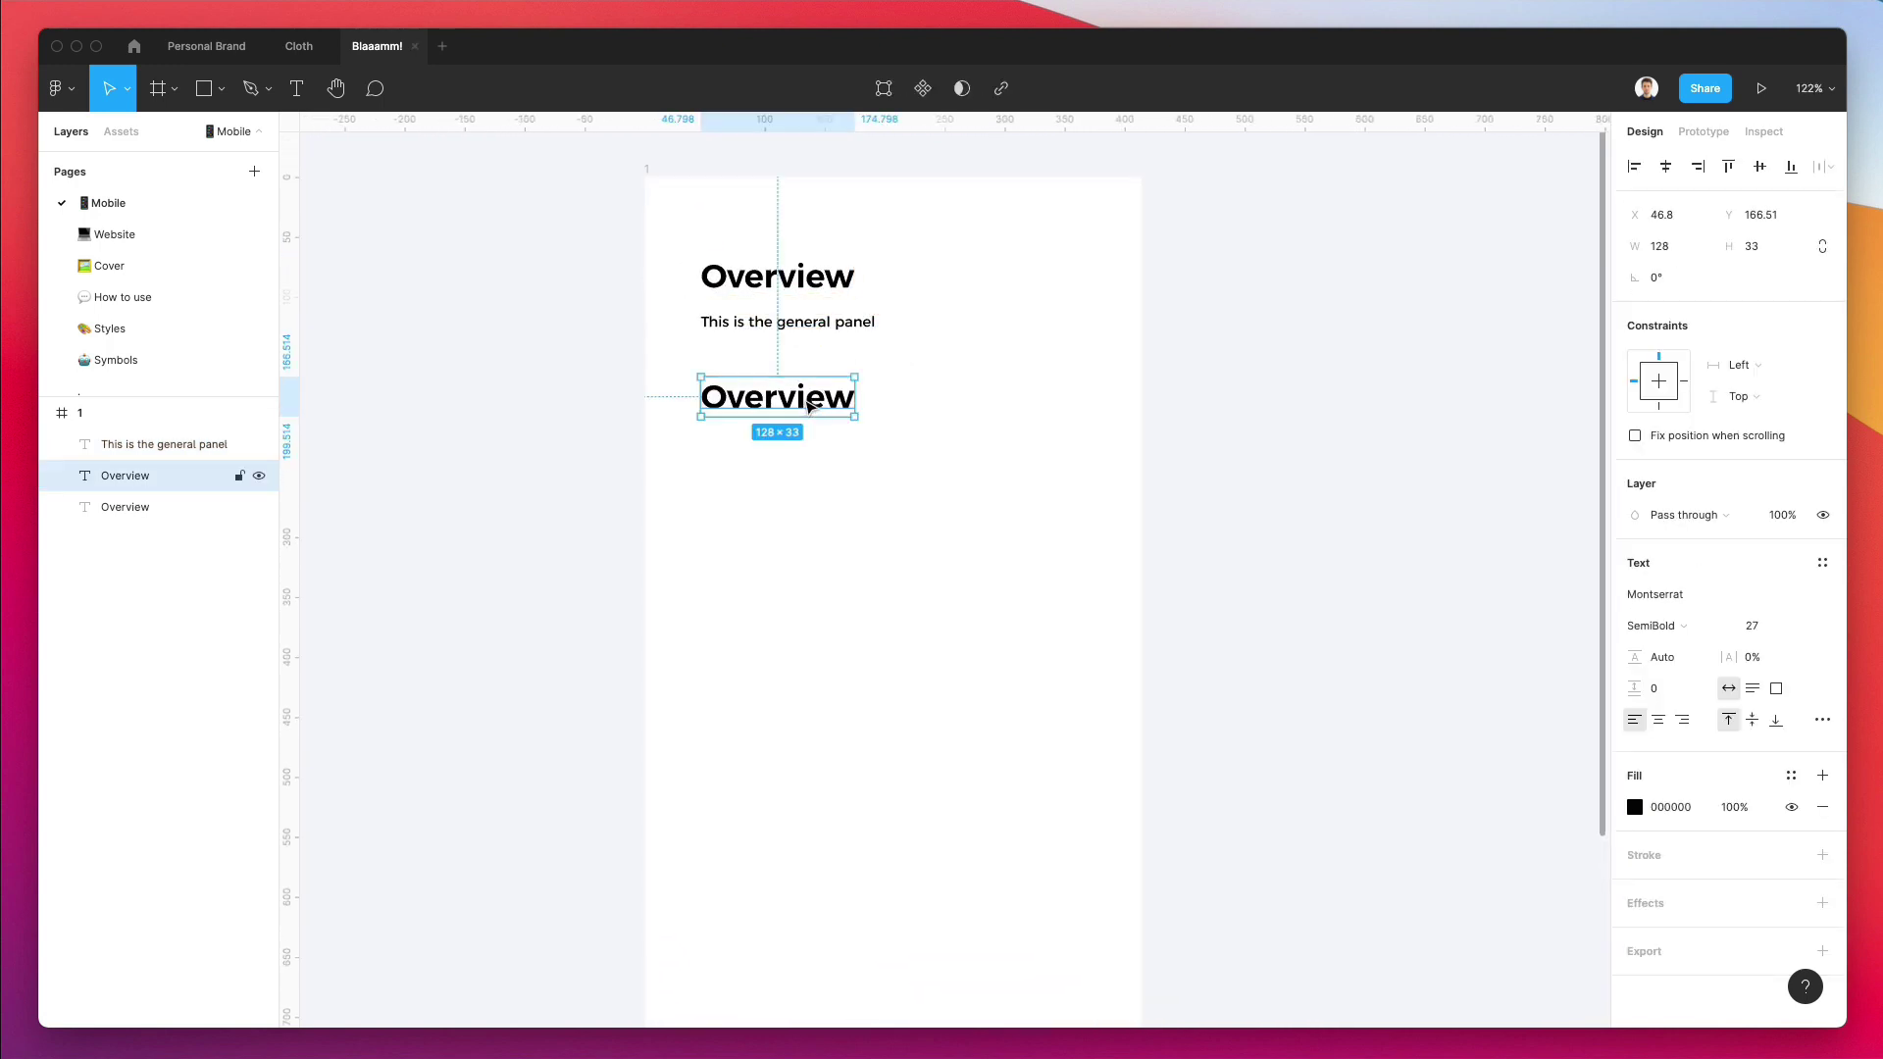
{"action": "double_click", "coordinate": [803, 399]}
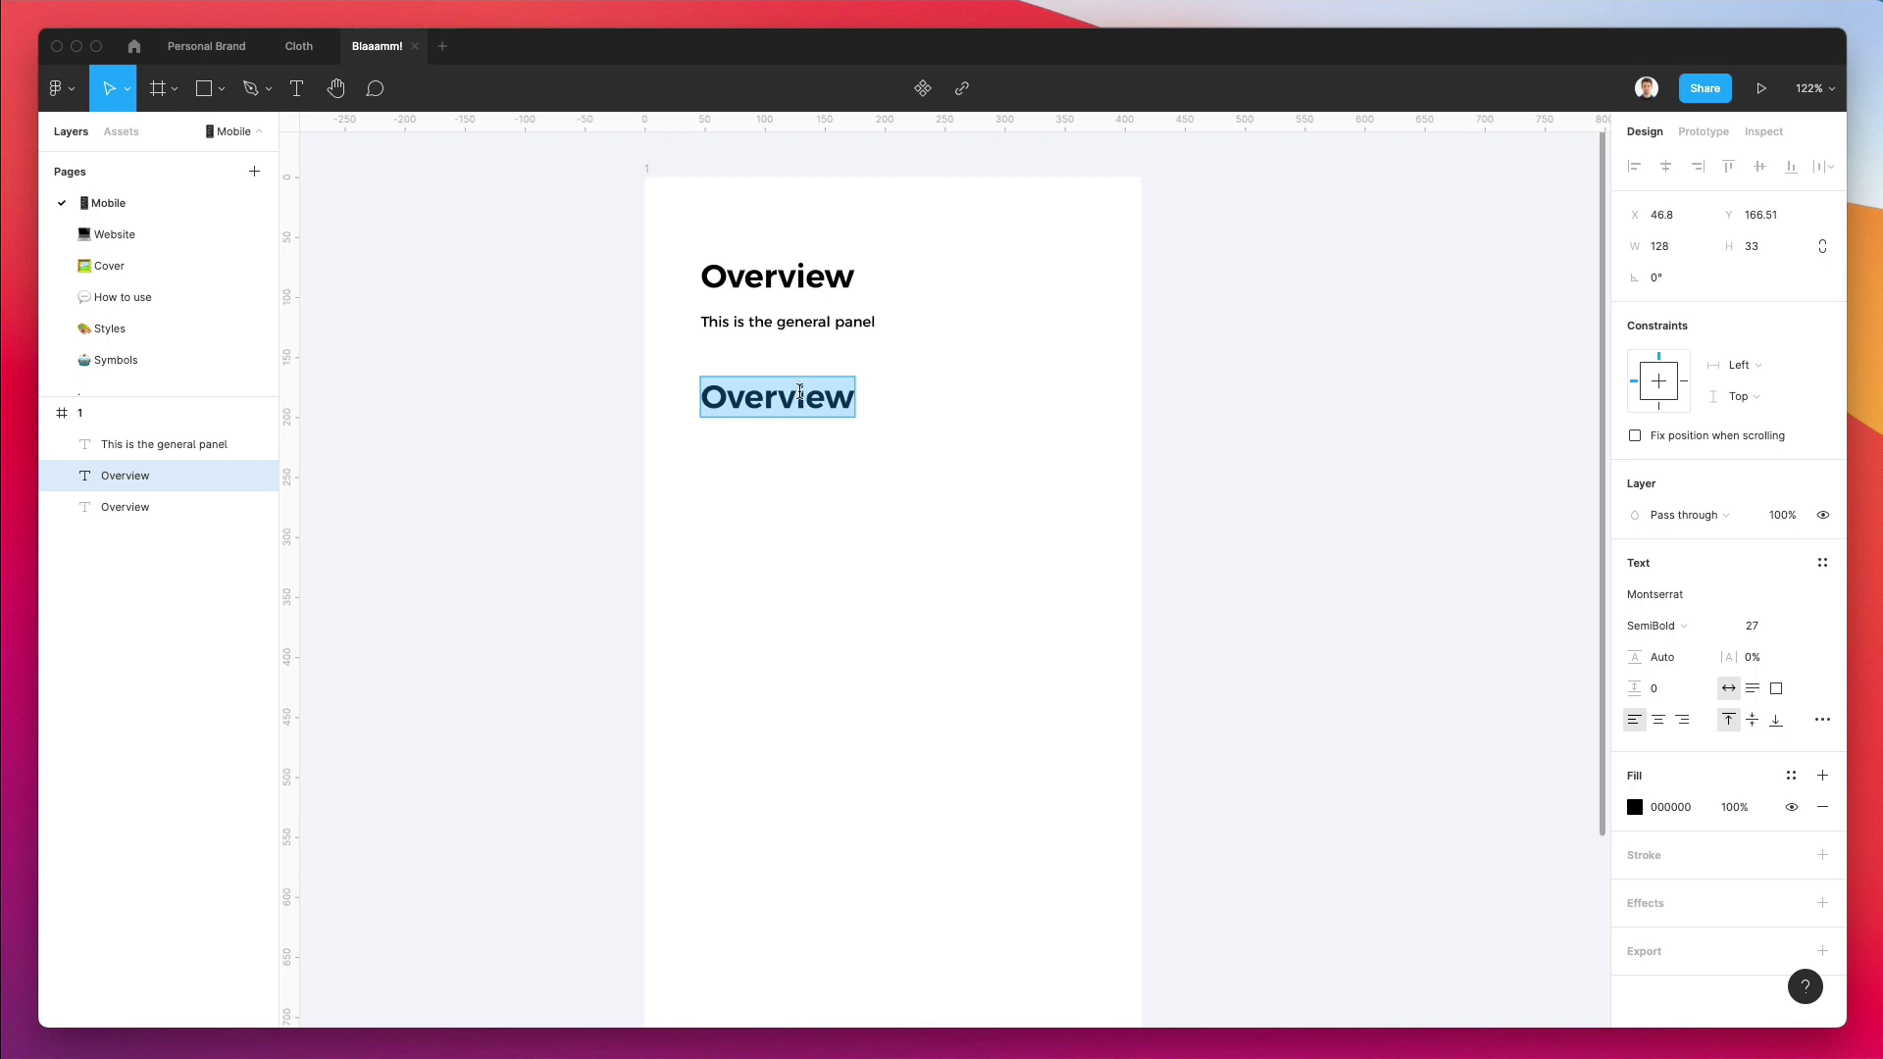
{"action": "type", "text": "Explore"}
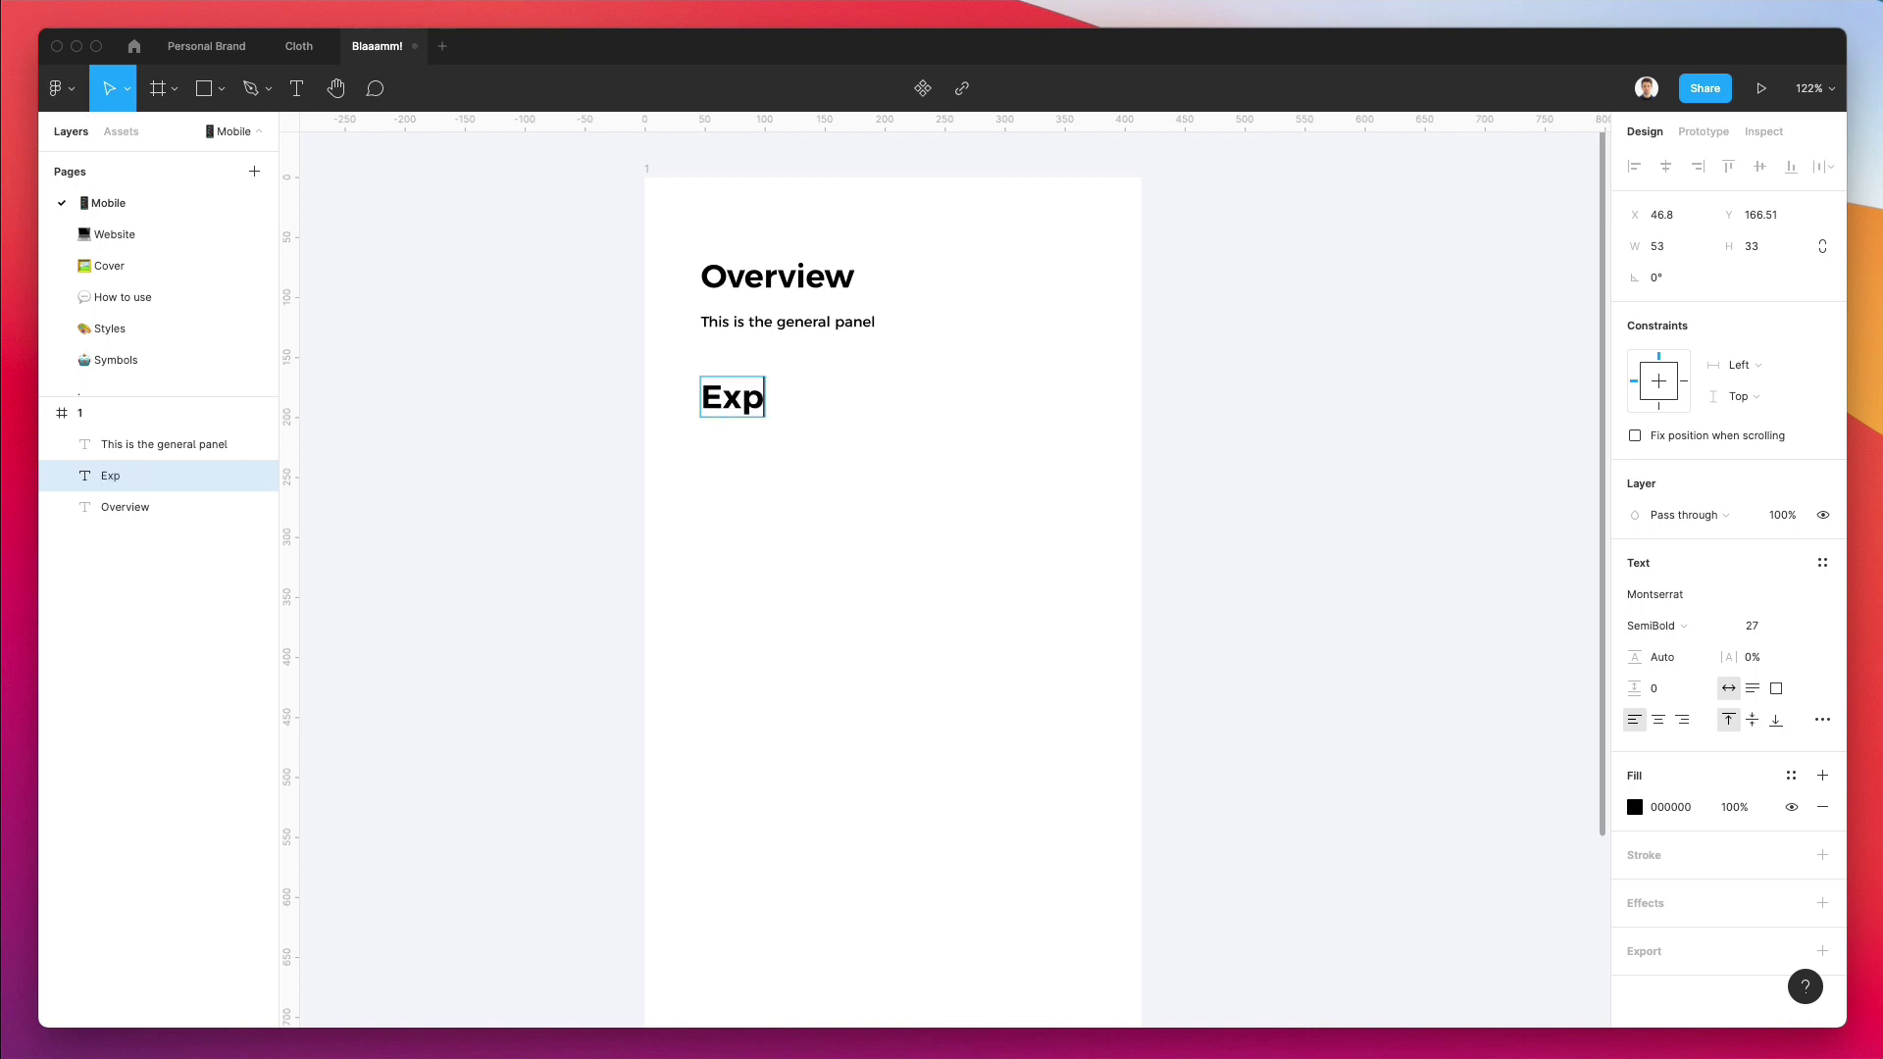
Reduce the Explore heading's font size to 19.
{"action": "left_click", "coordinate": [1750, 626]}
{"action": "type", "text": "25"}
{"action": "key", "text": "Return"}
{"action": "key", "text": "Down"}
{"action": "key", "text": "Down"}
{"action": "key", "text": "Down"}
{"action": "key", "text": "Down"}
{"action": "key", "text": "Down"}
{"action": "key", "text": "Down"}
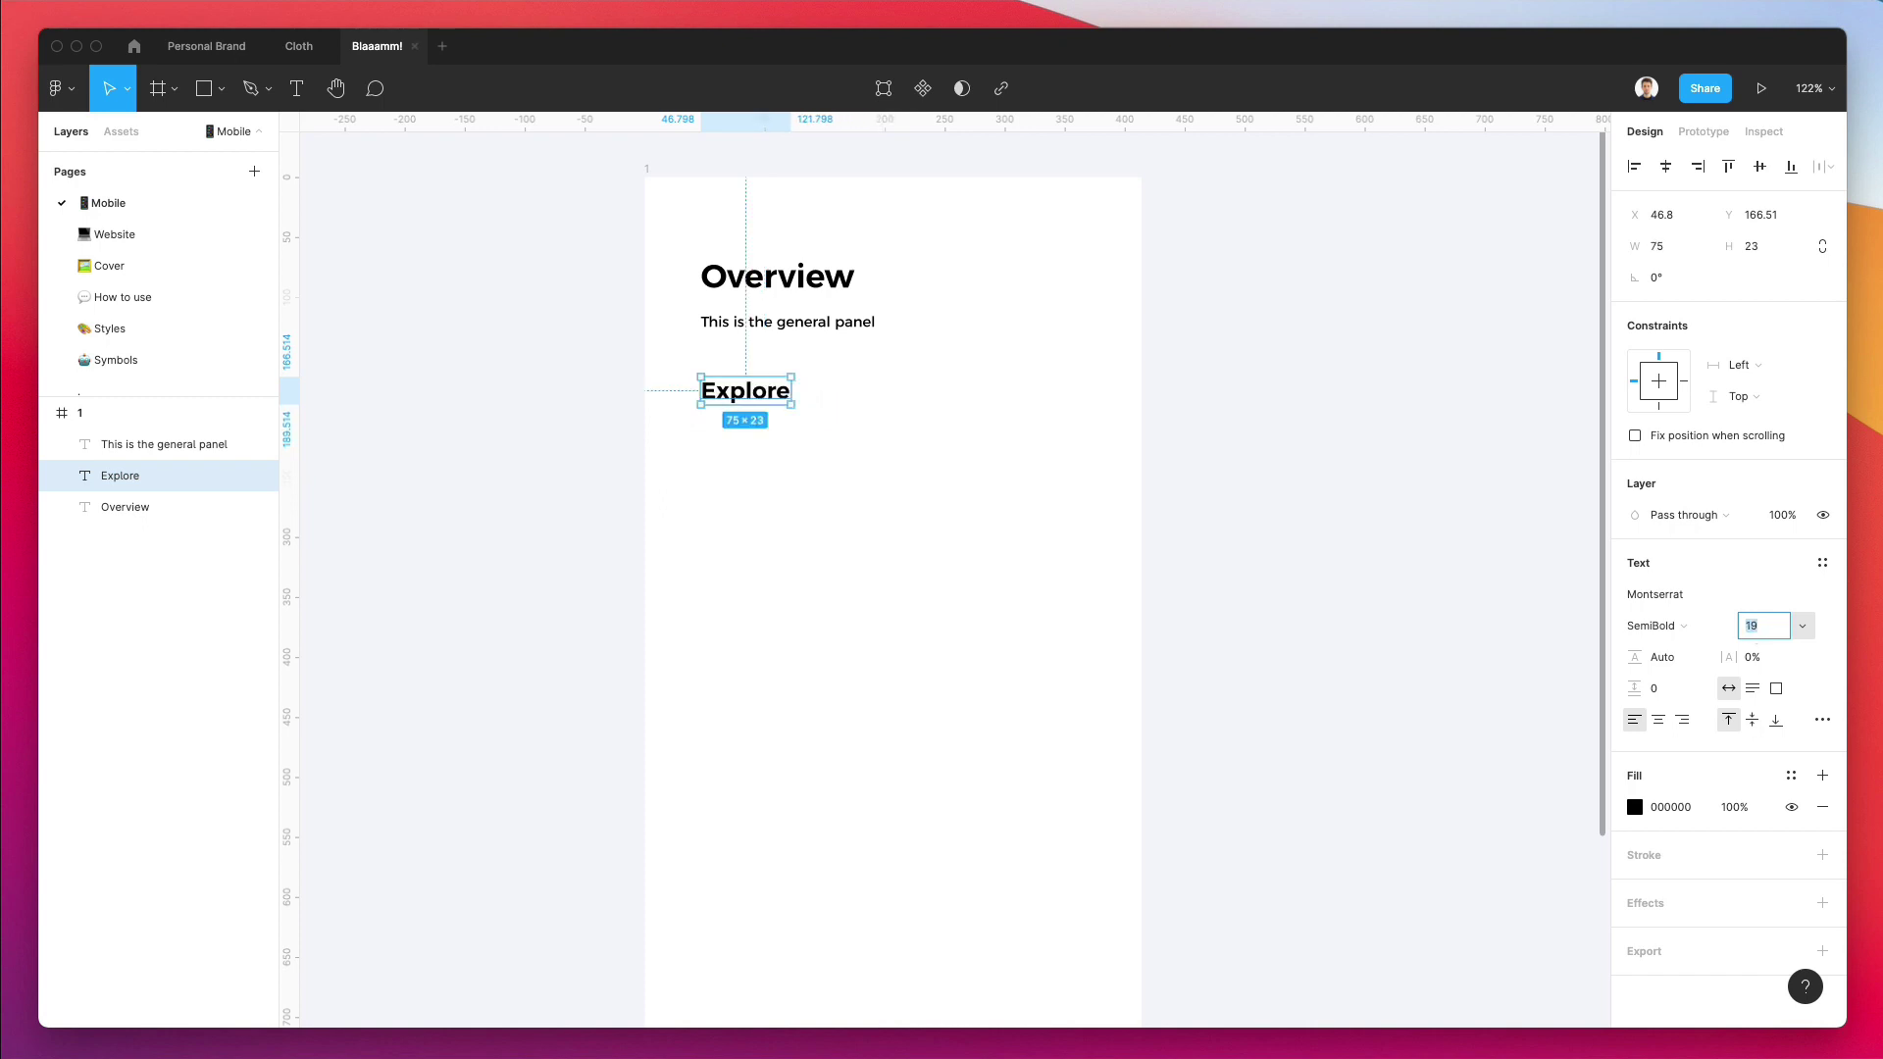
Duplicate the subtitle below the Explore heading at about Y 203 and change the copy's text to "Recommended".
{"action": "left_click", "coordinate": [883, 572]}
{"action": "left_click_drag", "start_coordinate": [775, 328], "coordinate": [759, 434]}
{"action": "double_click", "coordinate": [758, 434]}
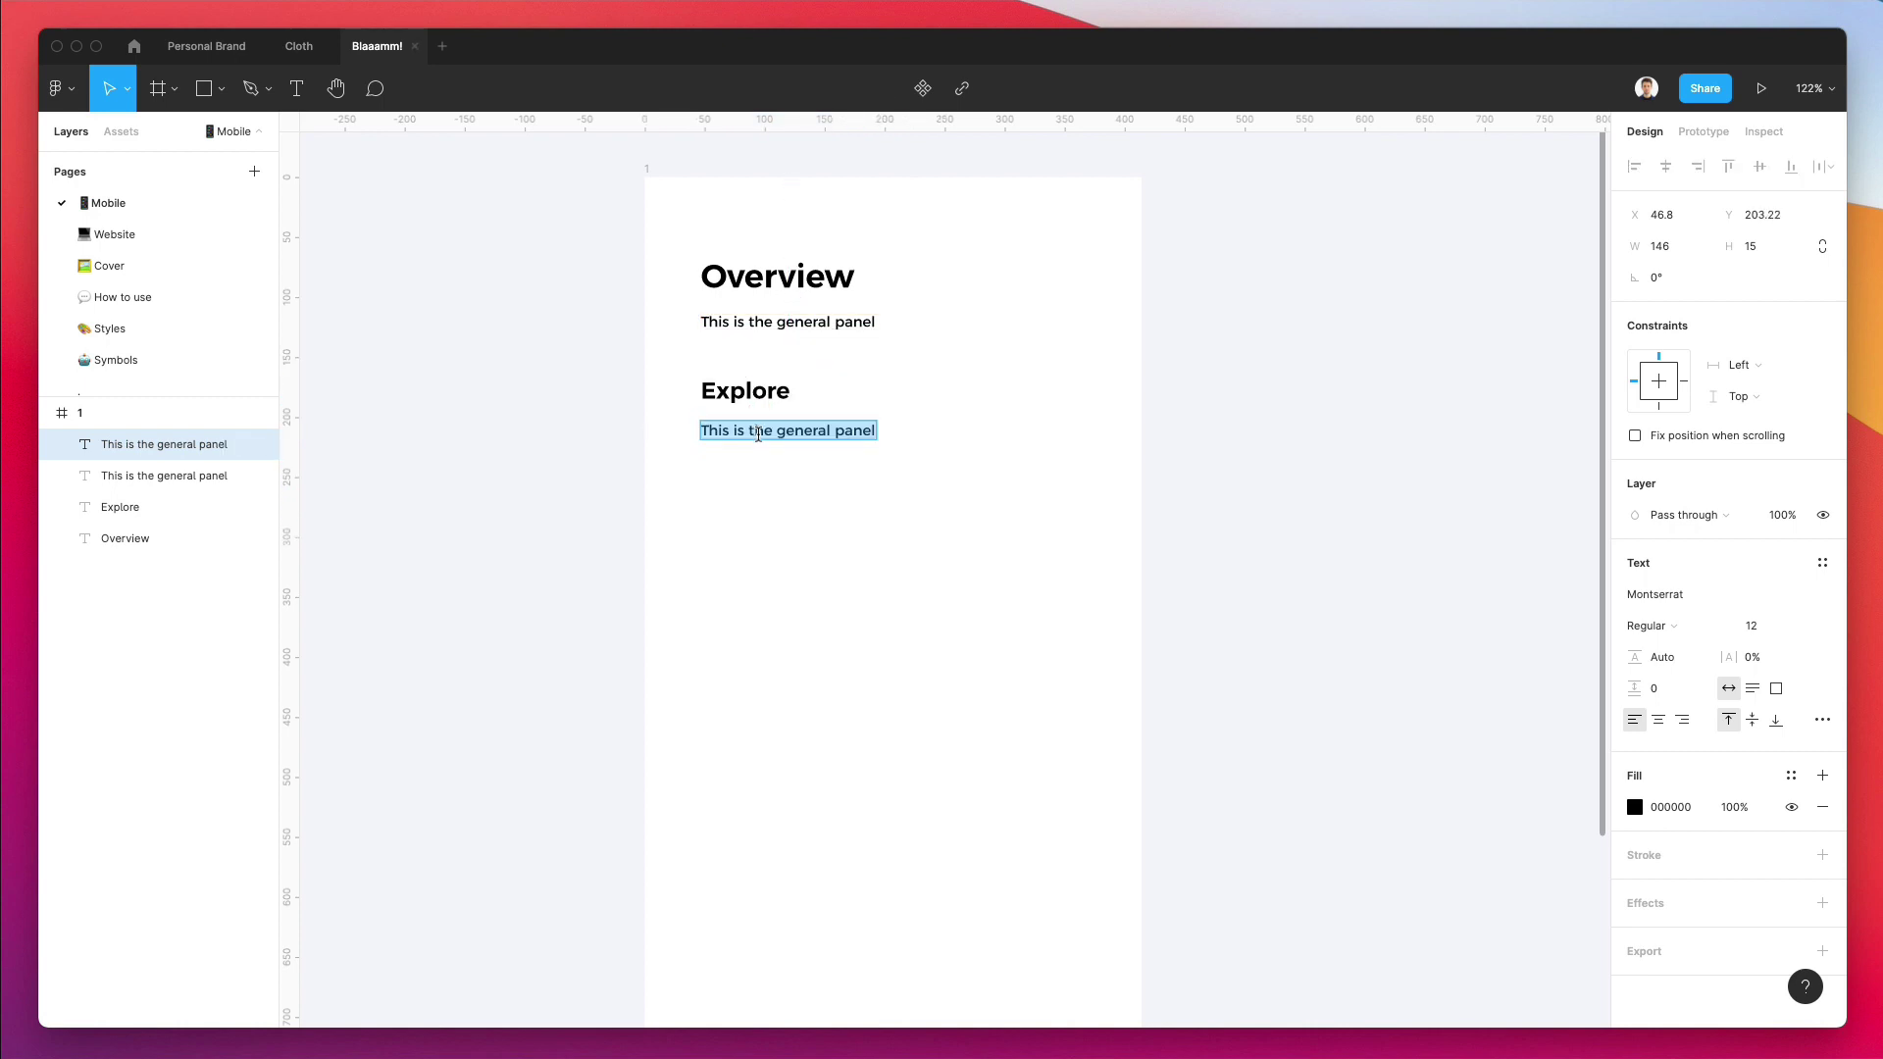
{"action": "type", "text": "Rec"}
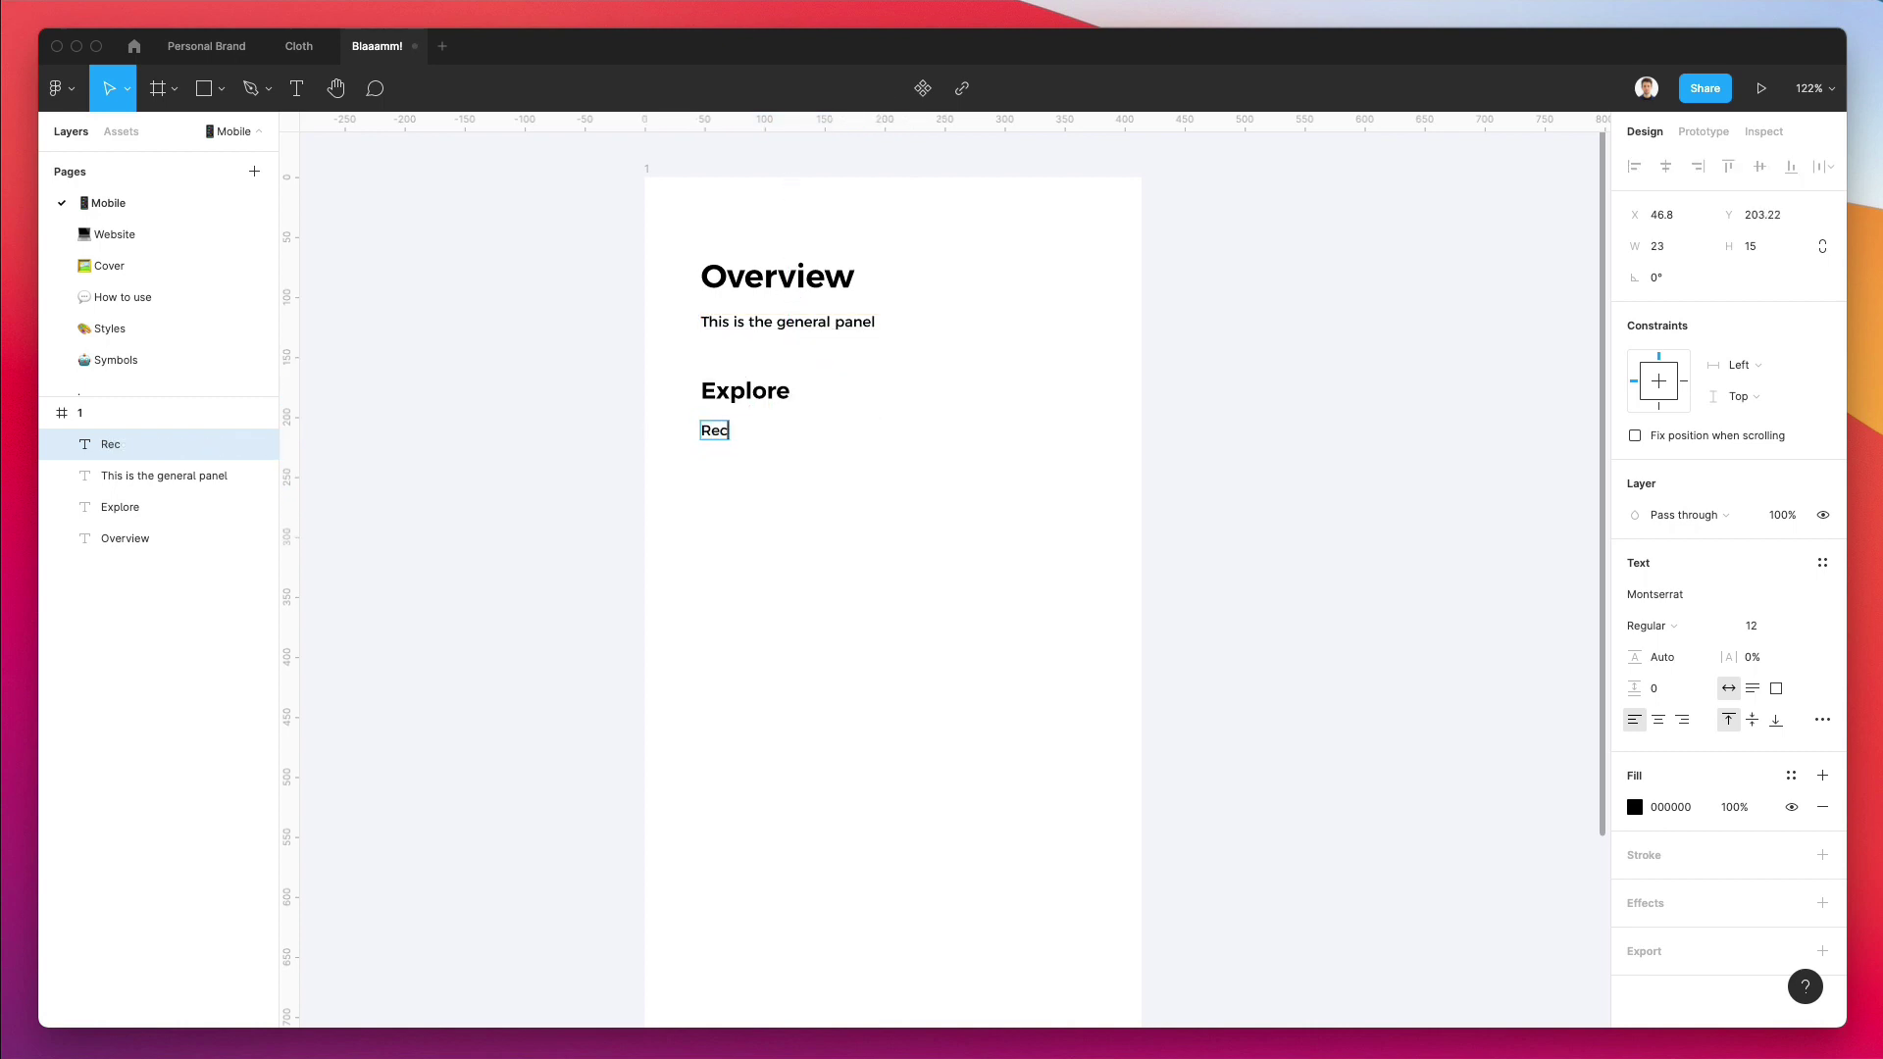
{"action": "type", "text": "coommended"}
{"action": "key", "text": "Escape"}
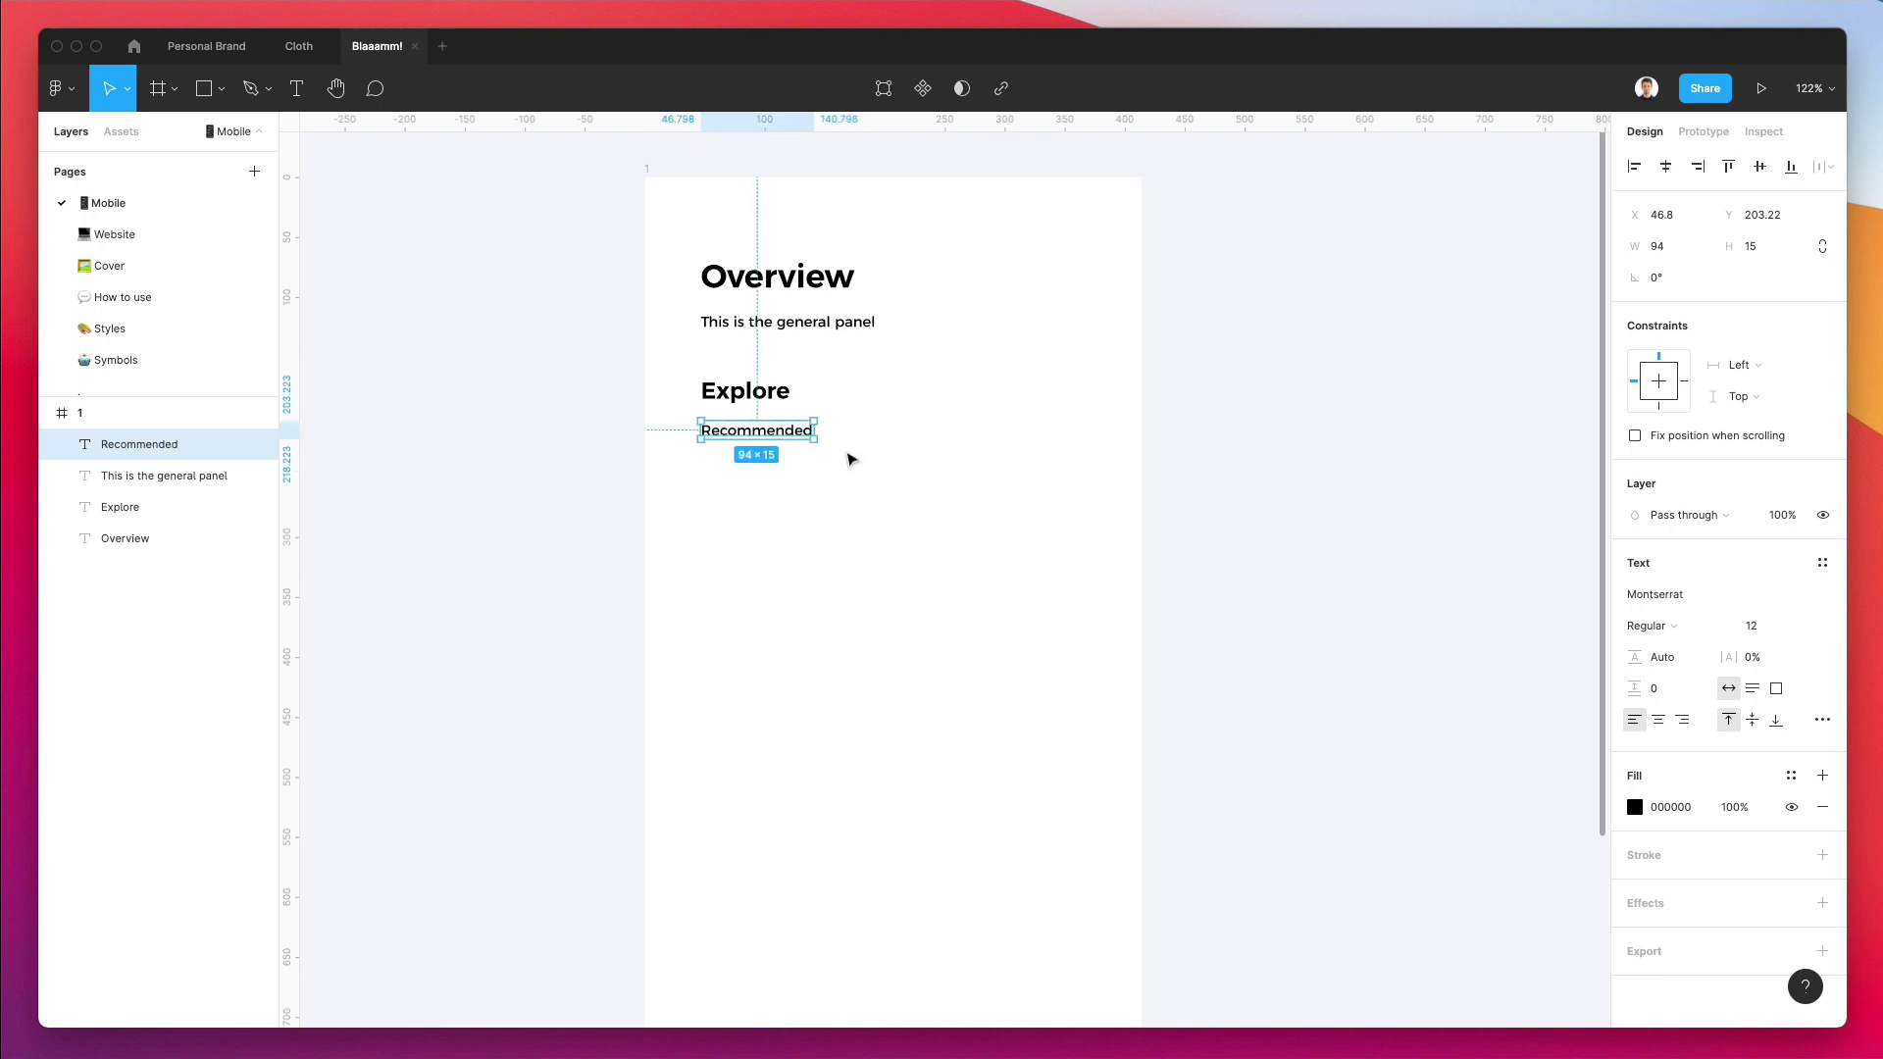
Duplicate the Recommended label to its right at about X 175 and change the copy's text to "New Models".
{"action": "left_click_drag", "start_coordinate": [755, 435], "coordinate": [908, 435]}
{"action": "double_click", "coordinate": [906, 436]}
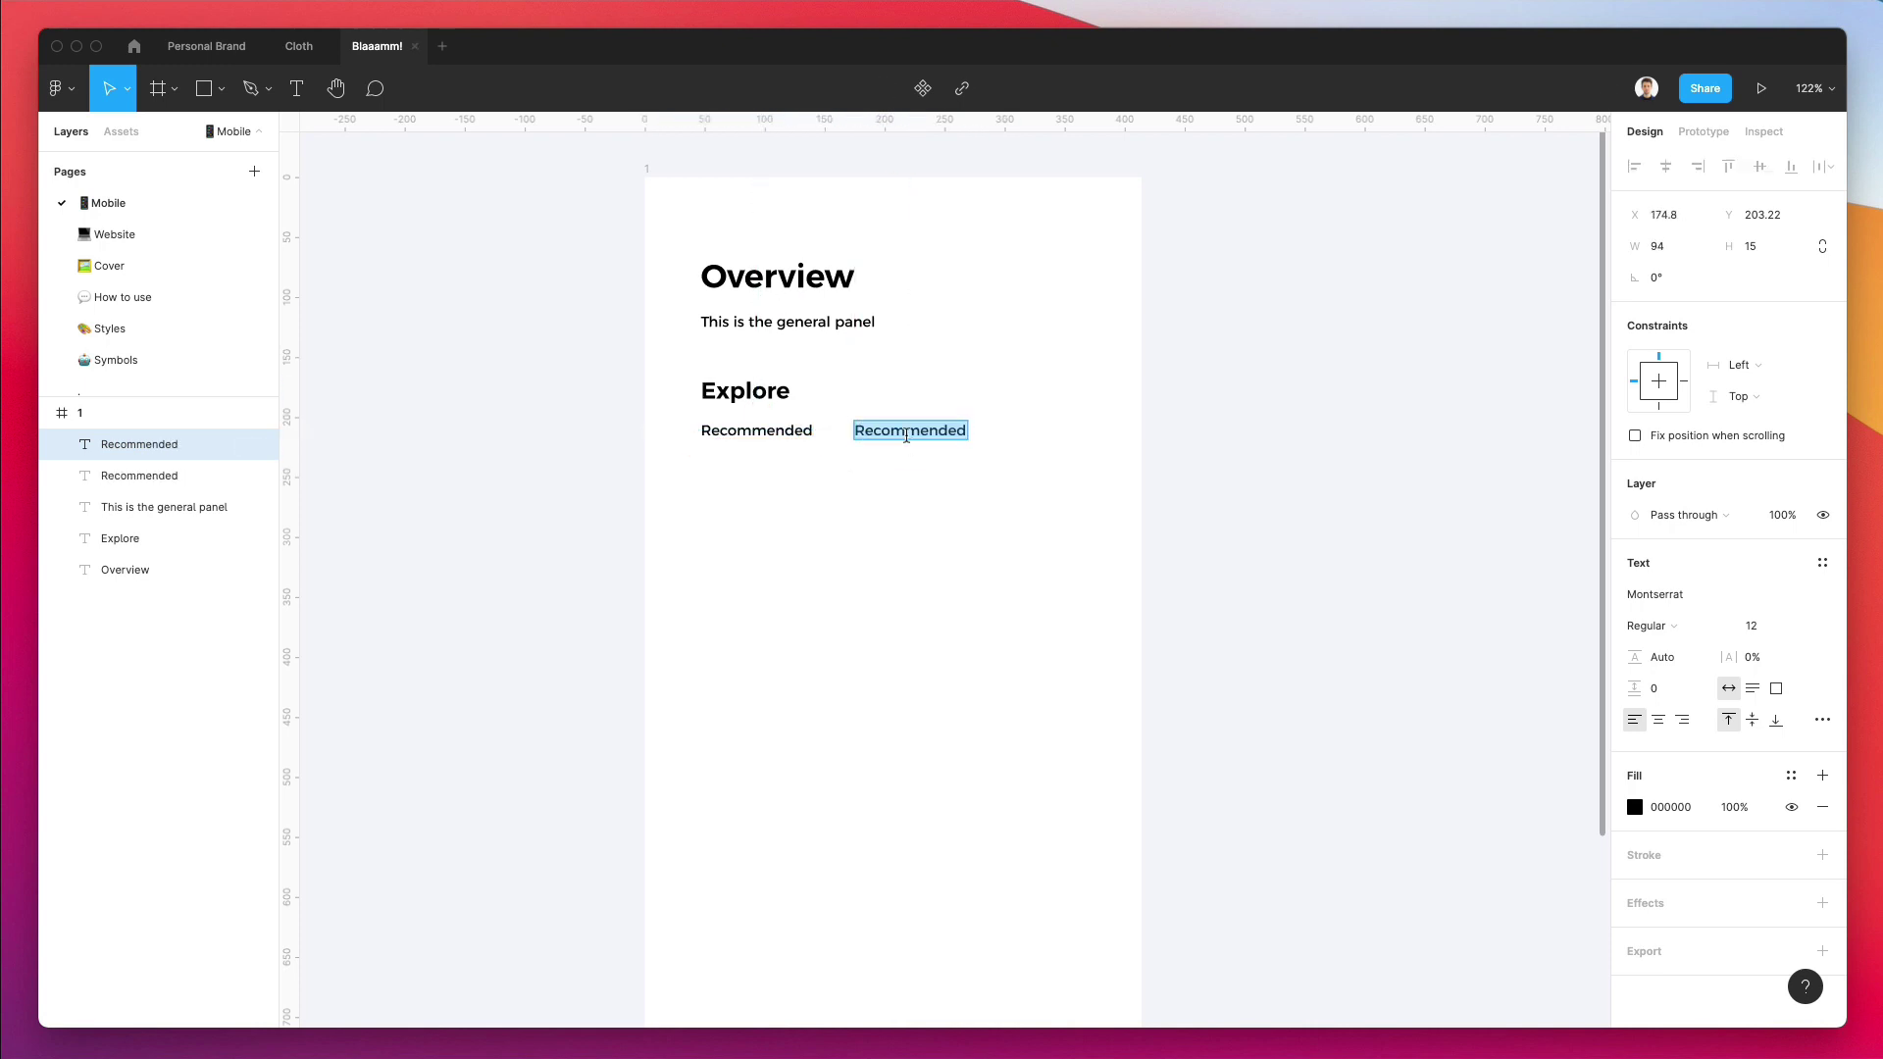
{"action": "type", "text": "New Models"}
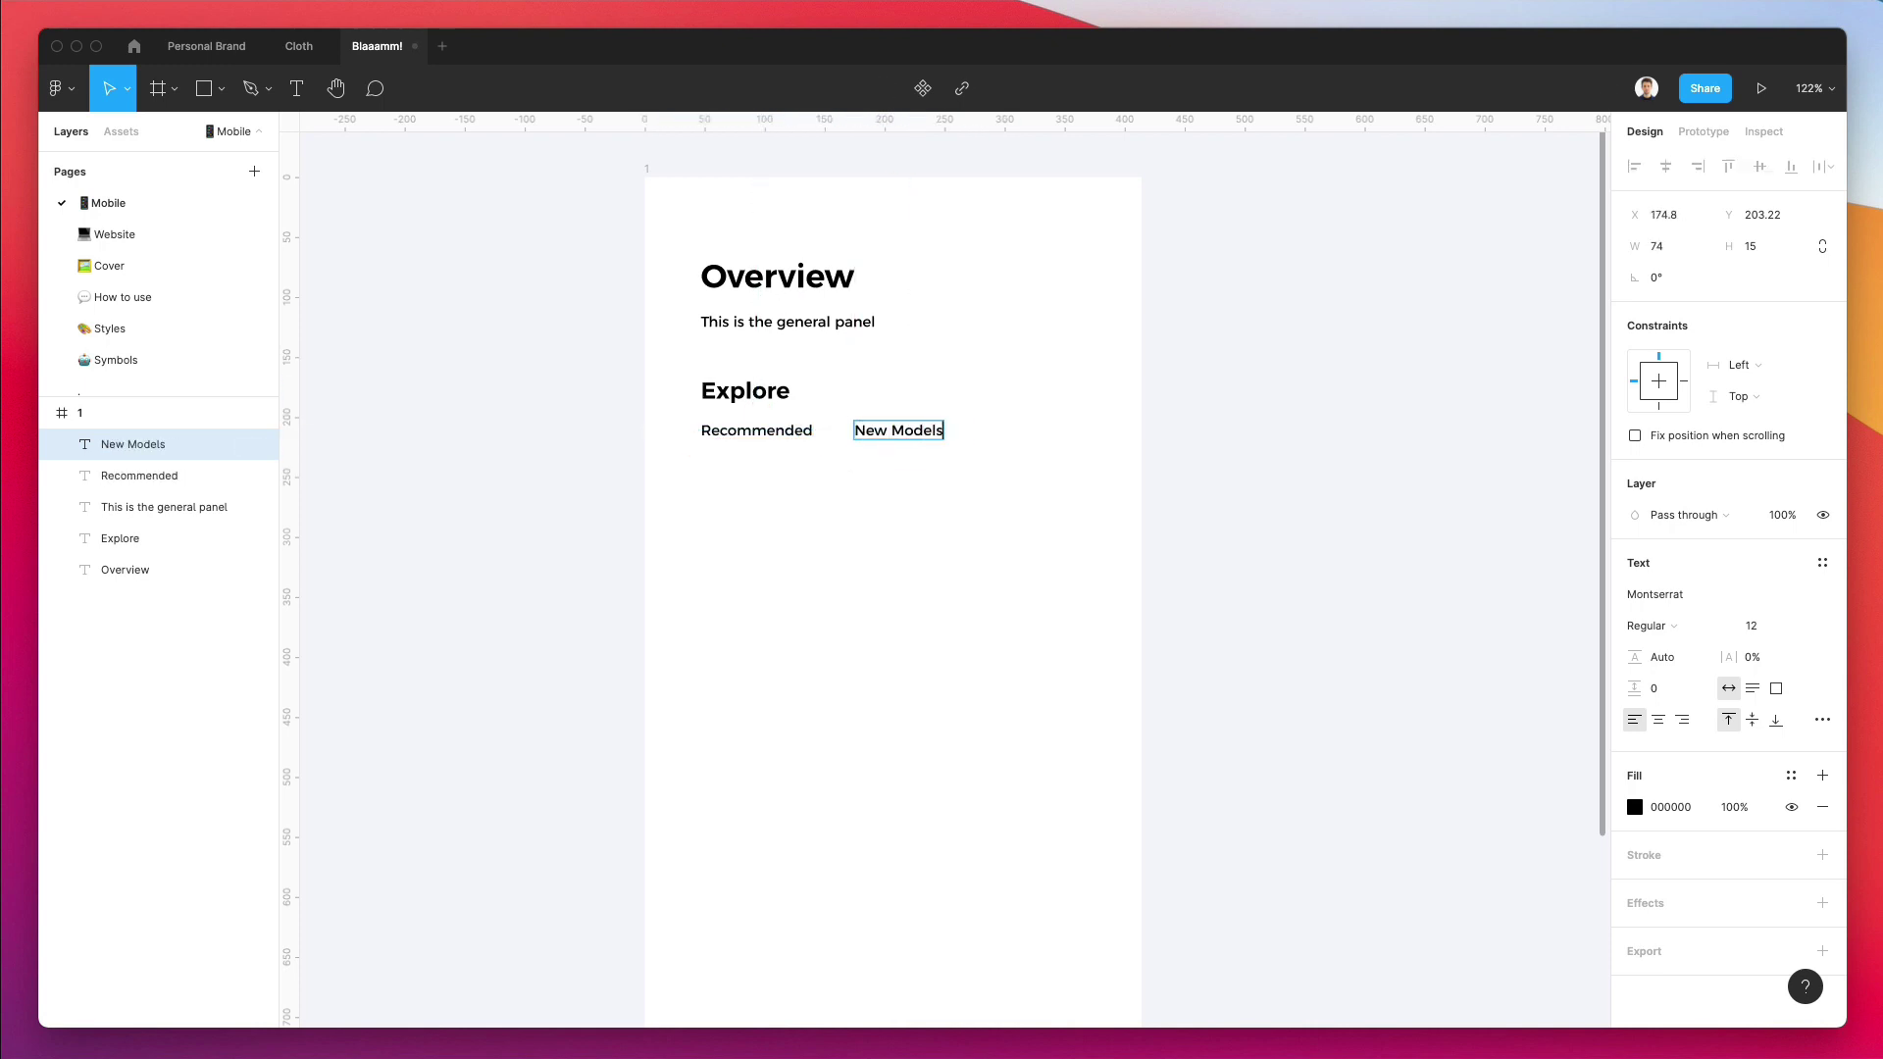
{"action": "key", "text": "Escape"}
Duplicate the New Models label to its right at about X 295 and change the copy's text to "The Show".
{"action": "left_click_drag", "start_coordinate": [895, 437], "coordinate": [1040, 444]}
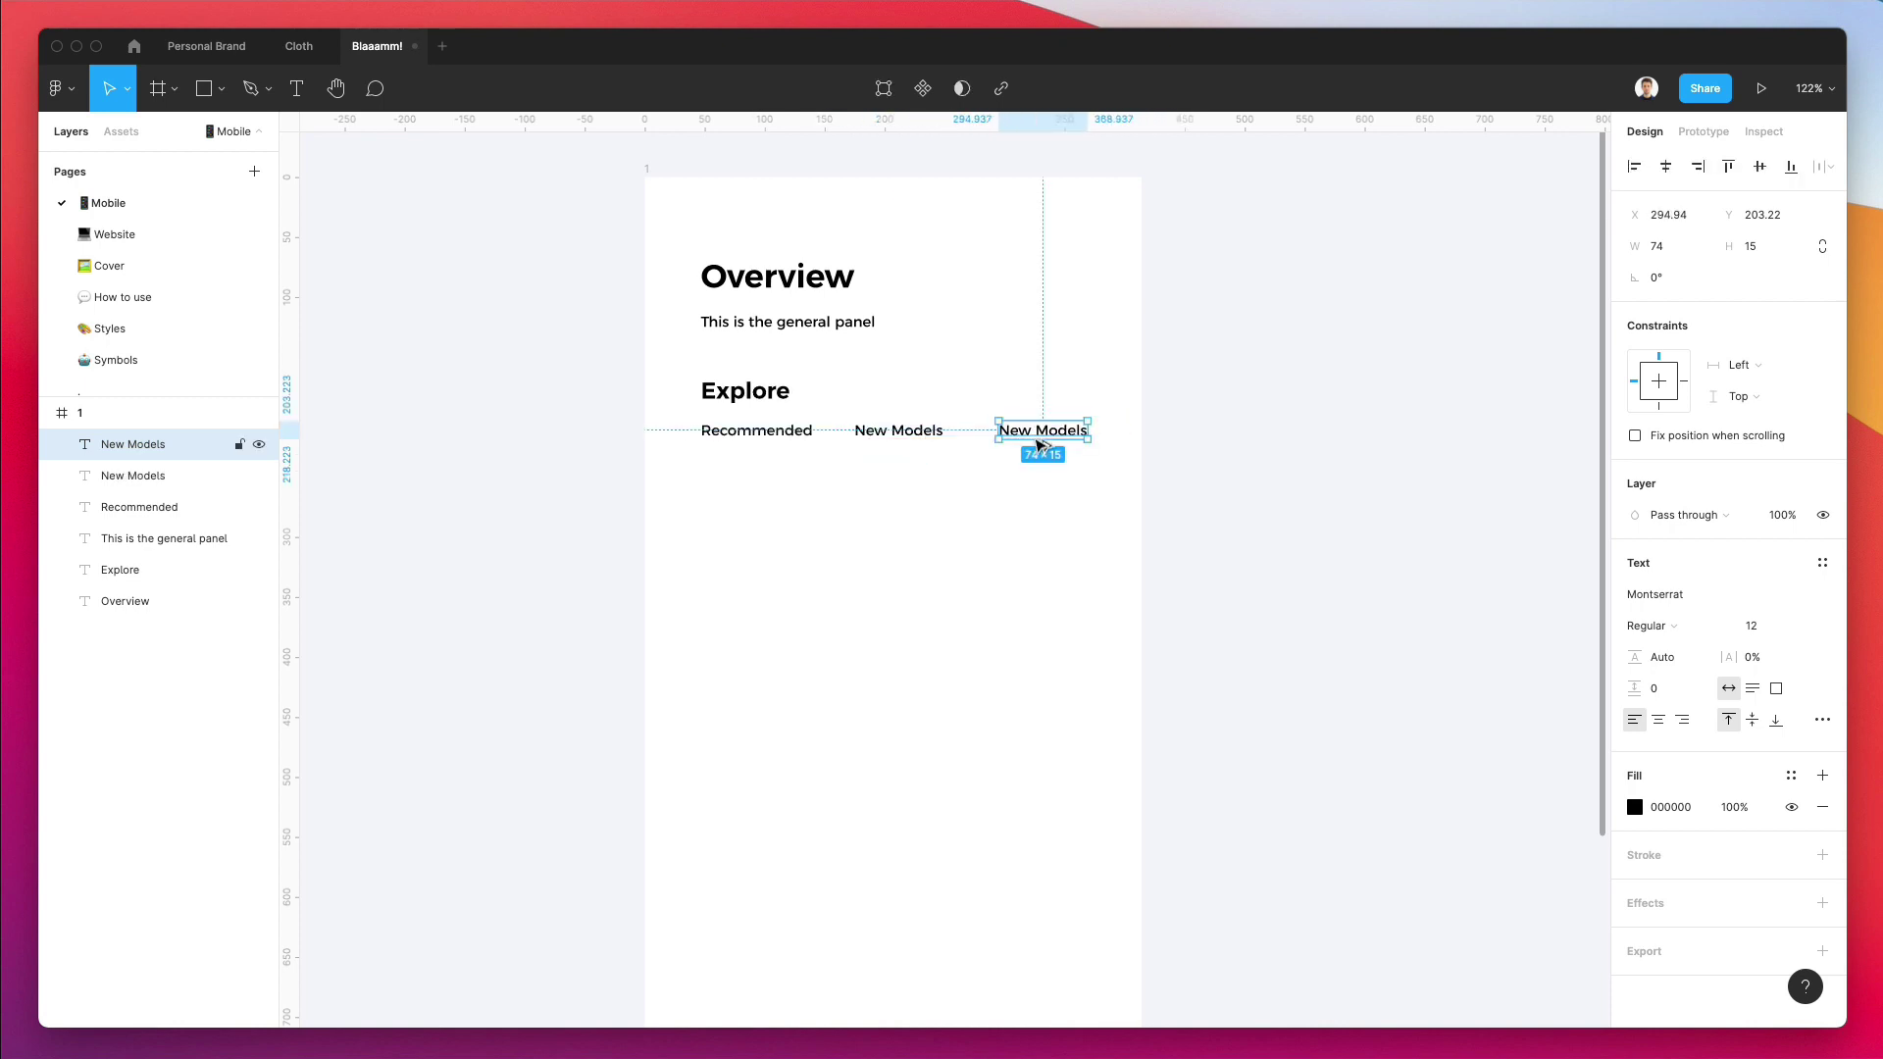
{"action": "double_click", "coordinate": [1042, 435]}
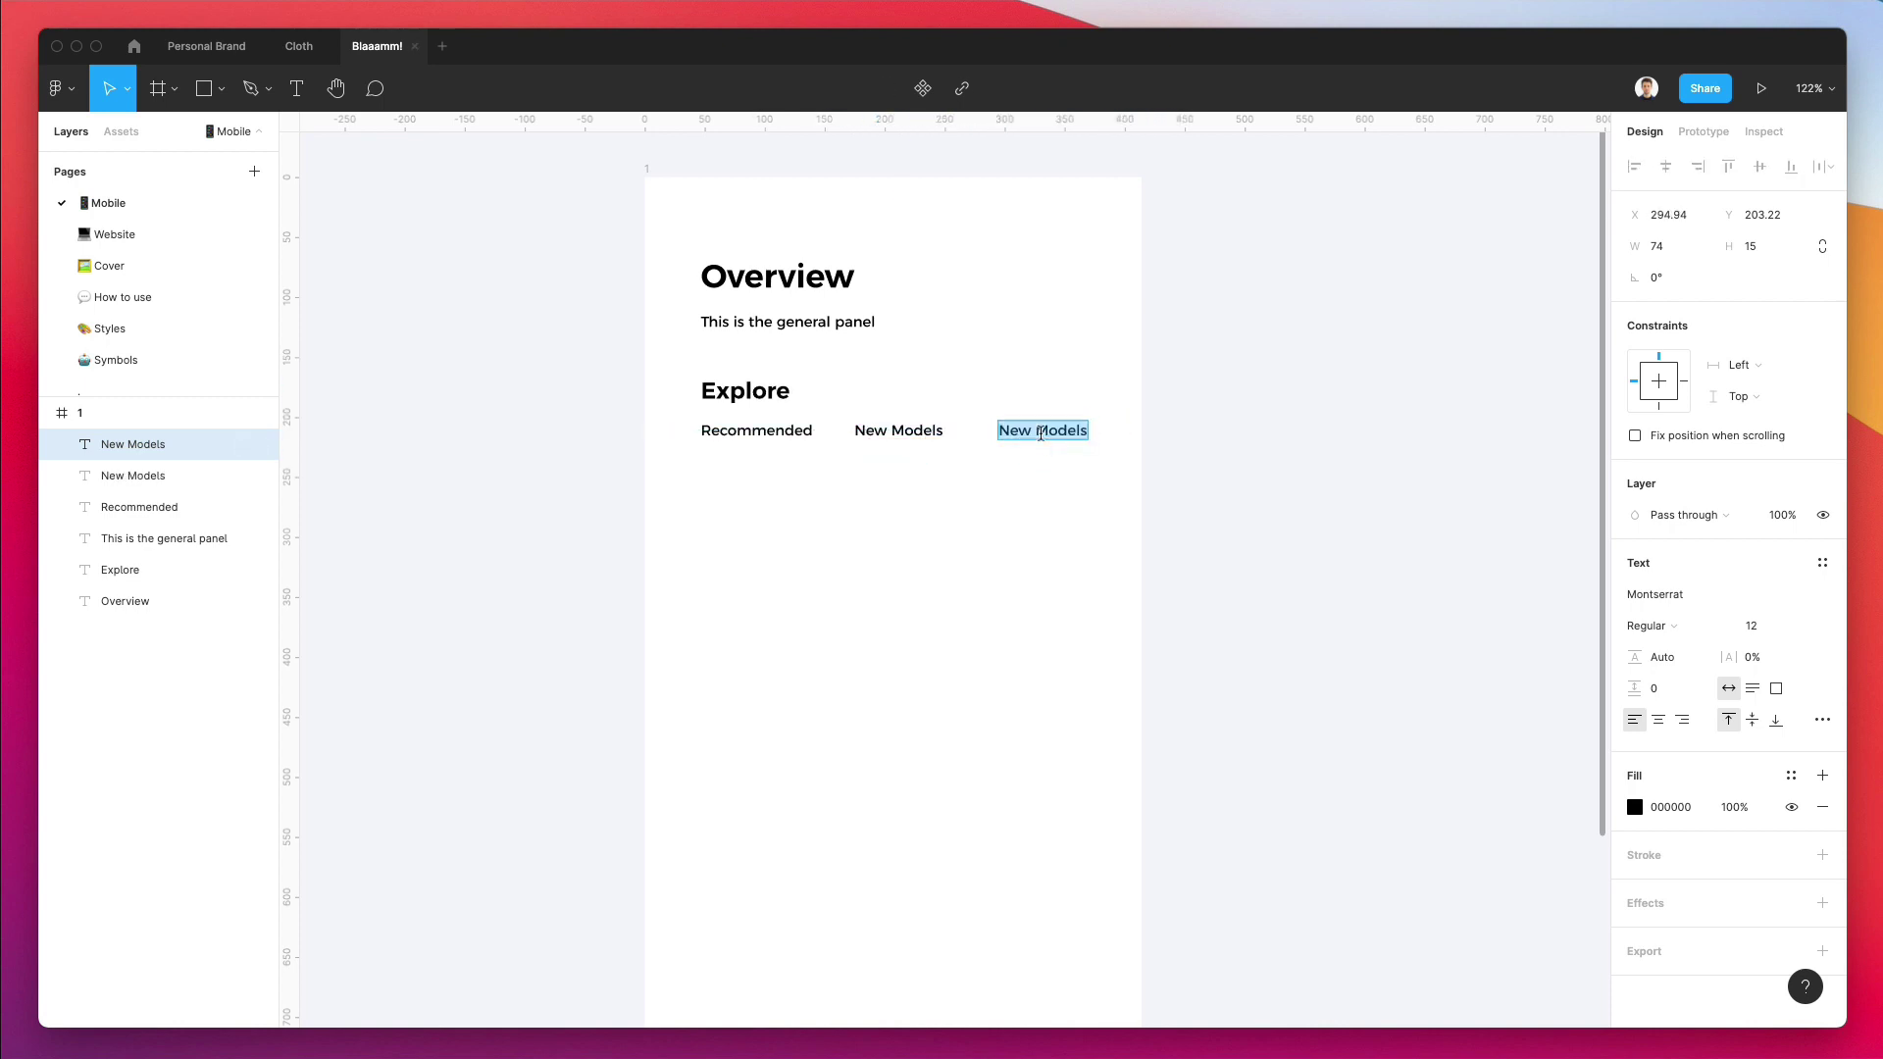
{"action": "type", "text": "The Show"}
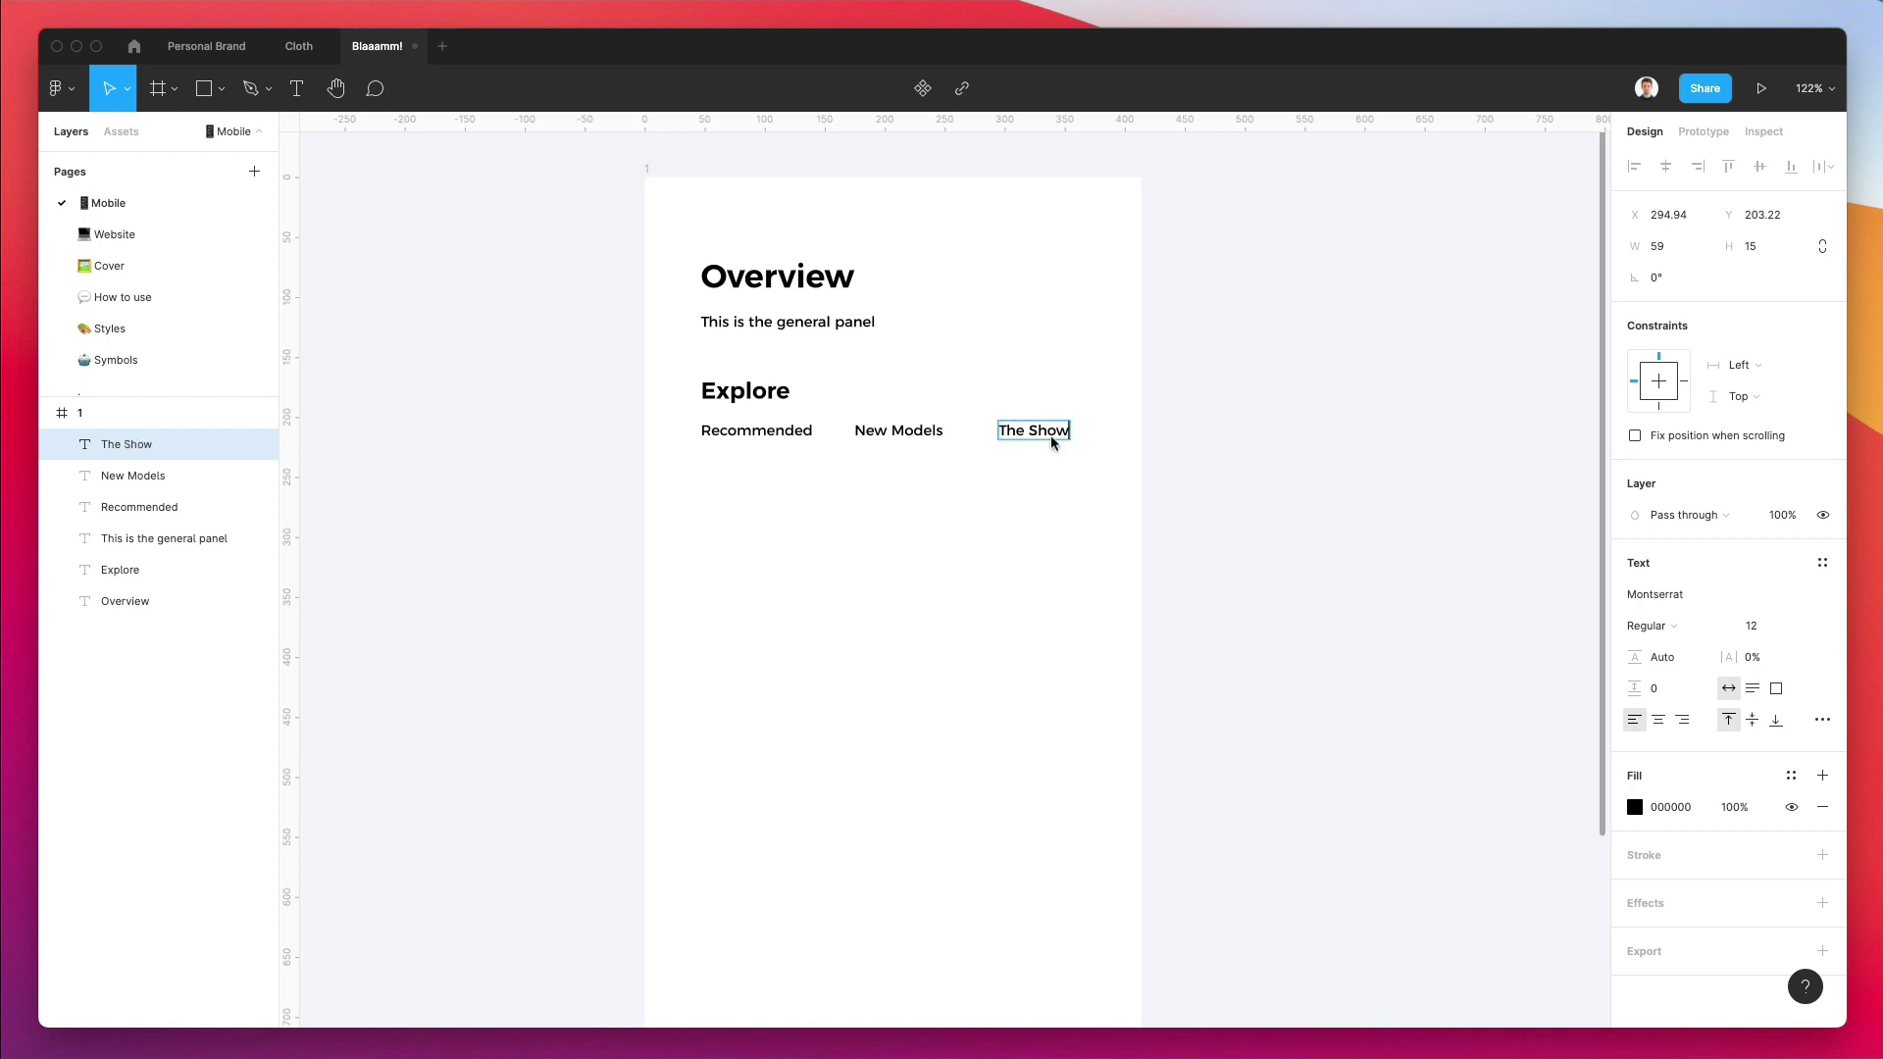
{"action": "key", "text": "Escape"}
{"action": "key", "text": "alt+super+a"}
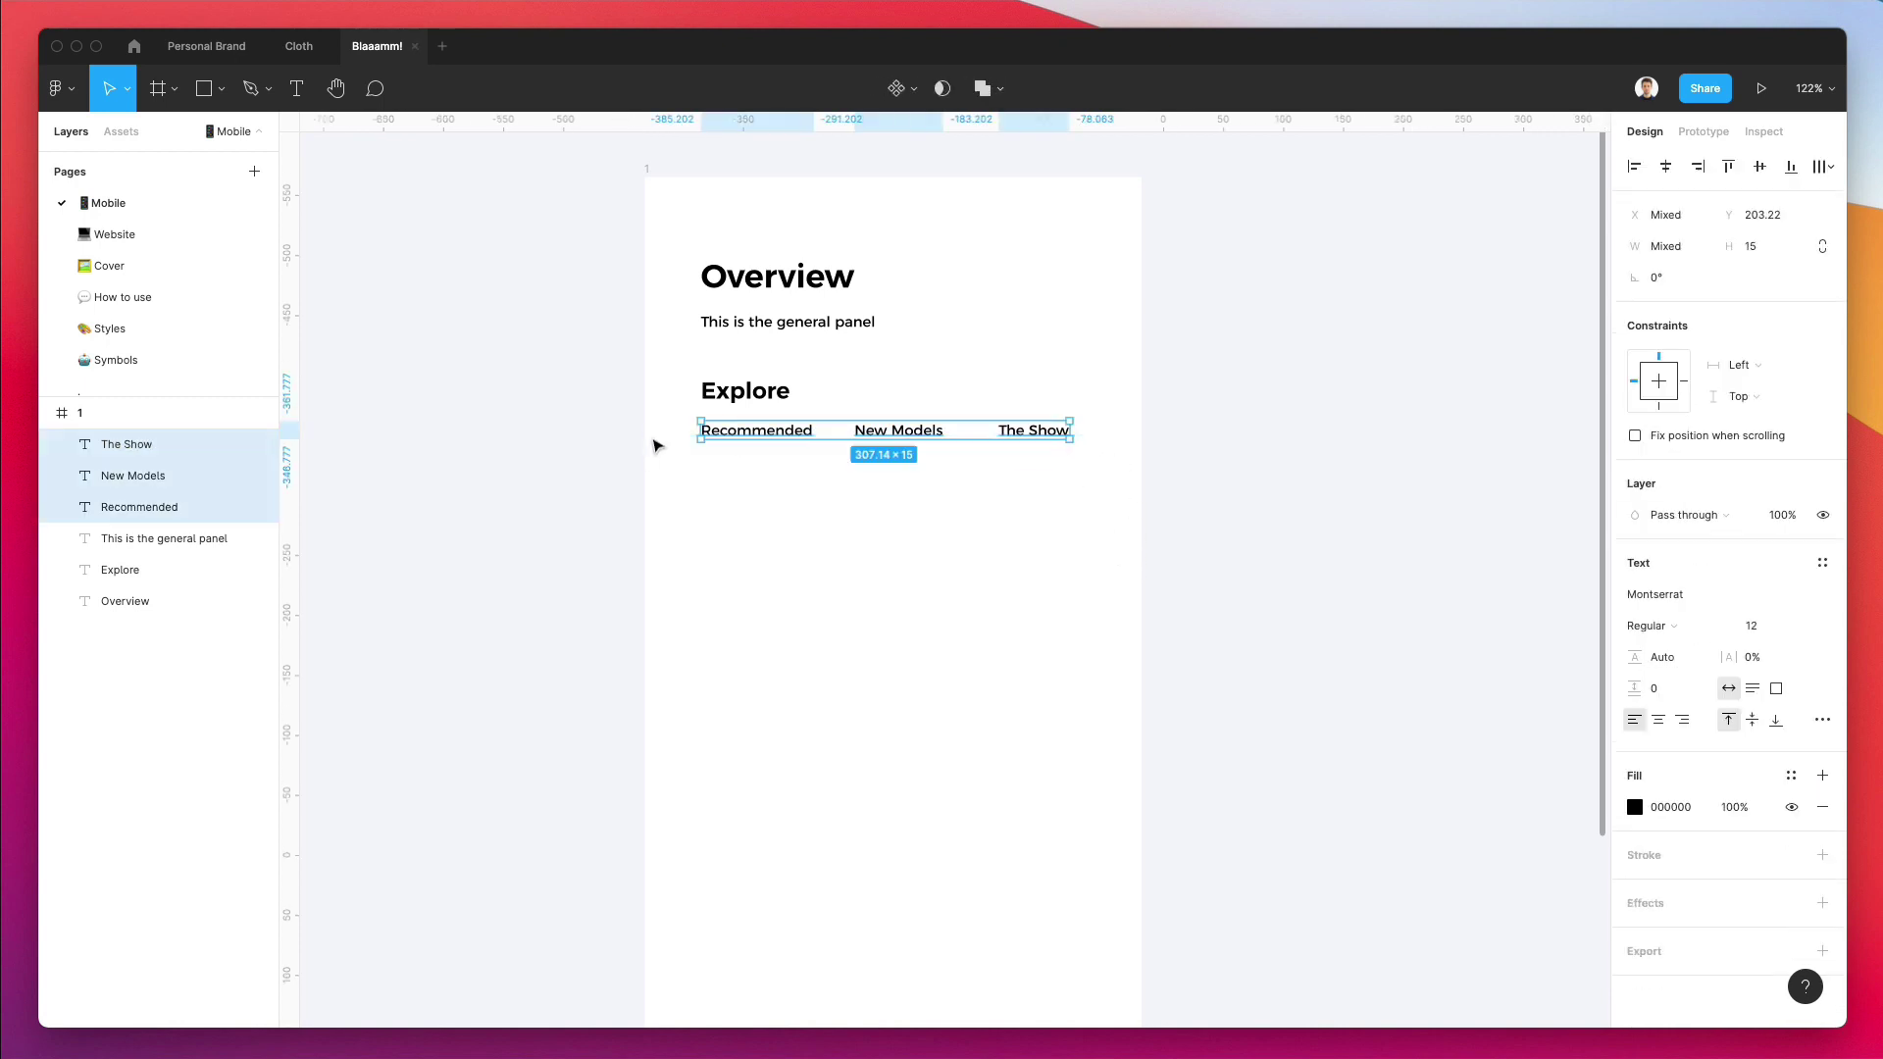
{"action": "left_click", "coordinate": [991, 462]}
{"action": "left_click_drag", "start_coordinate": [1167, 482], "coordinate": [668, 423]}
Add a layout grid to the phone frame, switch it to columns and set the column count to 2.
{"action": "left_click", "coordinate": [648, 170]}
{"action": "scroll", "coordinate": [794, 402], "scroll_direction": "down", "scroll_amount": 5}
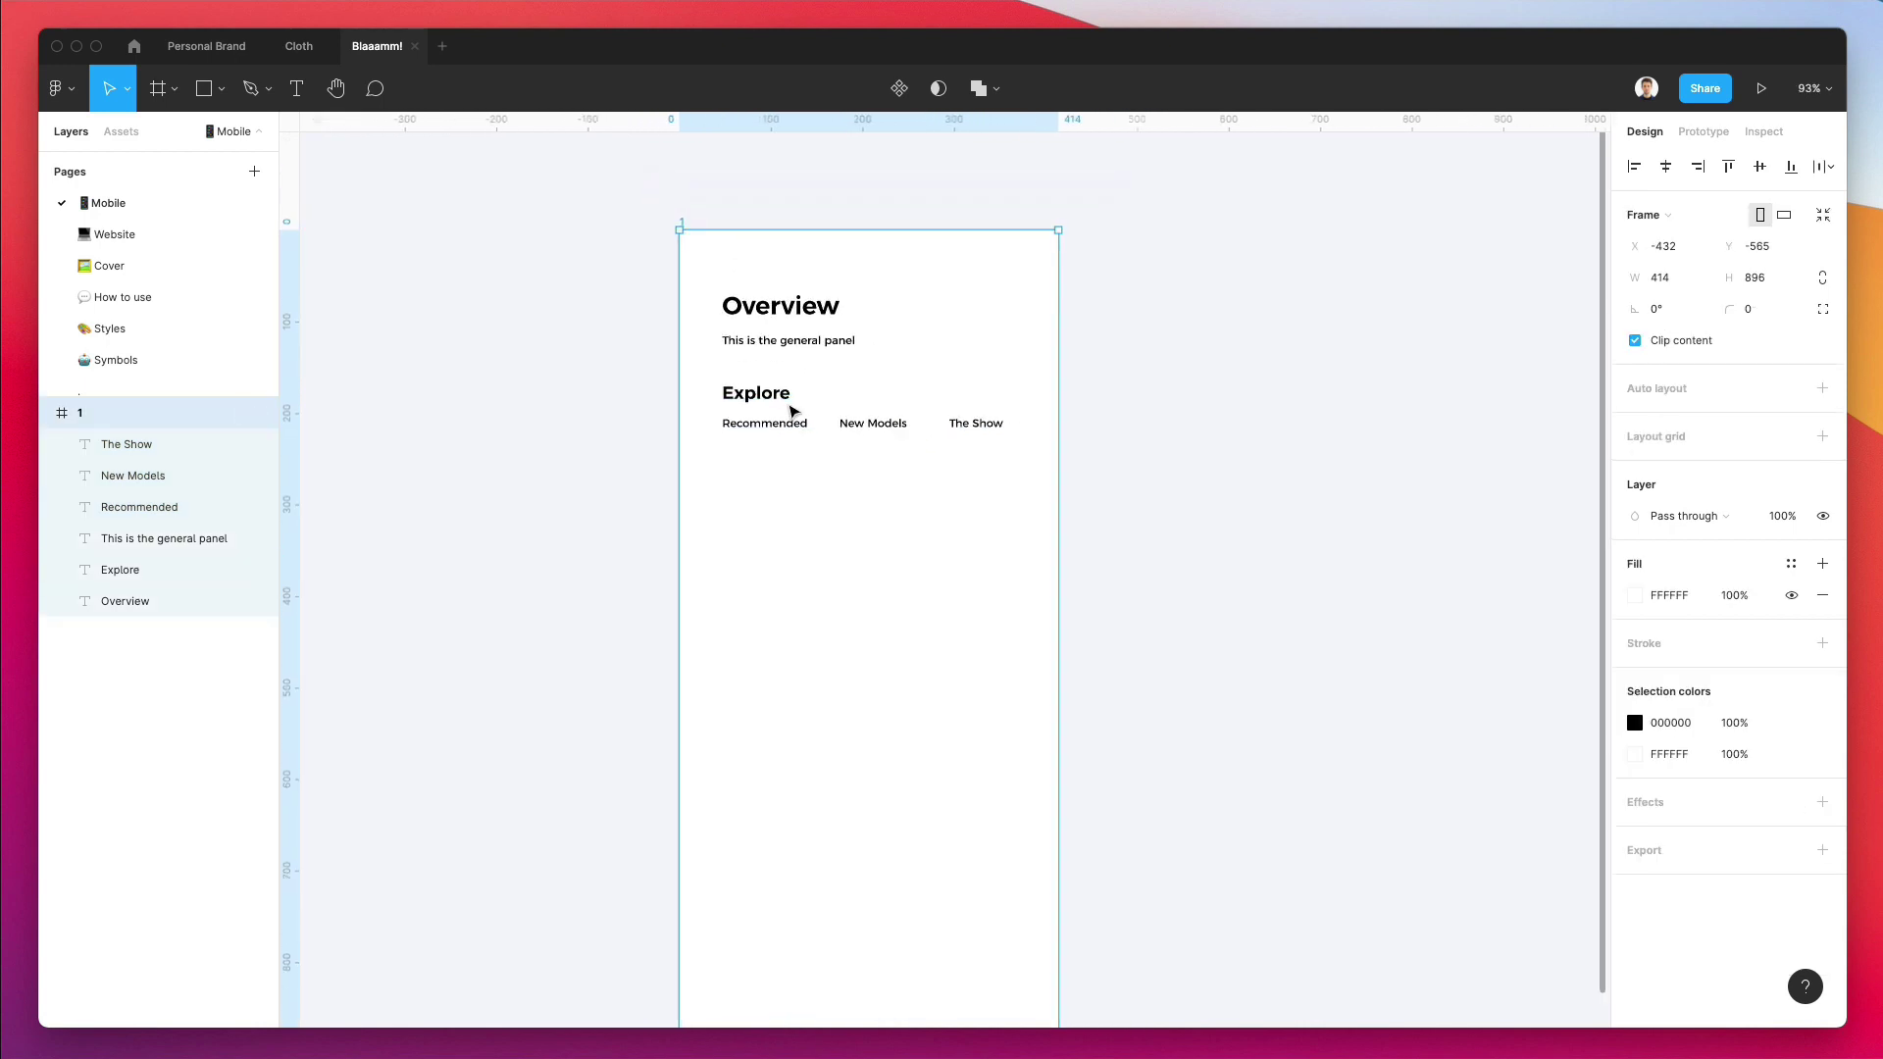
{"action": "scroll", "coordinate": [799, 408], "scroll_direction": "down", "scroll_amount": 2}
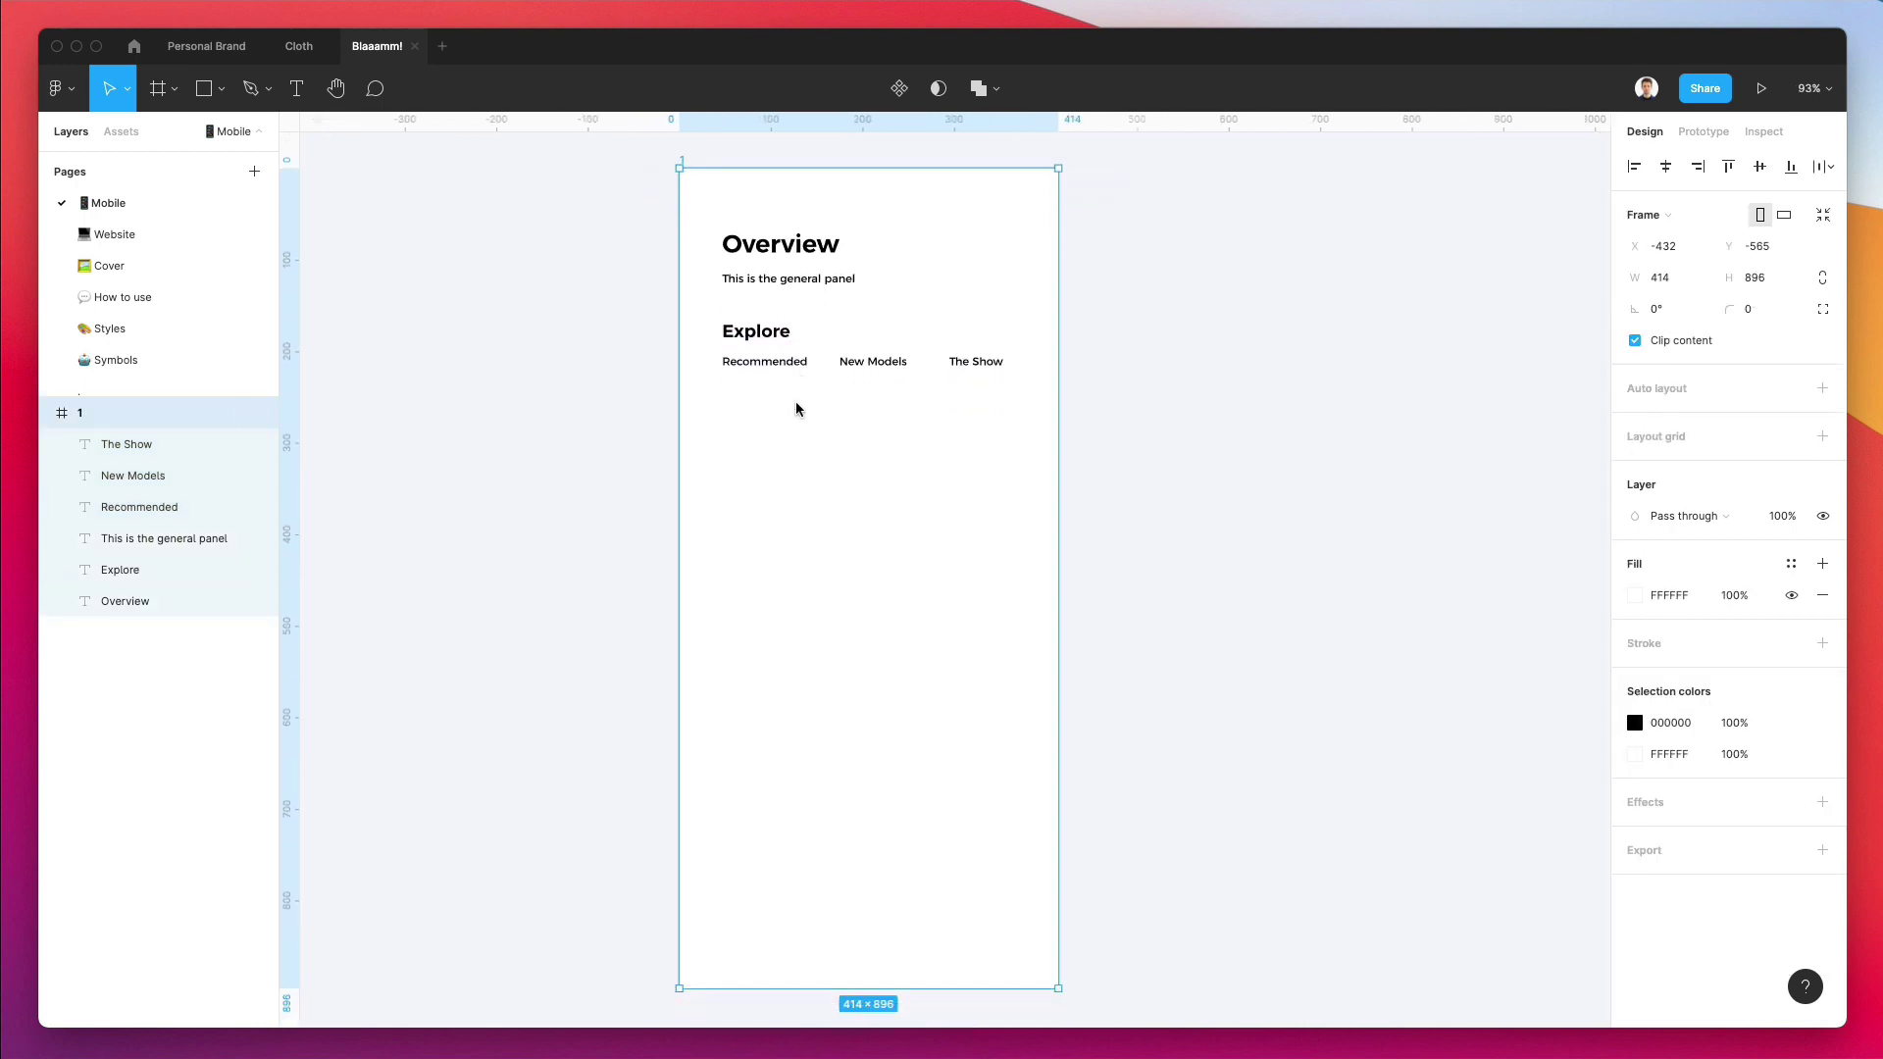
{"action": "left_click", "coordinate": [1653, 440]}
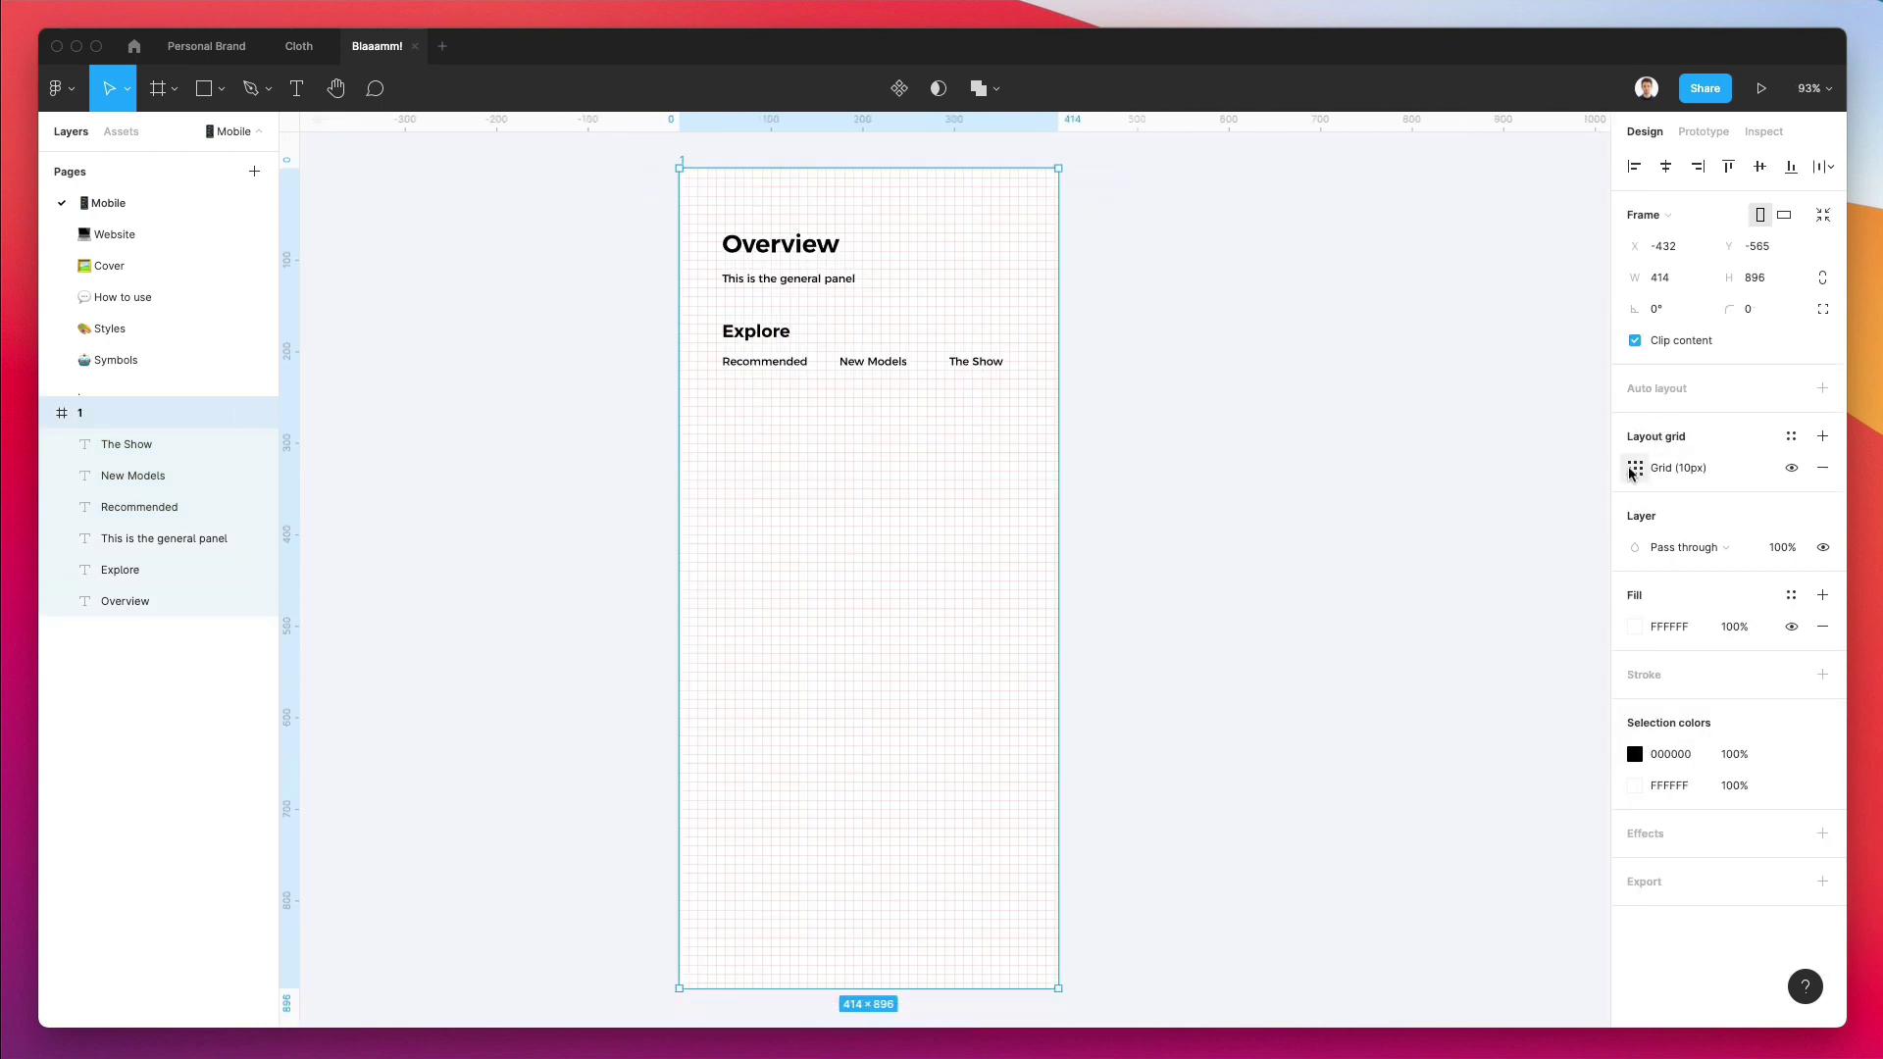
{"action": "left_click", "coordinate": [1632, 471]}
{"action": "left_click", "coordinate": [1412, 474]}
{"action": "left_click", "coordinate": [1426, 504]}
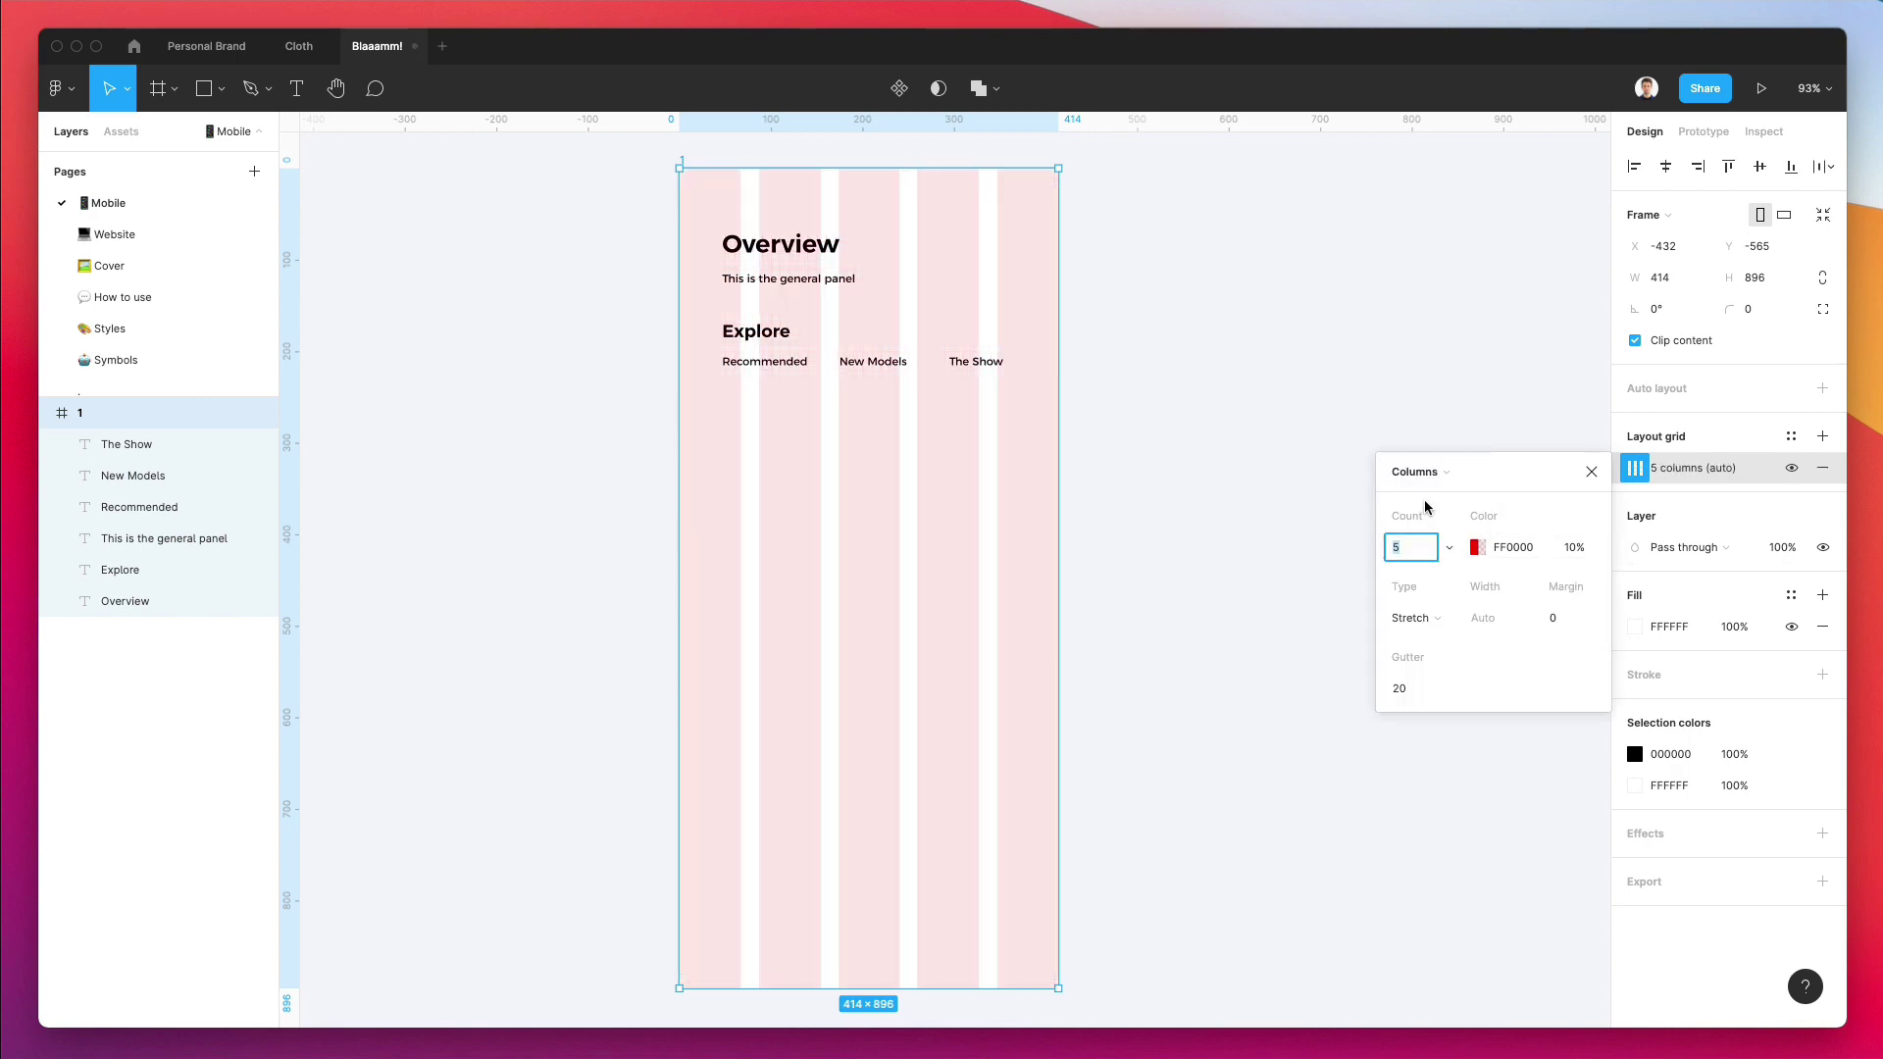
{"action": "key", "text": "Down"}
{"action": "key", "text": "Down"}
{"action": "key", "text": "Down"}
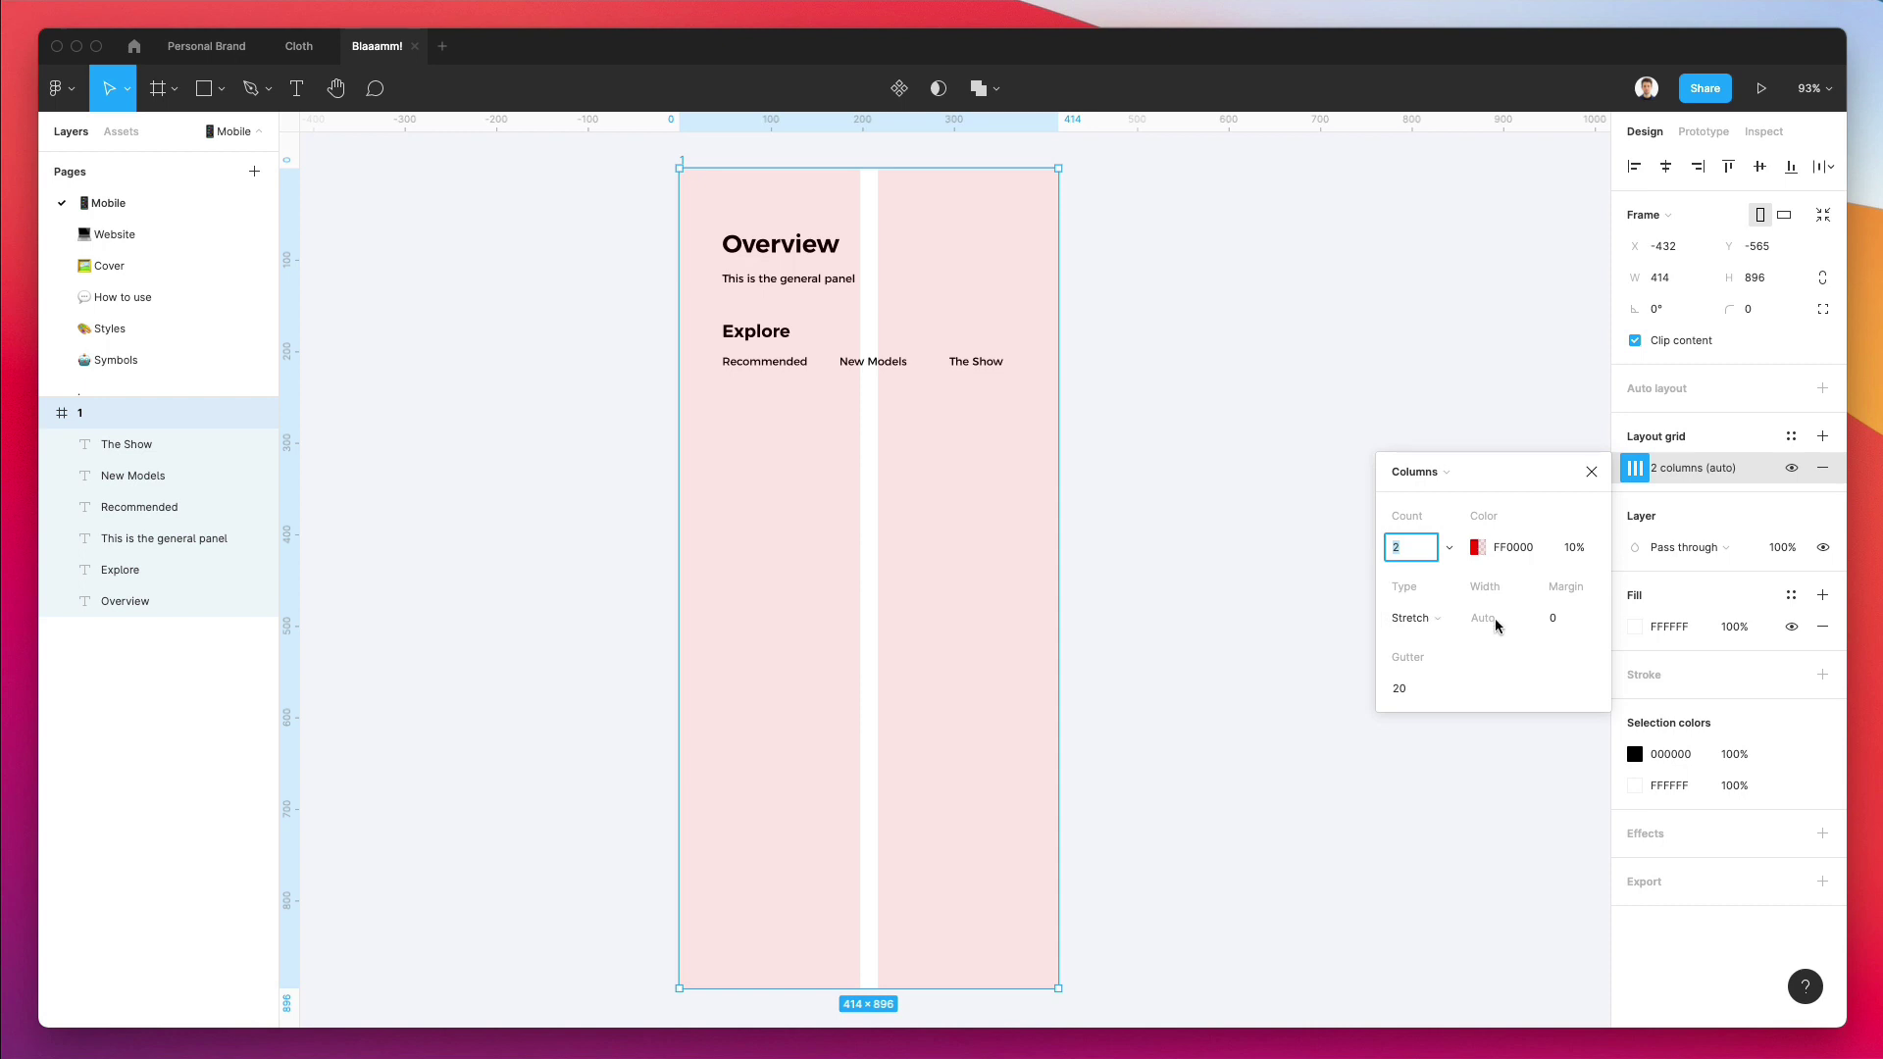
Set the column grid's margin to 20.
{"action": "left_click", "coordinate": [1579, 618]}
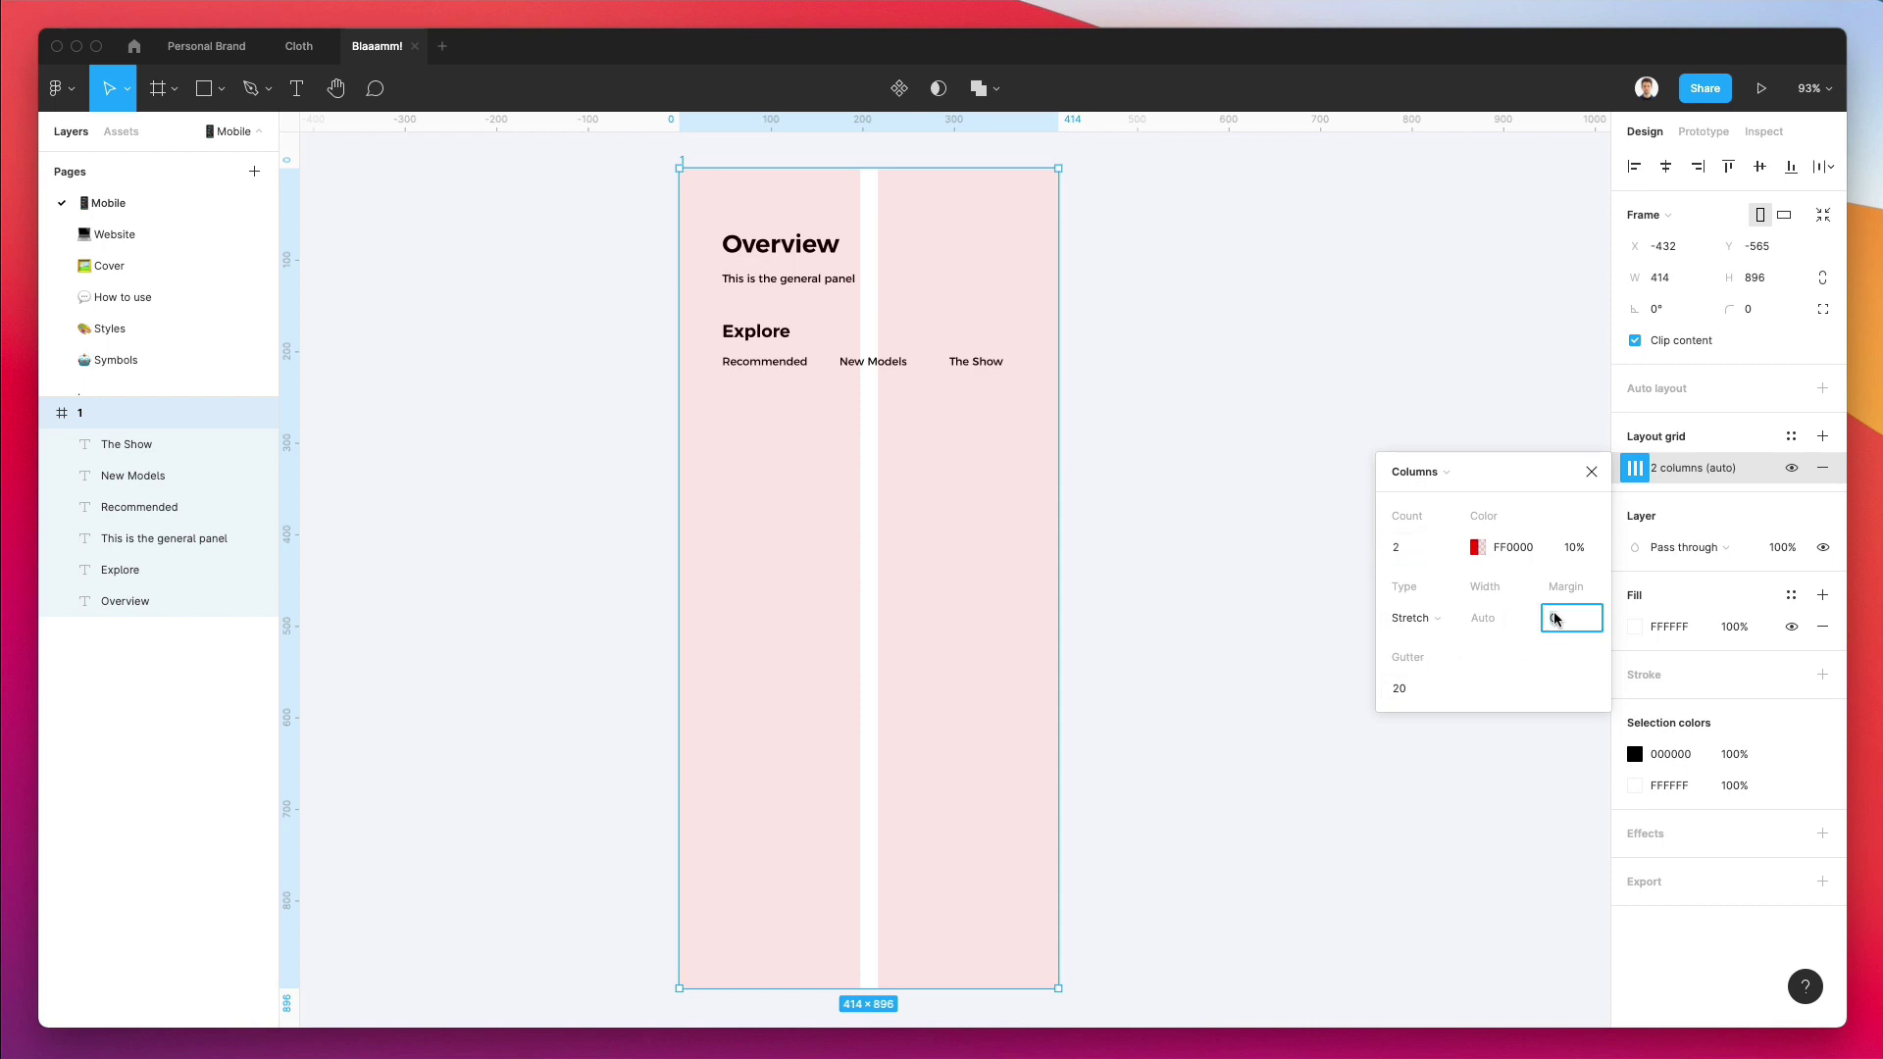
{"action": "type", "text": "10"}
{"action": "key", "text": "Return"}
{"action": "key", "text": "shift+Up"}
{"action": "left_click", "coordinate": [1178, 349]}
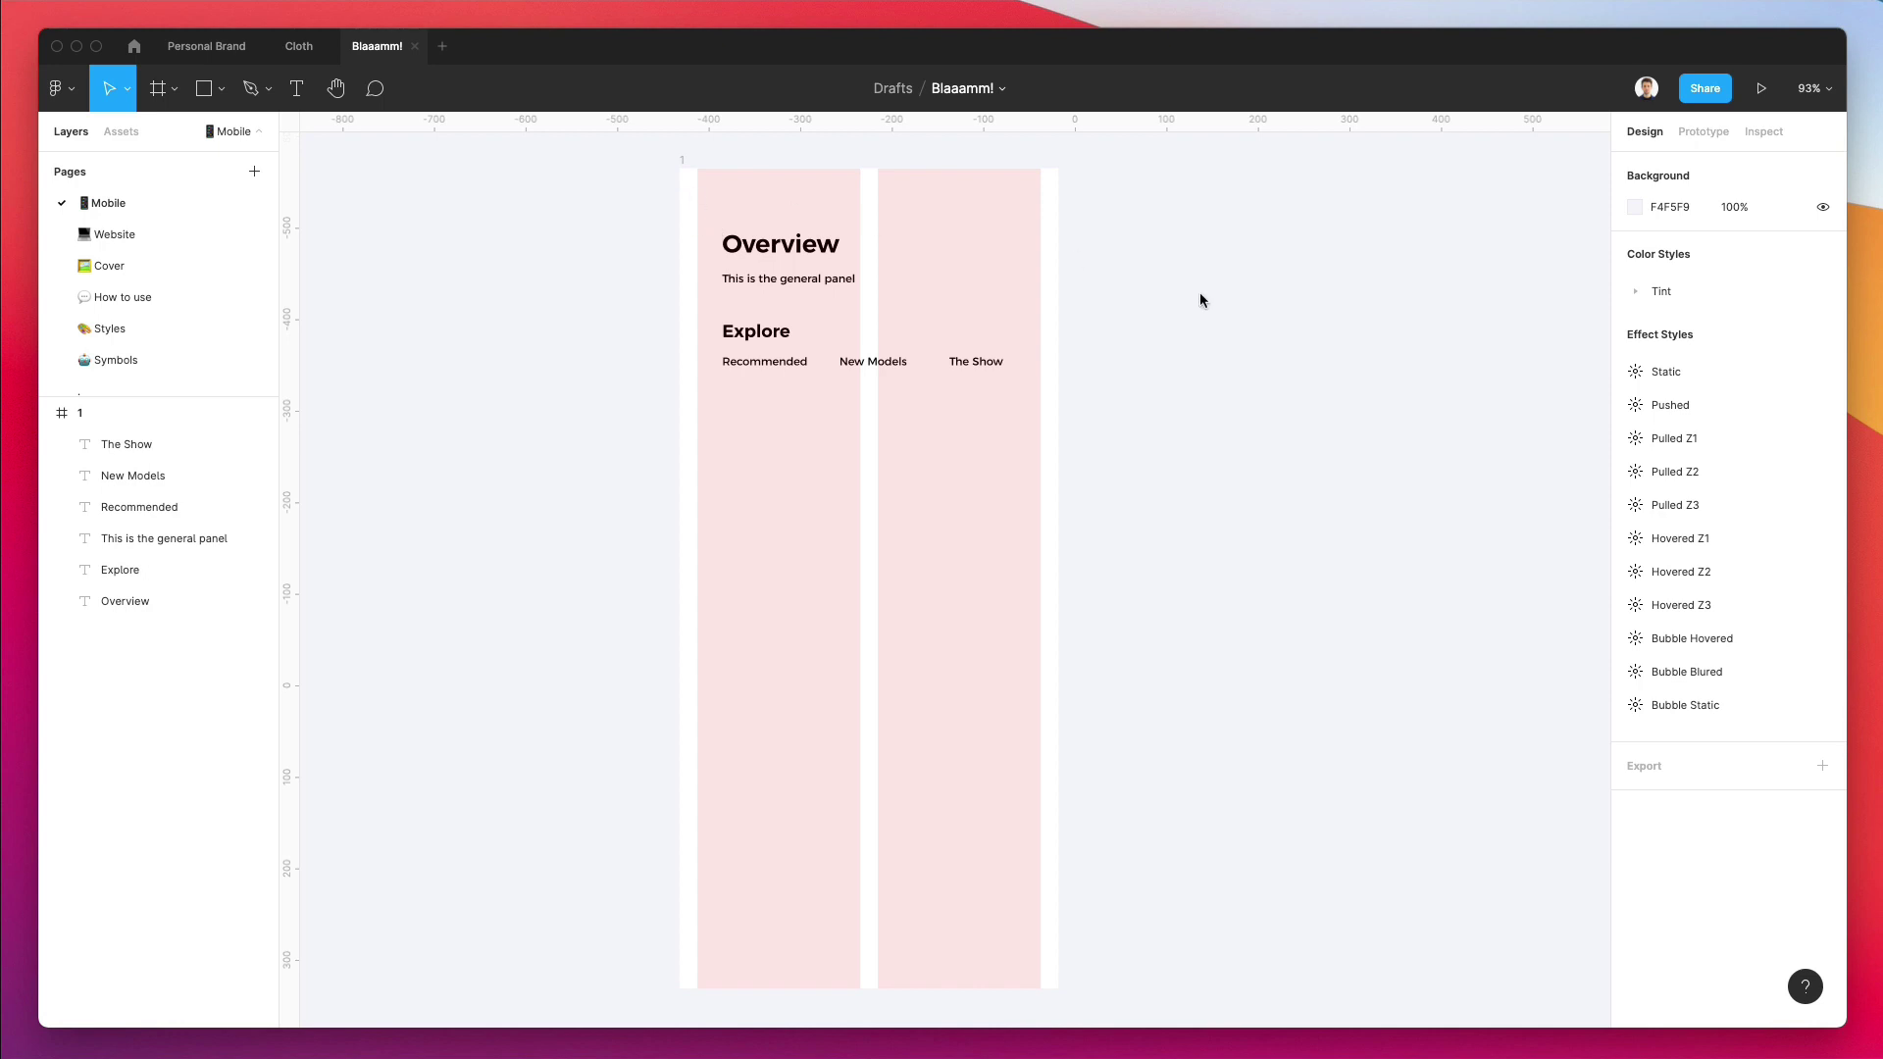
Set the margin of the phone frame's column grid to 33.
{"action": "left_click", "coordinate": [697, 179]}
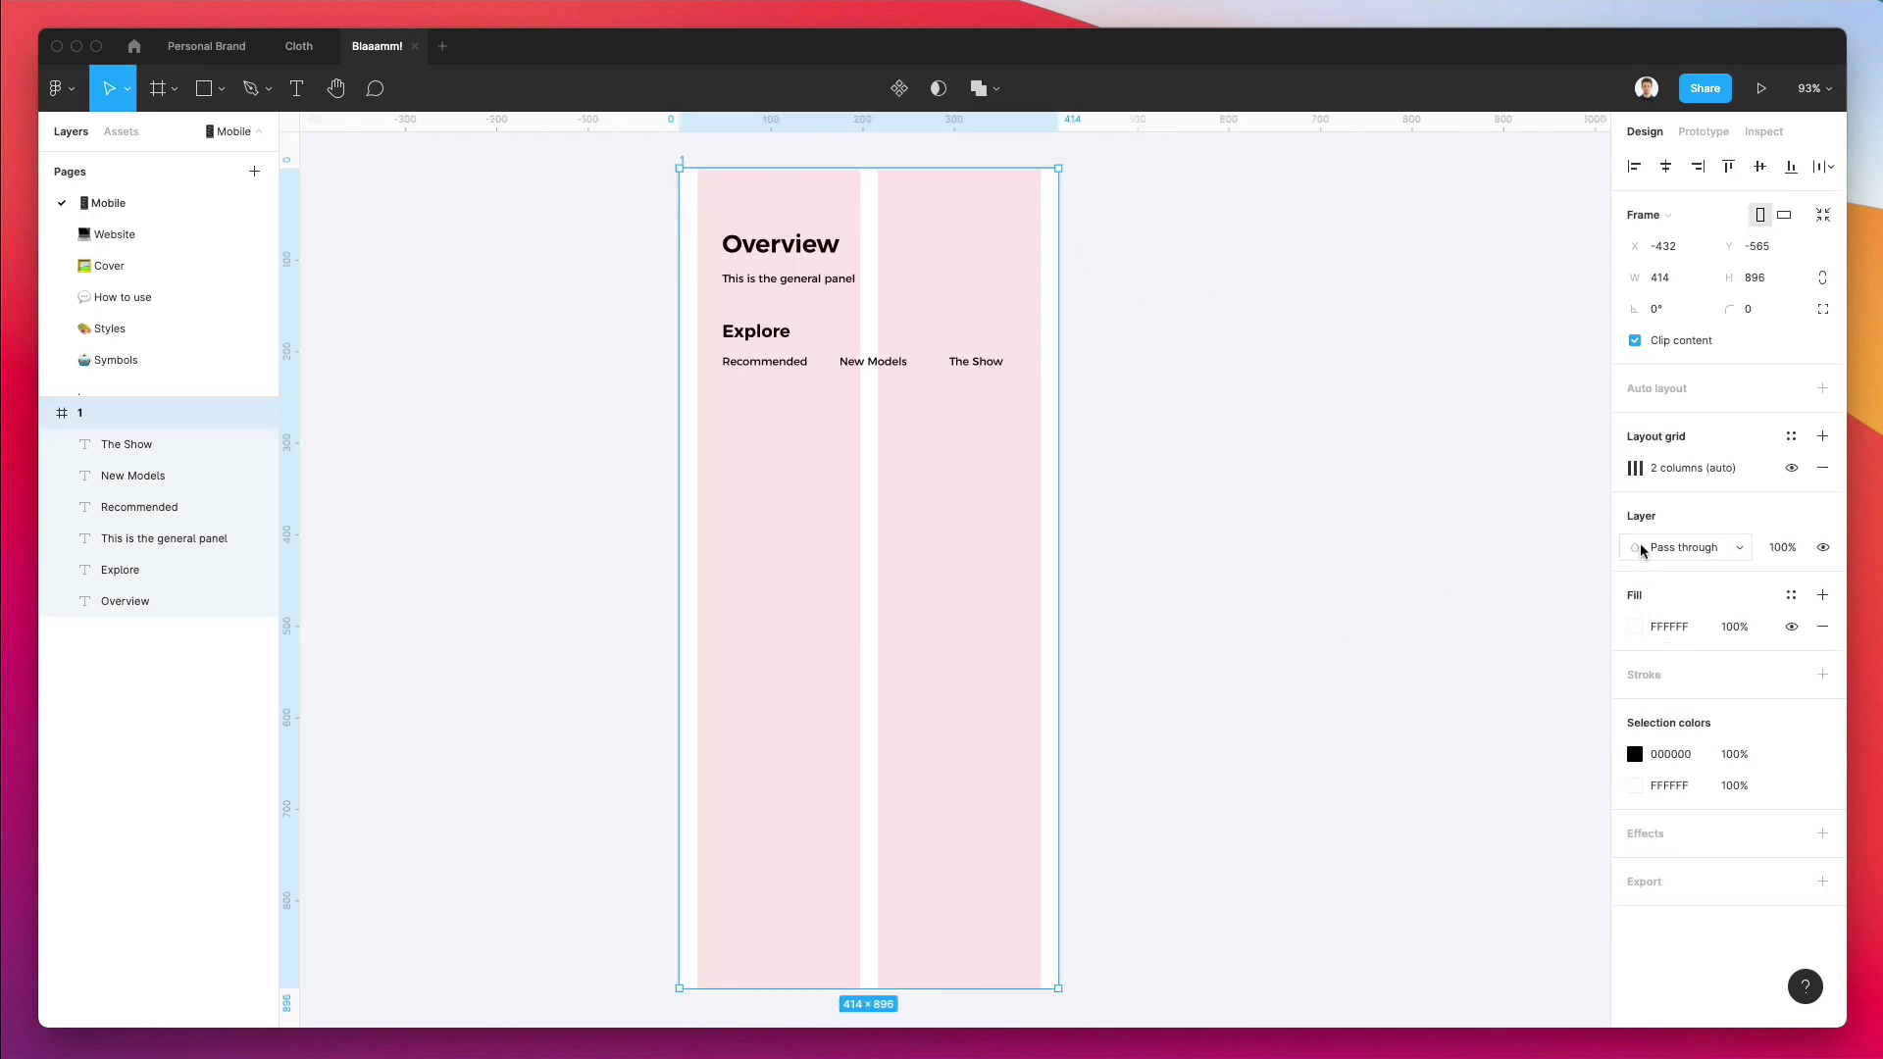
{"action": "left_click", "coordinate": [1635, 468]}
{"action": "left_click", "coordinate": [1557, 620]}
{"action": "type", "text": "30"}
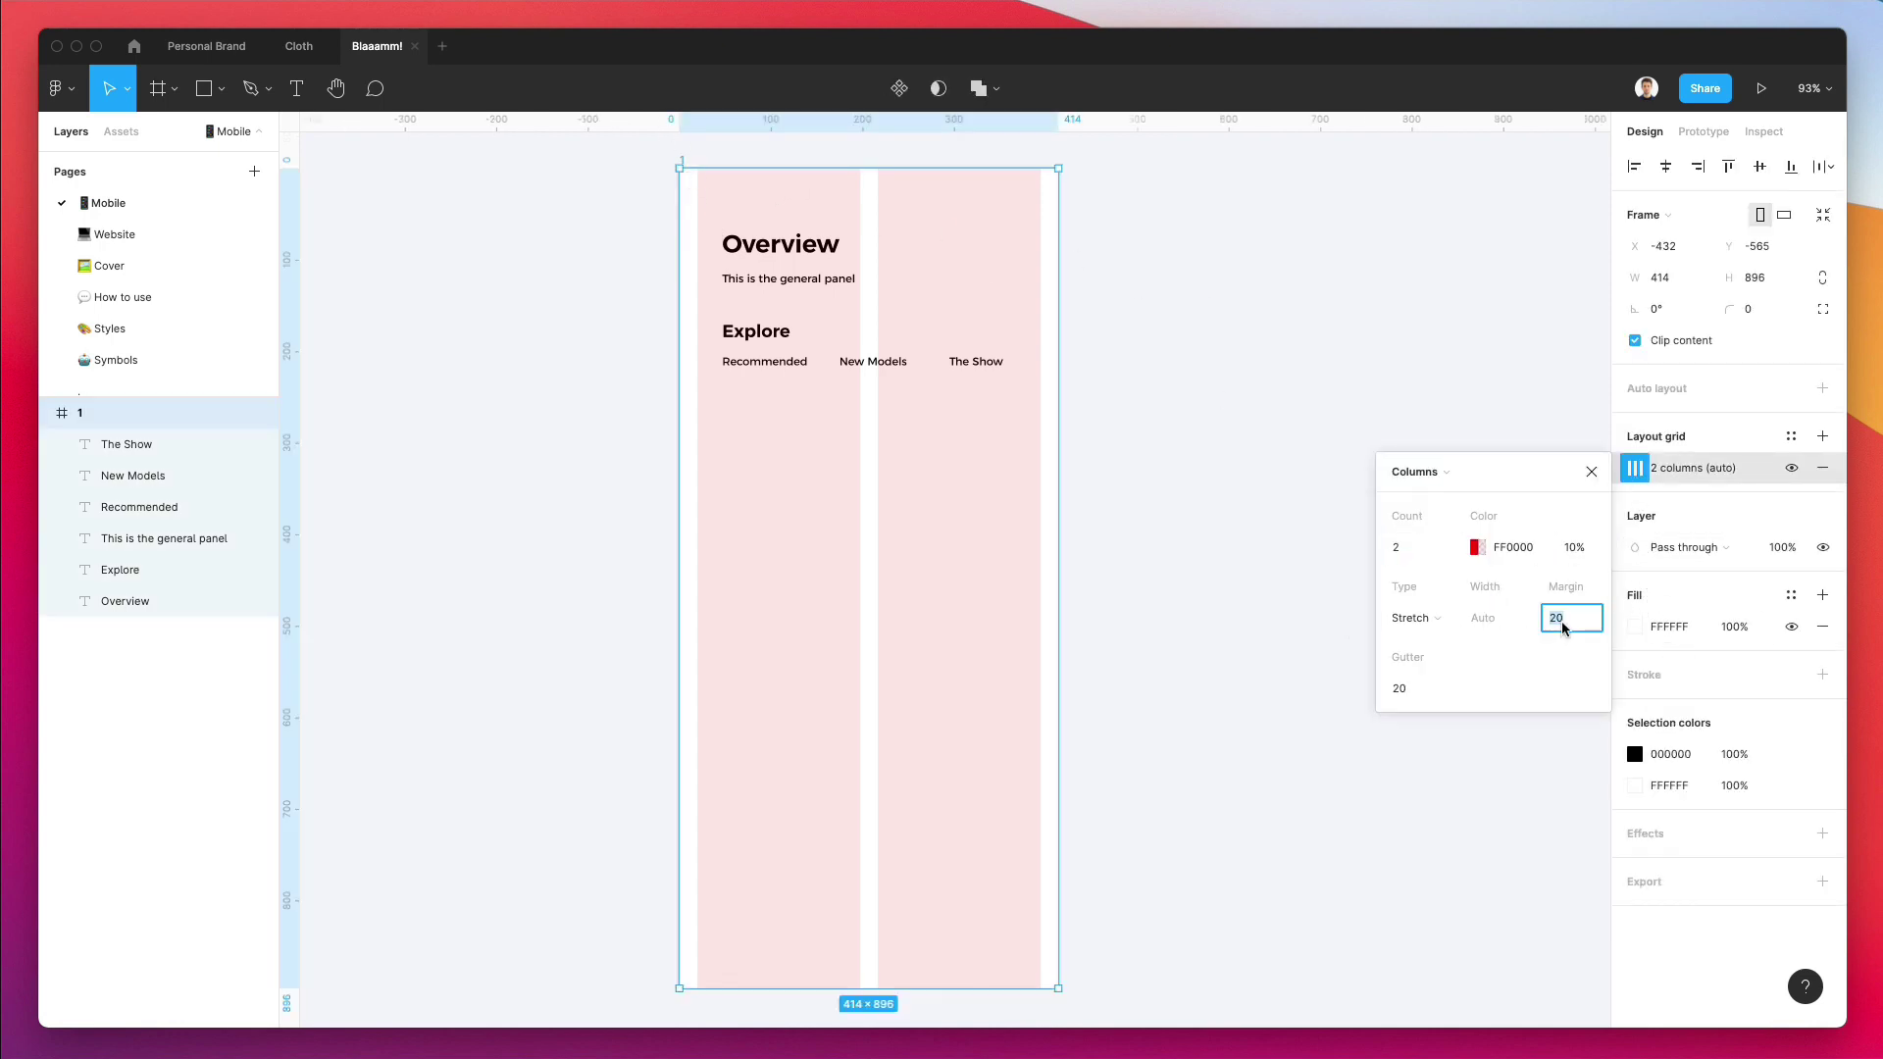
{"action": "key", "text": "Return"}
{"action": "key", "text": "Up"}
{"action": "key", "text": "Up"}
{"action": "key", "text": "Up"}
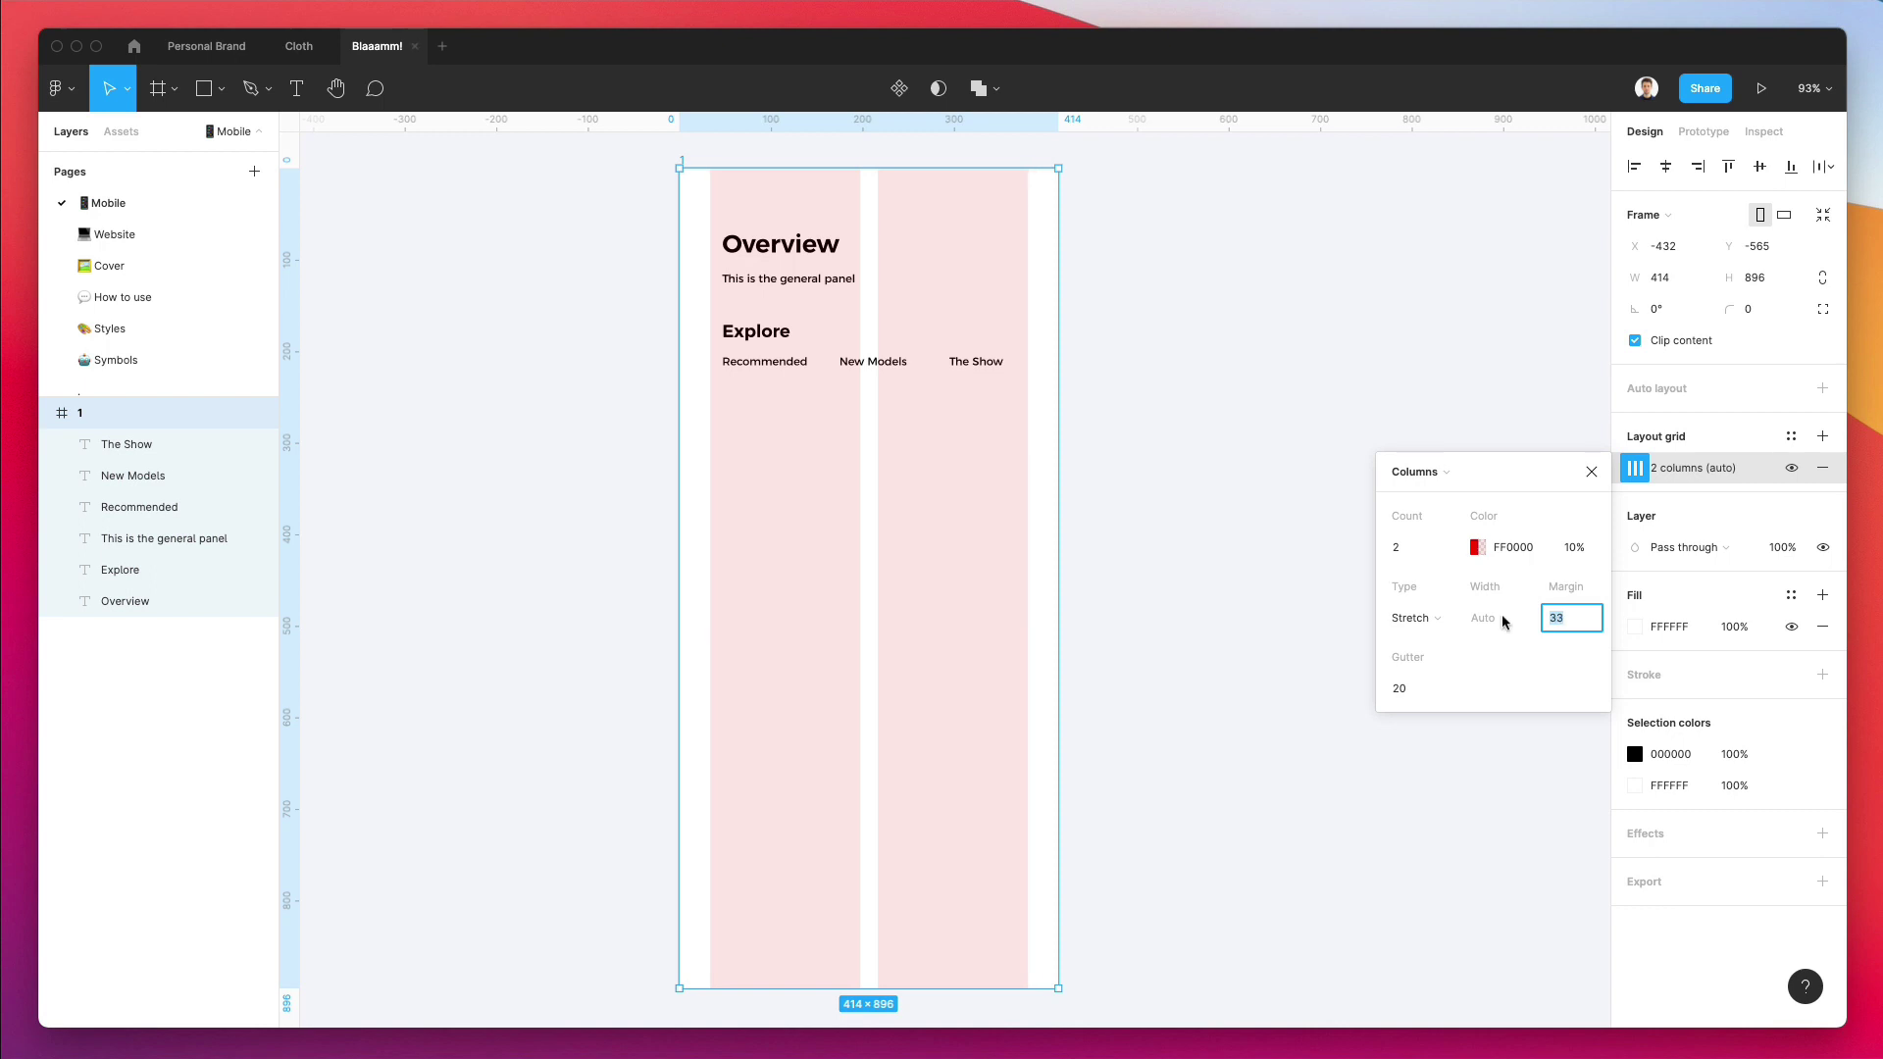
{"action": "left_click", "coordinate": [1177, 353]}
Align the headings, subtitle and Recommended label with the grid's left margin, and The Show label with its right margin.
{"action": "left_click_drag", "start_coordinate": [728, 208], "coordinate": [747, 348]}
{"action": "left_click", "coordinate": [845, 427]}
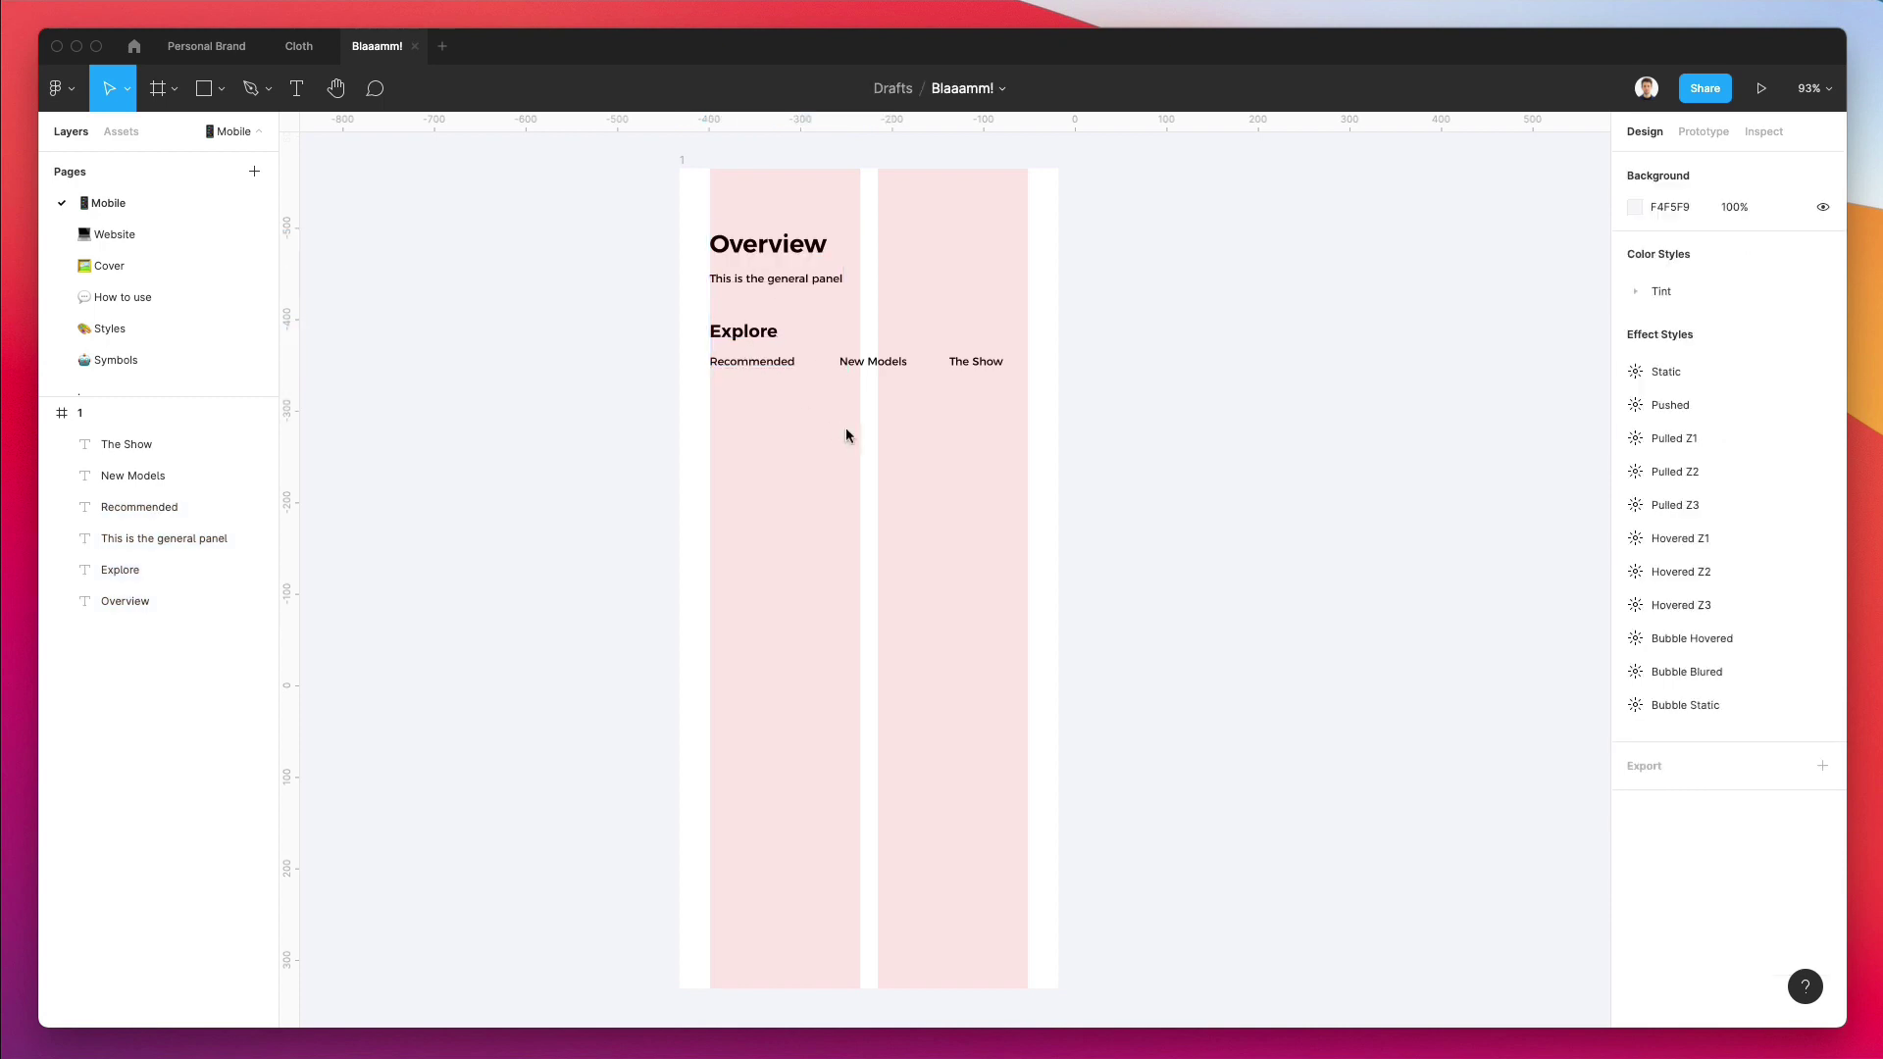
{"action": "left_click_drag", "start_coordinate": [989, 362], "coordinate": [686, 365]}
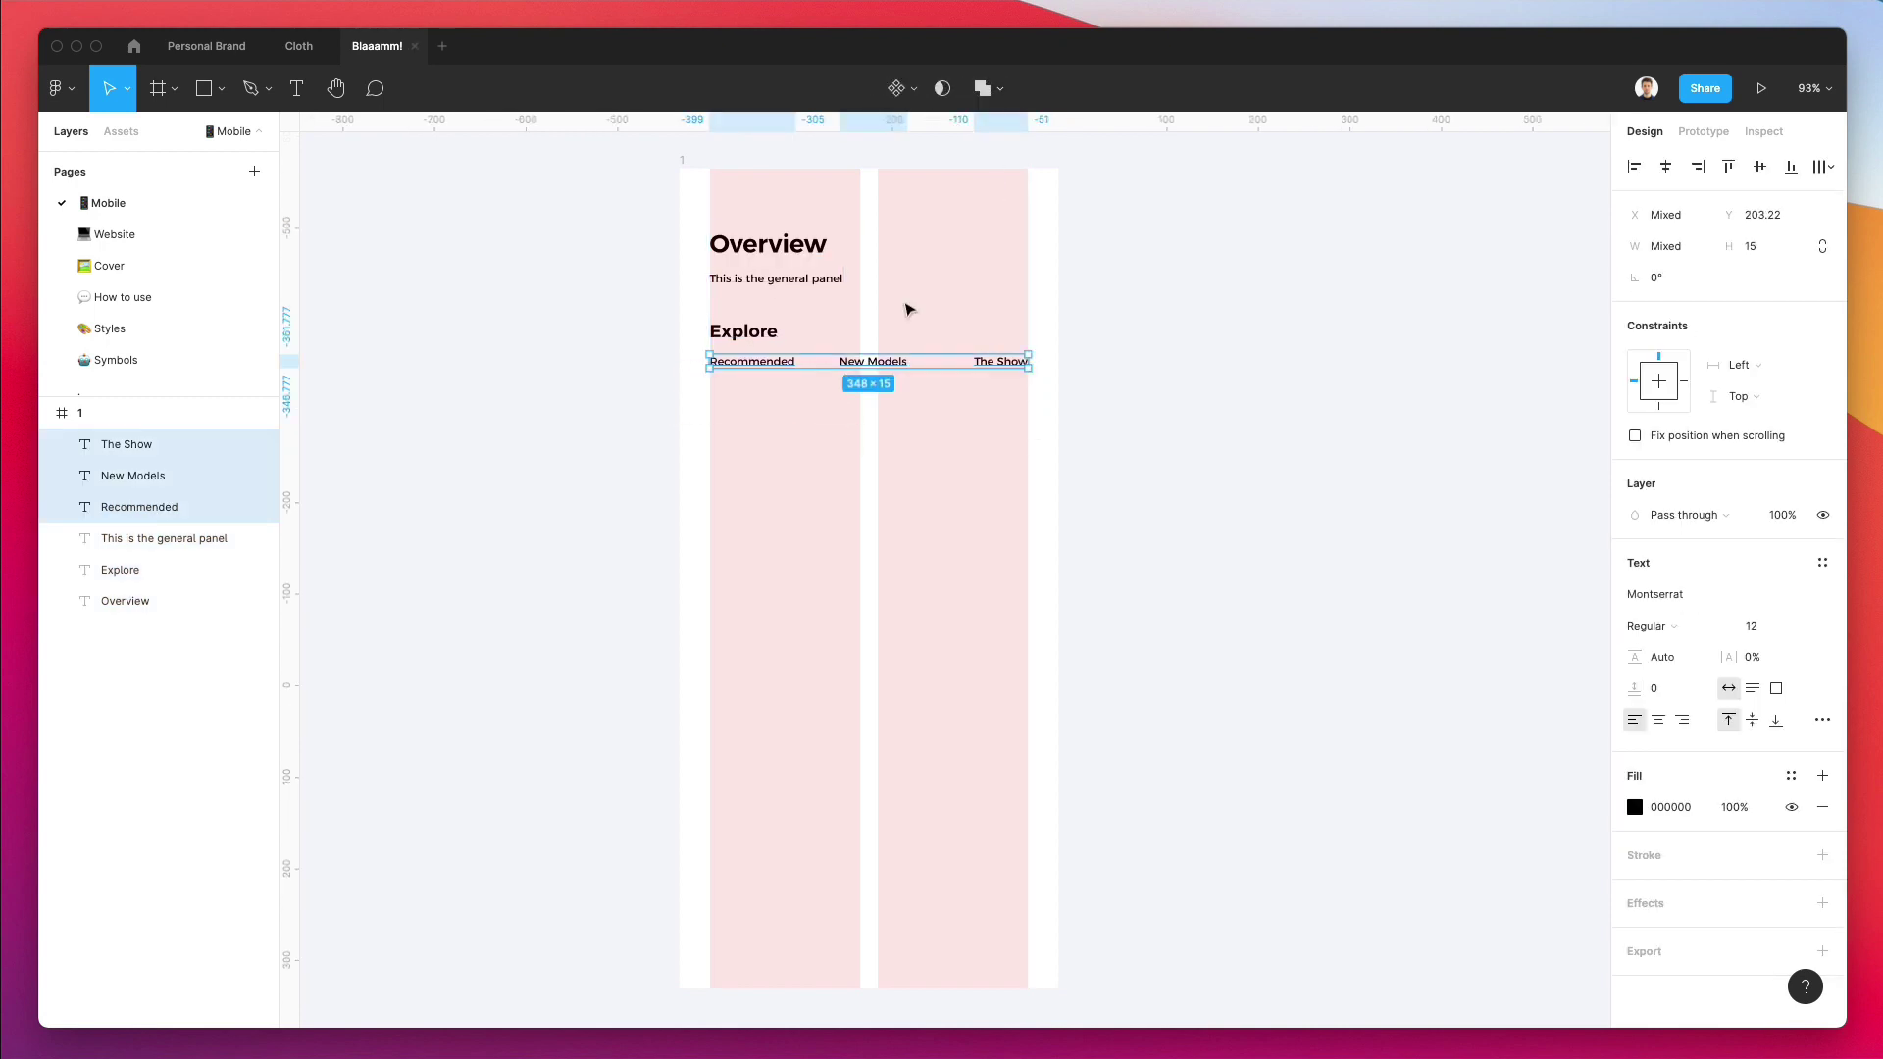
Distribute the three labels under Explore with equal horizontal spacing and nudge the Explore heading slightly upward.
{"action": "left_click", "coordinate": [1826, 167]}
{"action": "left_click", "coordinate": [1750, 253]}
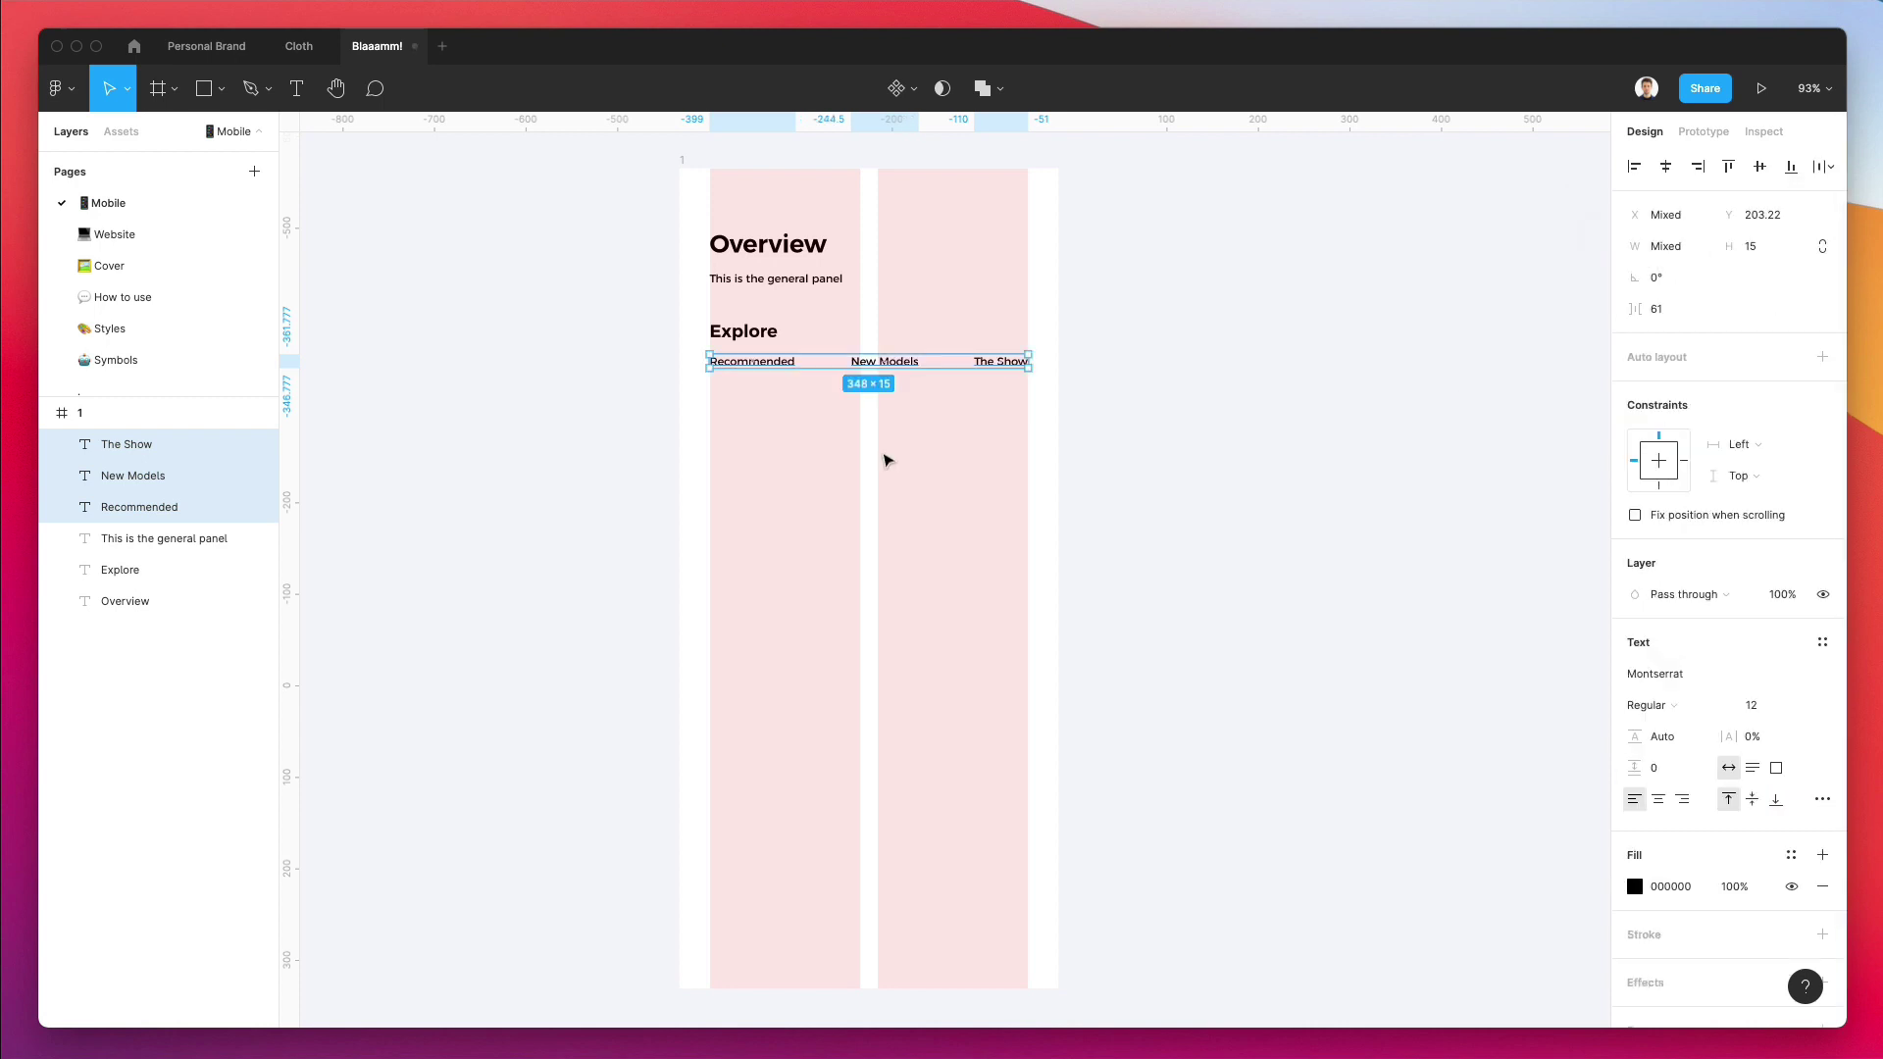
{"action": "left_click", "coordinate": [889, 461]}
{"action": "left_click_drag", "start_coordinate": [740, 331], "coordinate": [738, 330]}
{"action": "left_click", "coordinate": [947, 209]}
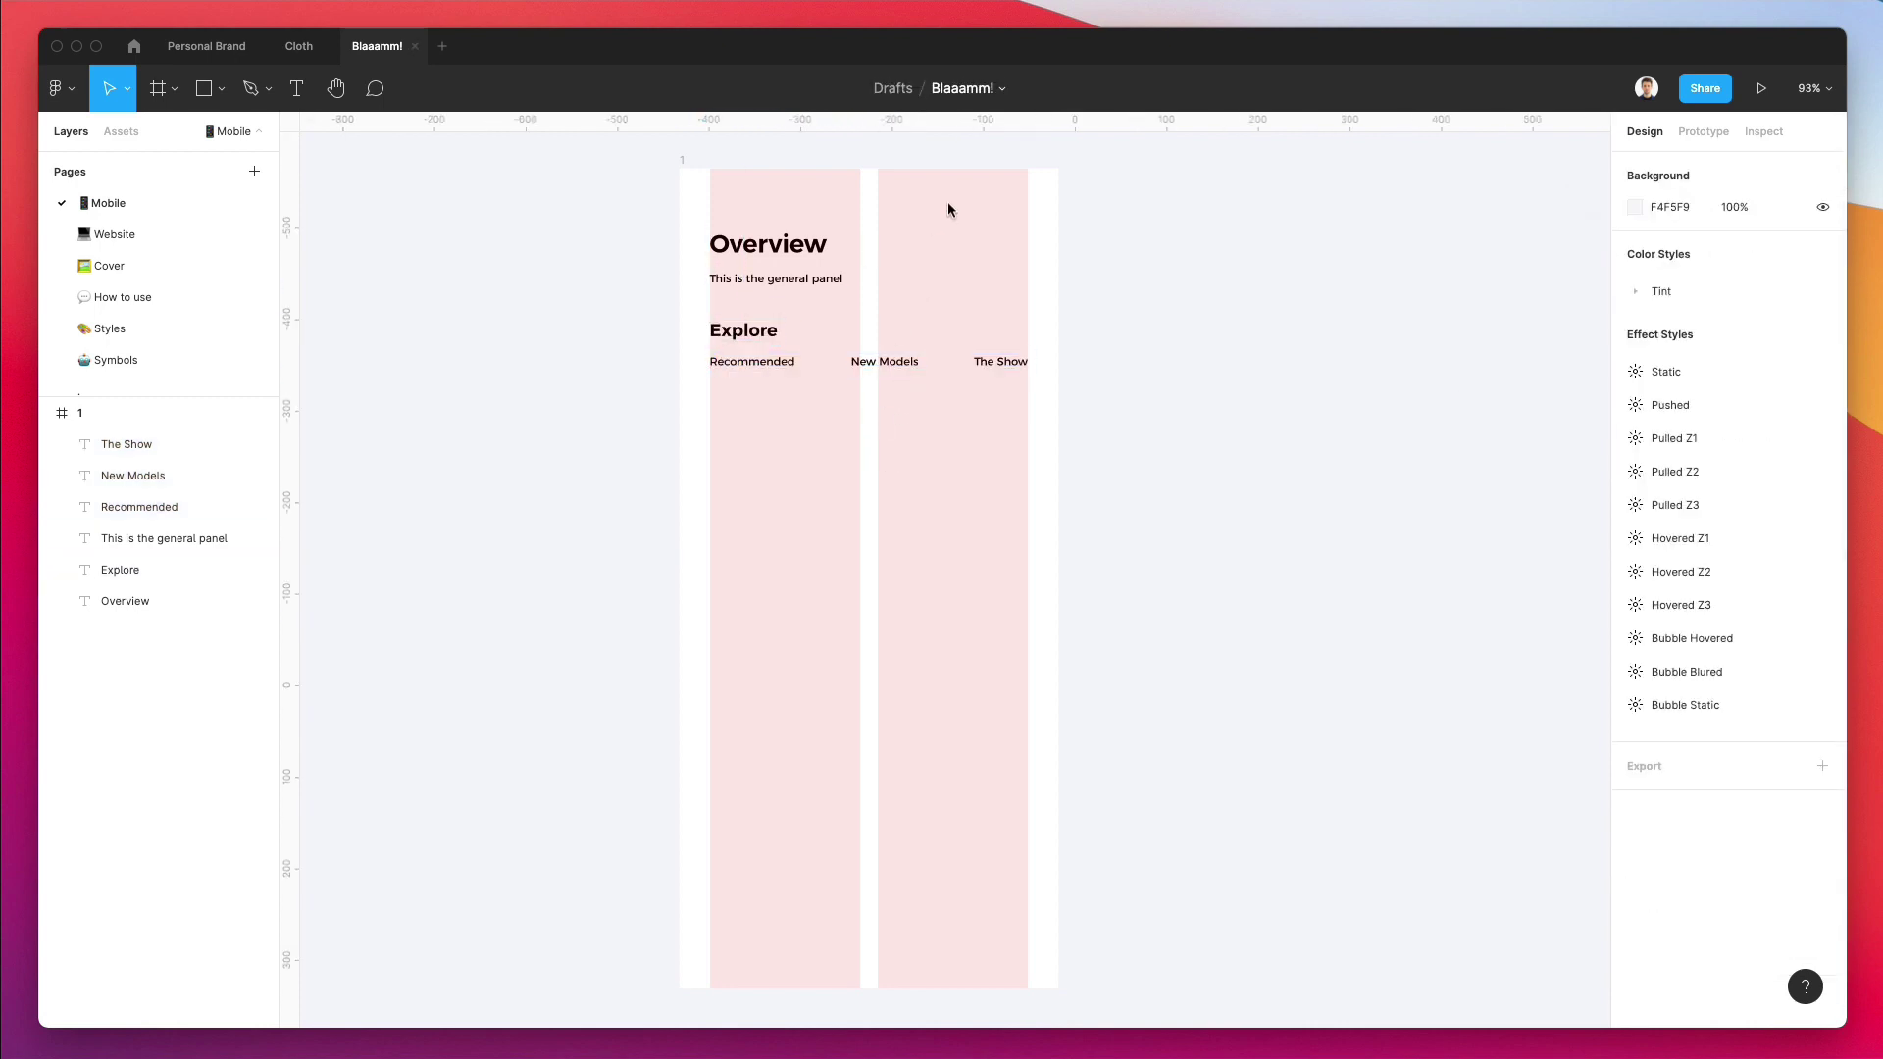
Change the color of the phone frame's column grid to the light gray E0CFCF.
{"action": "left_click", "coordinate": [685, 160]}
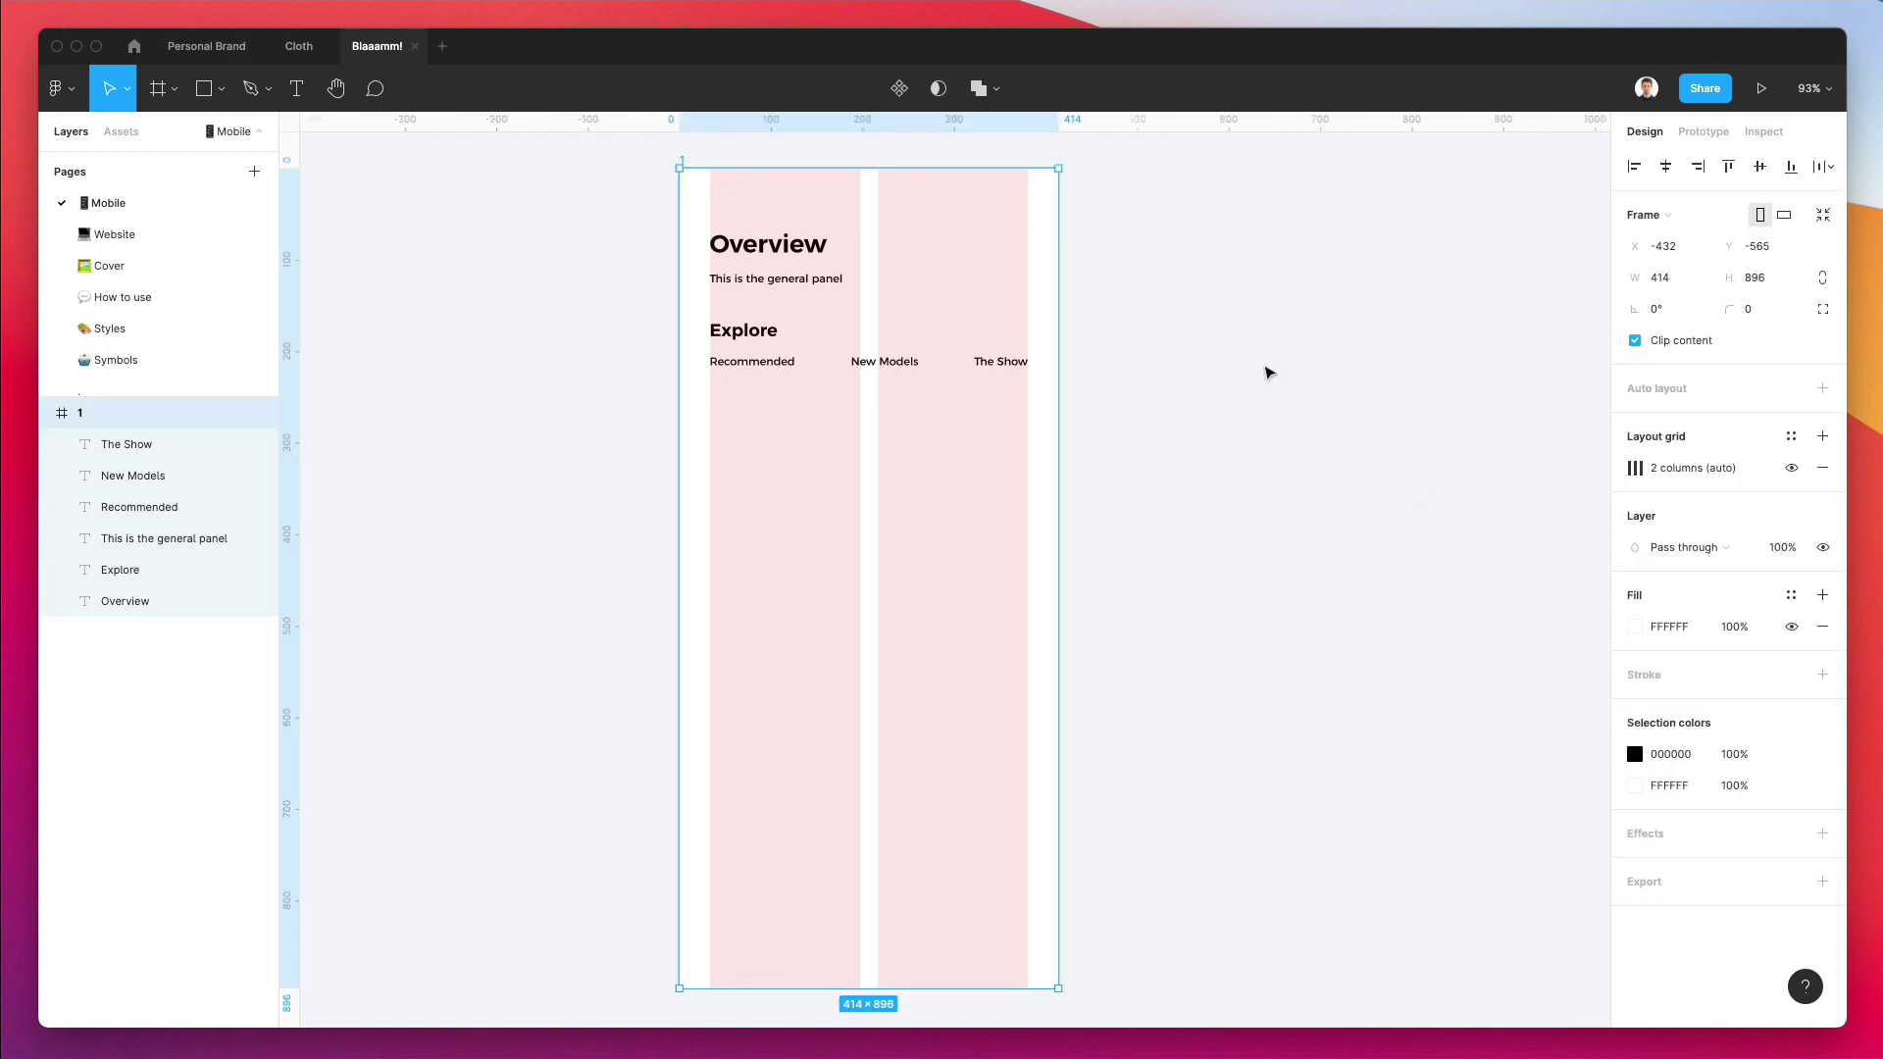
{"action": "left_click", "coordinate": [1637, 477]}
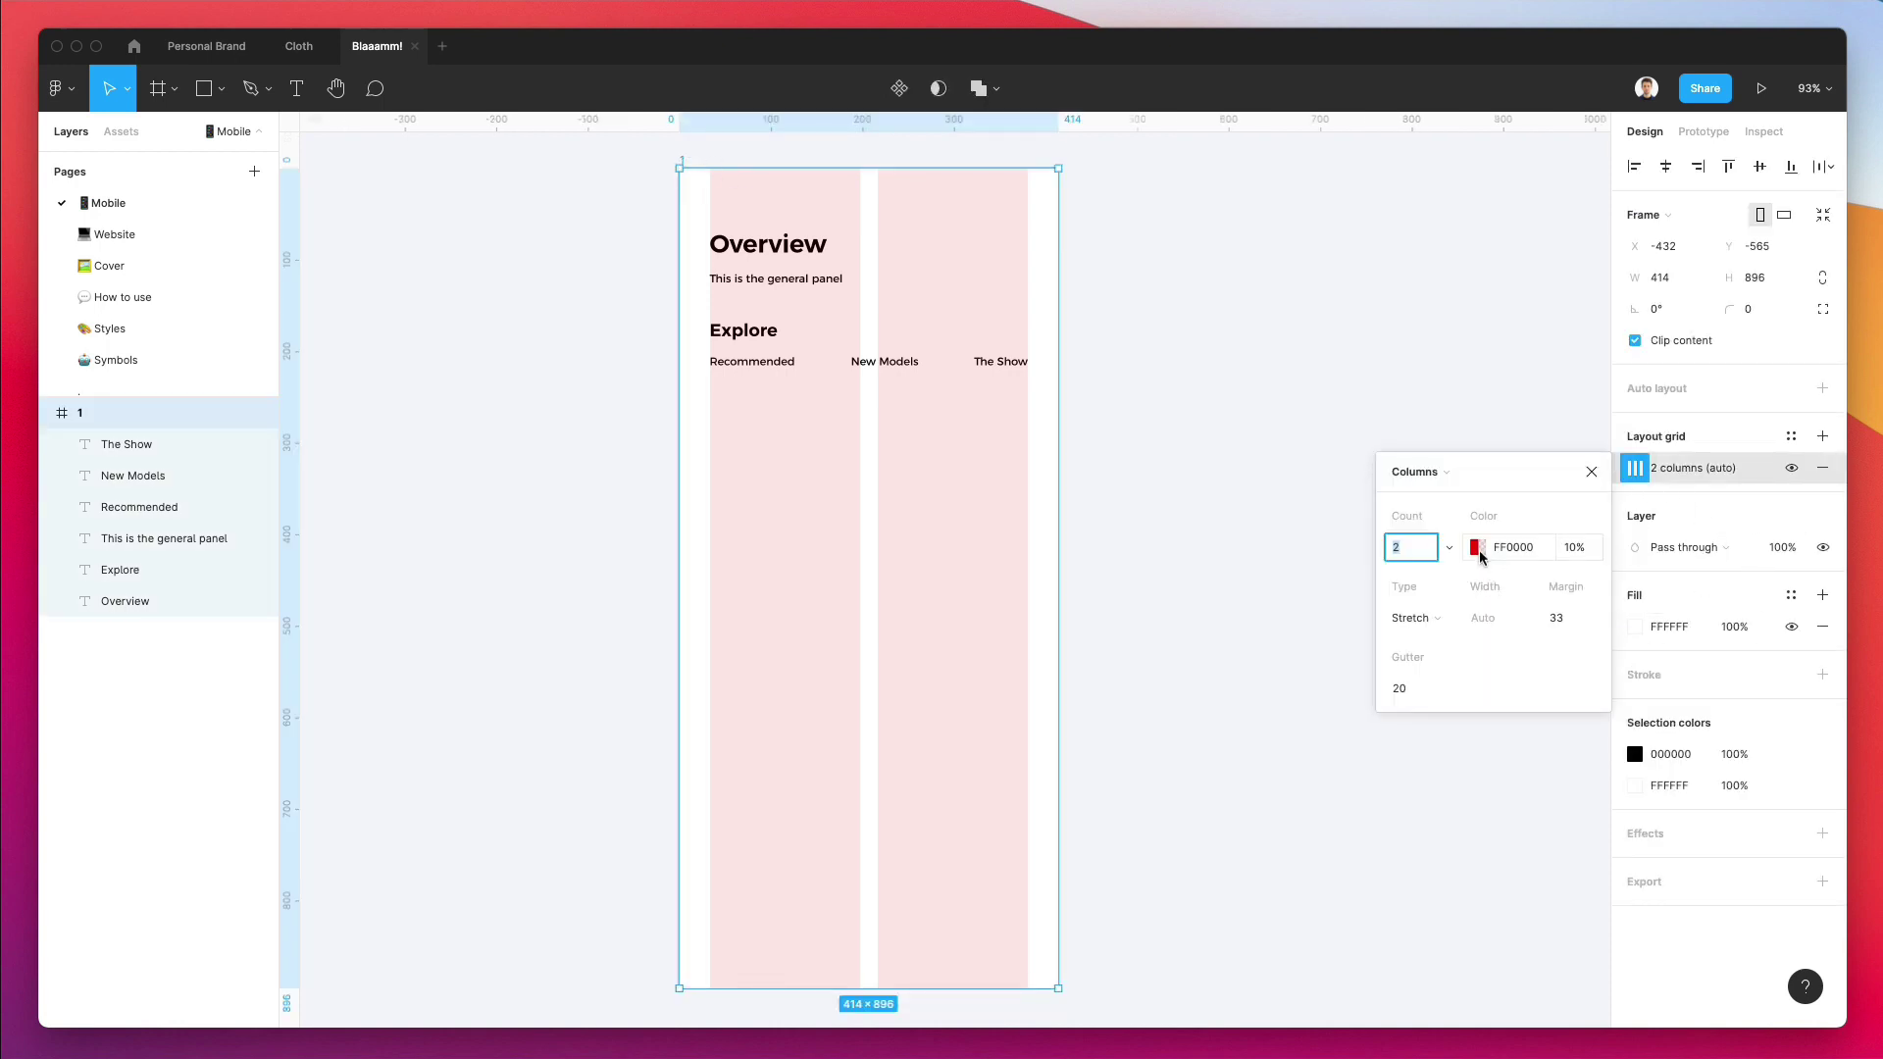
{"action": "left_click", "coordinate": [1477, 548]}
{"action": "left_click_drag", "start_coordinate": [1152, 545], "coordinate": [1157, 573]}
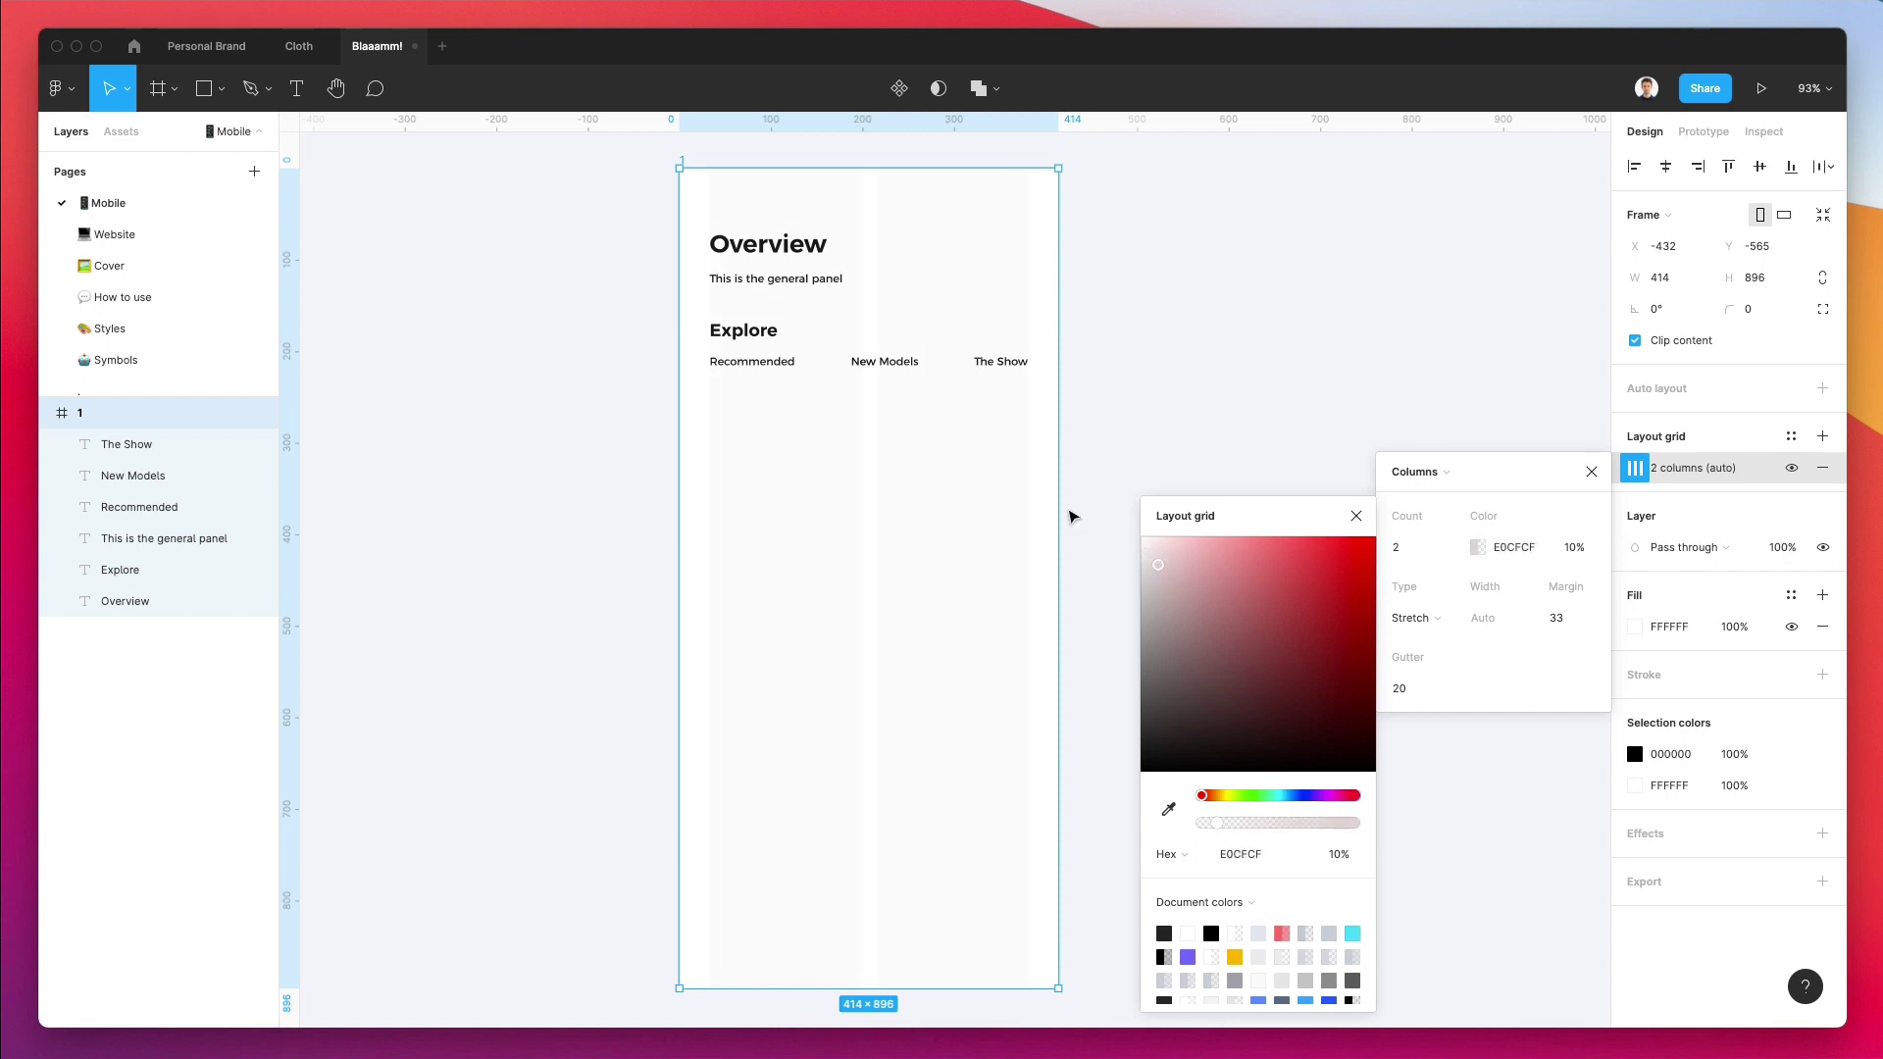
{"action": "left_click", "coordinate": [1105, 471]}
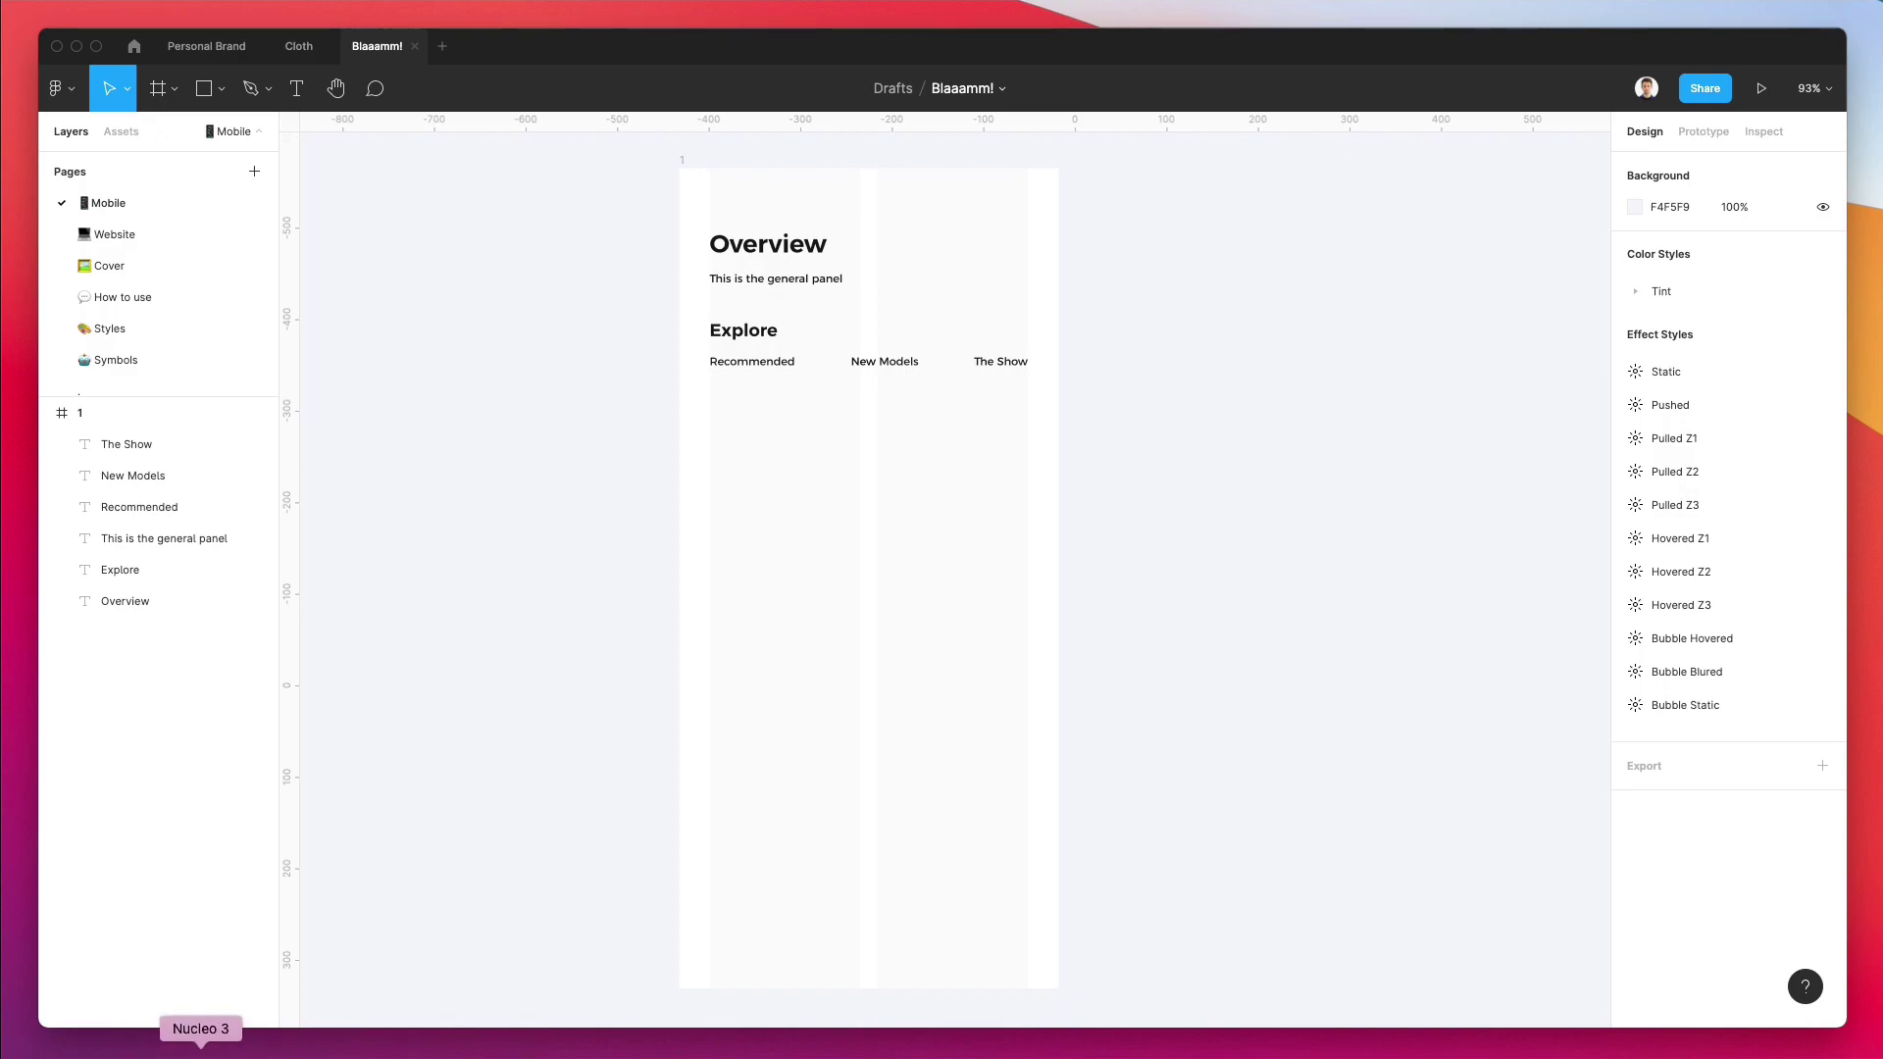
Switch to Nucleo, search for "menu" and place the 12 px left-aligned lines icon above the Overview heading.
{"action": "left_click", "coordinate": [201, 1047]}
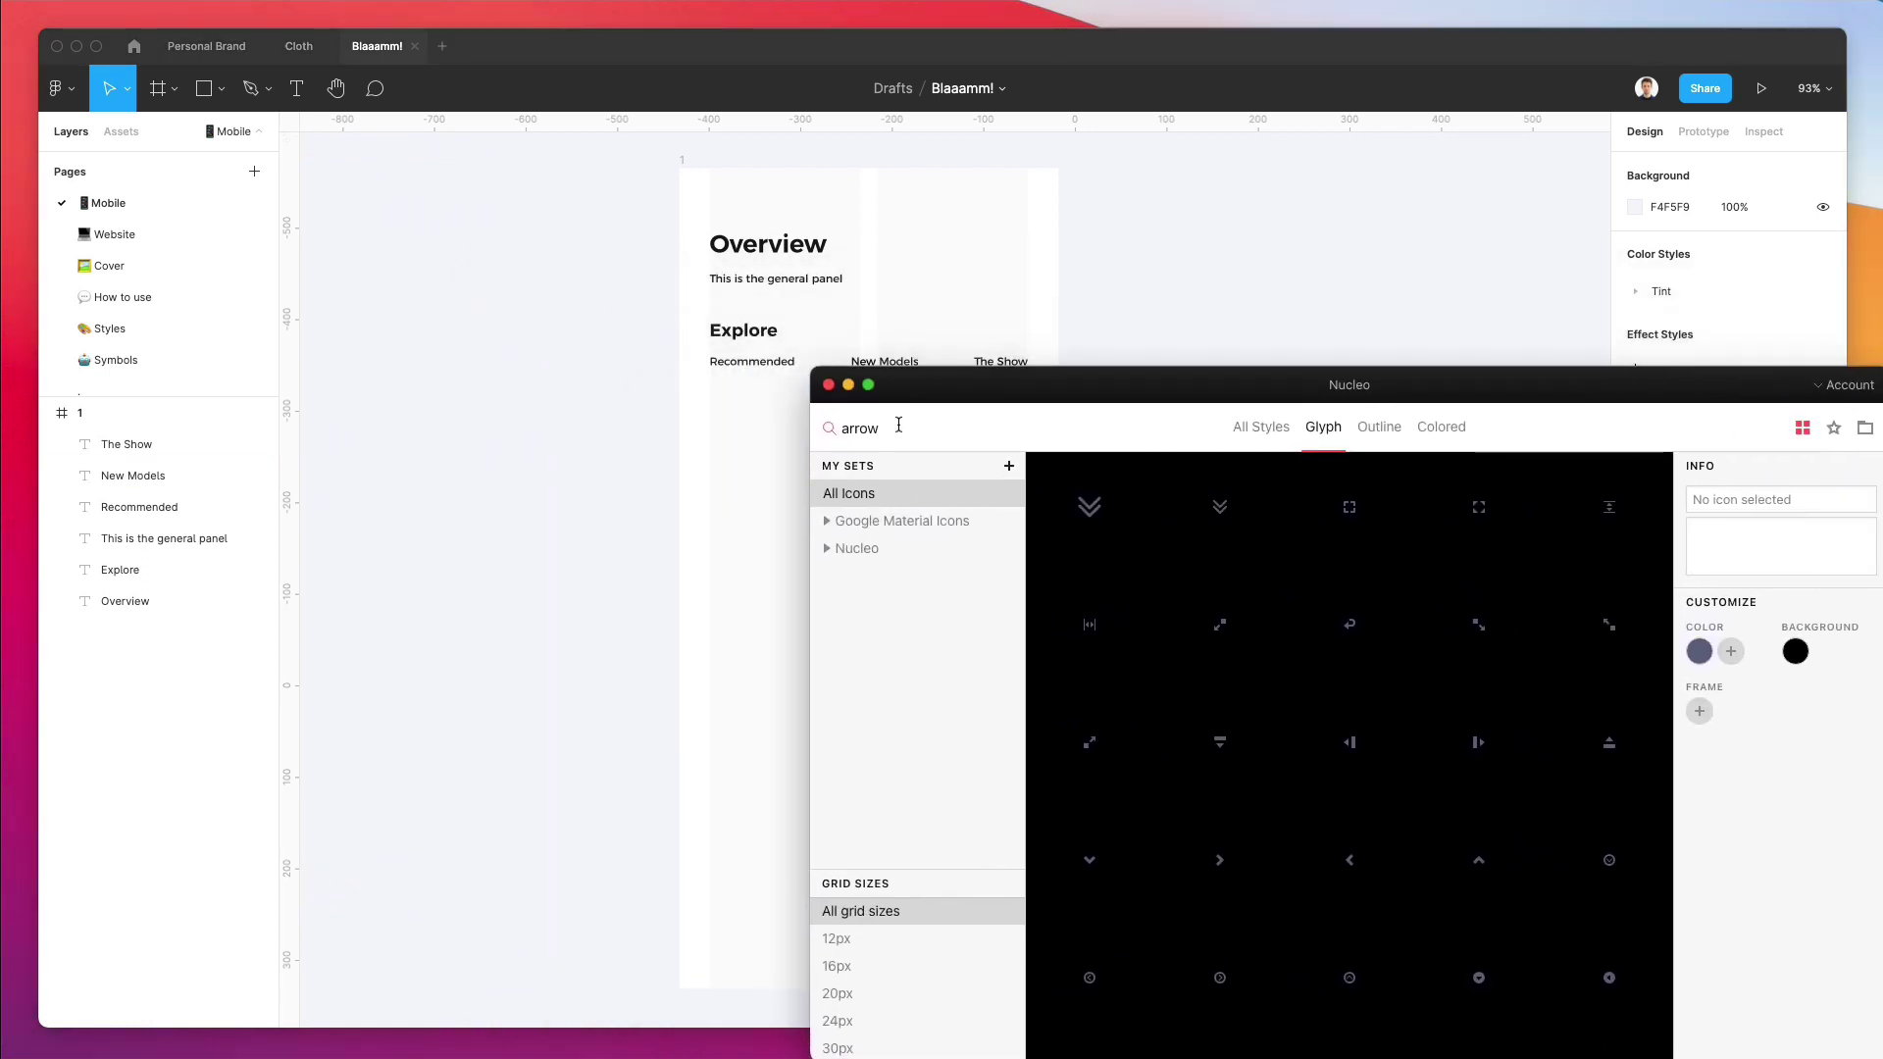
{"action": "double_click", "coordinate": [922, 428]}
{"action": "type", "text": "menu"}
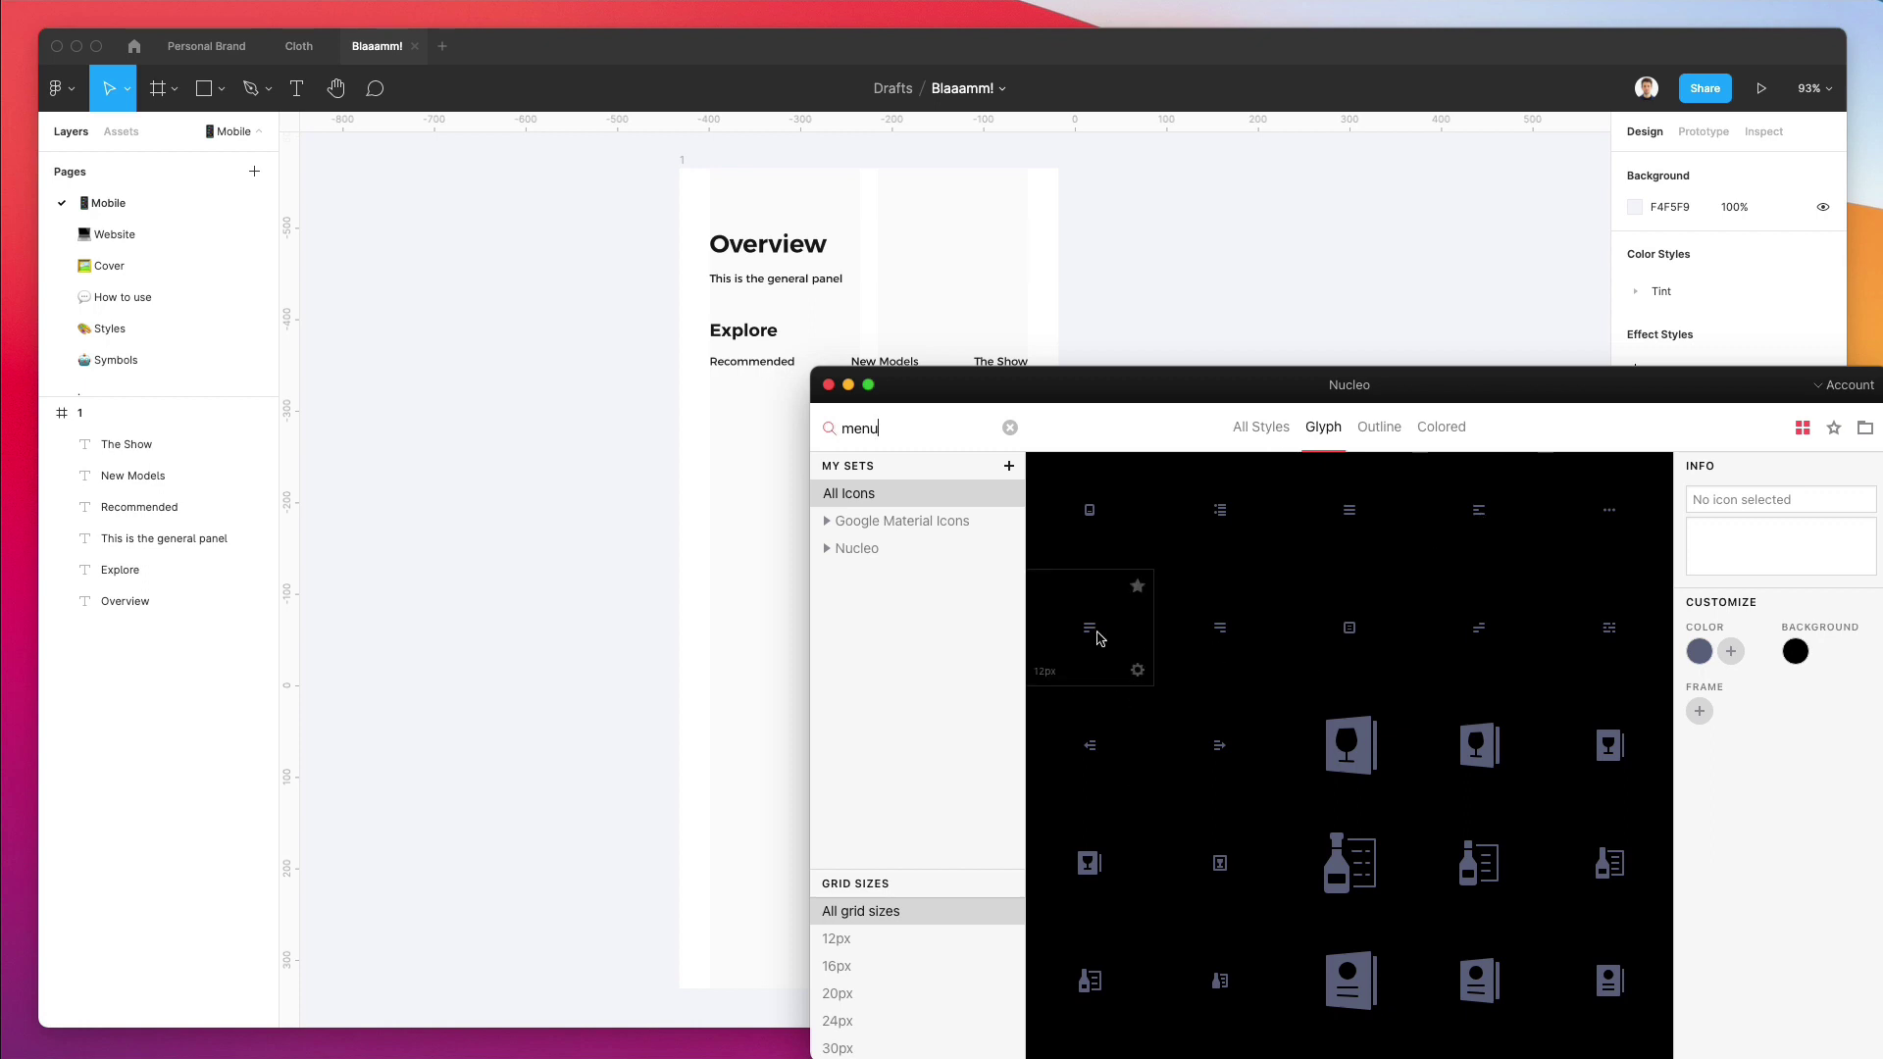
{"action": "left_click_drag", "start_coordinate": [1096, 638], "coordinate": [721, 196]}
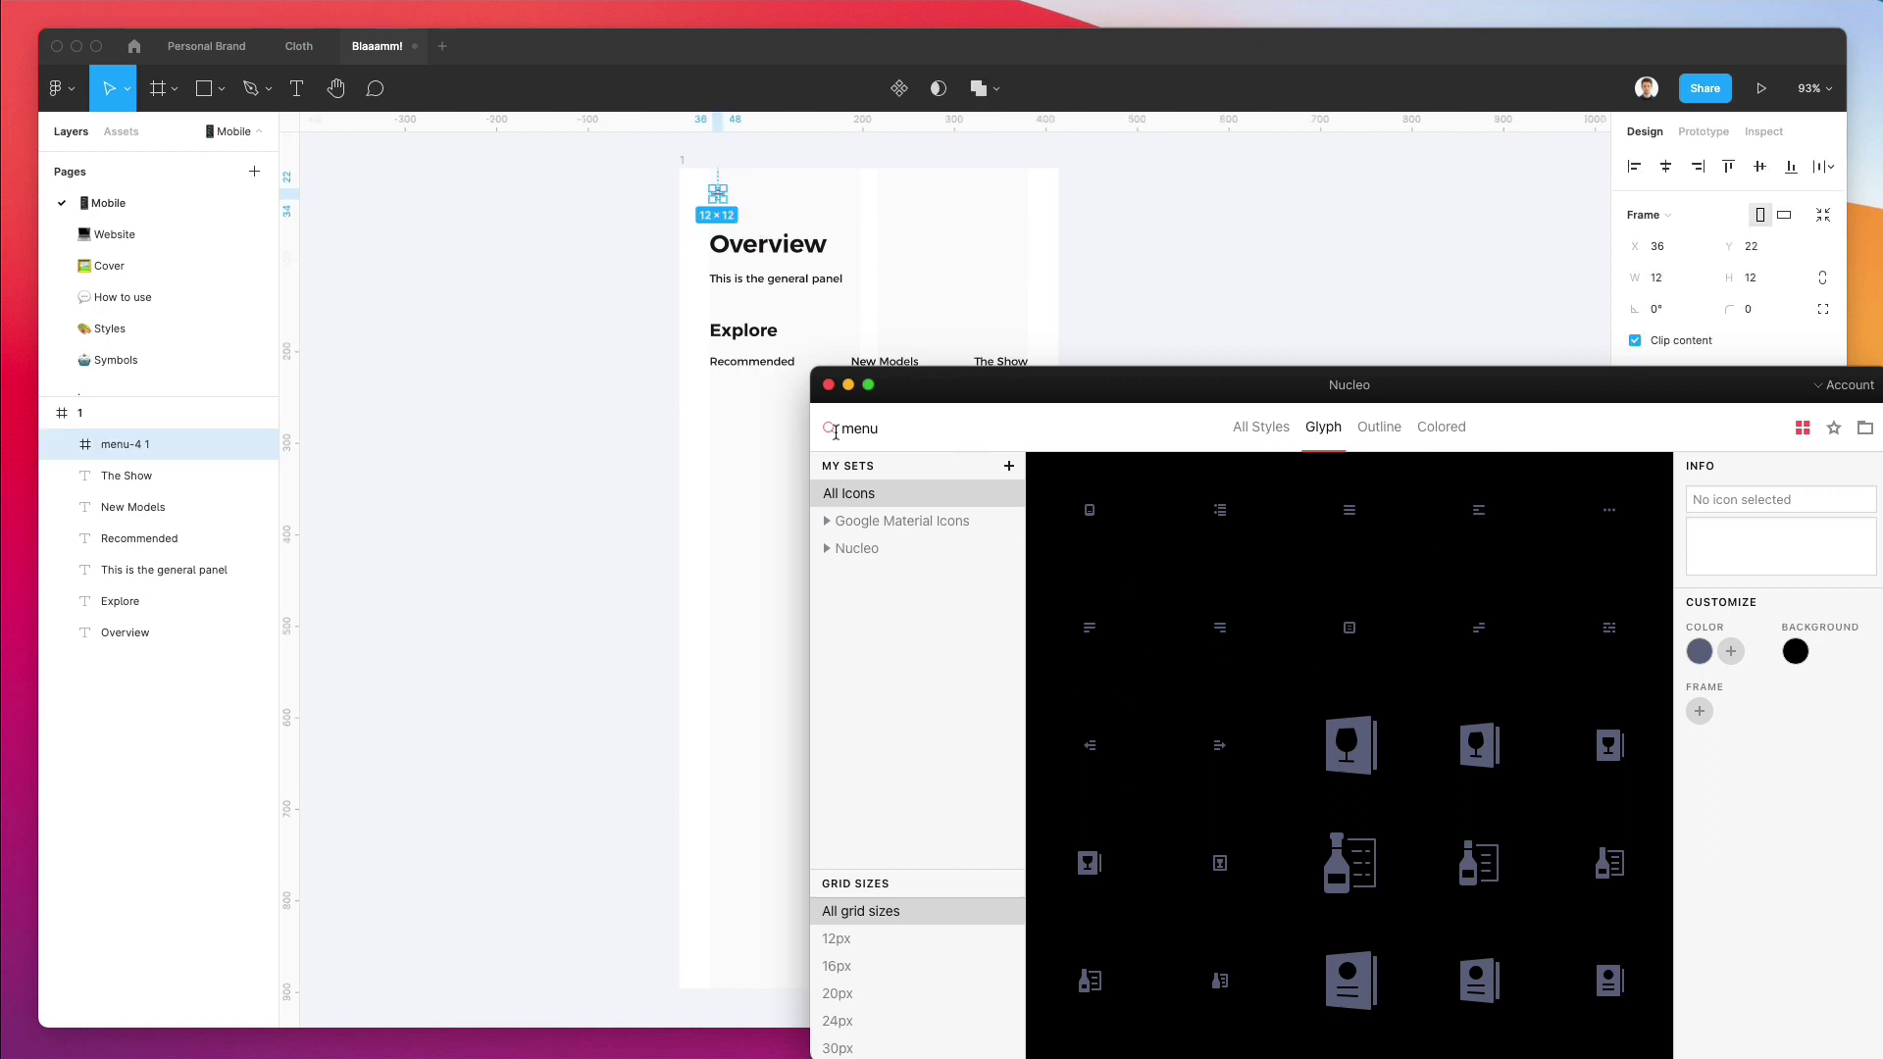
Search the icon library for "searc" and place the small magnifier icon beside the menu icon on the phone frame.
{"action": "double_click", "coordinate": [871, 428]}
{"action": "type", "text": "searc"}
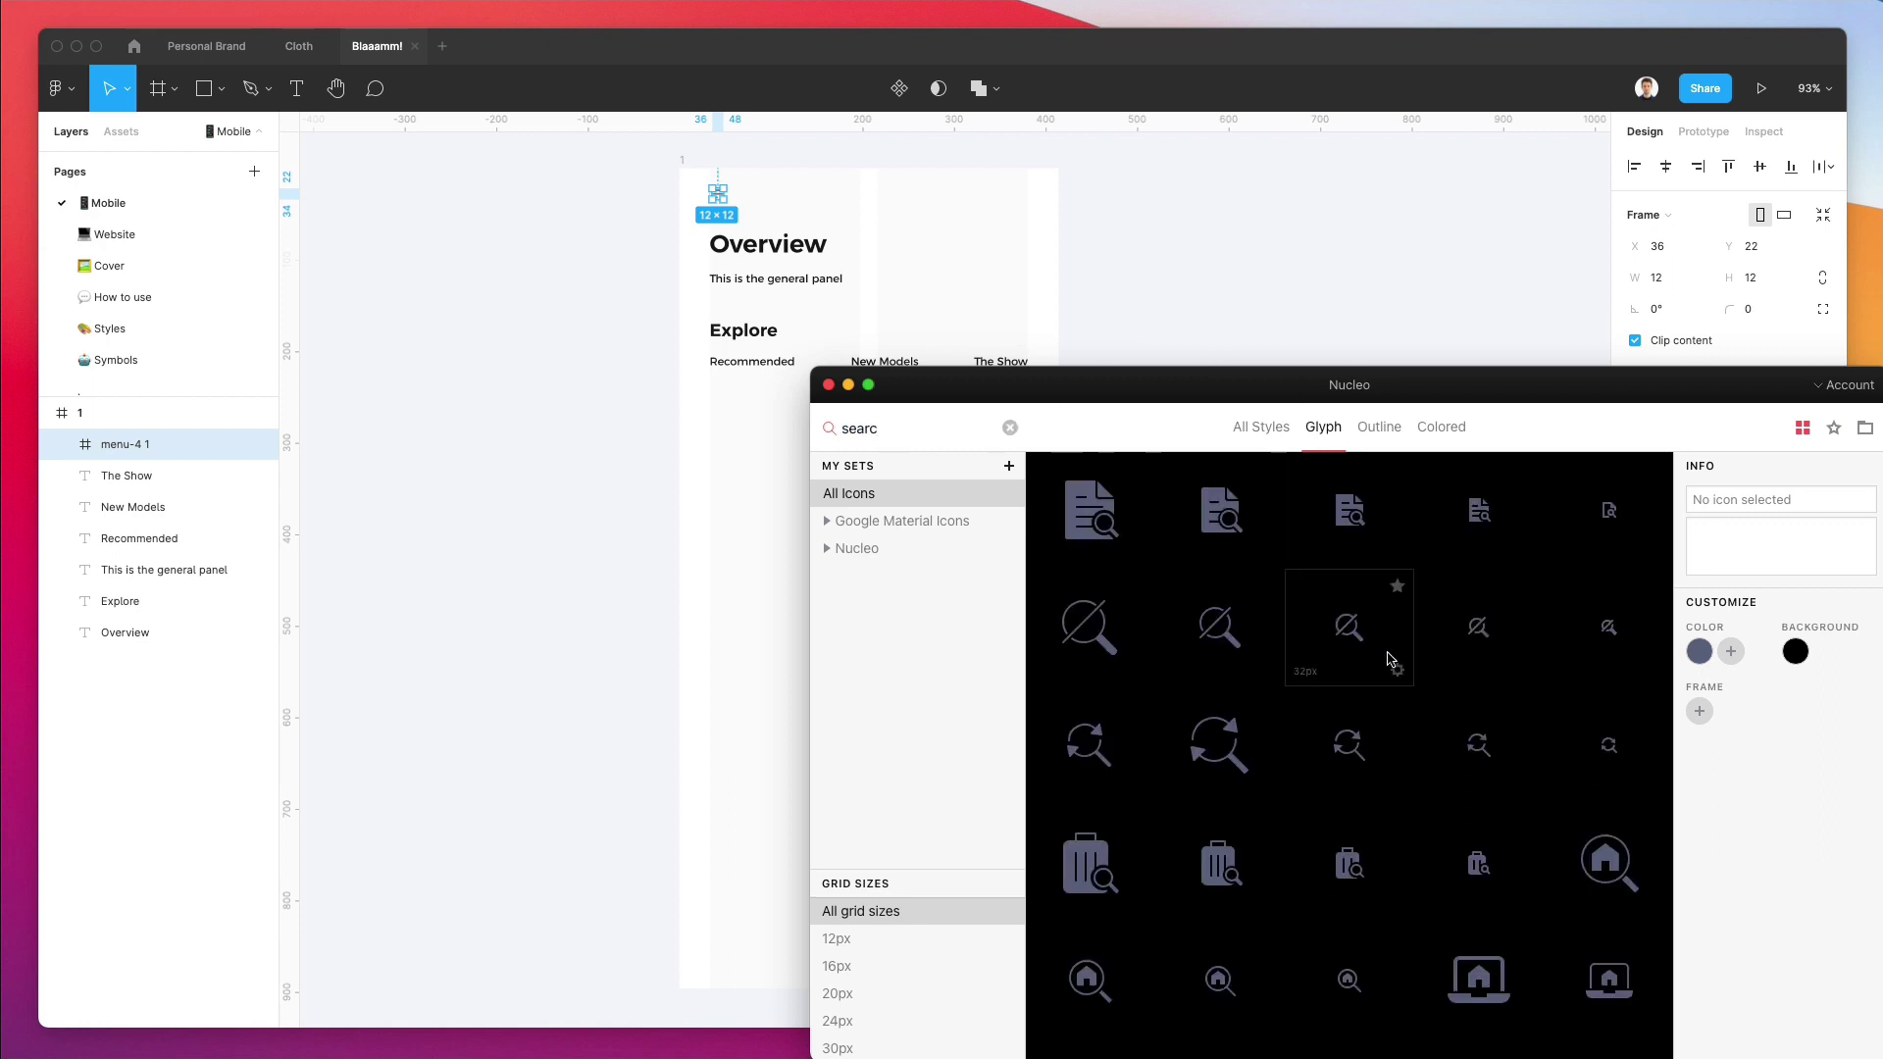
{"action": "scroll", "coordinate": [1387, 658], "scroll_direction": "down", "scroll_amount": 5}
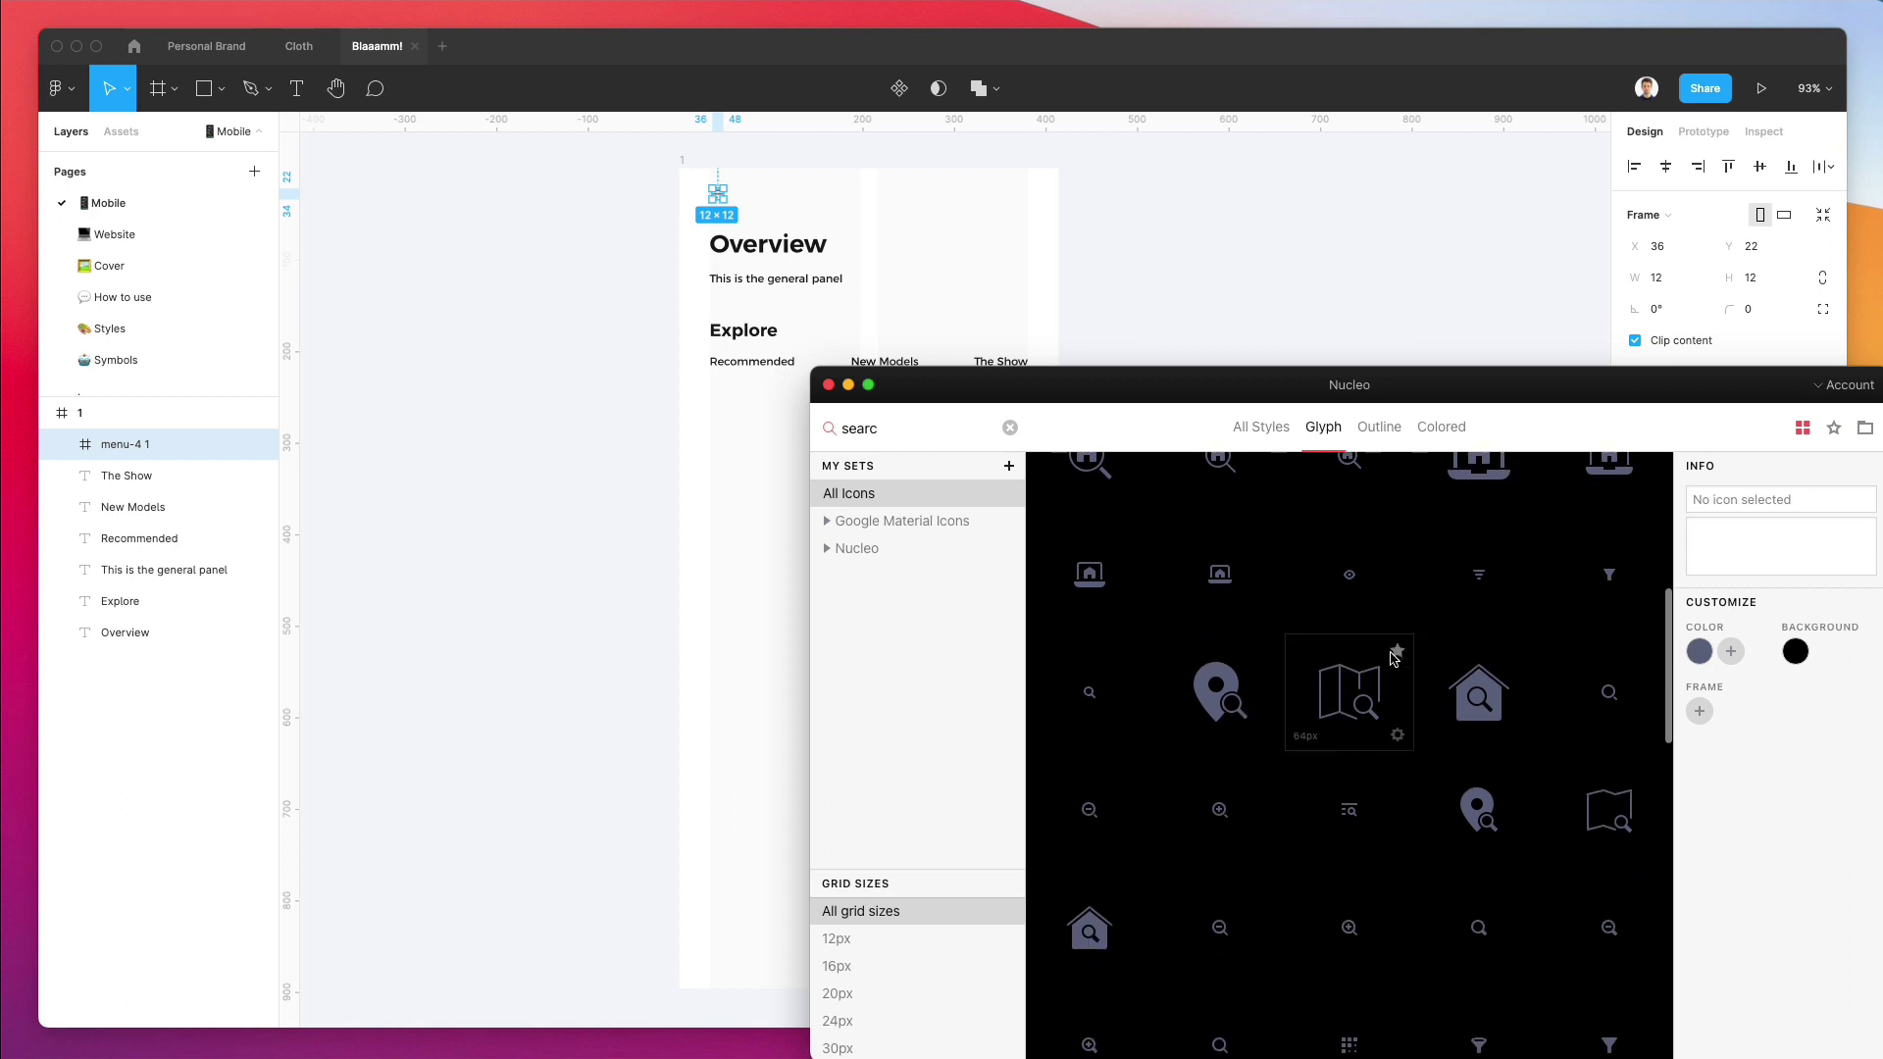
{"action": "left_click_drag", "start_coordinate": [1091, 692], "coordinate": [691, 226]}
Scale the menu and magnifier icons together to about 18.6 px and align them with the grid's left margin, 20 px apart.
{"action": "scroll", "coordinate": [829, 196], "scroll_direction": "up", "scroll_amount": 5}
{"action": "left_click_drag", "start_coordinate": [600, 149], "coordinate": [792, 280]}
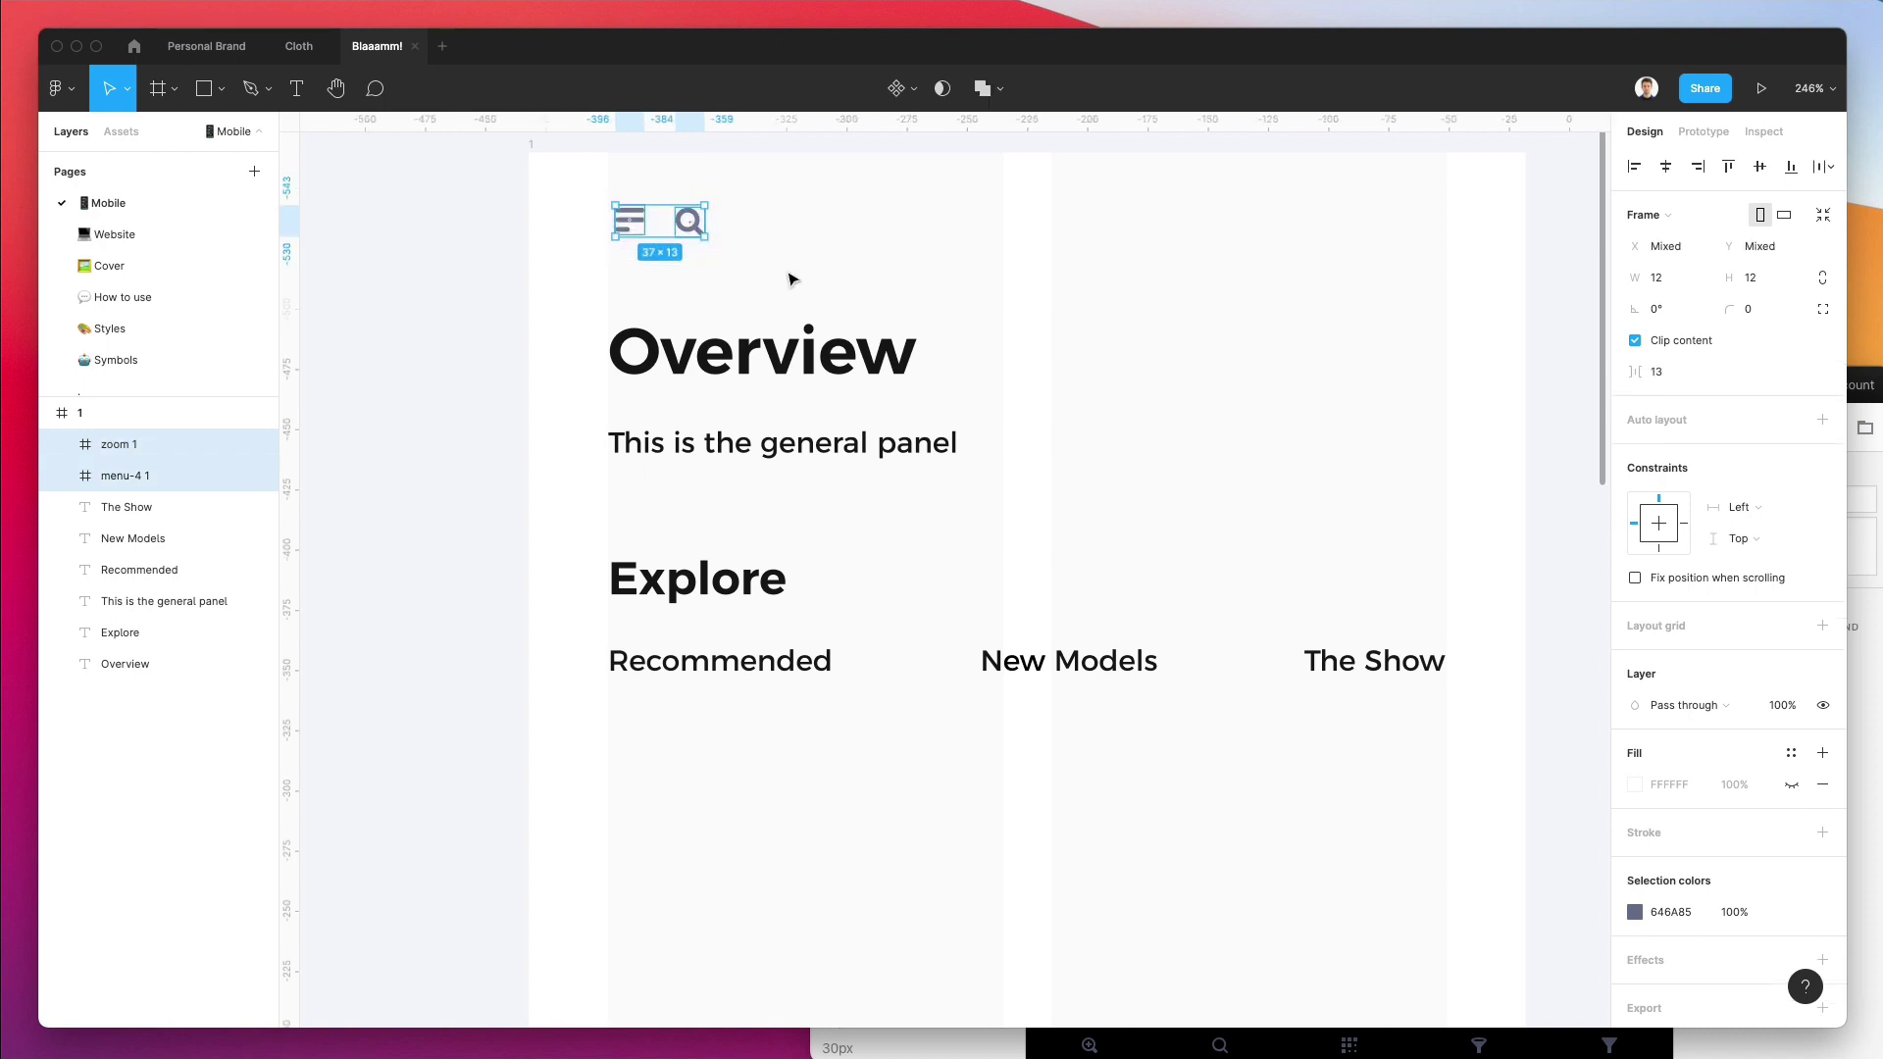
{"action": "key", "text": "k"}
{"action": "left_click_drag", "start_coordinate": [704, 251], "coordinate": [434, 311]}
{"action": "left_click", "coordinate": [774, 232]}
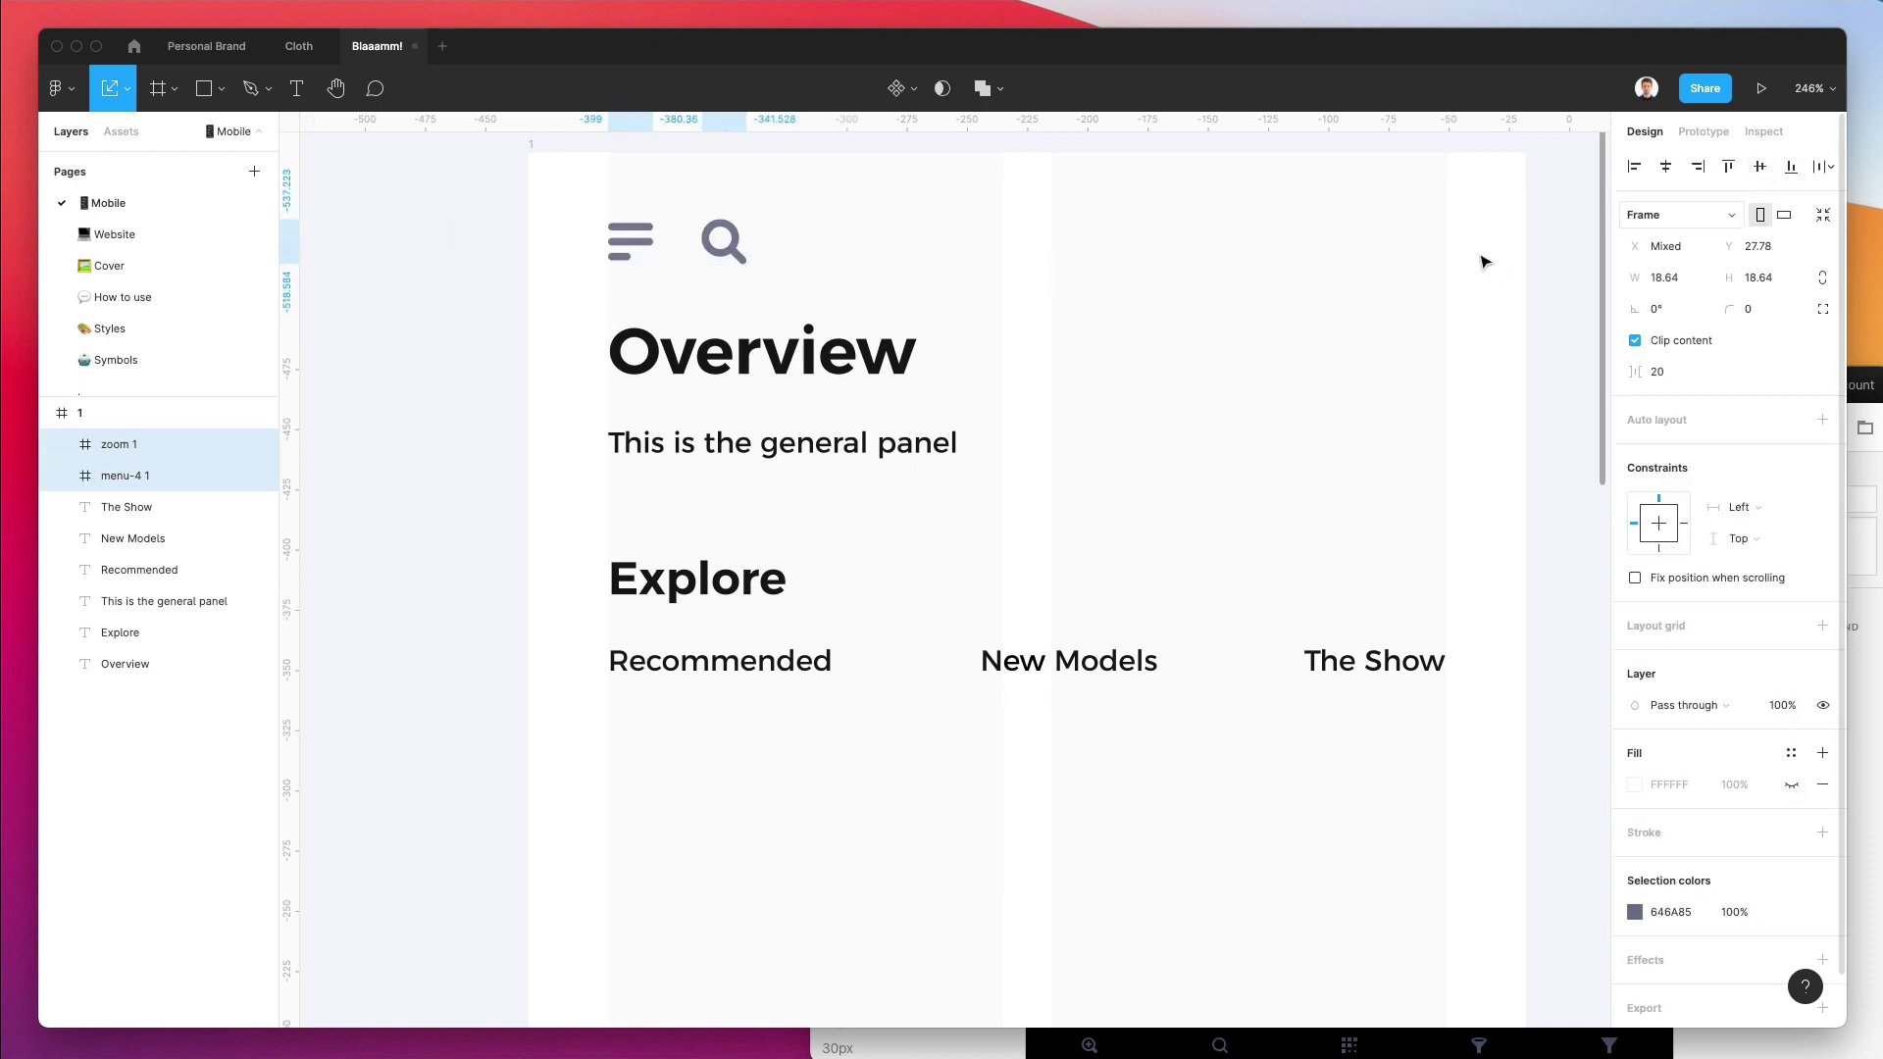
Move the magnifier icon to the grid's right margin, level with the menu icon.
{"action": "left_click", "coordinate": [822, 250]}
{"action": "left_click_drag", "start_coordinate": [758, 245], "coordinate": [1430, 284]}
{"action": "left_click", "coordinate": [1108, 267]}
{"action": "scroll", "coordinate": [1108, 267], "scroll_direction": "down", "scroll_amount": 3}
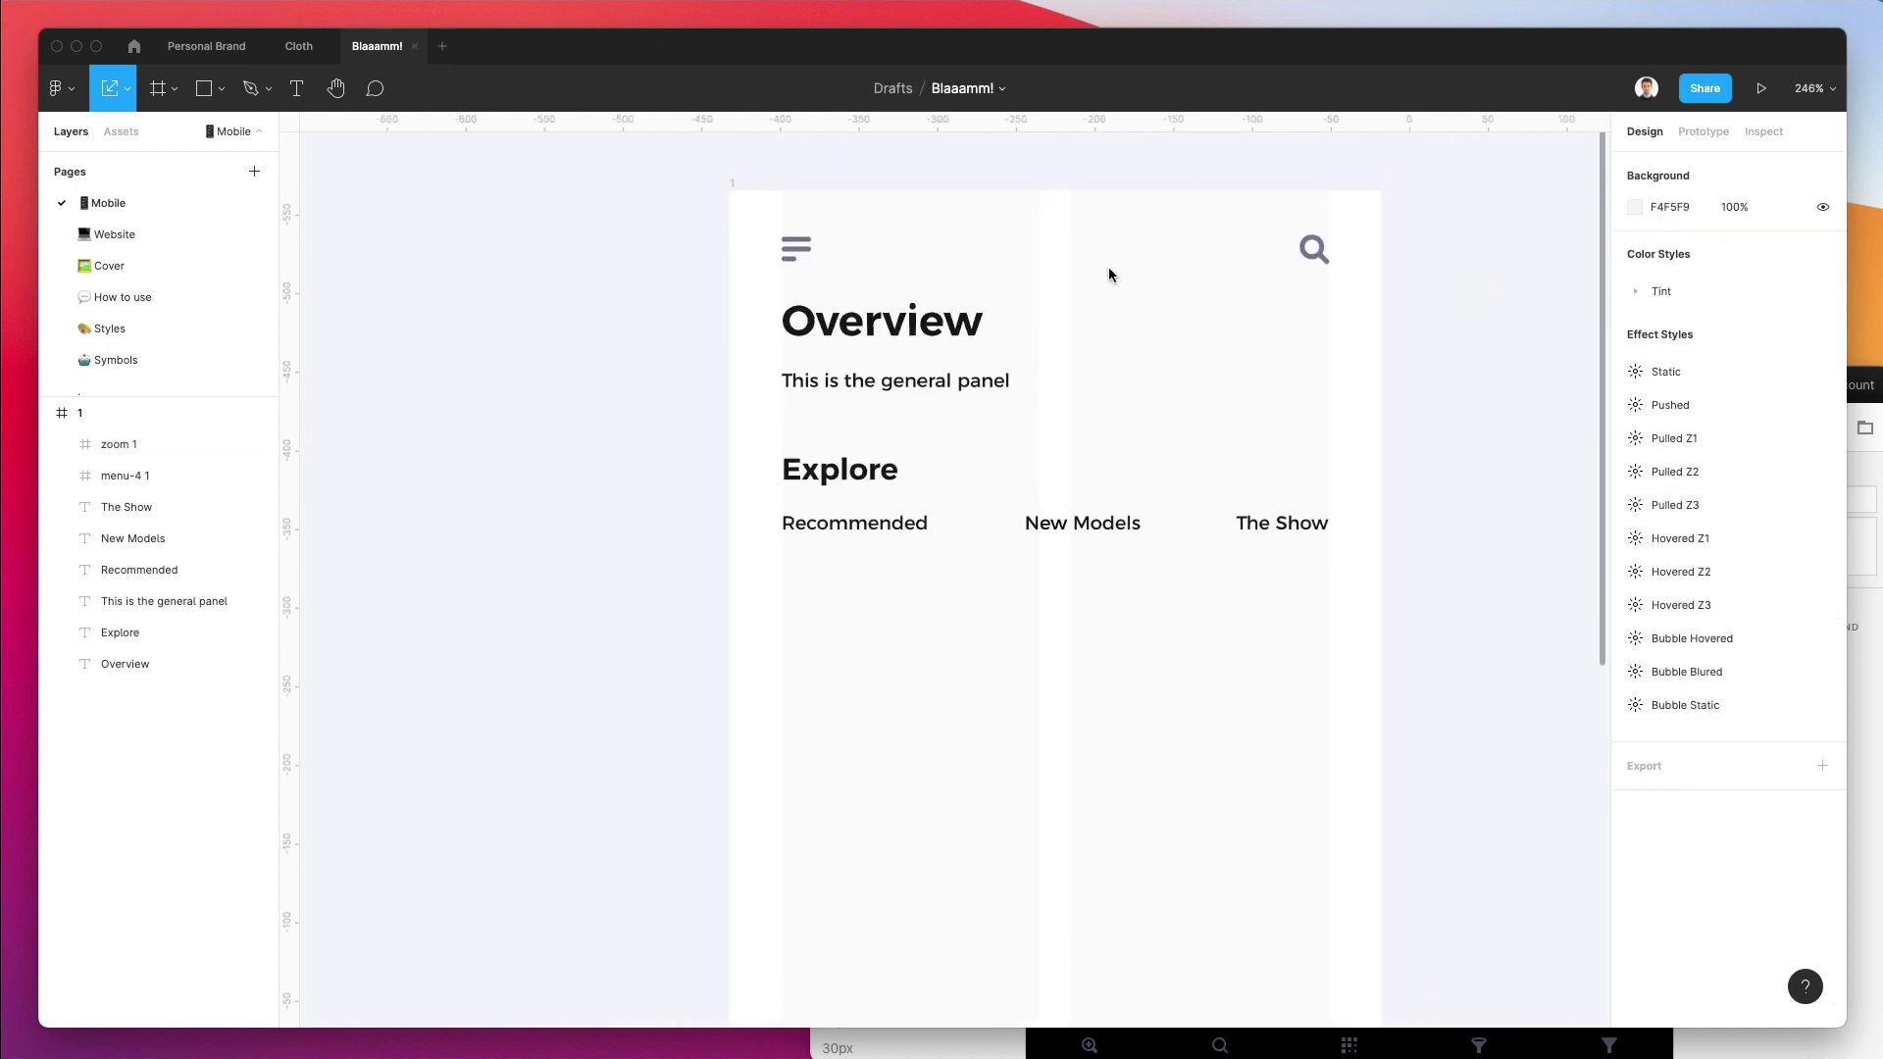
{"action": "left_click_drag", "start_coordinate": [716, 214], "coordinate": [739, 315]}
{"action": "scroll", "coordinate": [1451, 590], "scroll_direction": "up", "scroll_amount": 1}
{"action": "scroll", "coordinate": [743, 322], "scroll_direction": "down", "scroll_amount": 2}
{"action": "scroll", "coordinate": [743, 322], "scroll_direction": "right", "scroll_amount": 2}
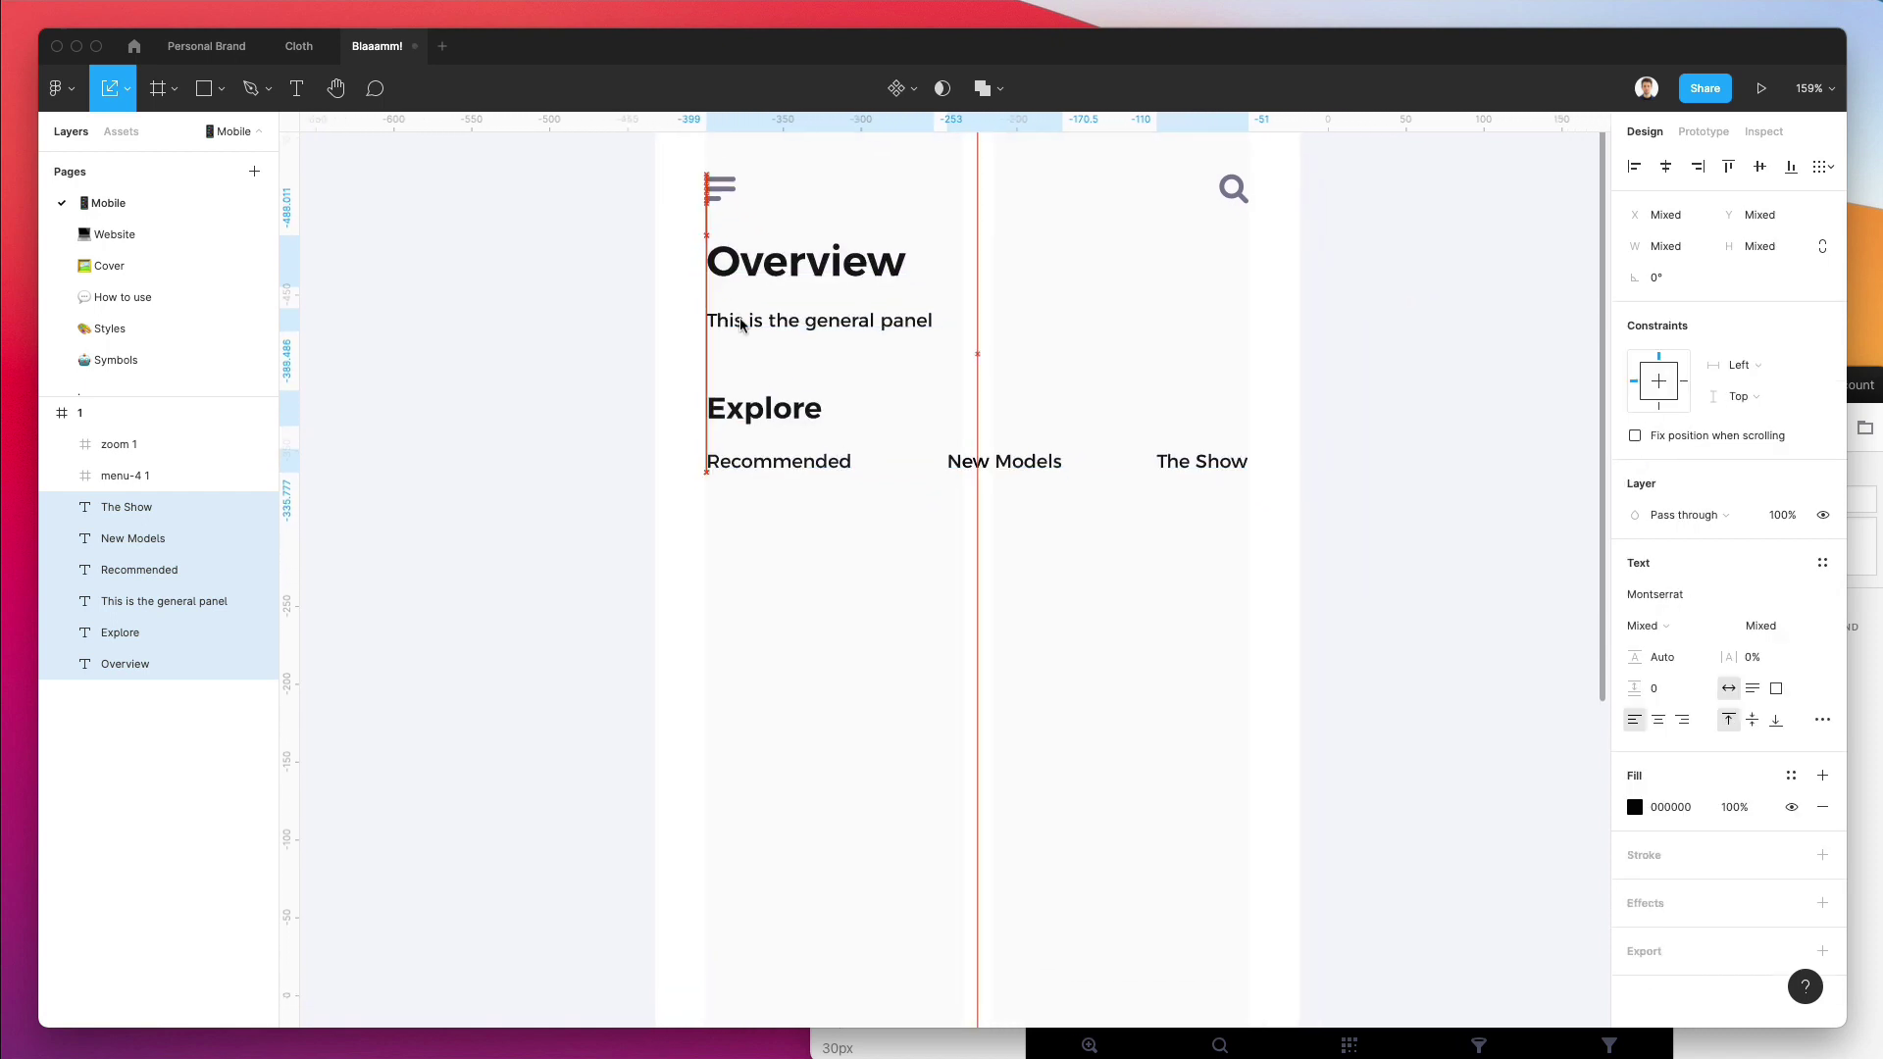
{"action": "scroll", "coordinate": [742, 321], "scroll_direction": "down", "scroll_amount": 5}
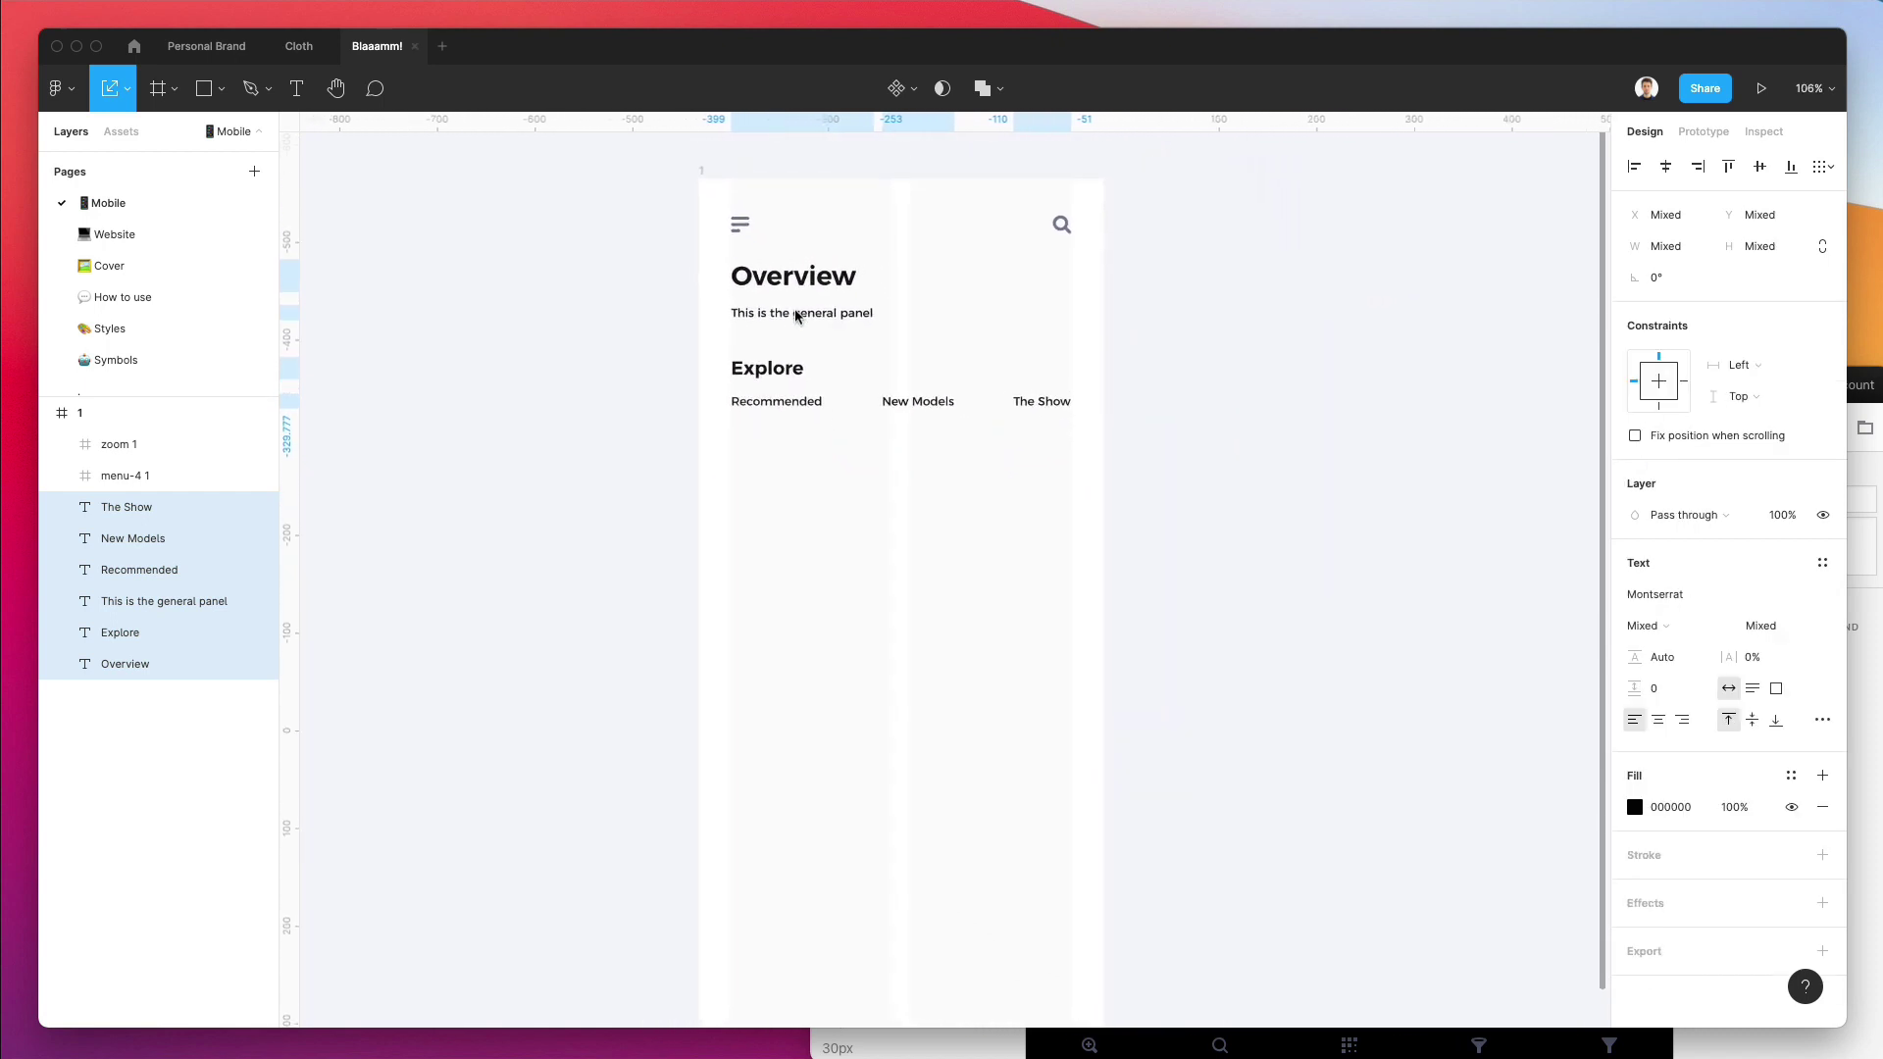
{"action": "left_click", "coordinate": [1120, 282]}
{"action": "scroll", "coordinate": [1099, 284], "scroll_direction": "up", "scroll_amount": 10}
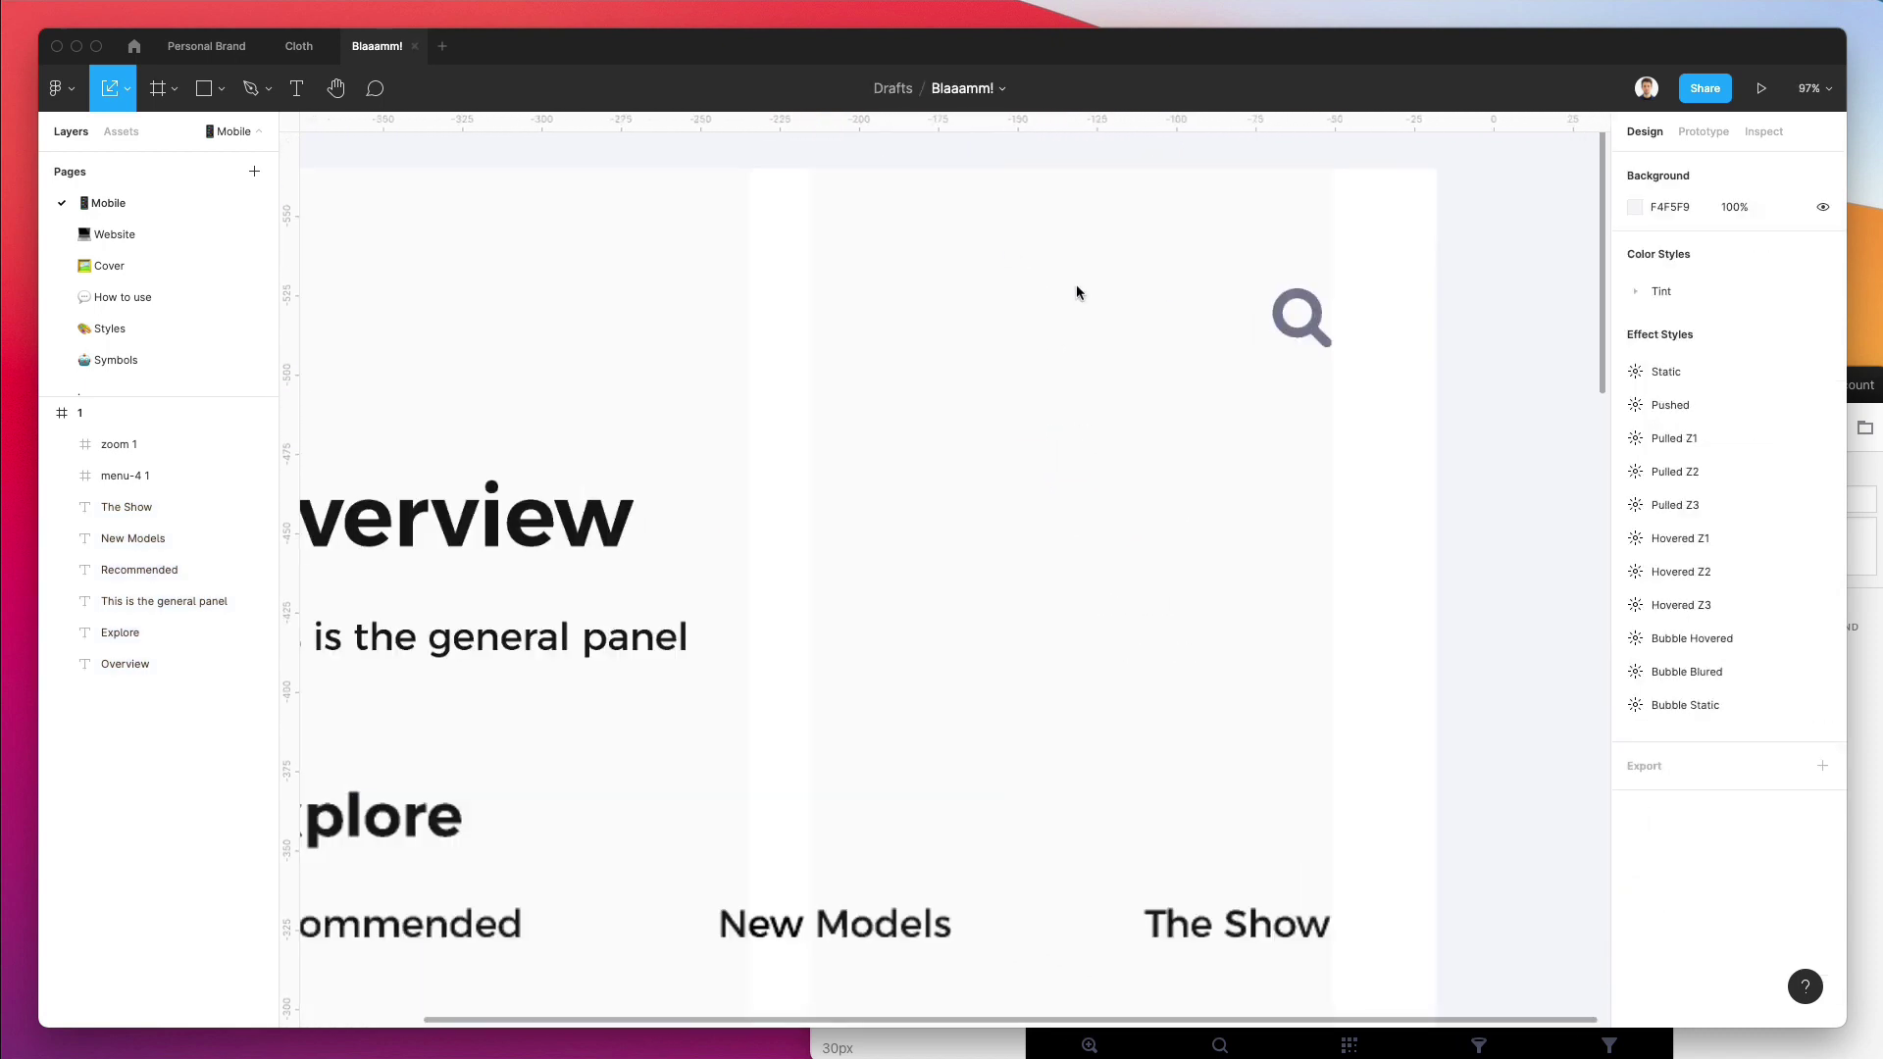
{"action": "scroll", "coordinate": [1287, 294], "scroll_direction": "down", "scroll_amount": 1}
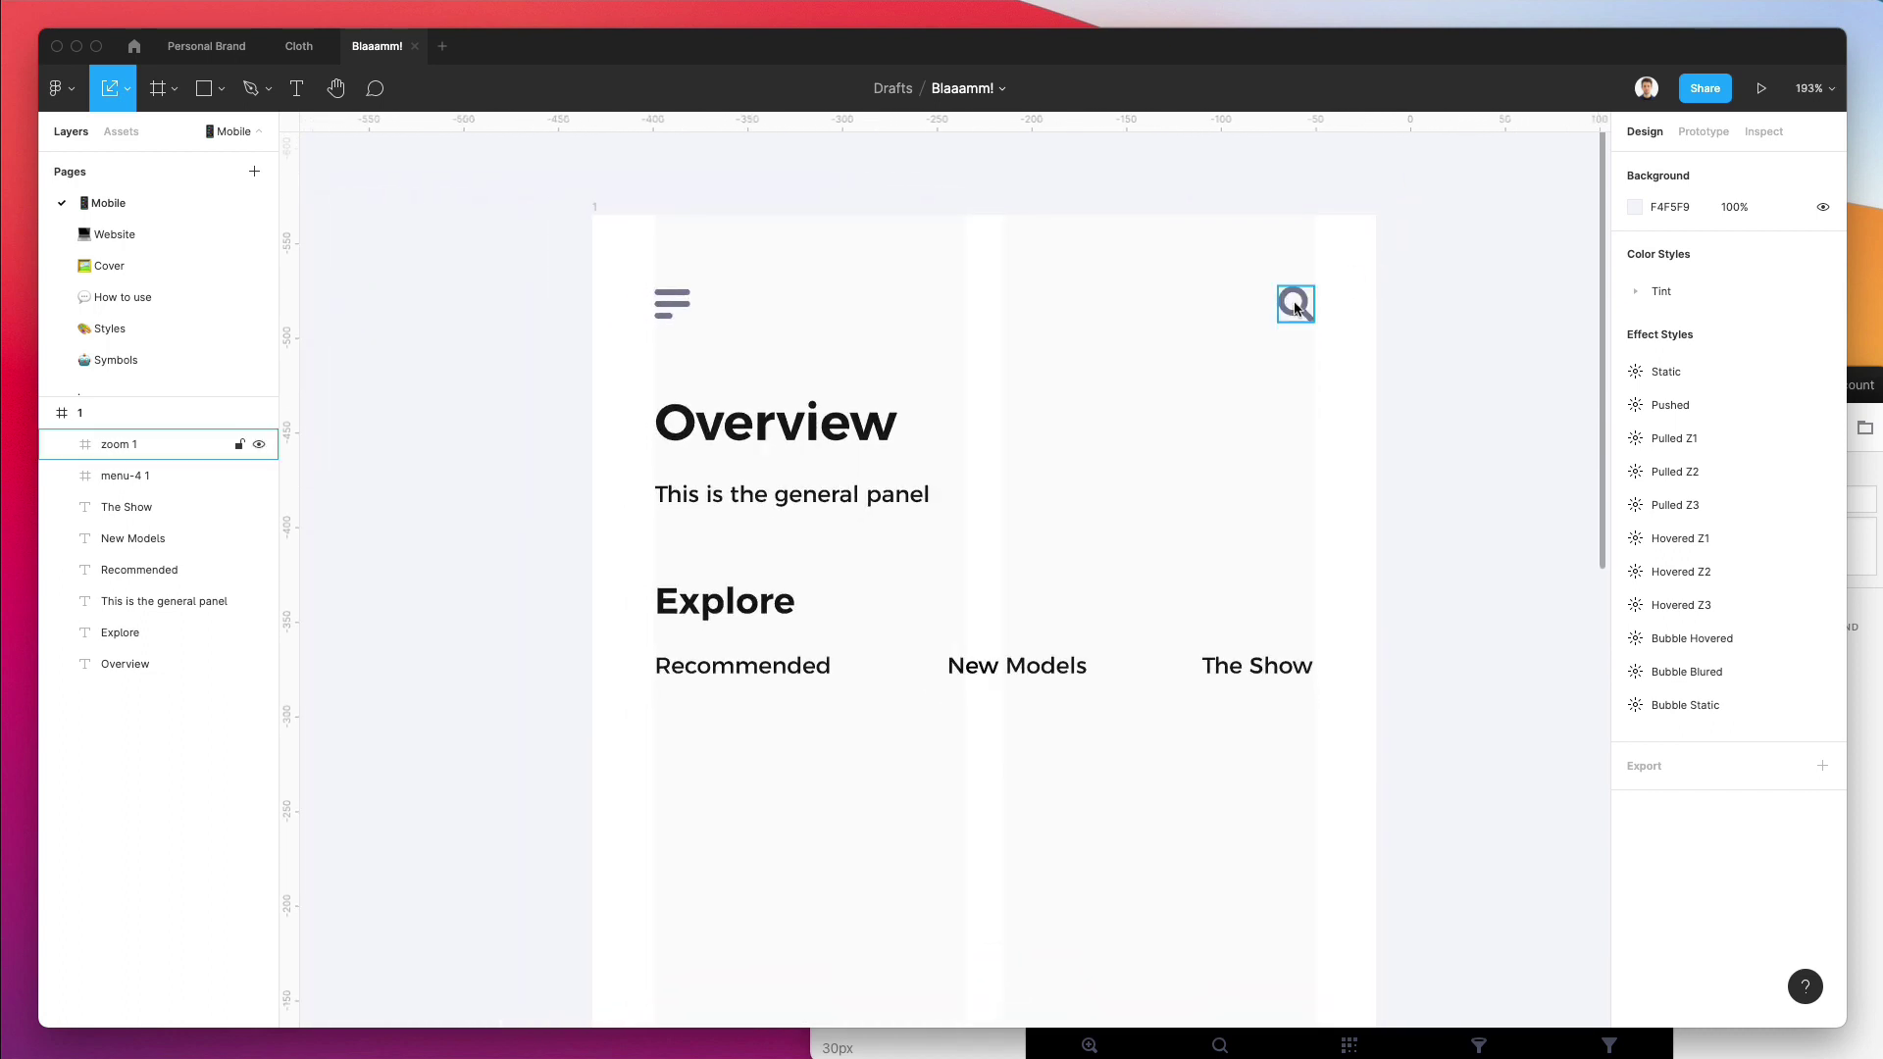
Scale the magnifier icon slightly to about 19.65 px so that it matches the menu icon's size.
{"action": "left_click", "coordinate": [1292, 304]}
{"action": "left_click_drag", "start_coordinate": [1275, 325], "coordinate": [1271, 328]}
{"action": "left_click_drag", "start_coordinate": [627, 263], "coordinate": [1308, 314]}
{"action": "left_click", "coordinate": [1345, 361]}
Ungroup the frames around the menu and magnifier icons and set both icons' fill to 8F94AD.
{"action": "left_click_drag", "start_coordinate": [1378, 253], "coordinate": [509, 344]}
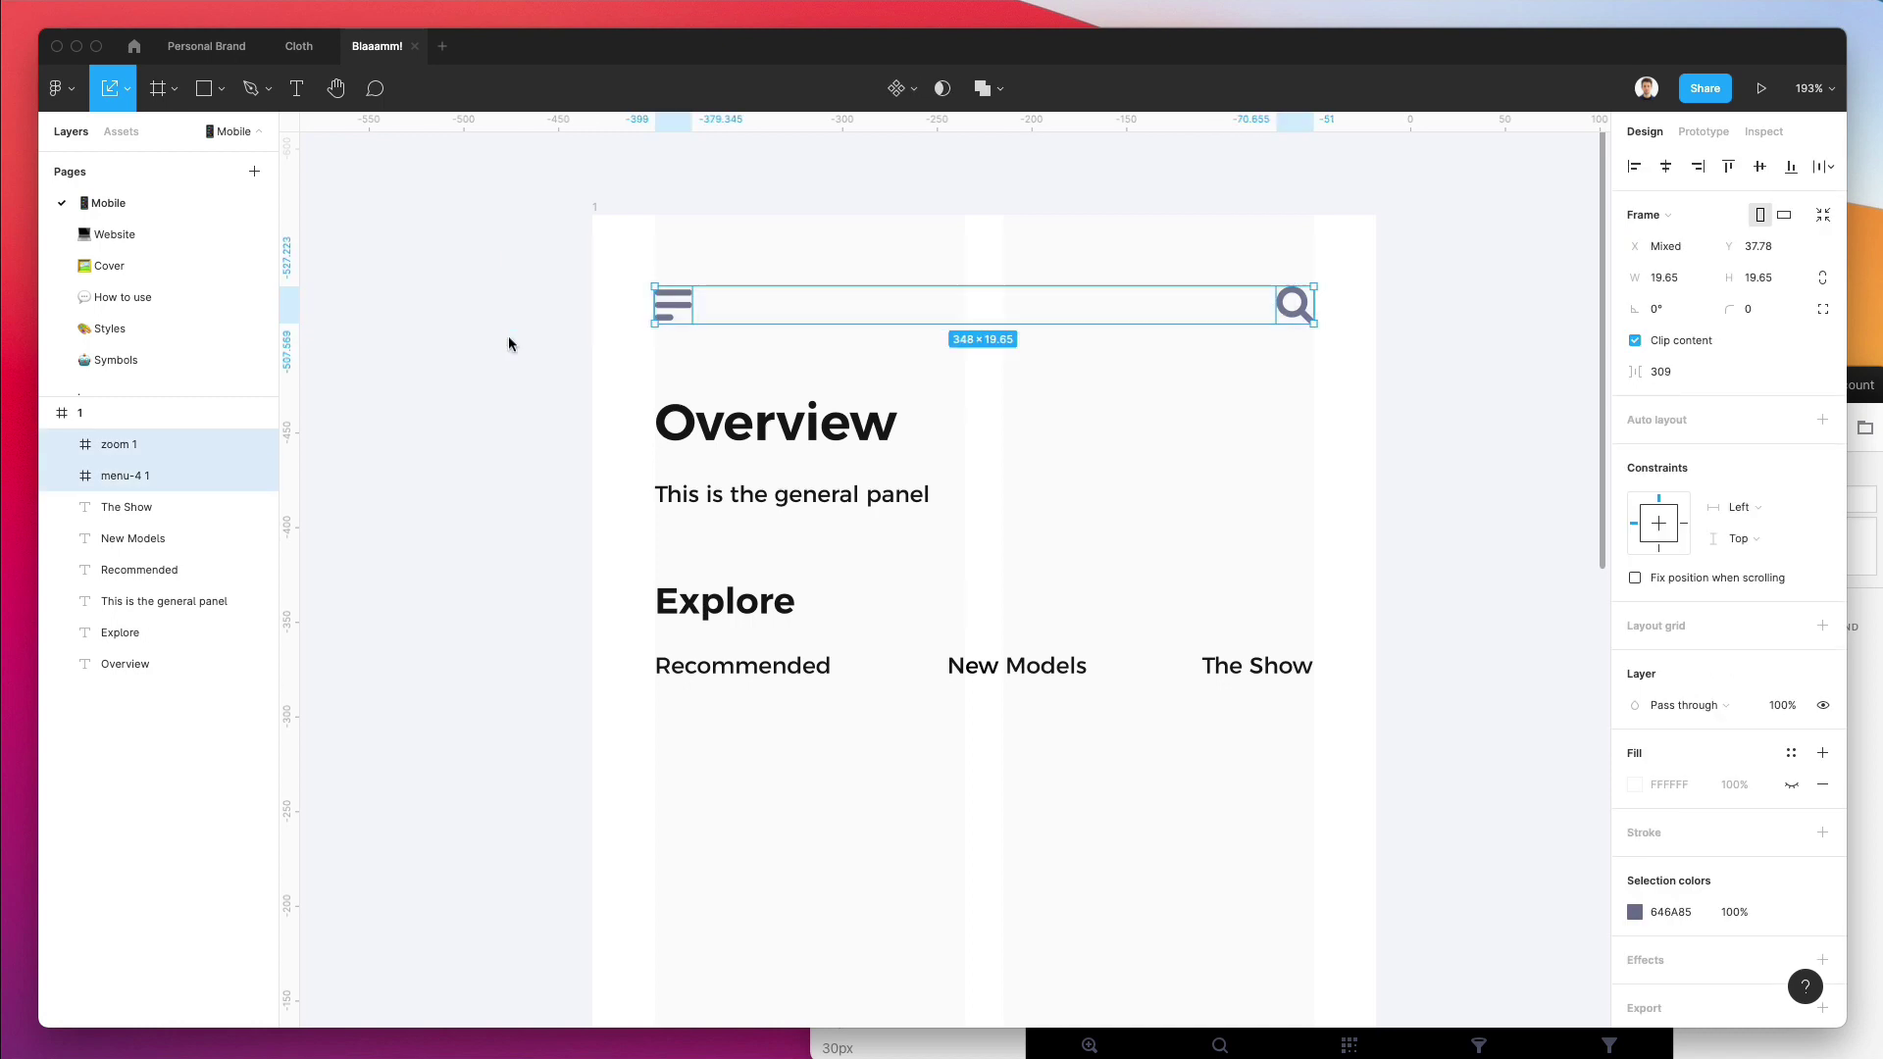
{"action": "key", "text": "super+shift+g"}
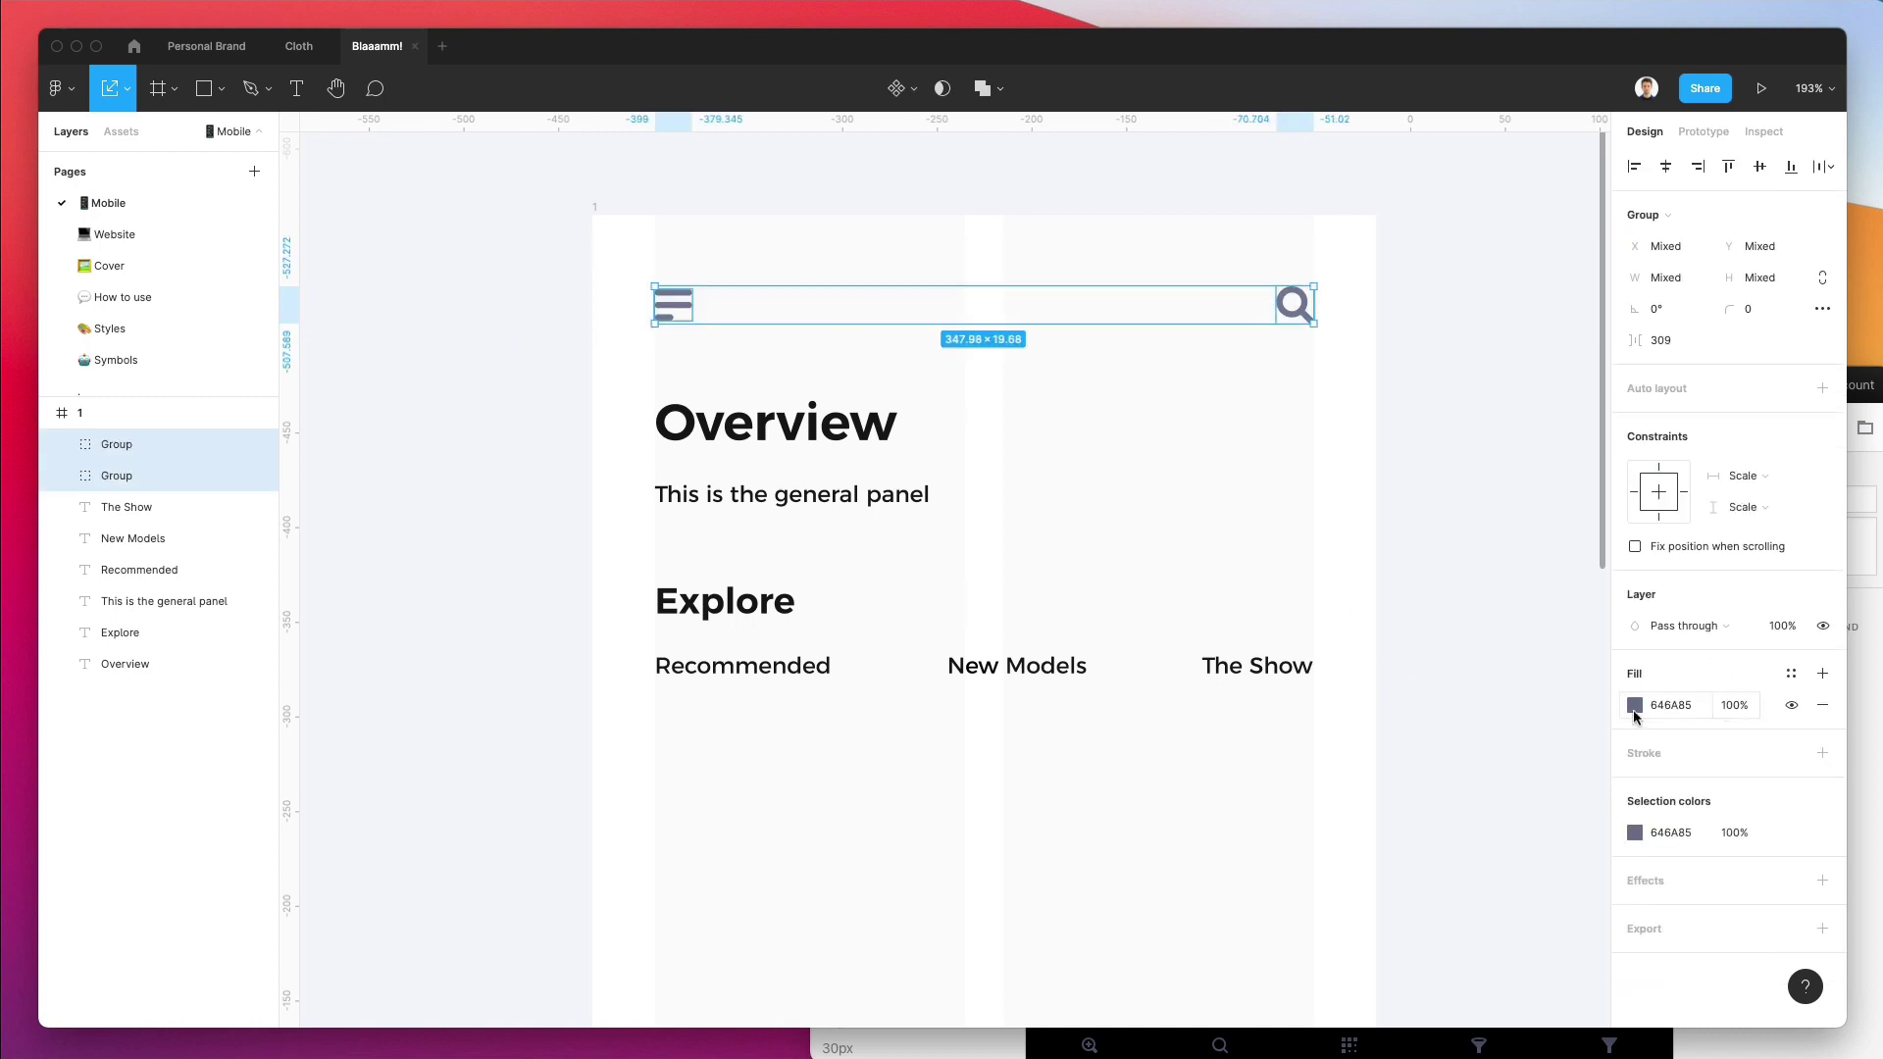
{"action": "left_click", "coordinate": [1634, 708]}
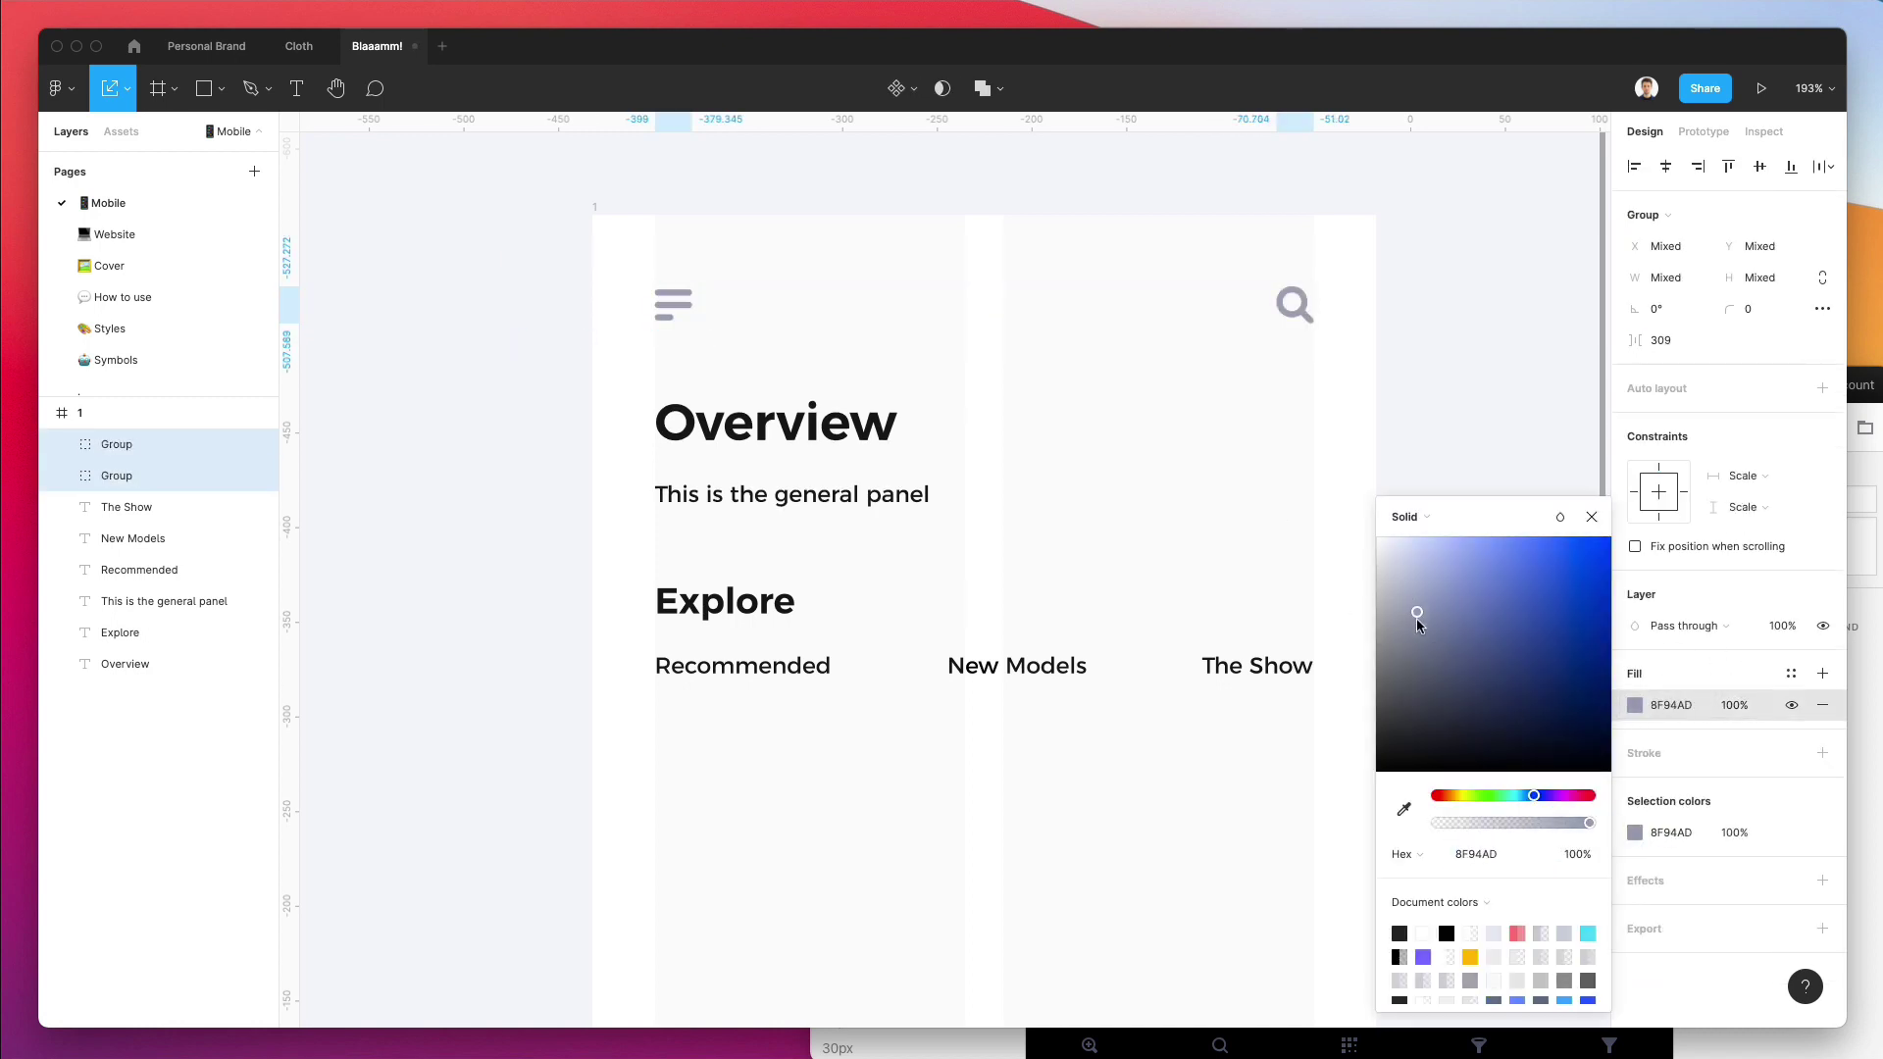
{"action": "left_click", "coordinate": [1156, 425]}
Draw a rectangle about 164 × 209 in the grid's first column below the category labels and round its corners to 25.
{"action": "scroll", "coordinate": [1149, 421], "scroll_direction": "down", "scroll_amount": 2}
{"action": "scroll", "coordinate": [1149, 430], "scroll_direction": "down", "scroll_amount": 3}
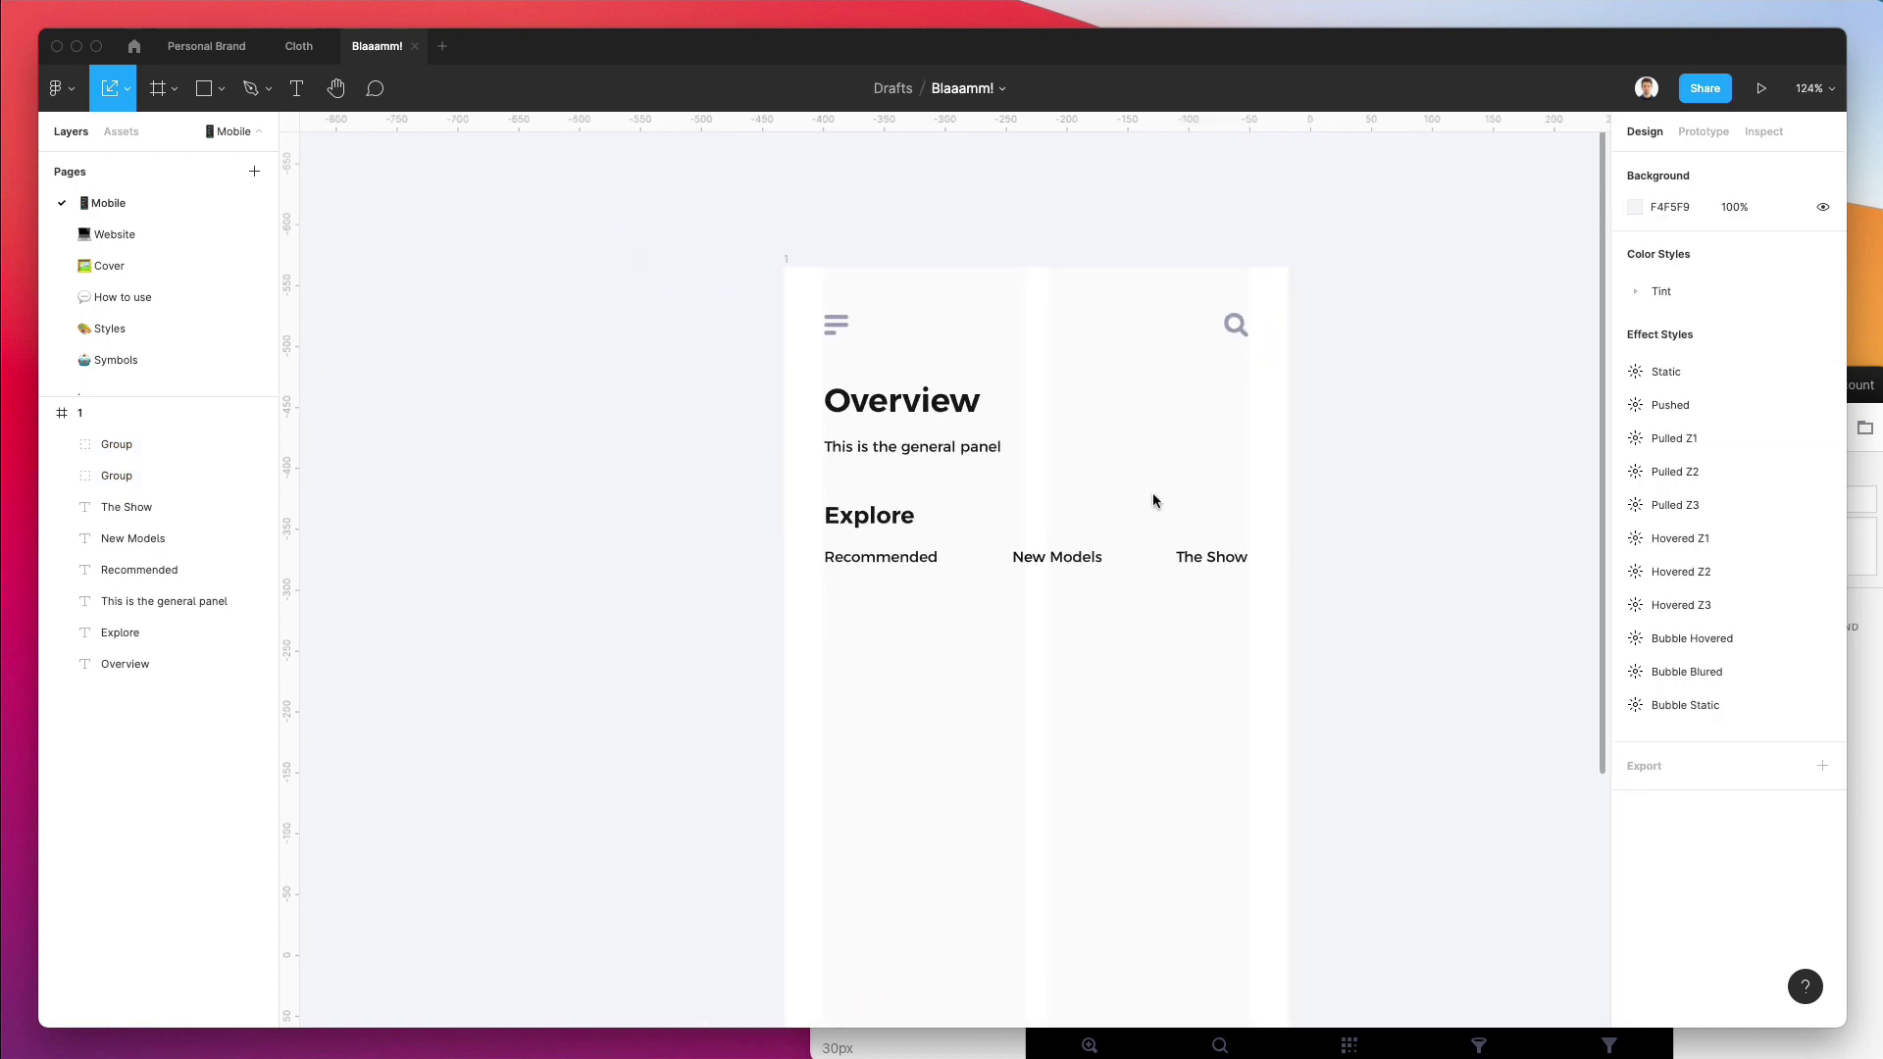
{"action": "scroll", "coordinate": [1151, 490], "scroll_direction": "down", "scroll_amount": 3}
{"action": "scroll", "coordinate": [1148, 463], "scroll_direction": "down", "scroll_amount": 1}
{"action": "key", "text": "r"}
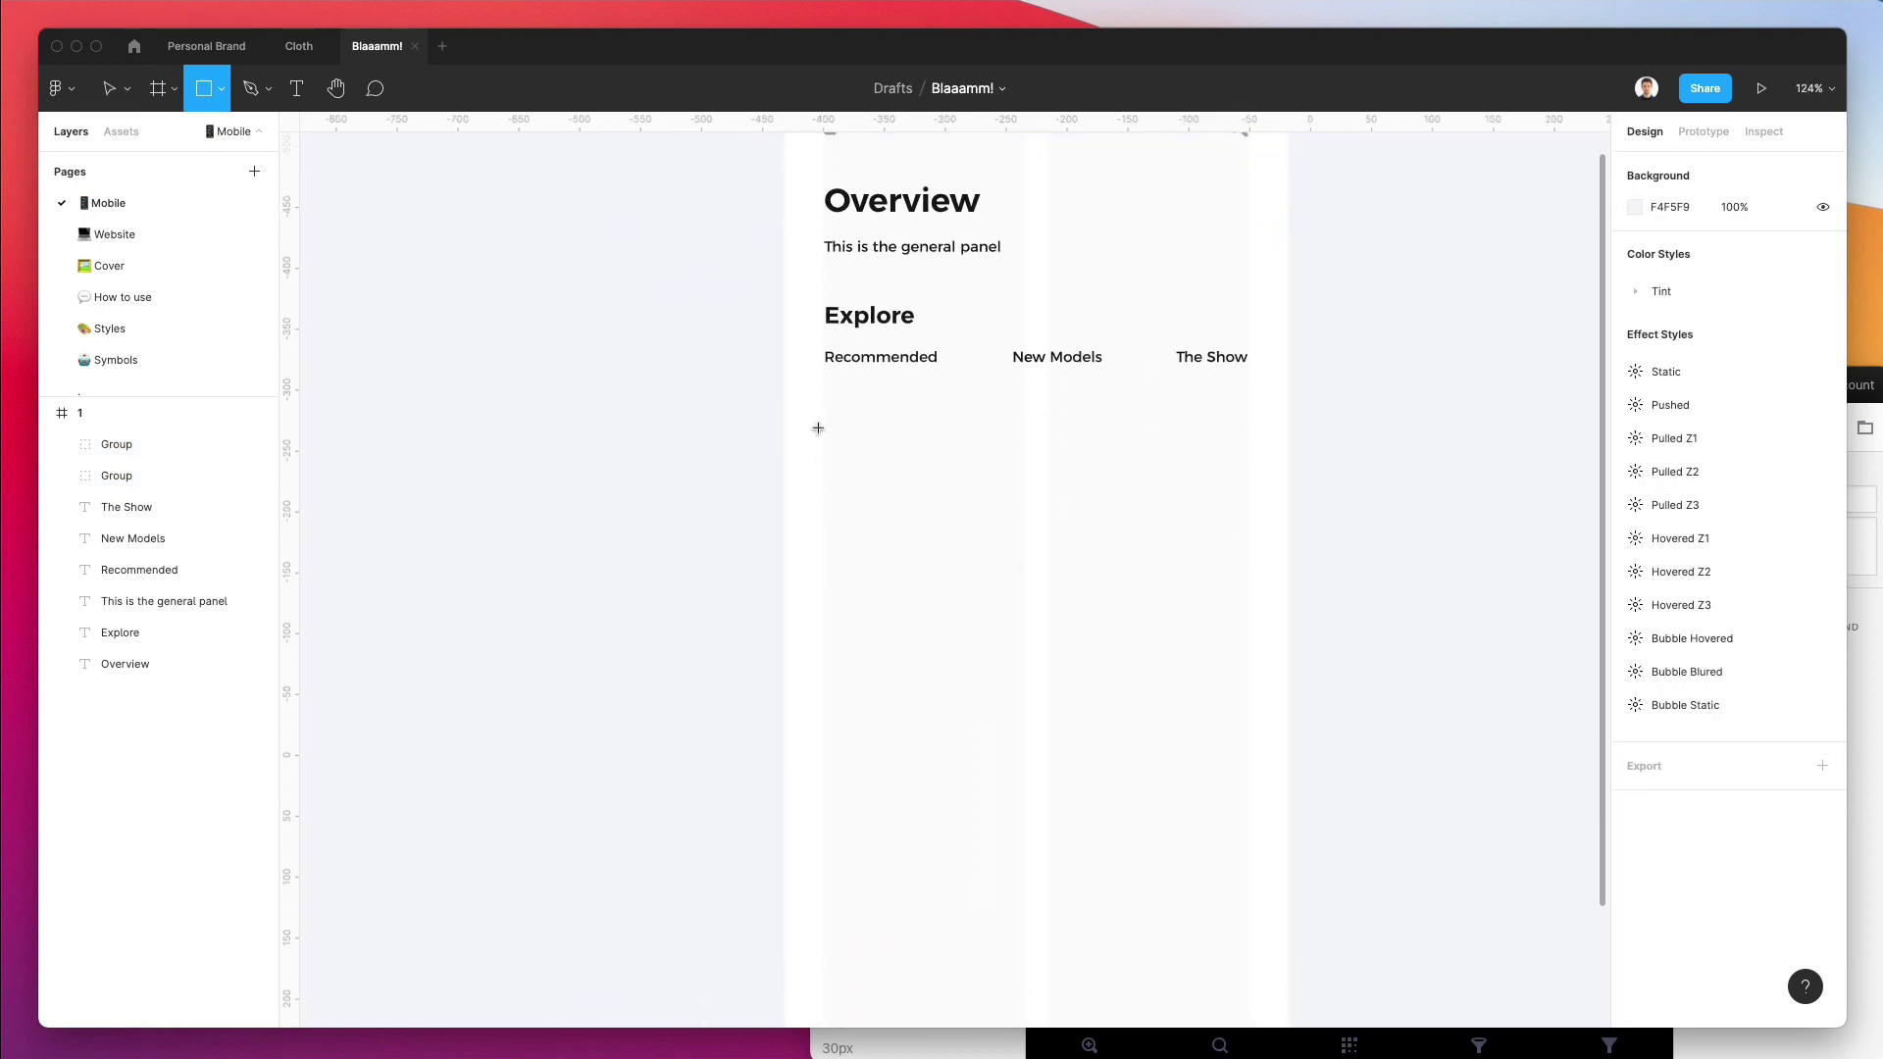
{"action": "mouse_move", "coordinate": [824, 418]}
{"action": "left_mouse_down"}
{"action": "mouse_move", "coordinate": [1004, 688]}
{"action": "mouse_move", "coordinate": [1021, 677]}
{"action": "left_mouse_up"}
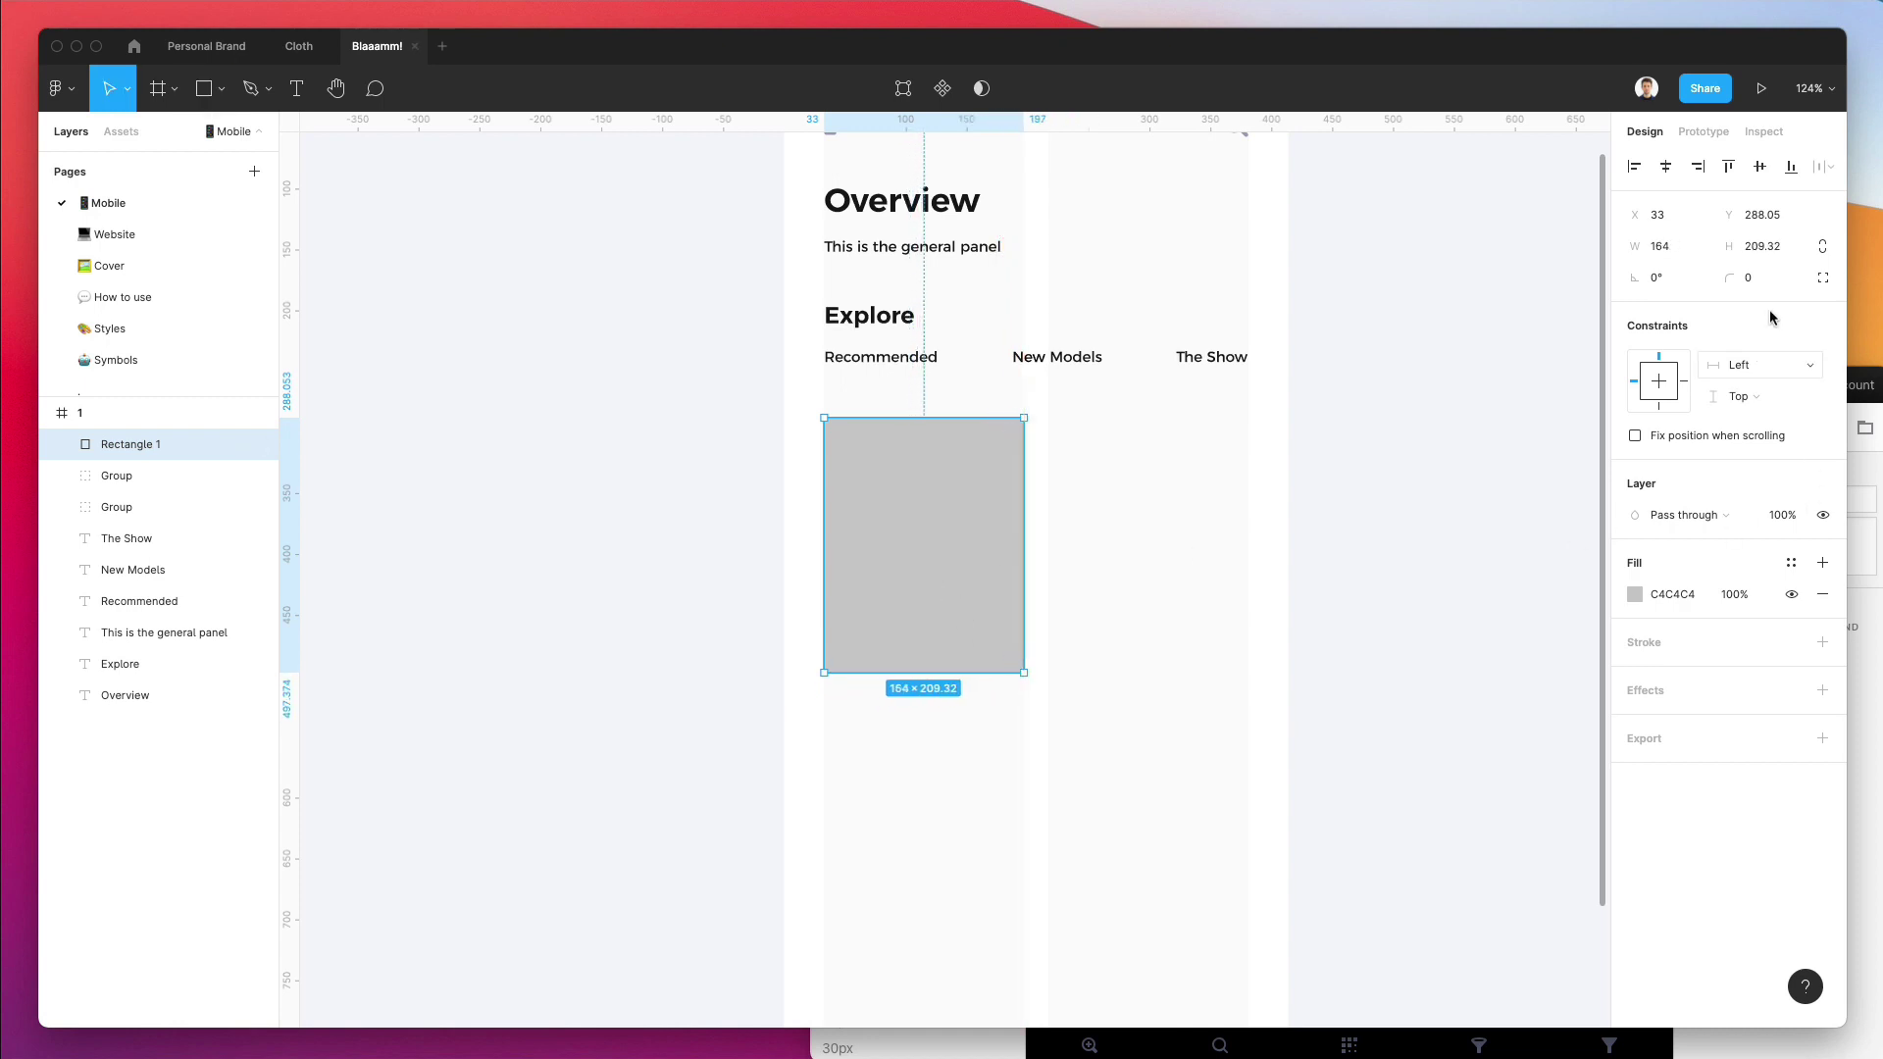
{"action": "left_click_drag", "start_coordinate": [1725, 277], "coordinate": [64, 278]}
Add a drop shadow to the rounded card with a Y offset of 14 and a blur of 31.
{"action": "left_click", "coordinate": [1664, 692]}
{"action": "left_click", "coordinate": [1636, 723]}
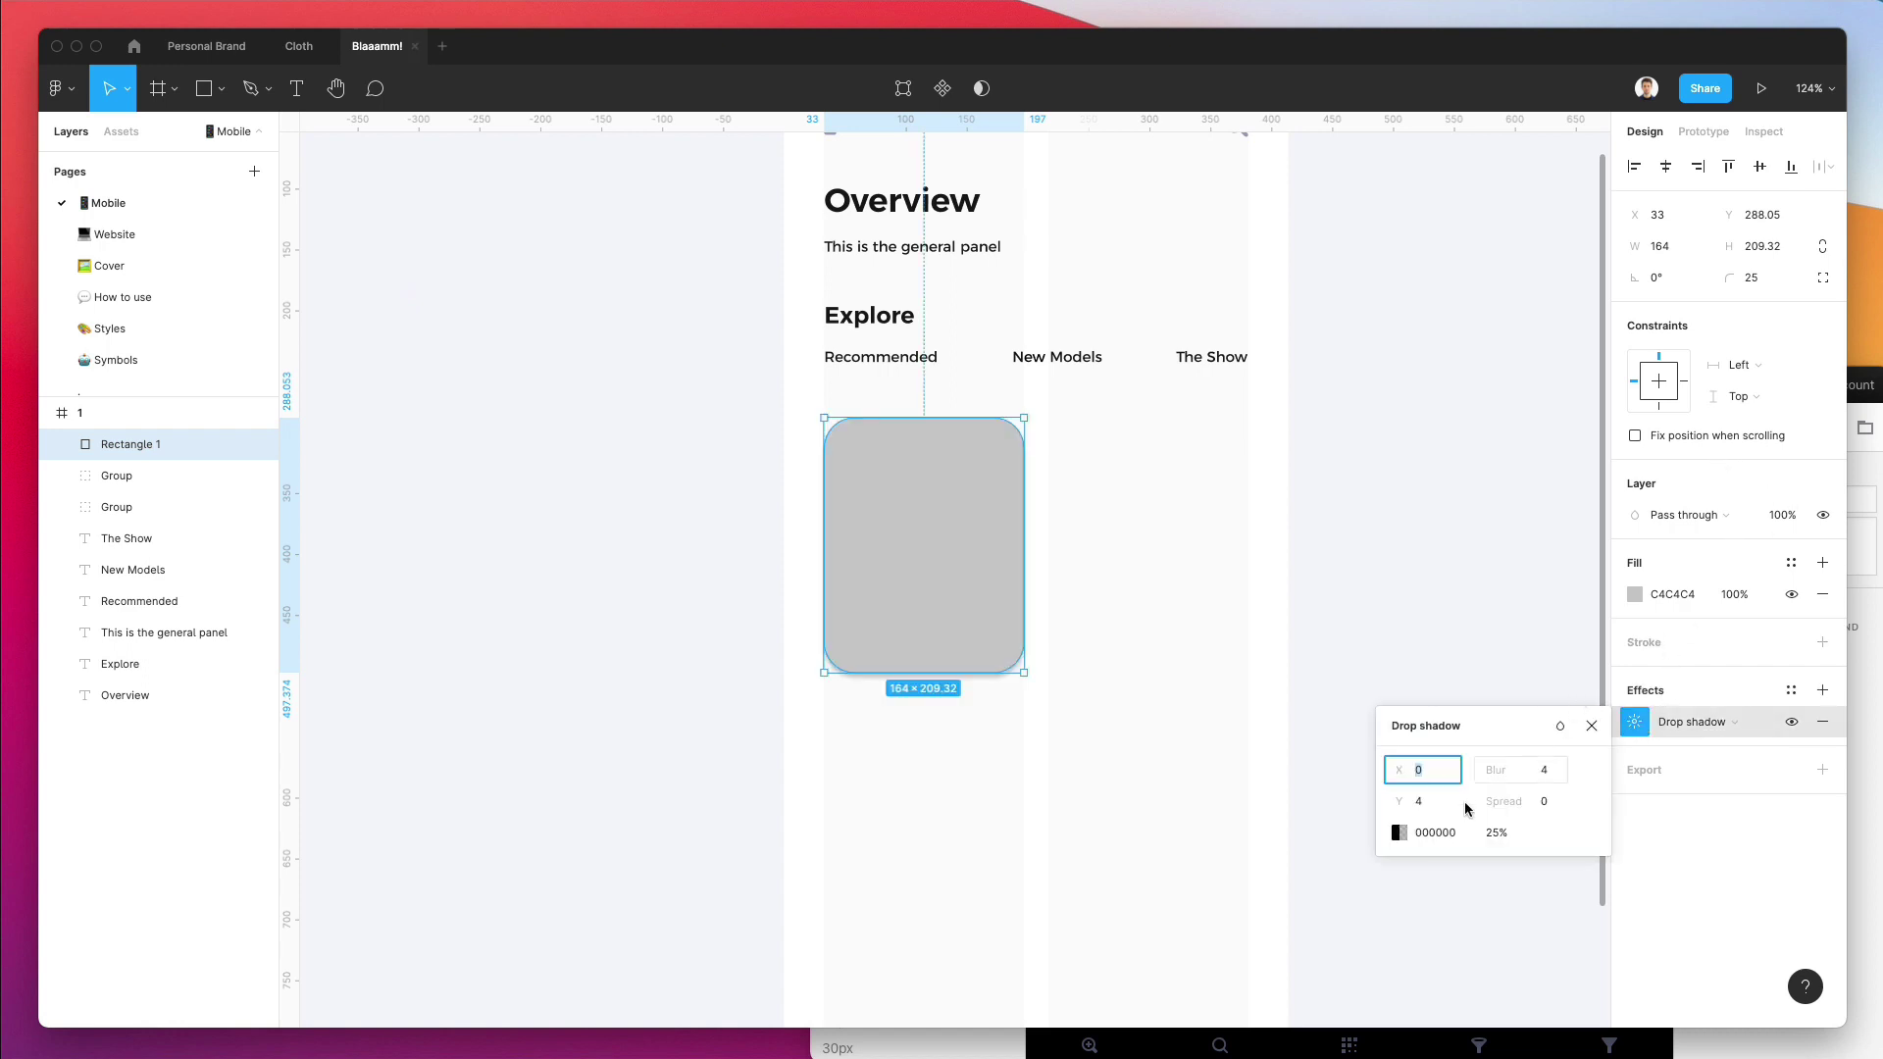
{"action": "left_click", "coordinate": [1429, 802]}
{"action": "type", "text": "14"}
{"action": "key", "text": "Return"}
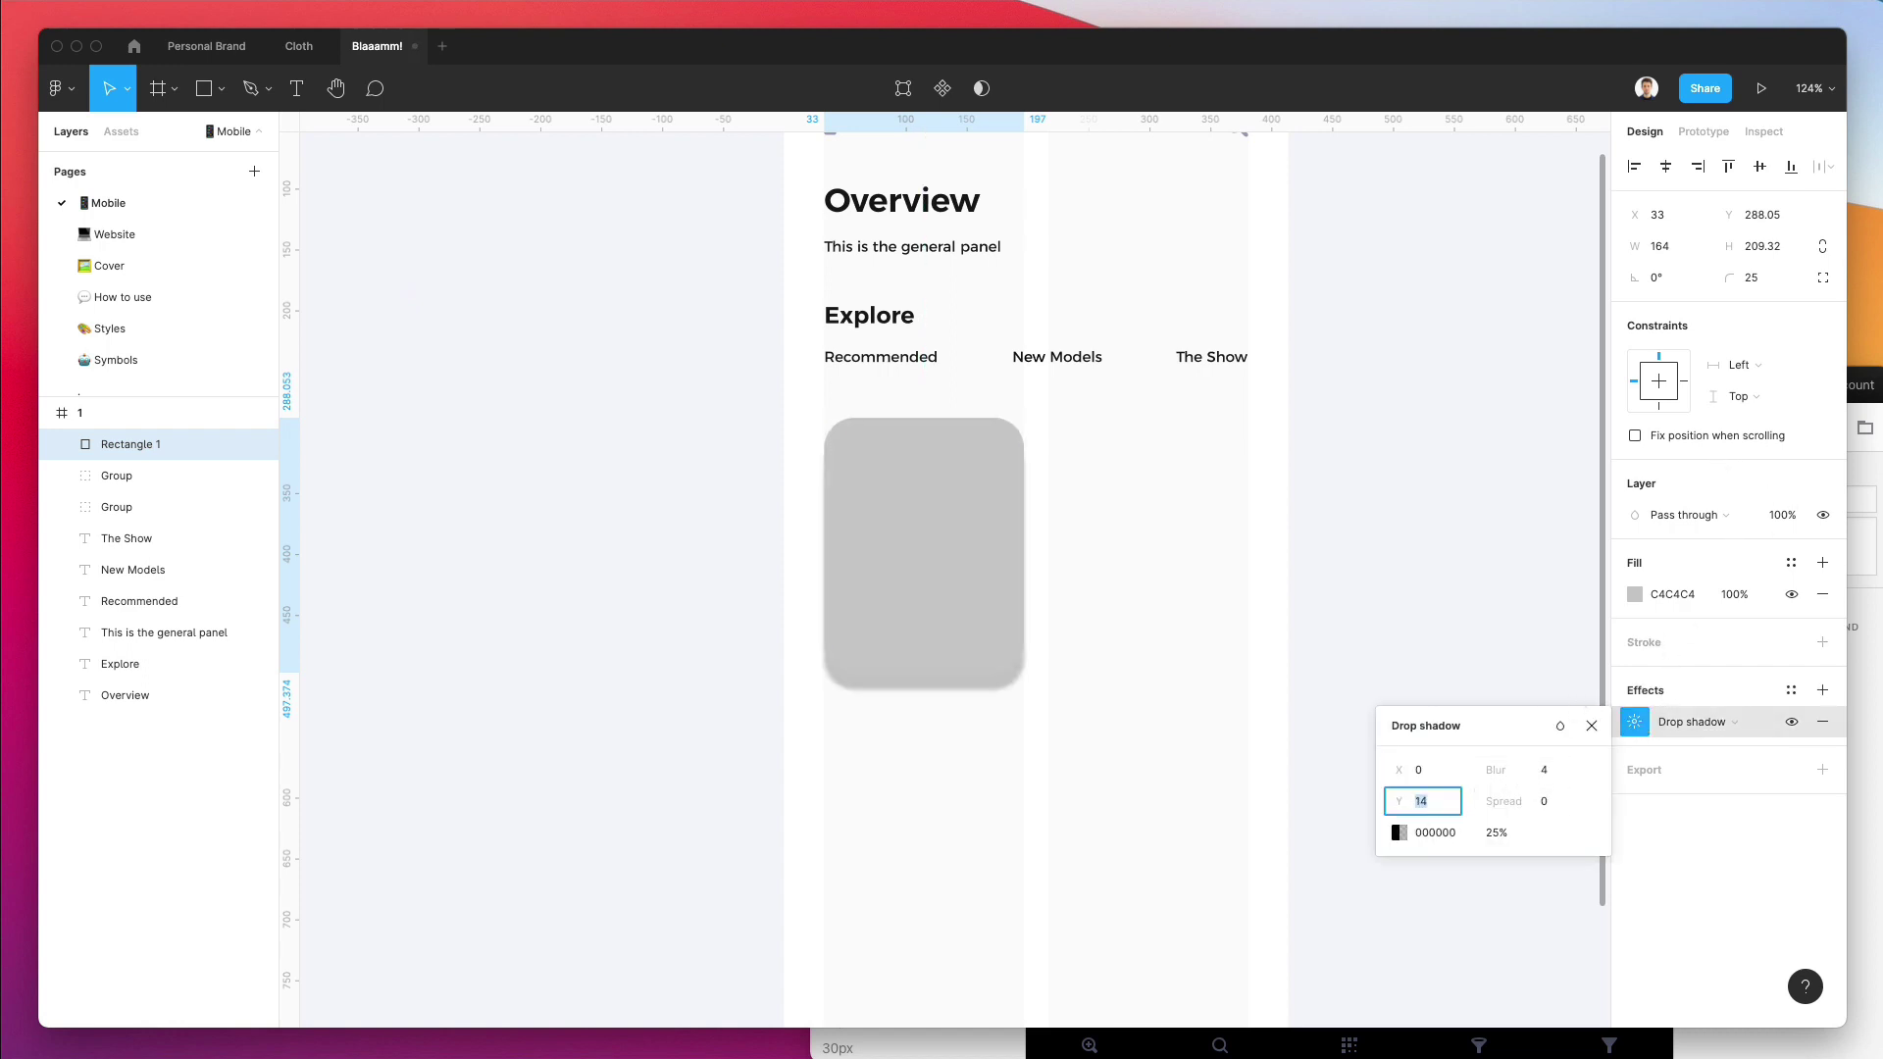
{"action": "left_click", "coordinate": [1546, 770]}
{"action": "type", "text": "14"}
{"action": "key", "text": "Return"}
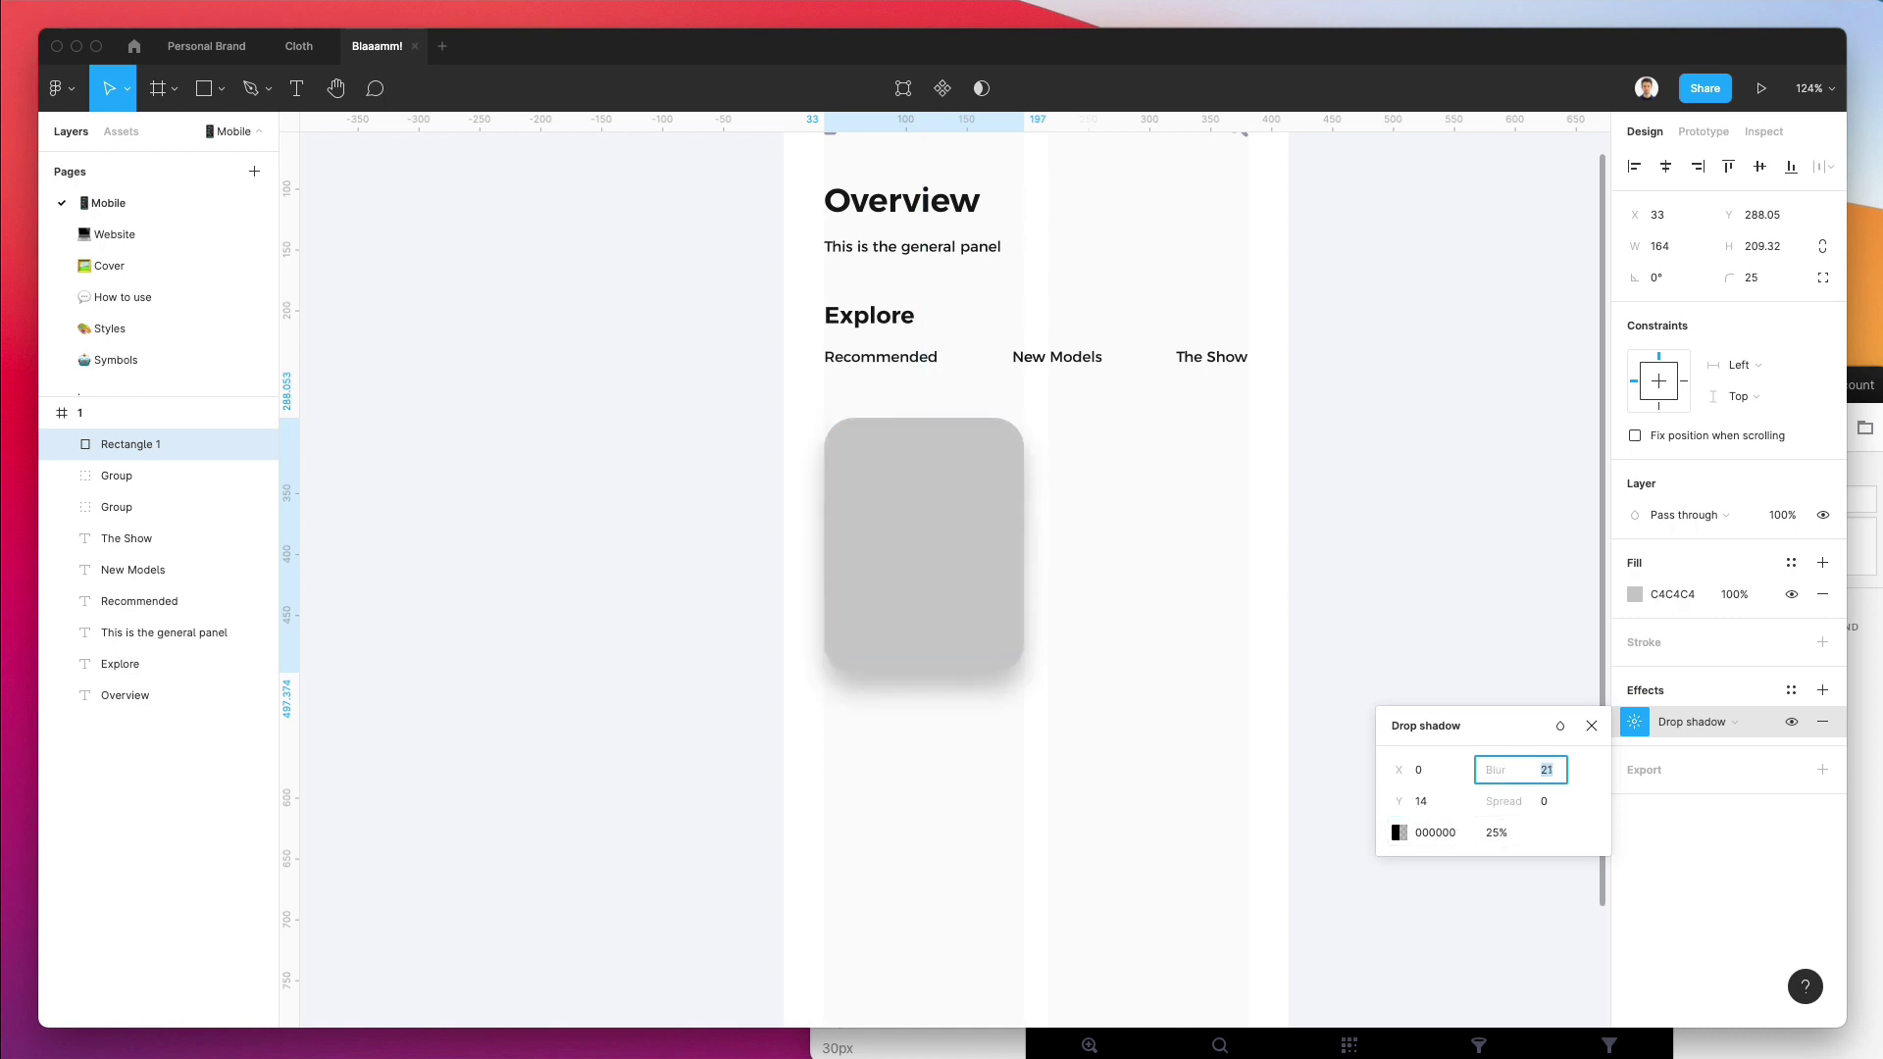
{"action": "left_click_drag", "start_coordinate": [1509, 777], "coordinate": [1519, 777]}
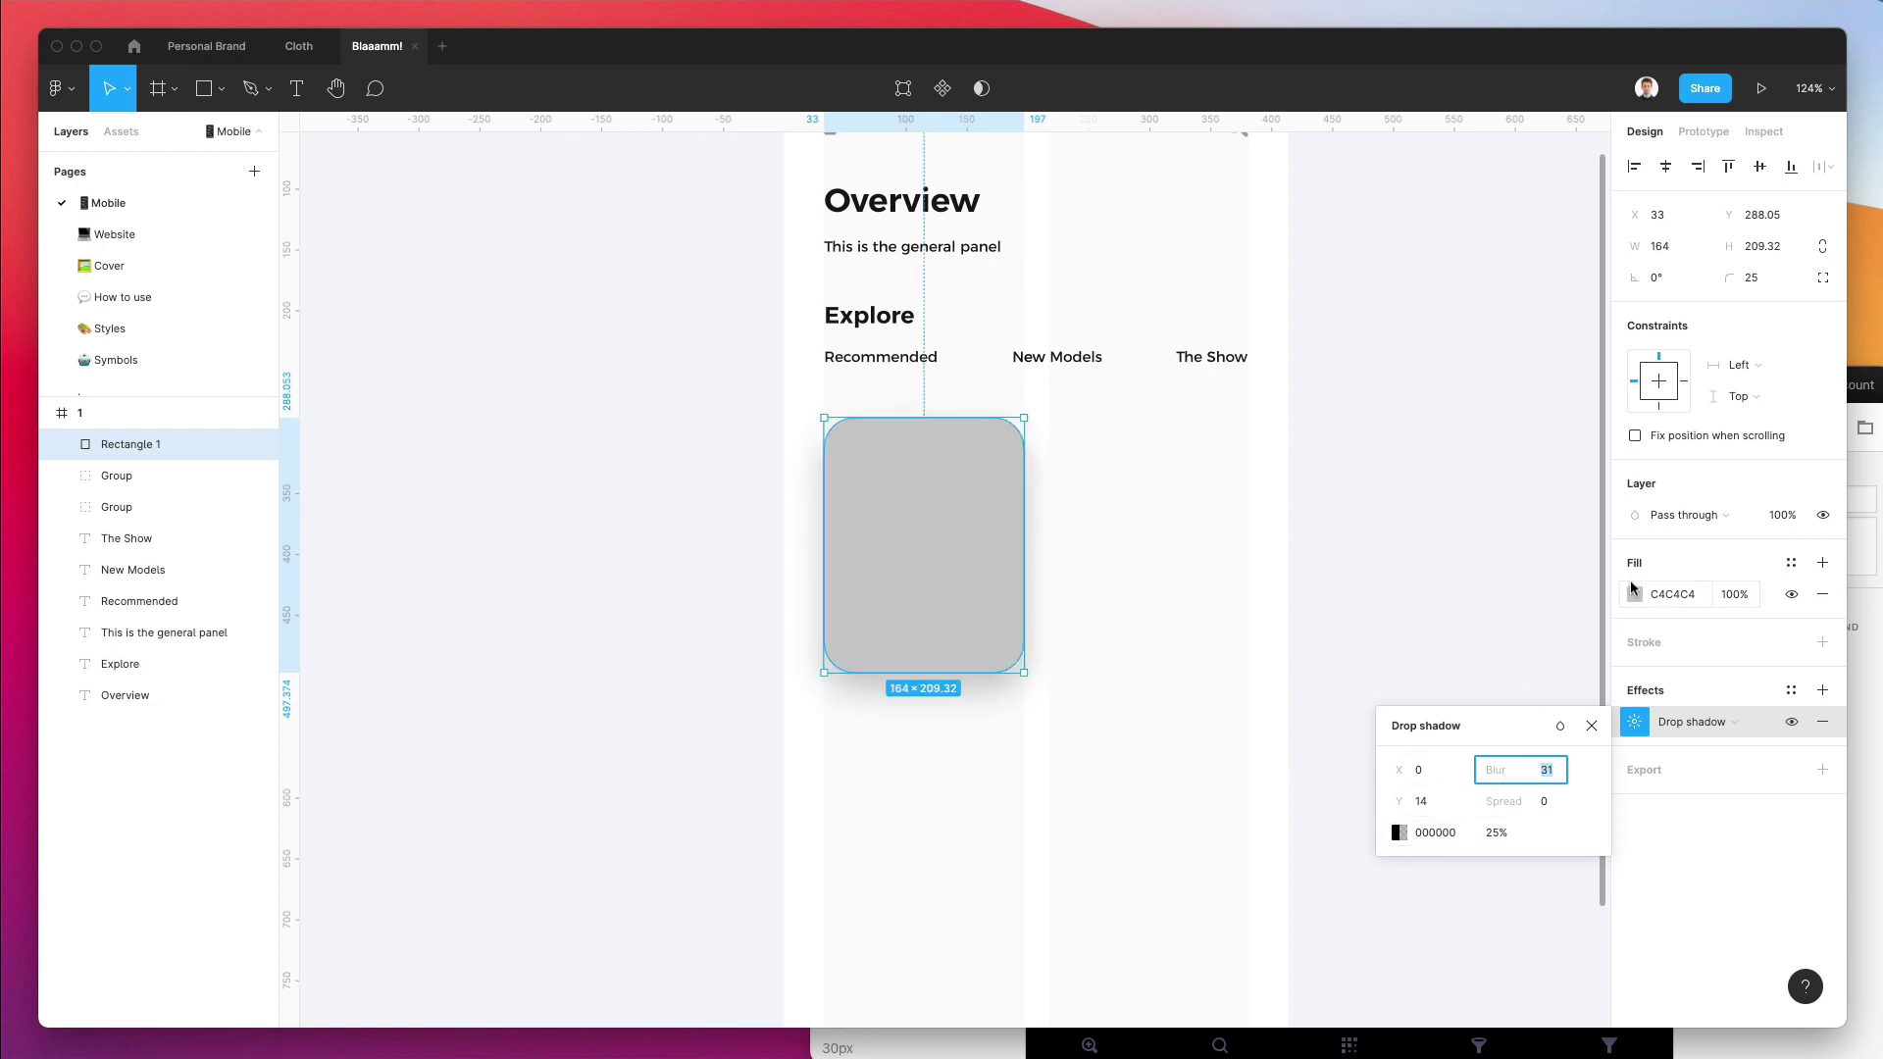
Set the card's fill colour to white, FFFFFF.
{"action": "left_click", "coordinate": [1634, 594]}
{"action": "type", "text": "FAFAFA"}
{"action": "left_click", "coordinate": [1078, 525]}
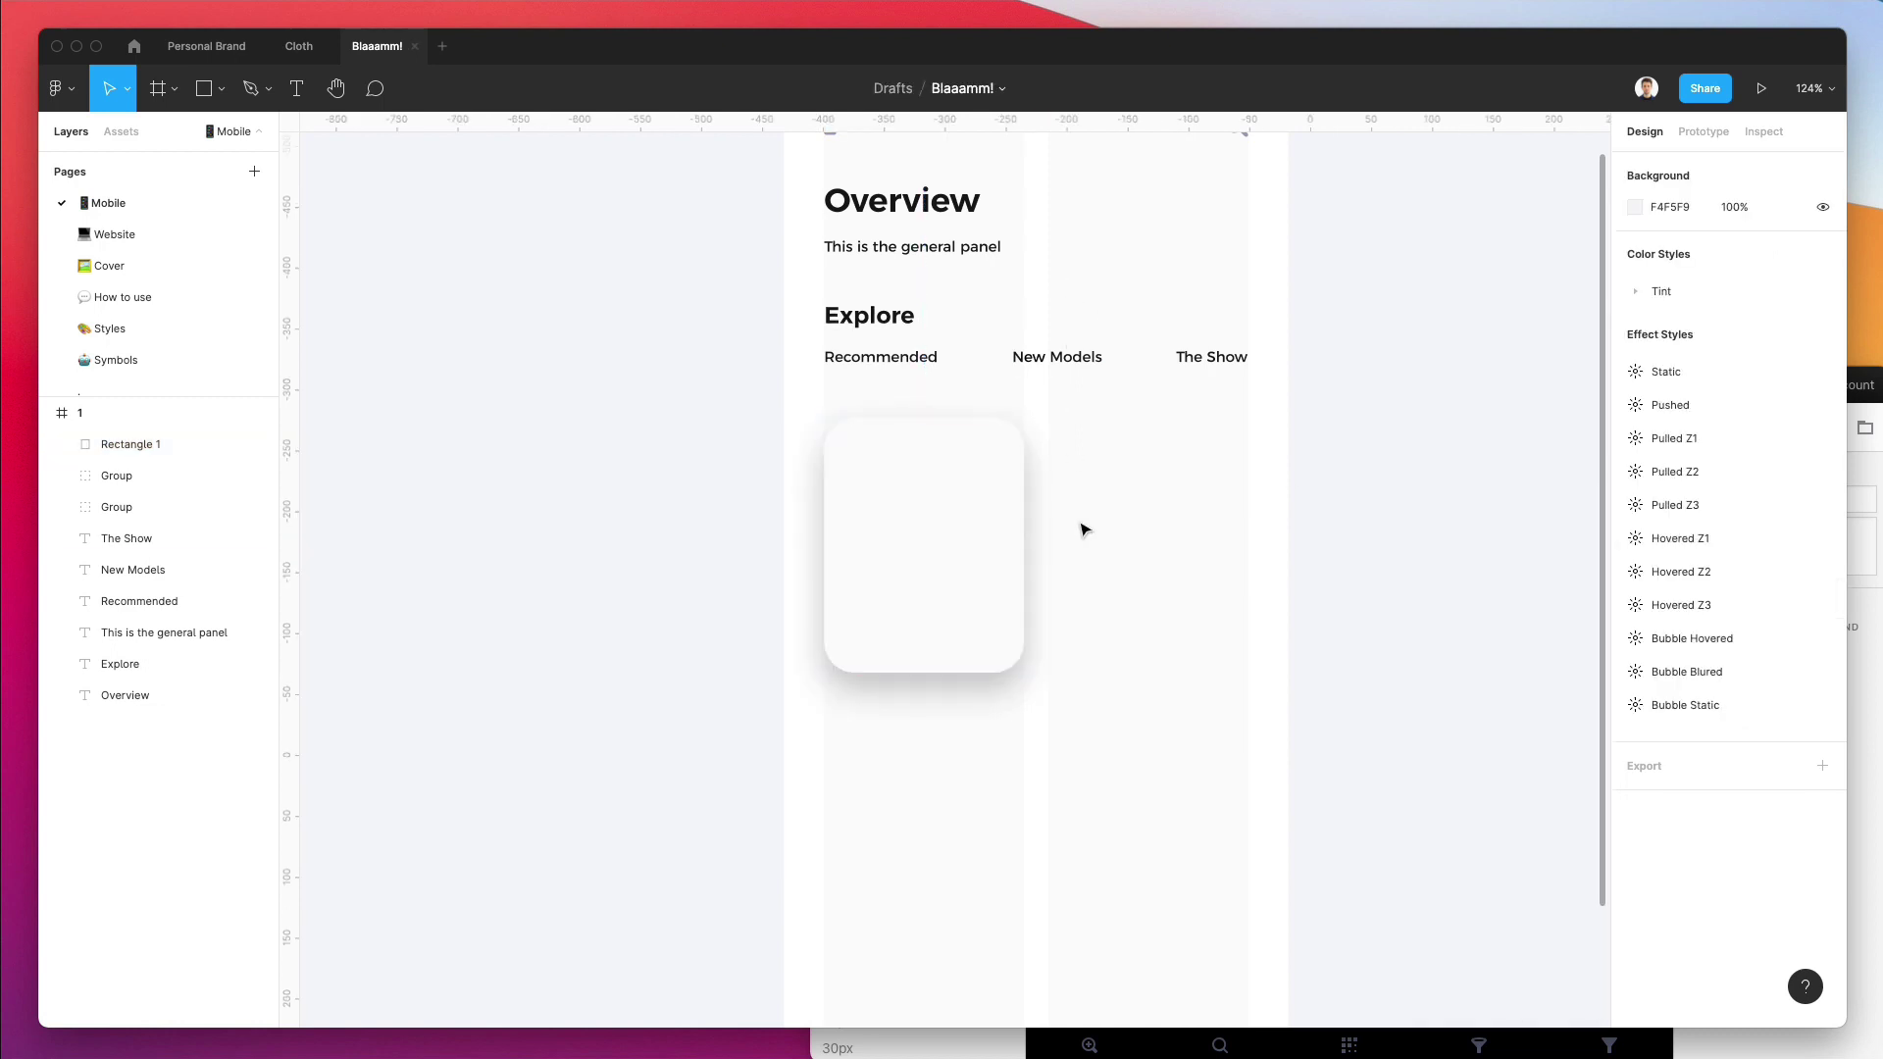
Reduce the Y offset of the card's drop shadow to 10.
{"action": "left_click", "coordinate": [1001, 502]}
{"action": "left_click", "coordinate": [1633, 722]}
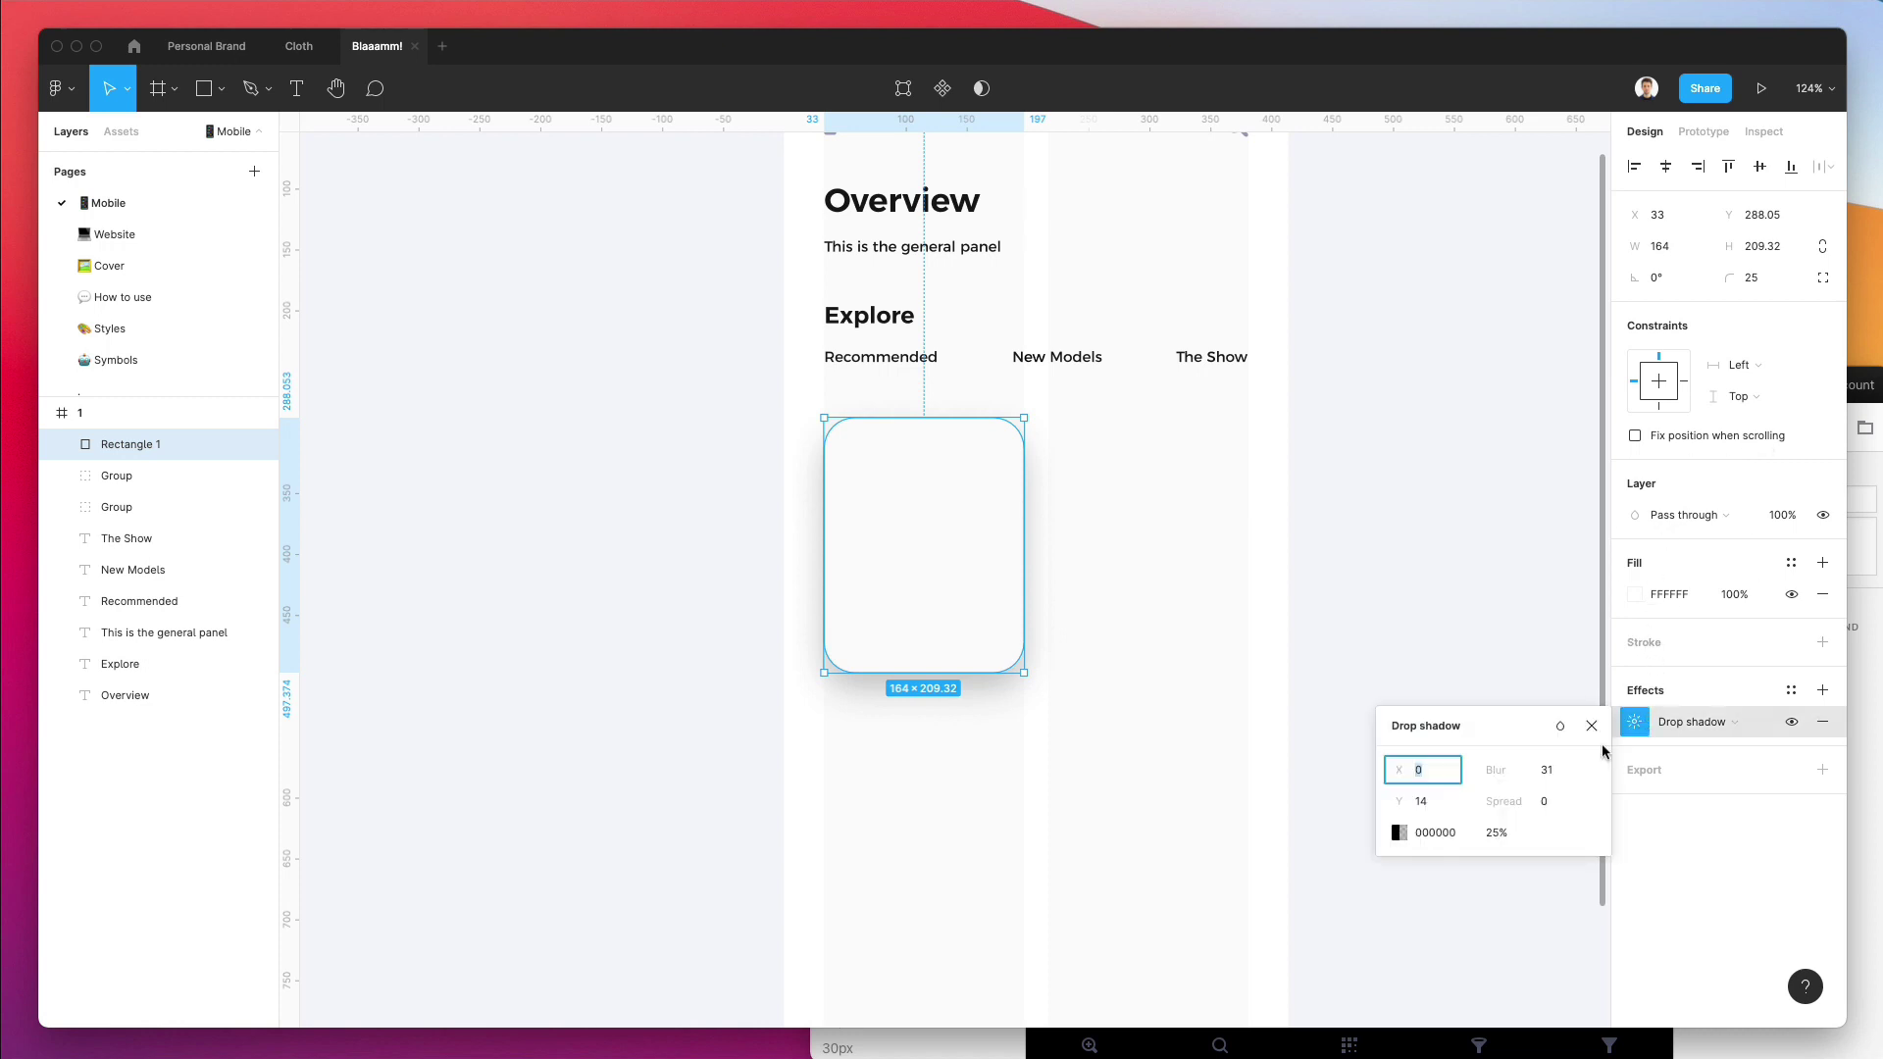
{"action": "left_click", "coordinate": [1546, 779]}
{"action": "left_click", "coordinate": [1426, 805]}
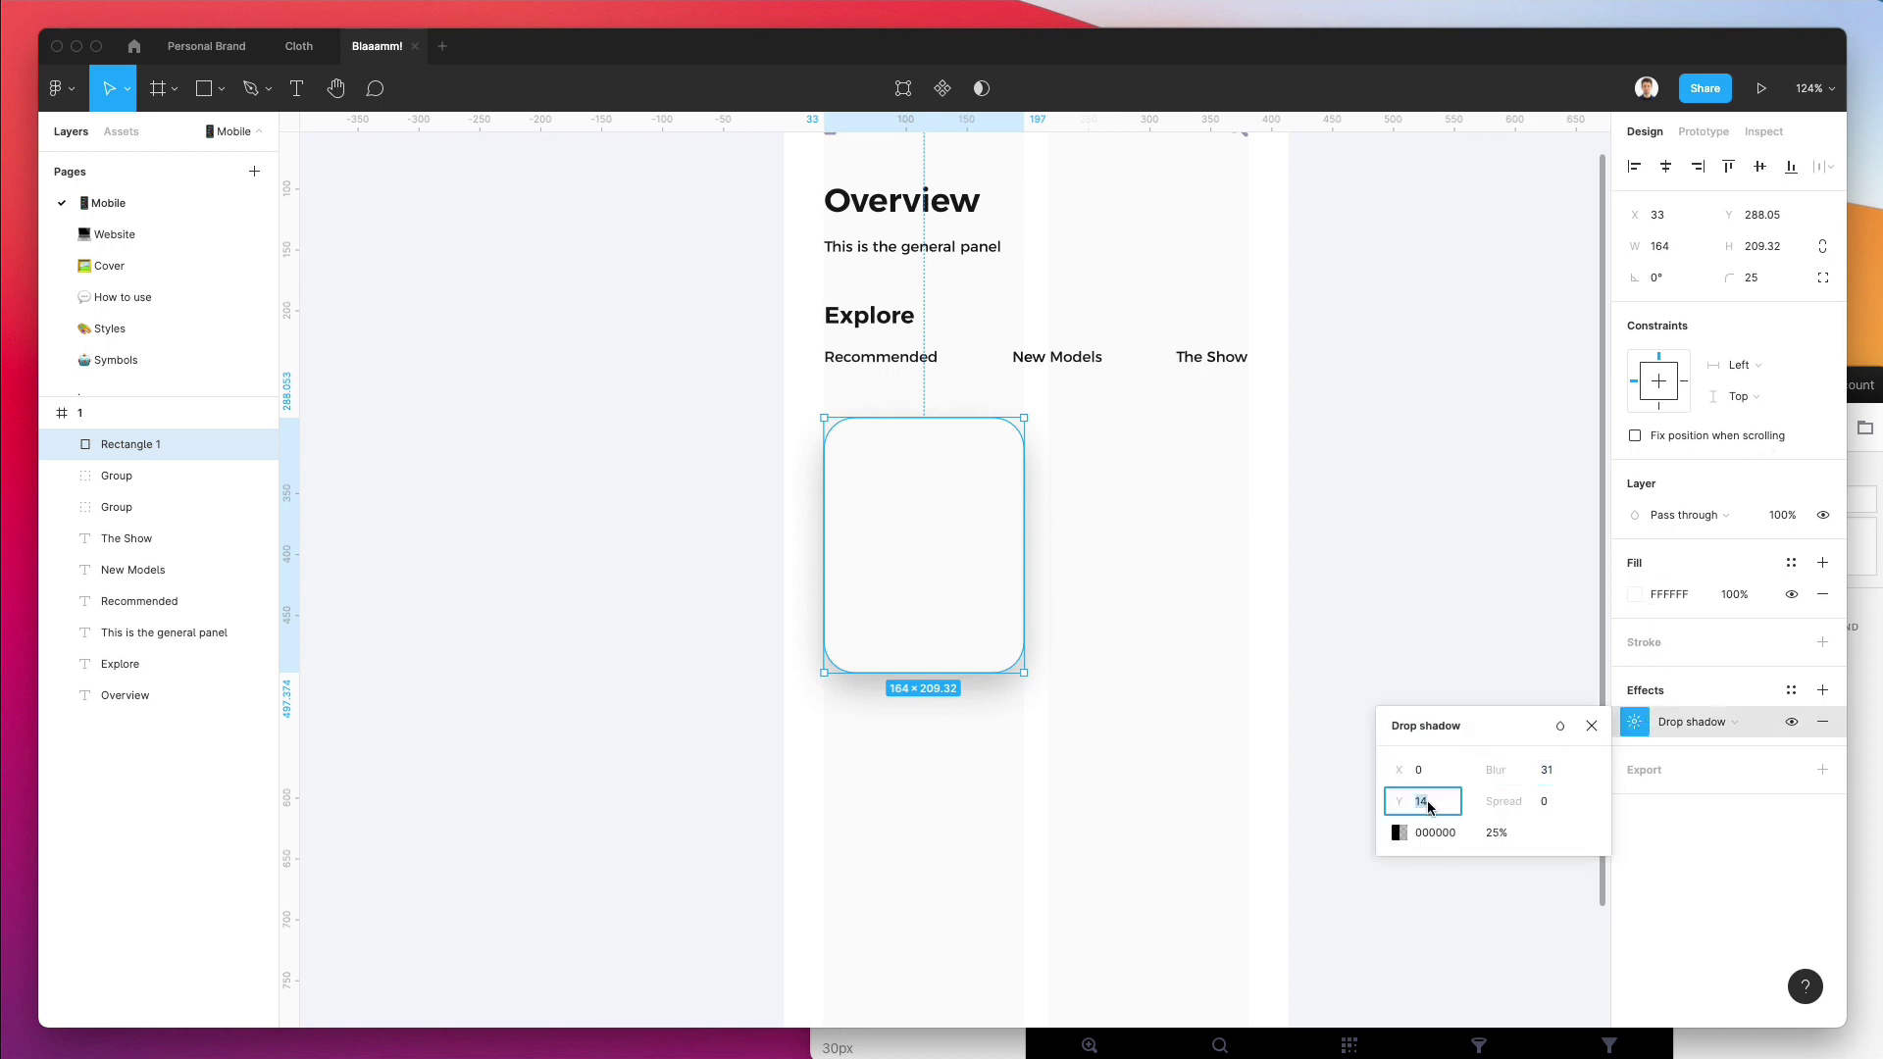
{"action": "key", "text": "Down"}
{"action": "key", "text": "Down"}
{"action": "key", "text": "Down"}
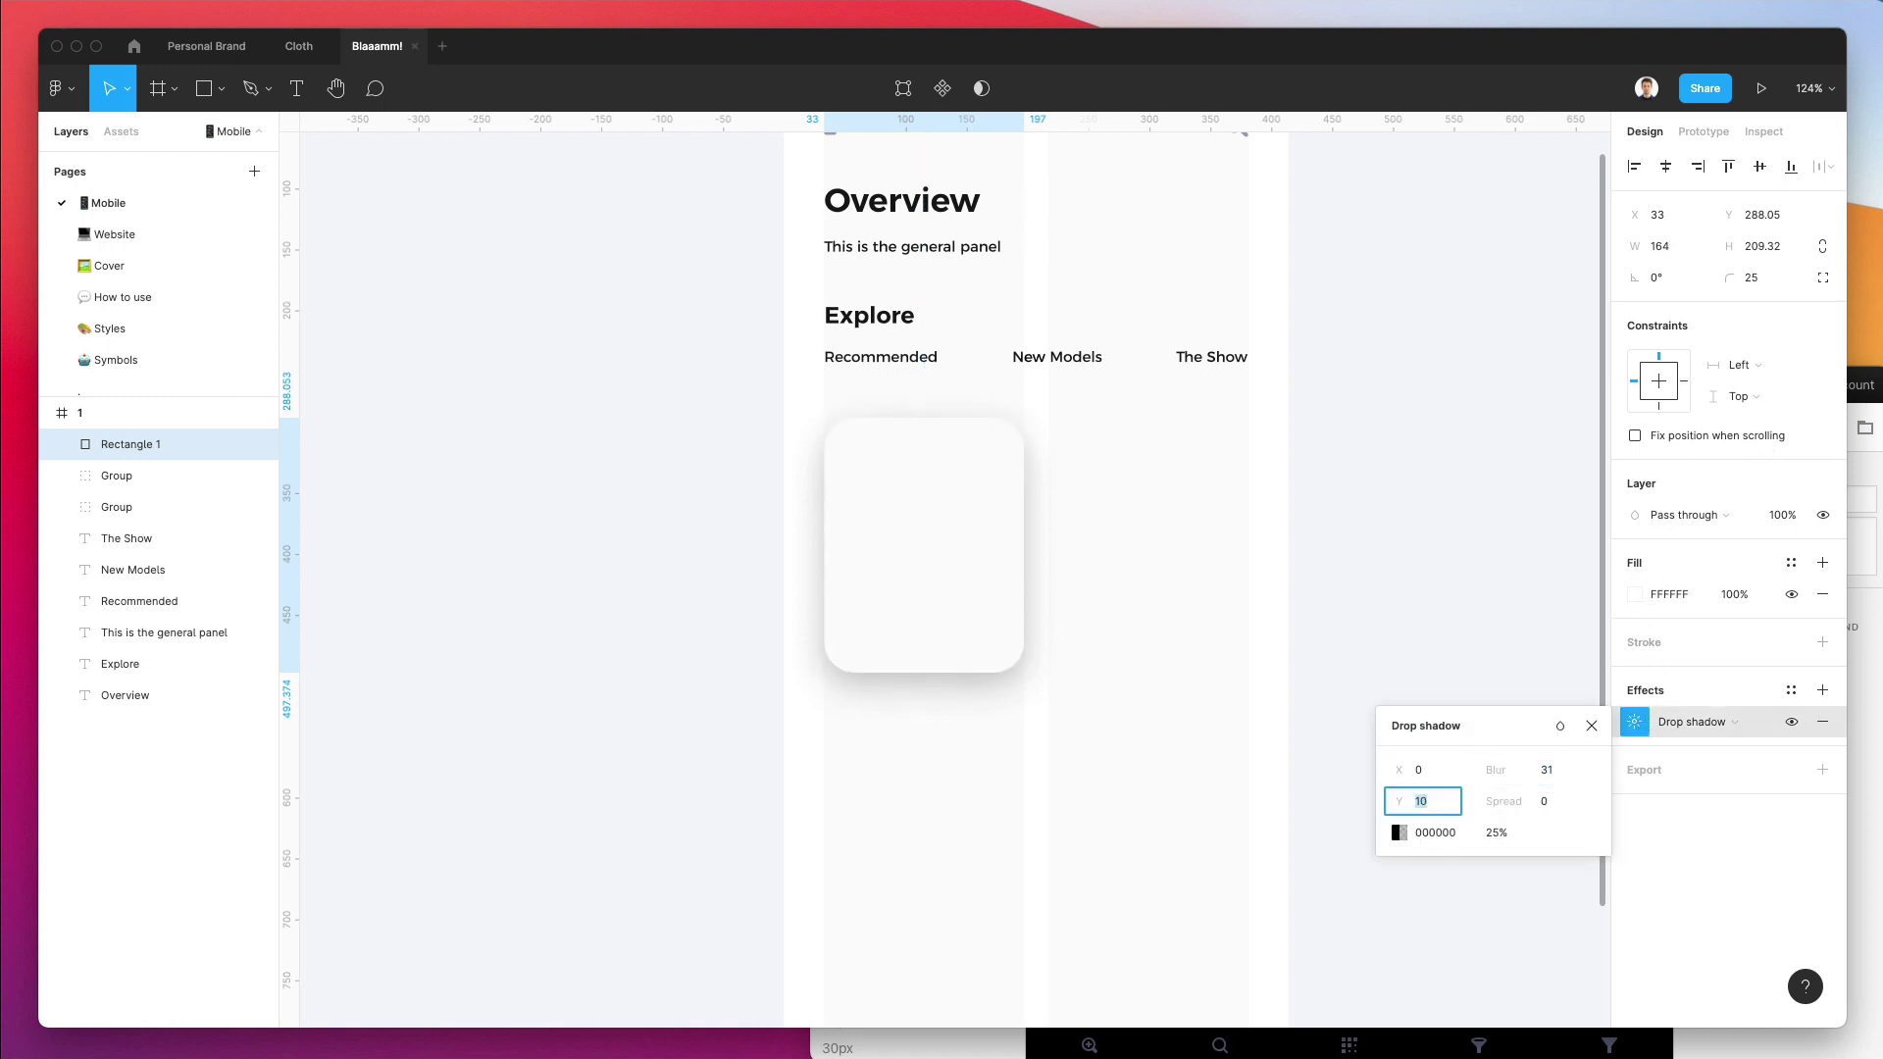
Duplicate the card into the grid's second column, level with the first card.
{"action": "left_click", "coordinate": [1291, 609]}
{"action": "left_click_drag", "start_coordinate": [954, 580], "coordinate": [1188, 584]}
{"action": "left_click", "coordinate": [1314, 490]}
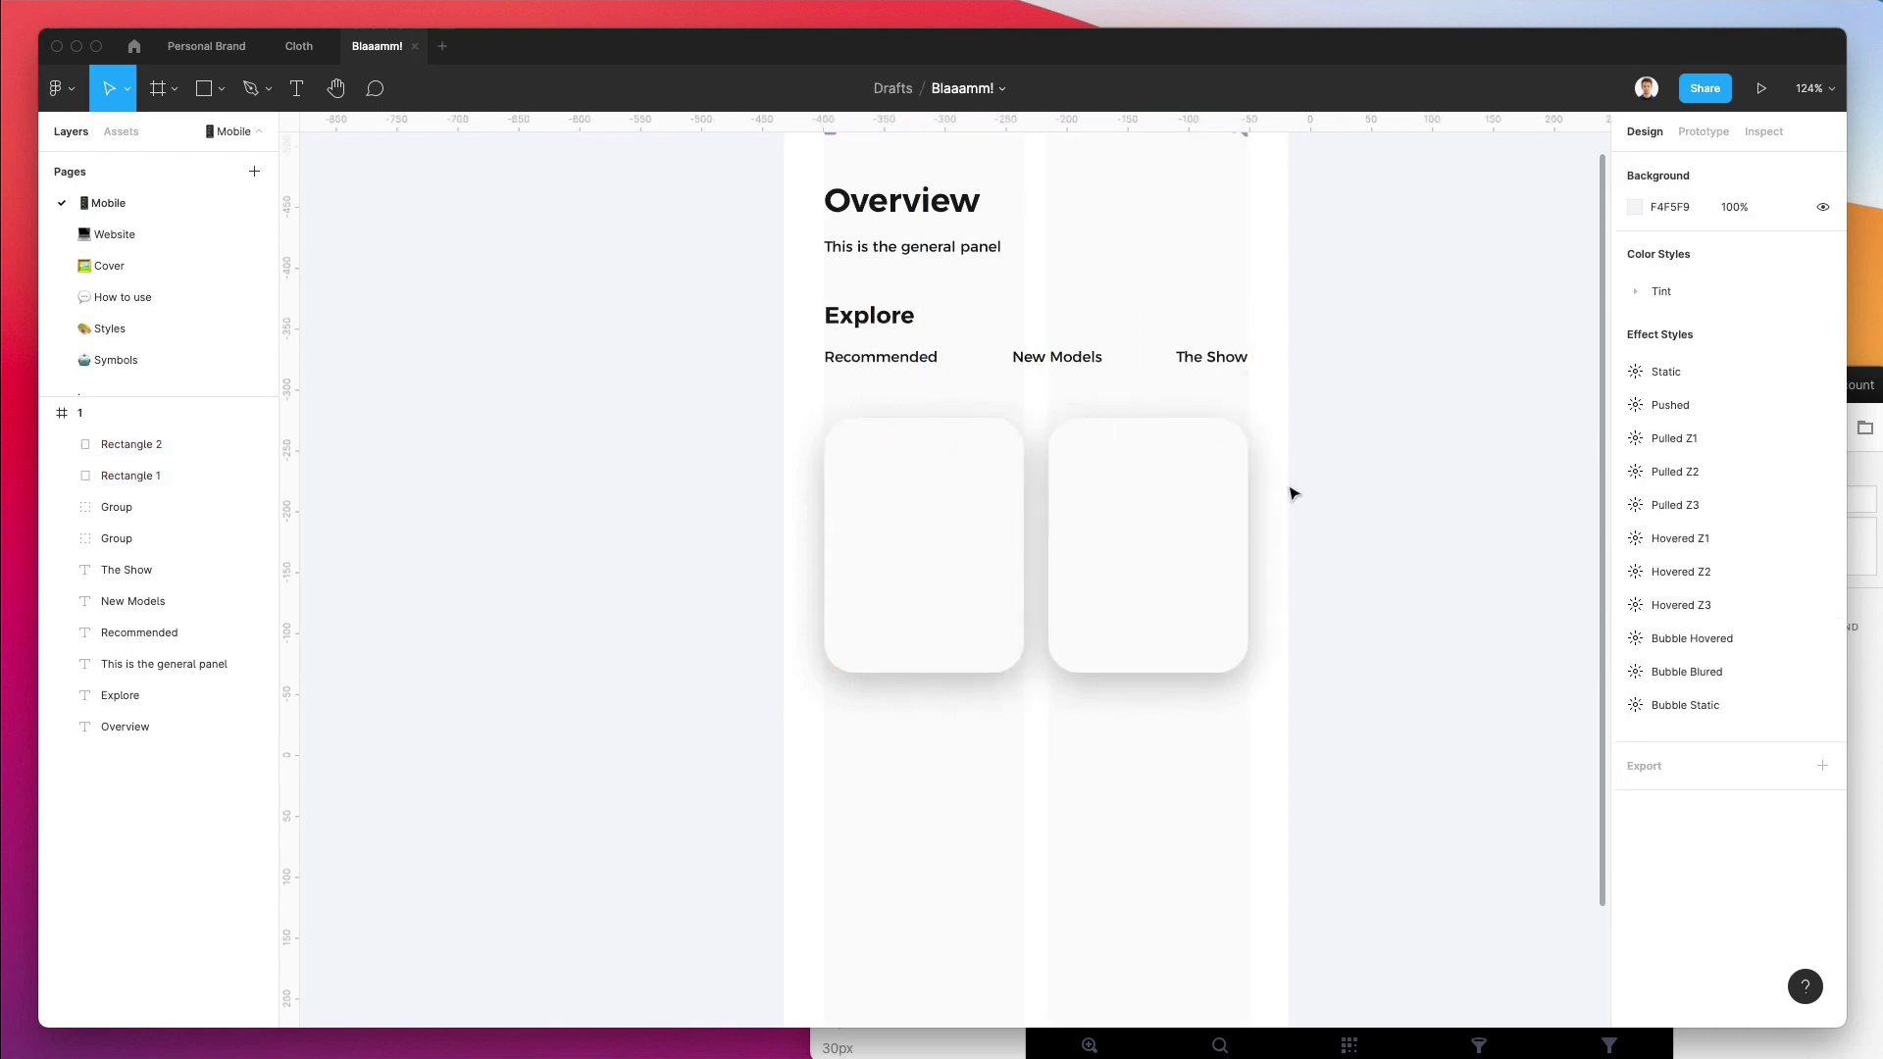
Place two stacked copies of the Recommended label below the first card and set the upper copy's weight to SemiBold.
{"action": "left_click_drag", "start_coordinate": [873, 365], "coordinate": [863, 740]}
{"action": "left_click", "coordinate": [880, 706]}
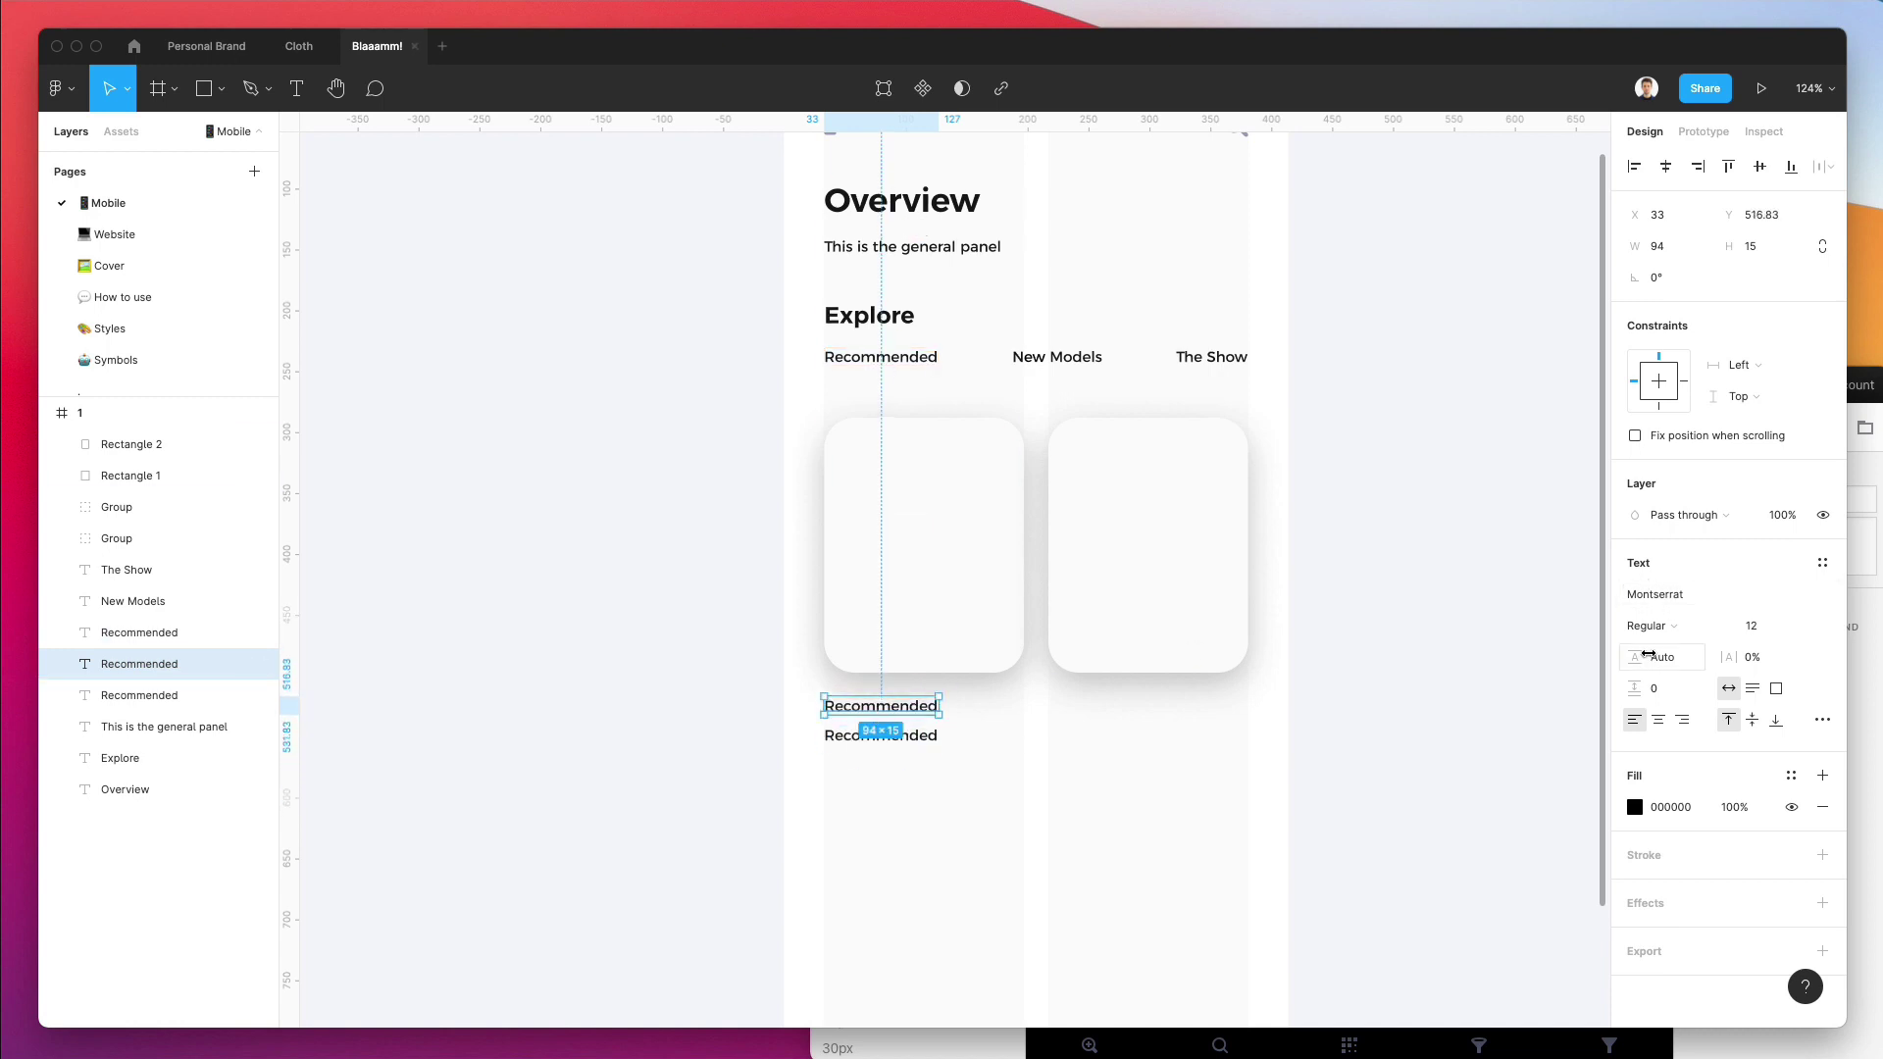
{"action": "left_click", "coordinate": [1647, 626]}
{"action": "left_click", "coordinate": [1677, 696]}
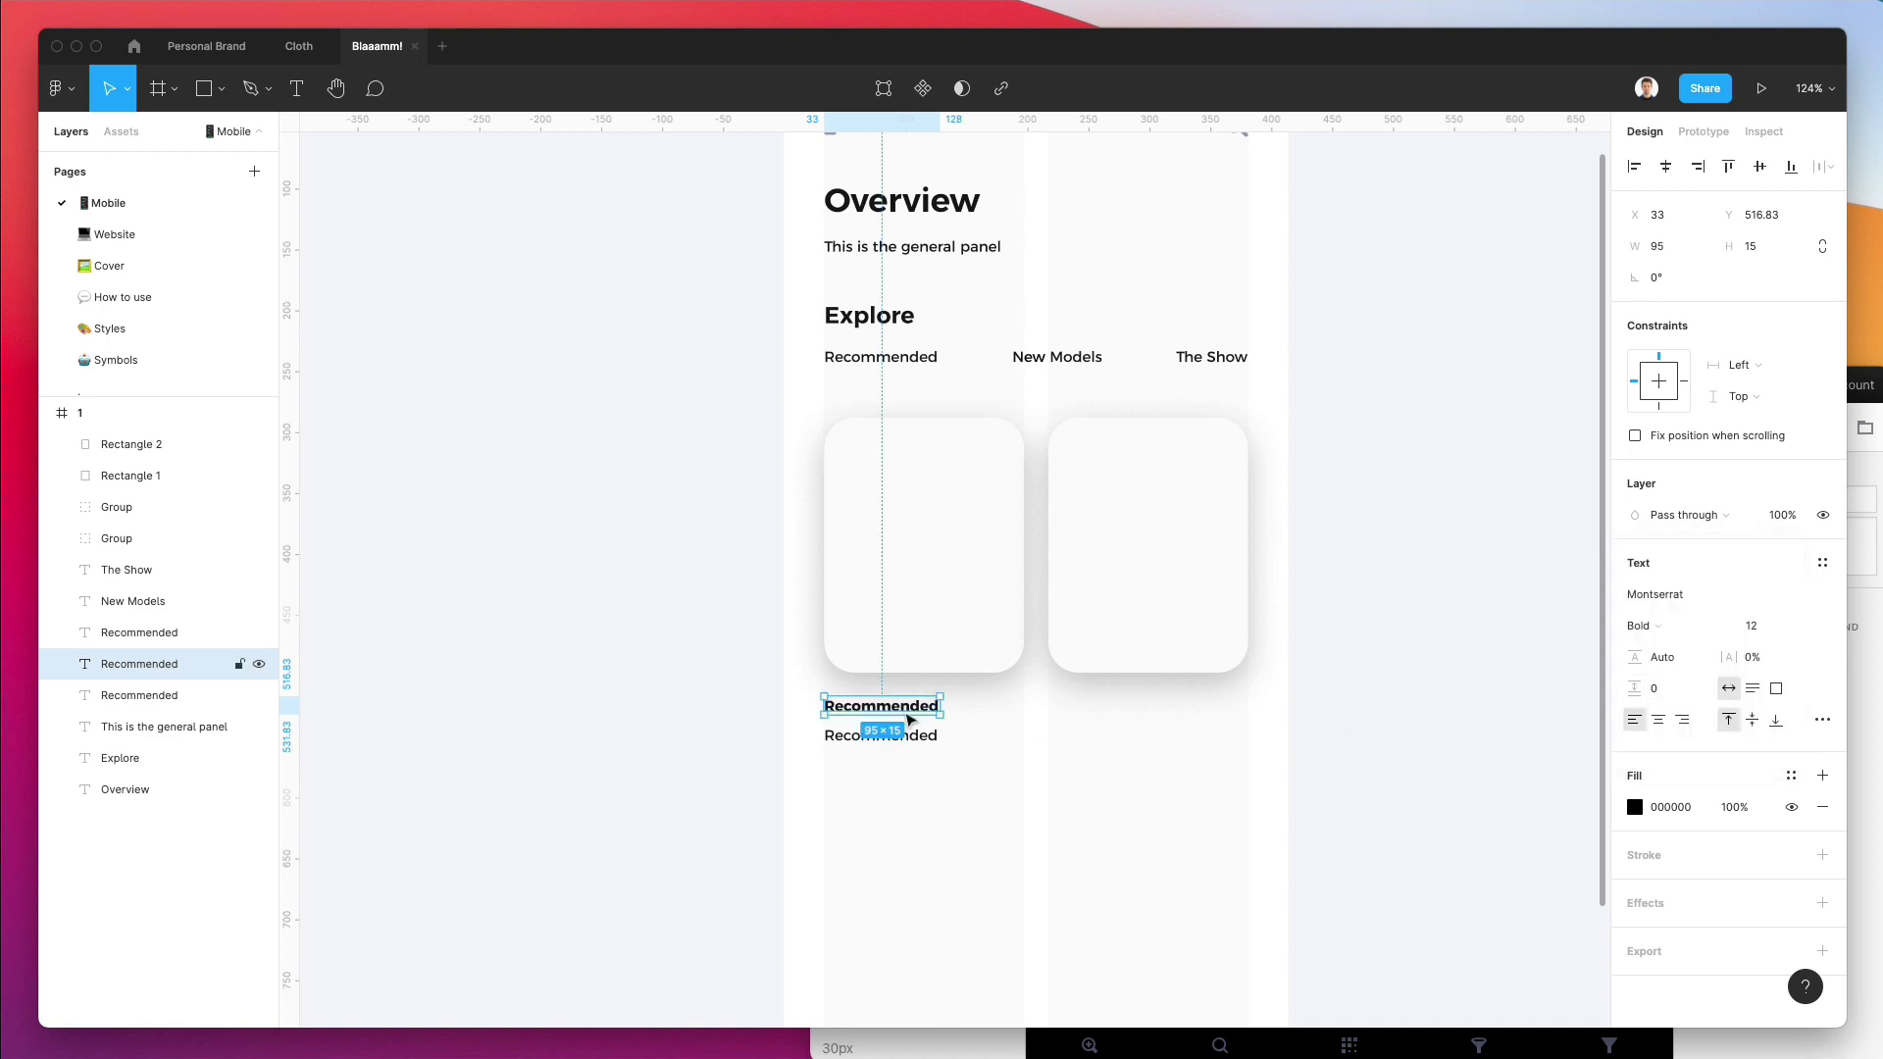
{"action": "double_click", "coordinate": [908, 707]}
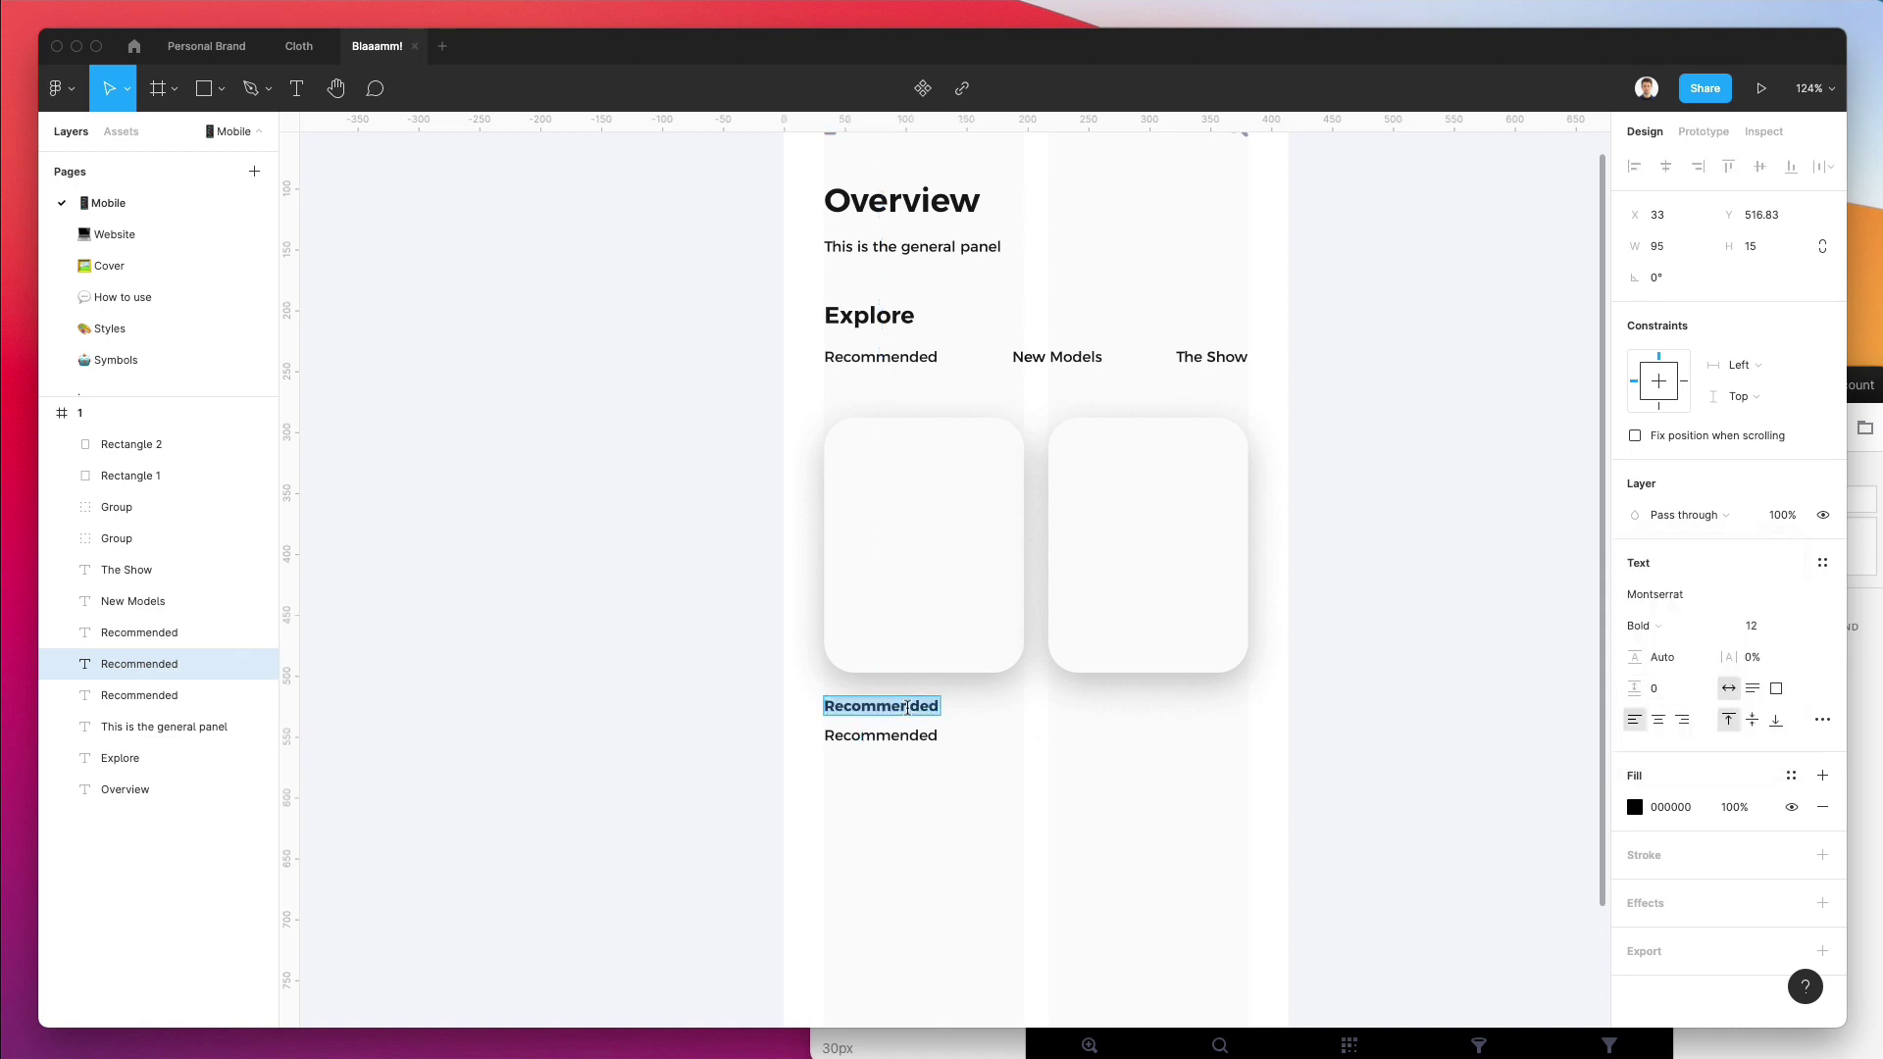
{"action": "left_click", "coordinate": [1670, 632]}
{"action": "left_click", "coordinate": [1675, 594]}
{"action": "type", "text": "M"}
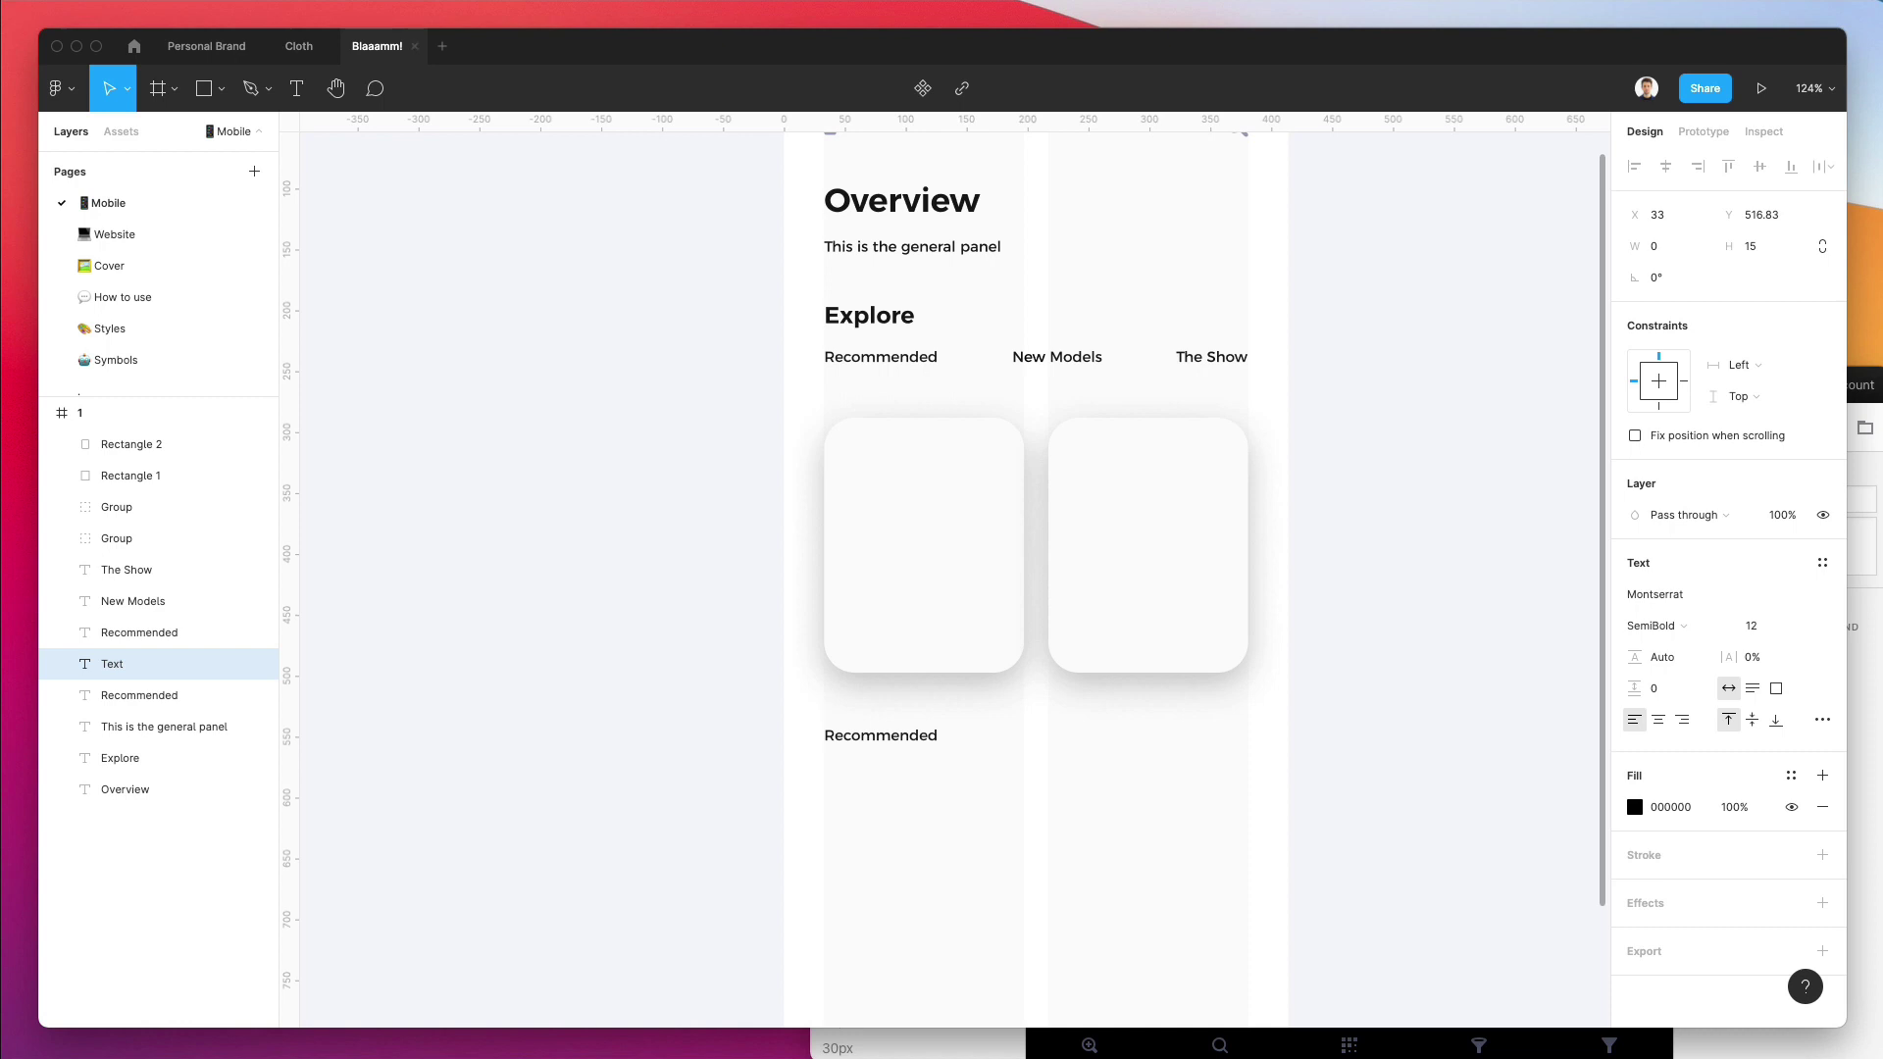
{"action": "key", "text": "ctrl+z"}
{"action": "key", "text": "Escape"}
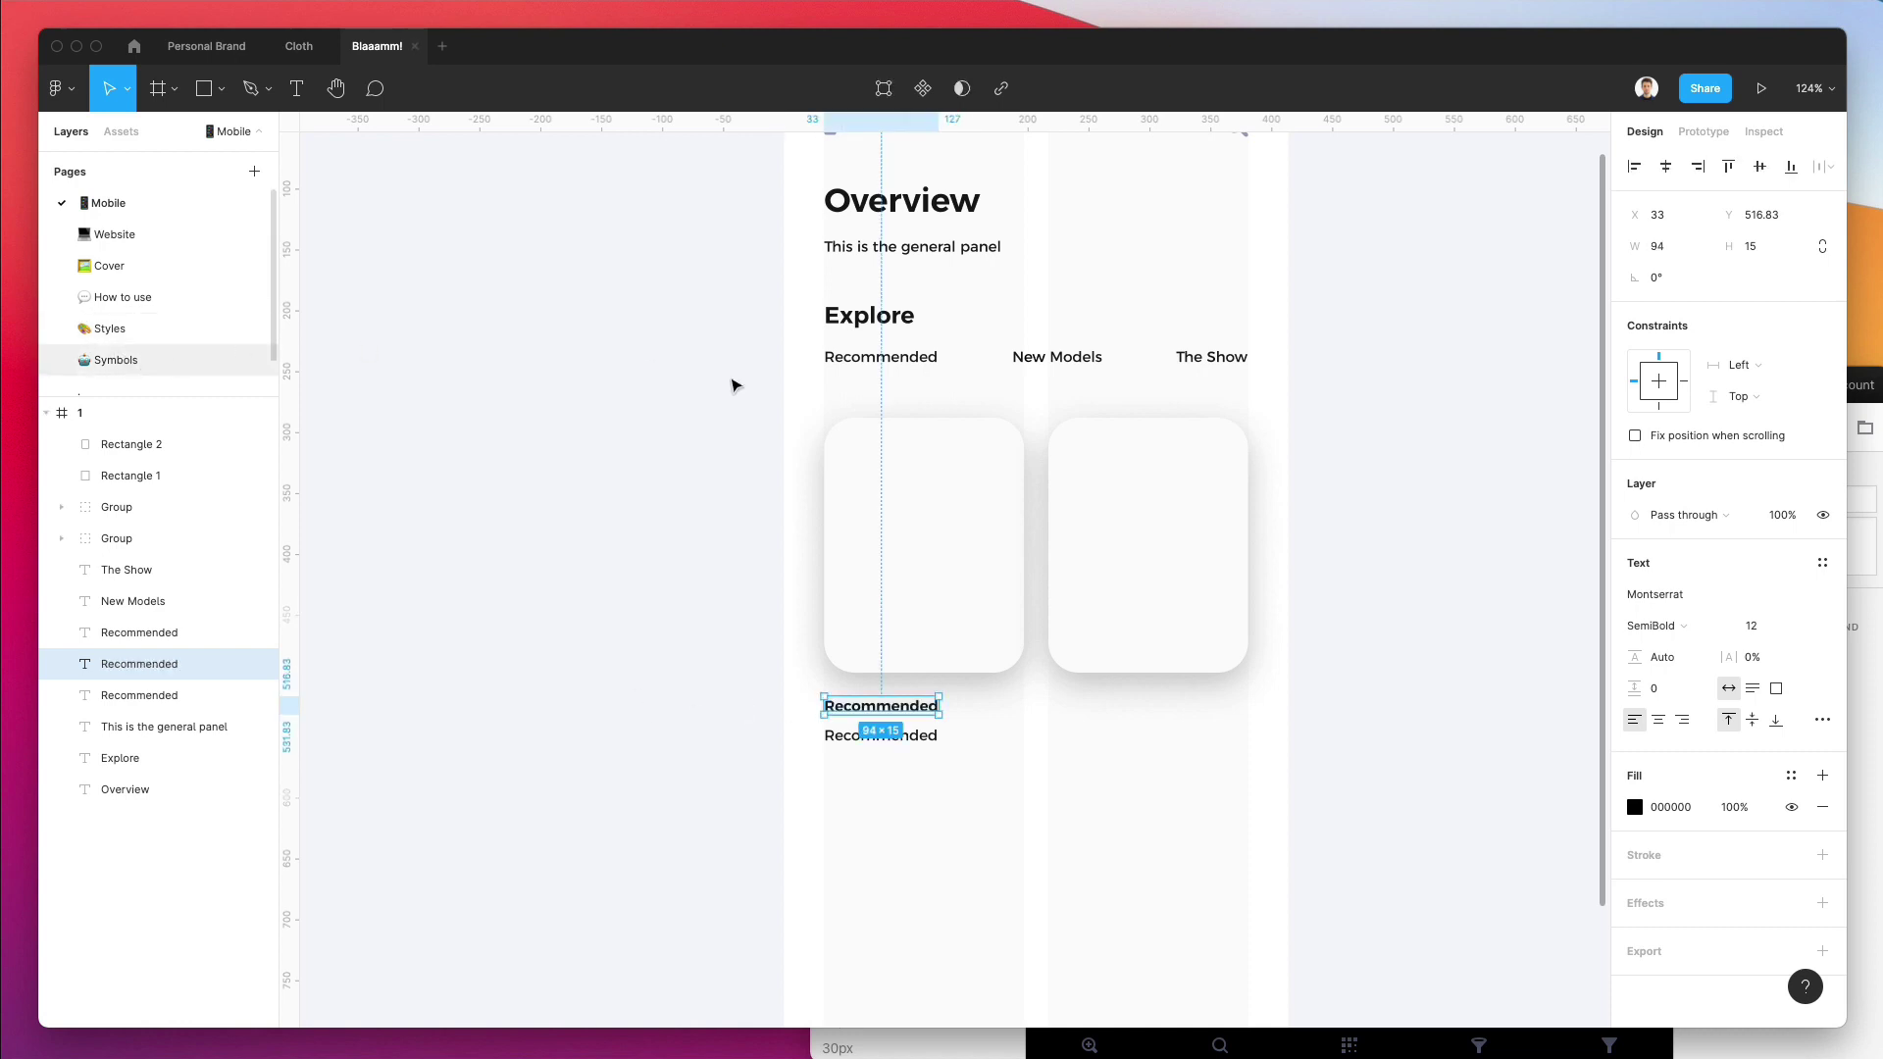
Examine the 3D illustrations on the Symbols page, from characters, hands and devices to tools and objects.
{"action": "left_click", "coordinate": [107, 360]}
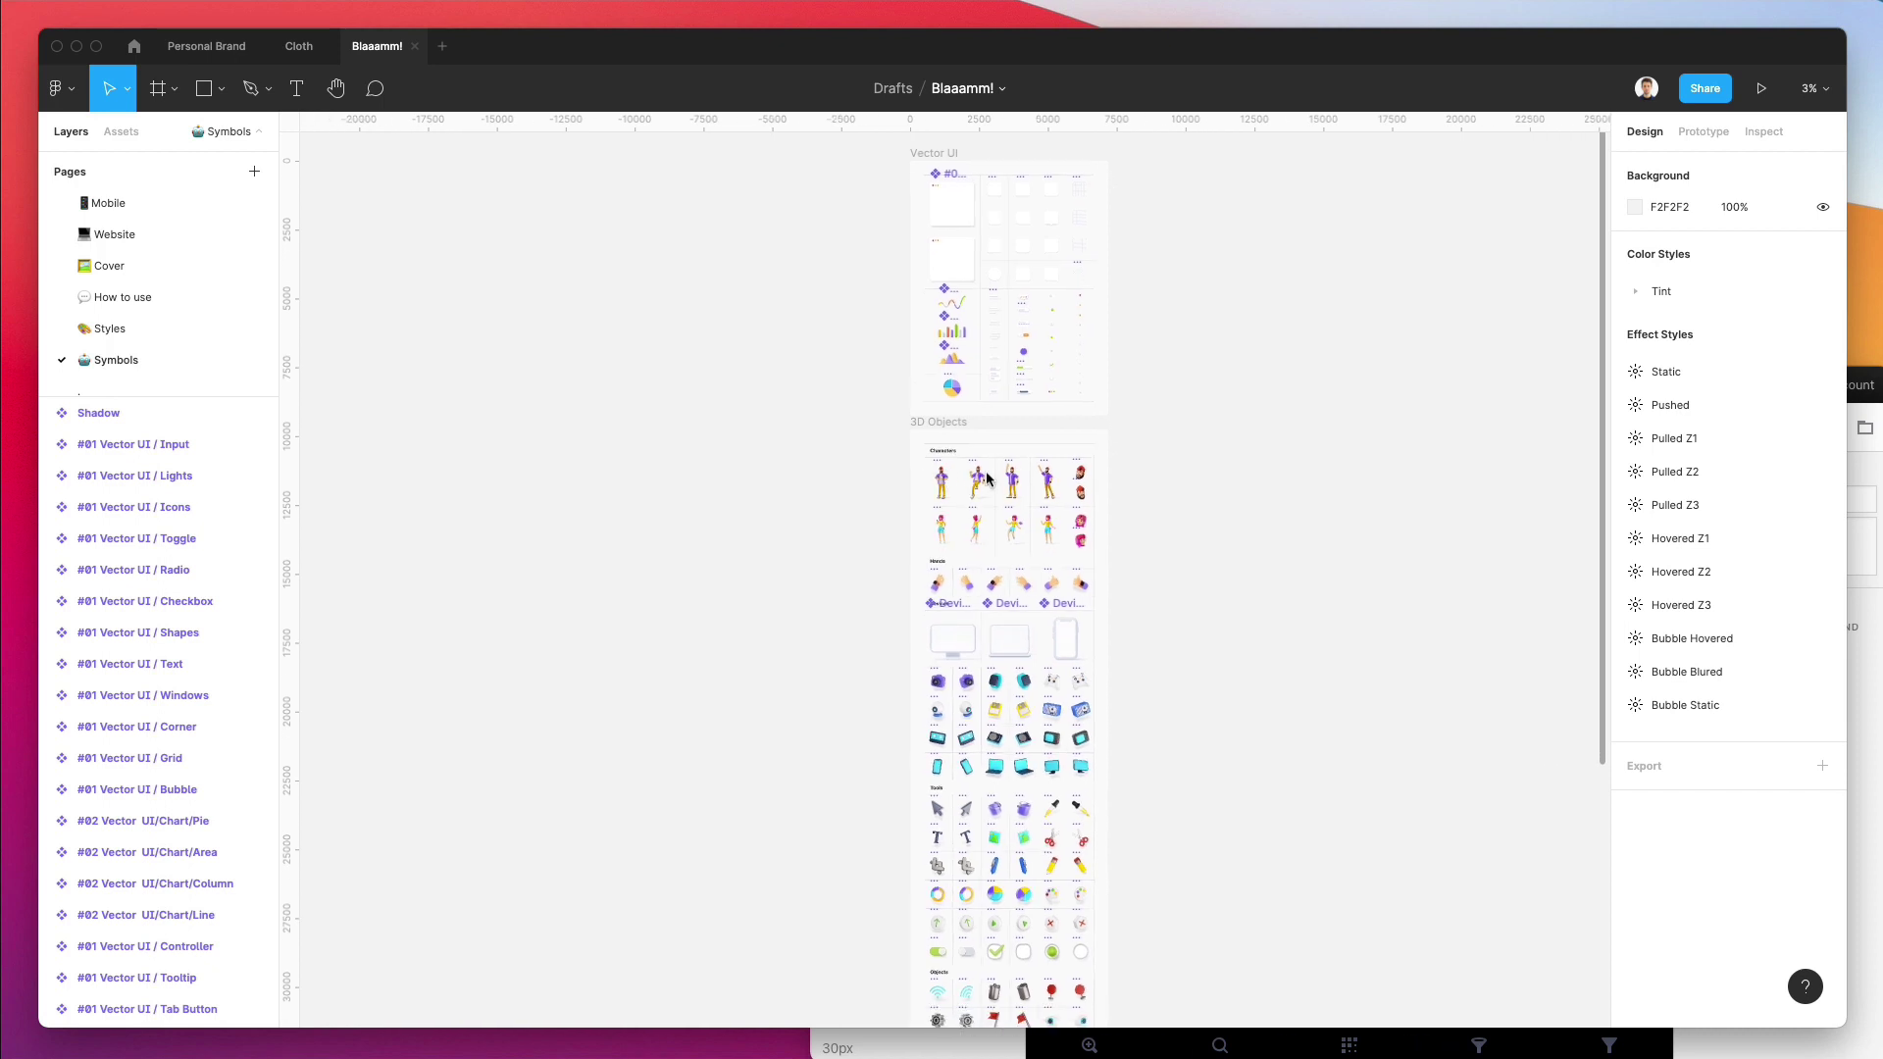
{"action": "scroll", "coordinate": [985, 478], "scroll_direction": "up", "scroll_amount": 5}
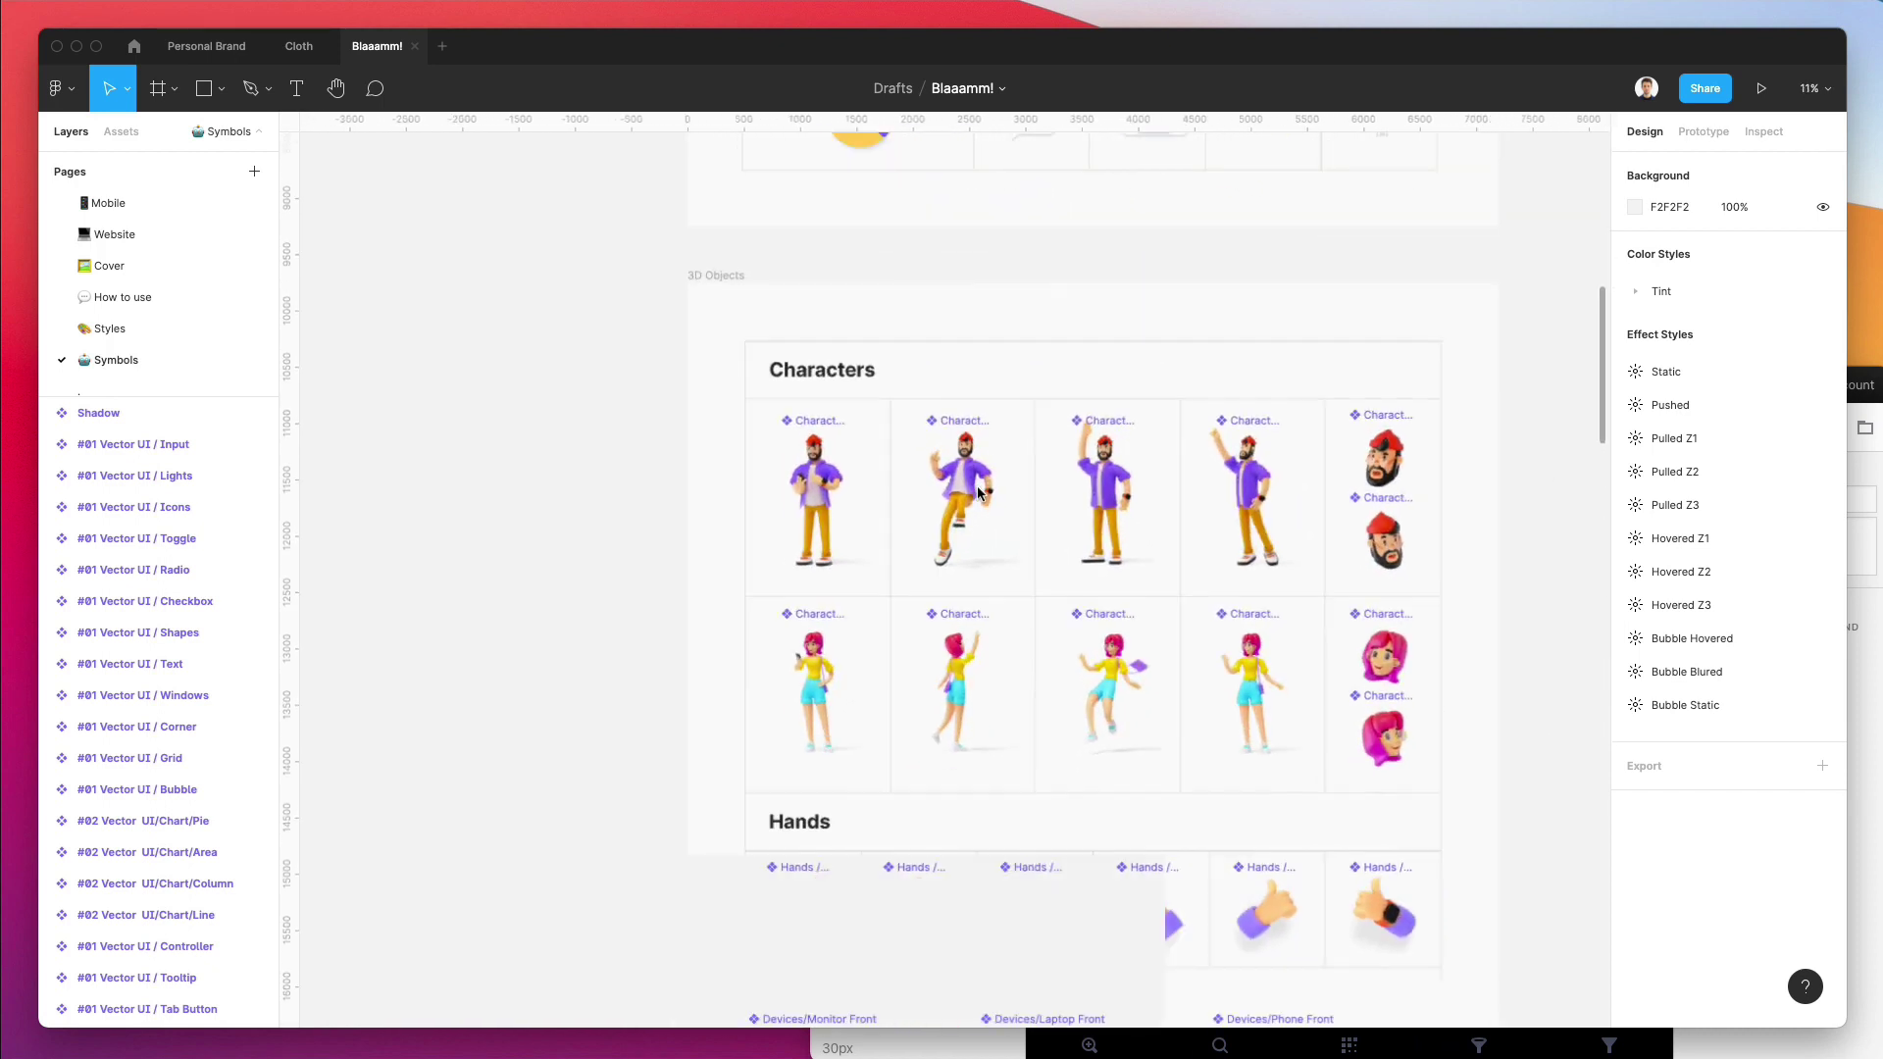
{"action": "scroll", "coordinate": [977, 485], "scroll_direction": "right", "scroll_amount": 4}
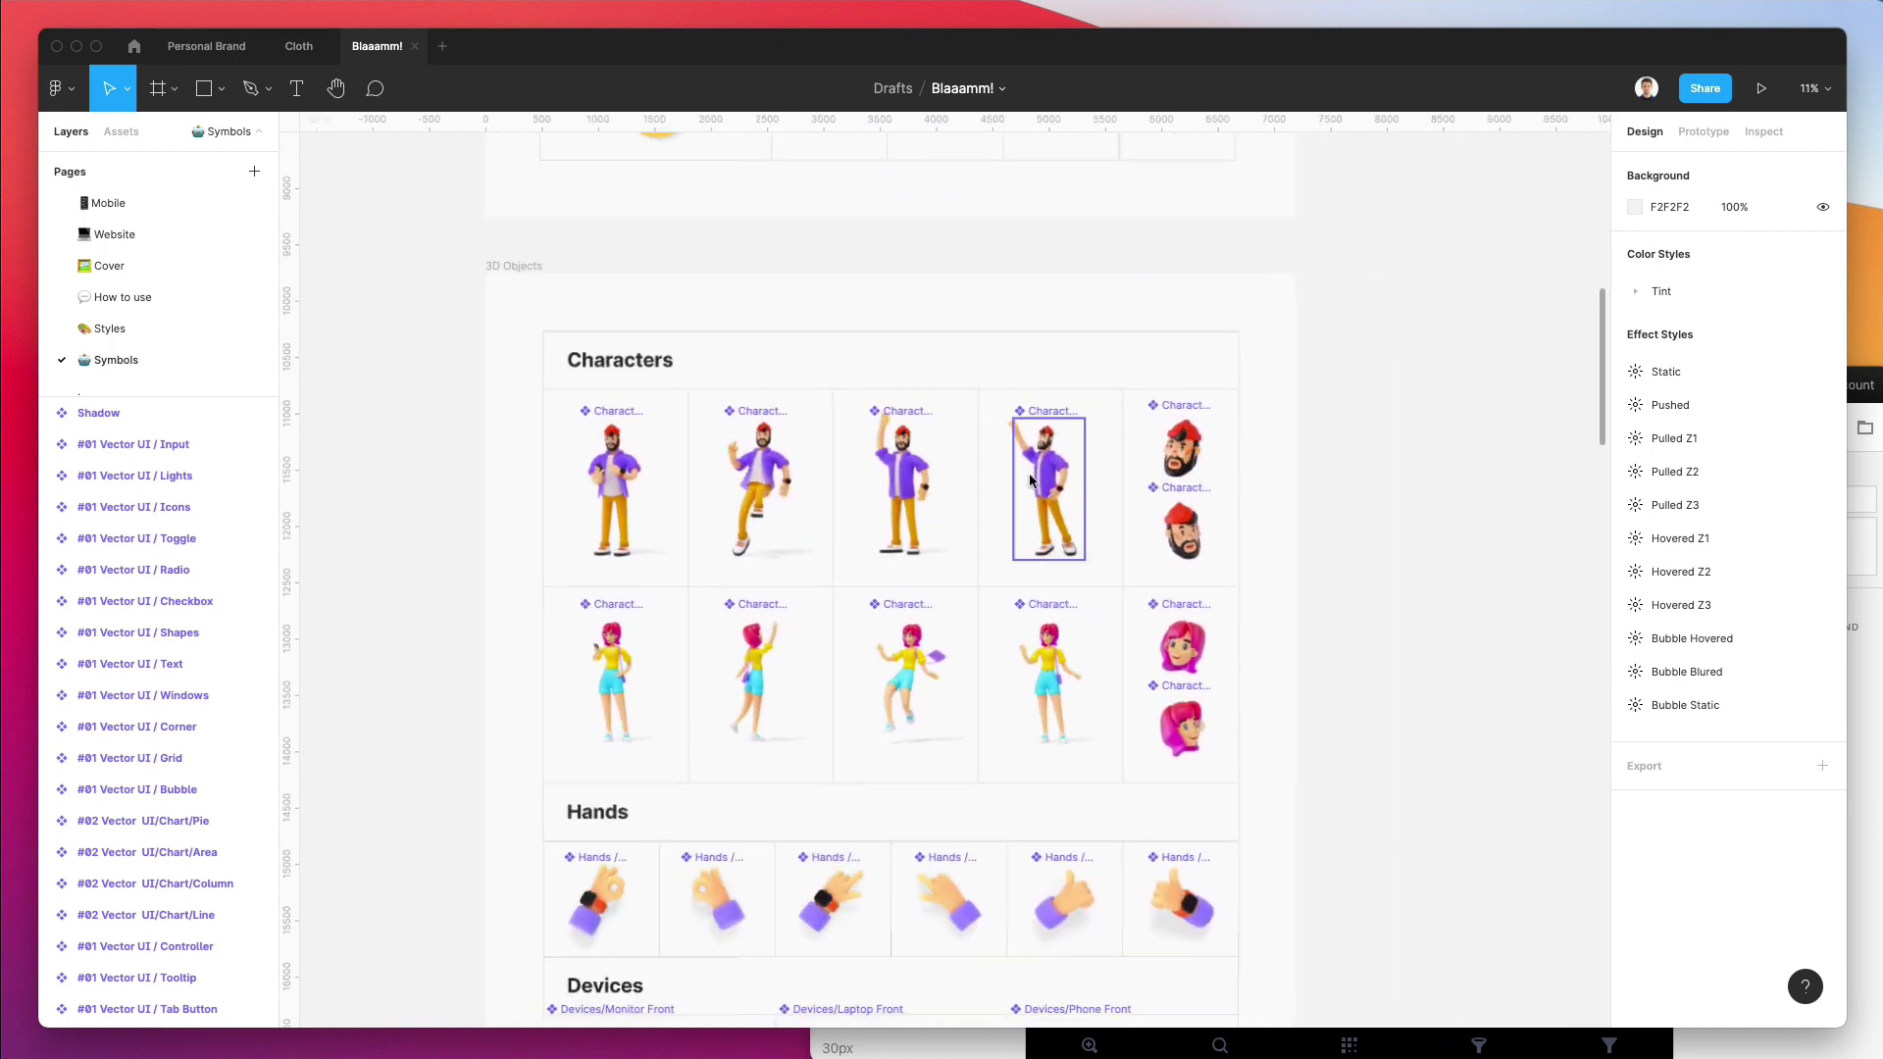
{"action": "scroll", "coordinate": [1030, 480], "scroll_direction": "down", "scroll_amount": 5}
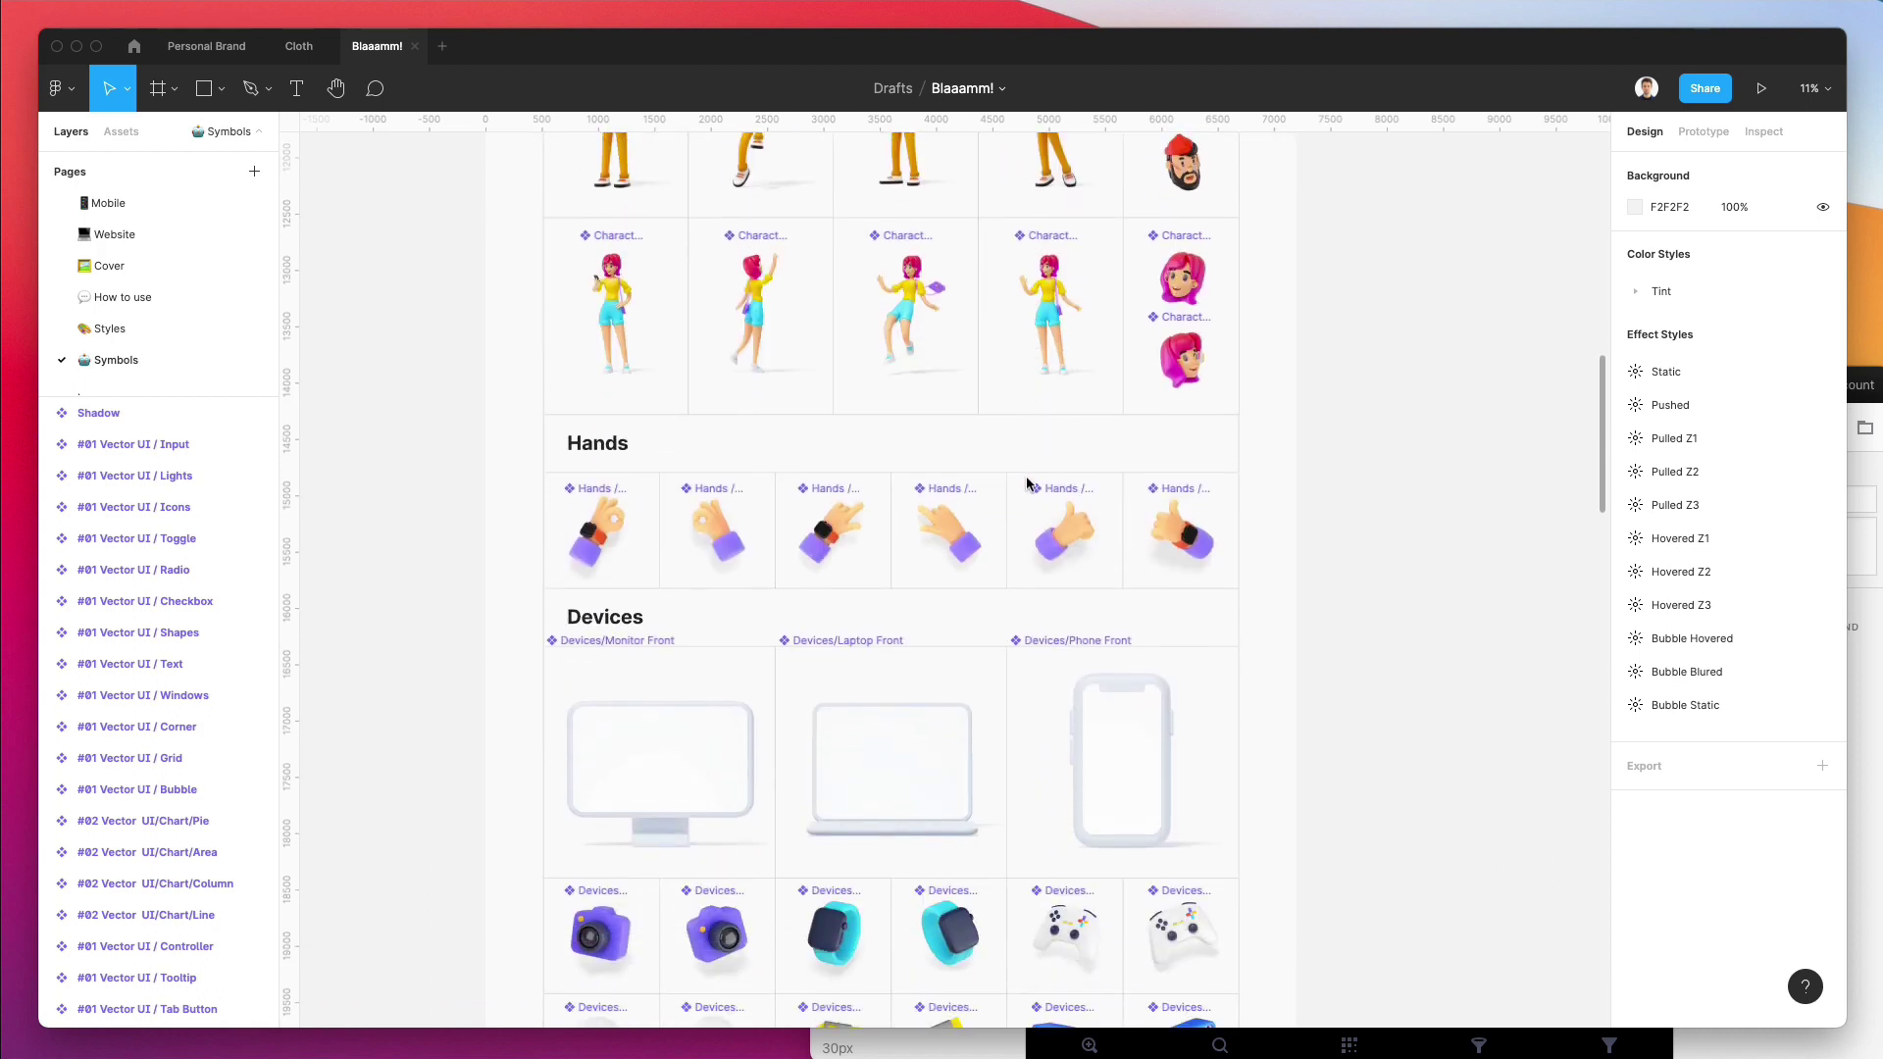
{"action": "scroll", "coordinate": [956, 450], "scroll_direction": "down", "scroll_amount": 6}
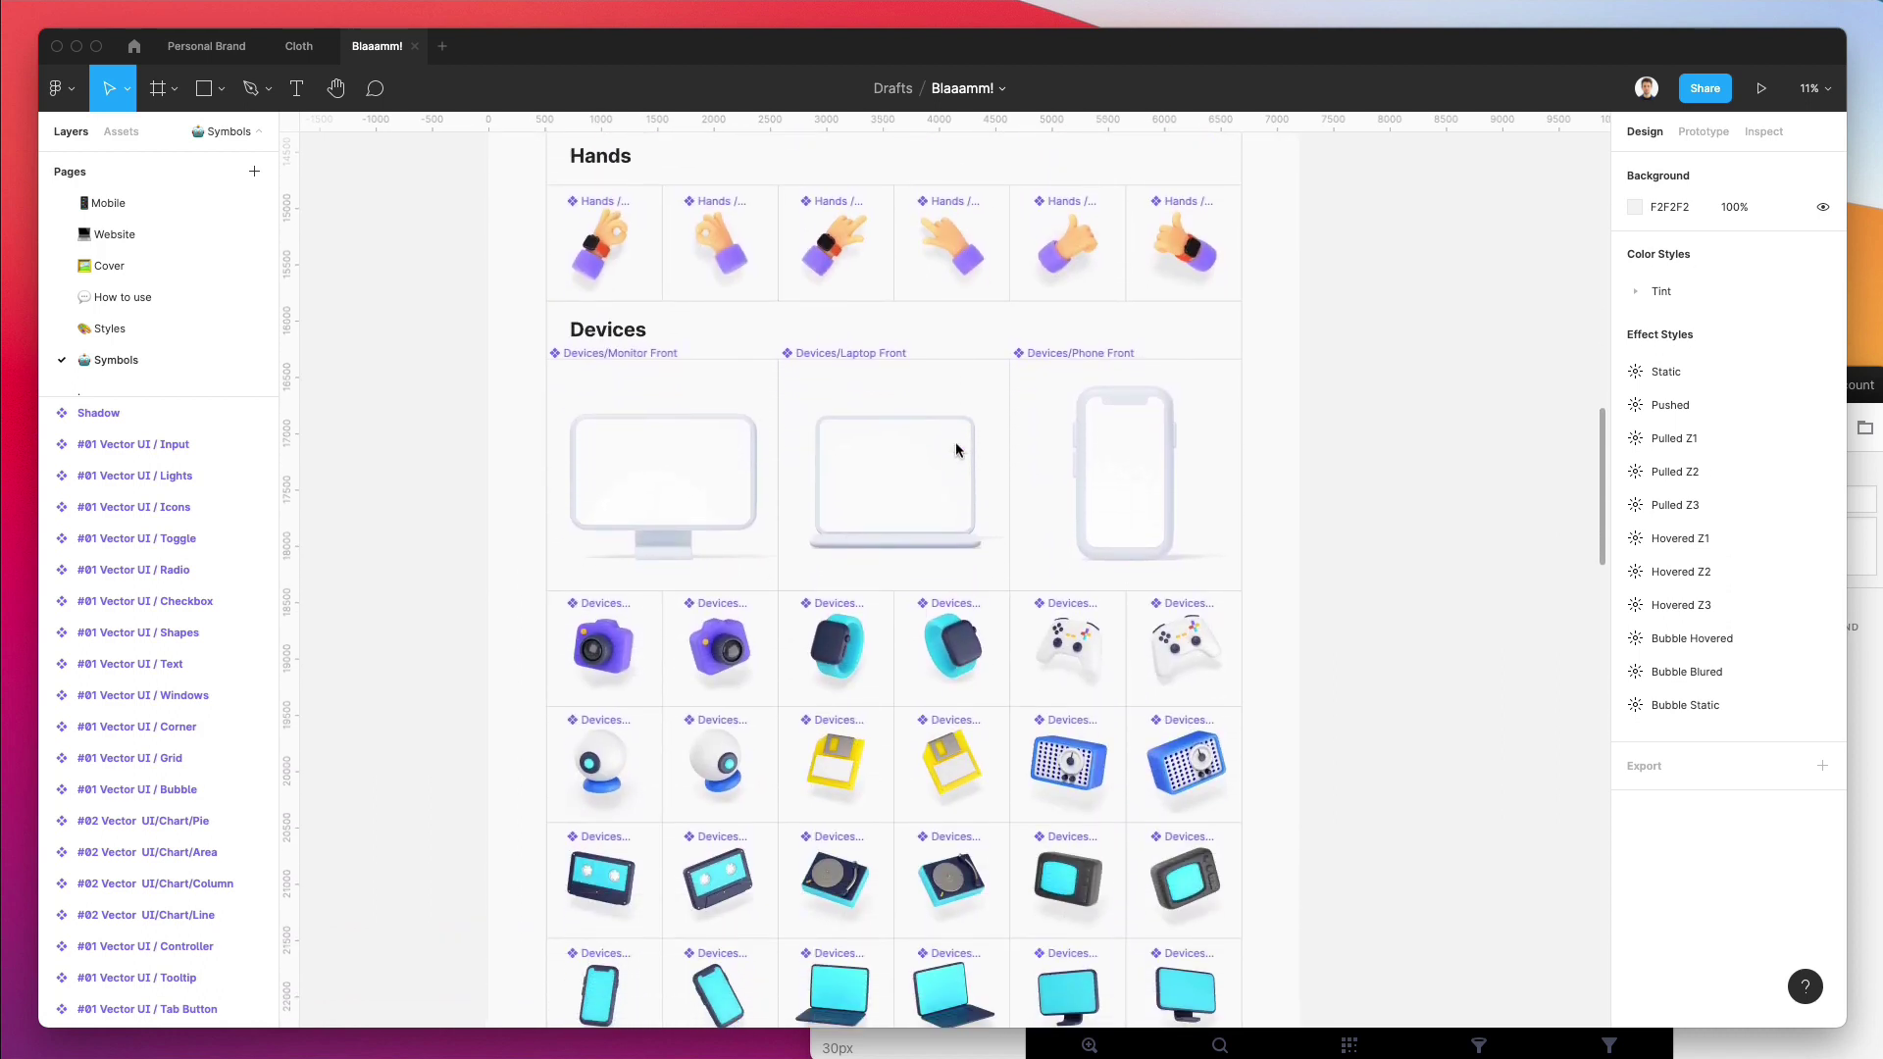
{"action": "scroll", "coordinate": [956, 449], "scroll_direction": "down", "scroll_amount": 4}
{"action": "scroll", "coordinate": [956, 449], "scroll_direction": "down", "scroll_amount": 2}
{"action": "scroll", "coordinate": [957, 449], "scroll_direction": "up", "scroll_amount": 4}
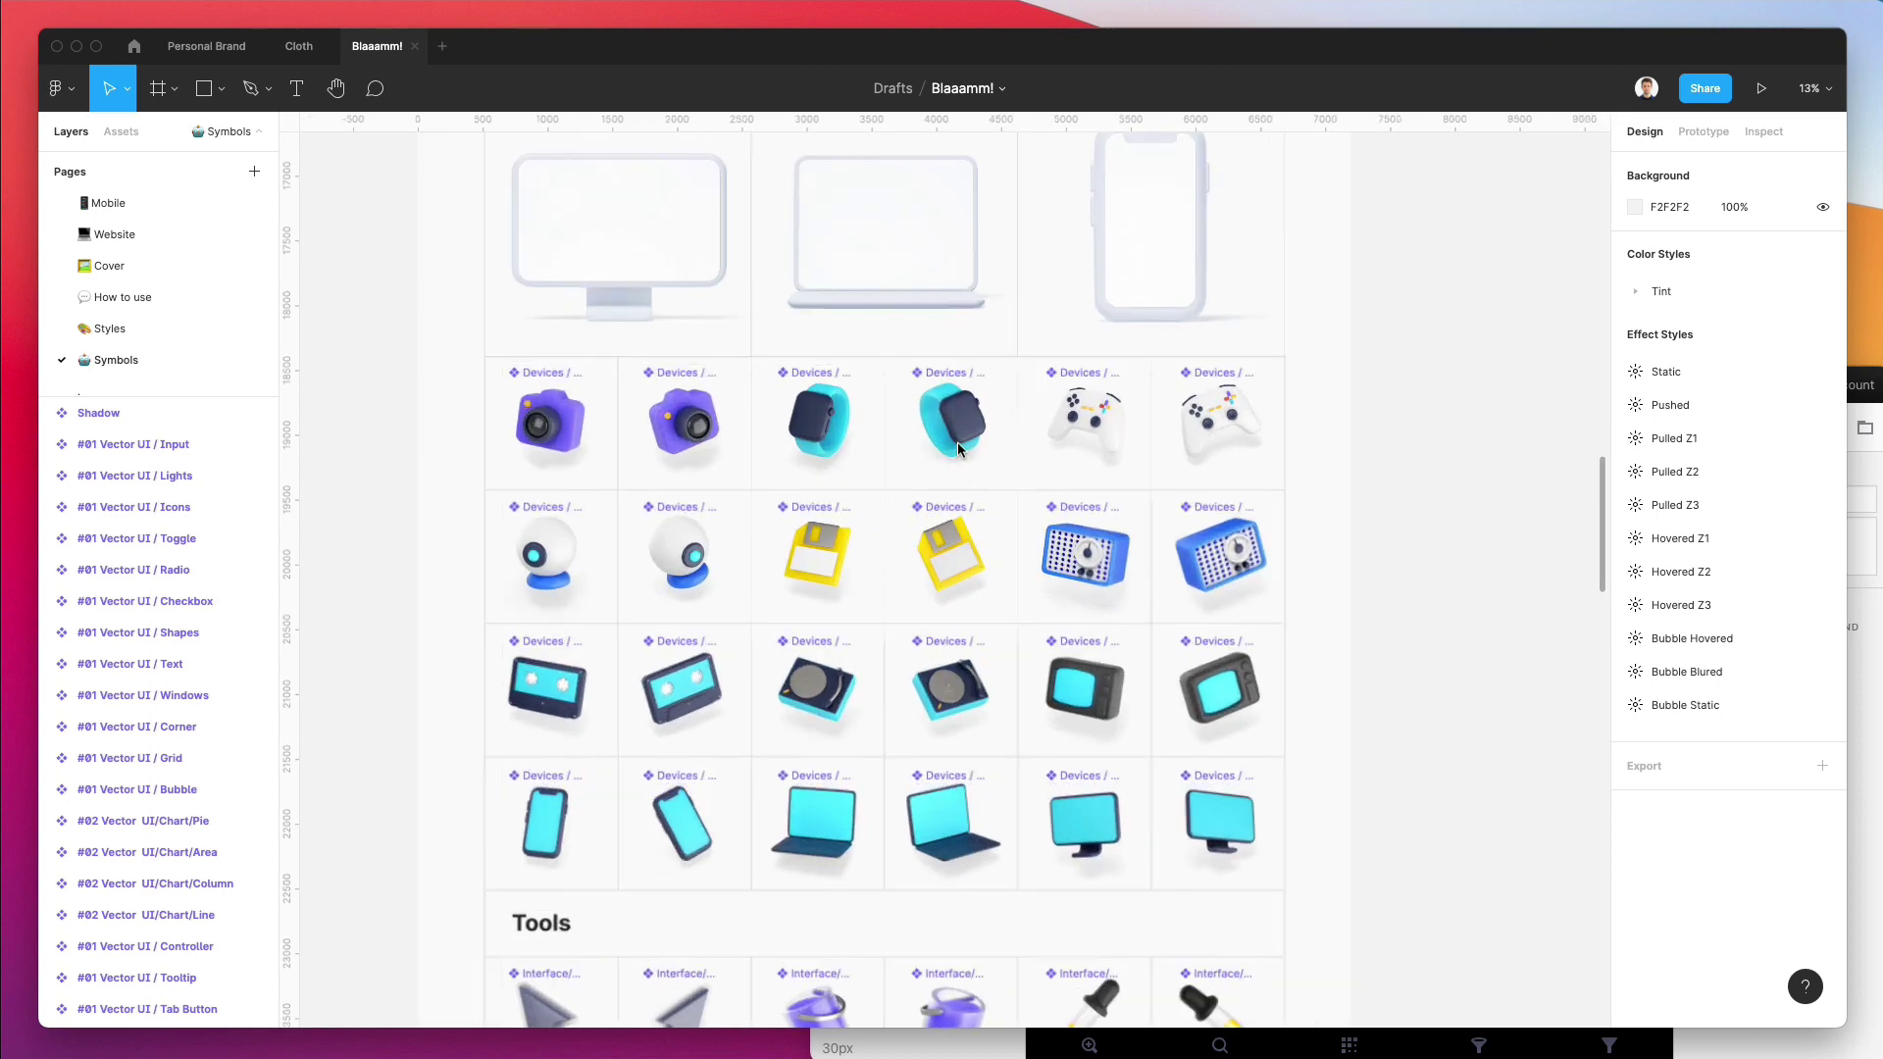
{"action": "scroll", "coordinate": [957, 450], "scroll_direction": "up", "scroll_amount": 3}
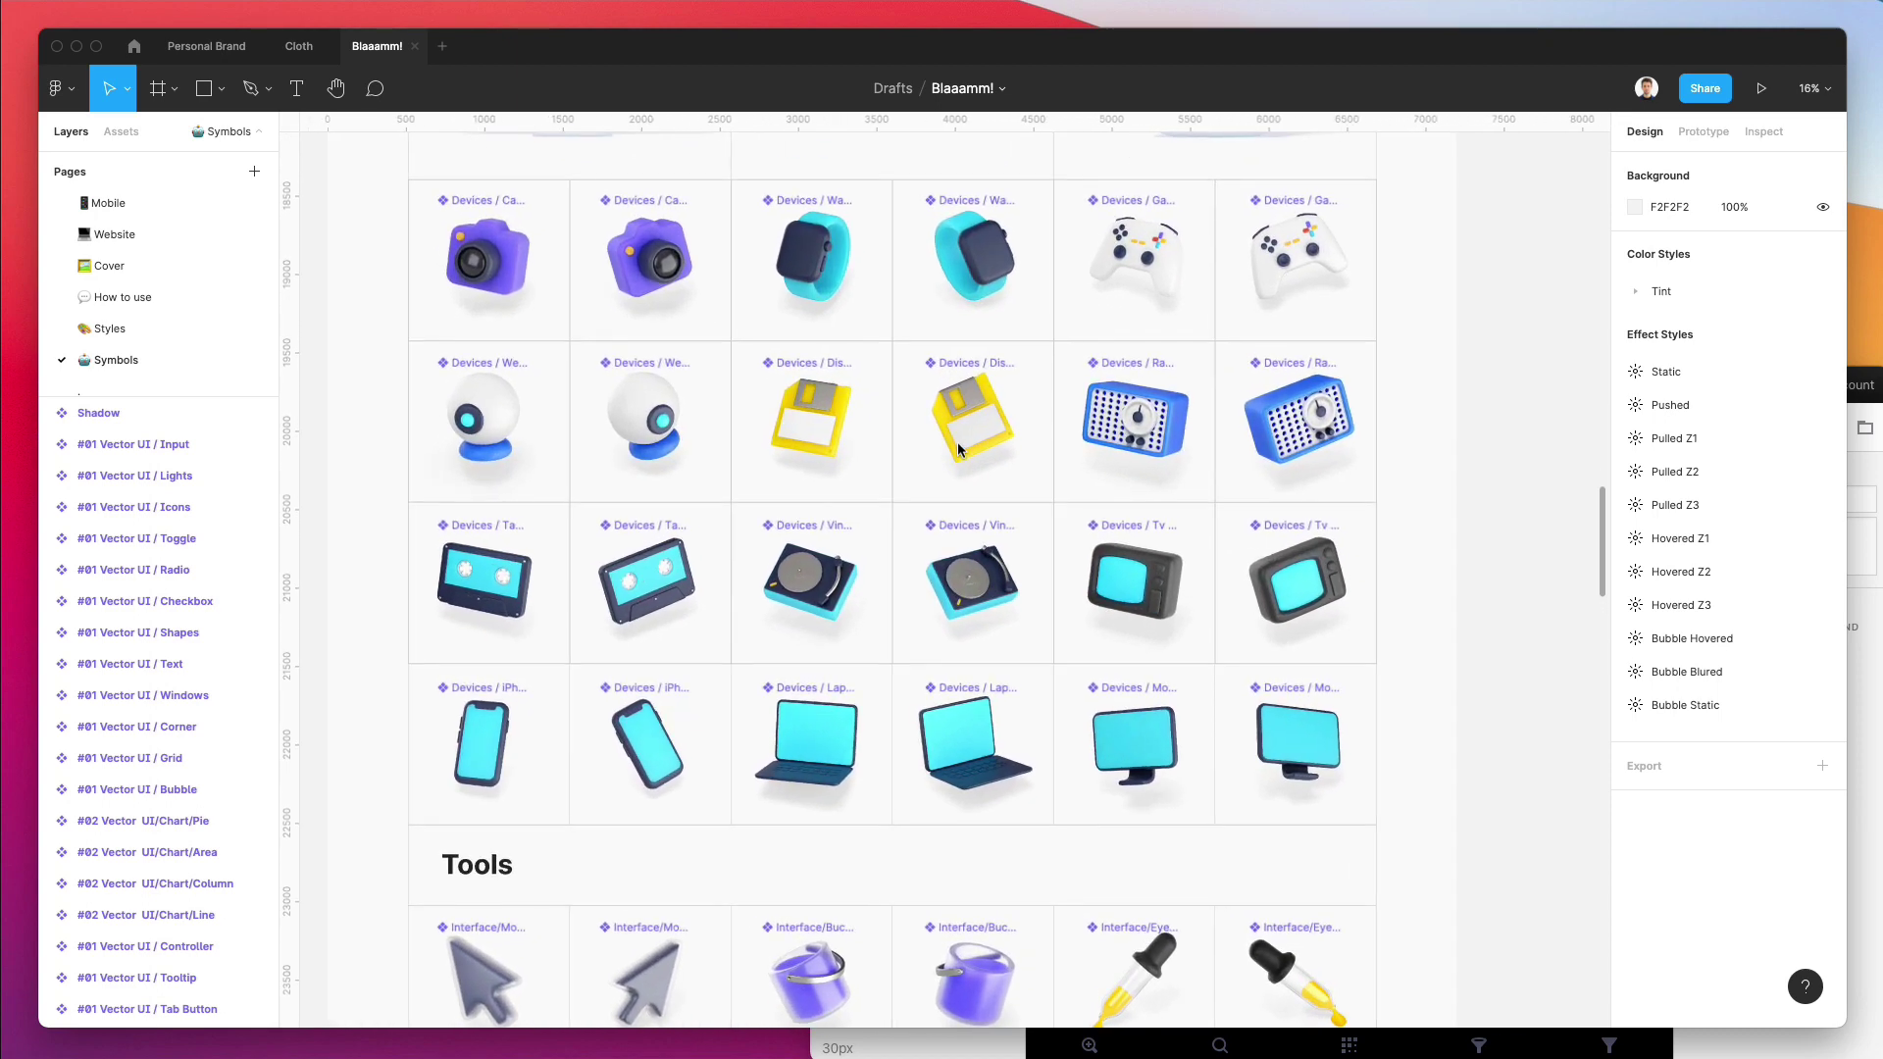
{"action": "scroll", "coordinate": [956, 450], "scroll_direction": "left", "scroll_amount": 2}
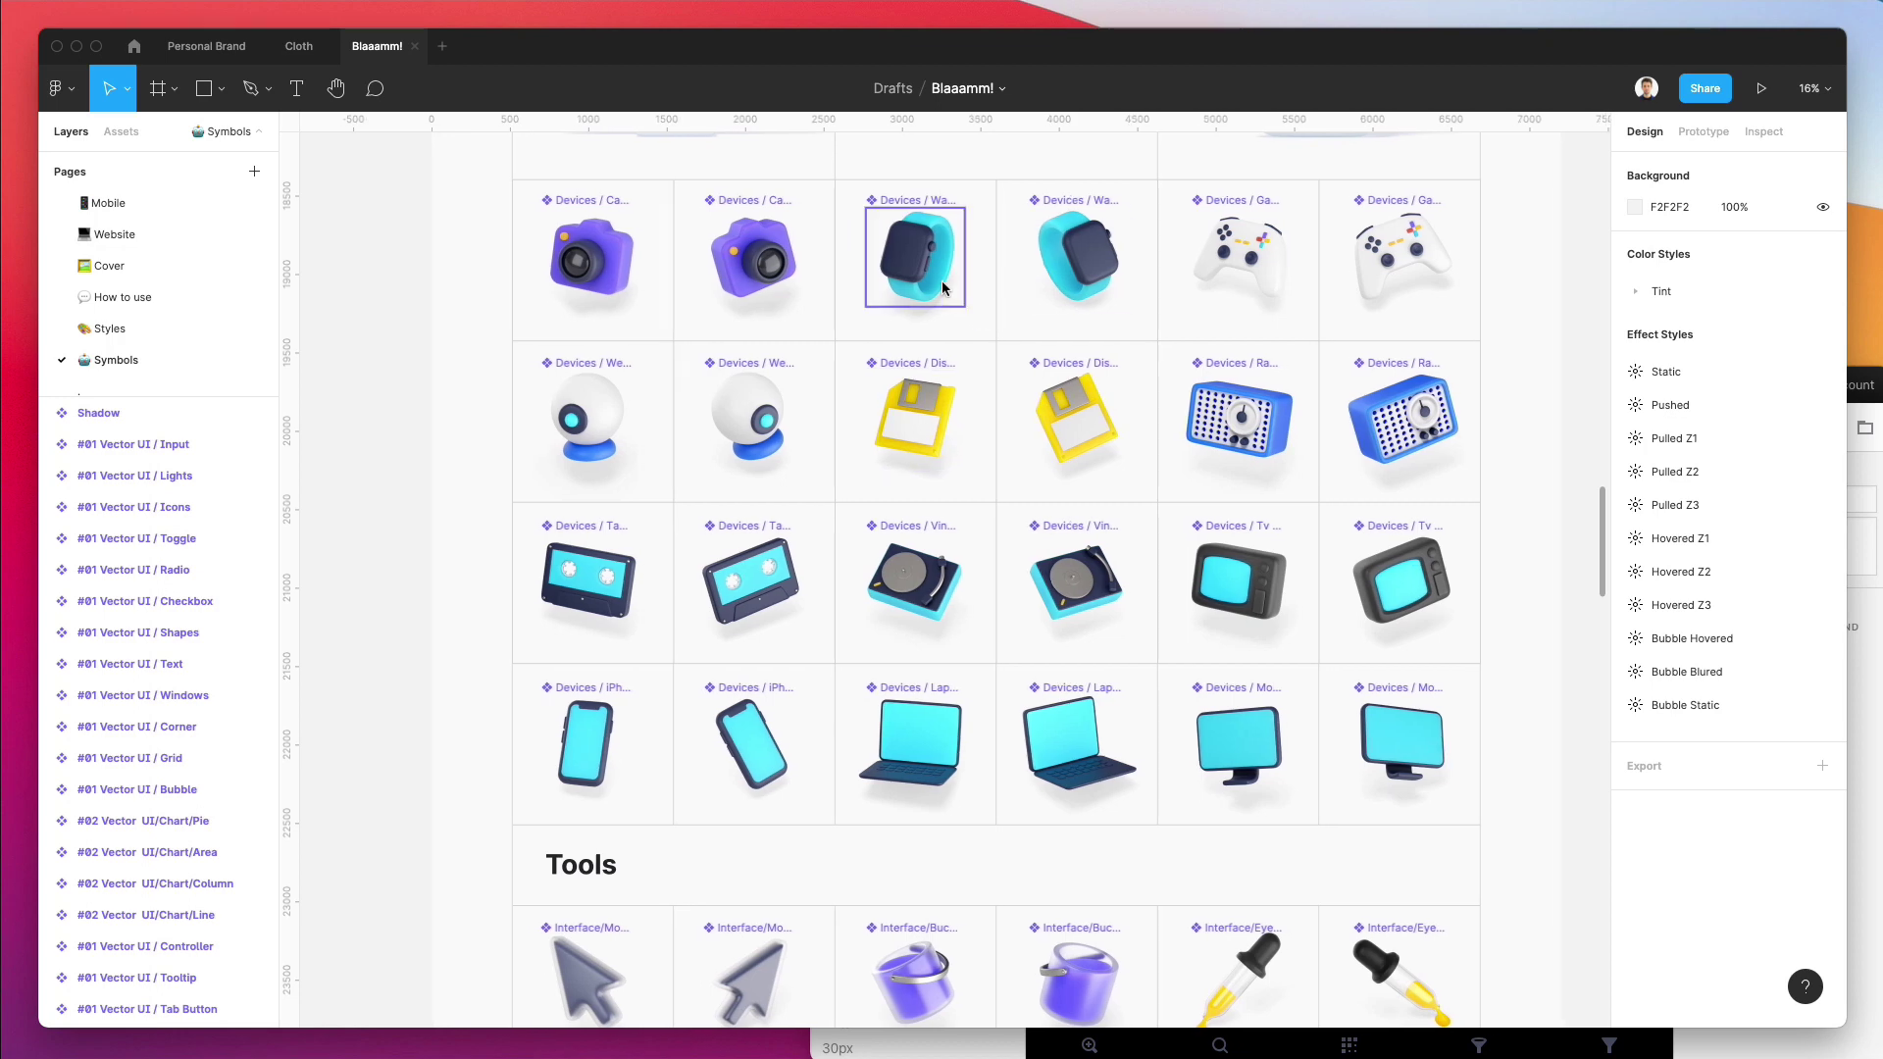
{"action": "scroll", "coordinate": [755, 291], "scroll_direction": "down", "scroll_amount": 10}
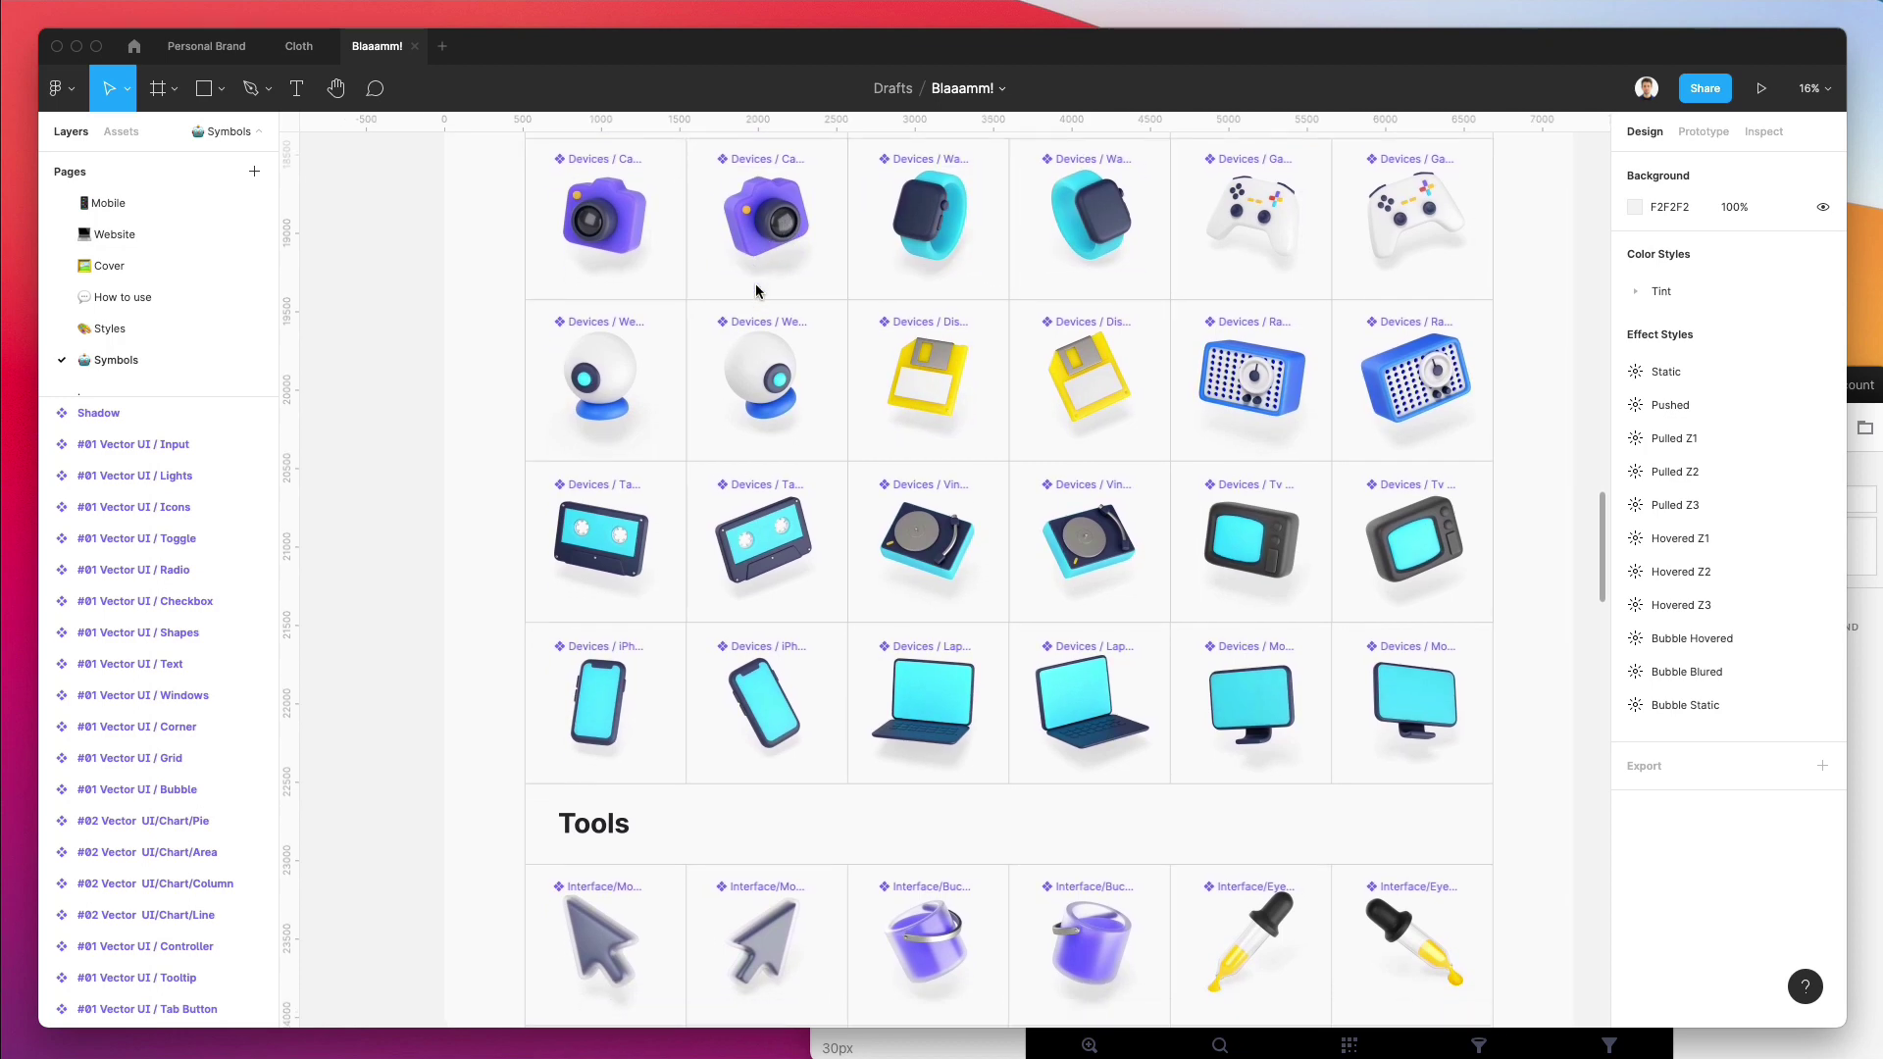
{"action": "scroll", "coordinate": [753, 291], "scroll_direction": "down", "scroll_amount": 10}
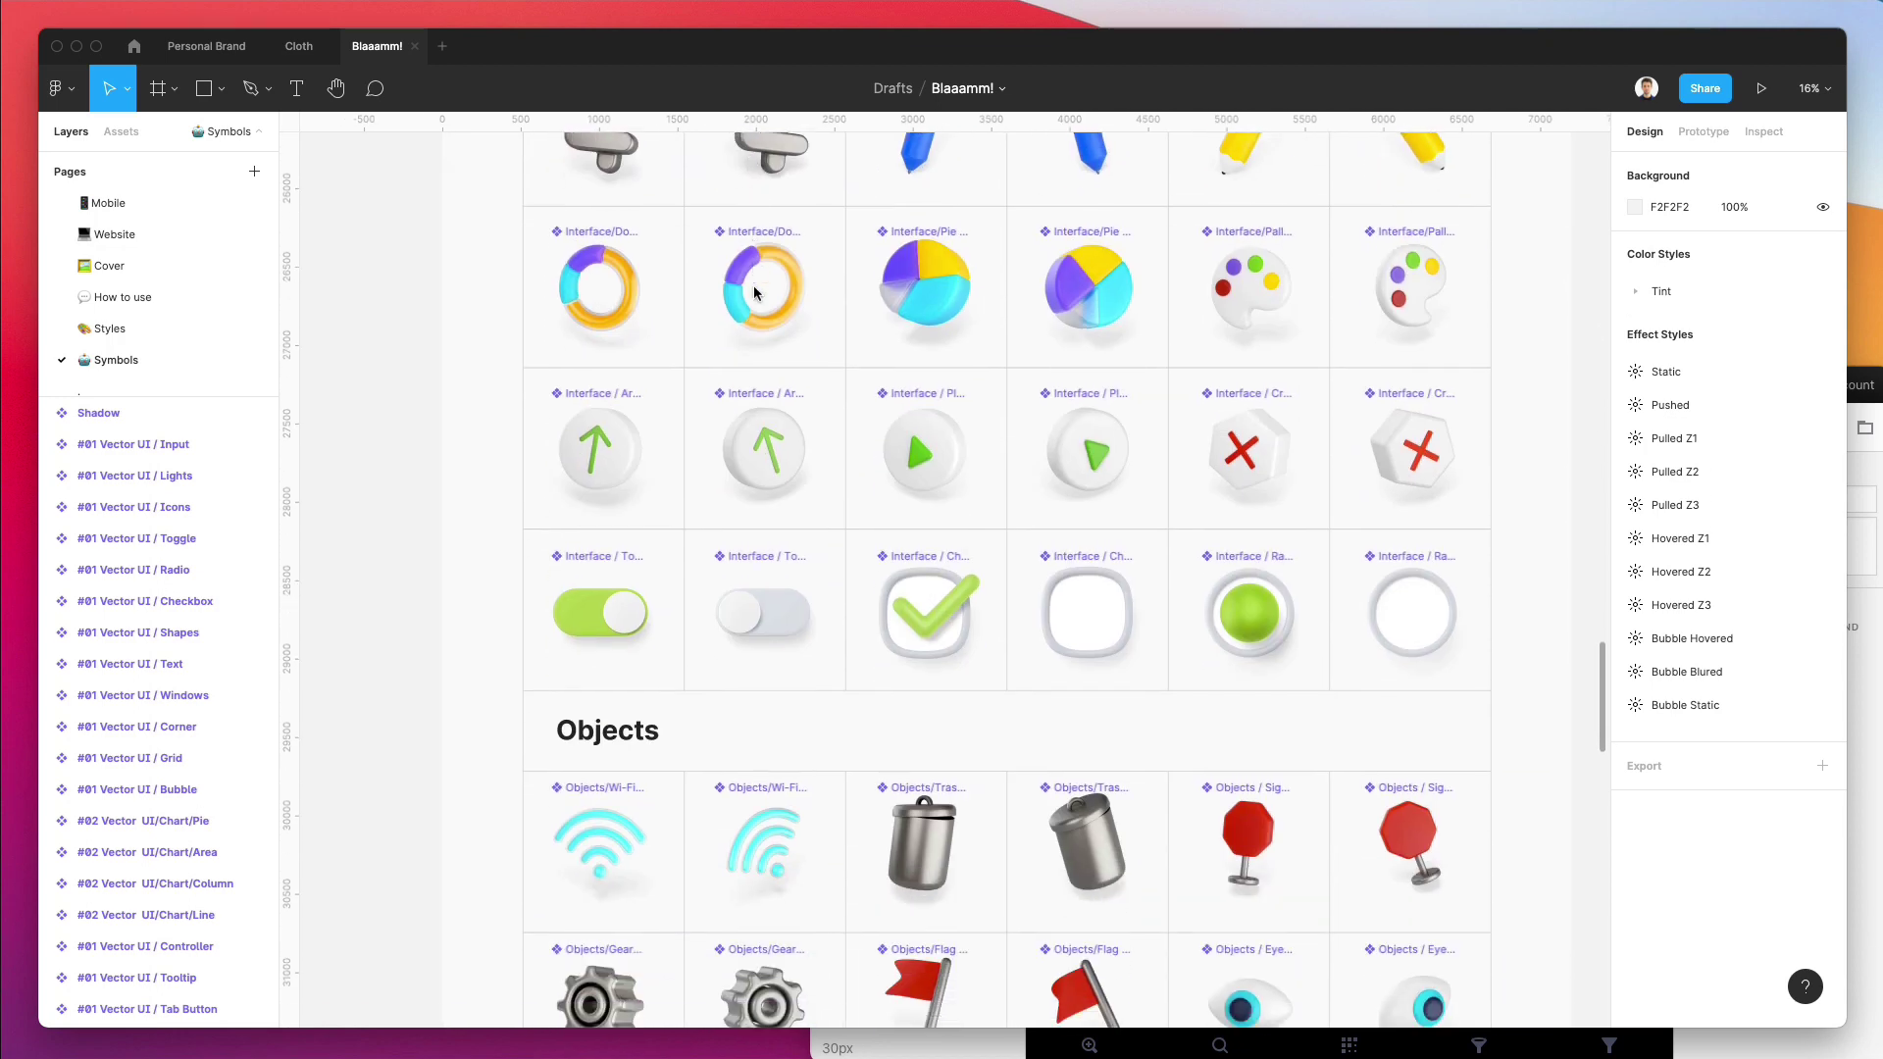
{"action": "scroll", "coordinate": [753, 291], "scroll_direction": "down", "scroll_amount": 10}
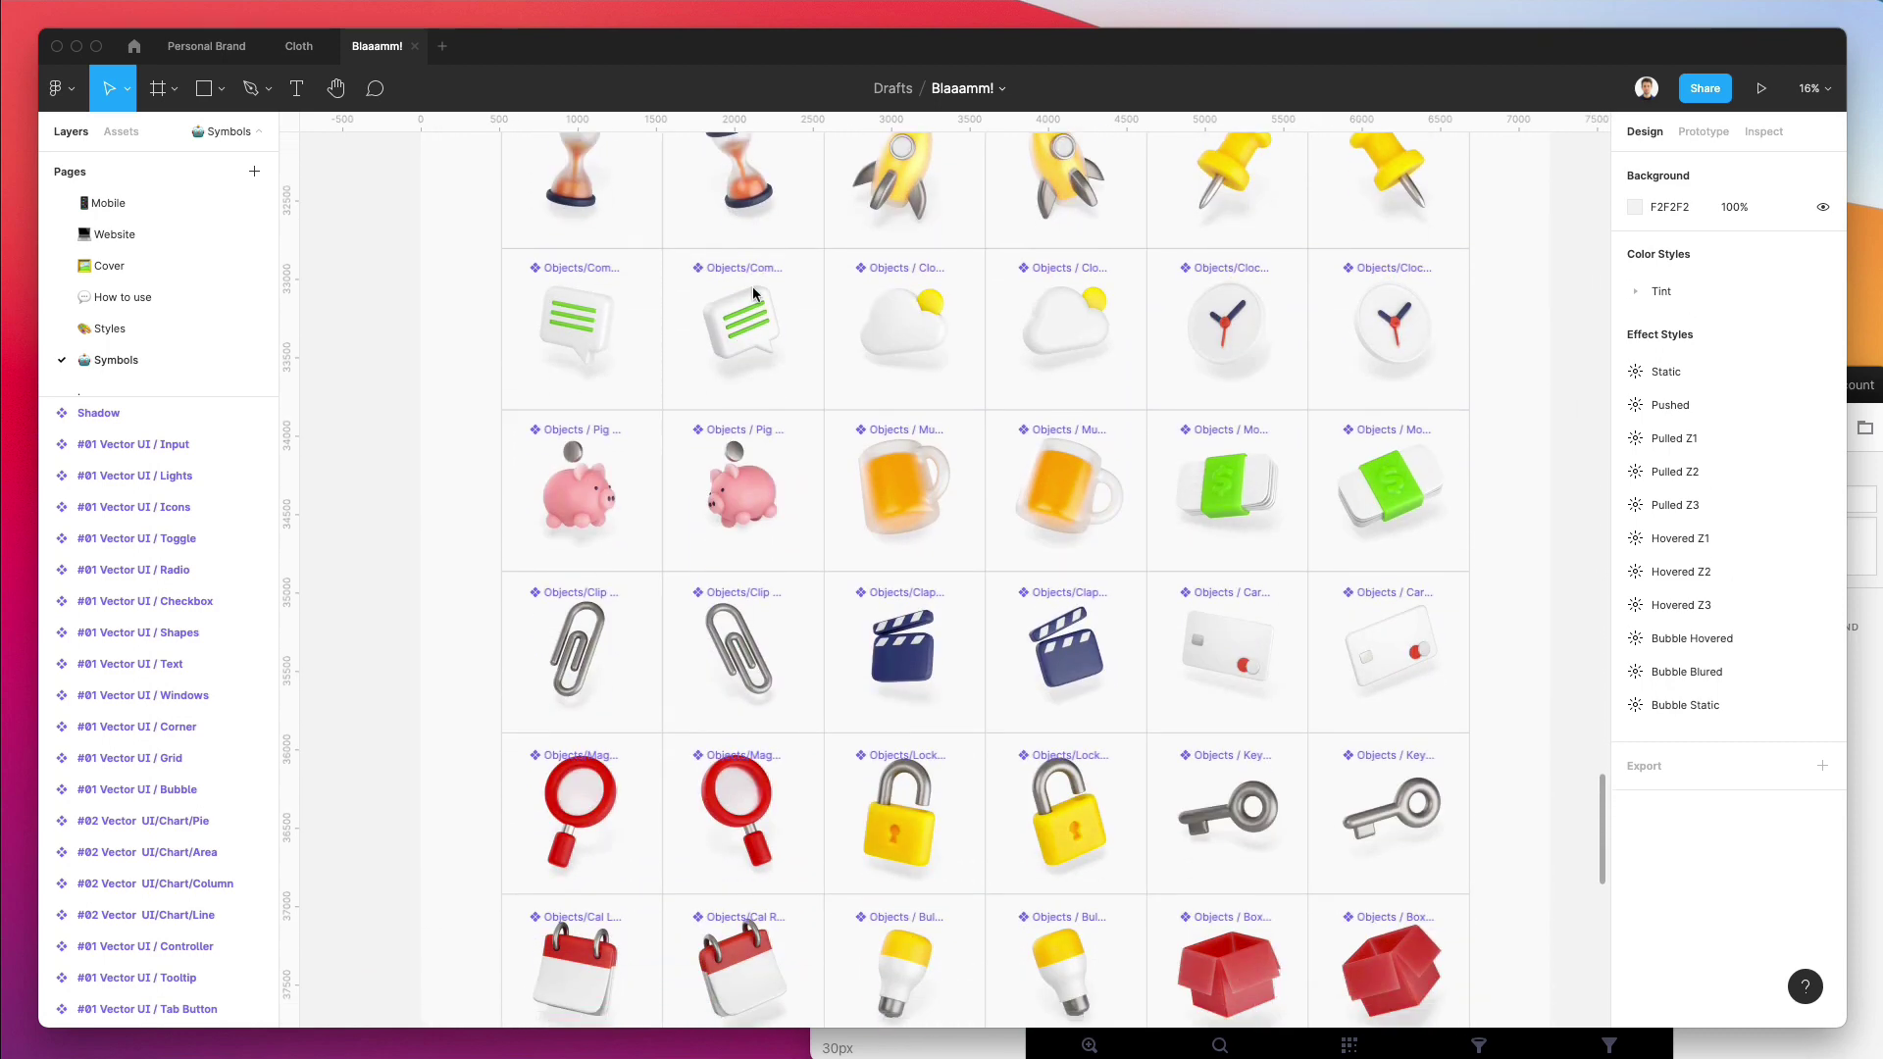
{"action": "scroll", "coordinate": [753, 291], "scroll_direction": "up", "scroll_amount": 2}
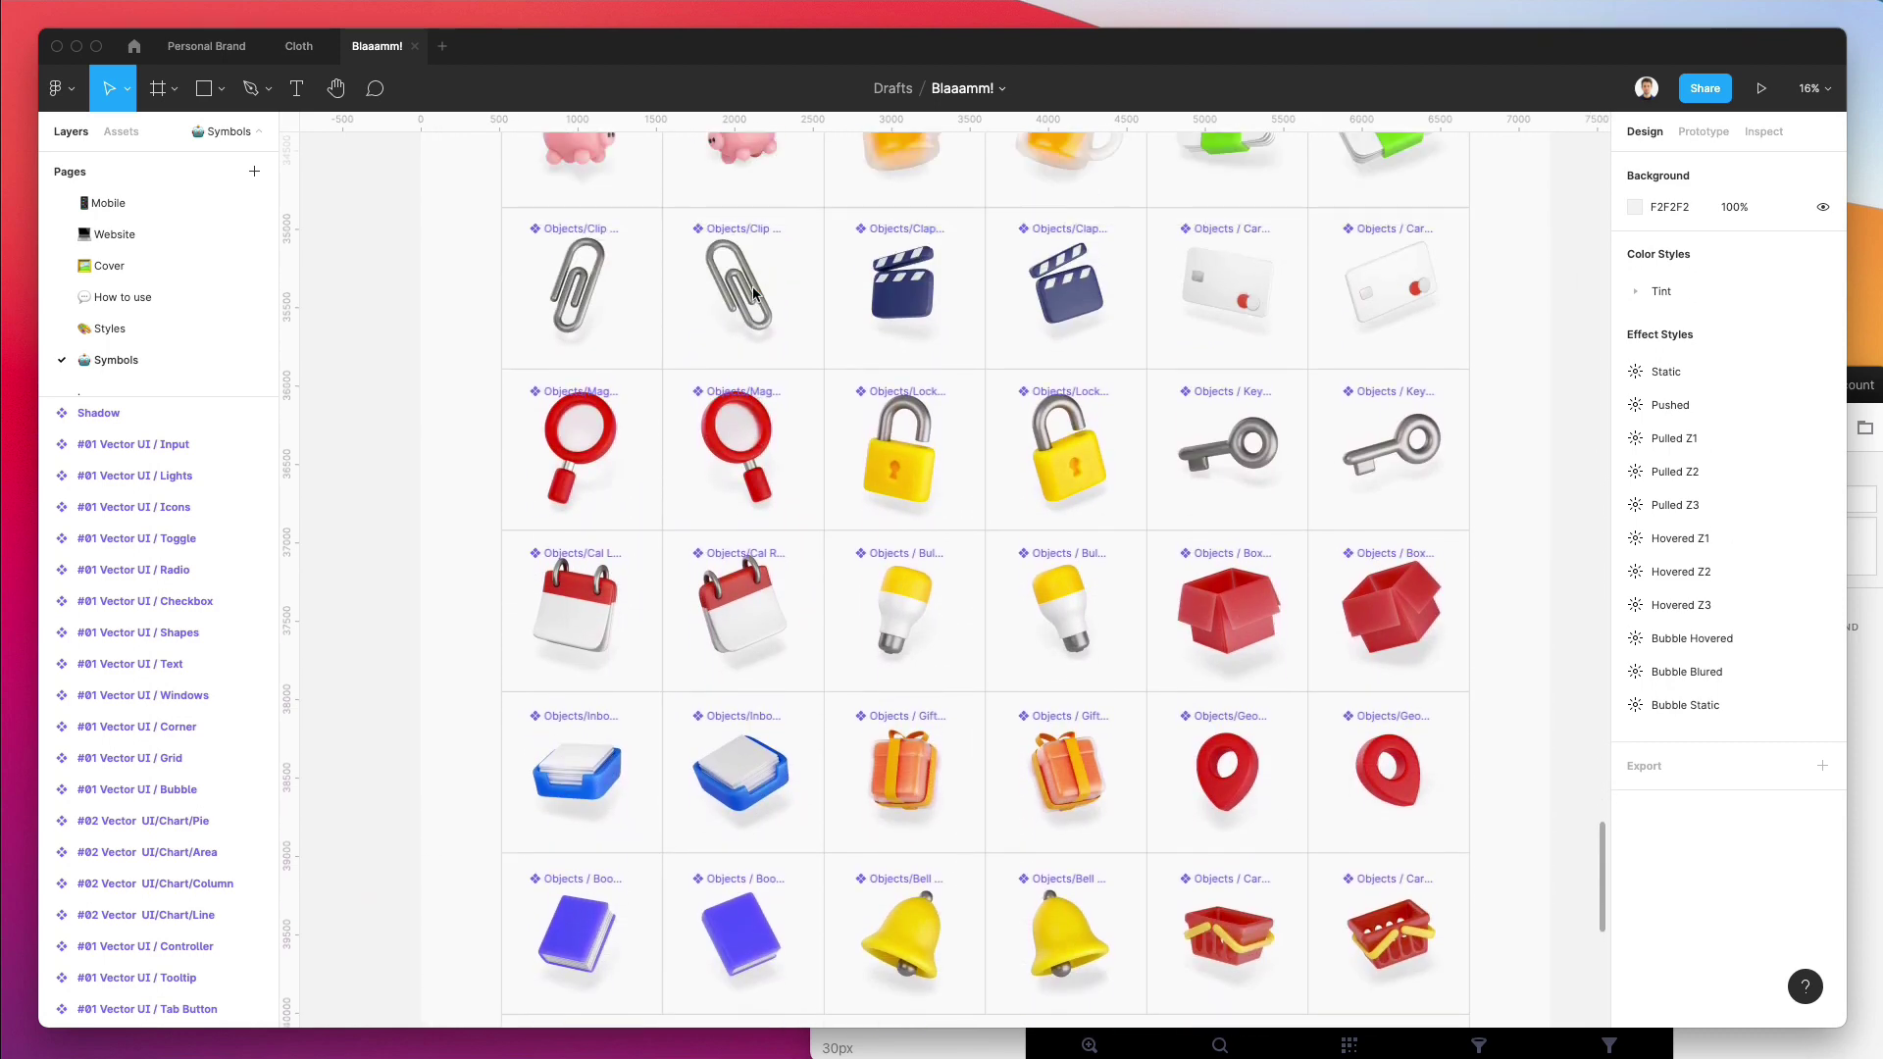
{"action": "scroll", "coordinate": [754, 291], "scroll_direction": "down", "scroll_amount": 10}
{"action": "scroll", "coordinate": [753, 291], "scroll_direction": "up", "scroll_amount": 2}
{"action": "scroll", "coordinate": [753, 293], "scroll_direction": "up", "scroll_amount": 15}
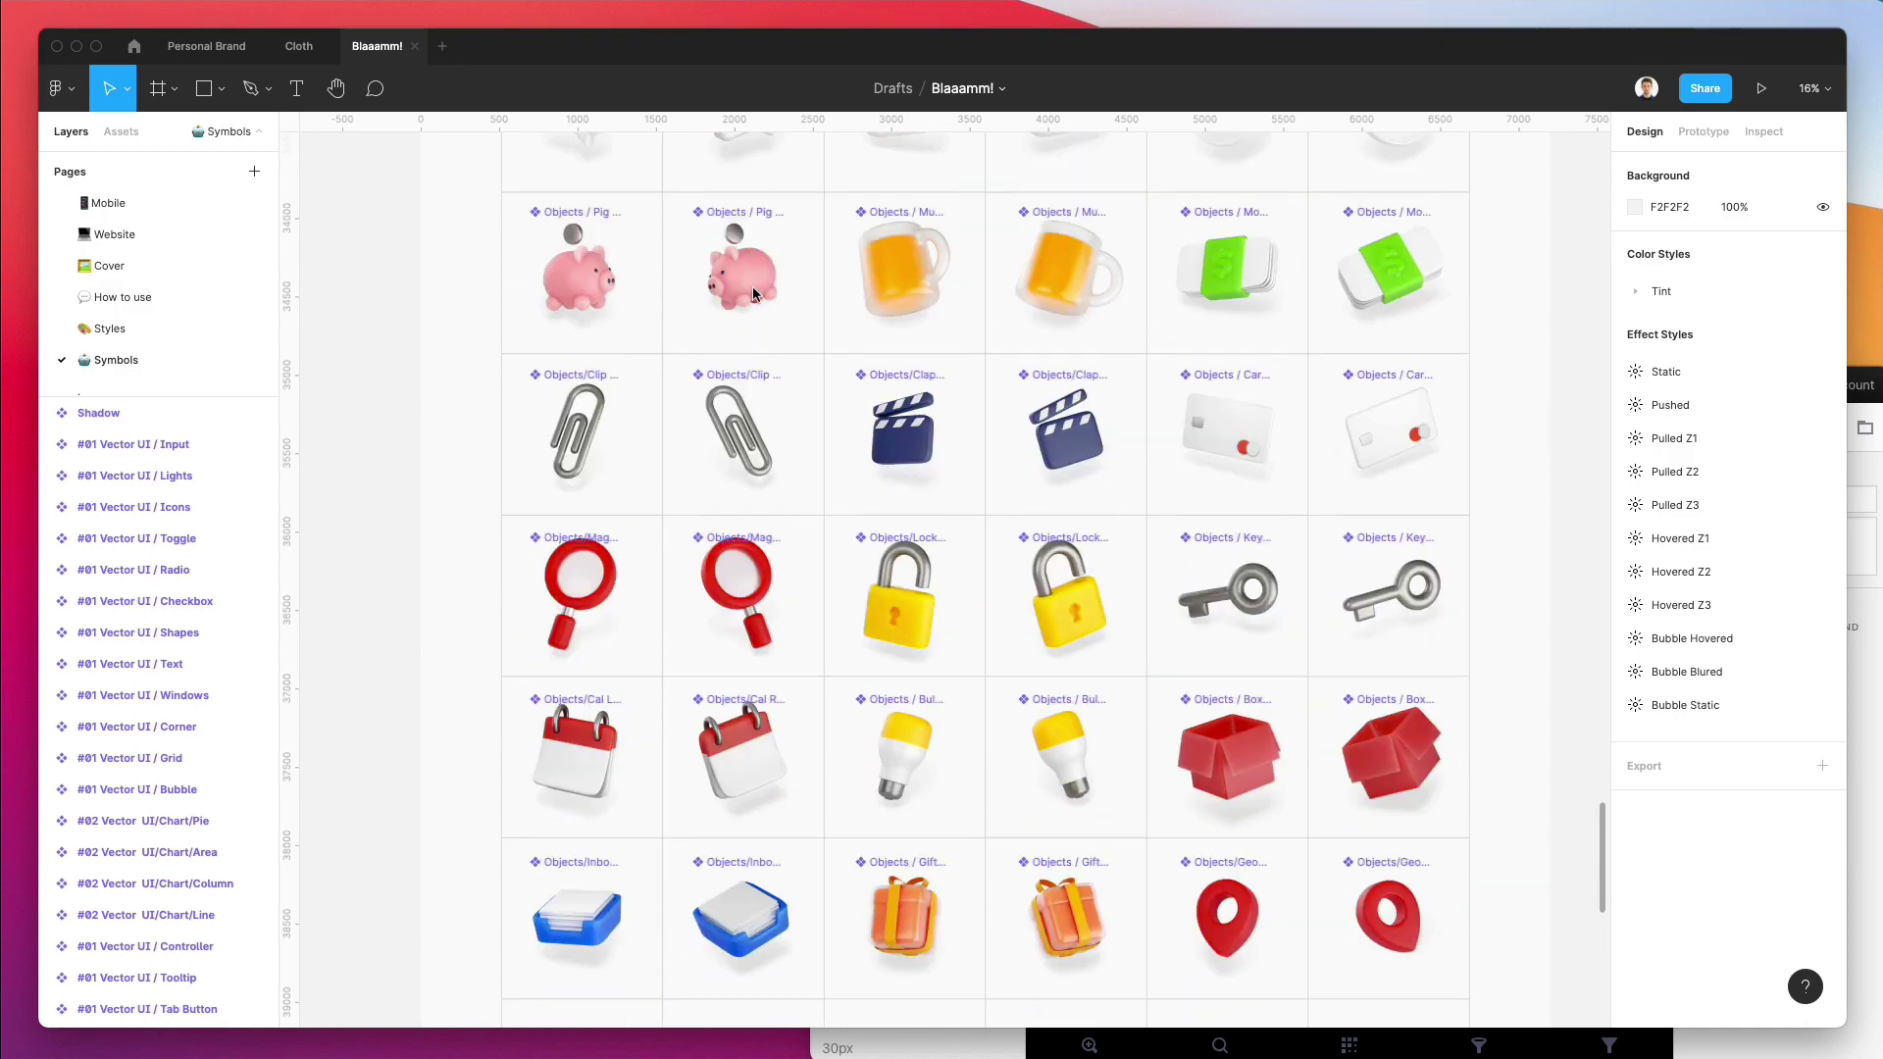
{"action": "scroll", "coordinate": [753, 292], "scroll_direction": "up", "scroll_amount": 10}
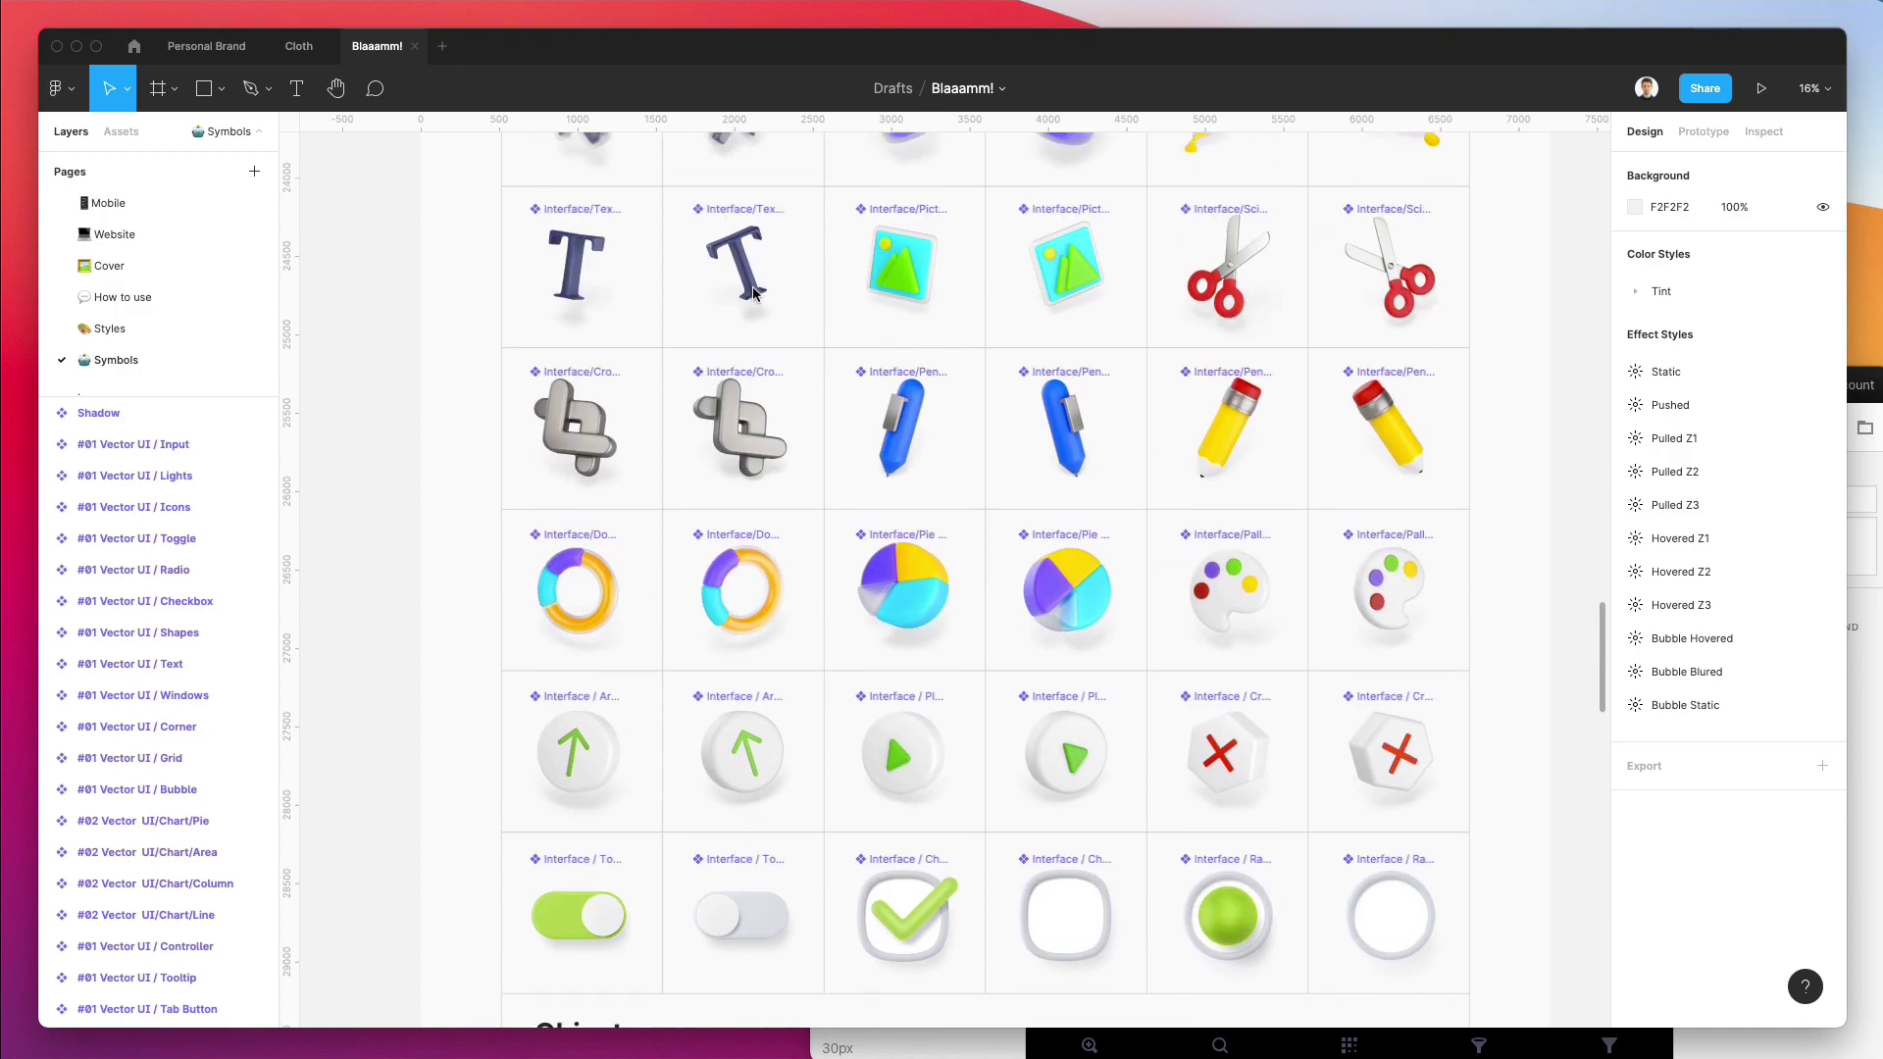
{"action": "scroll", "coordinate": [754, 291], "scroll_direction": "down", "scroll_amount": 10}
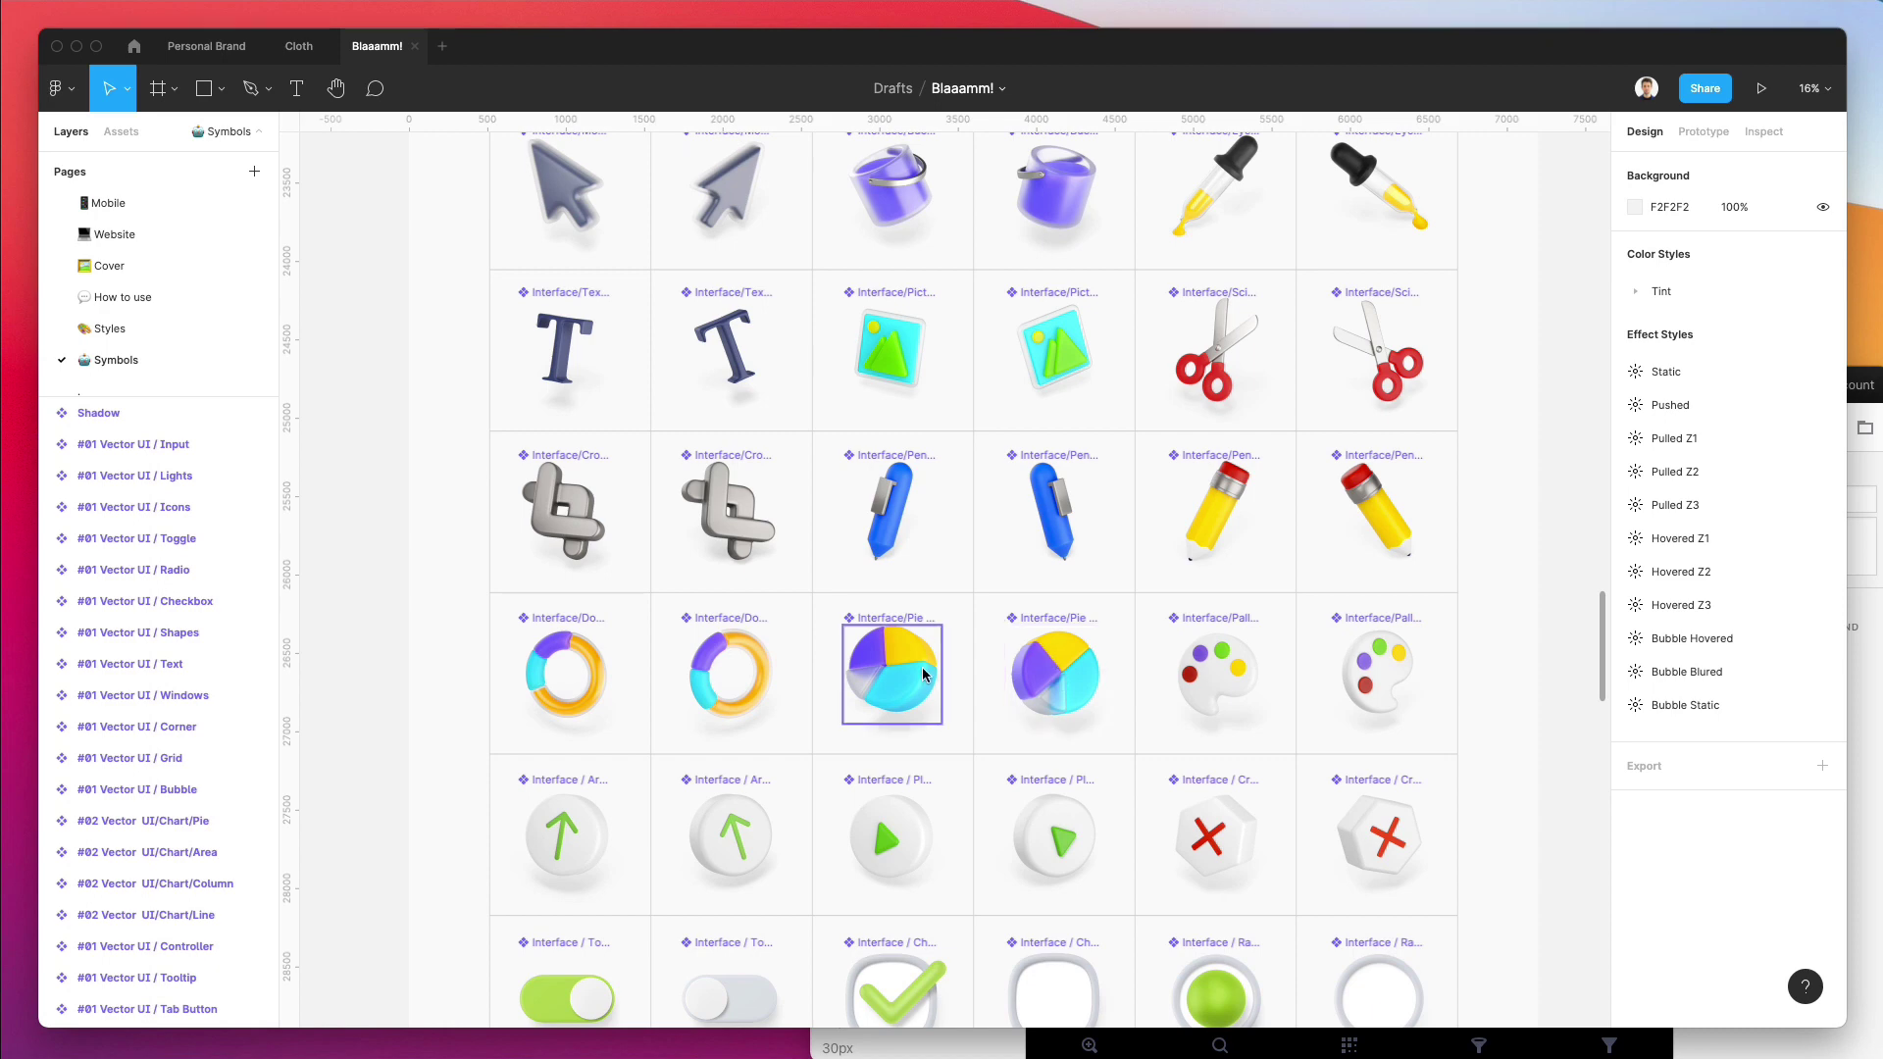
Copy the Interface/Pie Right component from the Symbols page and paste it onto the Mobile page.
{"action": "left_click", "coordinate": [1008, 671]}
{"action": "scroll", "coordinate": [911, 520], "scroll_direction": "up", "scroll_amount": 3}
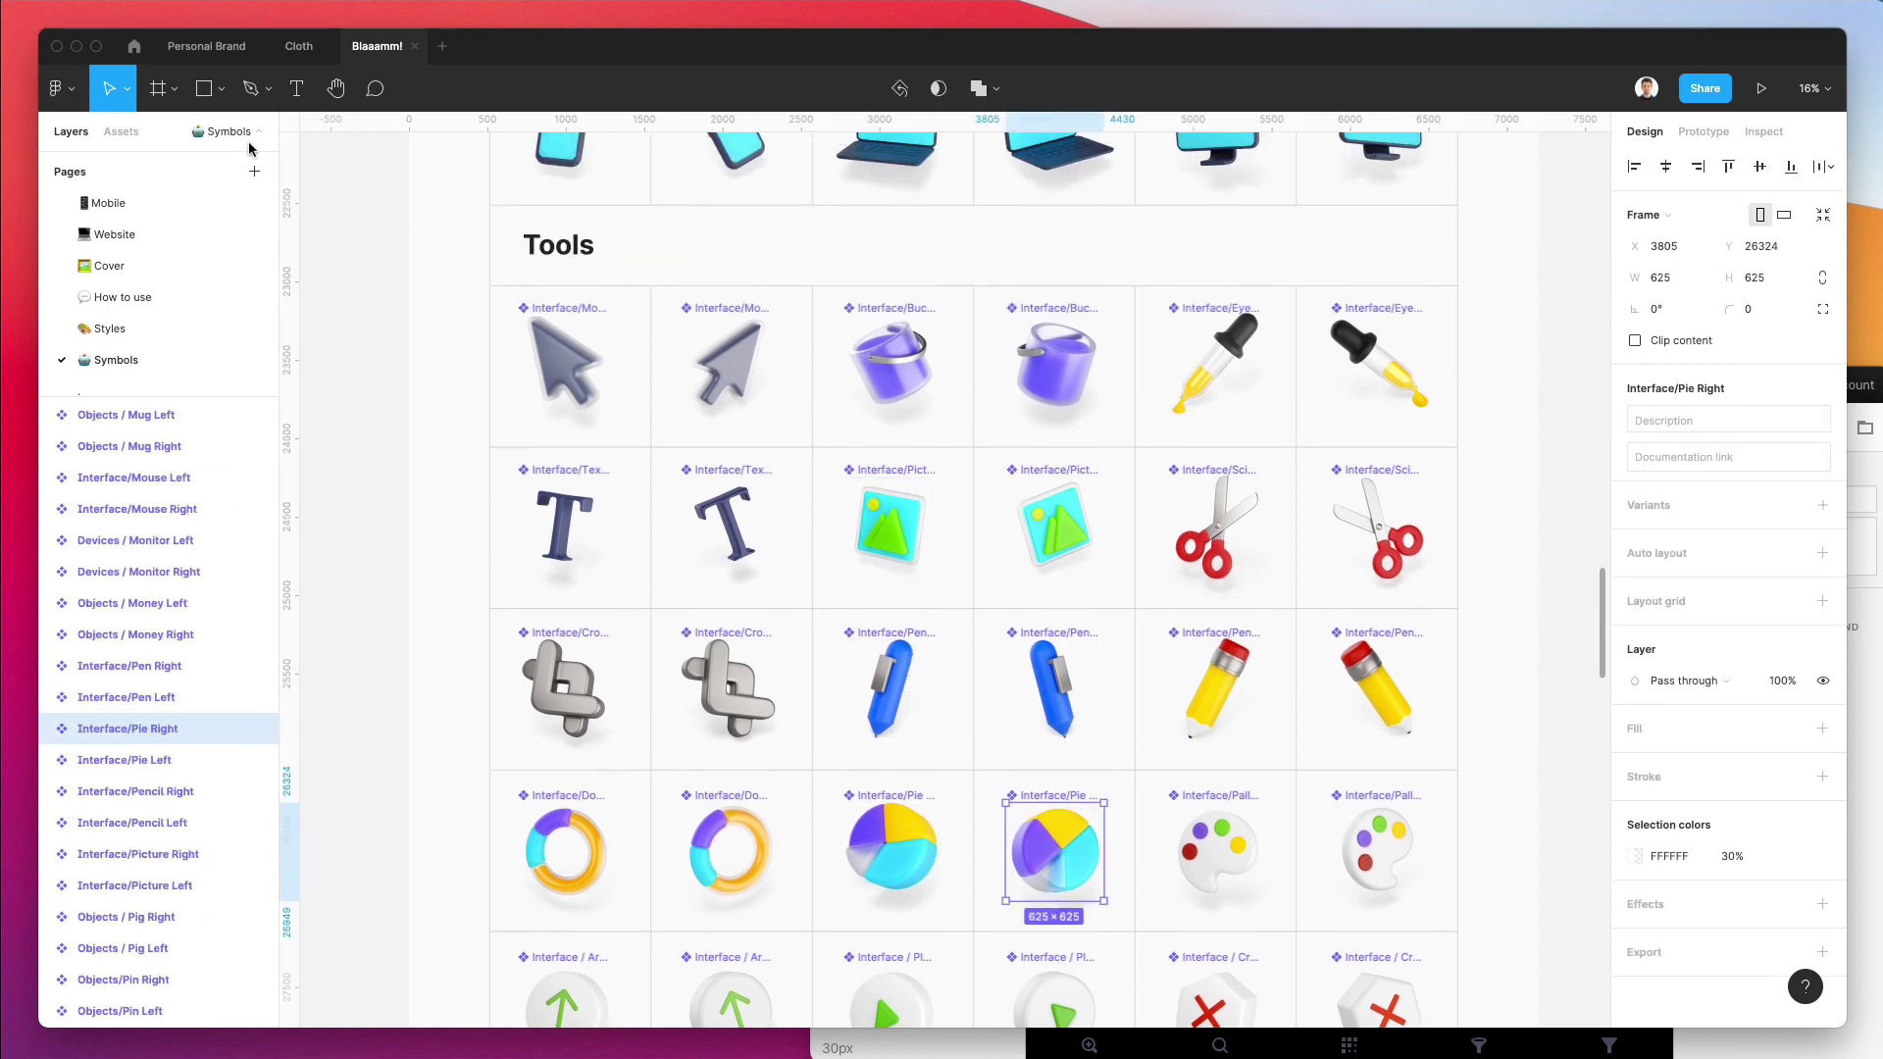
{"action": "left_click", "coordinate": [108, 203]}
{"action": "left_click", "coordinate": [660, 546]}
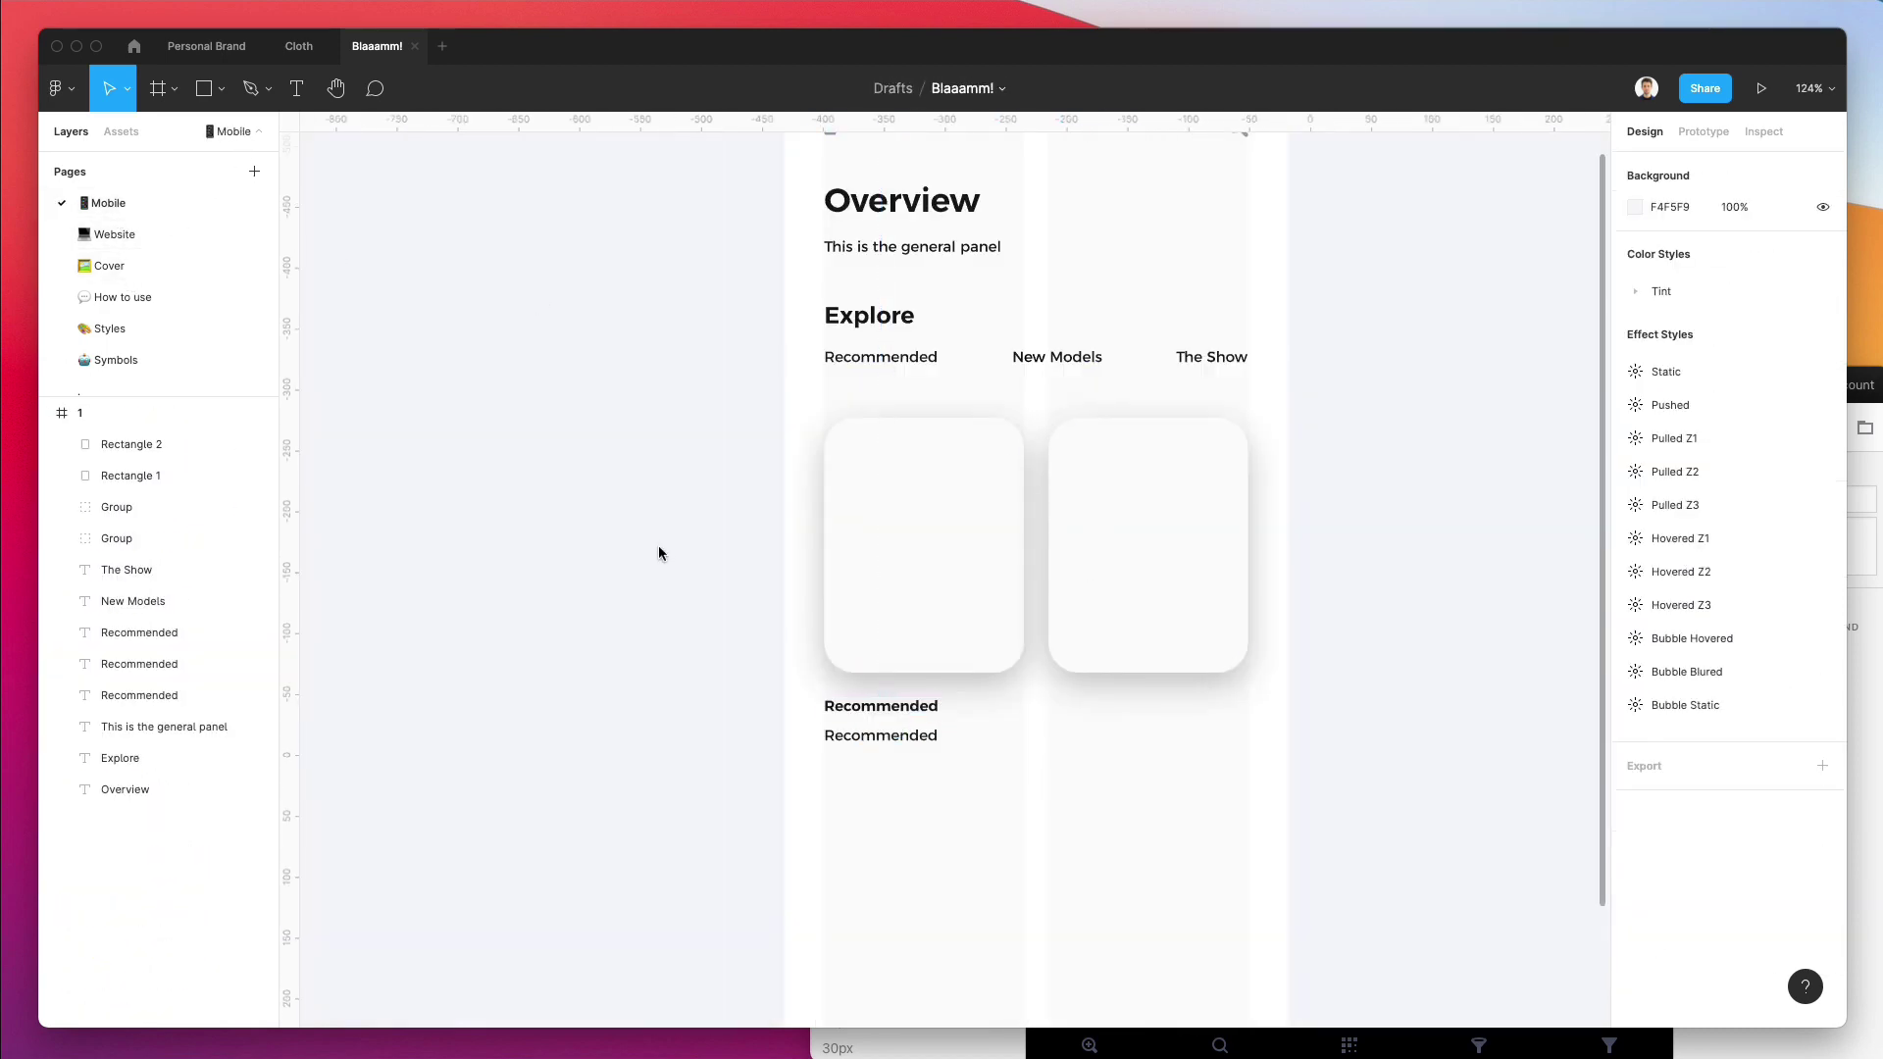
{"action": "key", "text": "ctrl+v"}
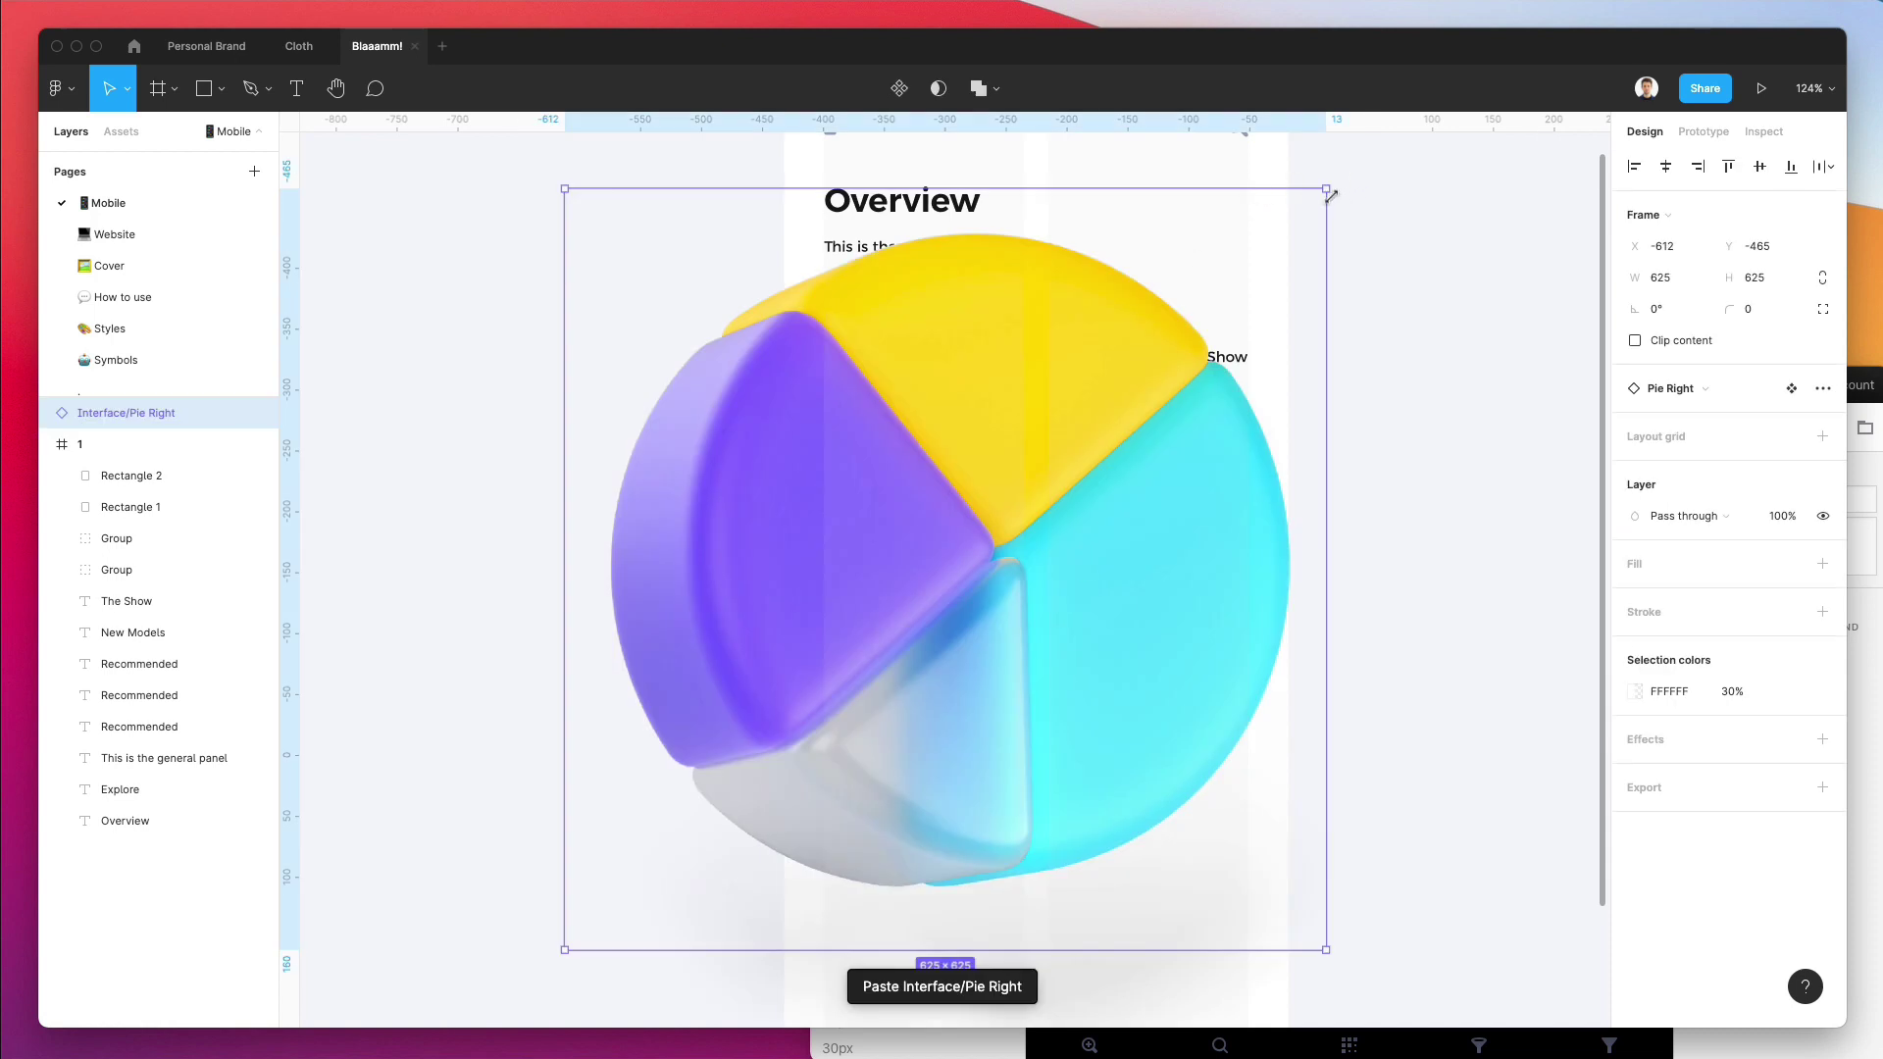
Scale the pie chart down to about 108 × 108 and centre it on the first card.
{"action": "left_click_drag", "start_coordinate": [1331, 195], "coordinate": [963, 527]}
{"action": "left_click", "coordinate": [980, 642], "text": "shift"}
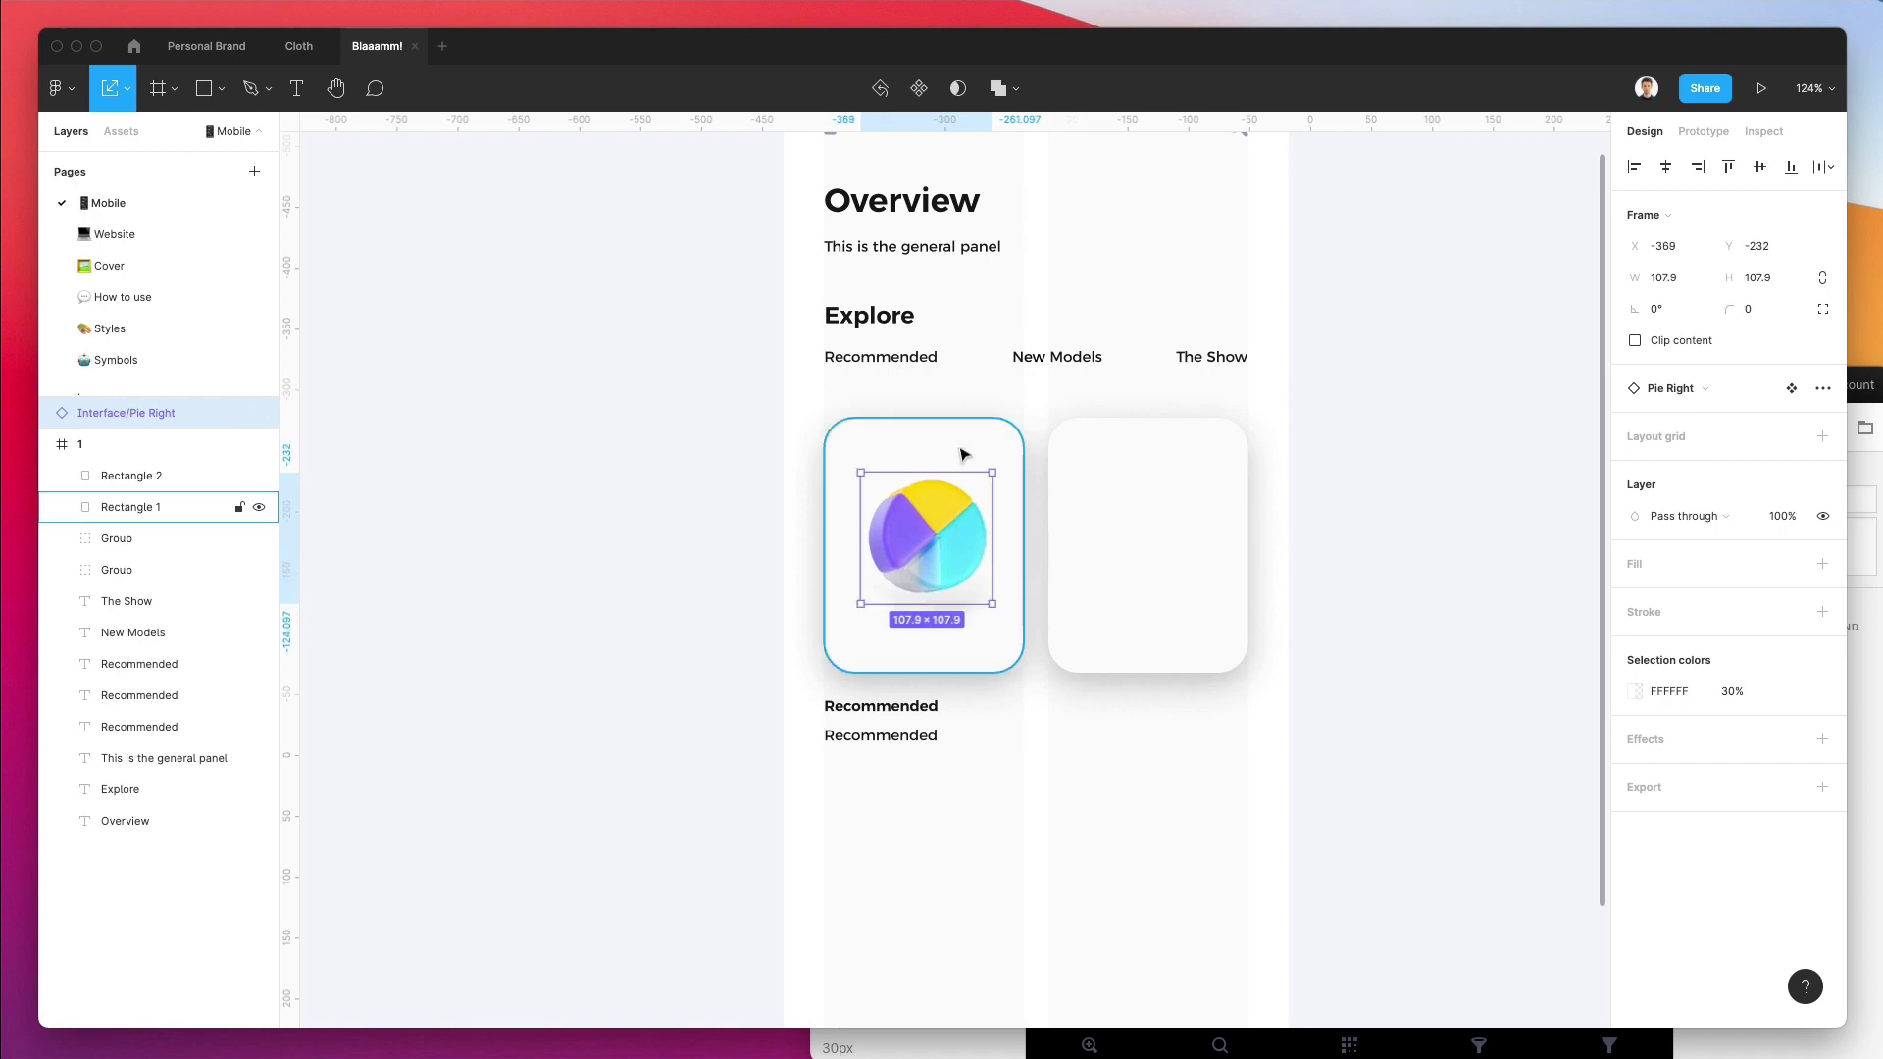
{"action": "left_click", "coordinate": [1665, 167]}
{"action": "left_click", "coordinate": [1759, 167]}
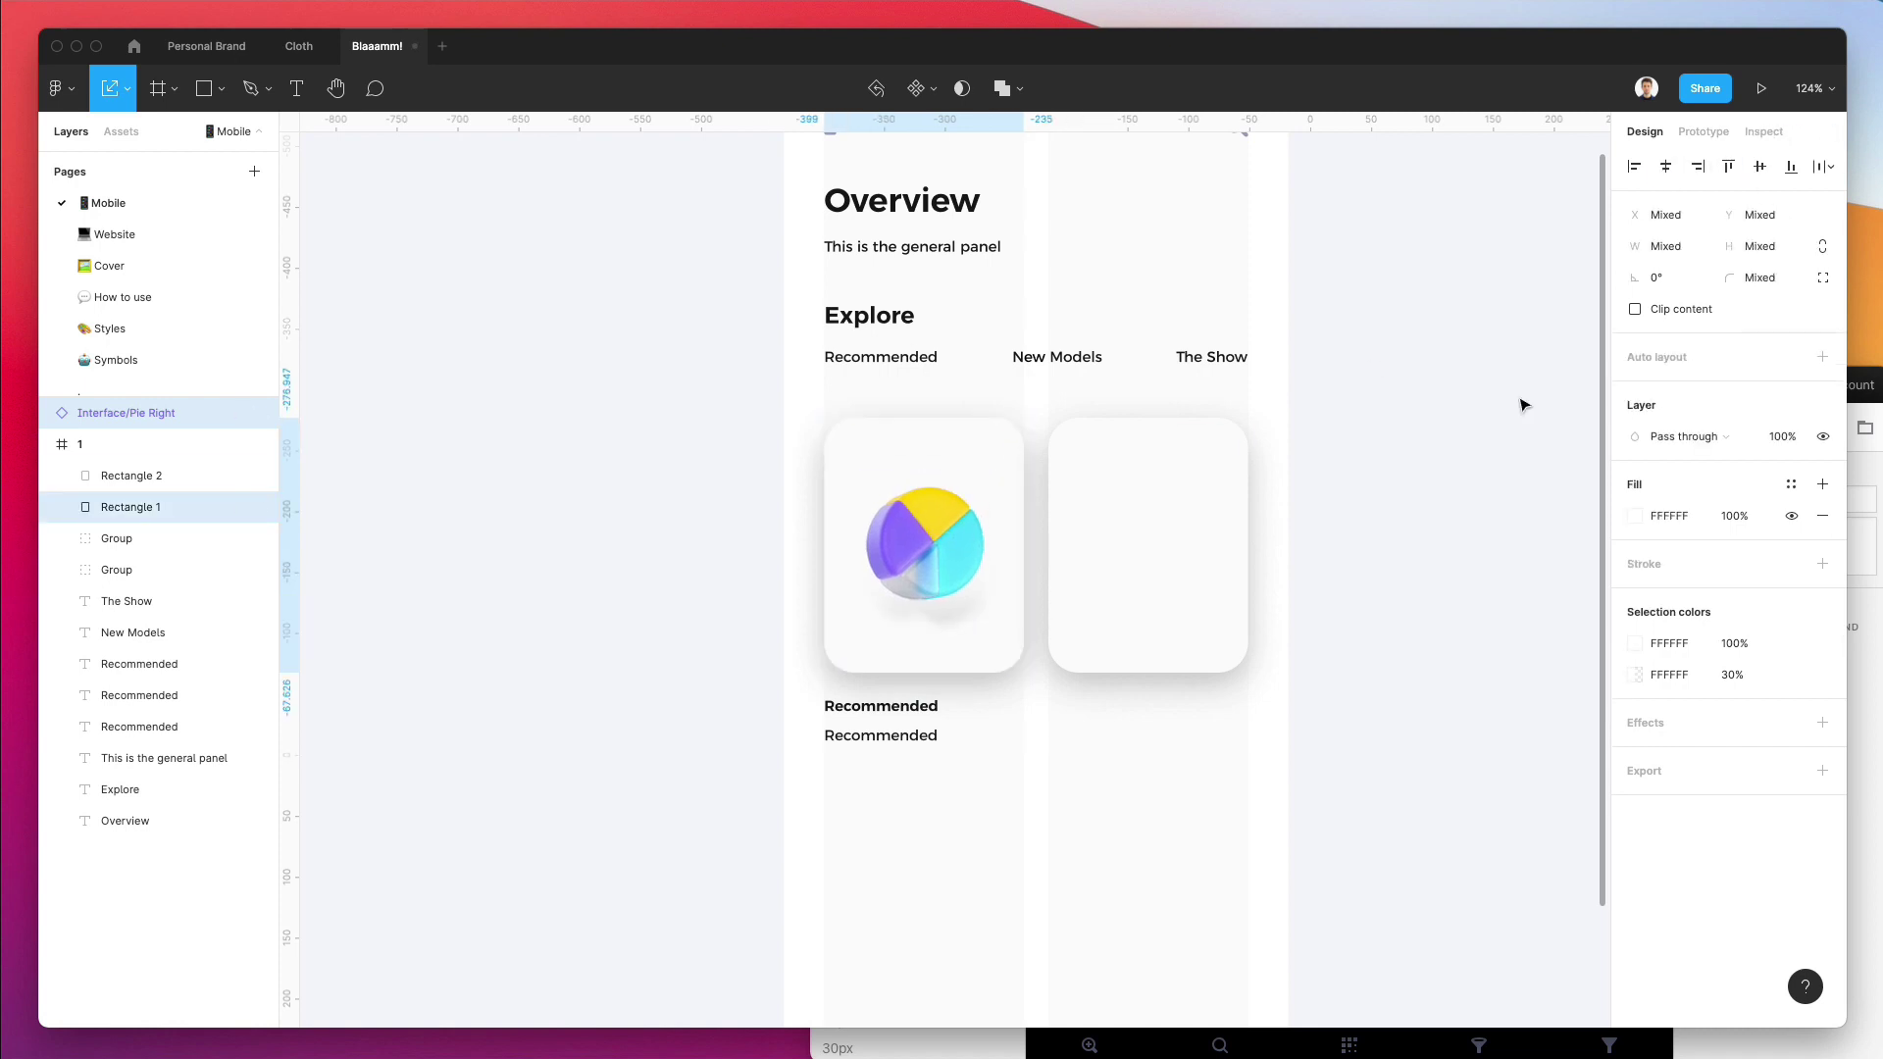
{"action": "left_click", "coordinate": [1294, 533]}
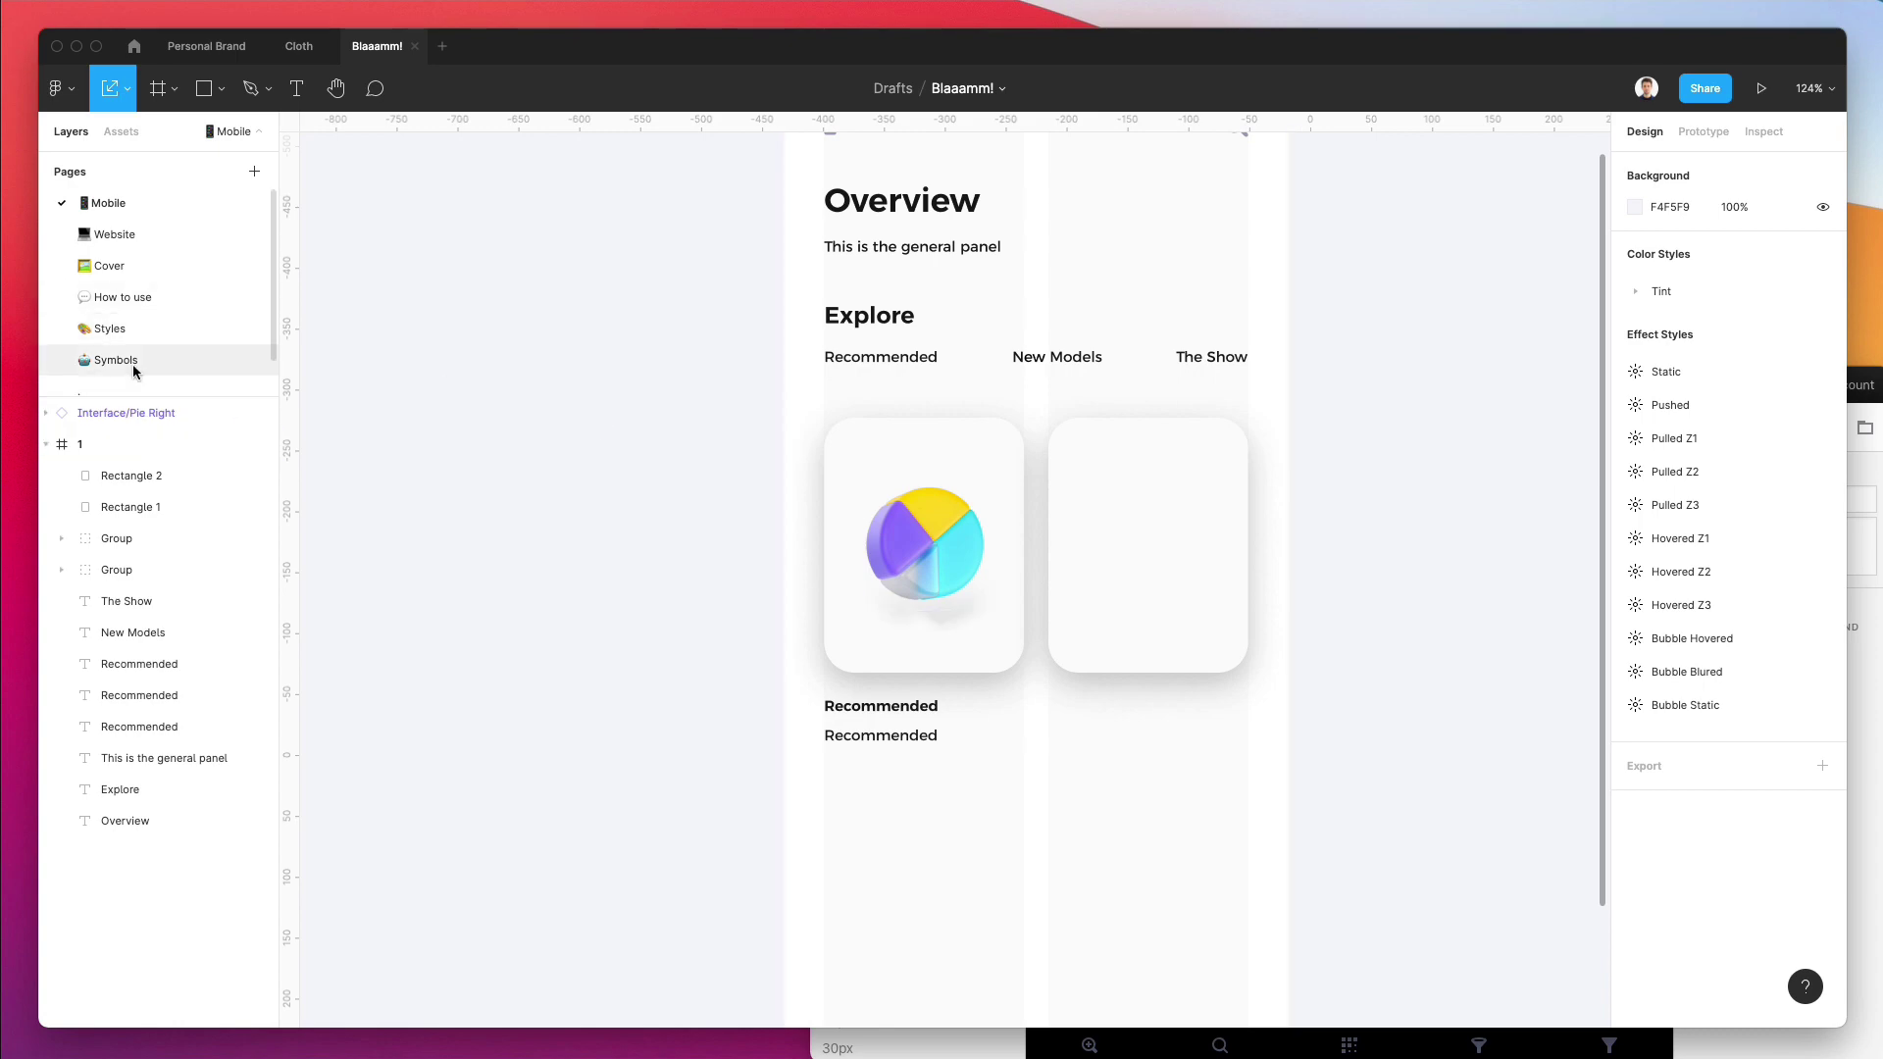
Copy the Devices / Watch Right component from the Symbols page and paste it onto the Mobile page.
{"action": "scroll", "coordinate": [126, 353], "scroll_direction": "down", "scroll_amount": 1}
{"action": "left_click", "coordinate": [115, 334]}
{"action": "scroll", "coordinate": [1148, 397], "scroll_direction": "up", "scroll_amount": 10}
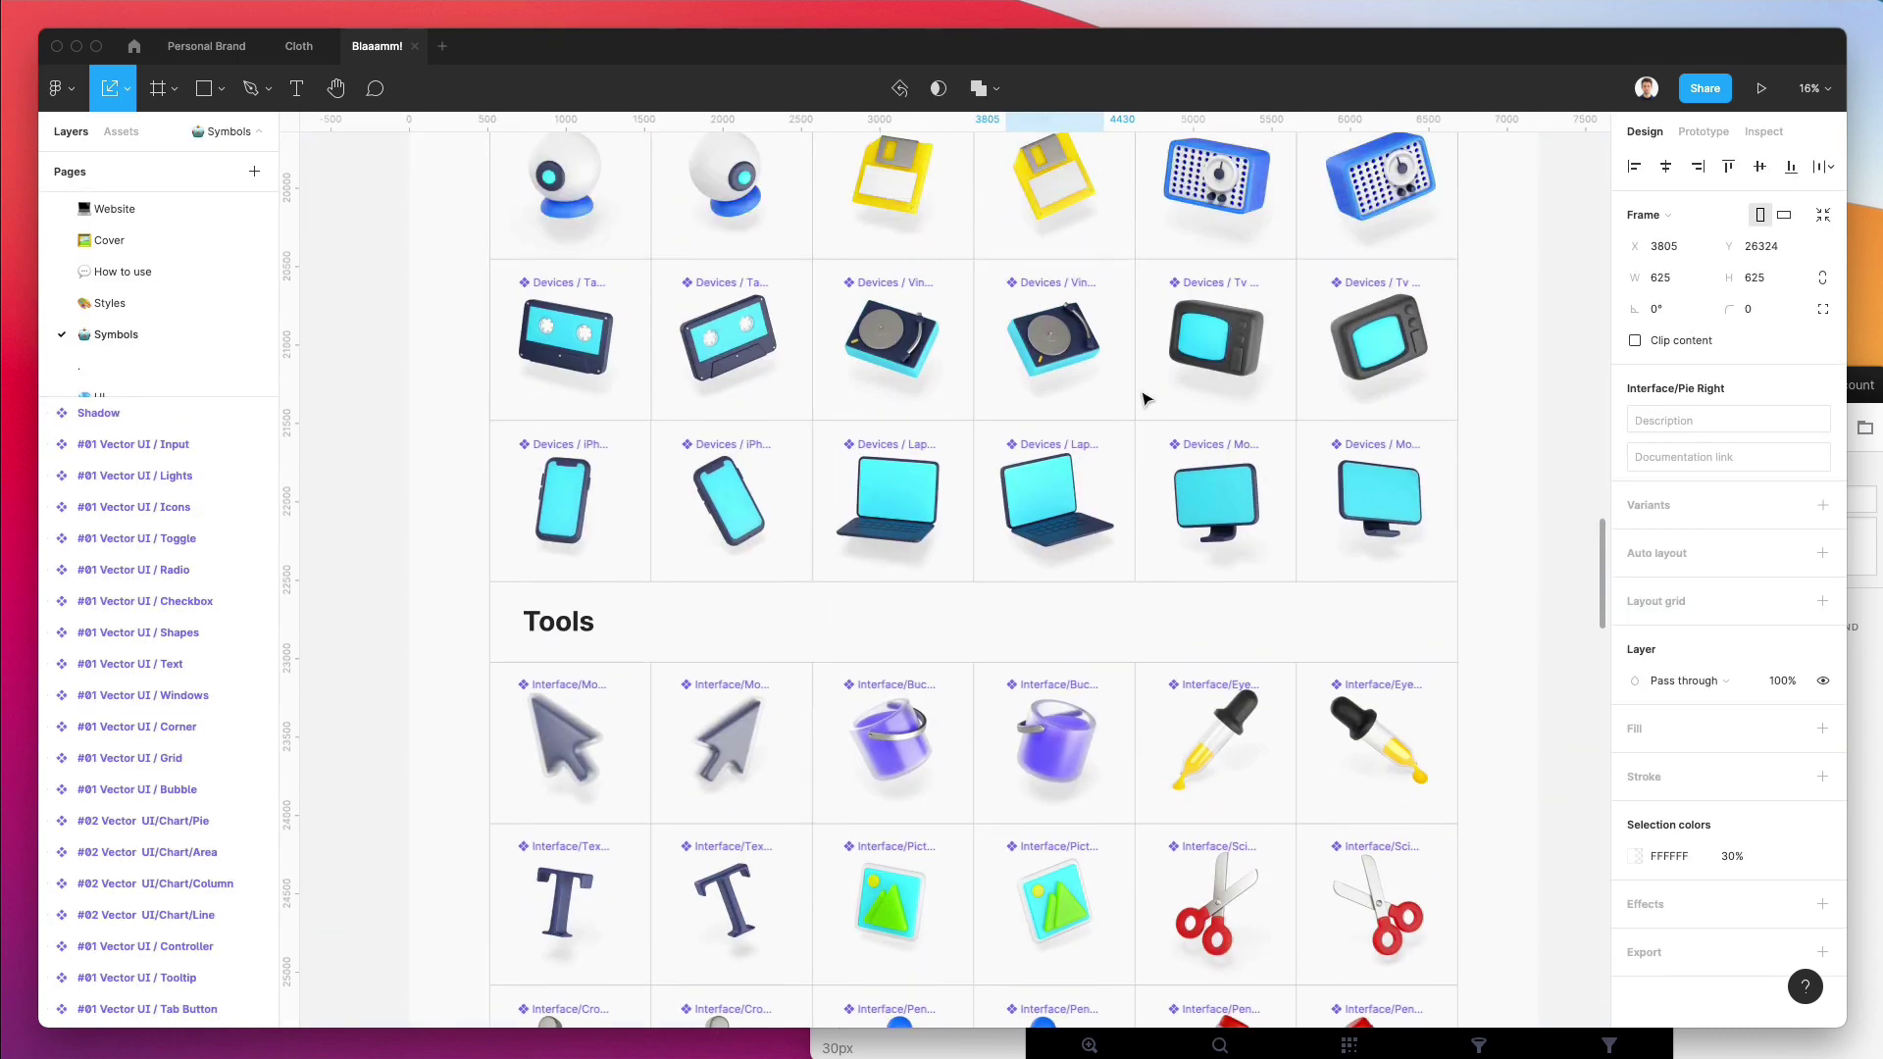
{"action": "scroll", "coordinate": [1143, 399], "scroll_direction": "up", "scroll_amount": 4}
{"action": "scroll", "coordinate": [882, 412], "scroll_direction": "down", "scroll_amount": 3}
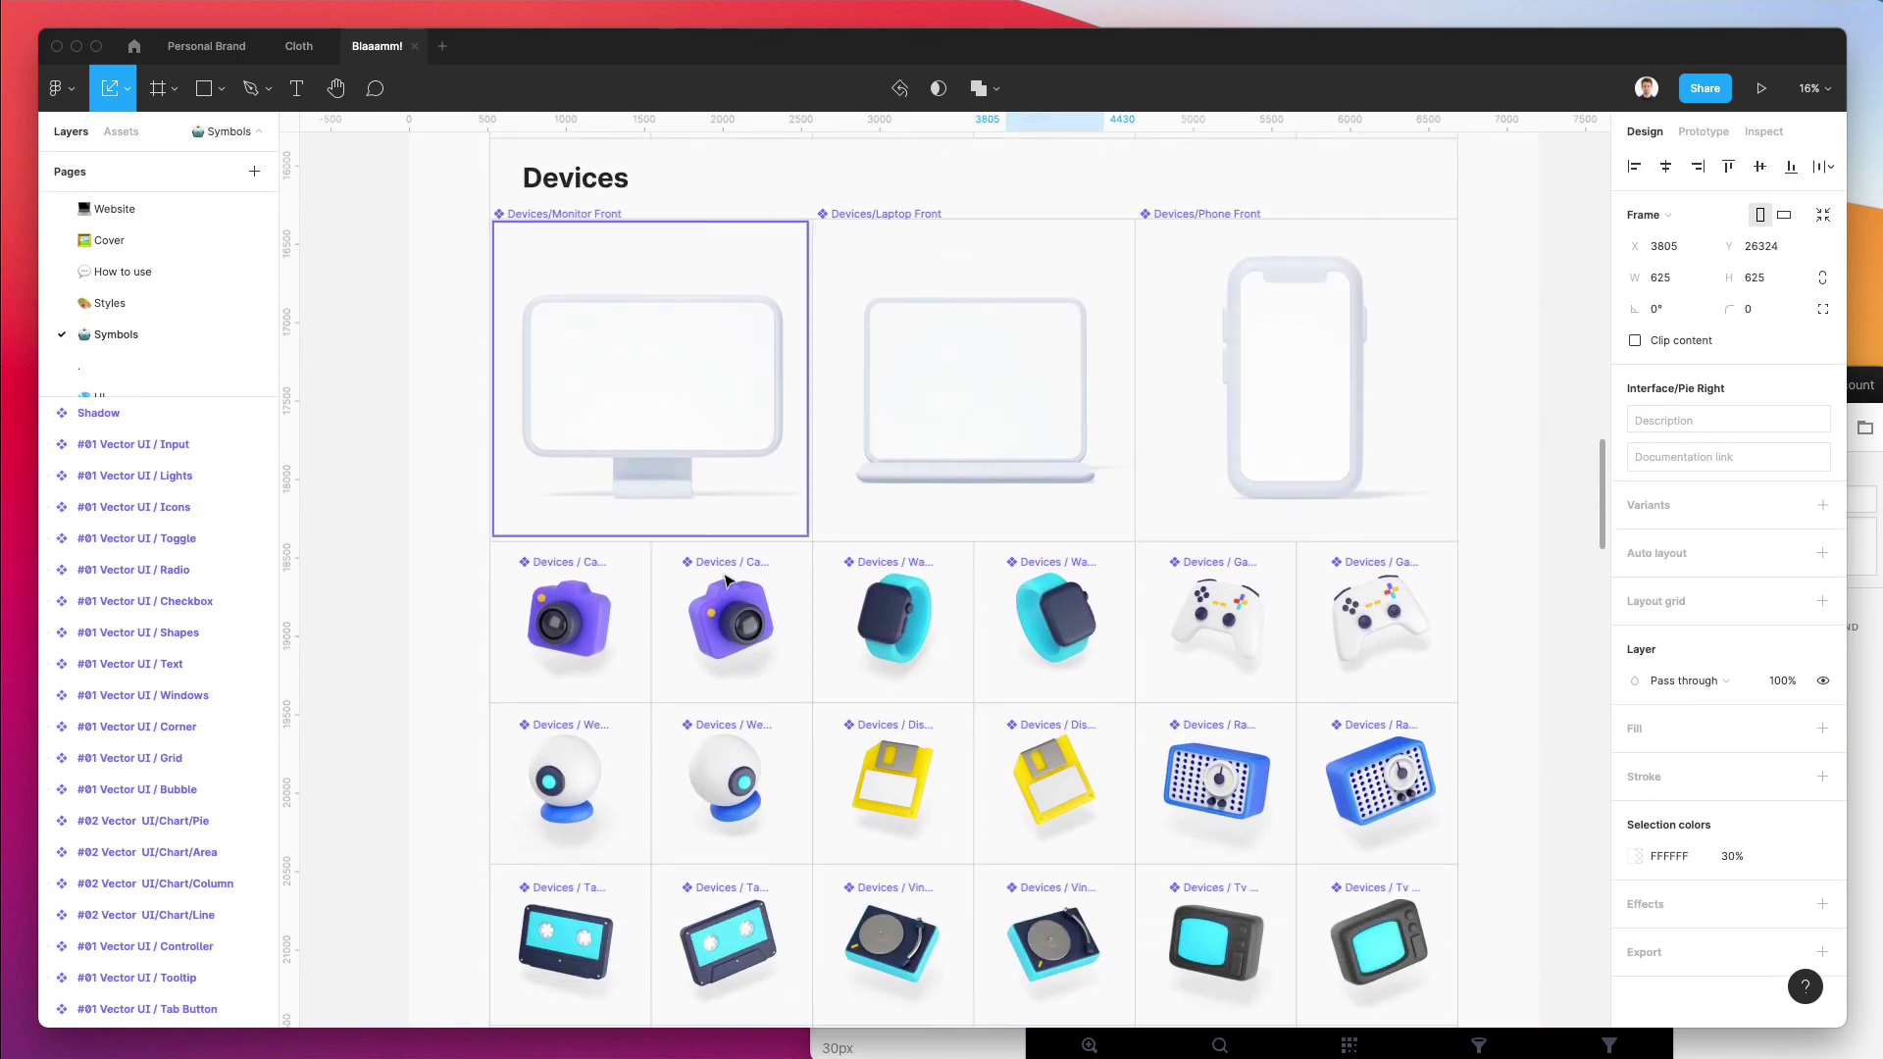
{"action": "left_click", "coordinate": [1040, 605]}
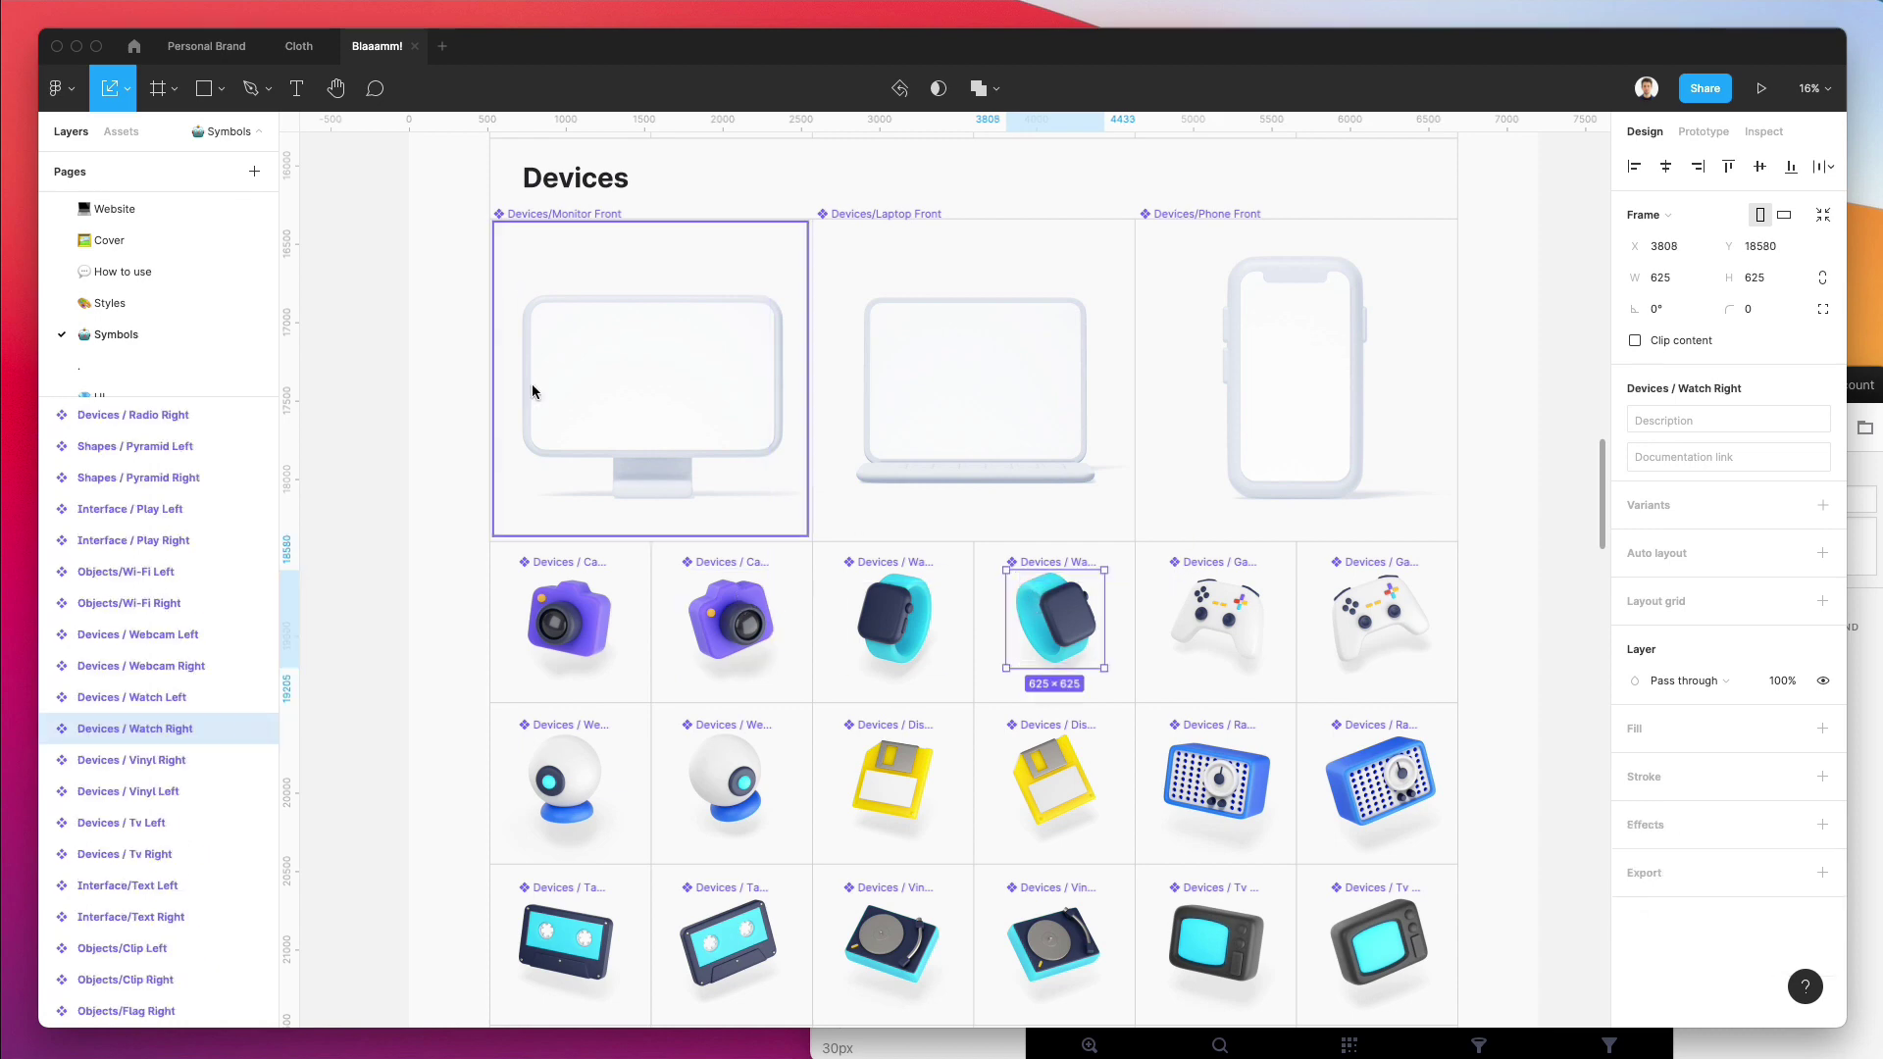
{"action": "scroll", "coordinate": [120, 239], "scroll_direction": "up", "scroll_amount": 1}
{"action": "left_click", "coordinate": [108, 203]}
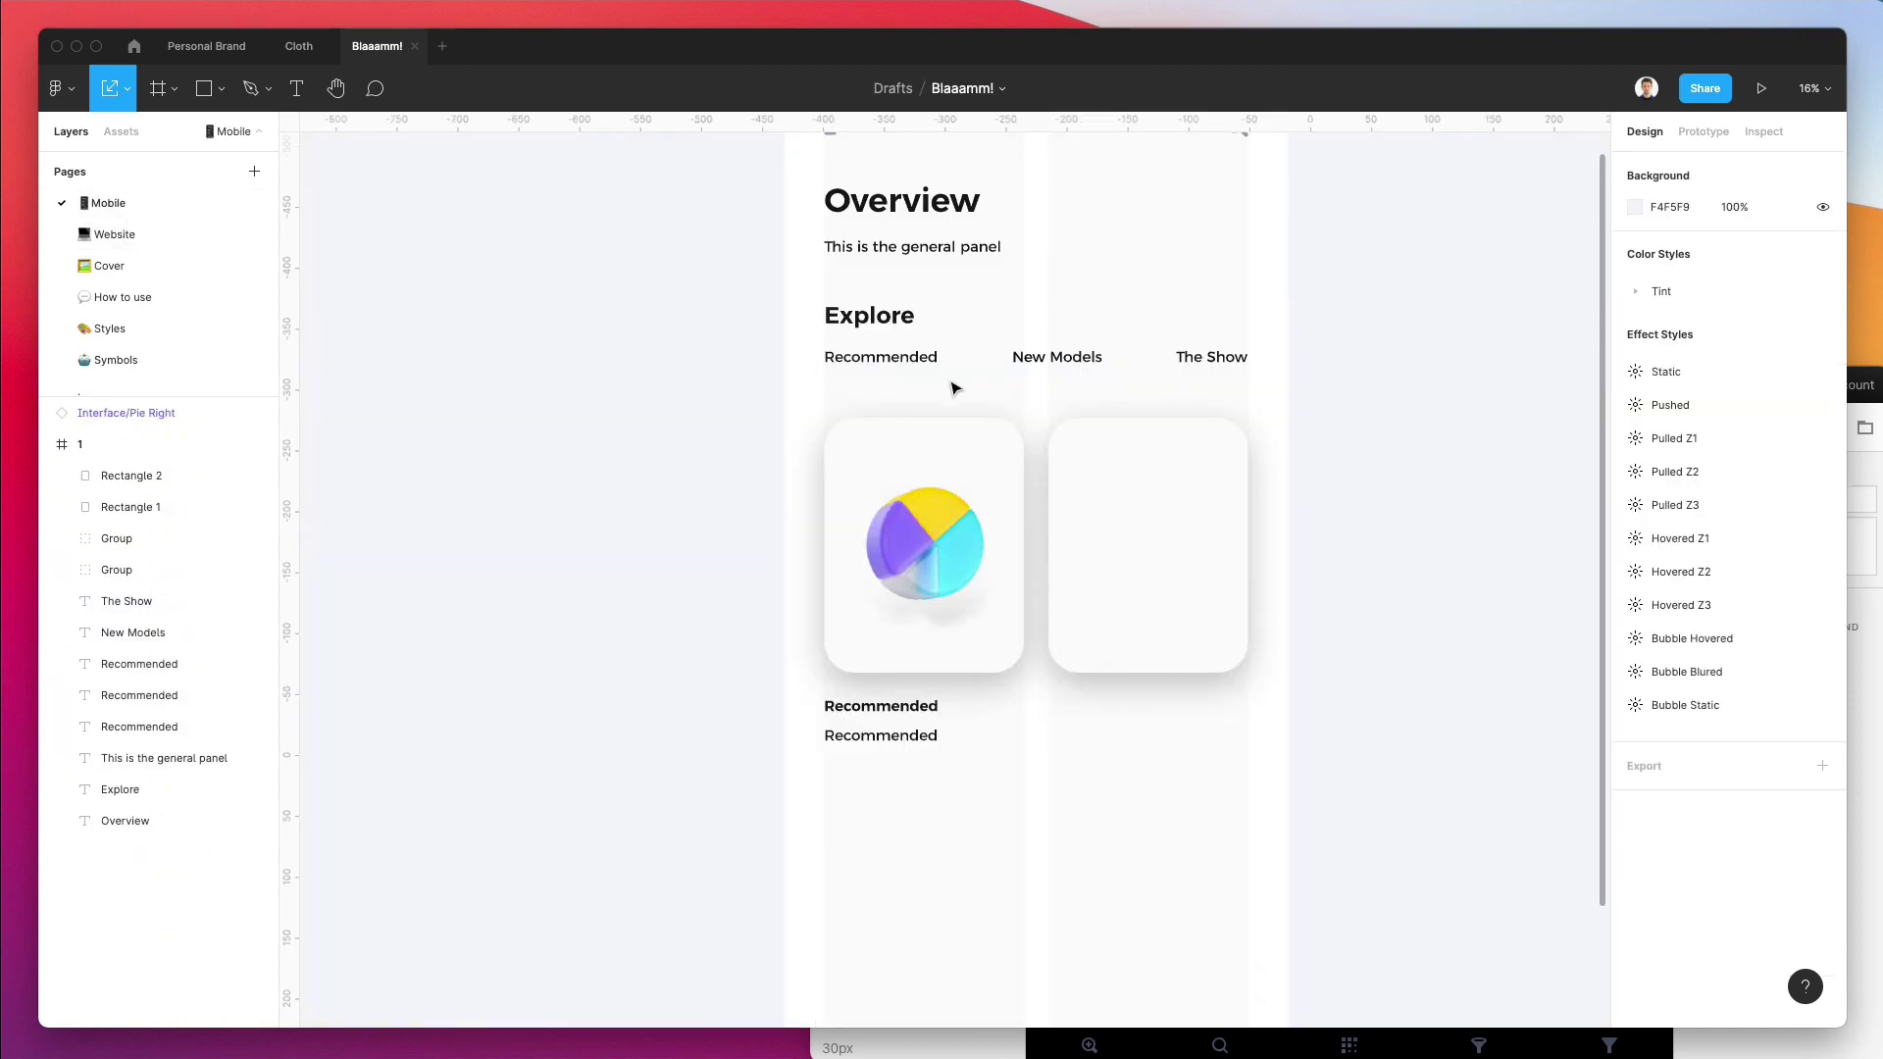
{"action": "key", "text": "ctrl+v"}
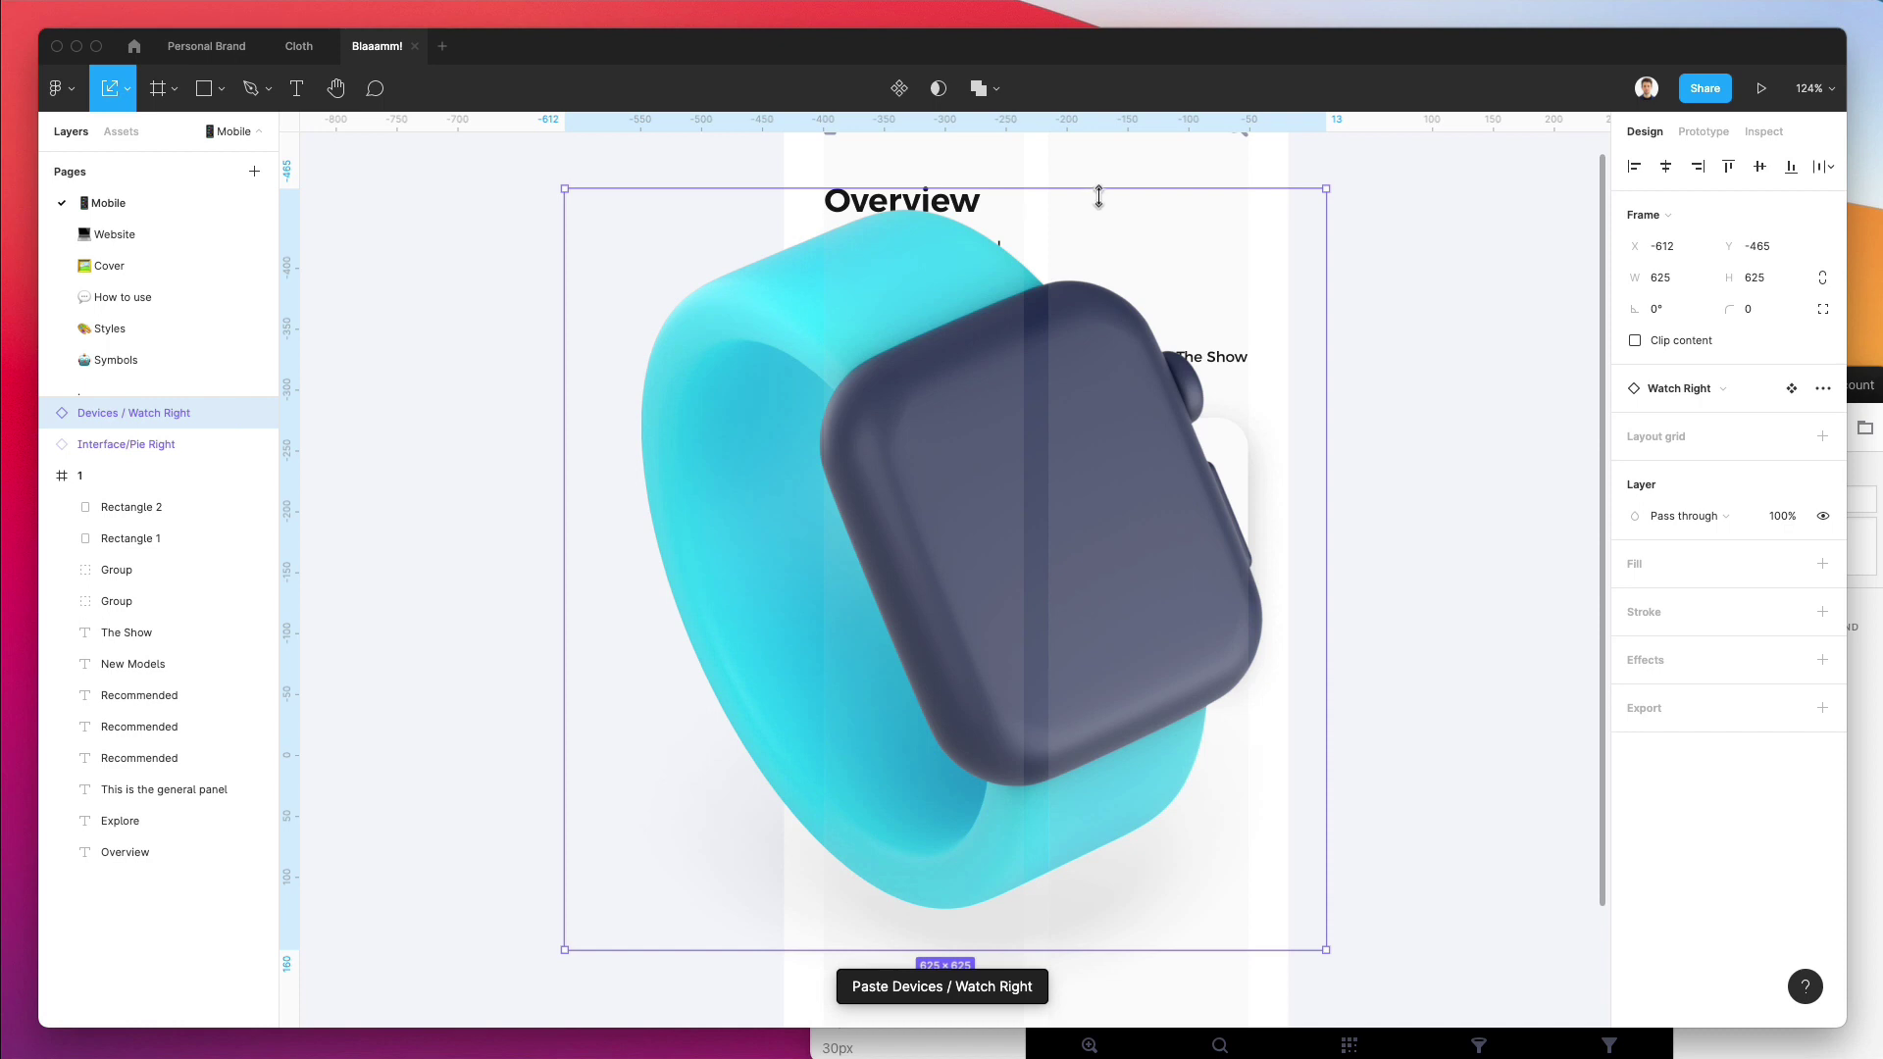
Scale the watch down to fit over the second card, and enlarge the pie chart to about 117 × 117.
{"action": "left_click_drag", "start_coordinate": [1104, 196], "coordinate": [1167, 556]}
{"action": "left_click", "coordinate": [934, 545]}
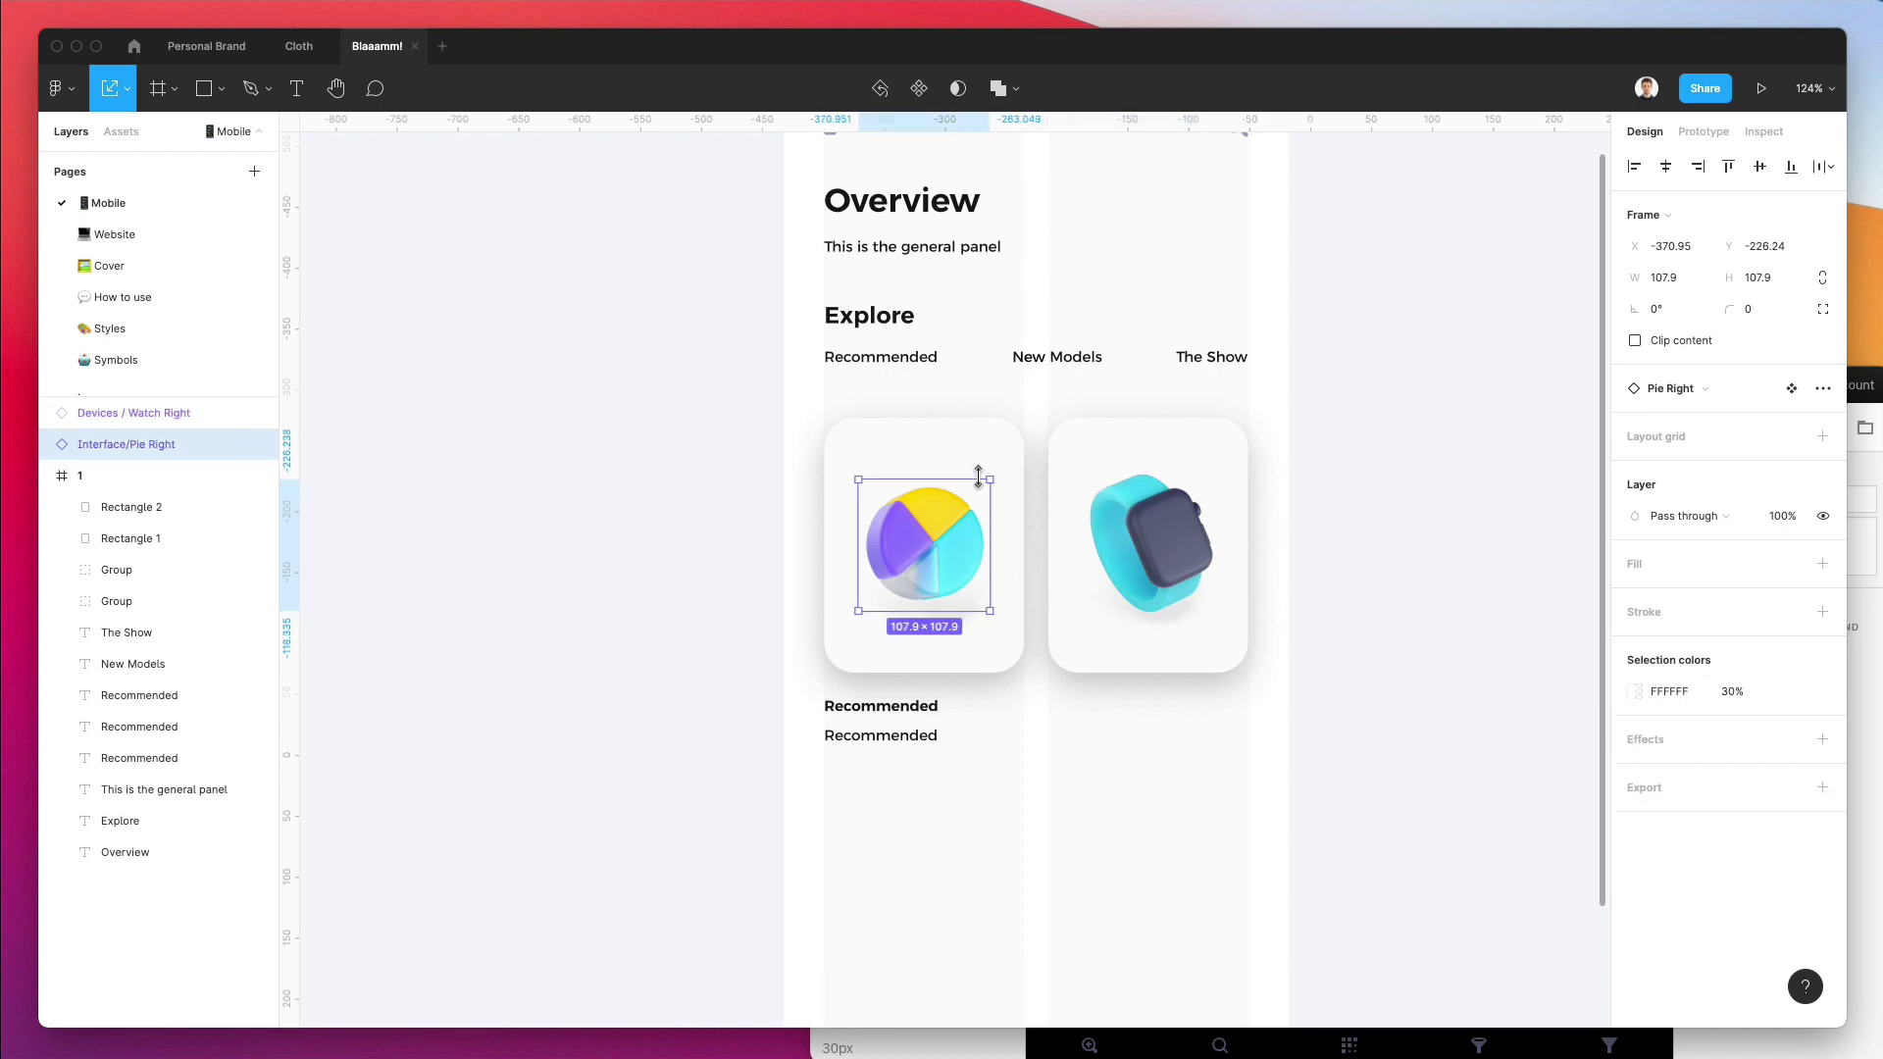
{"action": "left_click", "coordinate": [1152, 603]}
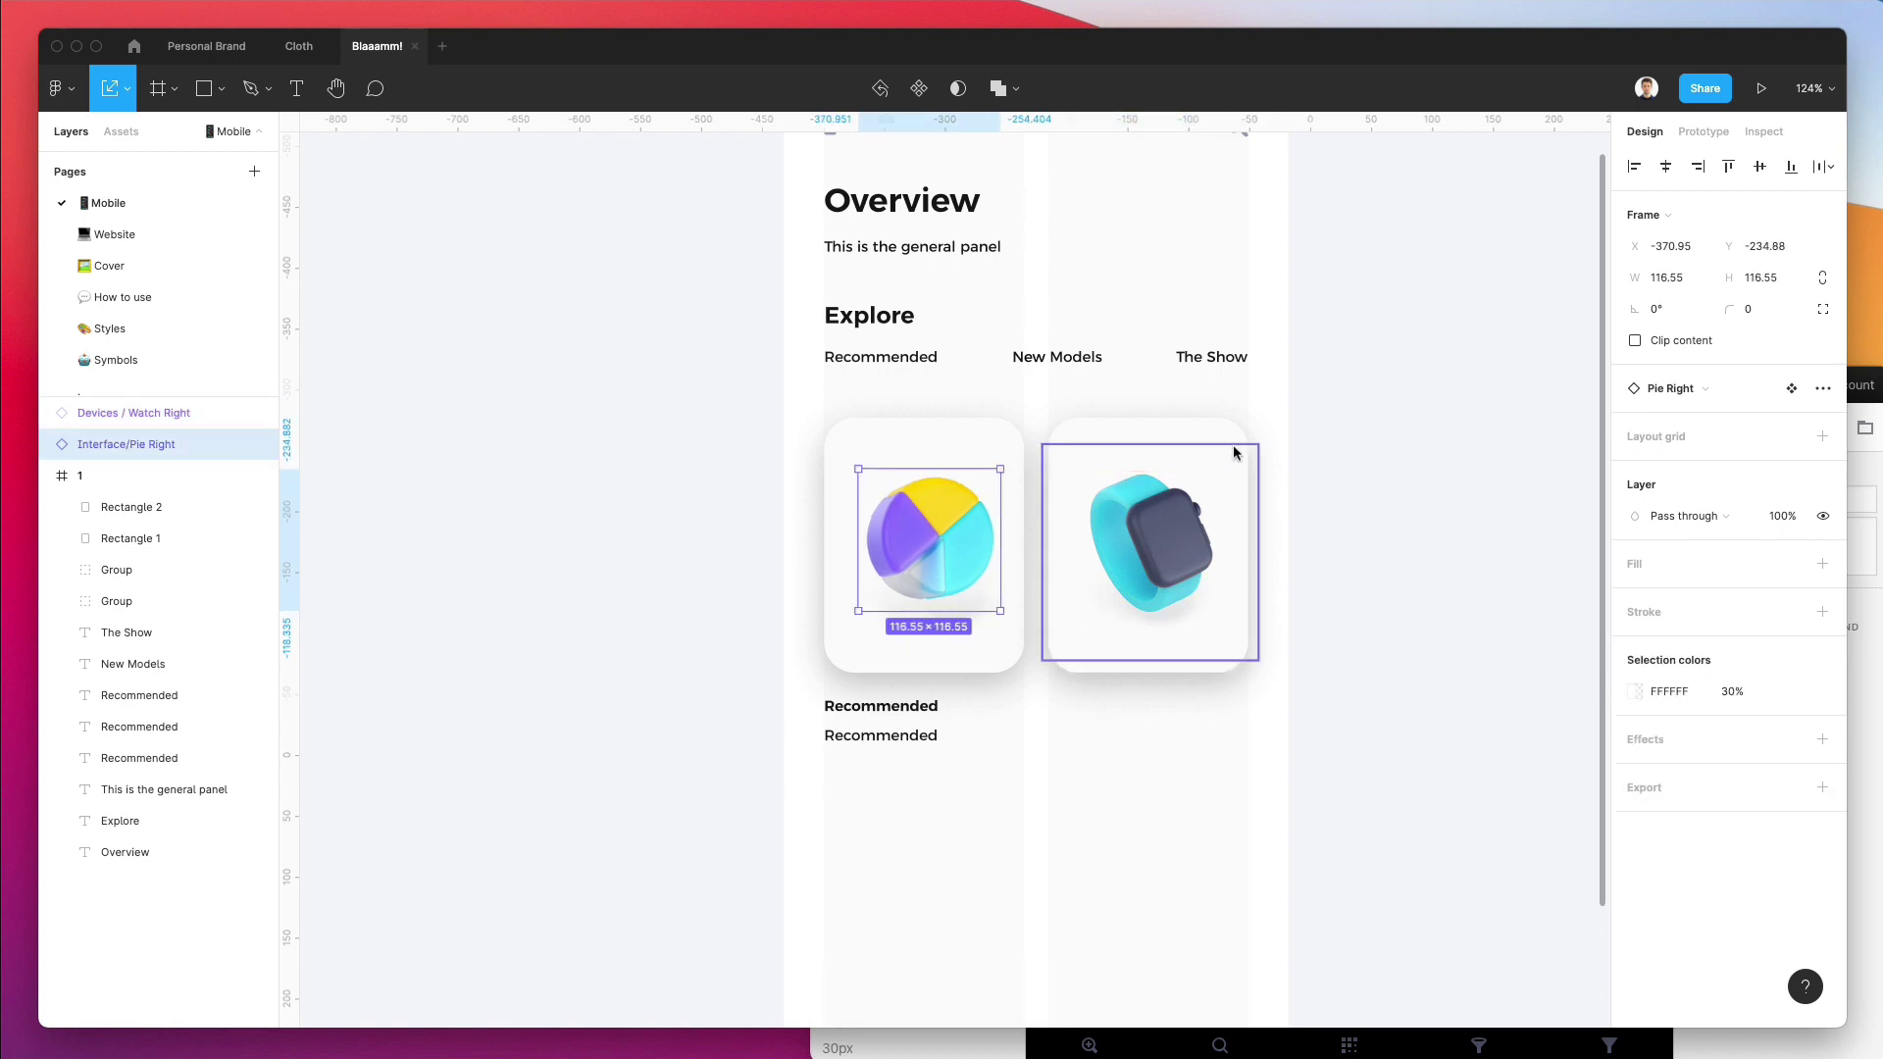
Shorten both product cards together to a height of about 177, trimming them equally above and below.
{"action": "left_click", "coordinate": [1145, 422]}
{"action": "left_click", "coordinate": [988, 433], "text": "shift"}
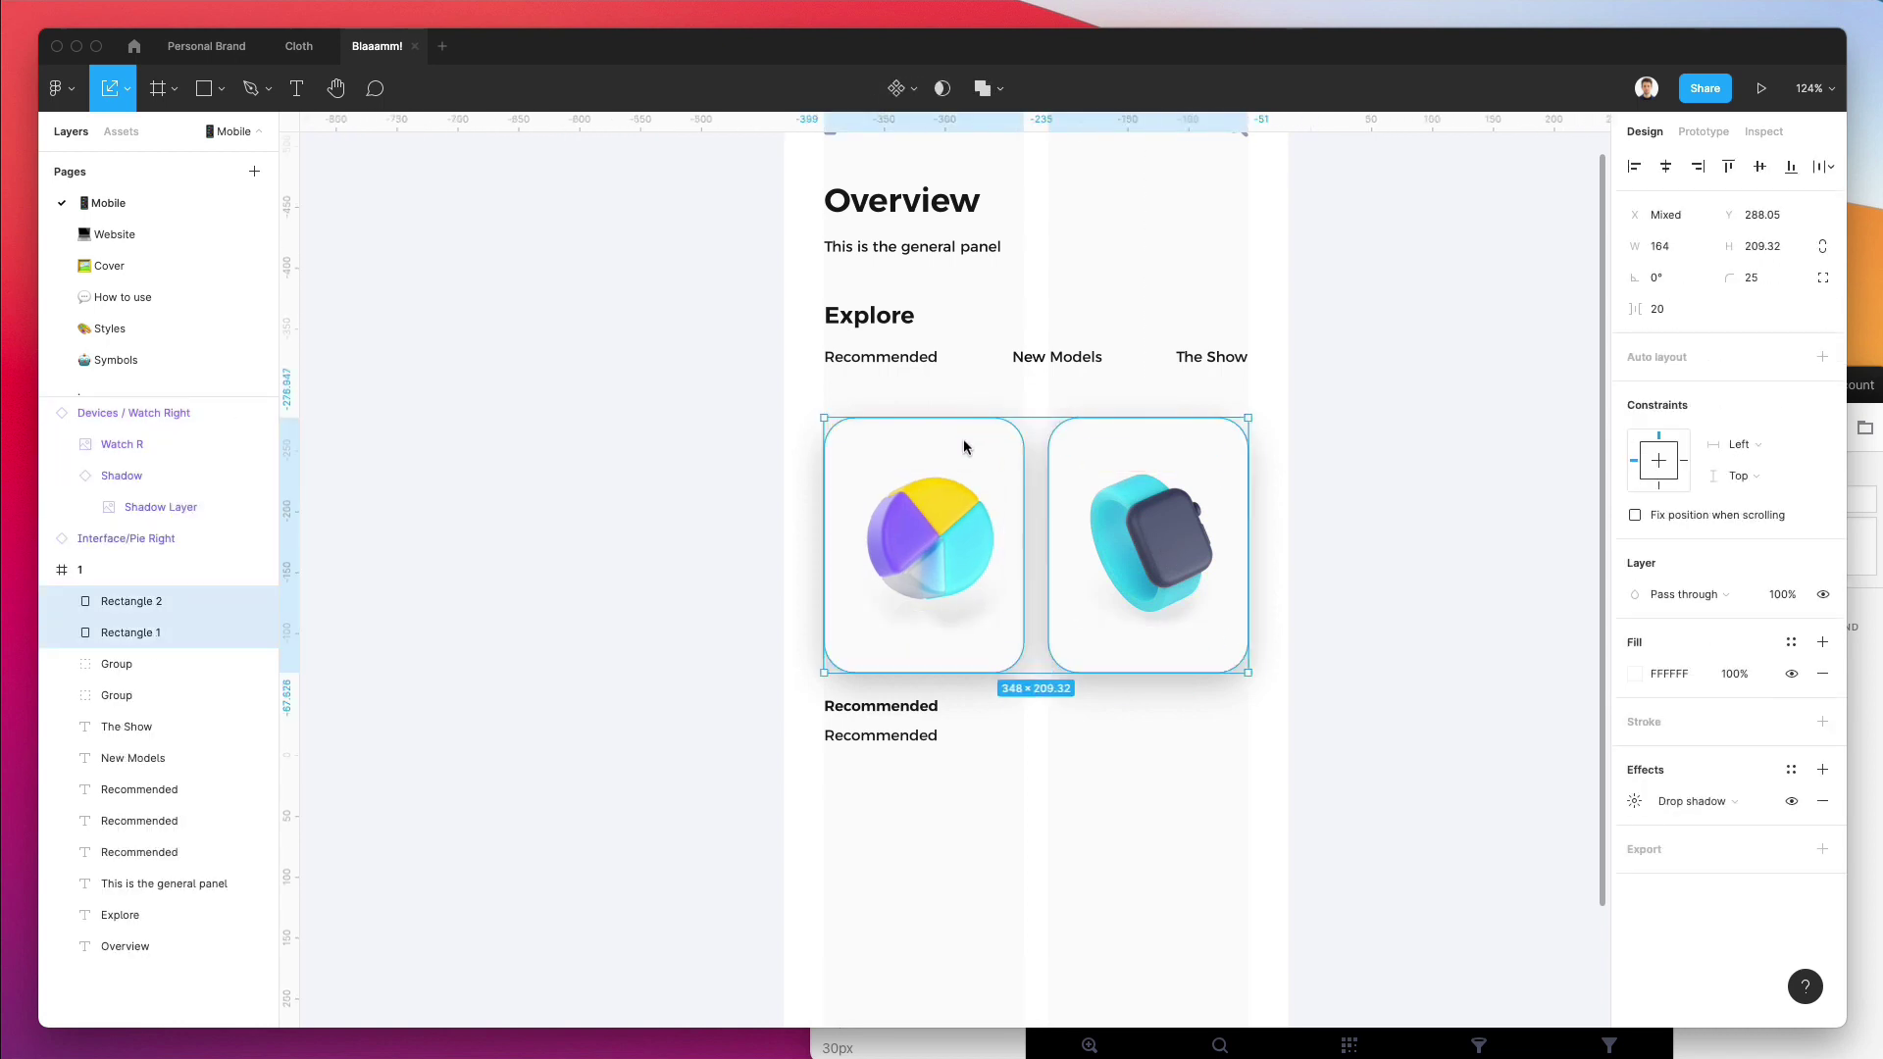
{"action": "key", "text": "v"}
{"action": "left_click_drag", "start_coordinate": [1026, 420], "coordinate": [882, 561]}
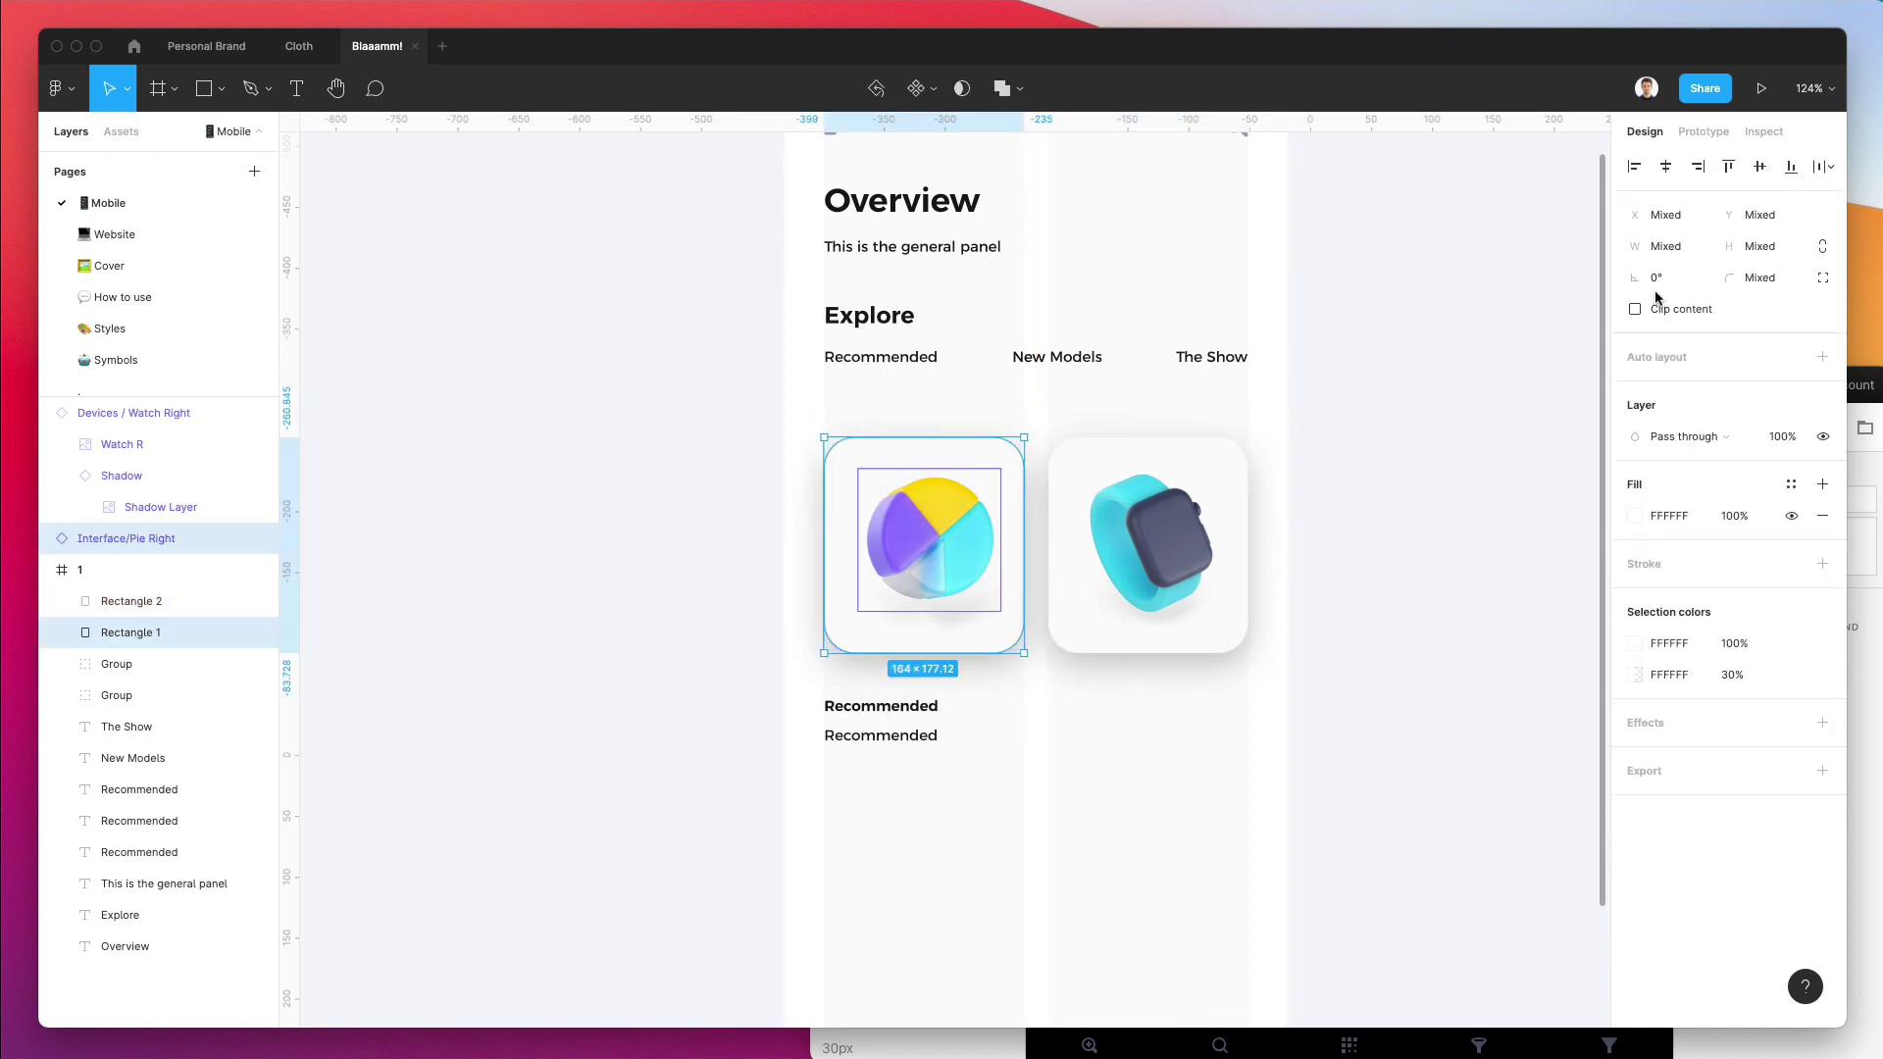
Centre the pie chart horizontally and vertically on the shortened first card.
{"action": "key", "text": "shift+e"}
{"action": "left_click", "coordinate": [1623, 131]}
{"action": "left_click", "coordinate": [1665, 167]}
{"action": "left_click", "coordinate": [1759, 167]}
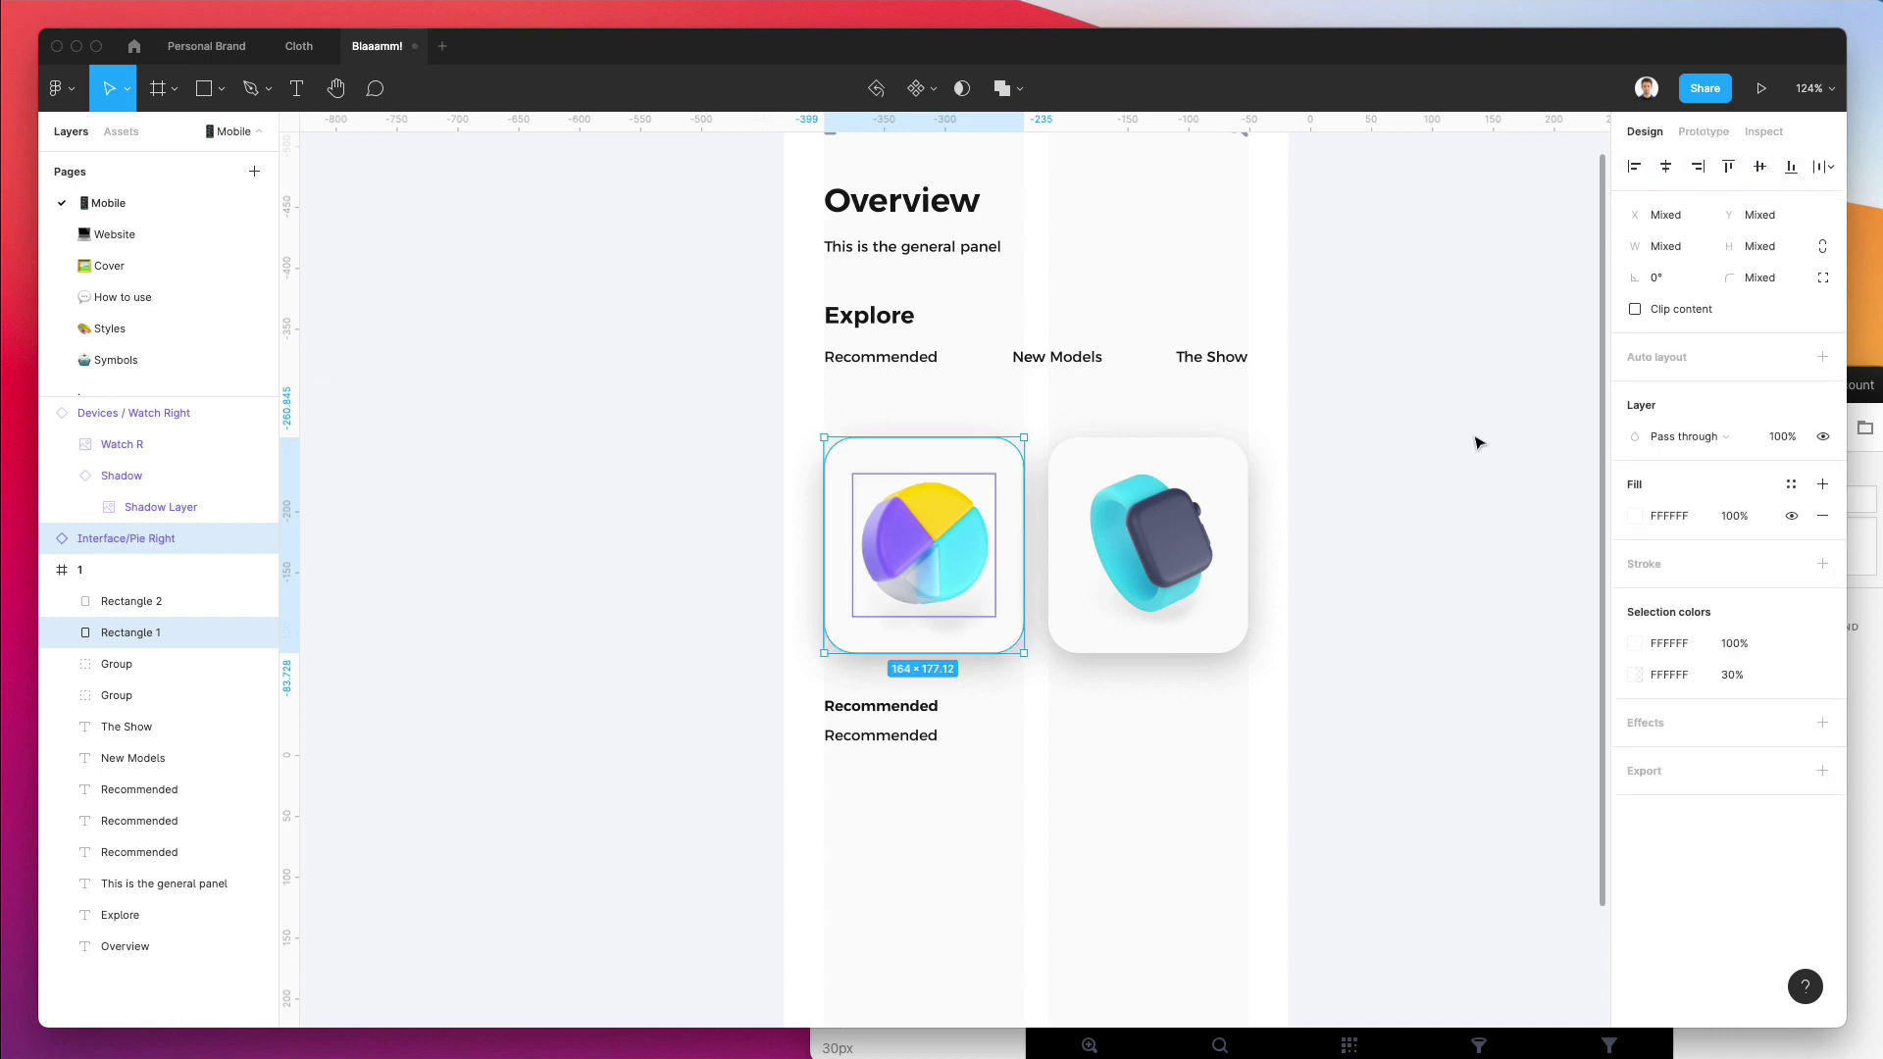
{"action": "left_click", "coordinate": [1457, 503]}
Centre the watch illustration horizontally and vertically on the second card.
{"action": "left_click", "coordinate": [1232, 549]}
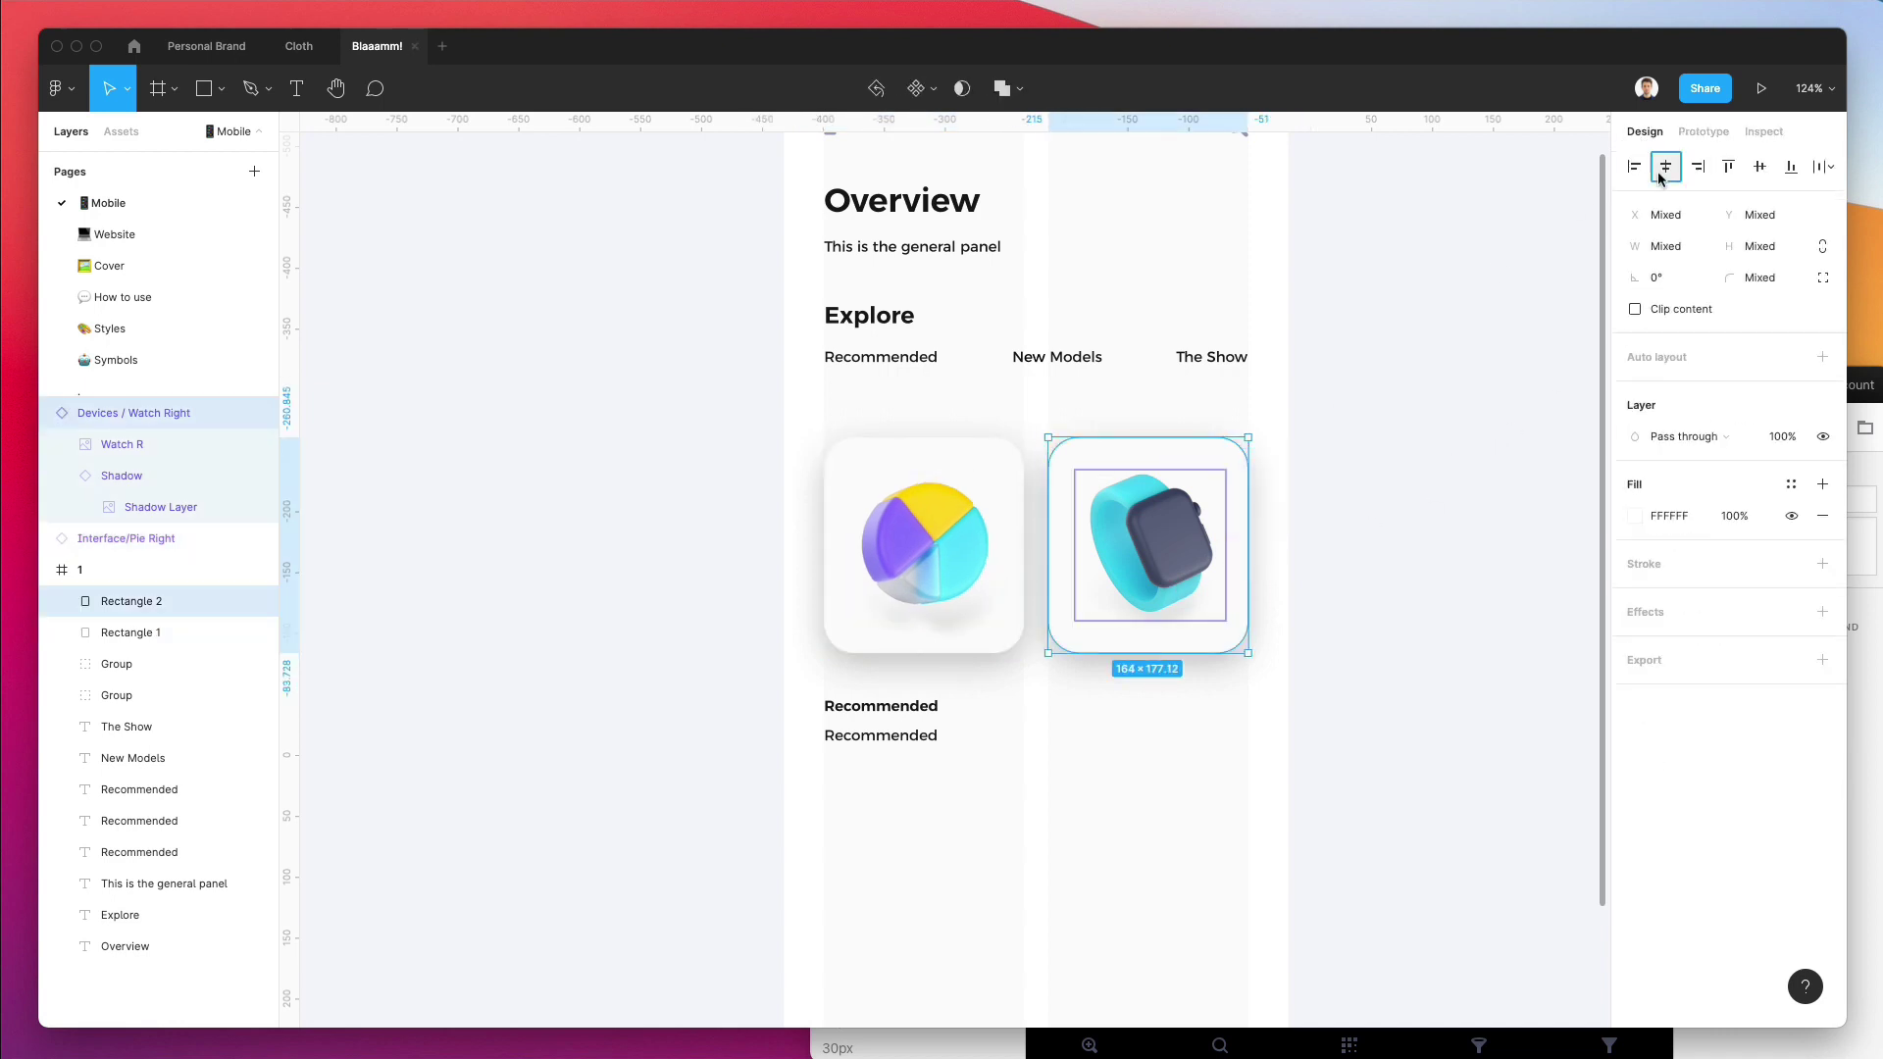
{"action": "left_click", "coordinate": [1759, 167]}
{"action": "left_click", "coordinate": [1363, 504]}
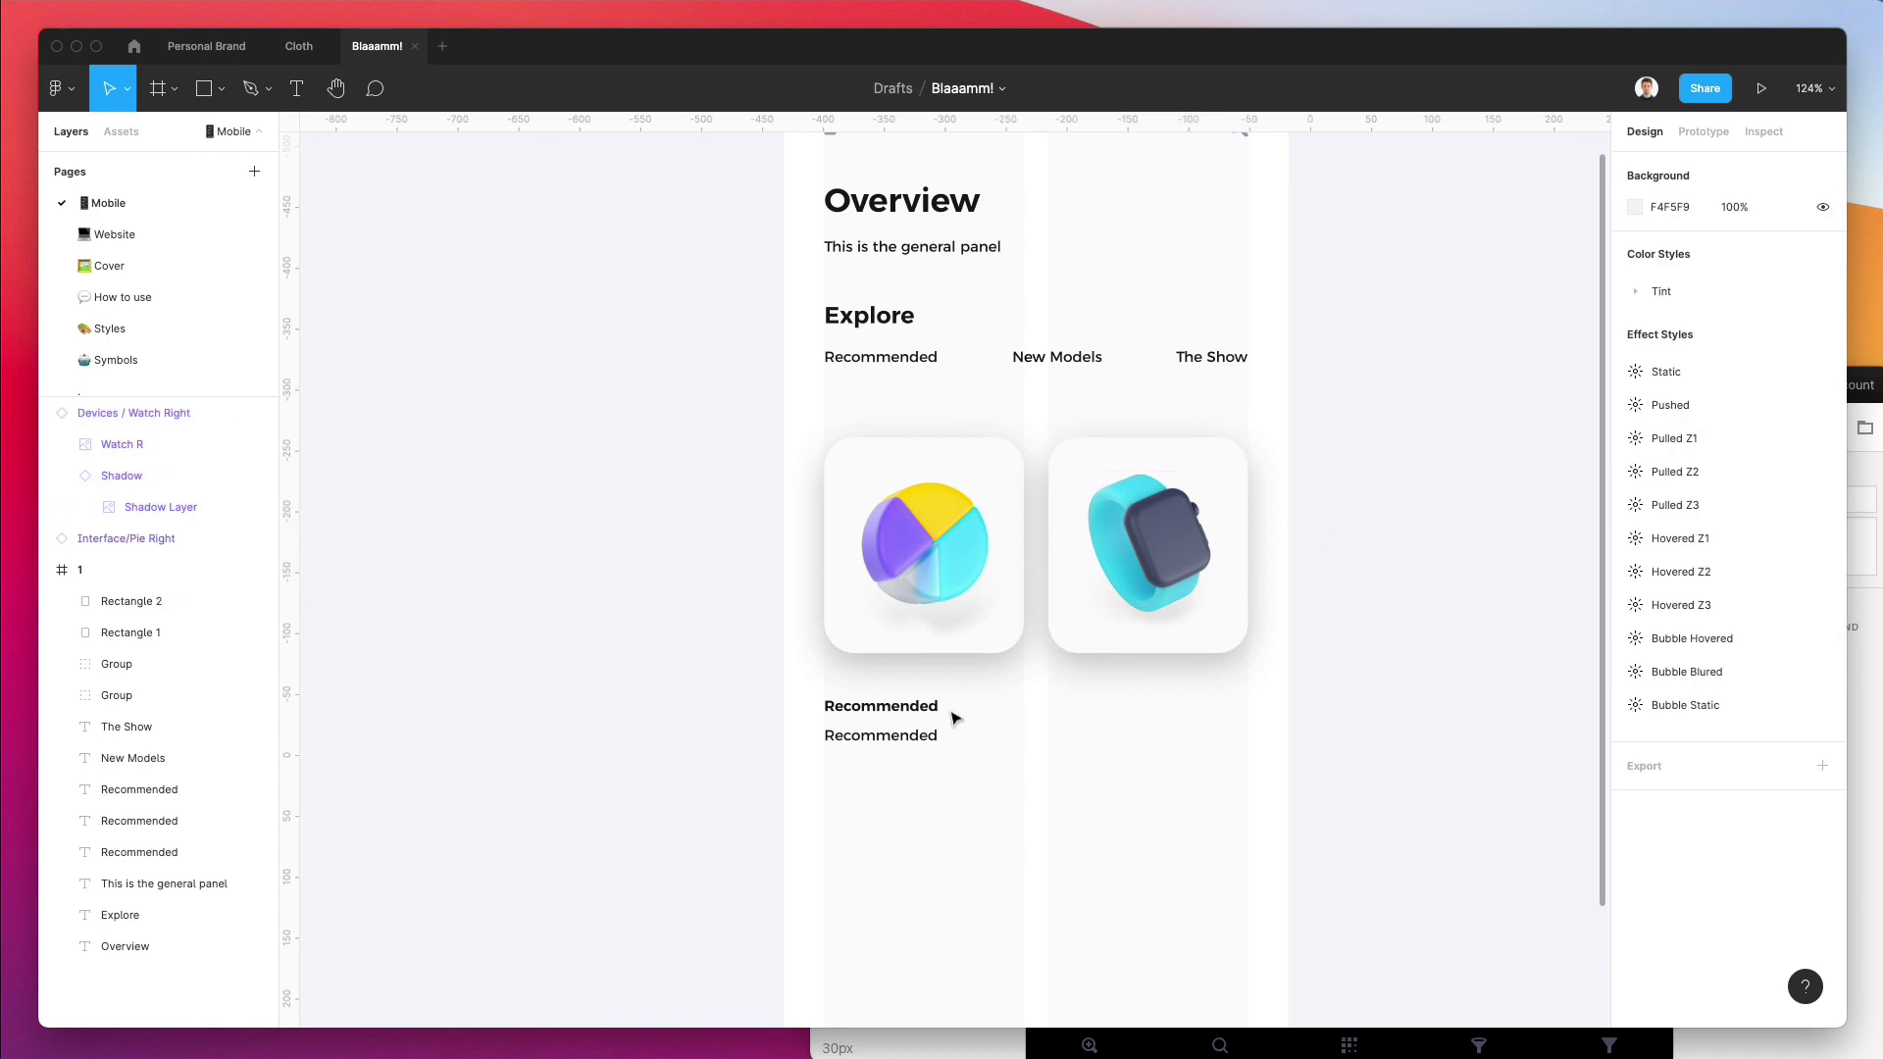
Move the two caption lines below the first card up by 10 px and select the upper, SemiBold one.
{"action": "left_click_drag", "start_coordinate": [819, 694], "coordinate": [909, 747]}
{"action": "key", "text": "shift+Up"}
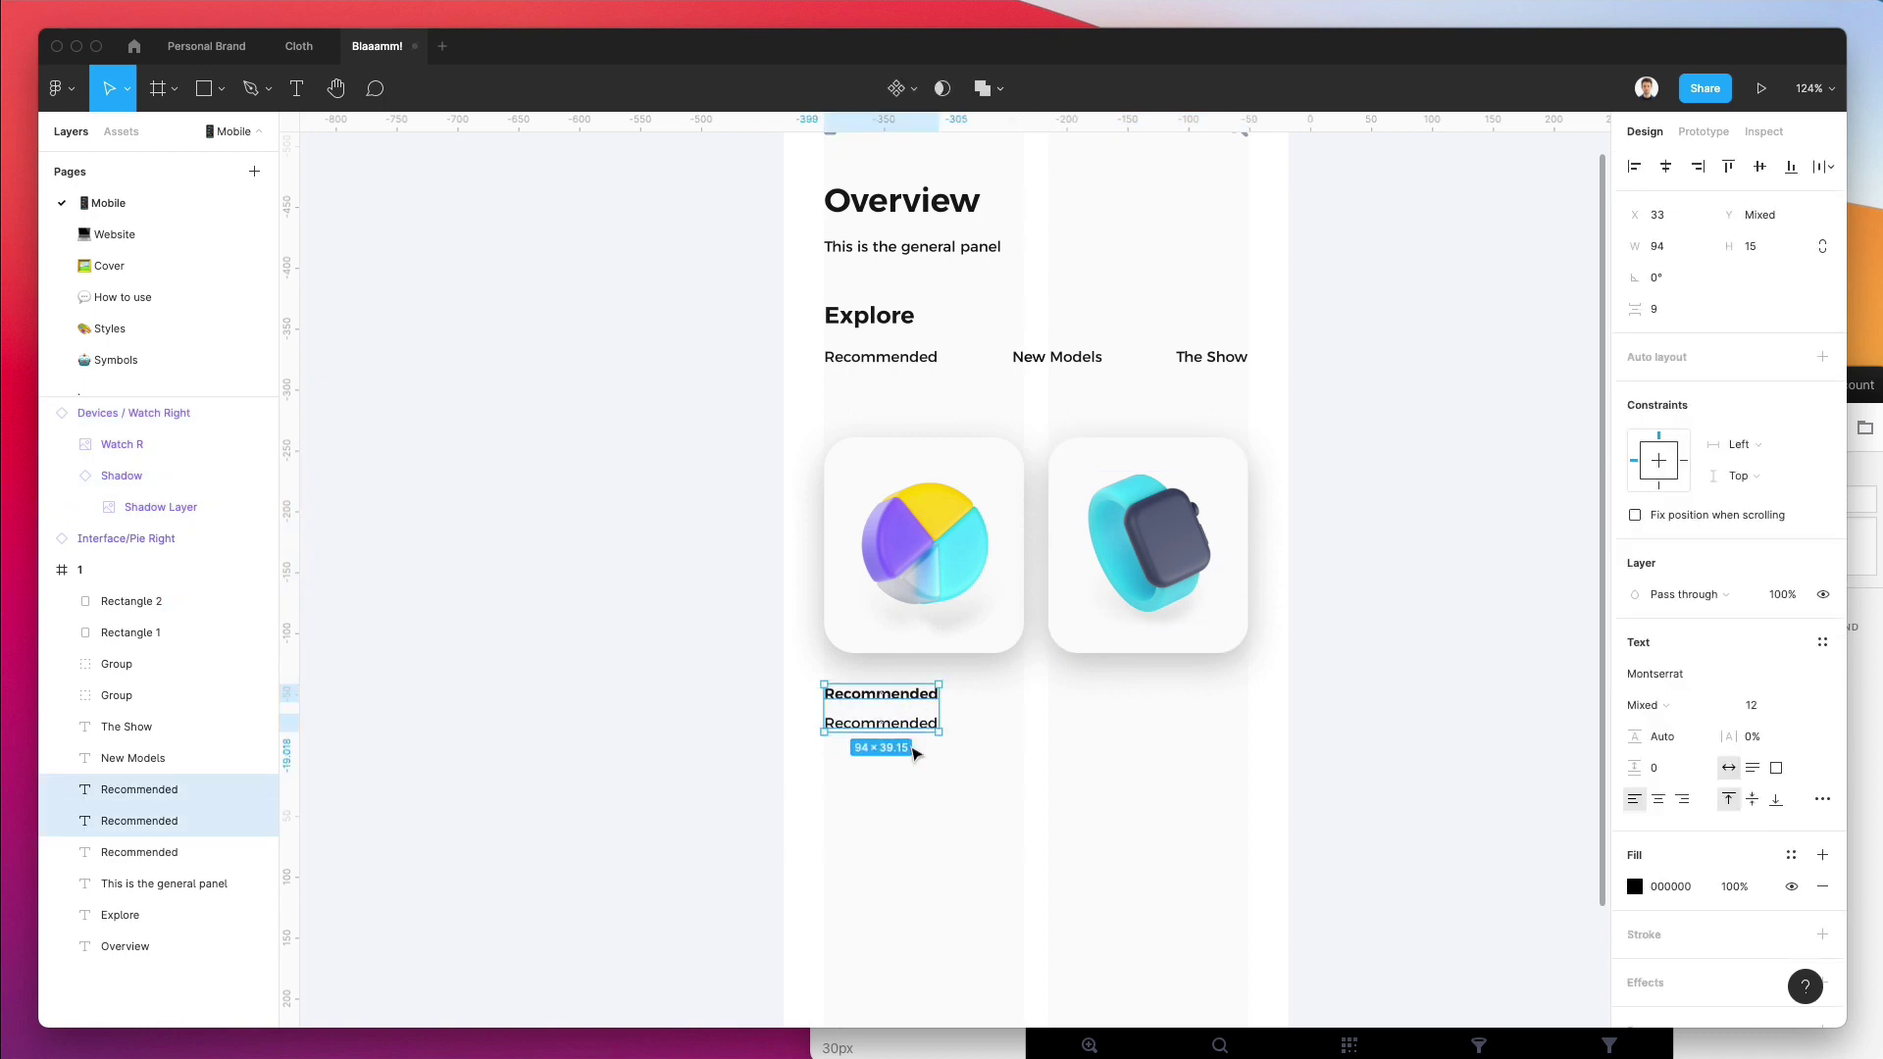
{"action": "double_click", "coordinate": [881, 694]}
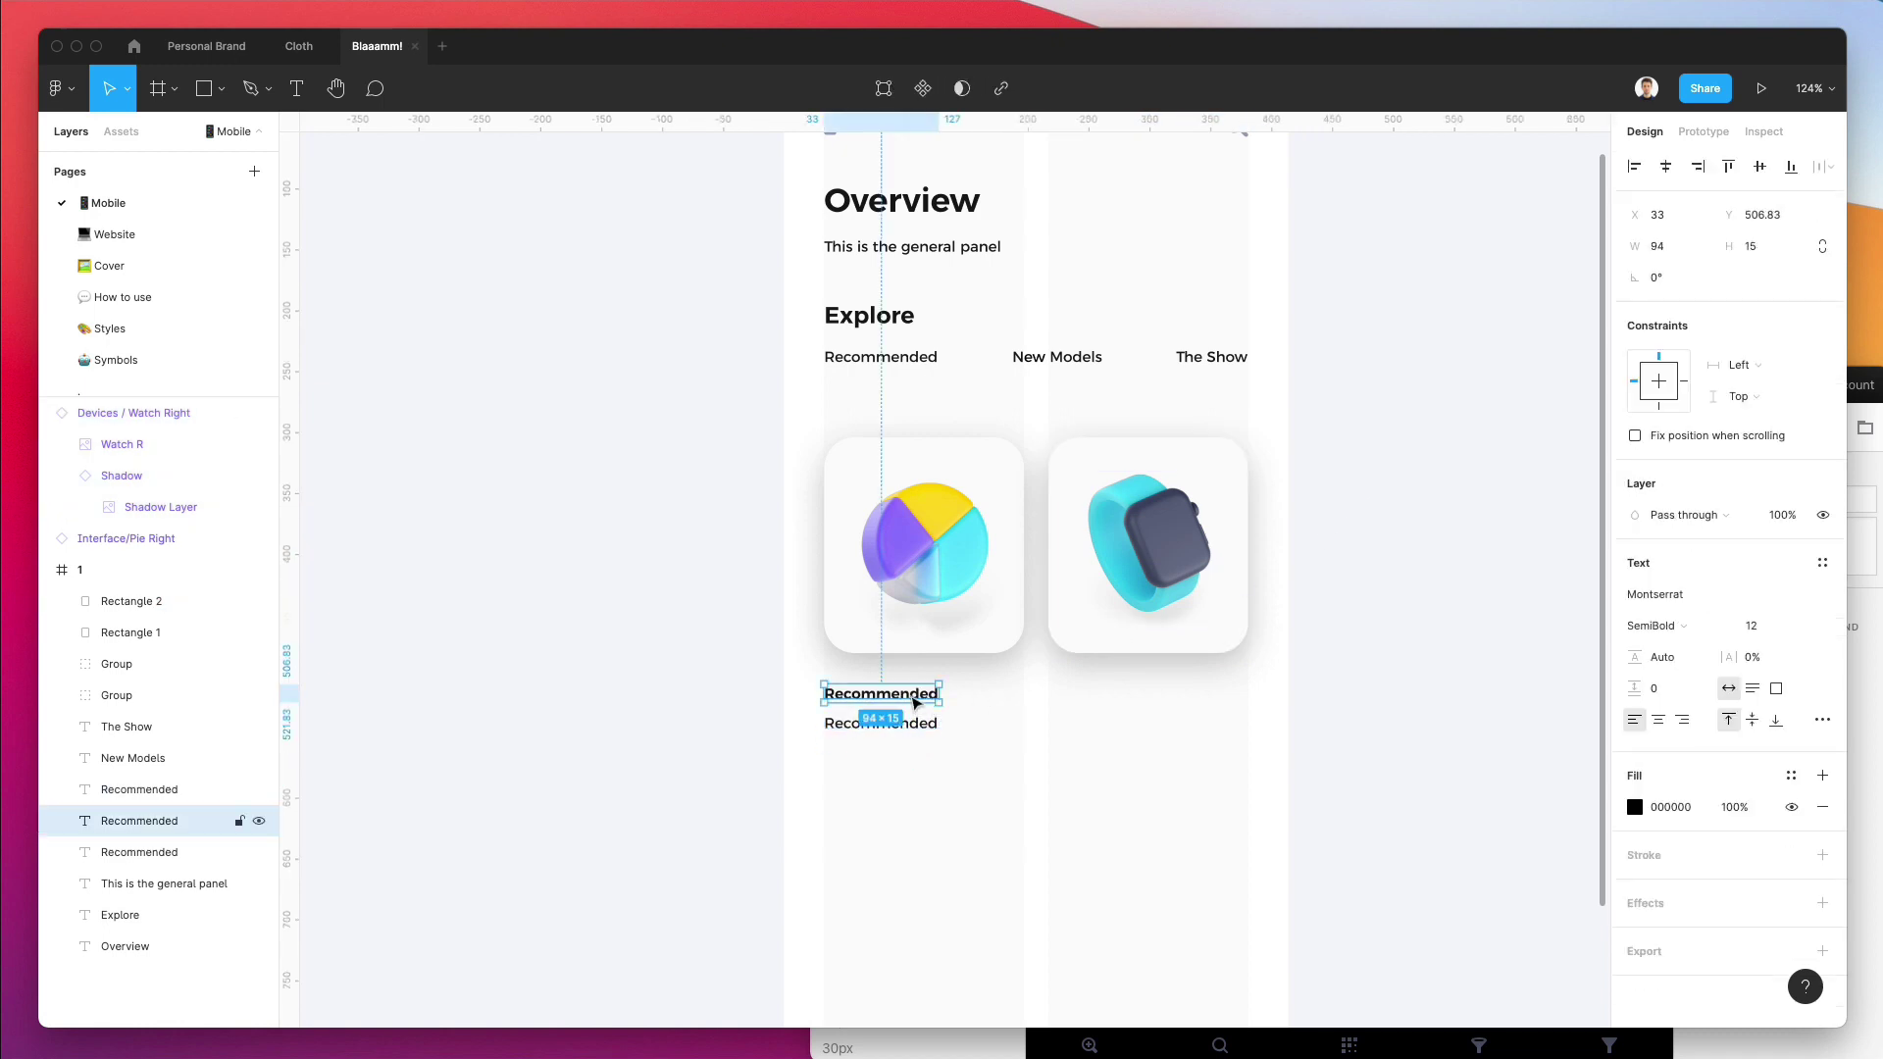
Change the two caption lines below the first card to "Analytics" and "Latest updates available".
{"action": "type", "text": "Analytics"}
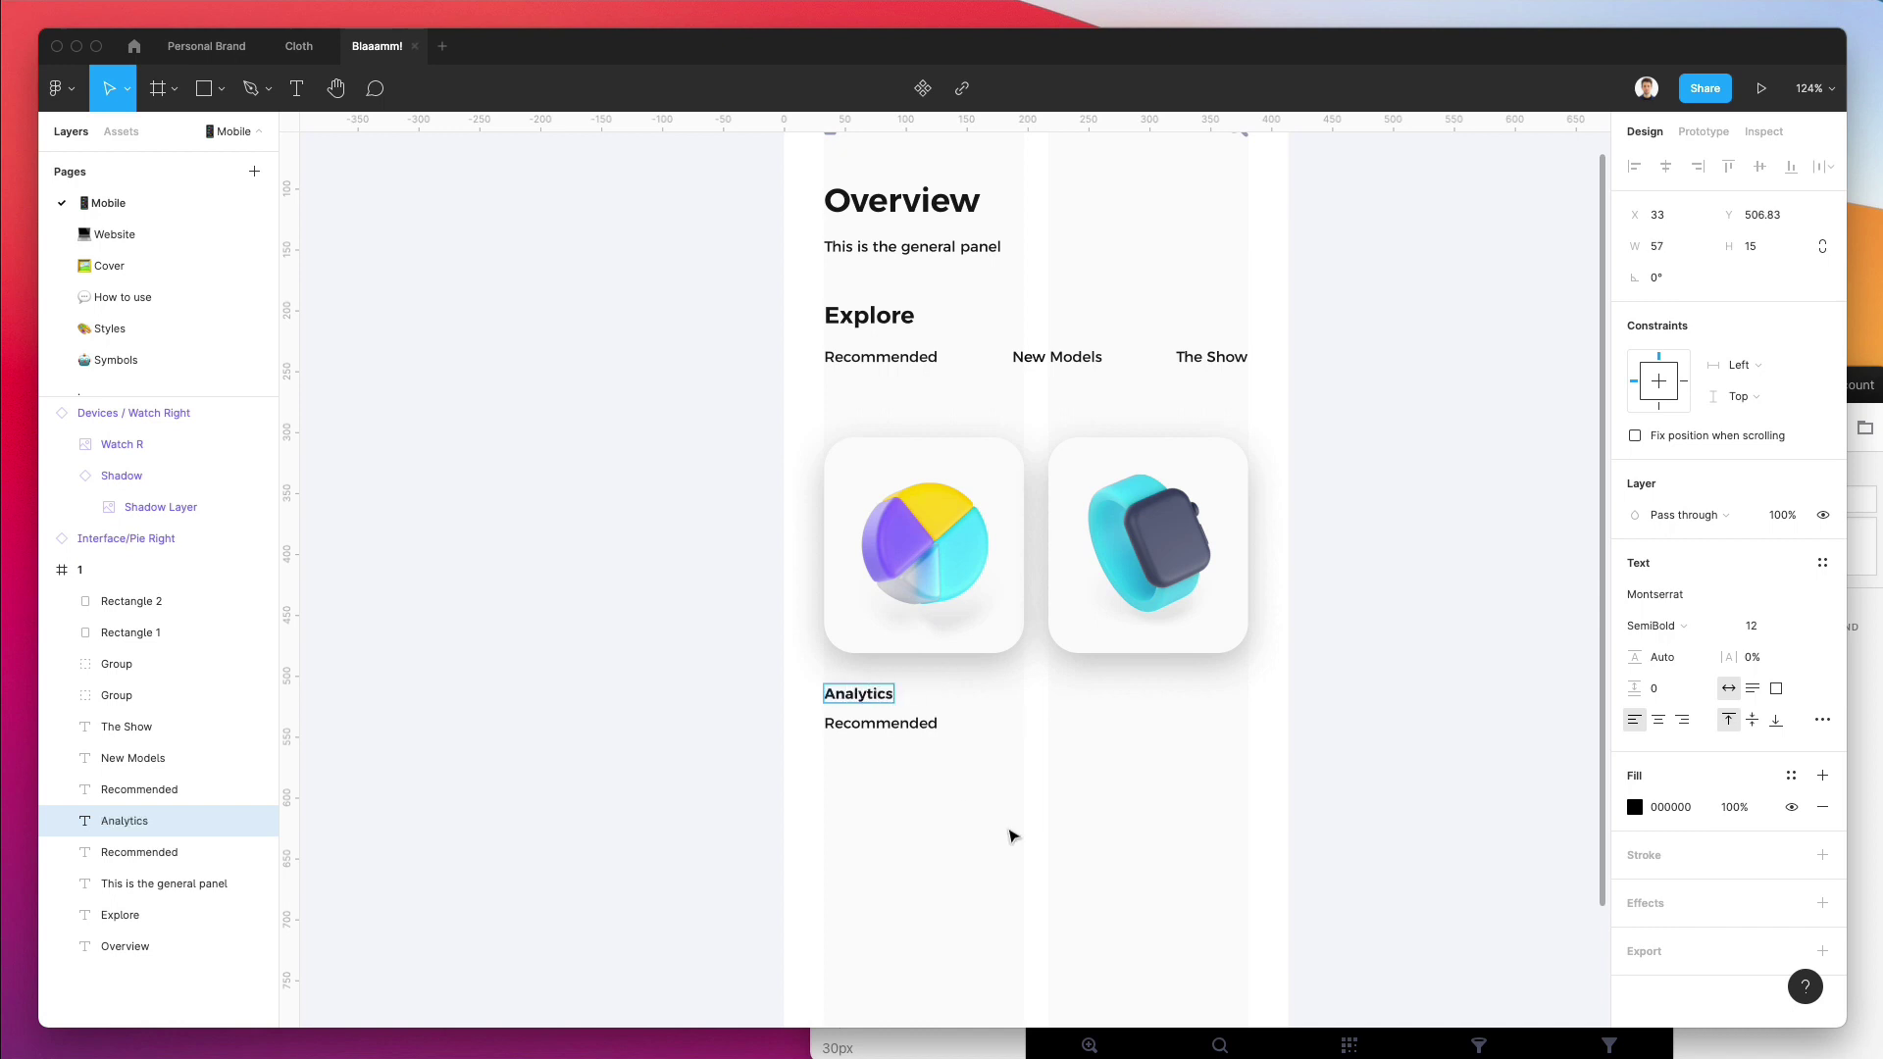
{"action": "left_click", "coordinate": [883, 723]}
{"action": "double_click", "coordinate": [893, 721]}
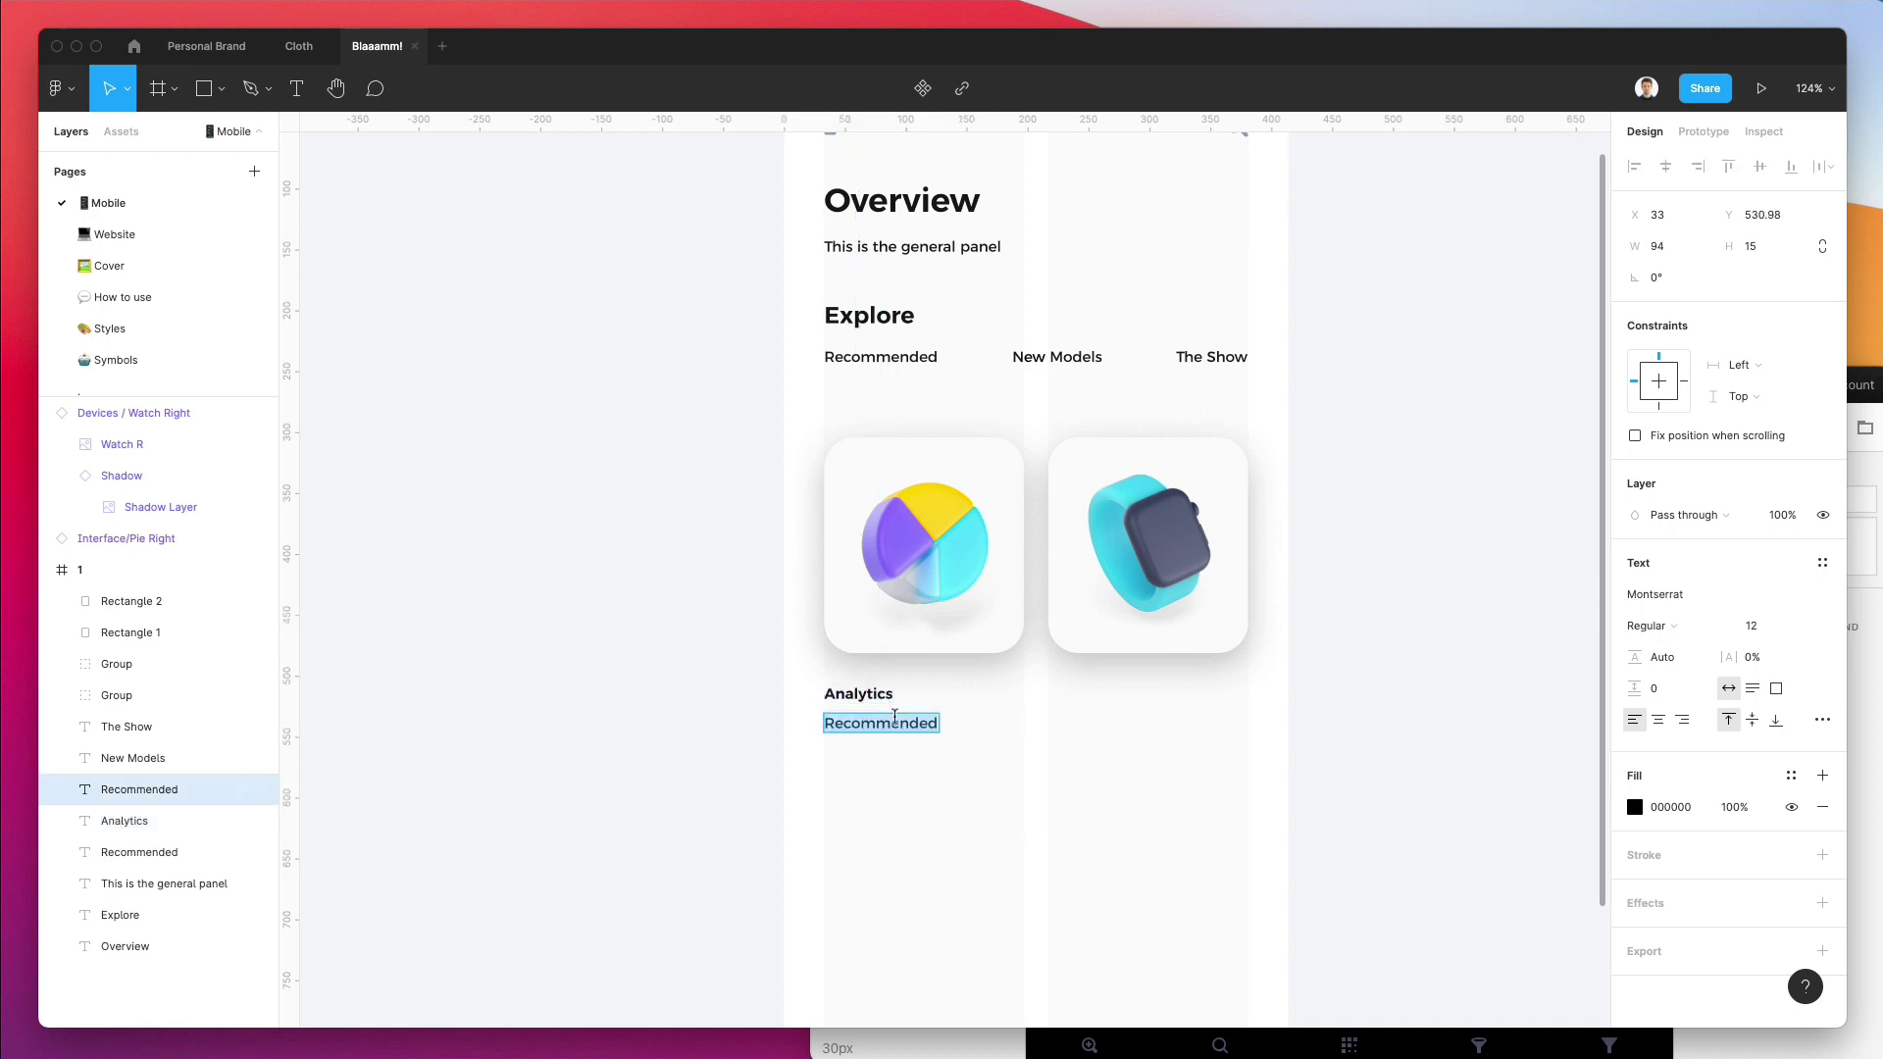
{"action": "type", "text": "Lat"}
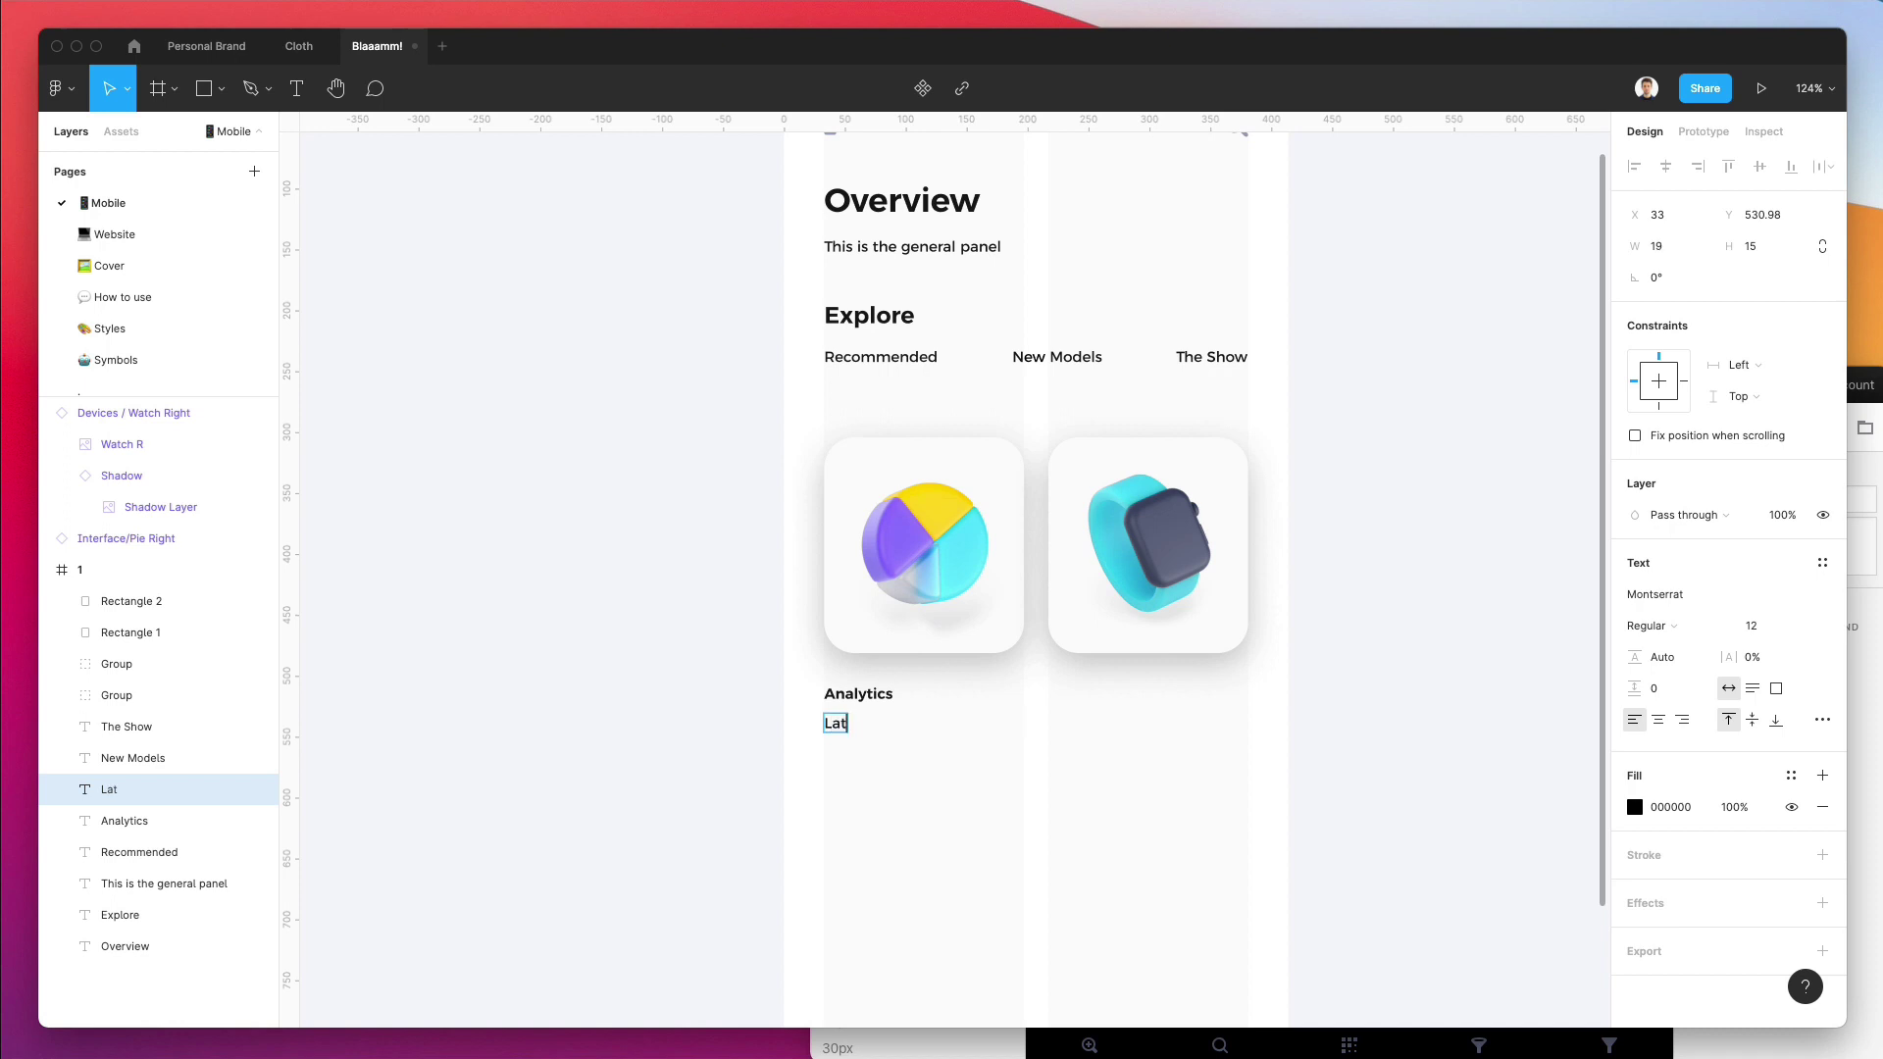
{"action": "type", "text": "est updates"}
{"action": "scroll", "coordinate": [925, 694], "scroll_direction": "up", "scroll_amount": 2}
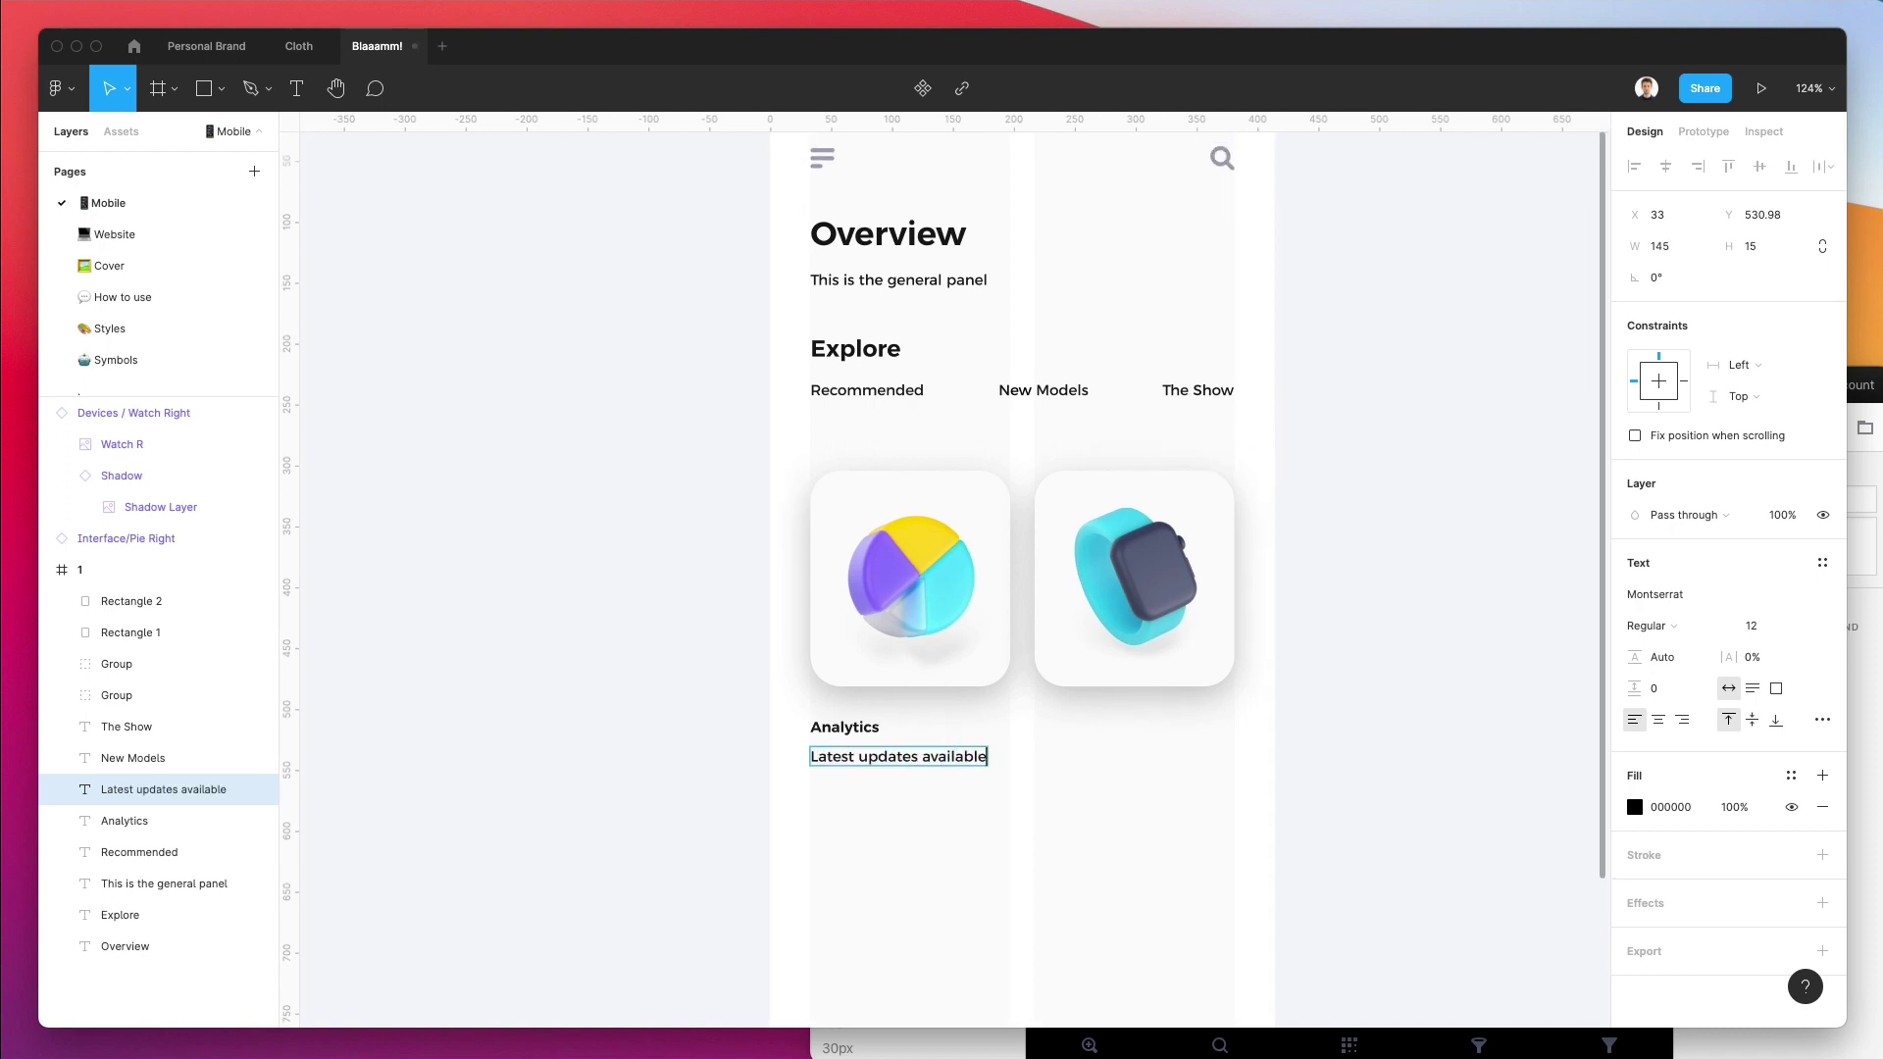
Duplicate the two caption lines of the first card to the same position beneath the watch card.
{"action": "left_click_drag", "start_coordinate": [1037, 819], "coordinate": [762, 737]}
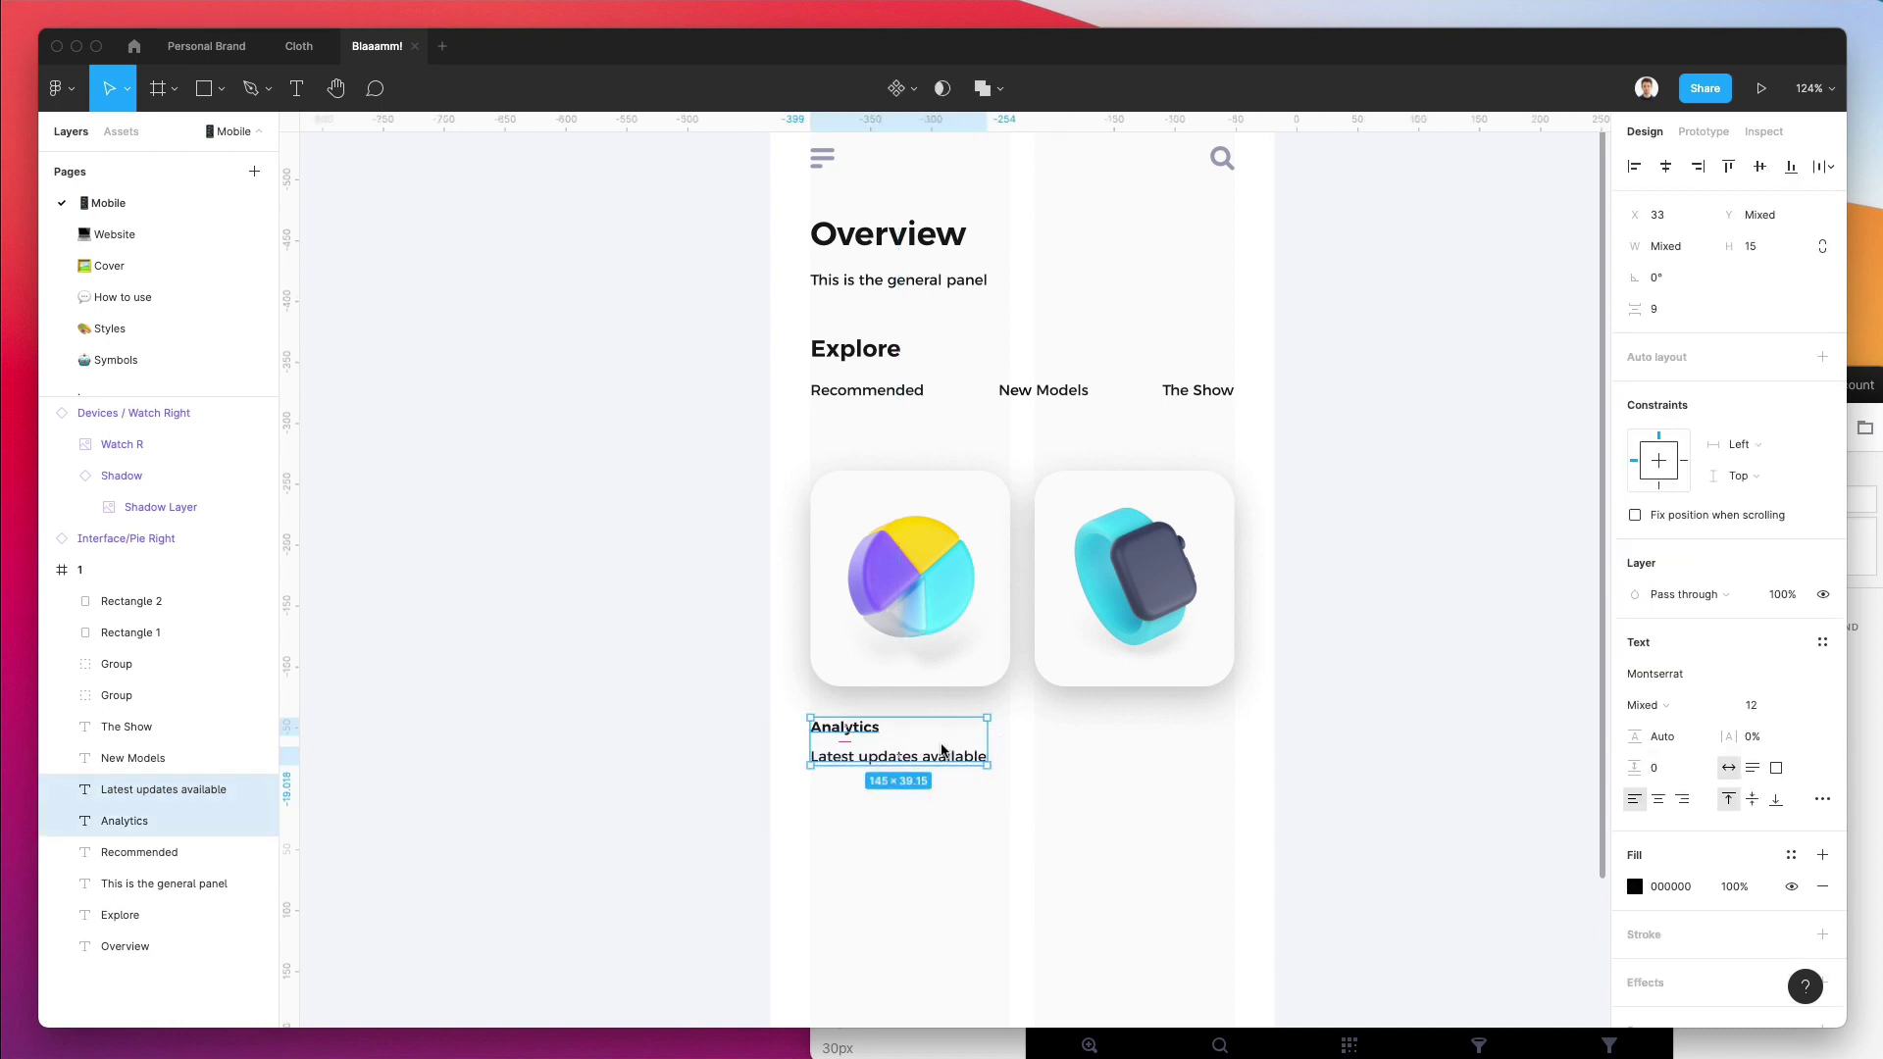
{"action": "left_click_drag", "start_coordinate": [1011, 757], "coordinate": [1143, 765], "text": "alt"}
{"action": "left_click", "coordinate": [1143, 805]}
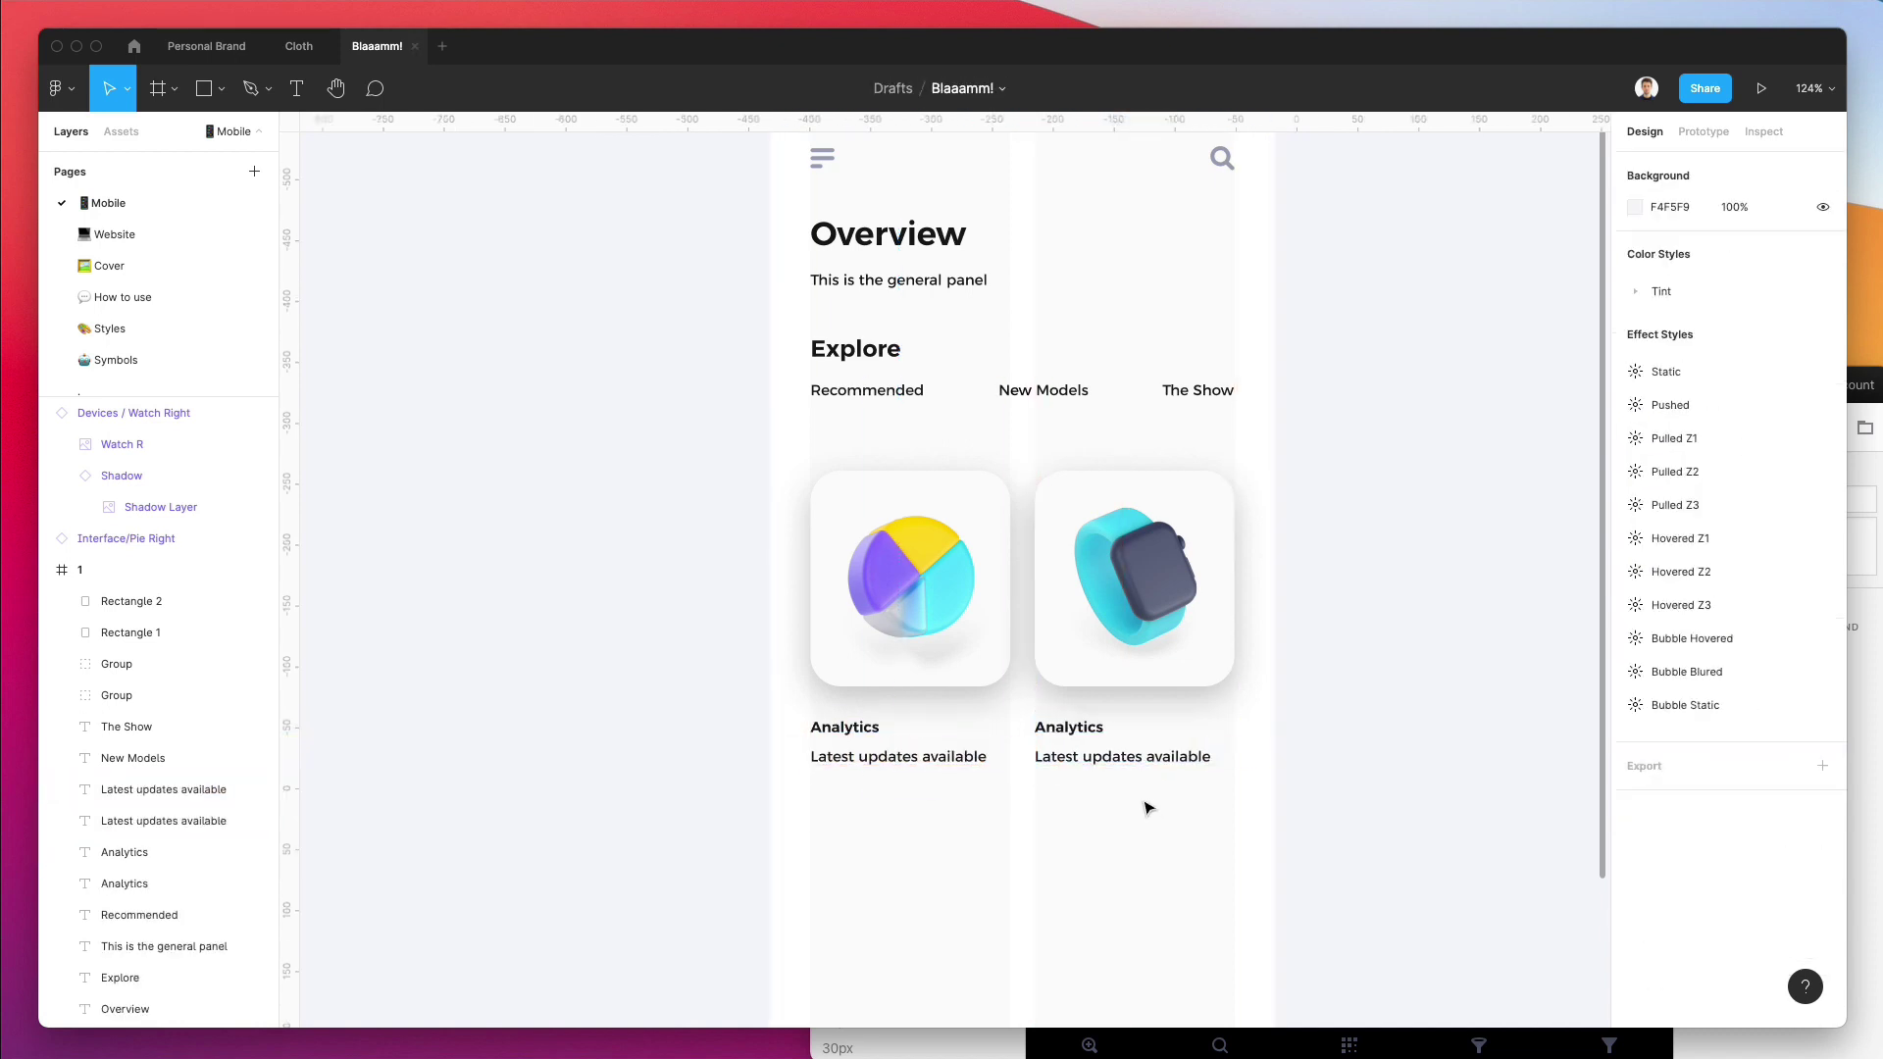
Change the copied captions below the watch card to "Devices" and "High-tech gadgets".
{"action": "double_click", "coordinate": [1068, 731]}
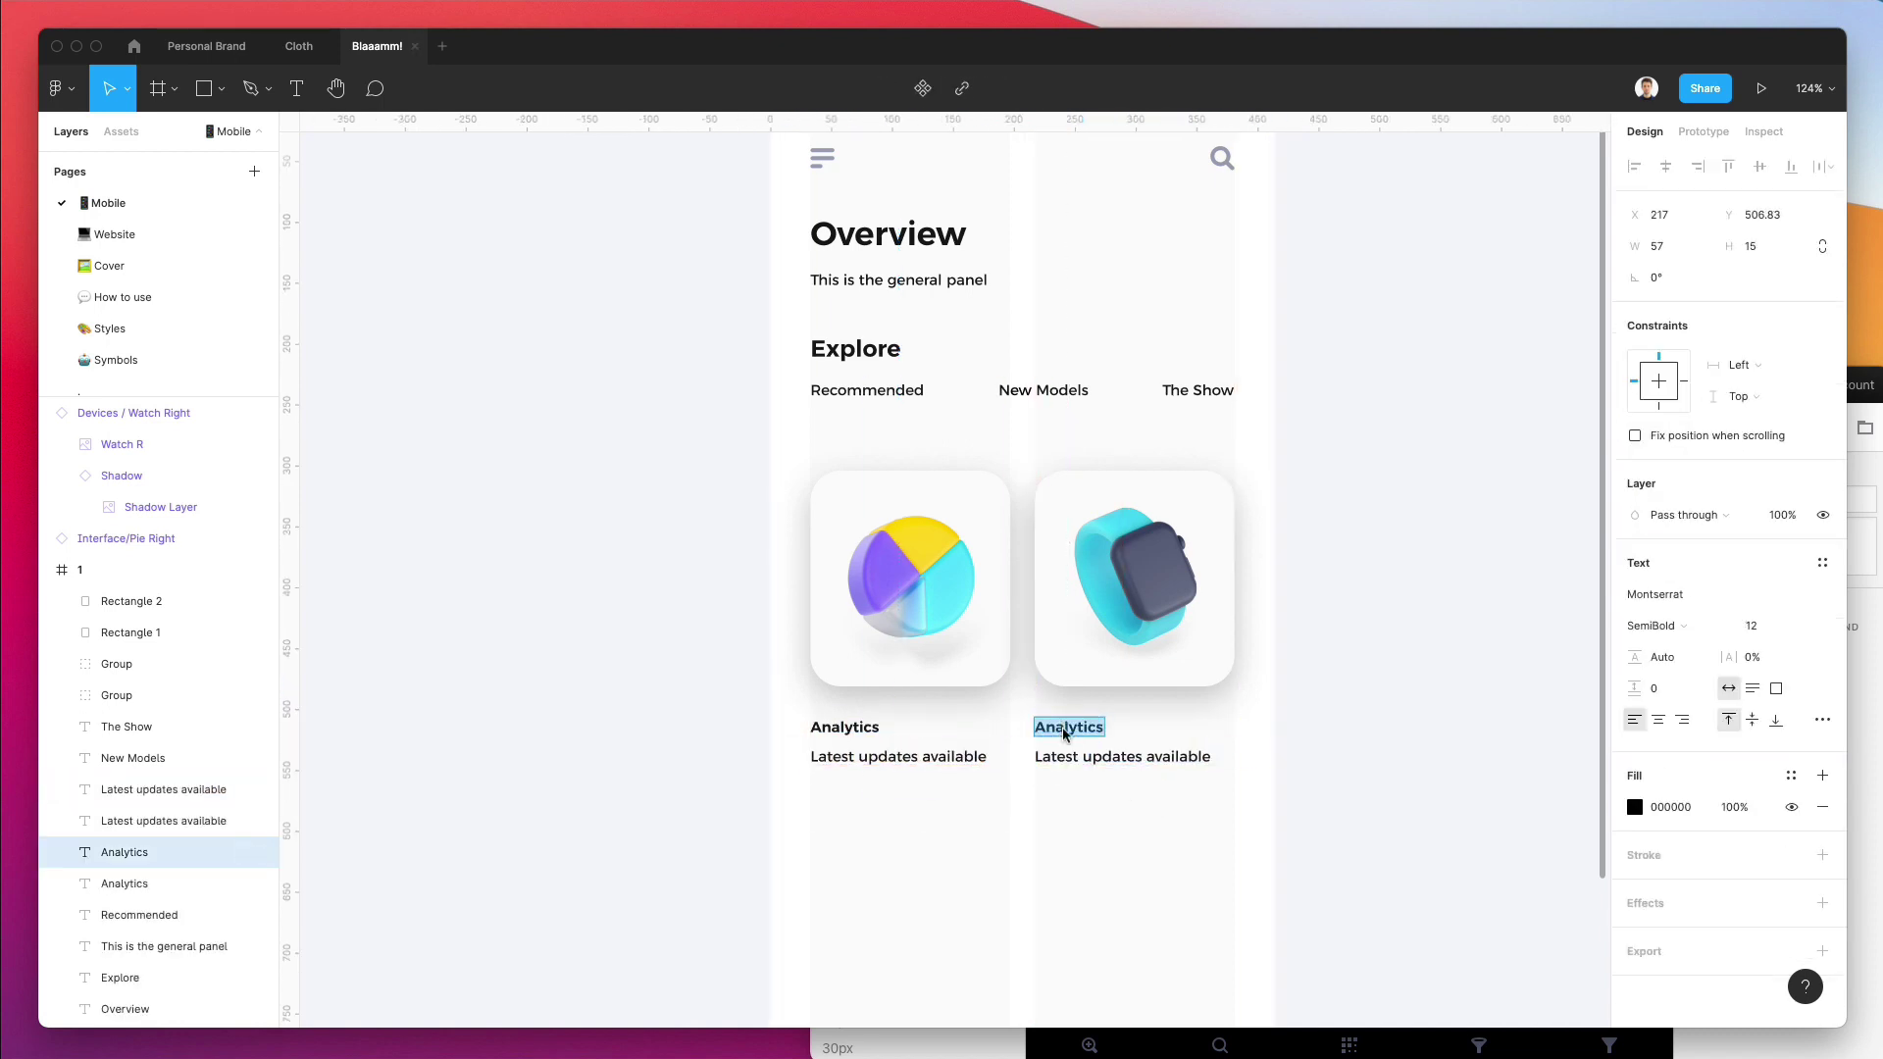
{"action": "type", "text": "Devices"}
{"action": "double_click", "coordinate": [1072, 756]}
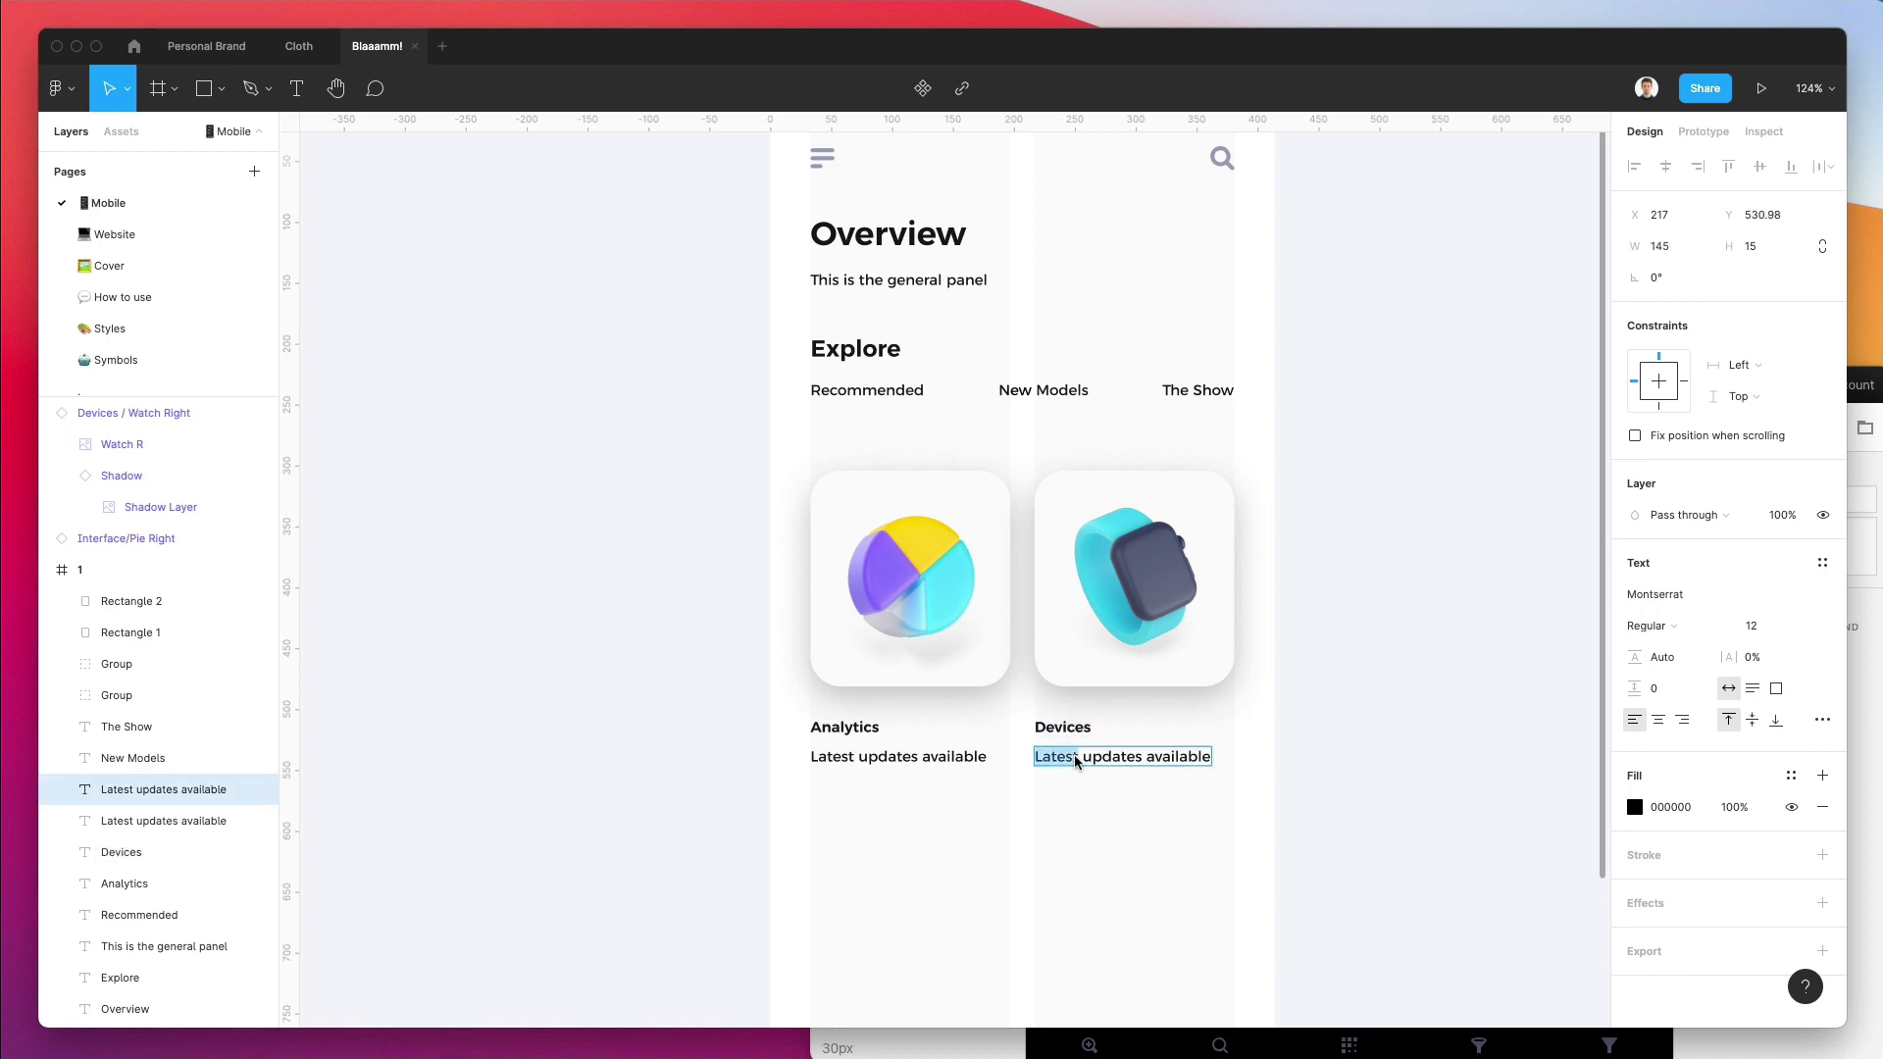
{"action": "type", "text": "High"}
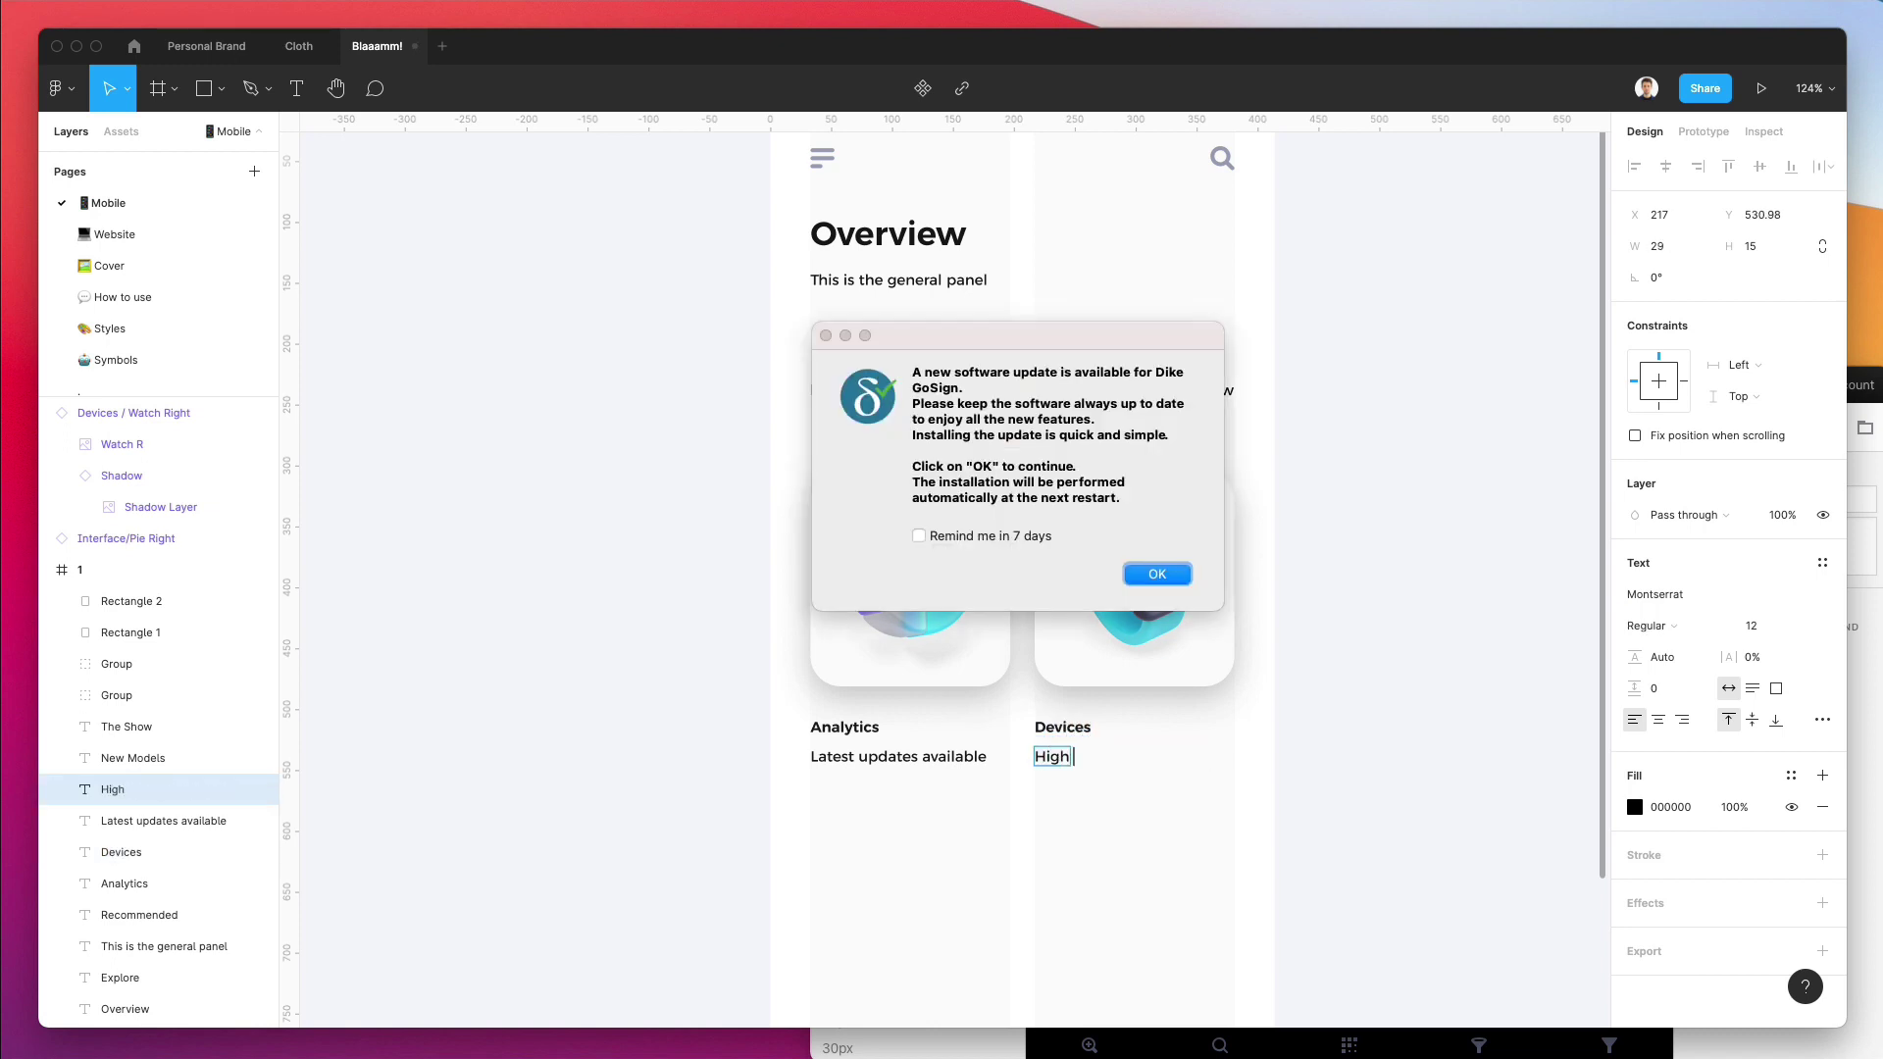
{"action": "left_click", "coordinate": [826, 336]}
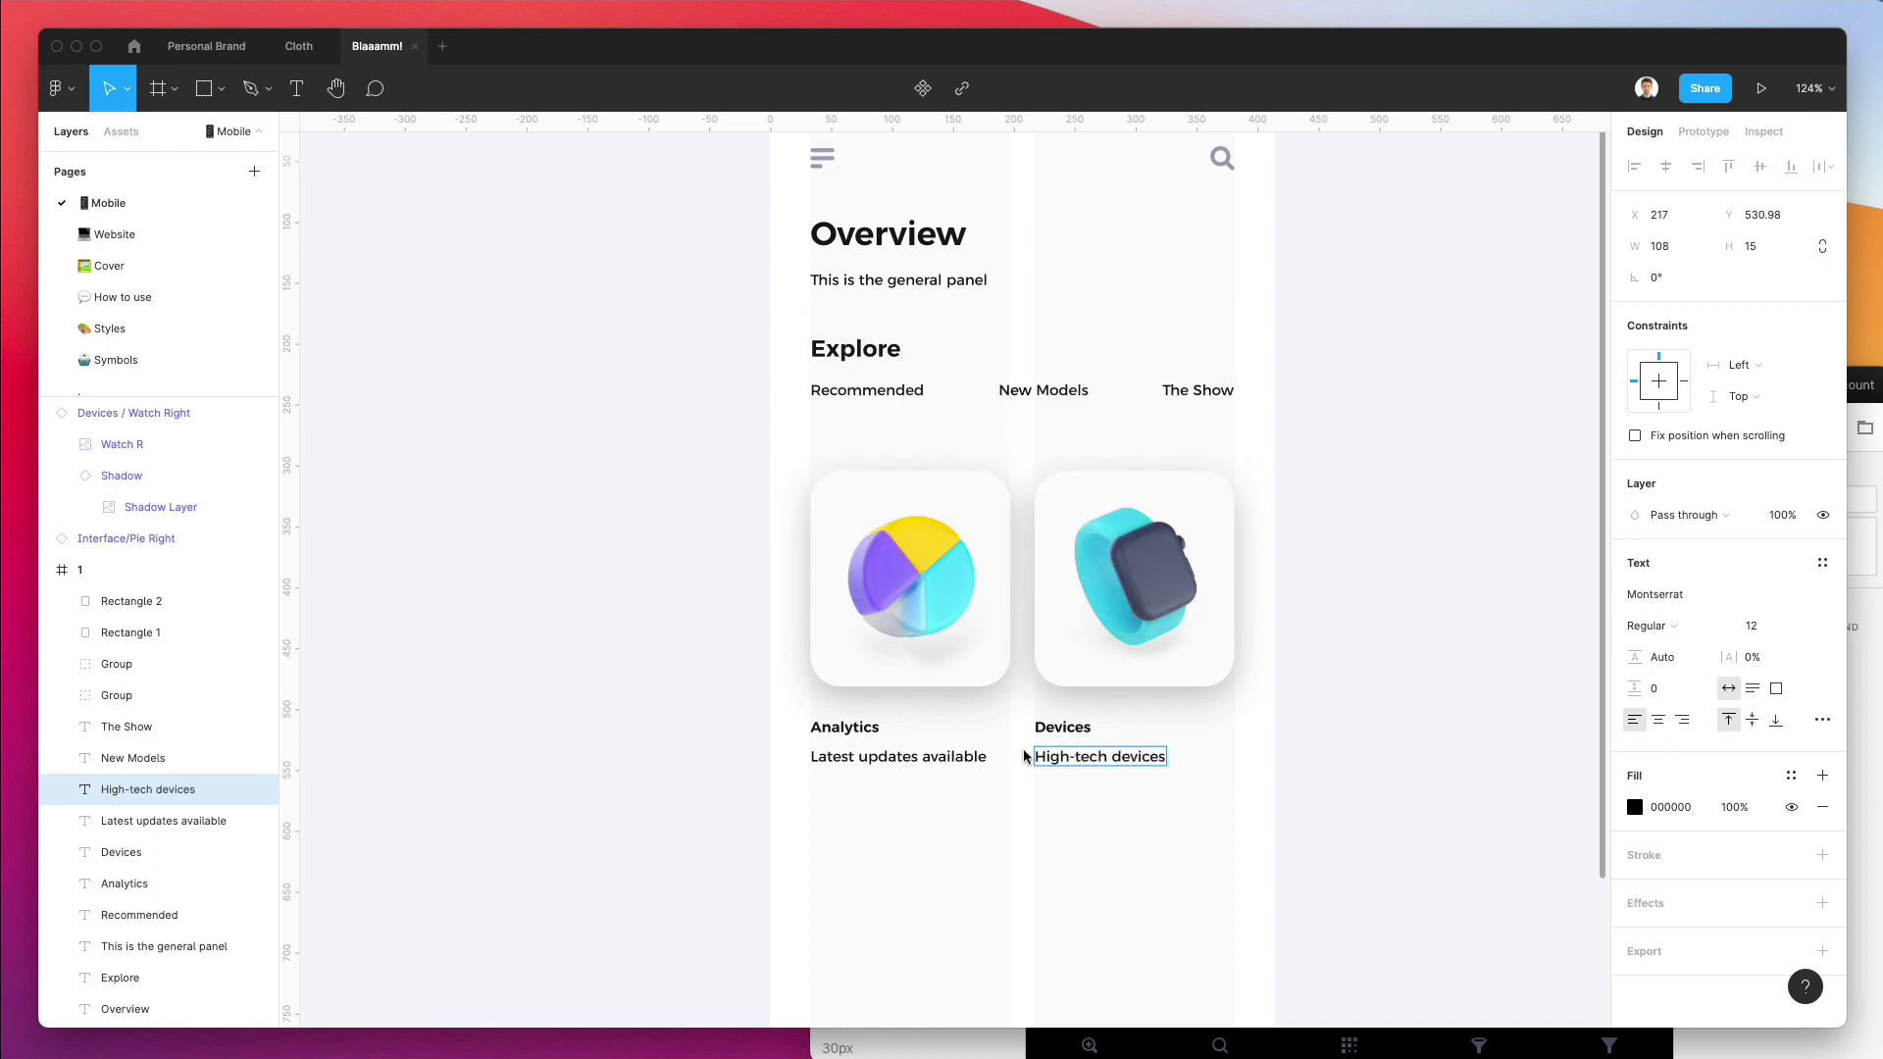
{"action": "key", "text": "BackSpace"}
{"action": "key", "text": "BackSpace"}
{"action": "left_click", "coordinate": [1075, 853]}
{"action": "scroll", "coordinate": [1069, 849], "scroll_direction": "down", "scroll_amount": 2}
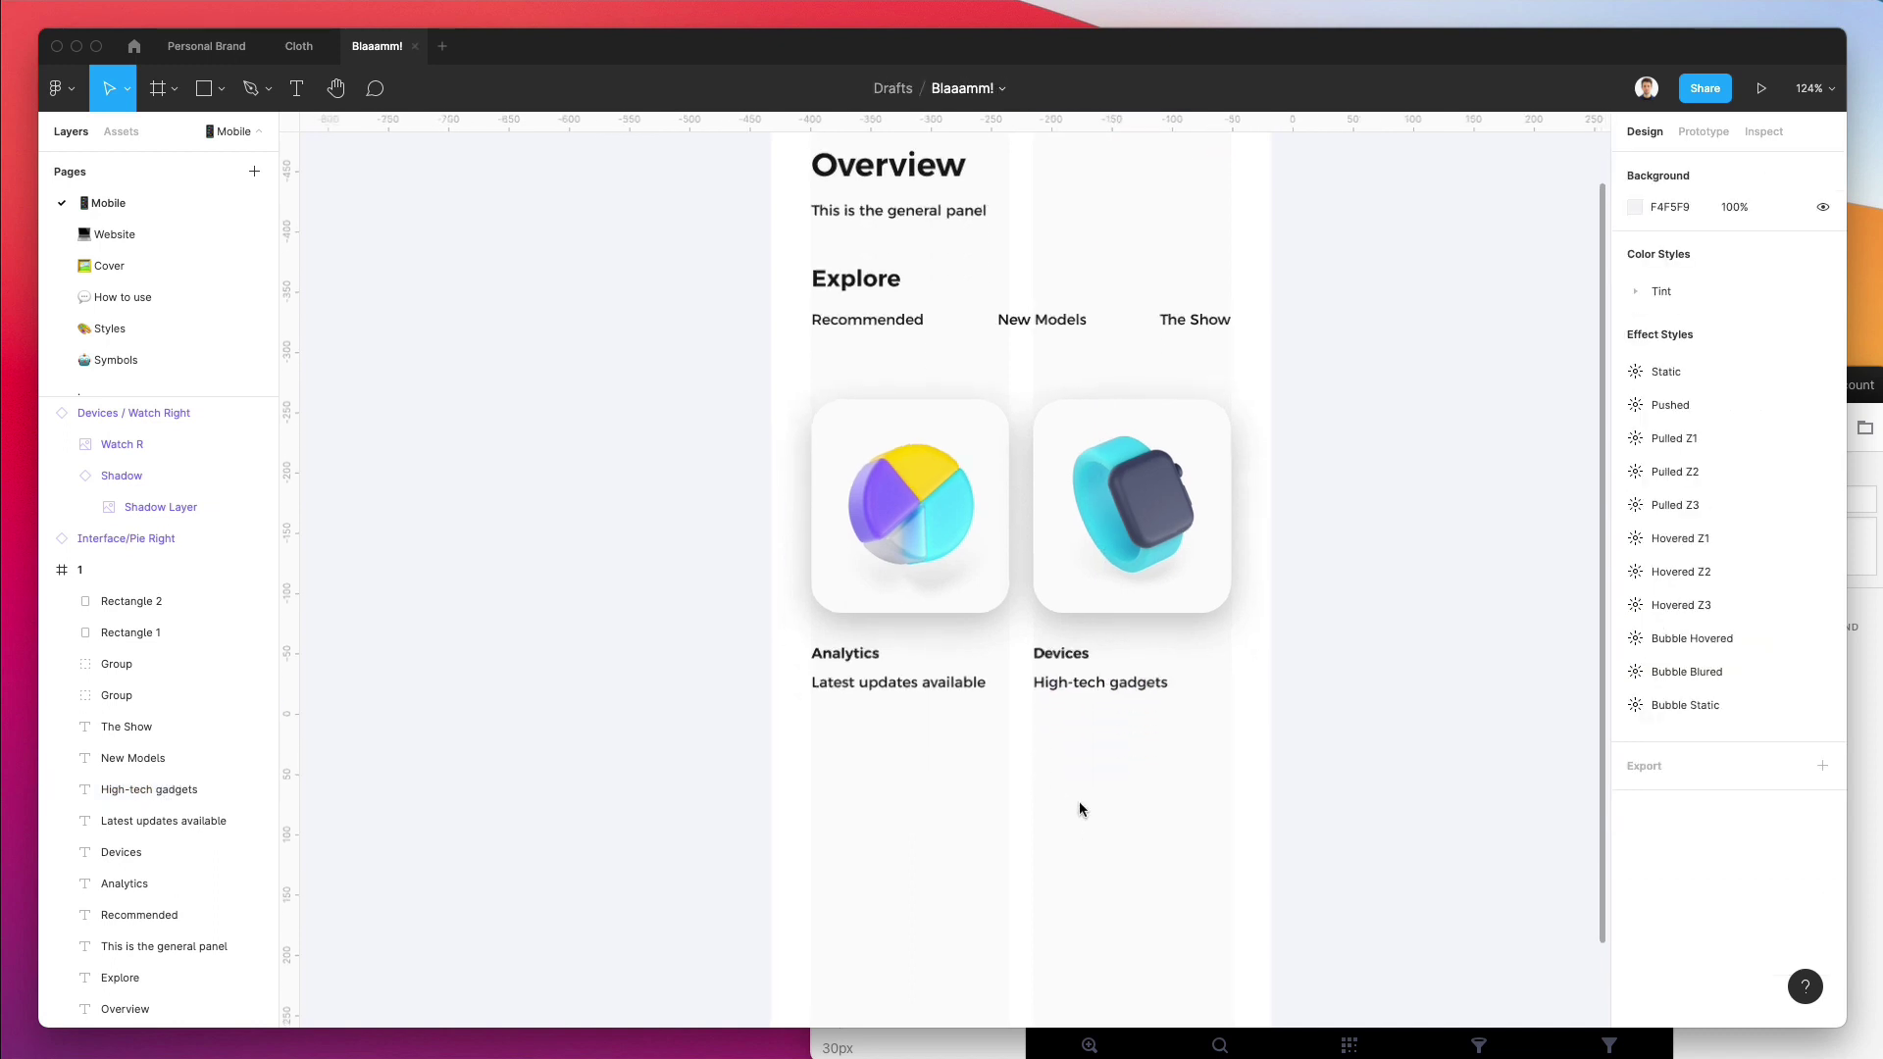
Set all four caption lines to centred text and centre the "Analytics" caption pair beneath the first card.
{"action": "left_click_drag", "start_coordinate": [1172, 767], "coordinate": [797, 642]}
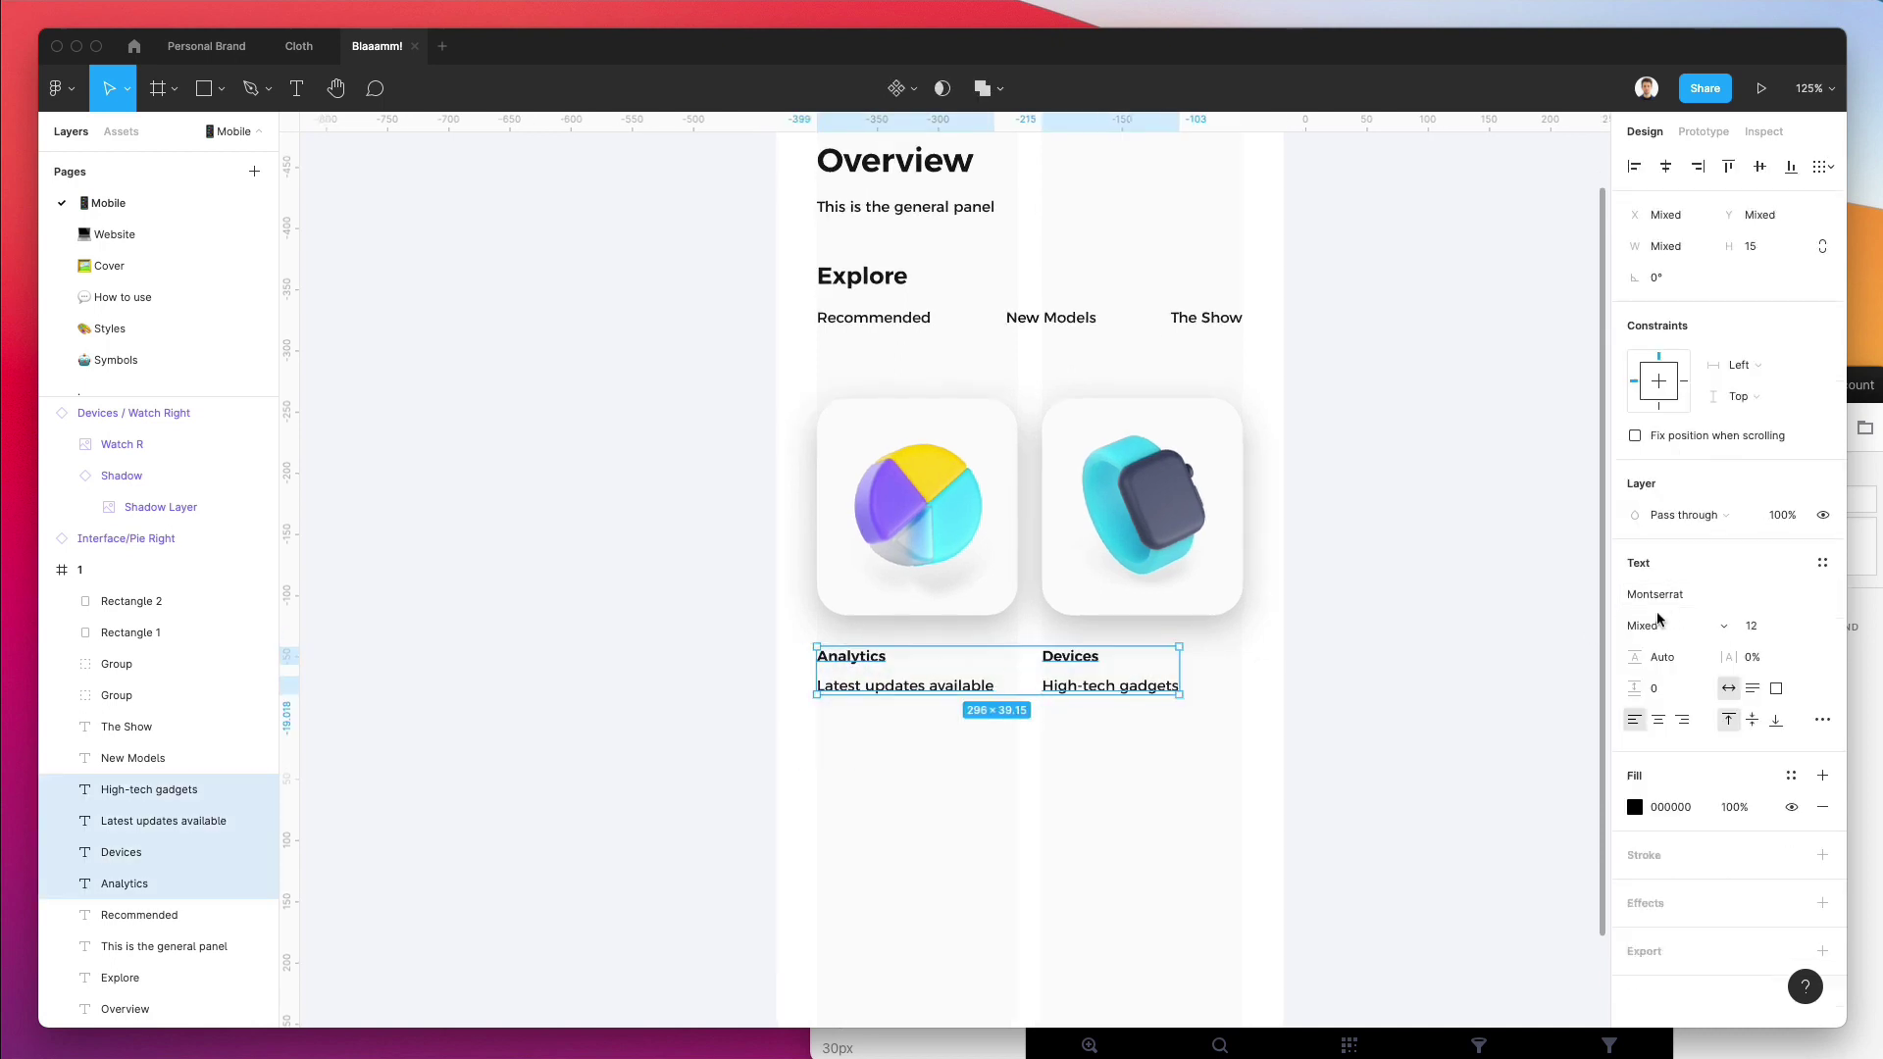
{"action": "left_click", "coordinate": [1659, 720]}
{"action": "left_click_drag", "start_coordinate": [902, 745], "coordinate": [841, 635]}
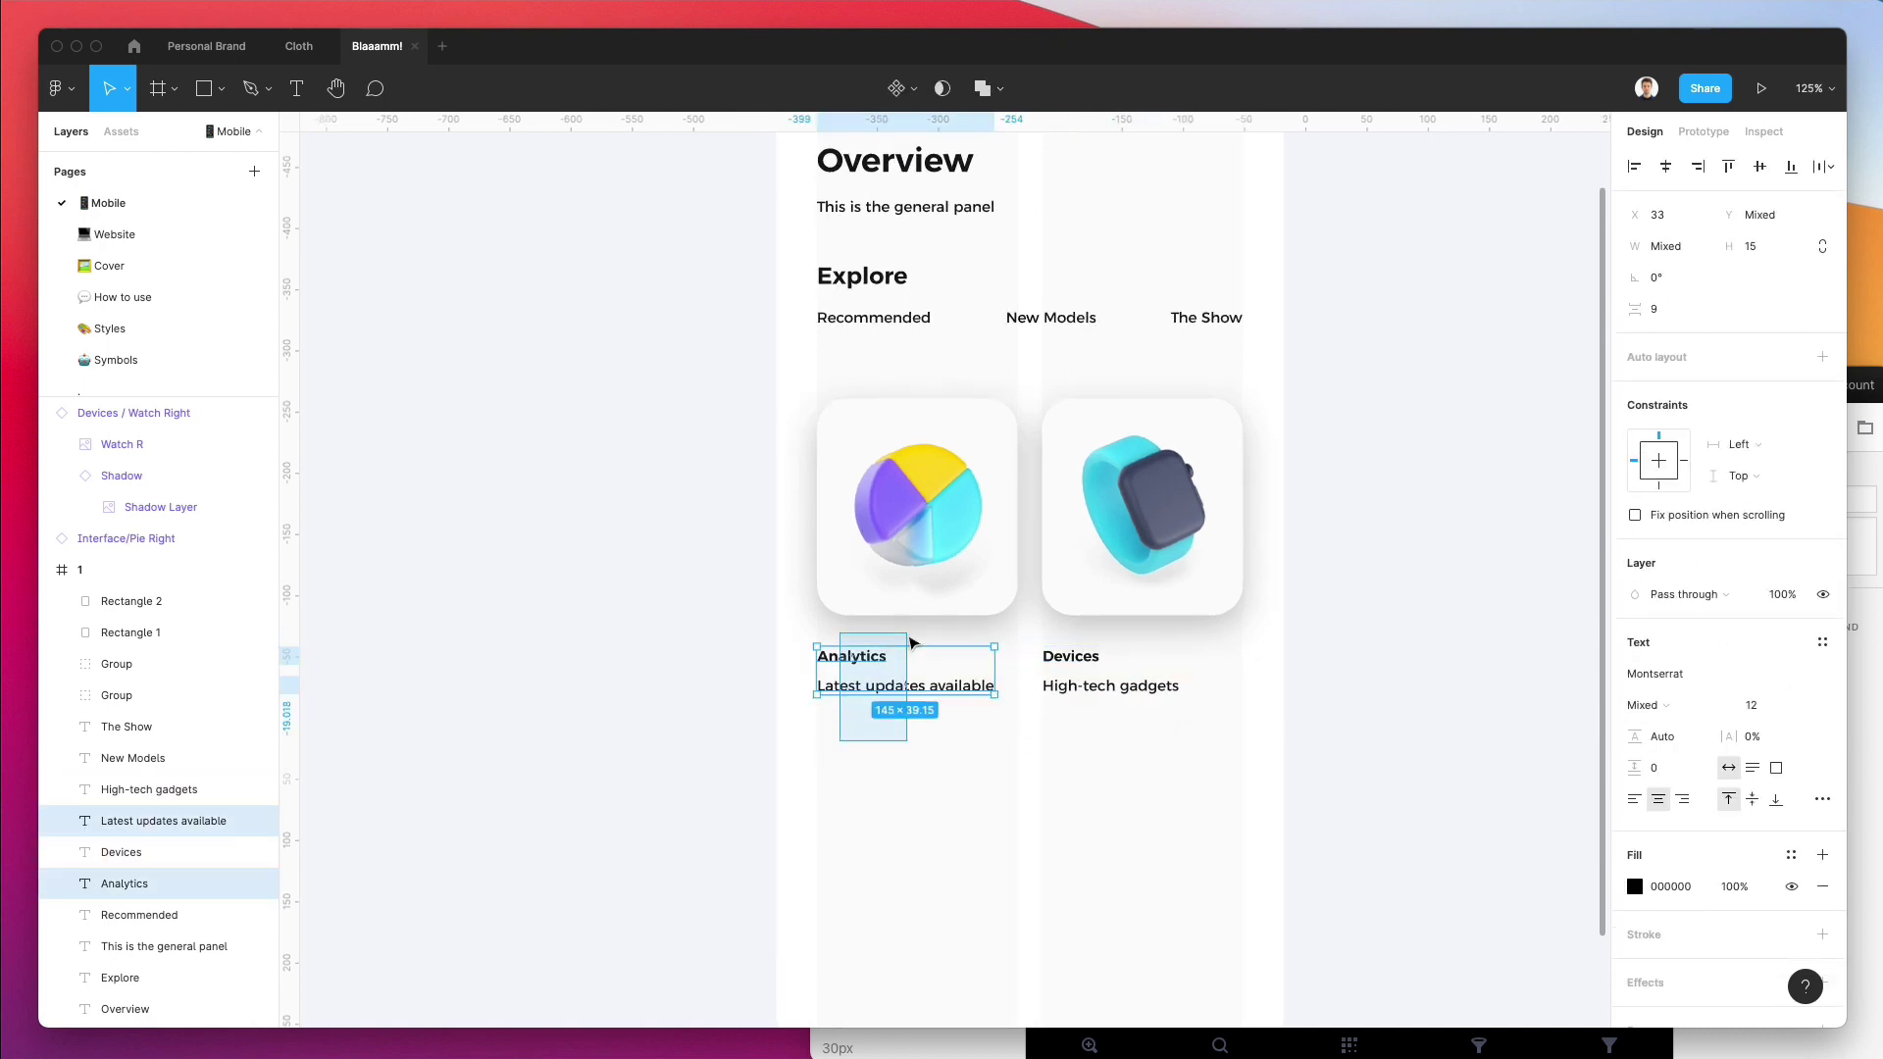
{"action": "left_click", "coordinate": [1664, 167]}
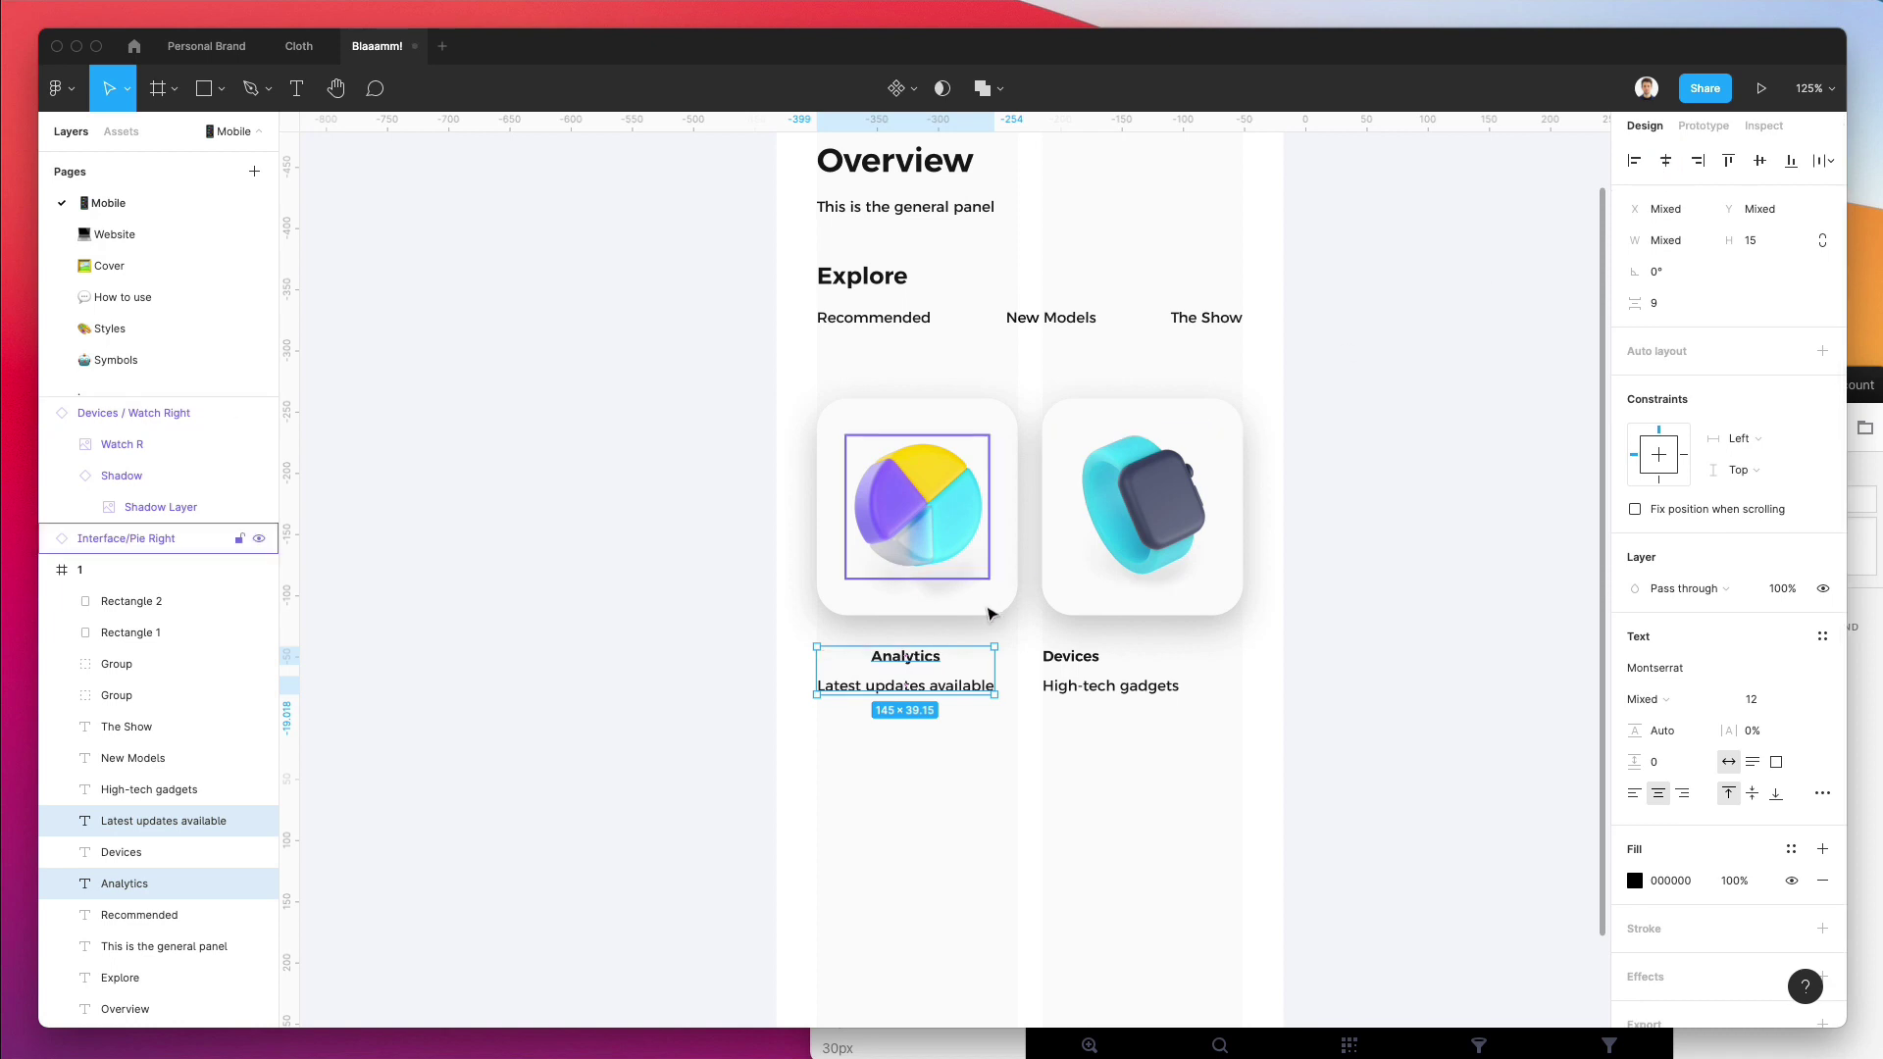
{"action": "left_click_drag", "start_coordinate": [932, 670], "coordinate": [926, 669]}
Align "Devices" and "High-tech gadgets" on their horizontal centres and centre the pair beneath the watch card.
{"action": "left_click_drag", "start_coordinate": [1109, 750], "coordinate": [1085, 648]}
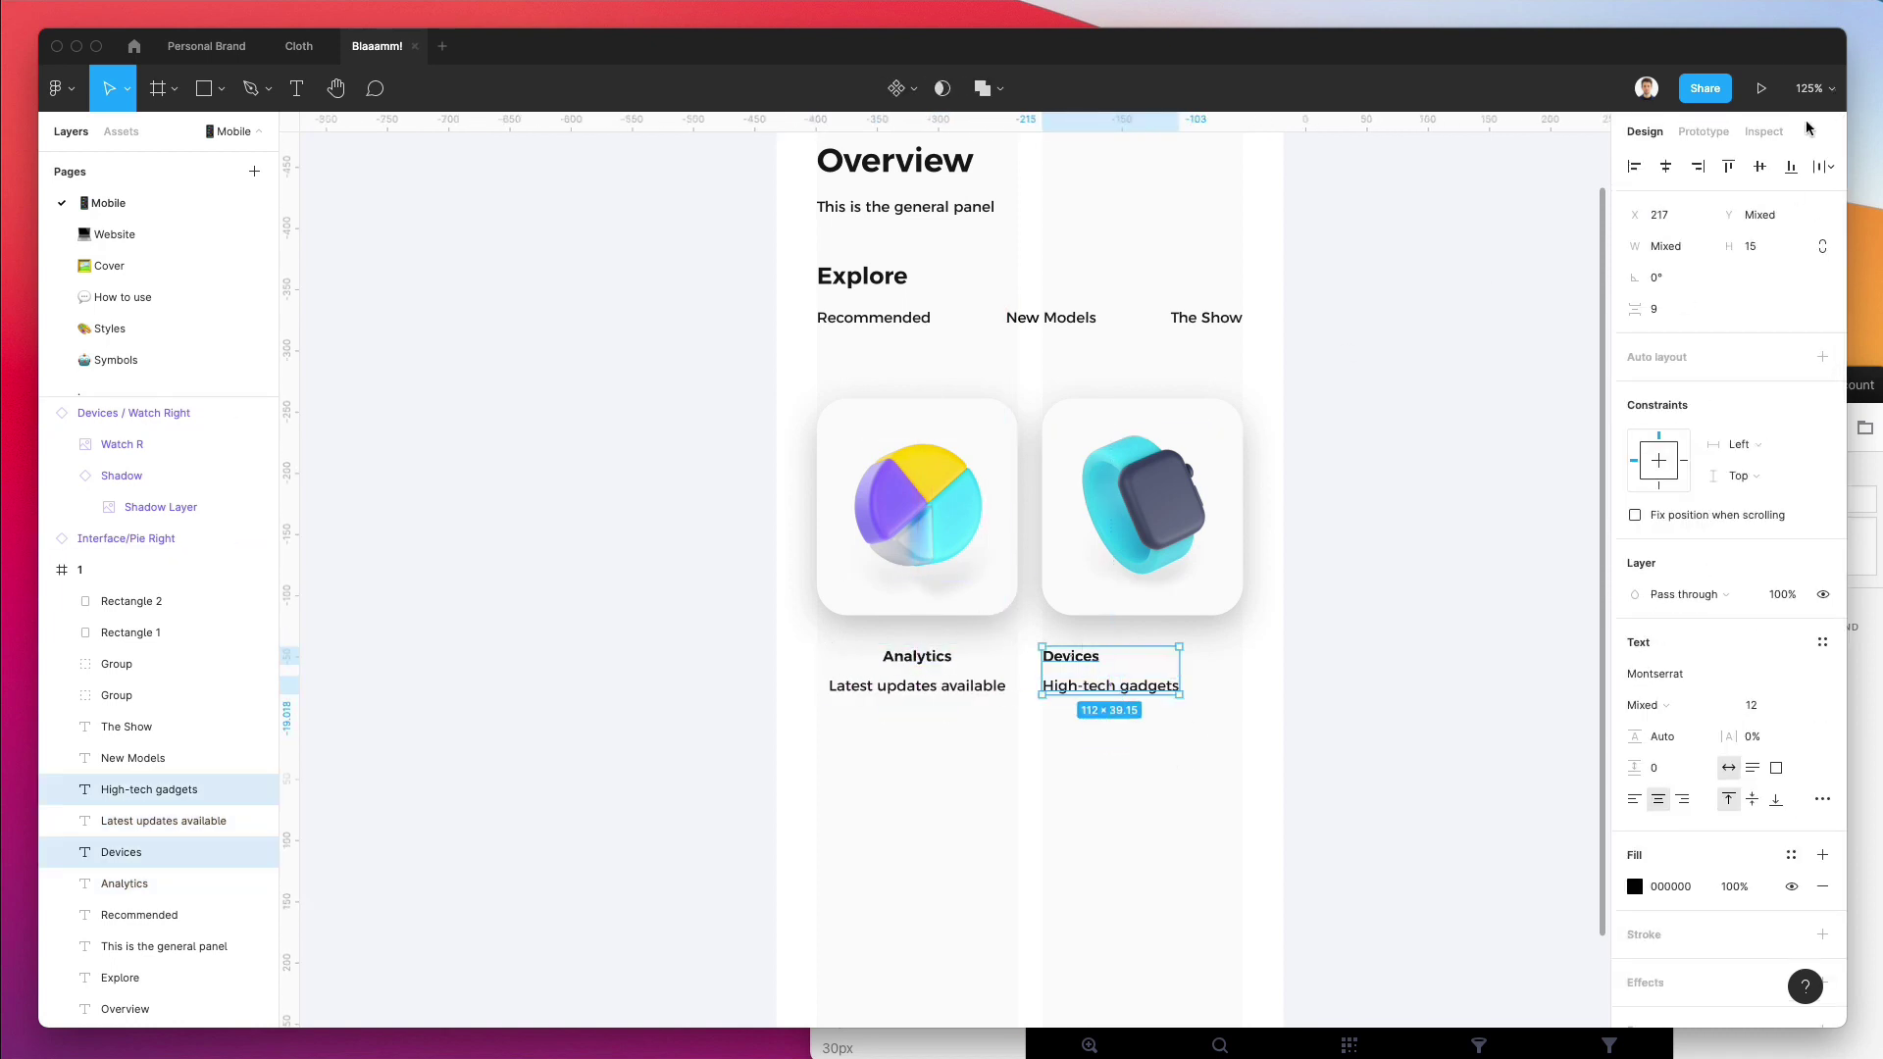
{"action": "left_click", "coordinate": [1664, 166]}
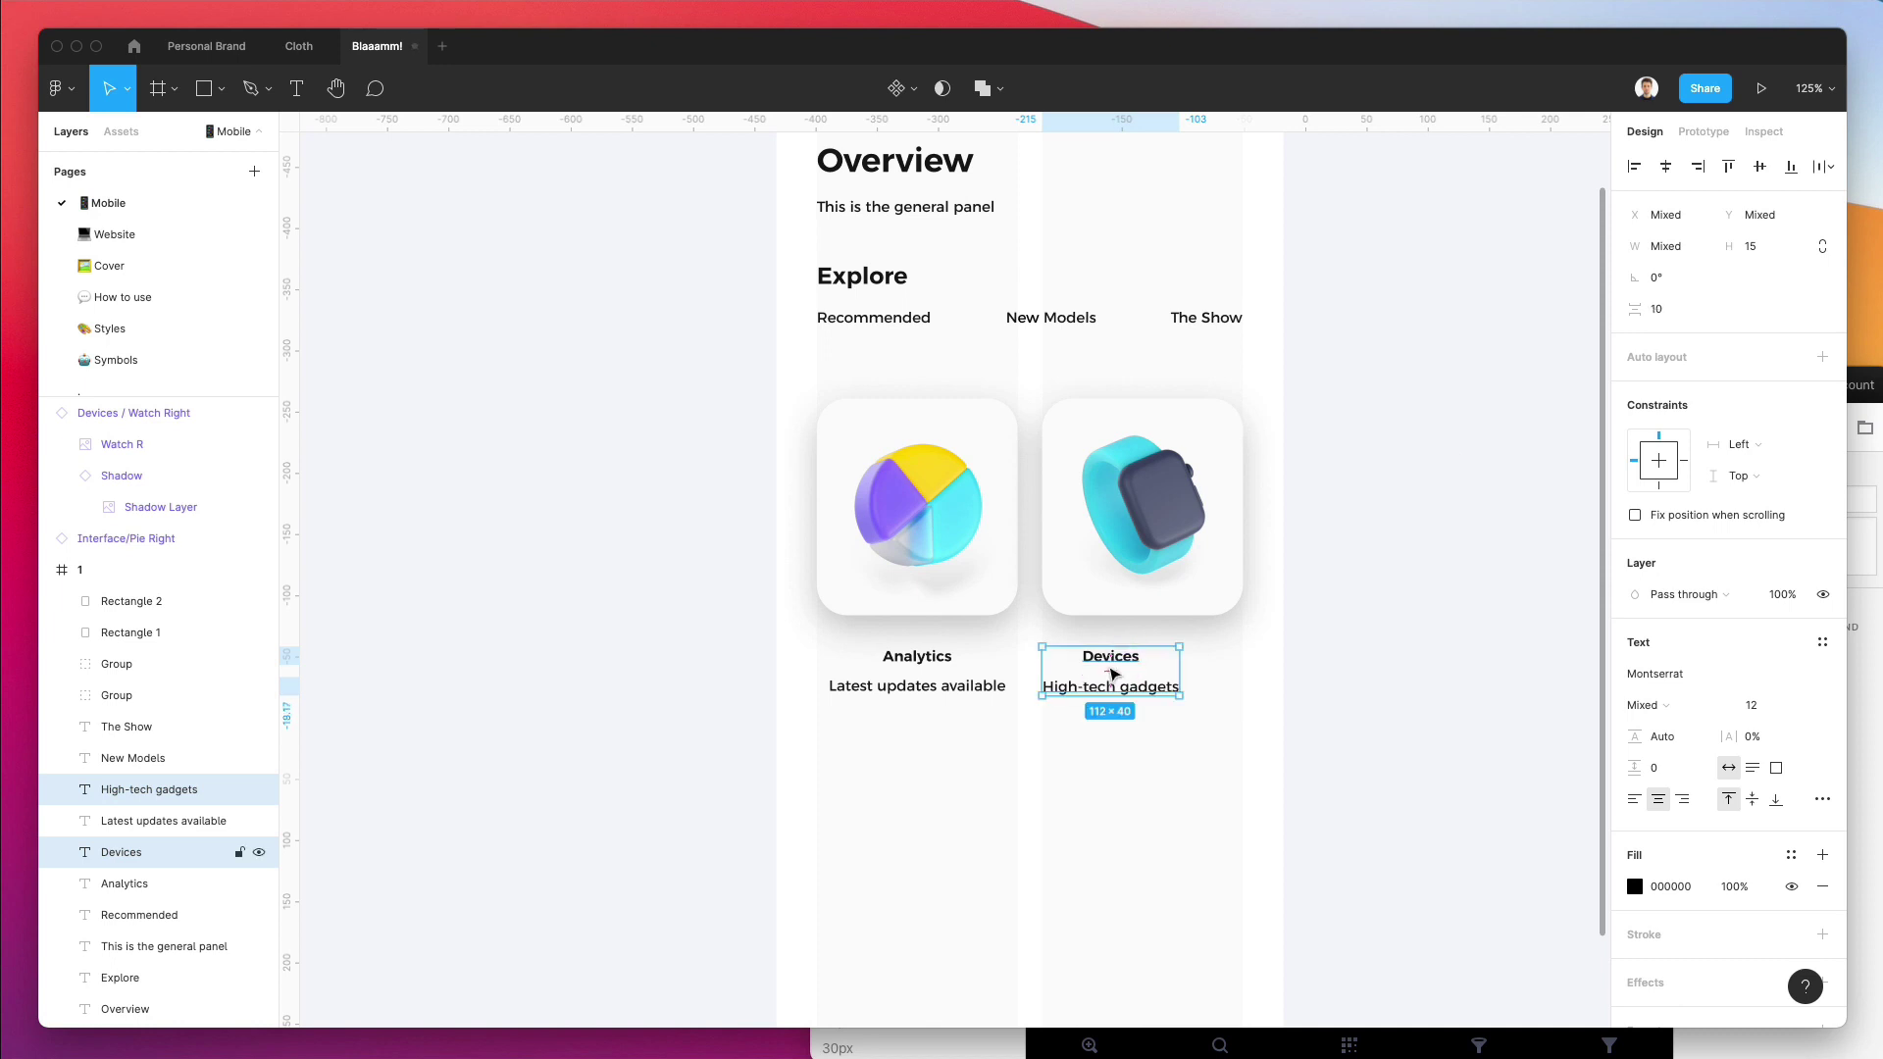
{"action": "left_click_drag", "start_coordinate": [1108, 668], "coordinate": [1130, 668]}
{"action": "left_click", "coordinate": [1094, 763]}
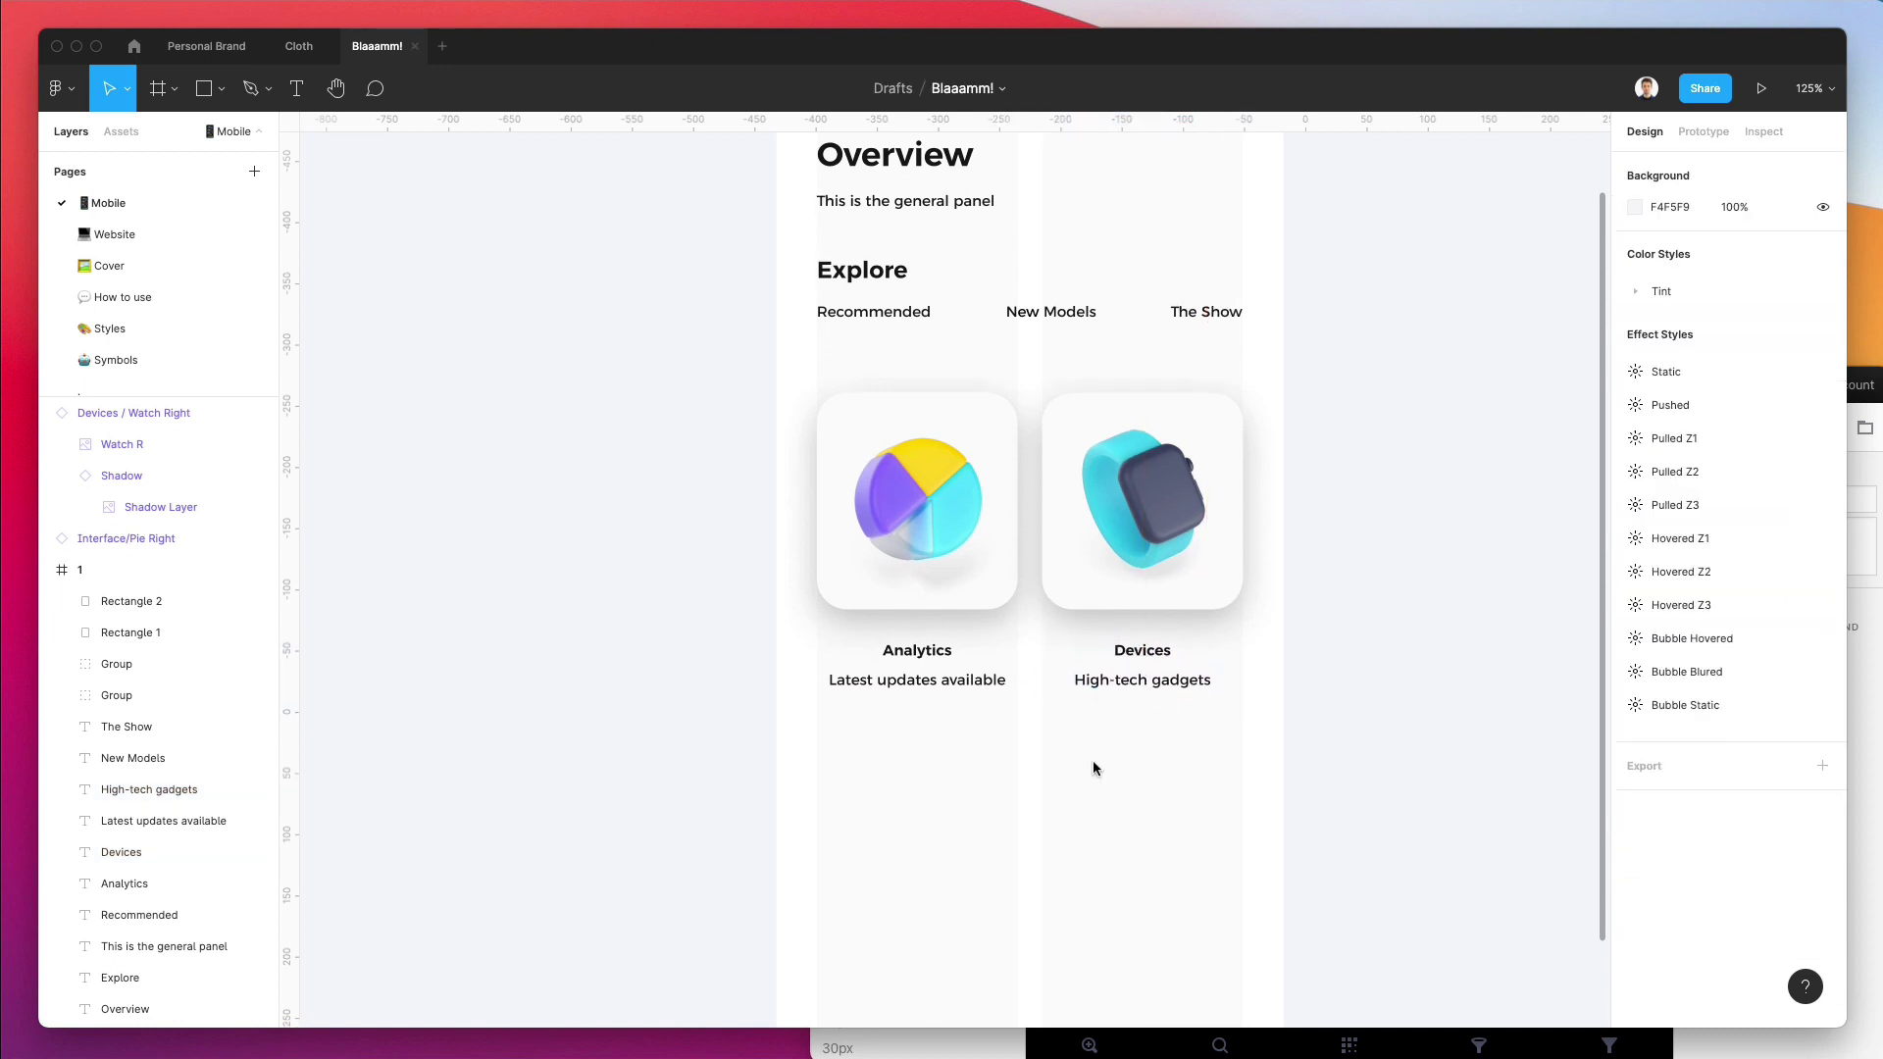
Lower the drop shadow opacity of both product card rectangles together to 12%.
{"action": "key", "text": "shift+1"}
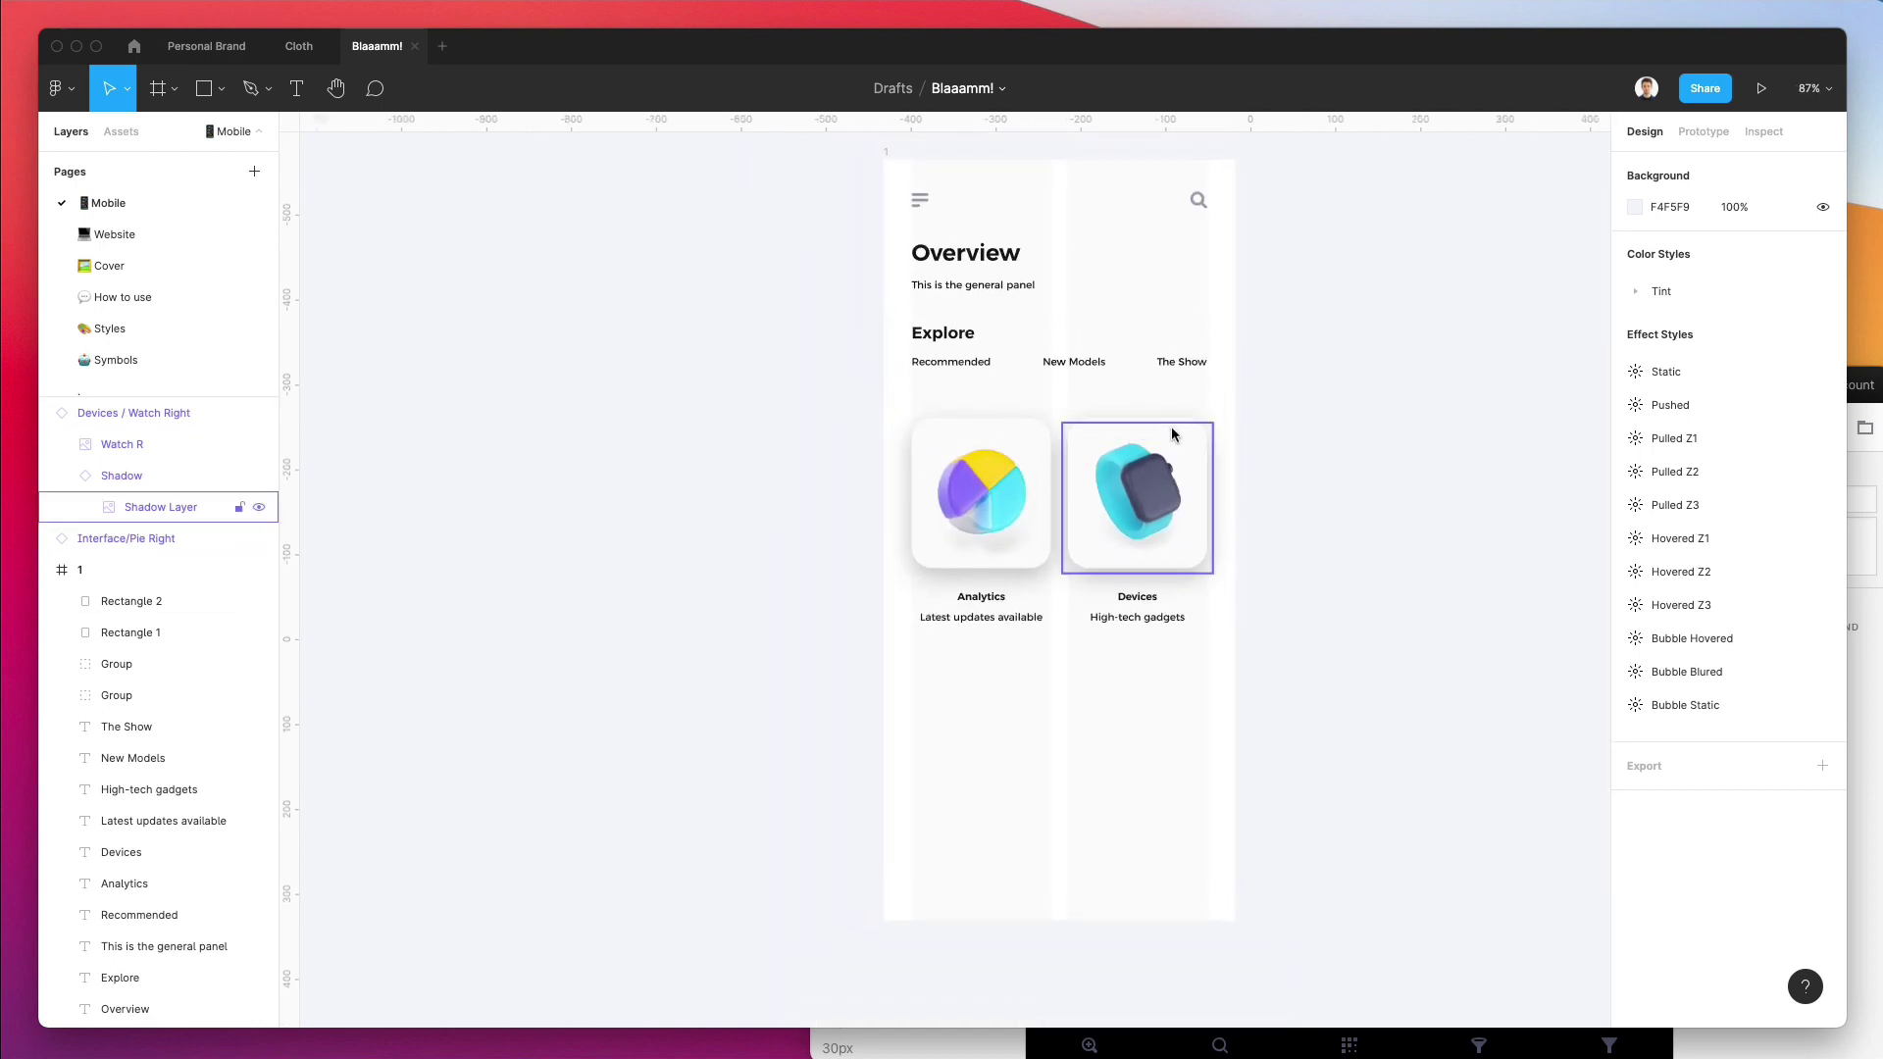
{"action": "left_click", "coordinate": [1011, 423]}
{"action": "left_click", "coordinate": [1104, 422], "text": "shift"}
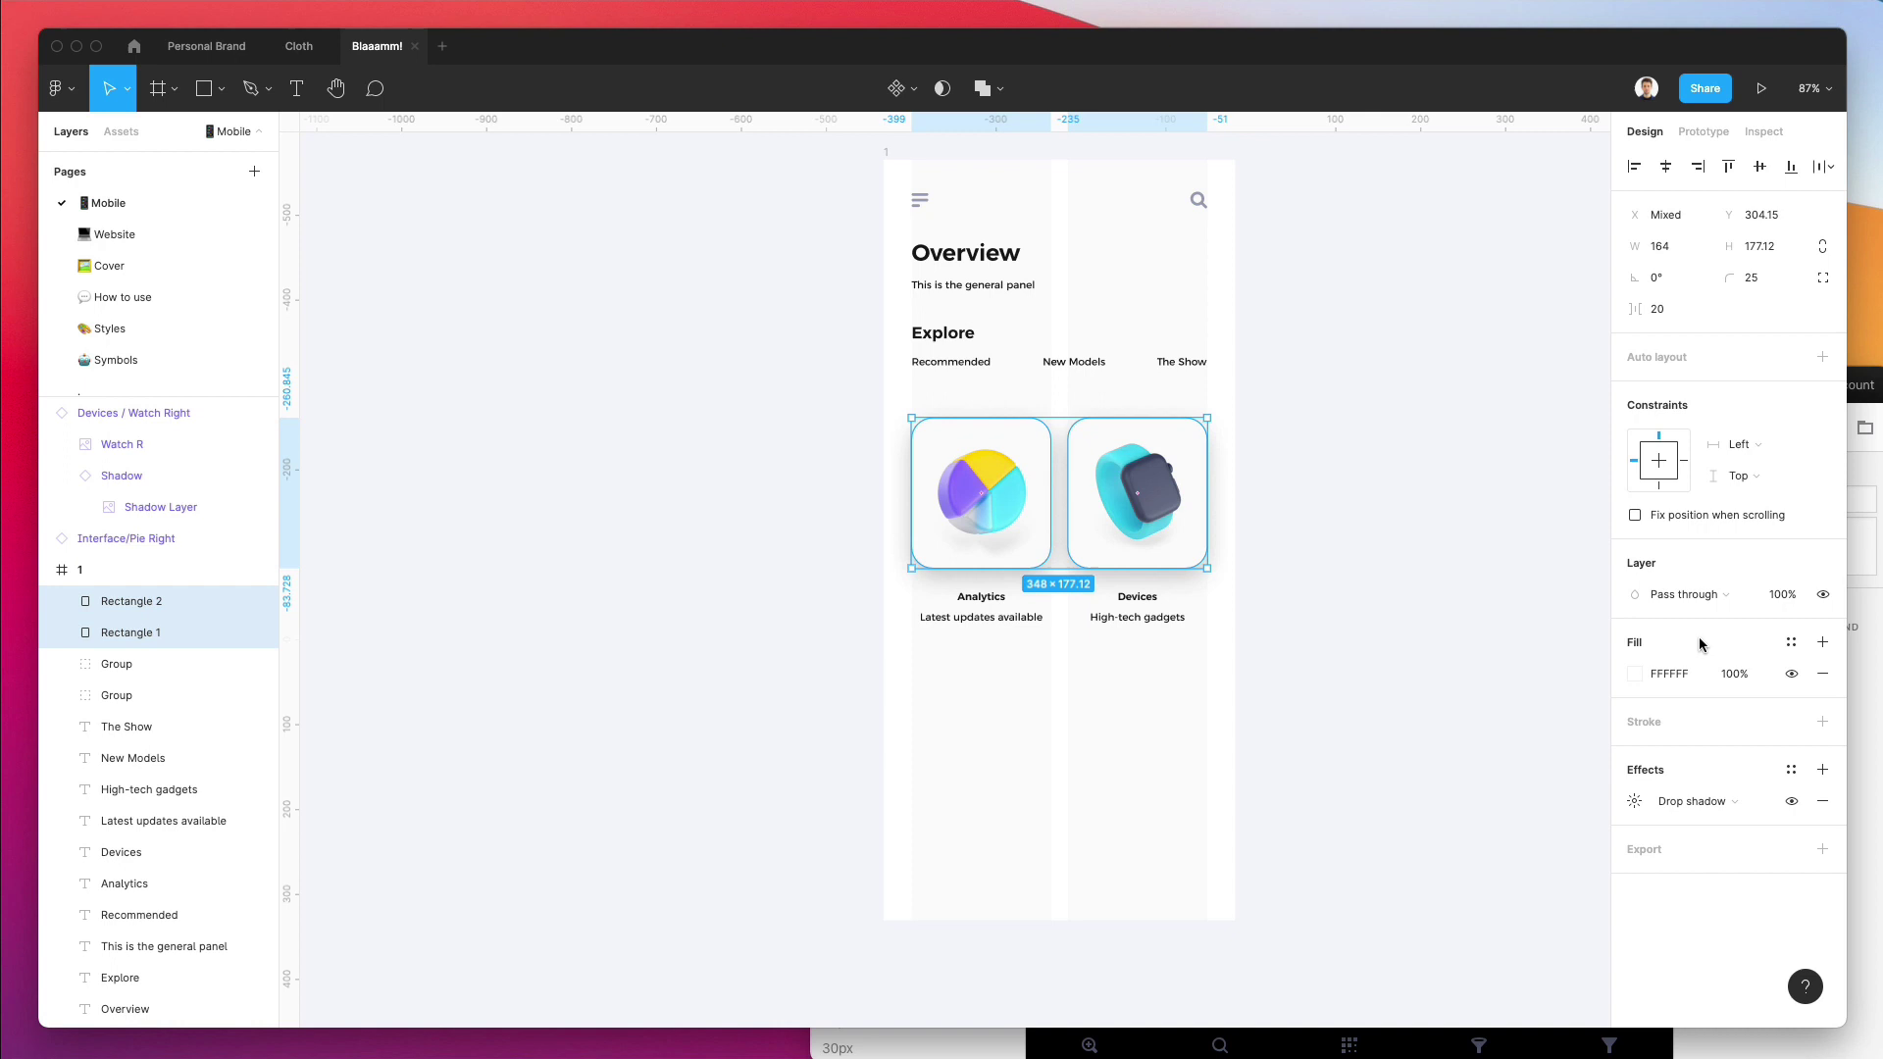
{"action": "left_click", "coordinate": [1633, 801]}
{"action": "left_click", "coordinate": [1500, 913]}
{"action": "type", "text": "15"}
{"action": "key", "text": "Return"}
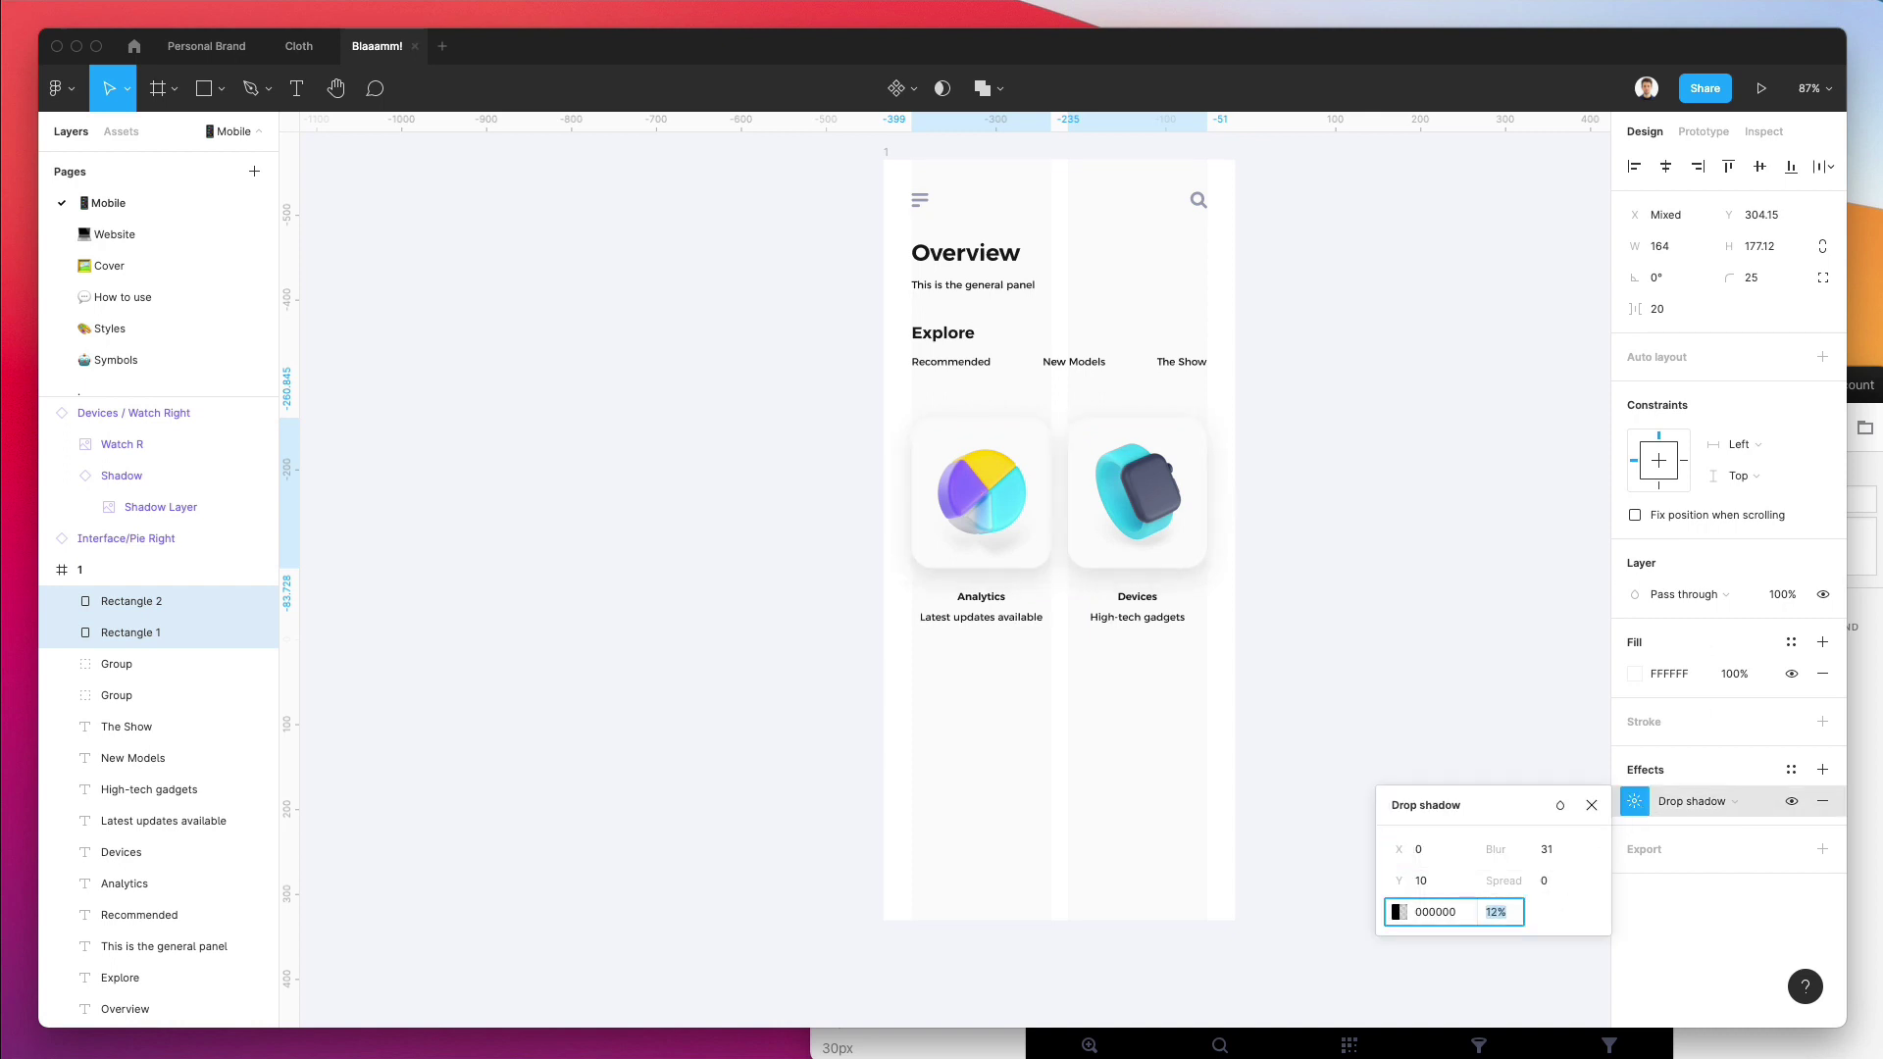
{"action": "left_click", "coordinate": [1262, 639]}
Move both product cards, with their illustrations and captions, up by 19 px.
{"action": "left_click_drag", "start_coordinate": [1262, 640], "coordinate": [782, 413]}
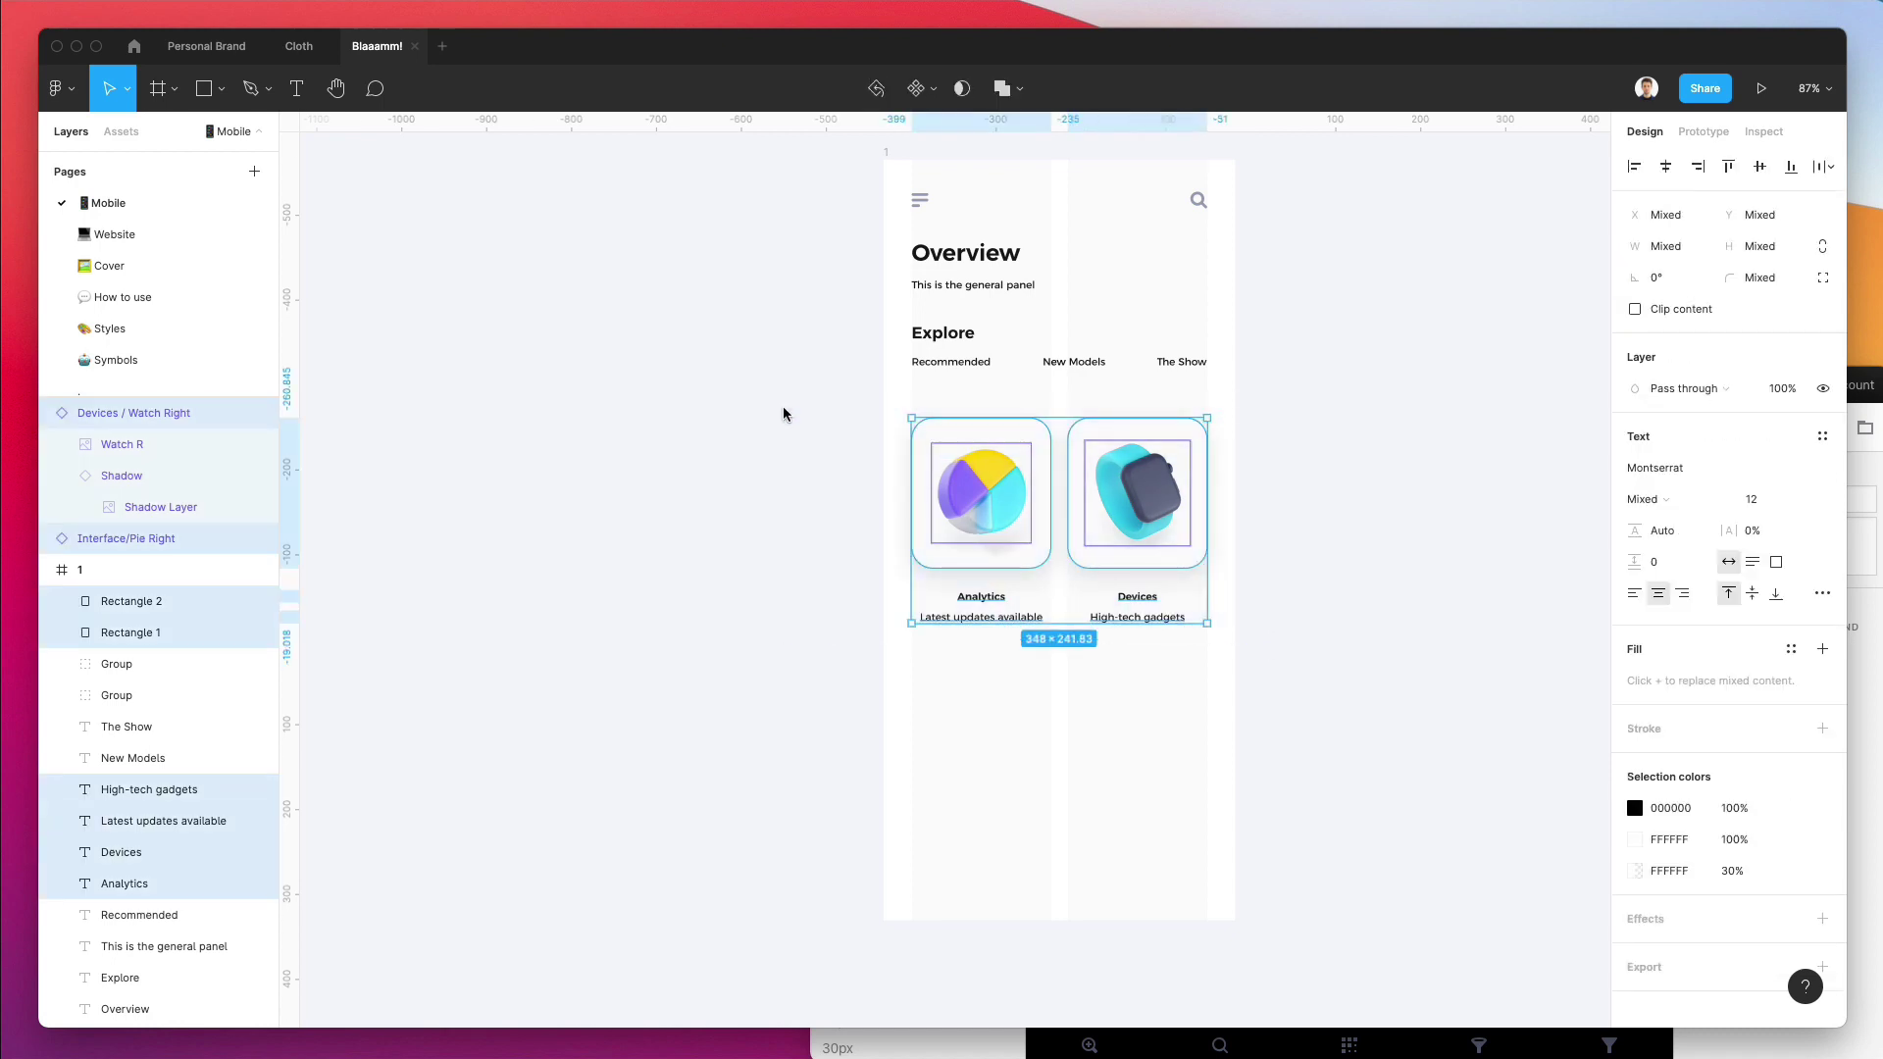
{"action": "key", "text": "shift+Up"}
{"action": "key", "text": "Up"}
{"action": "key", "text": "Up"}
{"action": "key", "text": "Up"}
{"action": "key", "text": "Up"}
{"action": "key", "text": "Up"}
{"action": "key", "text": "Up"}
{"action": "key", "text": "Up"}
{"action": "key", "text": "Up"}
{"action": "key", "text": "Up"}
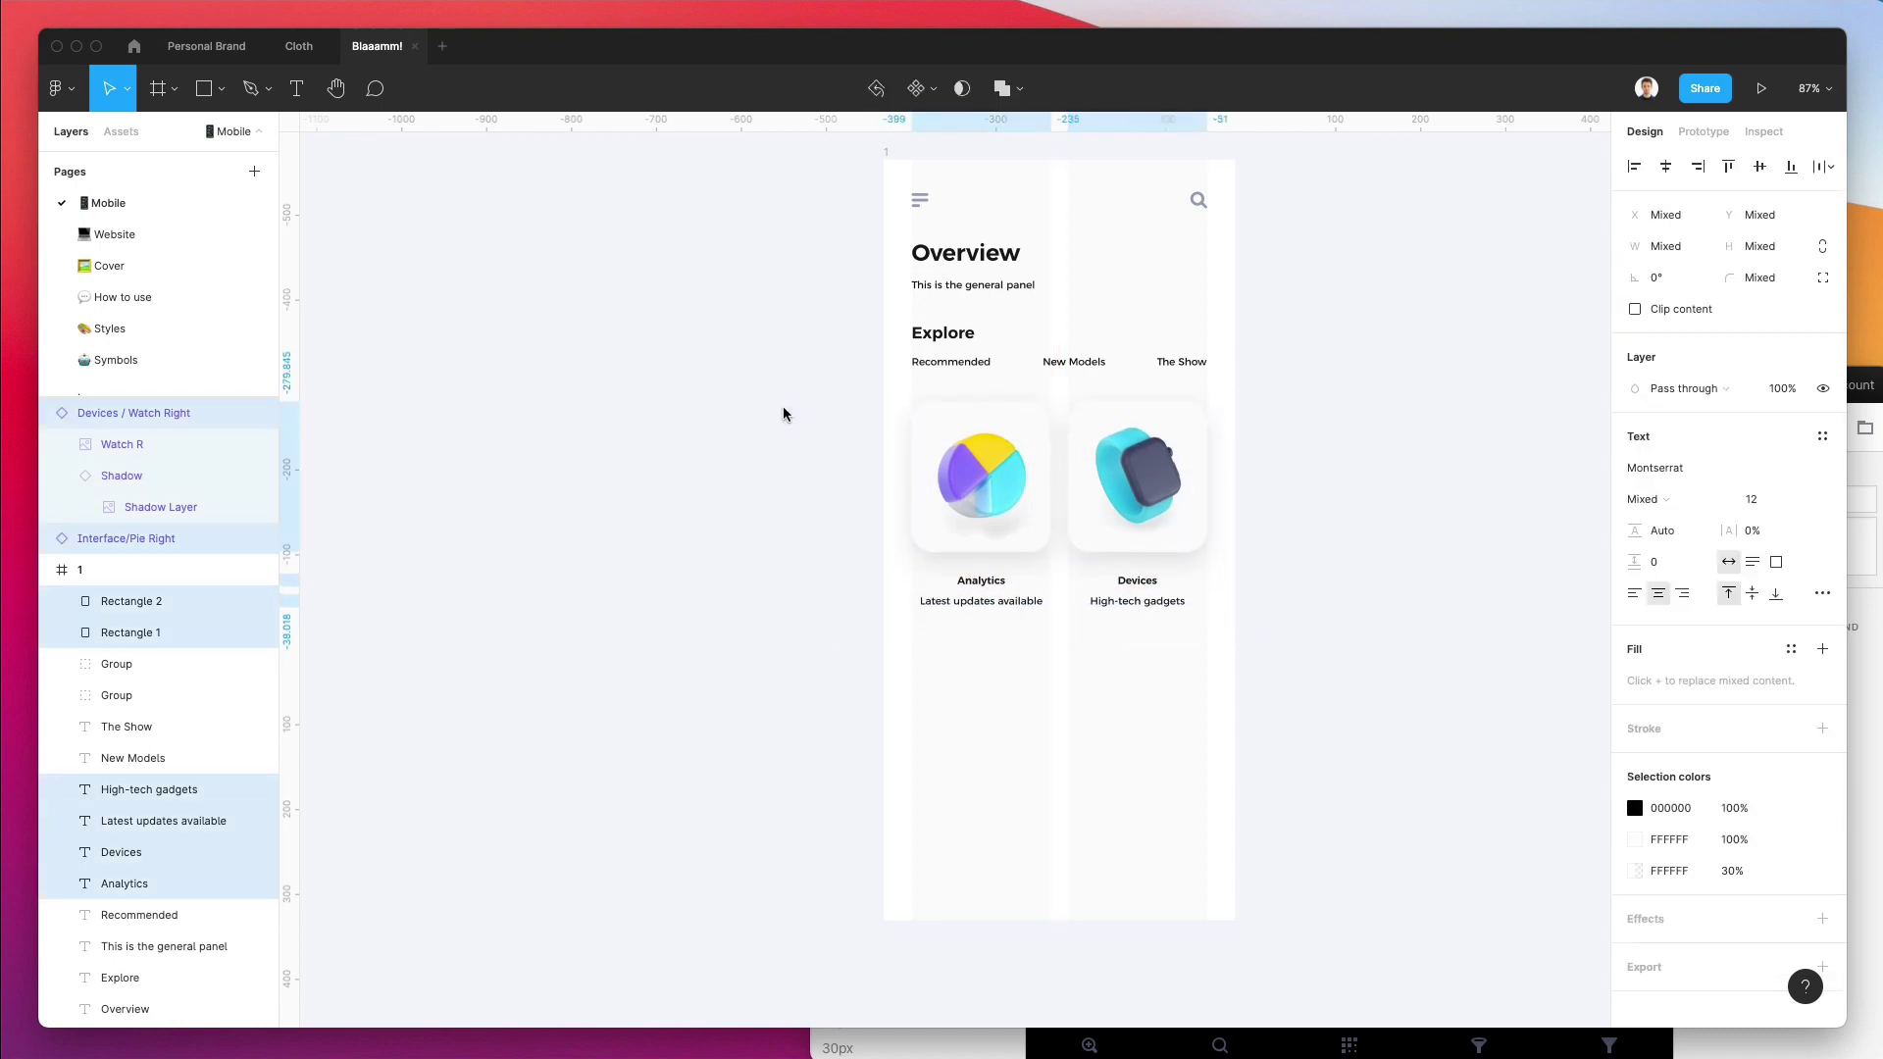
{"action": "left_click", "coordinate": [1349, 474]}
Move the "Recommended" category label to the right by about 16 px.
{"action": "scroll", "coordinate": [971, 345], "scroll_direction": "up", "scroll_amount": 3}
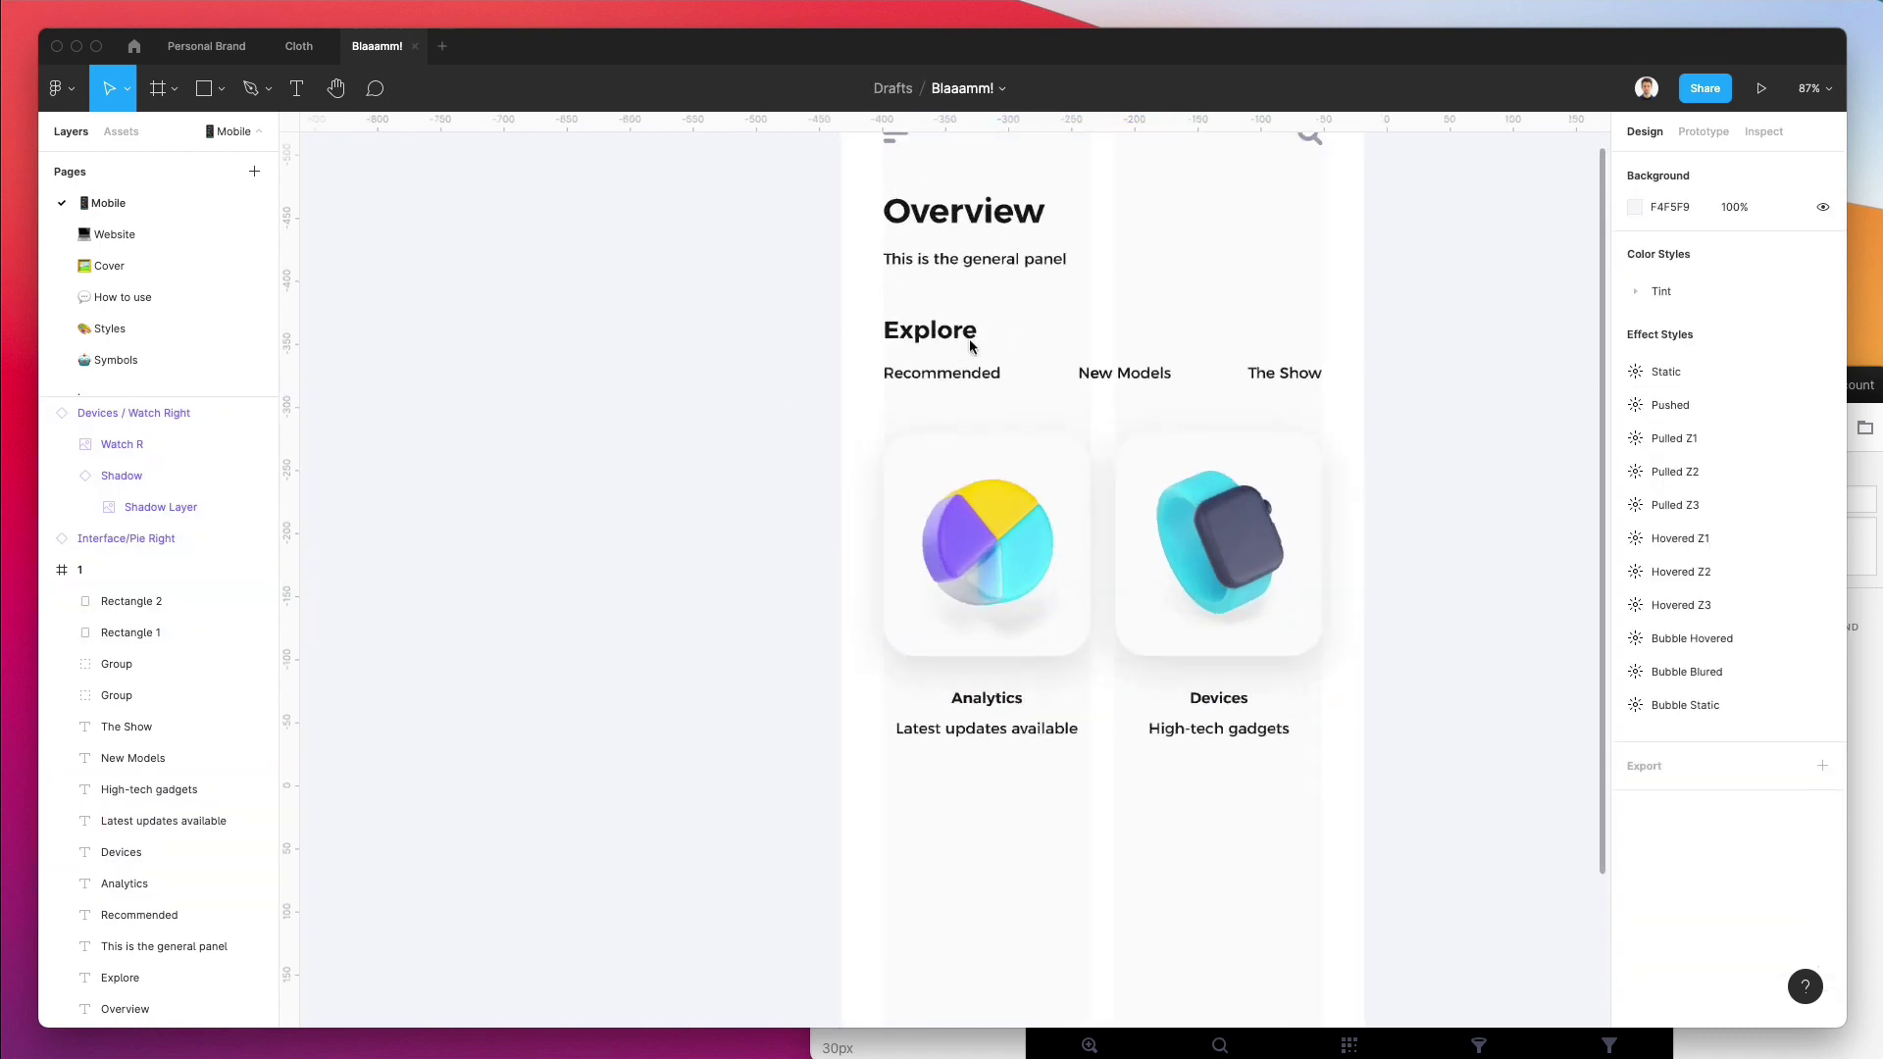
{"action": "scroll", "coordinate": [971, 345], "scroll_direction": "up", "scroll_amount": 5}
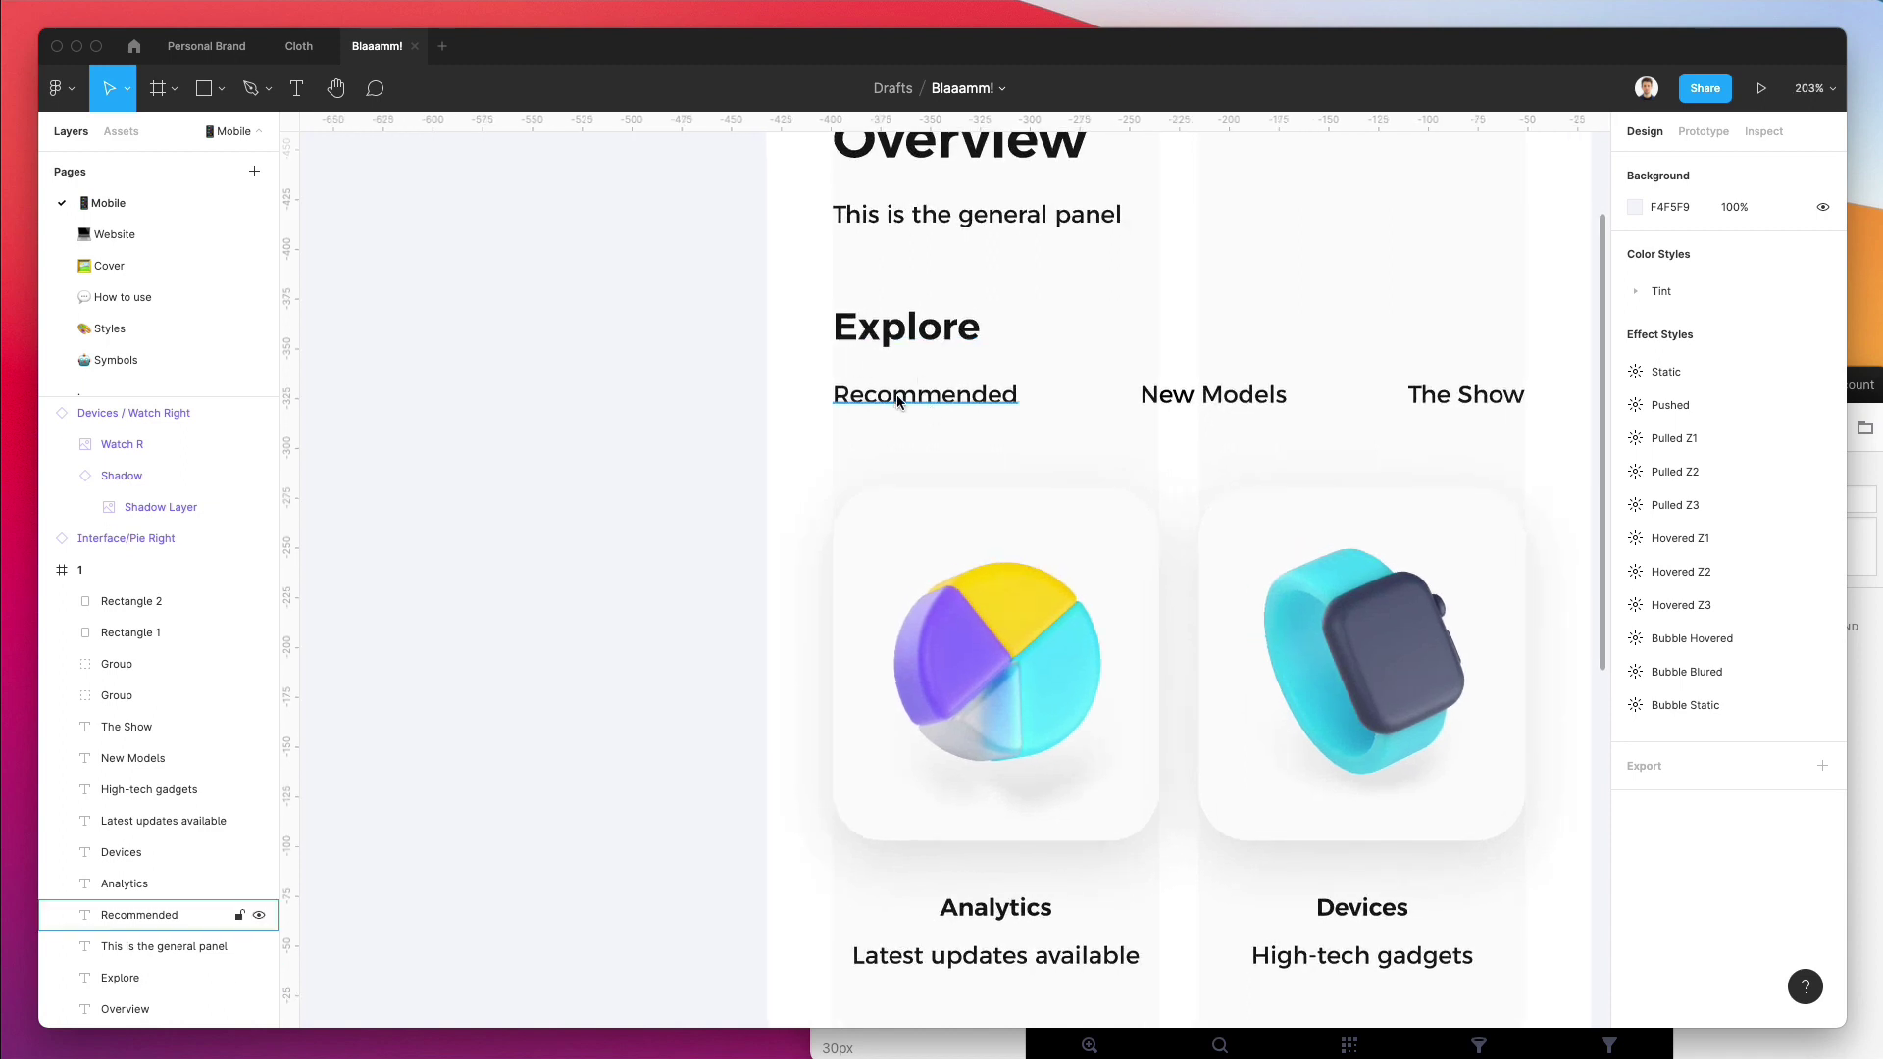
{"action": "left_click_drag", "start_coordinate": [905, 405], "coordinate": [945, 408]}
Draw a rectangle about 131 × 28 px around the "Recommended" category label and send it behind the text.
{"action": "key", "text": "r"}
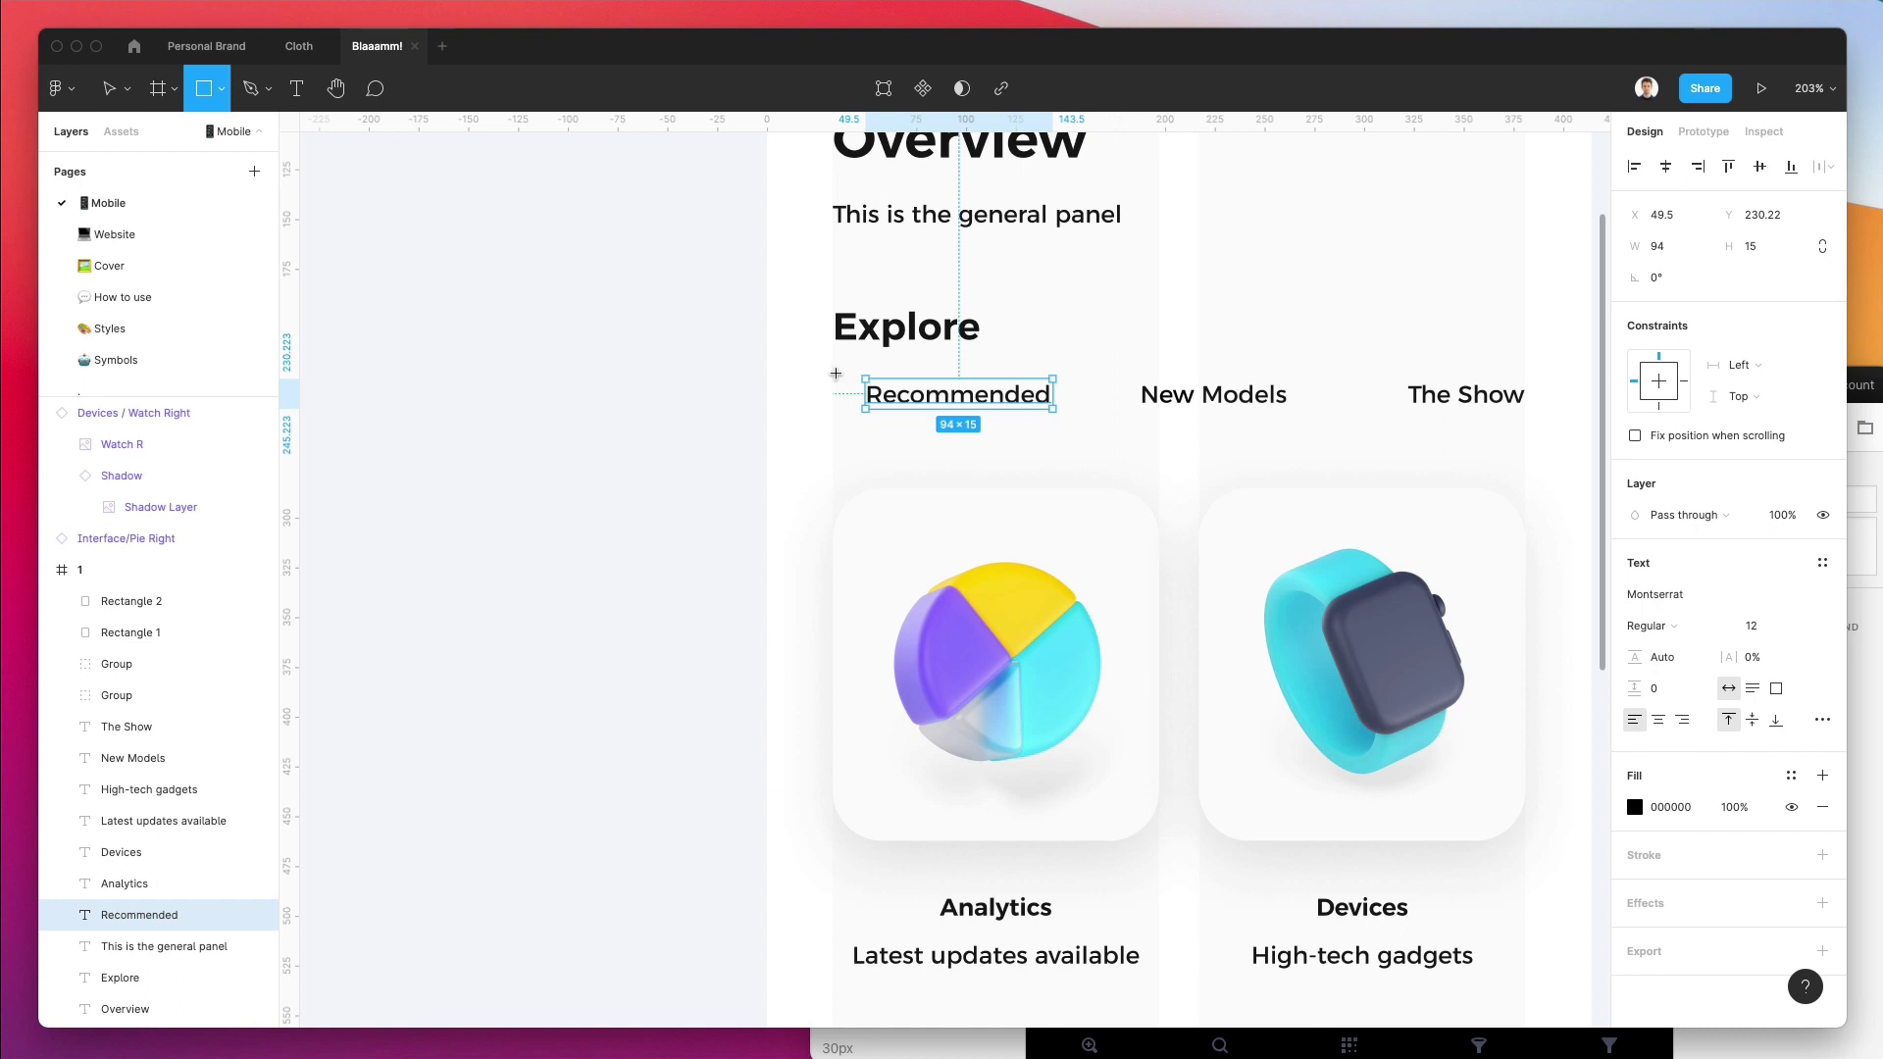
{"action": "left_click_drag", "start_coordinate": [835, 372], "coordinate": [1092, 425]}
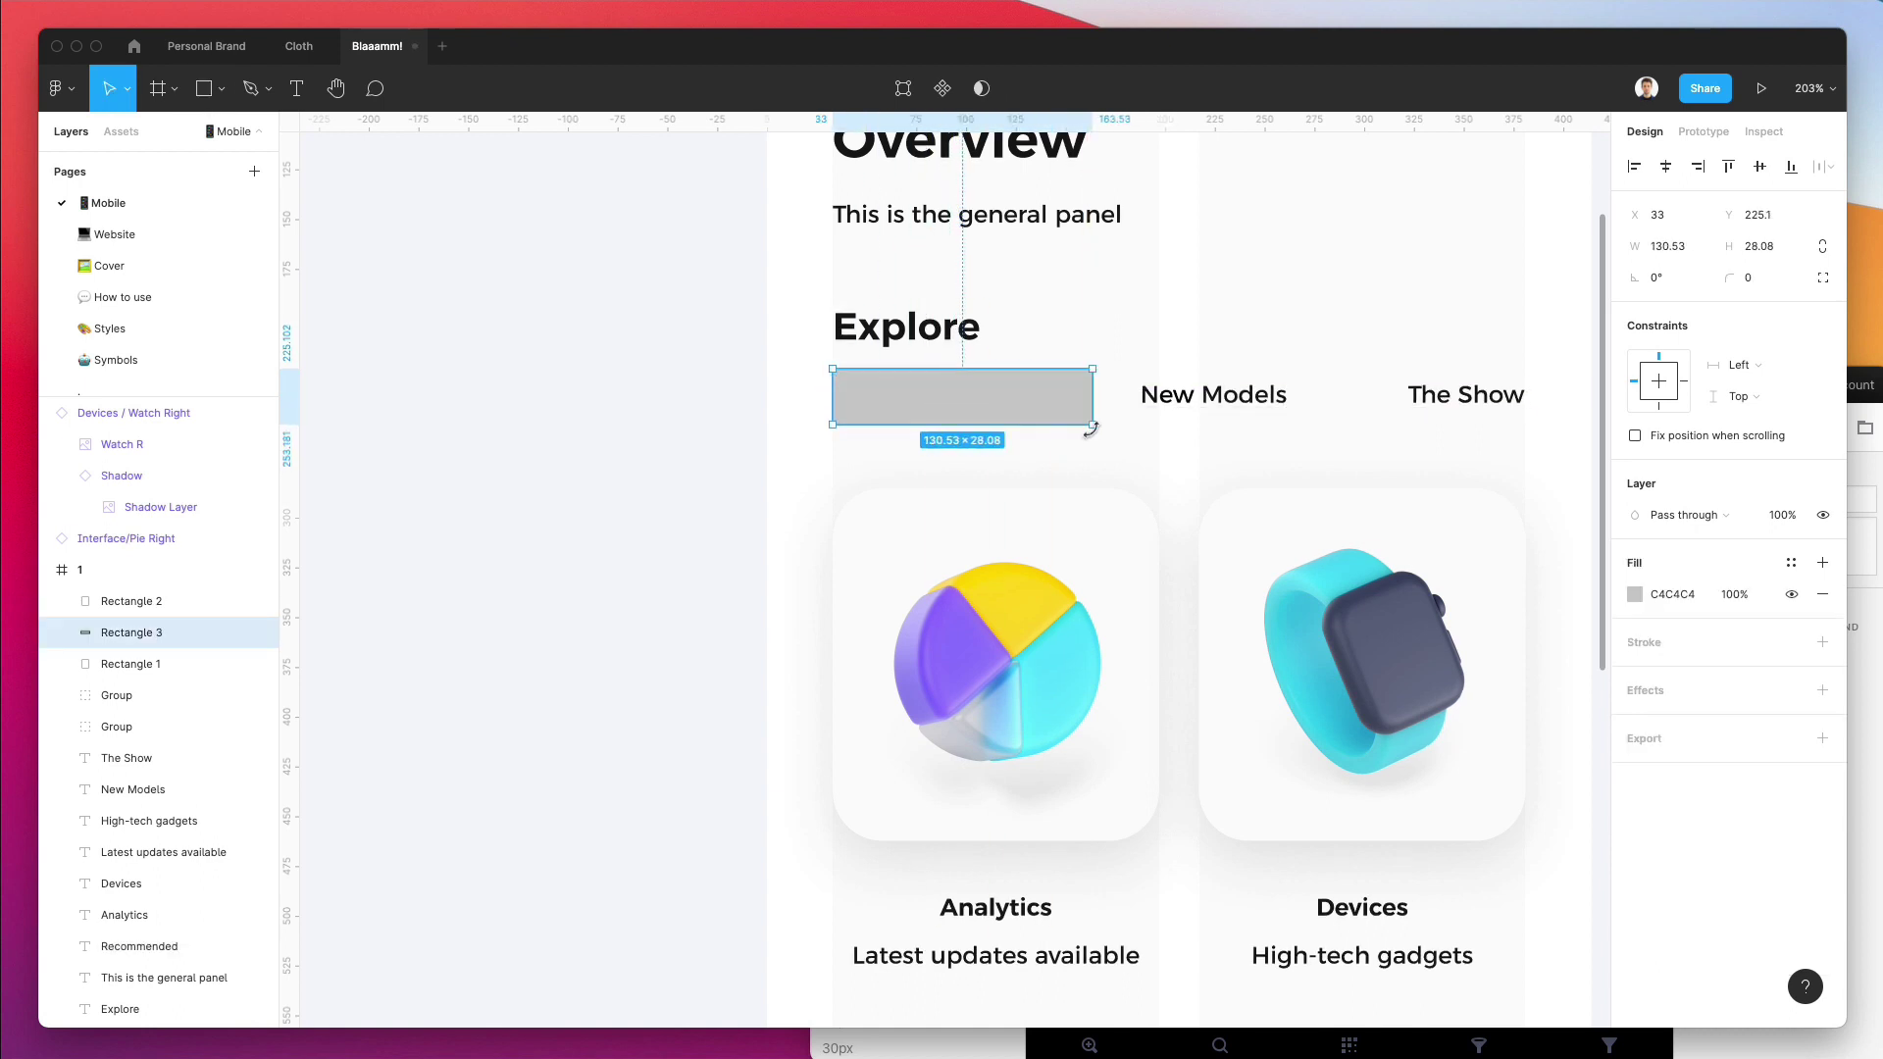
{"action": "key", "text": "super+bracketleft"}
{"action": "key", "text": "super+bracketleft"}
{"action": "key", "text": "super+bracketleft"}
{"action": "key", "text": "super+bracketleft"}
{"action": "key", "text": "super+bracketleft"}
{"action": "key", "text": "super+bracketleft"}
{"action": "key", "text": "super+bracketleft"}
{"action": "key", "text": "super+bracketleft"}
{"action": "key", "text": "super+bracketleft"}
{"action": "key", "text": "super+bracketleft"}
{"action": "key", "text": "super+bracketleft"}
{"action": "key", "text": "super+bracketleft"}
{"action": "key", "text": "super+bracketleft"}
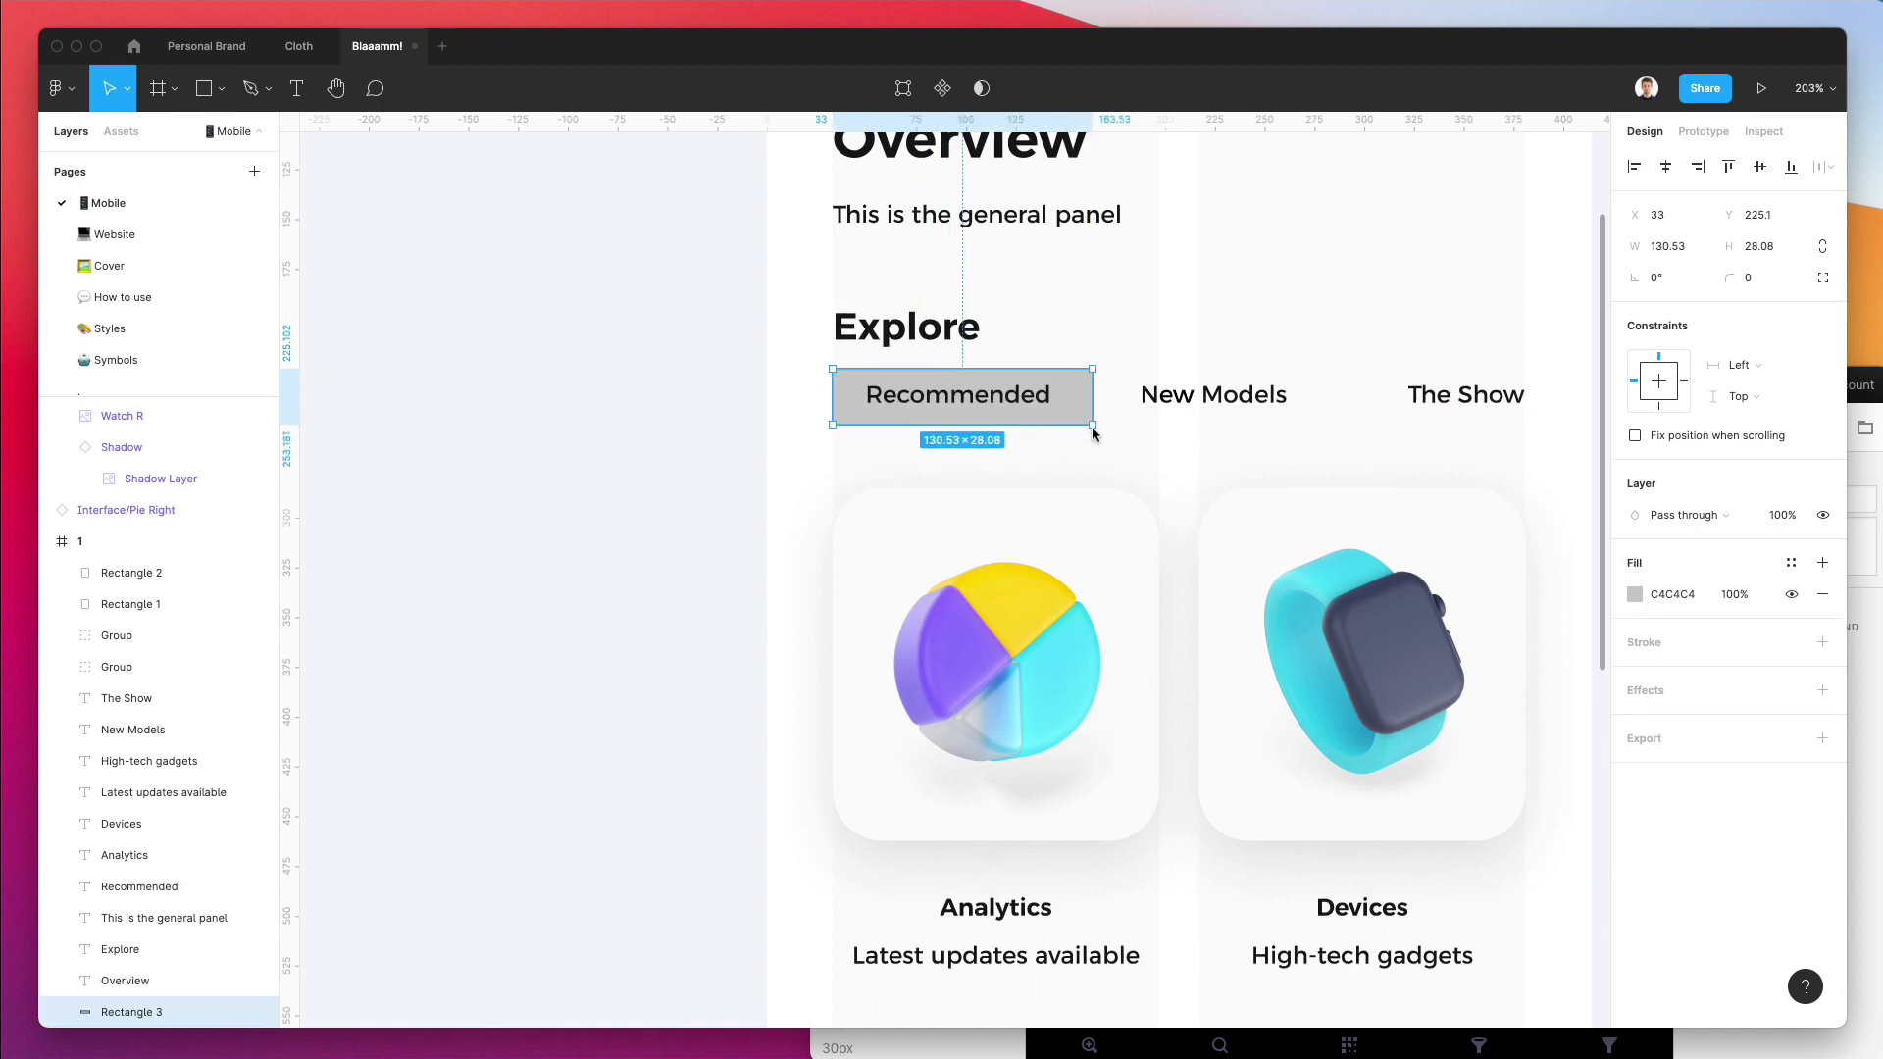
Fill the rectangle behind "Recommended" with green 00FFA3 and set its corner radius to 60.
{"action": "scroll", "coordinate": [1096, 432], "scroll_direction": "up", "scroll_amount": 5}
{"action": "scroll", "coordinate": [1151, 426], "scroll_direction": "down", "scroll_amount": 3}
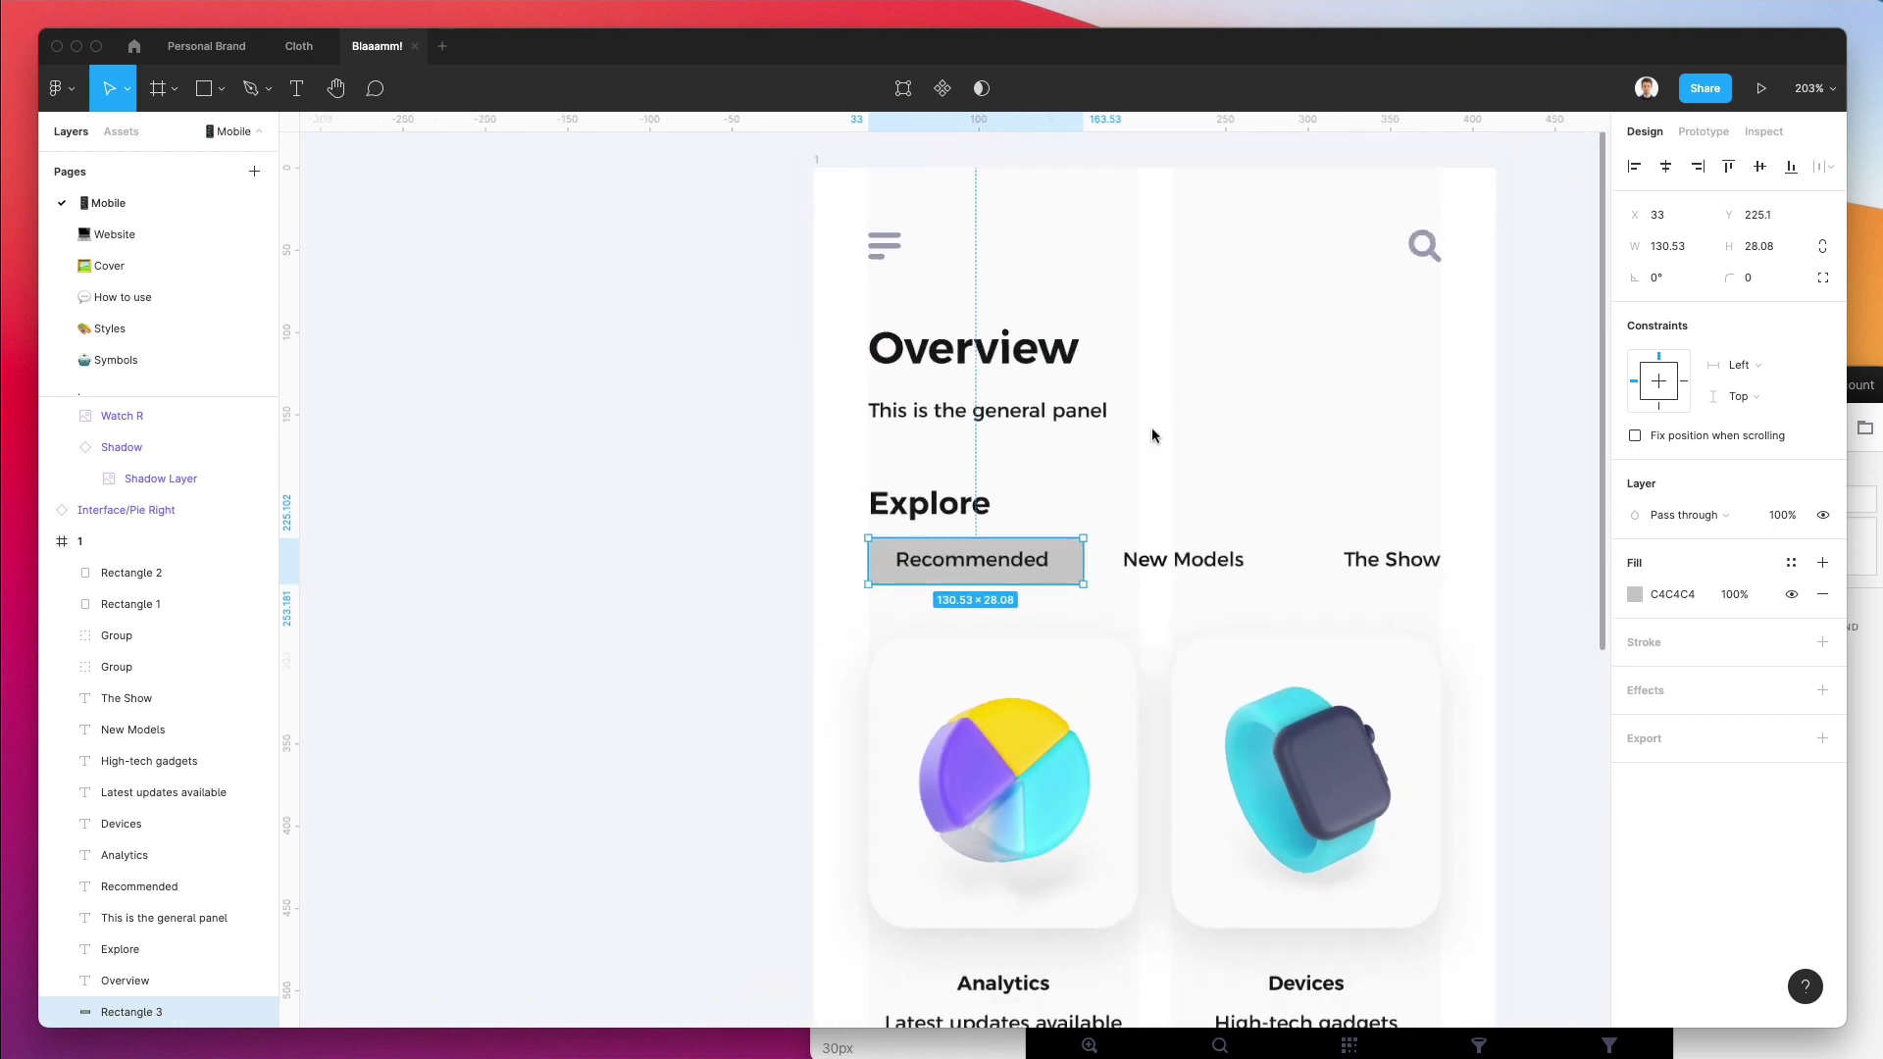
{"action": "left_click", "coordinate": [1634, 595]}
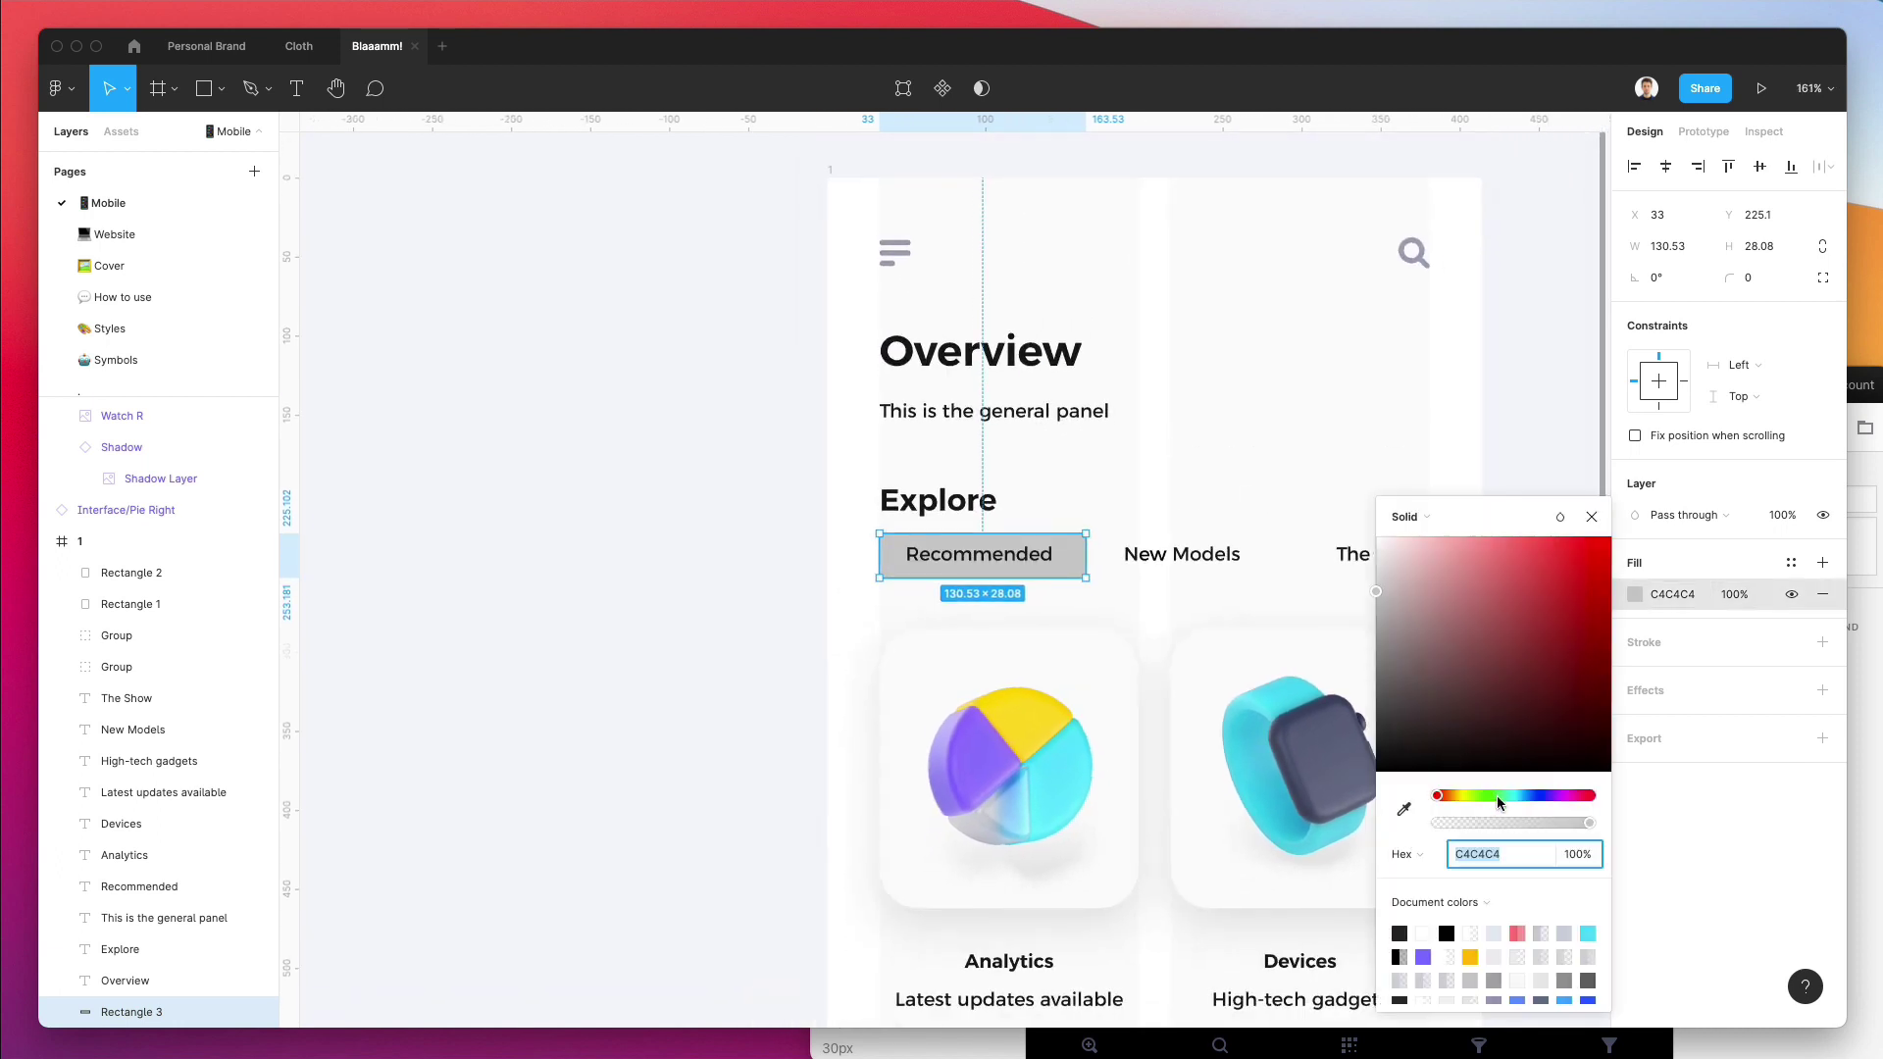
{"action": "left_click_drag", "start_coordinate": [1497, 802], "coordinate": [1505, 801]}
{"action": "left_click_drag", "start_coordinate": [1568, 608], "coordinate": [1693, 529]}
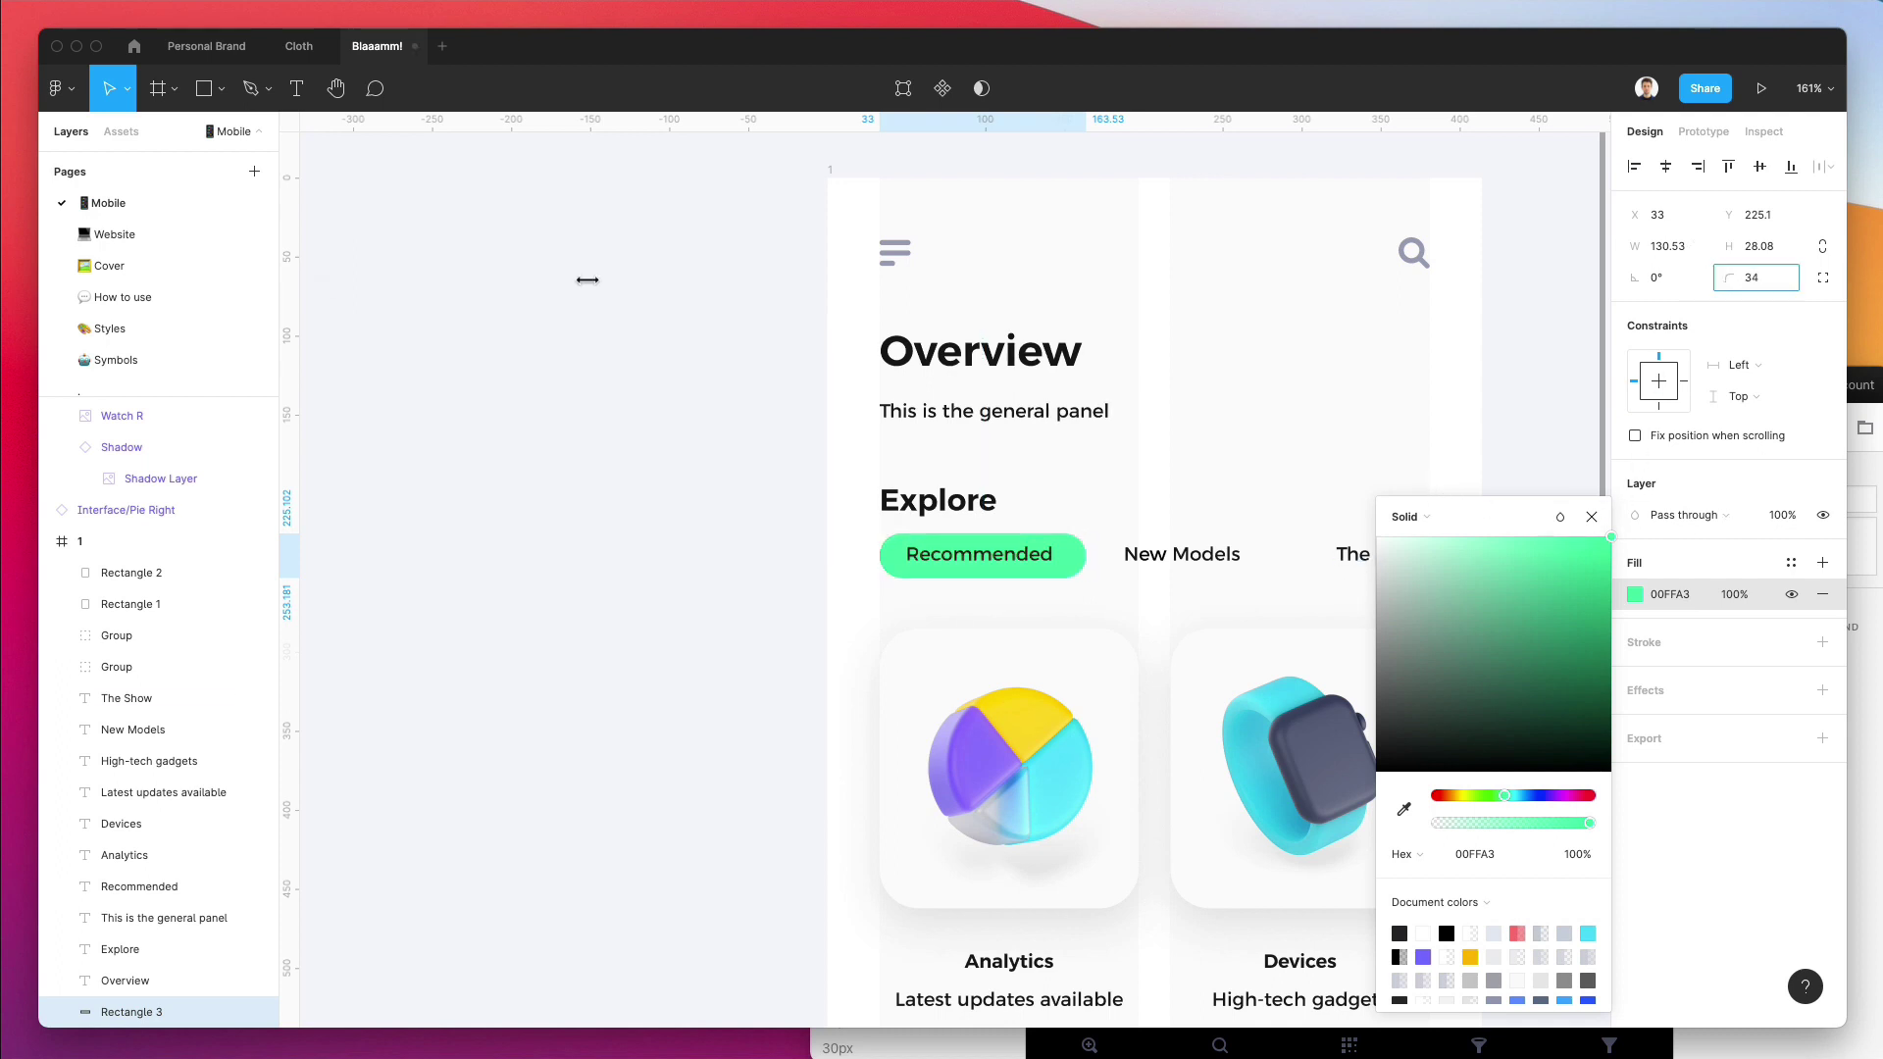
{"action": "left_click", "coordinate": [1108, 487]}
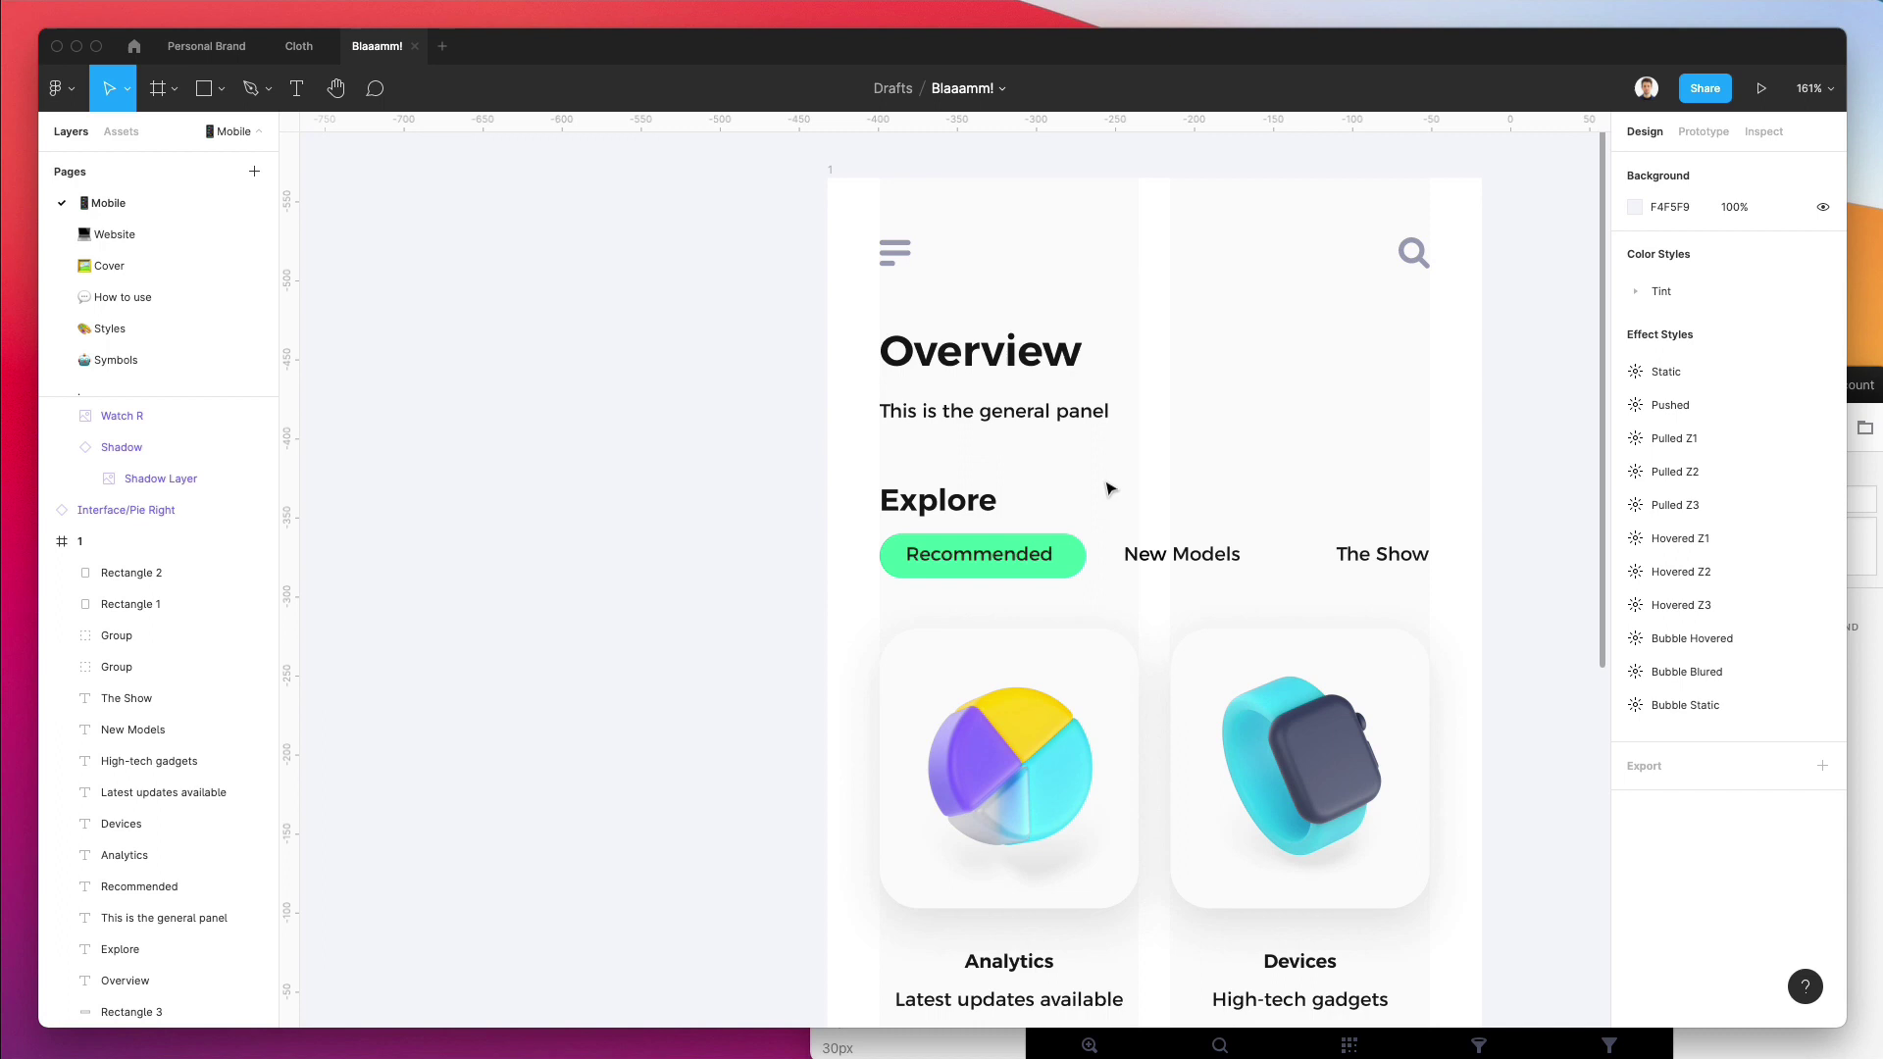
Narrow the green pill behind "Recommended" to a width of about 124 px and nudge it 1 px right.
{"action": "left_click", "coordinate": [1075, 561]}
{"action": "left_click_drag", "start_coordinate": [1083, 561], "coordinate": [1076, 561]}
{"action": "key", "text": "Up"}
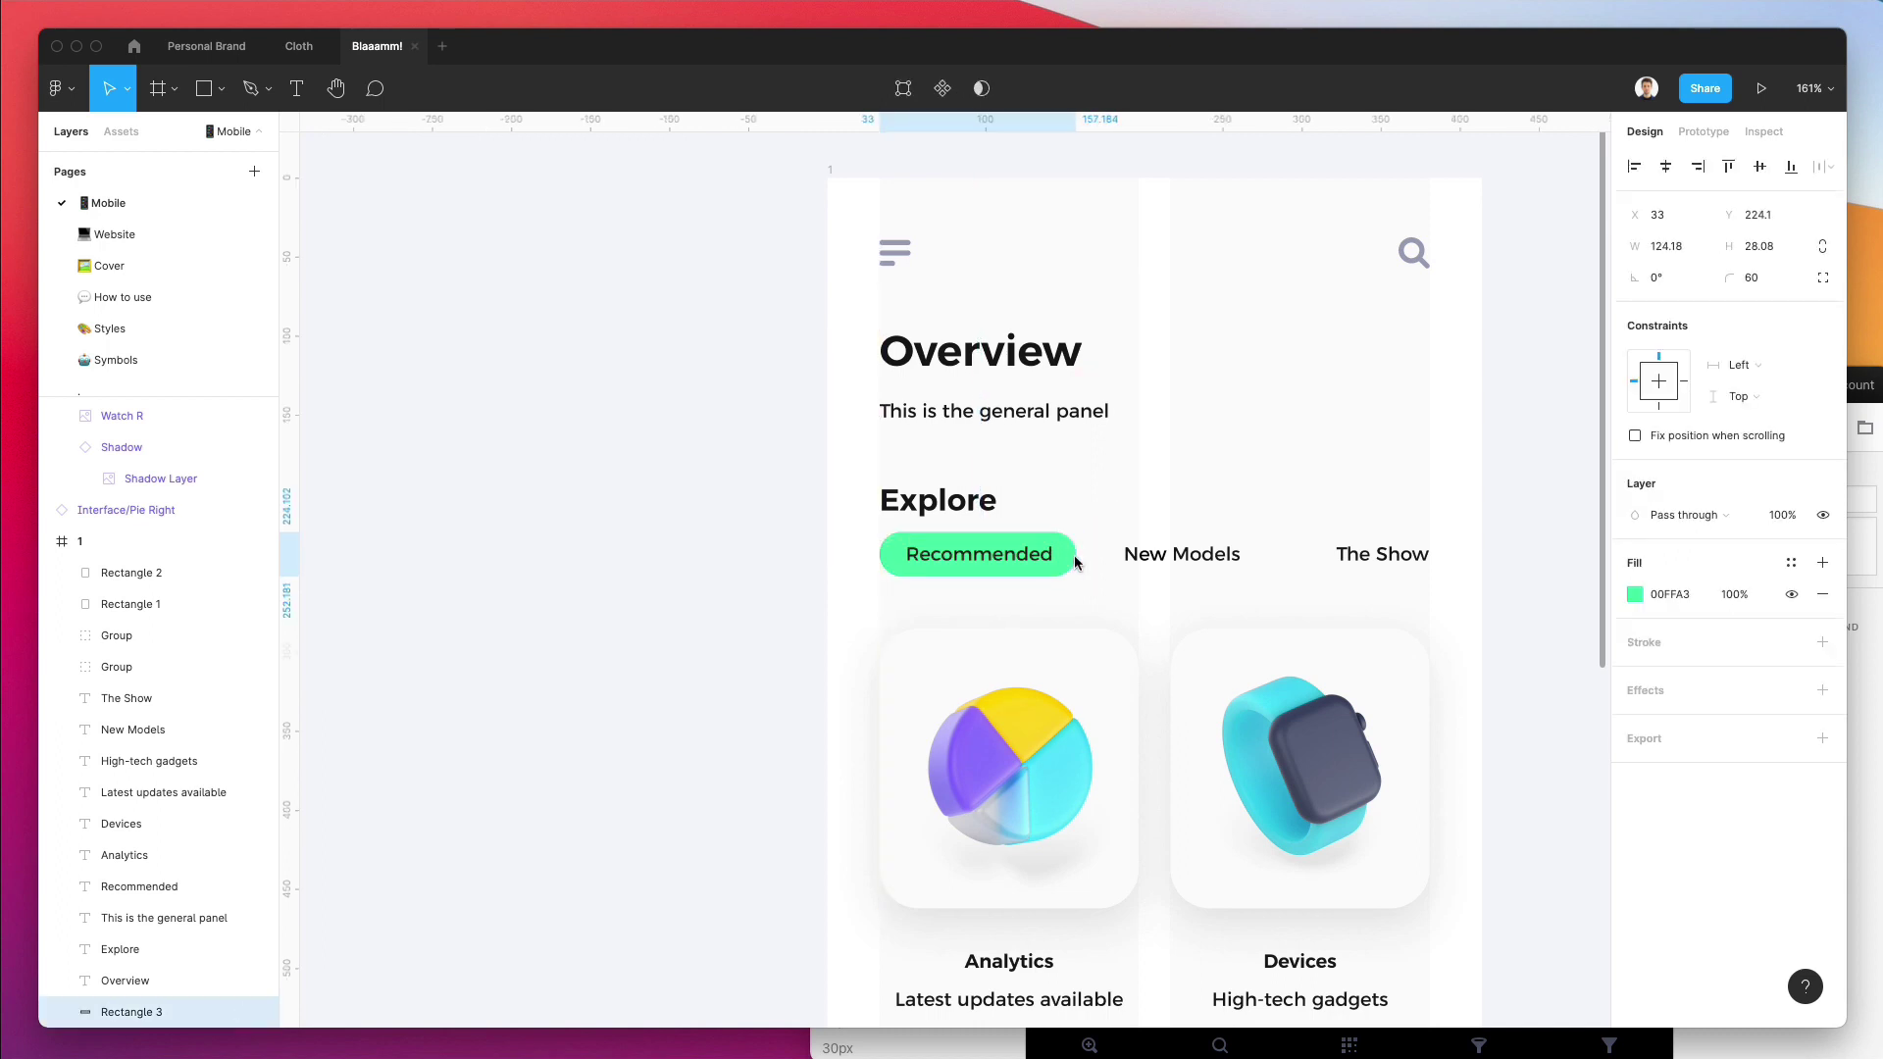
{"action": "key", "text": "Right"}
{"action": "key", "text": "Down"}
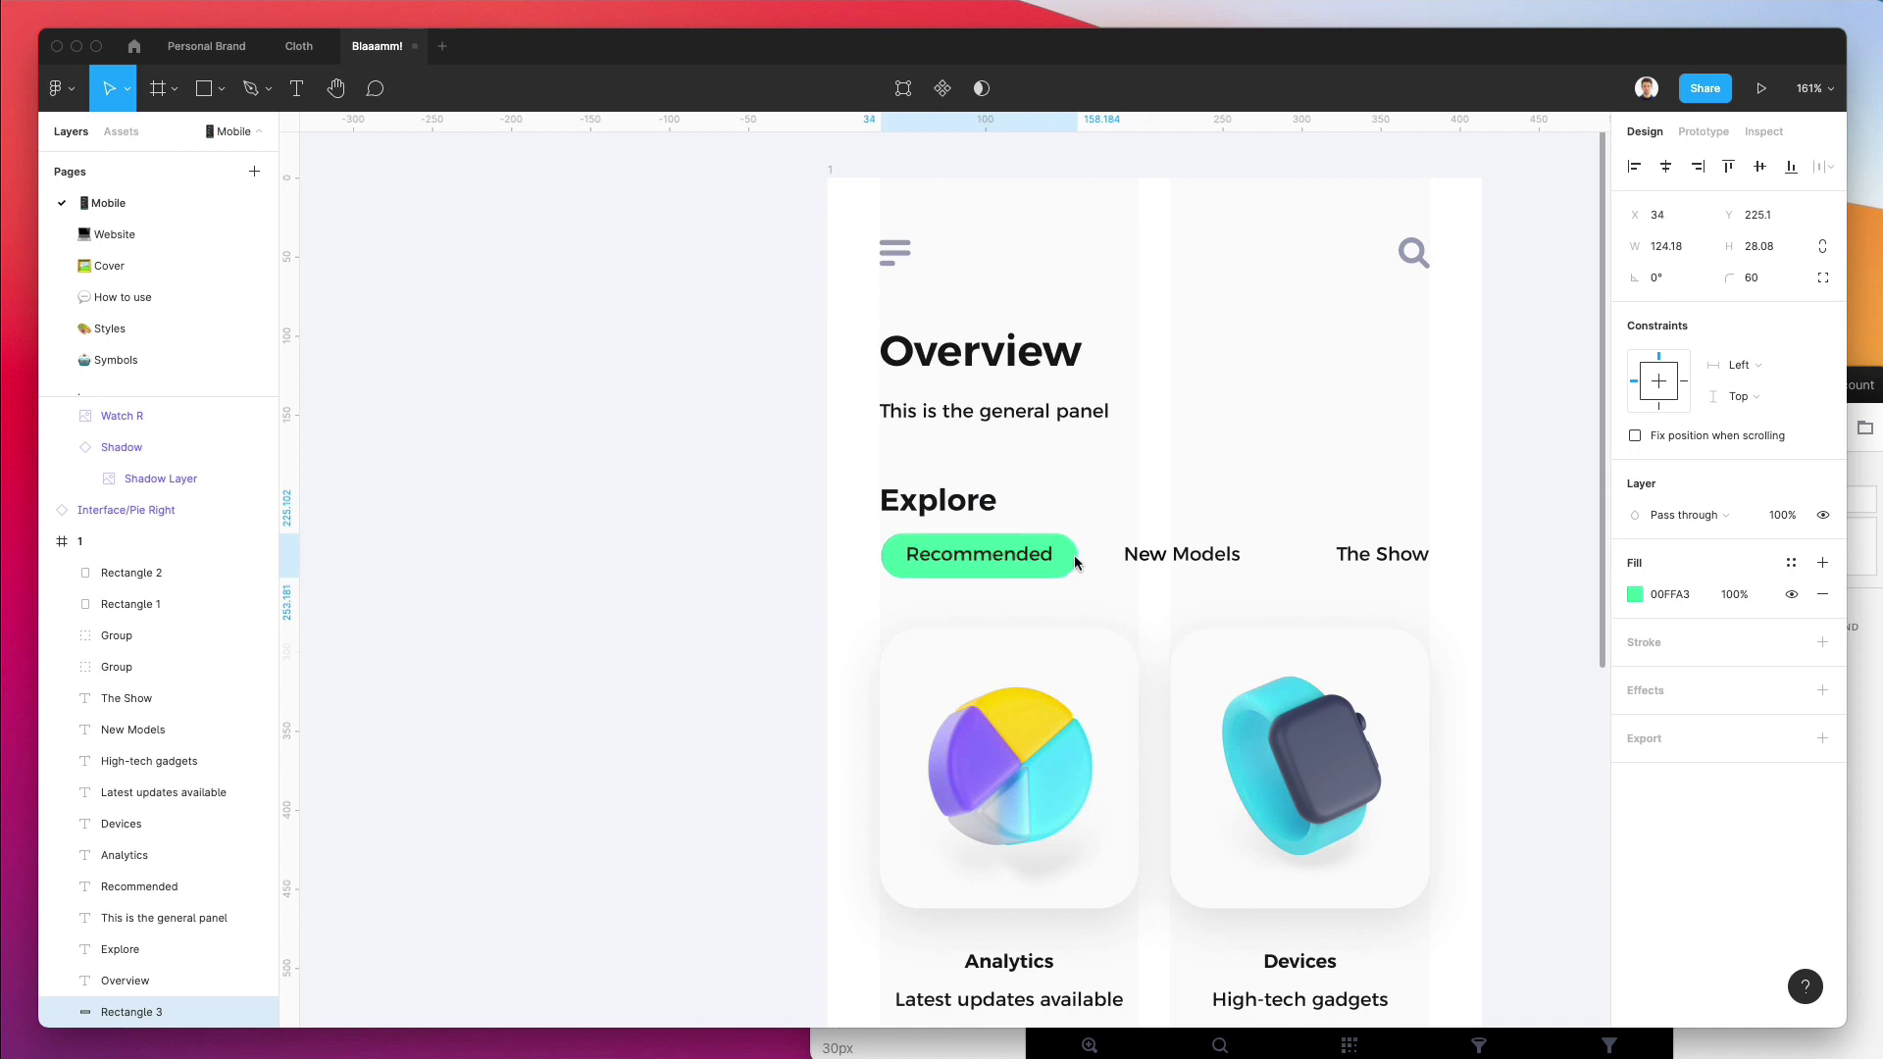
{"action": "left_click", "coordinate": [1104, 486]}
Move the "Explore" heading up slightly, to a Y position of about 185.5.
{"action": "scroll", "coordinate": [1104, 471], "scroll_direction": "down", "scroll_amount": 5}
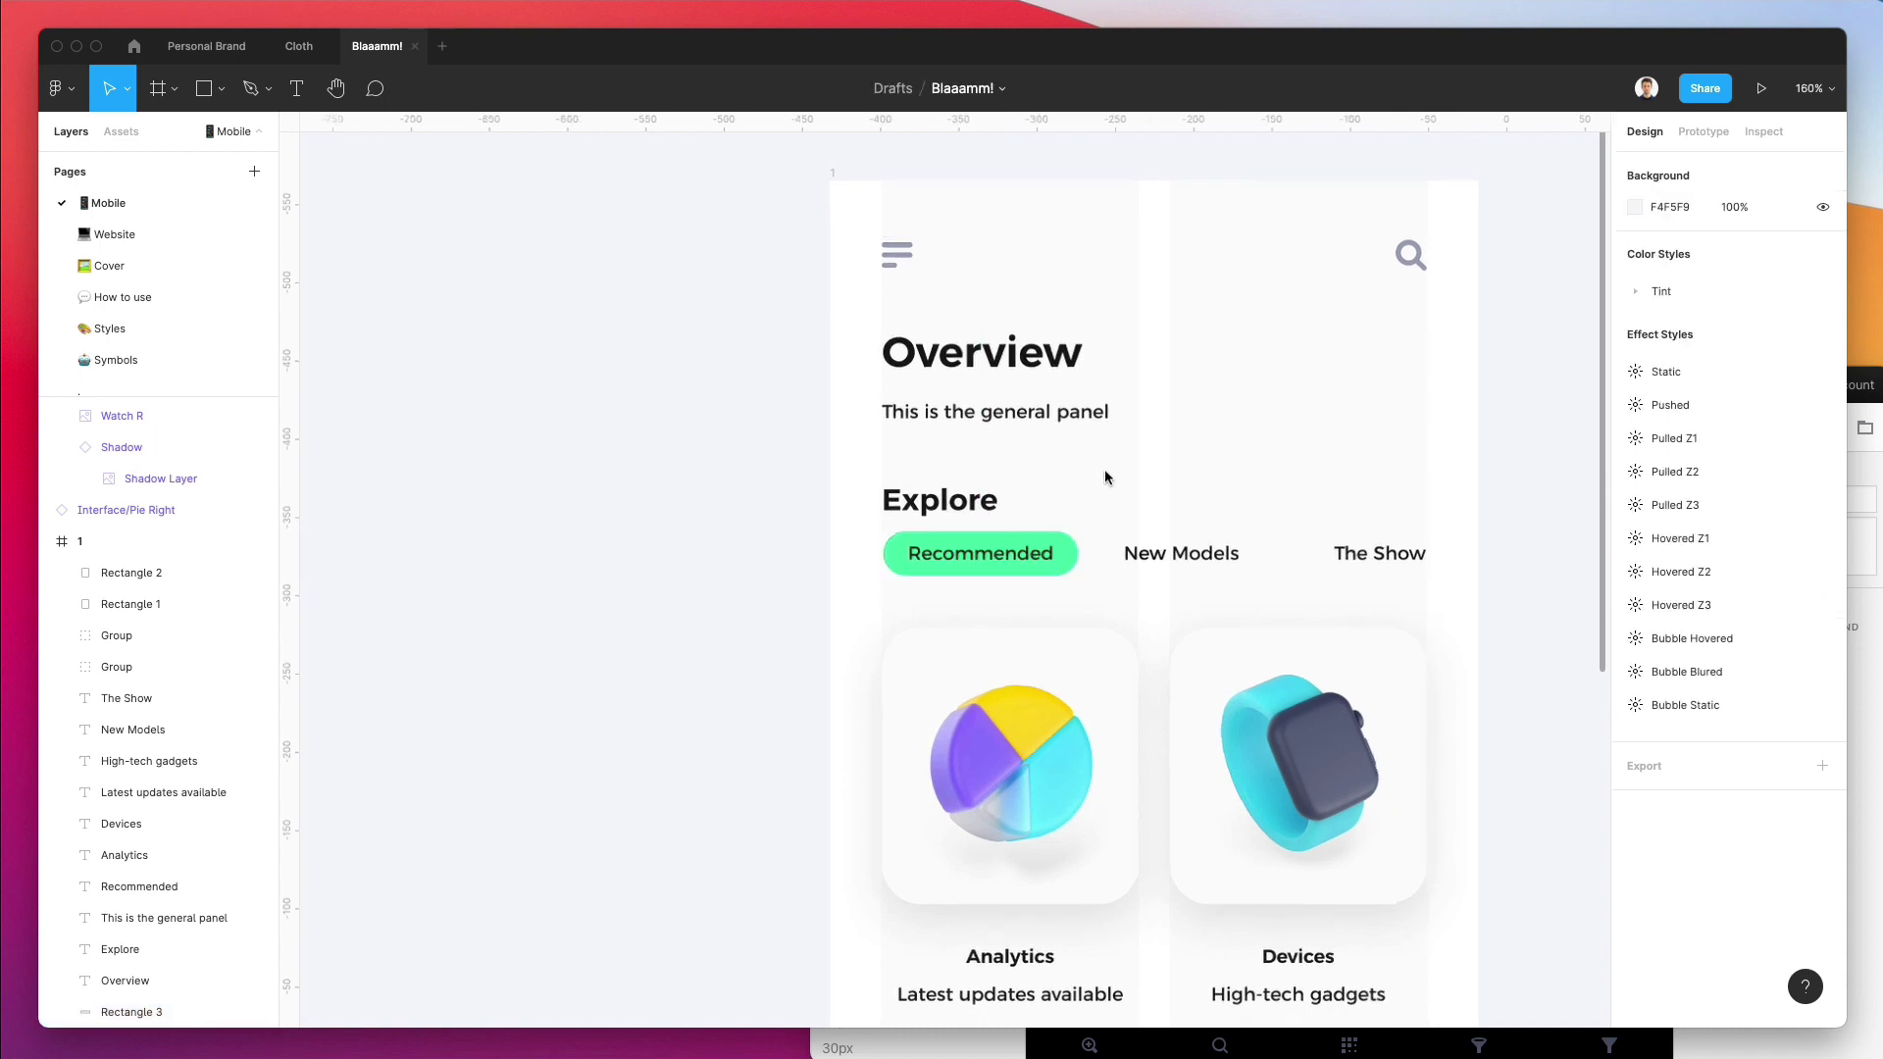
{"action": "left_click", "coordinate": [1084, 524]}
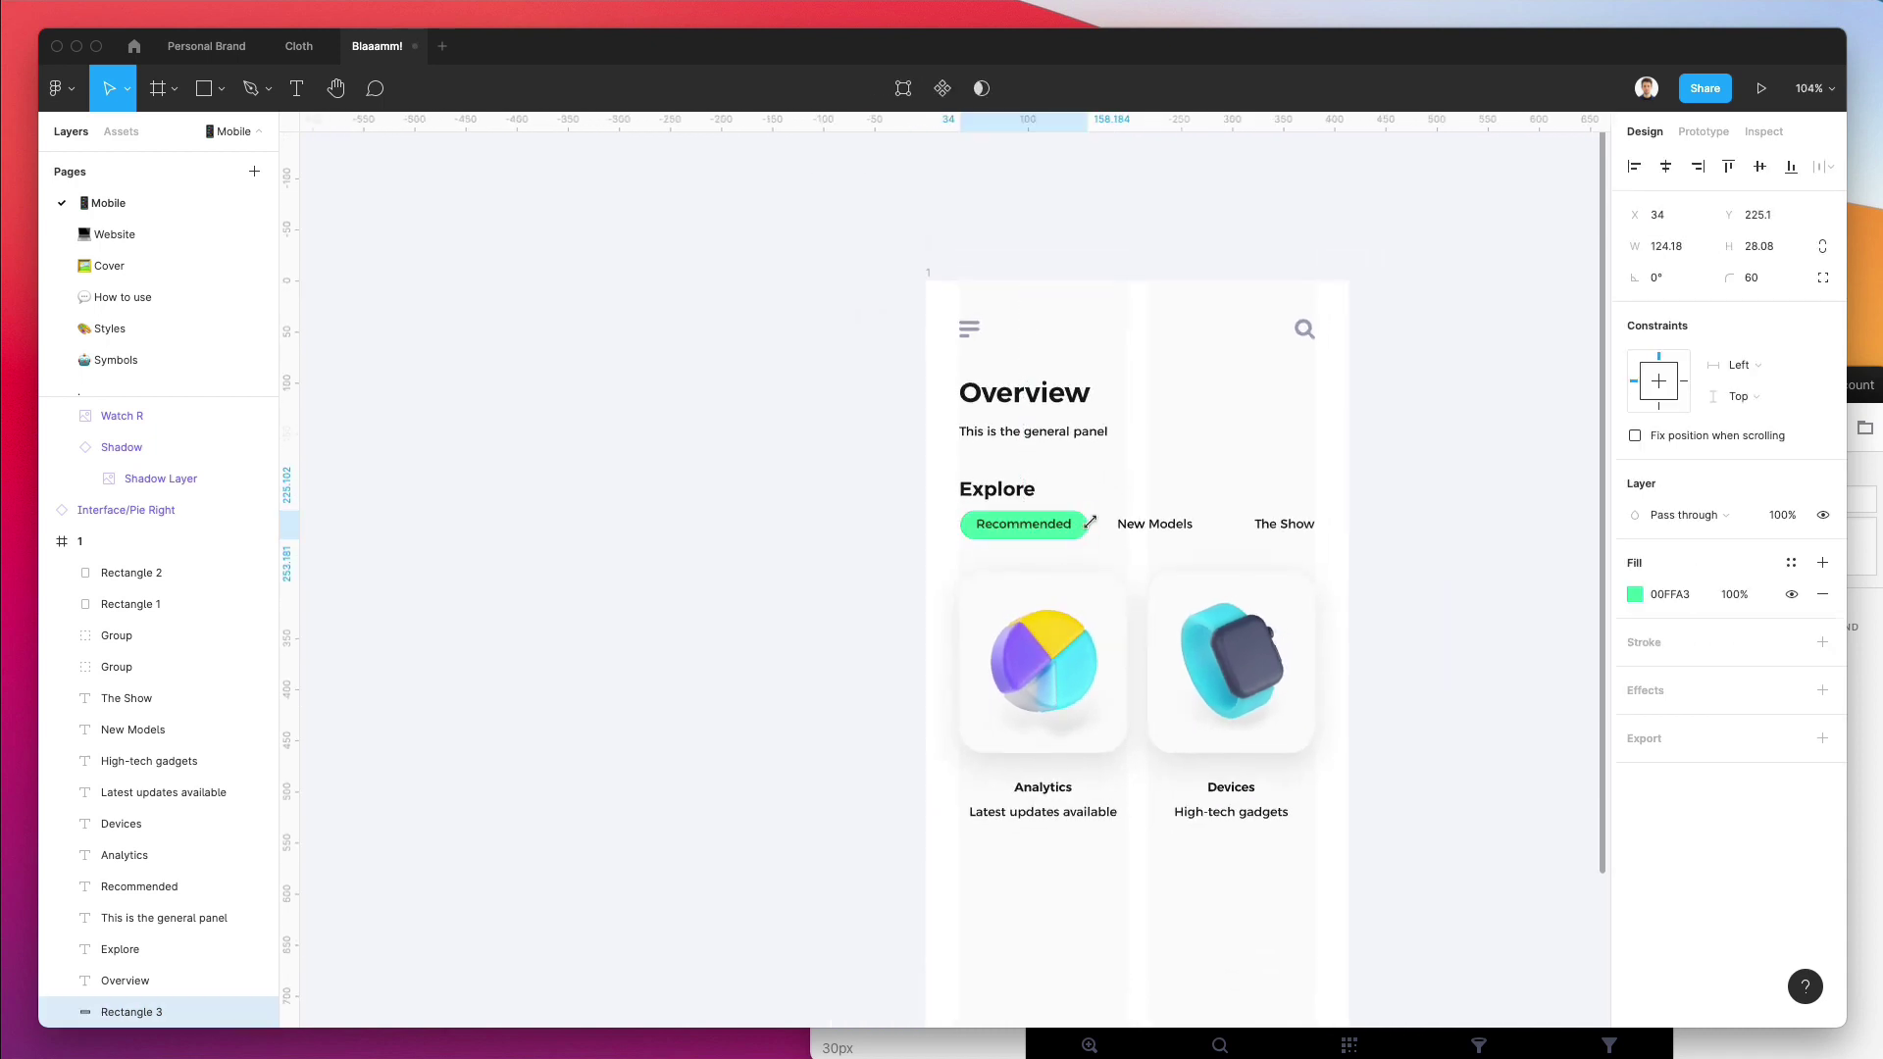
{"action": "left_click", "coordinate": [1067, 495]}
{"action": "left_click", "coordinate": [1018, 498]}
{"action": "left_click_drag", "start_coordinate": [1016, 495], "coordinate": [1013, 496]}
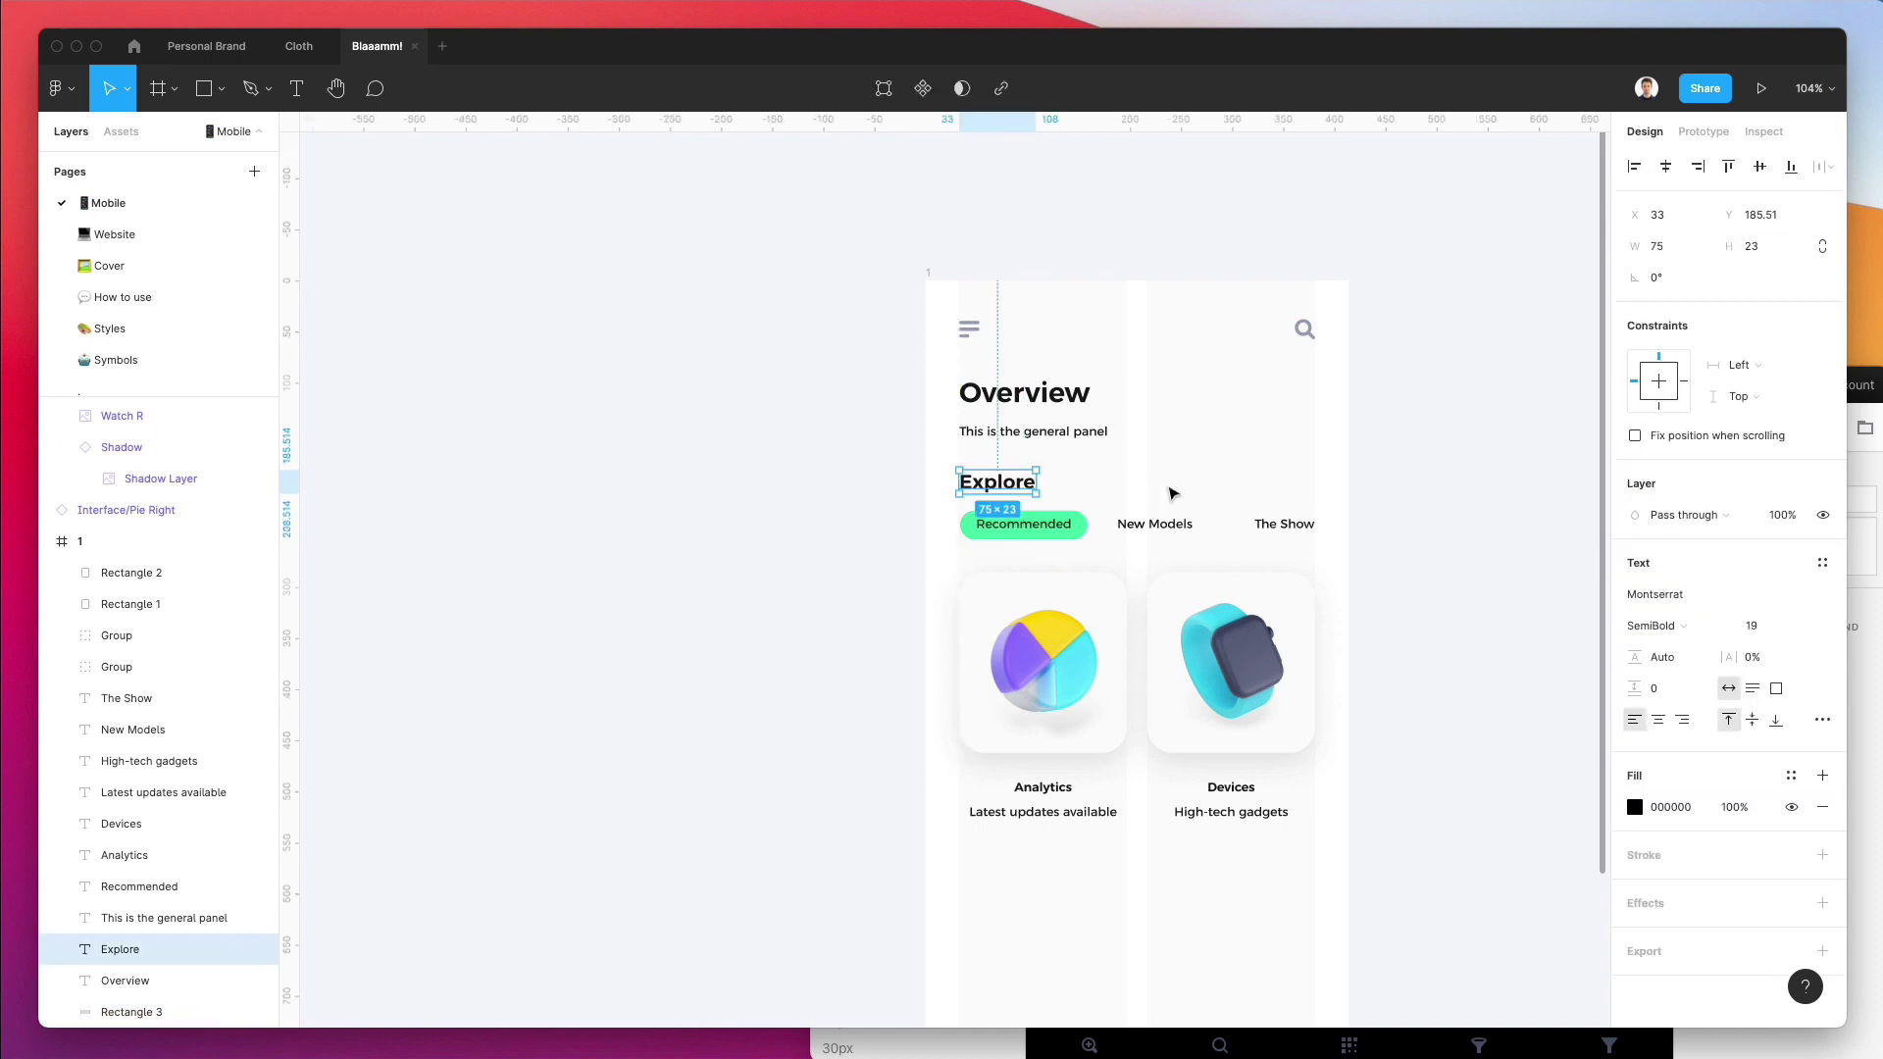
{"action": "left_click", "coordinate": [1143, 495]}
Duplicate the two product cards with their 3D objects and captions into a second row directly below the first.
{"action": "scroll", "coordinate": [1144, 498], "scroll_direction": "up", "scroll_amount": 1}
{"action": "scroll", "coordinate": [1141, 505], "scroll_direction": "up", "scroll_amount": 5}
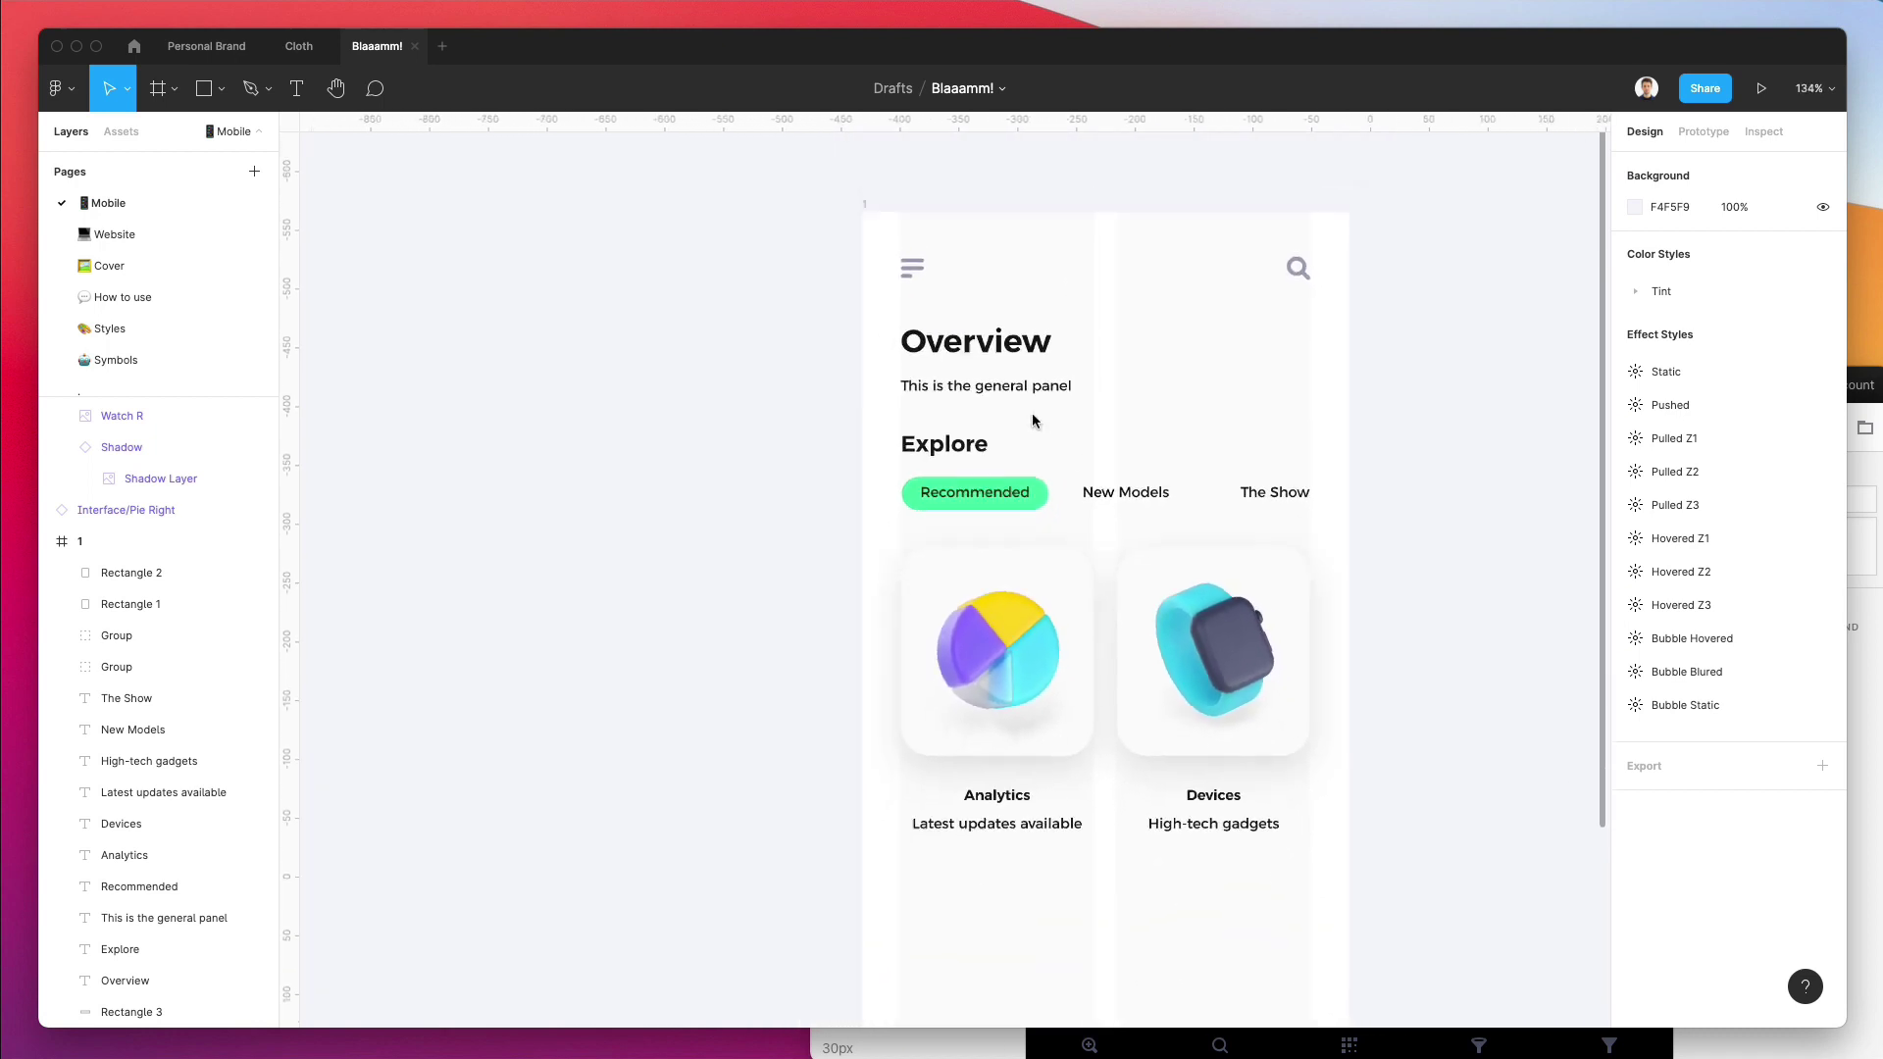
{"action": "scroll", "coordinate": [1032, 417], "scroll_direction": "down", "scroll_amount": 2}
{"action": "scroll", "coordinate": [1117, 427], "scroll_direction": "down", "scroll_amount": 2}
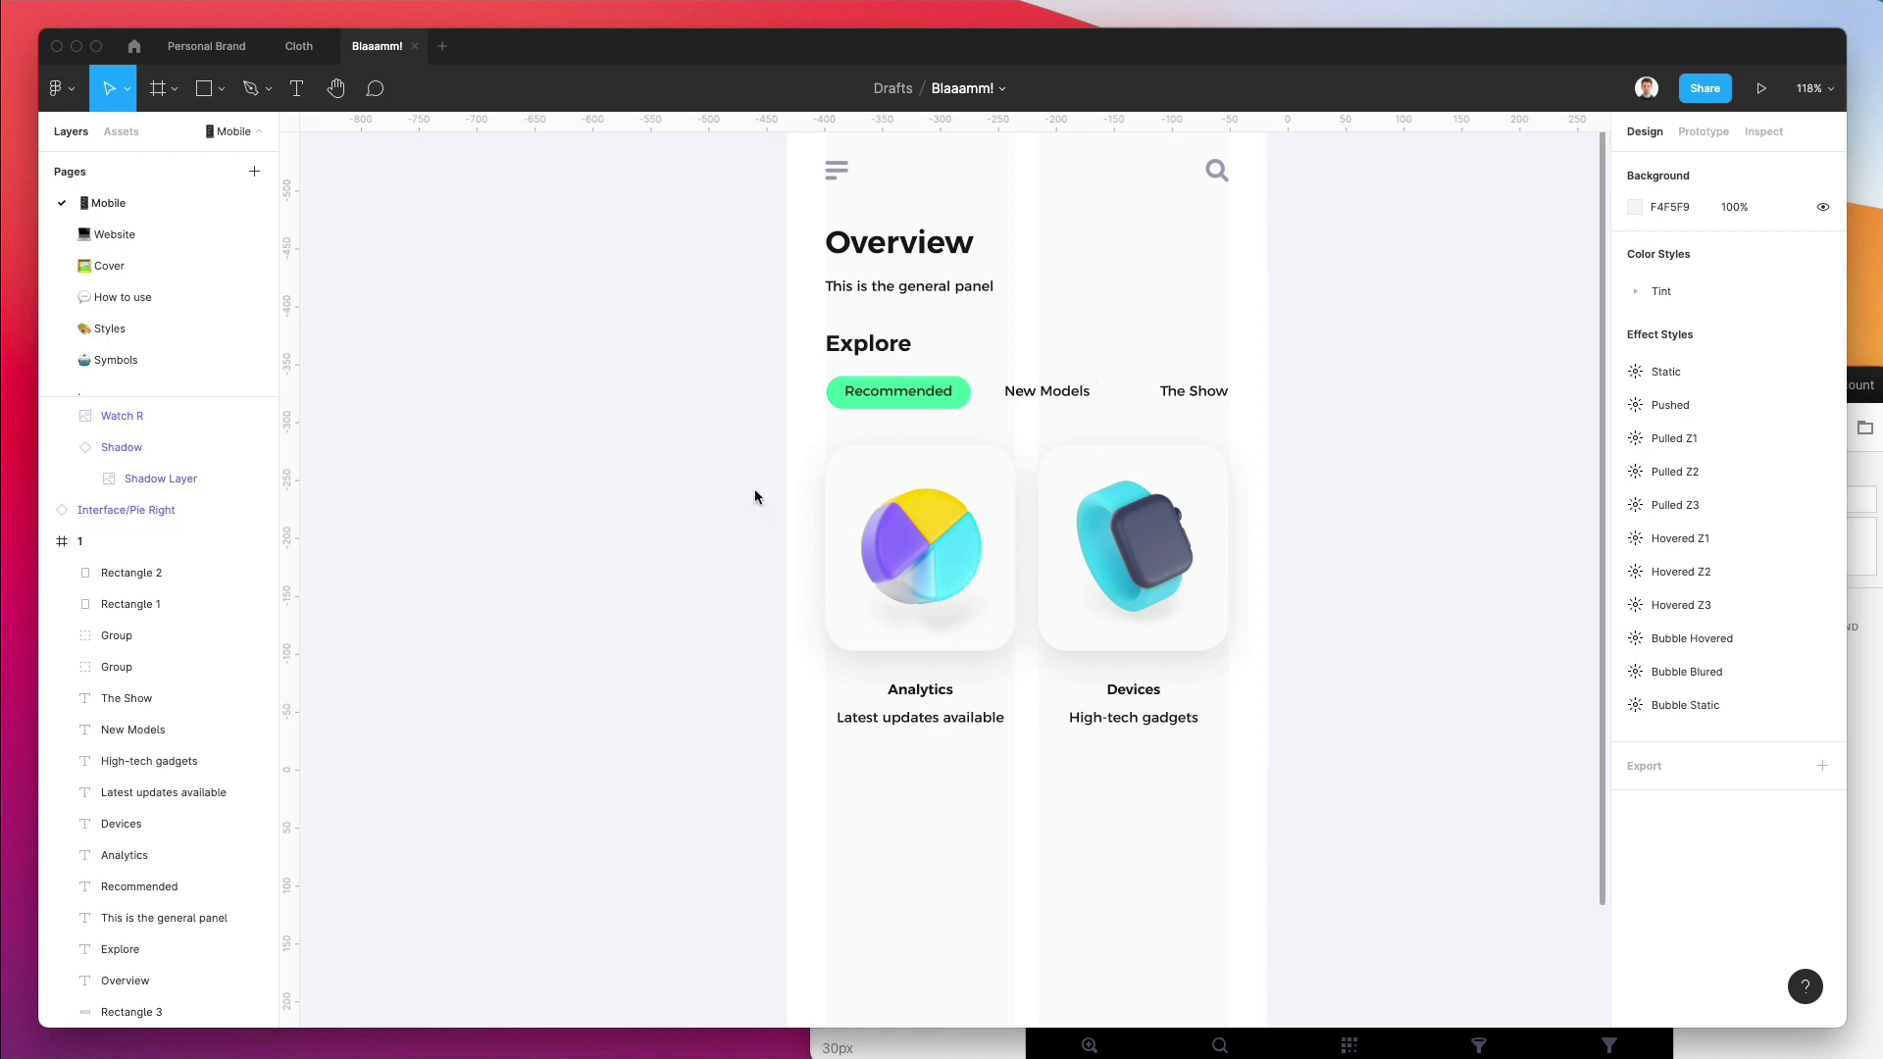
{"action": "scroll", "coordinate": [763, 412], "scroll_direction": "down", "scroll_amount": 3}
{"action": "left_click_drag", "start_coordinate": [769, 327], "coordinate": [1333, 704]}
{"action": "left_click_drag", "start_coordinate": [1138, 510], "coordinate": [1116, 755]}
{"action": "scroll", "coordinate": [1113, 750], "scroll_direction": "down", "scroll_amount": 3}
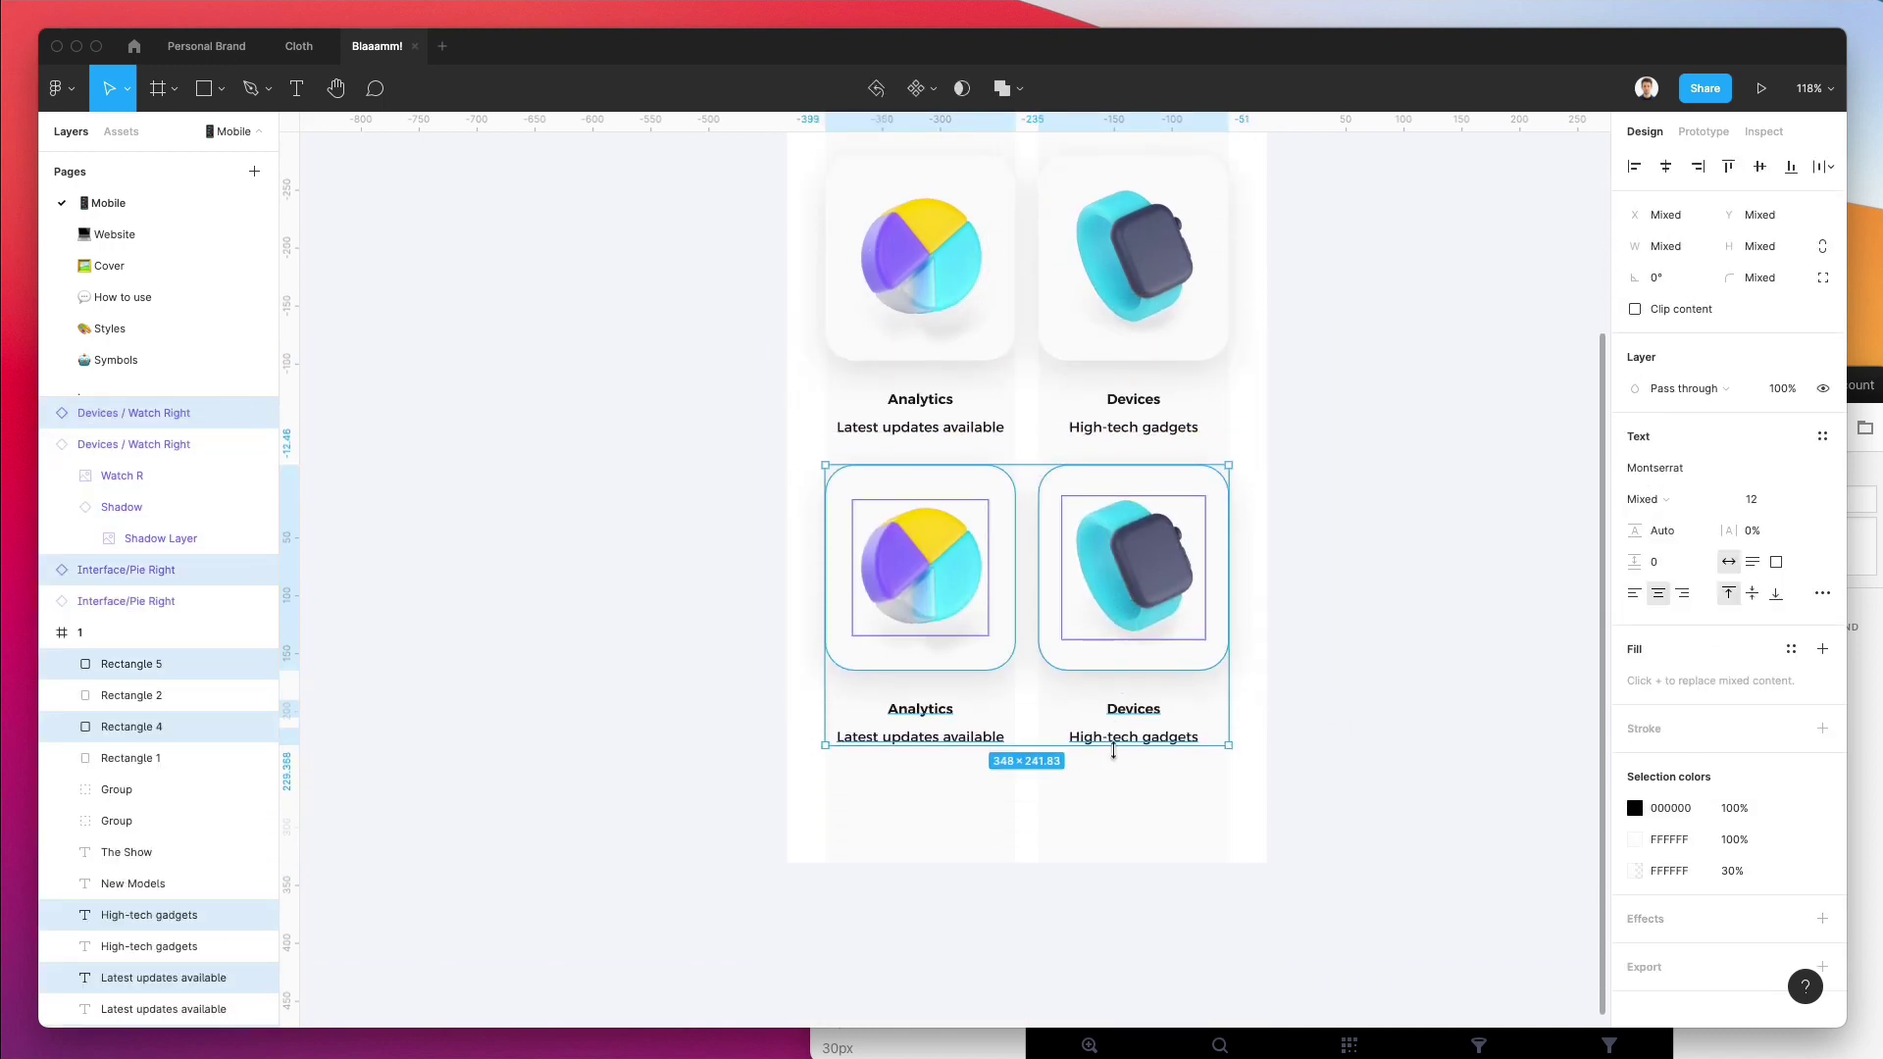
{"action": "left_click", "coordinate": [1221, 788]}
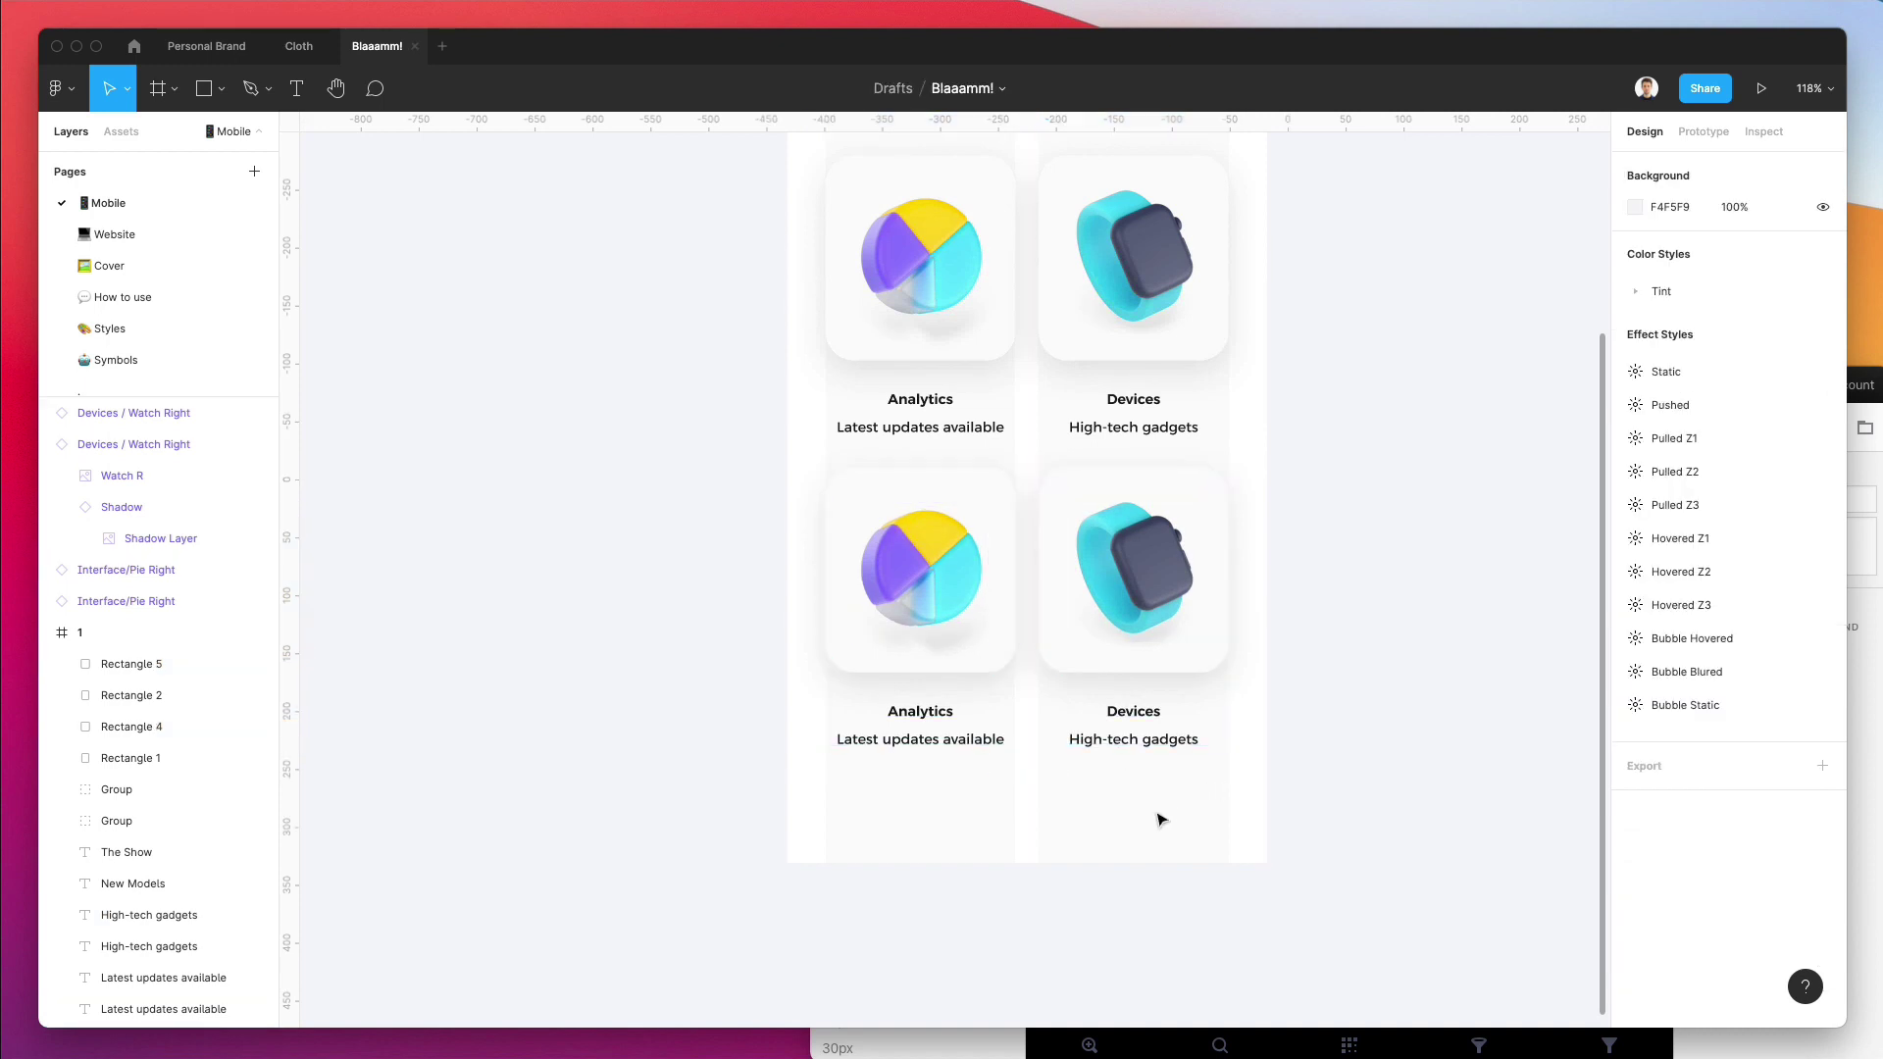
Draw a 348 px wide horizontal line below the second row of cards, starting at X 33, and nudge it down.
{"action": "scroll", "coordinate": [1128, 814], "scroll_direction": "down", "scroll_amount": 1}
{"action": "key", "text": "l"}
{"action": "left_click_drag", "start_coordinate": [826, 776], "coordinate": [1228, 779]}
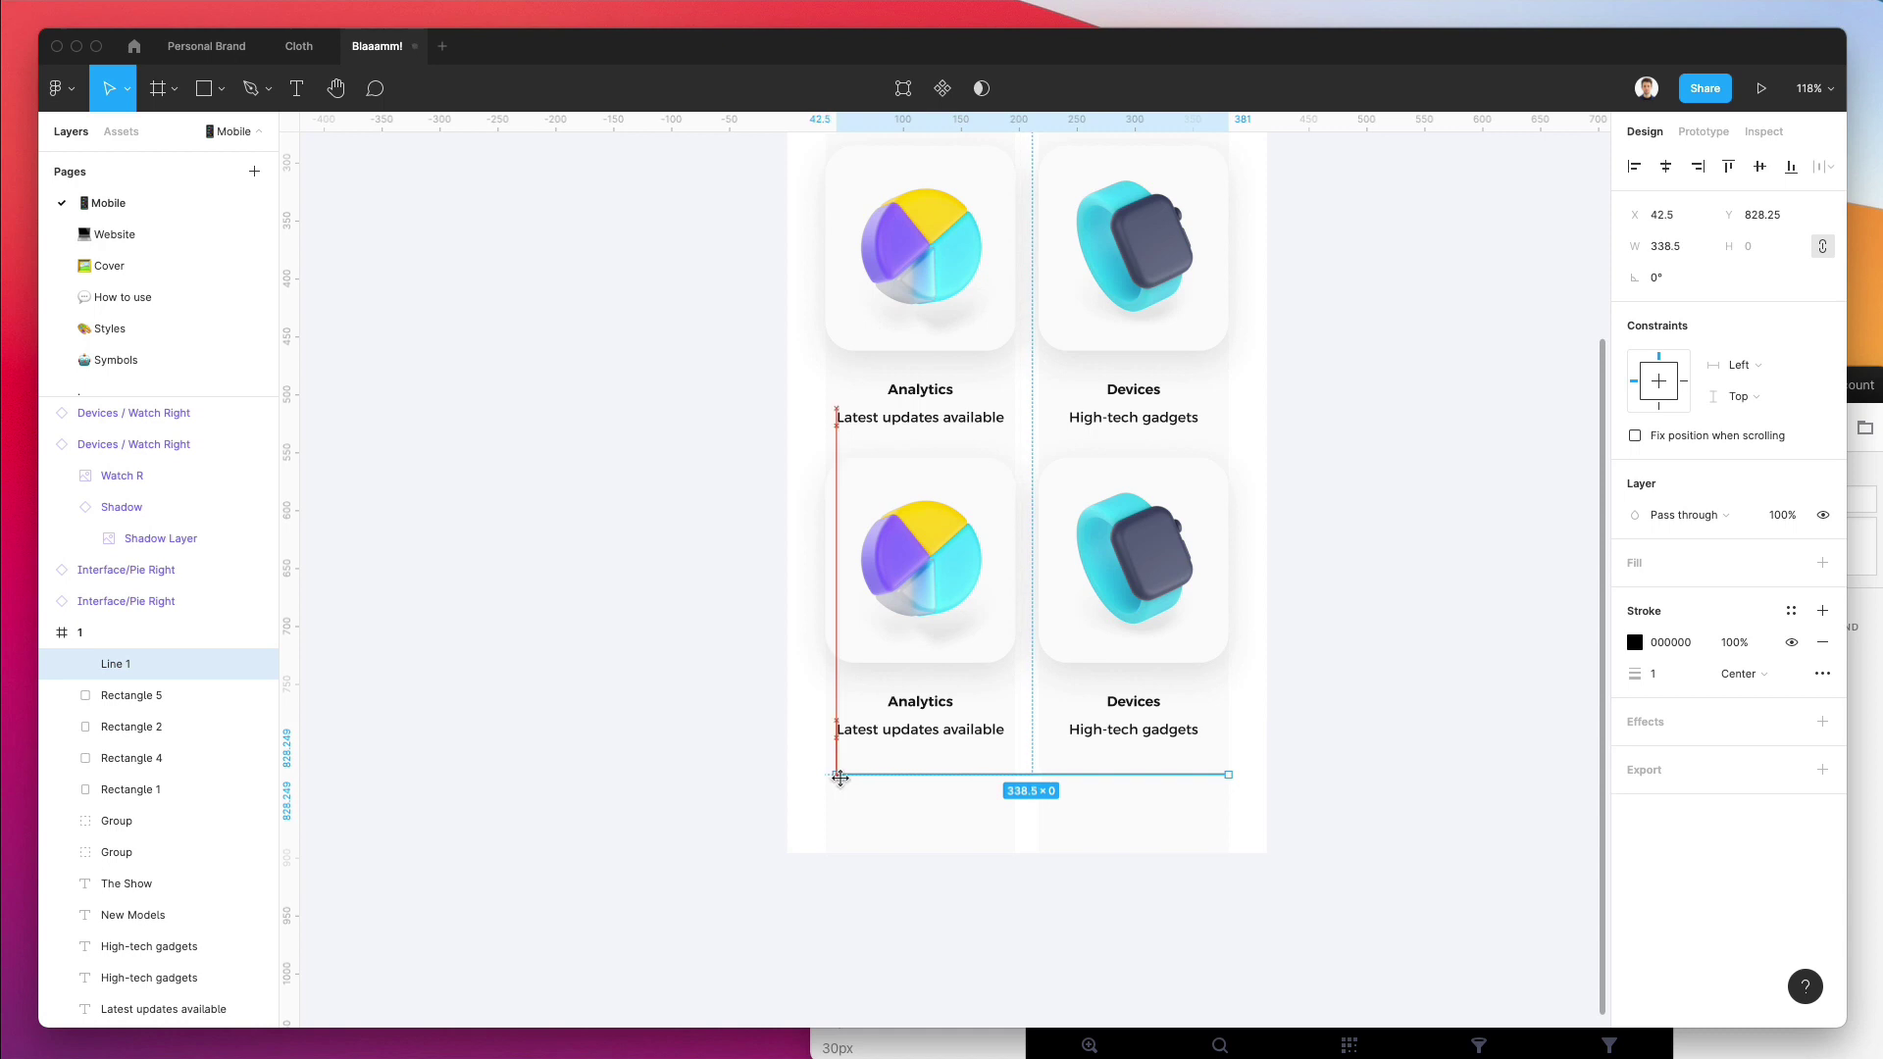
{"action": "scroll", "coordinate": [830, 776], "scroll_direction": "up", "scroll_amount": 1}
{"action": "key", "text": "Down"}
{"action": "key", "text": "Down"}
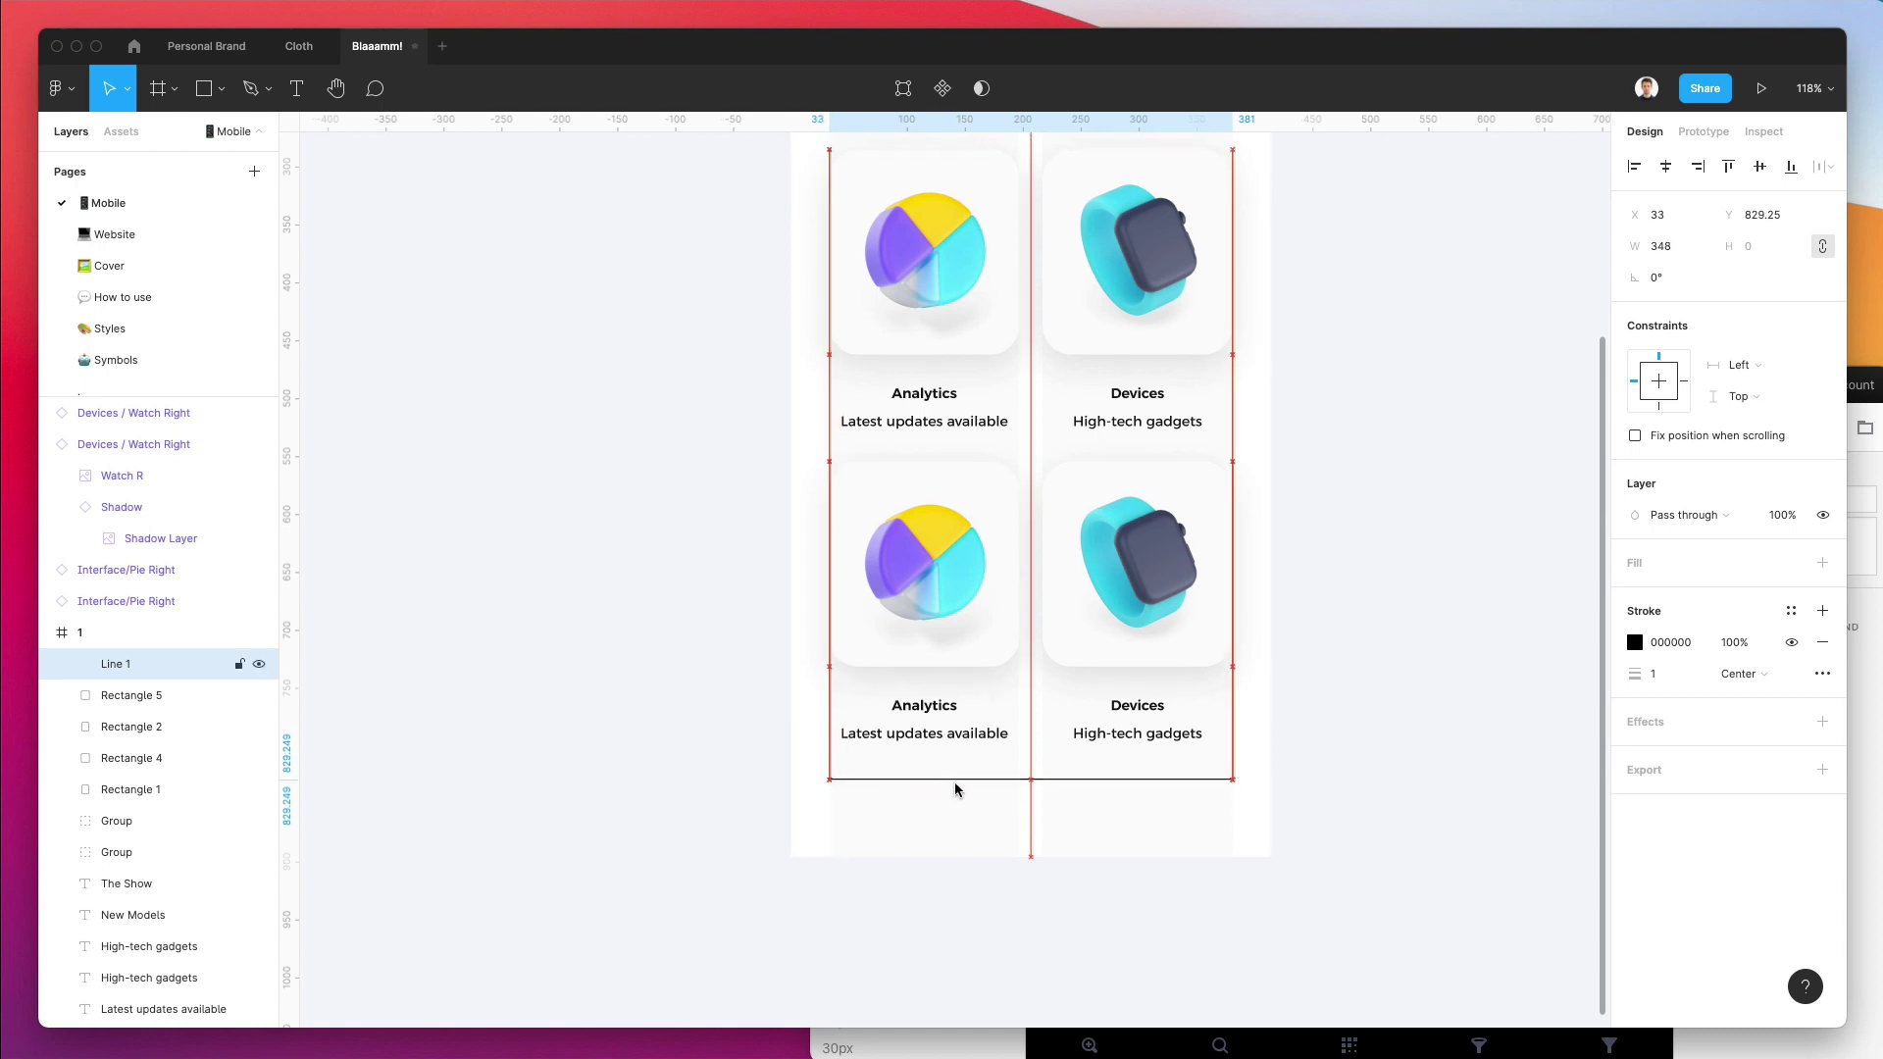
Set the opacity of the divider line to 12% and move it up to about Y 824.
{"action": "key", "text": "2"}
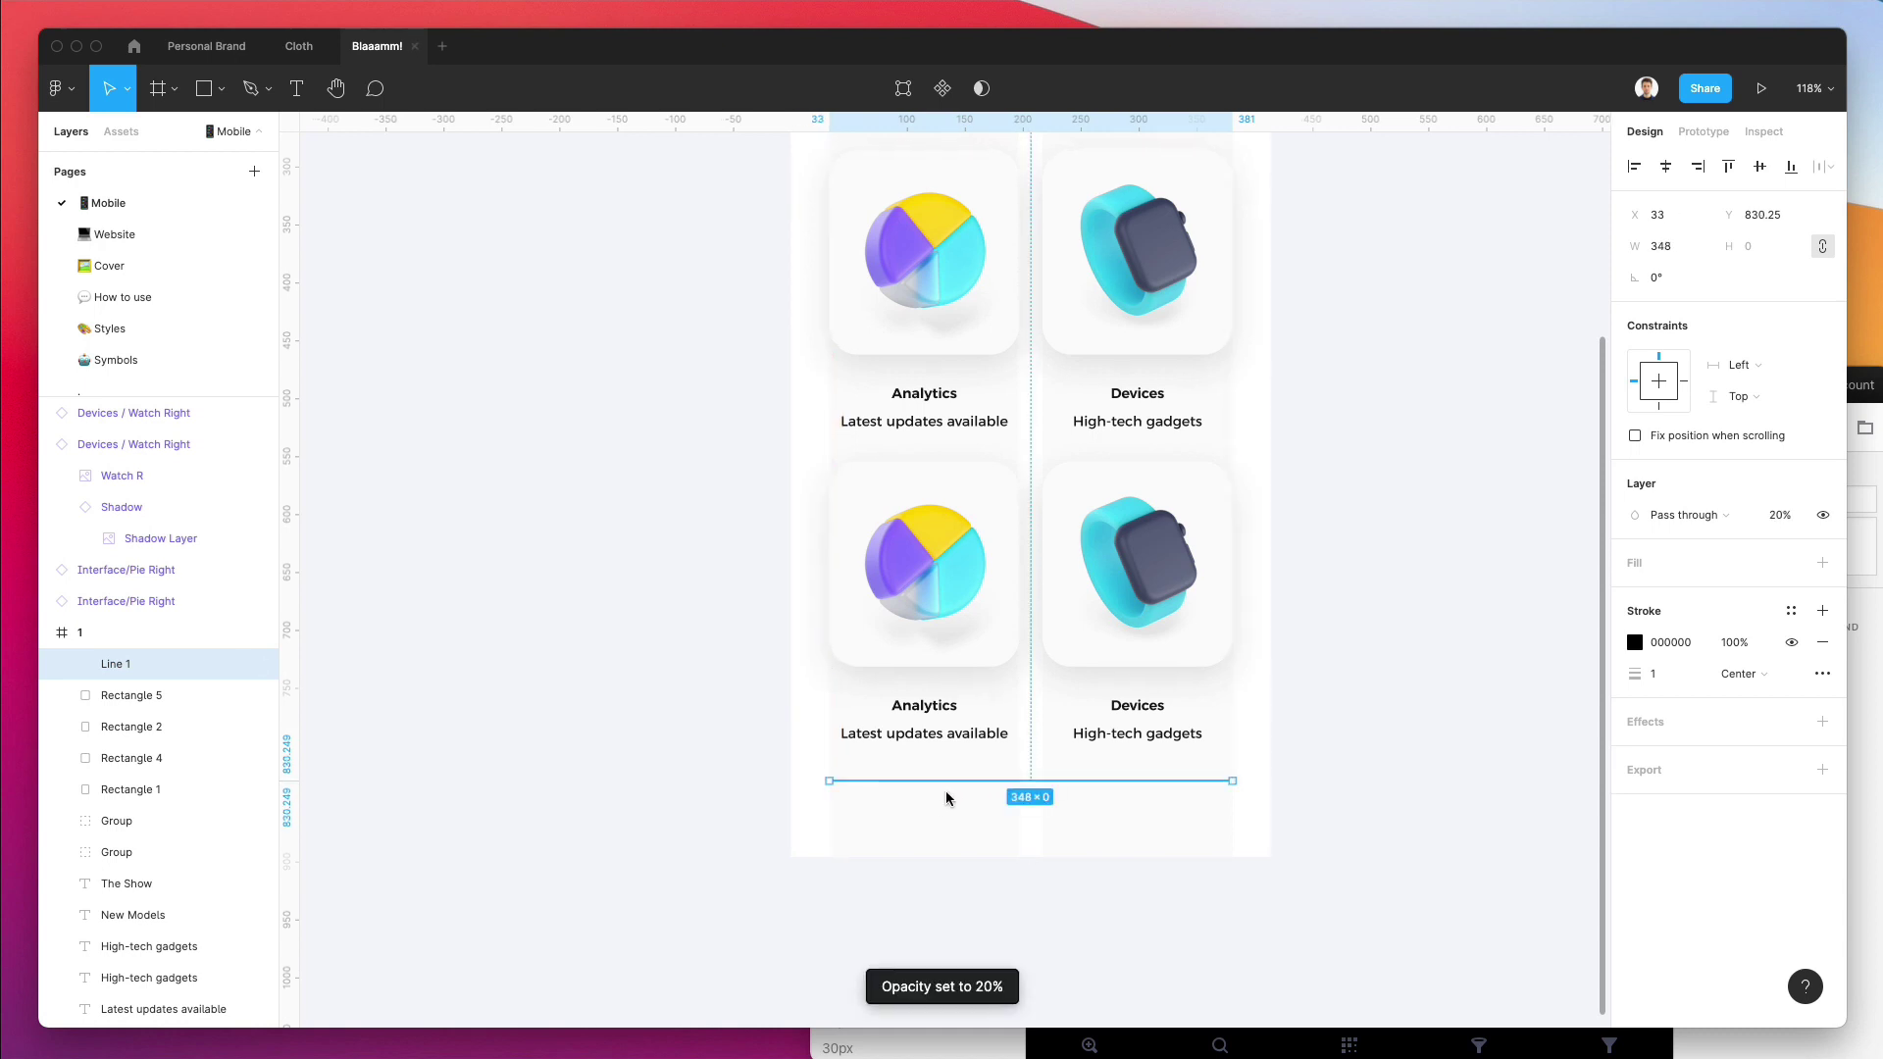
{"action": "key", "text": "1"}
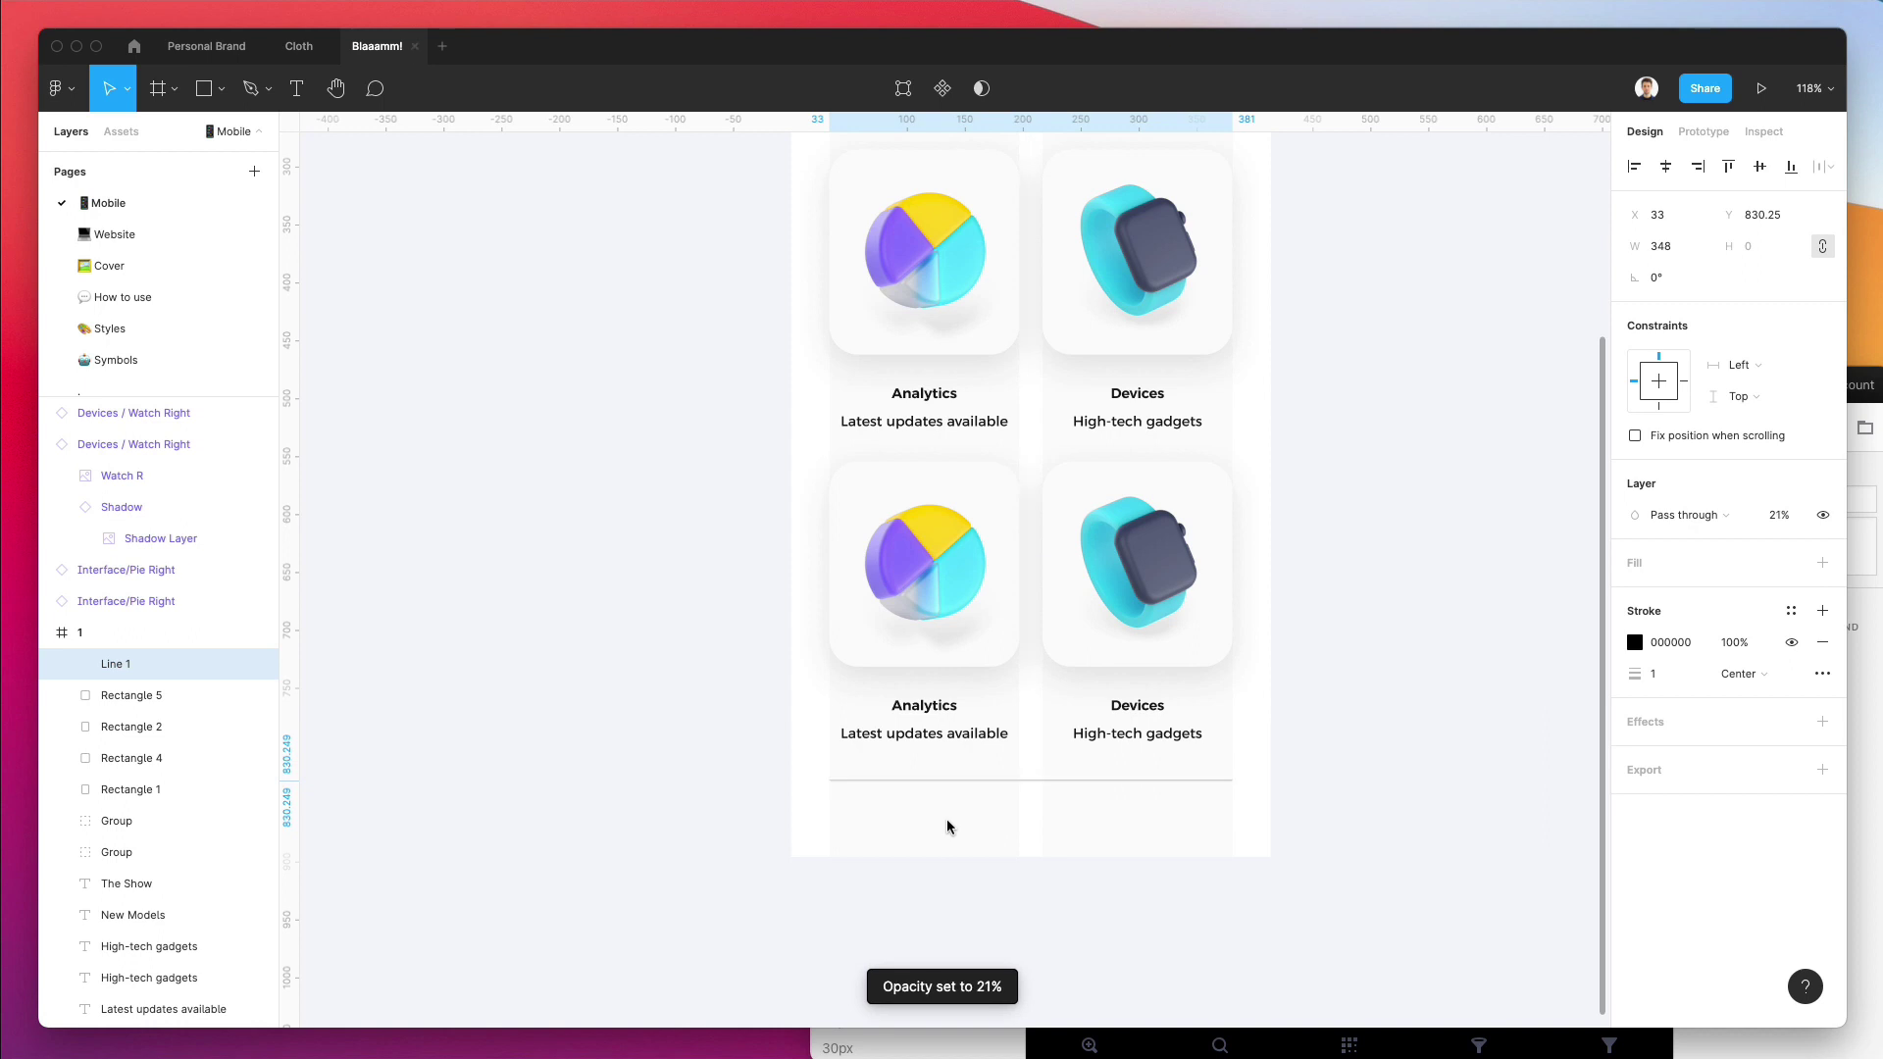
{"action": "key", "text": "1"}
{"action": "key", "text": "1"}
{"action": "key", "text": "2"}
{"action": "left_click", "coordinate": [975, 836]}
{"action": "left_click", "coordinate": [953, 781]}
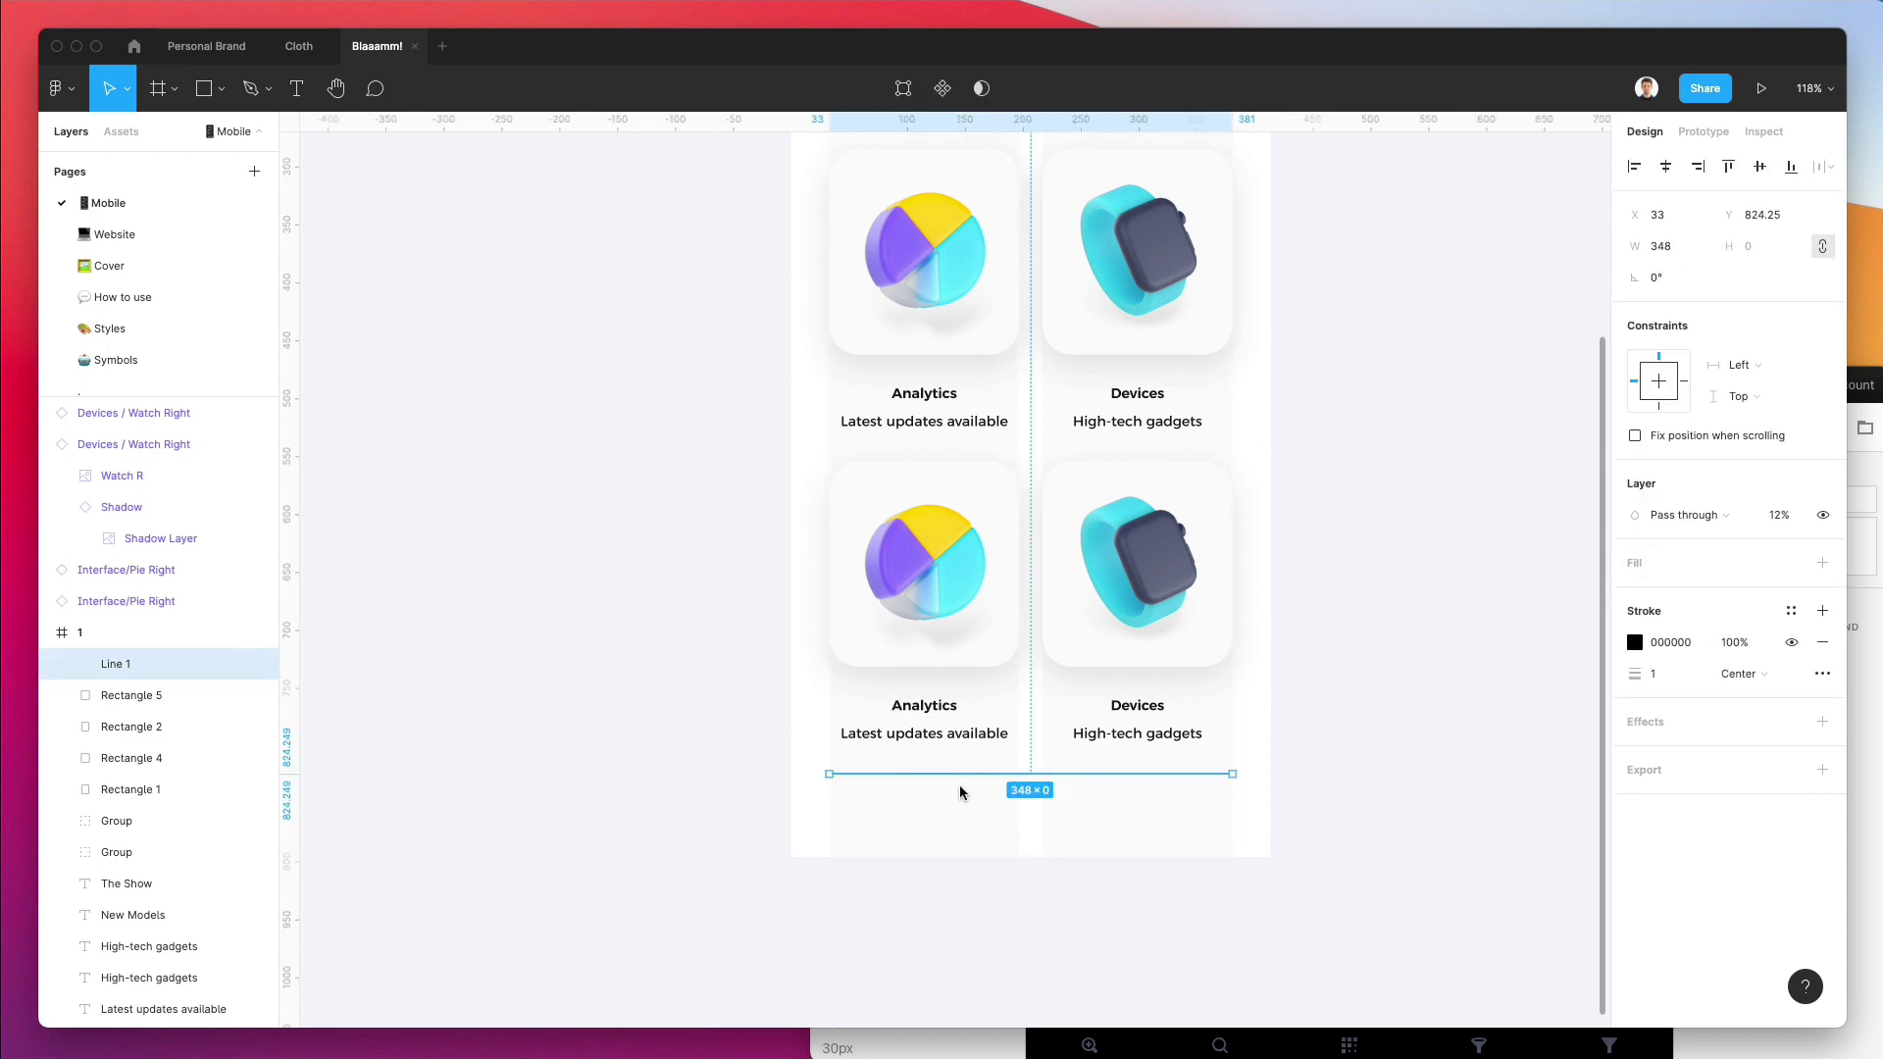
{"action": "left_click", "coordinate": [981, 810]}
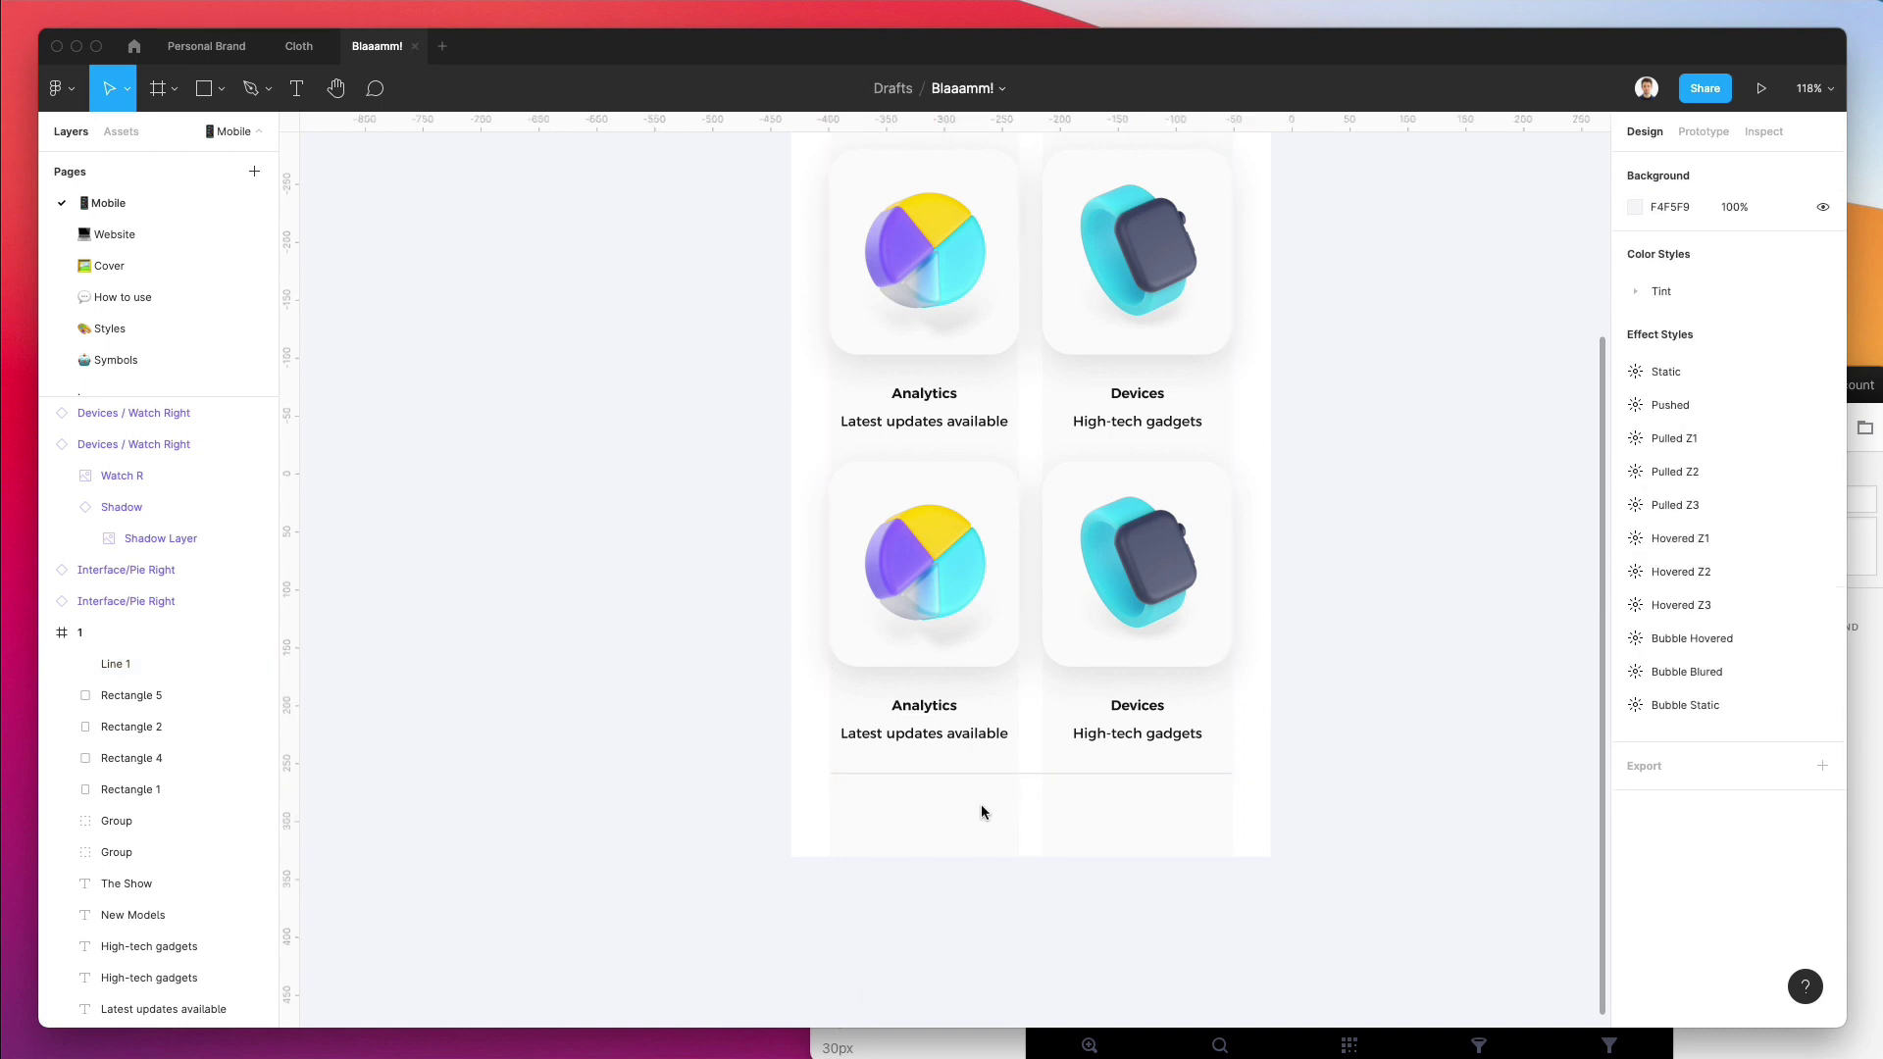
Find the Objects / Pig Left component on the Symbols page and copy it.
{"action": "left_click", "coordinate": [114, 362]}
{"action": "scroll", "coordinate": [714, 476], "scroll_direction": "down", "scroll_amount": 5}
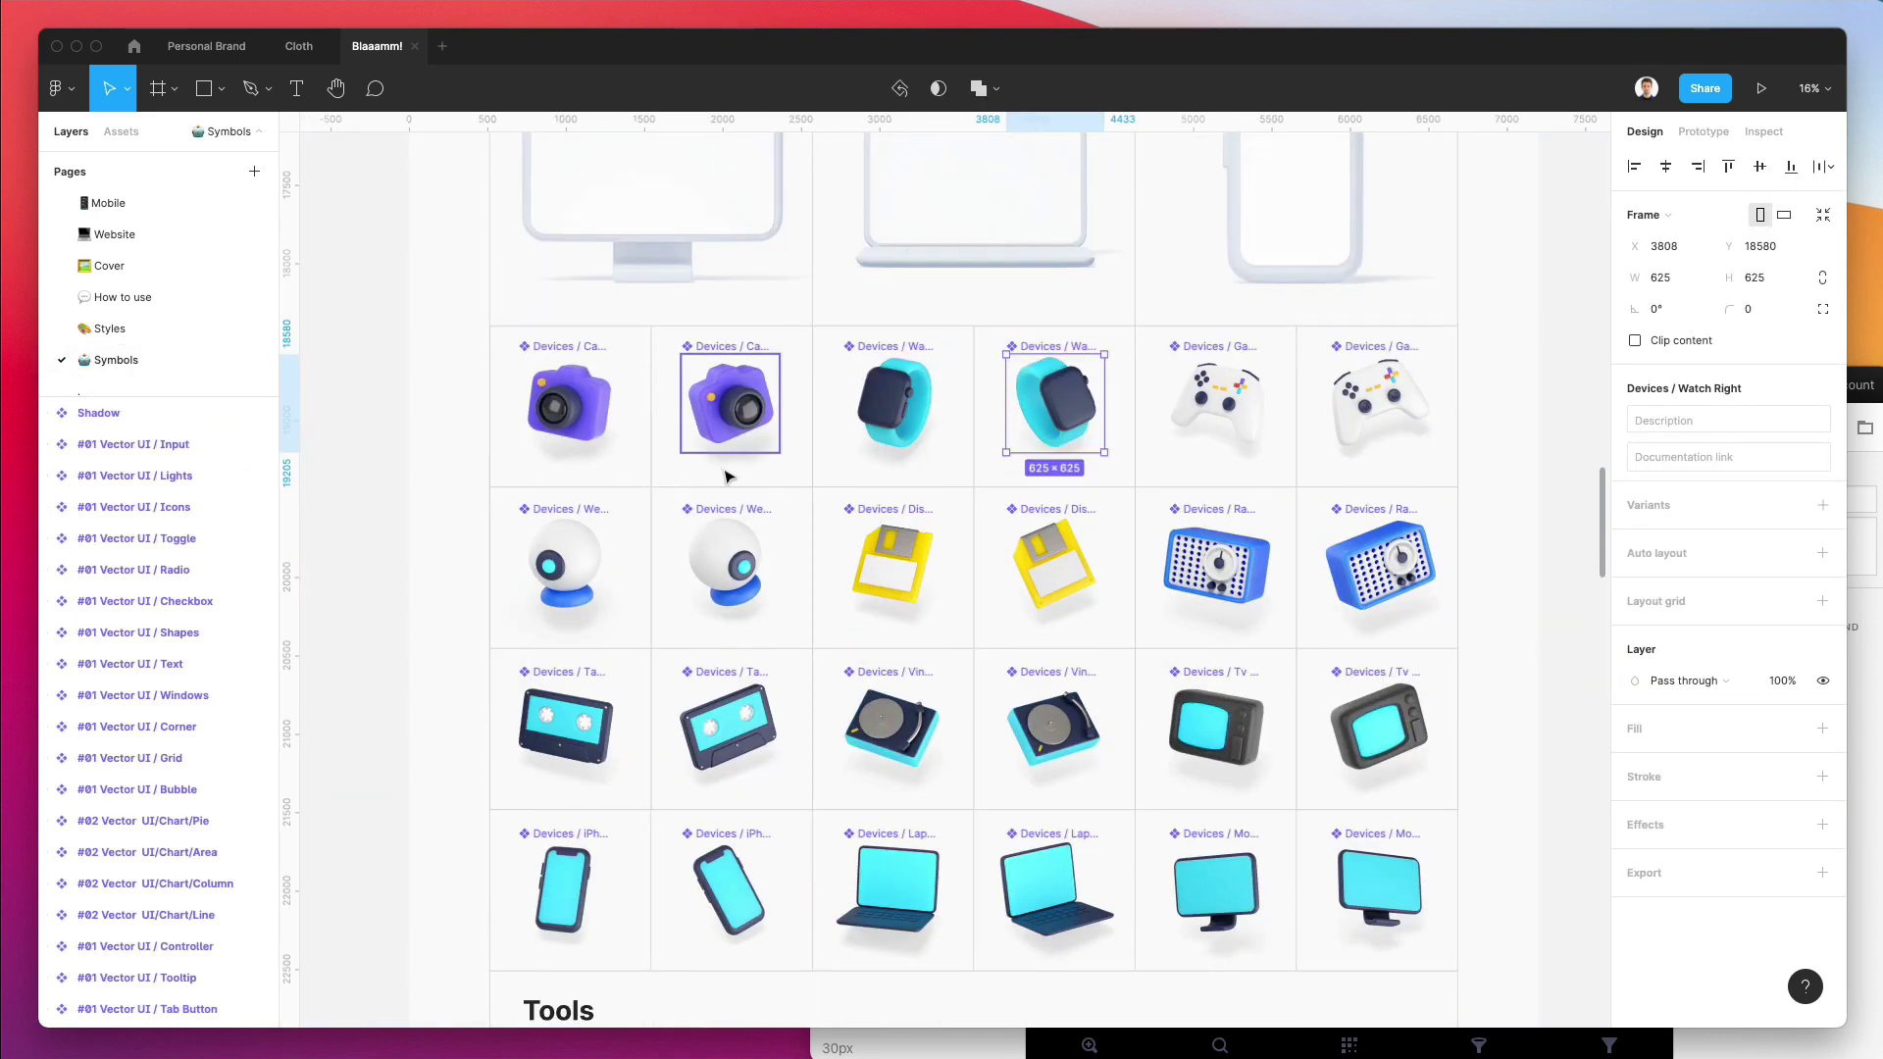
{"action": "scroll", "coordinate": [790, 517], "scroll_direction": "down", "scroll_amount": 7}
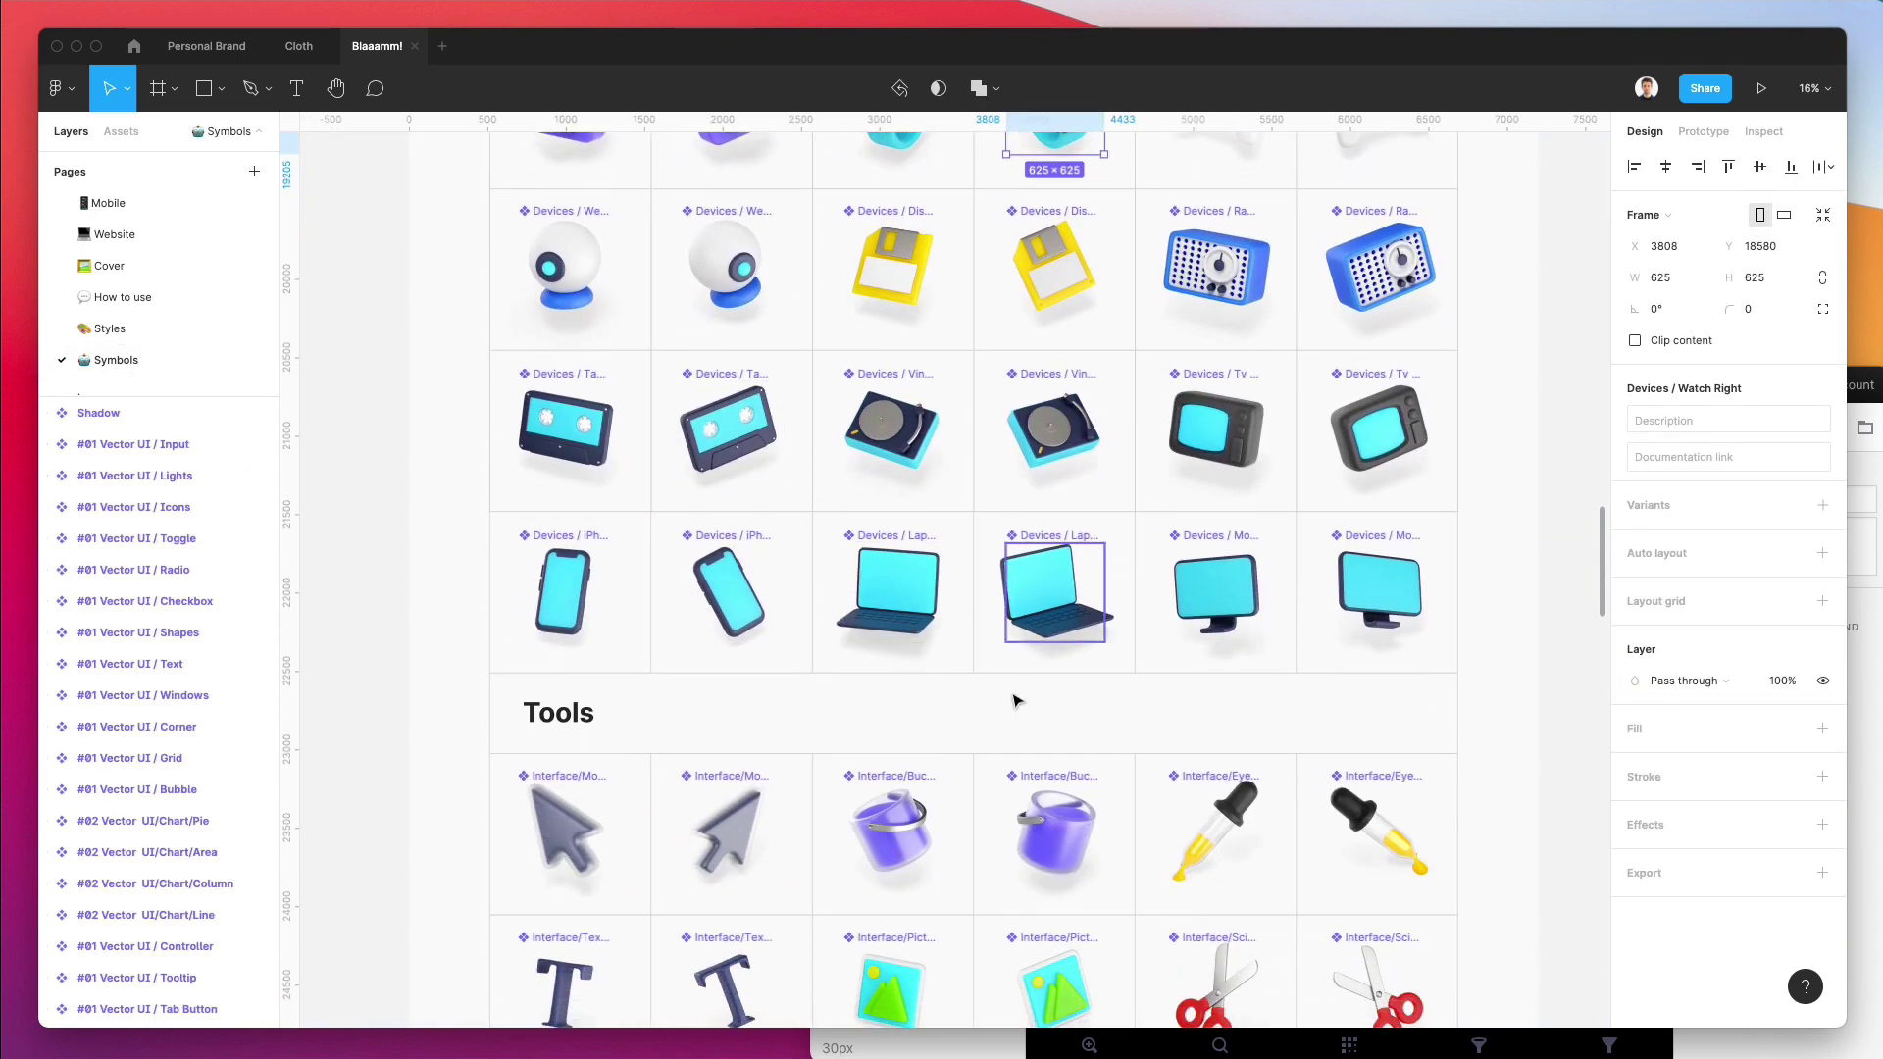
{"action": "scroll", "coordinate": [1018, 702], "scroll_direction": "down", "scroll_amount": 5}
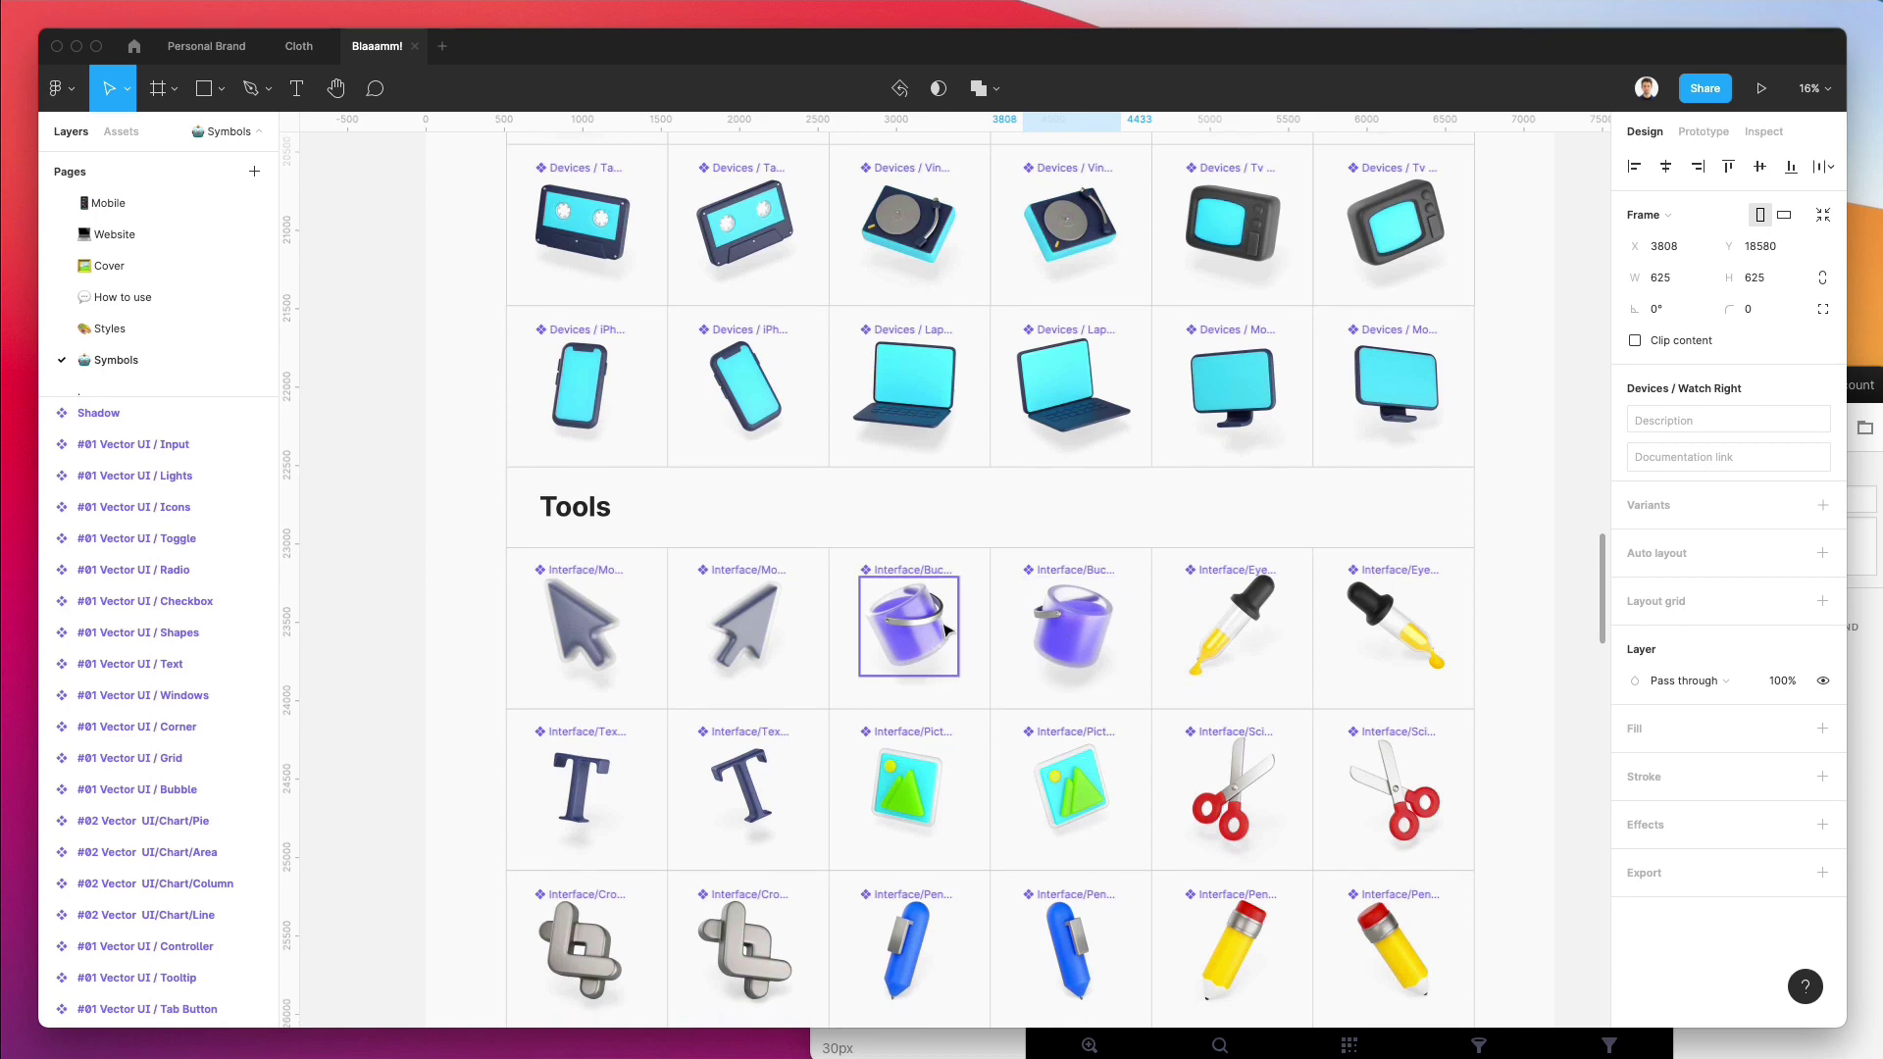
{"action": "left_click", "coordinate": [947, 629]}
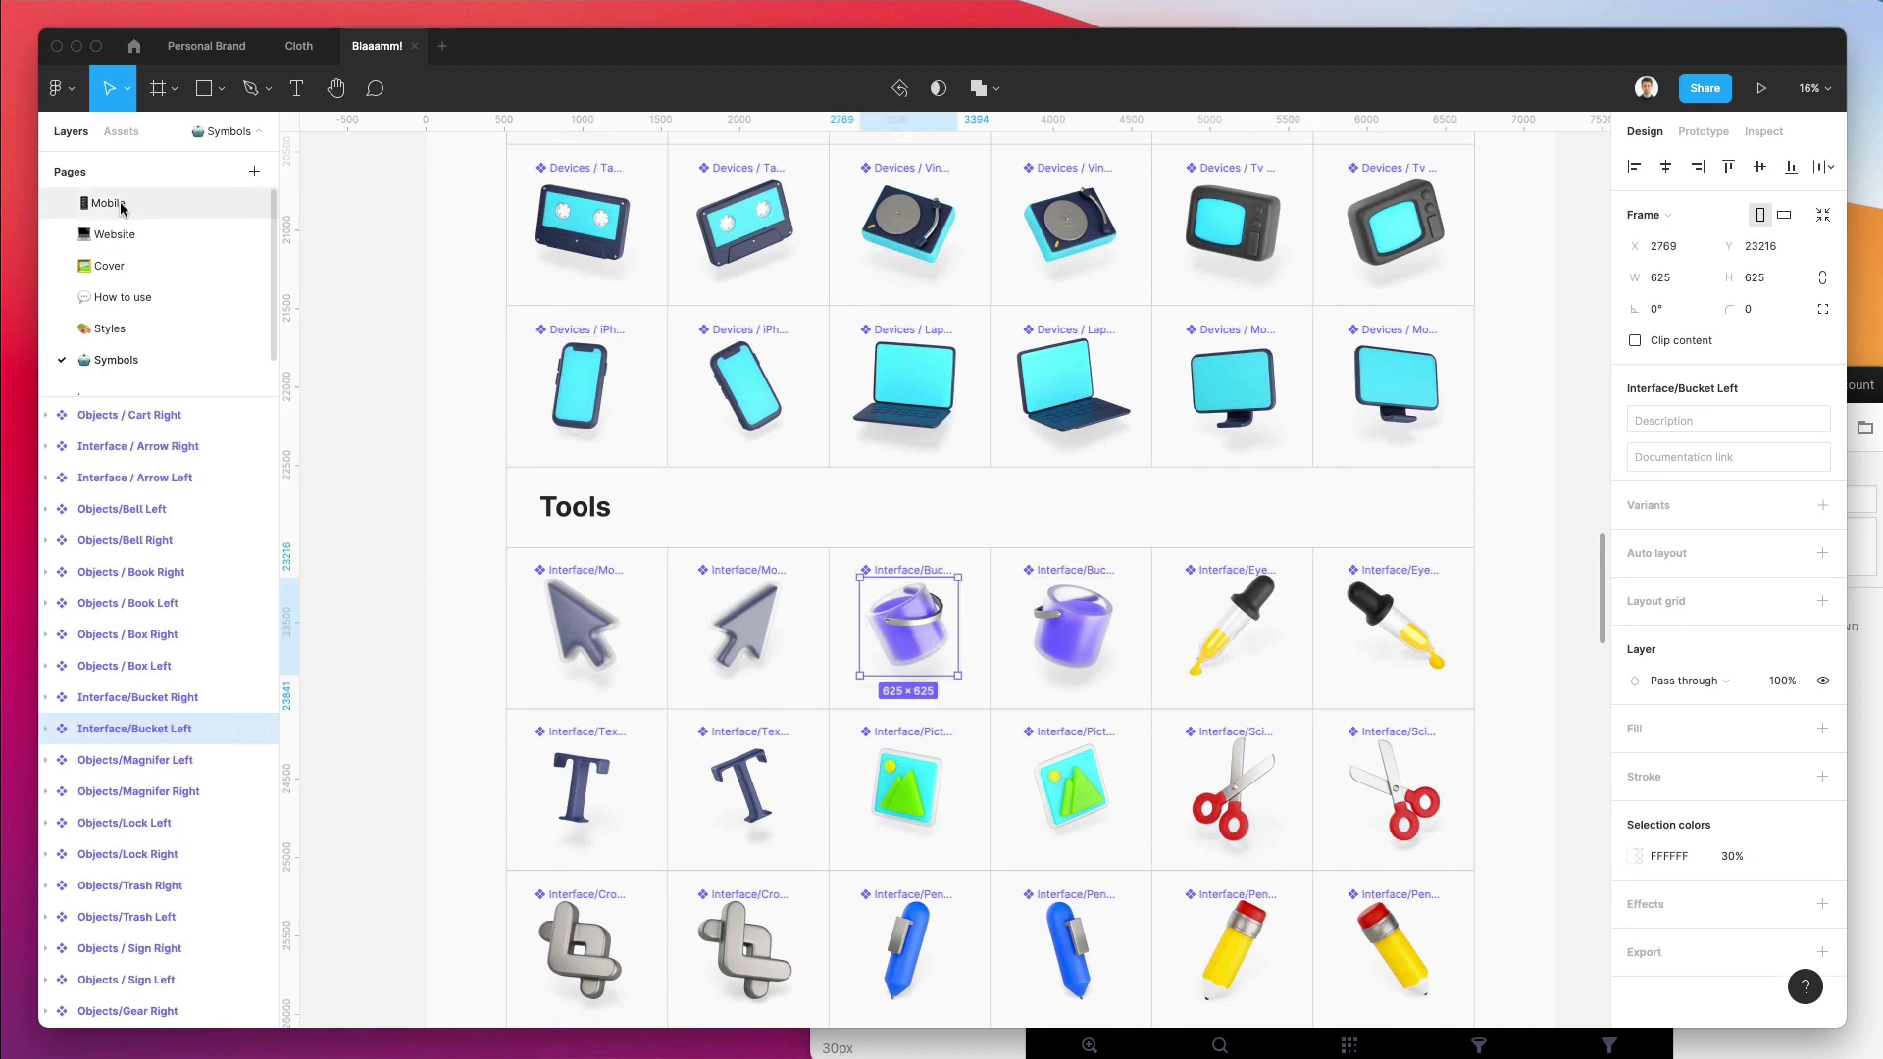
{"action": "scroll", "coordinate": [875, 434], "scroll_direction": "down", "scroll_amount": 15}
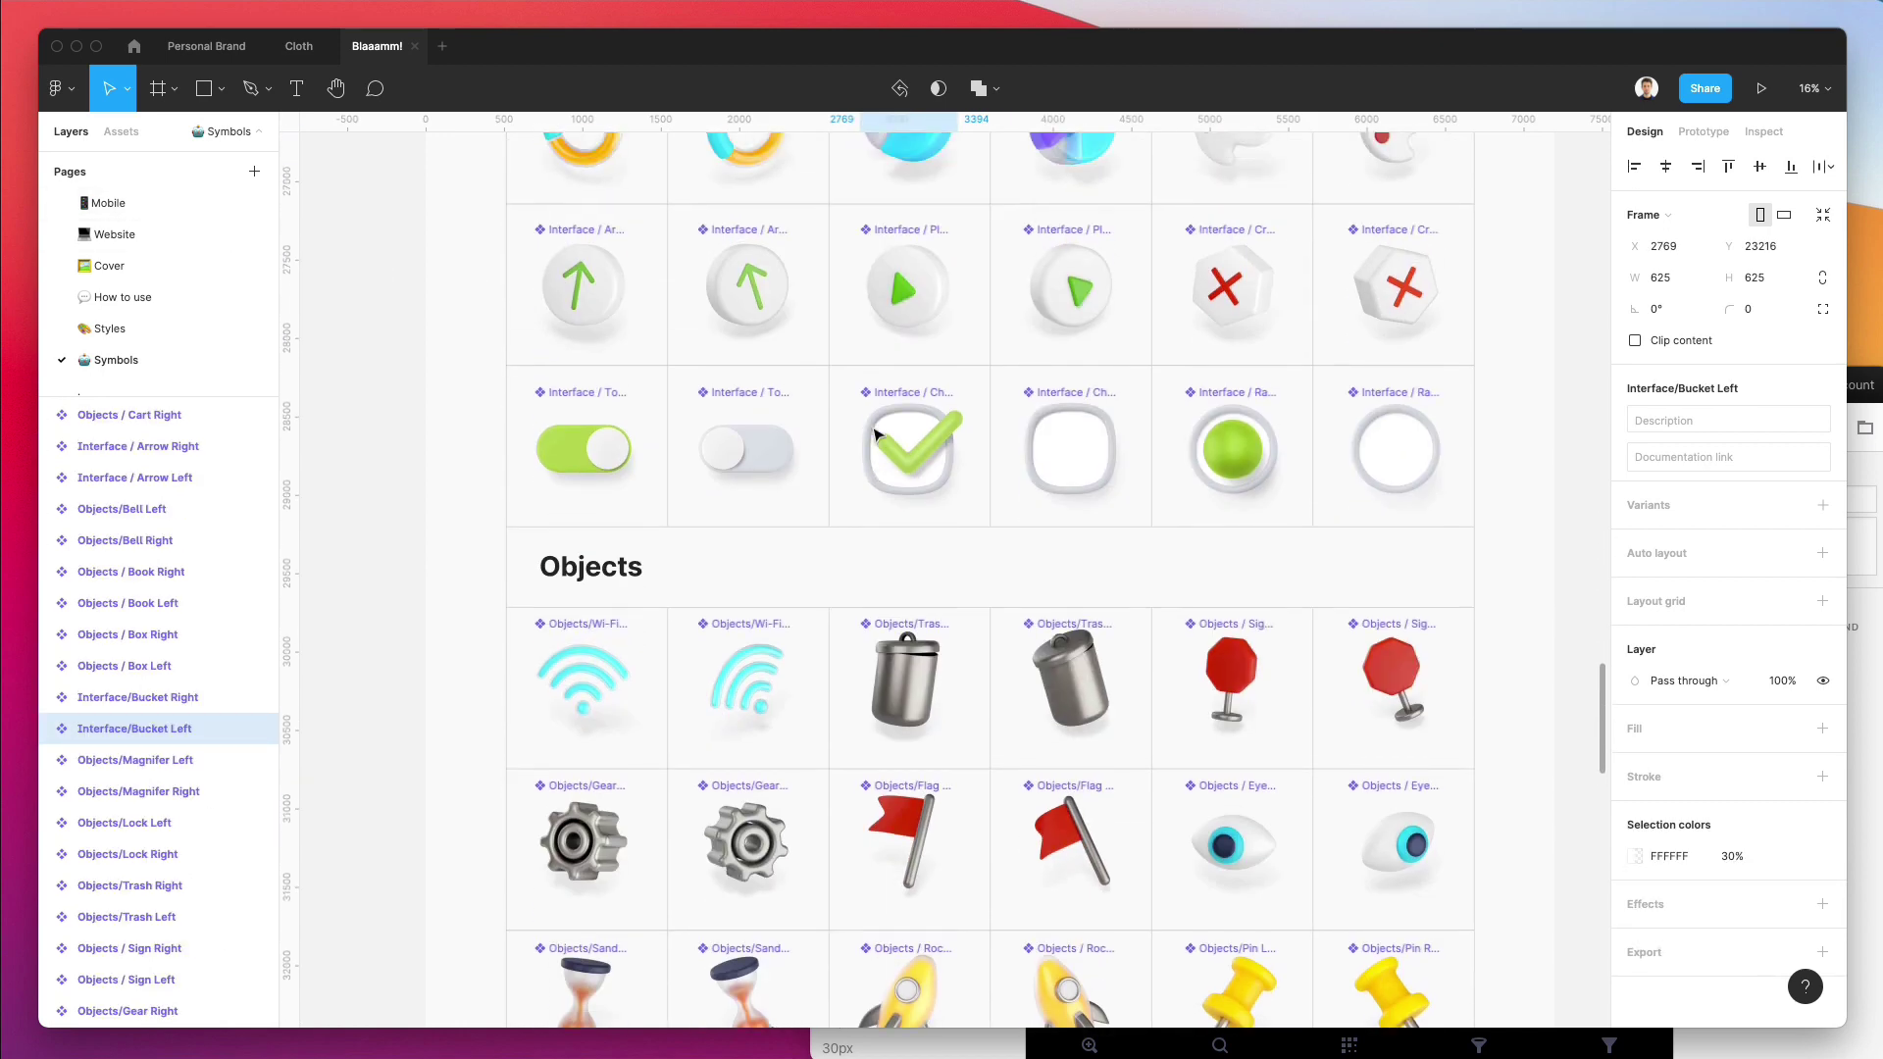
{"action": "scroll", "coordinate": [1205, 463], "scroll_direction": "down", "scroll_amount": 20}
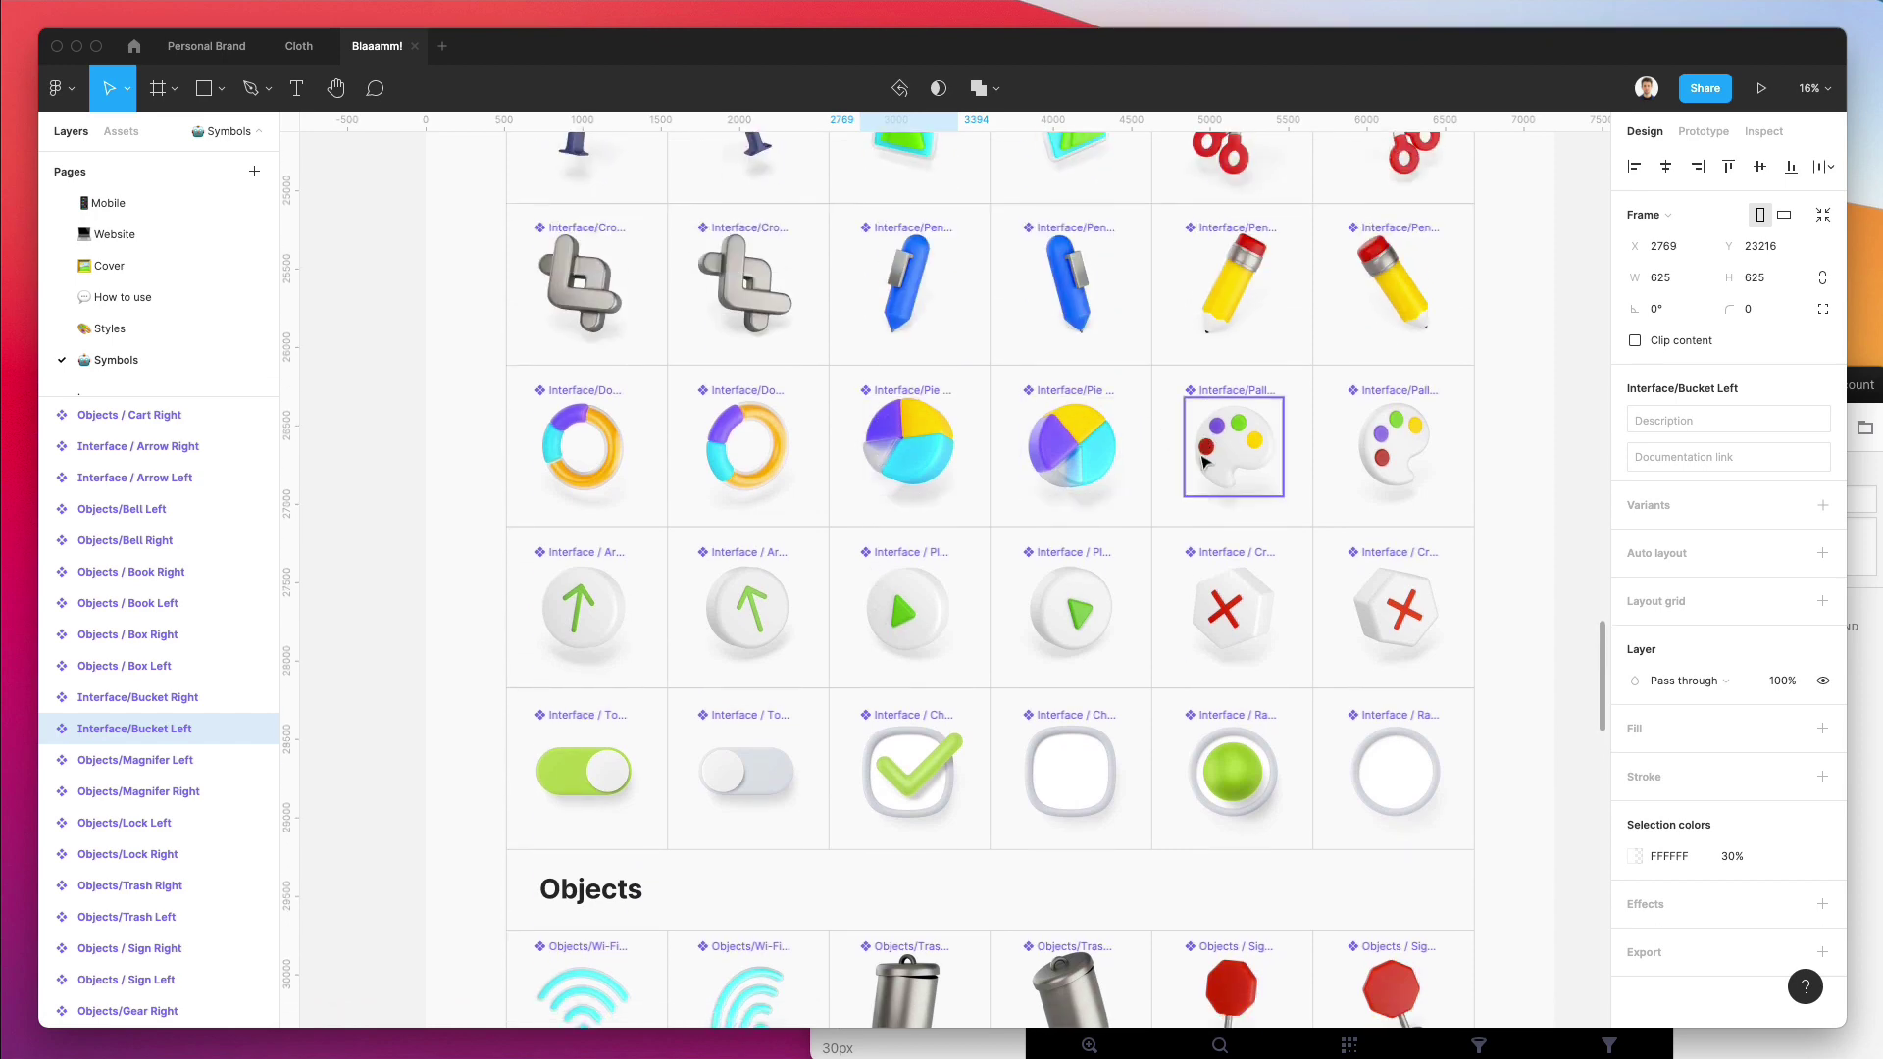
{"action": "scroll", "coordinate": [912, 475], "scroll_direction": "down", "scroll_amount": 6}
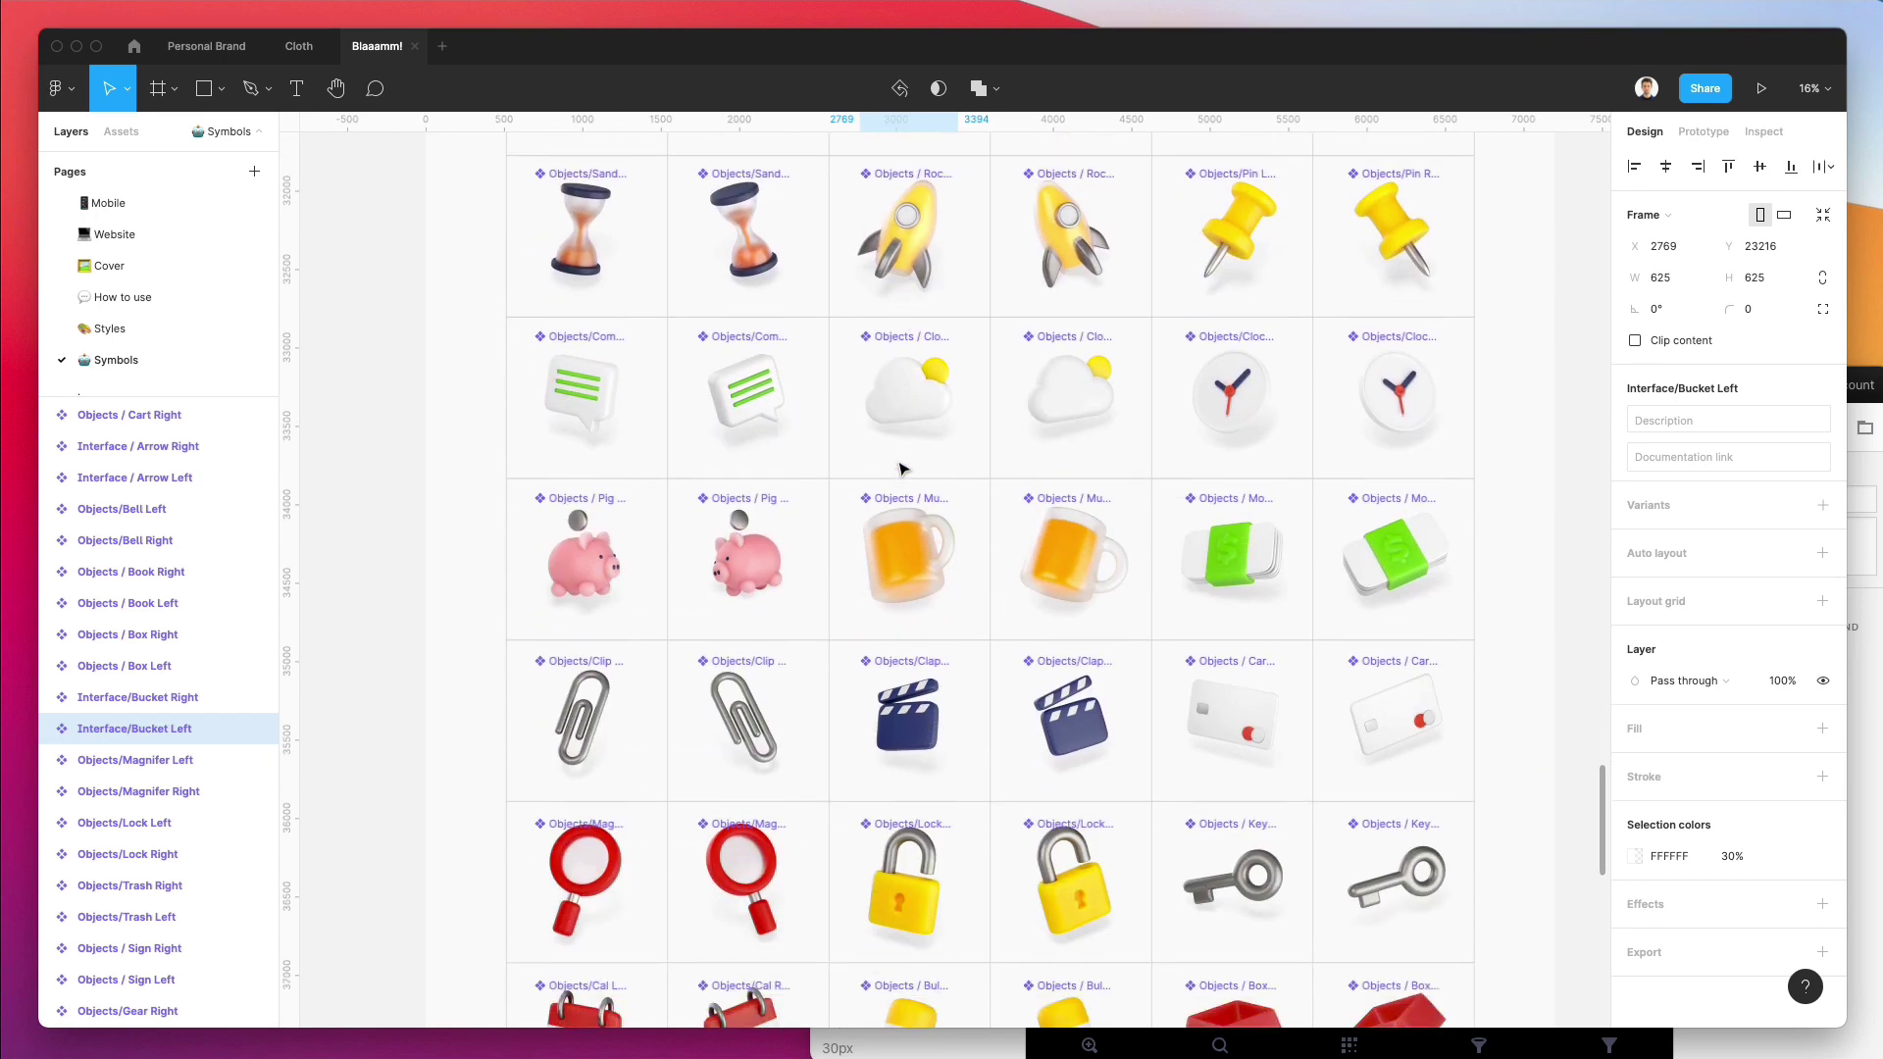
{"action": "left_click", "coordinate": [610, 542]}
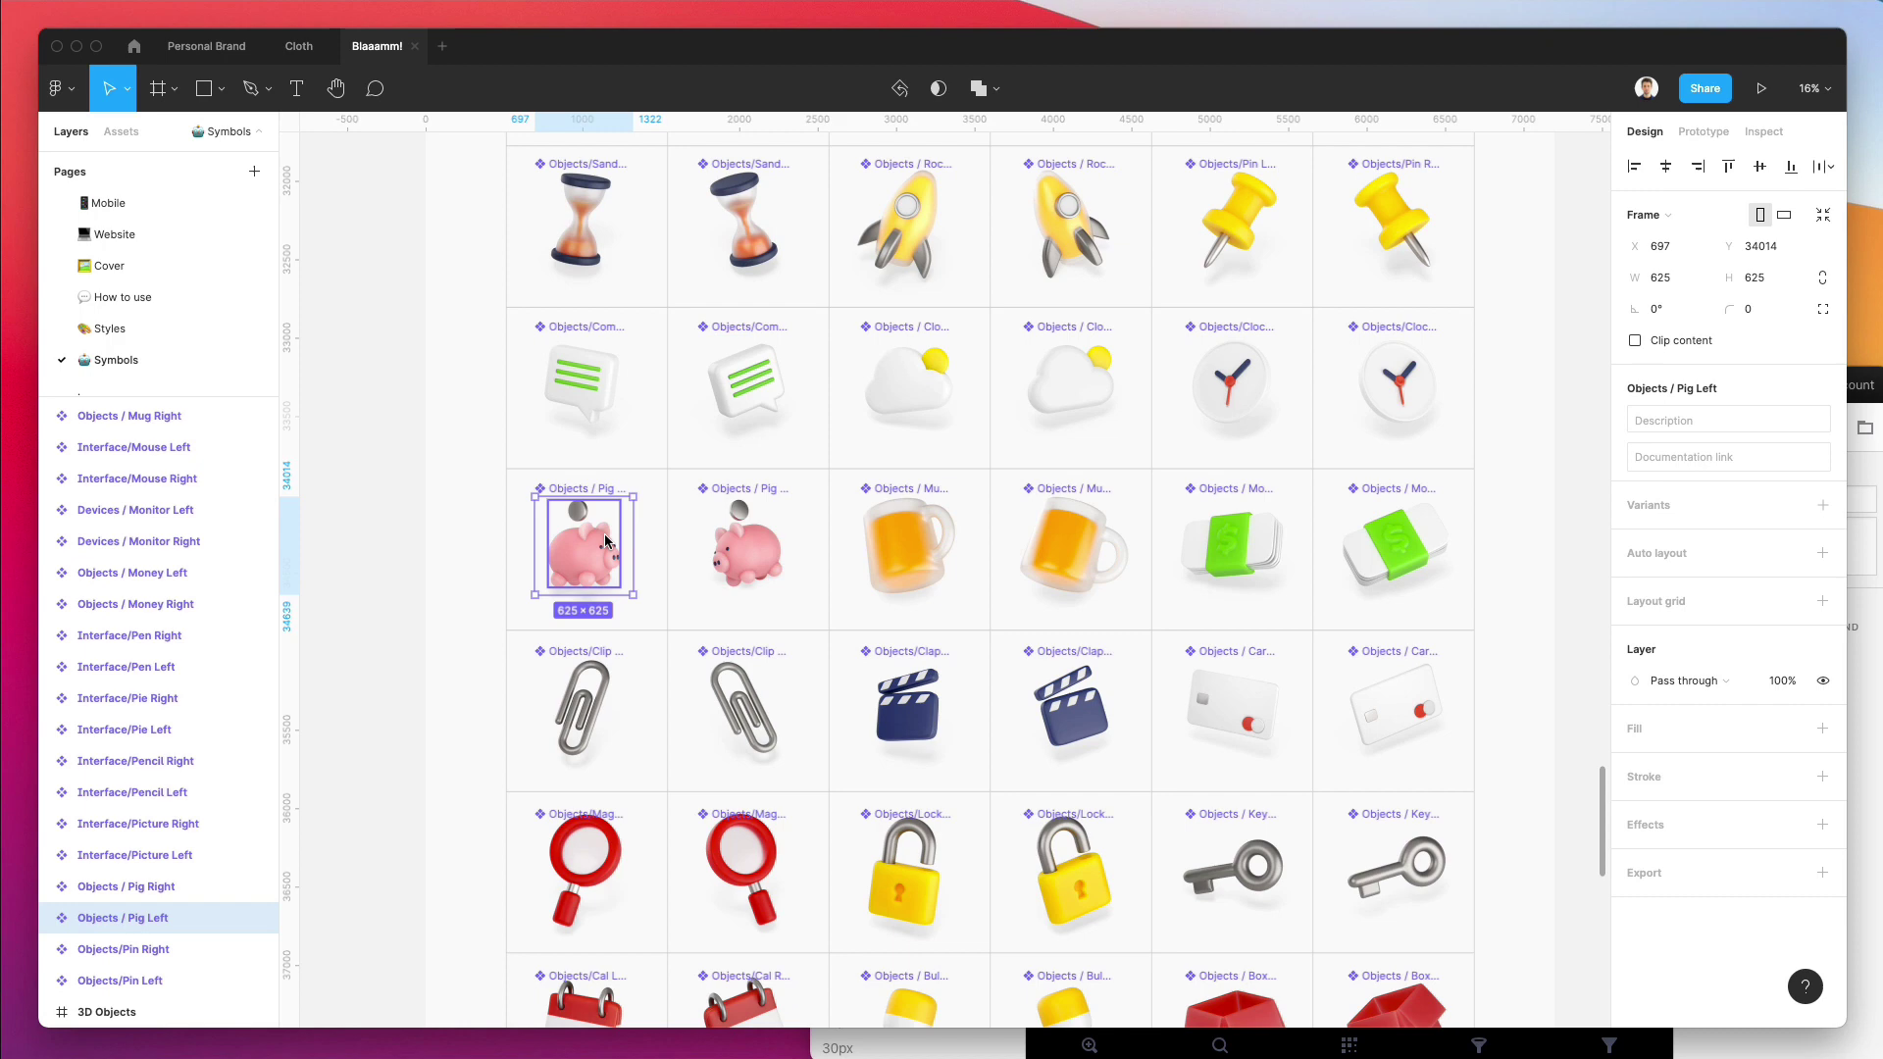
Paste the piggy bank on the Mobile page, scale it to about 109 px, and place it over the second row's pie chart.
{"action": "left_click", "coordinate": [108, 203]}
{"action": "key", "text": "ctrl+v"}
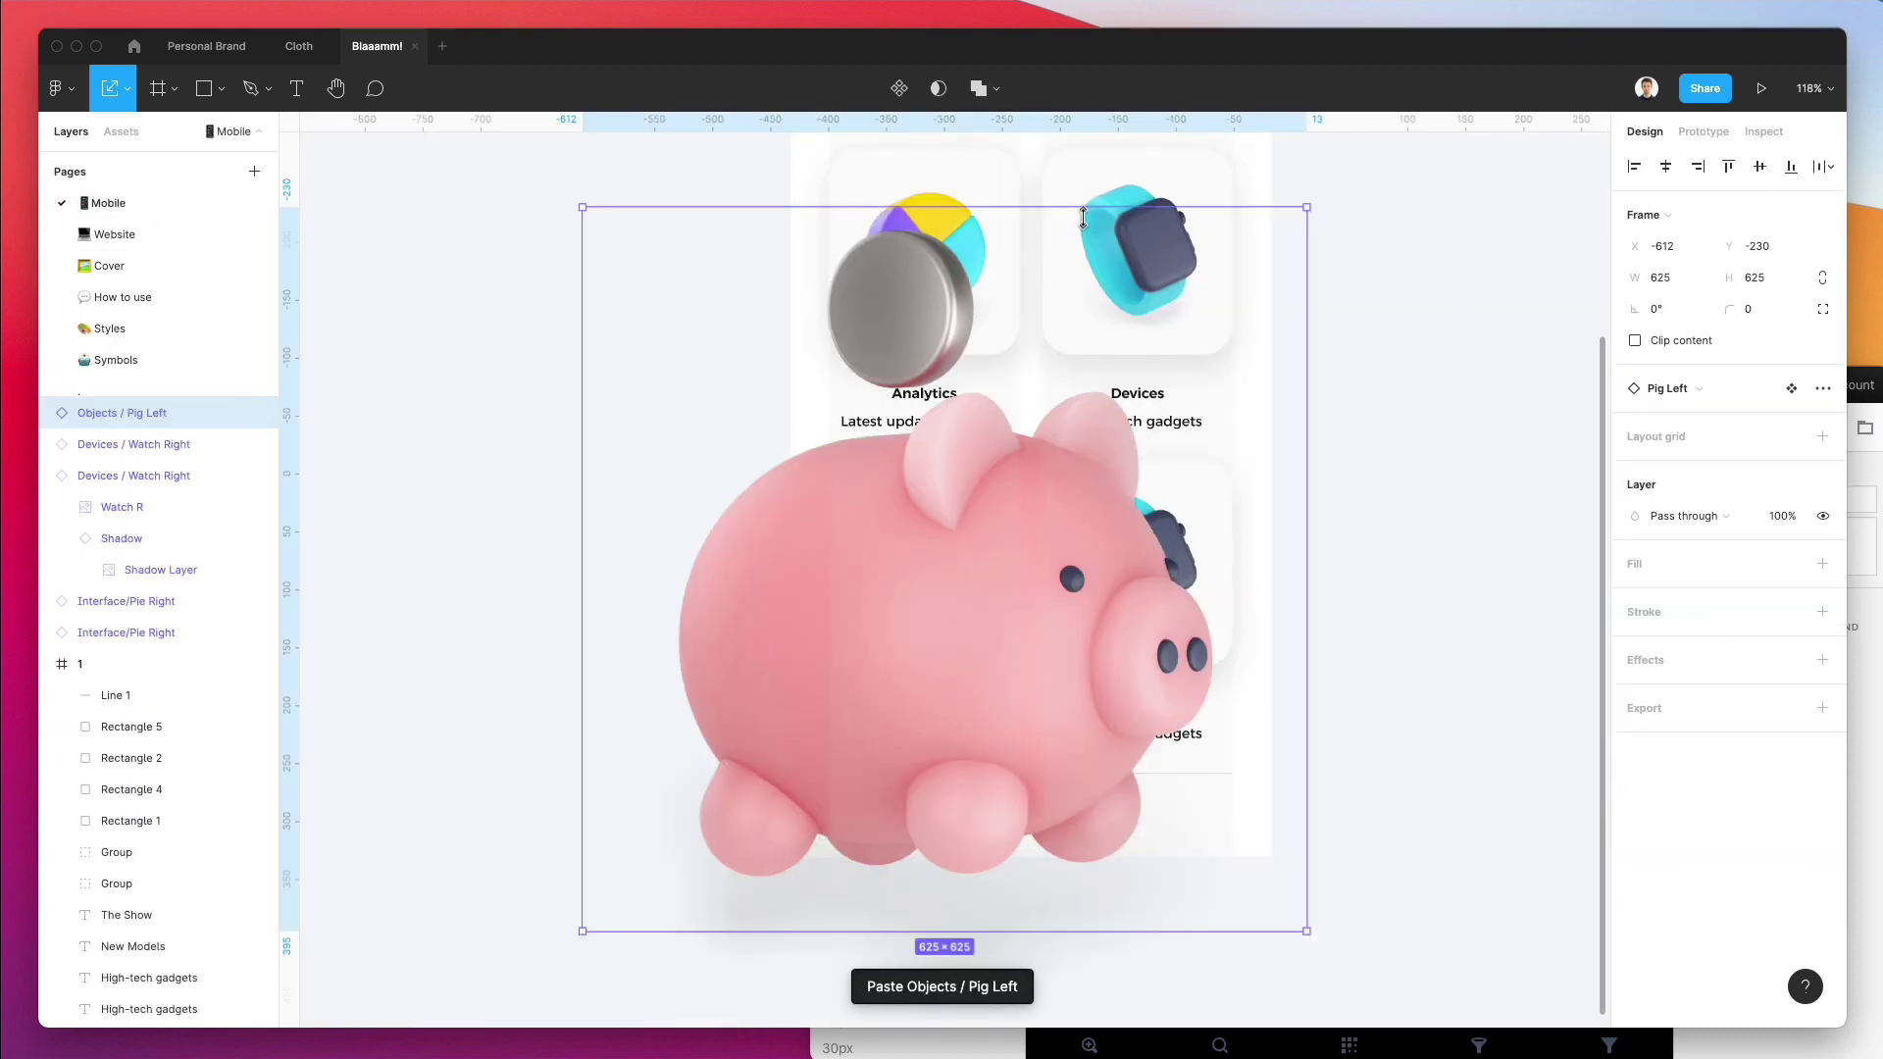
{"action": "left_click_drag", "start_coordinate": [1082, 217], "coordinate": [1078, 505]}
{"action": "left_click_drag", "start_coordinate": [943, 579], "coordinate": [1029, 561]}
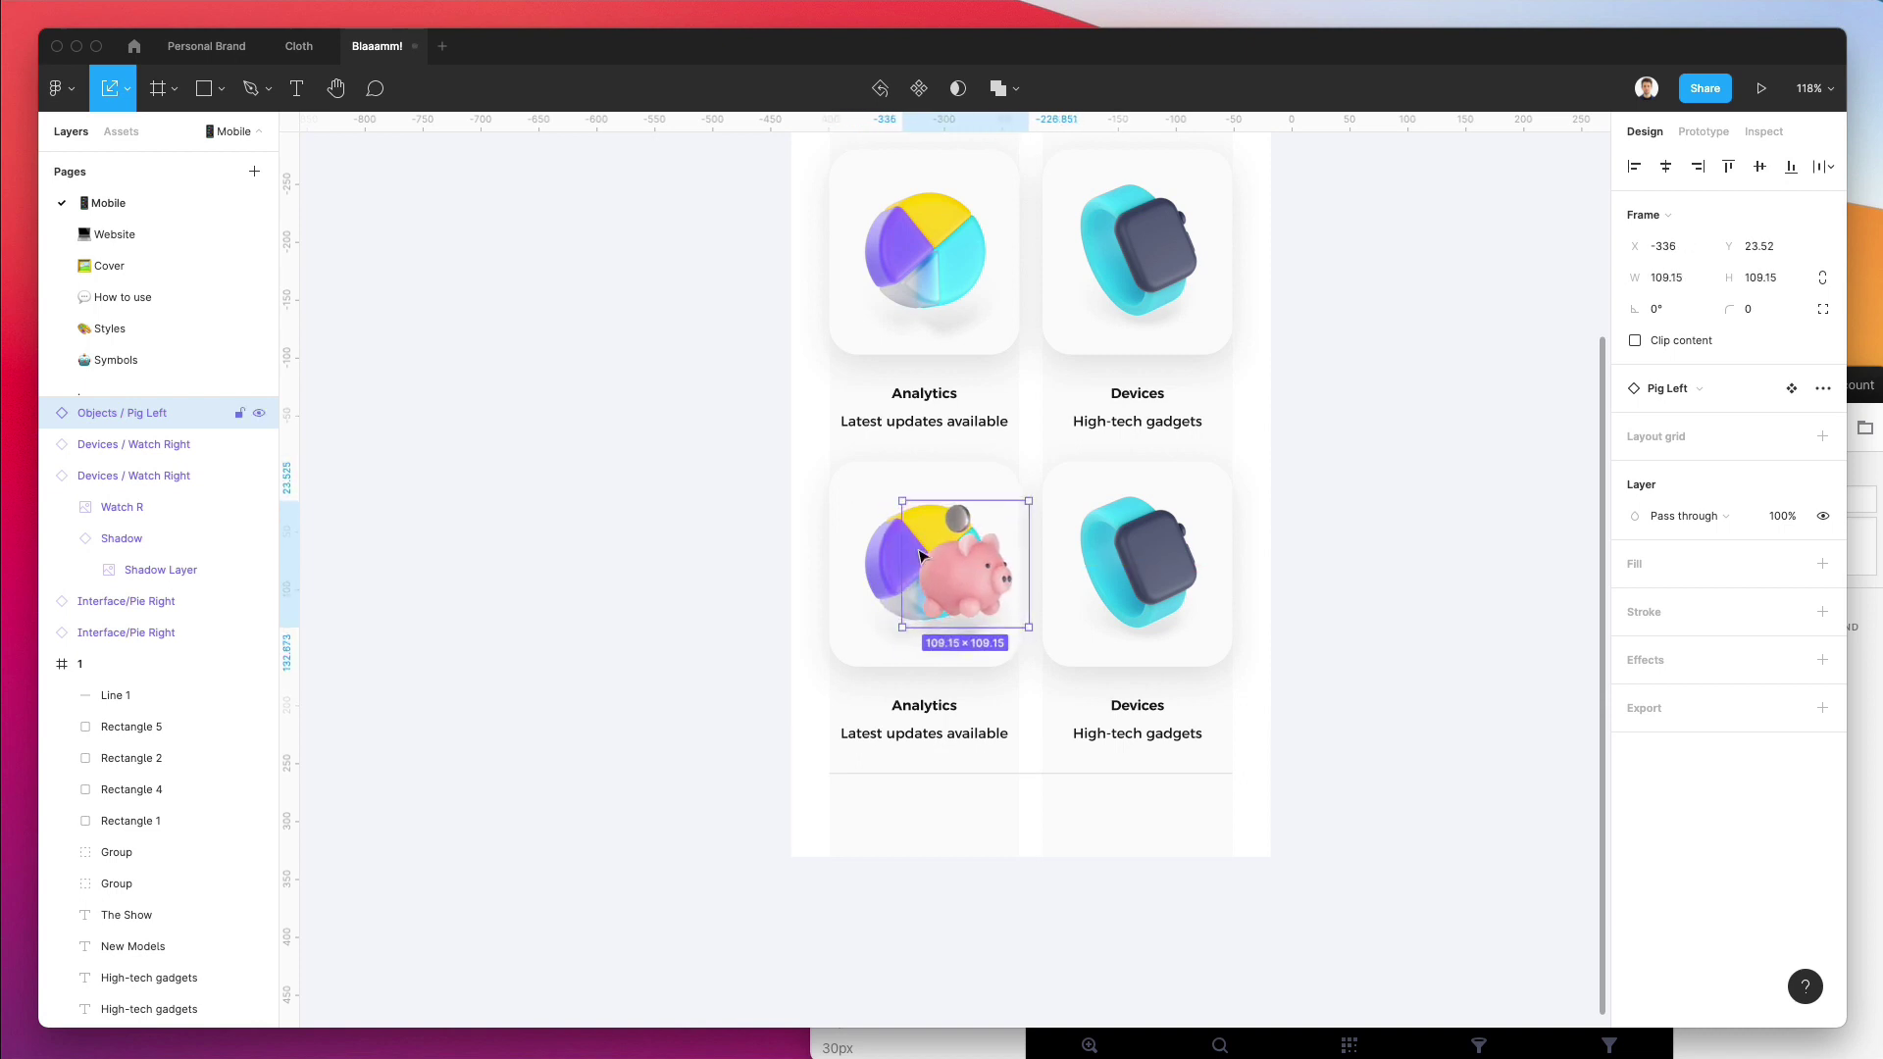
Delete the second row's pie chart and center the piggy bank horizontally in its card.
{"action": "double_click", "coordinate": [922, 555]}
{"action": "left_click", "coordinate": [871, 549]}
{"action": "key", "text": "Delete"}
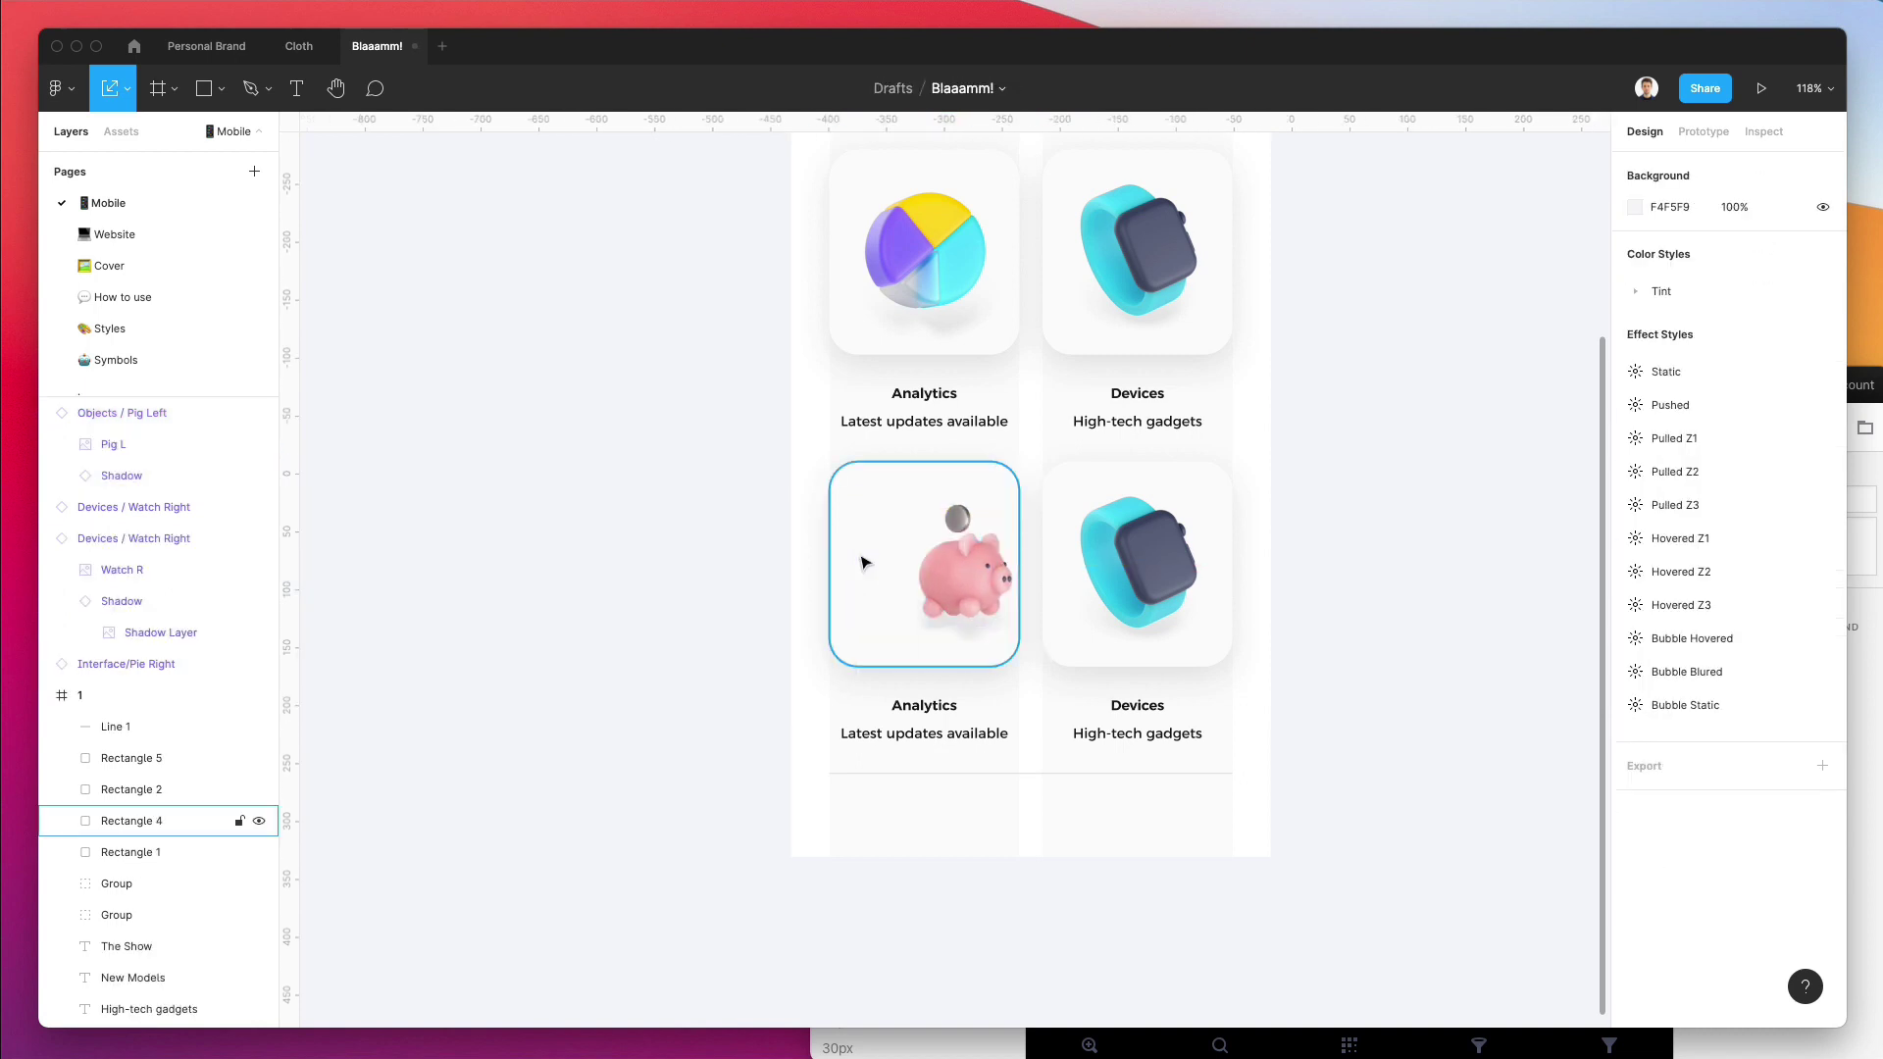
{"action": "left_click", "coordinate": [977, 567]}
{"action": "left_click_drag", "start_coordinate": [977, 567], "coordinate": [935, 564]}
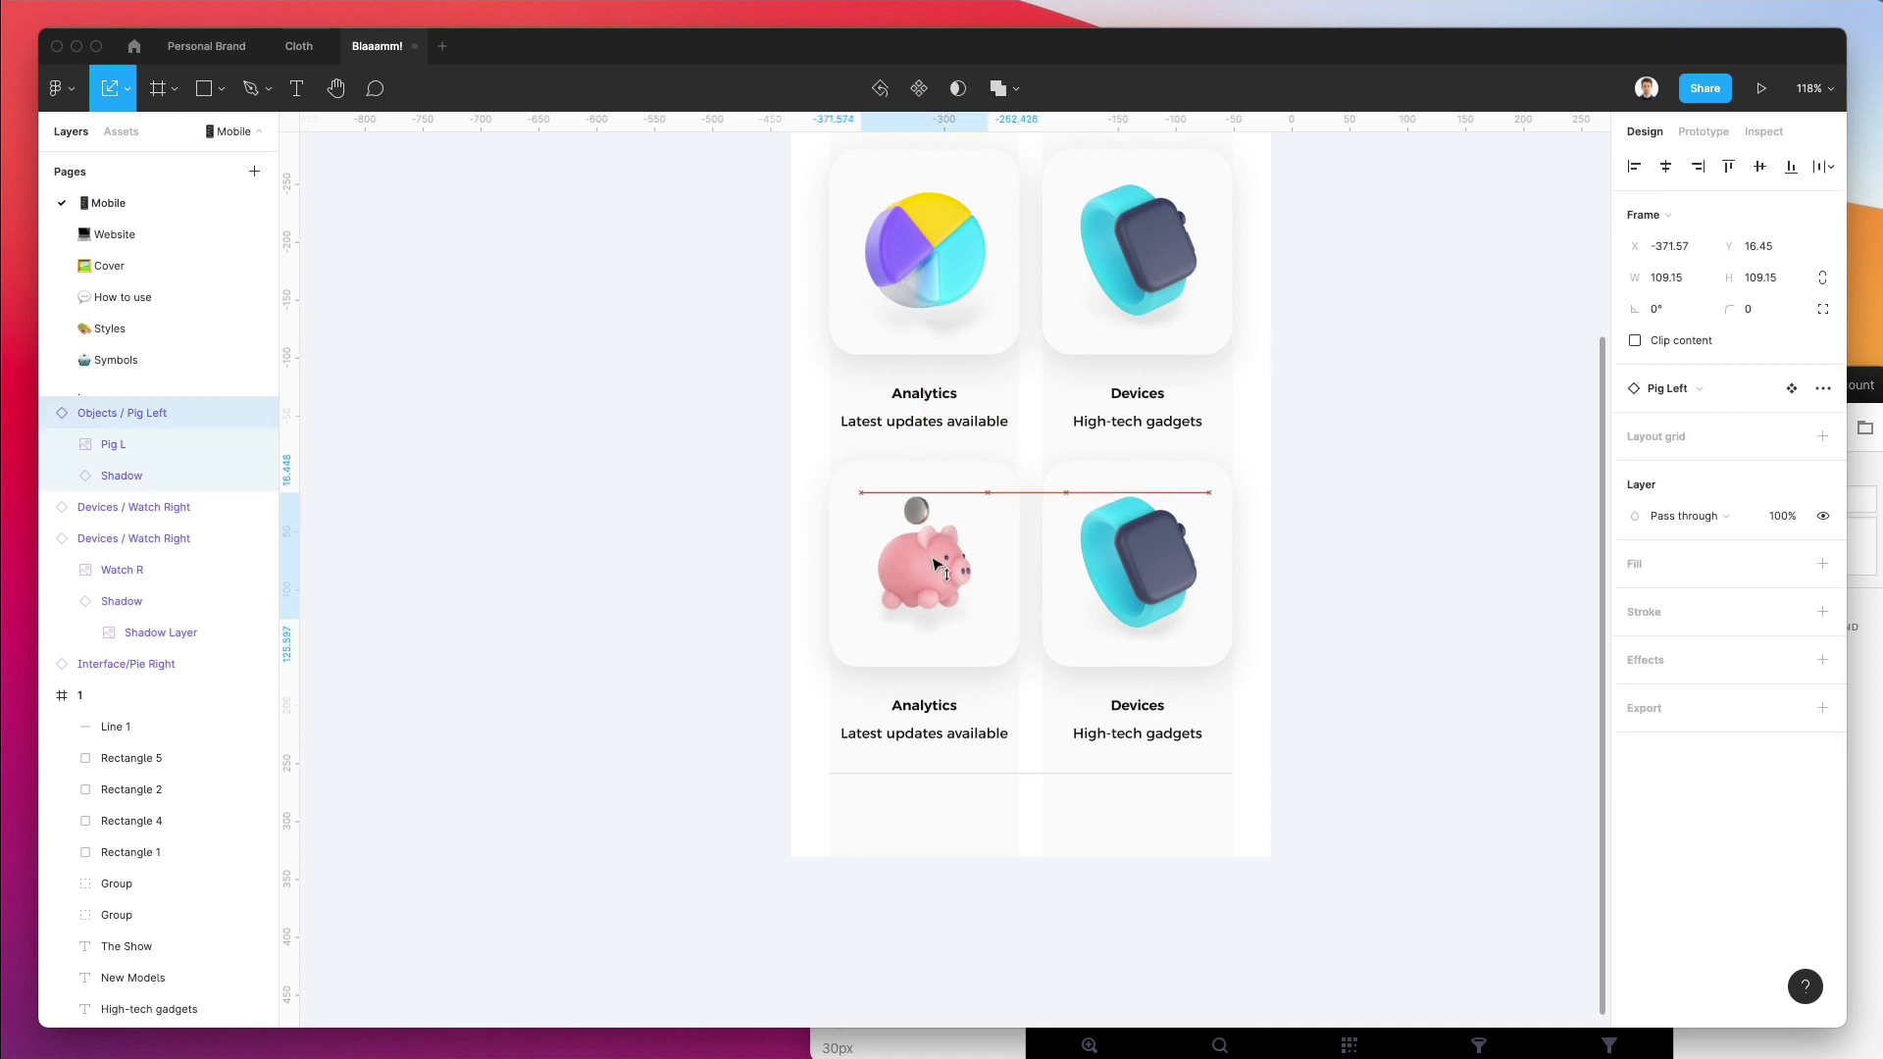
{"action": "key", "text": "Escape"}
Enlarge the piggy bank to about 113 px and nudge it slightly to the right.
{"action": "scroll", "coordinate": [931, 555], "scroll_direction": "up", "scroll_amount": 5}
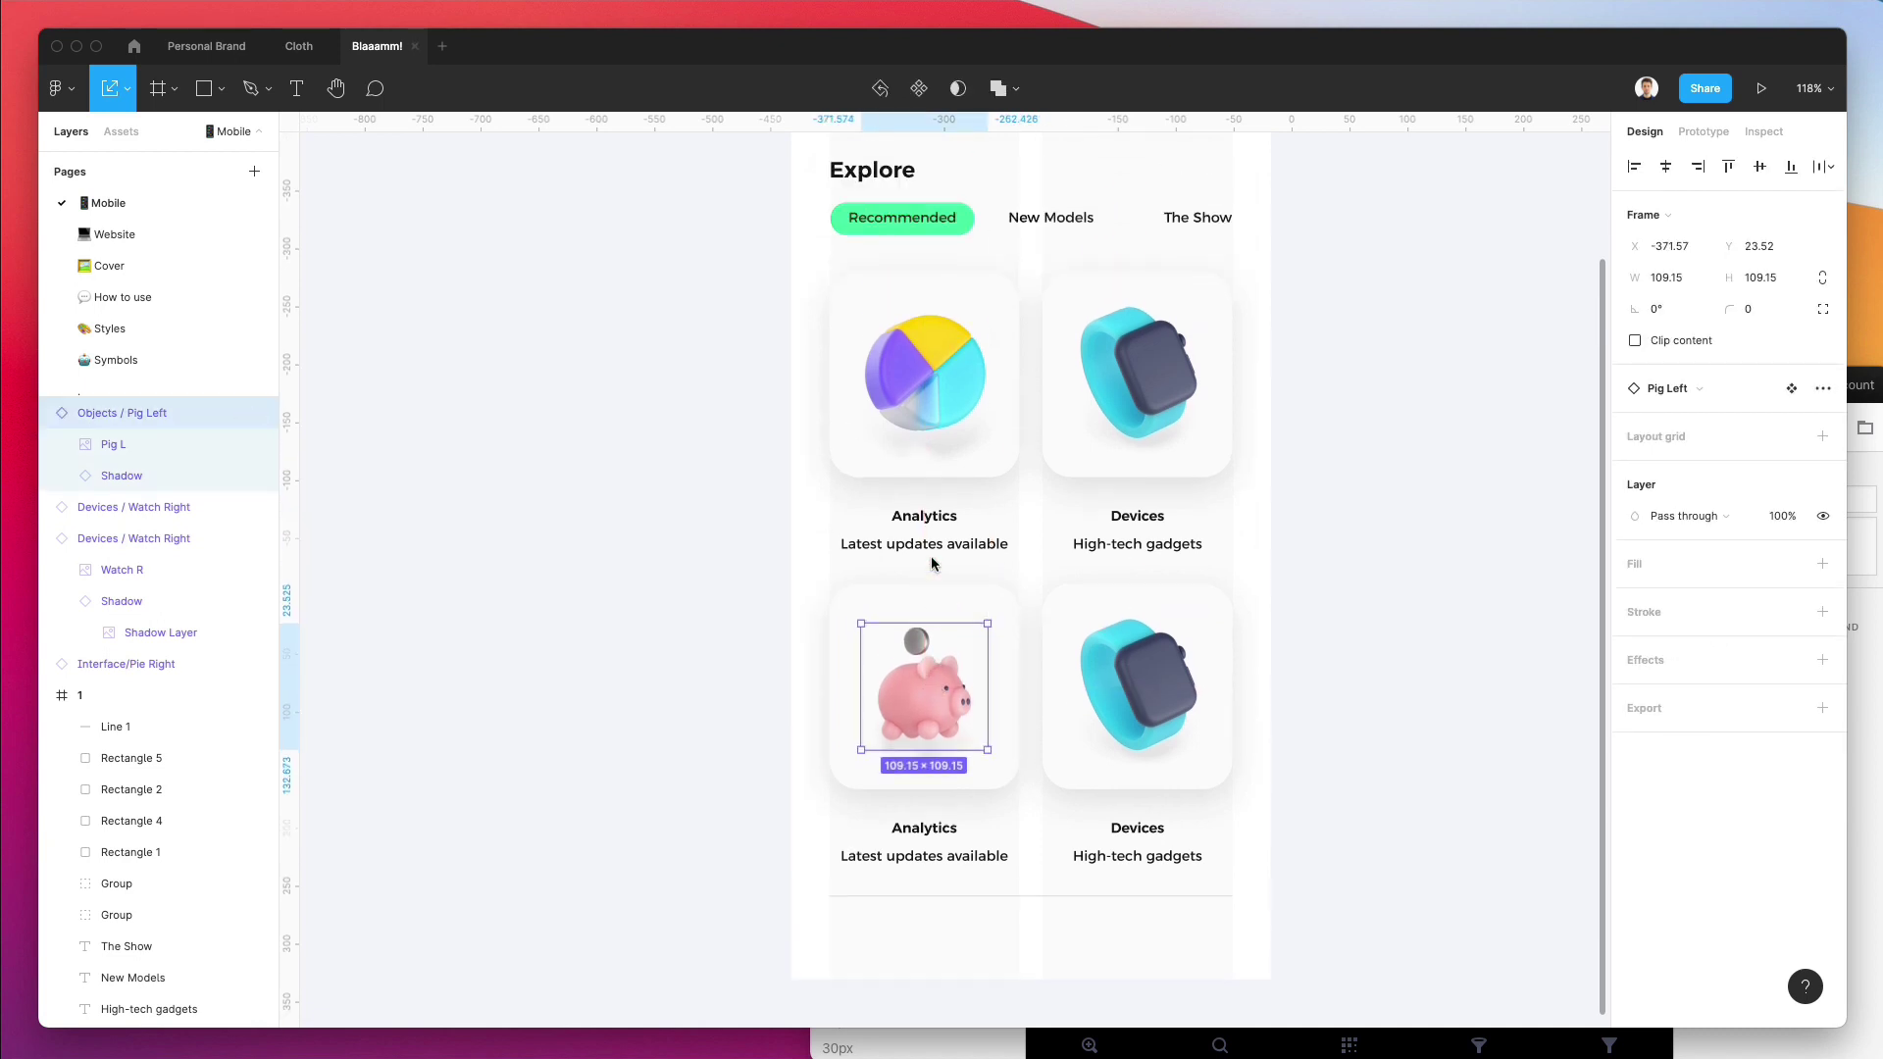
{"action": "scroll", "coordinate": [991, 697], "scroll_direction": "down", "scroll_amount": 2}
{"action": "left_click_drag", "start_coordinate": [992, 673], "coordinate": [993, 669]}
{"action": "key", "text": "Right"}
{"action": "key", "text": "Right"}
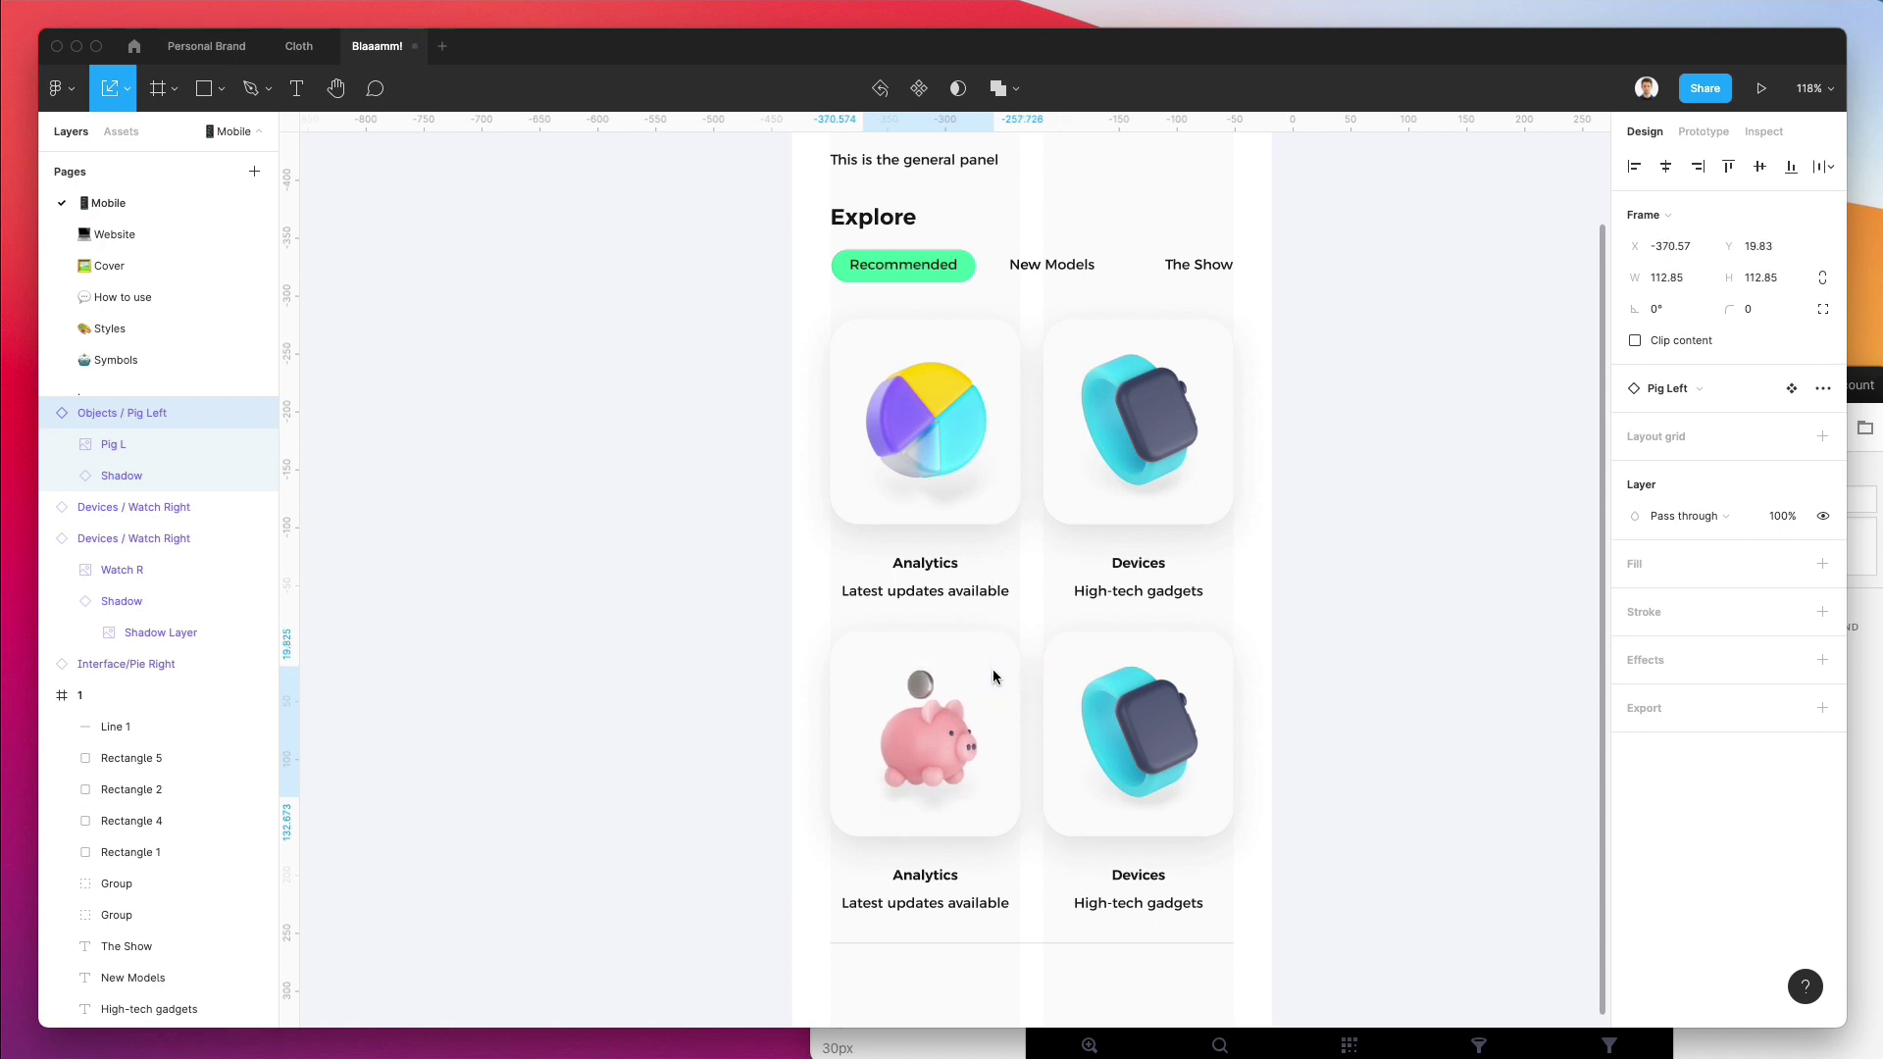
{"action": "left_click", "coordinate": [692, 575]}
Find the Objects/Lock Left component on the Symbols page and copy it.
{"action": "left_click", "coordinate": [154, 360]}
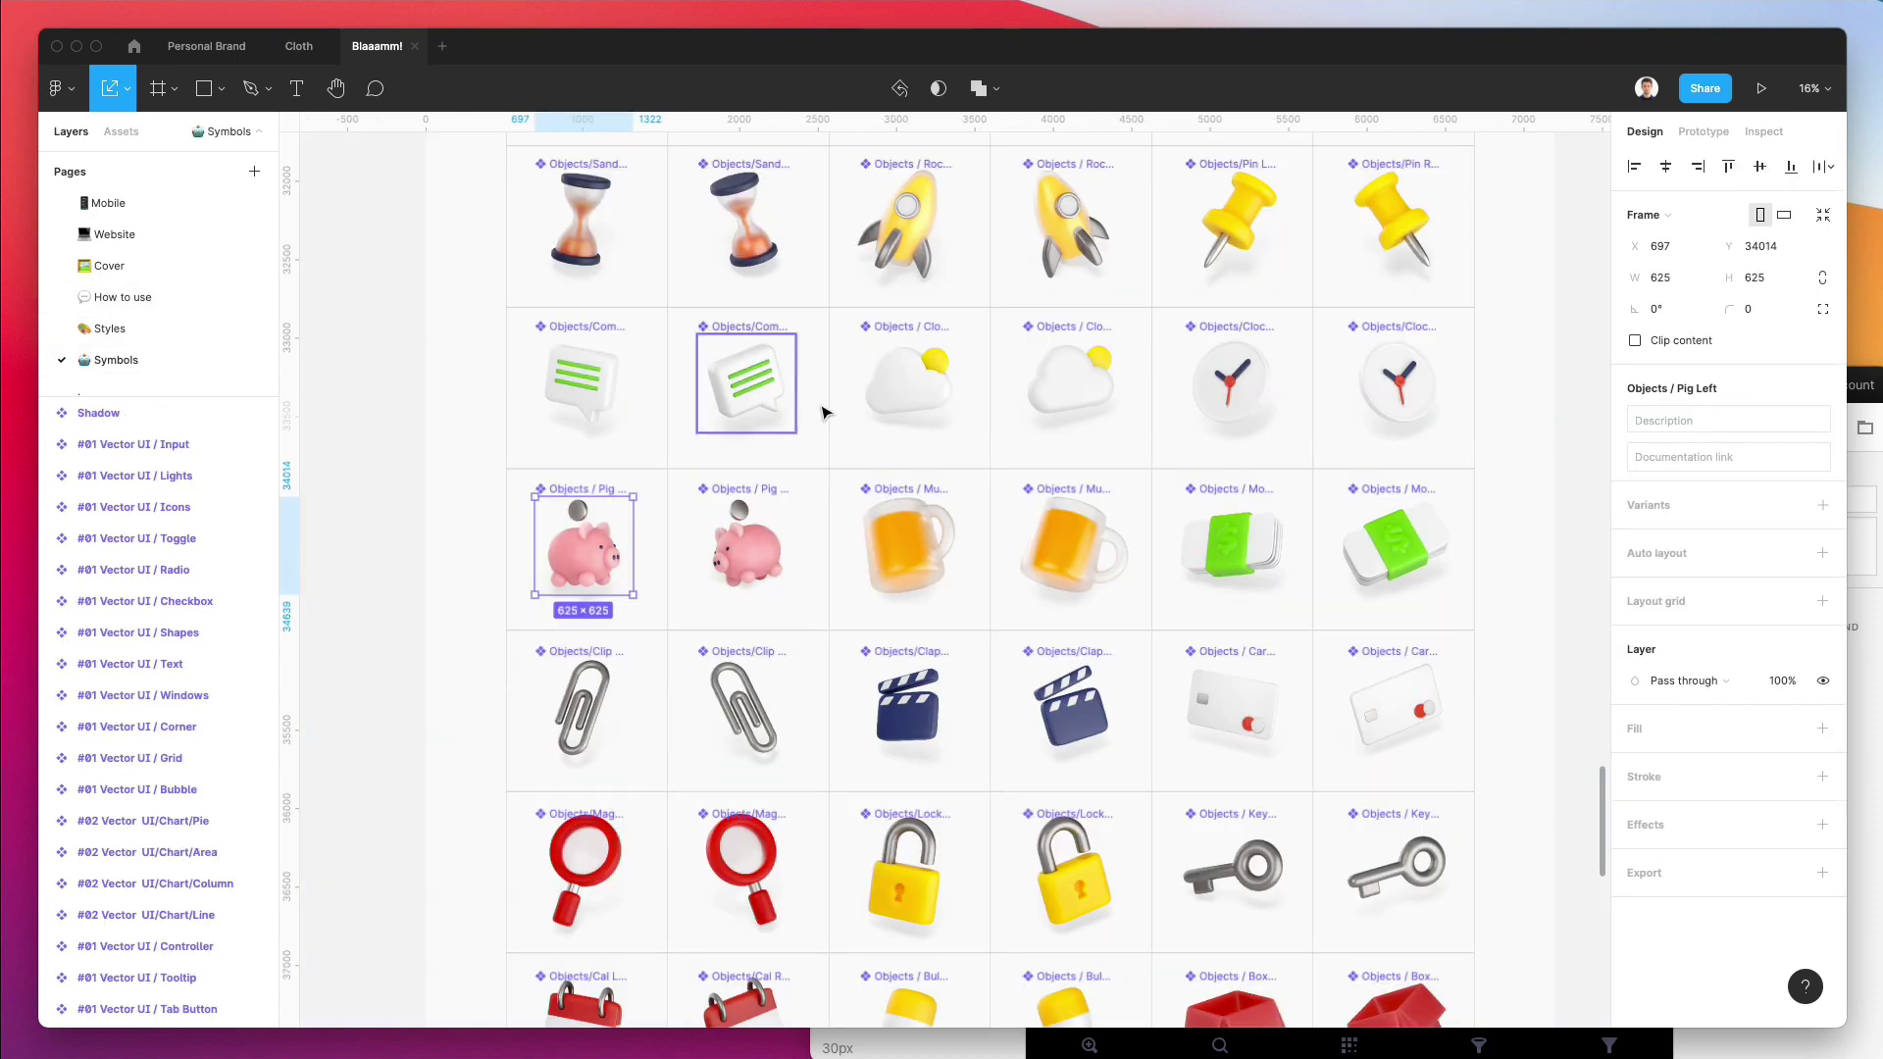
{"action": "scroll", "coordinate": [823, 407], "scroll_direction": "down", "scroll_amount": 5}
{"action": "scroll", "coordinate": [946, 405], "scroll_direction": "down", "scroll_amount": 2}
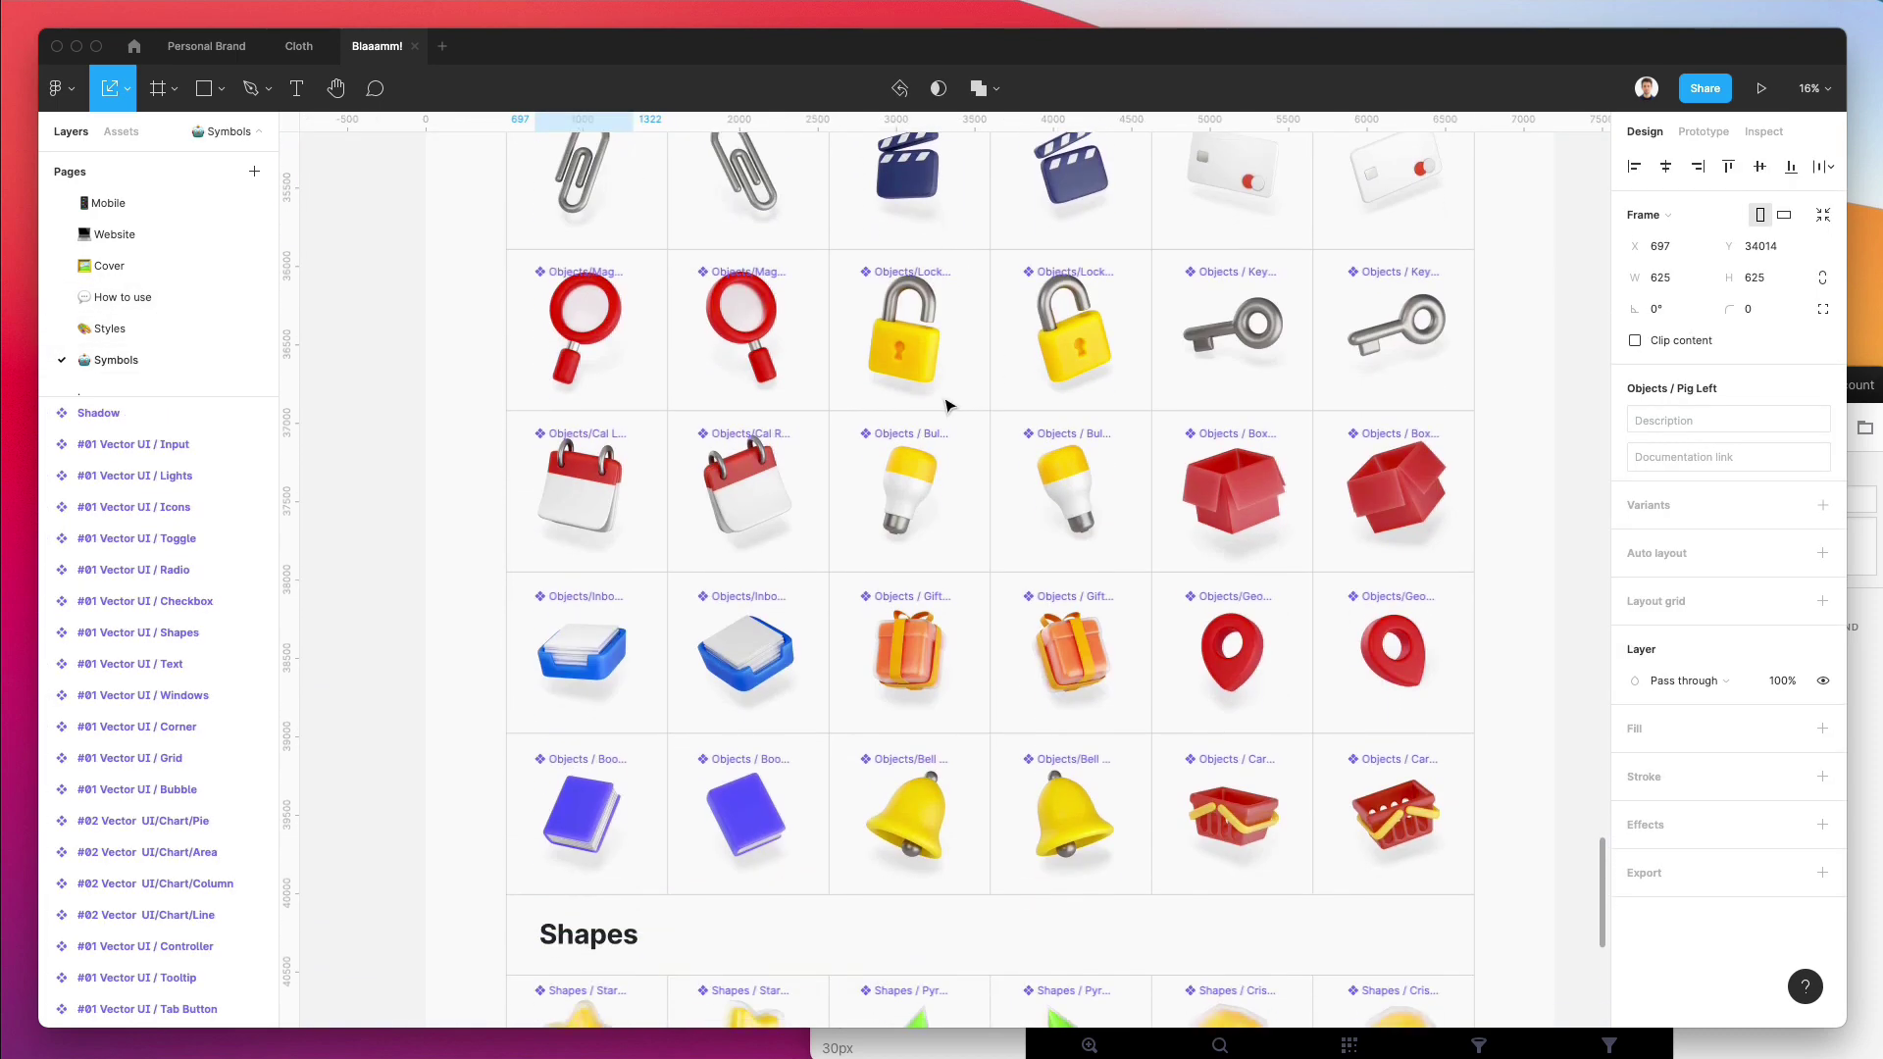
{"action": "left_click", "coordinate": [923, 316]}
{"action": "scroll", "coordinate": [932, 324], "scroll_direction": "down", "scroll_amount": 2}
{"action": "scroll", "coordinate": [939, 330], "scroll_direction": "up", "scroll_amount": 9}
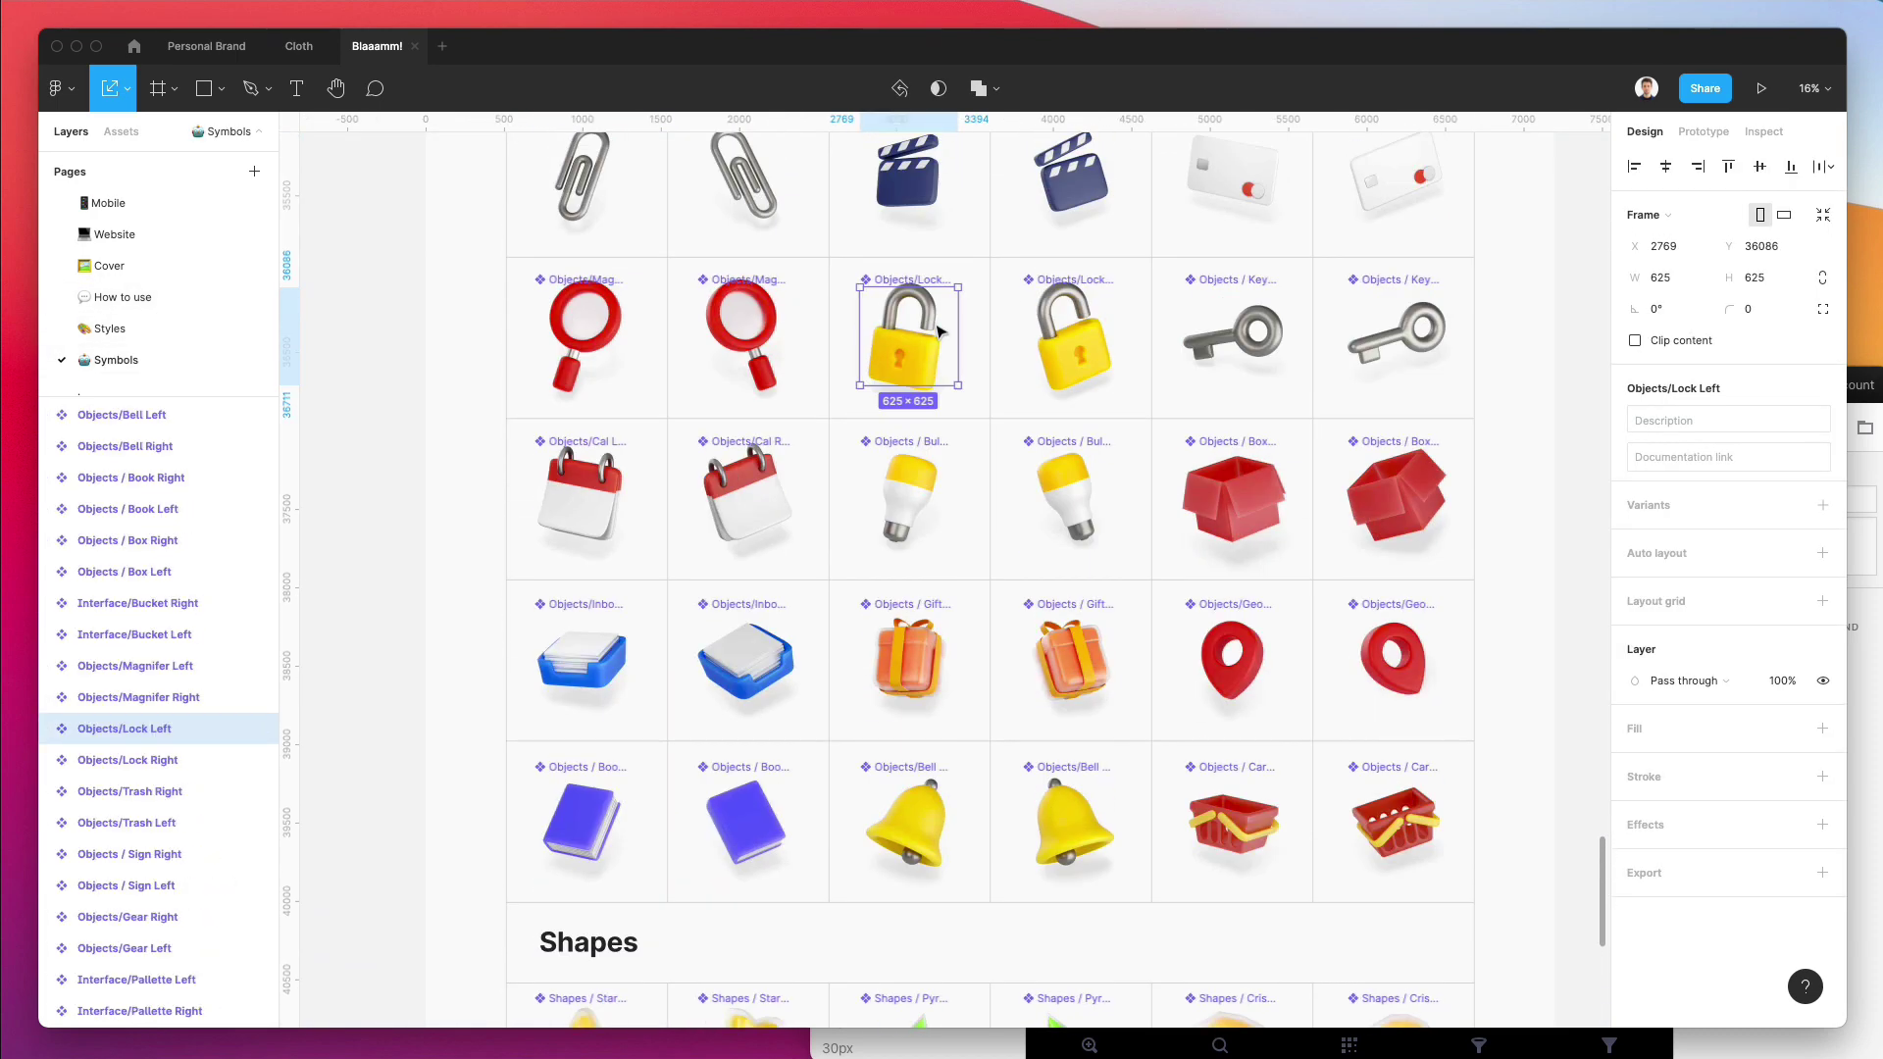
Paste the lock on the Mobile page, scale it to about 107 px, and put it in place of the second row's watch.
{"action": "left_click", "coordinate": [105, 203]}
{"action": "key", "text": "ctrl+v"}
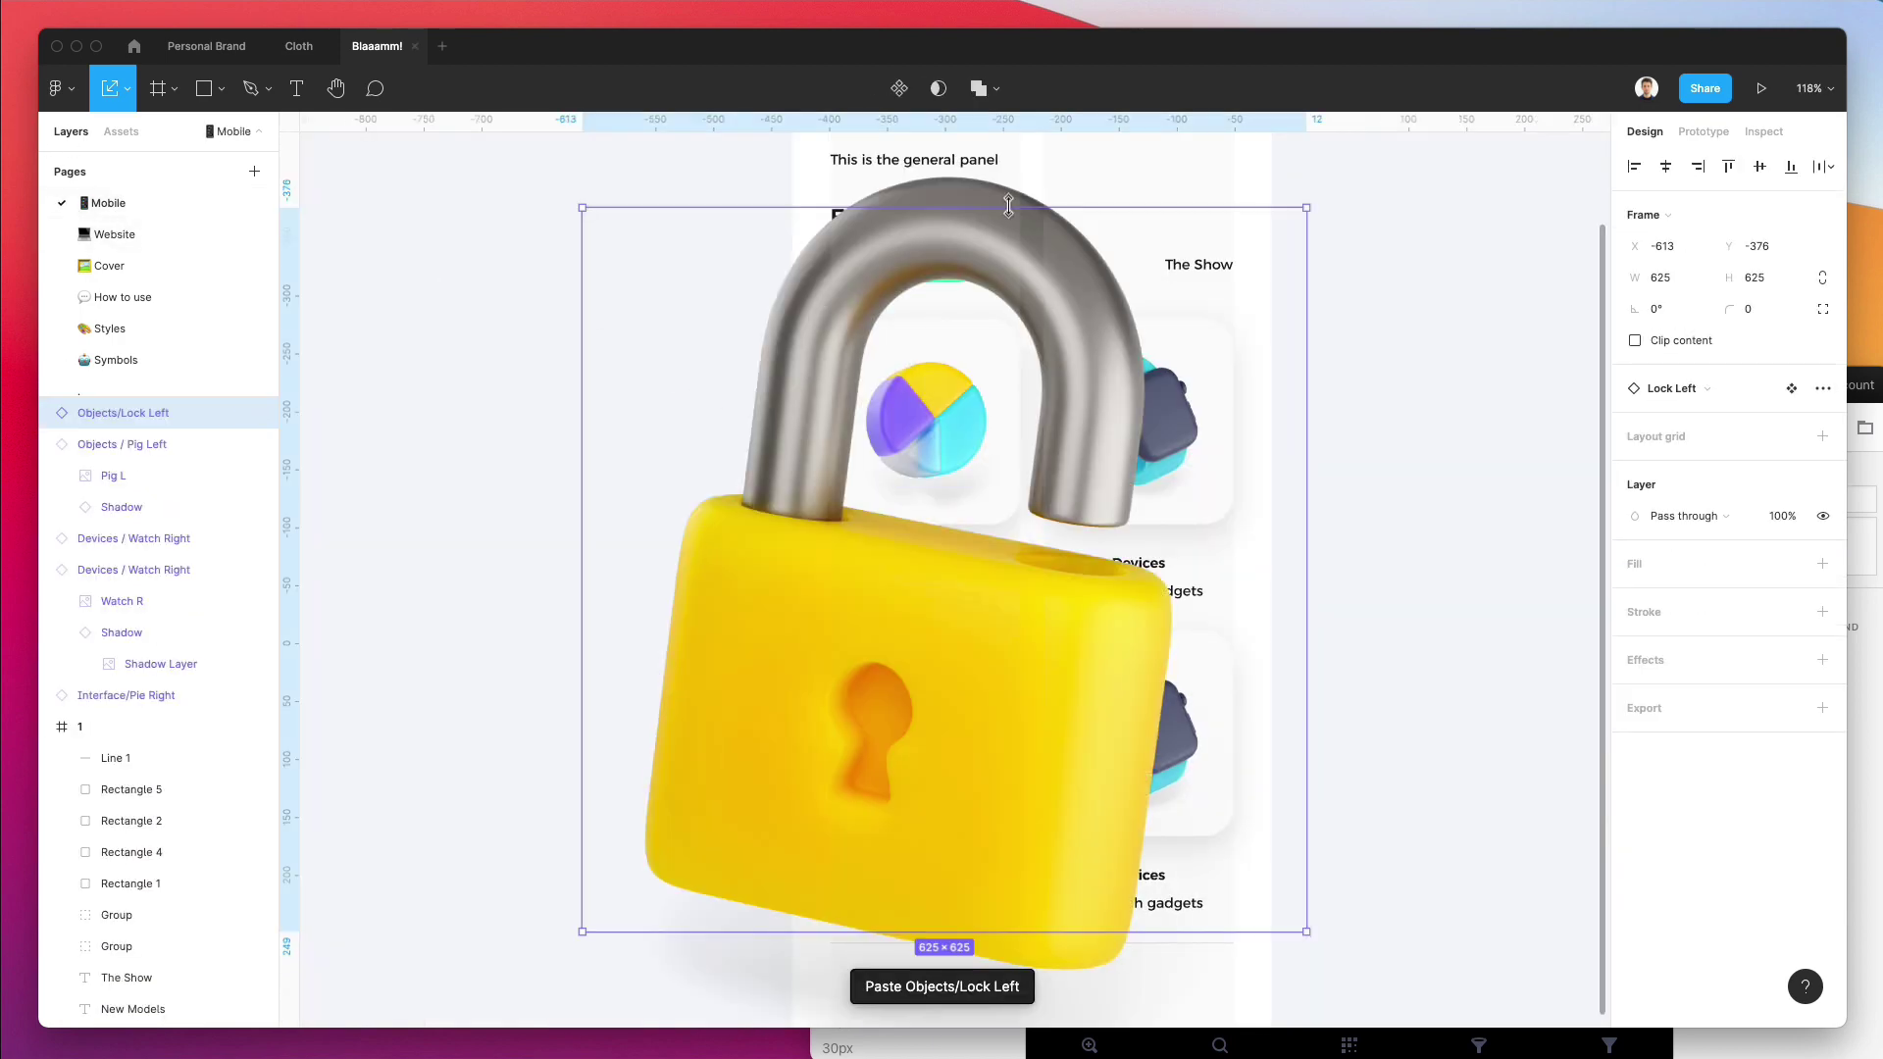
{"action": "left_click_drag", "start_coordinate": [945, 208], "coordinate": [1175, 747]}
{"action": "left_click", "coordinate": [1201, 753]}
{"action": "key", "text": "Delete"}
{"action": "left_click", "coordinate": [1130, 687]}
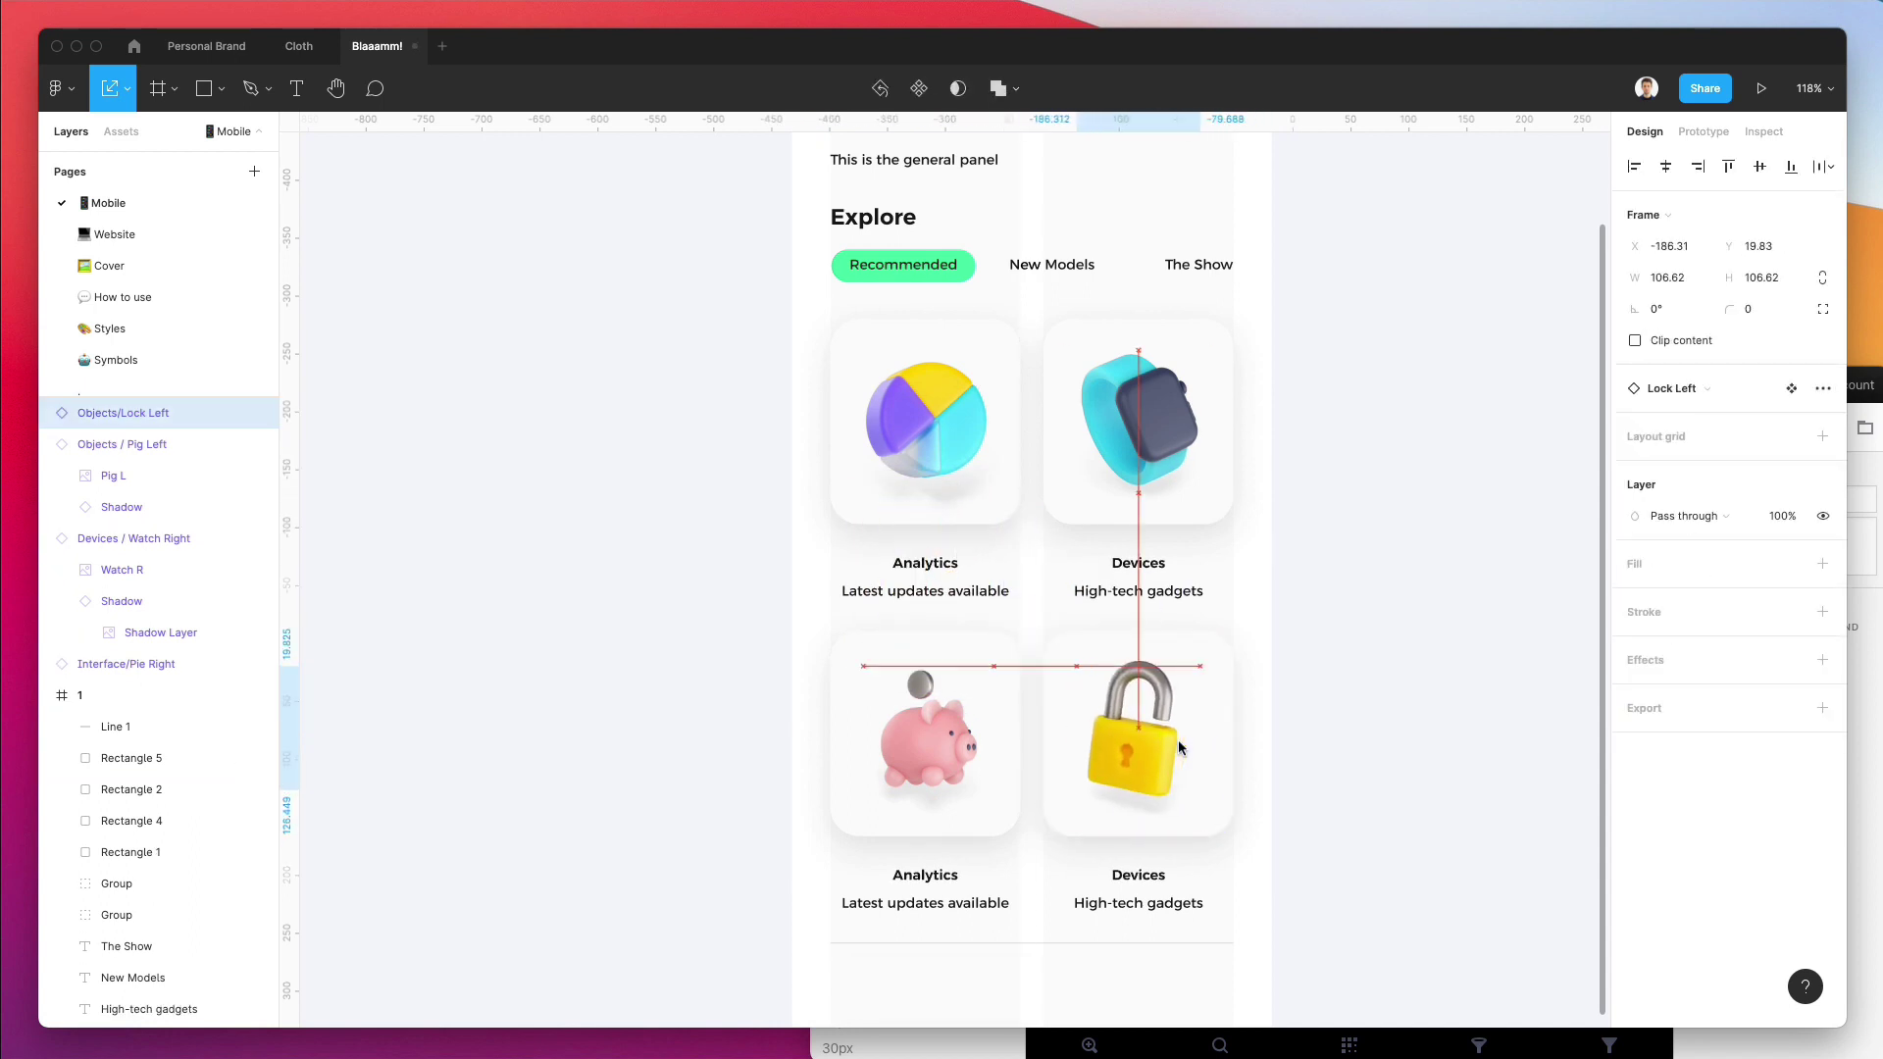
Reduce the lock to about 98 px and nudge it up and to the right within its card.
{"action": "left_click_drag", "start_coordinate": [1142, 666], "coordinate": [1141, 682]}
{"action": "key", "text": "Up"}
{"action": "key", "text": "Right"}
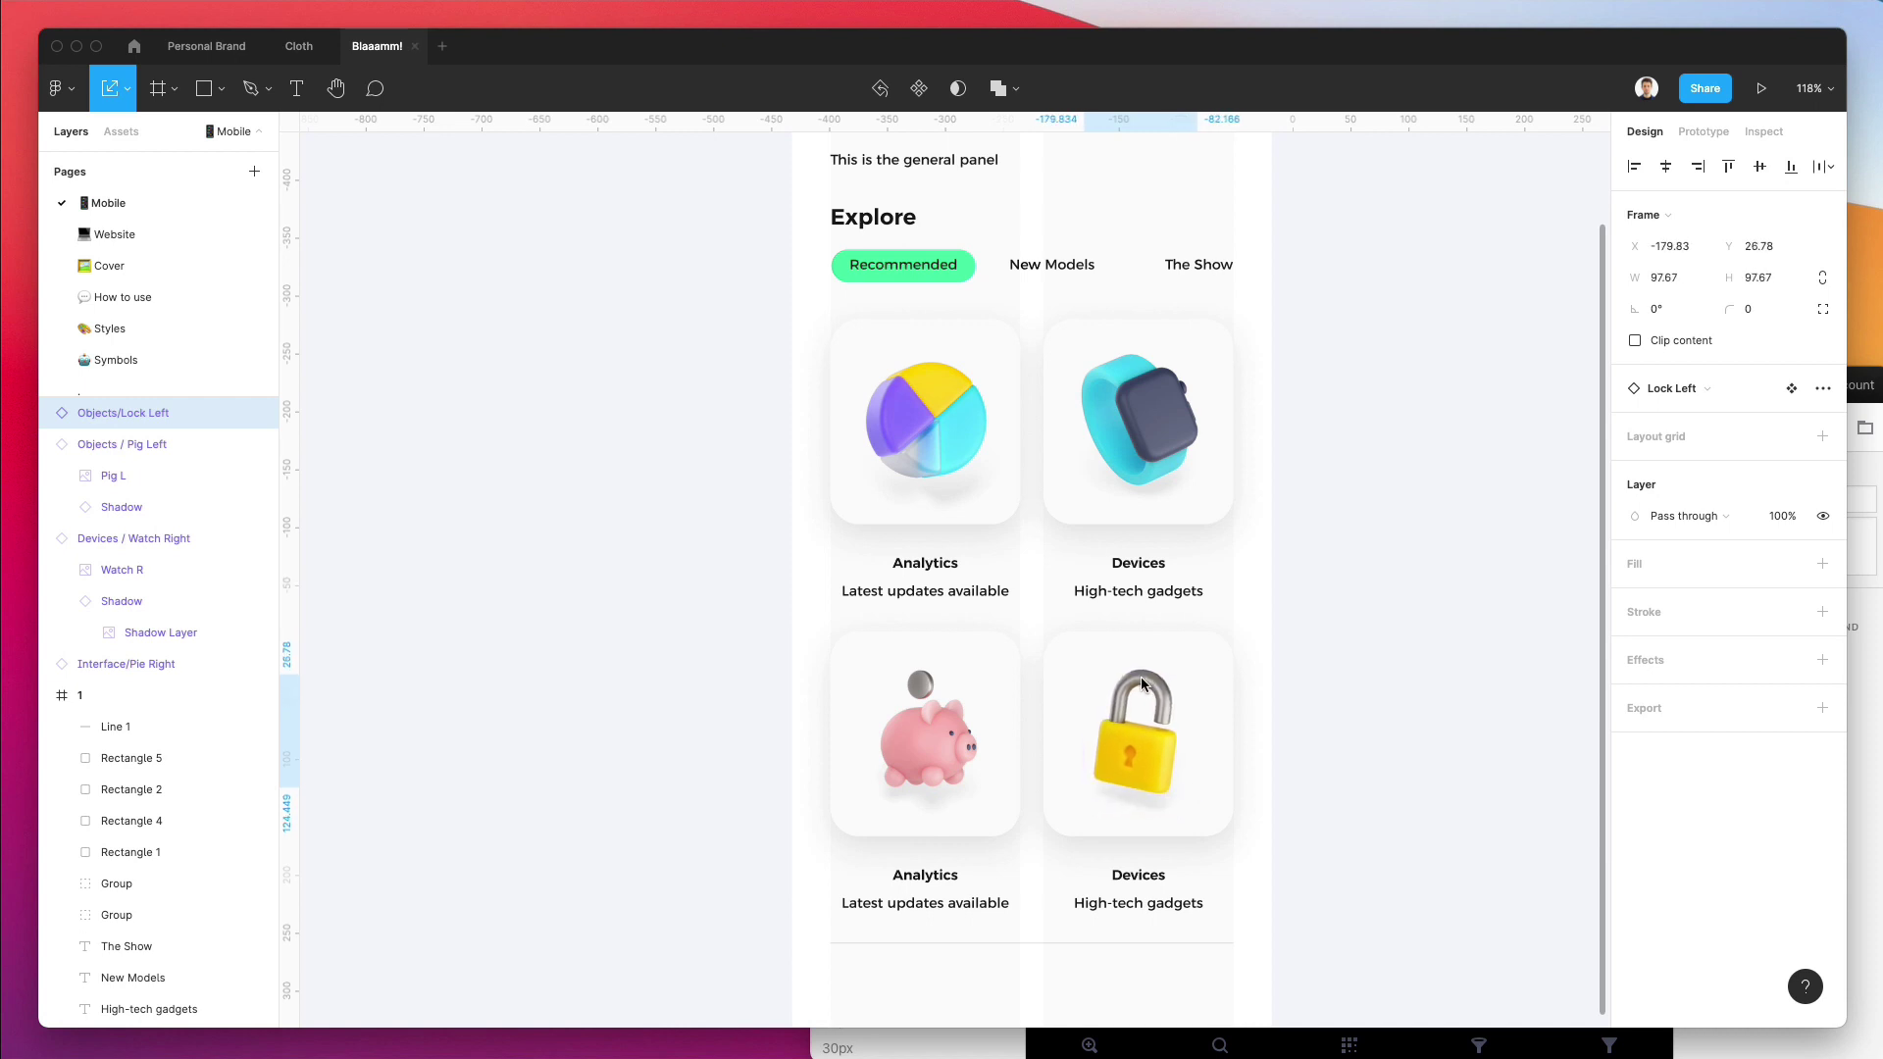
{"action": "key", "text": "Up"}
Find the Objects / Money Right component on the Symbols page and copy it.
{"action": "left_click", "coordinate": [108, 359]}
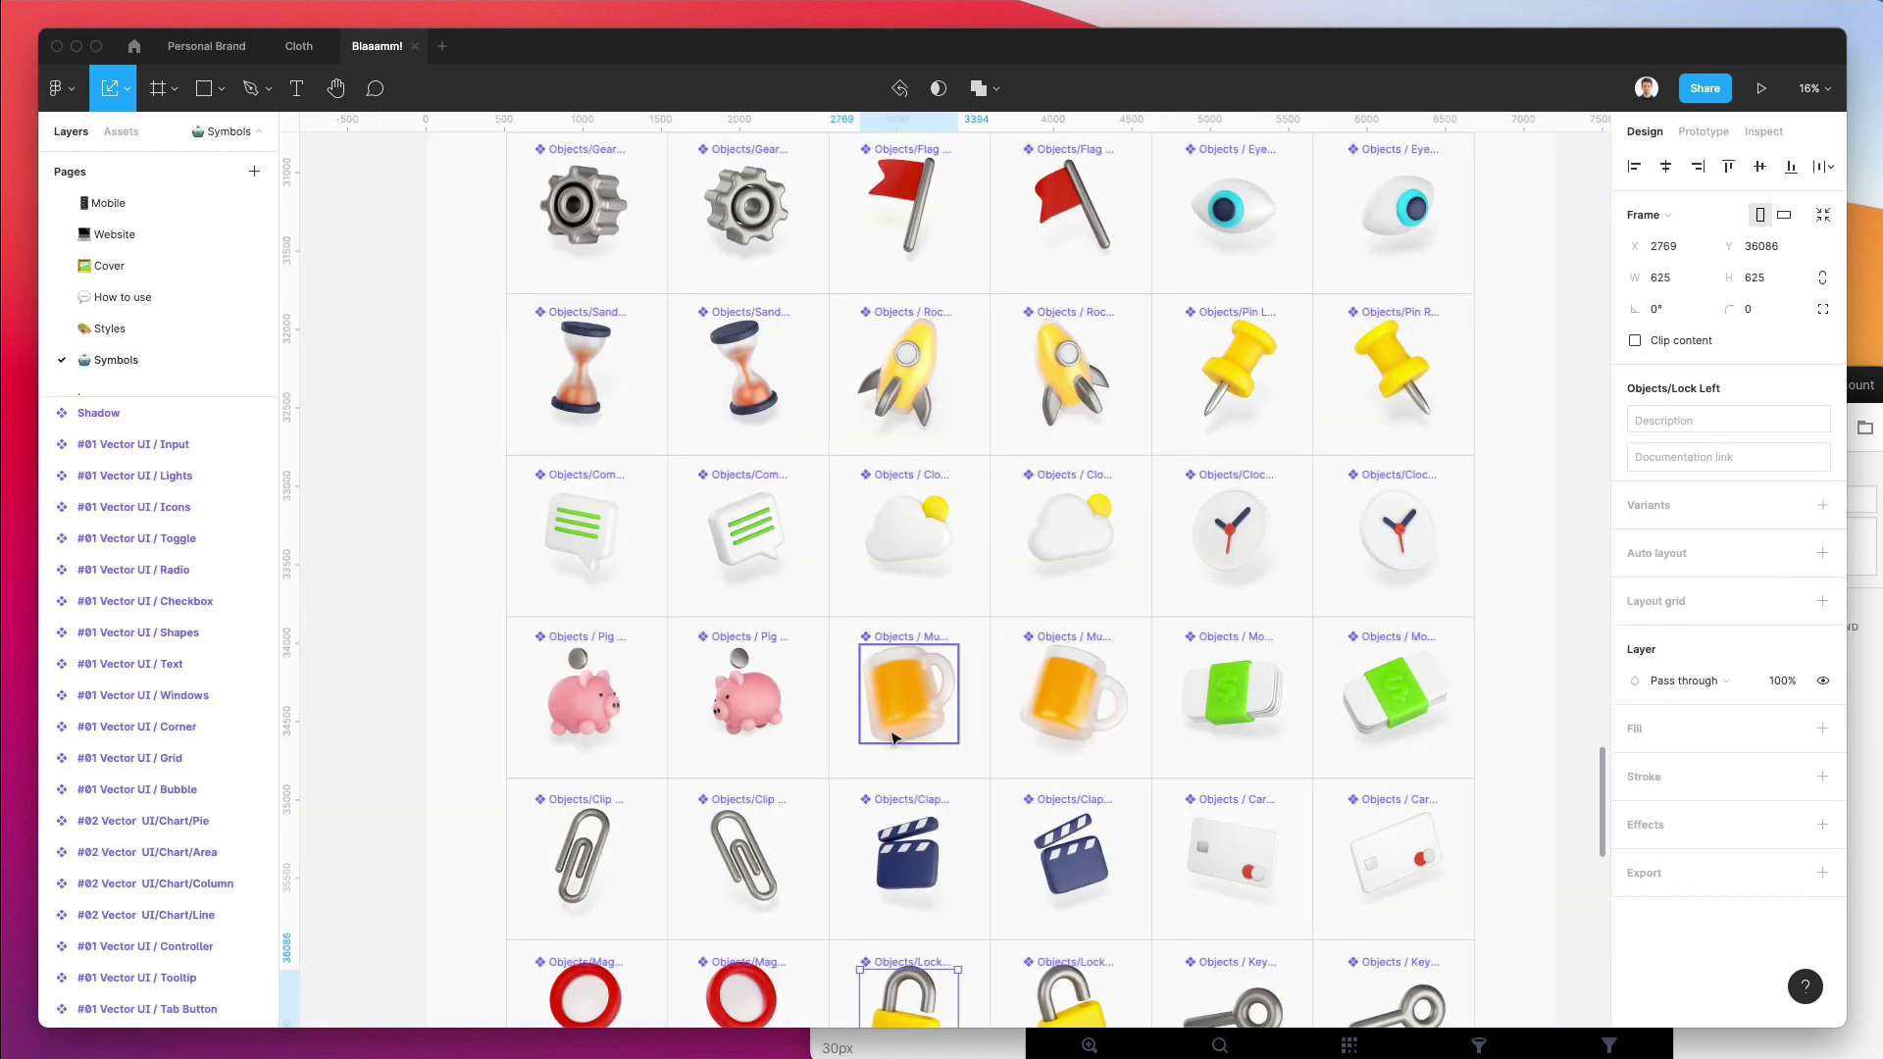
{"action": "scroll", "coordinate": [706, 588], "scroll_direction": "down", "scroll_amount": 1}
{"action": "scroll", "coordinate": [706, 585], "scroll_direction": "up", "scroll_amount": 2}
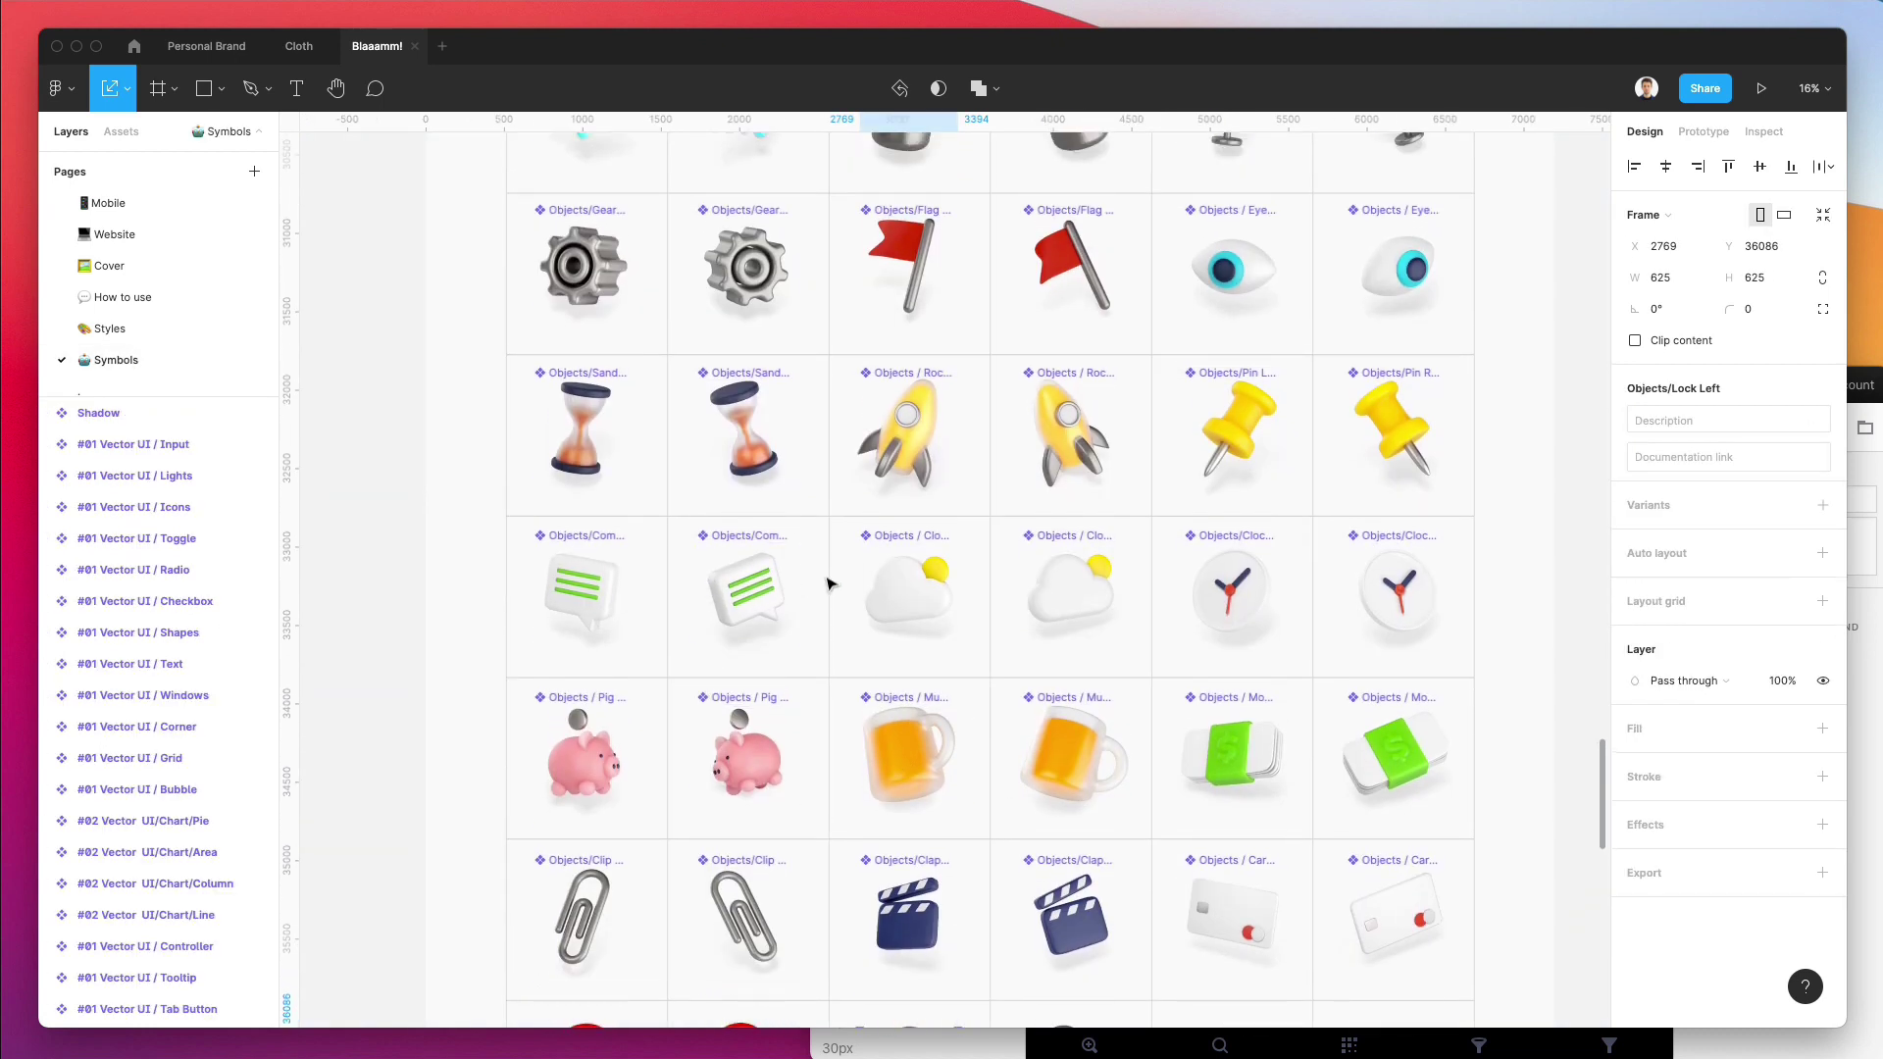
{"action": "left_click", "coordinate": [1375, 746]}
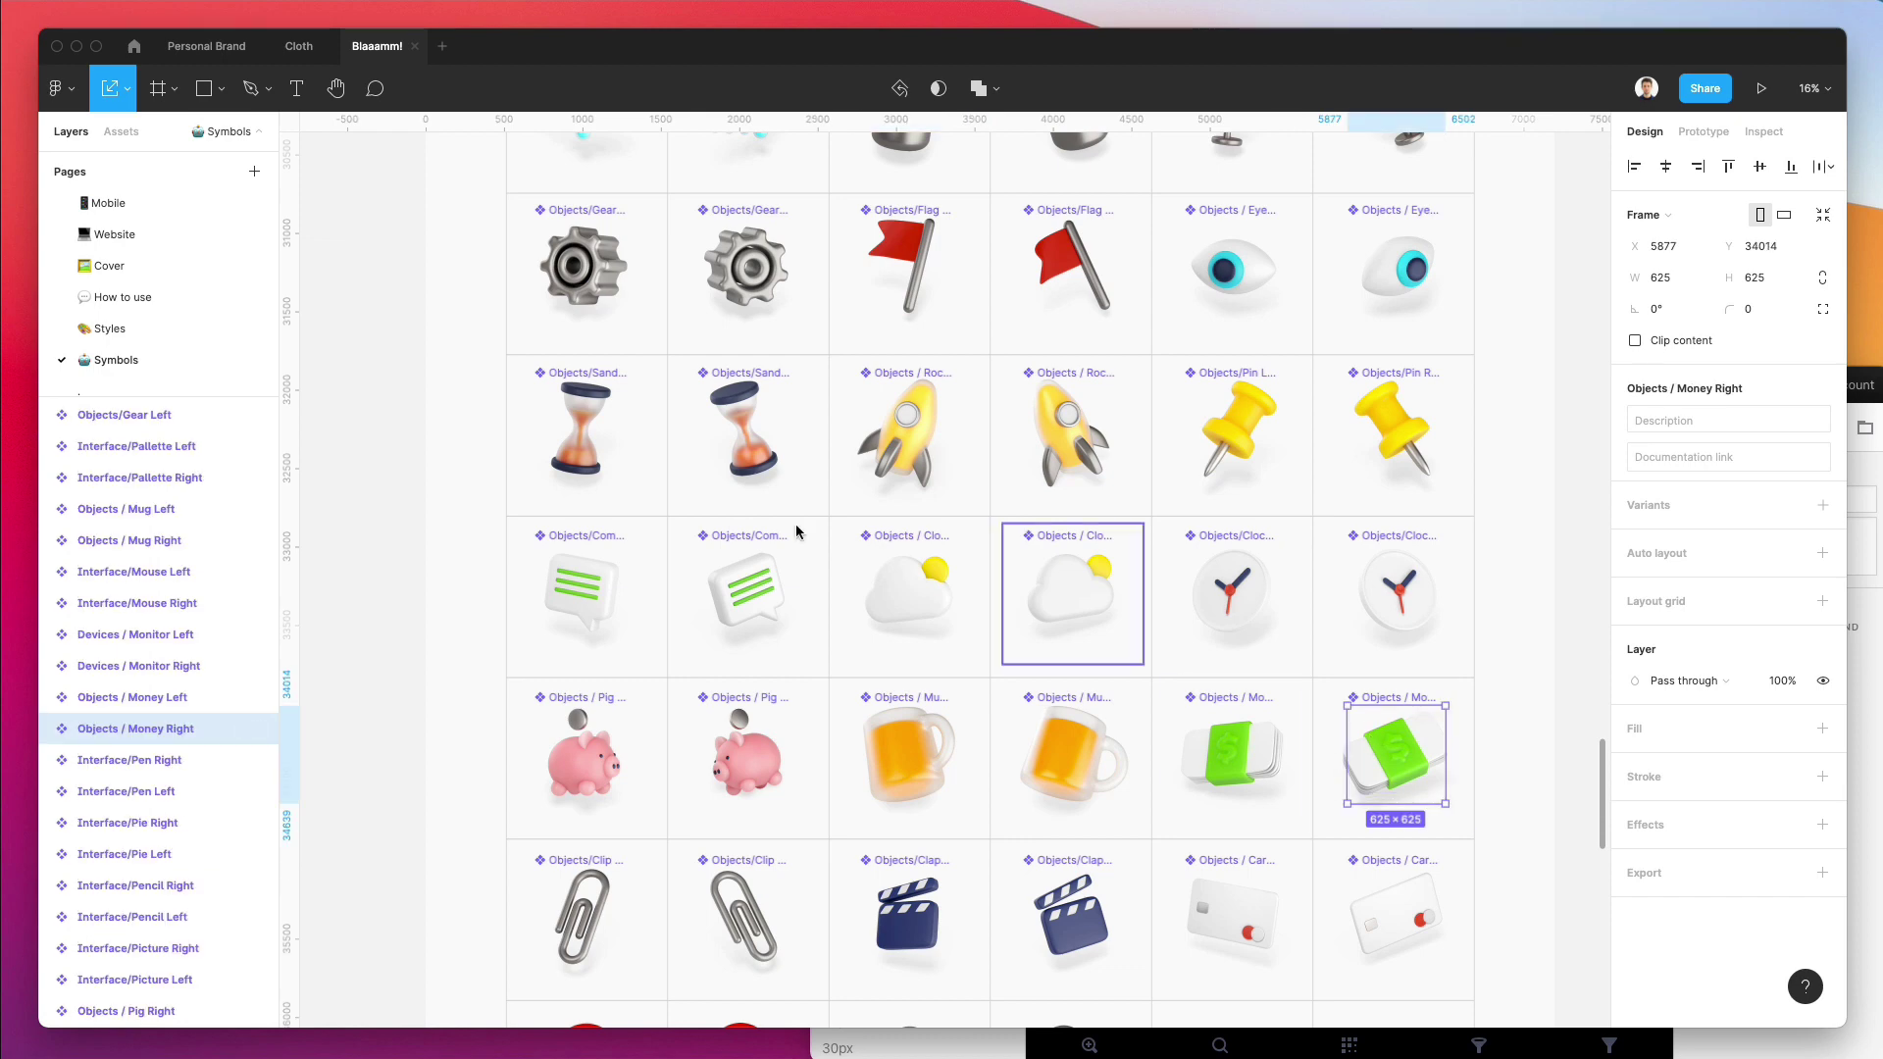
Replace the second row's piggy bank on the Mobile page with the copied money object, scaled to about 107 px and placed in the card.
{"action": "left_click", "coordinate": [108, 203]}
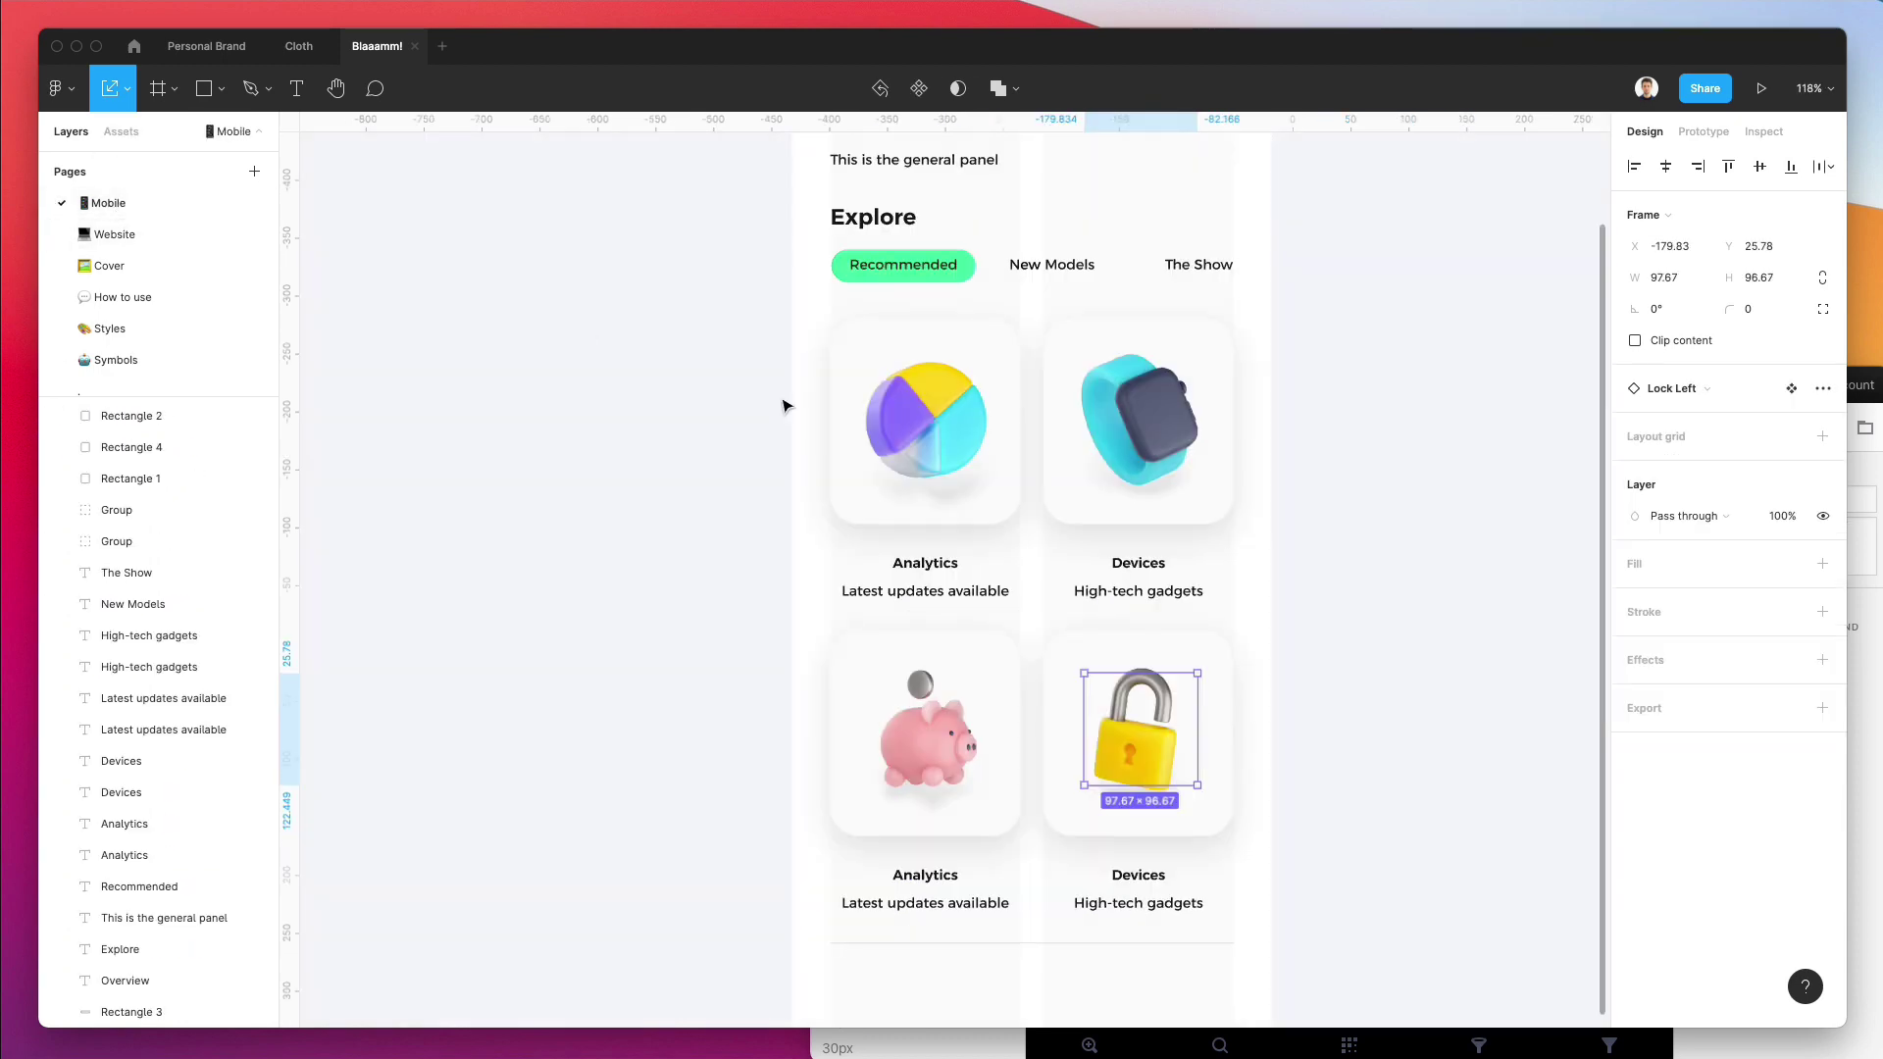
{"action": "left_click", "coordinate": [961, 733]}
{"action": "key", "text": "Delete"}
{"action": "key", "text": "ctrl+v"}
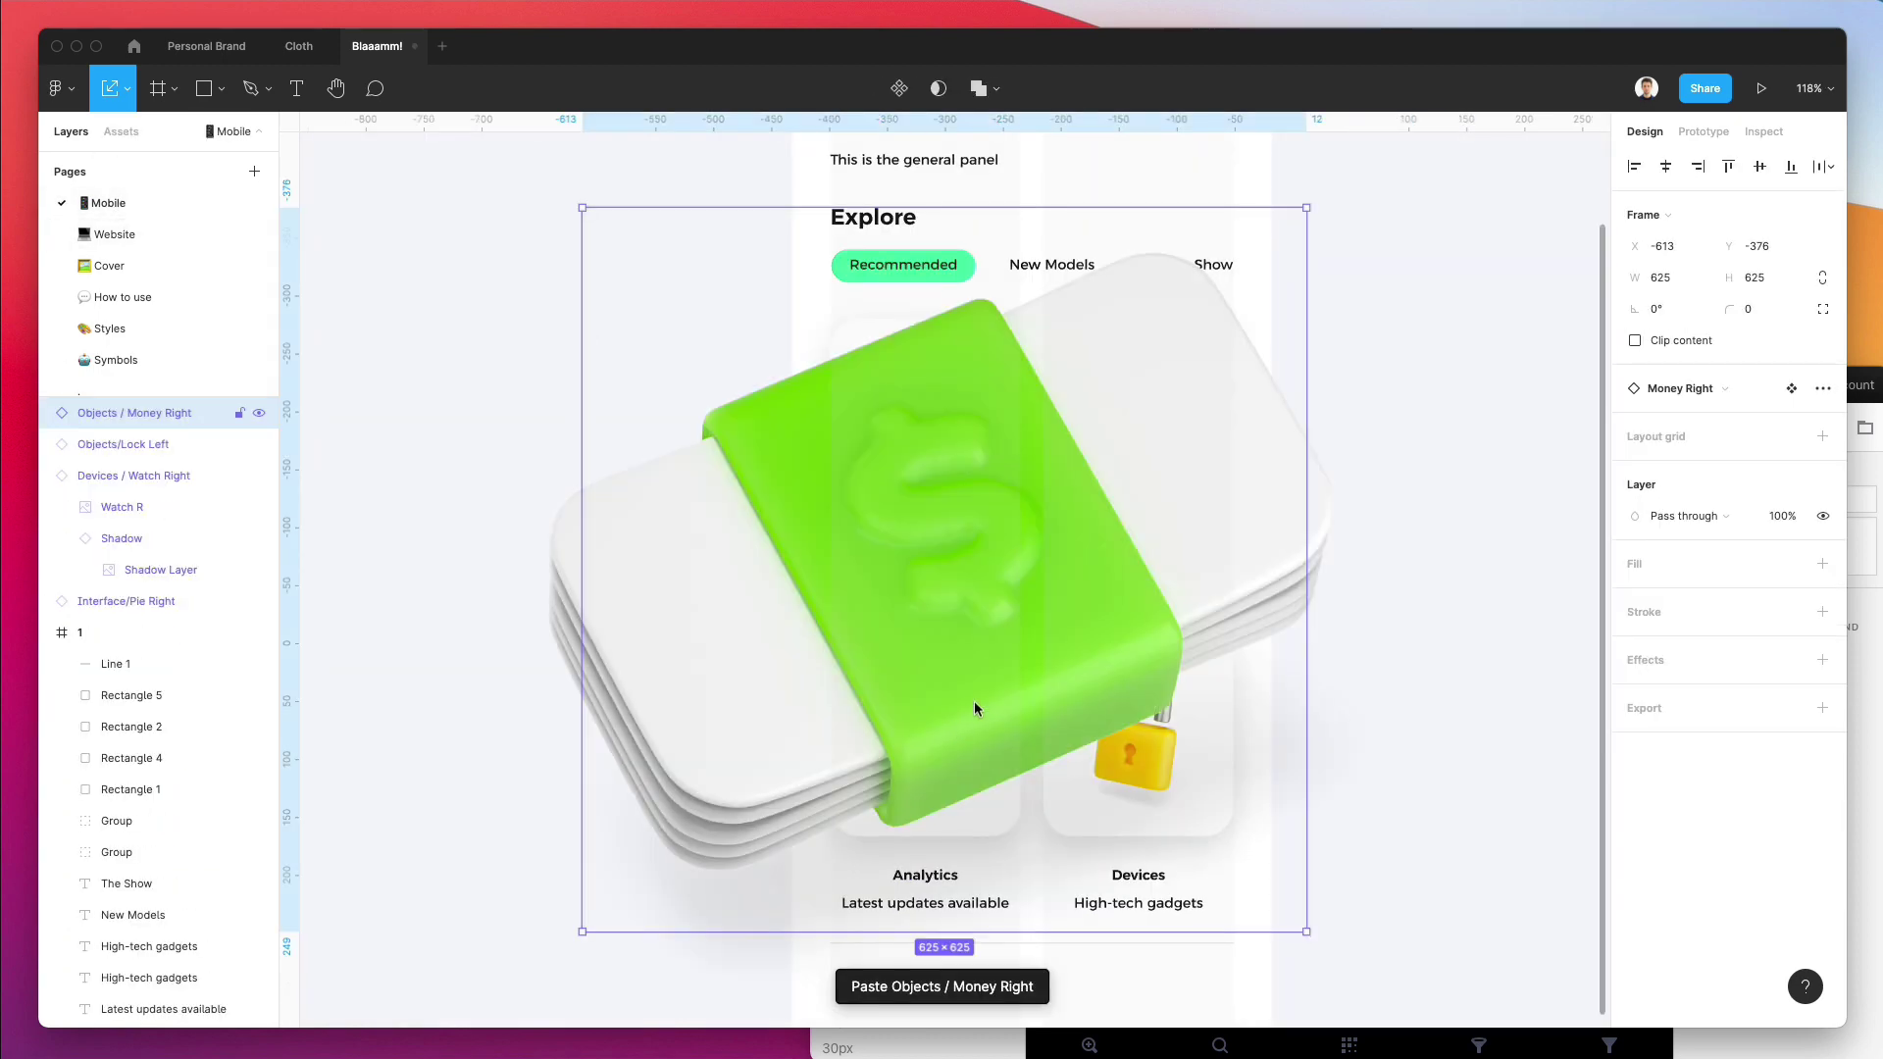
{"action": "left_click_drag", "start_coordinate": [1302, 209], "coordinate": [1006, 507]}
{"action": "left_click_drag", "start_coordinate": [967, 568], "coordinate": [947, 714]}
Try reducing the money object to about 102 px, undo the resize, and nudge the object 1 px left in its card.
{"action": "left_click_drag", "start_coordinate": [939, 796], "coordinate": [940, 790]}
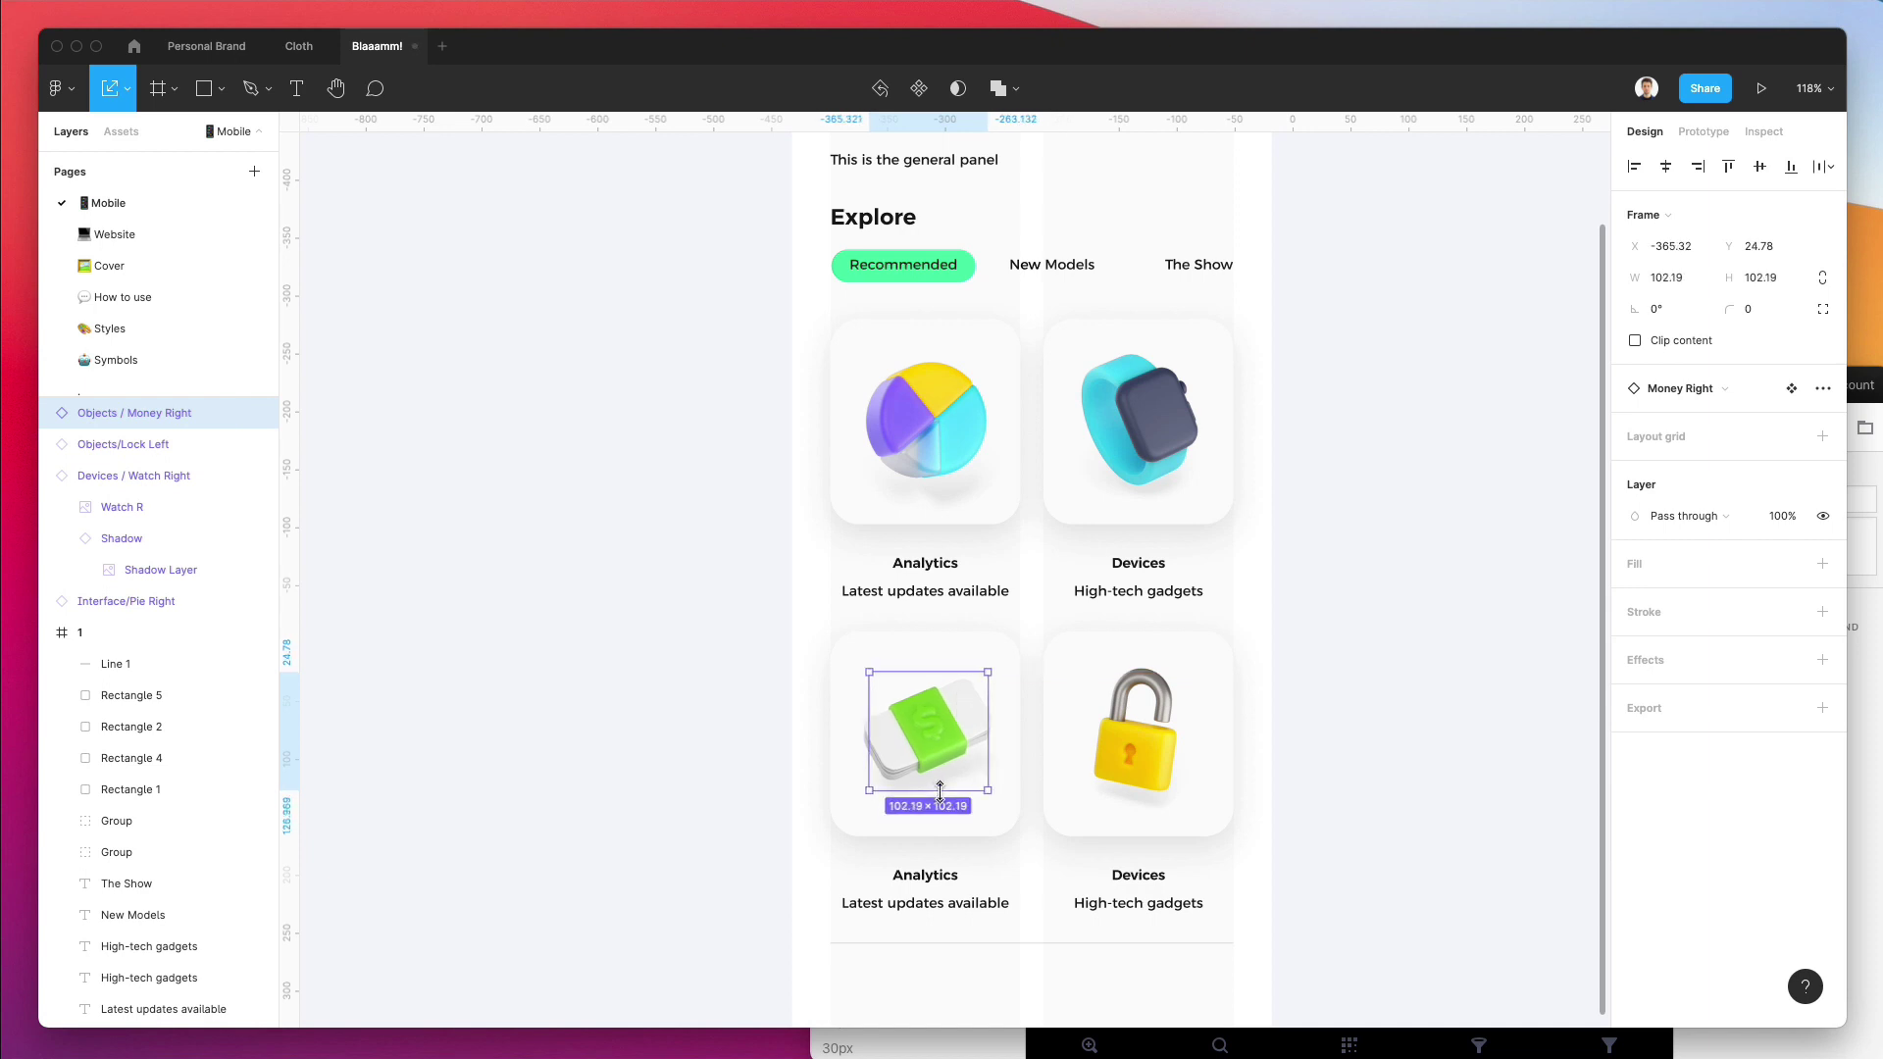
{"action": "key", "text": "super+z"}
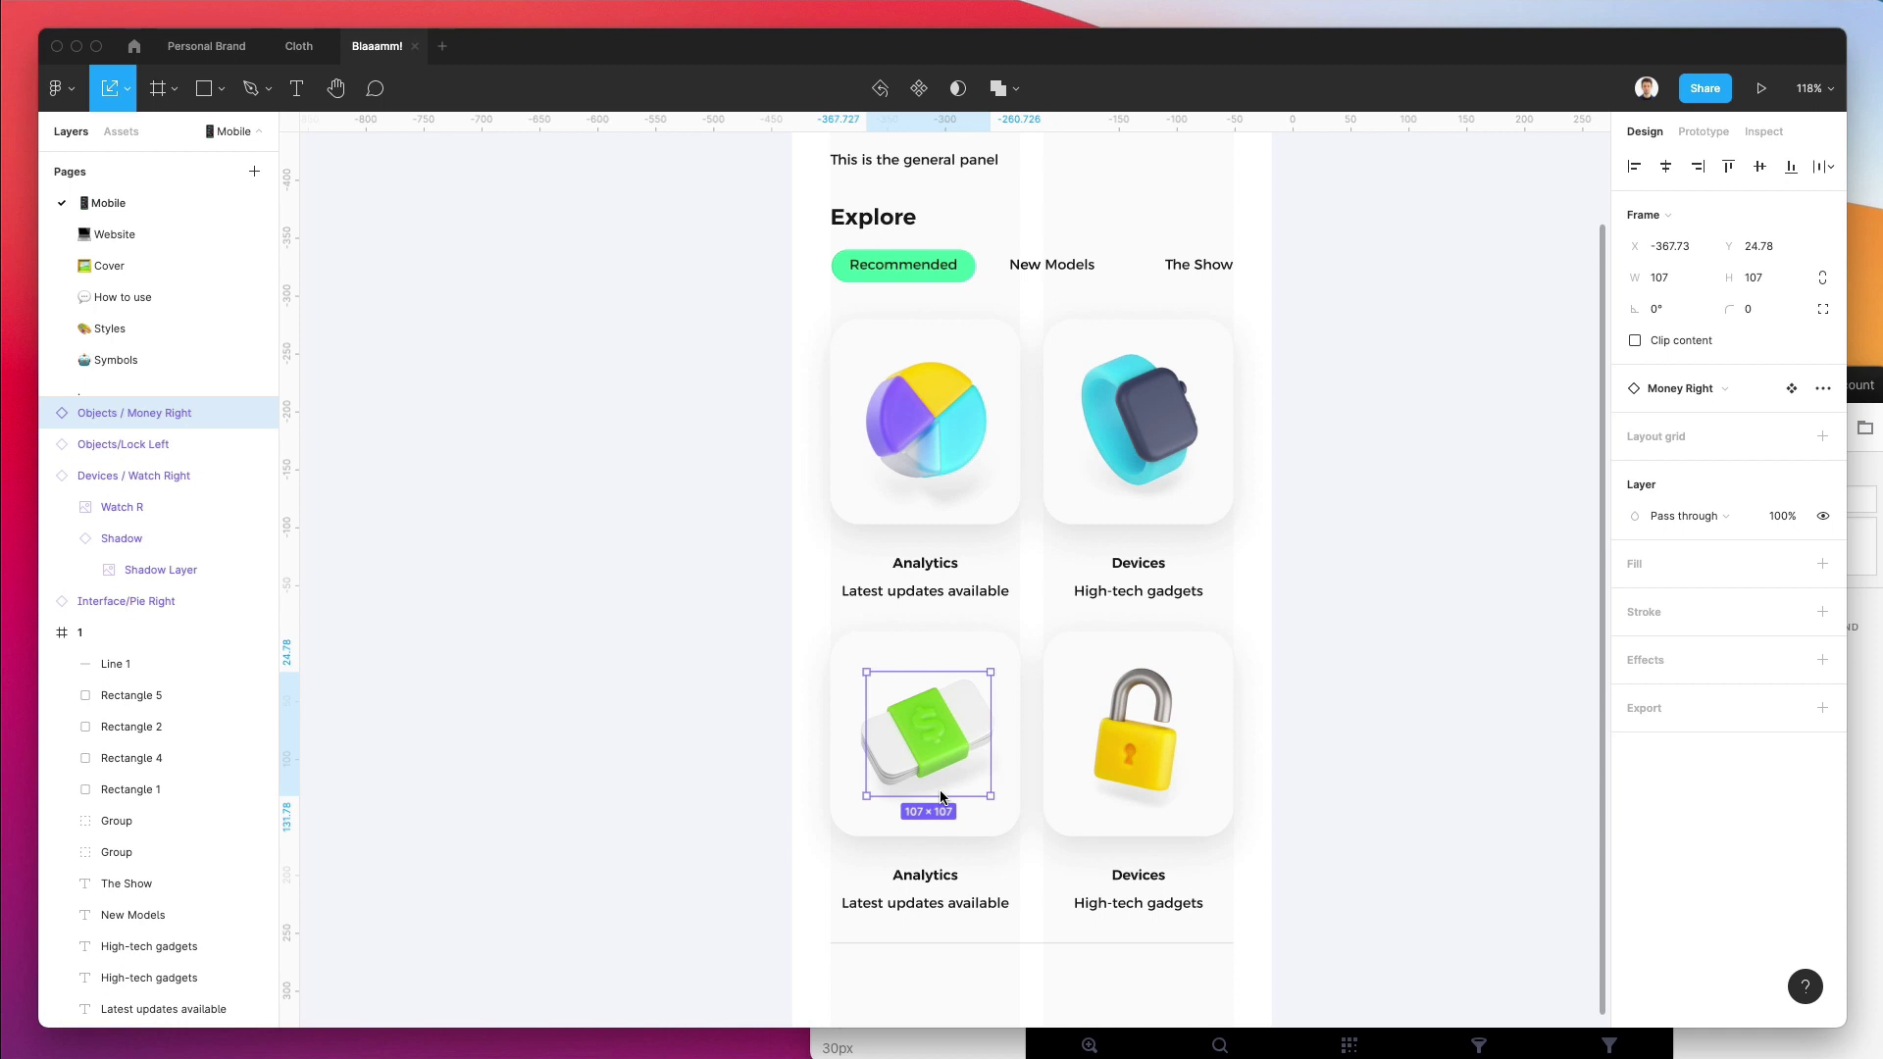
{"action": "key", "text": "Left"}
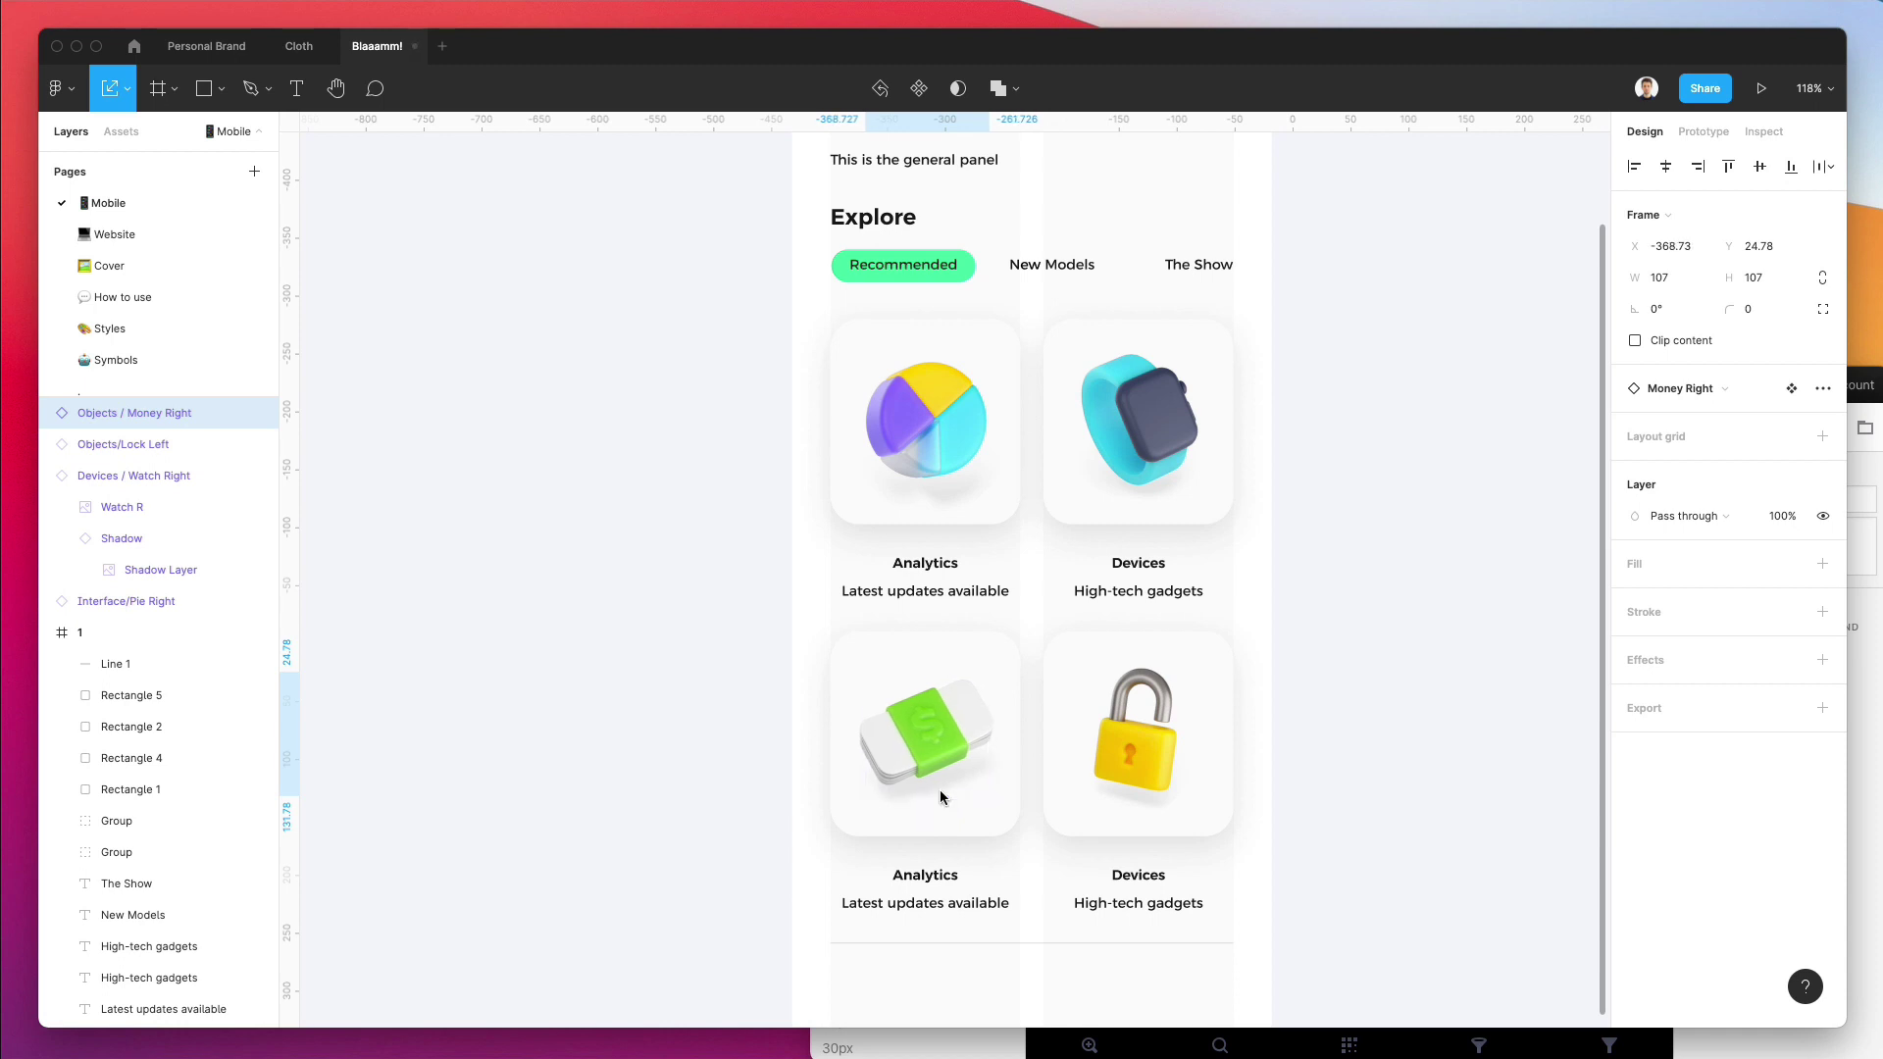
{"action": "left_click", "coordinate": [1266, 660]}
Change the money card's title to "Salary" and its description to "The recent salary surveys".
{"action": "scroll", "coordinate": [1267, 661], "scroll_direction": "down", "scroll_amount": 3}
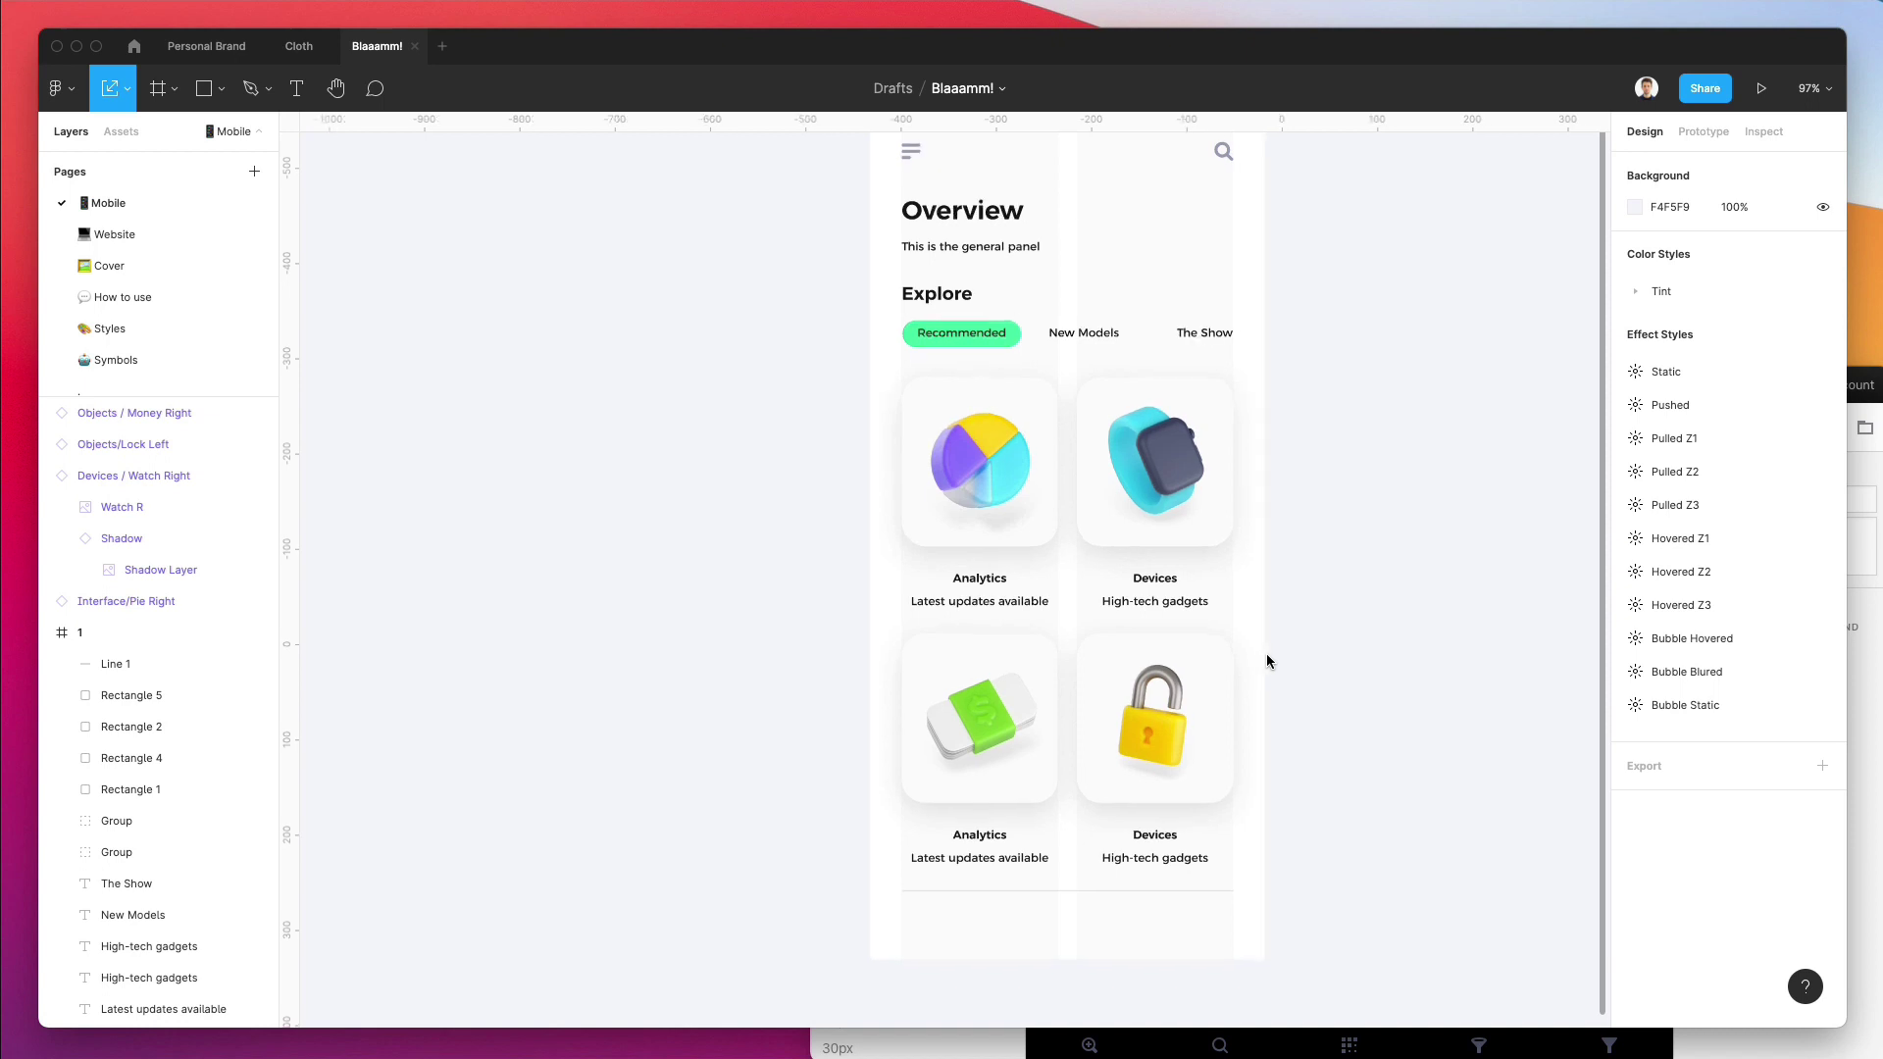
{"action": "scroll", "coordinate": [1267, 661], "scroll_direction": "right", "scroll_amount": 2}
{"action": "scroll", "coordinate": [1266, 655], "scroll_direction": "down", "scroll_amount": 4}
{"action": "double_click", "coordinate": [898, 729]}
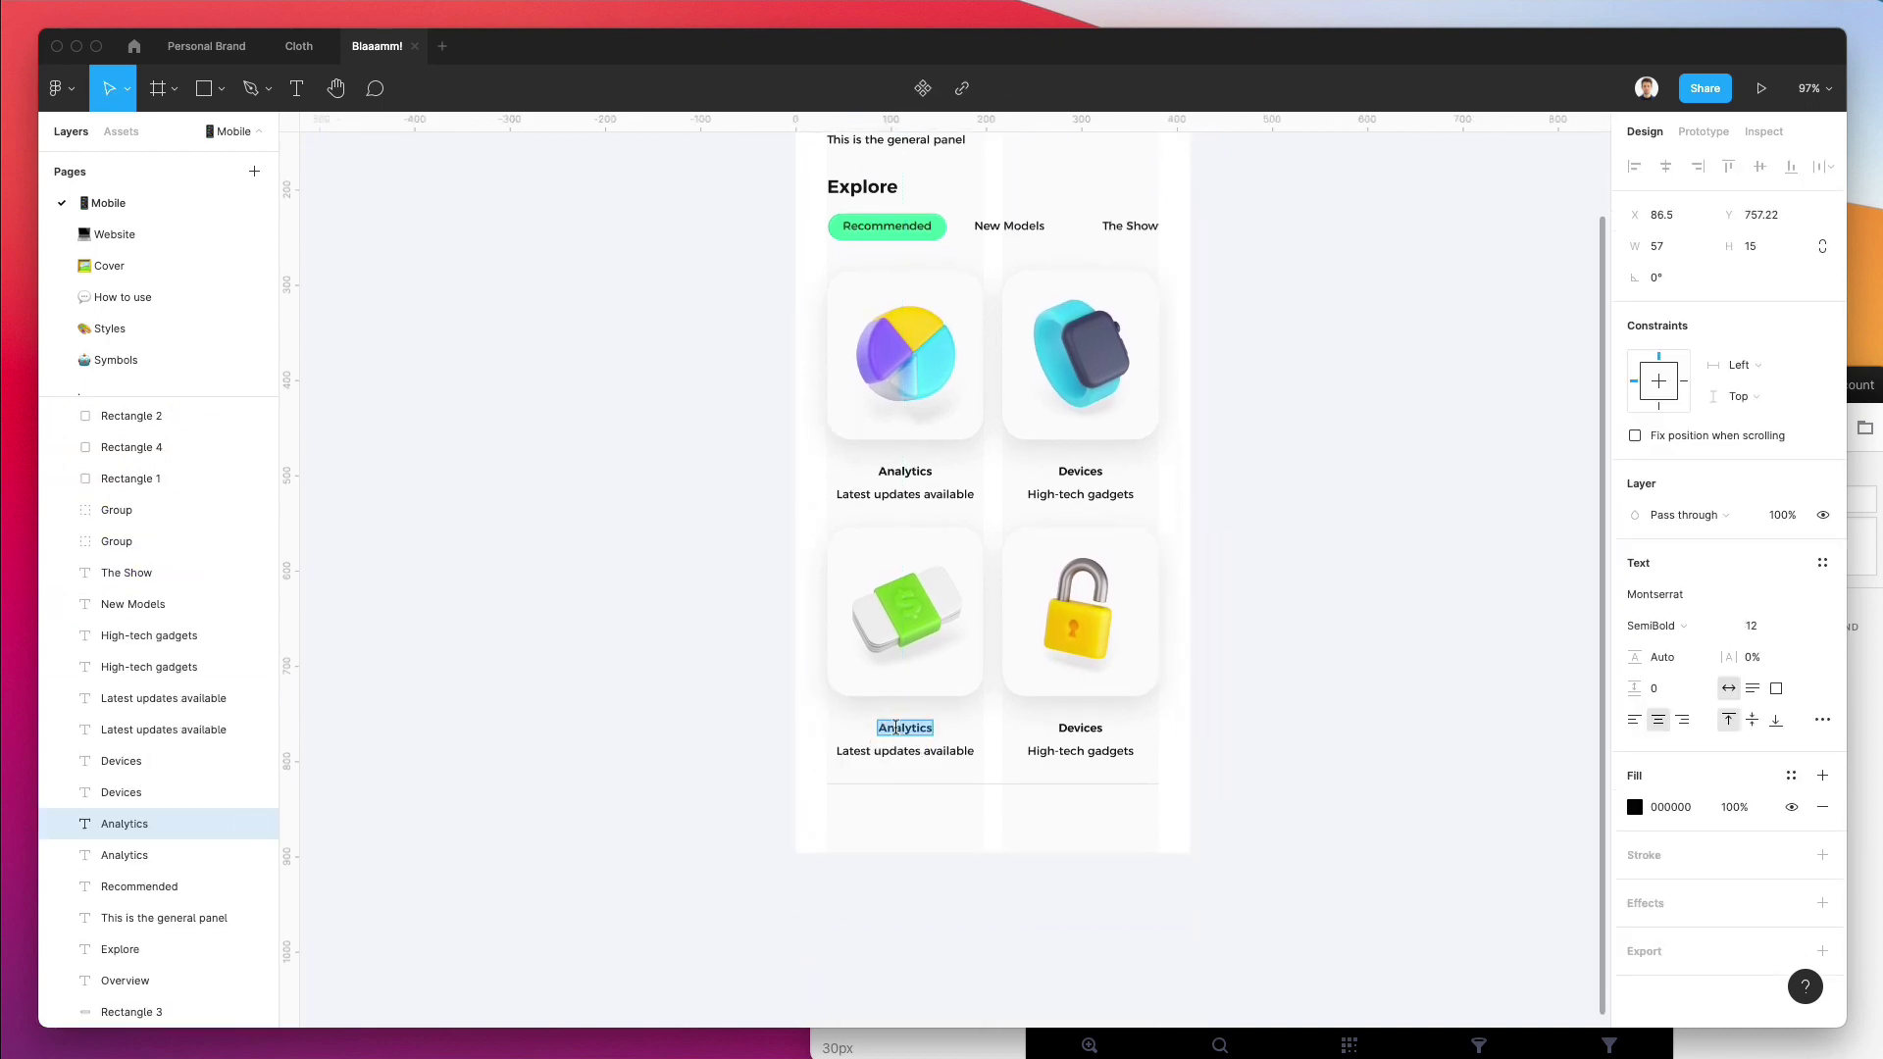
{"action": "type", "text": "Salary"}
{"action": "double_click", "coordinate": [906, 751]}
{"action": "type", "text": "T"}
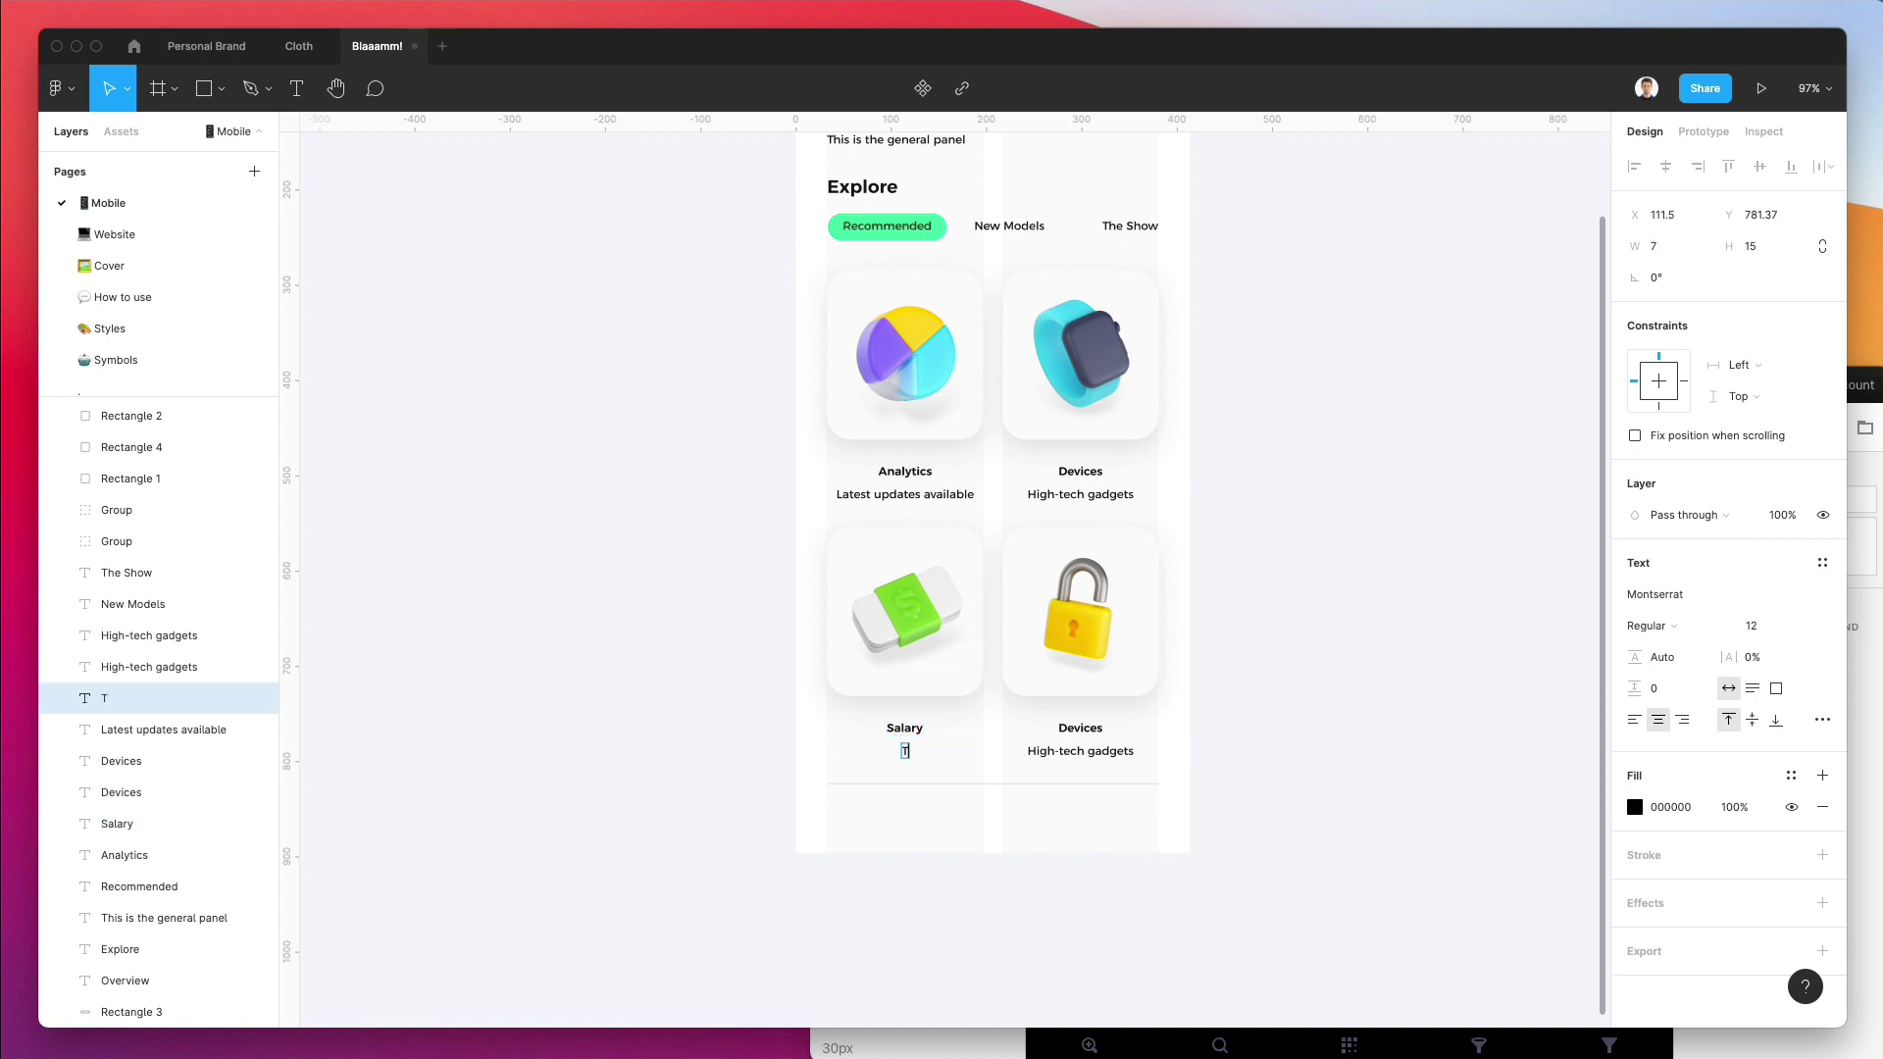
{"action": "type", "text": "he recent salry survey"}
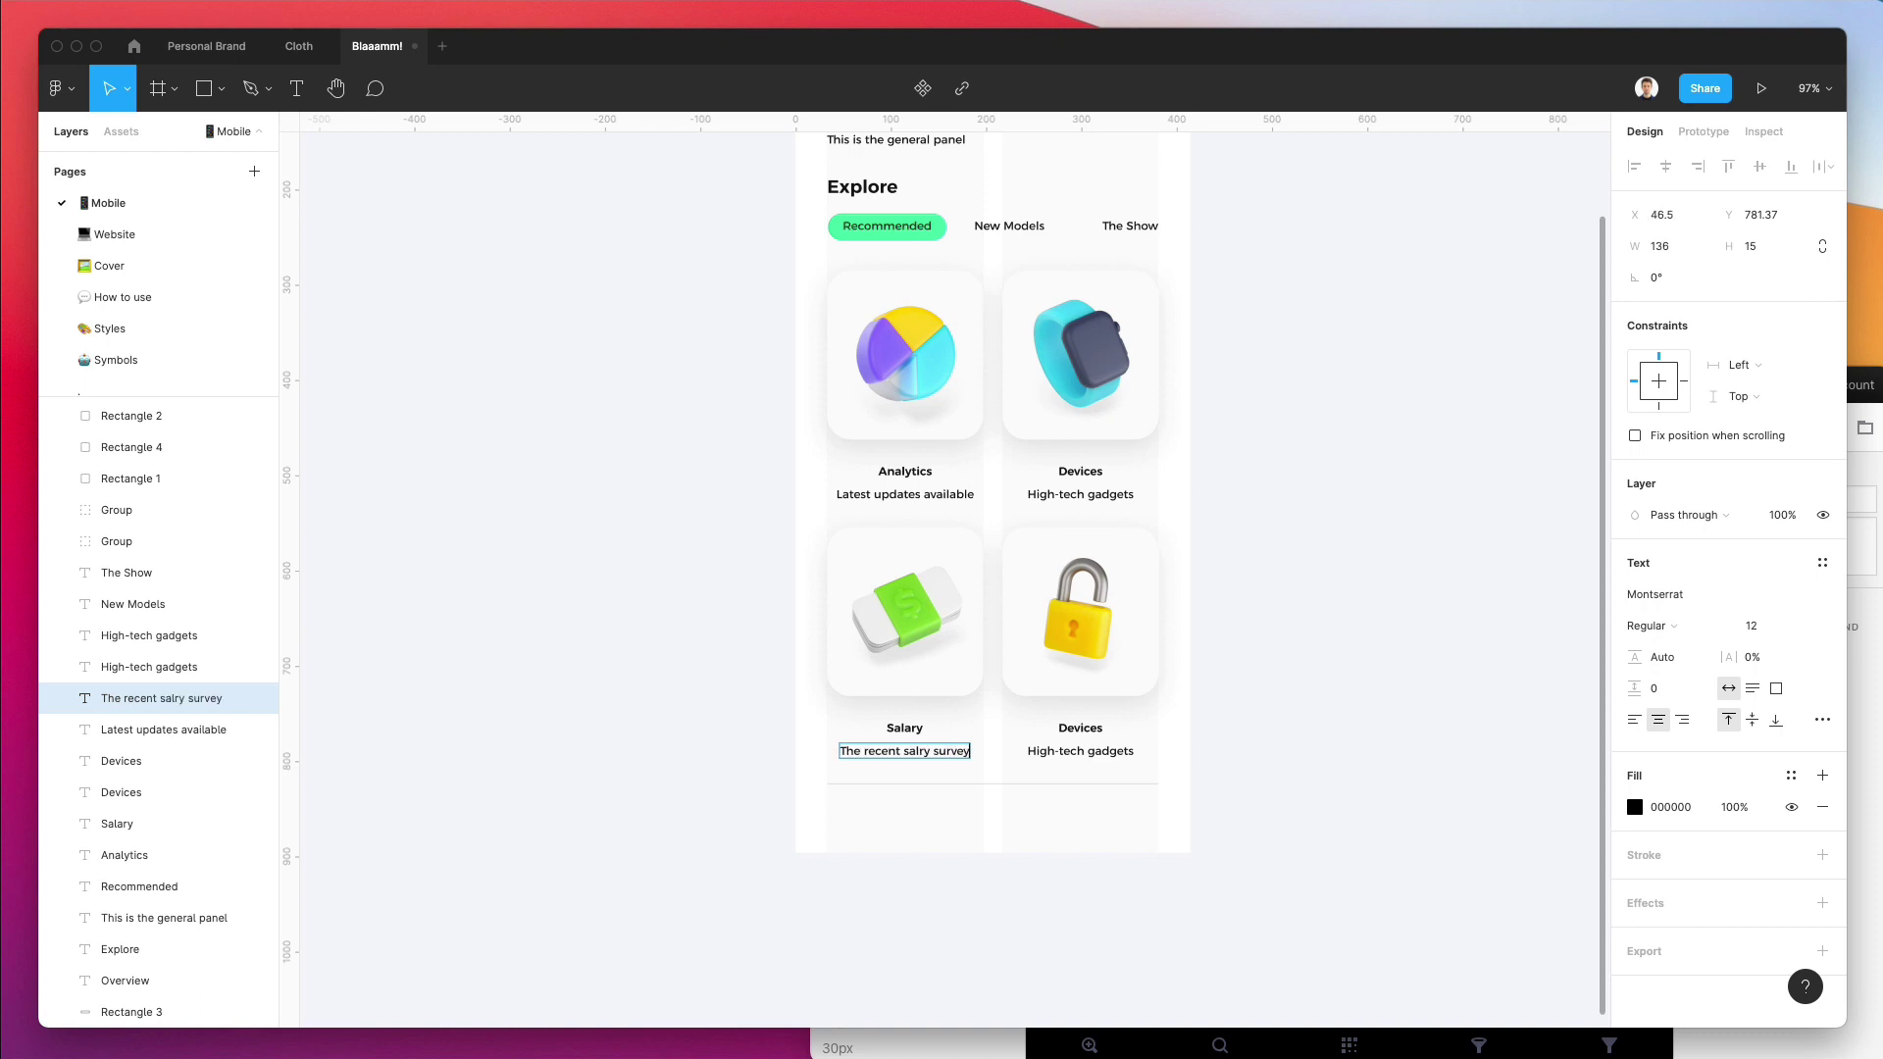
{"action": "type", "text": "sa"}
Change the lock card's title to "Security" and its description to "The latest security update".
{"action": "double_click", "coordinate": [1079, 727]}
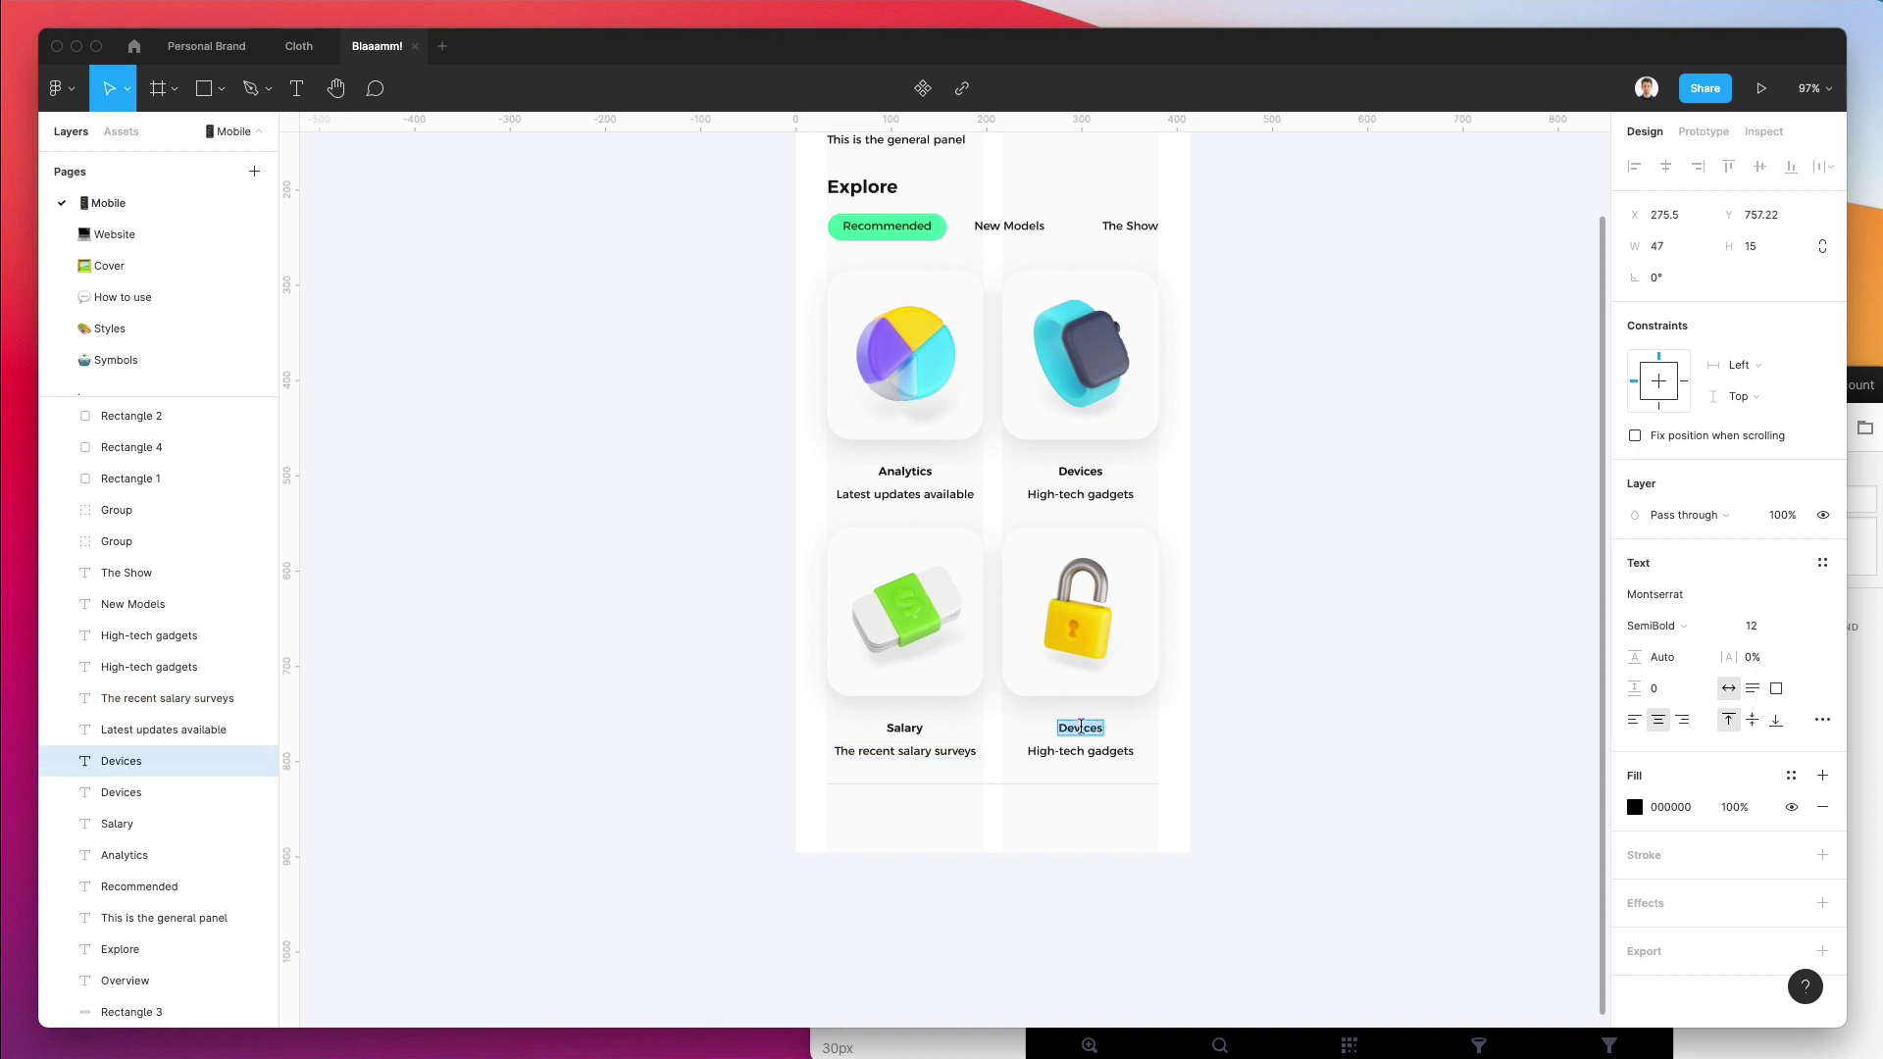
{"action": "type", "text": "Security"}
{"action": "double_click", "coordinate": [1096, 753]}
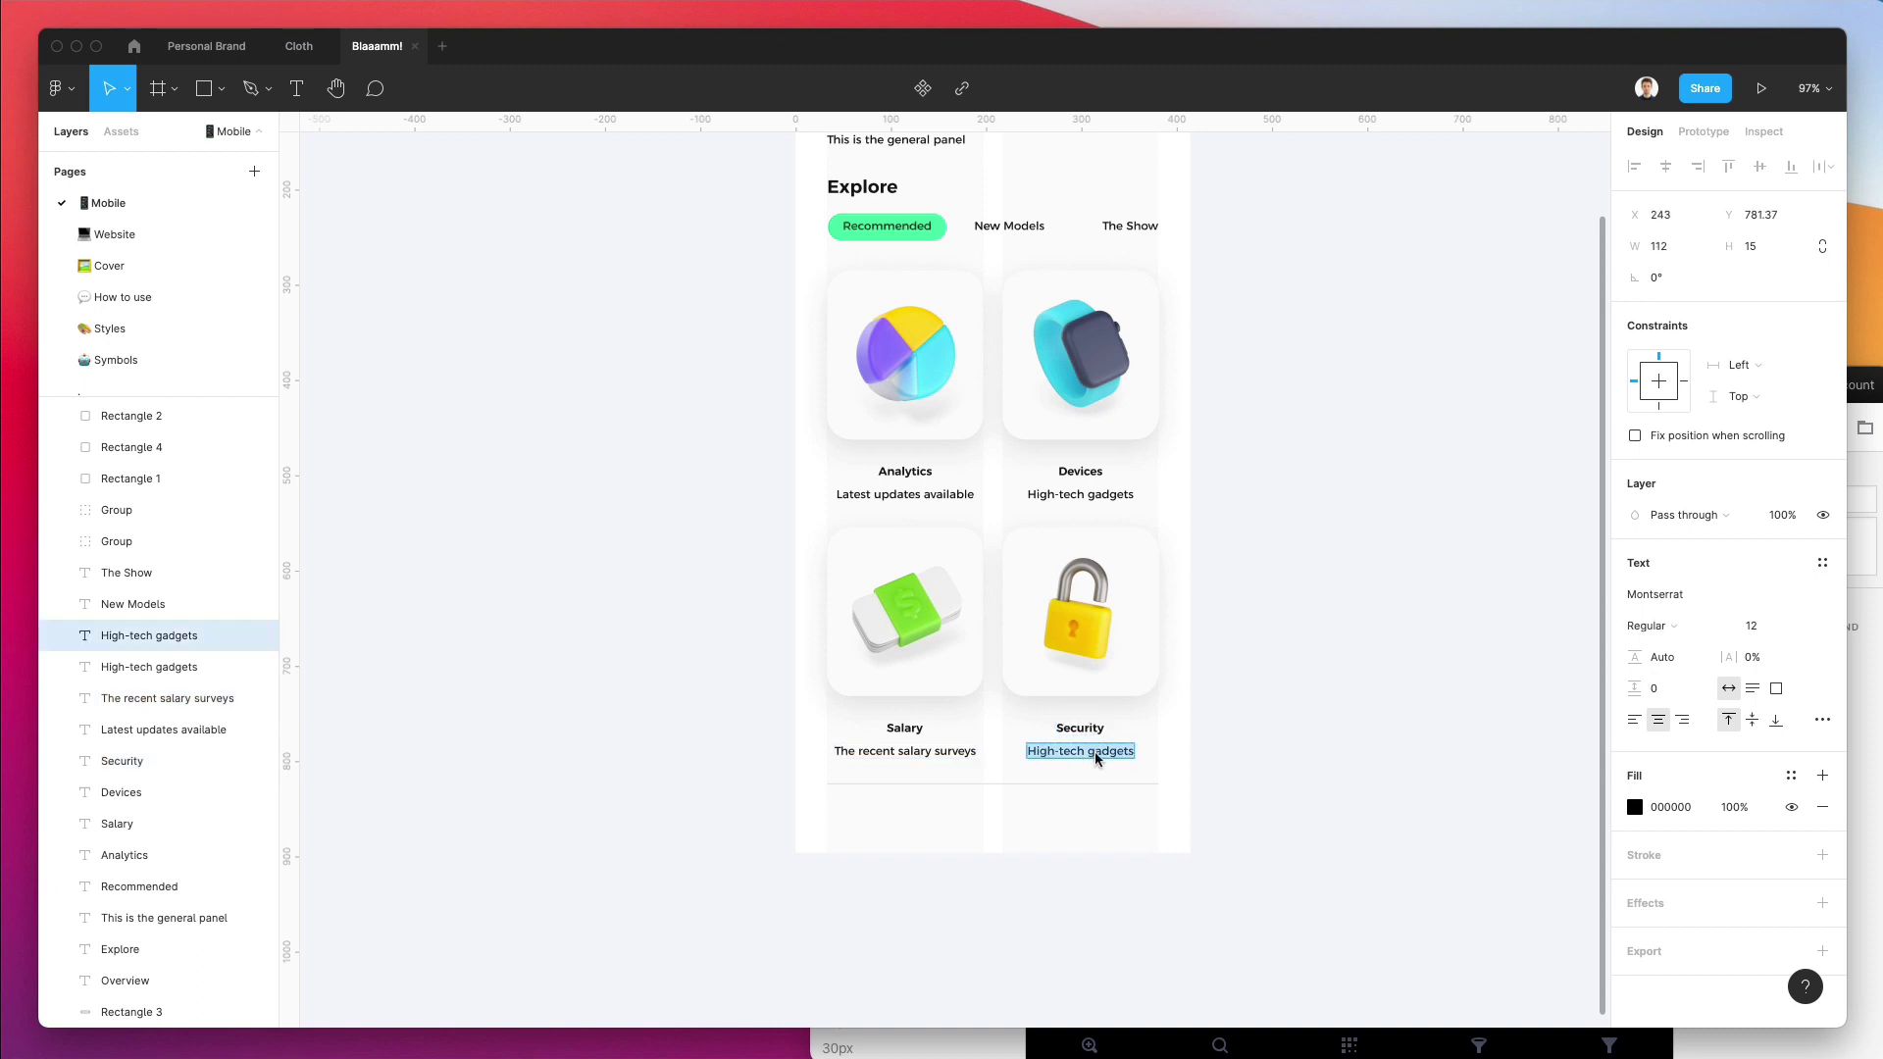
{"action": "type", "text": "The latest se"}
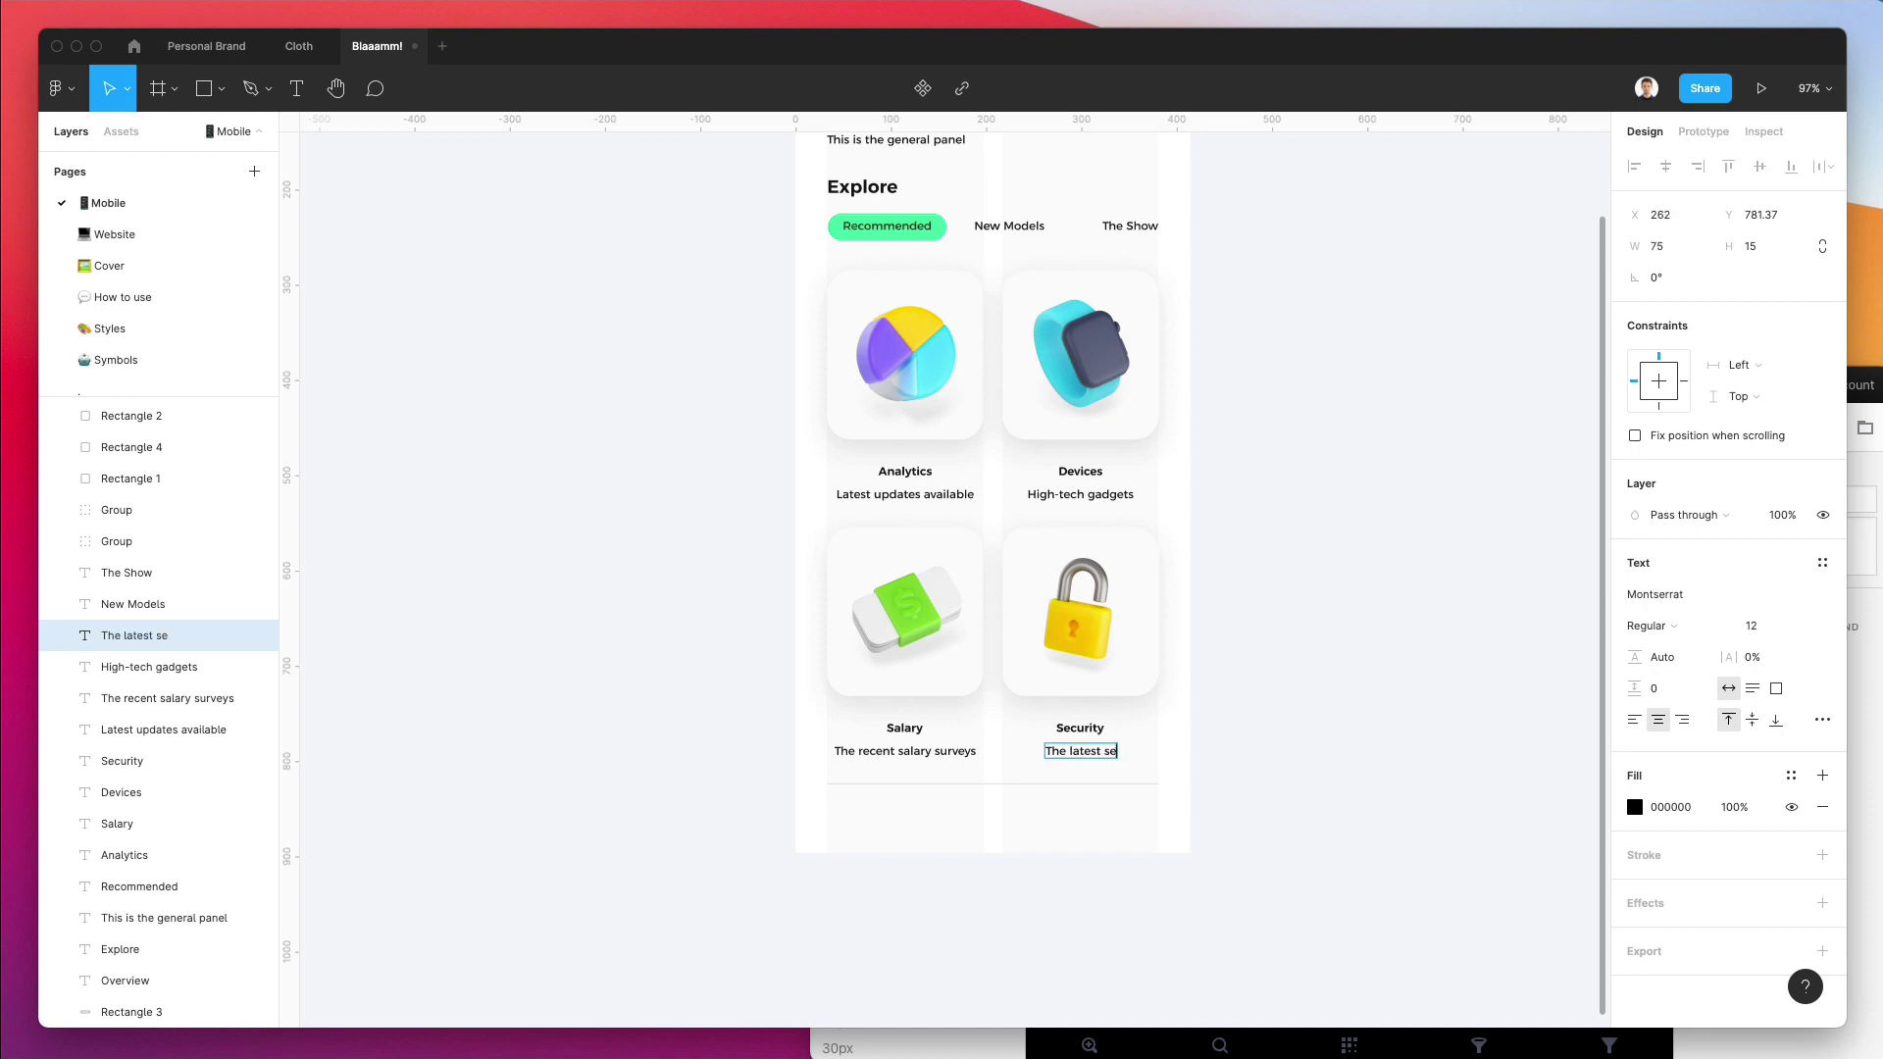
{"action": "type", "text": "curity update"}
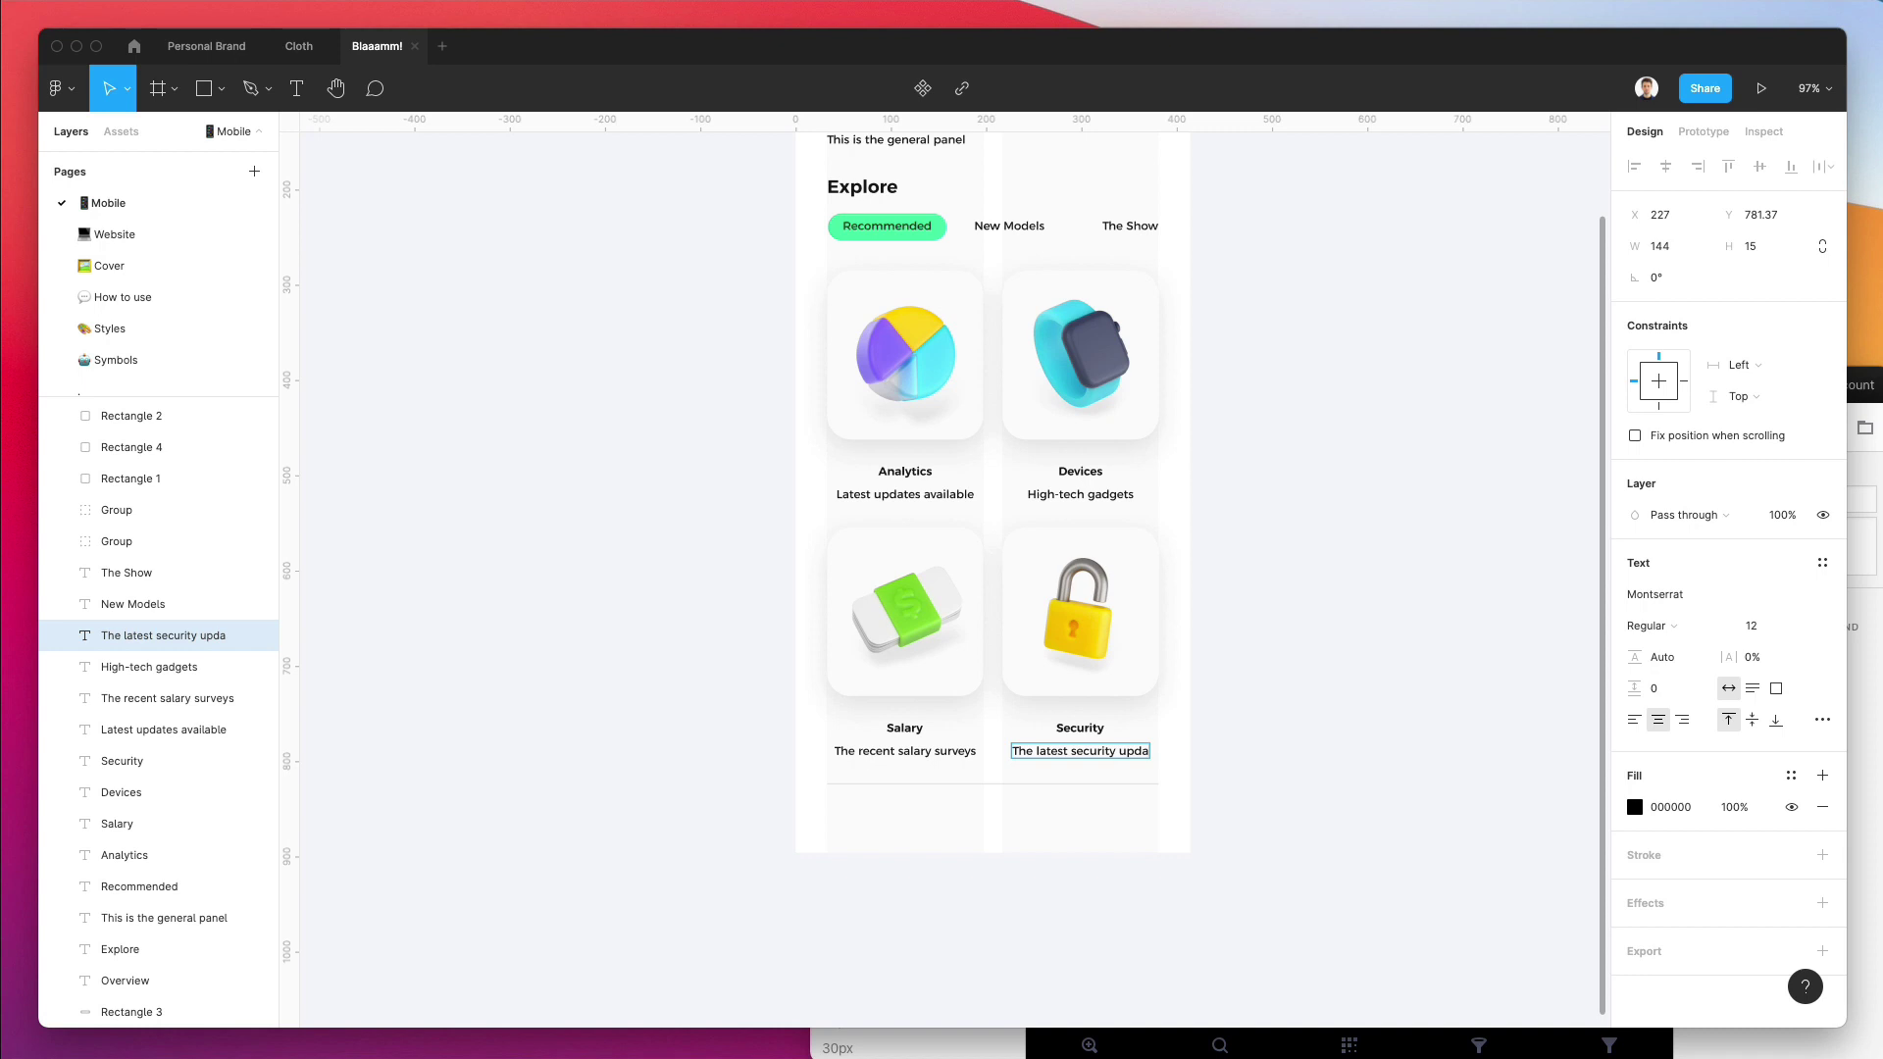
{"action": "type", "text": "te"}
{"action": "left_click", "coordinate": [1224, 768]}
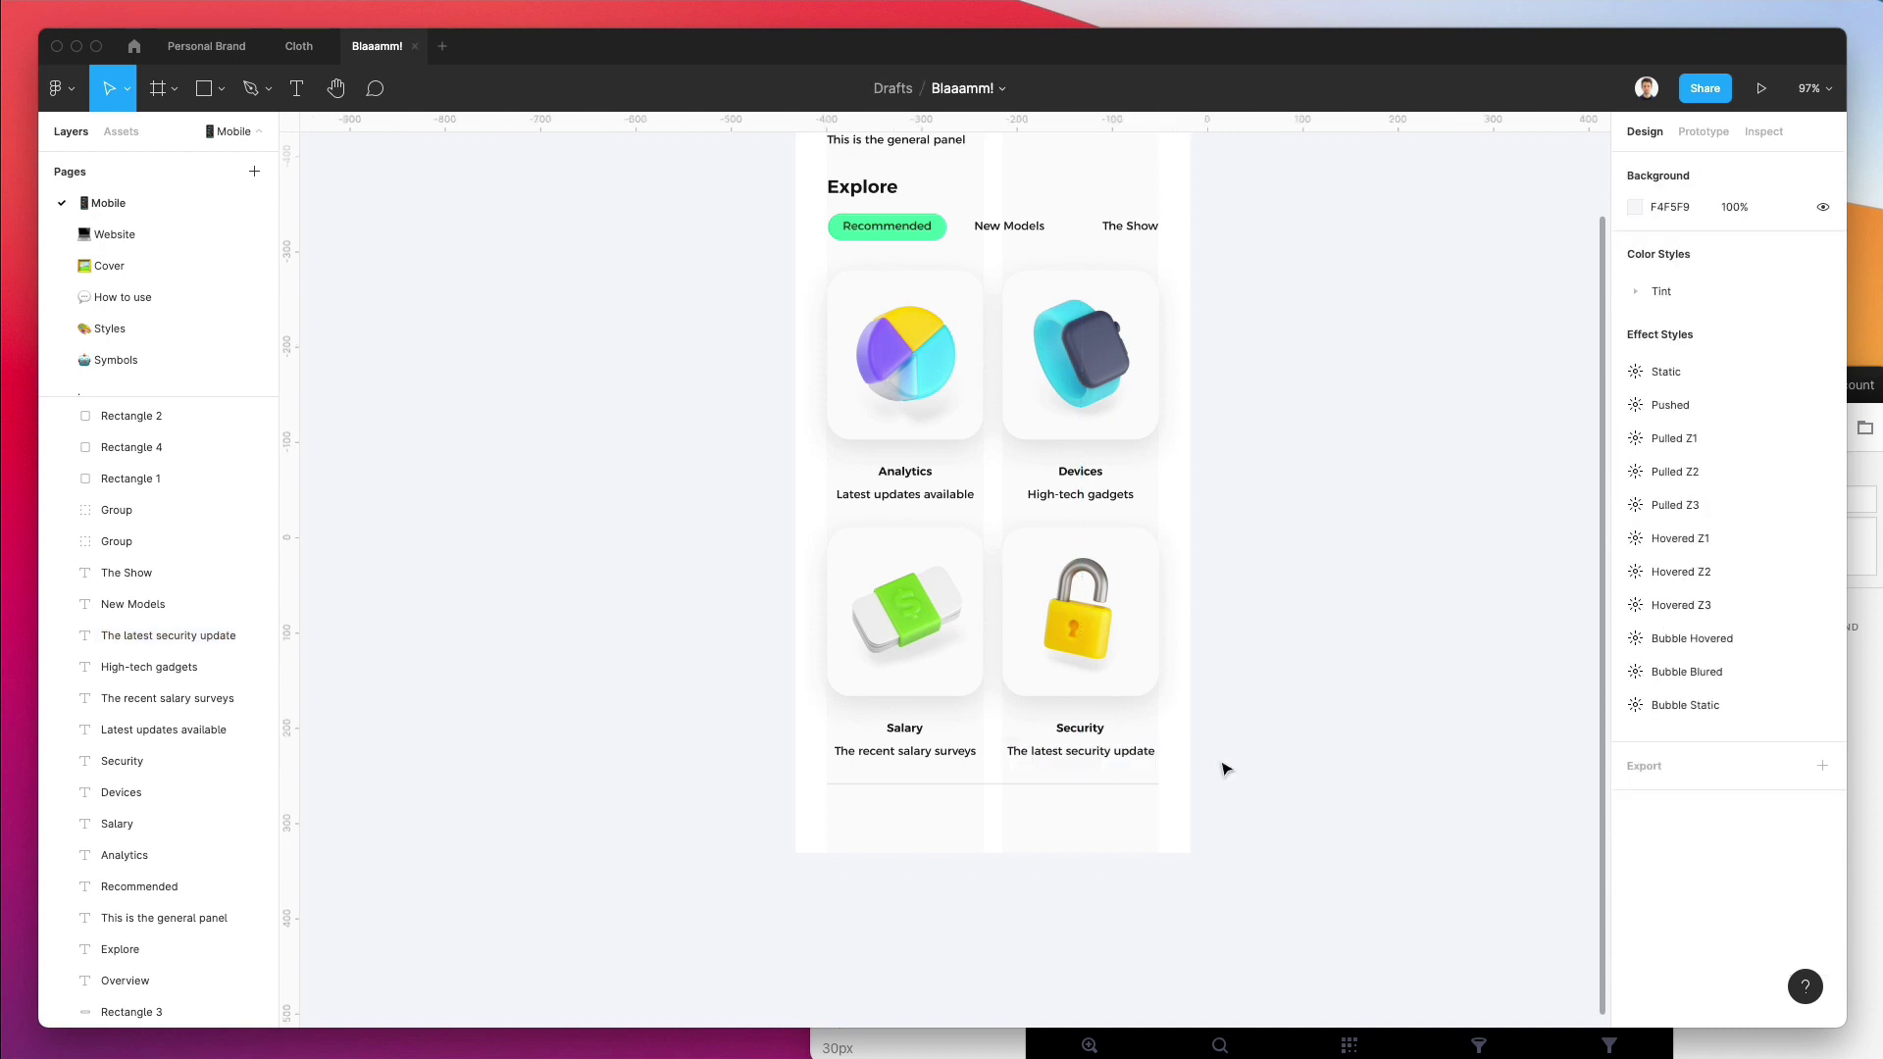
Switch to Nucleo and search the glyph icons for "dashb", keeping the space below the divider in the Figma frame in view.
{"action": "scroll", "coordinate": [1133, 652], "scroll_direction": "up", "scroll_amount": 3}
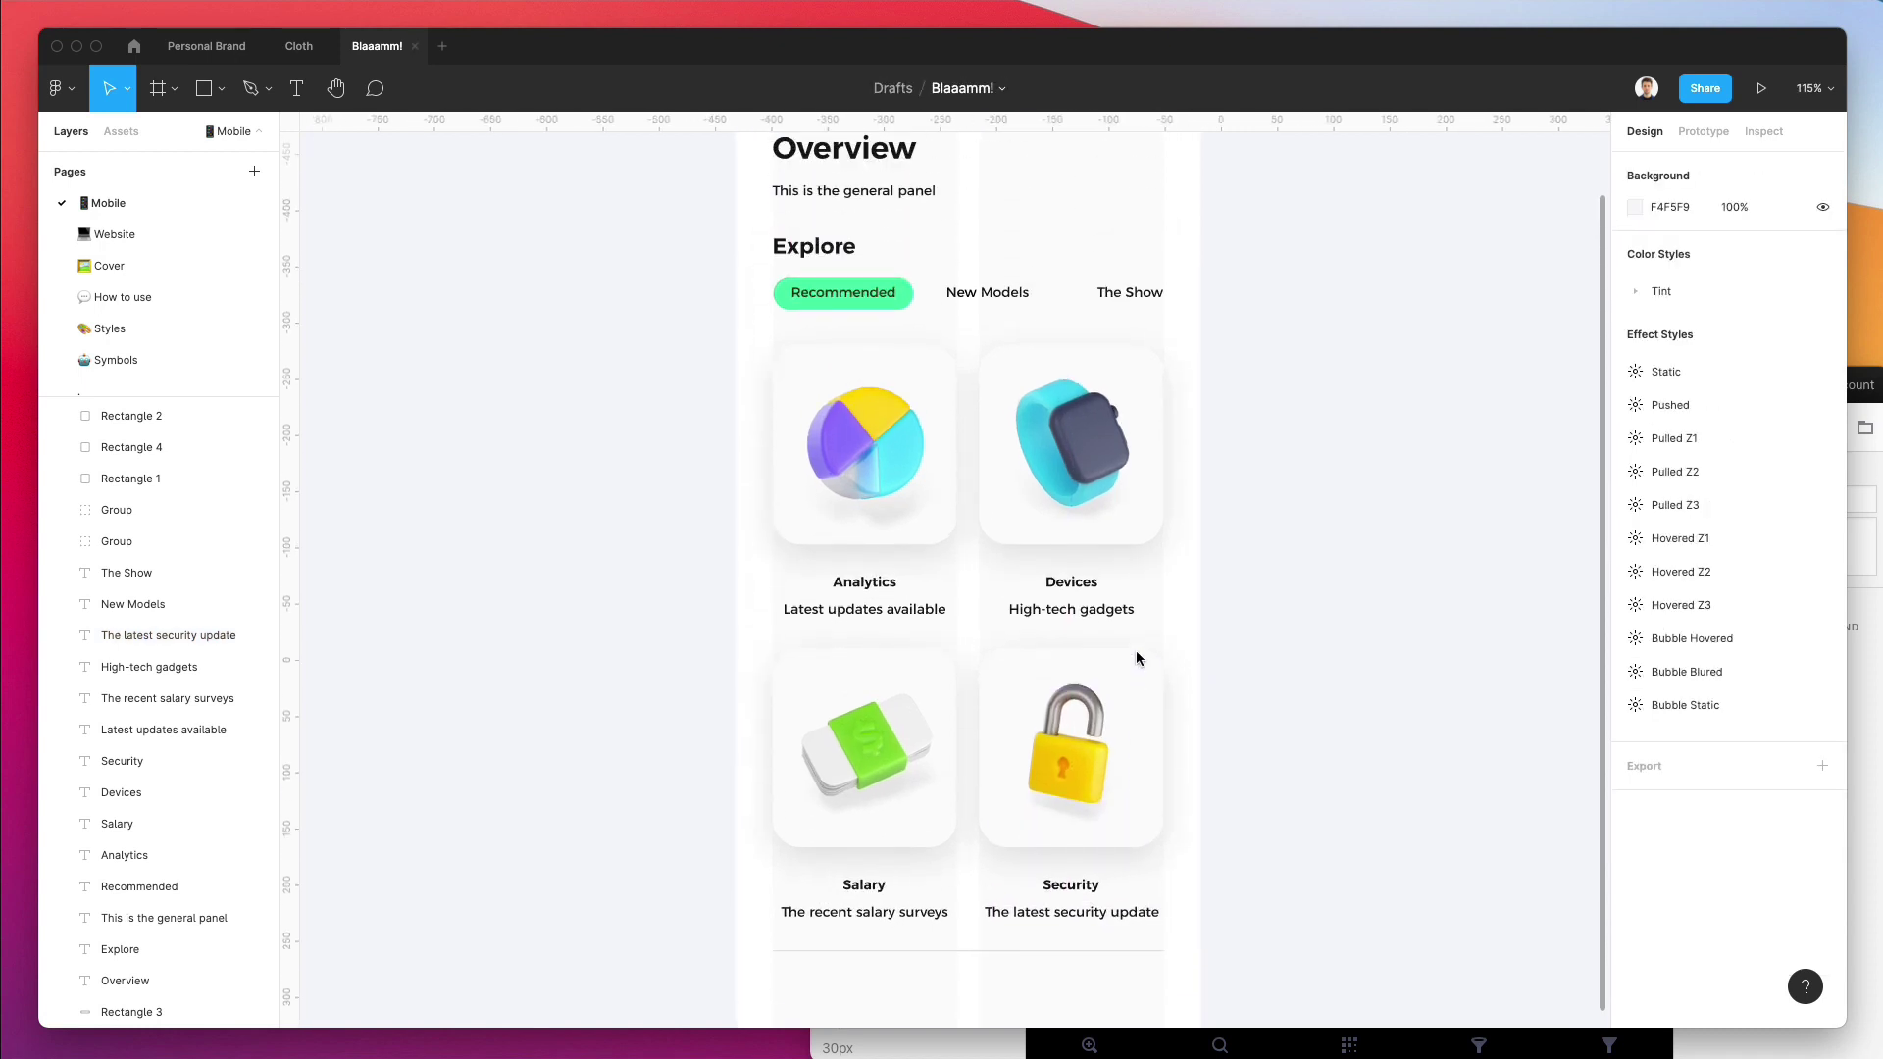
{"action": "left_click", "coordinate": [1860, 379]}
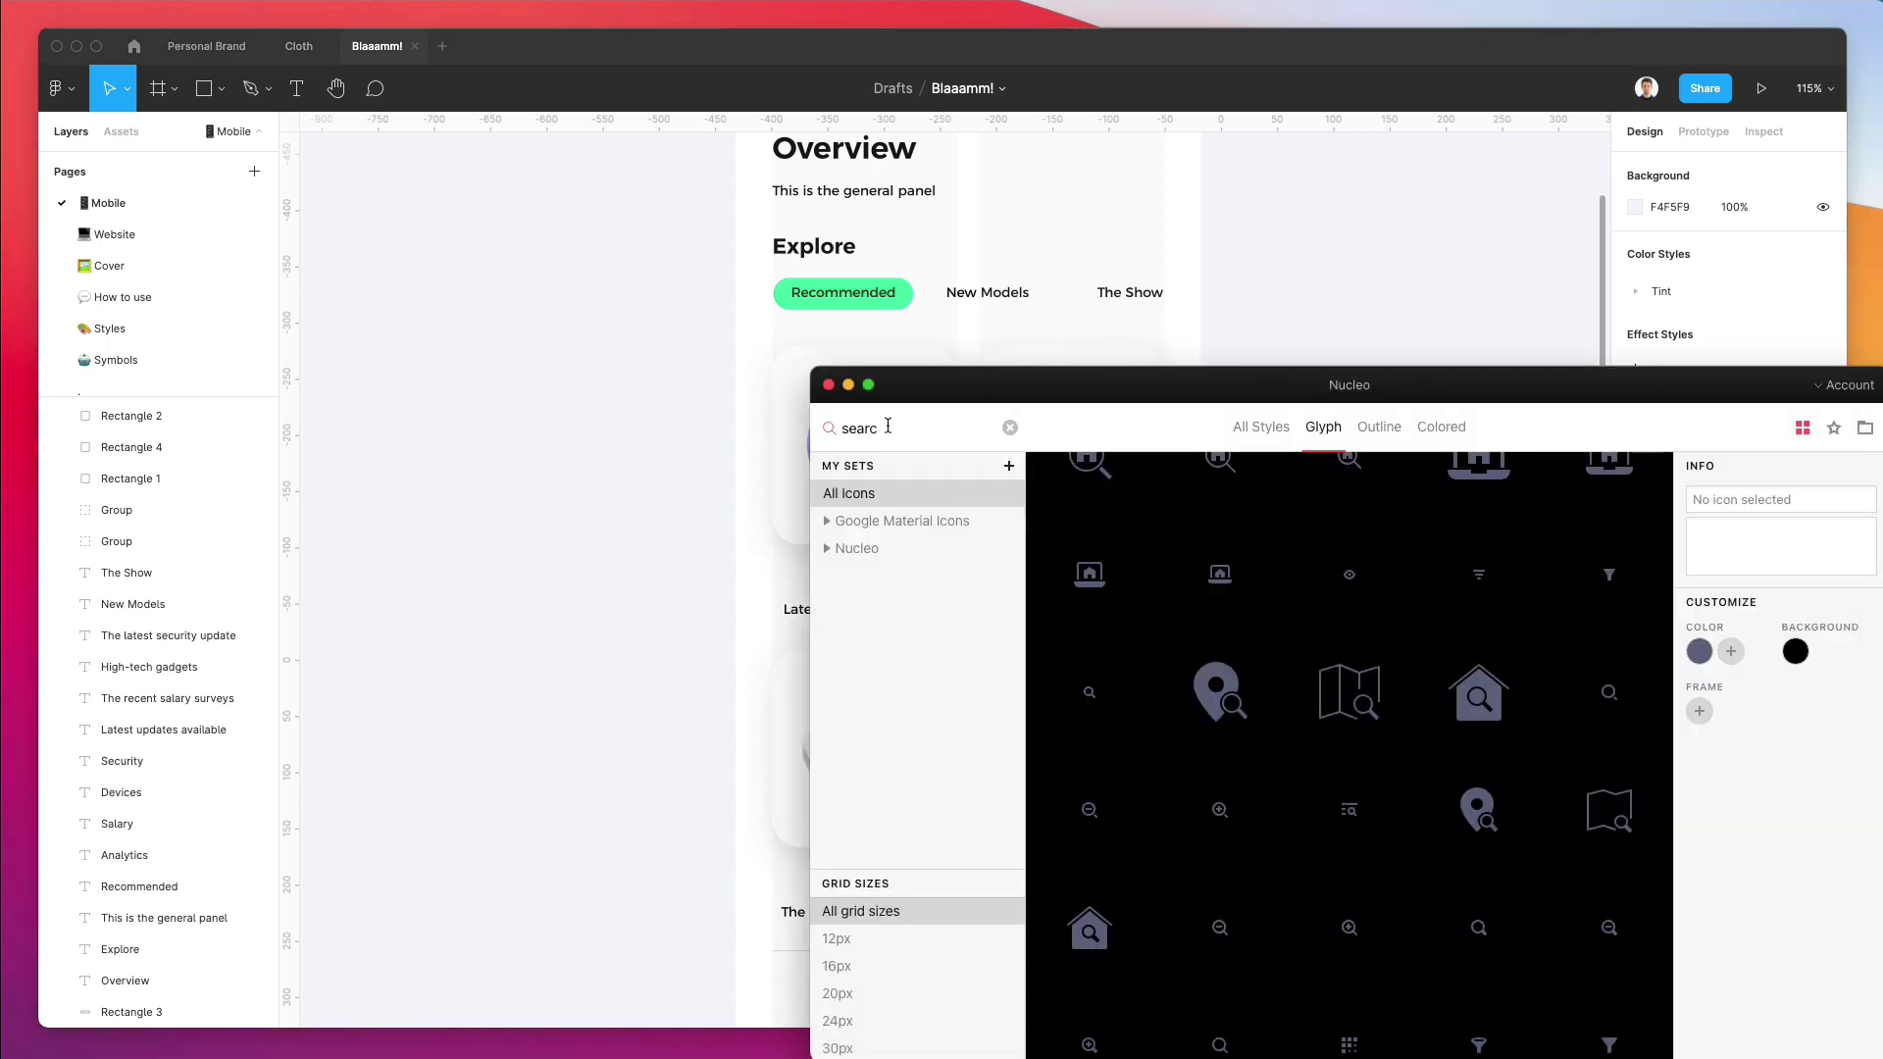
{"action": "type", "text": "das"}
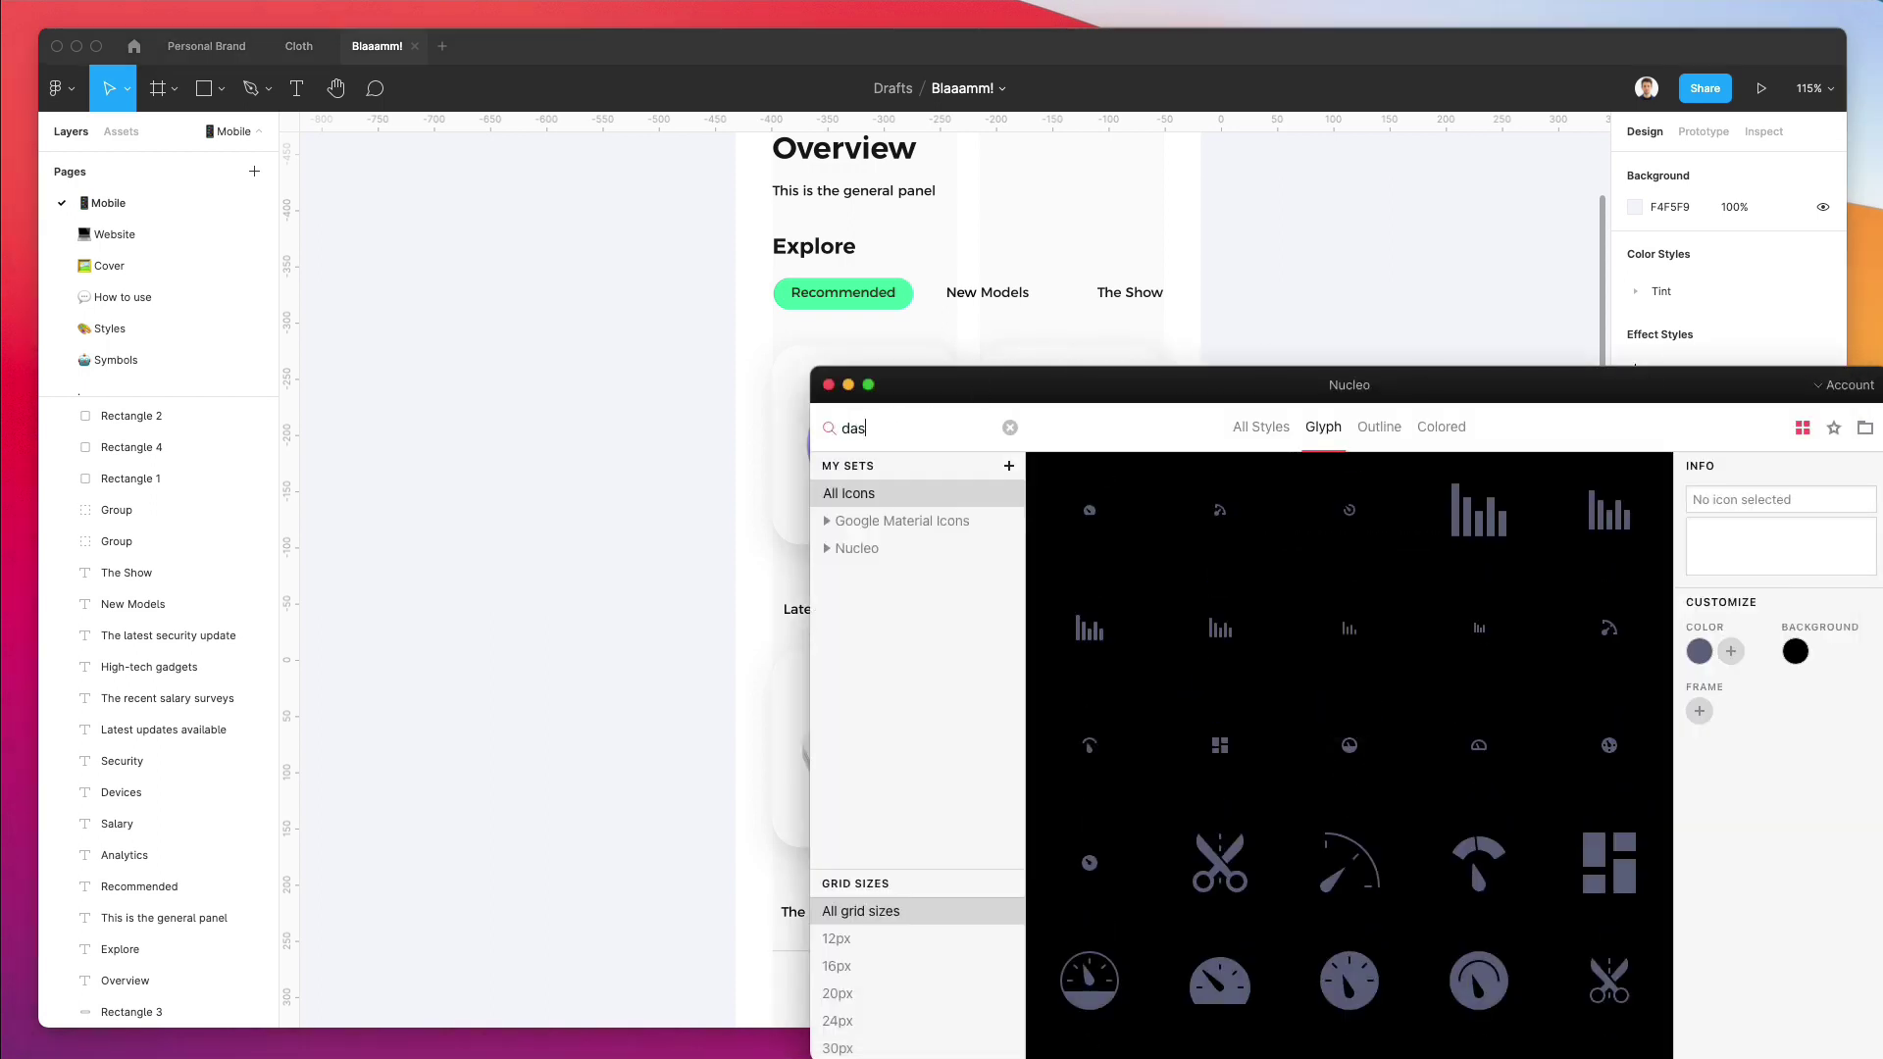
{"action": "type", "text": "bhb"}
{"action": "scroll", "coordinate": [385, 584], "scroll_direction": "down", "scroll_amount": 1}
{"action": "scroll", "coordinate": [384, 575], "scroll_direction": "down", "scroll_amount": 5}
{"action": "scroll", "coordinate": [384, 575], "scroll_direction": "right", "scroll_amount": 5}
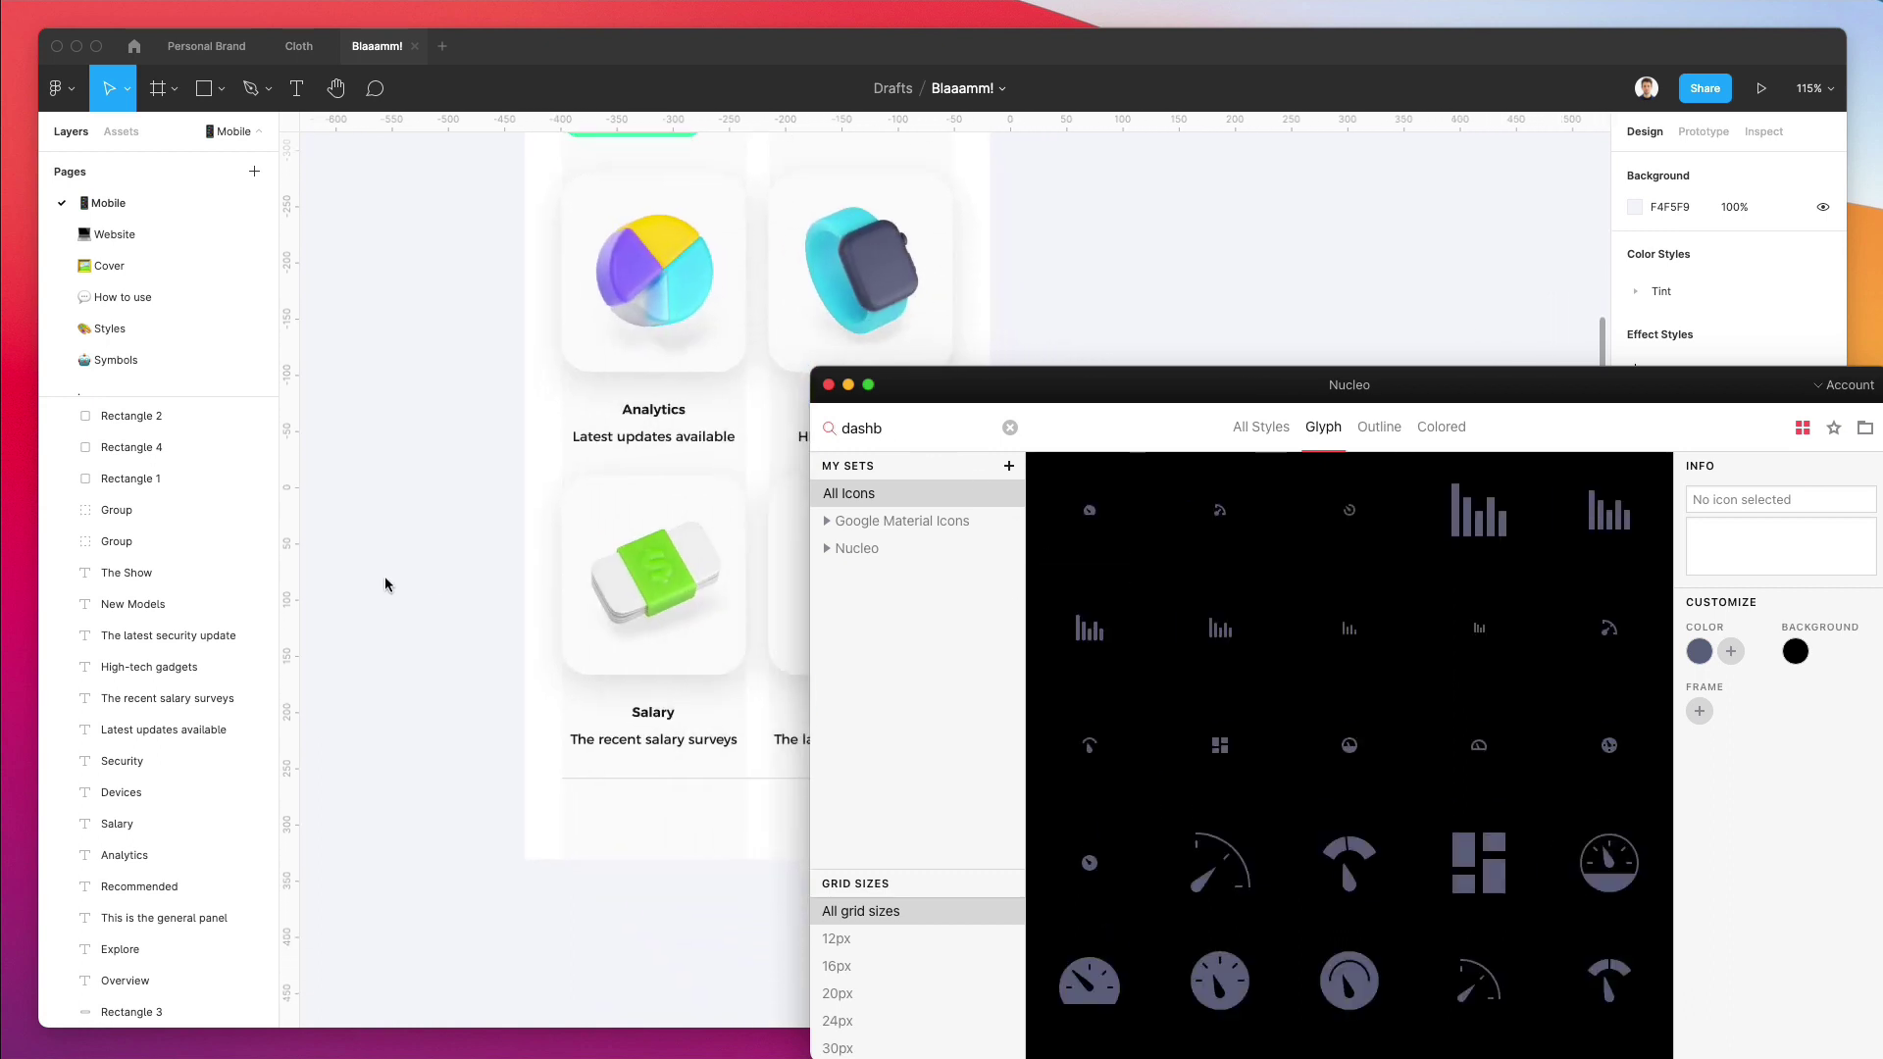
Compare the outline and glyph dashboard icons, and insert the 12 px gauge glyph into the mobile frame below the divider.
{"action": "left_click", "coordinate": [1382, 431]}
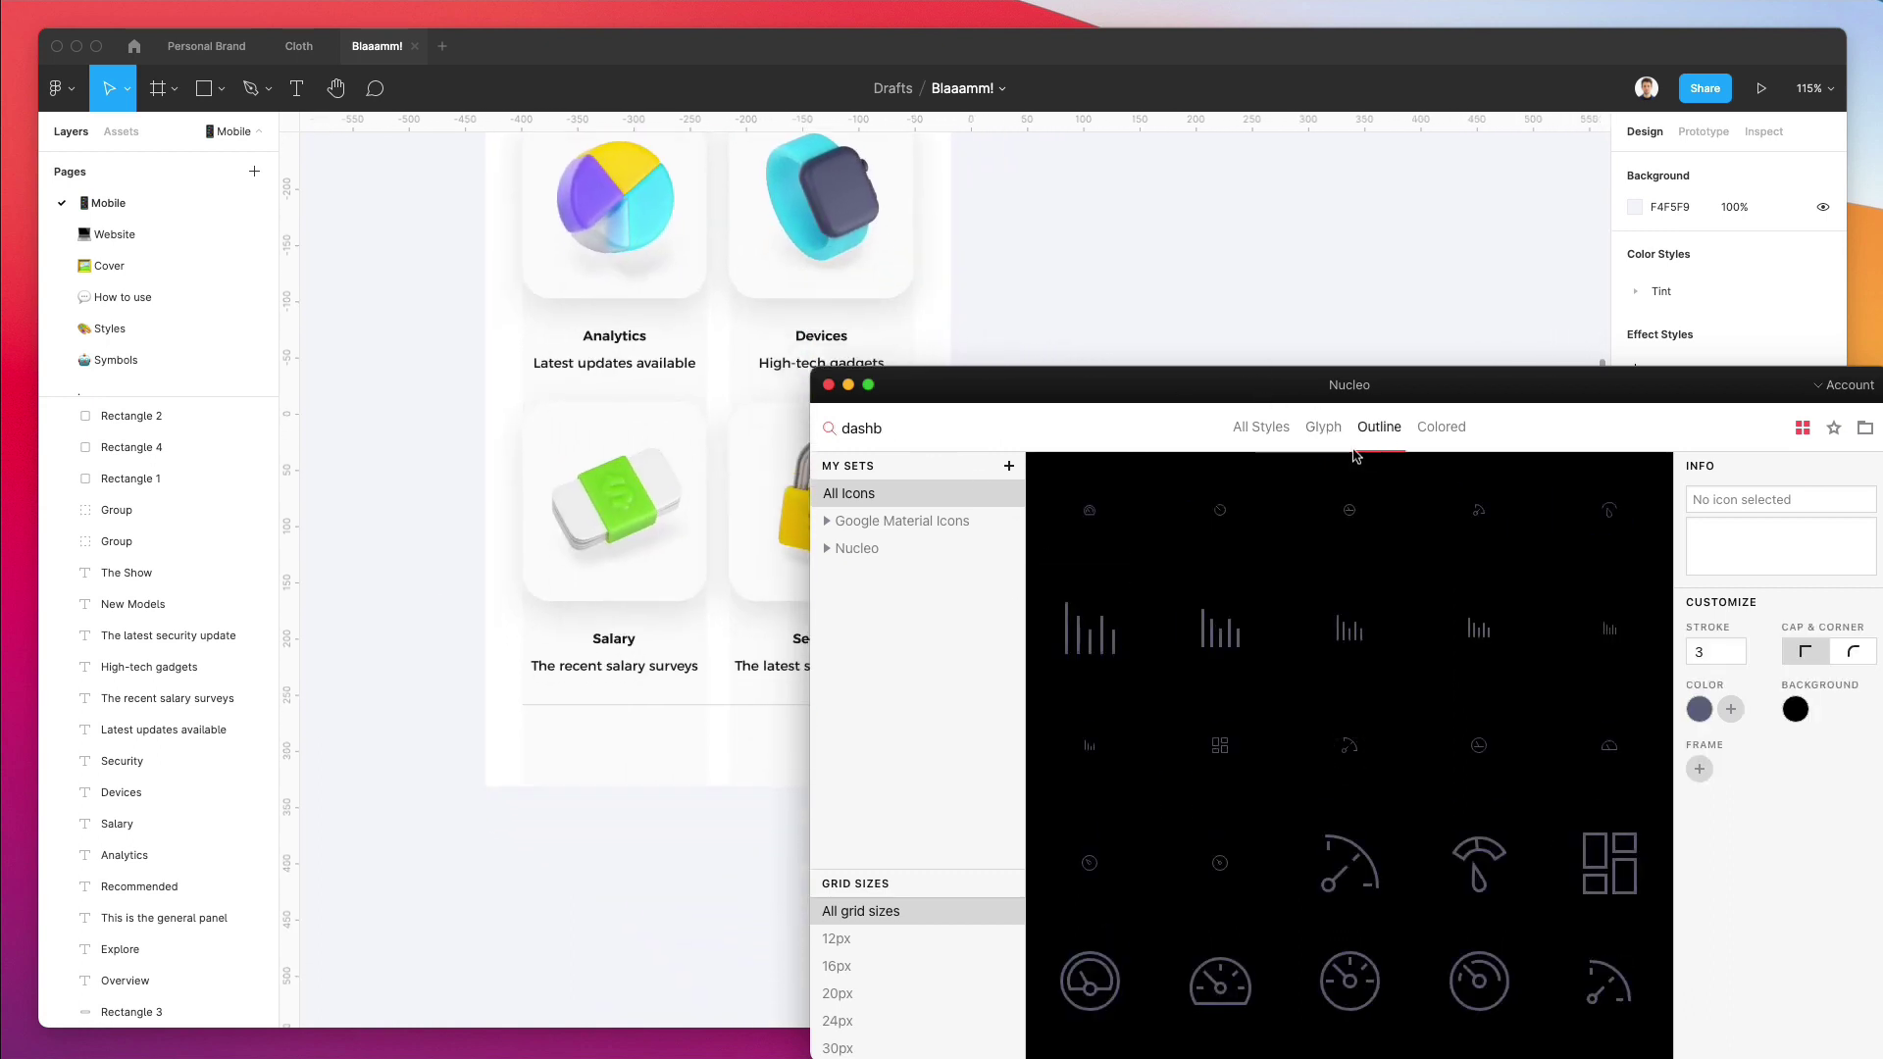
{"action": "left_click", "coordinate": [1314, 431]}
{"action": "scroll", "coordinate": [1339, 677], "scroll_direction": "down", "scroll_amount": 3}
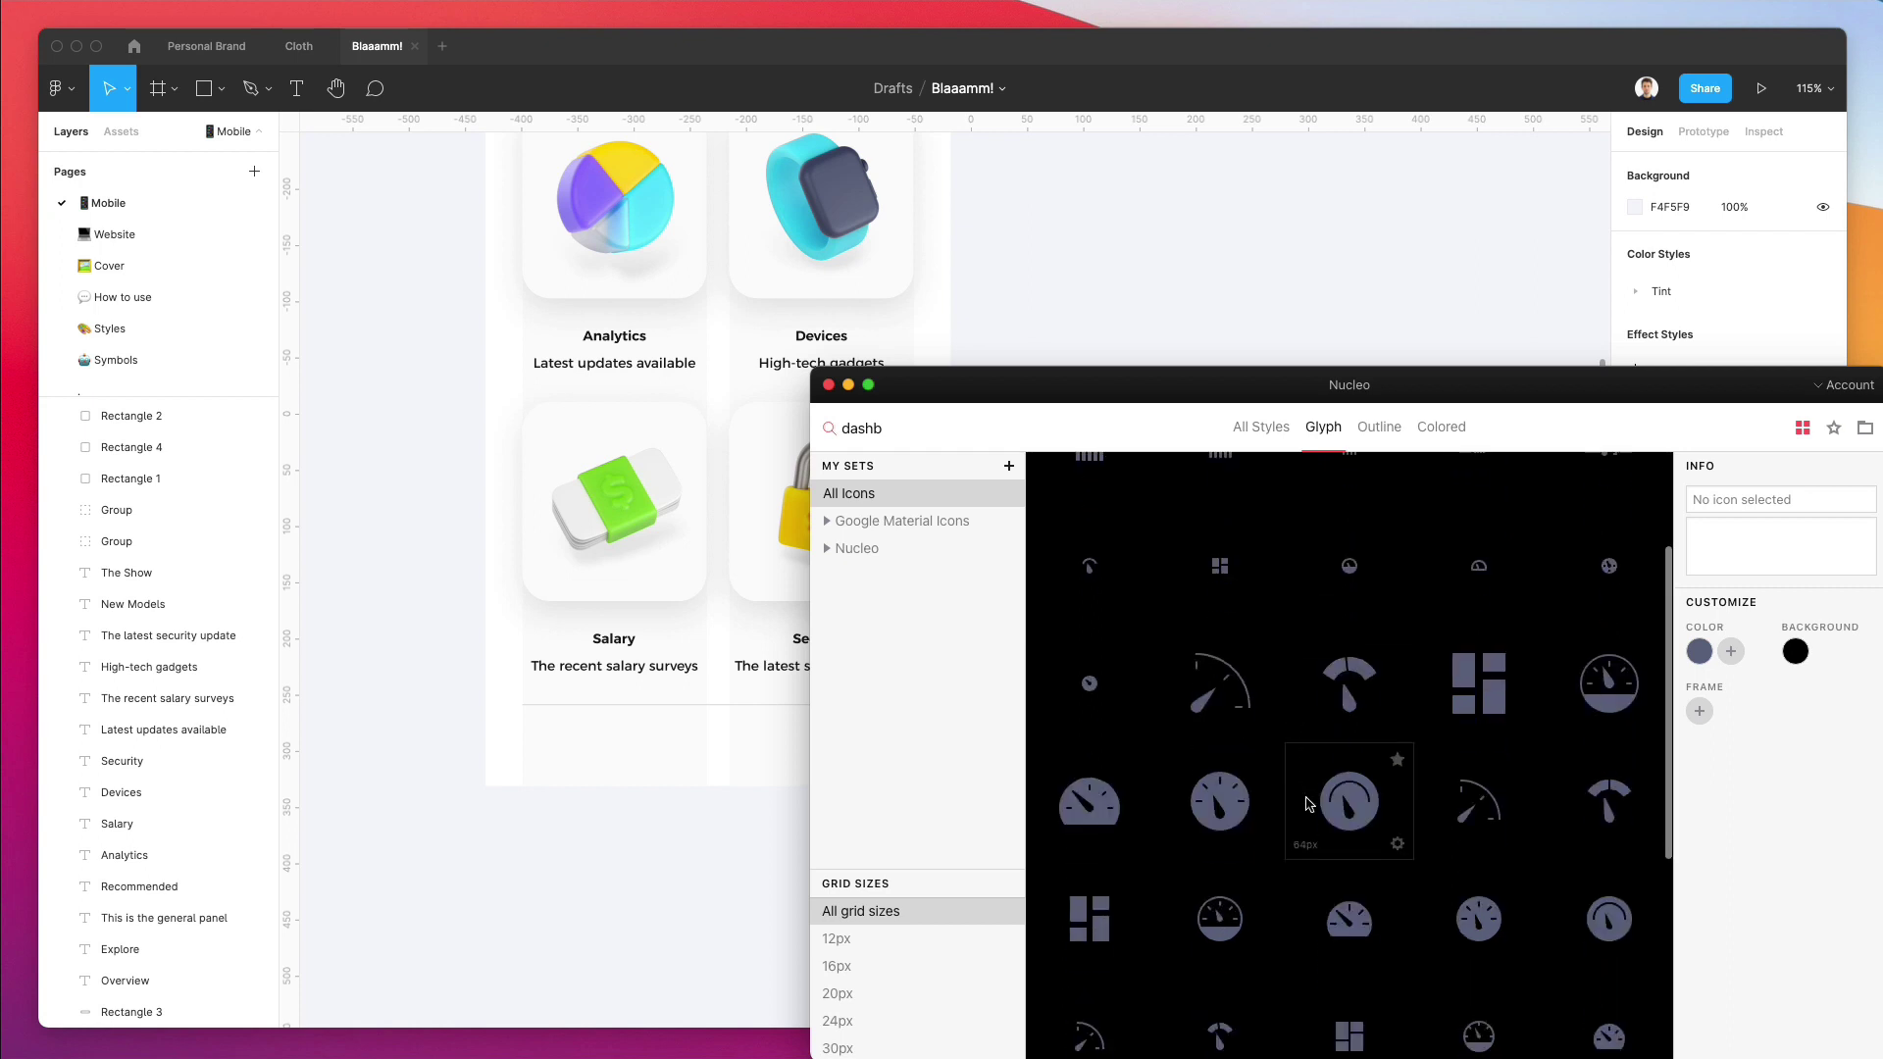
{"action": "scroll", "coordinate": [1340, 677], "scroll_direction": "up", "scroll_amount": 3}
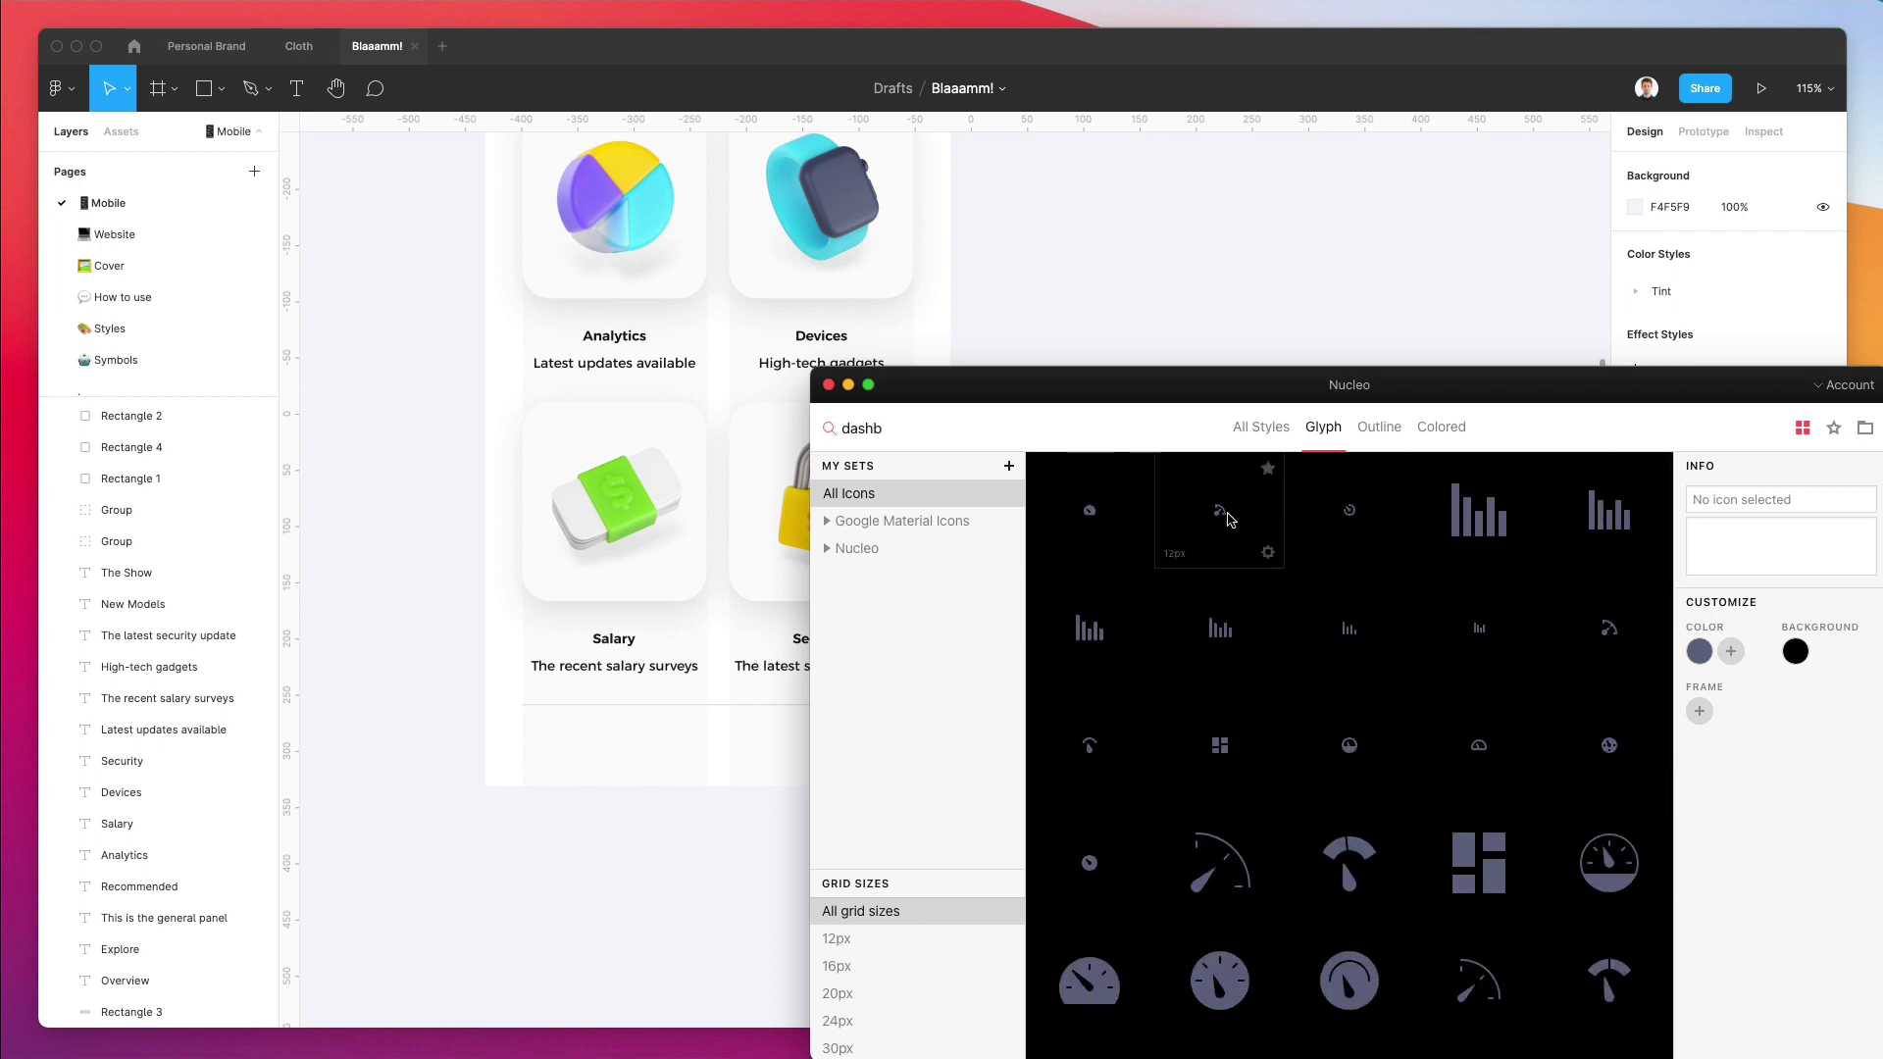
{"action": "left_click_drag", "start_coordinate": [928, 643], "coordinate": [565, 745]}
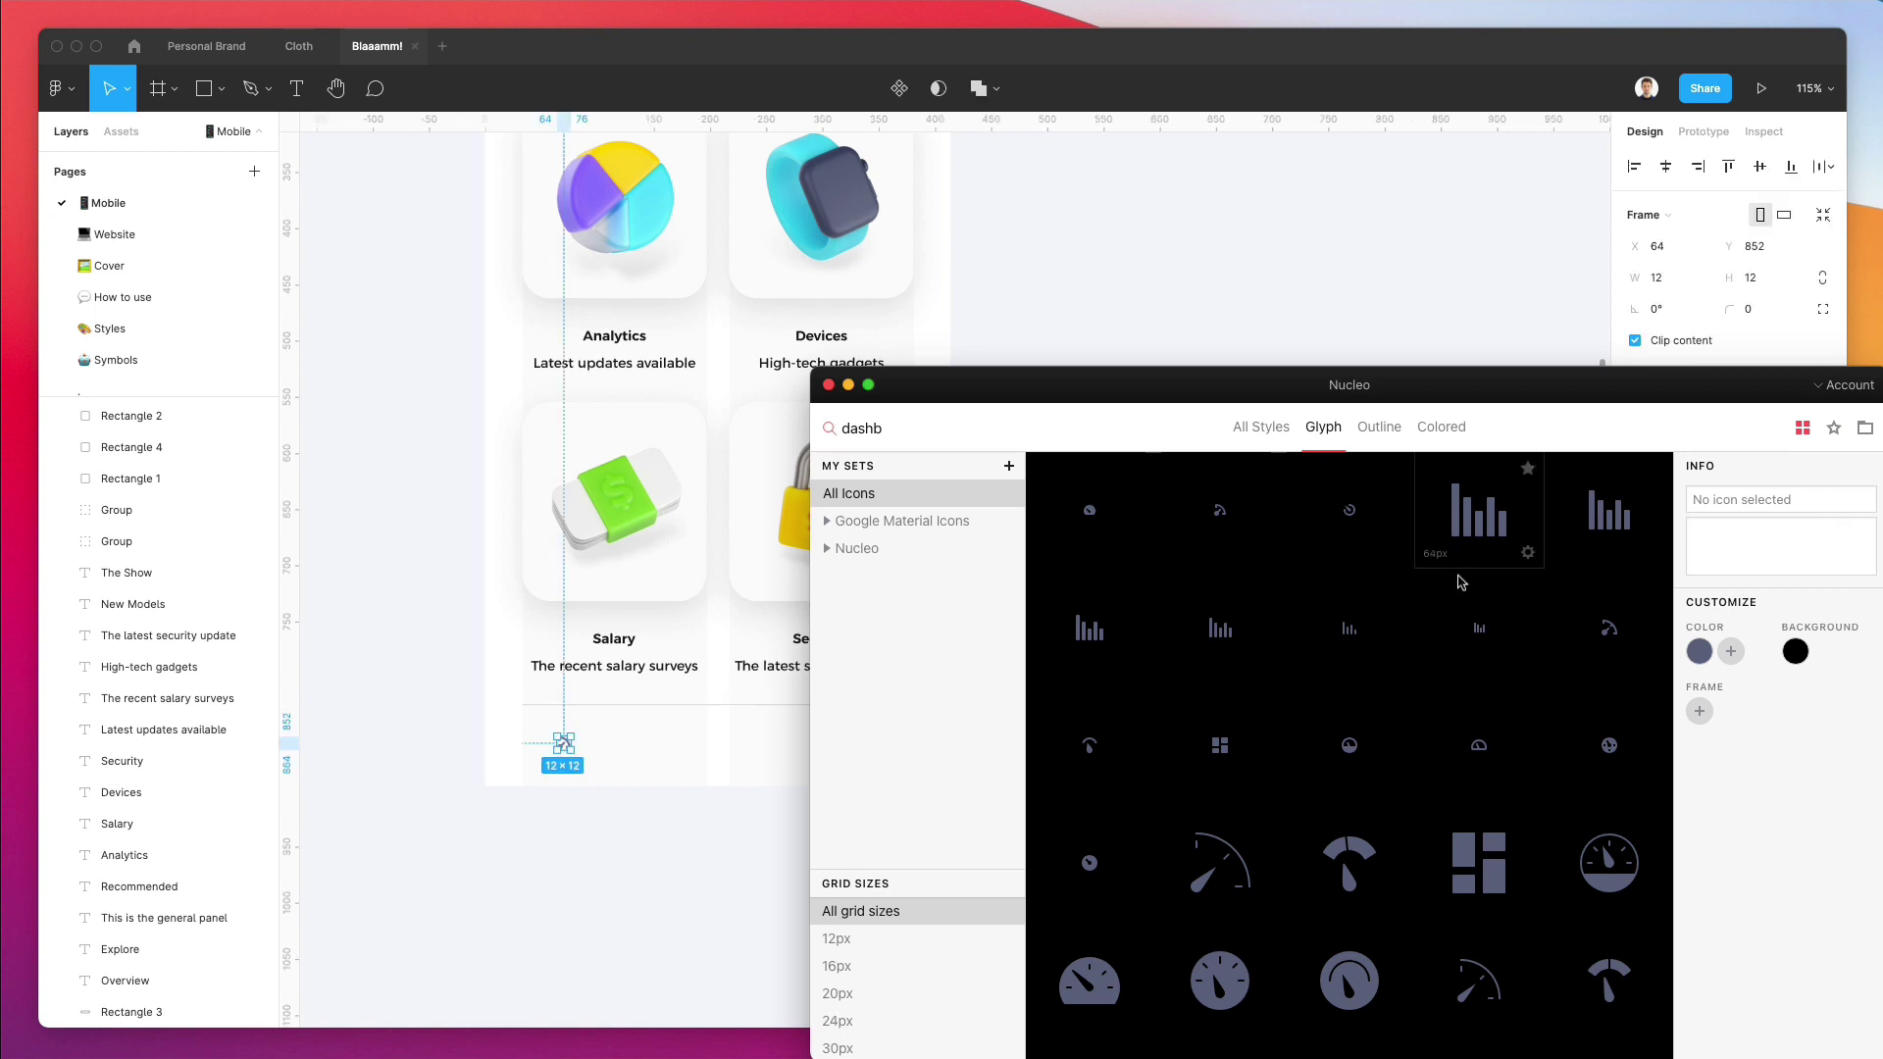
Look further through the dashboard glyph icons for another suitable icon.
{"action": "scroll", "coordinate": [1339, 780], "scroll_direction": "down", "scroll_amount": 5}
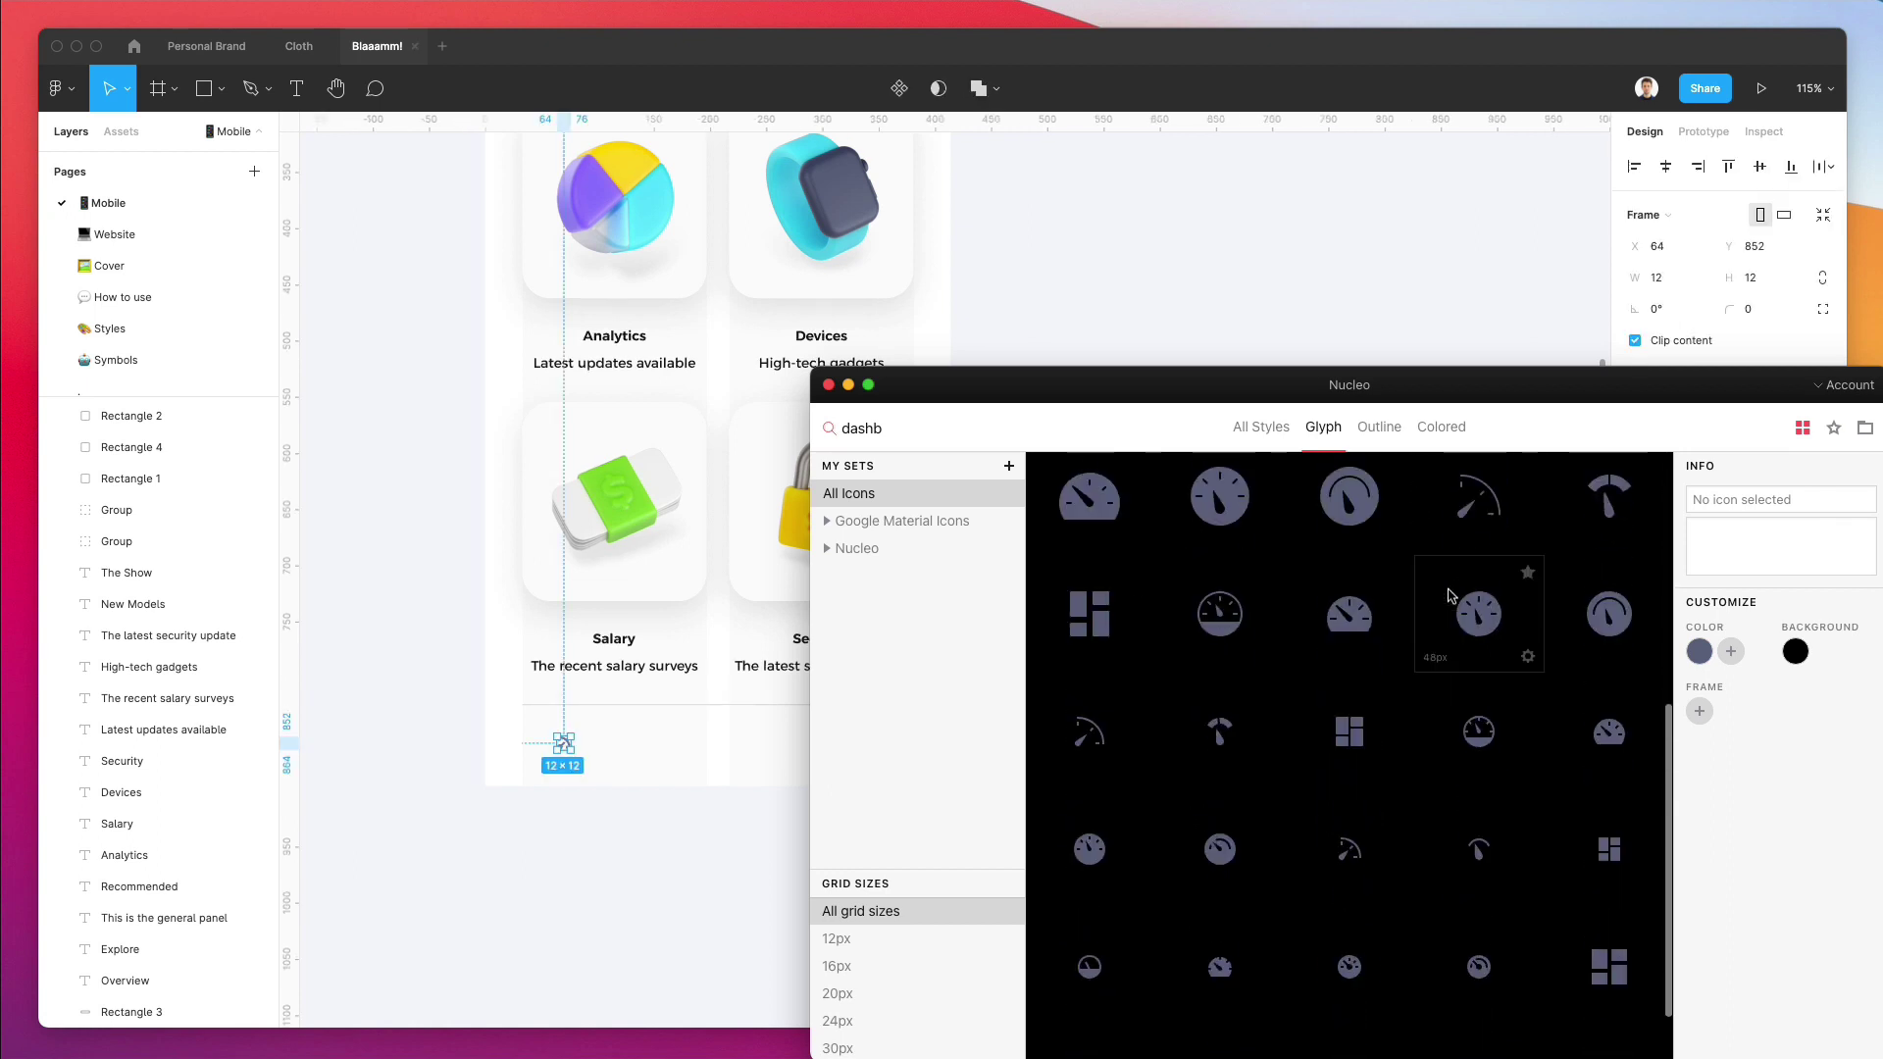
Search the Nucleo glyph icons for "analyt" and place the 12 px line-chart icon beside the dashboard icon under the Salary card.
{"action": "scroll", "coordinate": [1225, 664], "scroll_direction": "down", "scroll_amount": 1}
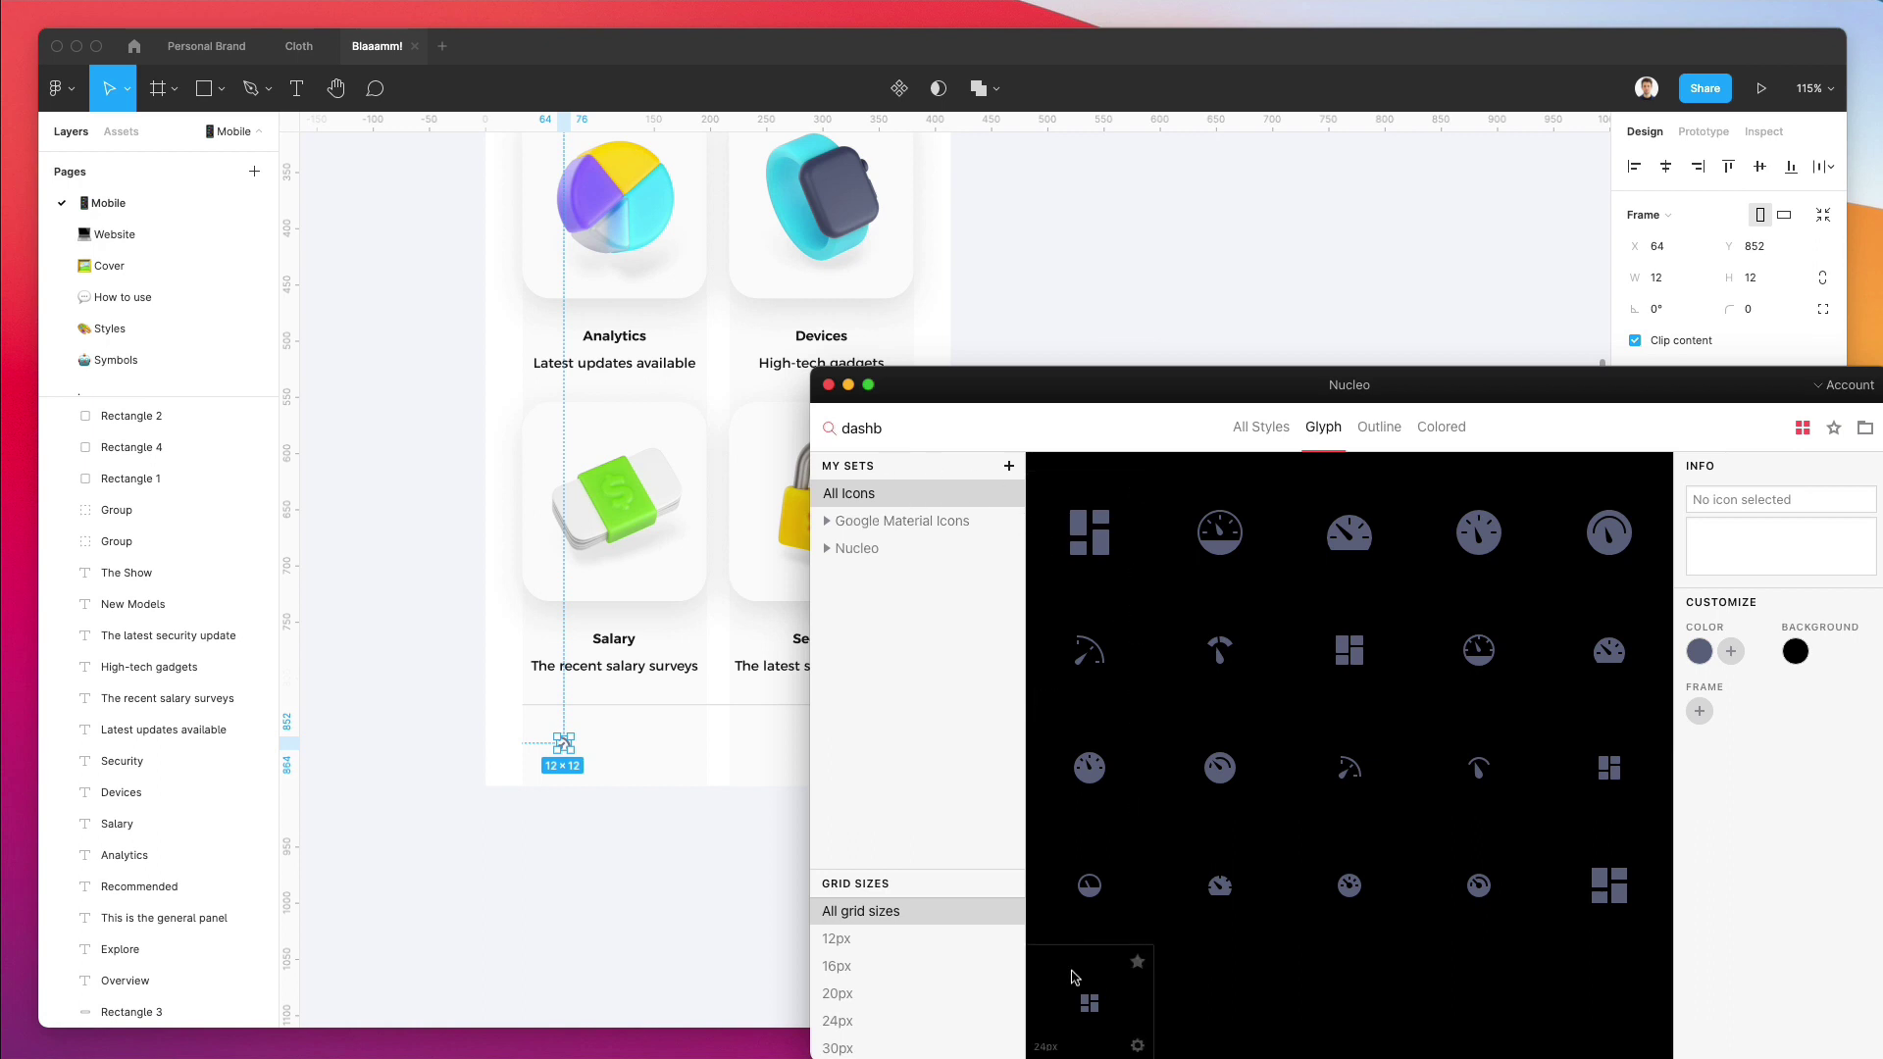
{"action": "type", "text": "analyt"}
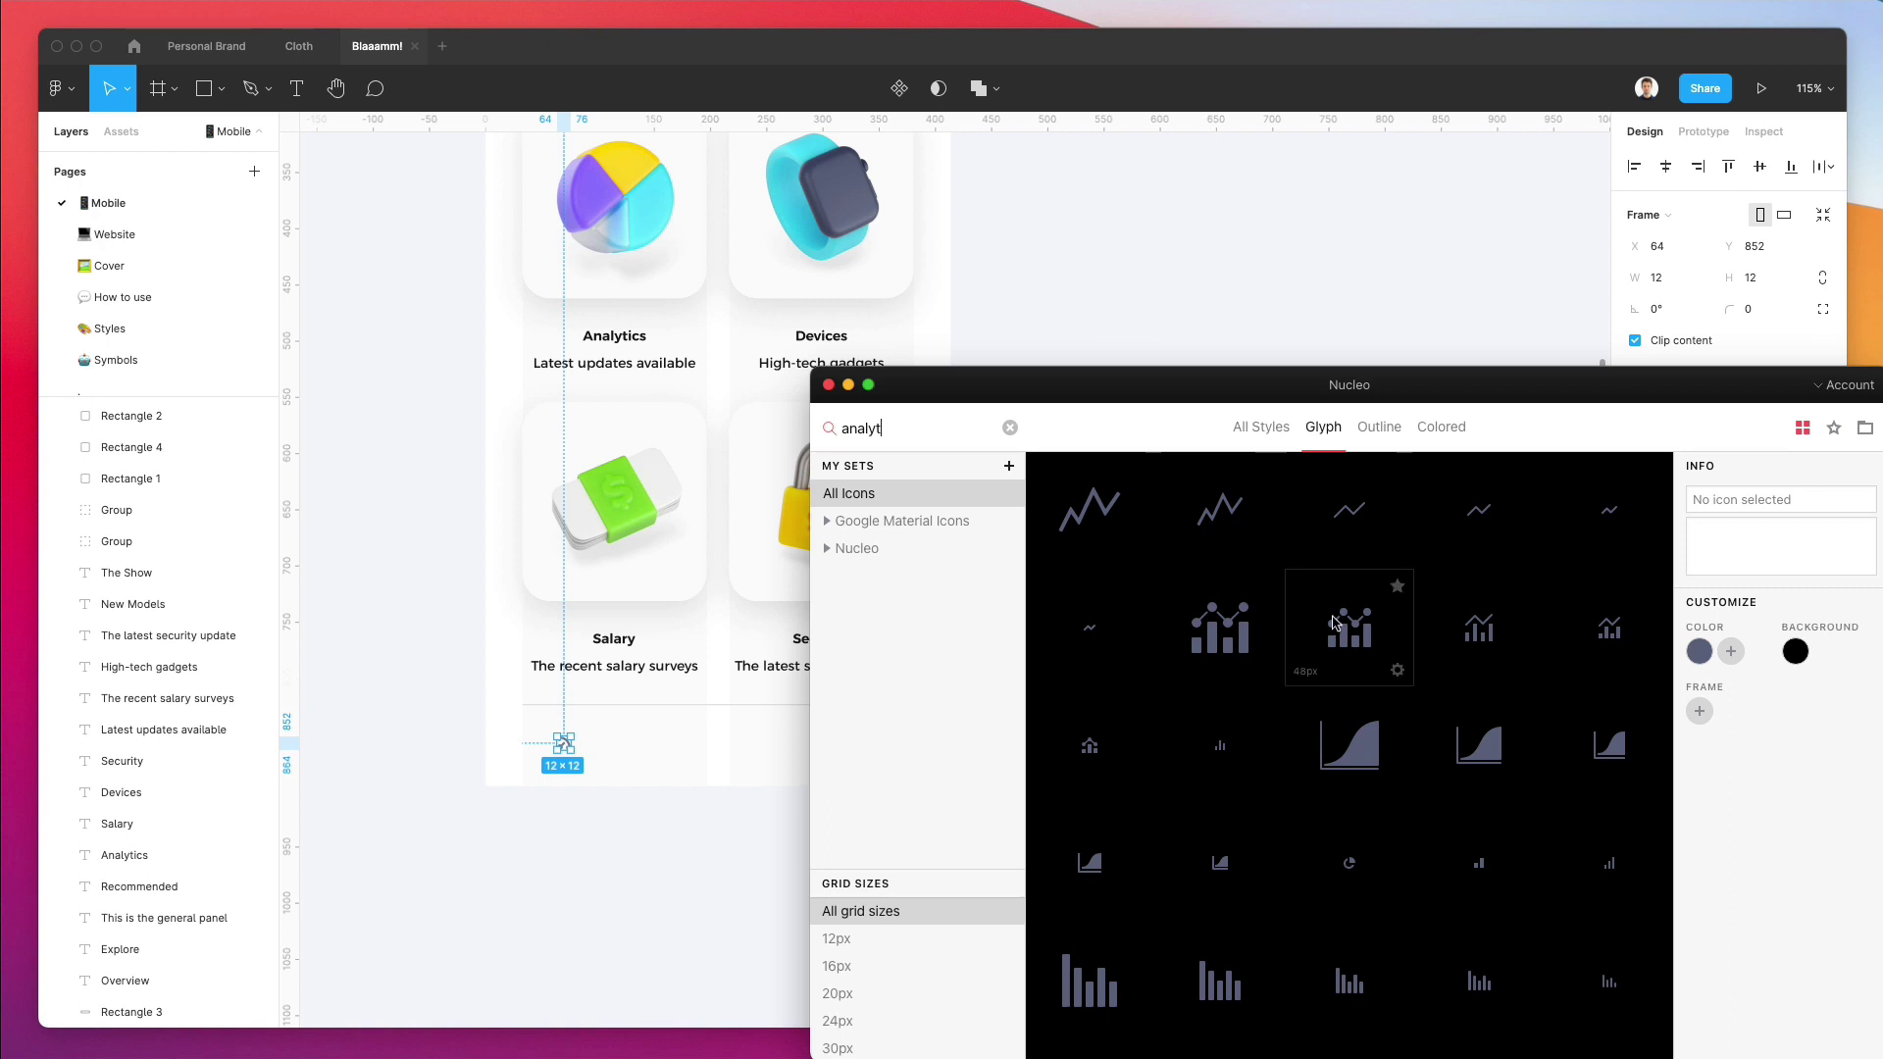
{"action": "scroll", "coordinate": [1393, 585], "scroll_direction": "down", "scroll_amount": 1}
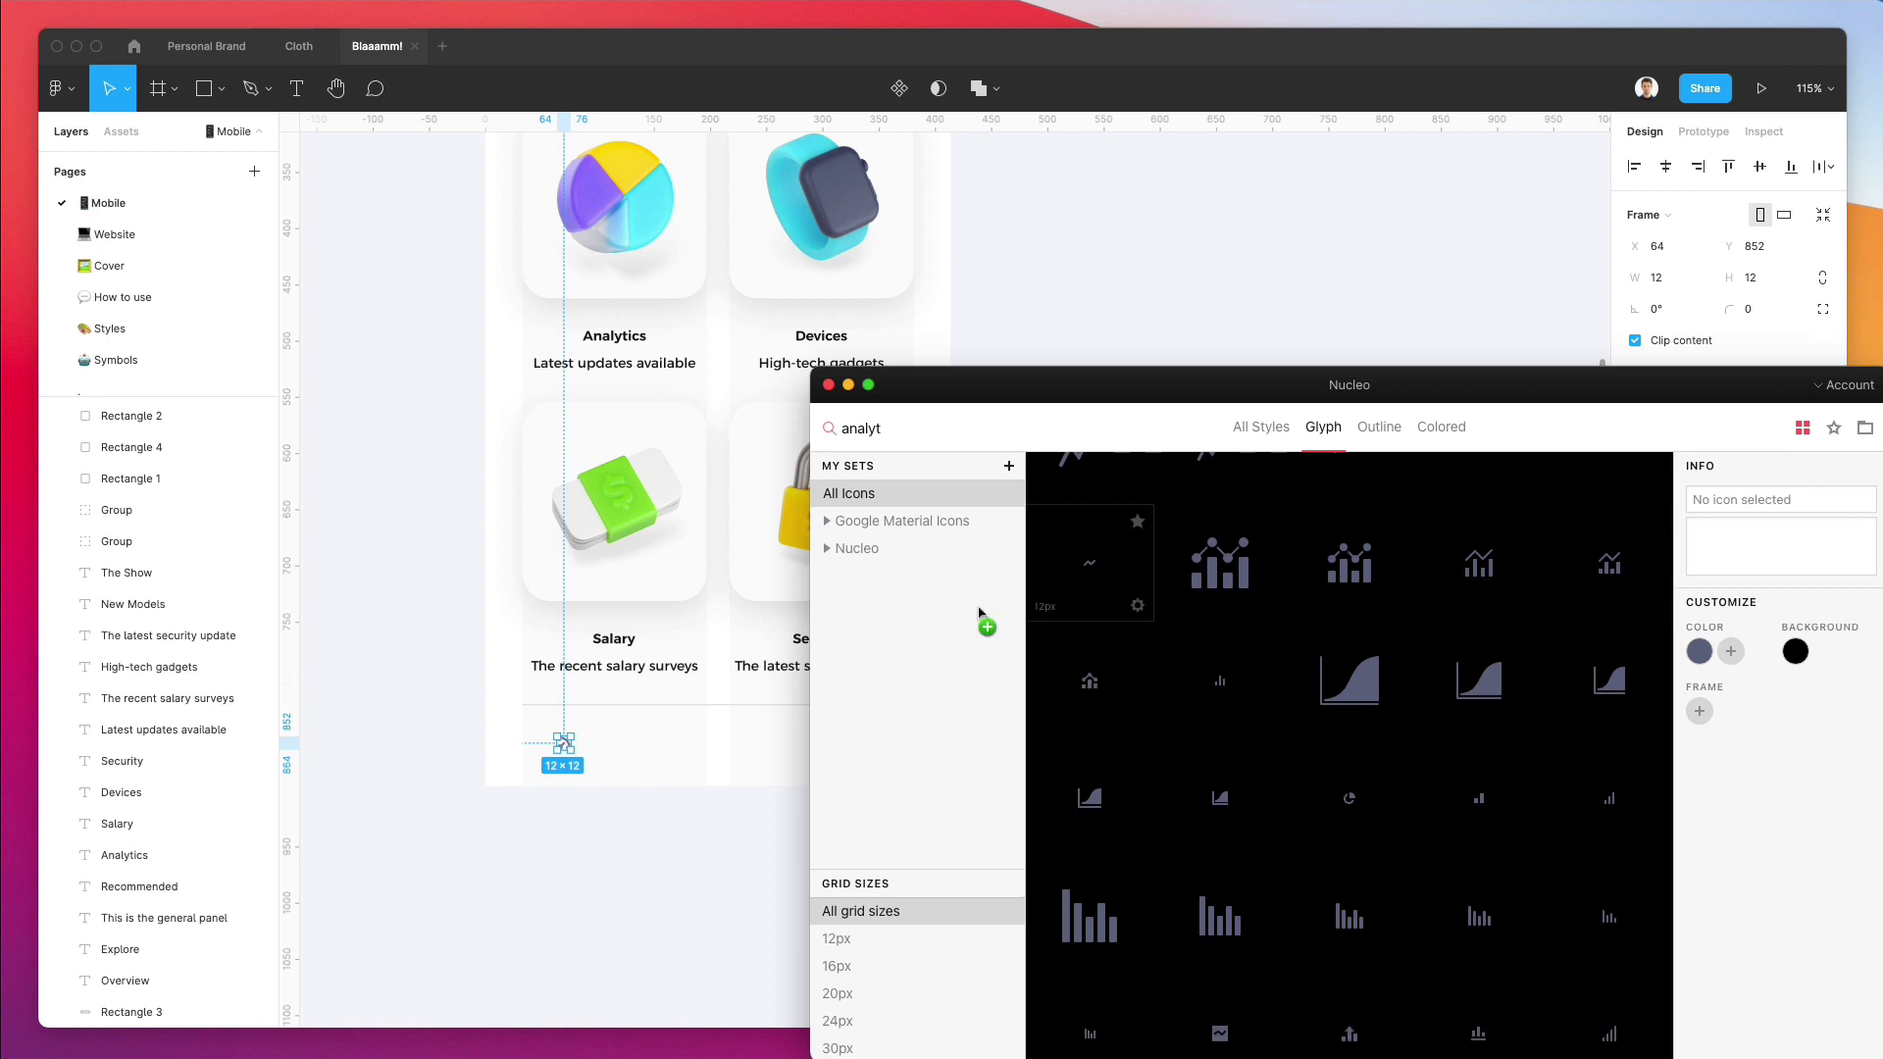
{"action": "left_click_drag", "start_coordinate": [978, 613], "coordinate": [623, 750]}
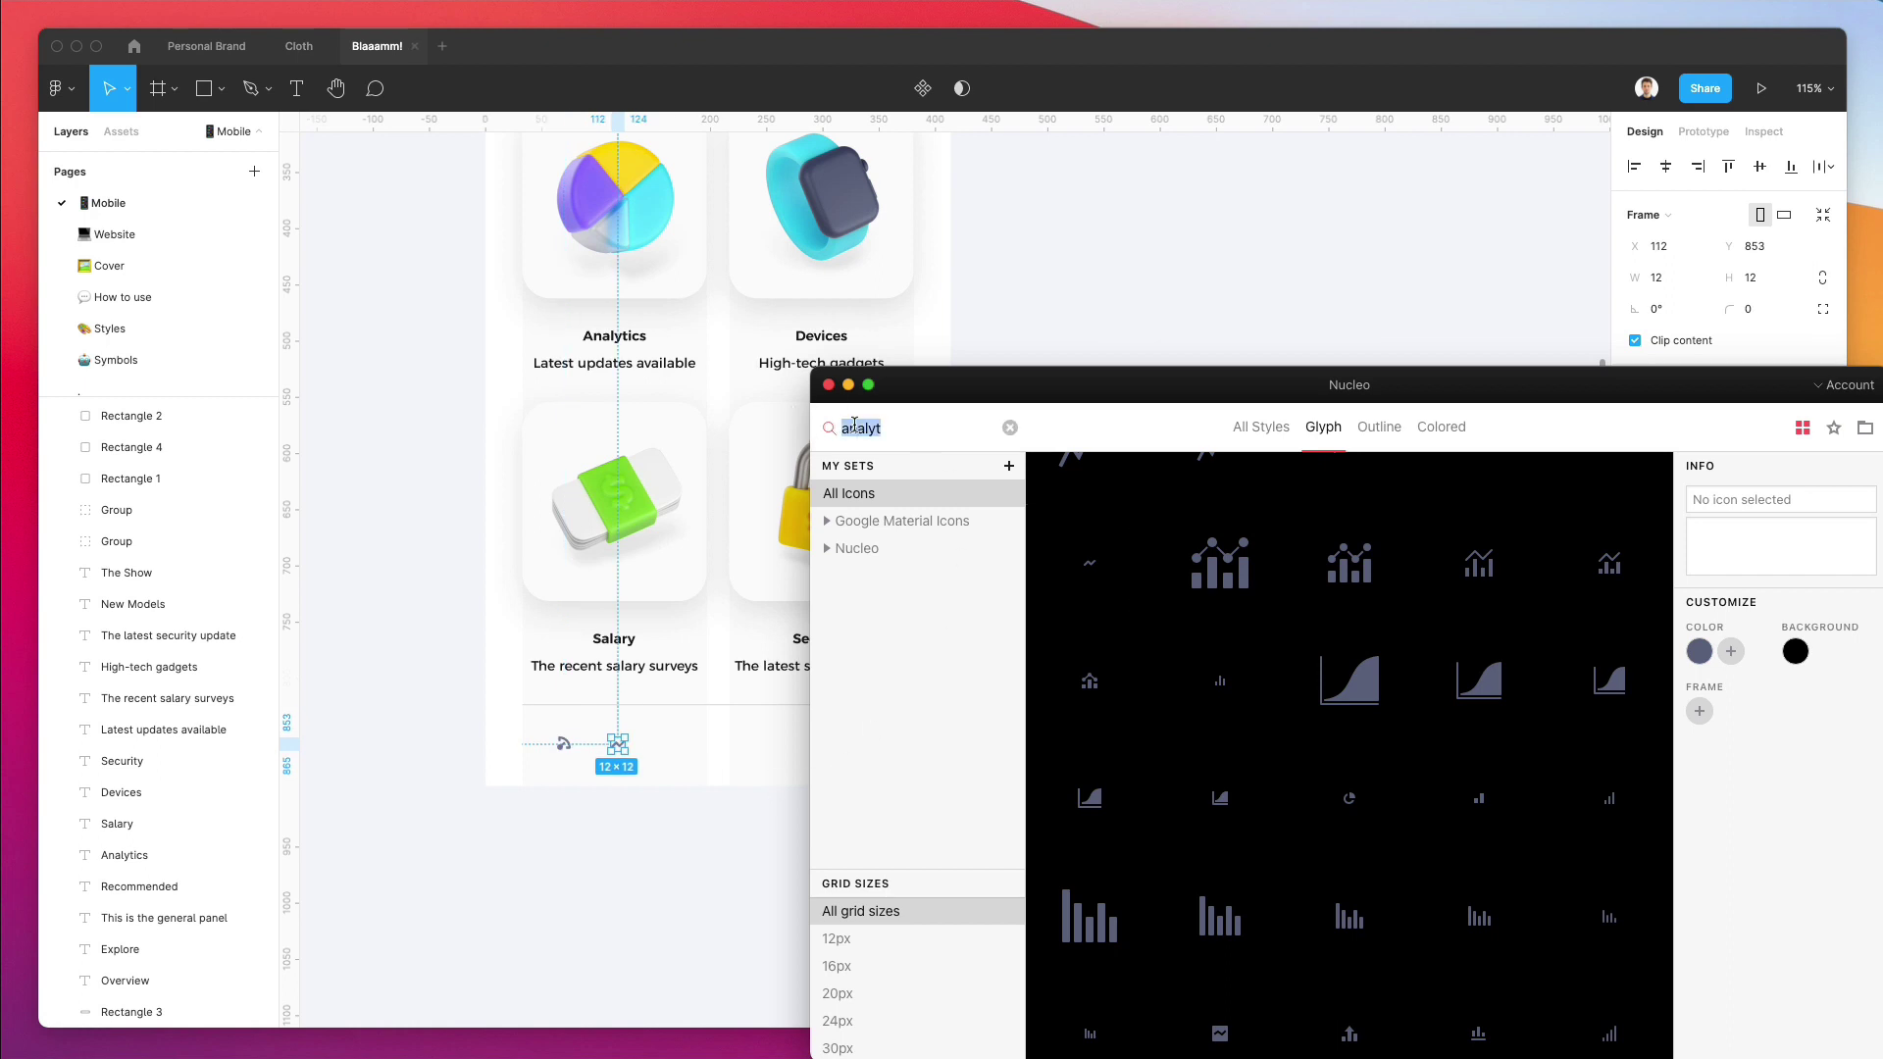
Search the icons for "setting" and place the 12 px cogwheel beside the line-chart icon in the Figma mobile frame.
{"action": "type", "text": "setting"}
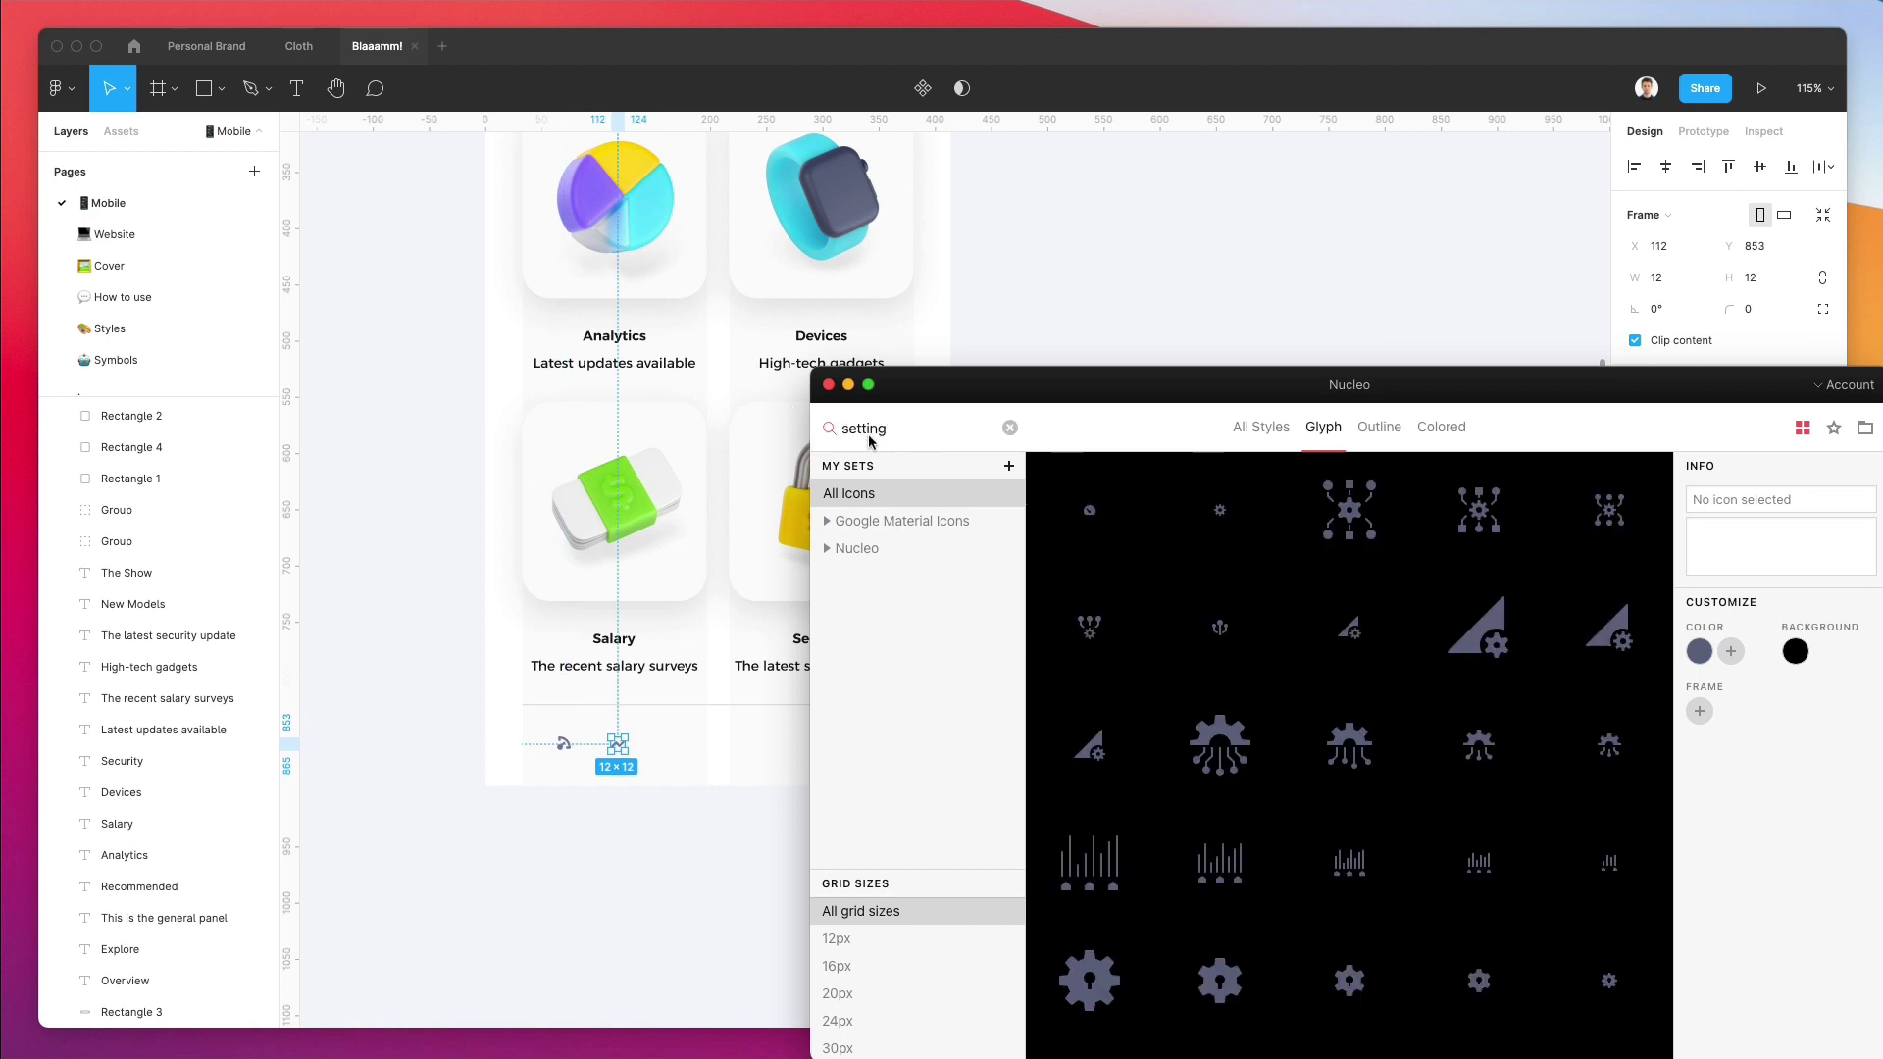
{"action": "left_click_drag", "start_coordinate": [1220, 516], "coordinate": [667, 742]}
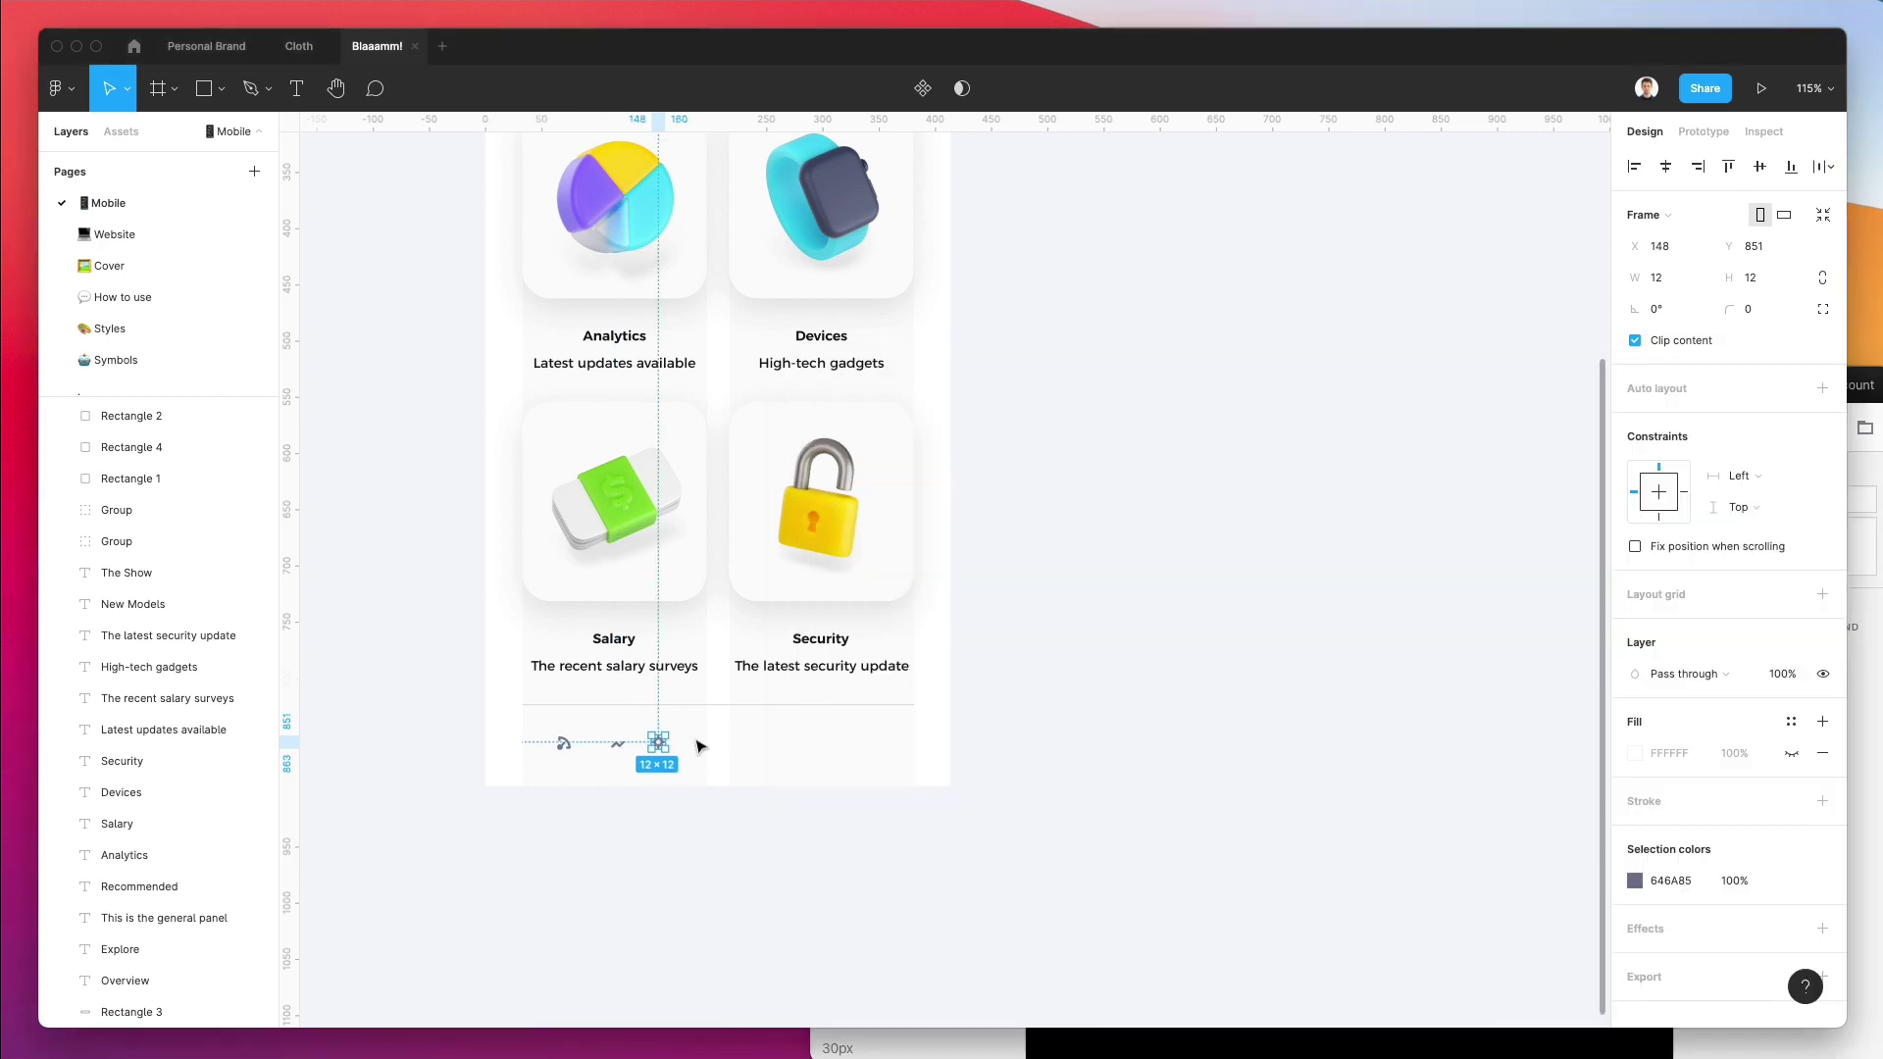
{"action": "scroll", "coordinate": [706, 727], "scroll_direction": "up", "scroll_amount": 5}
{"action": "key", "text": "Escape"}
Scale the three navigation icons together to about 24 px each and align them on a common horizontal line.
{"action": "left_click", "coordinate": [547, 751]}
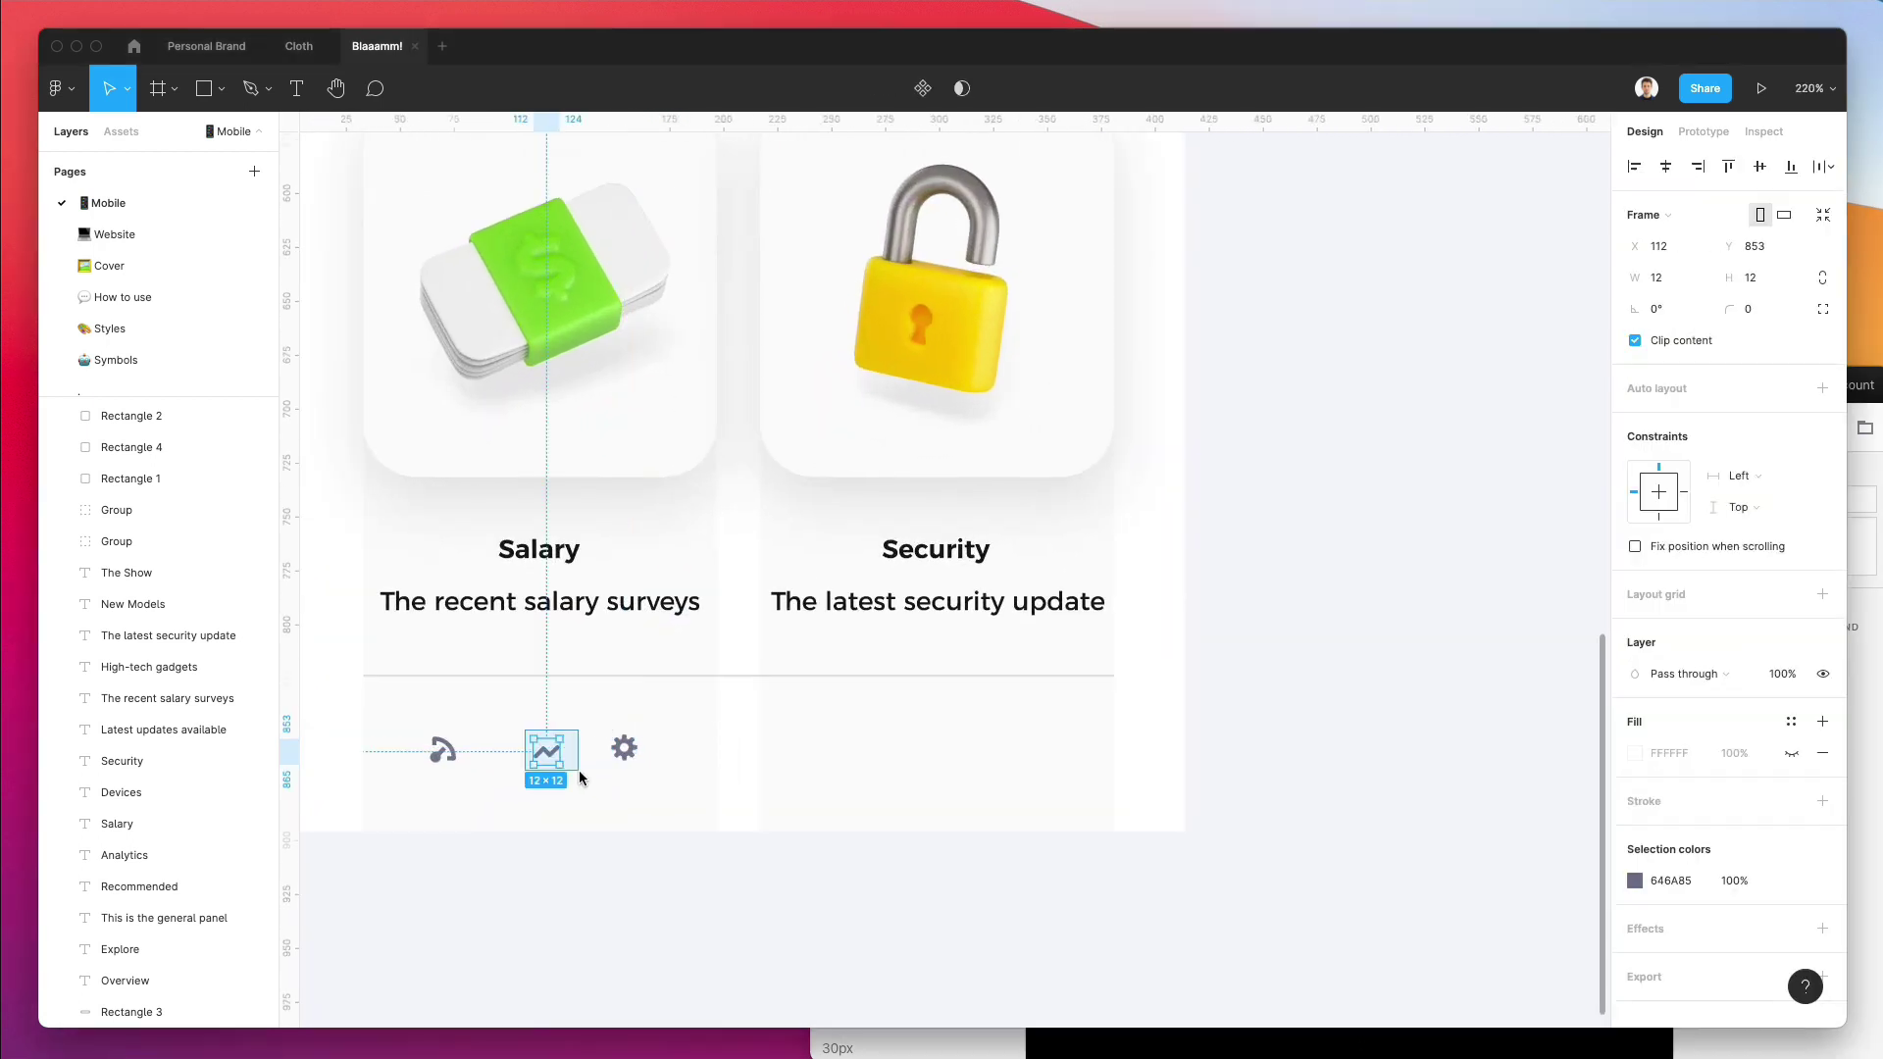
{"action": "left_click_drag", "start_coordinate": [649, 721], "coordinate": [427, 789]}
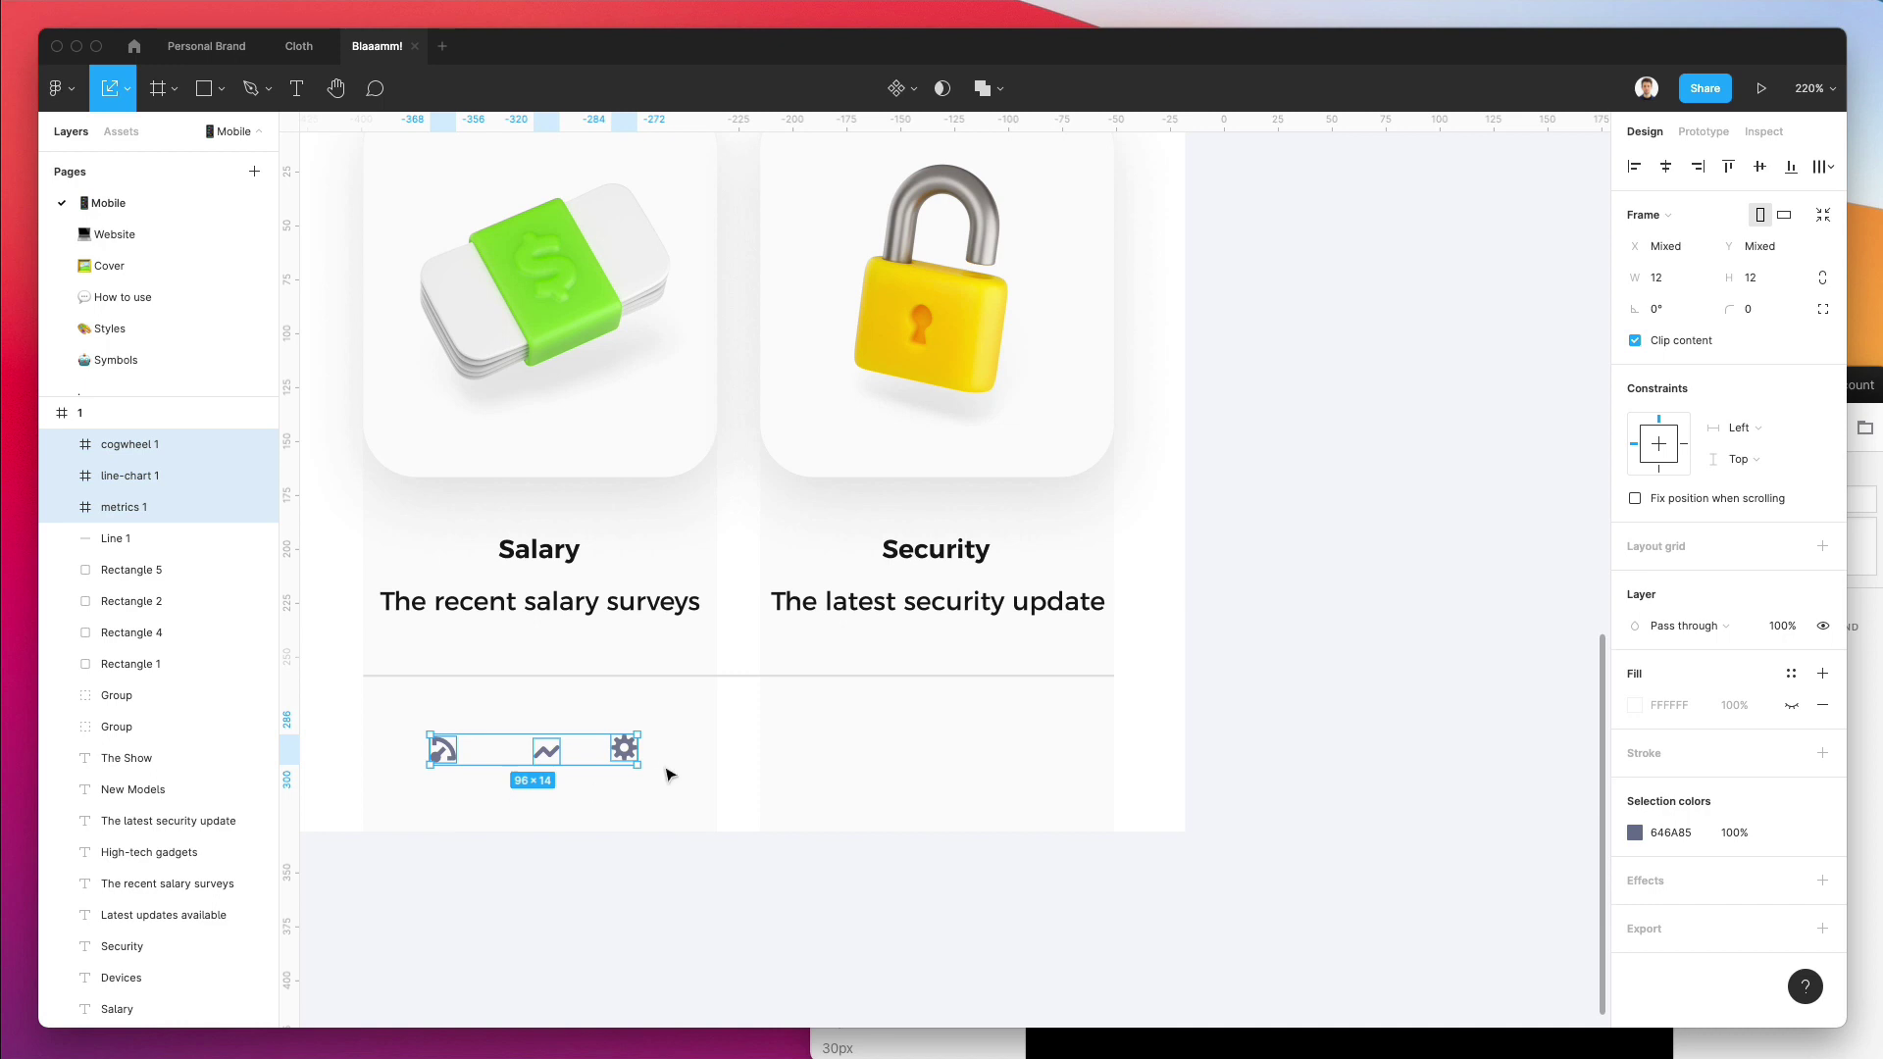
{"action": "left_click_drag", "start_coordinate": [638, 765], "coordinate": [879, 782]}
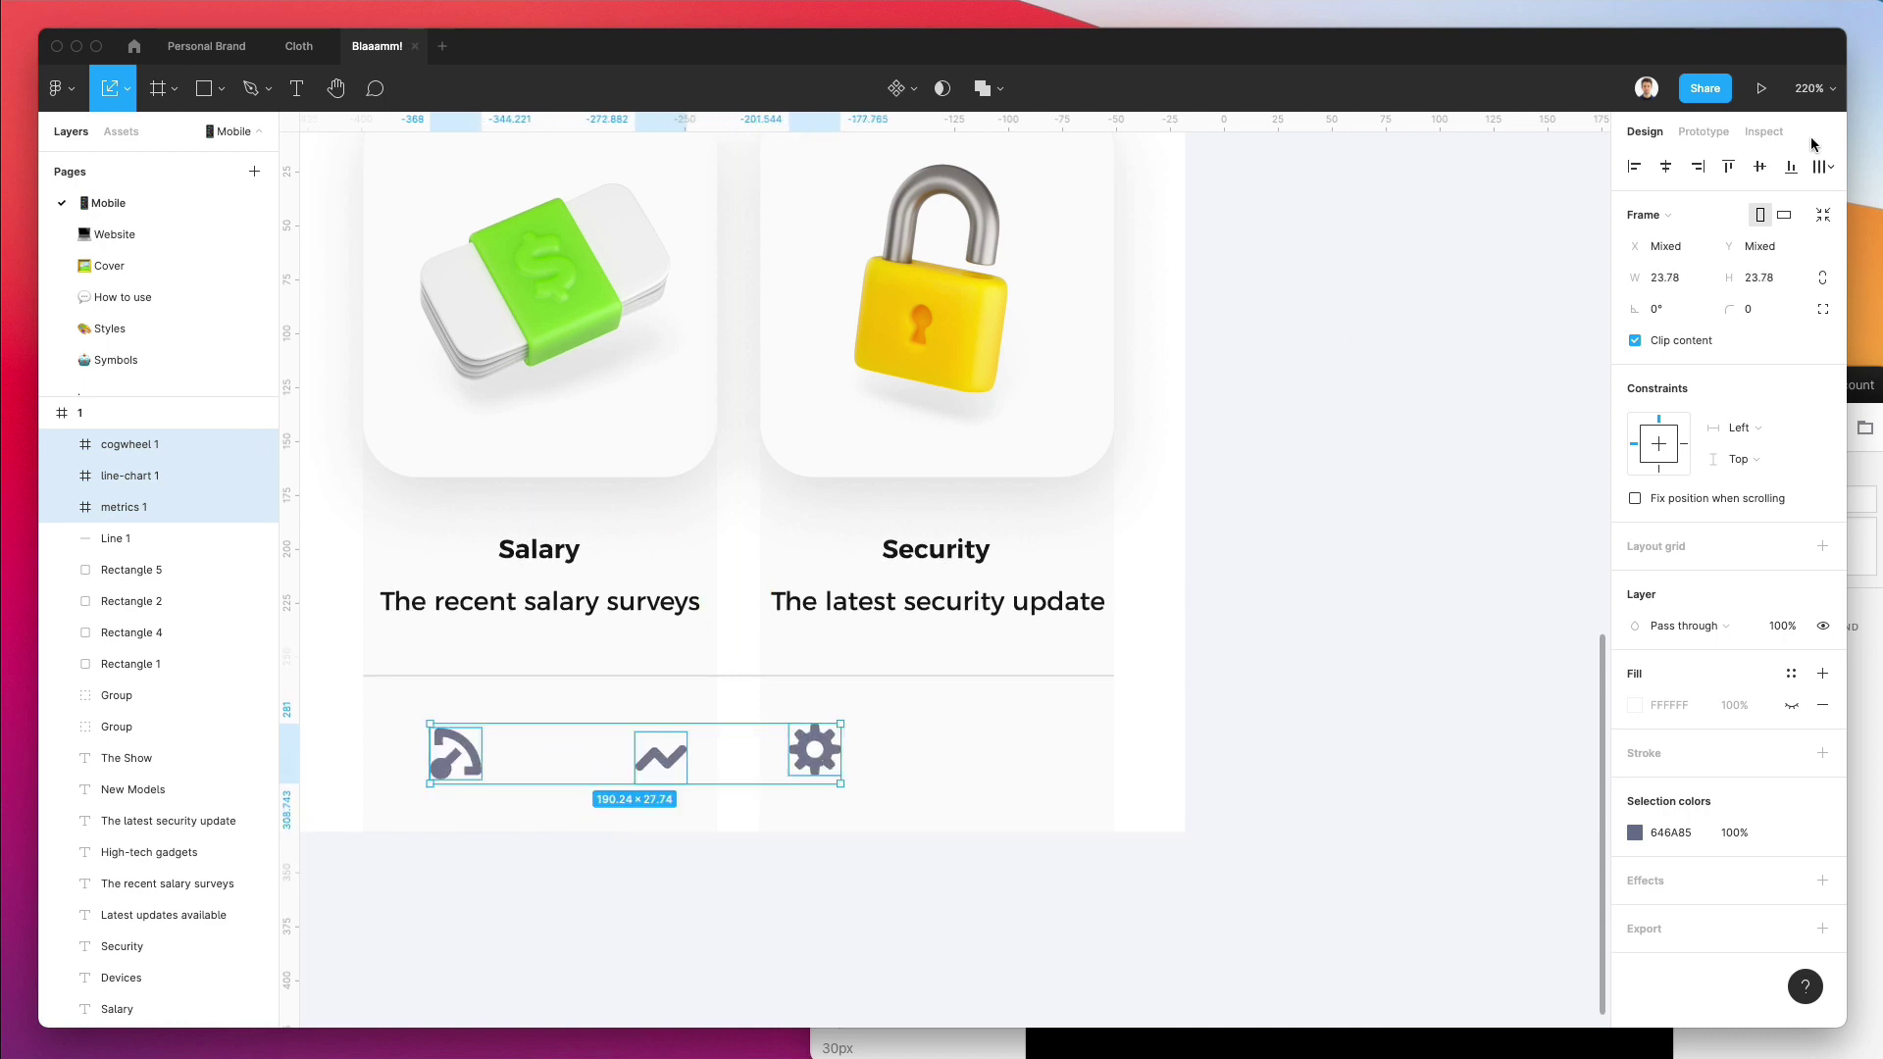
{"action": "key", "text": "Escape"}
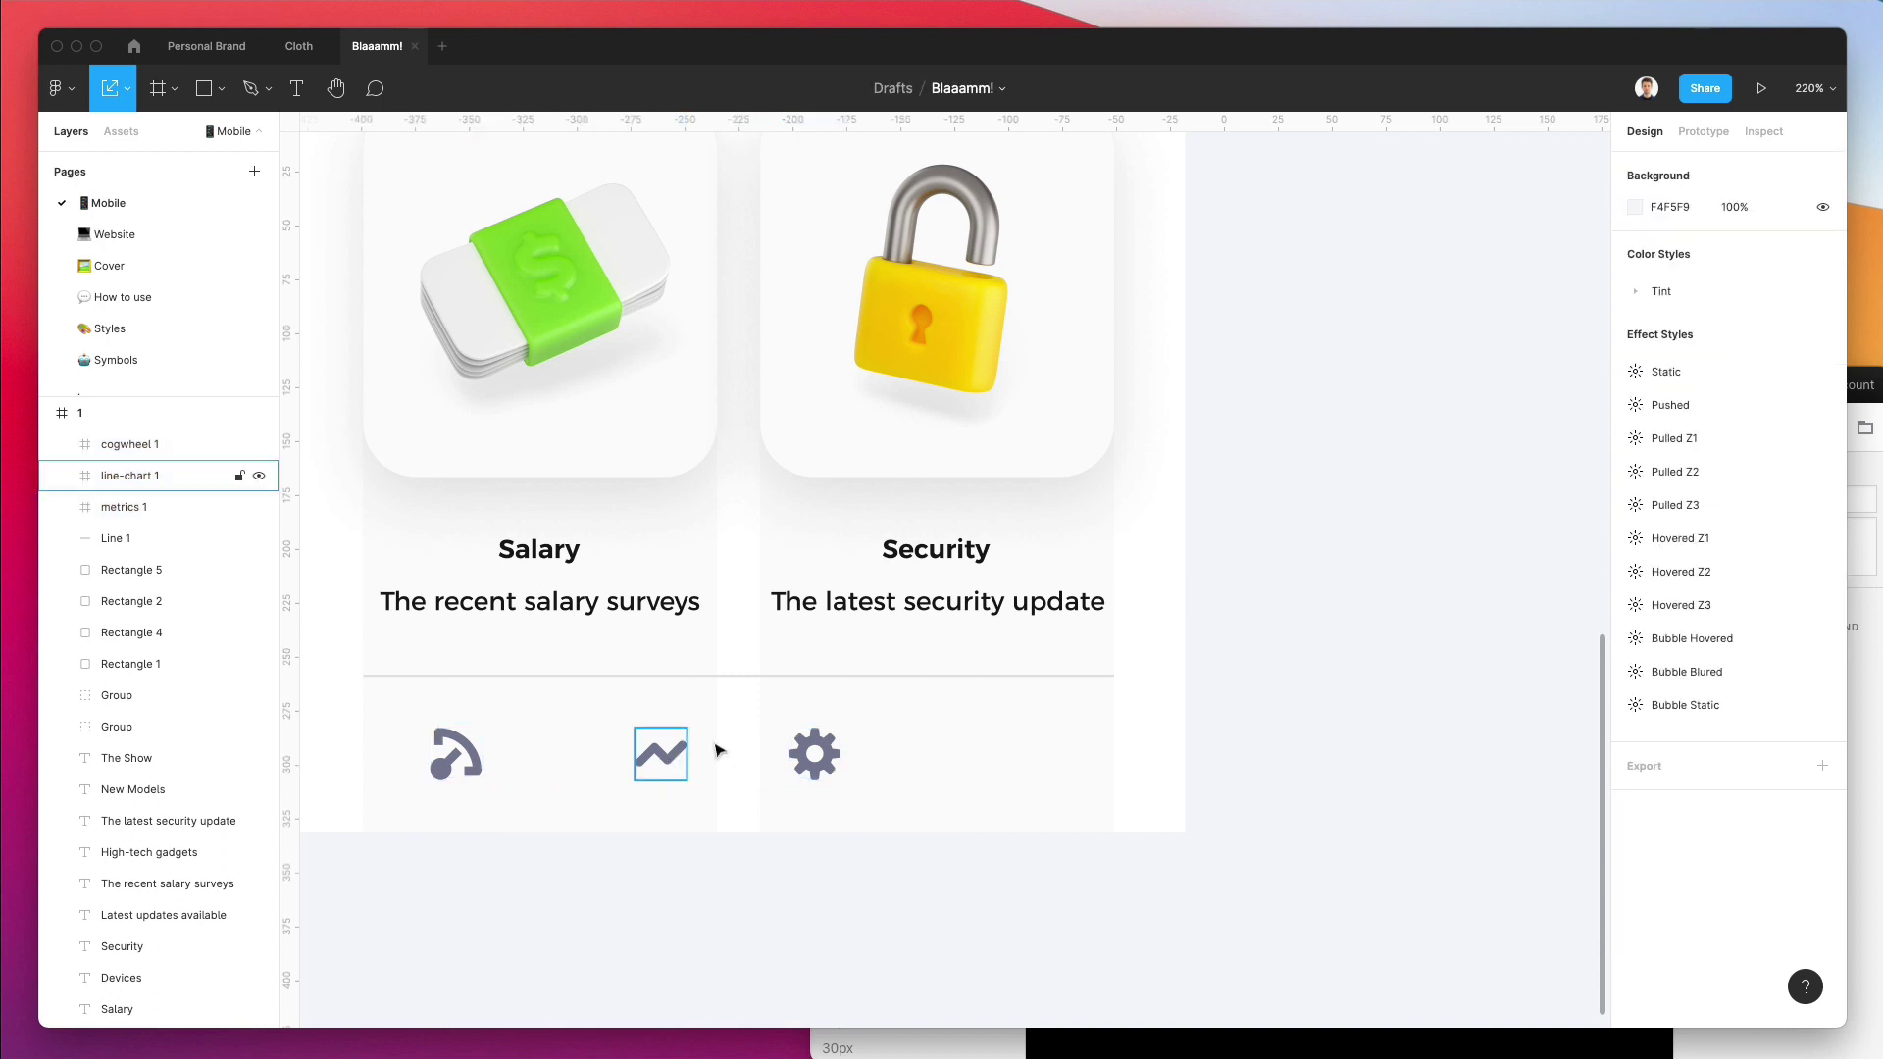
Place the cogwheel and dashboard icons at the outer ends of the divider line and distribute the three icons' horizontal spacing.
{"action": "left_click_drag", "start_coordinate": [816, 755], "coordinate": [1099, 755]}
{"action": "left_click", "coordinate": [465, 753]}
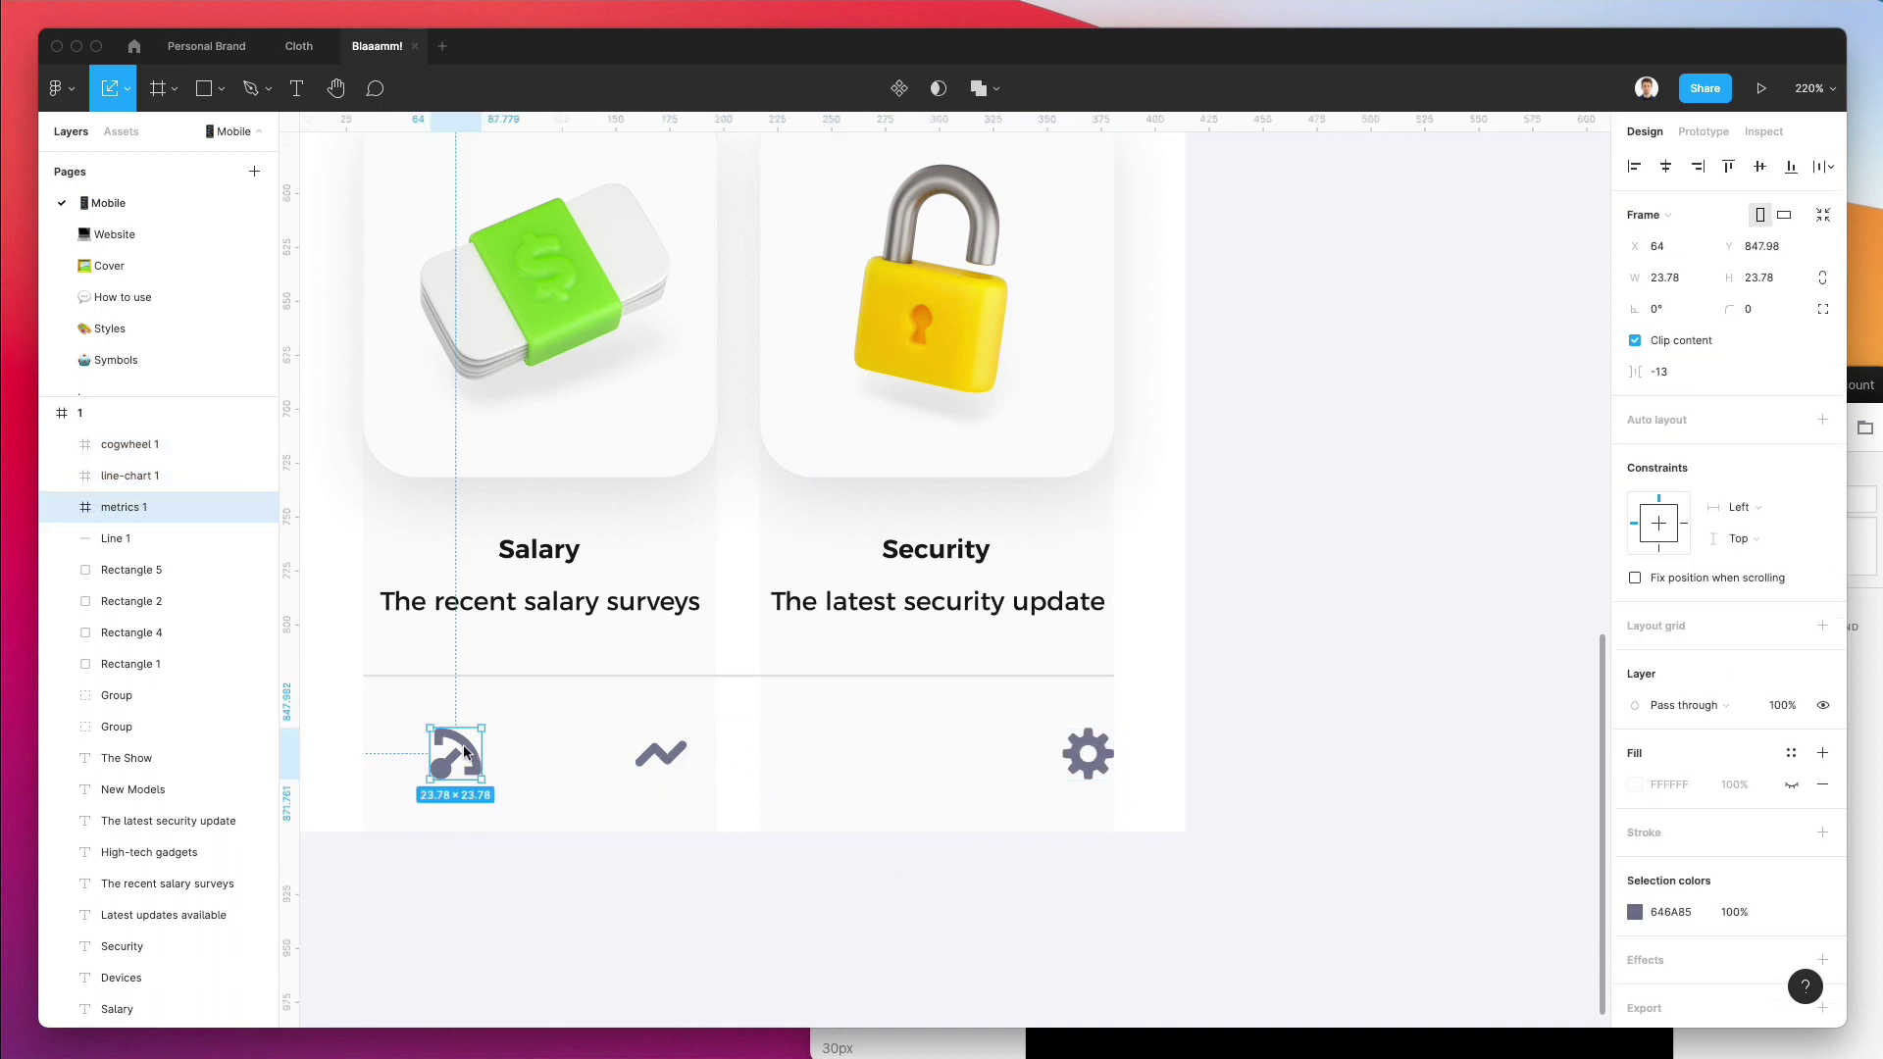
{"action": "left_click_drag", "start_coordinate": [464, 753], "coordinate": [1127, 812]}
{"action": "left_click", "coordinate": [1828, 168]}
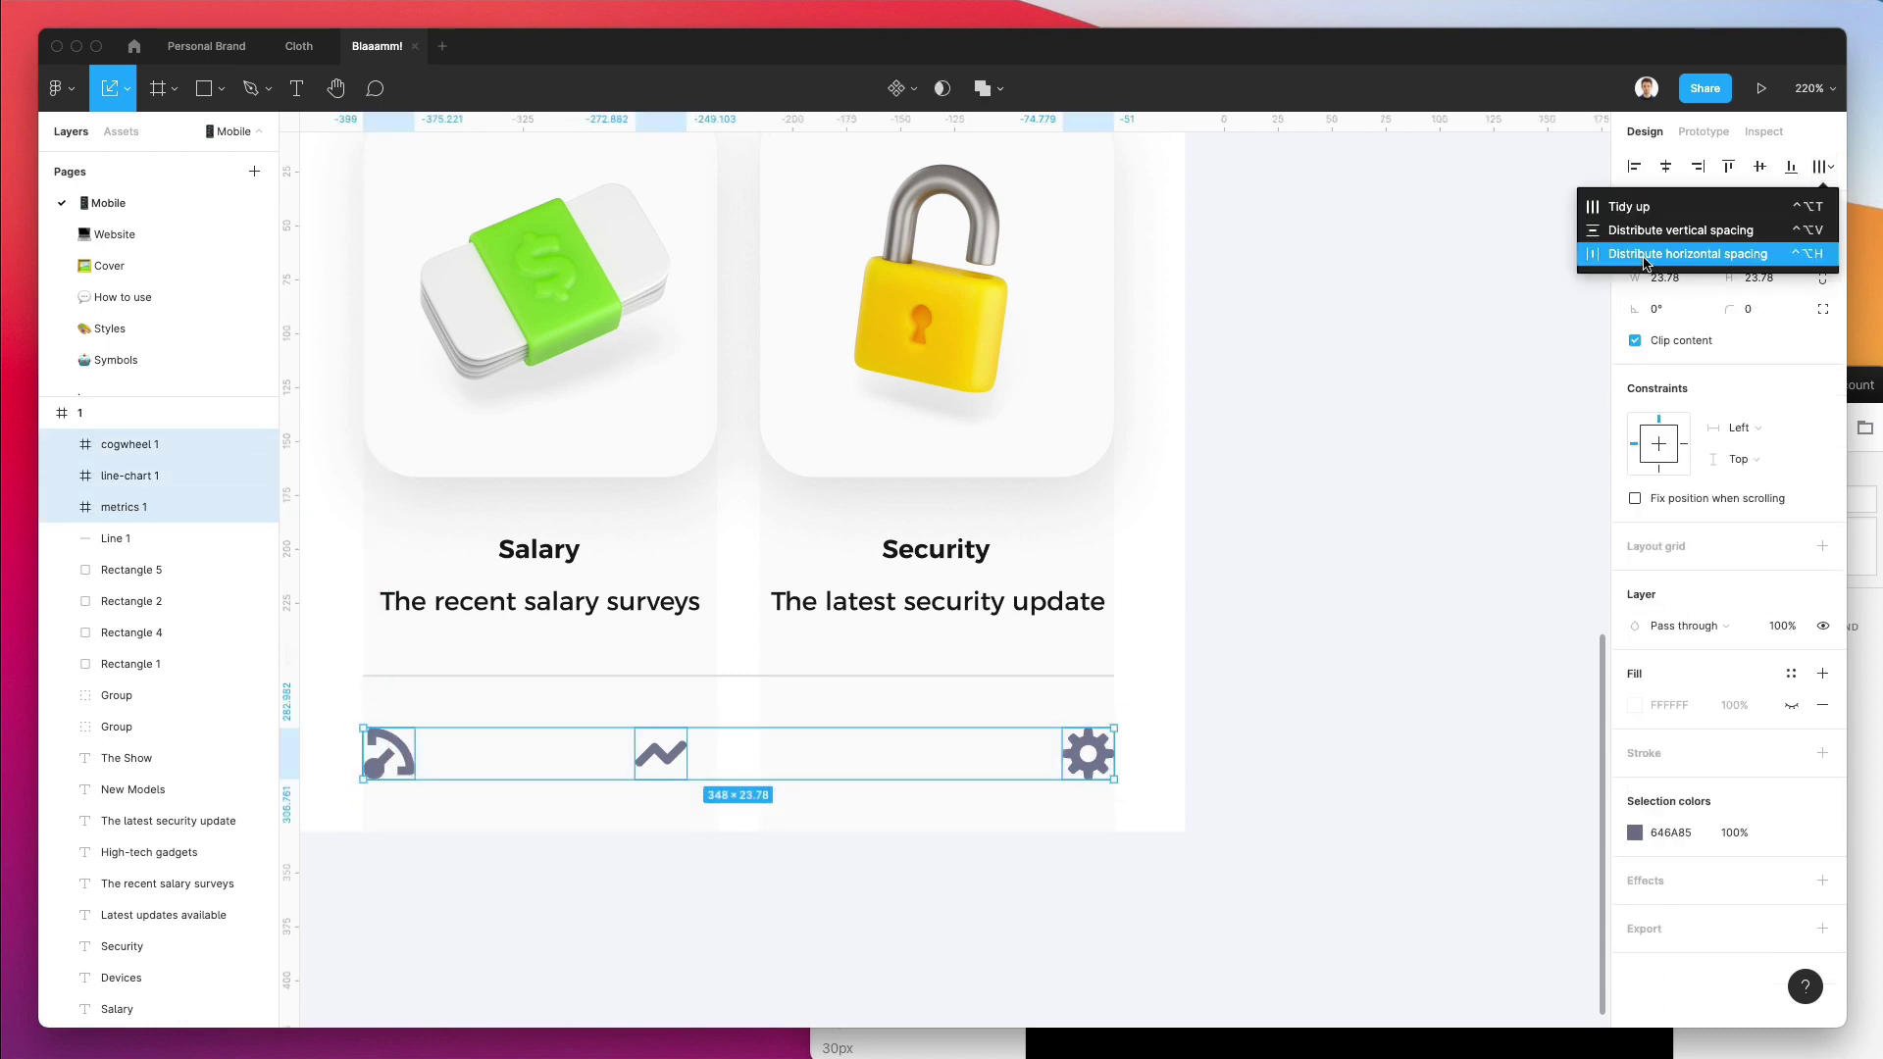
{"action": "left_click", "coordinate": [1726, 224]}
{"action": "left_click", "coordinate": [796, 819]}
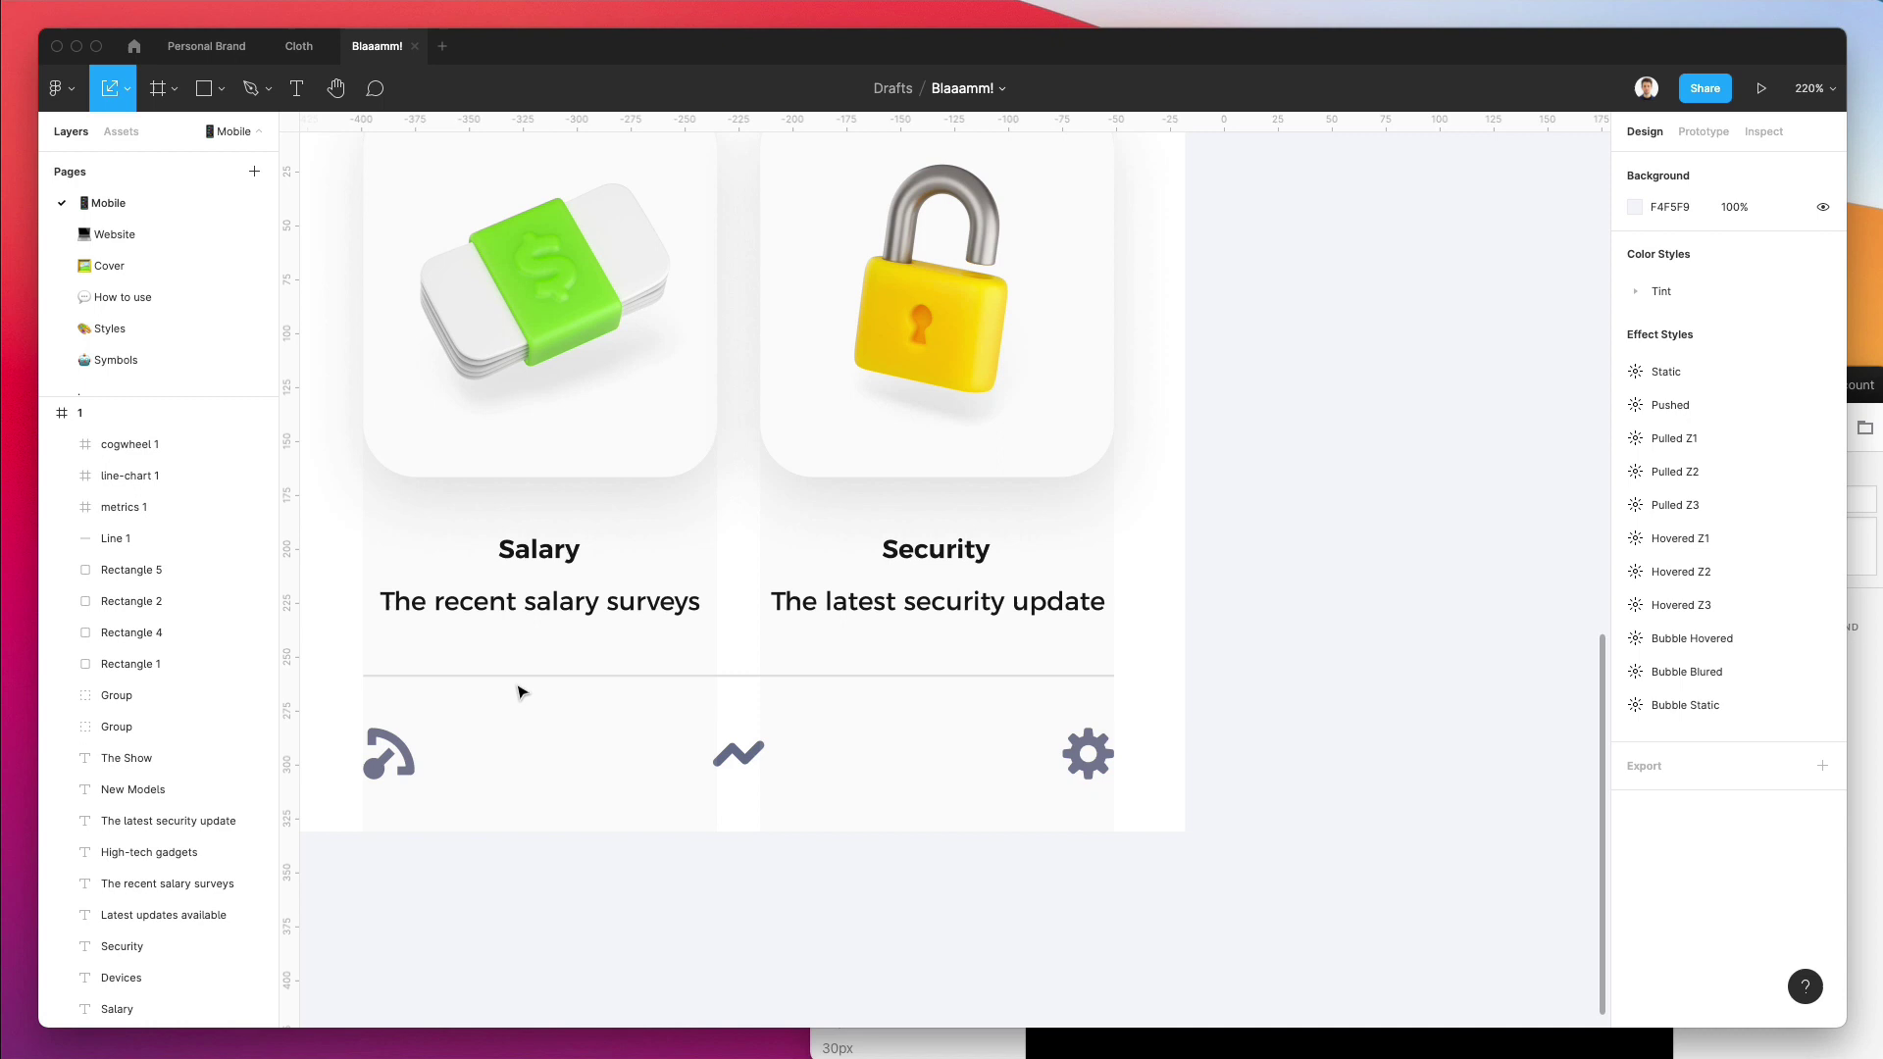
Move the dashboard icon and the cogwheel icon 30 px each inward from the ends of the divider line.
{"action": "left_click", "coordinate": [392, 753]}
{"action": "key", "text": "shift+Right"}
{"action": "key", "text": "shift+Right"}
{"action": "key", "text": "shift+Right"}
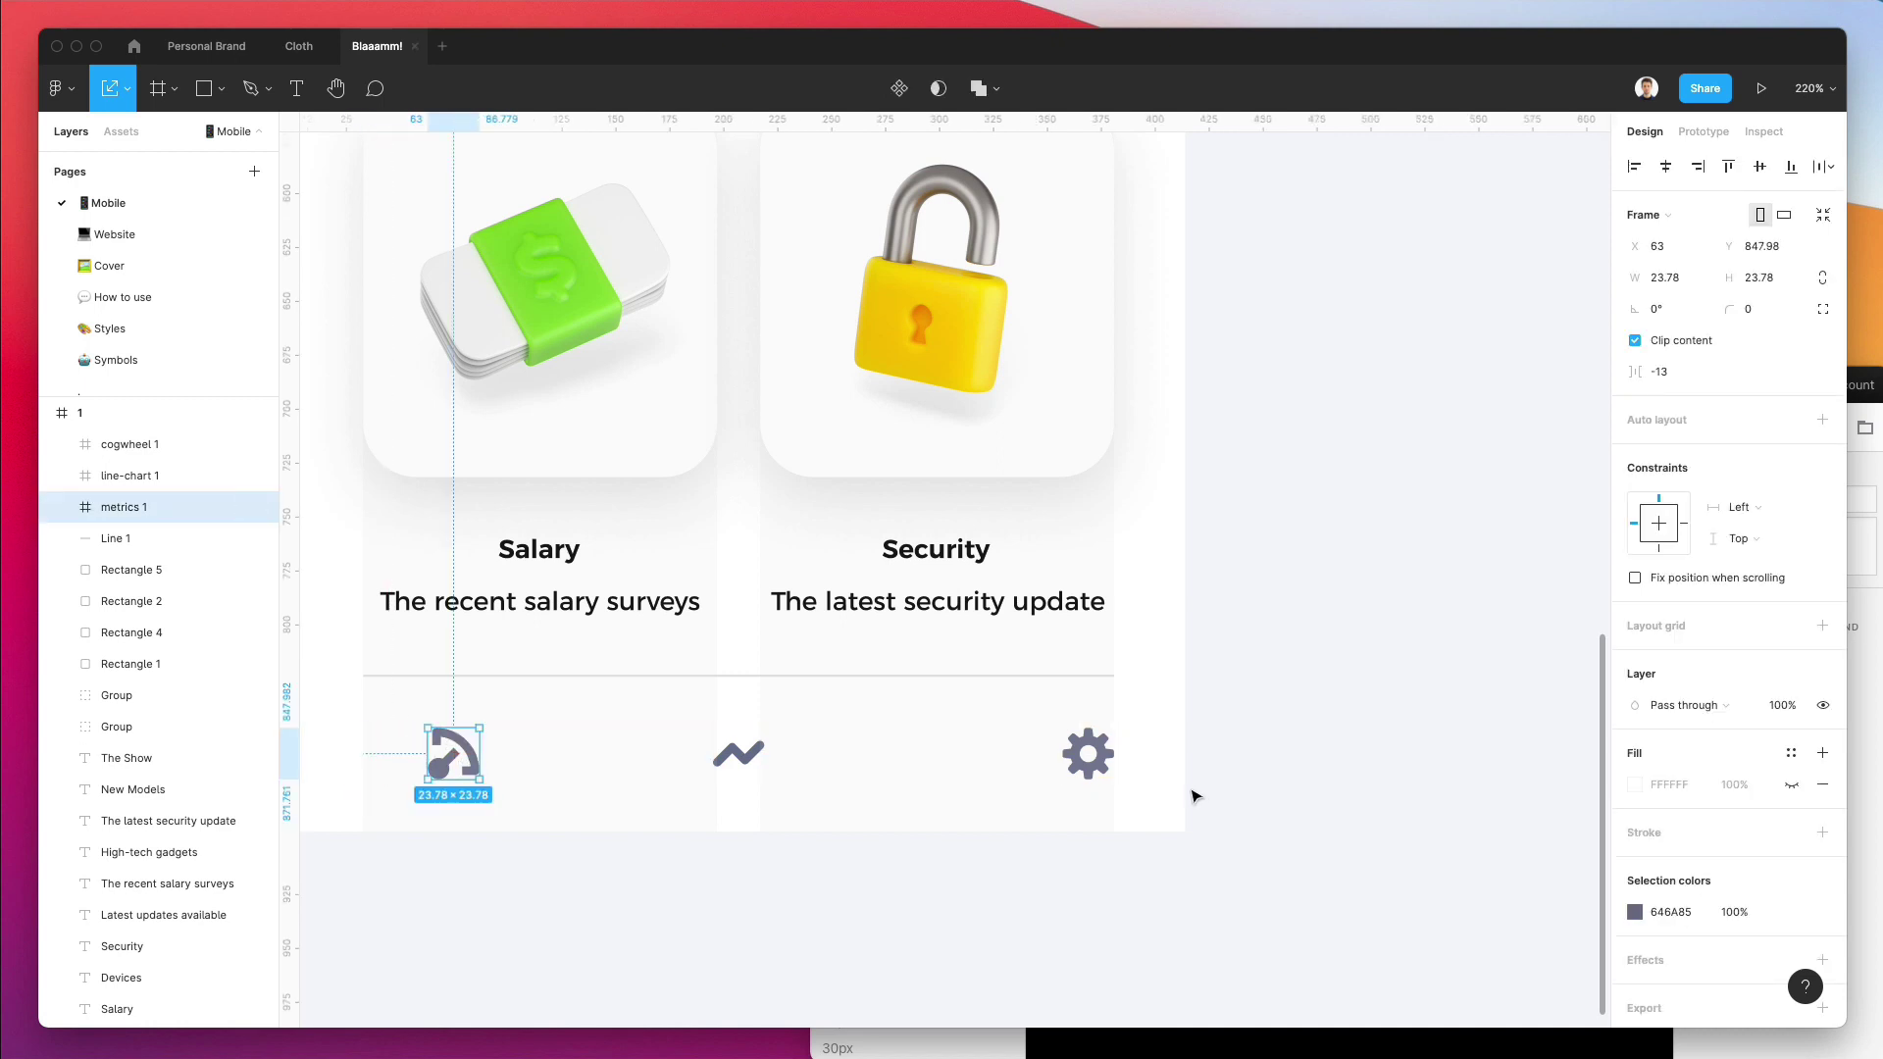
{"action": "left_click", "coordinate": [1089, 755]}
{"action": "key", "text": "shift+Left"}
{"action": "key", "text": "shift+Left"}
{"action": "key", "text": "shift+Left"}
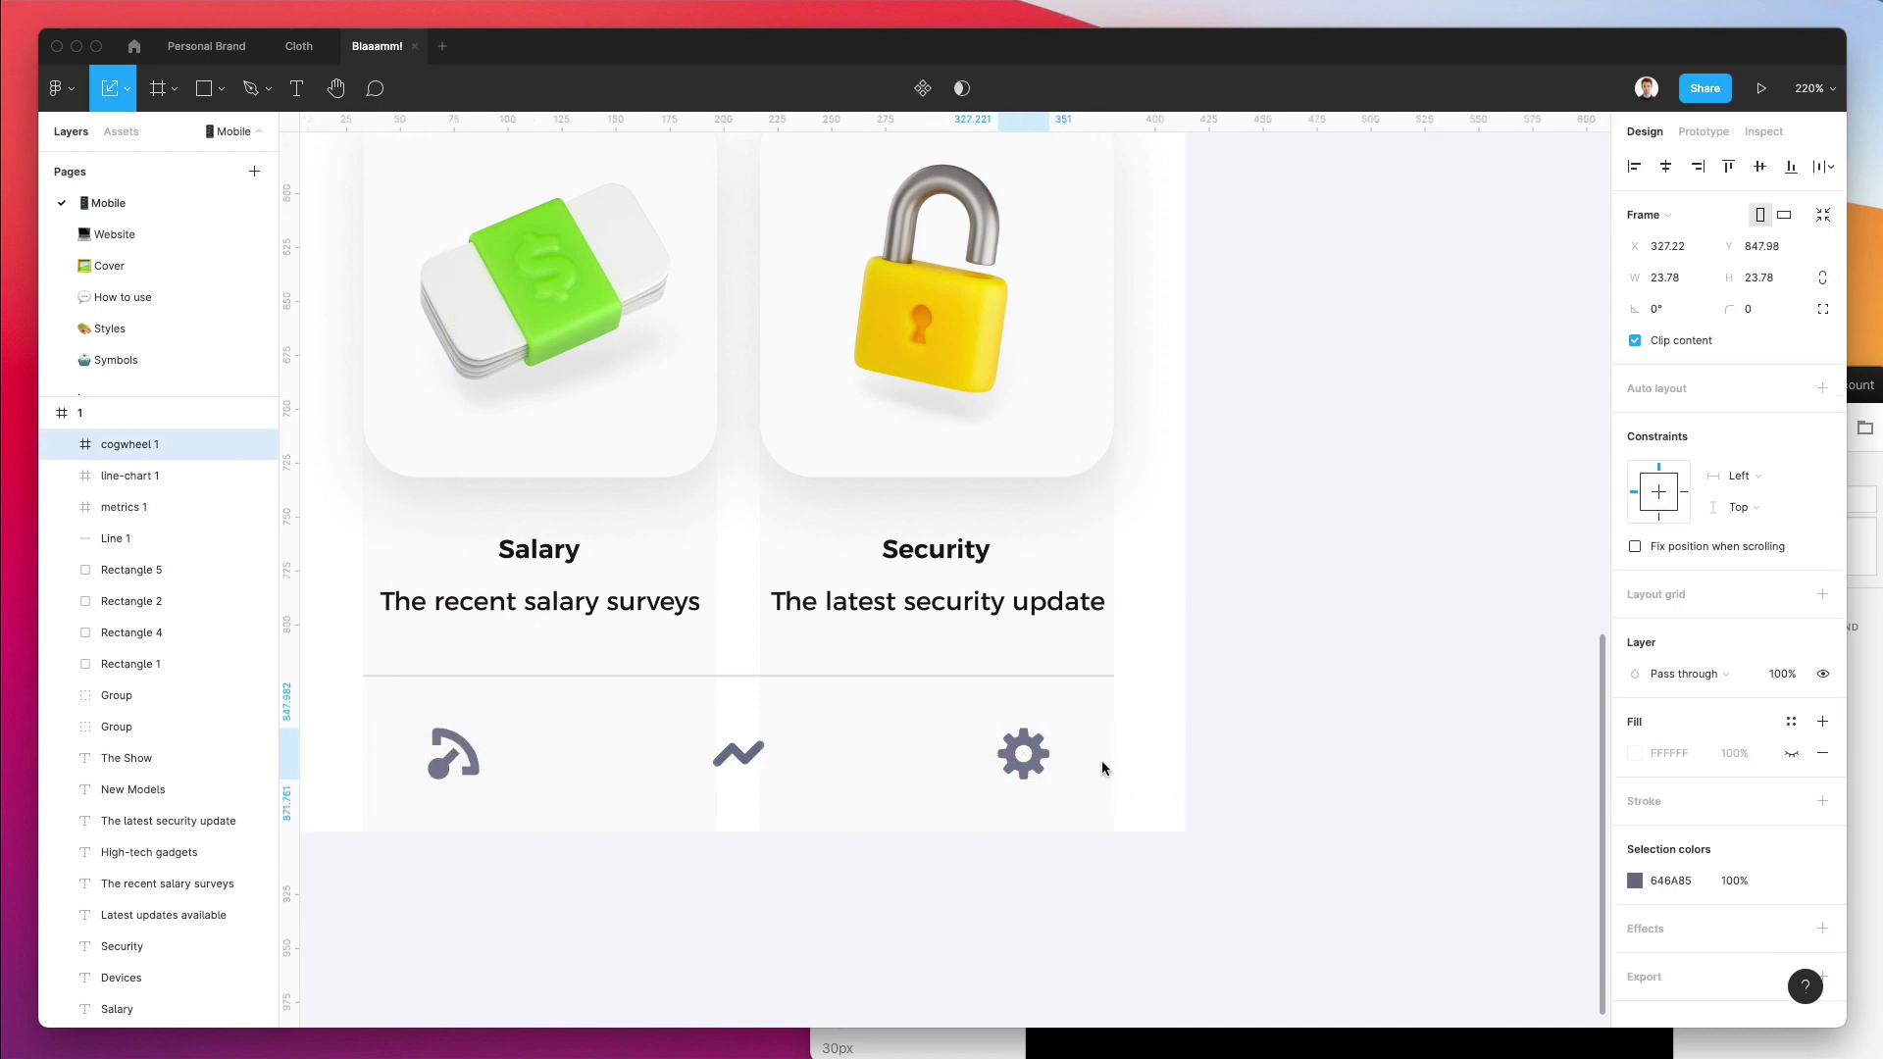
{"action": "left_click", "coordinate": [837, 804]}
Move the cogwheel and dashboard icons another 20 px each toward the line-chart icon.
{"action": "scroll", "coordinate": [833, 792], "scroll_direction": "down", "scroll_amount": 3}
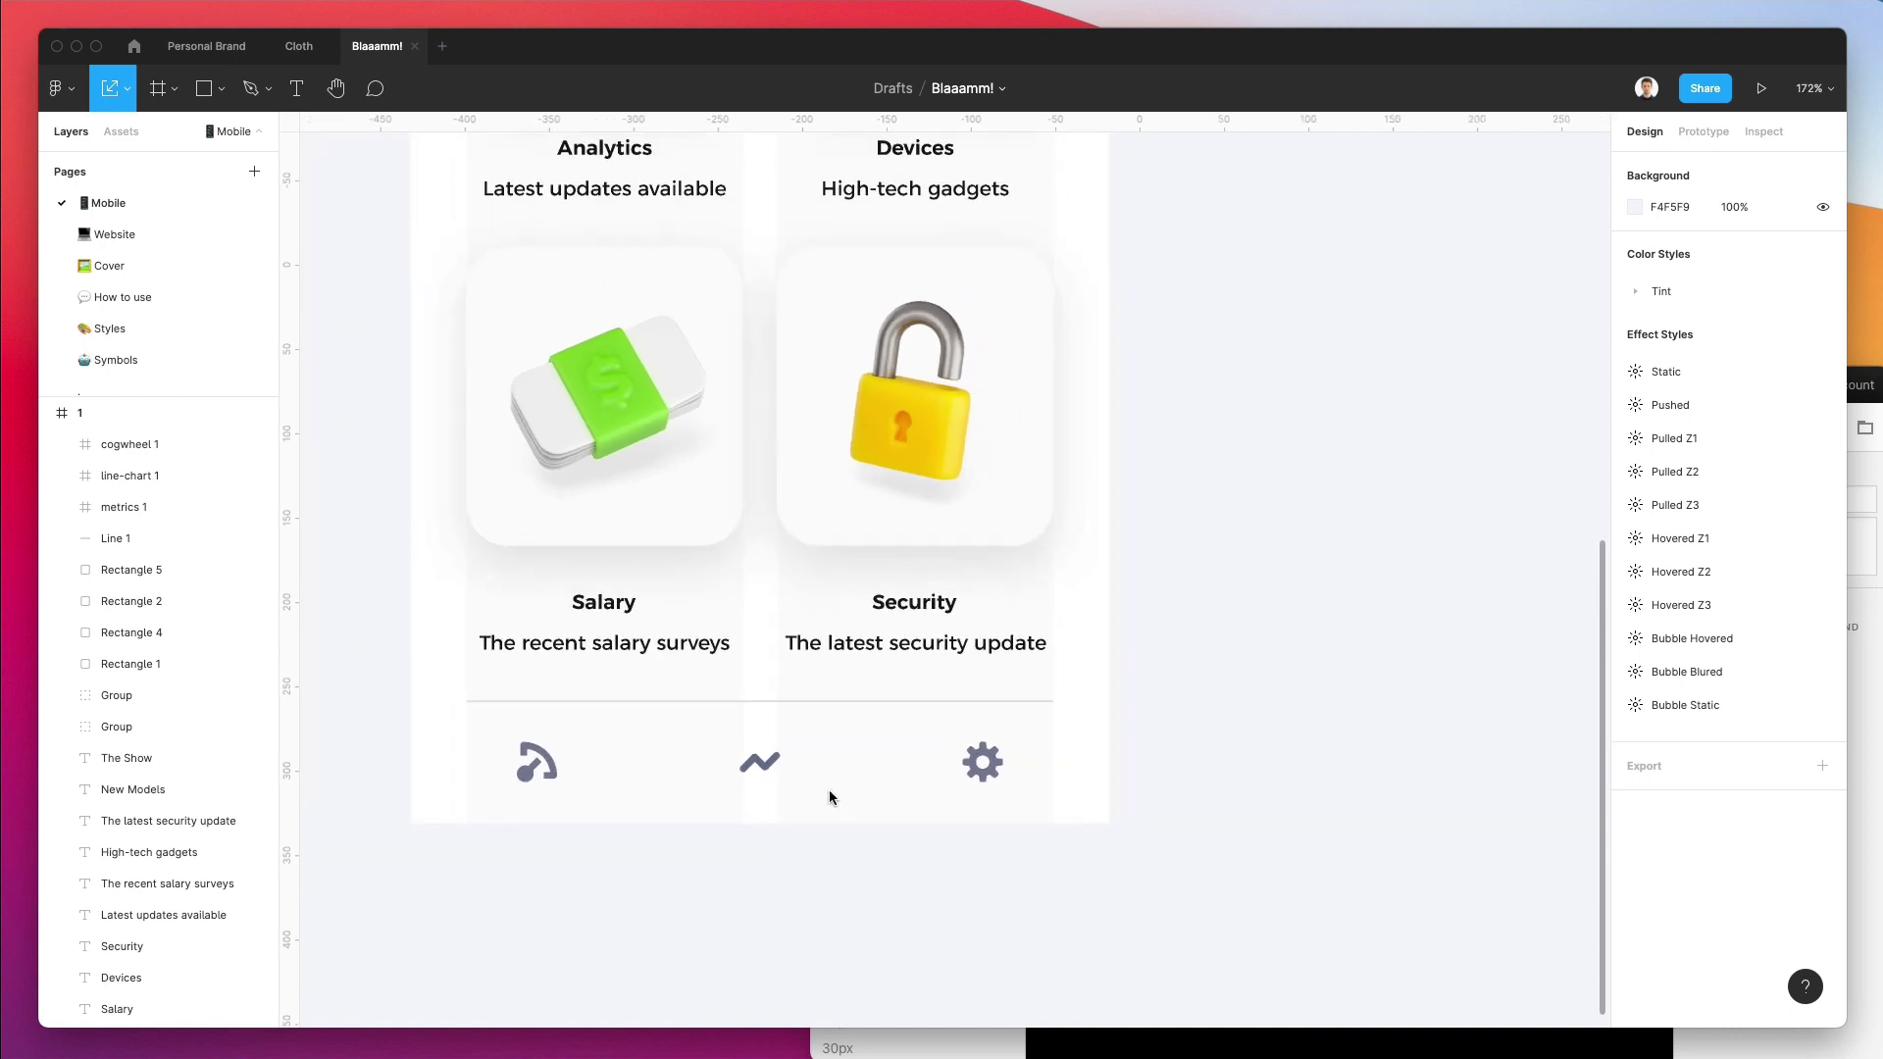
{"action": "scroll", "coordinate": [735, 716], "scroll_direction": "down", "scroll_amount": 1}
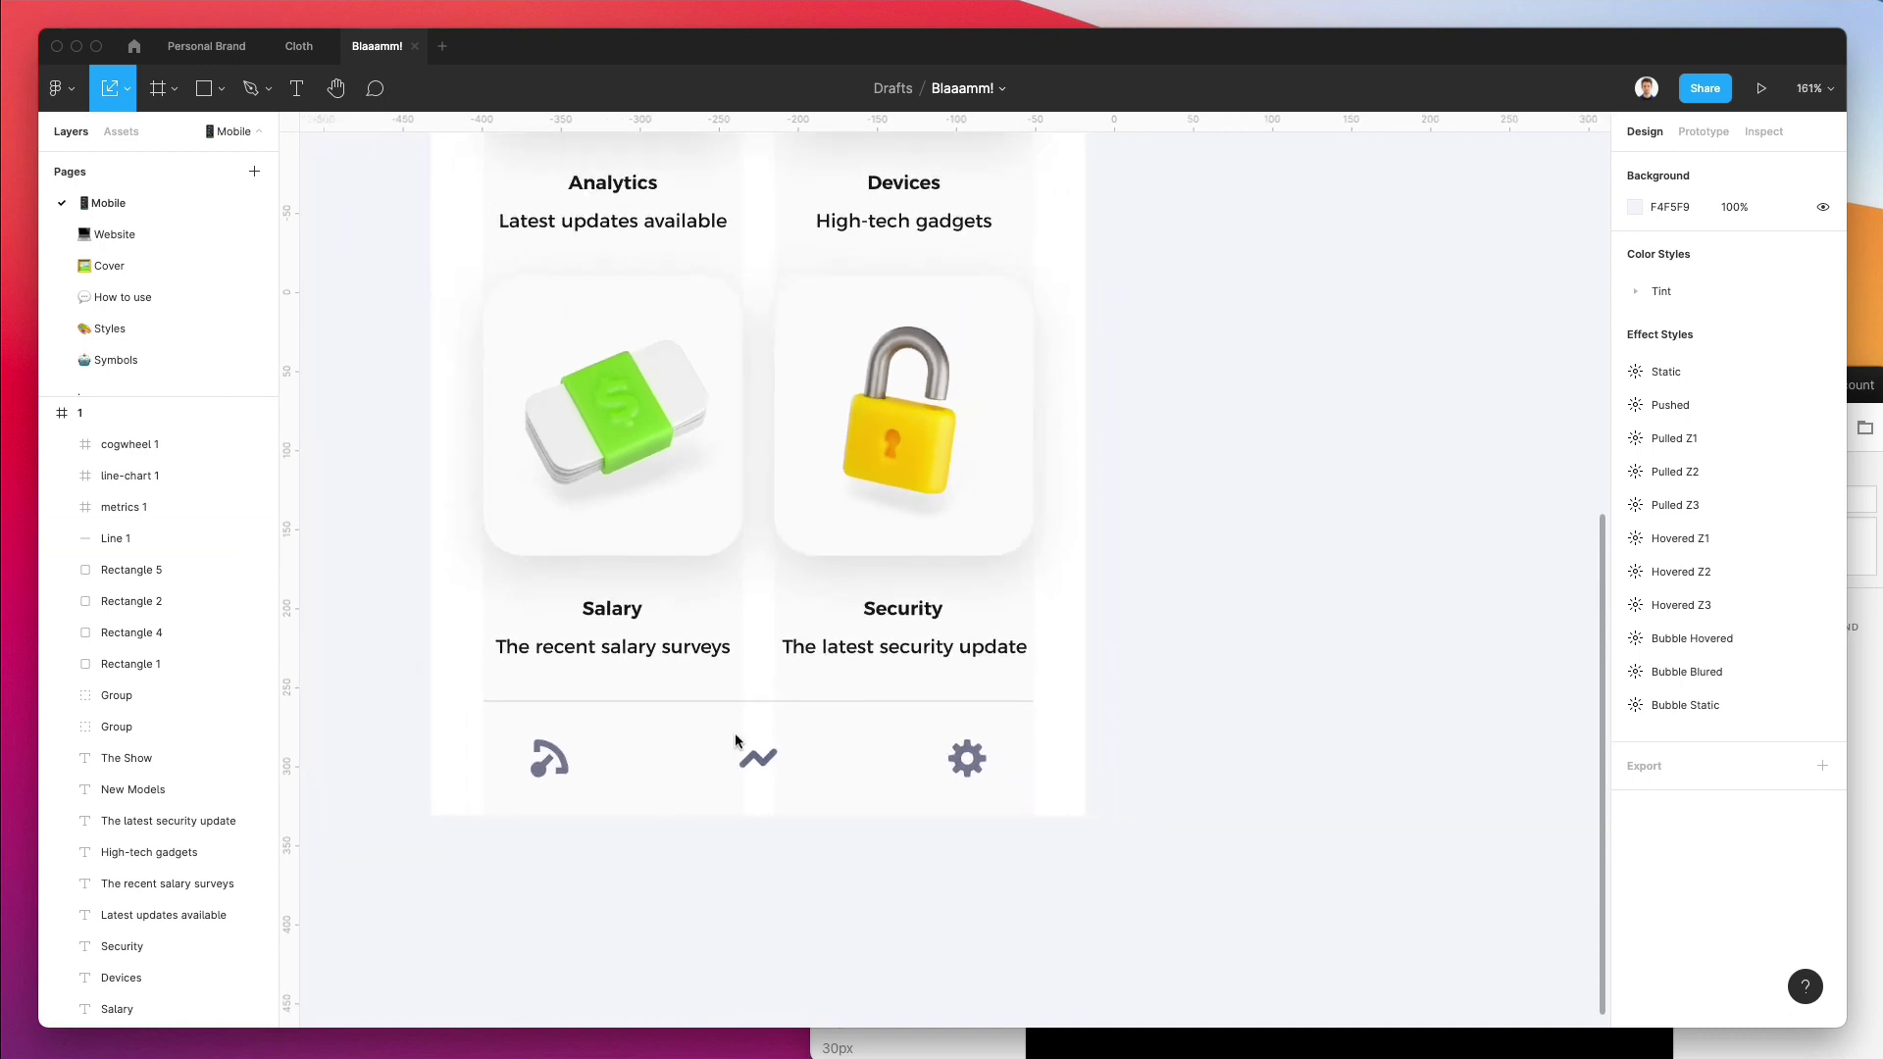
{"action": "left_click_drag", "start_coordinate": [512, 726], "coordinate": [850, 793]}
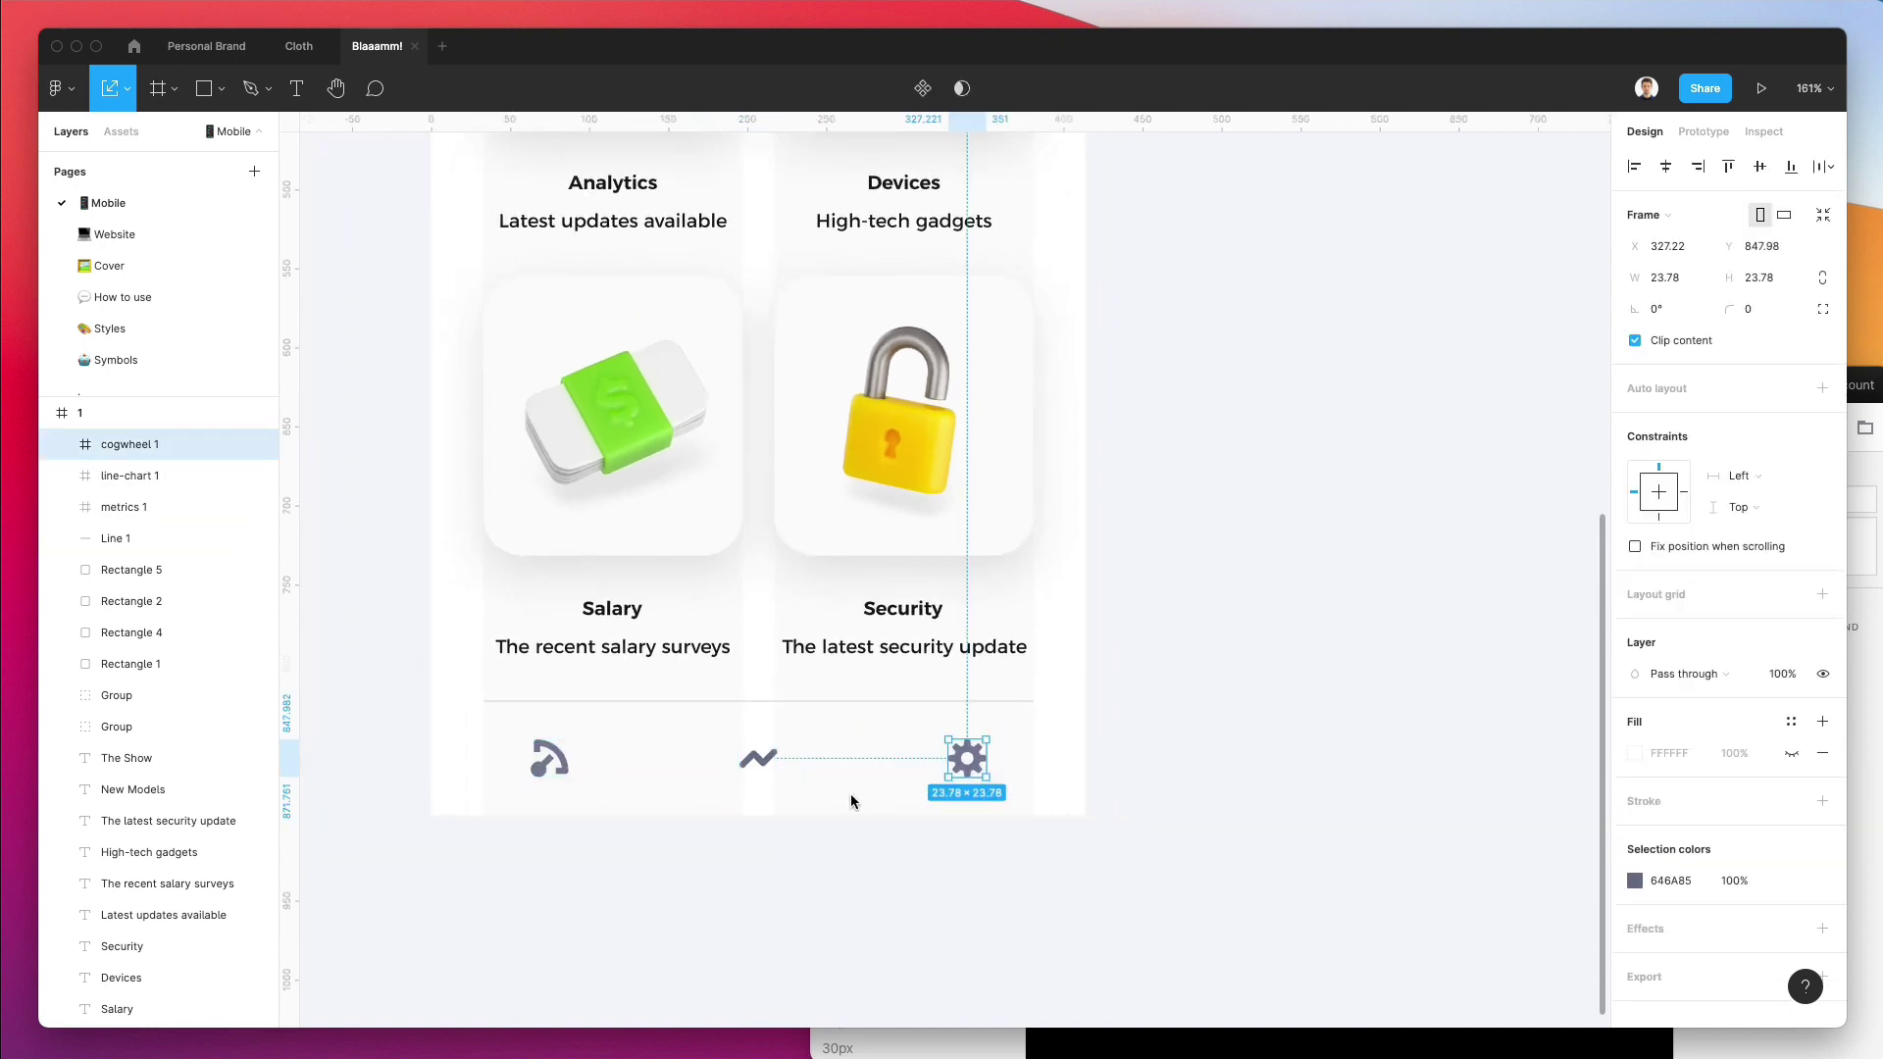
{"action": "key", "text": "shift+Left"}
{"action": "key", "text": "shift+Left"}
{"action": "left_click", "coordinate": [549, 760]}
{"action": "key", "text": "shift+Right"}
{"action": "key", "text": "shift+Right"}
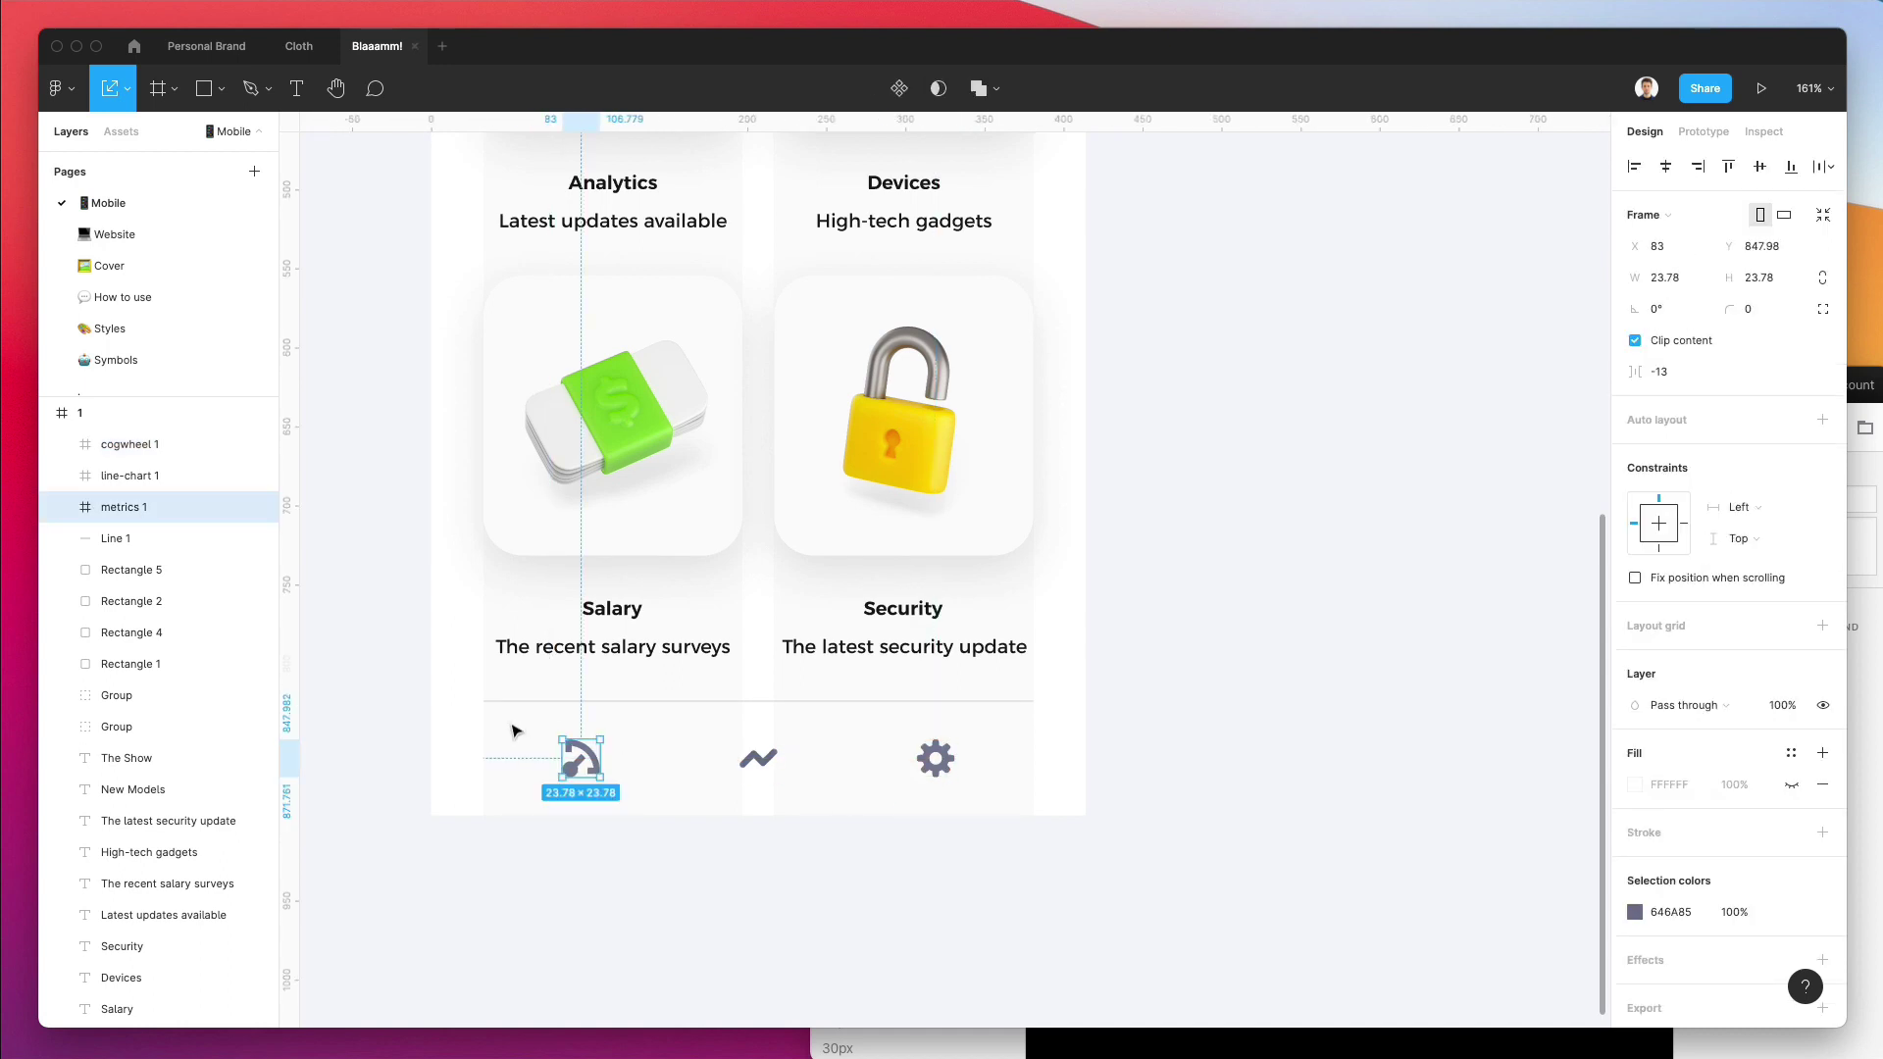
{"action": "scroll", "coordinate": [614, 758], "scroll_direction": "up", "scroll_amount": 5}
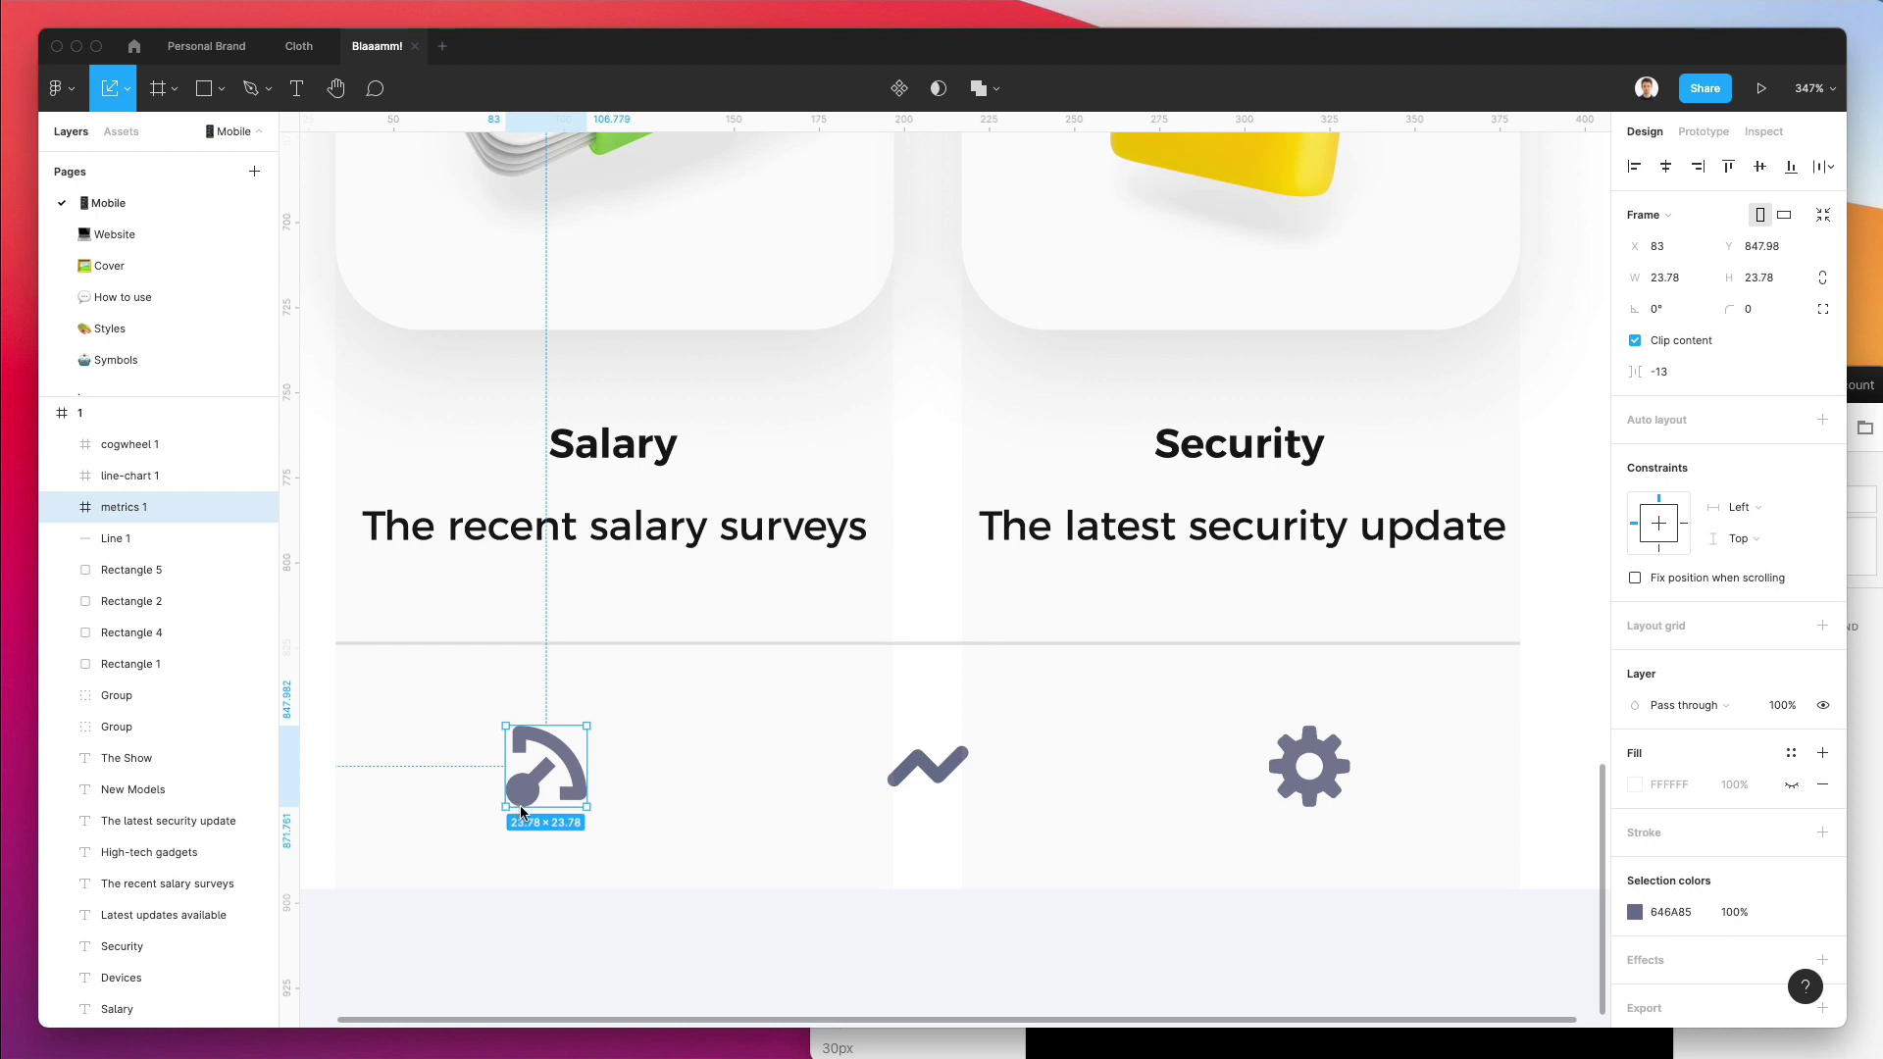
{"action": "left_click", "coordinate": [697, 698]}
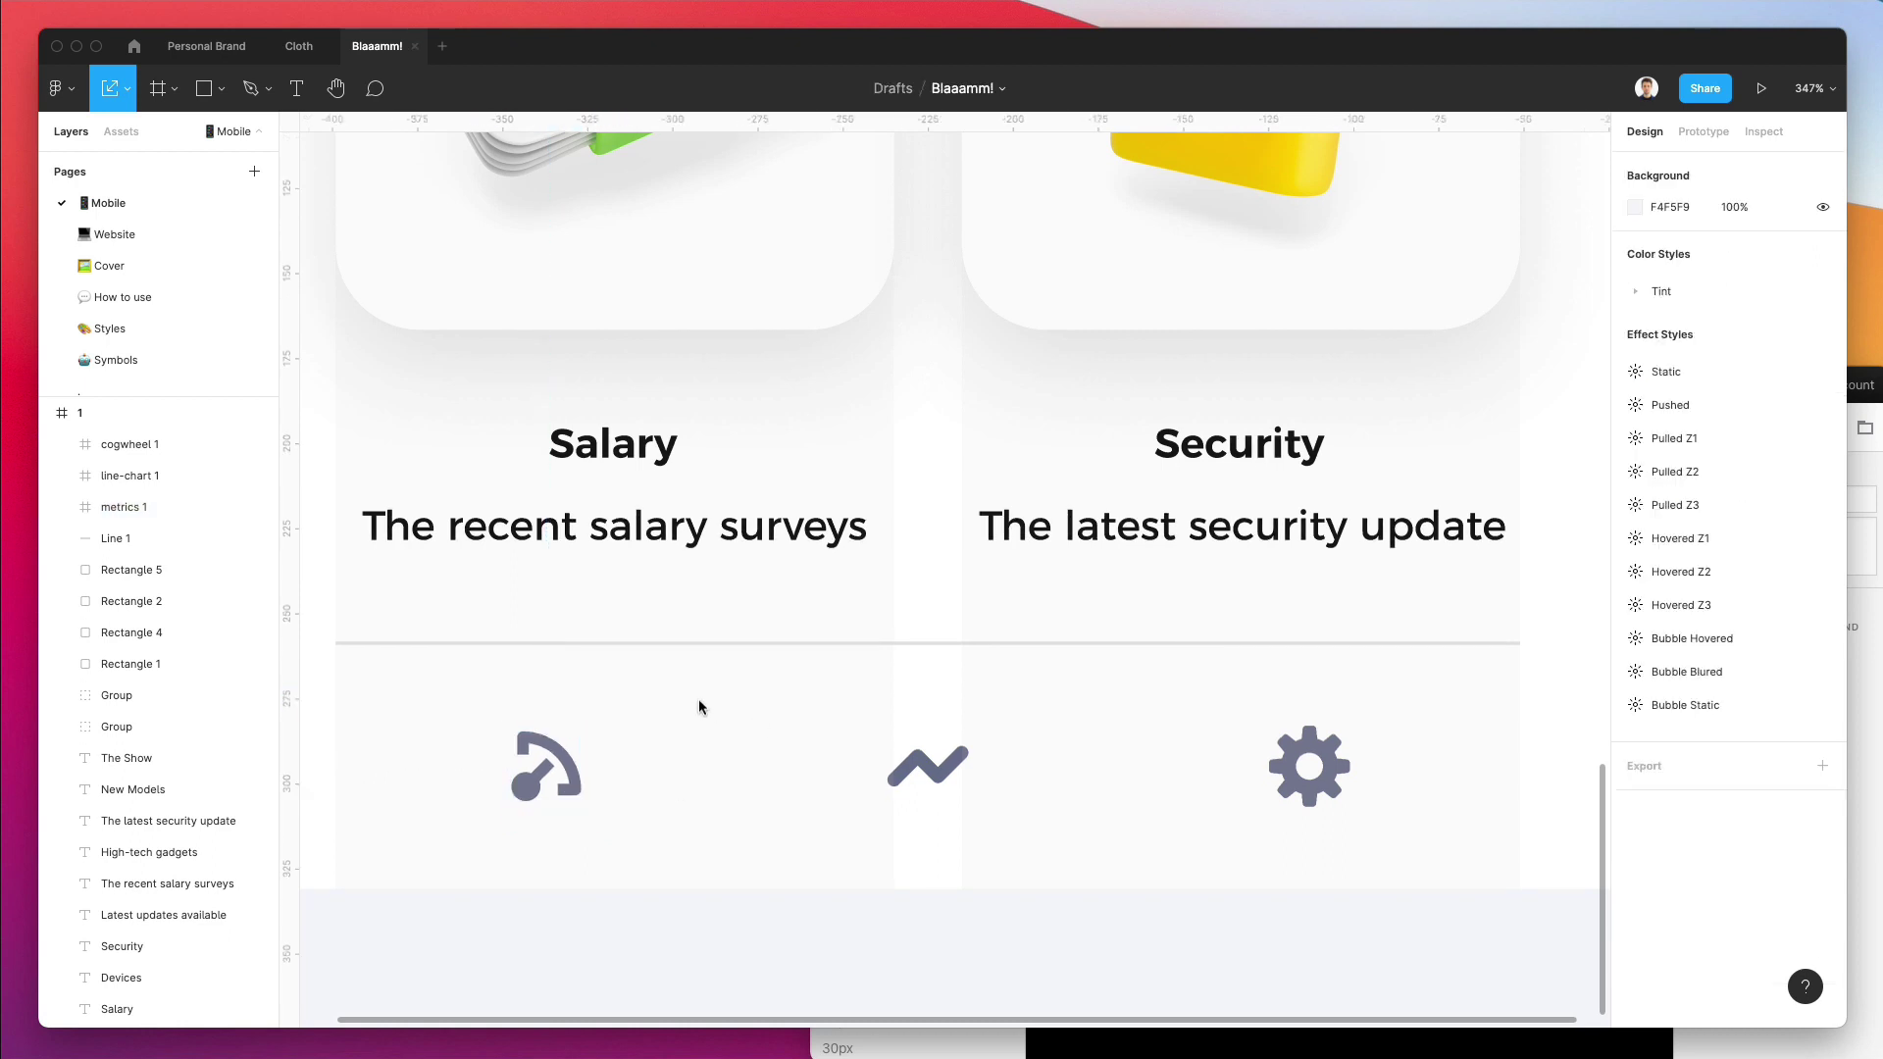
Ungroup the frames of the dashboard, line-chart and cogwheel icons so only their inner groups remain.
{"action": "scroll", "coordinate": [697, 699], "scroll_direction": "down", "scroll_amount": 3}
{"action": "left_click_drag", "start_coordinate": [531, 690], "coordinate": [1206, 814]}
{"action": "key", "text": "super+shift+g"}
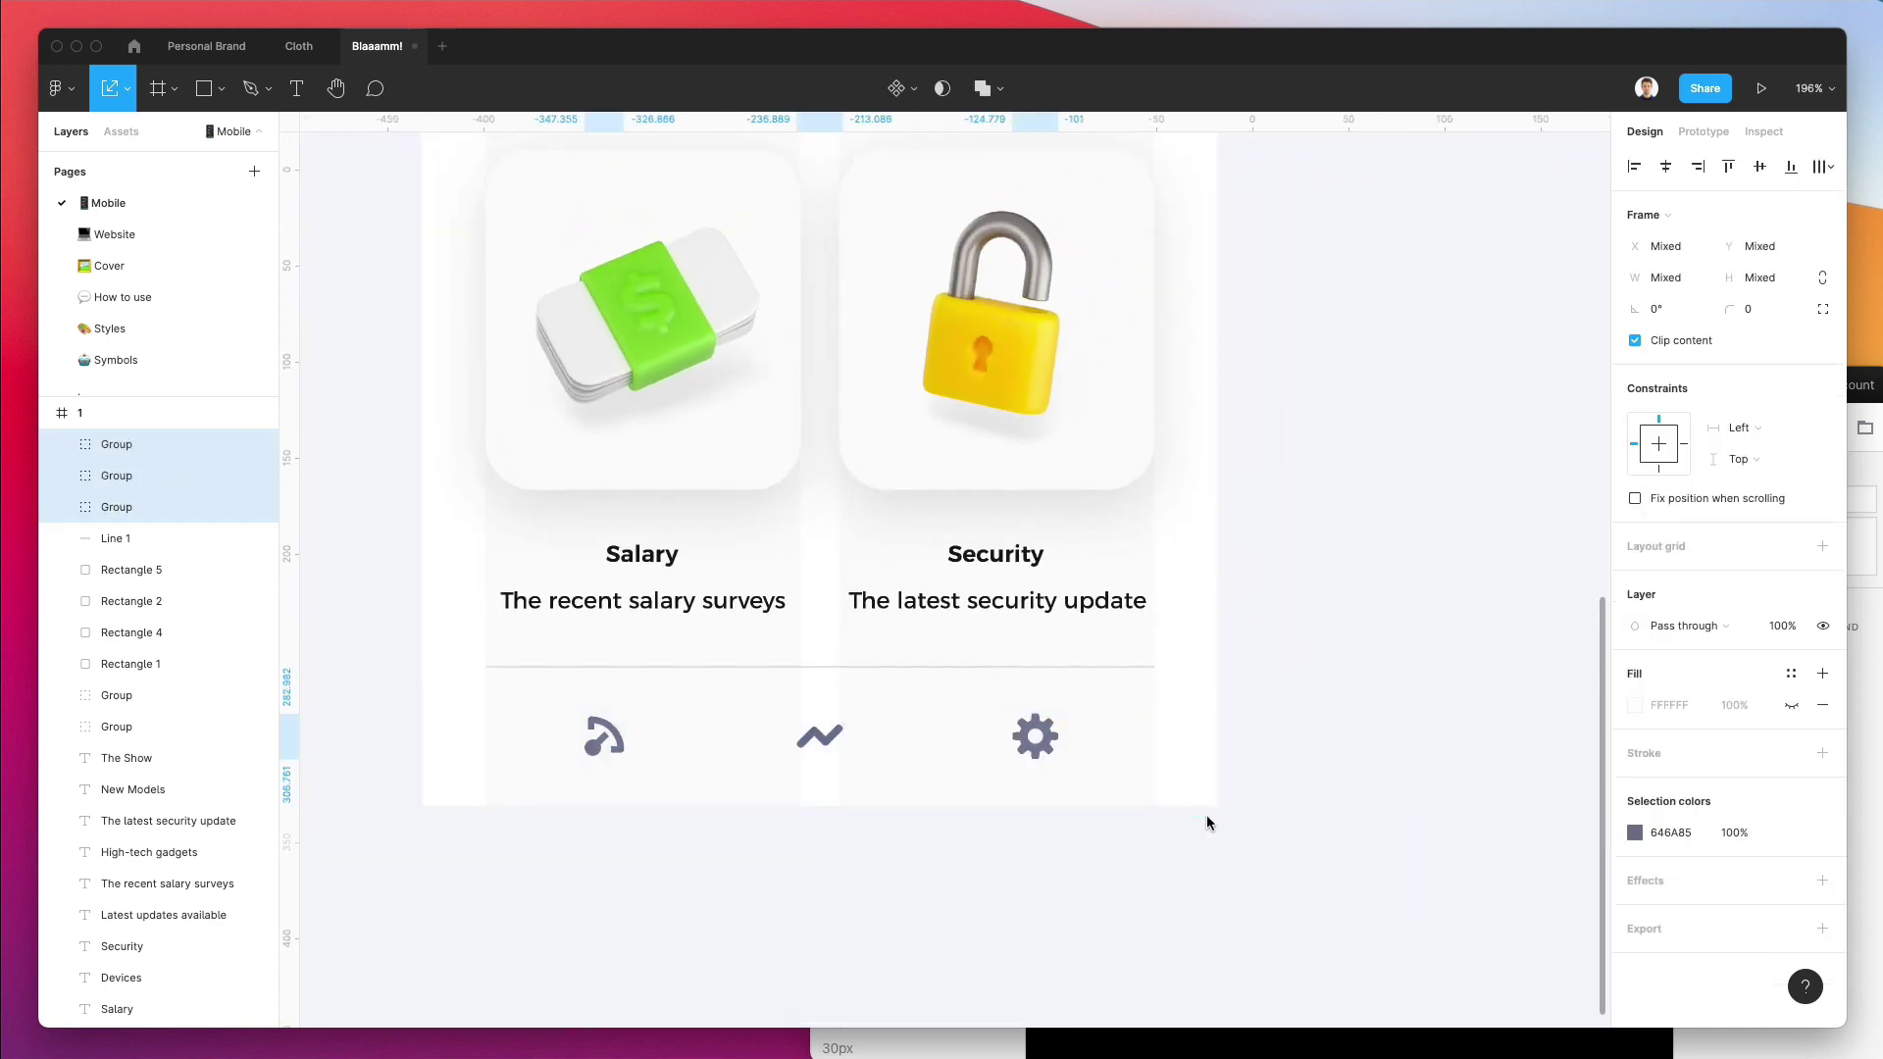
Change the fill of the three navigation icons to the light grey AAADBA.
{"action": "scroll", "coordinate": [1097, 785], "scroll_direction": "down", "scroll_amount": 2}
{"action": "scroll", "coordinate": [1097, 784], "scroll_direction": "up", "scroll_amount": 3}
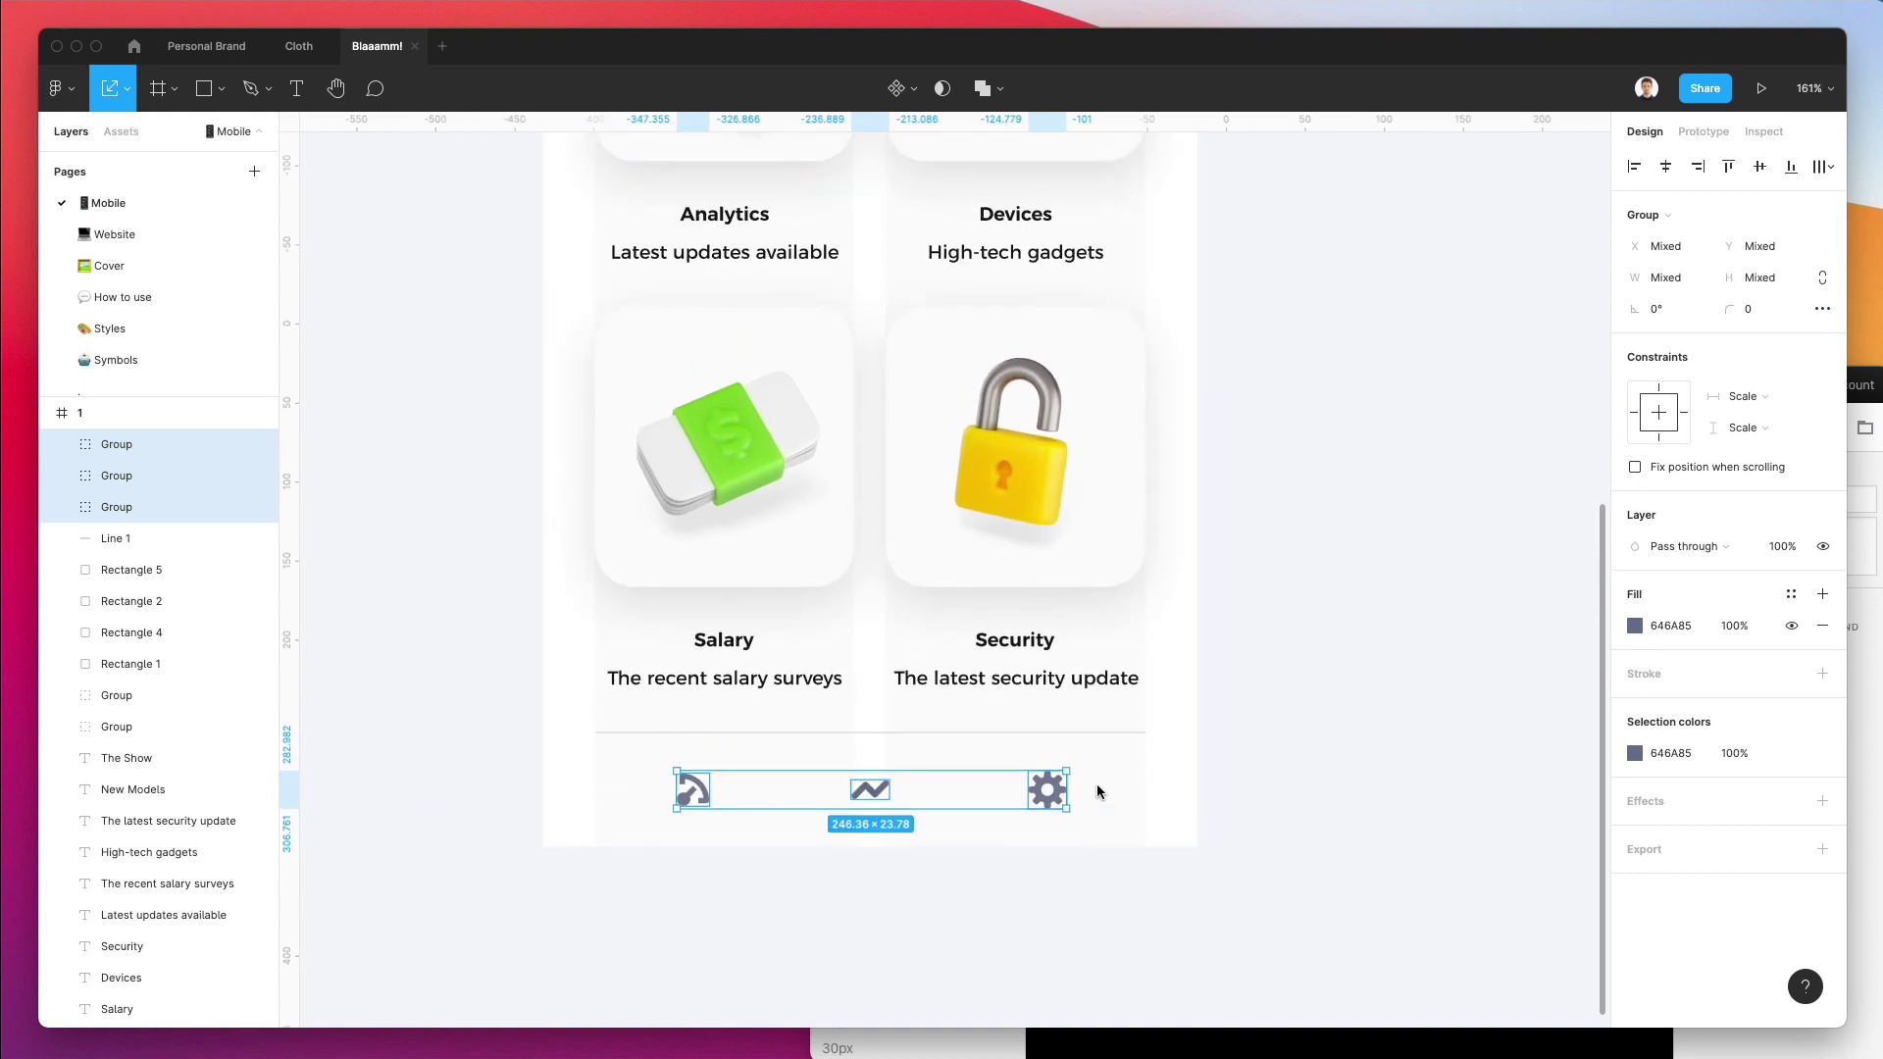
{"action": "scroll", "coordinate": [1096, 785], "scroll_direction": "up", "scroll_amount": 2}
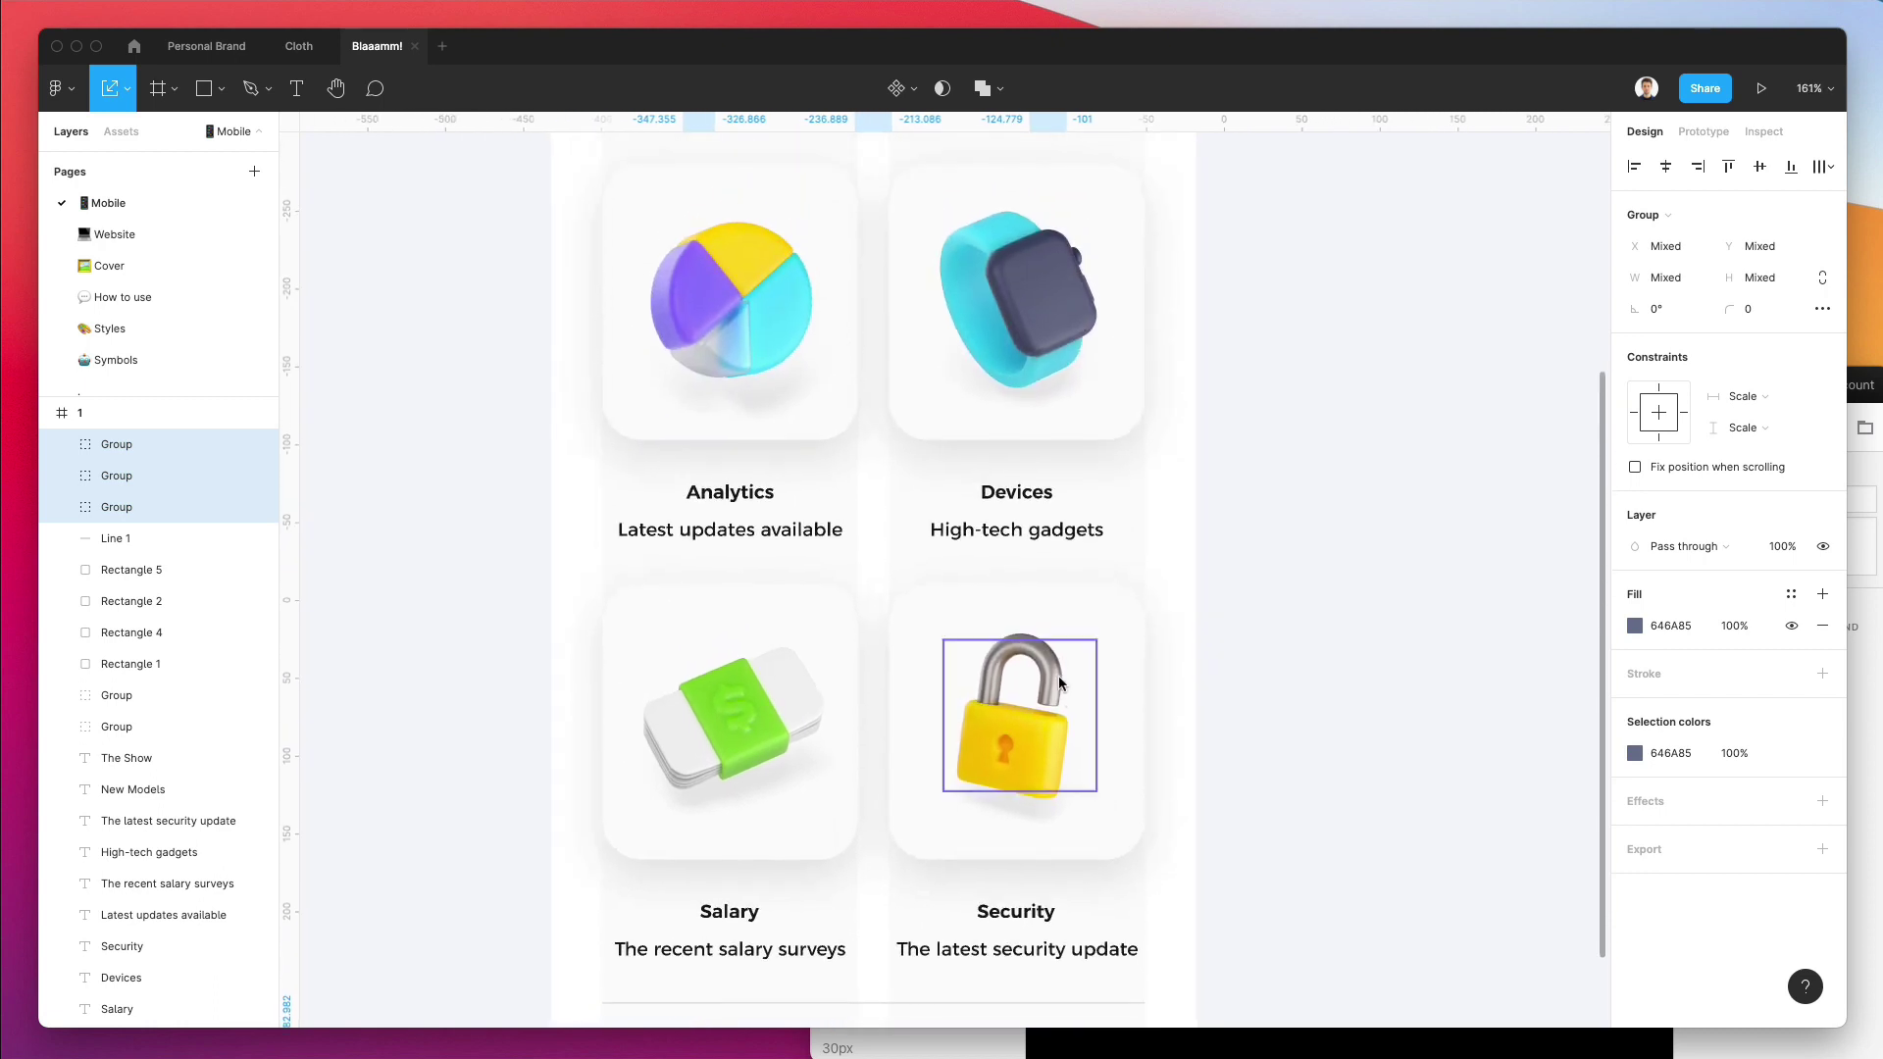
{"action": "scroll", "coordinate": [1057, 674], "scroll_direction": "up", "scroll_amount": 3}
{"action": "scroll", "coordinate": [893, 279], "scroll_direction": "up", "scroll_amount": 4}
{"action": "scroll", "coordinate": [894, 277], "scroll_direction": "down", "scroll_amount": 10}
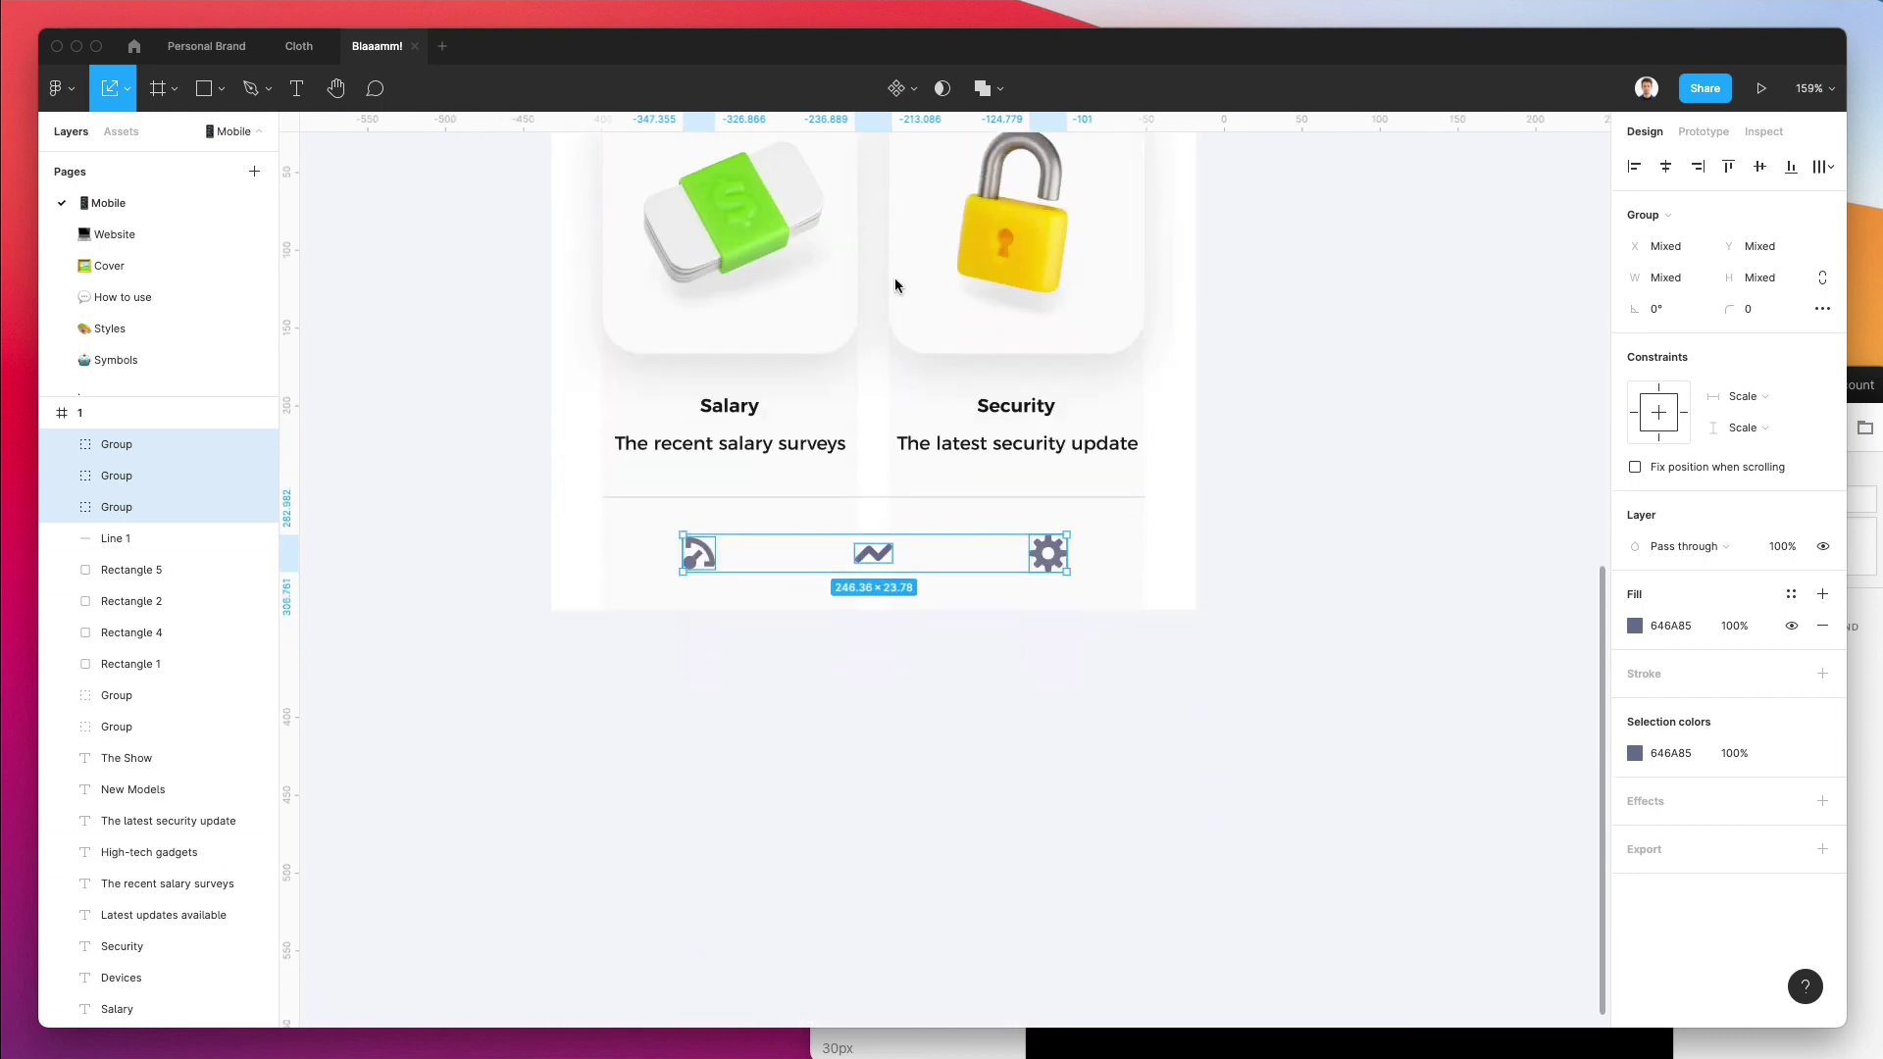
{"action": "left_click", "coordinate": [1634, 626]}
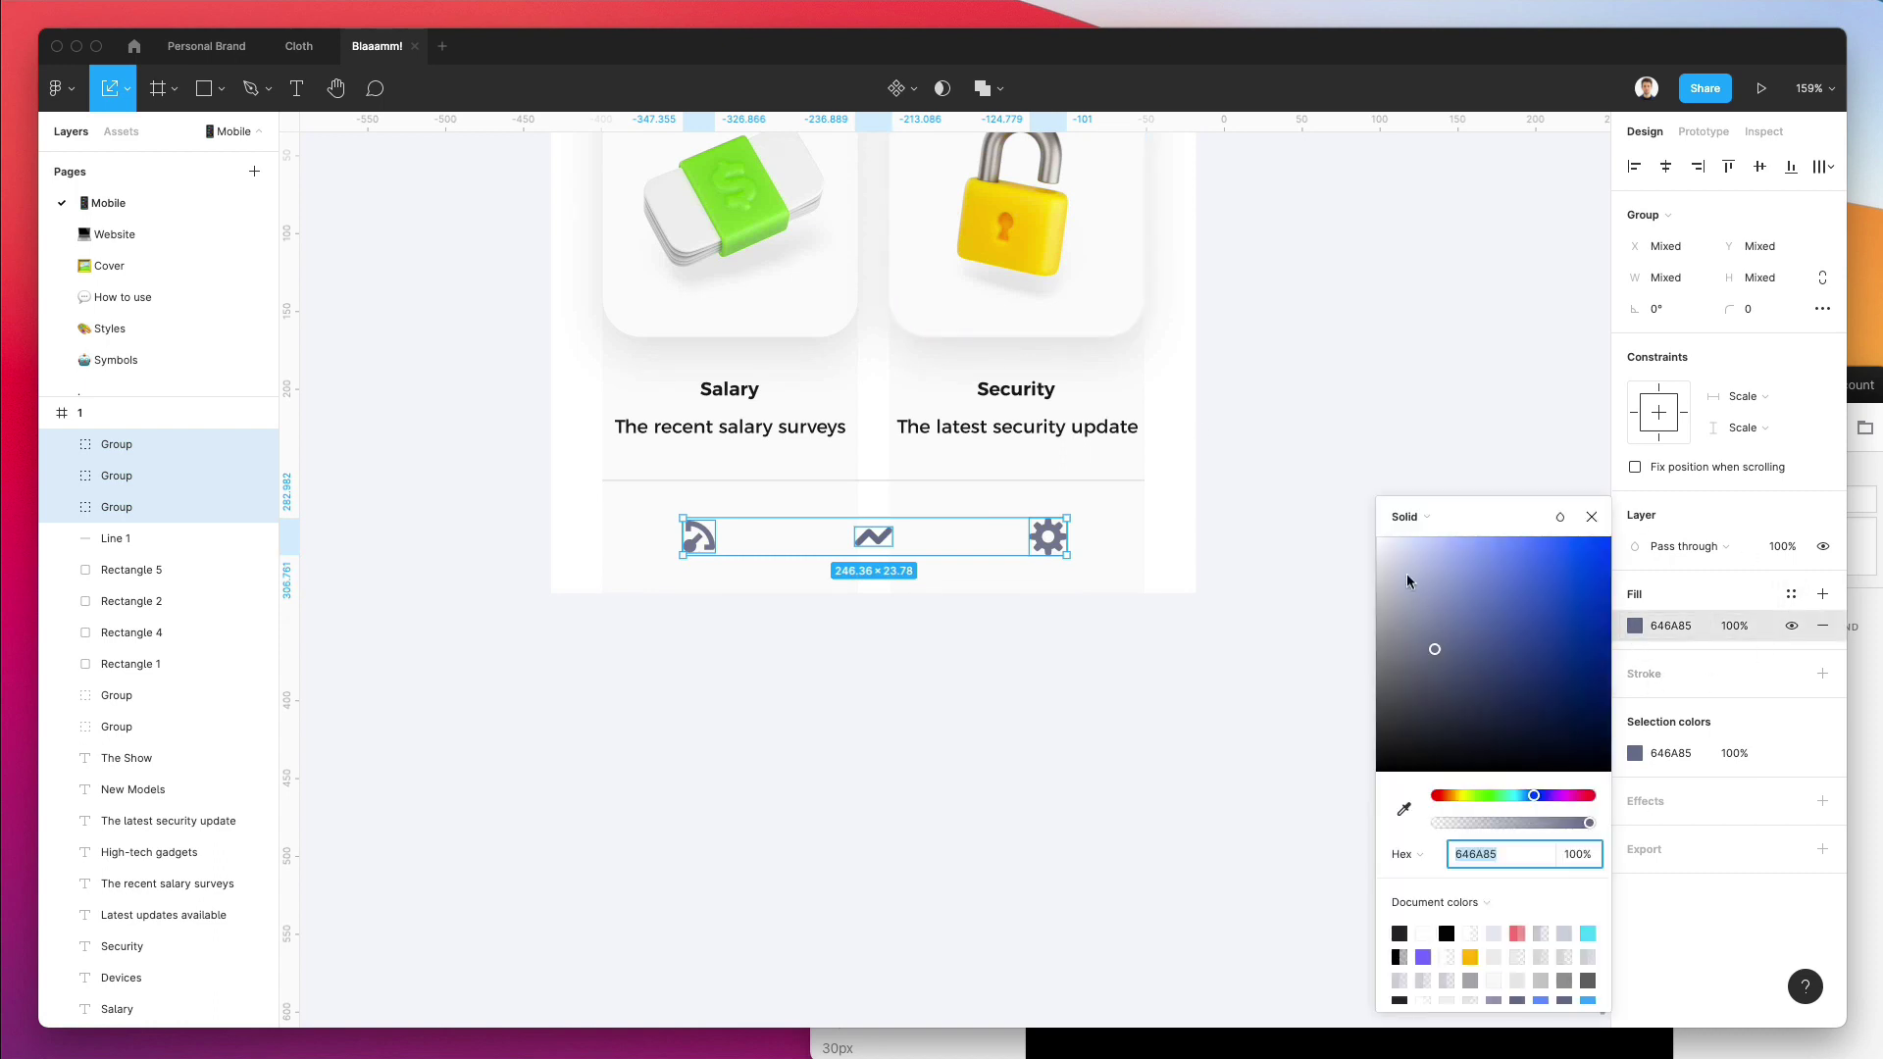
{"action": "left_click_drag", "start_coordinate": [1406, 574], "coordinate": [1396, 608]}
{"action": "left_click", "coordinate": [693, 611]}
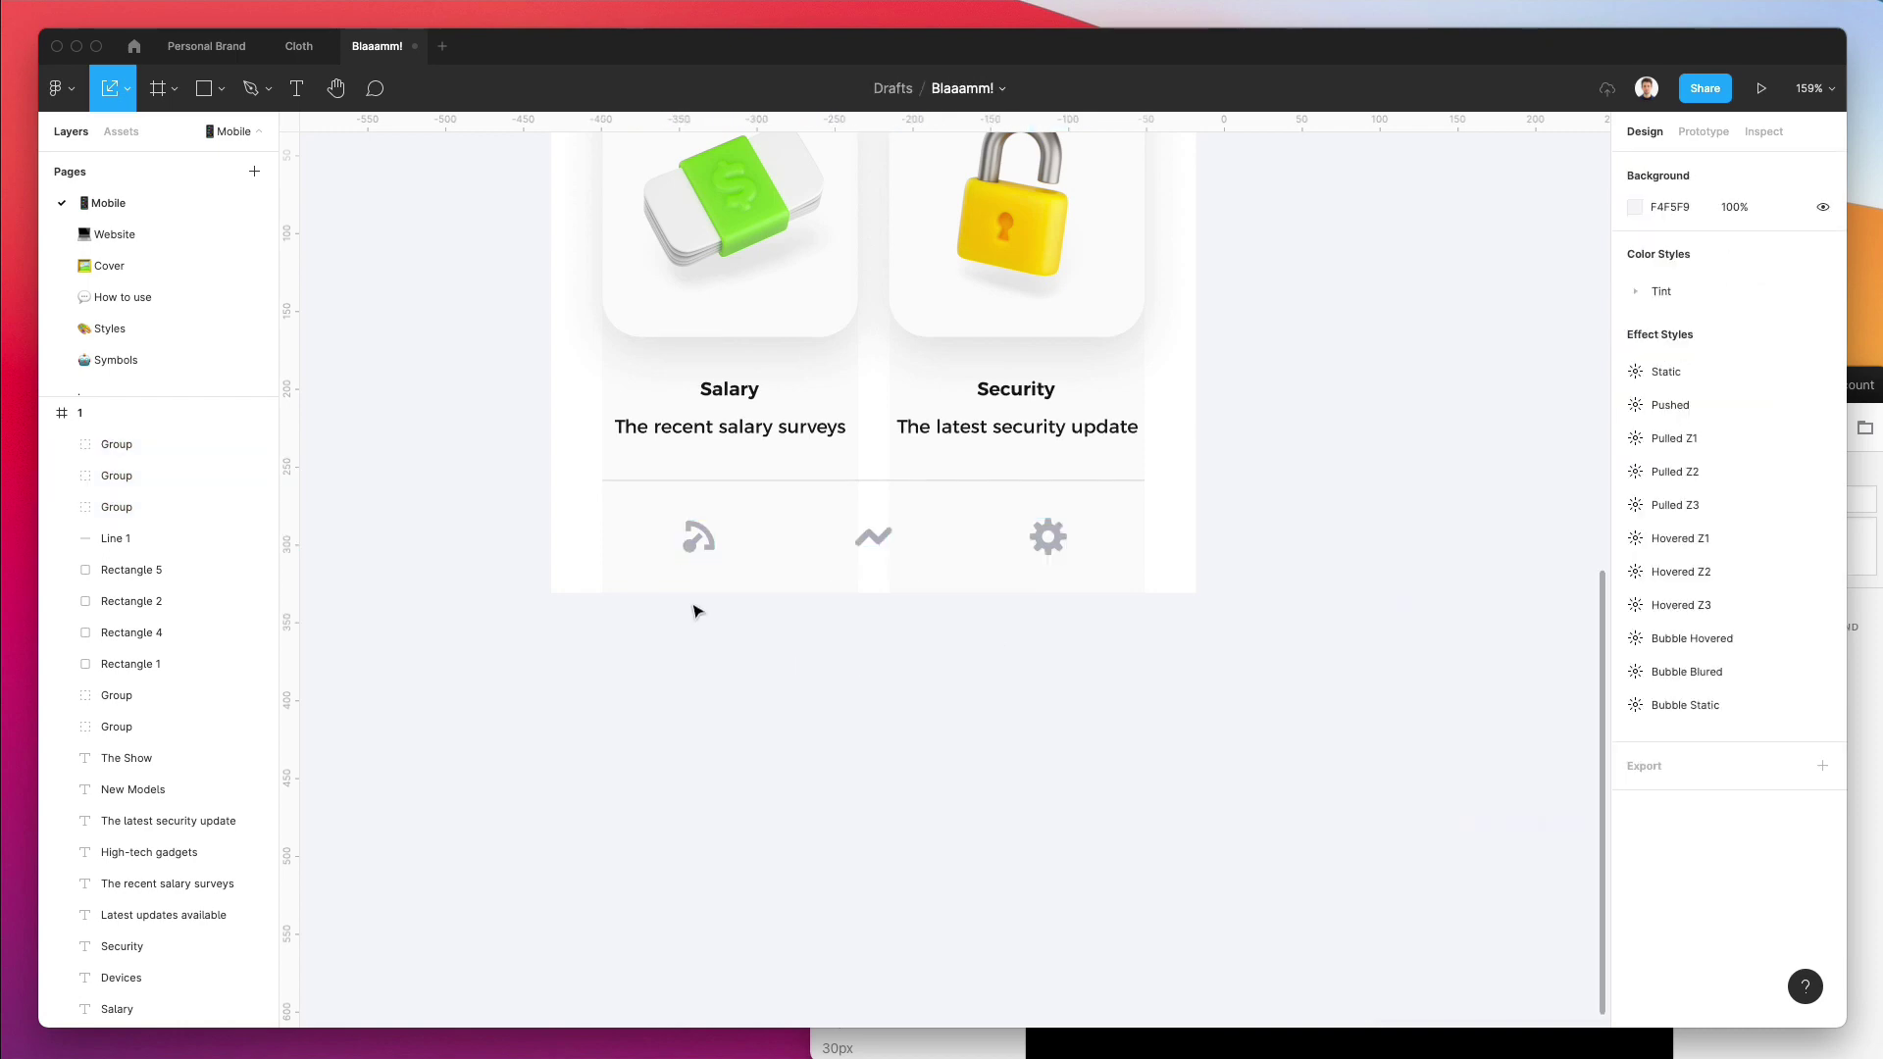
Try the green 00FFA3 sampled from the Recommended pill as the dashboard icon's fill, and undo it.
{"action": "left_click", "coordinate": [696, 537]}
{"action": "scroll", "coordinate": [696, 537], "scroll_direction": "up", "scroll_amount": 15}
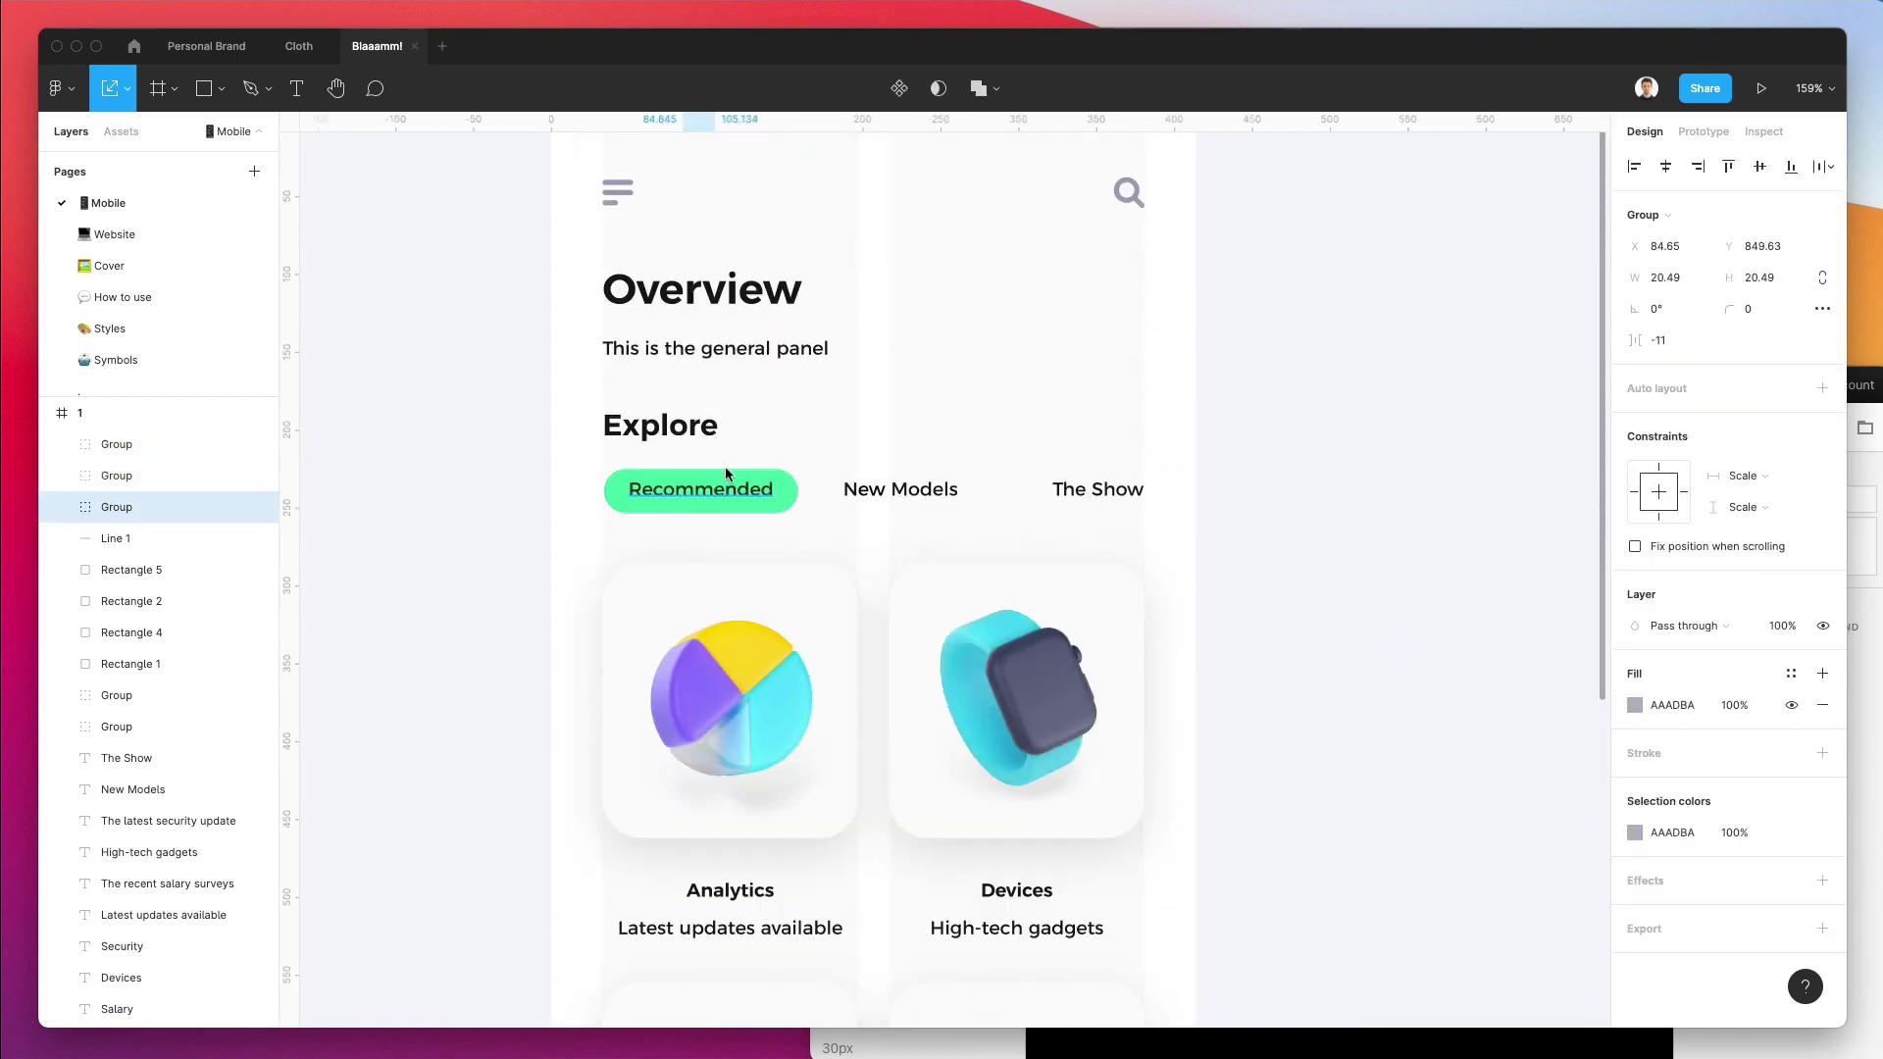
{"action": "key", "text": "i"}
{"action": "left_click", "coordinate": [767, 487]}
{"action": "scroll", "coordinate": [774, 485], "scroll_direction": "down", "scroll_amount": 14}
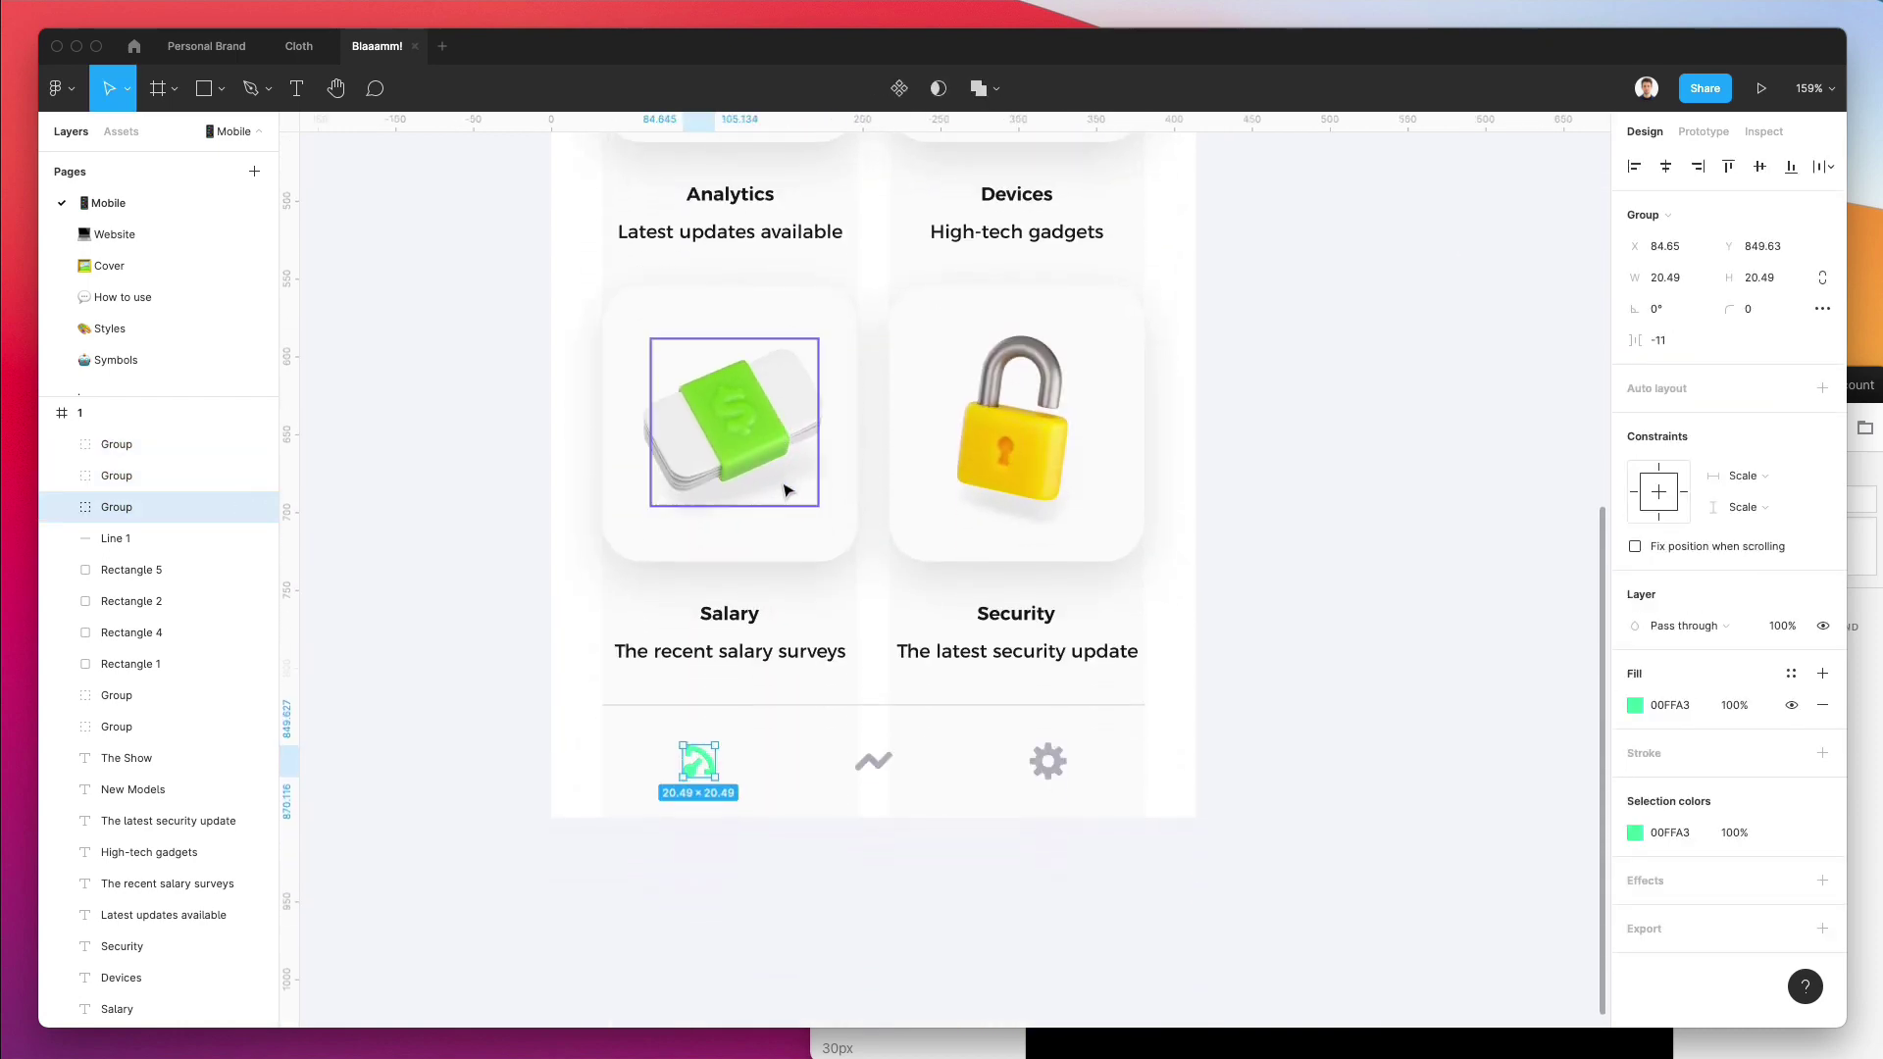
{"action": "key", "text": "ctrl+z"}
{"action": "left_click", "coordinate": [814, 797]}
Set the dashboard icon's colour to the blue 002EFF to mark it as the active navigation item.
{"action": "scroll", "coordinate": [814, 797], "scroll_direction": "down", "scroll_amount": 2}
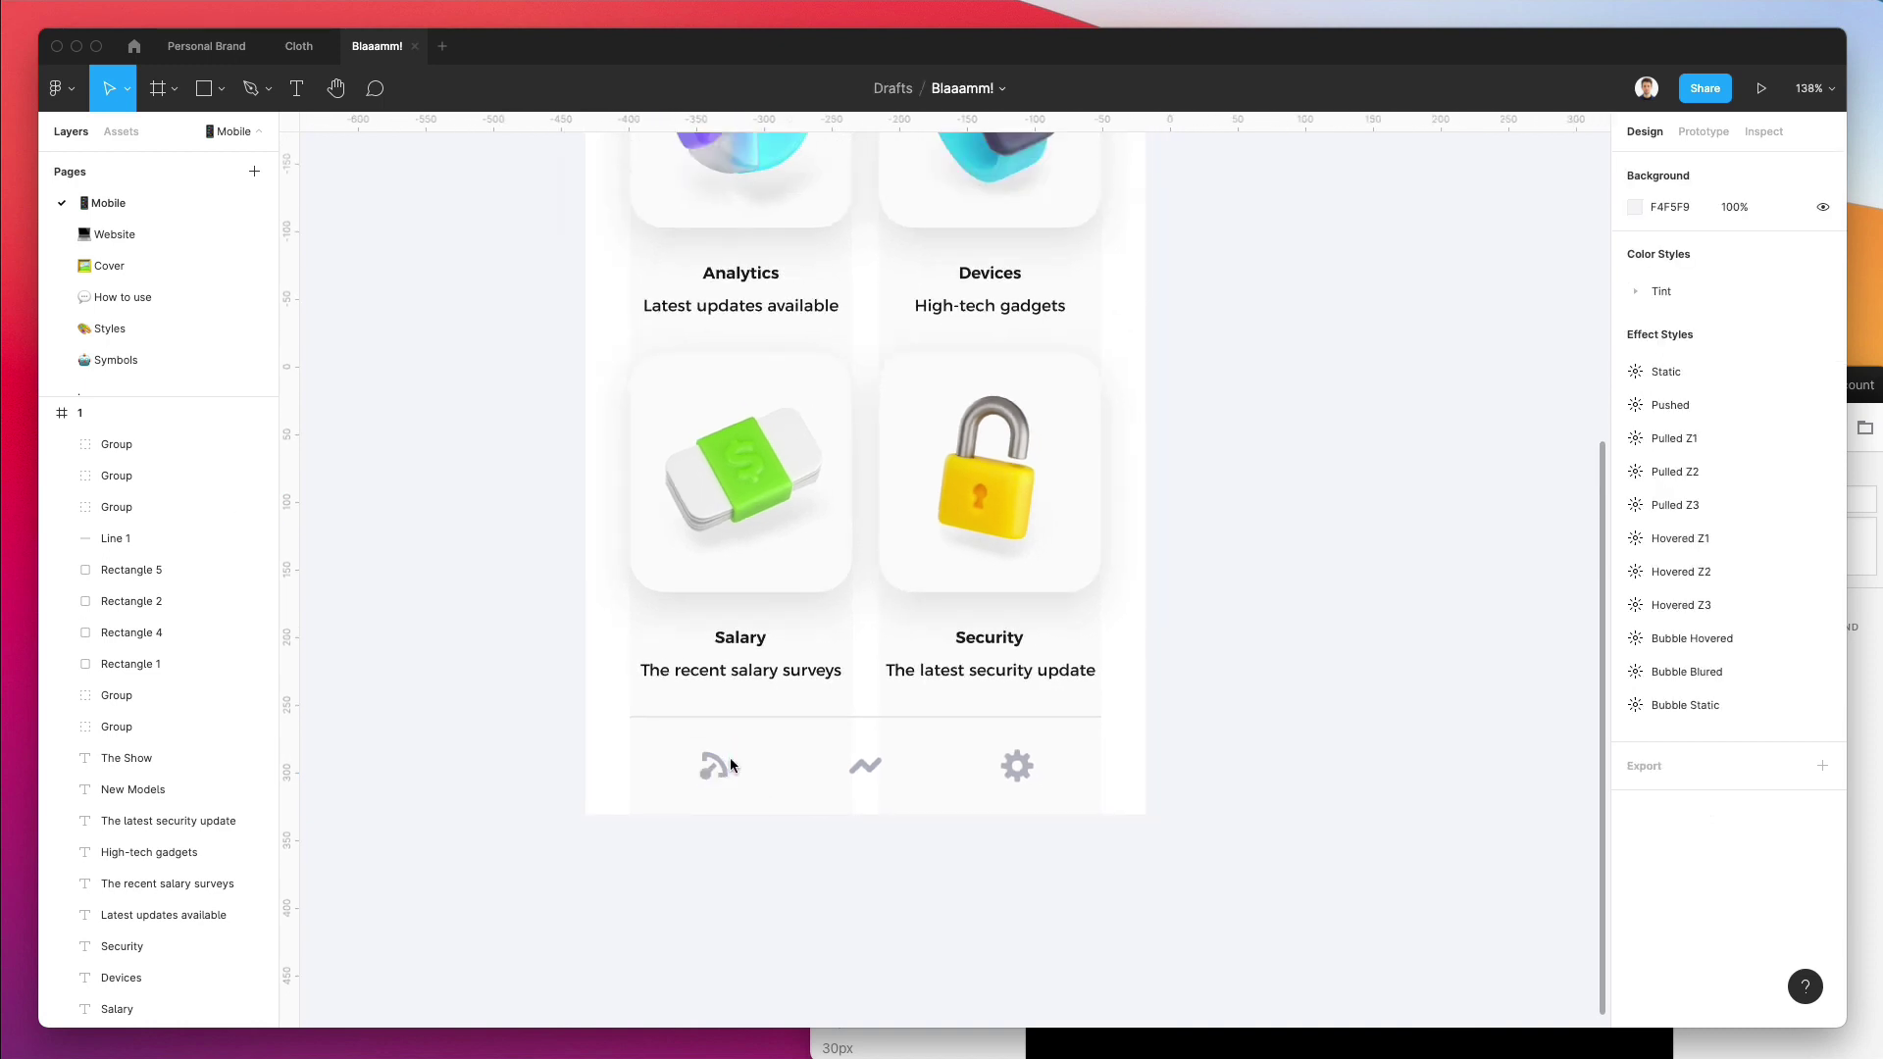
{"action": "scroll", "coordinate": [740, 731], "scroll_direction": "up", "scroll_amount": 5}
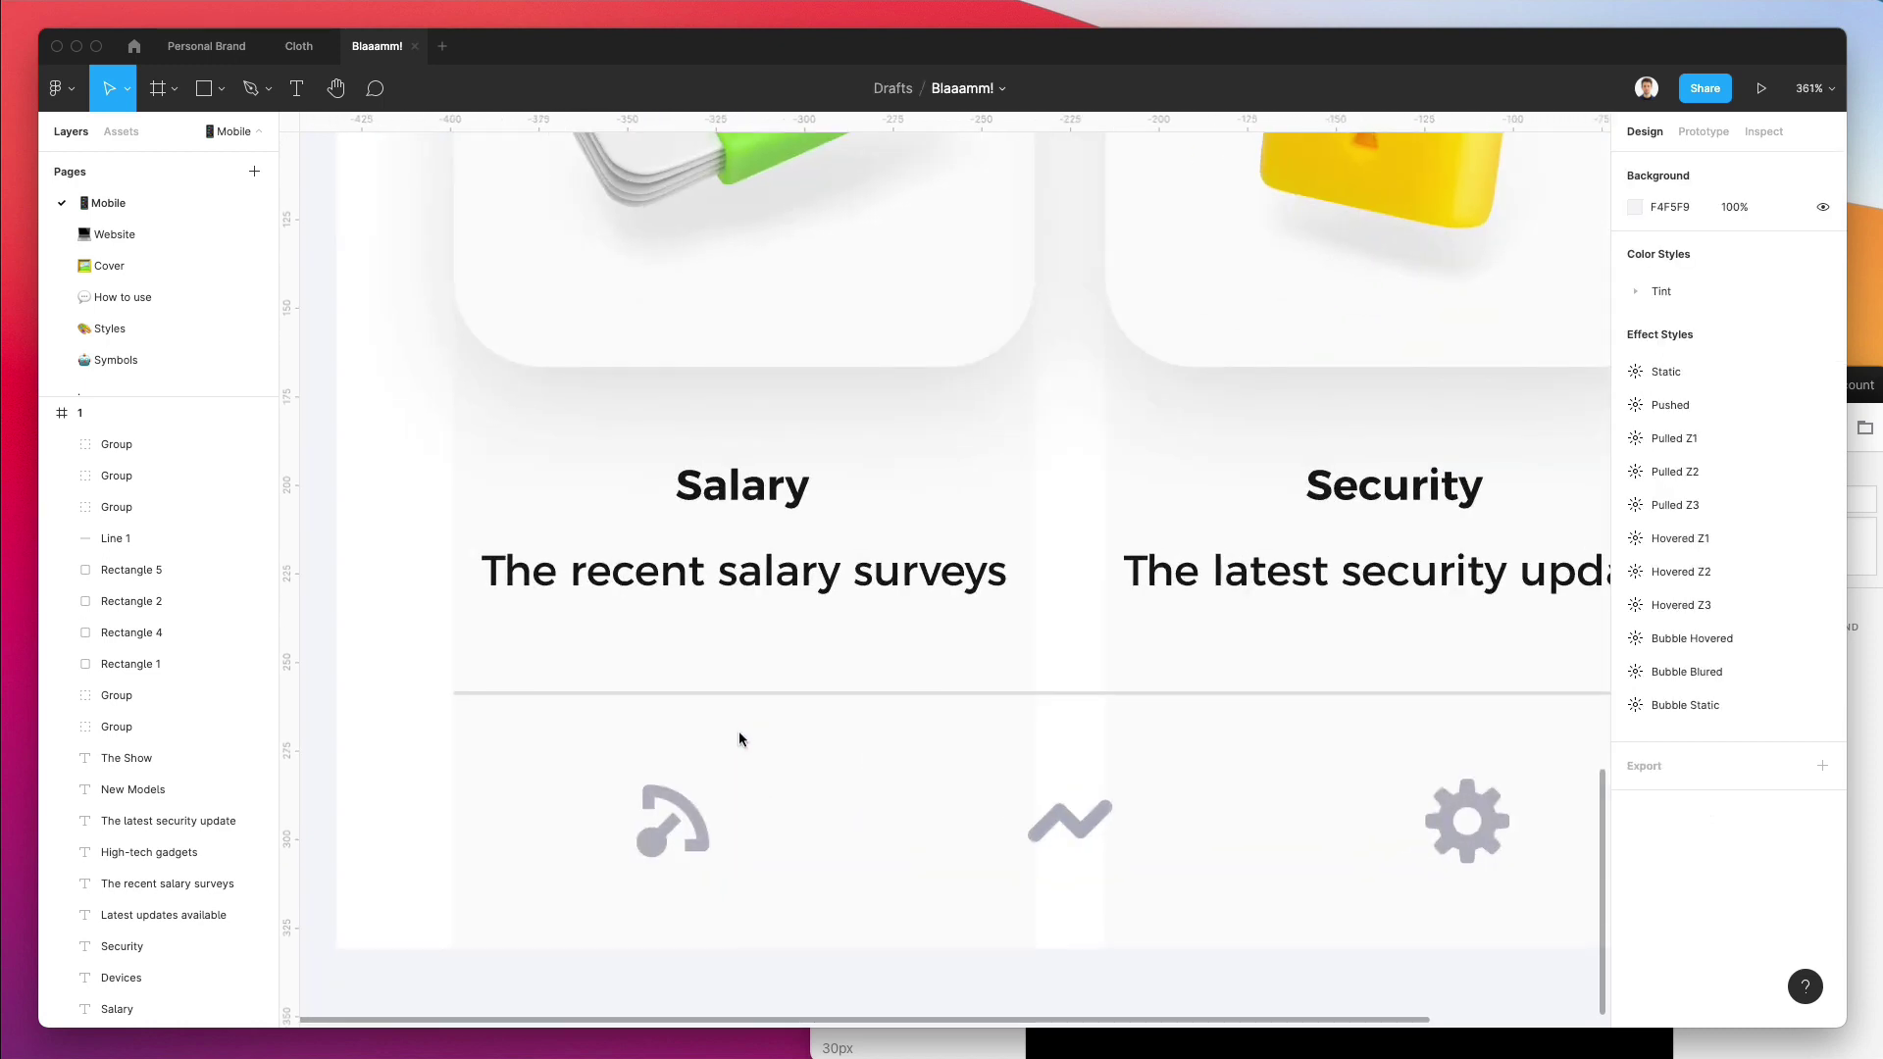
{"action": "scroll", "coordinate": [738, 732], "scroll_direction": "down", "scroll_amount": 2}
{"action": "left_click", "coordinate": [685, 802]}
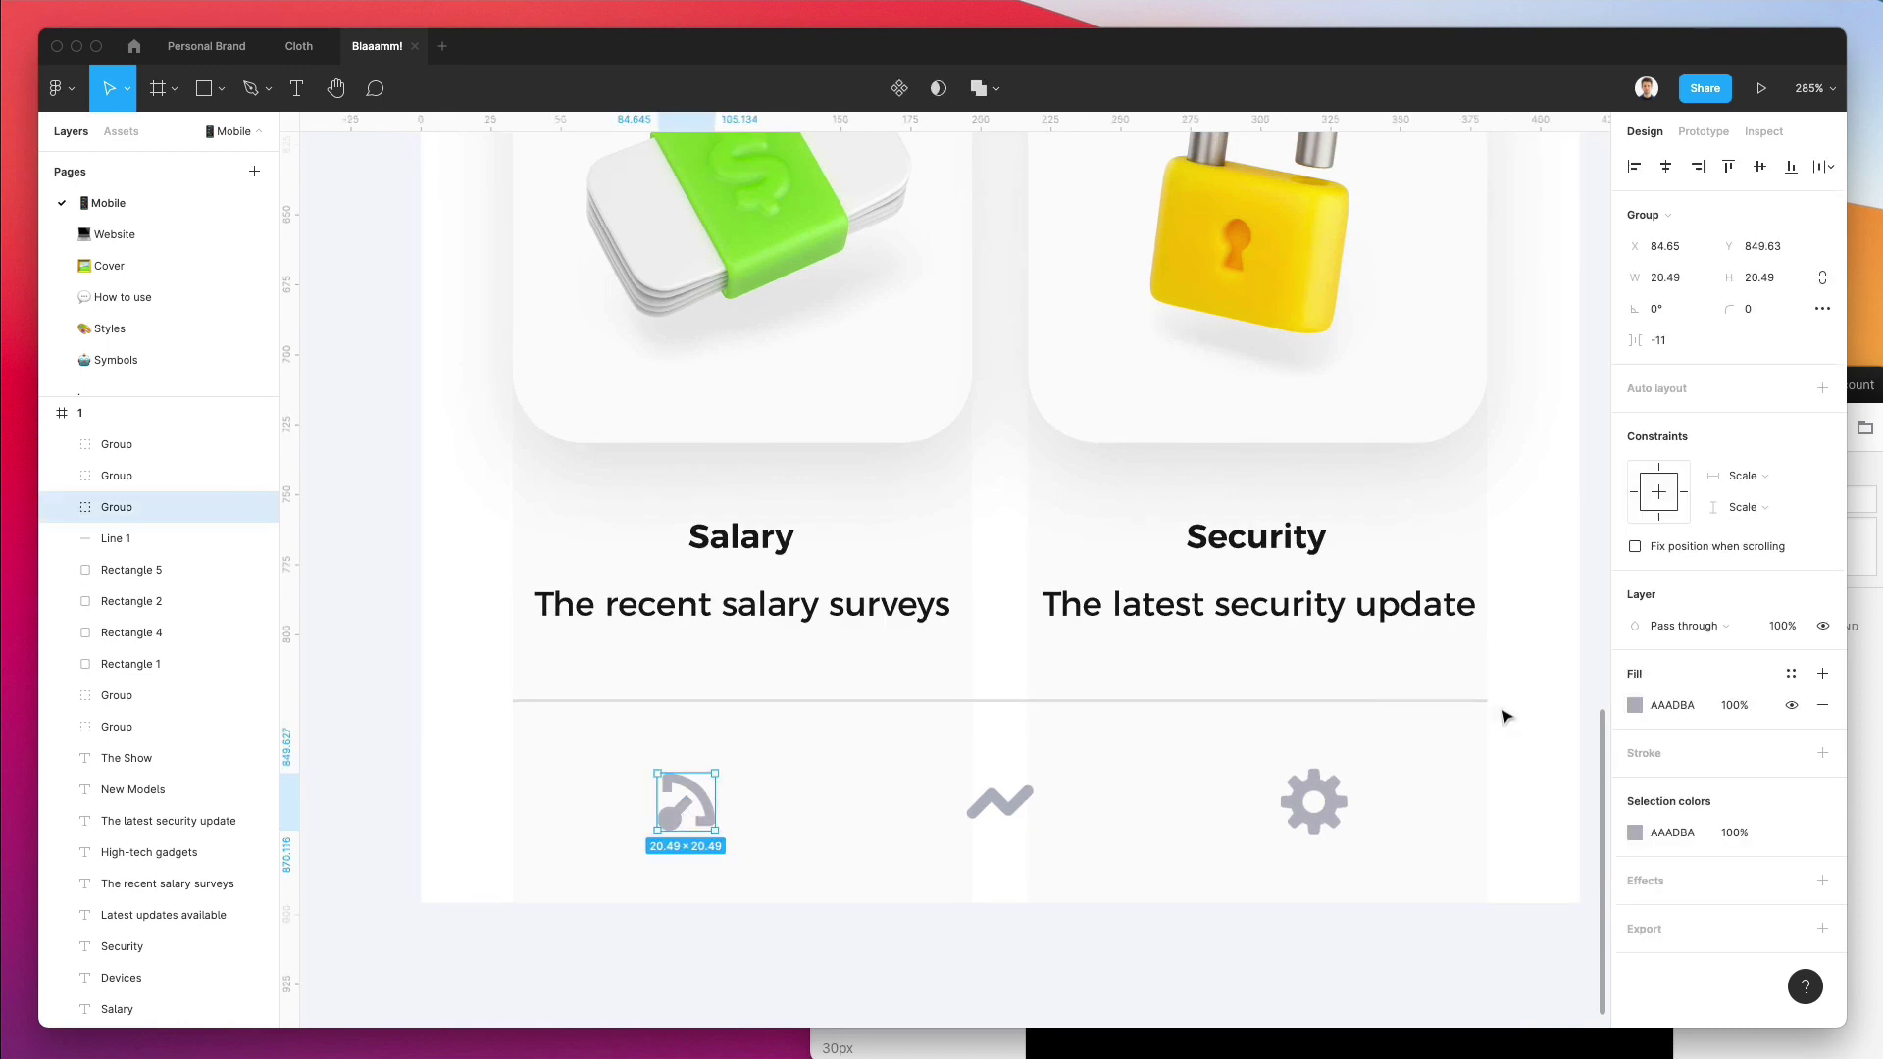
{"action": "left_click", "coordinate": [1634, 833]}
{"action": "type", "text": "002EFF"}
{"action": "key", "text": "Return"}
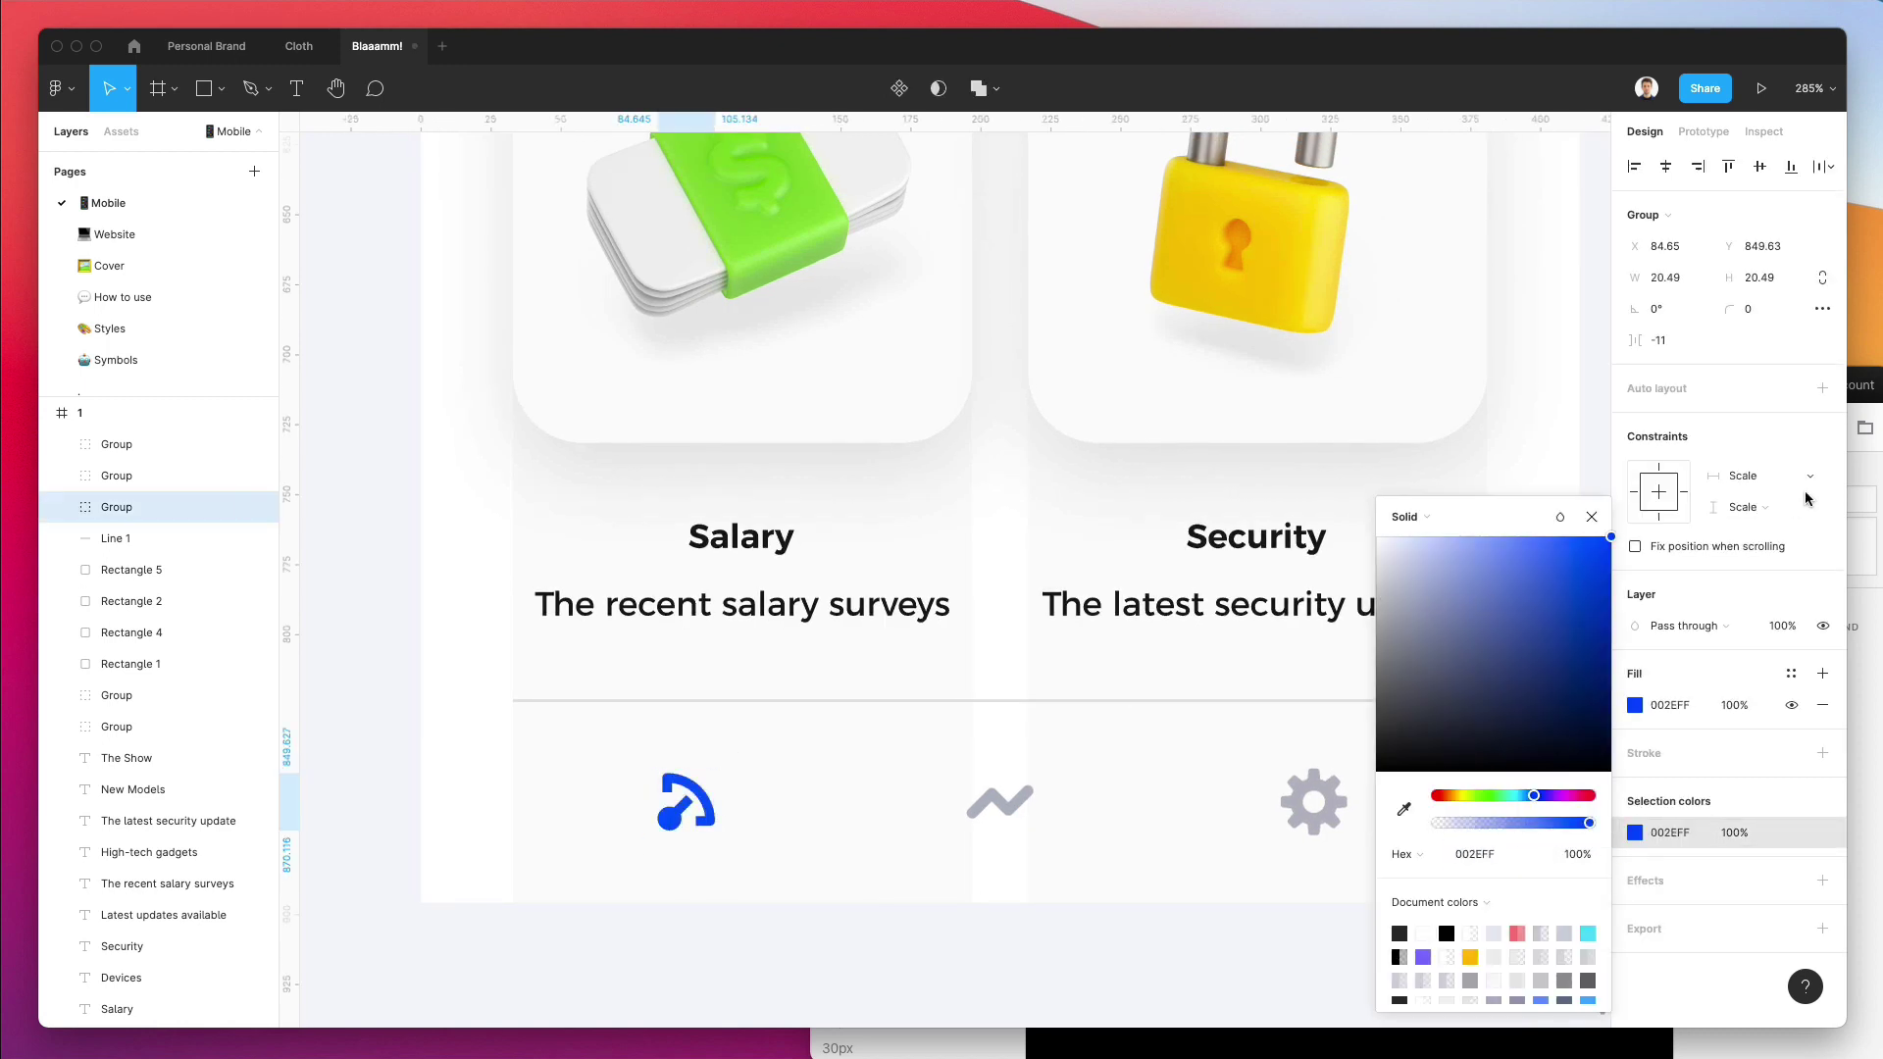
Shift the hue of the dashboard icon's colour to the lighter blue 0085FF.
{"action": "scroll", "coordinate": [660, 641], "scroll_direction": "down", "scroll_amount": 5}
{"action": "scroll", "coordinate": [660, 640], "scroll_direction": "up", "scroll_amount": 3}
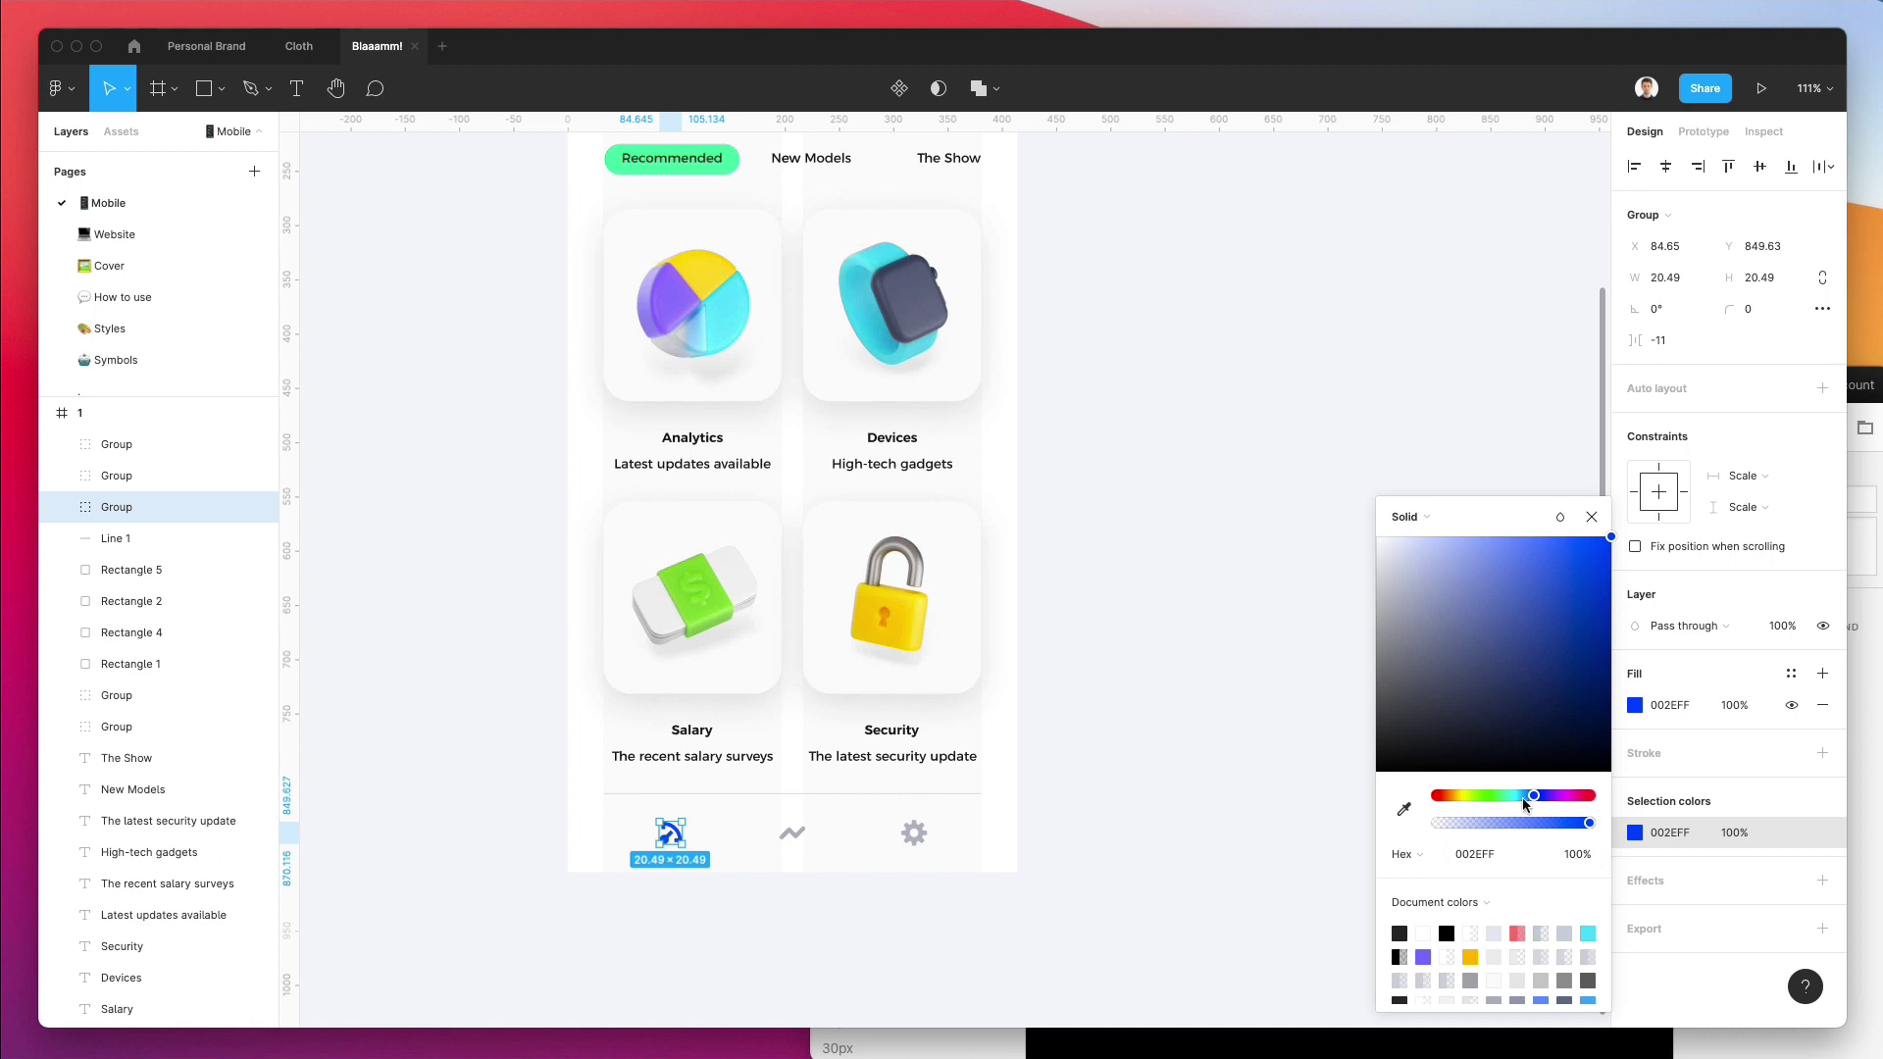
{"action": "left_click_drag", "start_coordinate": [1522, 797], "coordinate": [1528, 798]}
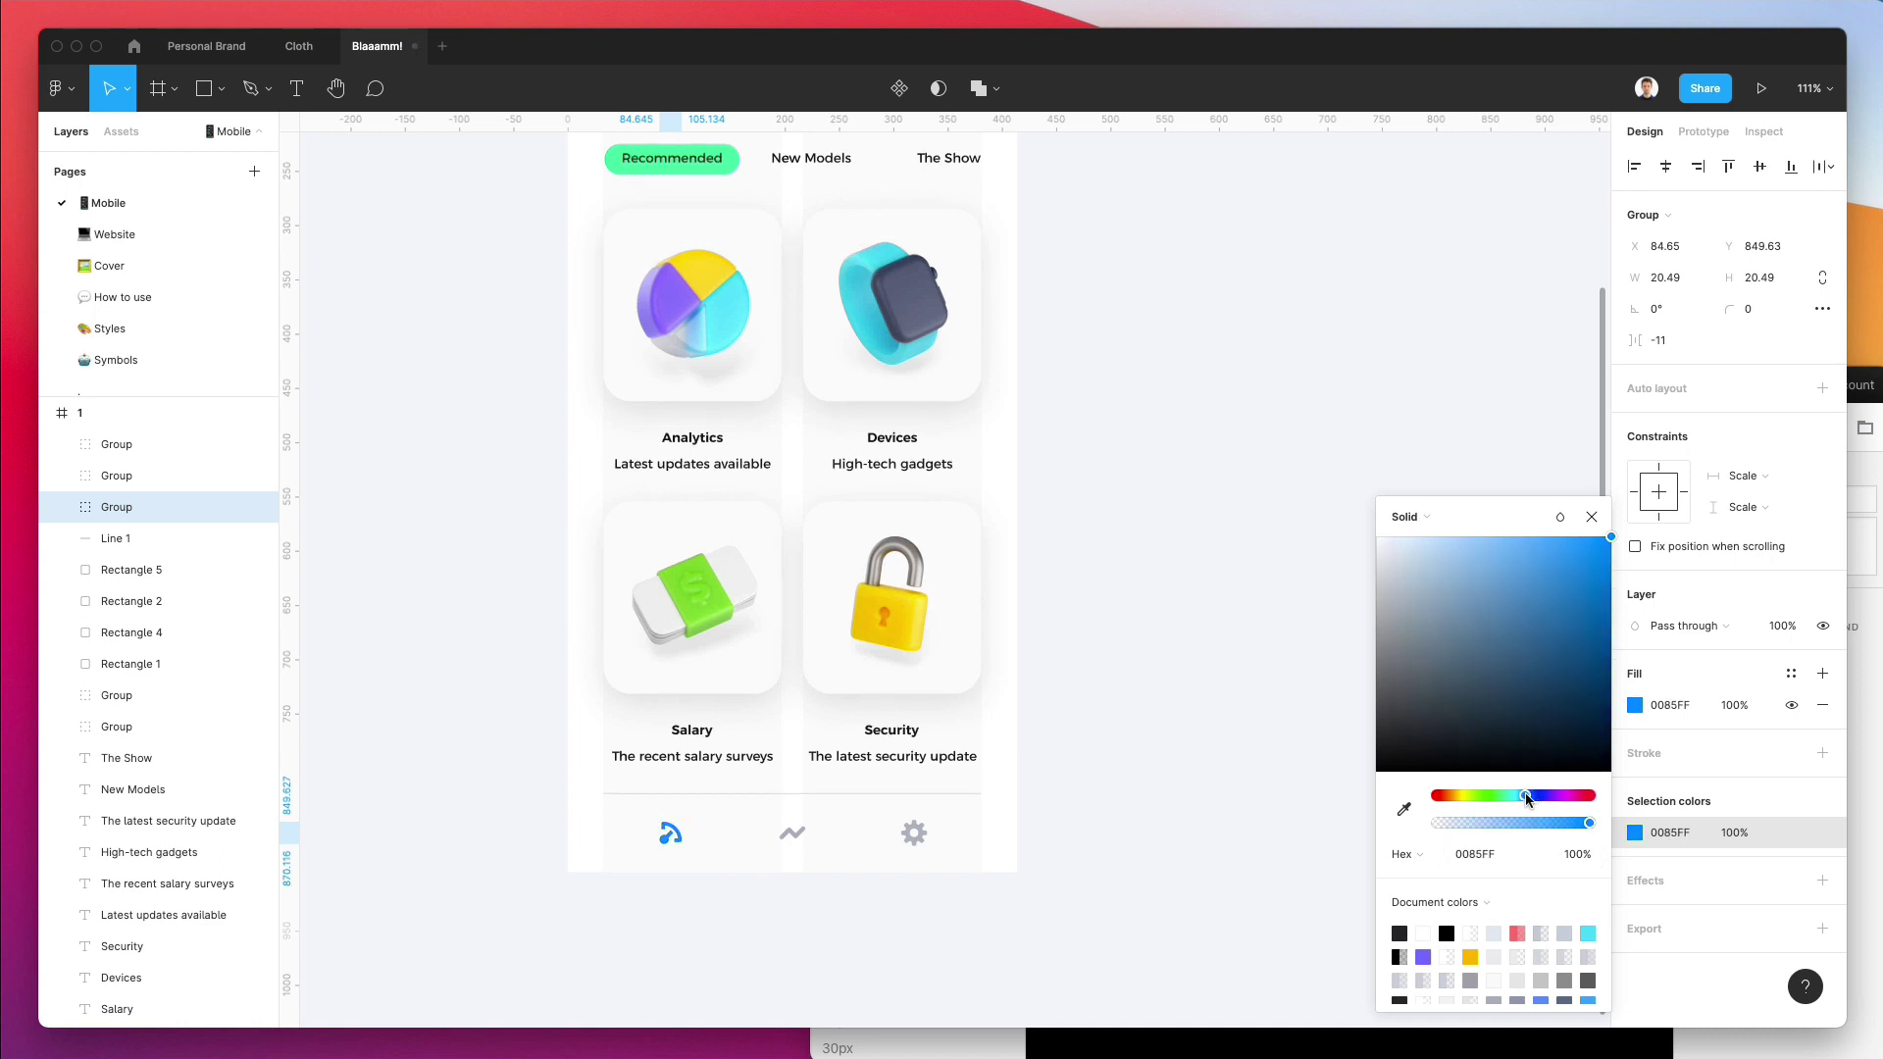
Duplicate the Overview phone frame and place the copy beside the original.
{"action": "left_click", "coordinate": [1135, 761]}
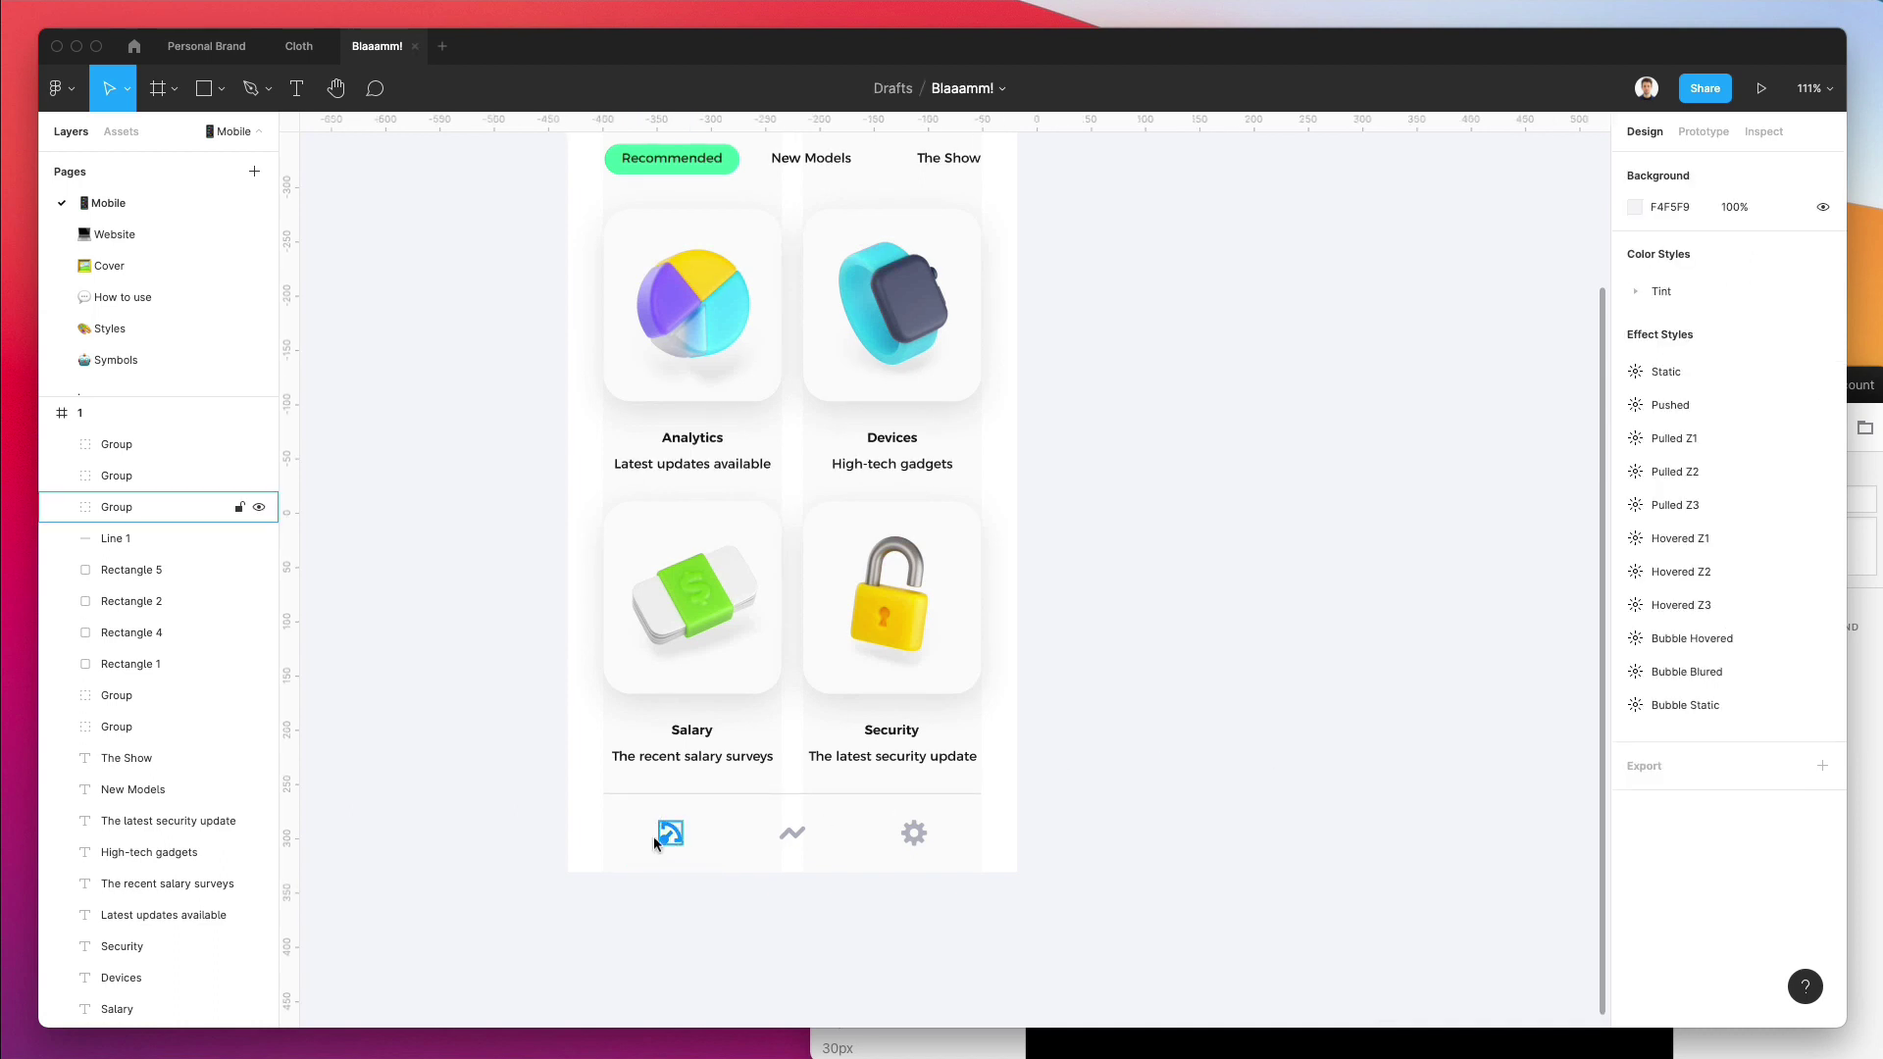
{"action": "scroll", "coordinate": [758, 715], "scroll_direction": "up", "scroll_amount": 5}
{"action": "scroll", "coordinate": [644, 251], "scroll_direction": "up", "scroll_amount": 2}
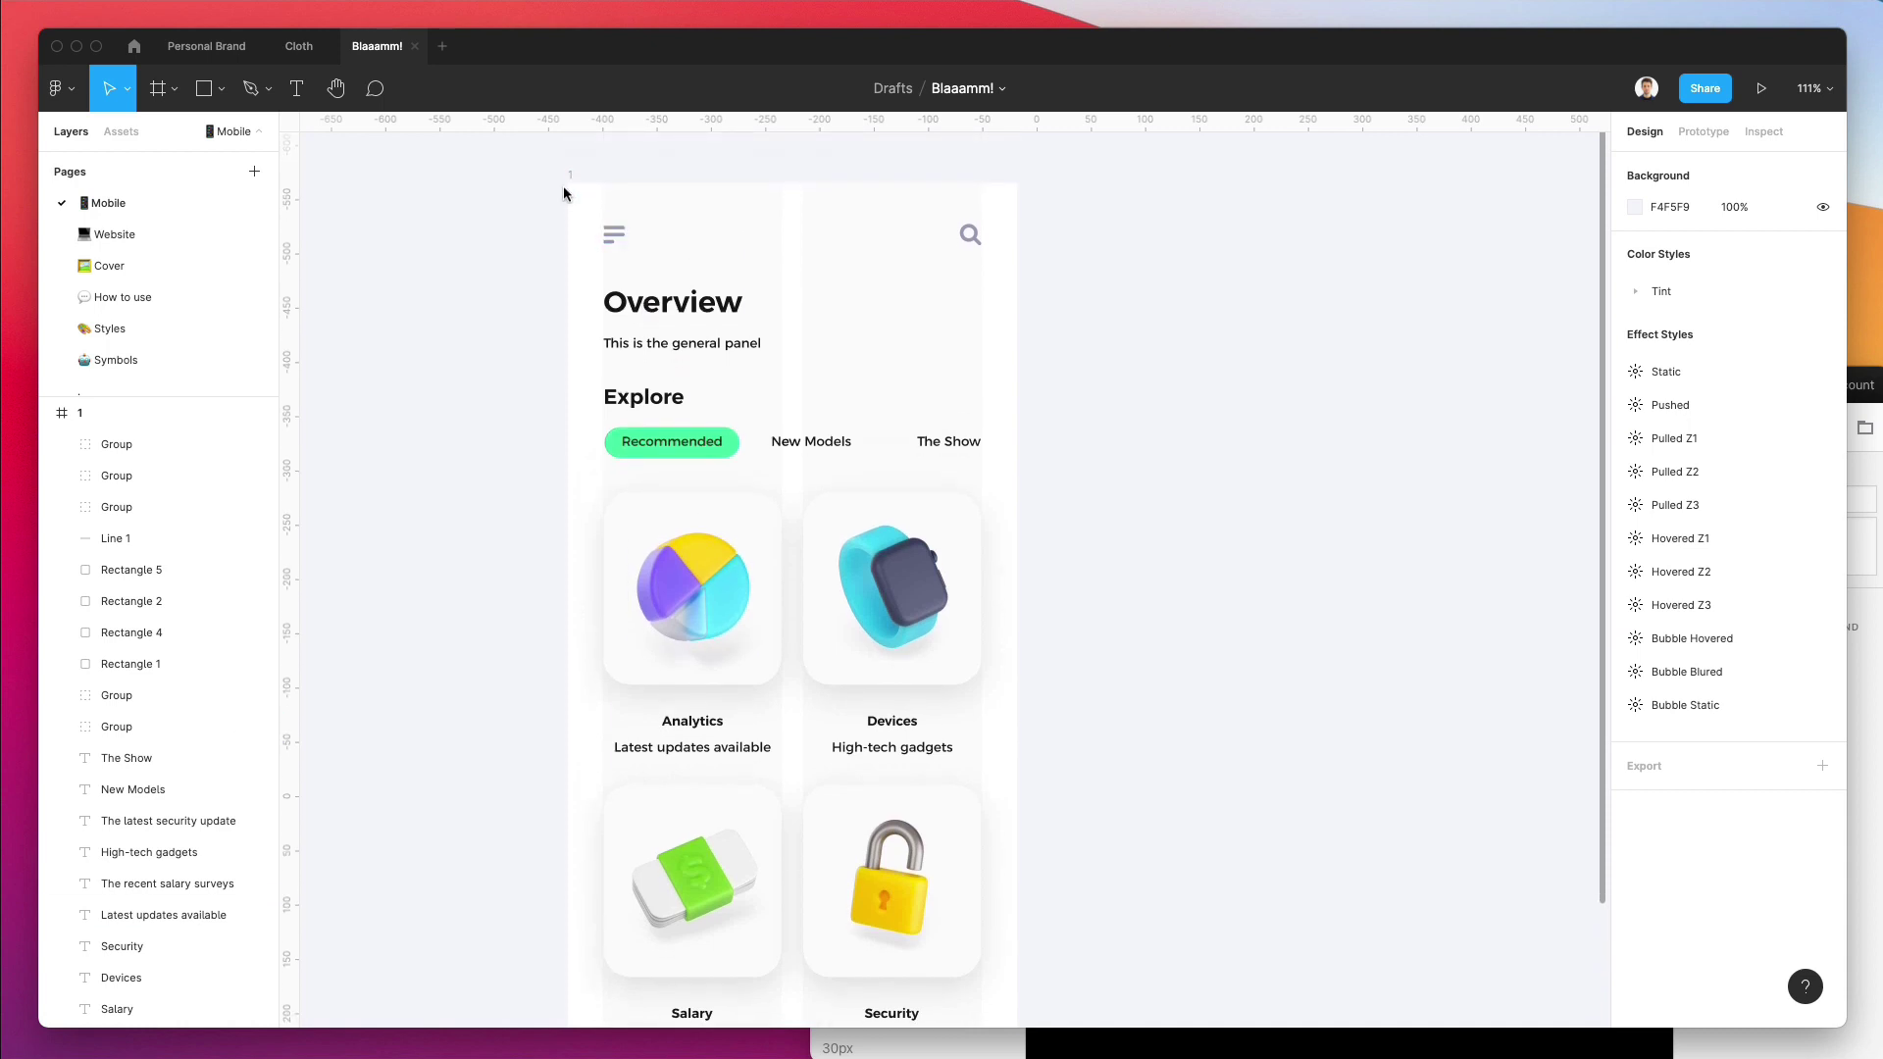
{"action": "left_click", "coordinate": [572, 179]}
{"action": "scroll", "coordinate": [633, 515], "scroll_direction": "down", "scroll_amount": 5}
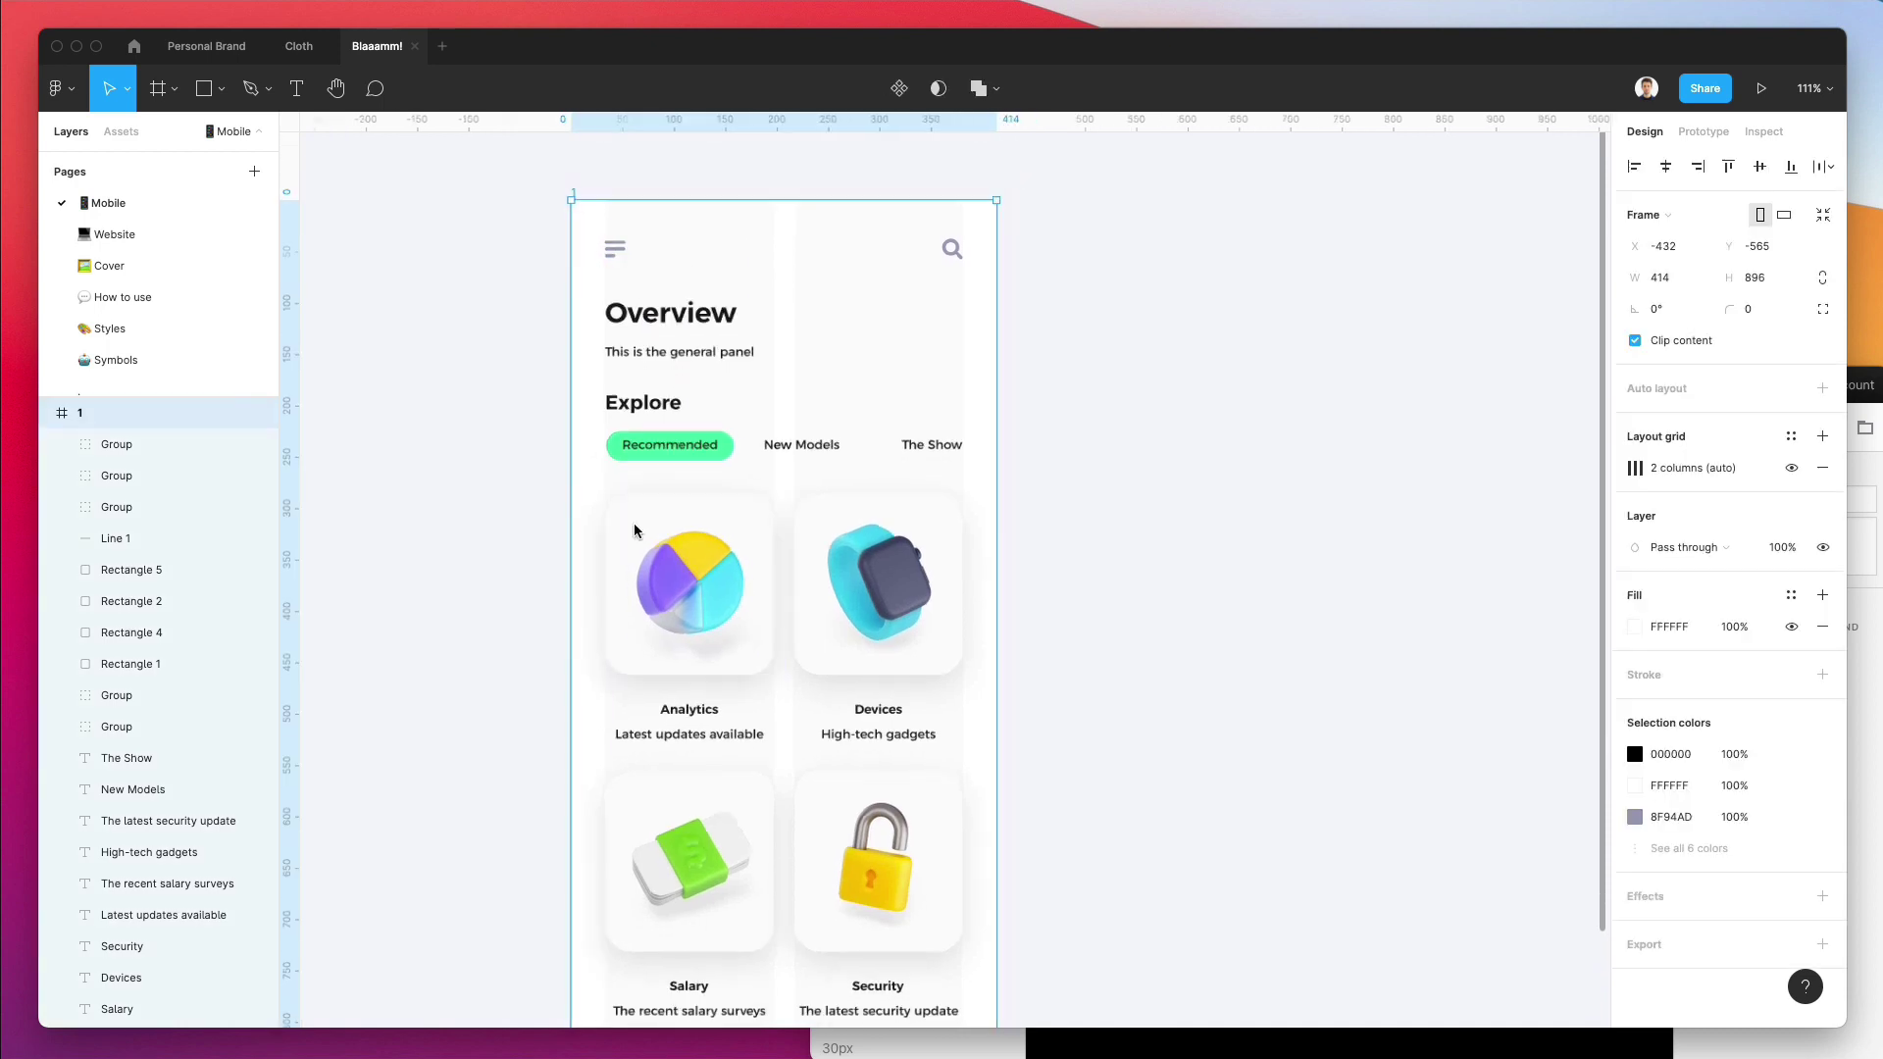
{"action": "left_click_drag", "start_coordinate": [686, 465], "coordinate": [1013, 467]}
{"action": "left_click", "coordinate": [1261, 338]}
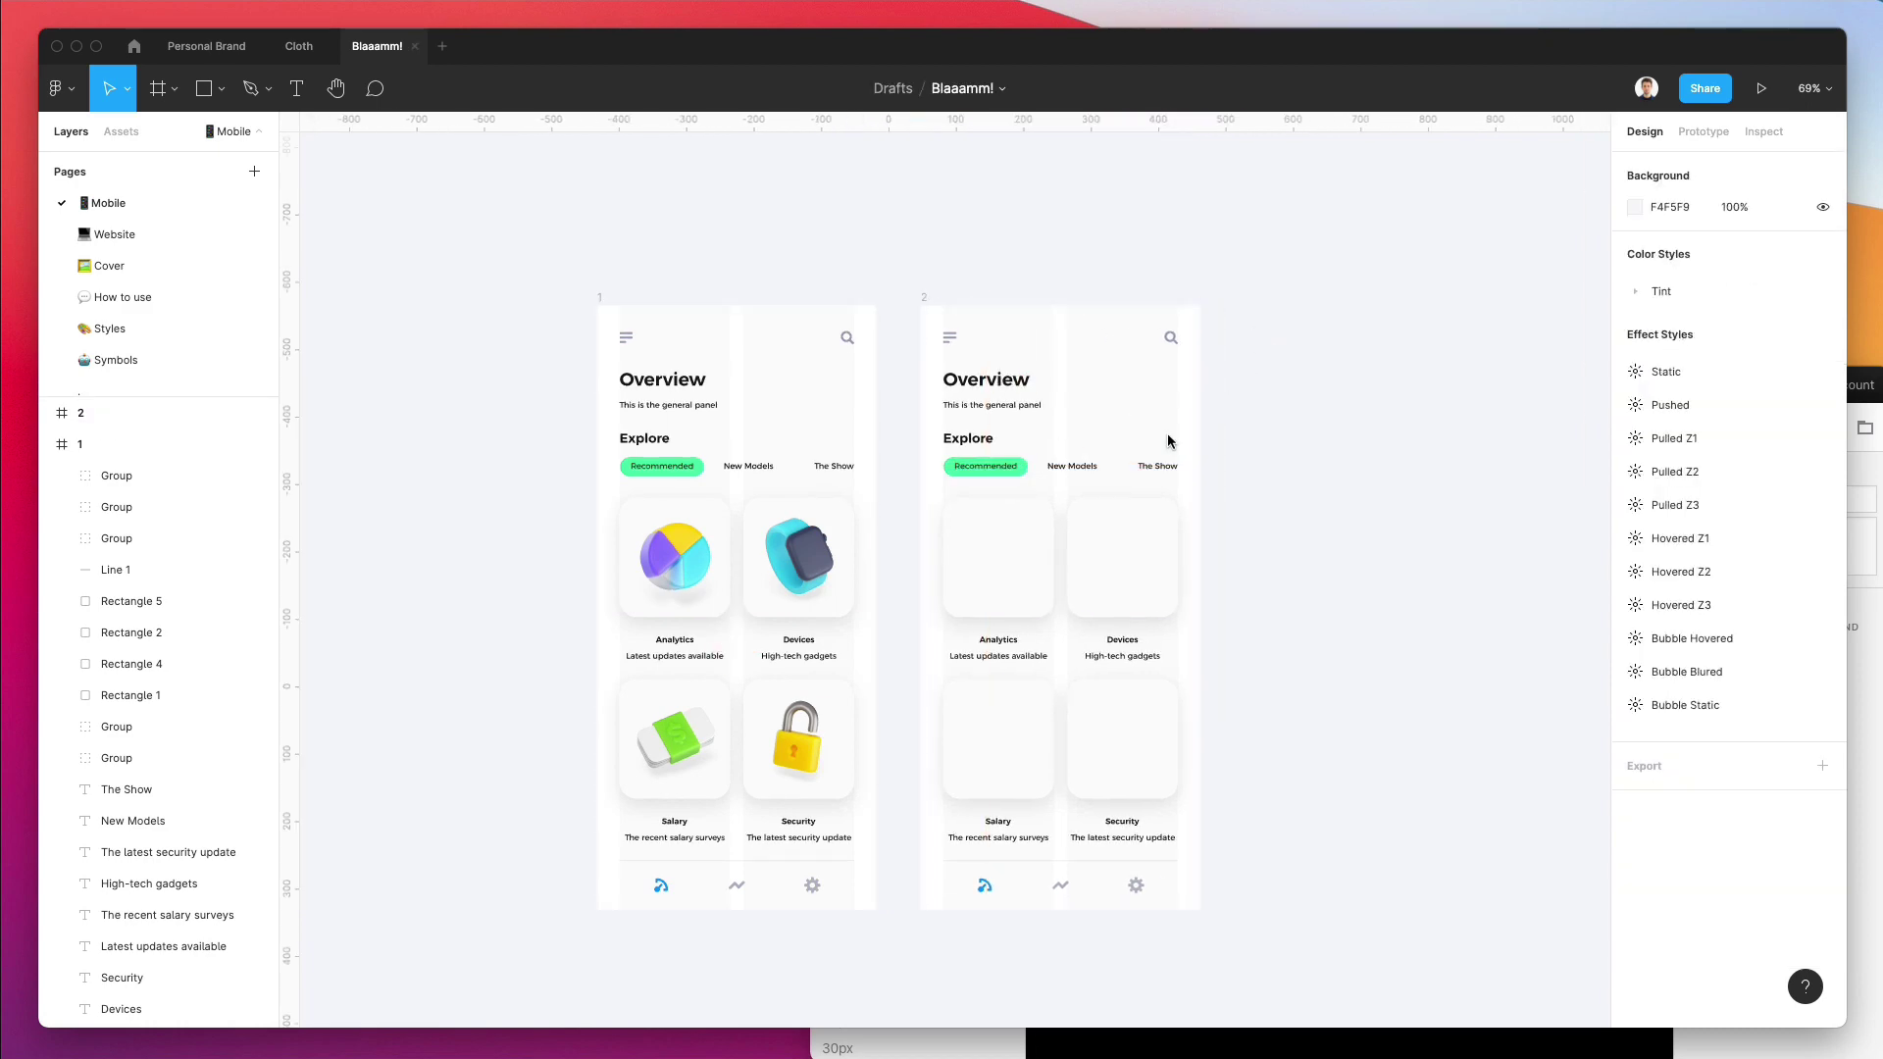
Delete all the content of frame 2, including its menu and search icons, leaving only the empty frame.
{"action": "scroll", "coordinate": [1163, 432], "scroll_direction": "up", "scroll_amount": 5}
{"action": "scroll", "coordinate": [1044, 432], "scroll_direction": "down", "scroll_amount": 5}
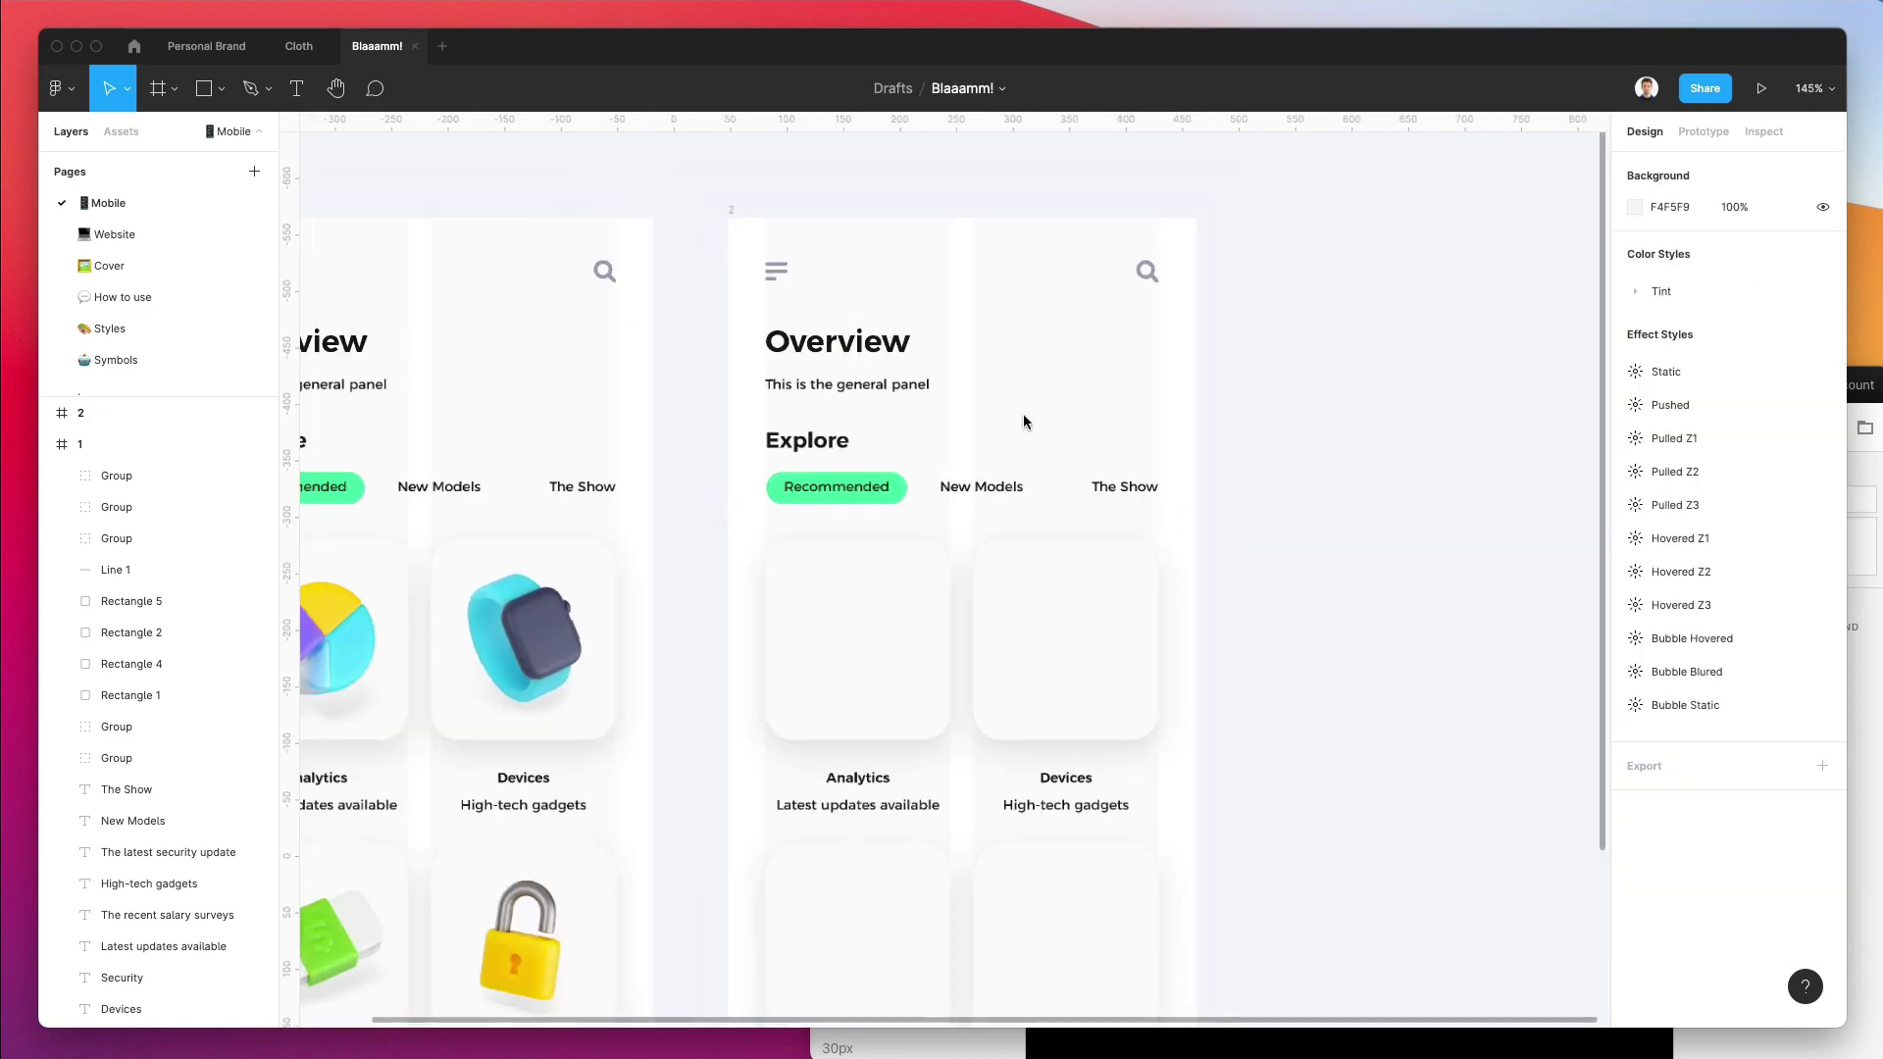
{"action": "scroll", "coordinate": [1027, 424], "scroll_direction": "down", "scroll_amount": 2}
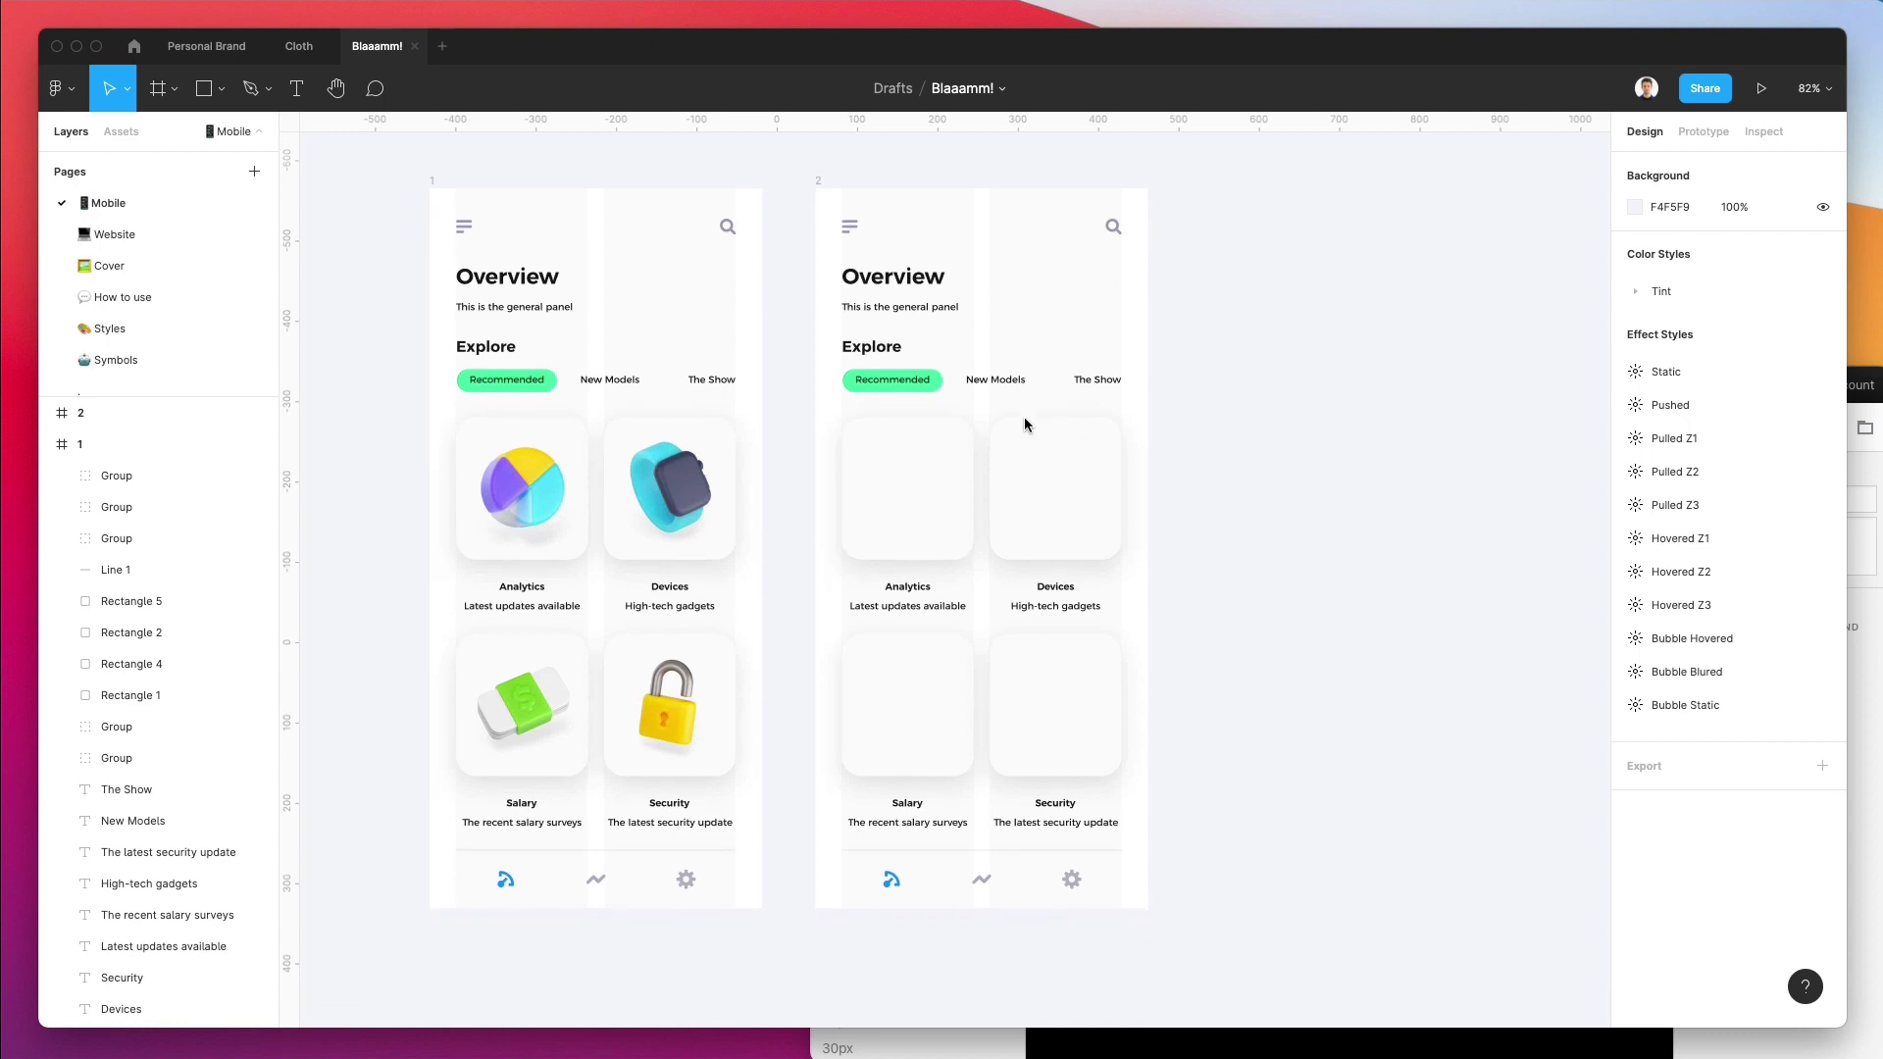
{"action": "left_click_drag", "start_coordinate": [1113, 457], "coordinate": [832, 930]}
{"action": "key", "text": "Delete"}
{"action": "key", "text": "Delete"}
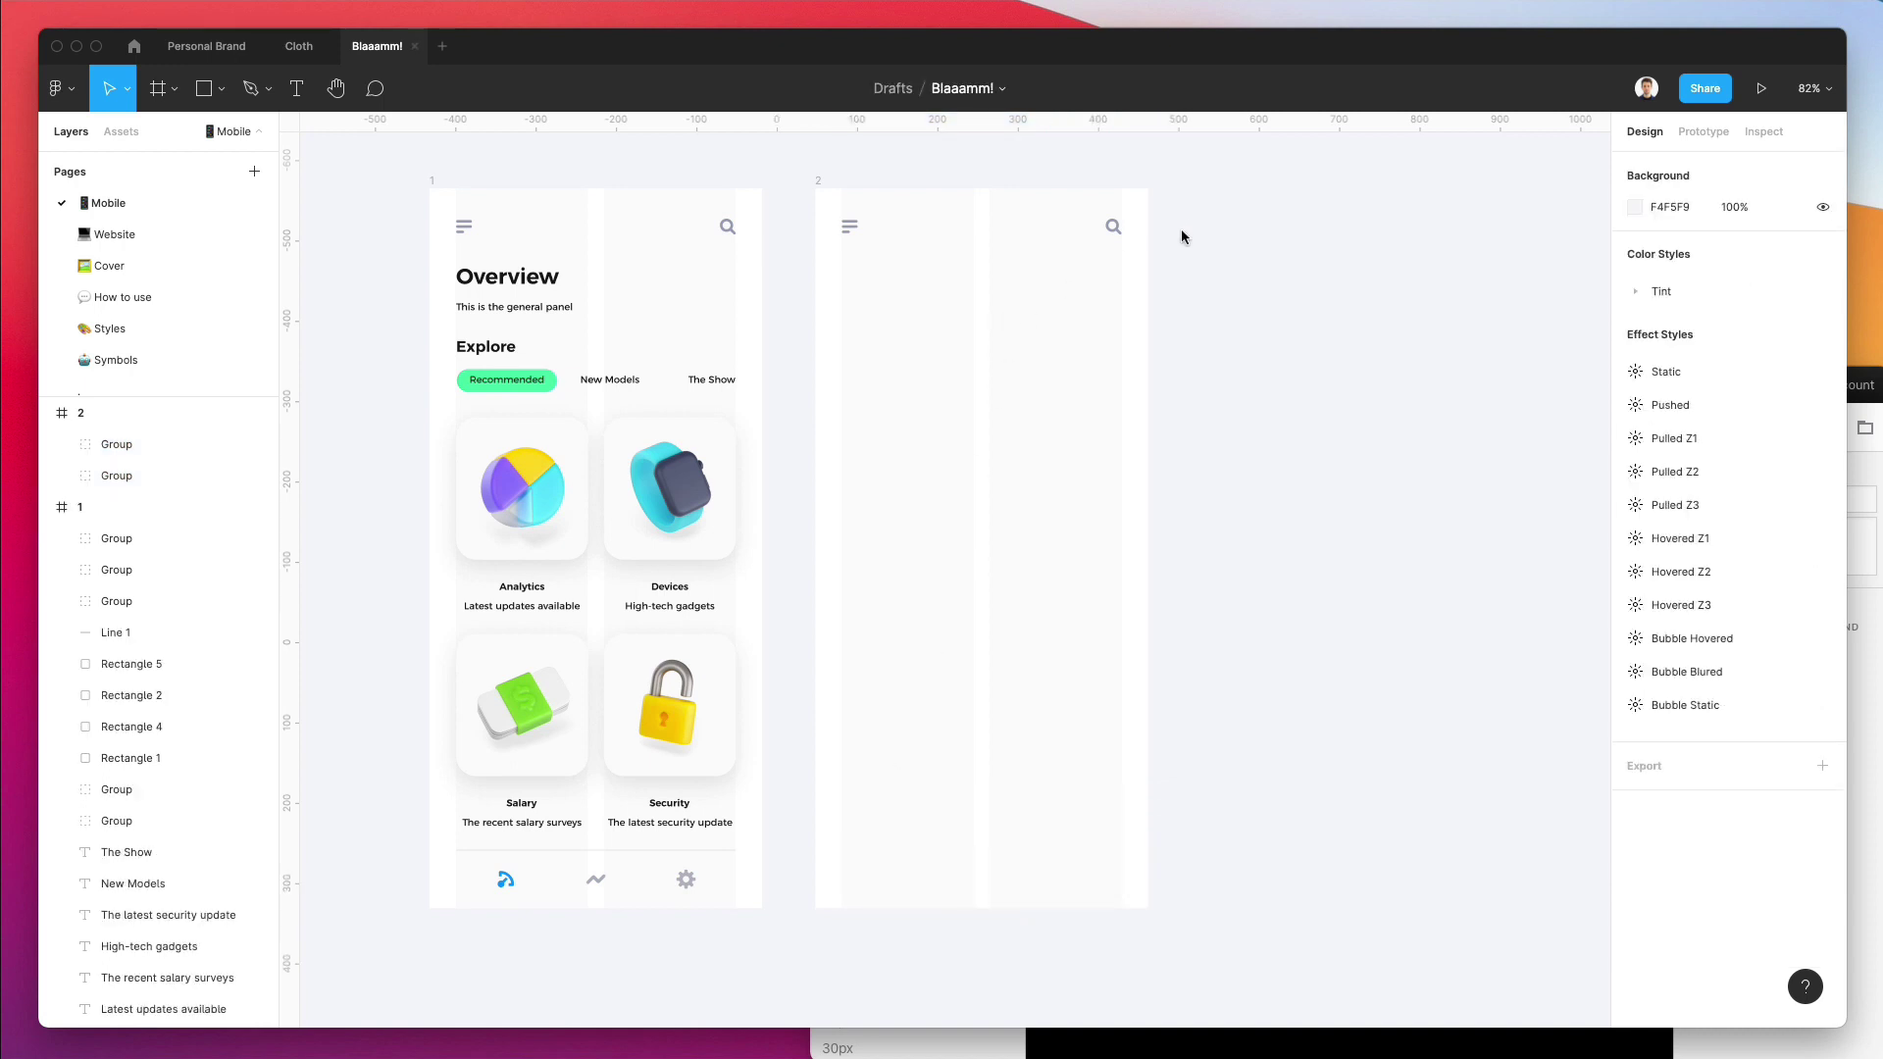
{"action": "left_click_drag", "start_coordinate": [1194, 278], "coordinate": [814, 210]}
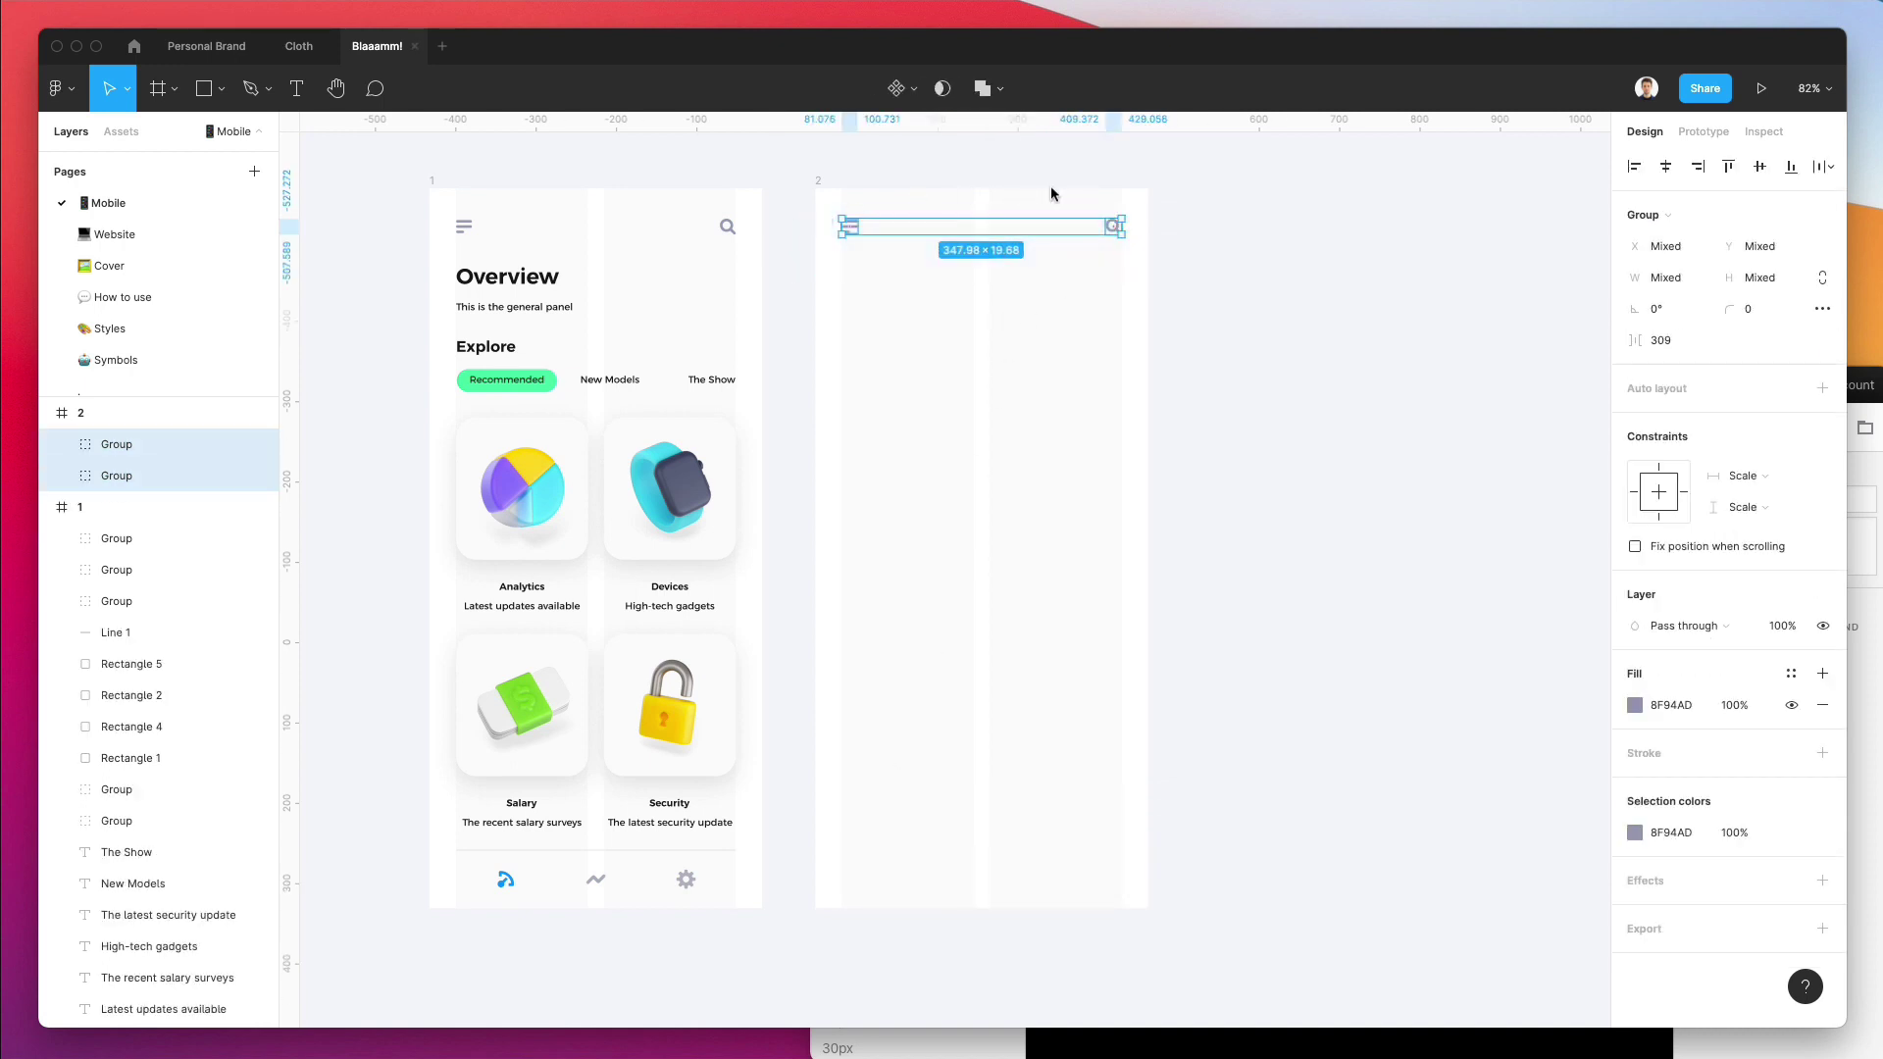
{"action": "key", "text": "Delete"}
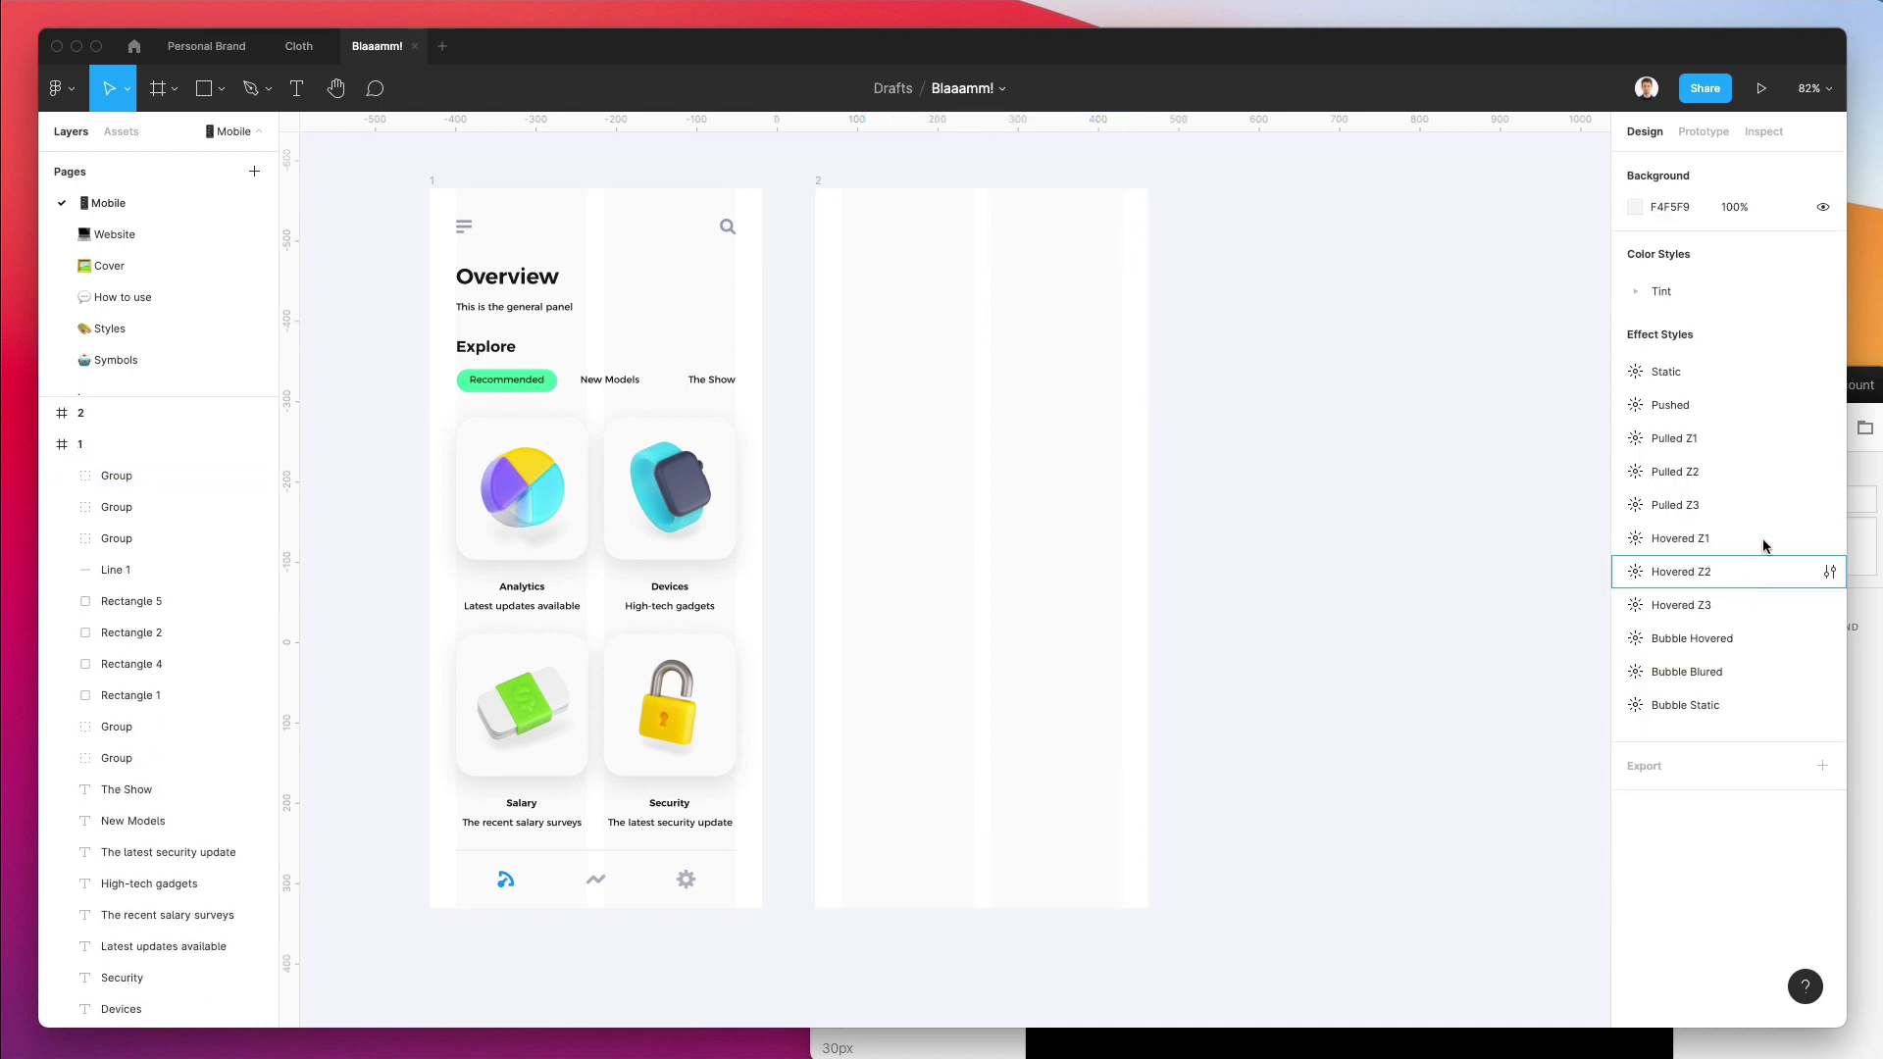
Switch to Nucleo, search for "arrow", and place the 16 px downward chevron beside the menu icon in frame 1.
{"action": "left_click", "coordinate": [1868, 394]}
{"action": "double_click", "coordinate": [933, 444]}
{"action": "type", "text": "arow"}
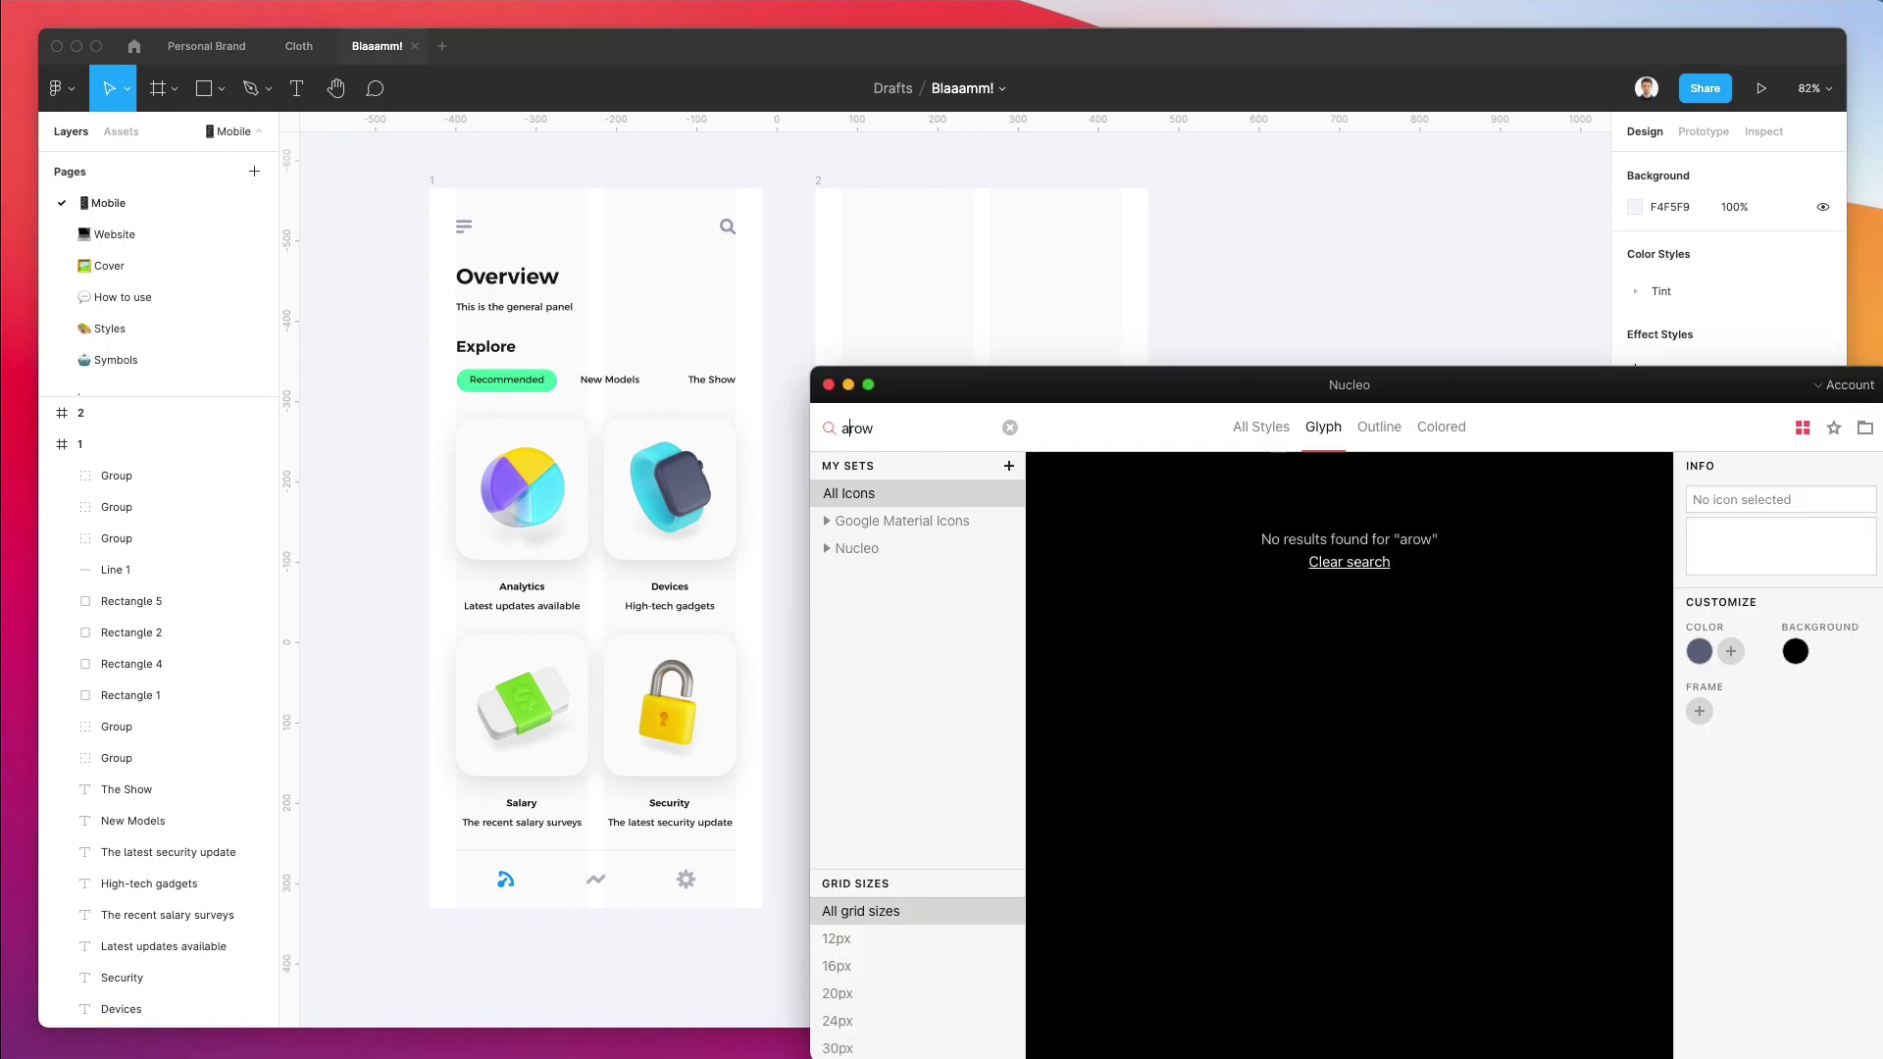
{"action": "type", "text": "r"}
{"action": "scroll", "coordinate": [1429, 677], "scroll_direction": "down", "scroll_amount": 10}
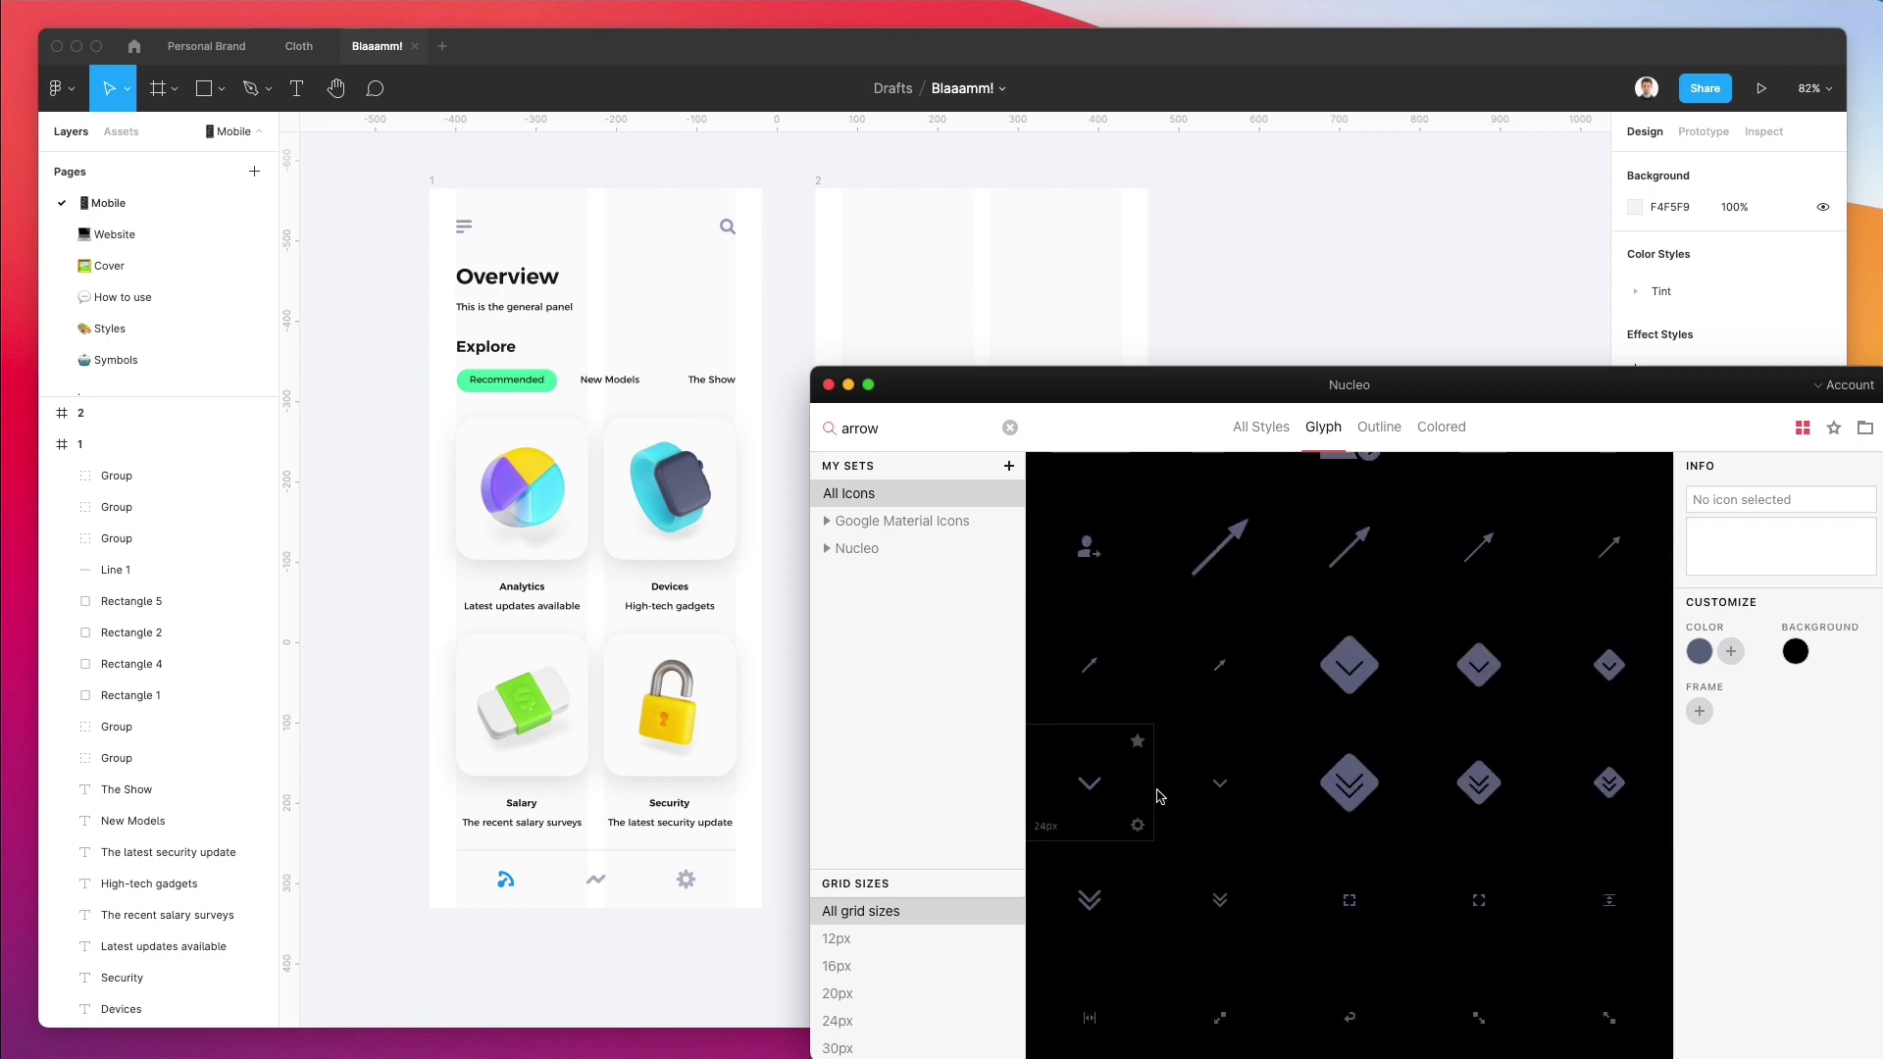
{"action": "left_click_drag", "start_coordinate": [416, 313], "coordinate": [484, 228]}
{"action": "key", "text": "shift+2"}
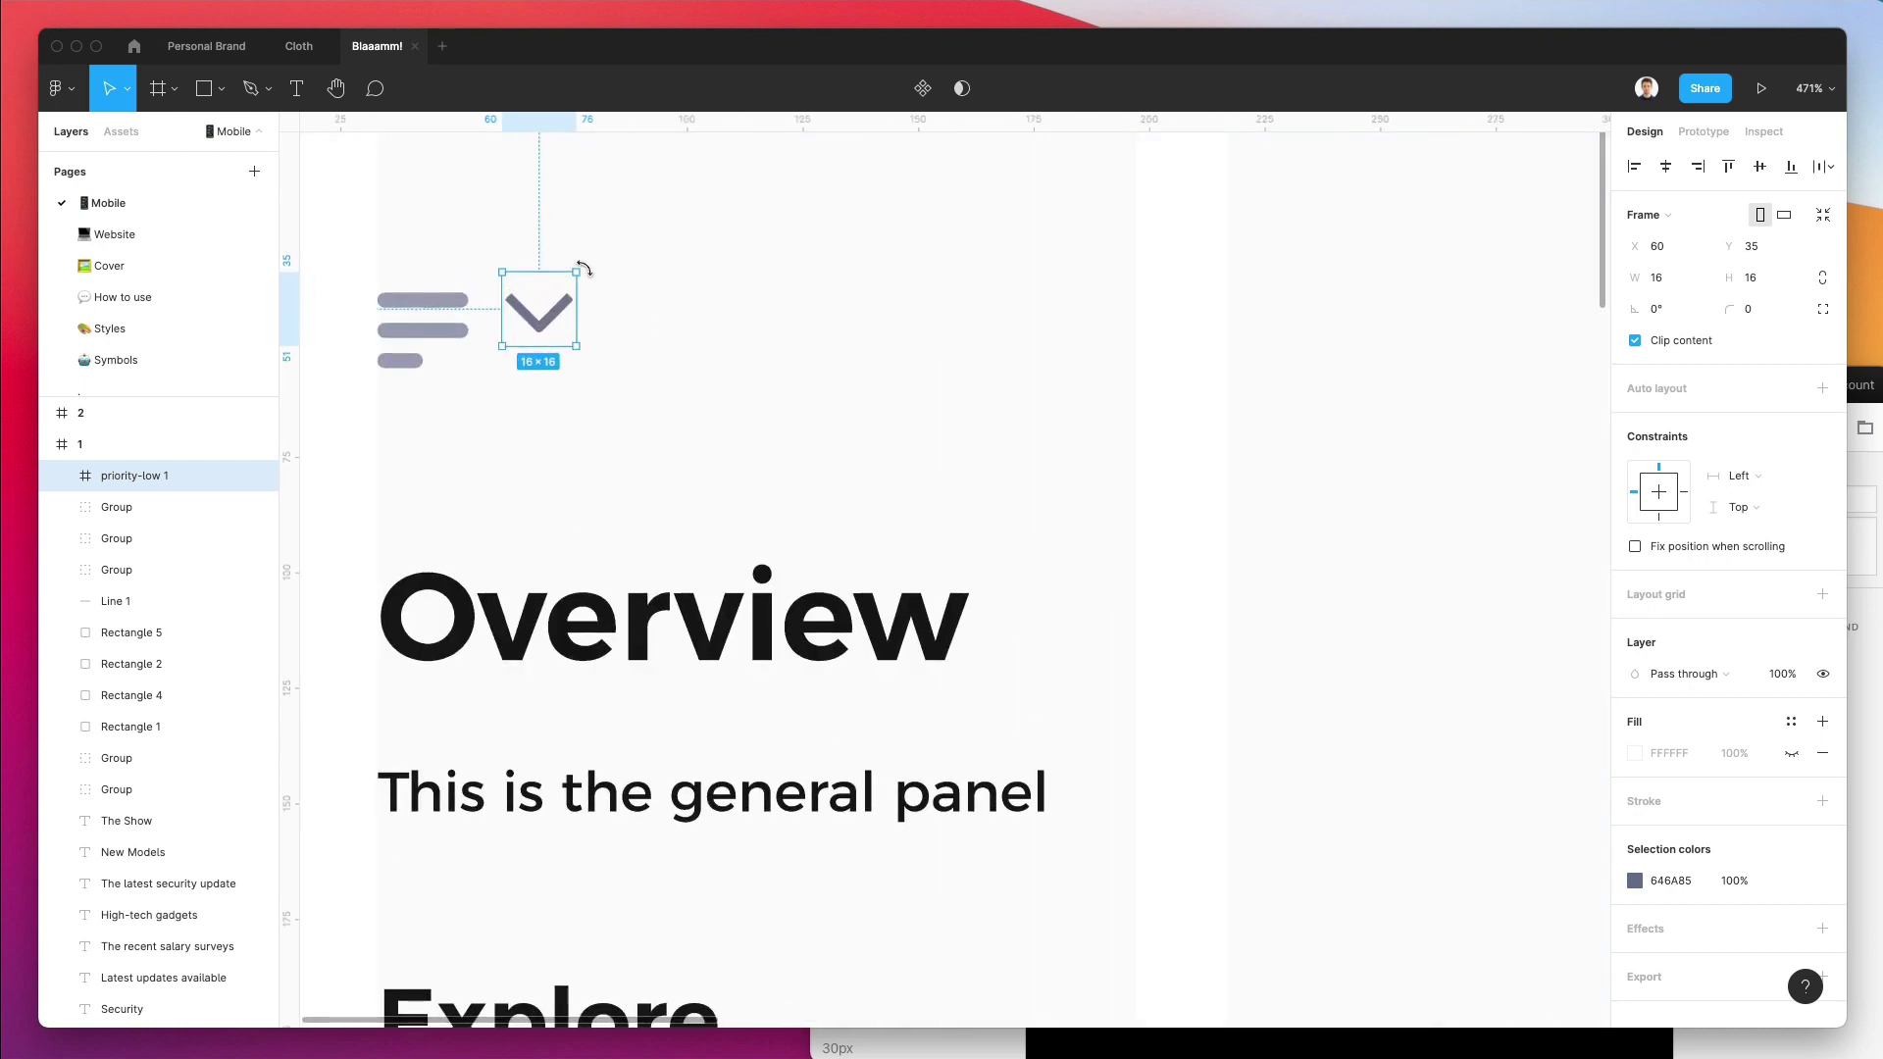
Rotate the chevron to -90° so it points left, and scale its frame to about 18.7 px.
{"action": "left_click_drag", "start_coordinate": [579, 274], "coordinate": [555, 311]}
{"action": "key", "text": "ctrl+z"}
{"action": "key", "text": "k"}
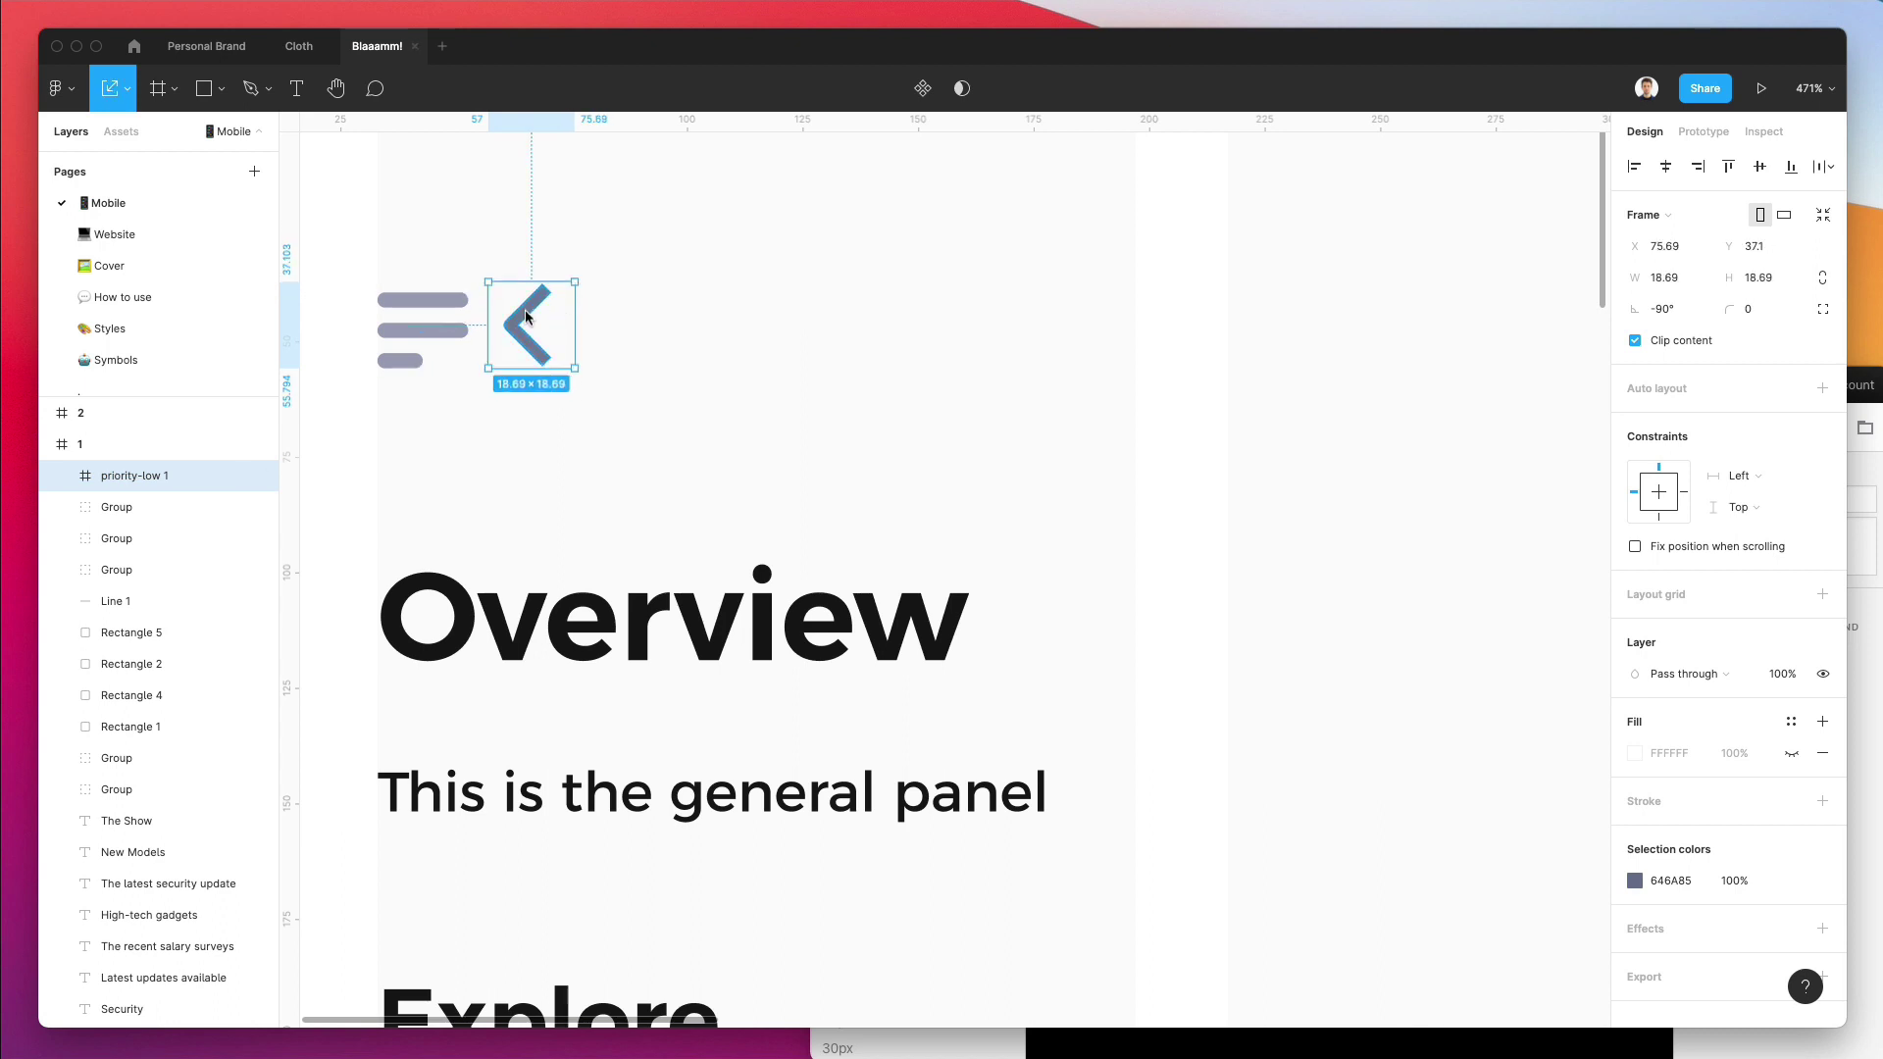
Ungroup the chevron's outer frame and give the chevron the menu icon's fill 8F94AD.
{"action": "key", "text": "ctrl+shift+g"}
{"action": "key", "text": "v"}
{"action": "scroll", "coordinate": [501, 371], "scroll_direction": "down", "scroll_amount": 5}
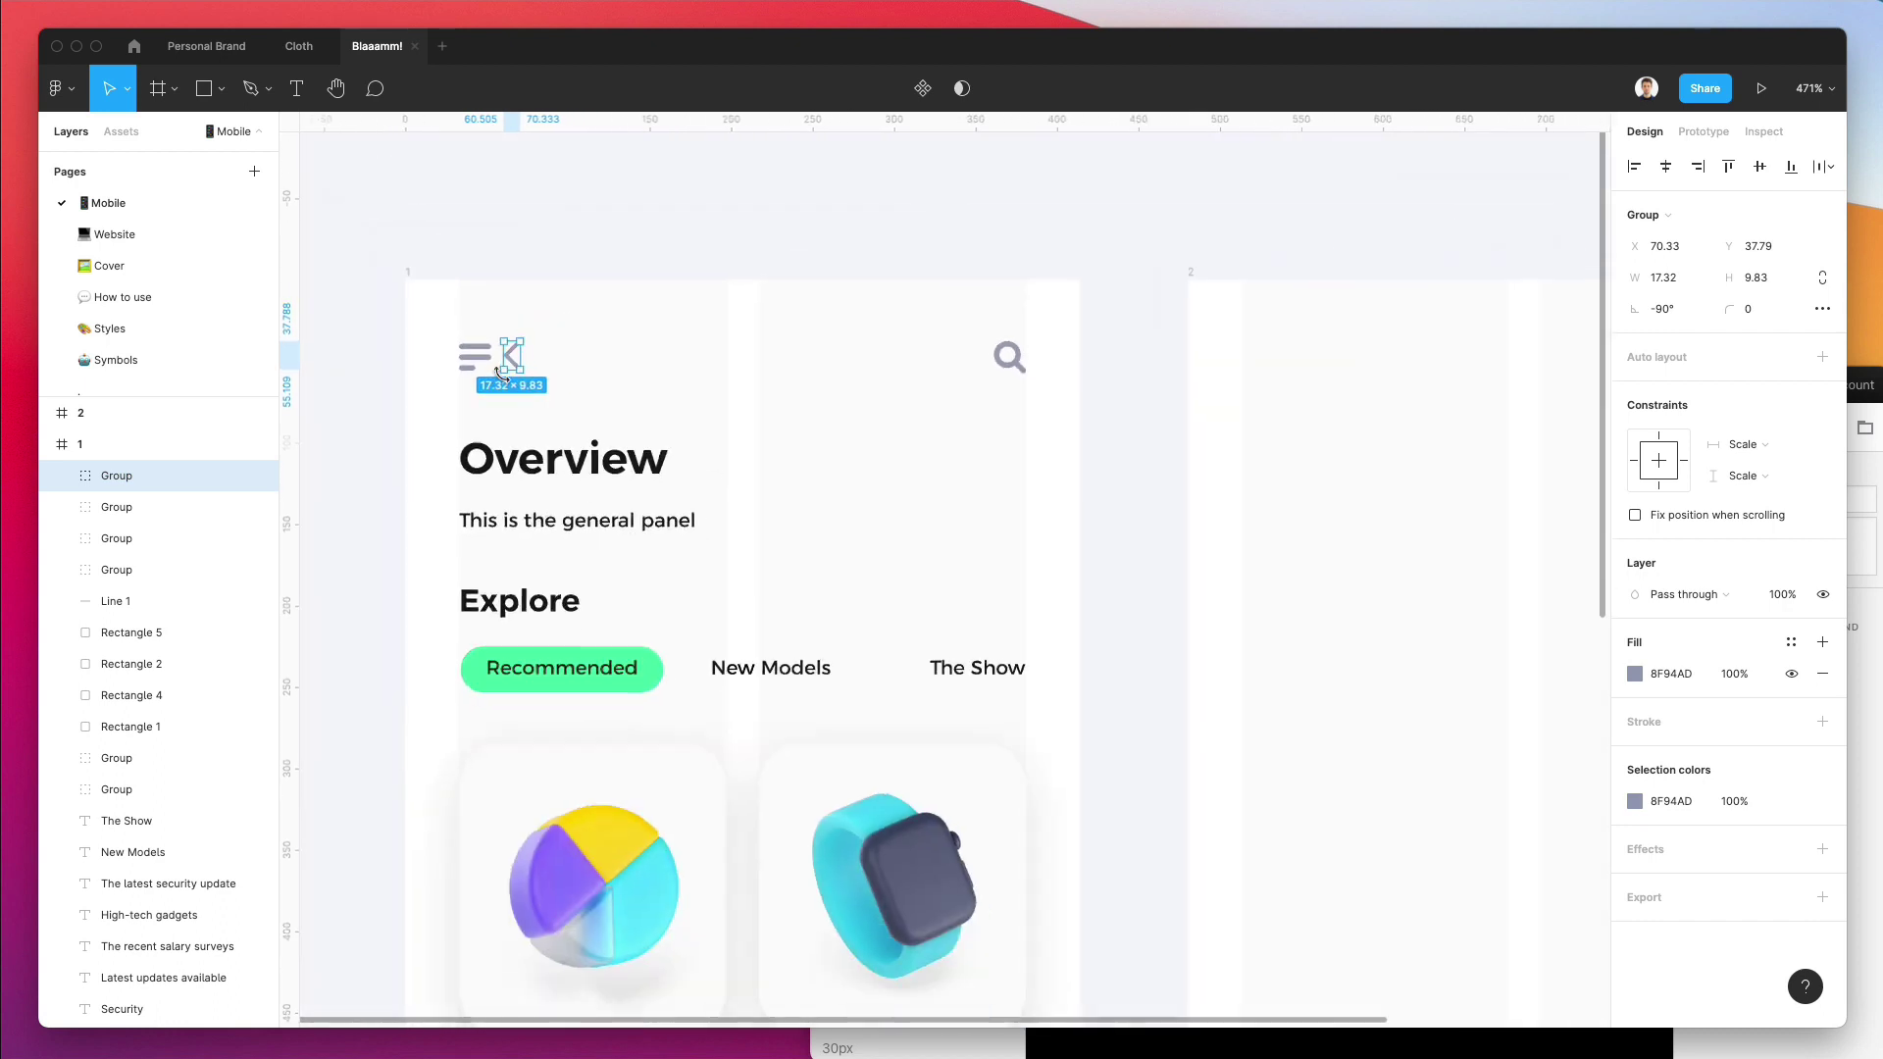
Move the chevron into frame 2, aligned with the first column's left edge at the header icons' height.
{"action": "left_click_drag", "start_coordinate": [512, 366], "coordinate": [1253, 371]}
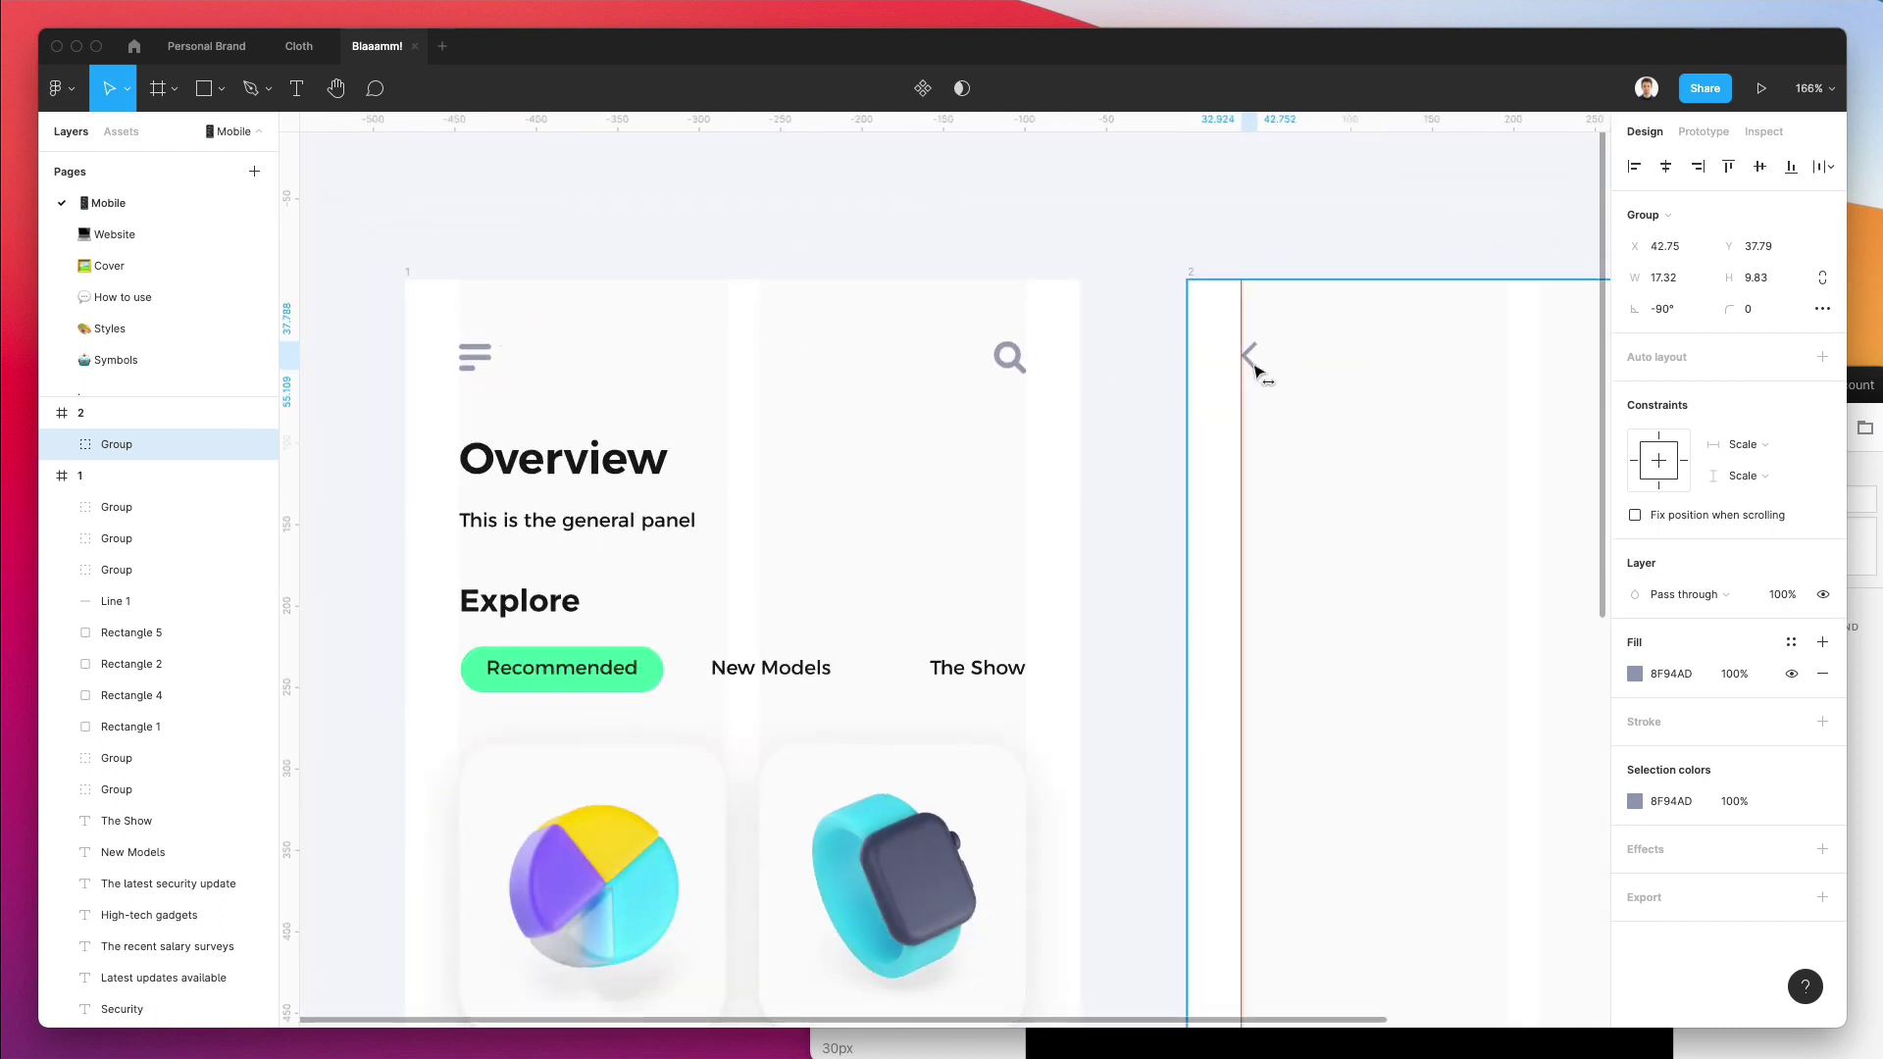
{"action": "left_click", "coordinate": [1274, 392]}
{"action": "scroll", "coordinate": [1231, 509], "scroll_direction": "right", "scroll_amount": 5}
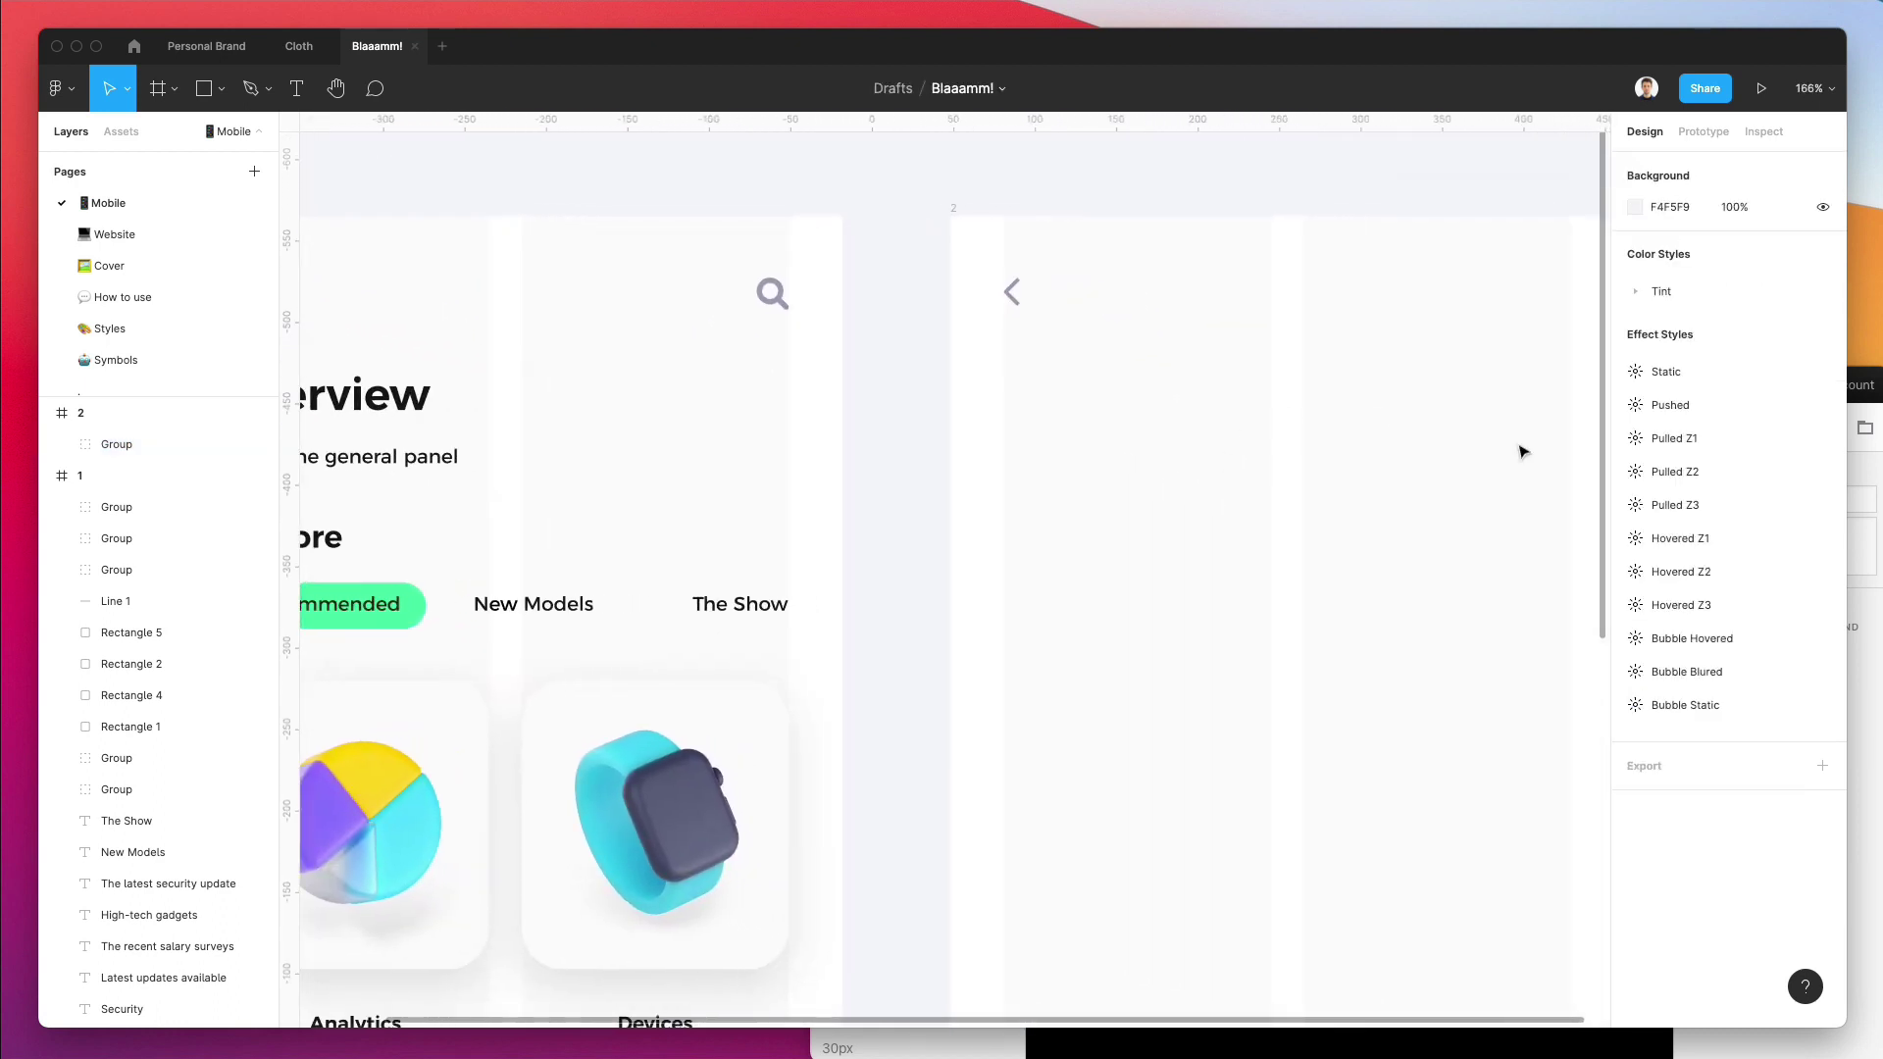
Switch to Nucleo, search for "dots", and place the 12 px three-dot menu icon beside the chevron in frame 2.
{"action": "left_click", "coordinate": [1863, 410]}
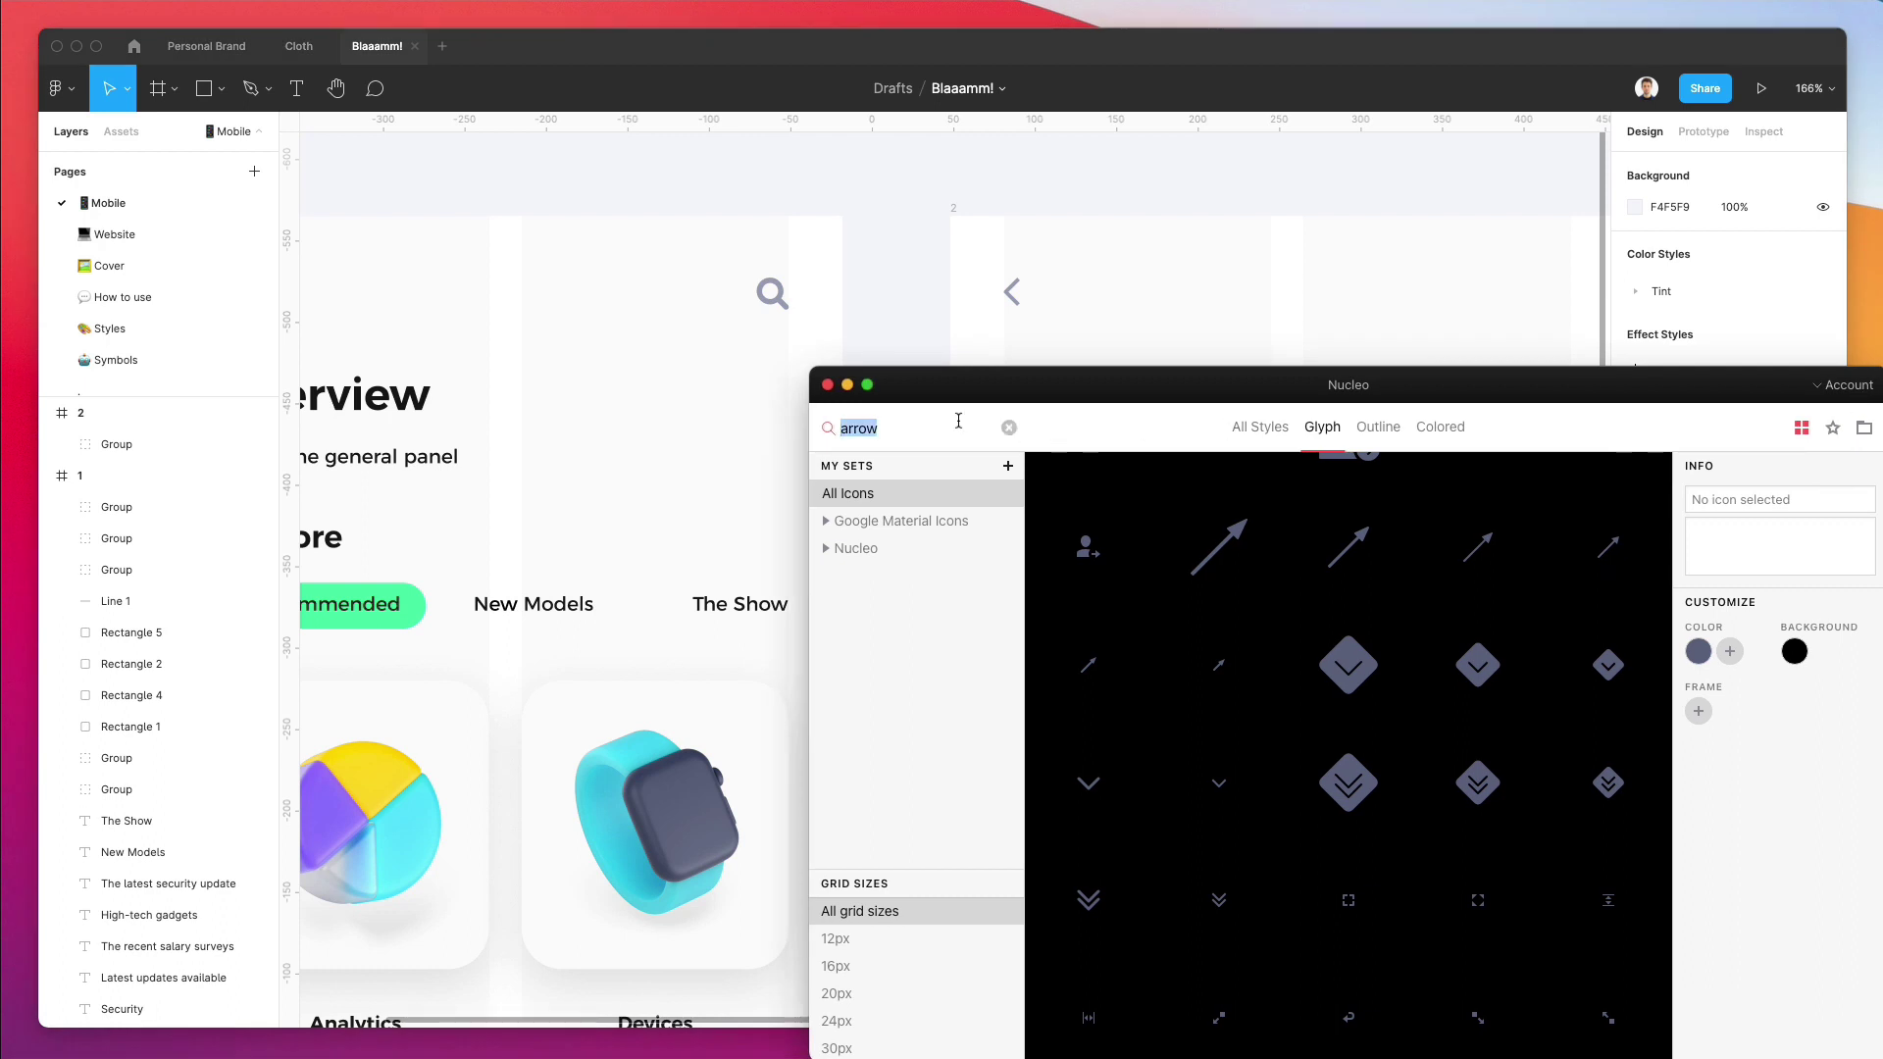
{"action": "type", "text": "dots"}
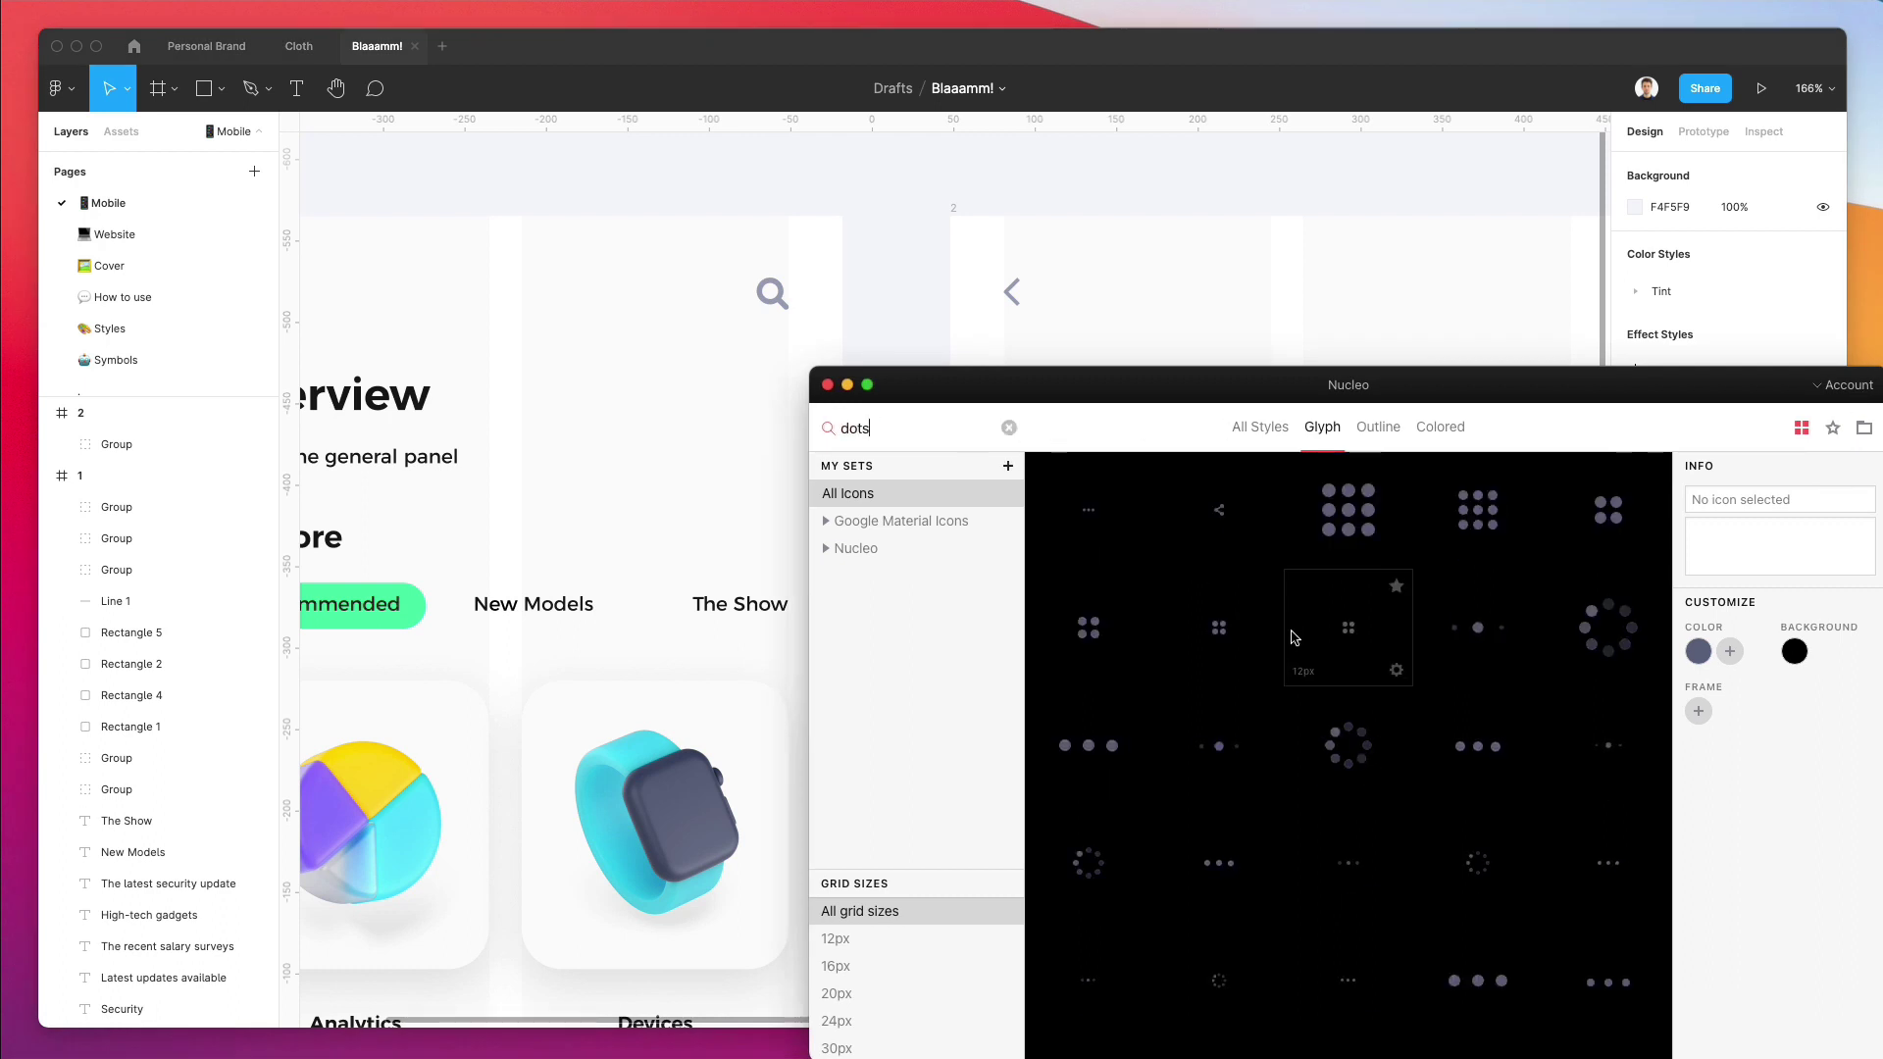
{"action": "left_click_drag", "start_coordinate": [1085, 513], "coordinate": [1047, 299]}
Rotate the three-dot icon to -90° so it stands vertically, and scale its frame to about 16 px.
{"action": "scroll", "coordinate": [1101, 265], "scroll_direction": "up", "scroll_amount": 6}
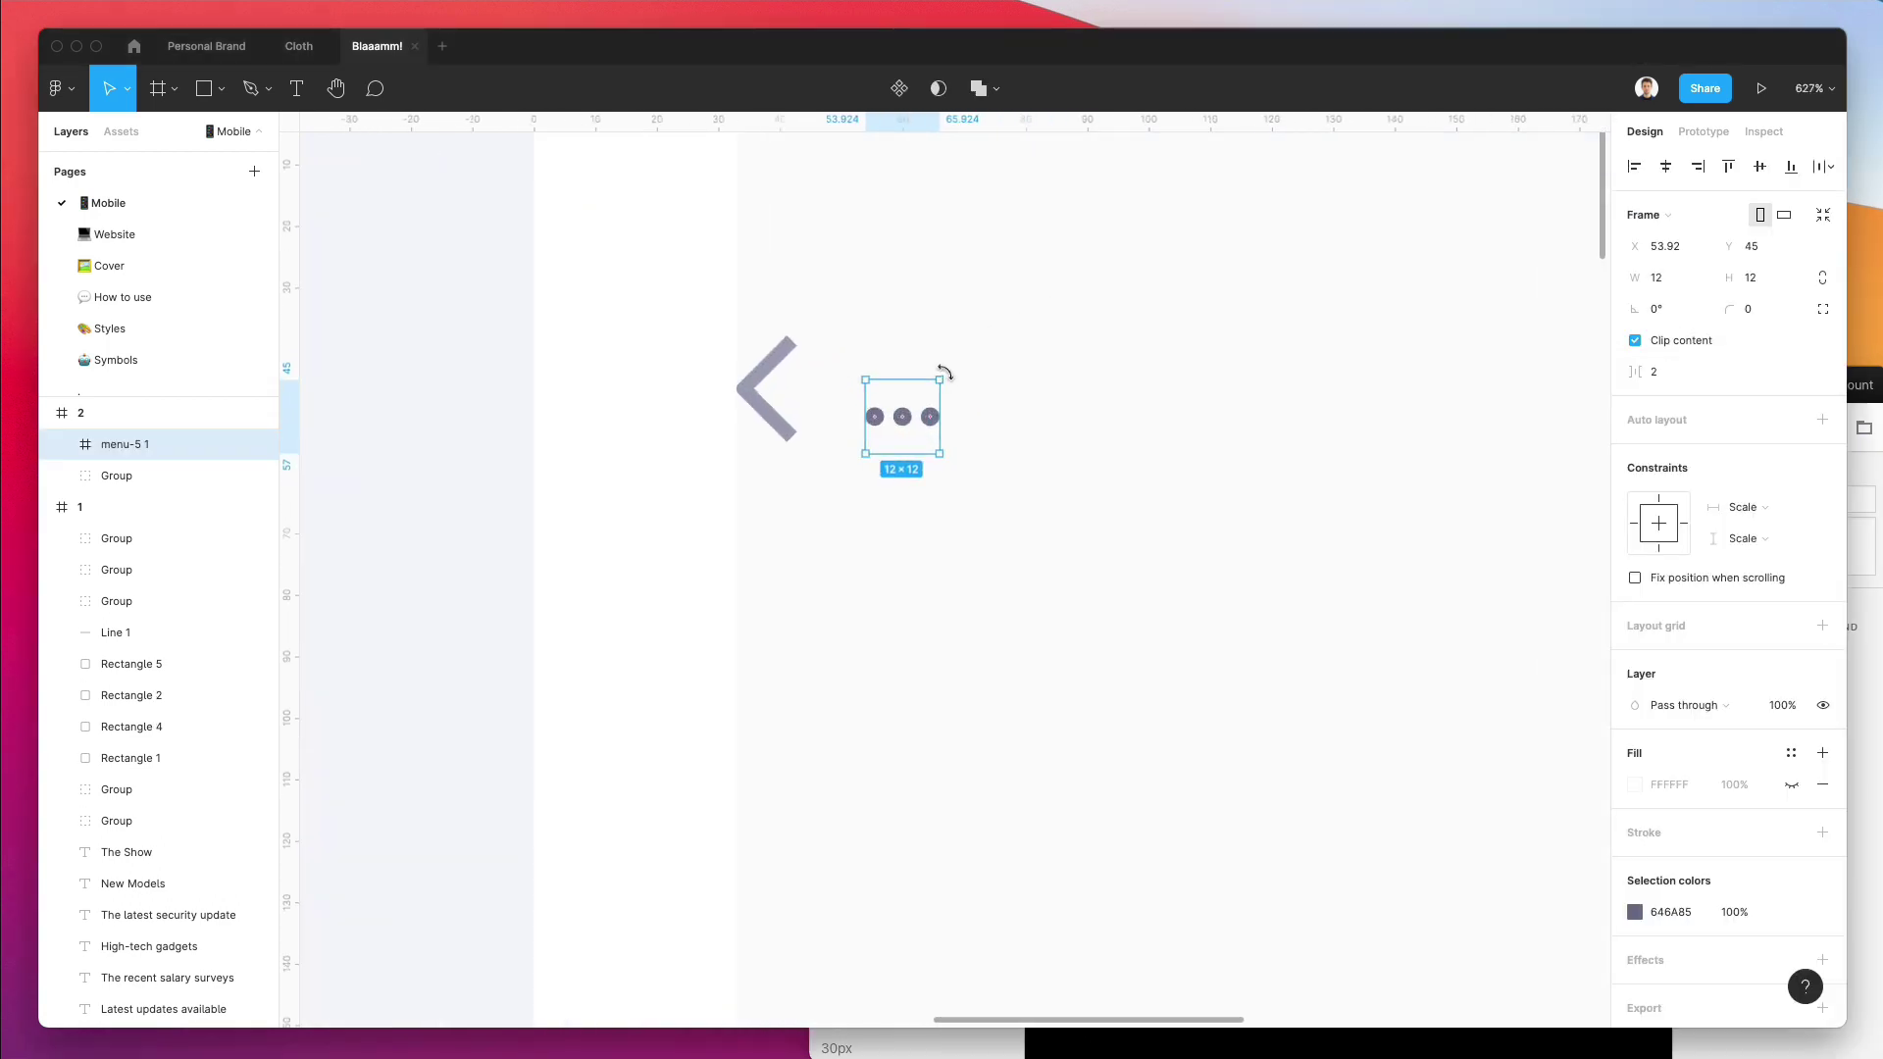
{"action": "left_click_drag", "start_coordinate": [943, 371], "coordinate": [947, 467]}
{"action": "left_click_drag", "start_coordinate": [924, 388], "coordinate": [874, 366]}
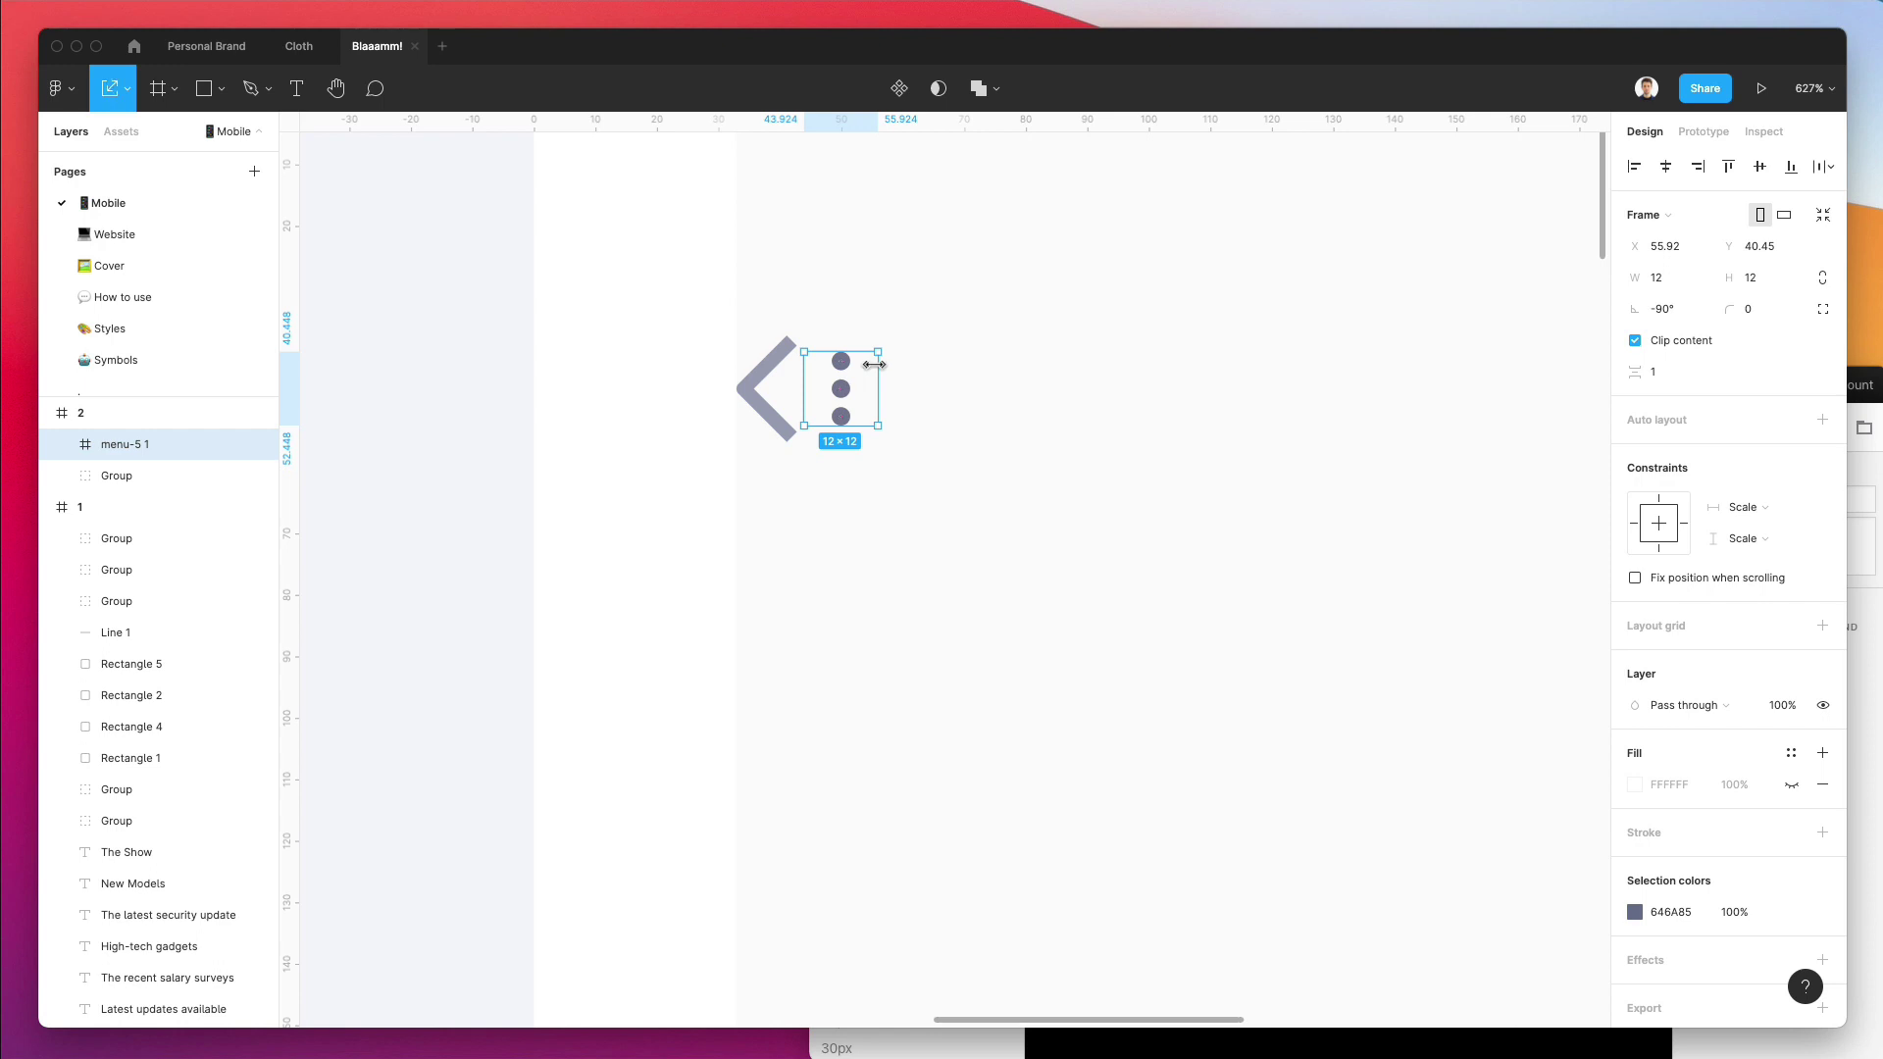
{"action": "left_click_drag", "start_coordinate": [874, 365], "coordinate": [900, 380]}
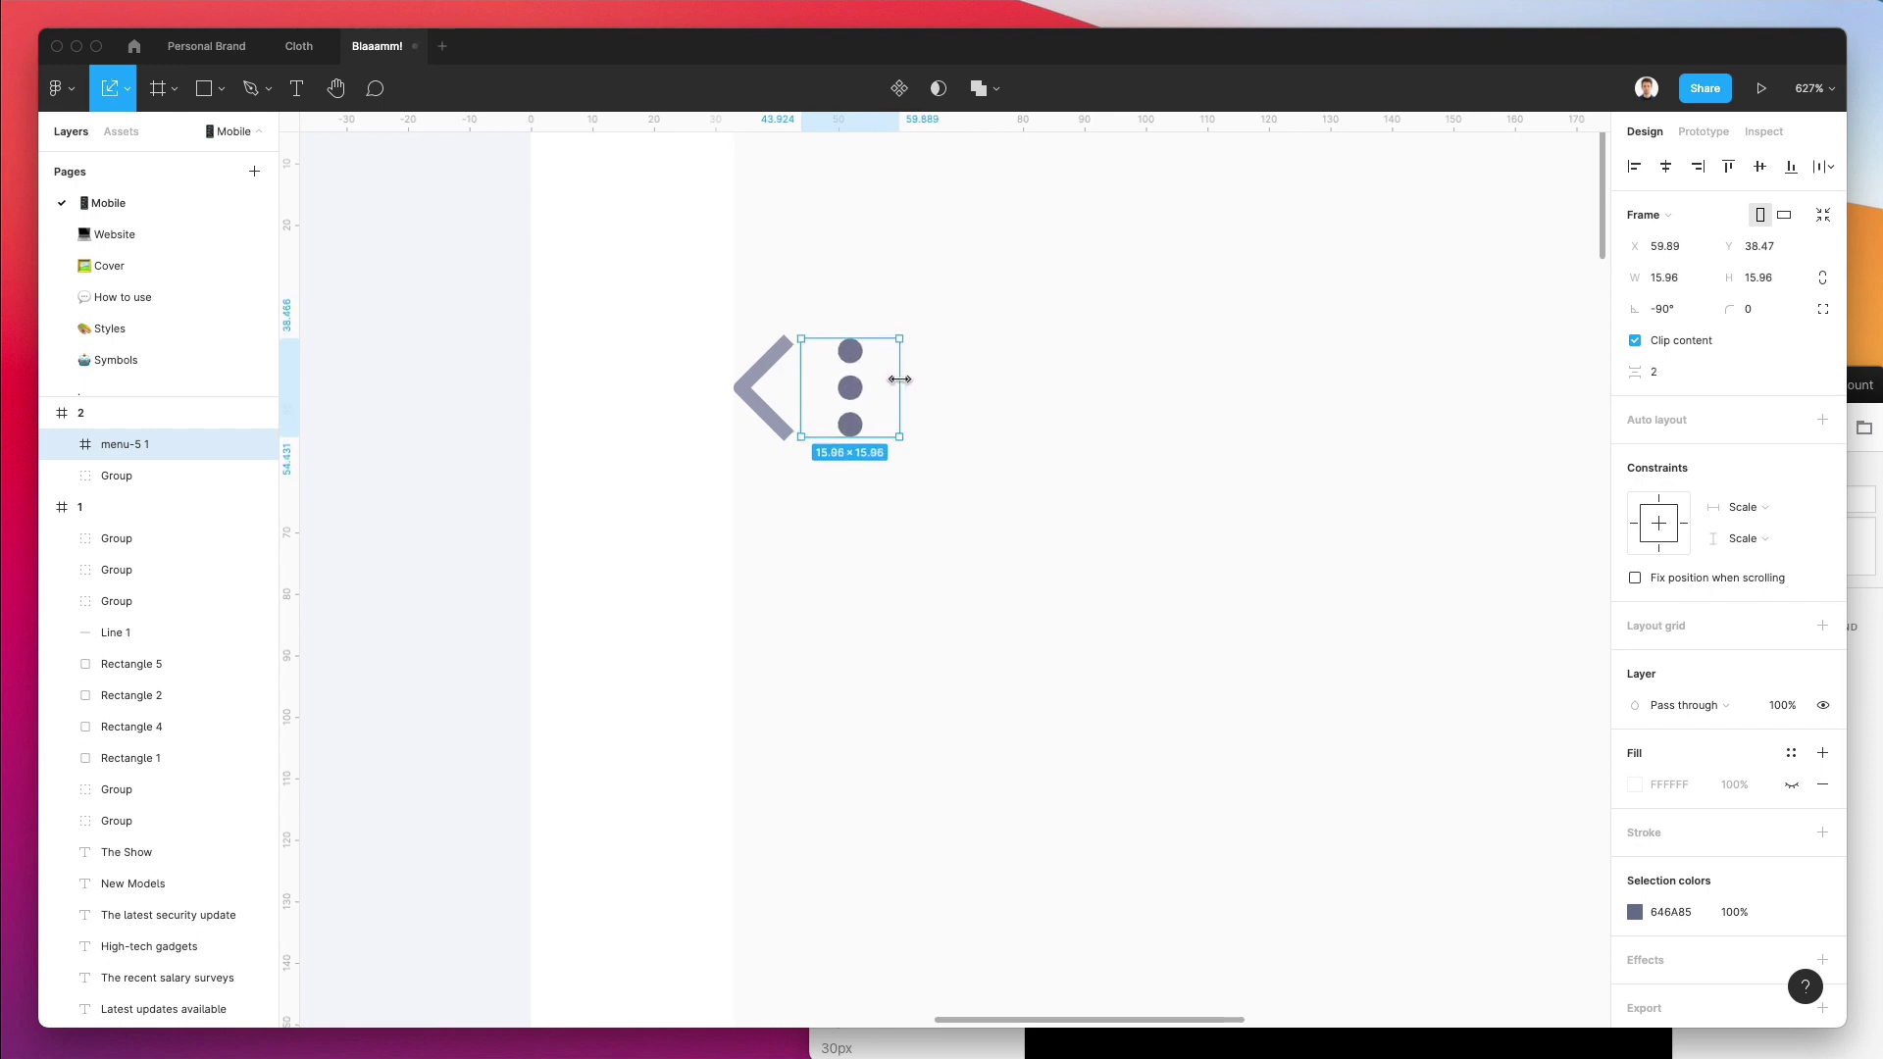
{"action": "key", "text": "Up"}
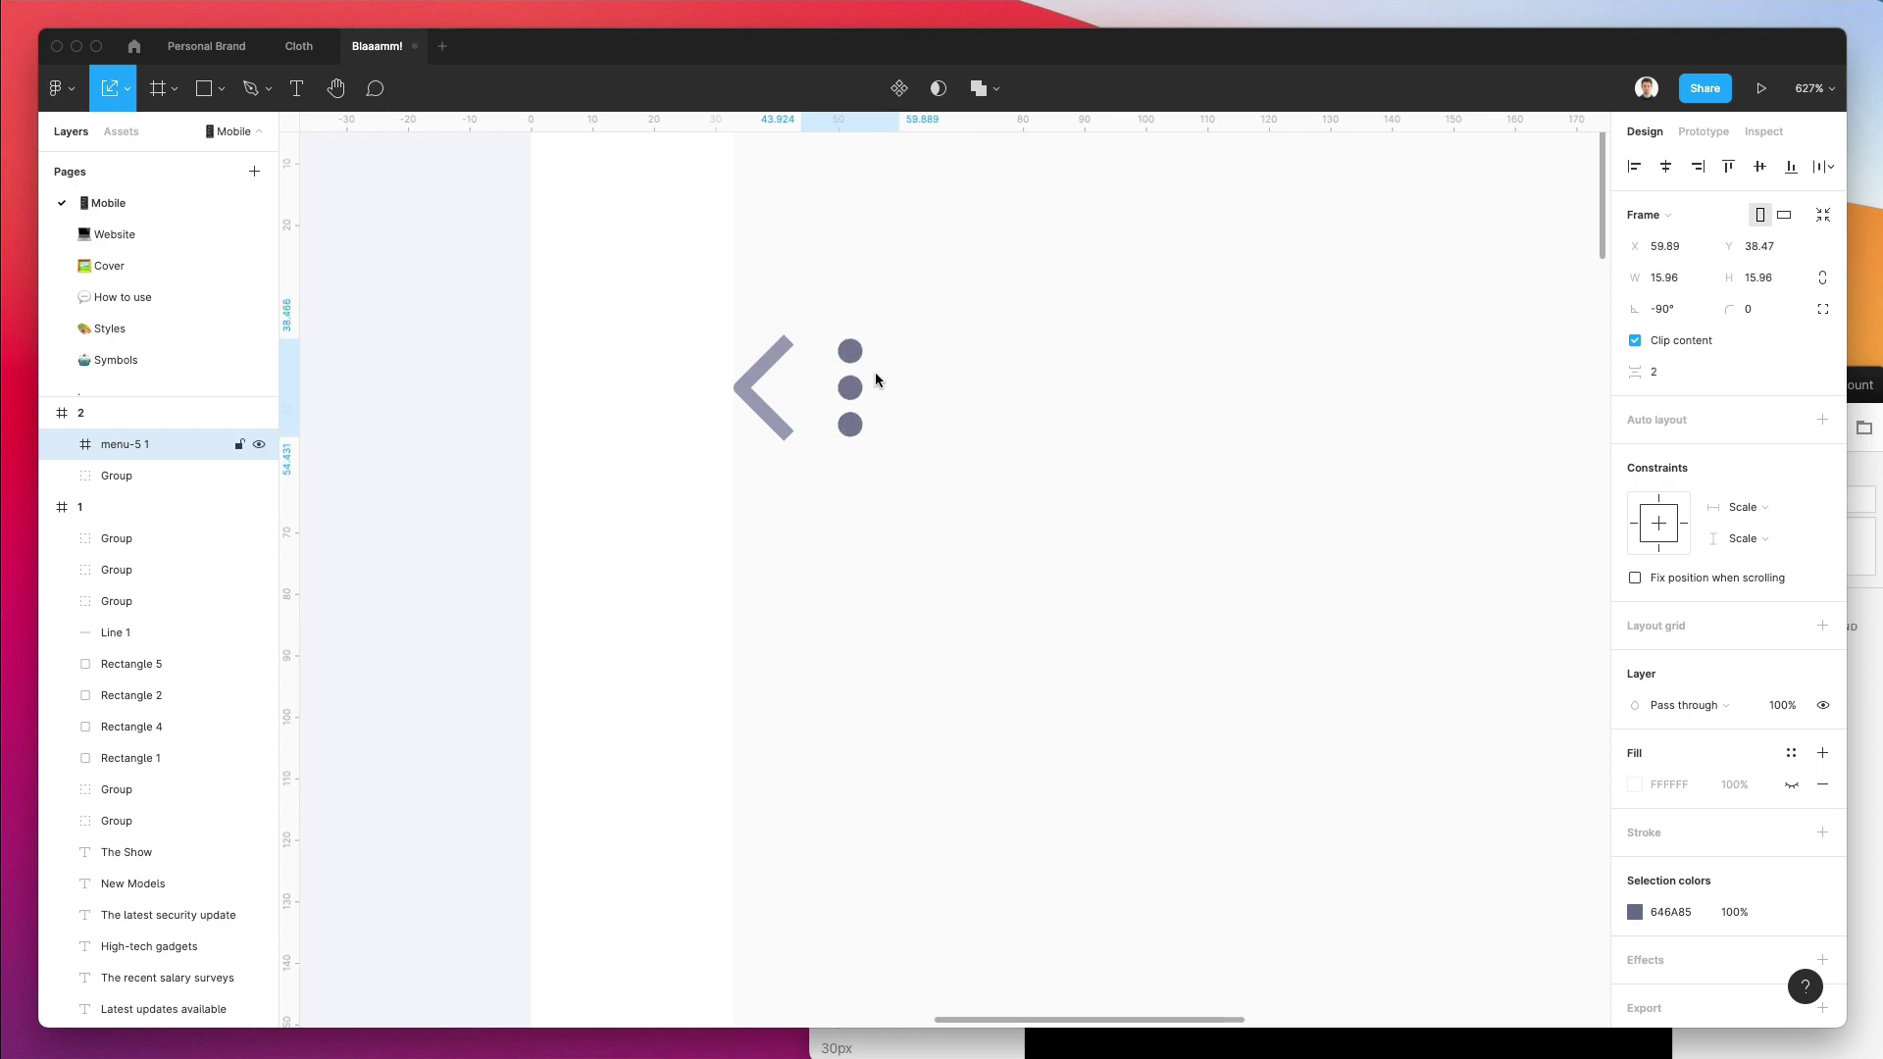
Ungroup the three-dot icon's outer frame and sample the chevron's colour 969BB2 as its fill.
{"action": "scroll", "coordinate": [875, 372], "scroll_direction": "down", "scroll_amount": 5}
{"action": "left_click", "coordinate": [853, 371]}
{"action": "key", "text": "i"}
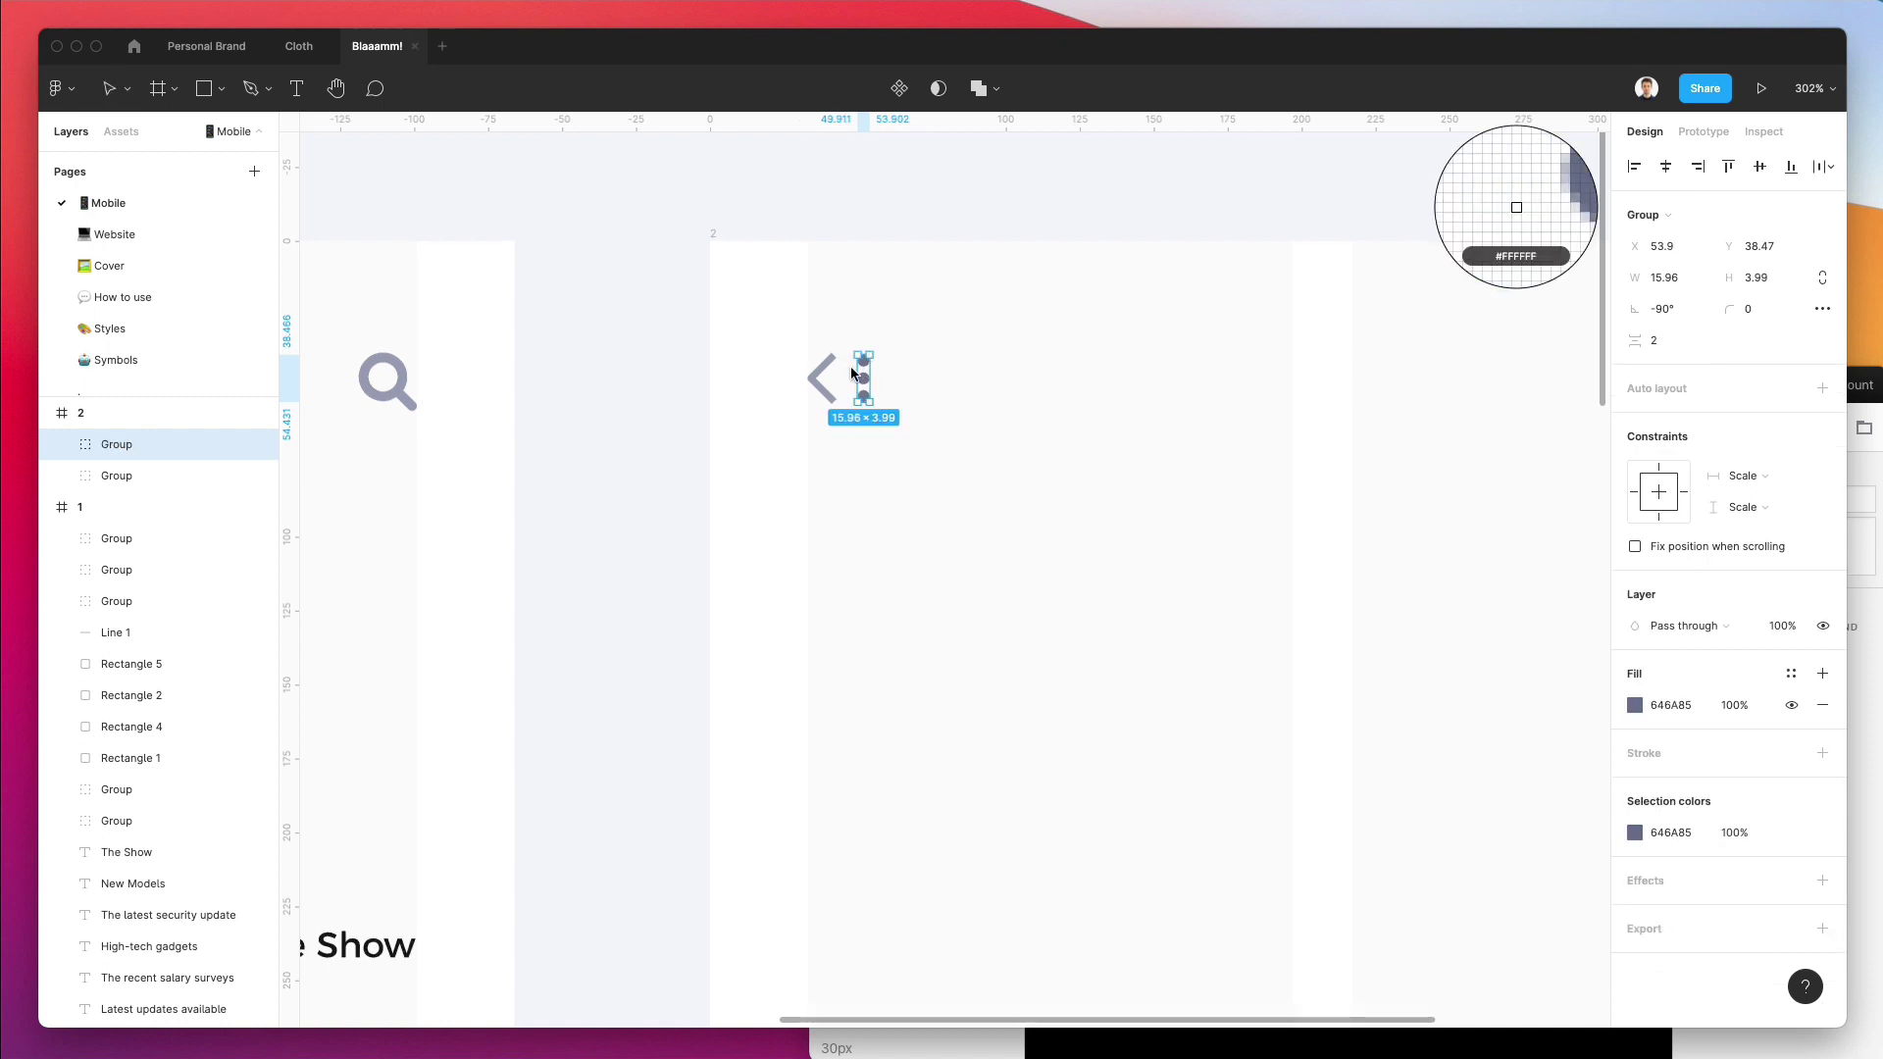
{"action": "left_click", "coordinate": [828, 365]}
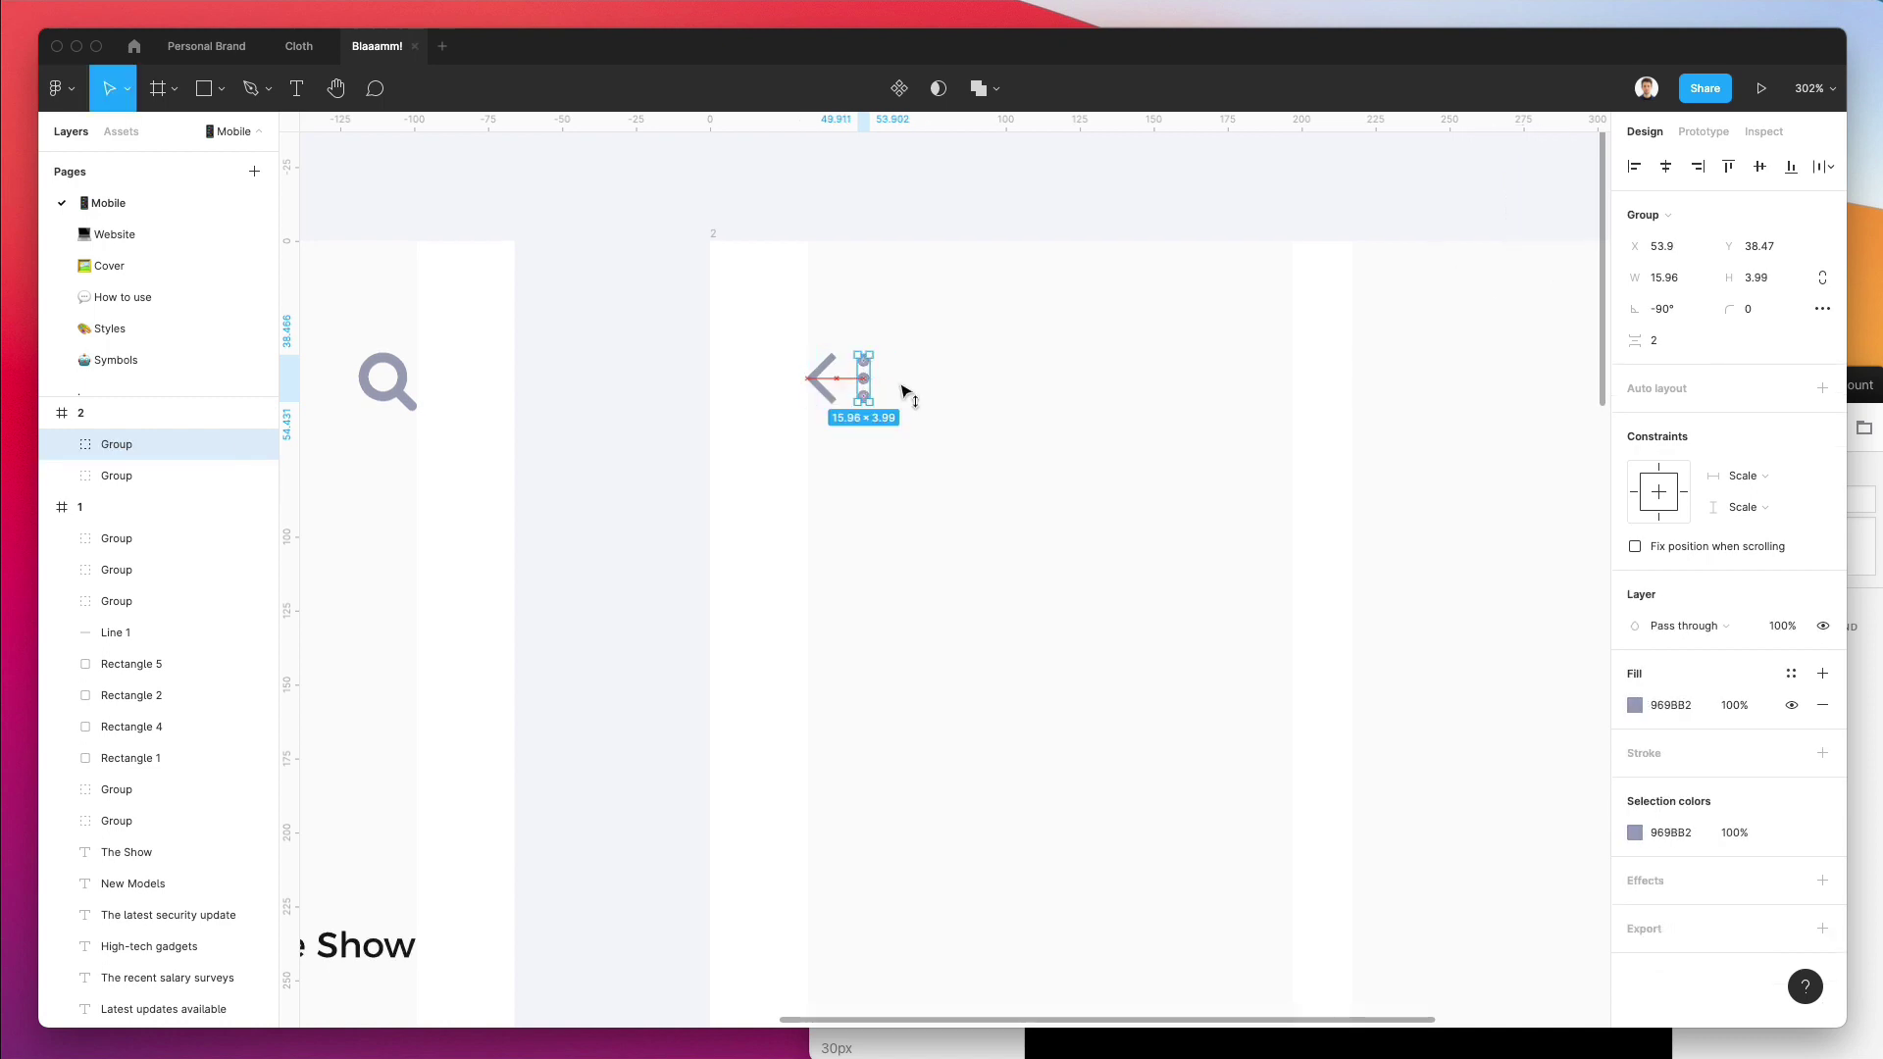
Move the three-dot icon to the right edge of frame 2's second column, level with the chevron.
{"action": "left_click_drag", "start_coordinate": [863, 377], "coordinate": [1350, 401]}
{"action": "scroll", "coordinate": [1056, 572], "scroll_direction": "down", "scroll_amount": 3}
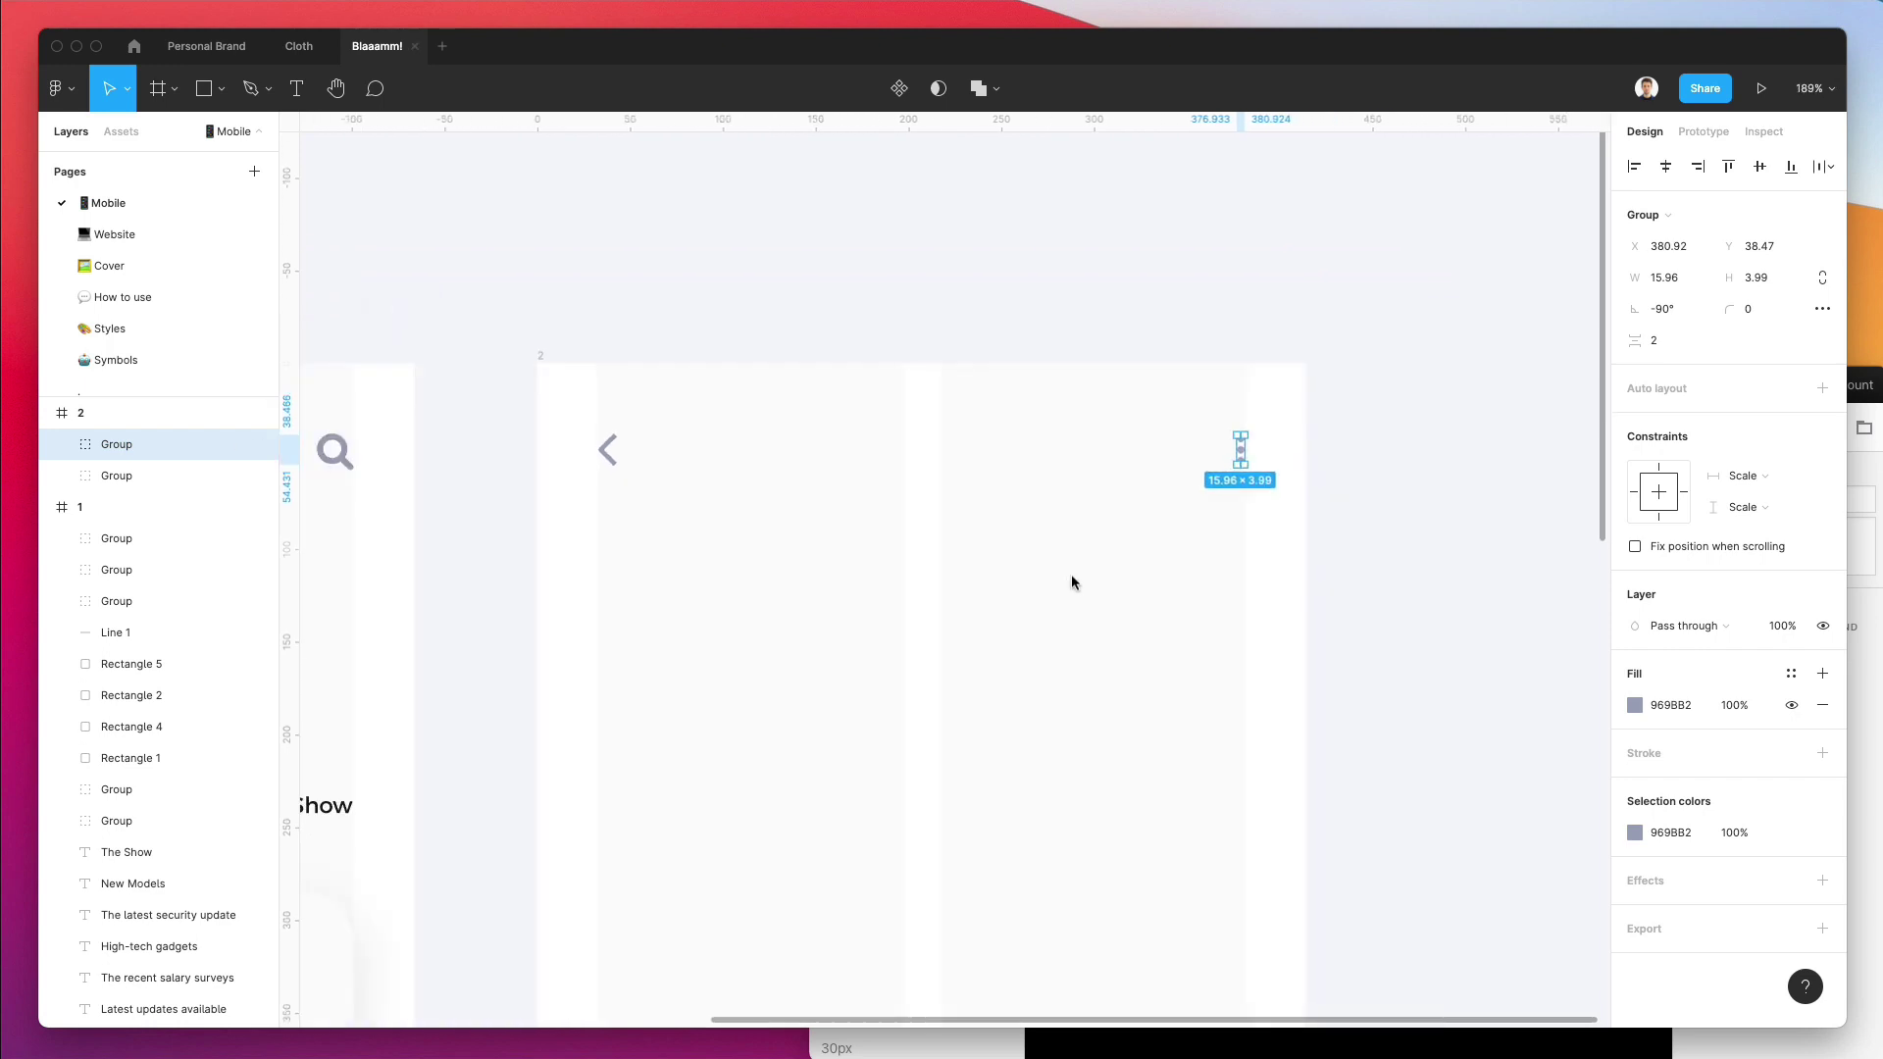
{"action": "left_click", "coordinate": [1071, 574]}
Switch to Nucleo and search the icon library for "chat".
{"action": "scroll", "coordinate": [1071, 574], "scroll_direction": "down", "scroll_amount": 3}
{"action": "scroll", "coordinate": [1191, 498], "scroll_direction": "down", "scroll_amount": 2}
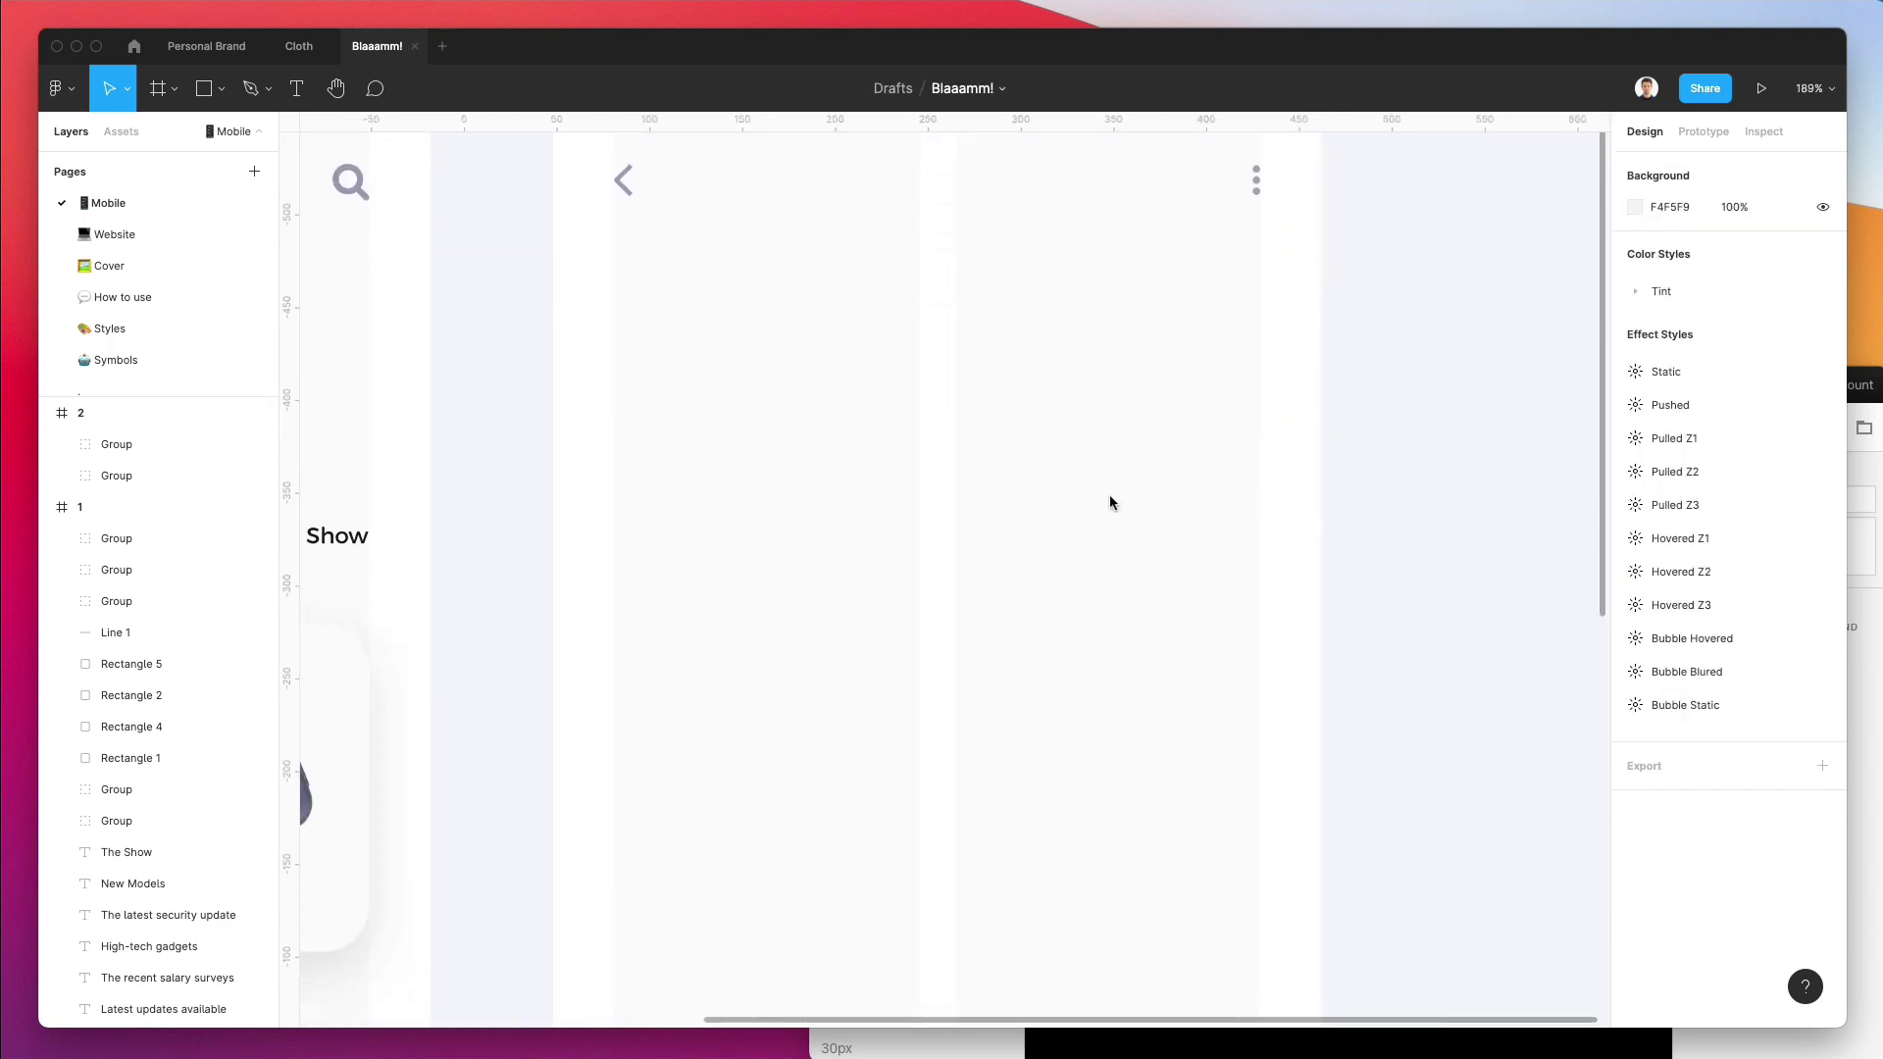
{"action": "scroll", "coordinate": [1109, 495], "scroll_direction": "down", "scroll_amount": 5}
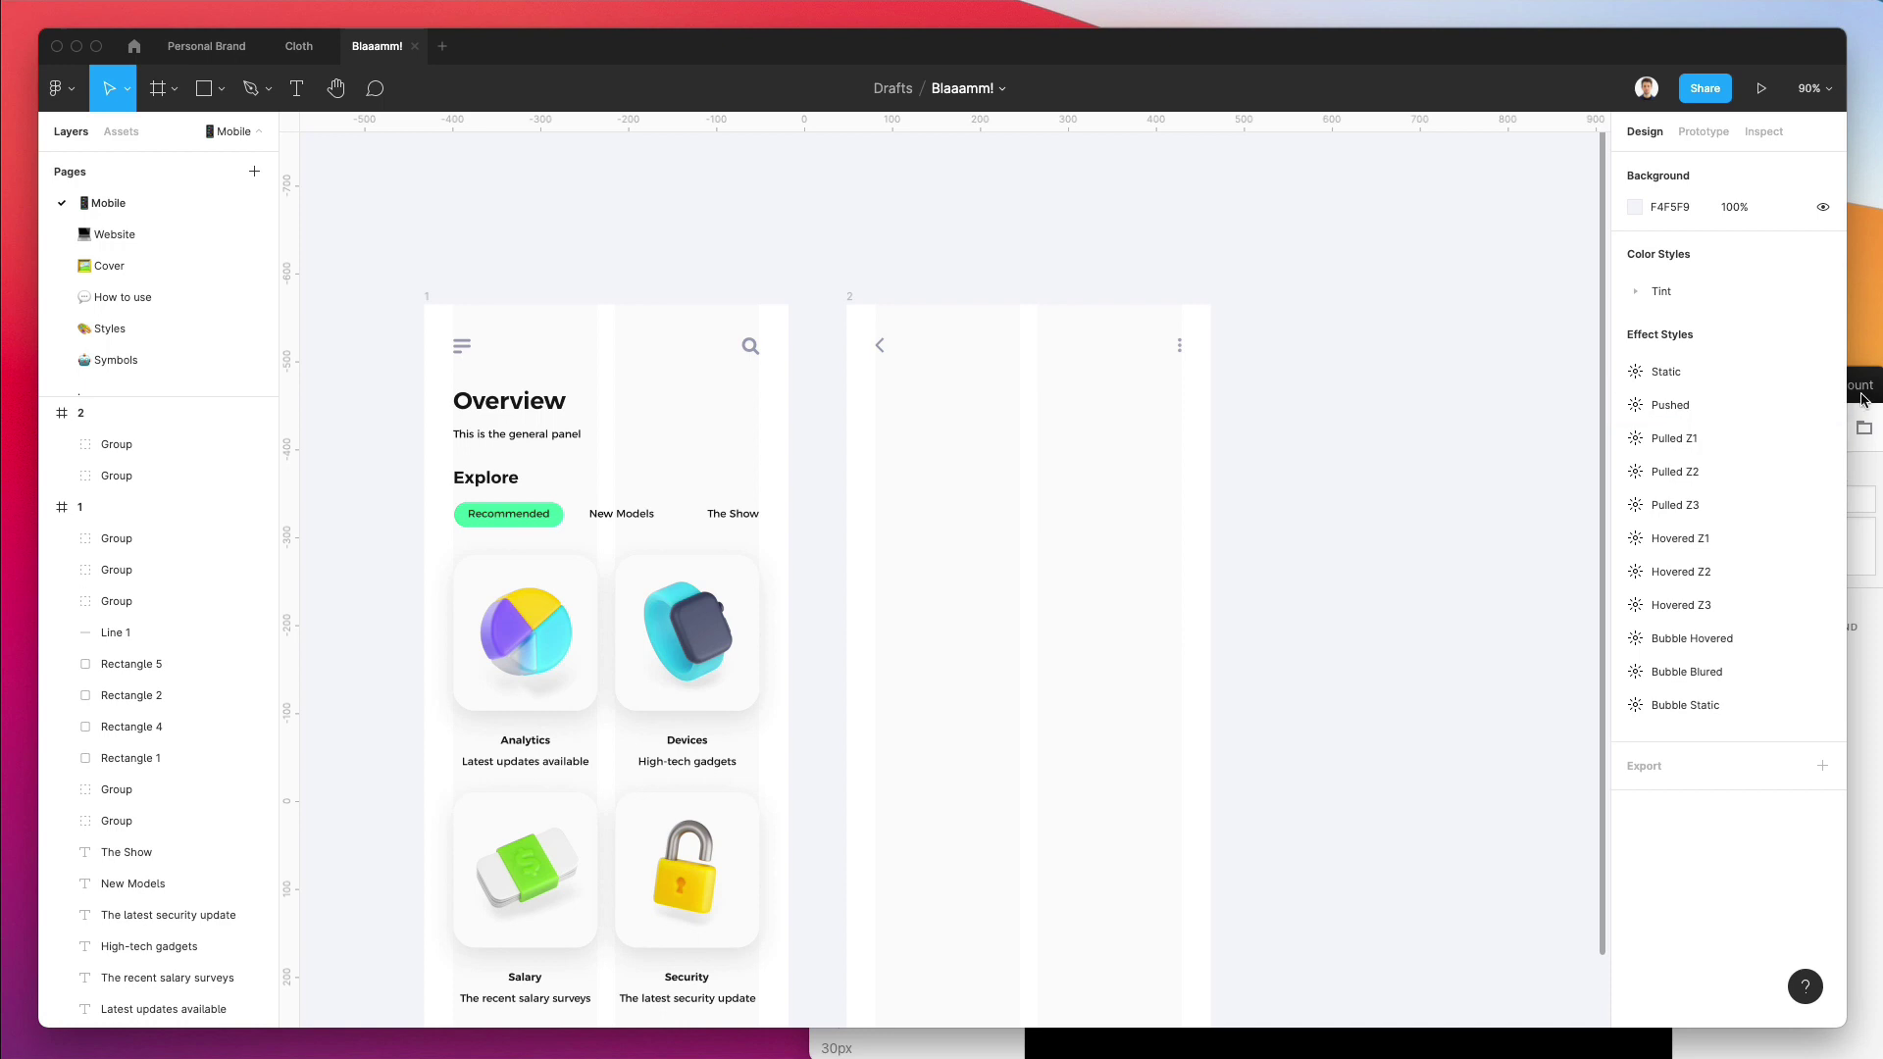
{"action": "left_click", "coordinate": [1863, 397]}
{"action": "left_click", "coordinate": [908, 438]}
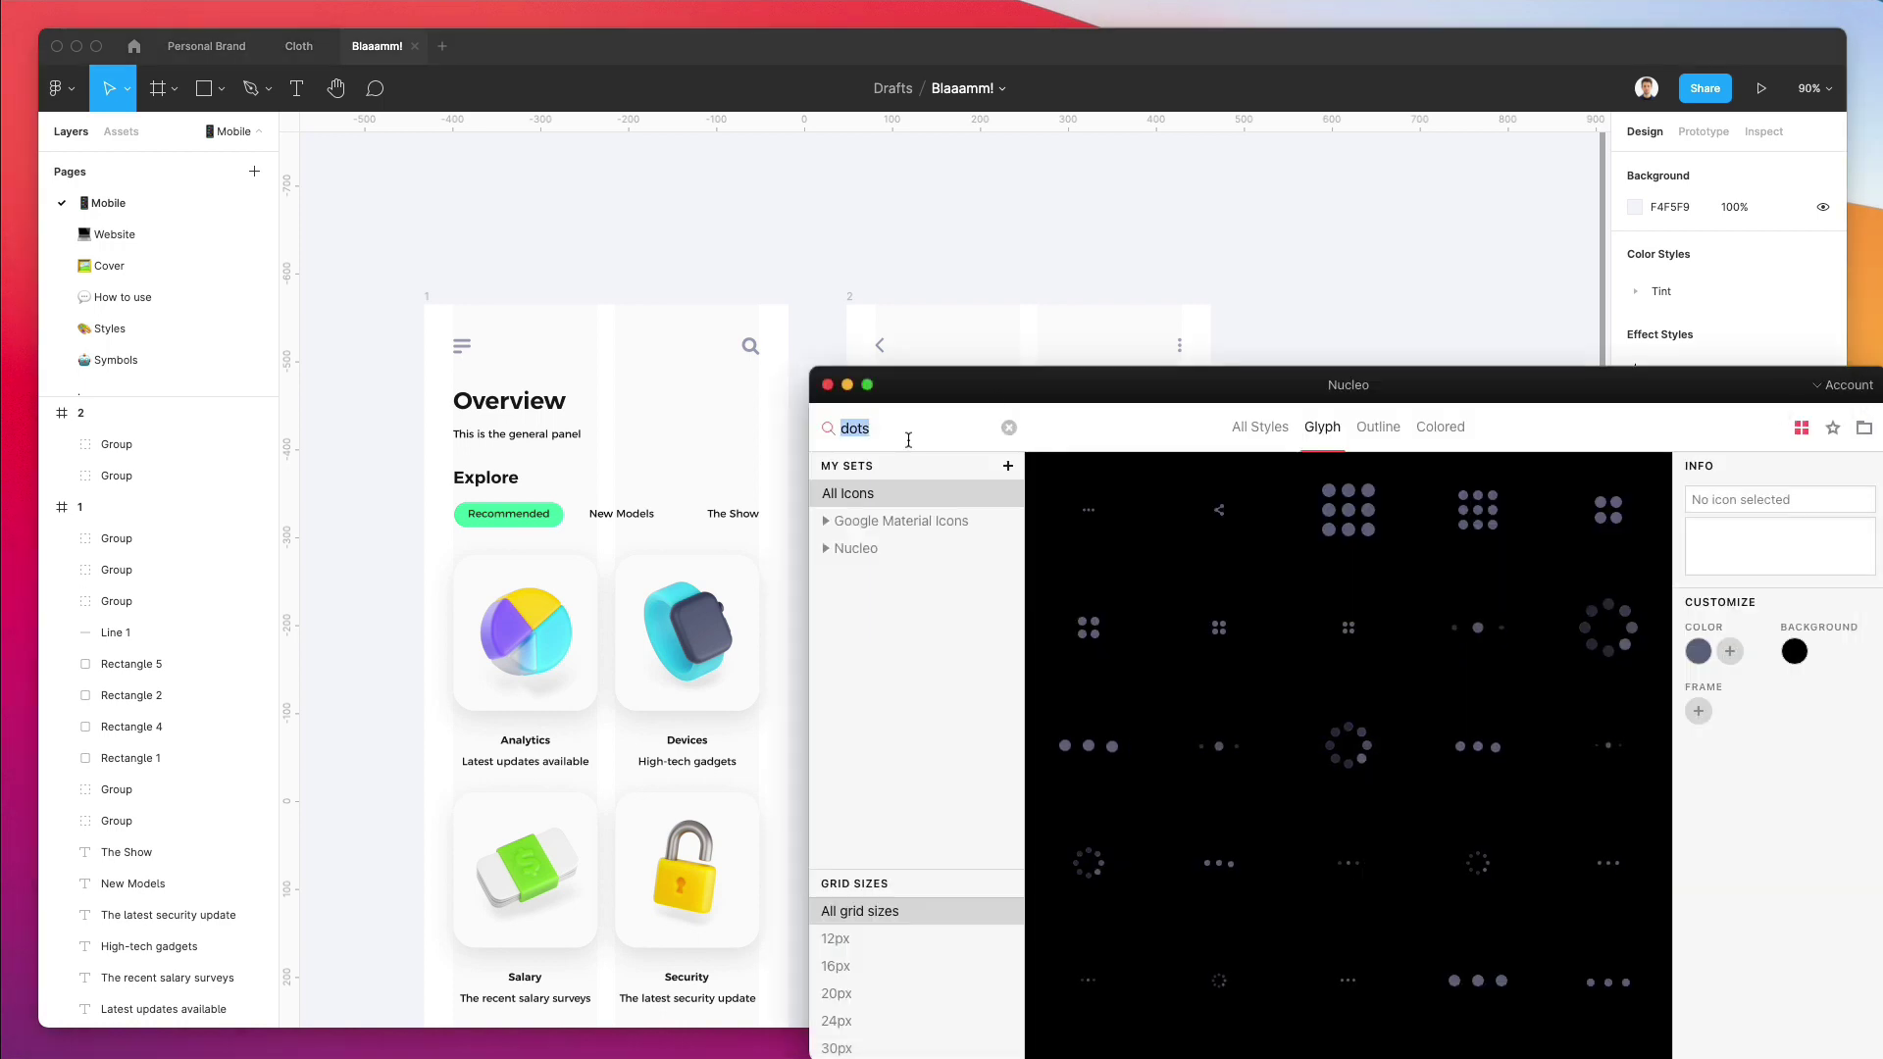
{"action": "type", "text": "chea"}
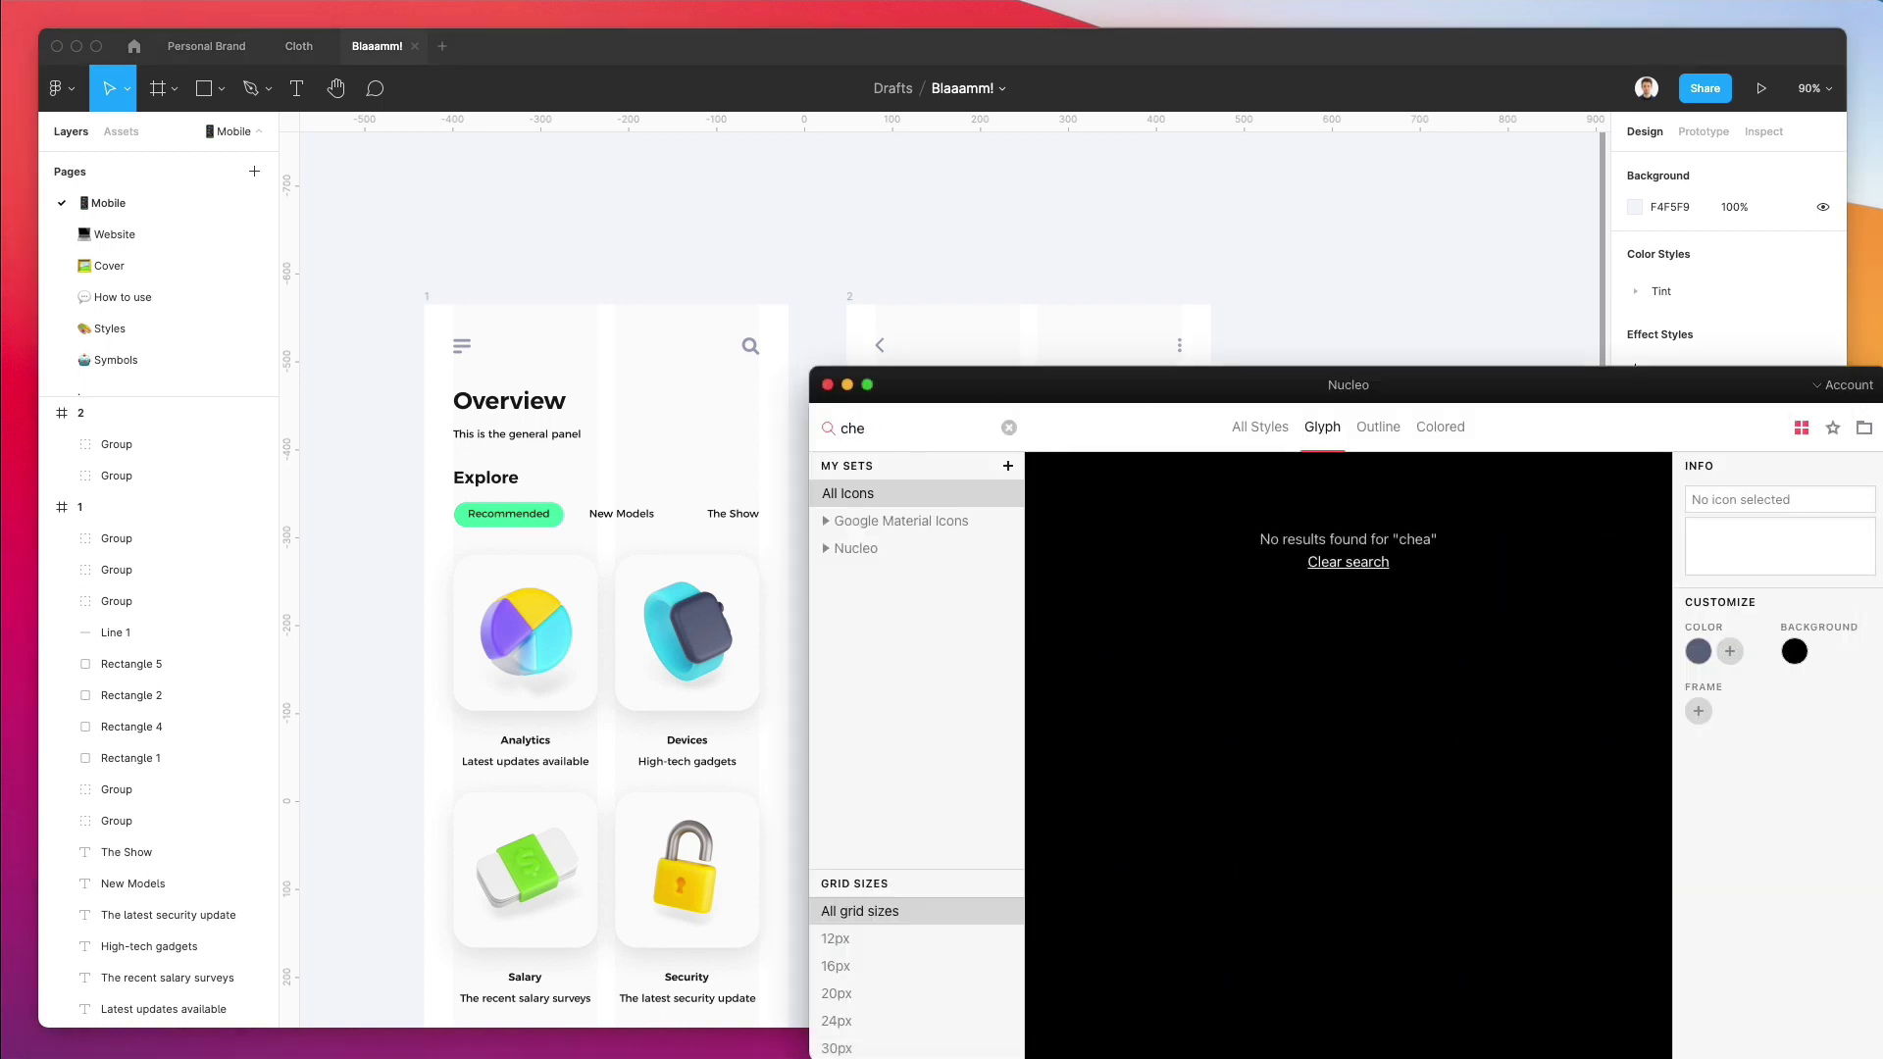
{"action": "key", "text": "BackSpace"}
{"action": "type", "text": "at"}
Place the 24 px chat bubble icon with sound bars in frame 2, below the back chevron.
{"action": "scroll", "coordinate": [706, 392], "scroll_direction": "down", "scroll_amount": 3}
{"action": "scroll", "coordinate": [706, 391], "scroll_direction": "right", "scroll_amount": 3}
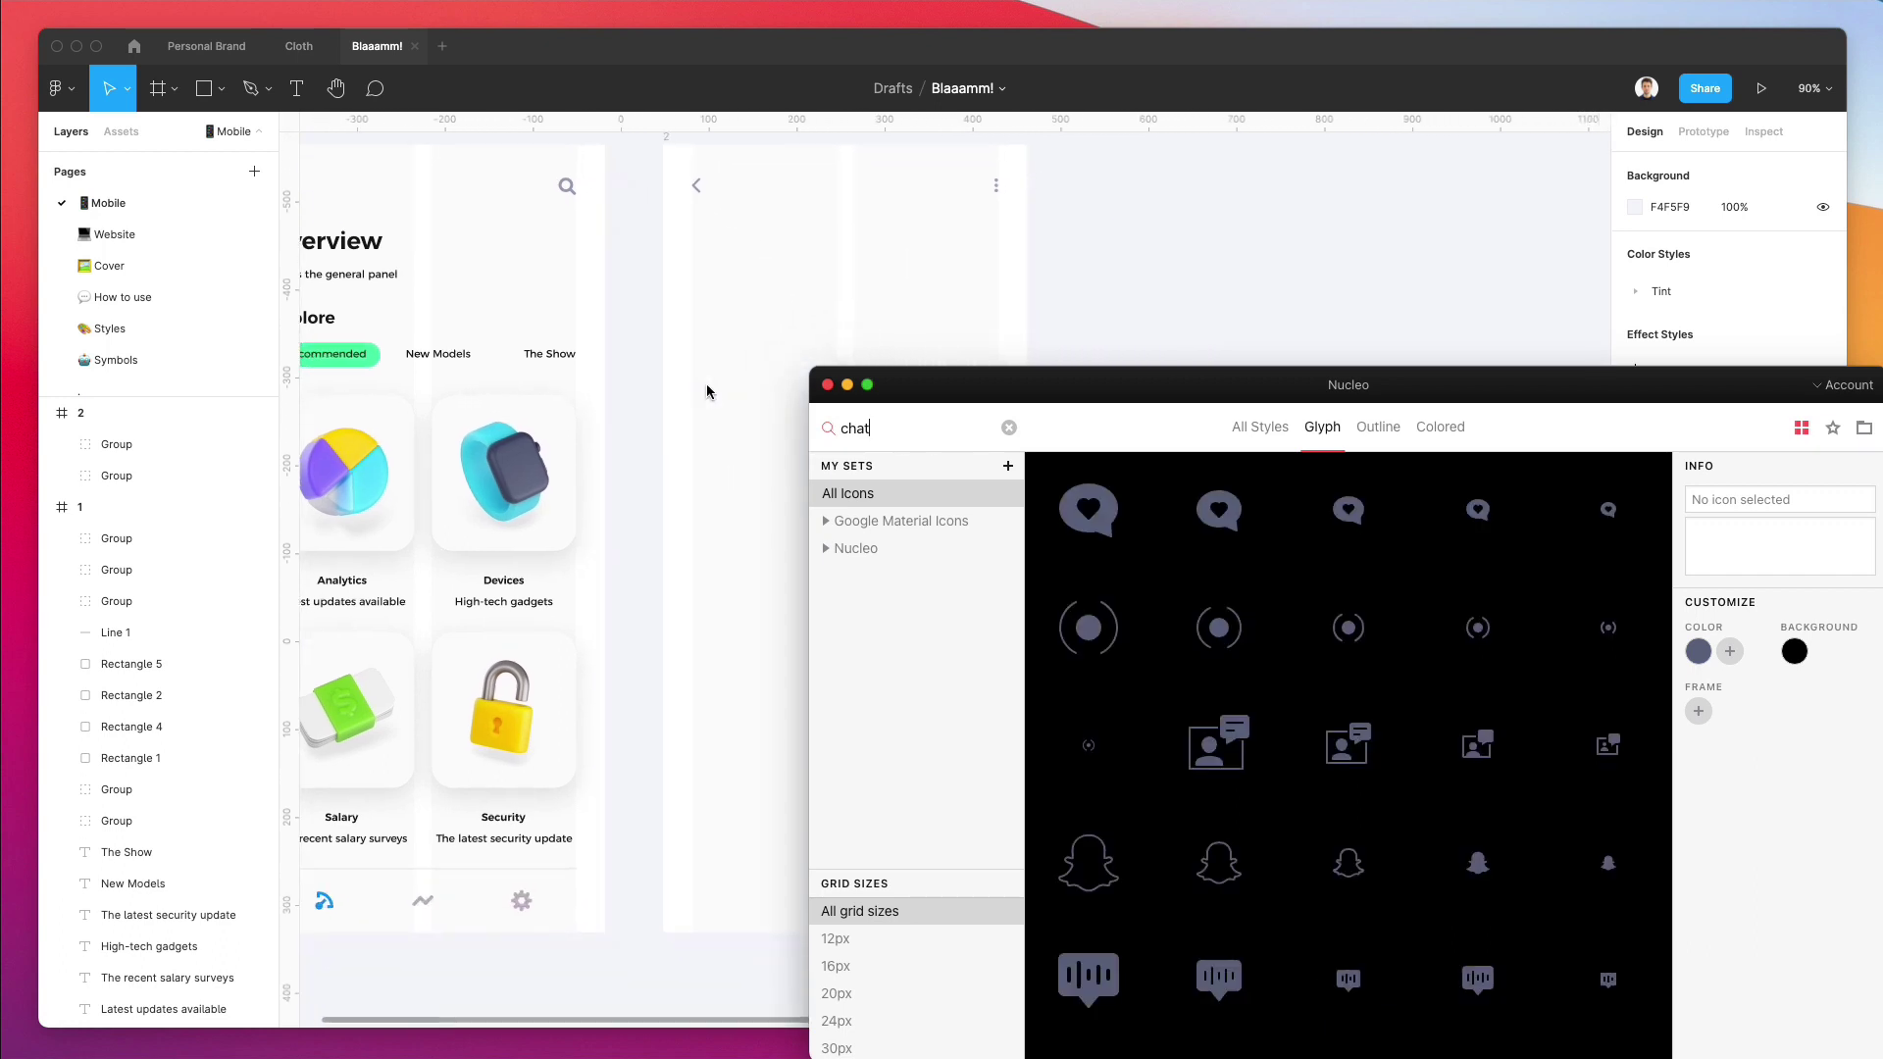
{"action": "scroll", "coordinate": [706, 392], "scroll_direction": "down", "scroll_amount": 1}
{"action": "scroll", "coordinate": [706, 391], "scroll_direction": "right", "scroll_amount": 1}
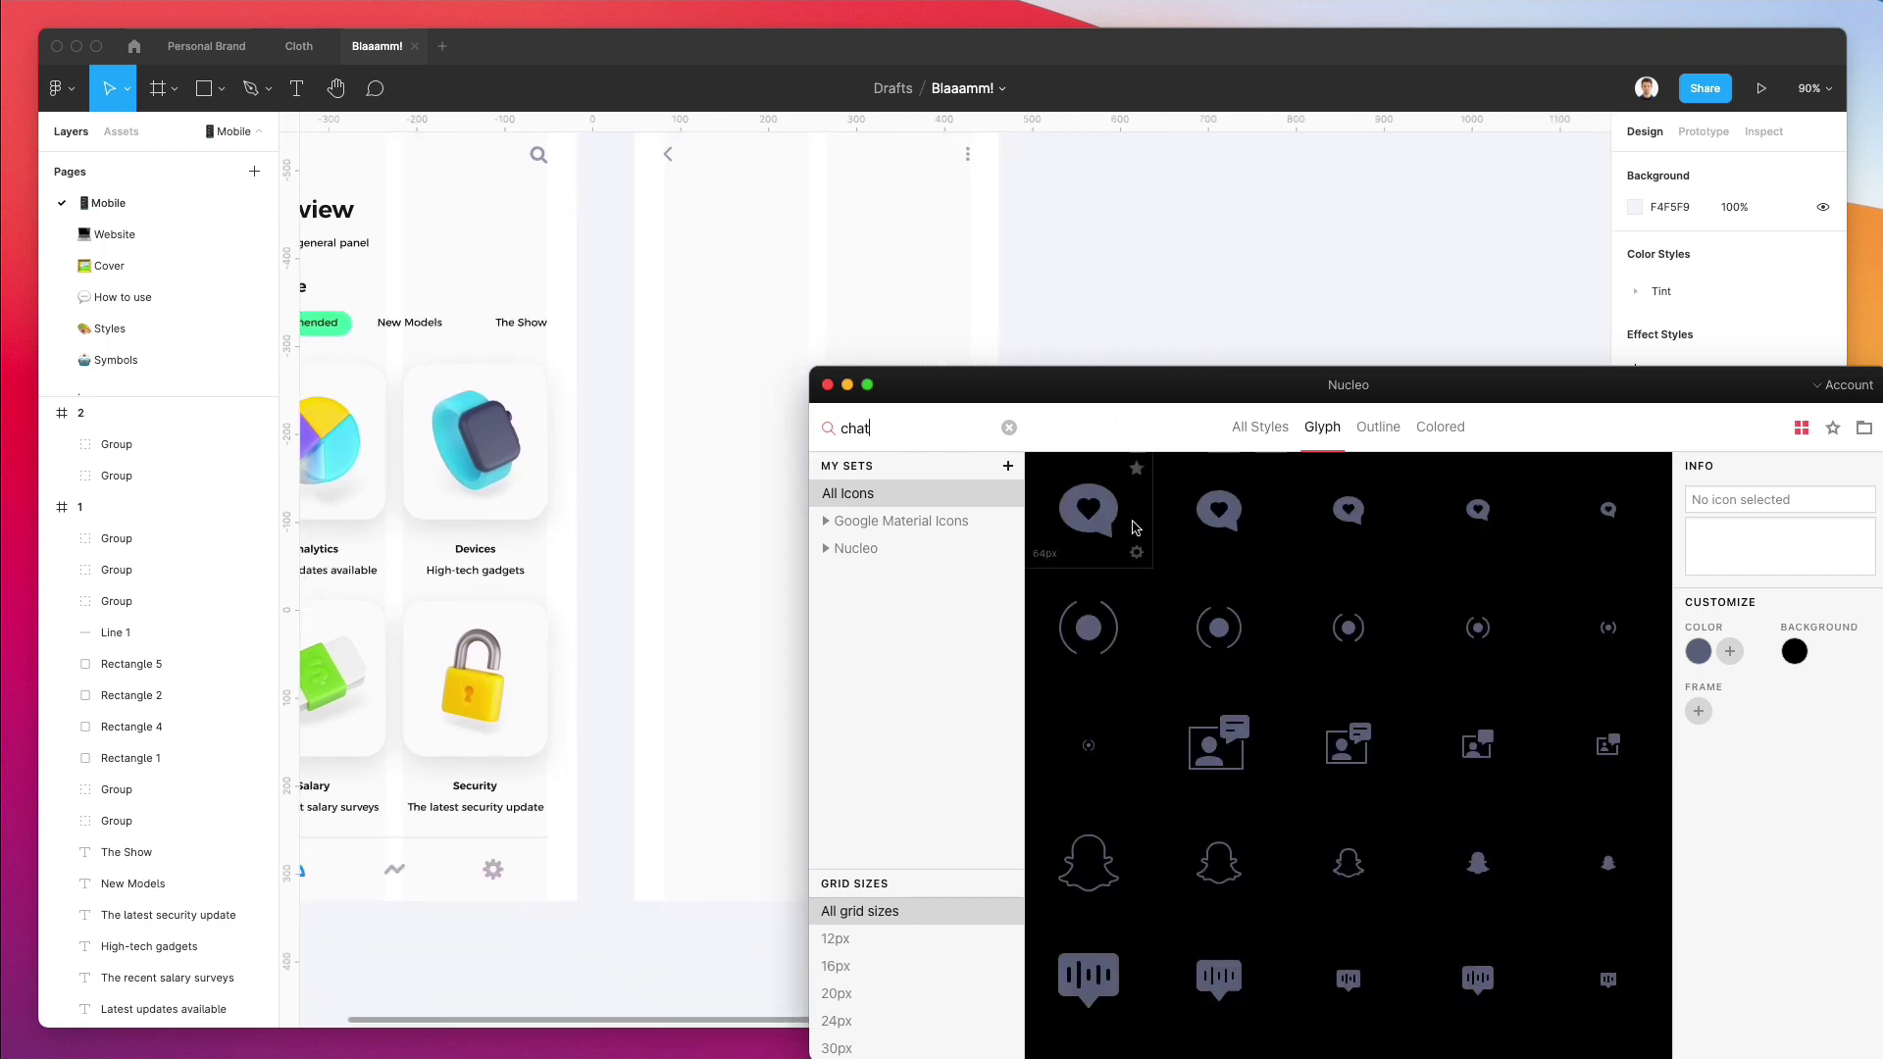
{"action": "scroll", "coordinate": [1265, 750], "scroll_direction": "down", "scroll_amount": 3}
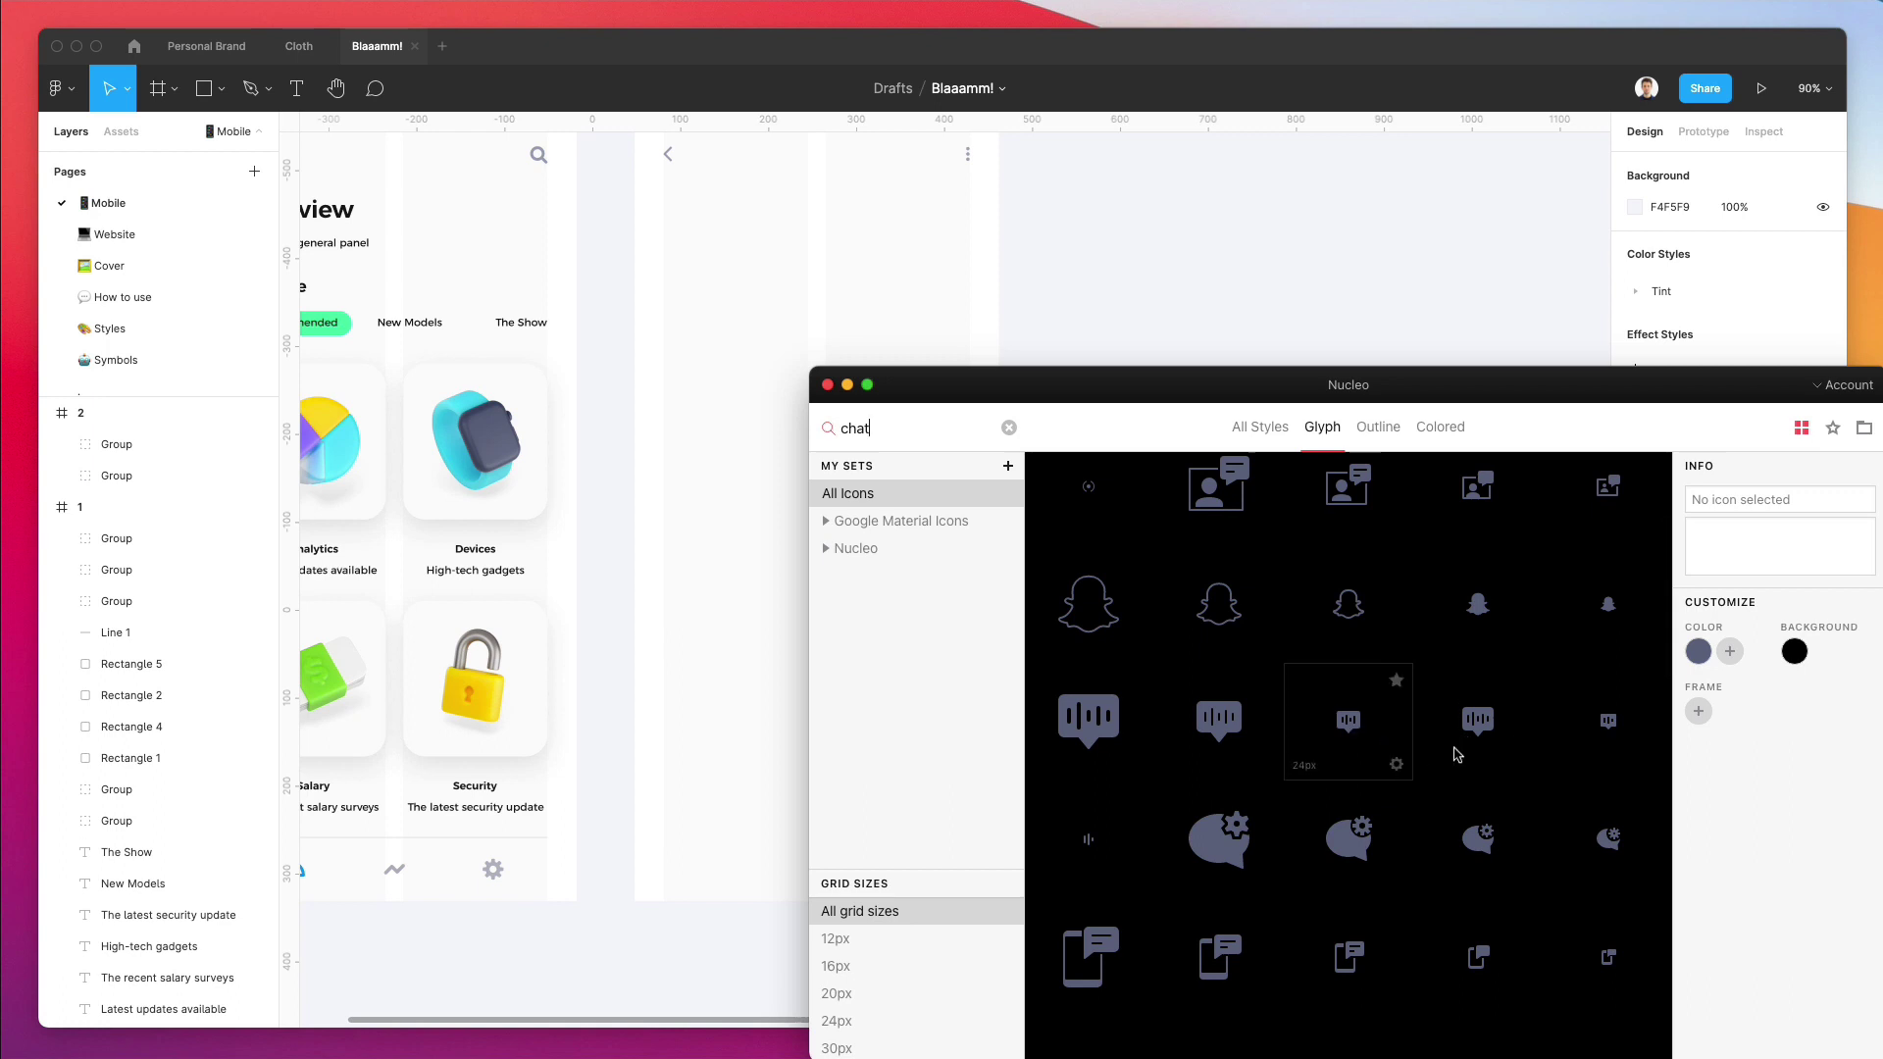
{"action": "left_click_drag", "start_coordinate": [1359, 731], "coordinate": [746, 323]}
{"action": "left_click_drag", "start_coordinate": [677, 270], "coordinate": [677, 270]}
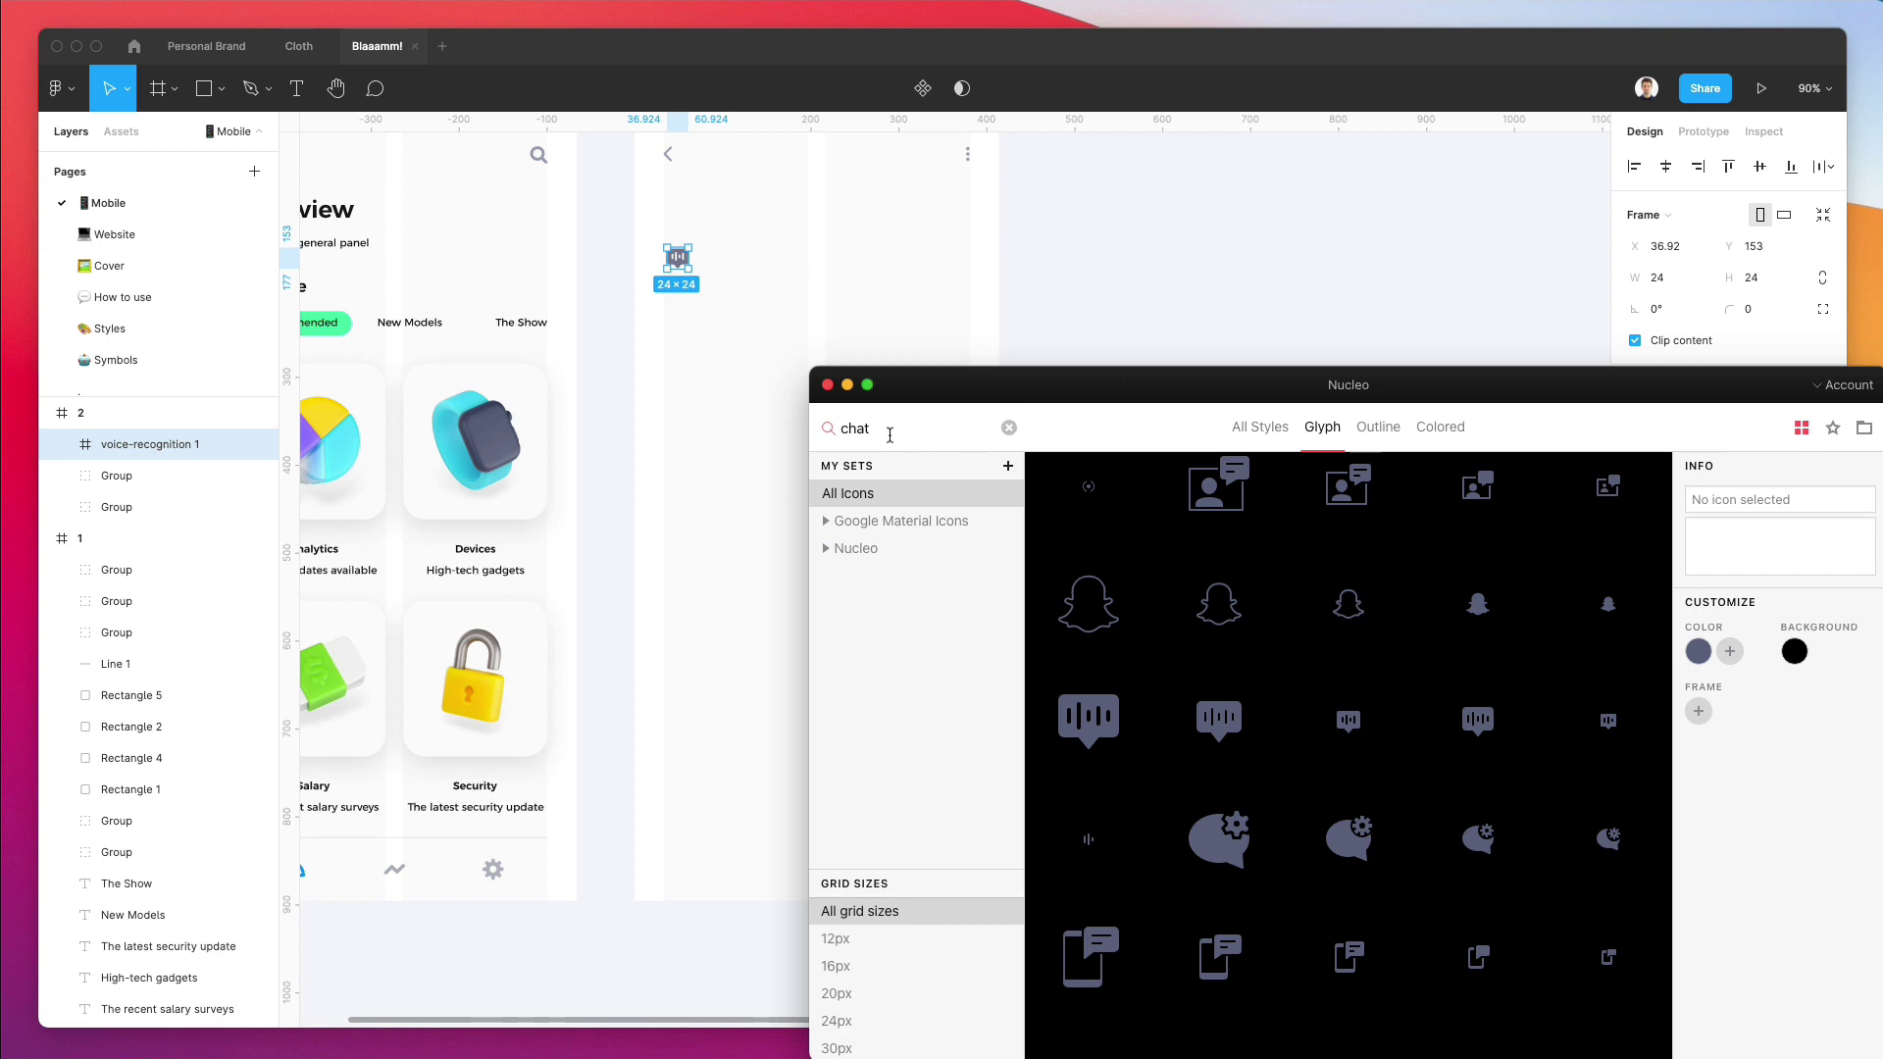
Search the icon library for "heart" and place the 12 px solid heart icon in frame 2, below the chat bubble.
{"action": "key", "text": "BackSpace"}
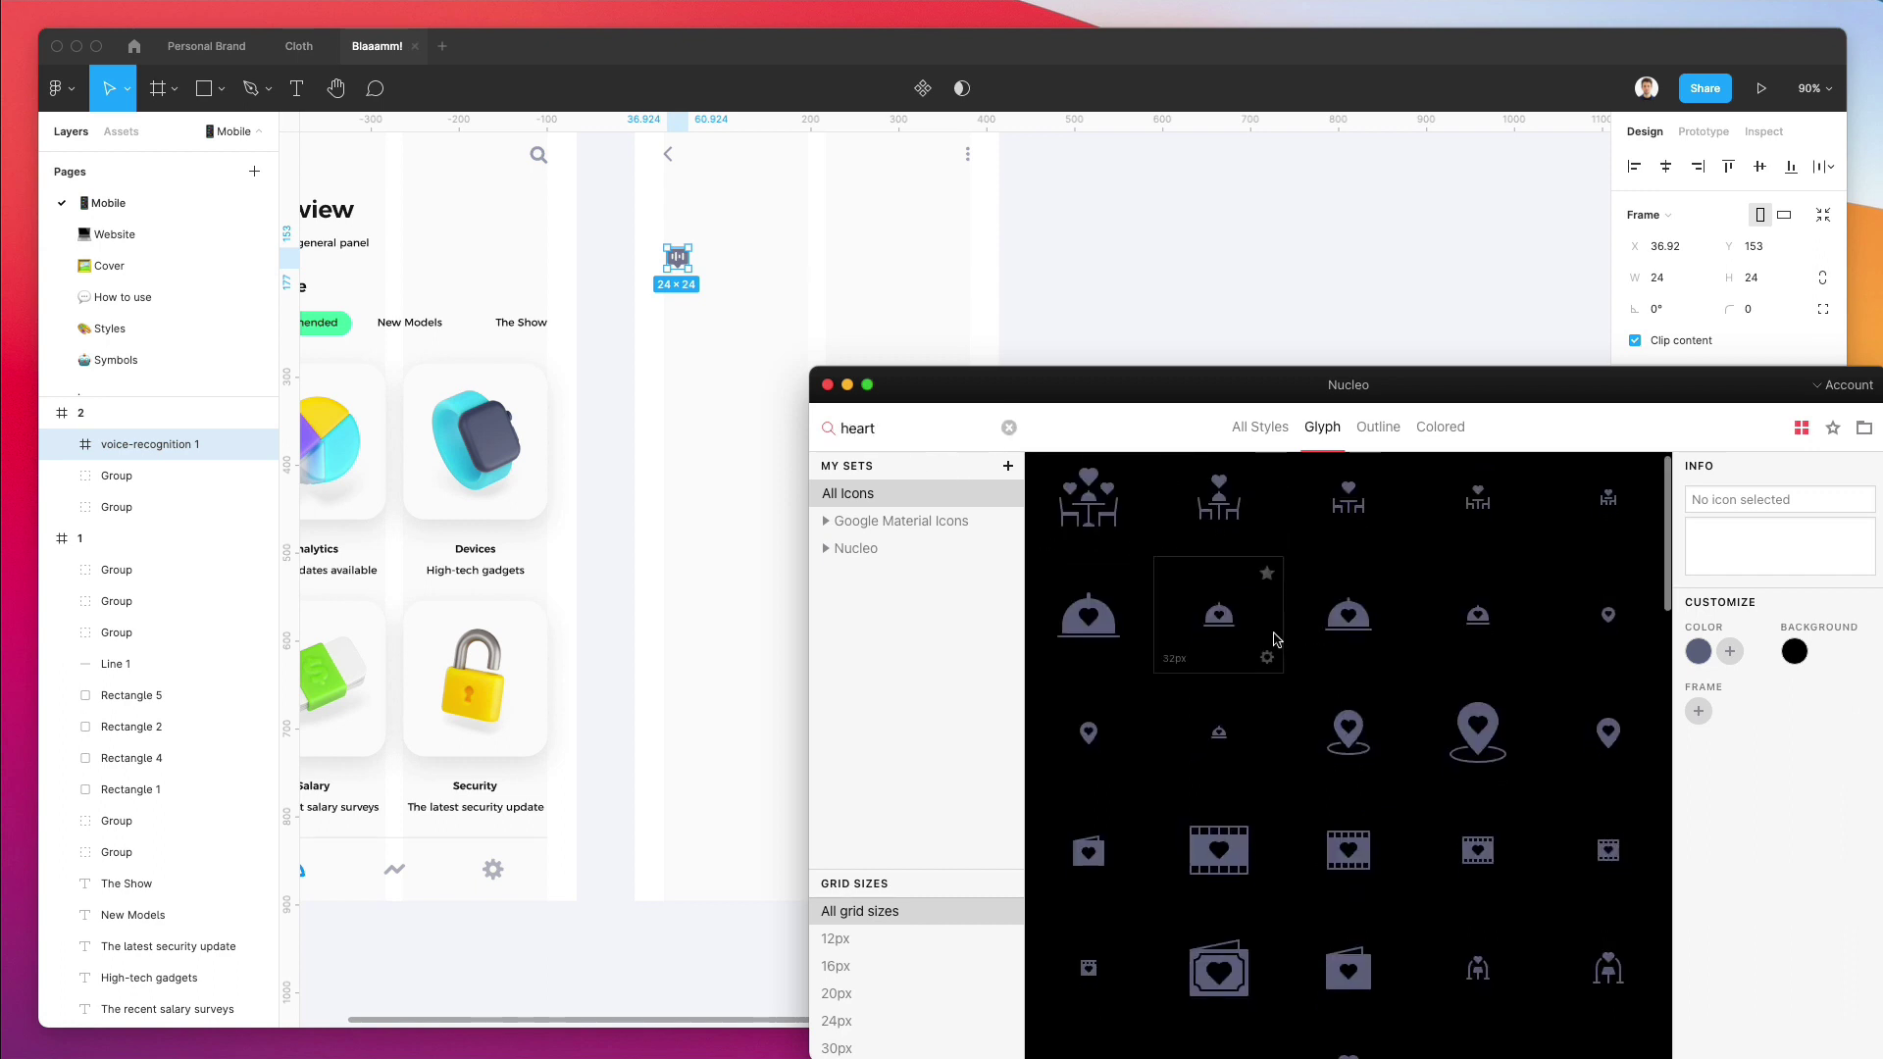
{"action": "scroll", "coordinate": [1277, 639], "scroll_direction": "down", "scroll_amount": 5}
{"action": "scroll", "coordinate": [1277, 639], "scroll_direction": "down", "scroll_amount": 10}
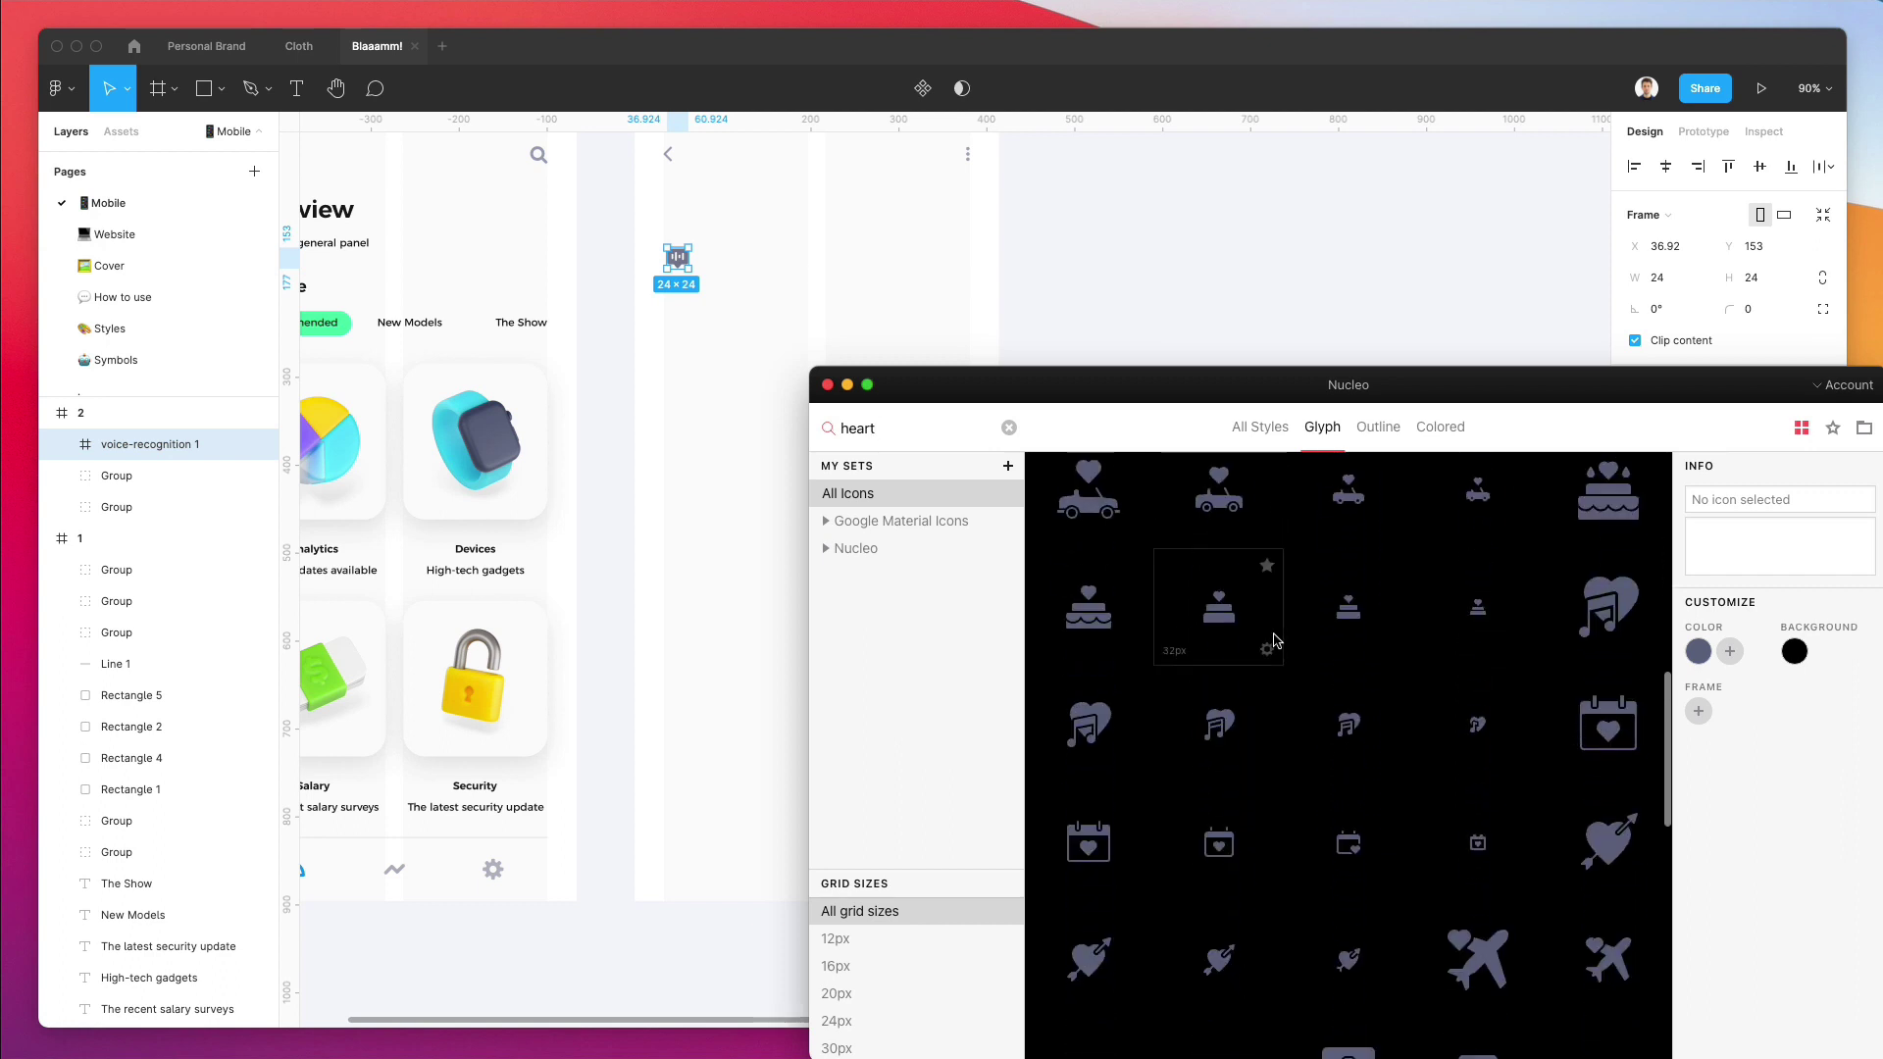
{"action": "scroll", "coordinate": [1314, 657], "scroll_direction": "down", "scroll_amount": 10}
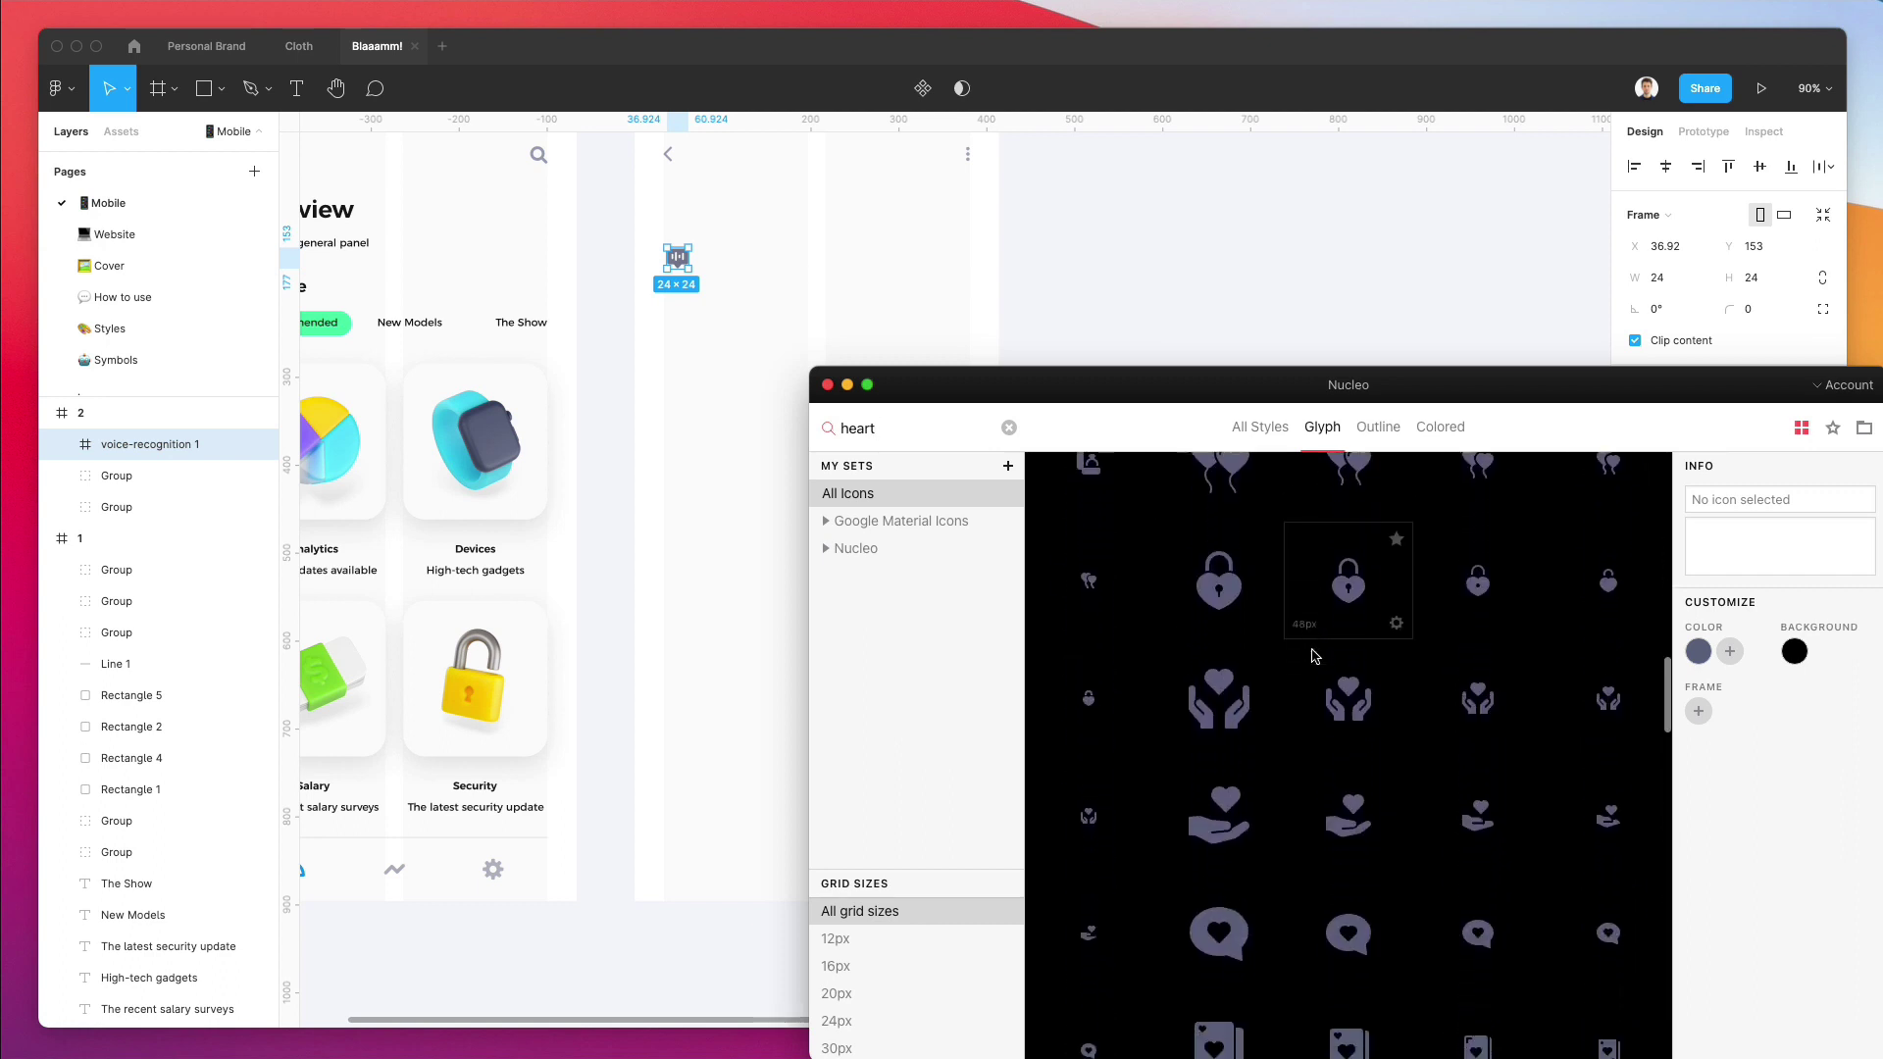
{"action": "scroll", "coordinate": [1314, 657], "scroll_direction": "down", "scroll_amount": 5}
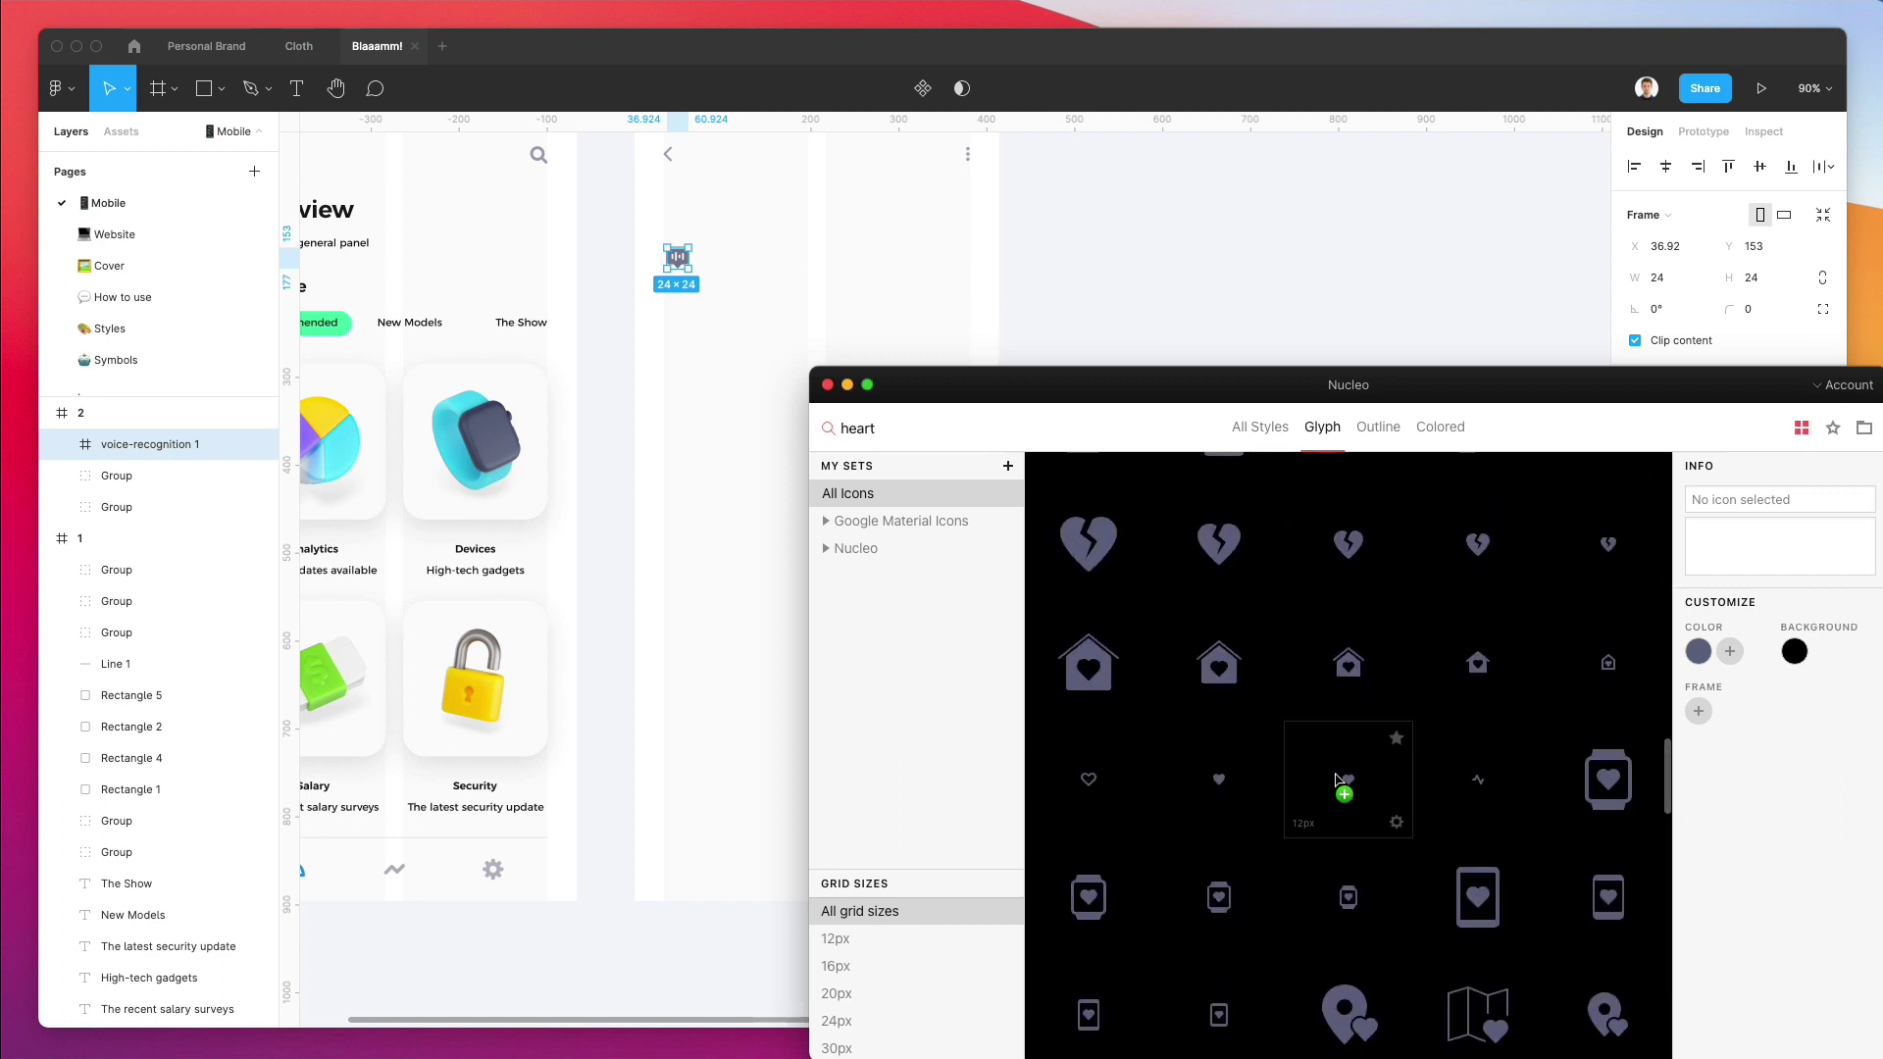
{"action": "left_click_drag", "start_coordinate": [678, 316], "coordinate": [678, 312]}
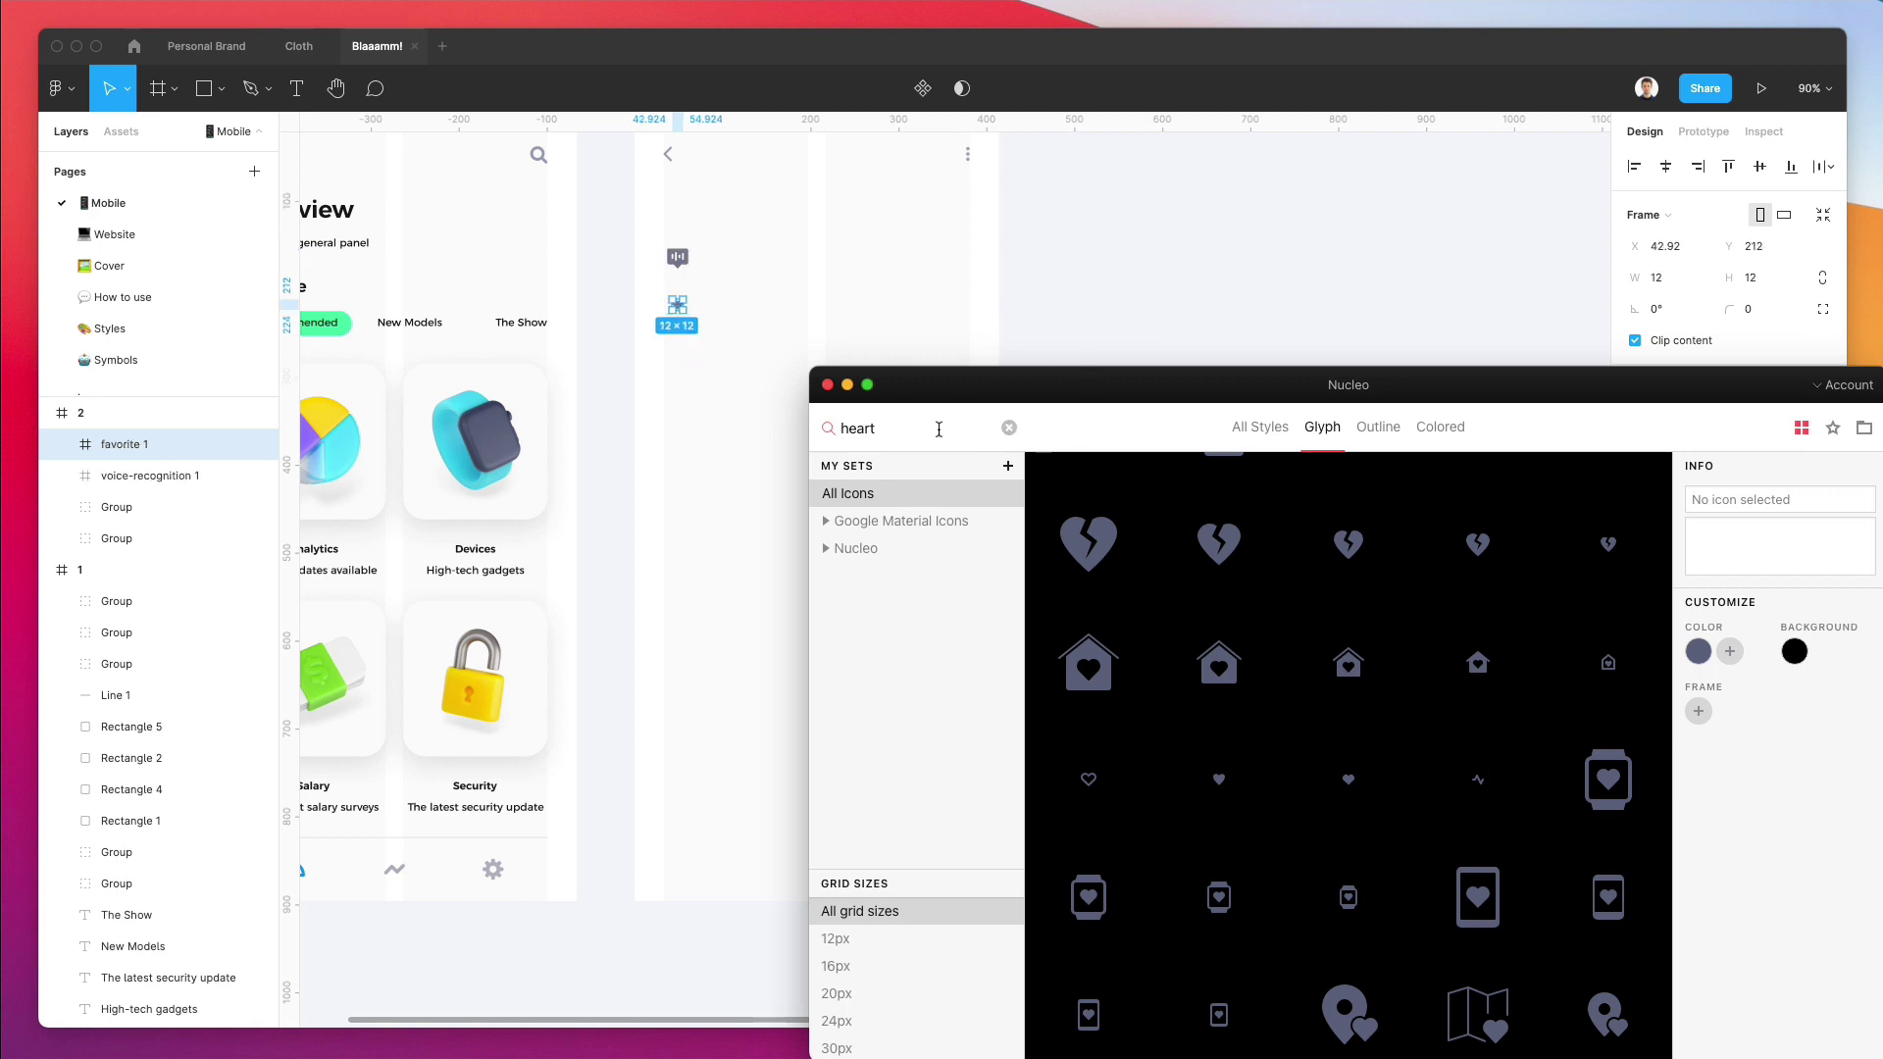
Search the icon library for "time" and place the 12 px stopwatch icon in frame 2, below the heart.
{"action": "type", "text": "time"}
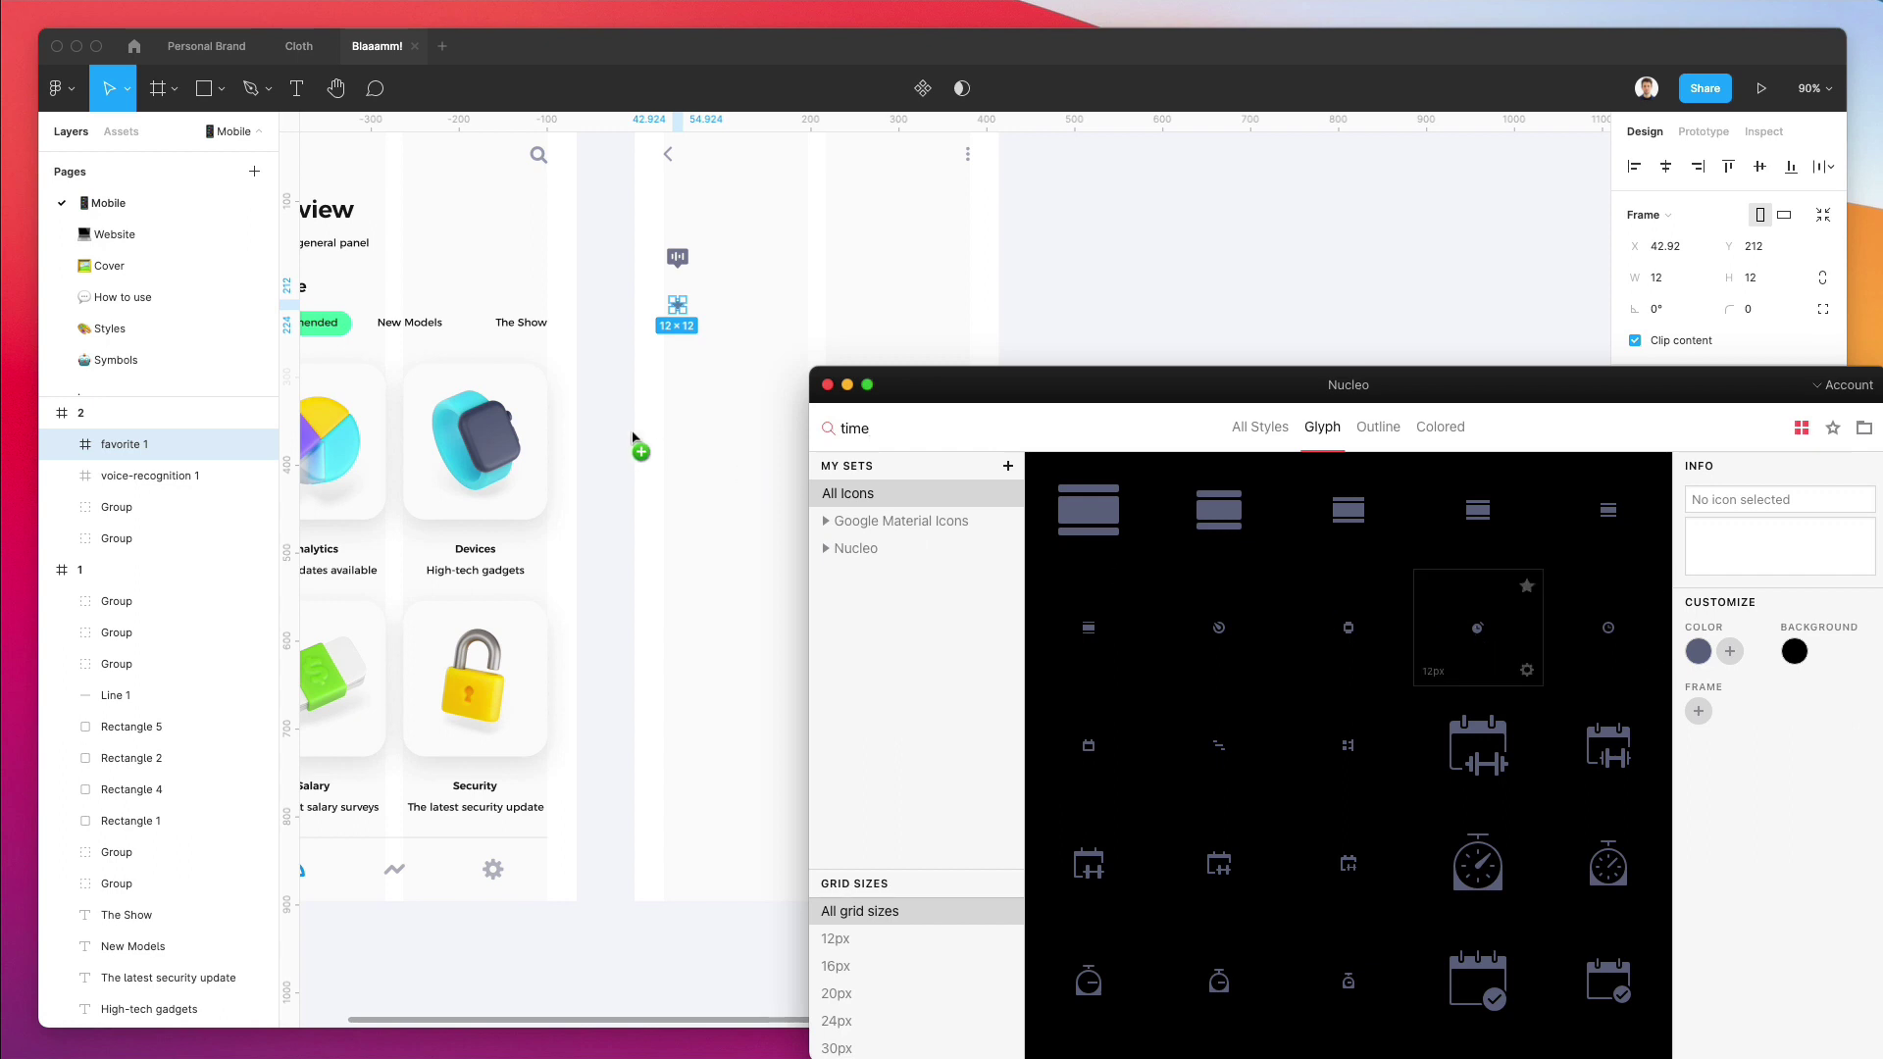
{"action": "left_click_drag", "start_coordinate": [702, 378], "coordinate": [685, 345]}
Lock the proportions of the chat, heart and stopwatch icons, size them to 22 × 22 and align their horizontal centres.
{"action": "scroll", "coordinate": [699, 252], "scroll_direction": "up", "scroll_amount": 5}
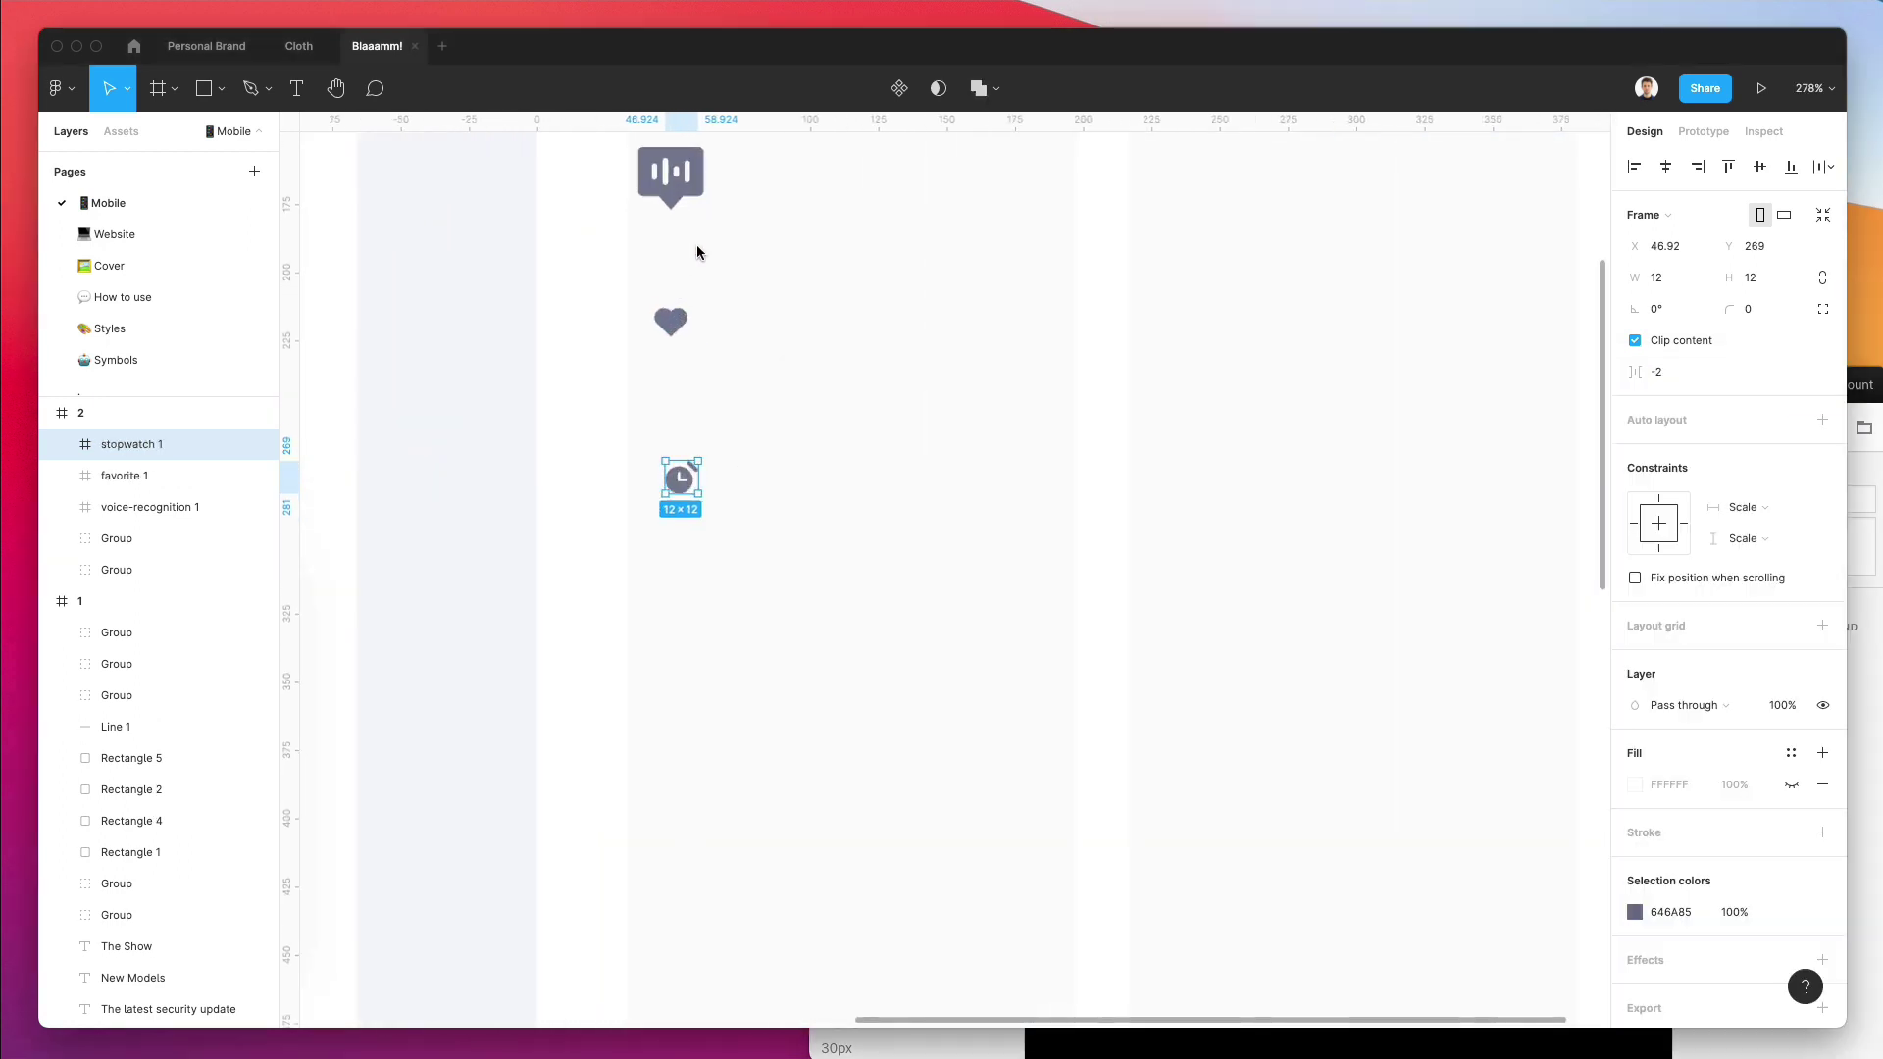
{"action": "scroll", "coordinate": [767, 226], "scroll_direction": "up", "scroll_amount": 2}
{"action": "left_click_drag", "start_coordinate": [785, 240], "coordinate": [681, 665]}
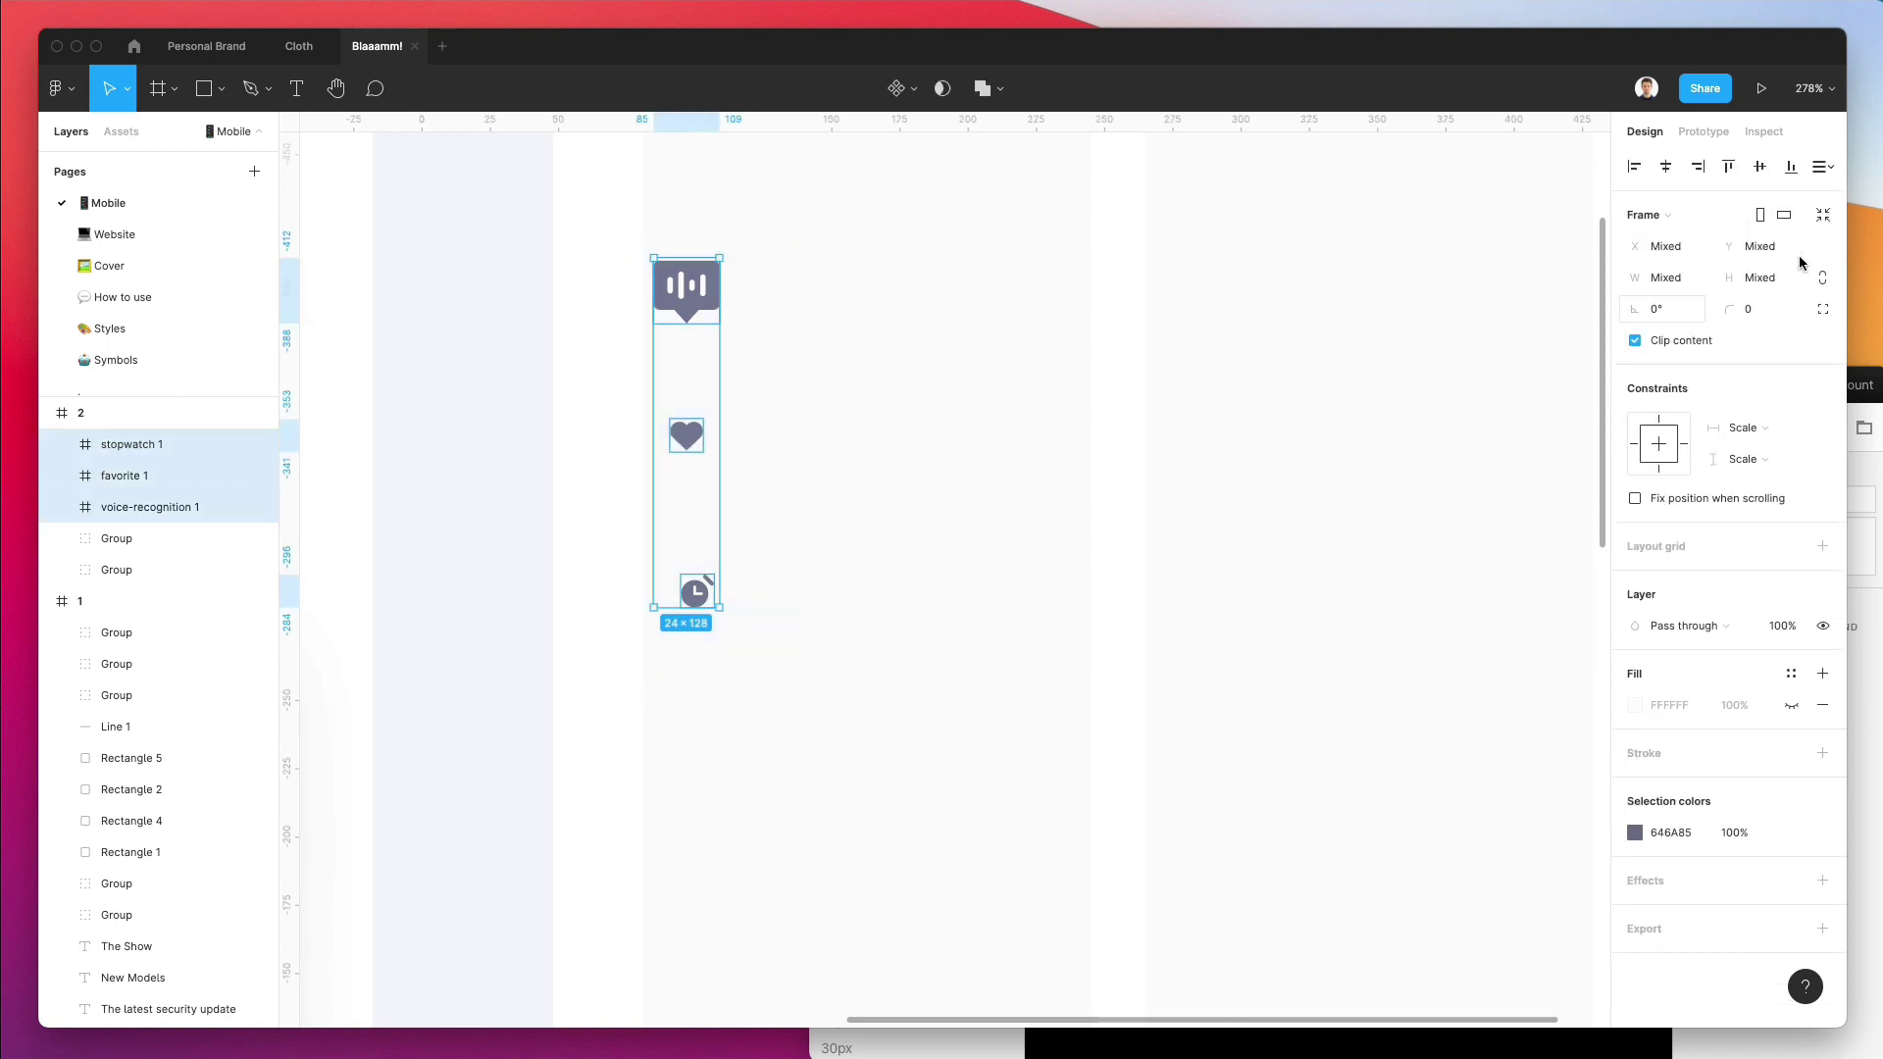
{"action": "left_click", "coordinate": [1823, 278]}
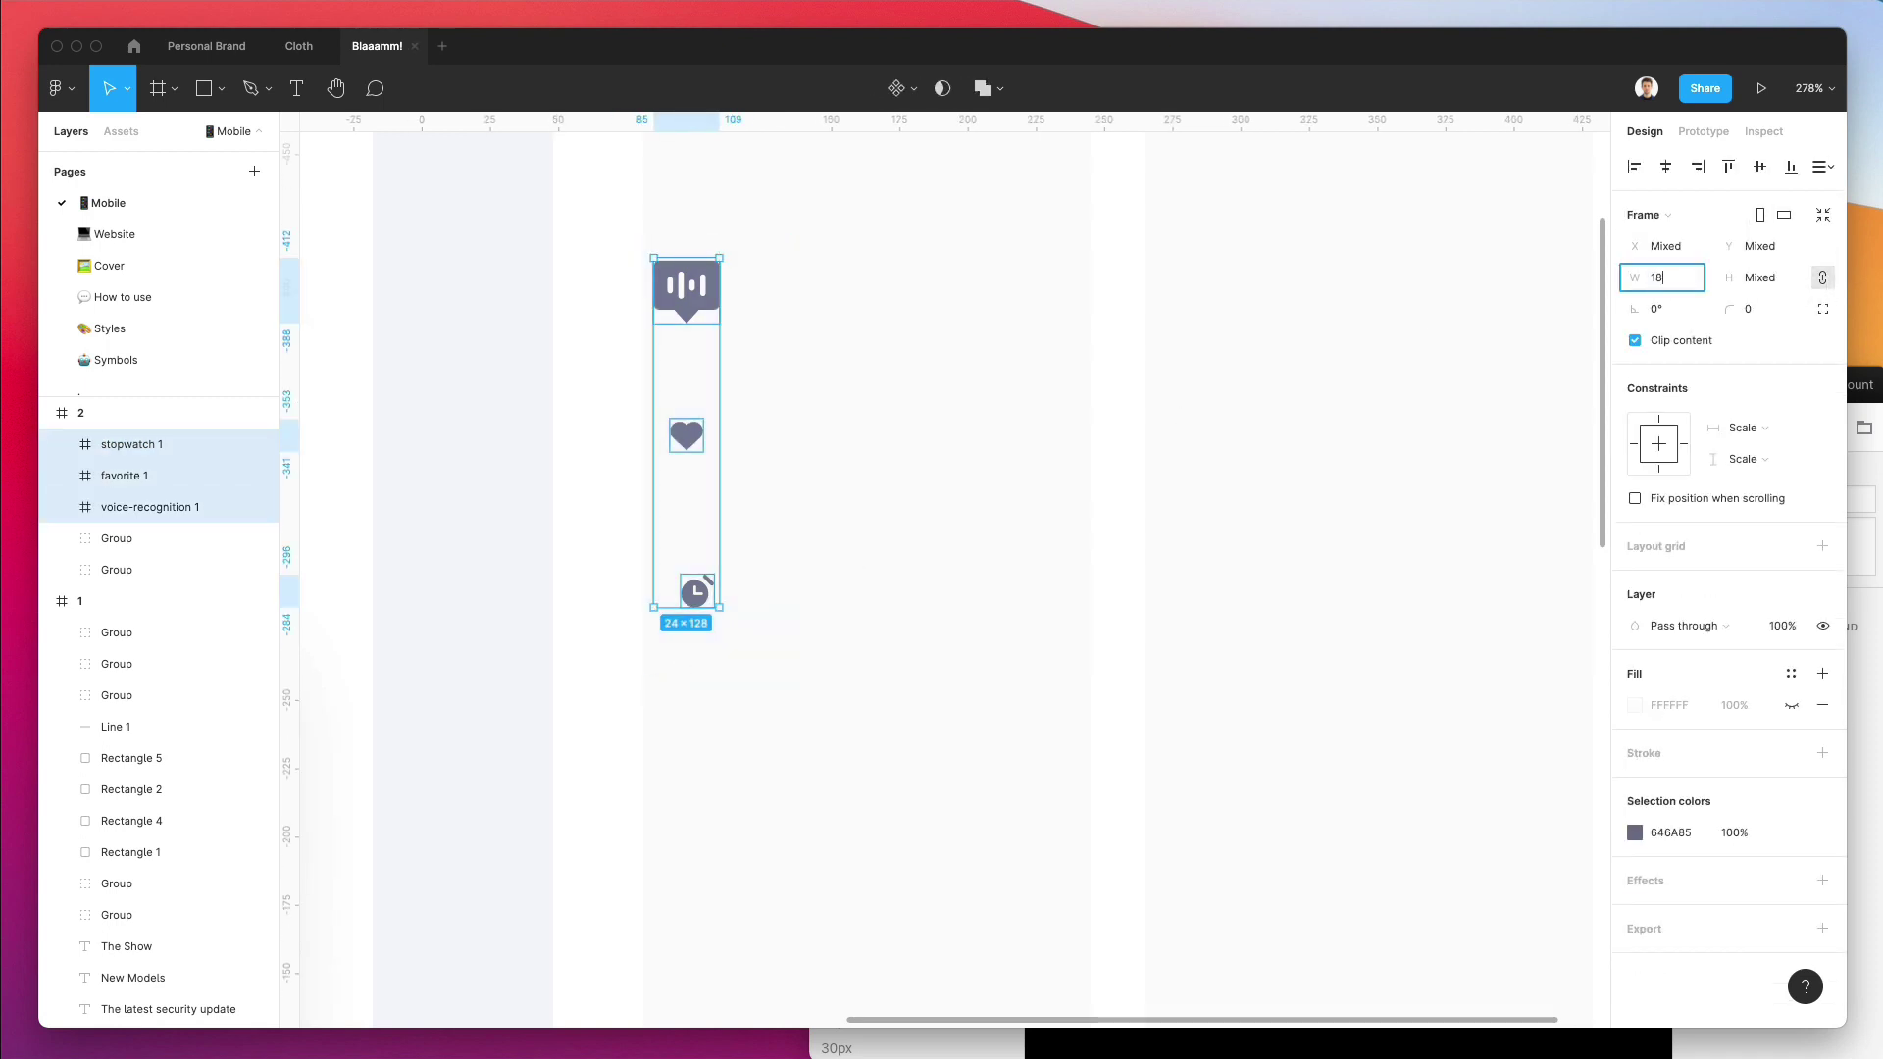
{"action": "key", "text": "Return"}
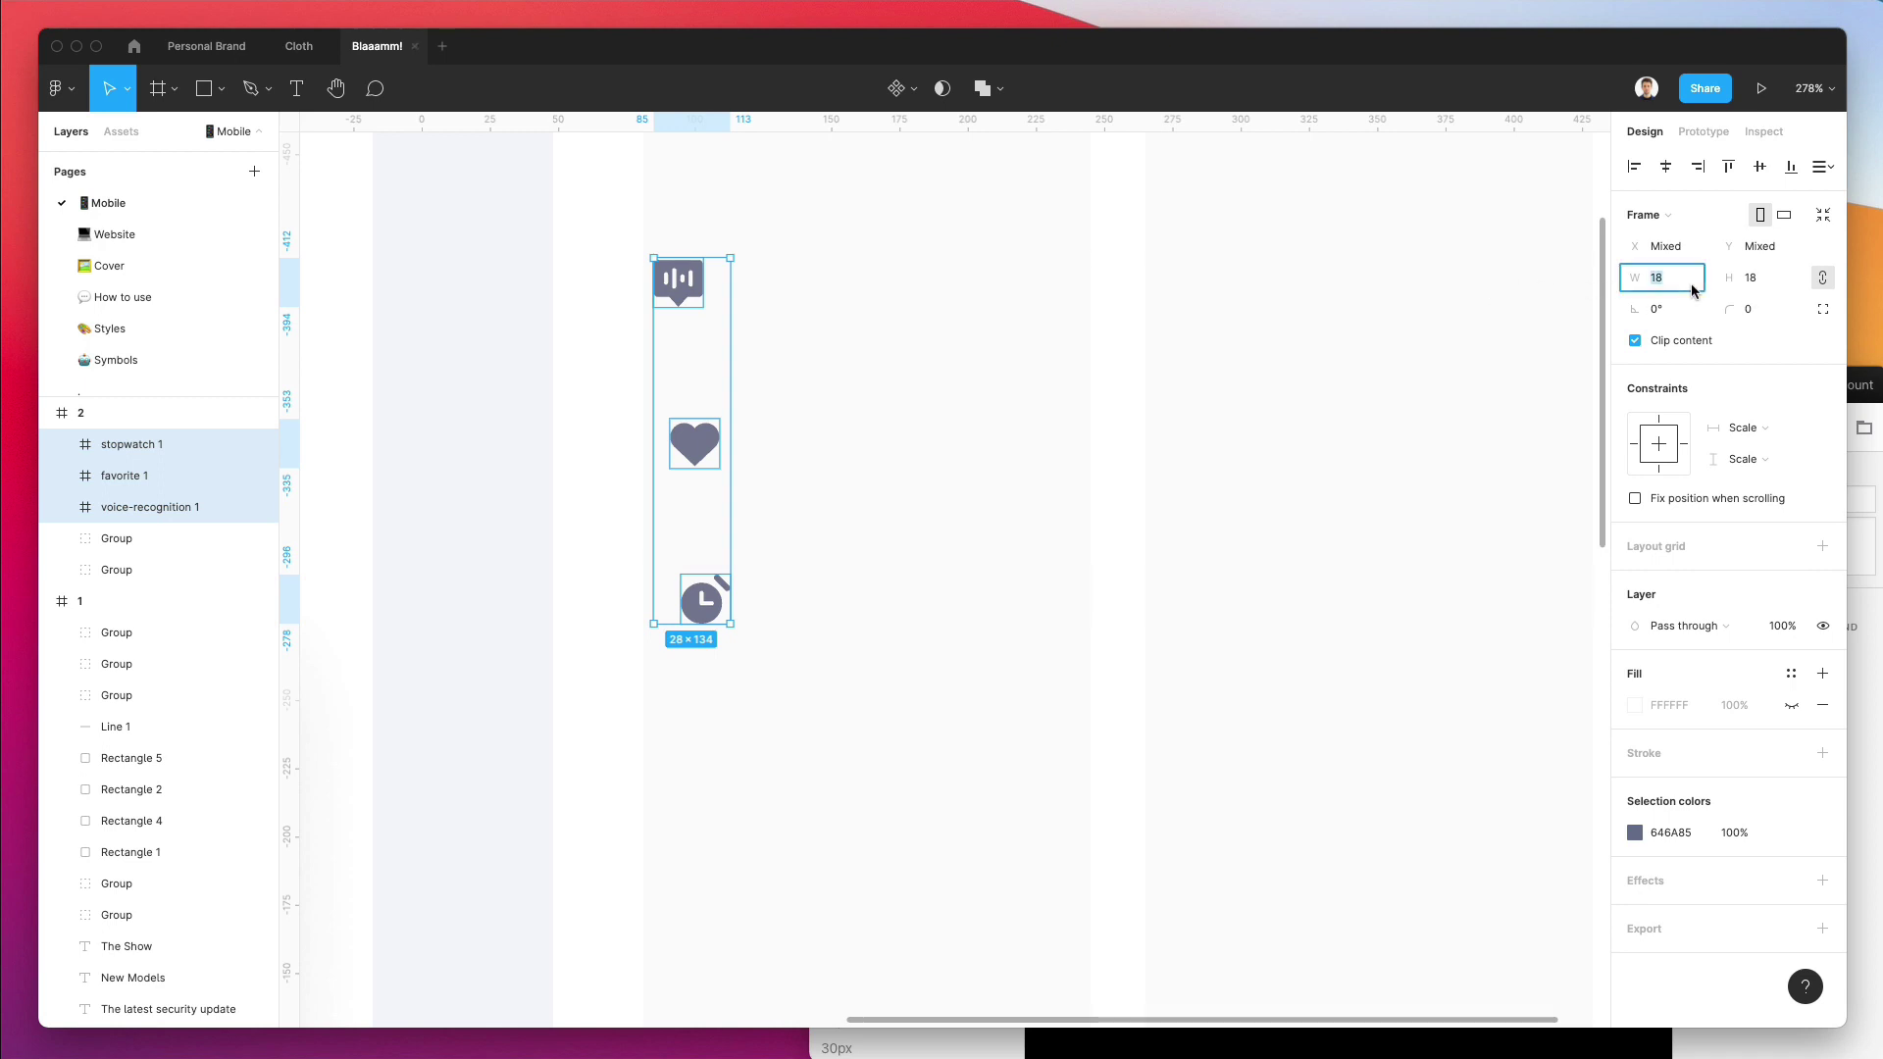
{"action": "type", "text": "25"}
{"action": "key", "text": "Return"}
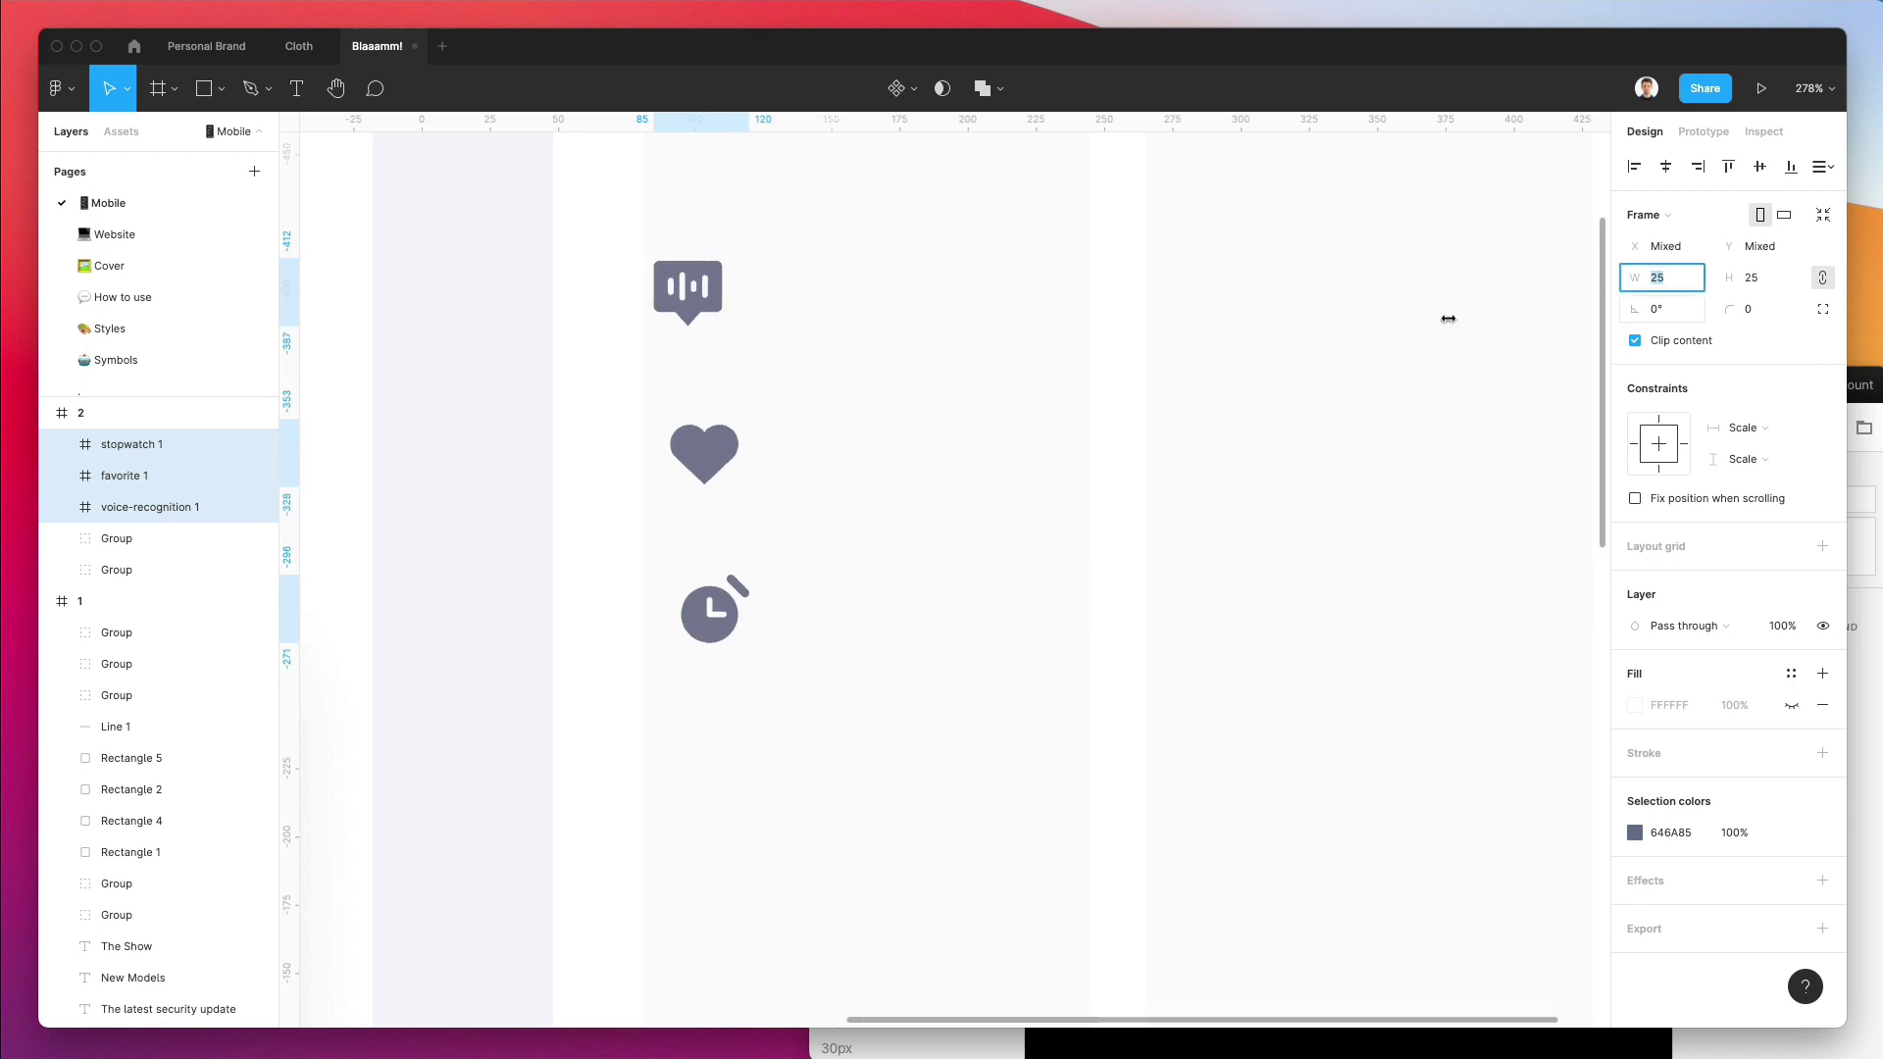
{"action": "key", "text": "shift+1"}
{"action": "scroll", "coordinate": [971, 396], "scroll_direction": "up", "scroll_amount": 2}
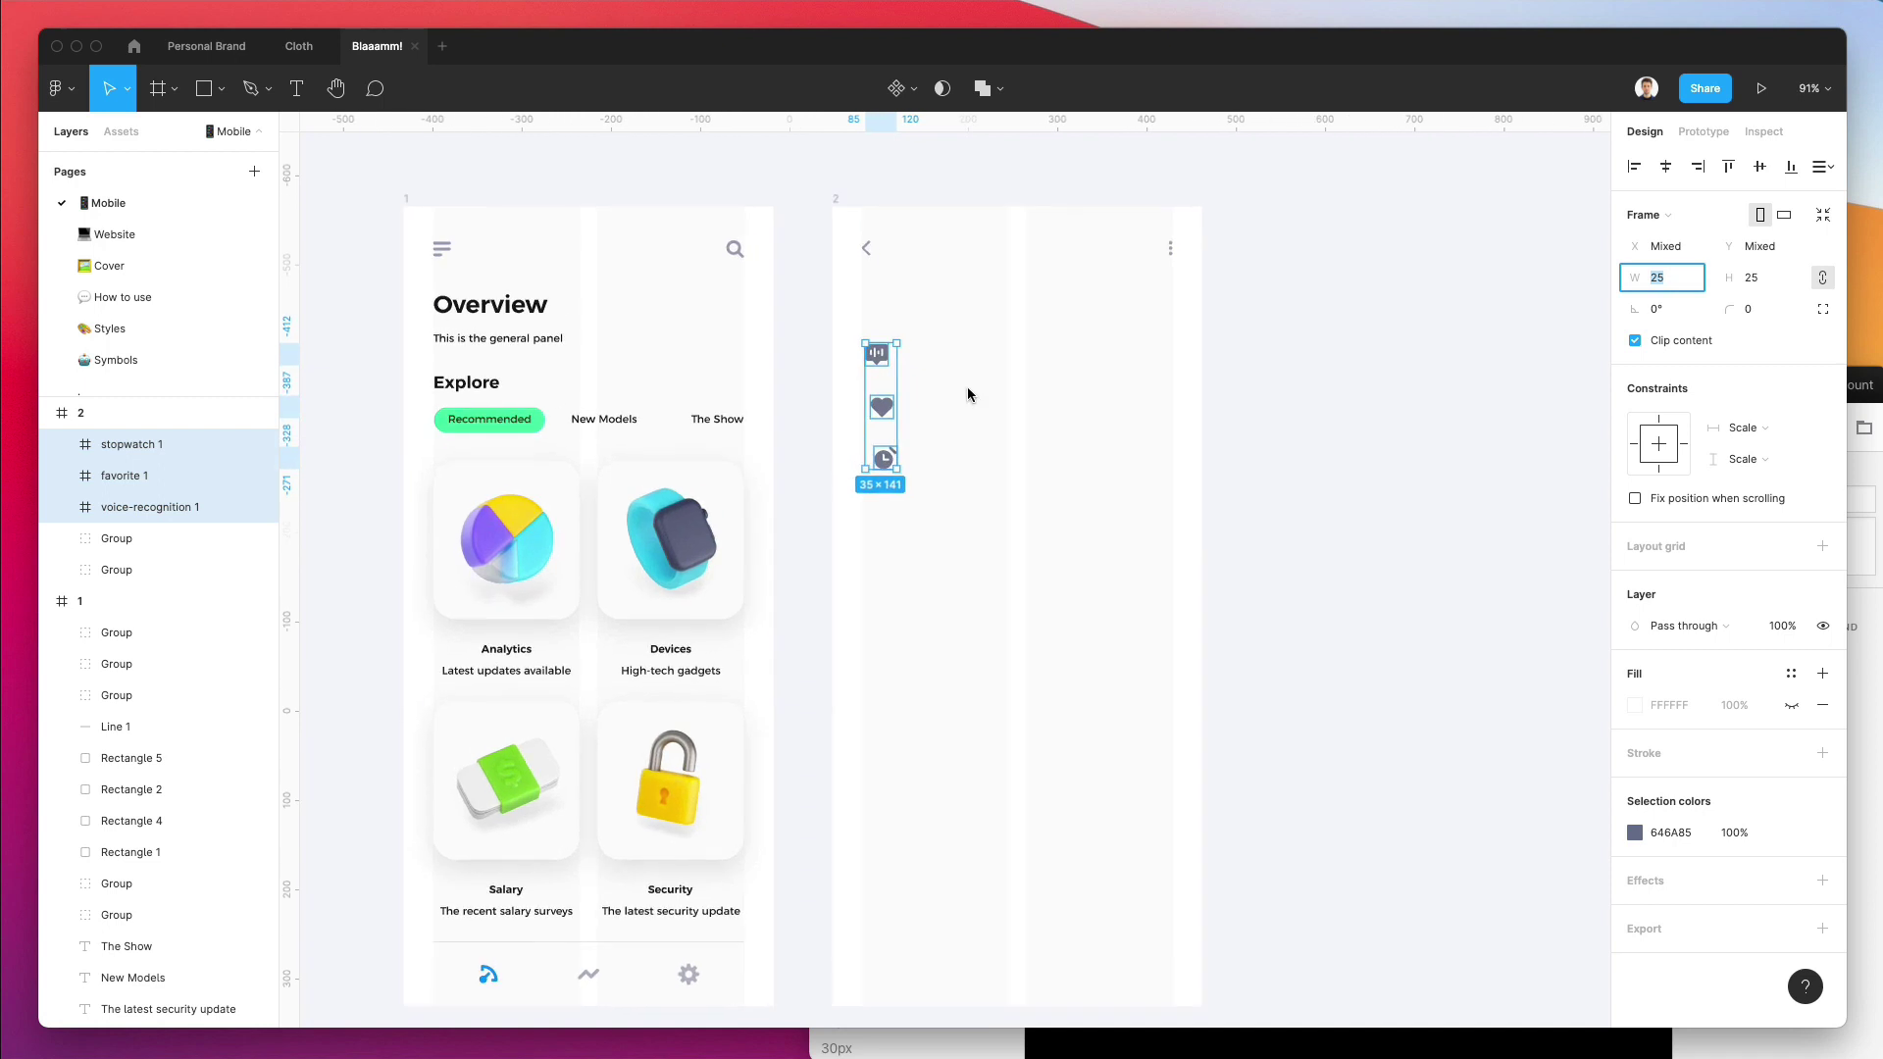
{"action": "type", "text": "22"}
{"action": "key", "text": "Return"}
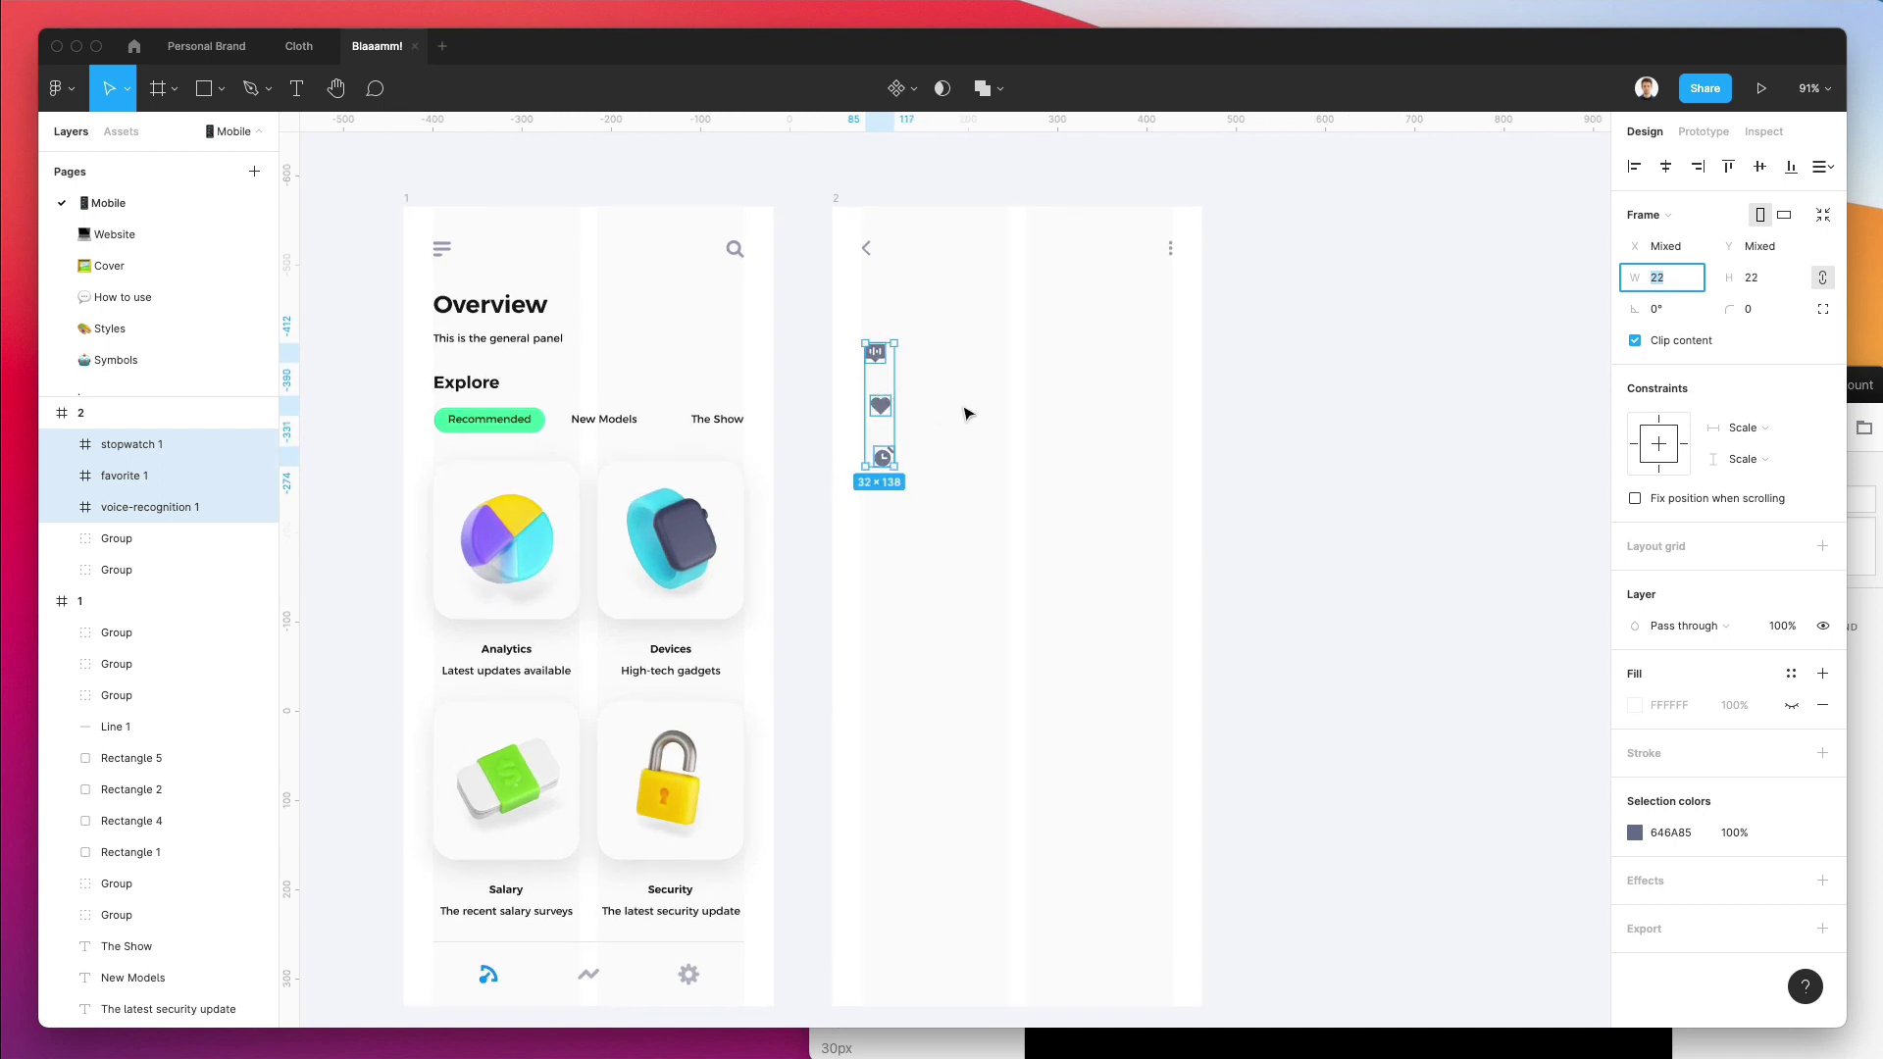
{"action": "left_click", "coordinate": [1664, 169]}
Move the three icons together to the left edge of frame 2's first column.
{"action": "scroll", "coordinate": [931, 389], "scroll_direction": "up", "scroll_amount": 3}
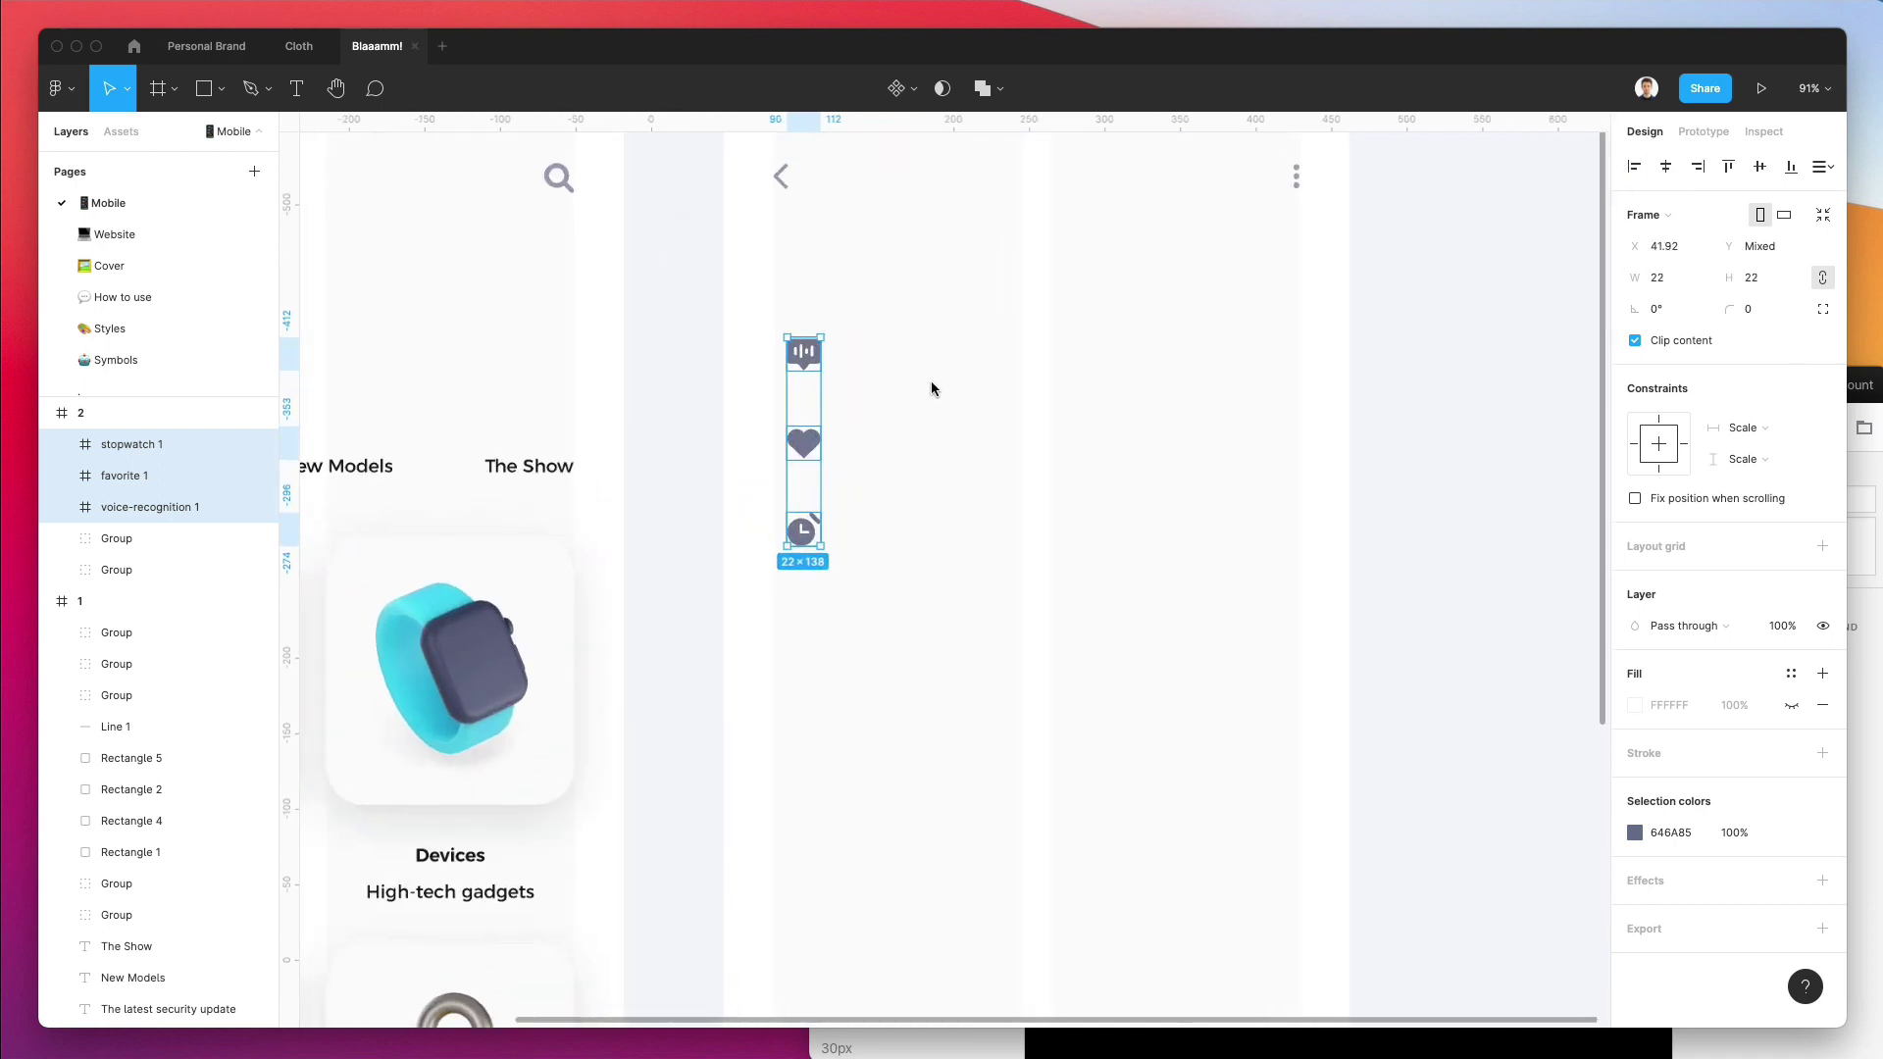
{"action": "left_click_drag", "start_coordinate": [808, 370], "coordinate": [1459, 358]}
{"action": "left_click", "coordinate": [862, 304]}
Turn a copy of the "This is the general panel" text into a centre-aligned label reading 35 below the chat icon.
{"action": "scroll", "coordinate": [863, 306], "scroll_direction": "left", "scroll_amount": 5}
{"action": "double_click", "coordinate": [1457, 350]}
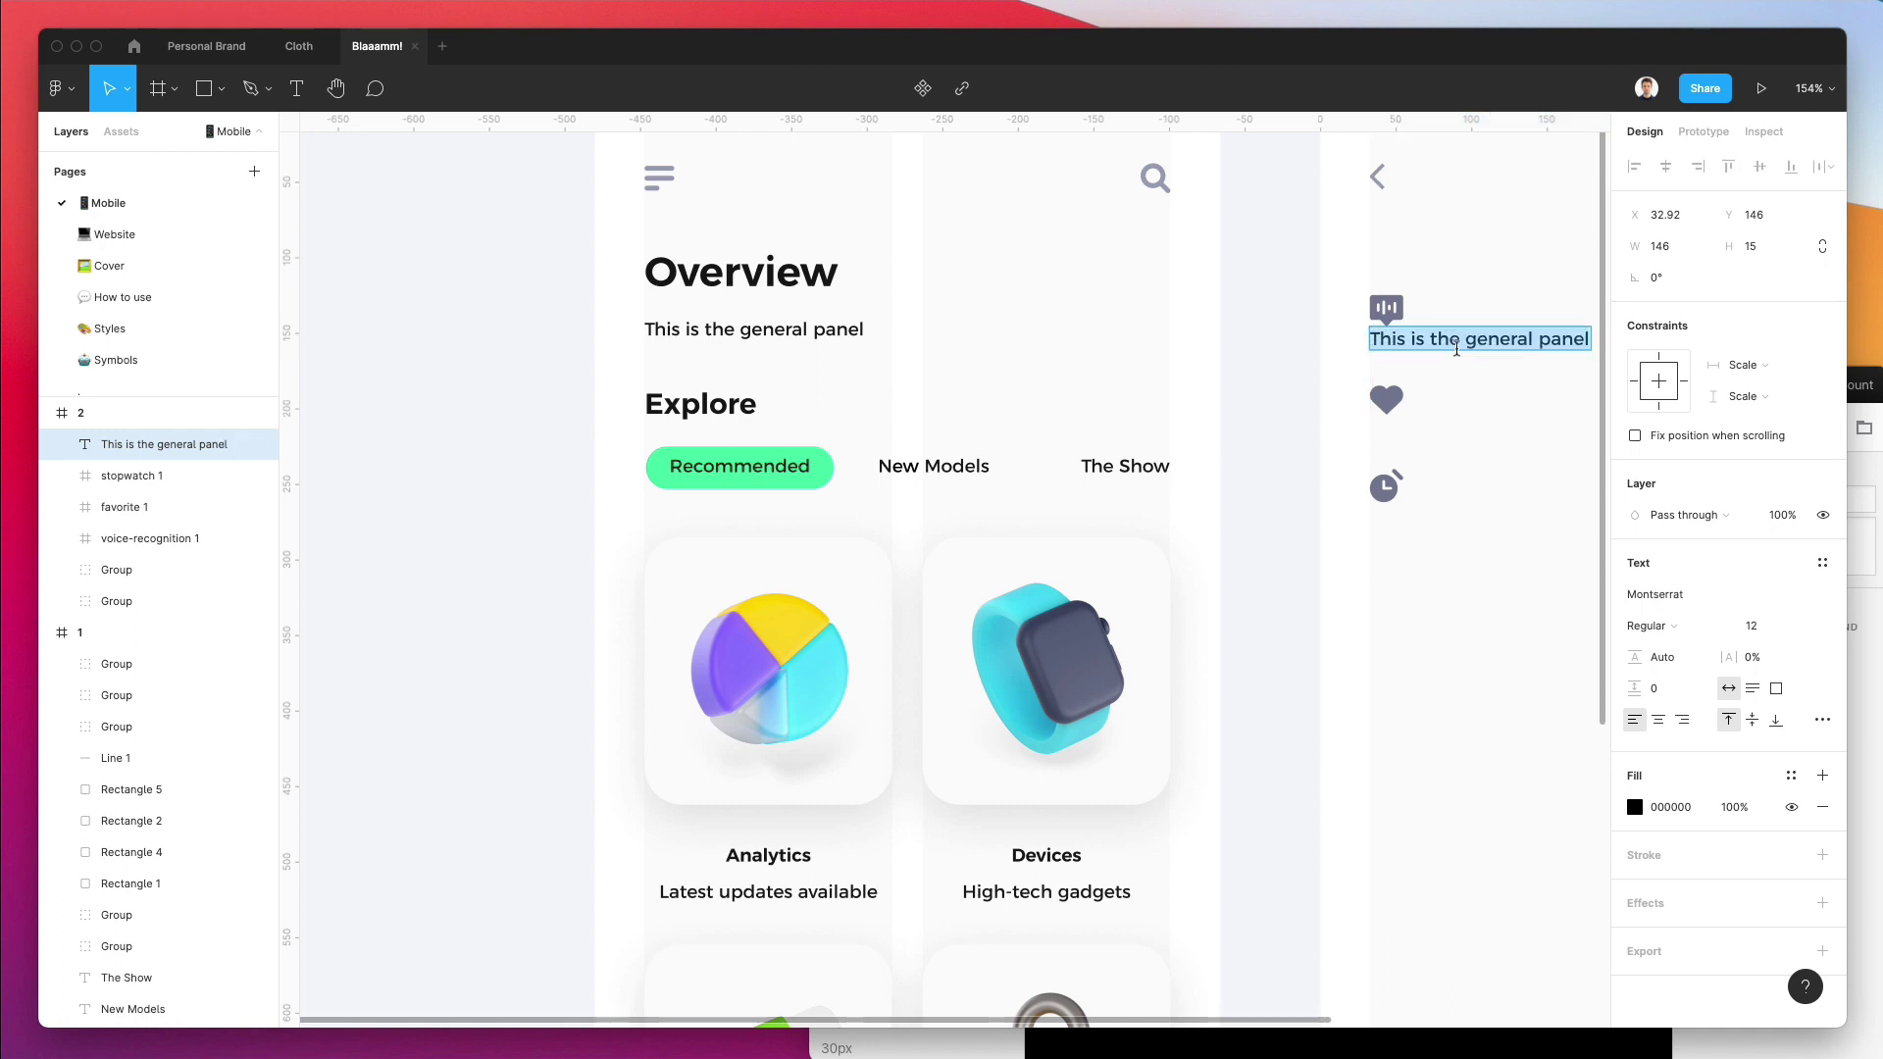
{"action": "type", "text": "35"}
{"action": "scroll", "coordinate": [1455, 351], "scroll_direction": "right", "scroll_amount": 3}
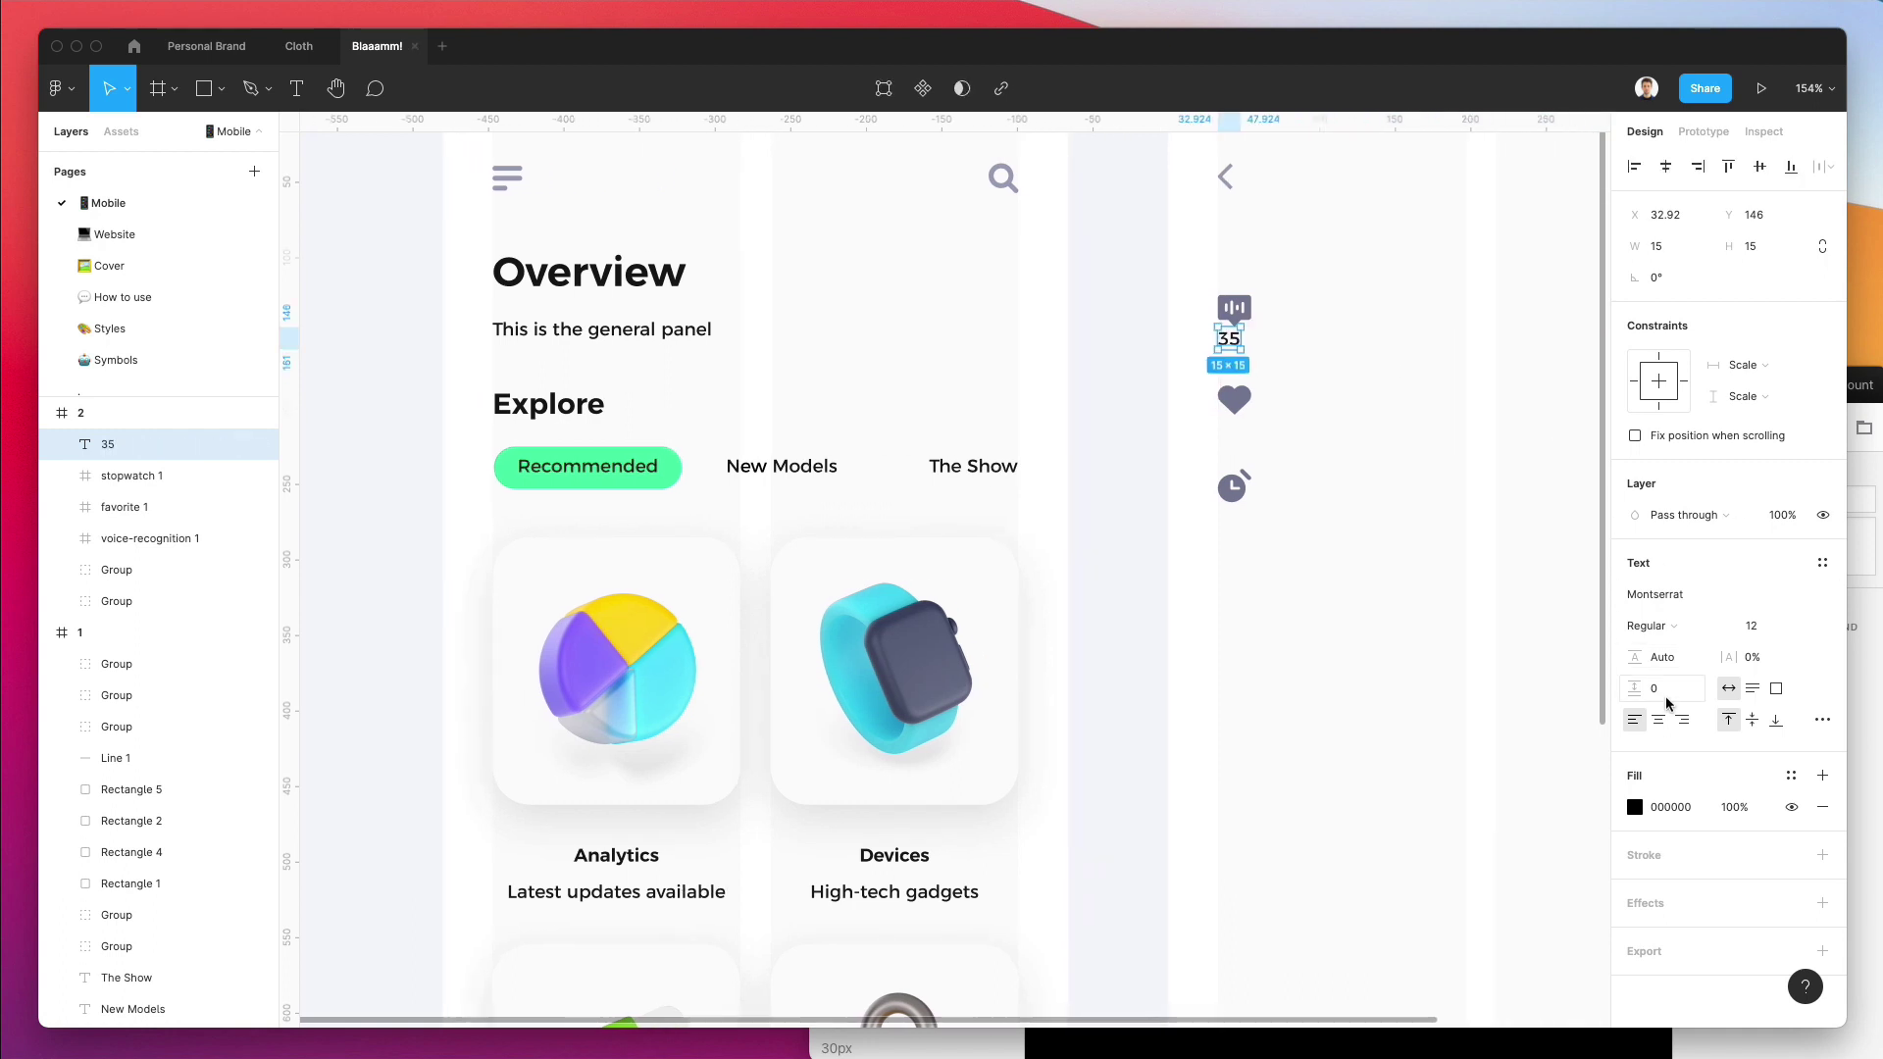
{"action": "left_click", "coordinate": [1657, 720]}
{"action": "key", "text": "Escape"}
Copy the 35 label below the heart and stopwatch icons with the same gap, changing the copies to 451 and 21.
{"action": "scroll", "coordinate": [1263, 312], "scroll_direction": "up", "scroll_amount": 3}
{"action": "scroll", "coordinate": [1263, 312], "scroll_direction": "up", "scroll_amount": 2}
{"action": "left_click_drag", "start_coordinate": [1214, 365], "coordinate": [1230, 520]}
{"action": "double_click", "coordinate": [1230, 519]}
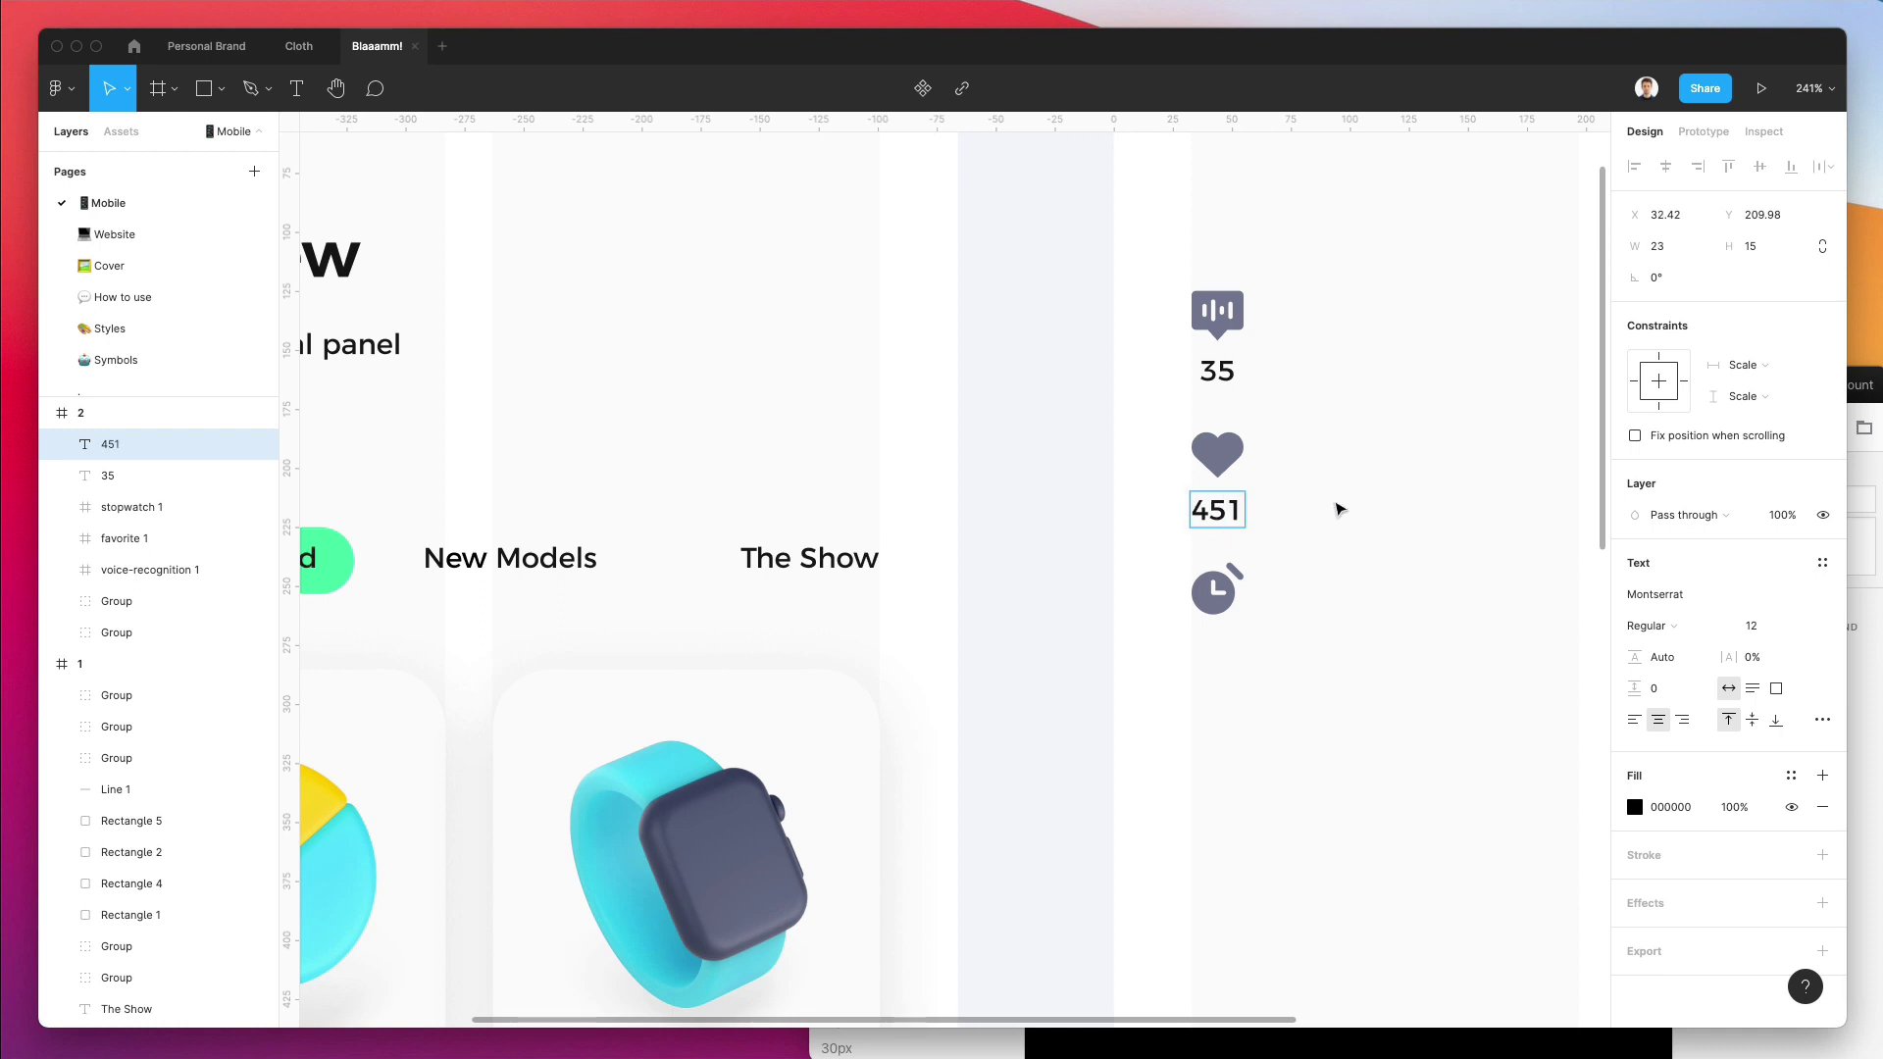
{"action": "left_click_drag", "start_coordinate": [1231, 519], "coordinate": [1226, 652]}
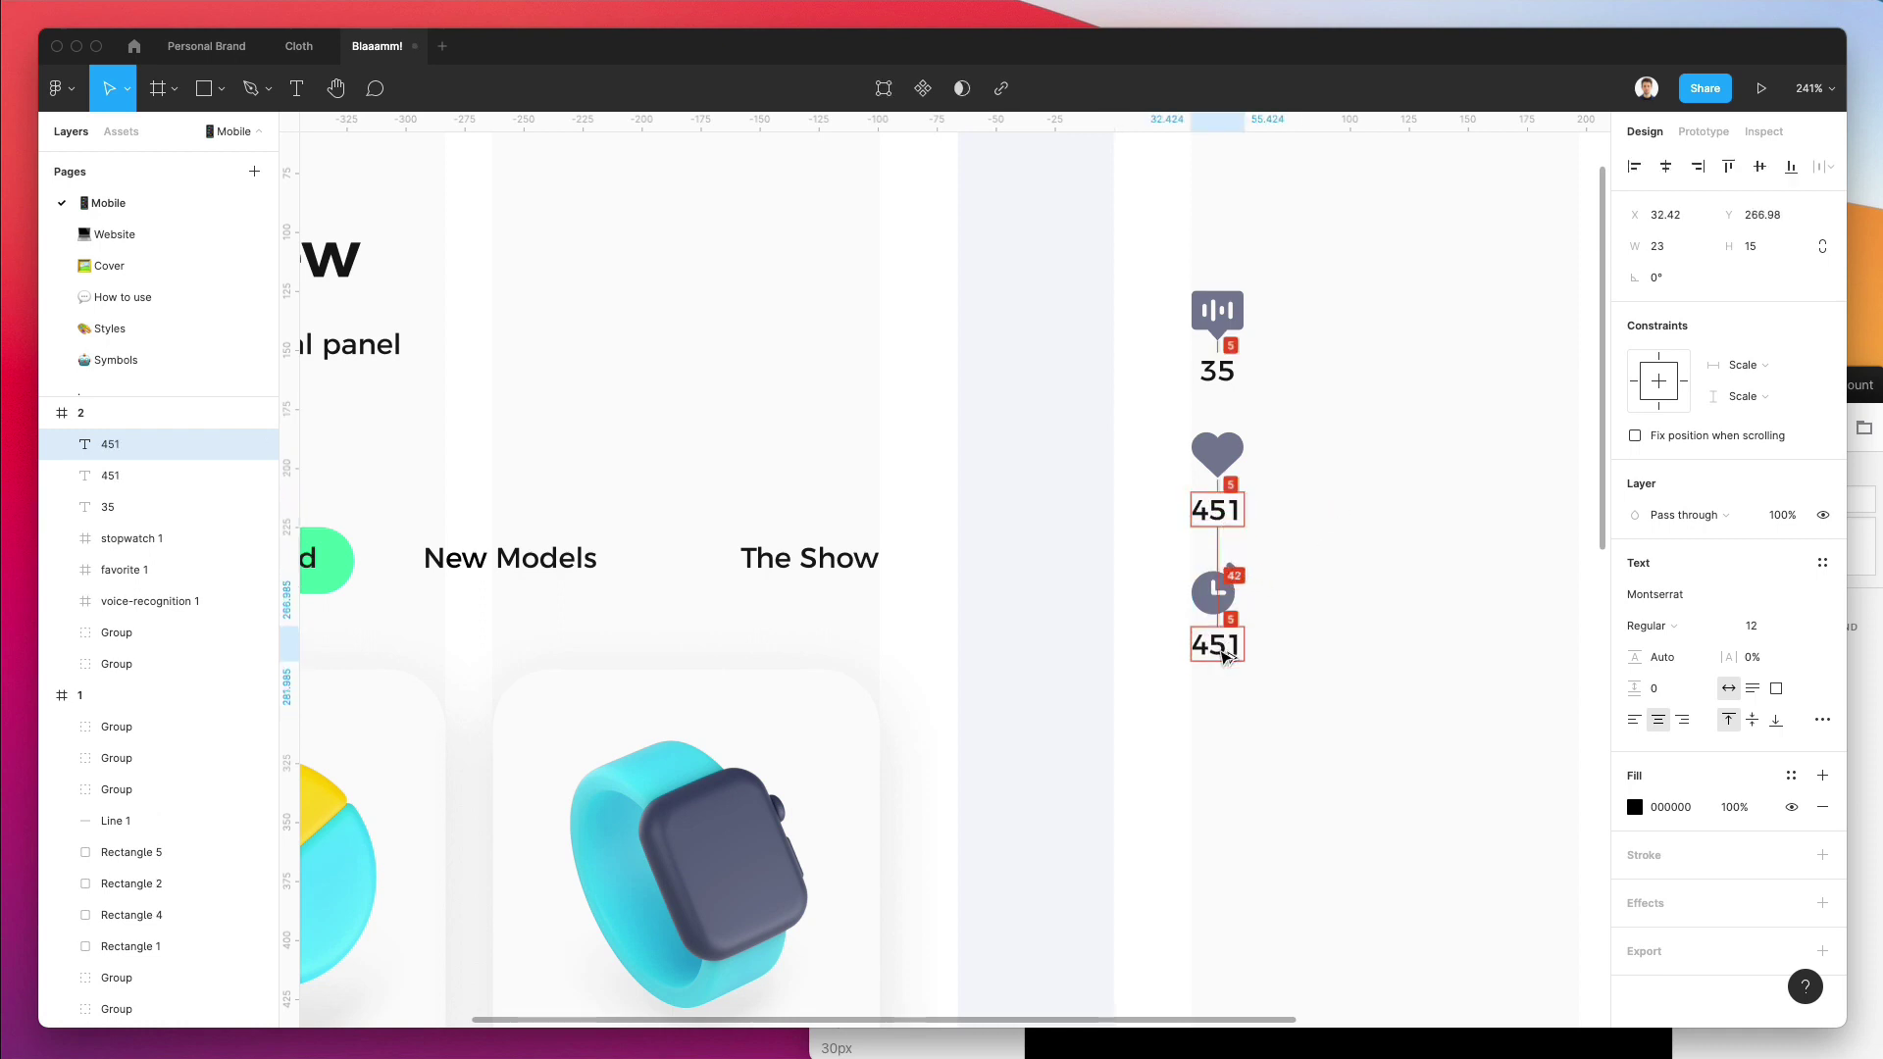
{"action": "double_click", "coordinate": [1216, 645]}
{"action": "type", "text": "21"}
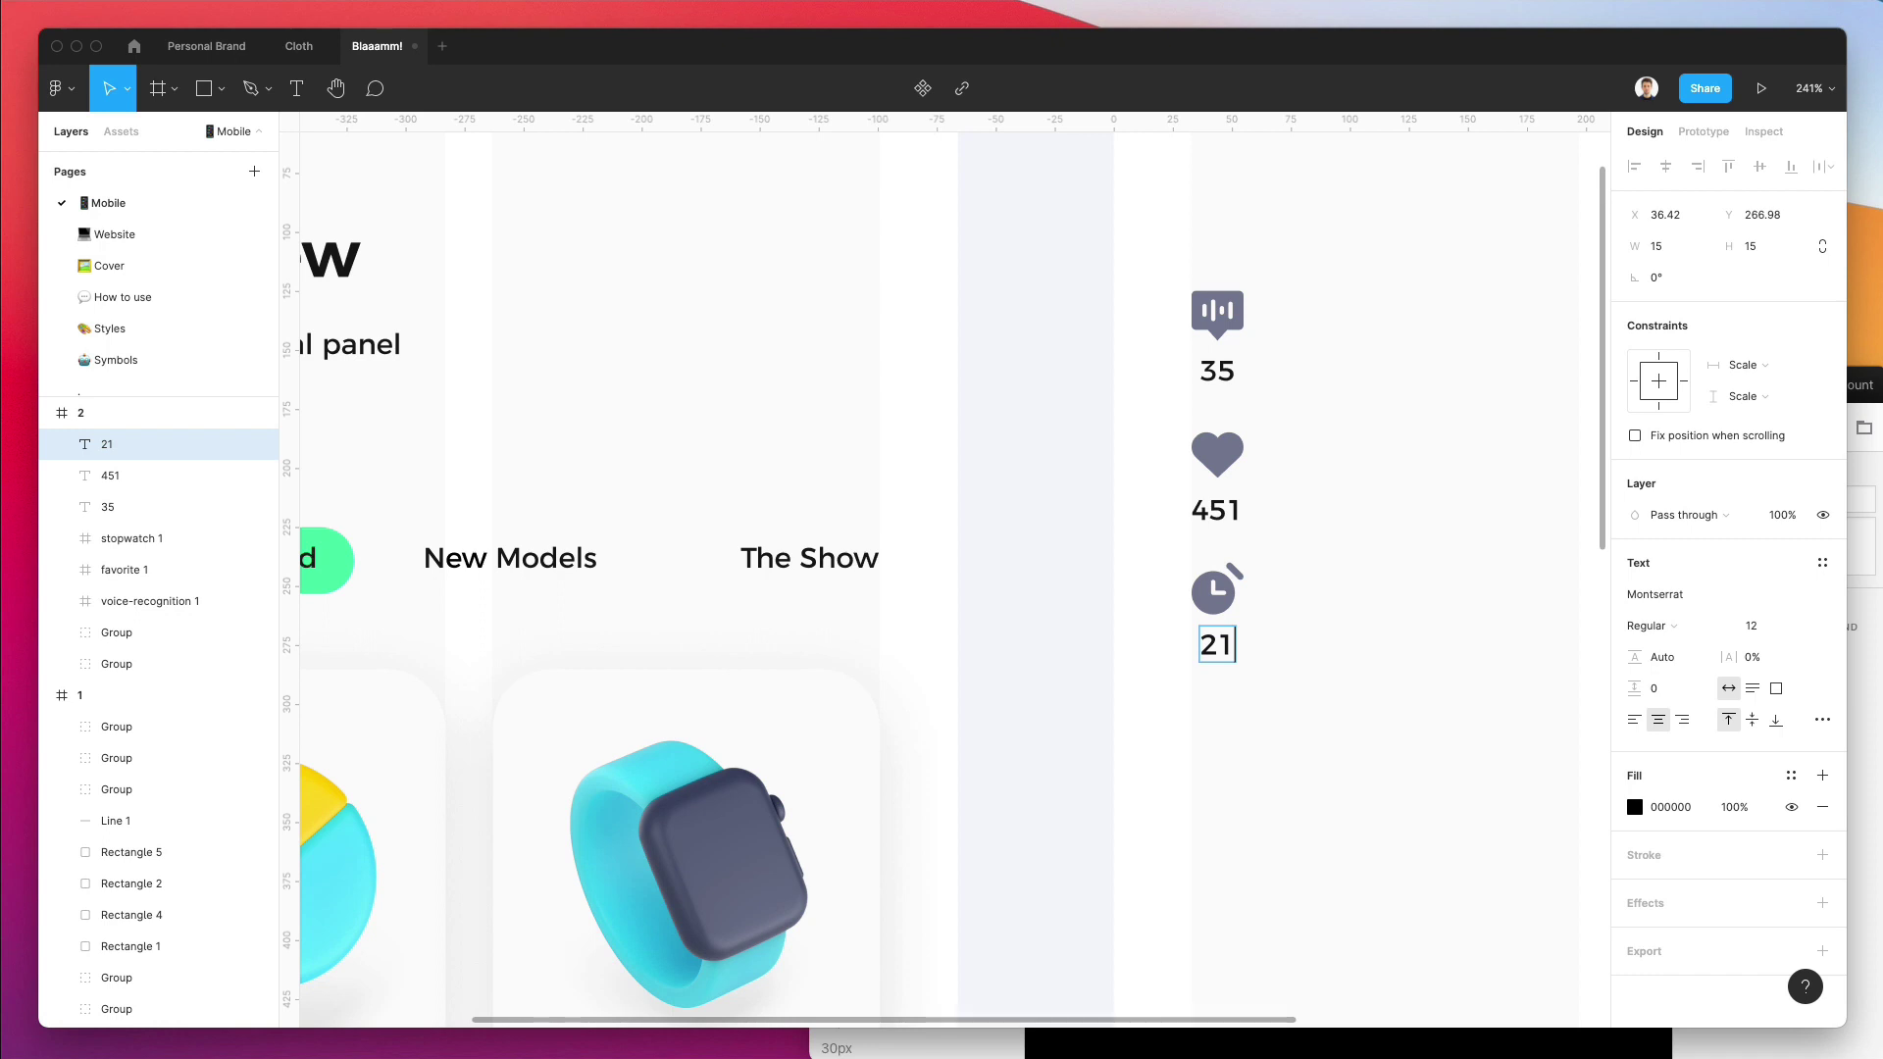
{"action": "key", "text": "Escape"}
{"action": "scroll", "coordinate": [1348, 640], "scroll_direction": "down", "scroll_amount": 5}
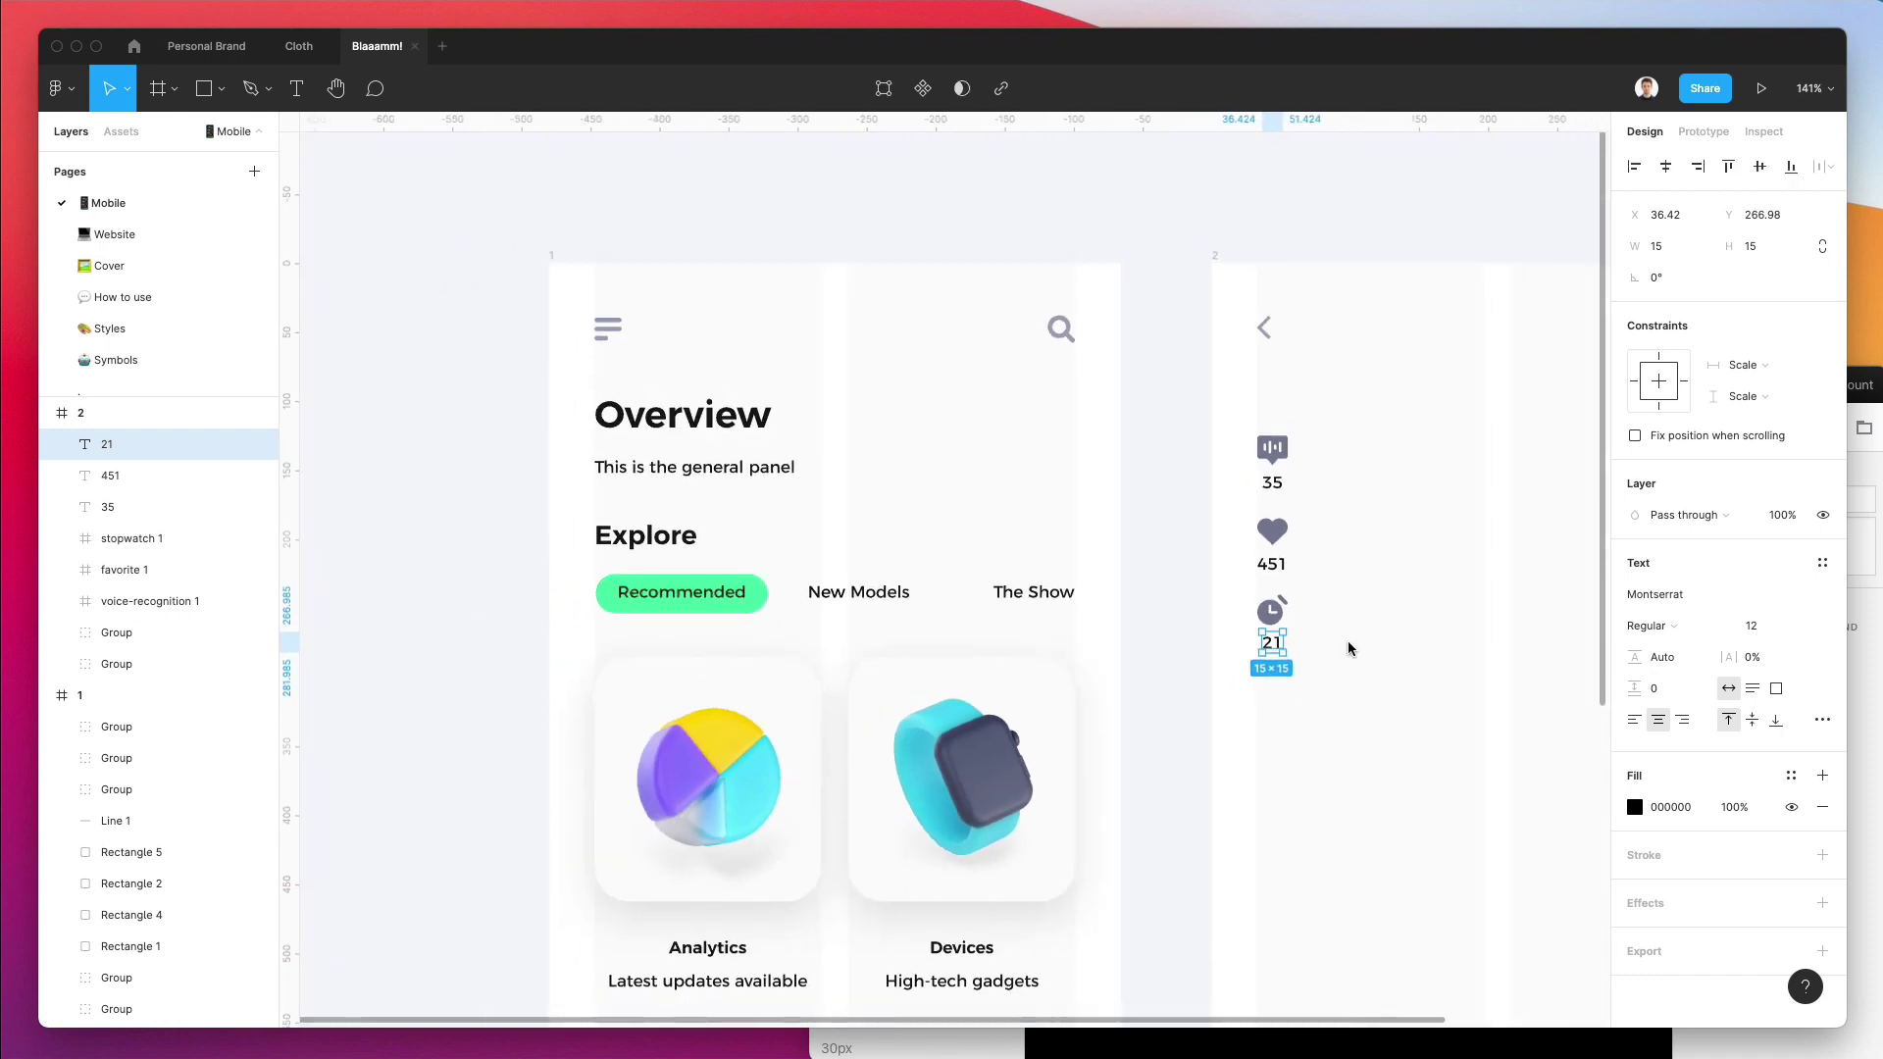
{"action": "scroll", "coordinate": [1218, 616], "scroll_direction": "up", "scroll_amount": 2}
{"action": "scroll", "coordinate": [978, 530], "scroll_direction": "down", "scroll_amount": 2}
{"action": "left_click", "coordinate": [1032, 534]}
{"action": "scroll", "coordinate": [1032, 534], "scroll_direction": "down", "scroll_amount": 3}
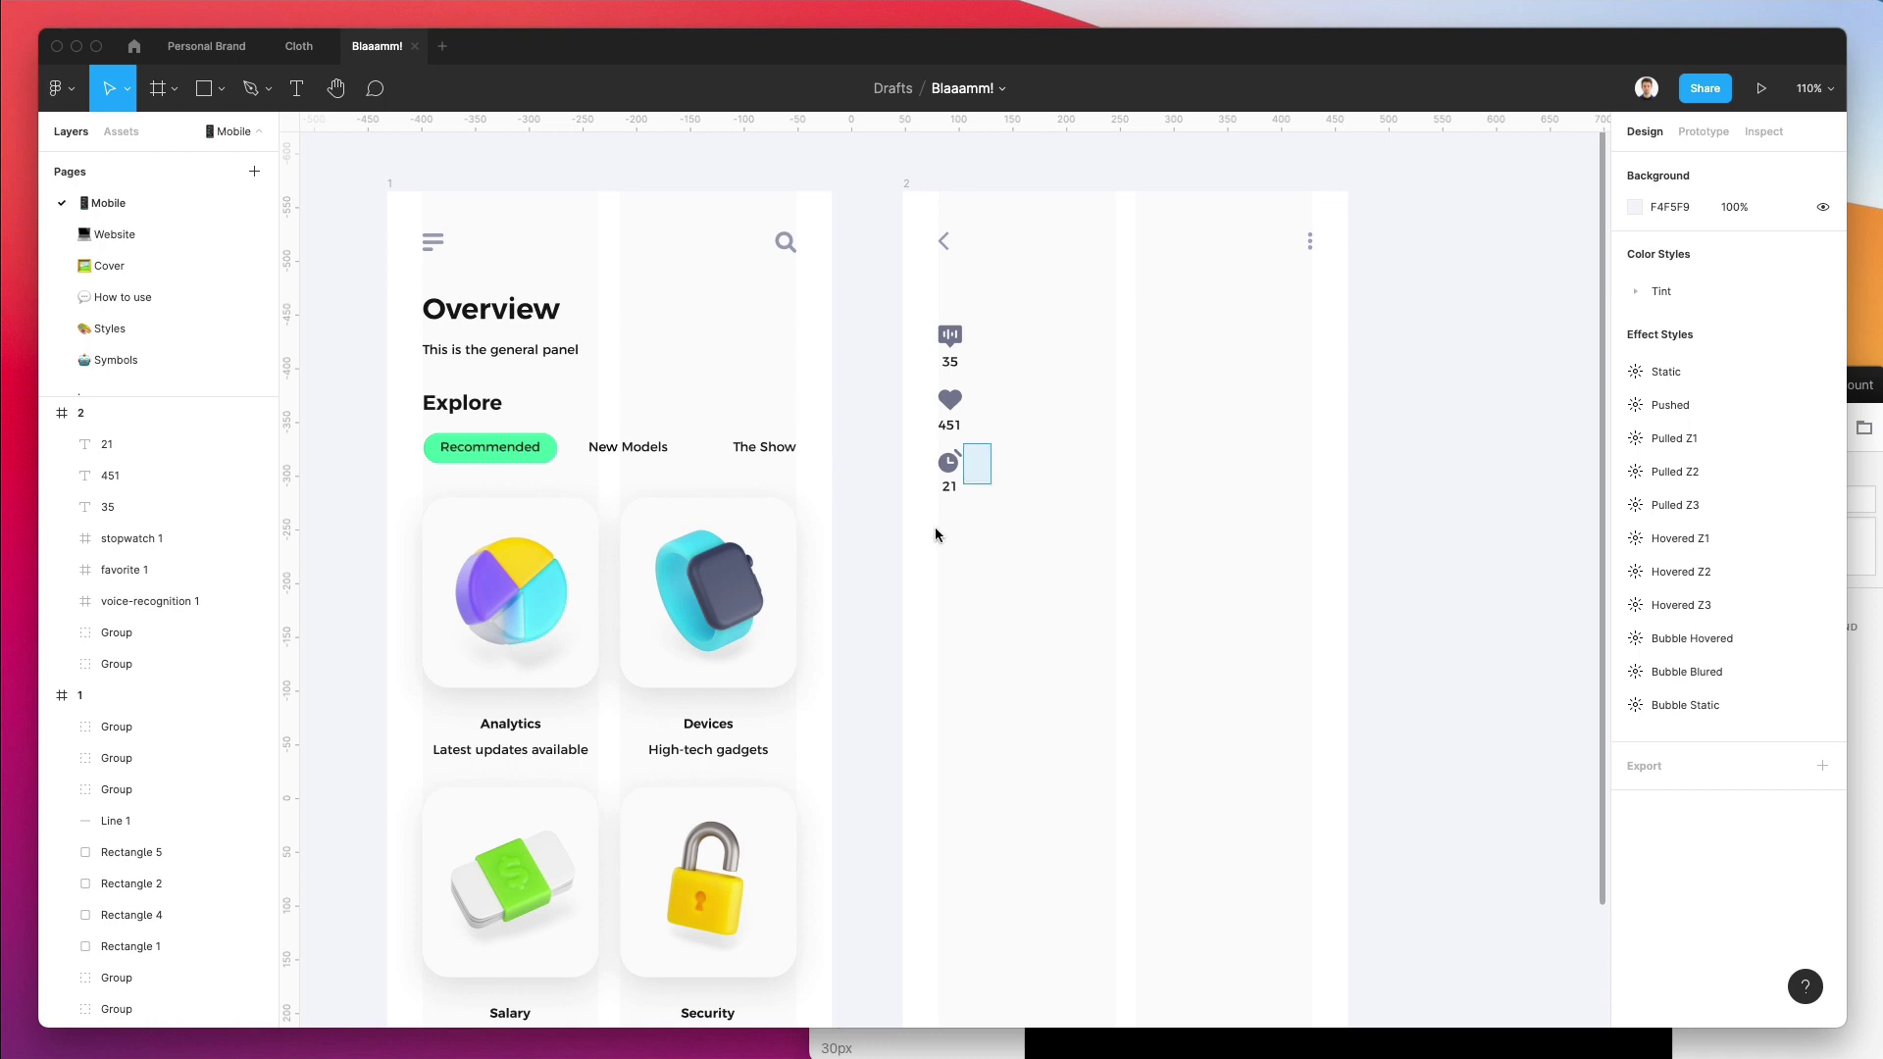
{"action": "left_click_drag", "start_coordinate": [934, 527], "coordinate": [985, 312]}
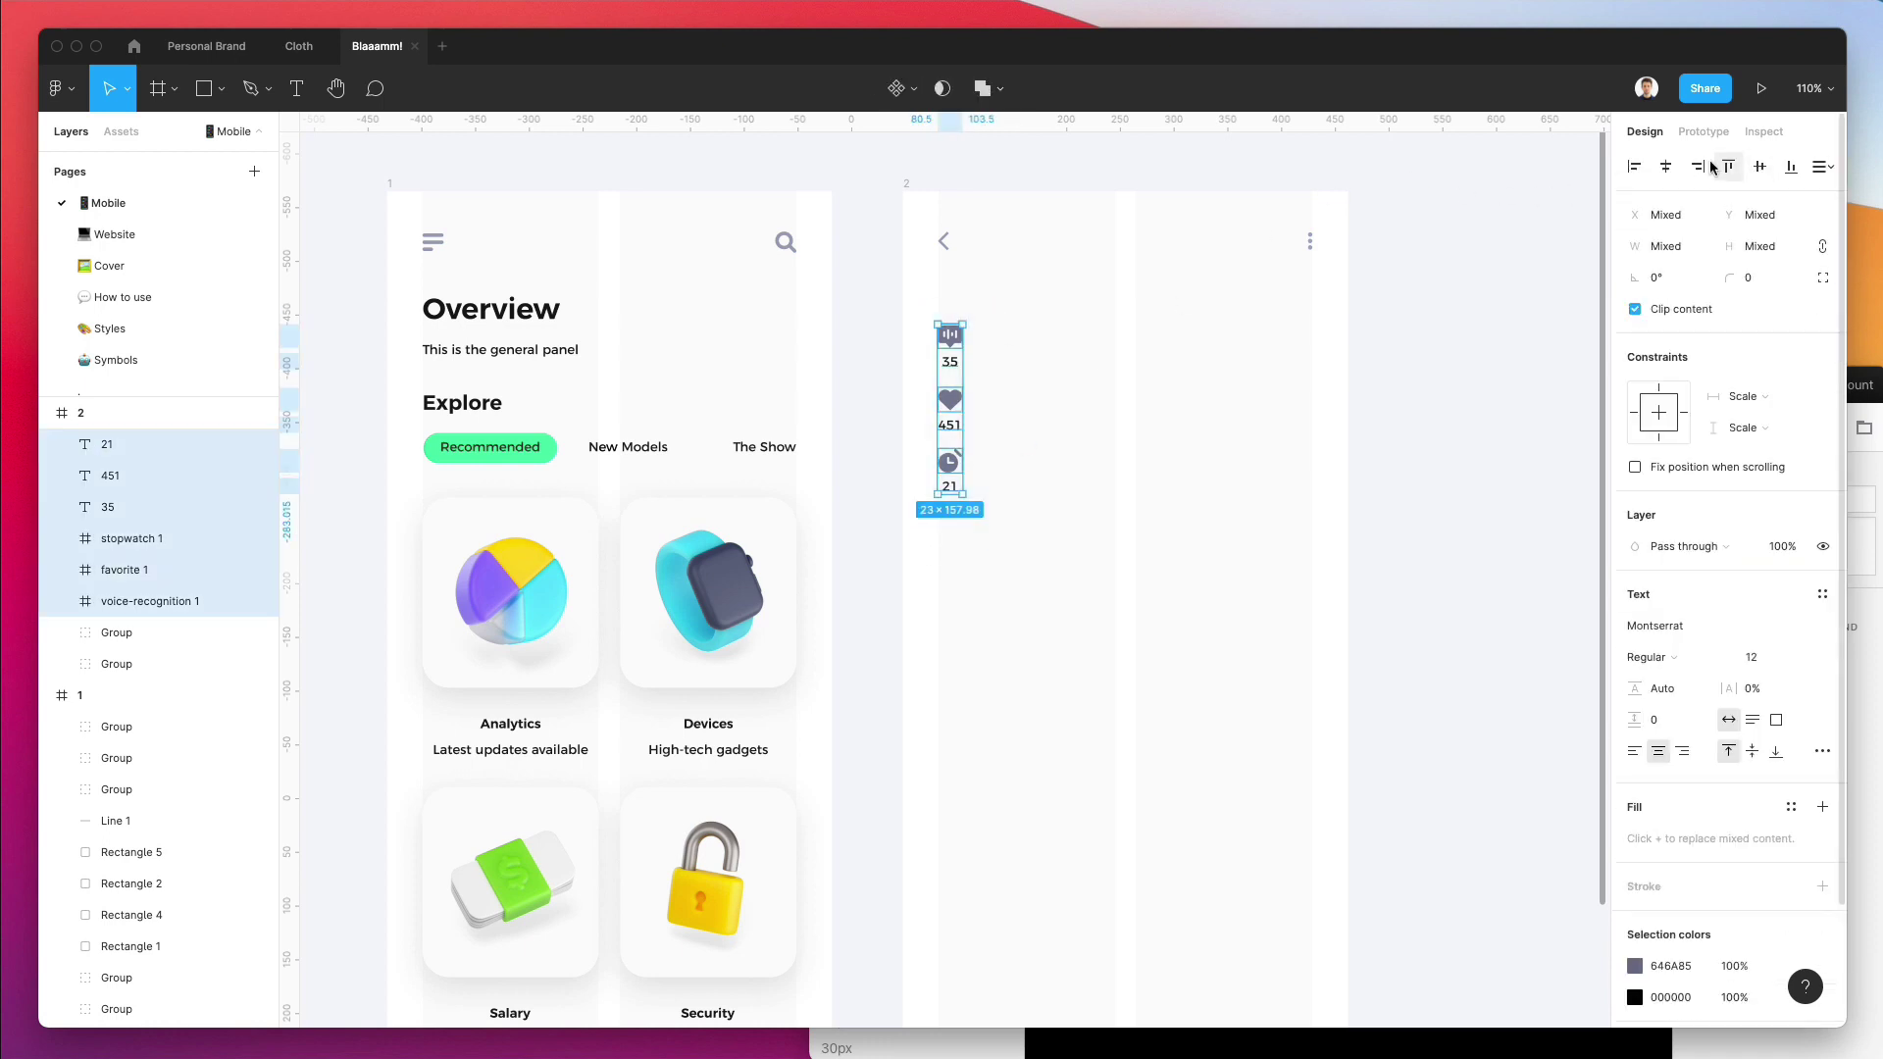
{"action": "left_click", "coordinate": [1123, 462]}
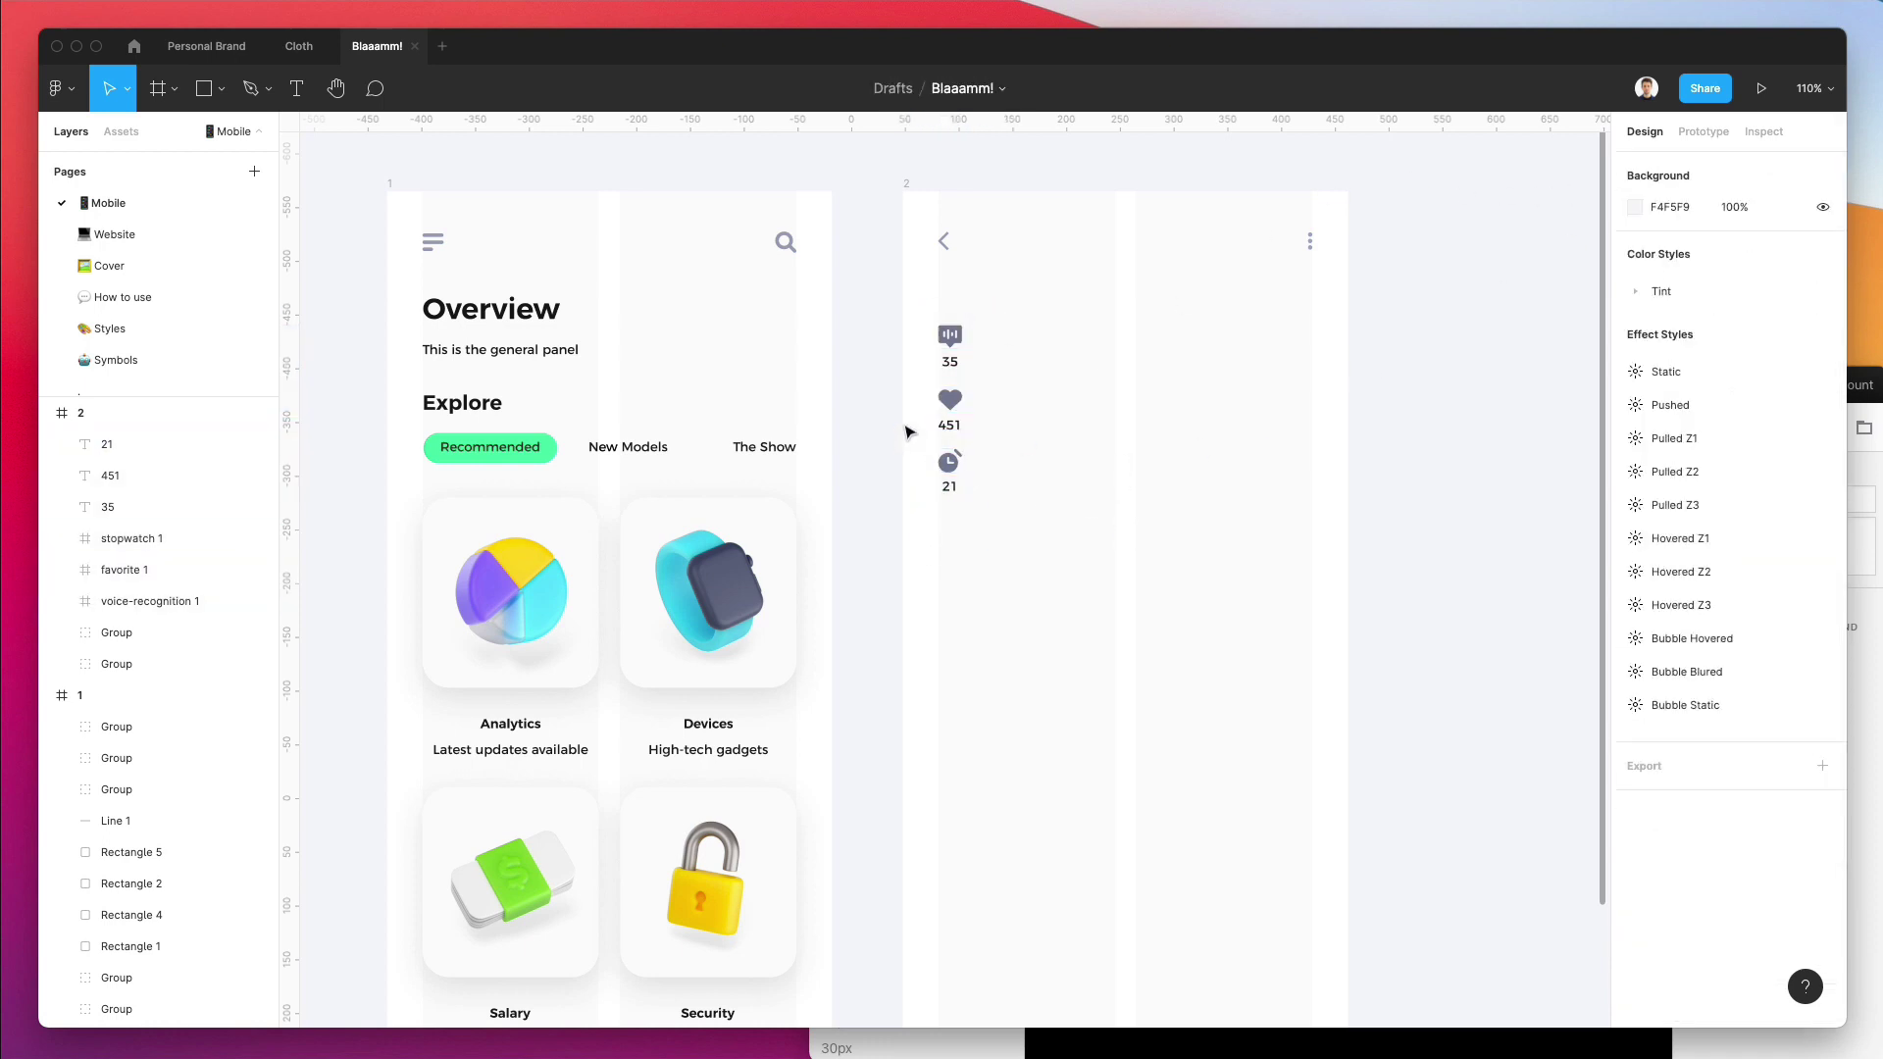
{"action": "left_click", "coordinate": [949, 425]}
{"action": "left_click", "coordinate": [1108, 483]}
Copy the Overview heading and its "This is the general panel" subtitle to the lower part of frame 2, at the first column's left edge.
{"action": "scroll", "coordinate": [1108, 482], "scroll_direction": "down", "scroll_amount": 5}
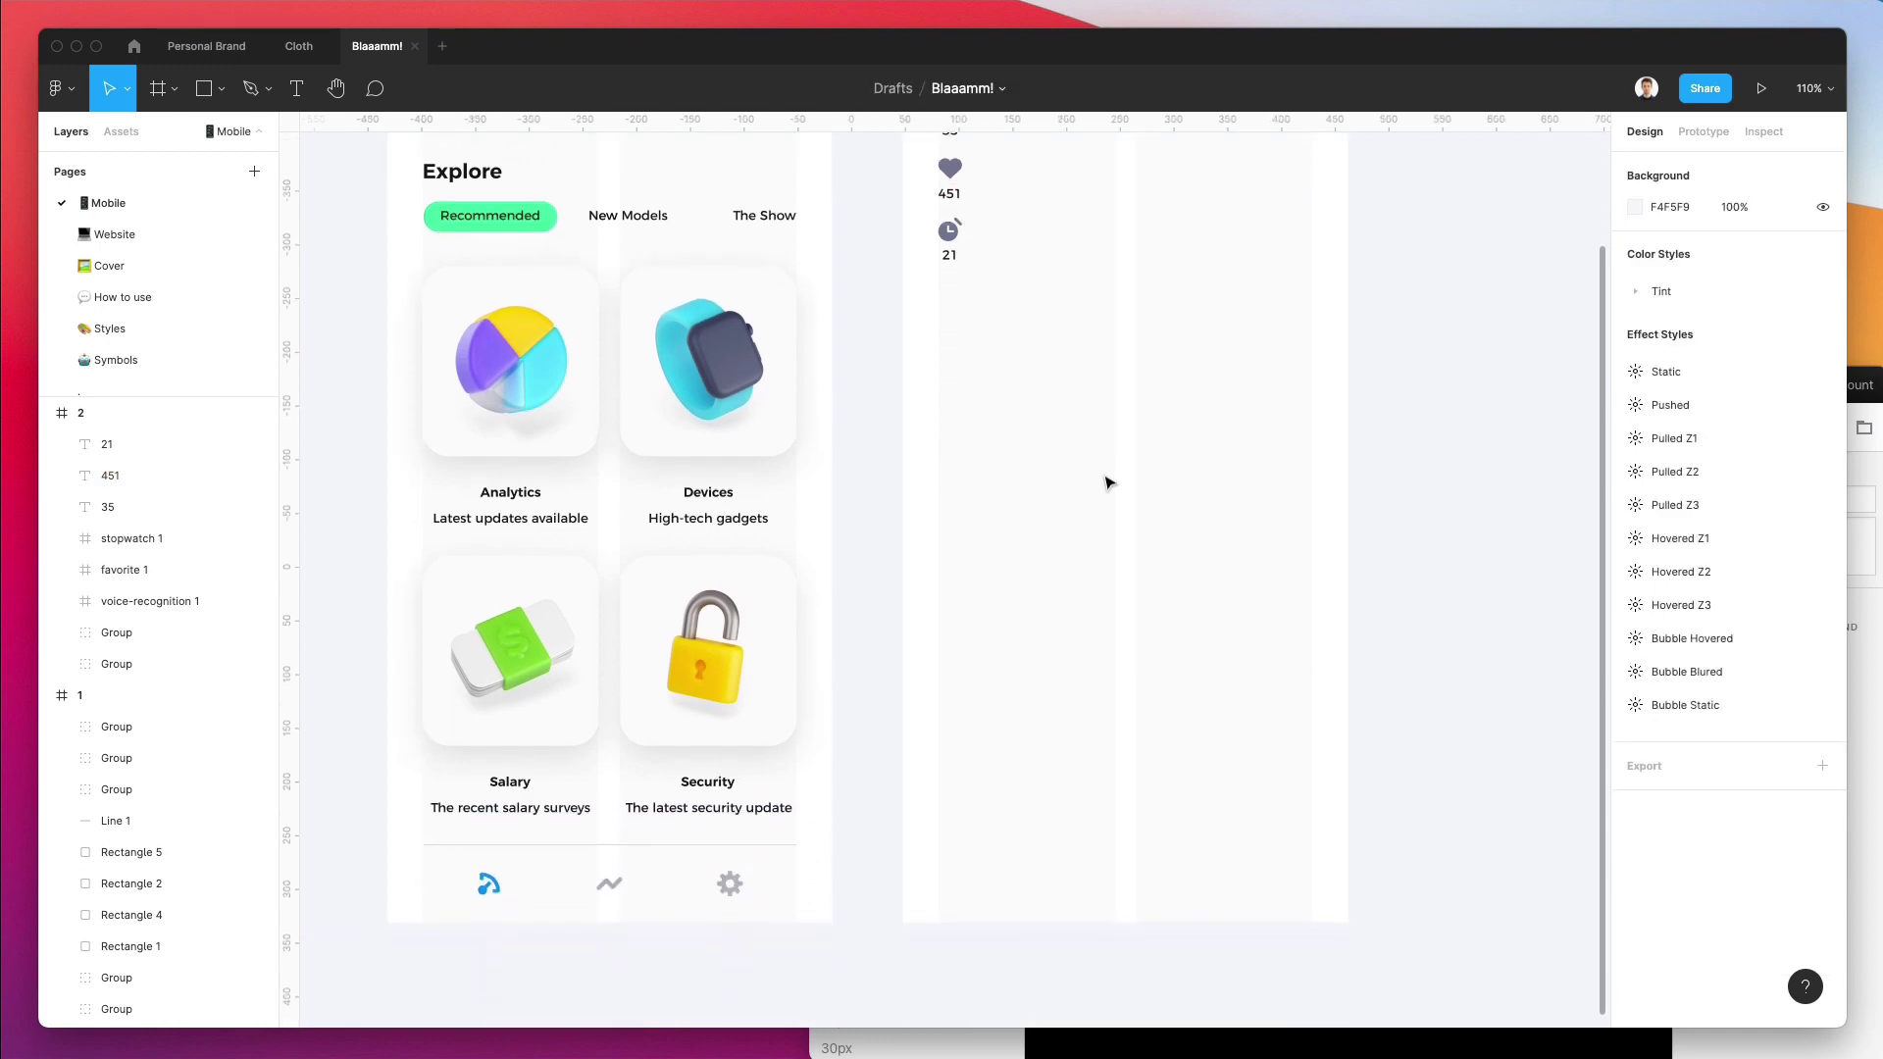
{"action": "scroll", "coordinate": [1020, 279], "scroll_direction": "up", "scroll_amount": 2}
{"action": "scroll", "coordinate": [1015, 273], "scroll_direction": "down", "scroll_amount": 3}
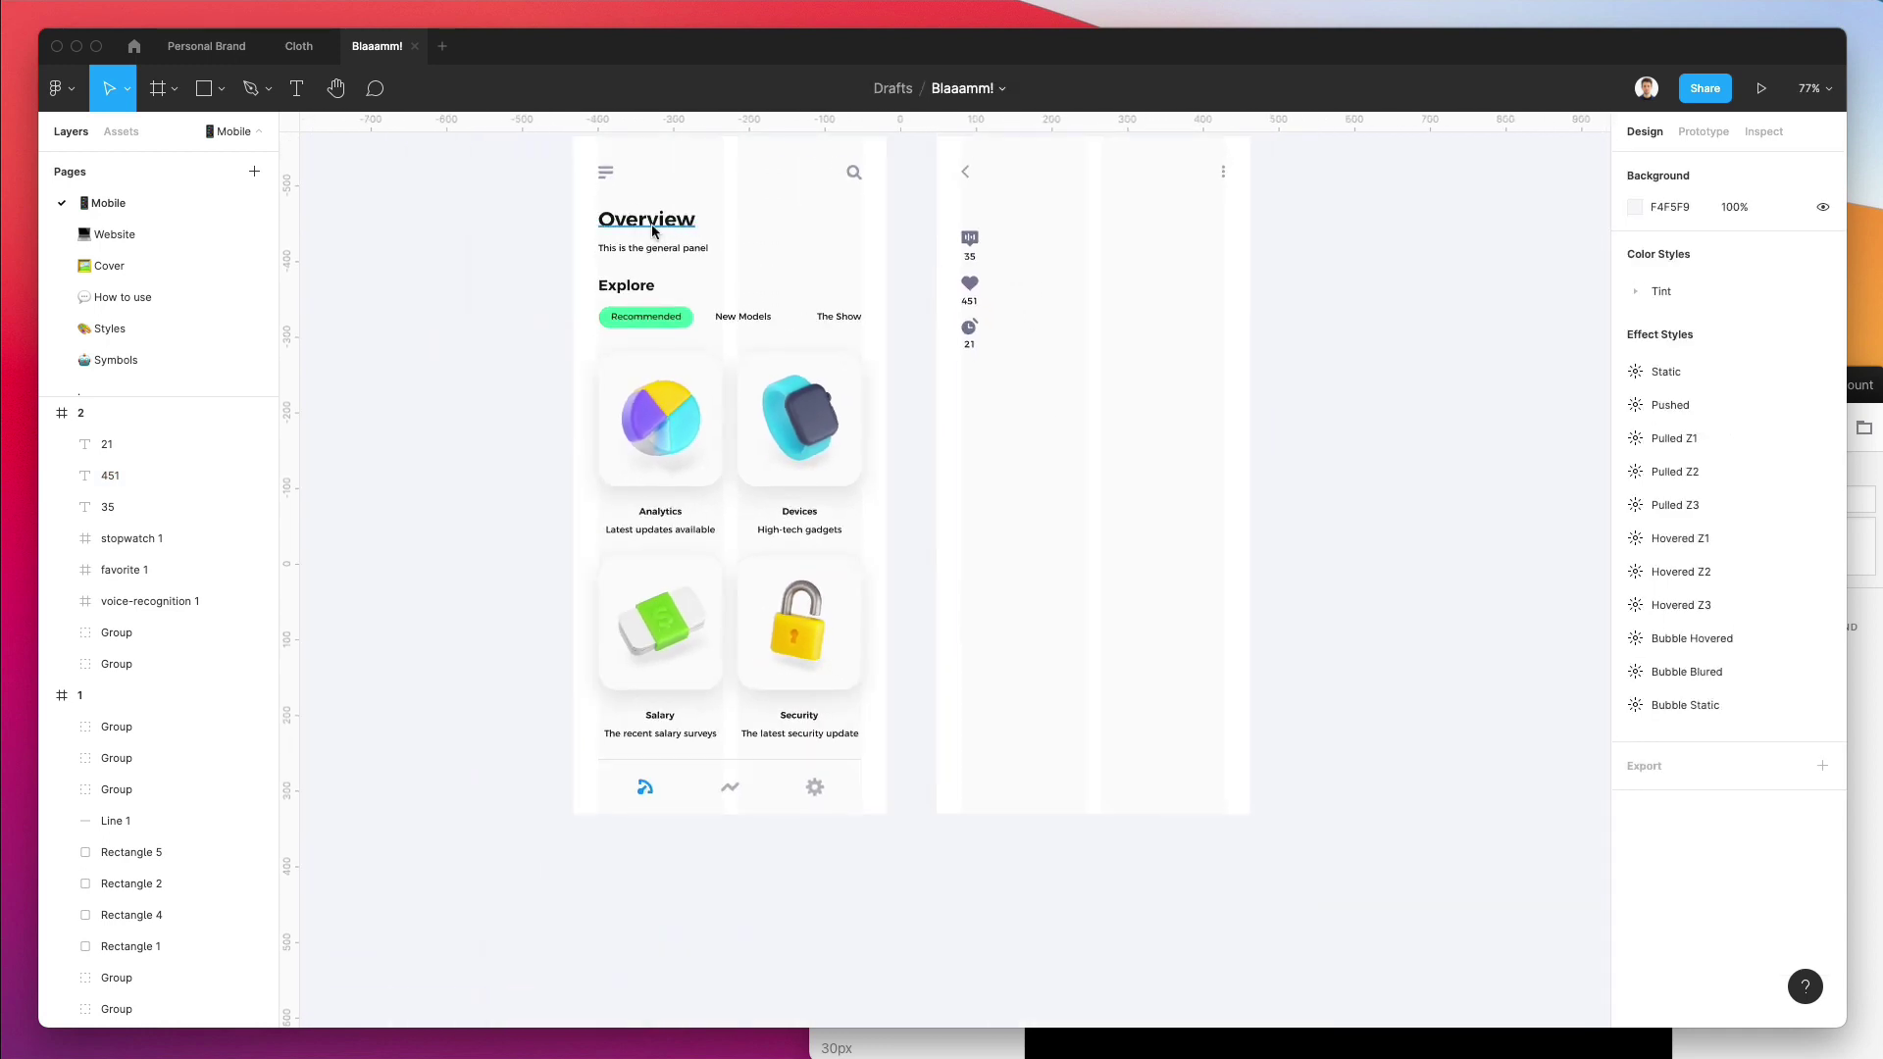
{"action": "left_click_drag", "start_coordinate": [659, 228], "coordinate": [1012, 714]}
{"action": "double_click", "coordinate": [1012, 708]}
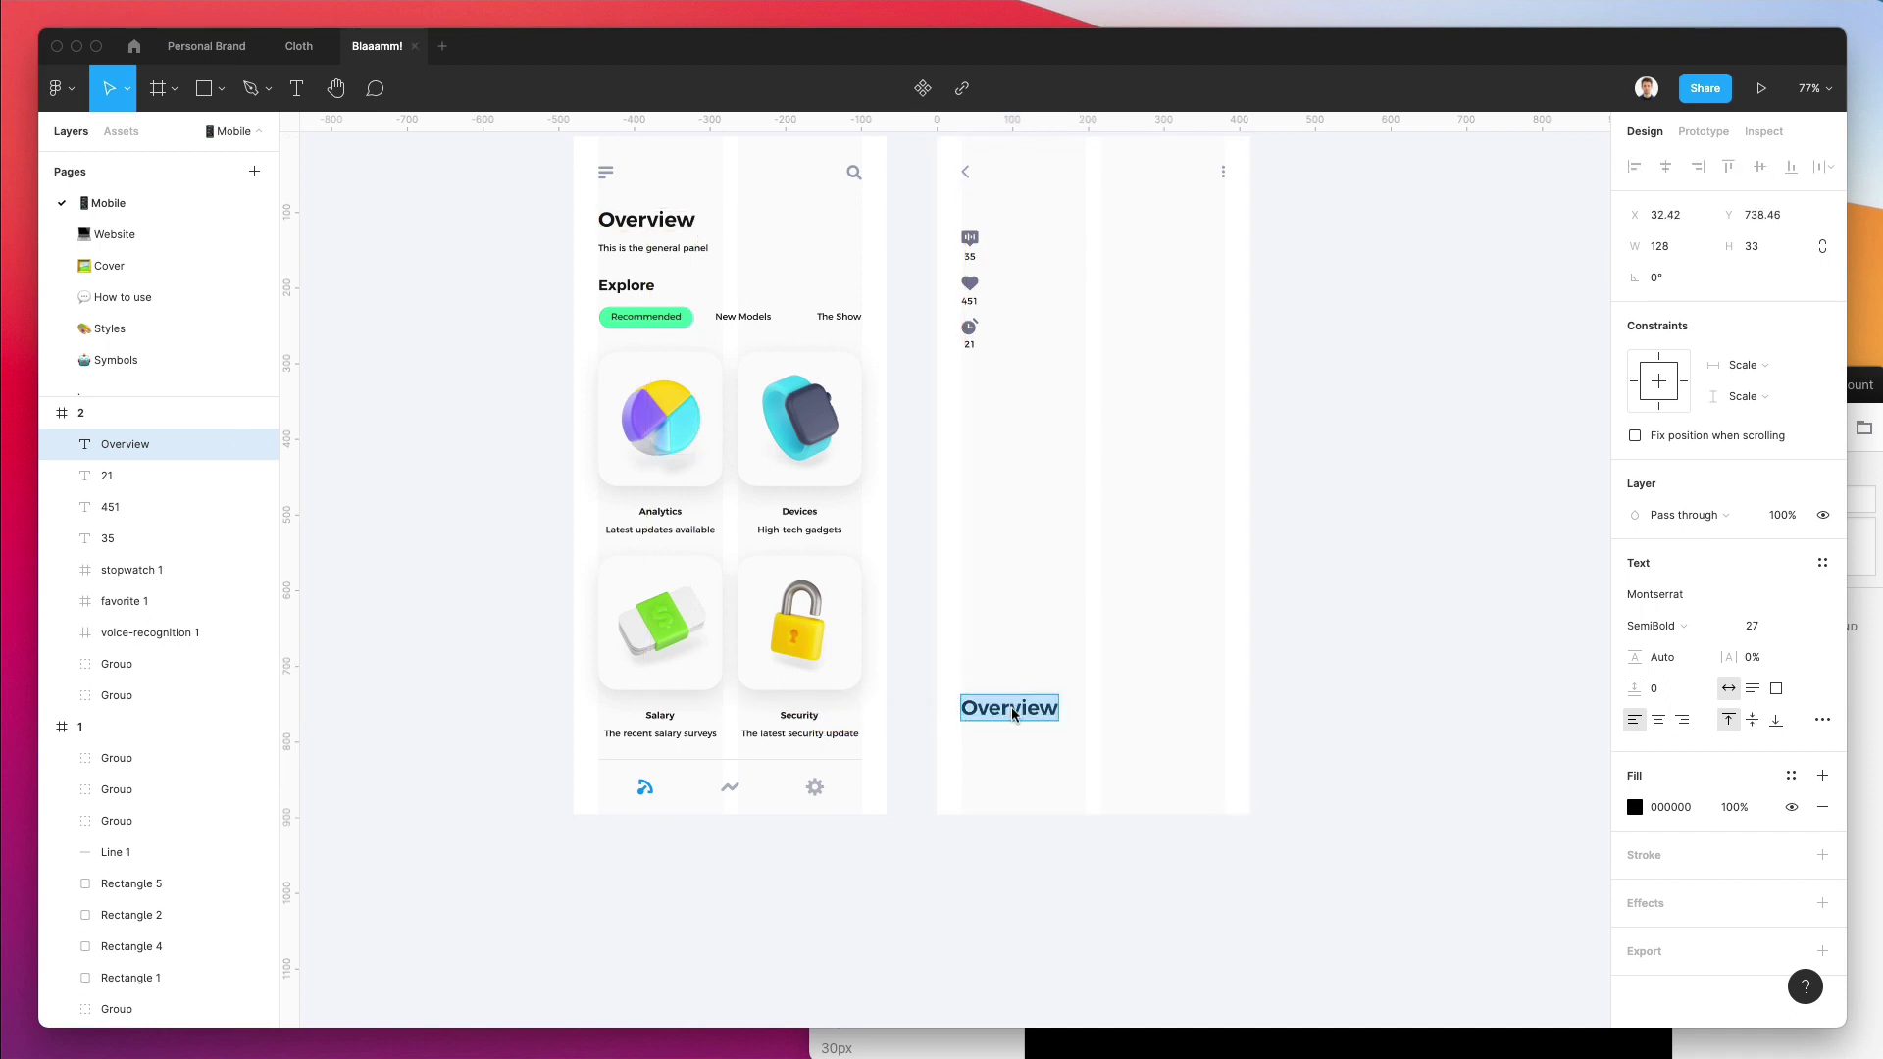
{"action": "key", "text": "Escape"}
{"action": "left_click_drag", "start_coordinate": [658, 255], "coordinate": [1029, 745]}
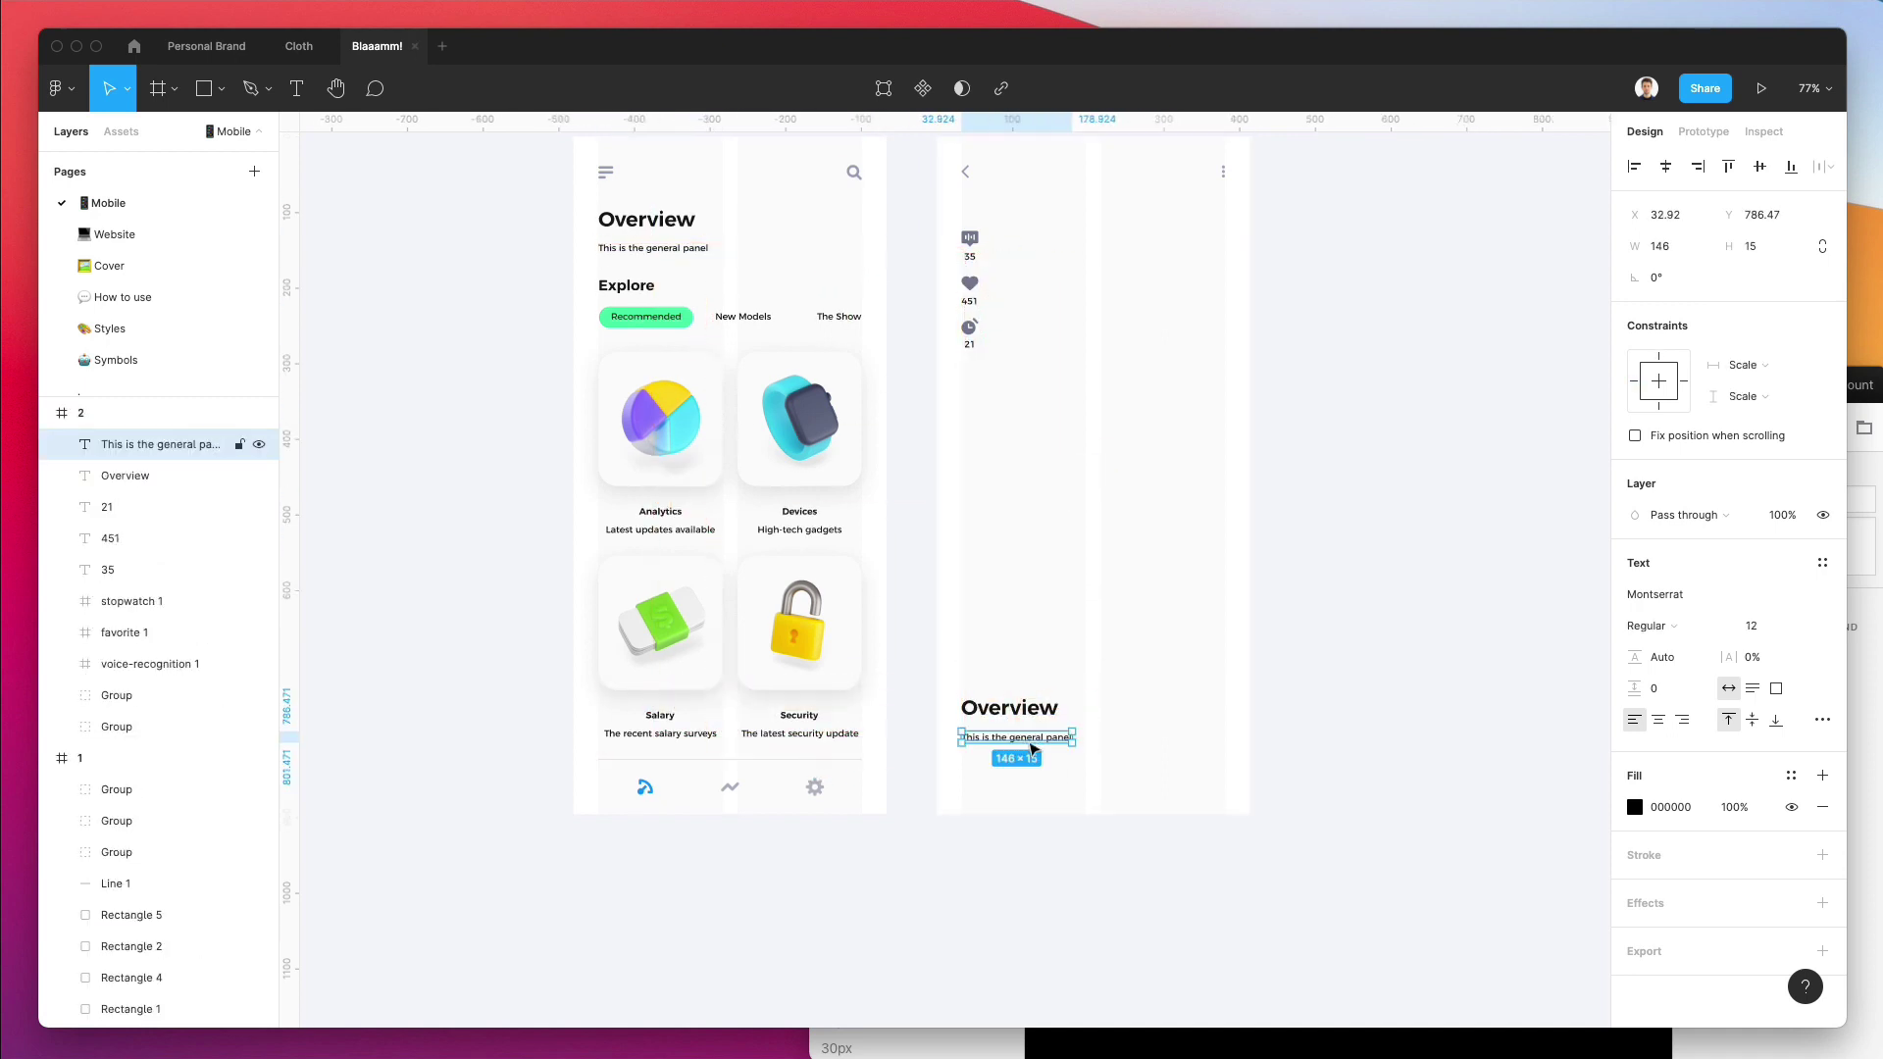
{"action": "scroll", "coordinate": [1103, 637], "scroll_direction": "up", "scroll_amount": 1}
{"action": "left_click", "coordinate": [1109, 622]}
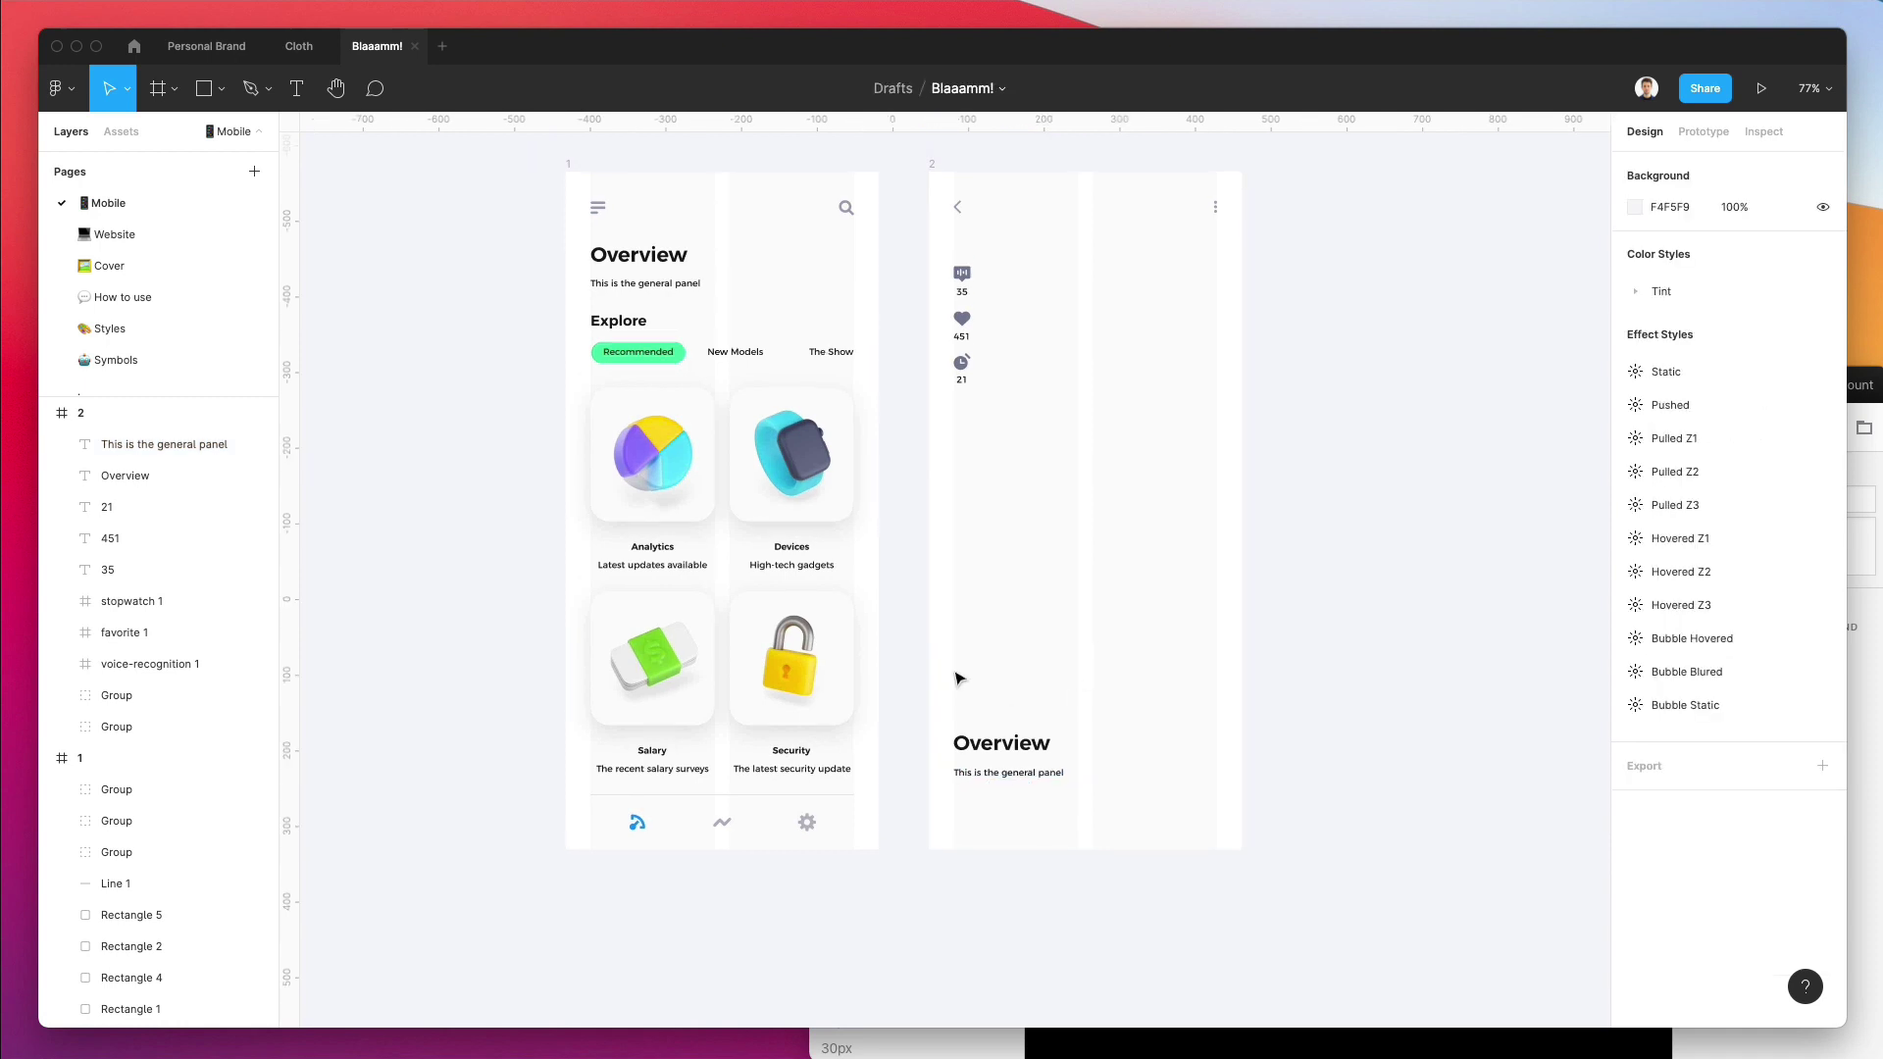
Move the copied heading and subtitle in frame 2 up by 30 px.
{"action": "left_click_drag", "start_coordinate": [959, 678], "coordinate": [1076, 793]}
{"action": "key", "text": "shift+Up"}
{"action": "key", "text": "shift+Up"}
{"action": "key", "text": "shift+Up"}
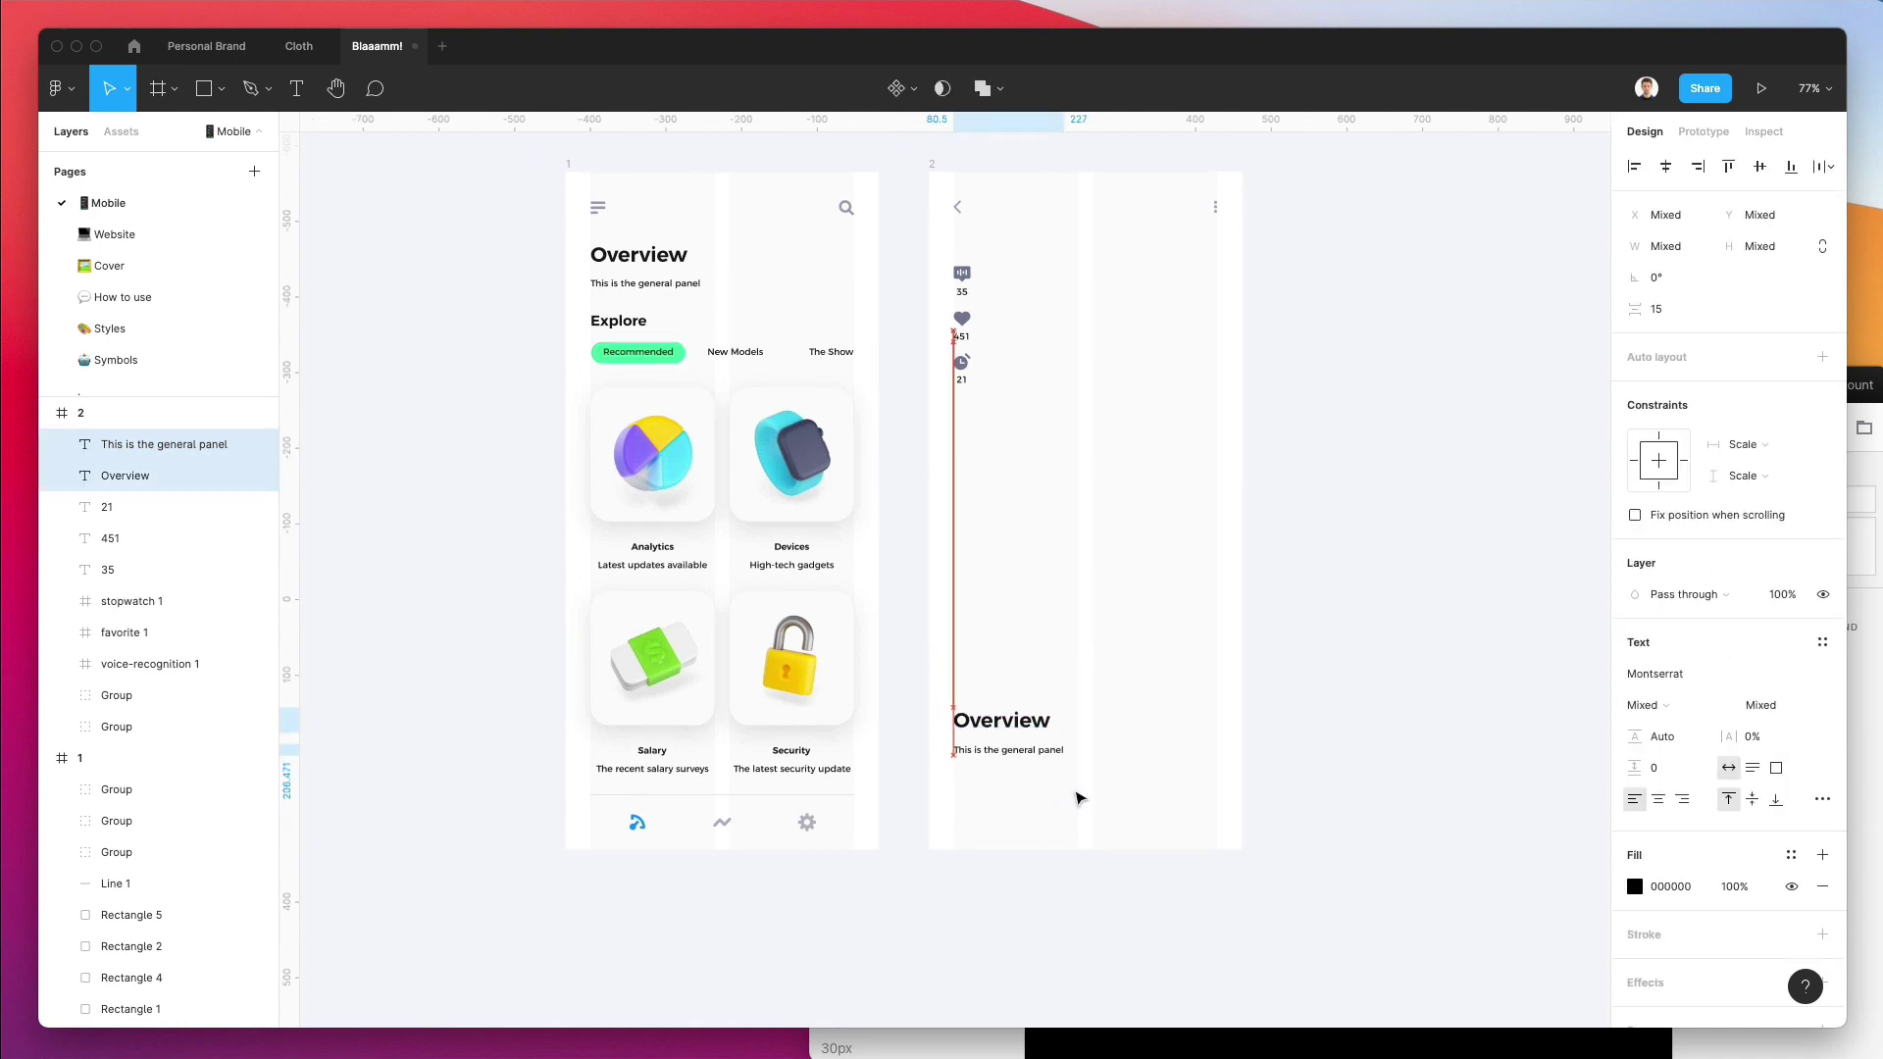
Replace the copied subtitle with the Lorem Ipsum passage starting "There are many variations of passages of Lorem Ipsum available".
{"action": "left_click", "coordinate": [1055, 758]}
{"action": "double_click", "coordinate": [1049, 750]}
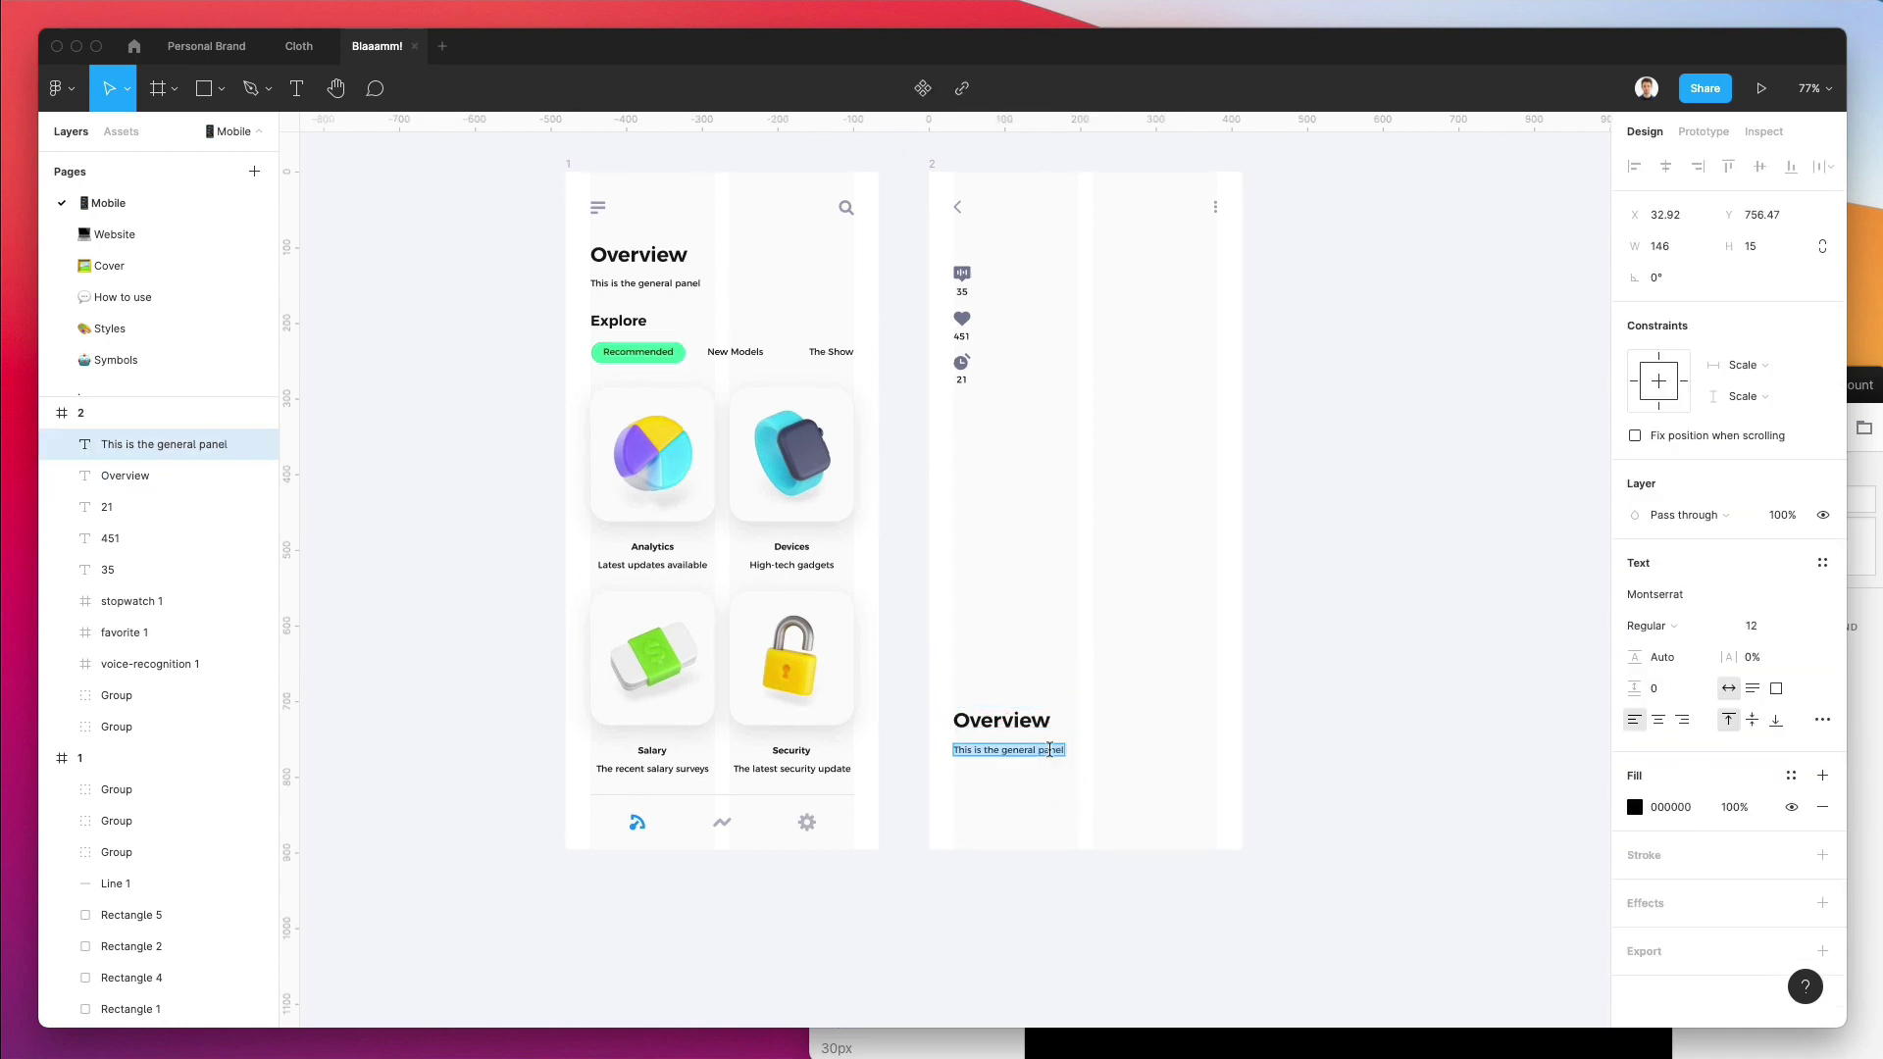
{"action": "key", "text": "BackSpace"}
{"action": "type", "text": "There are many variations of passages of Lorem Ipsum available"}
{"action": "scroll", "coordinate": [1109, 735], "scroll_direction": "right", "scroll_amount": 1}
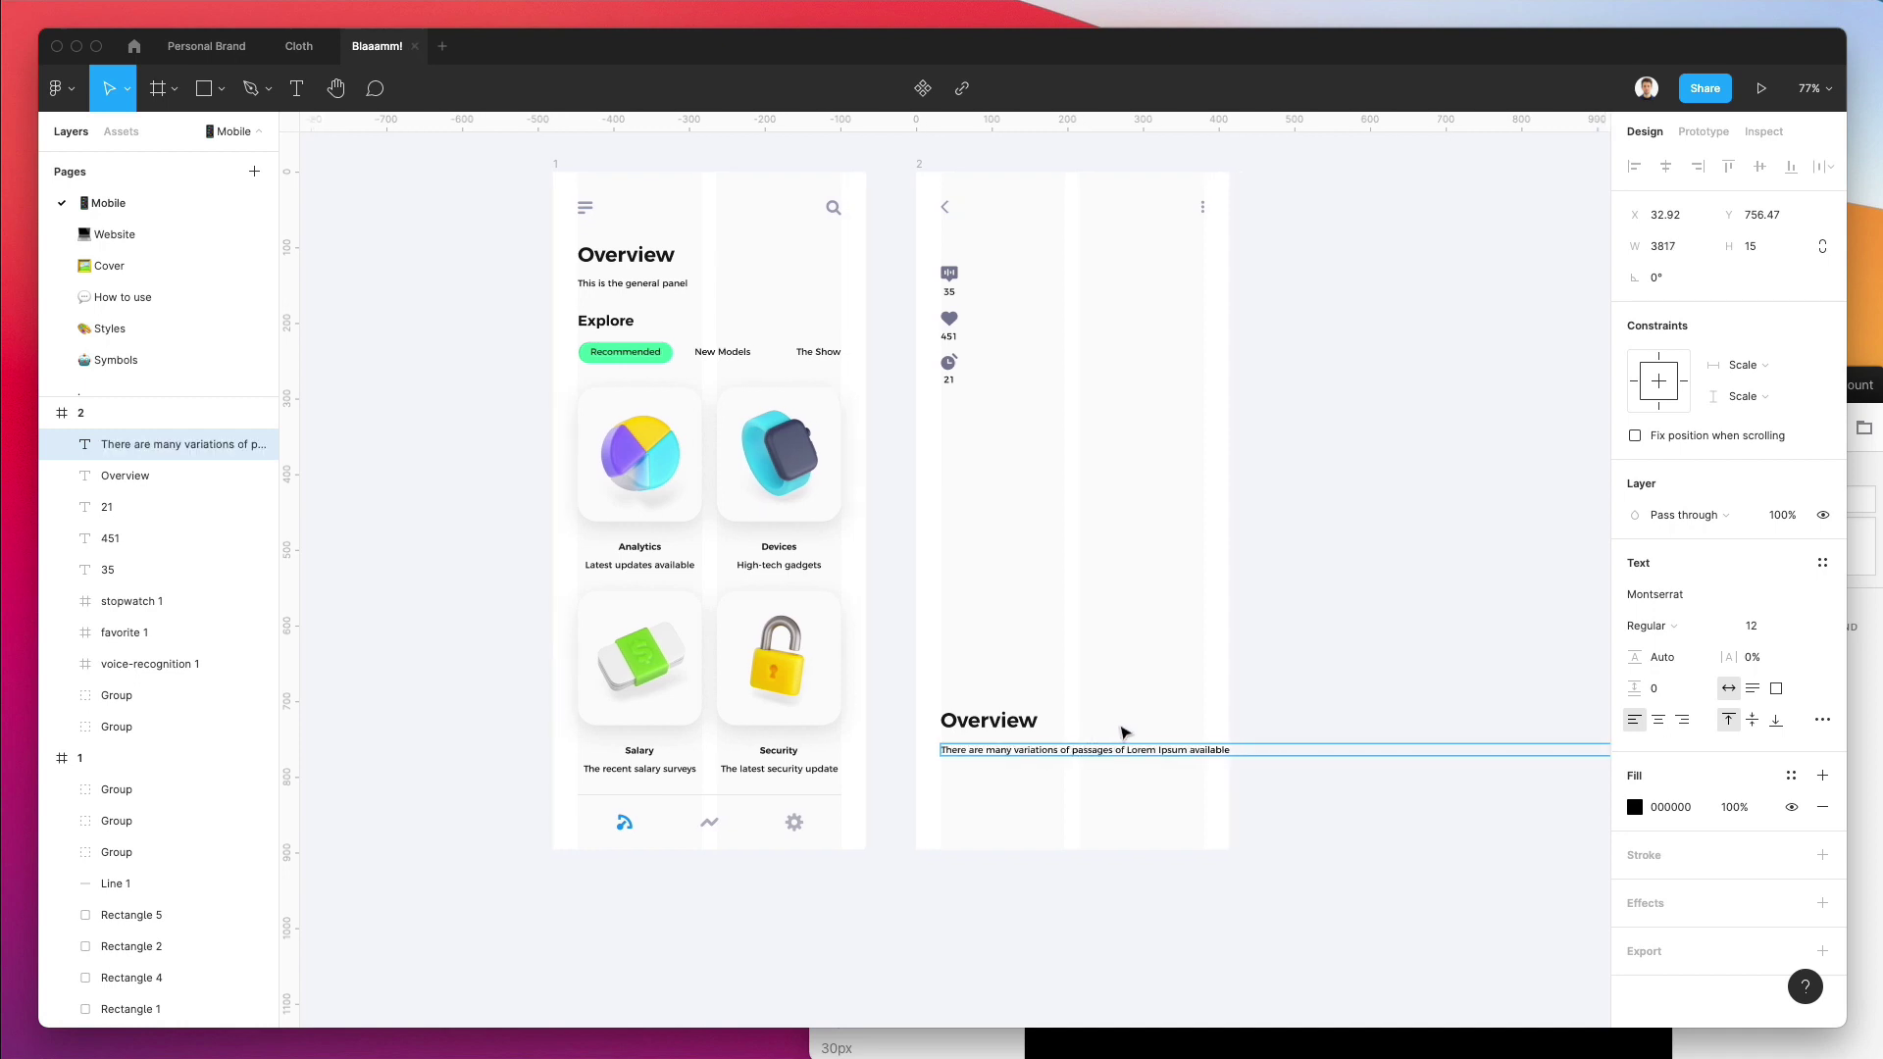
{"action": "key", "text": "Escape"}
Set the Lorem Ipsum paragraph's width to 200, then widen the text box to about 344 px across both columns.
{"action": "scroll", "coordinate": [1163, 669], "scroll_direction": "down", "scroll_amount": 3}
{"action": "scroll", "coordinate": [1163, 669], "scroll_direction": "right", "scroll_amount": 10}
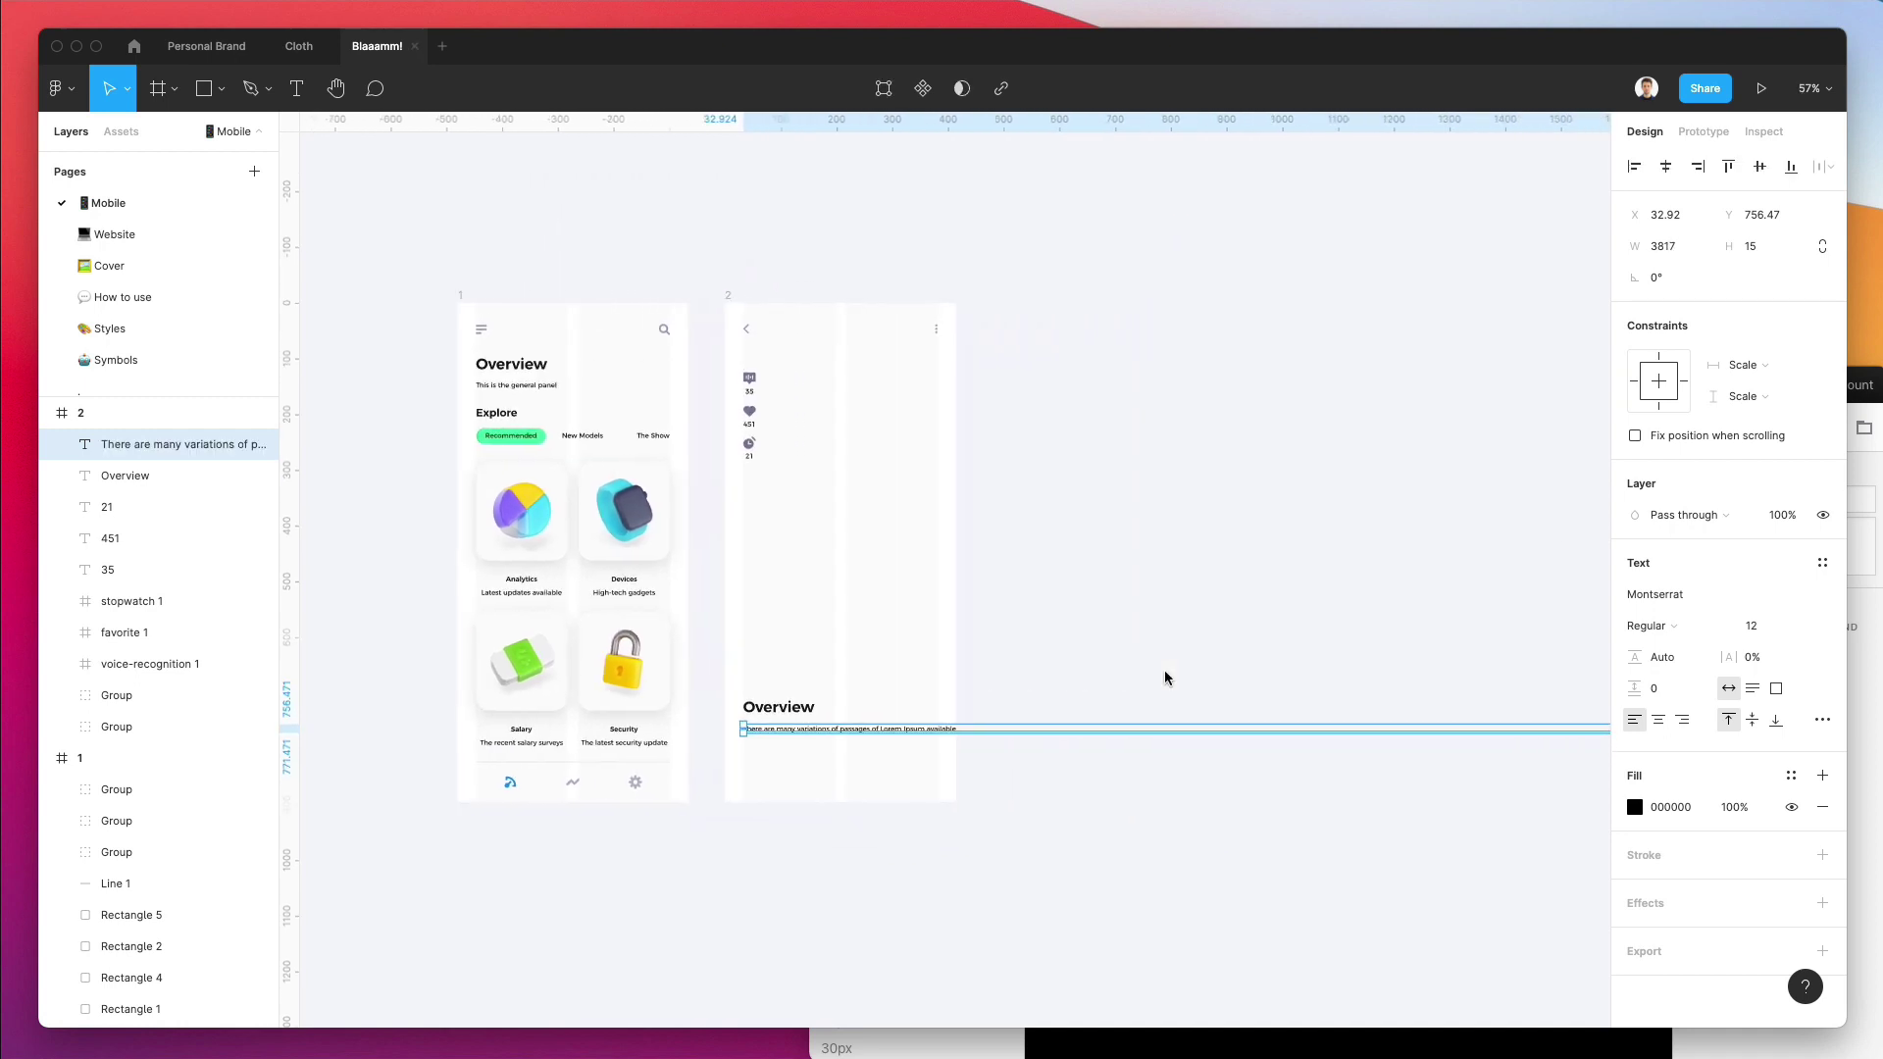
{"action": "scroll", "coordinate": [1163, 668], "scroll_direction": "left", "scroll_amount": 15}
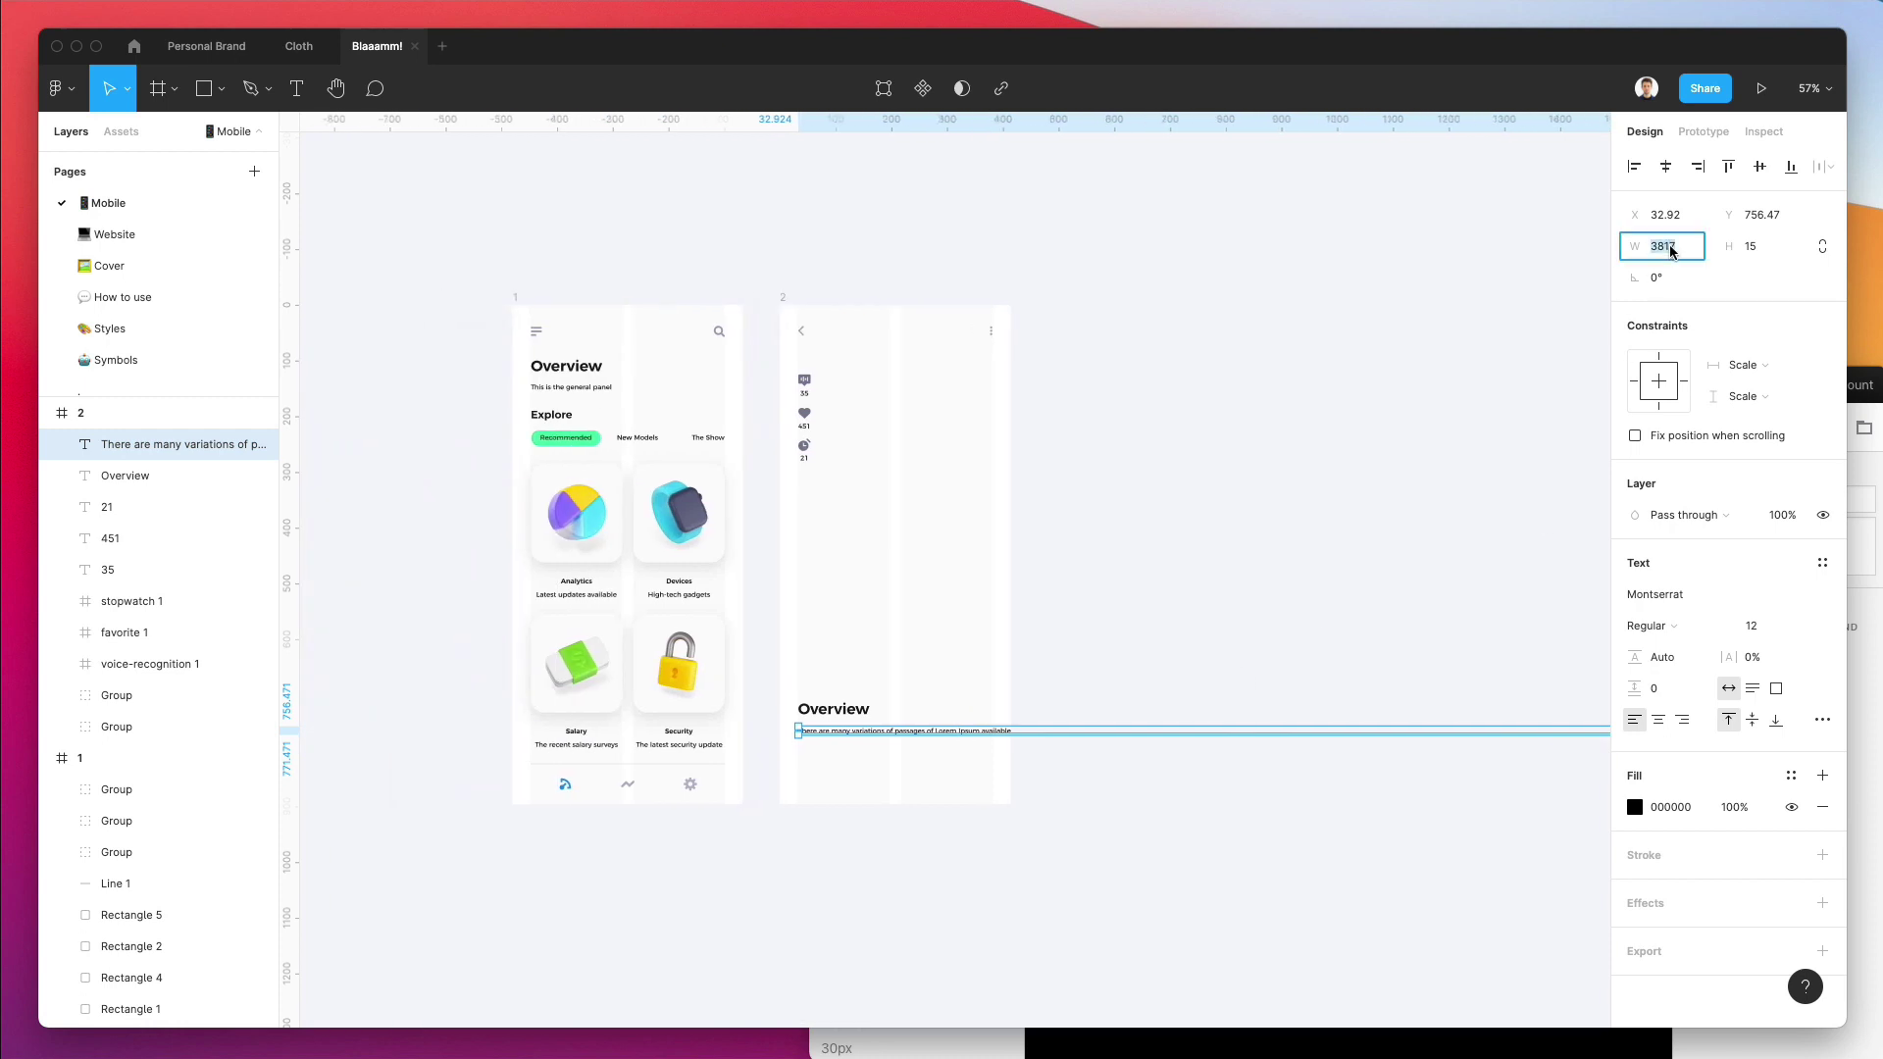
{"action": "type", "text": "200"}
{"action": "key", "text": "Return"}
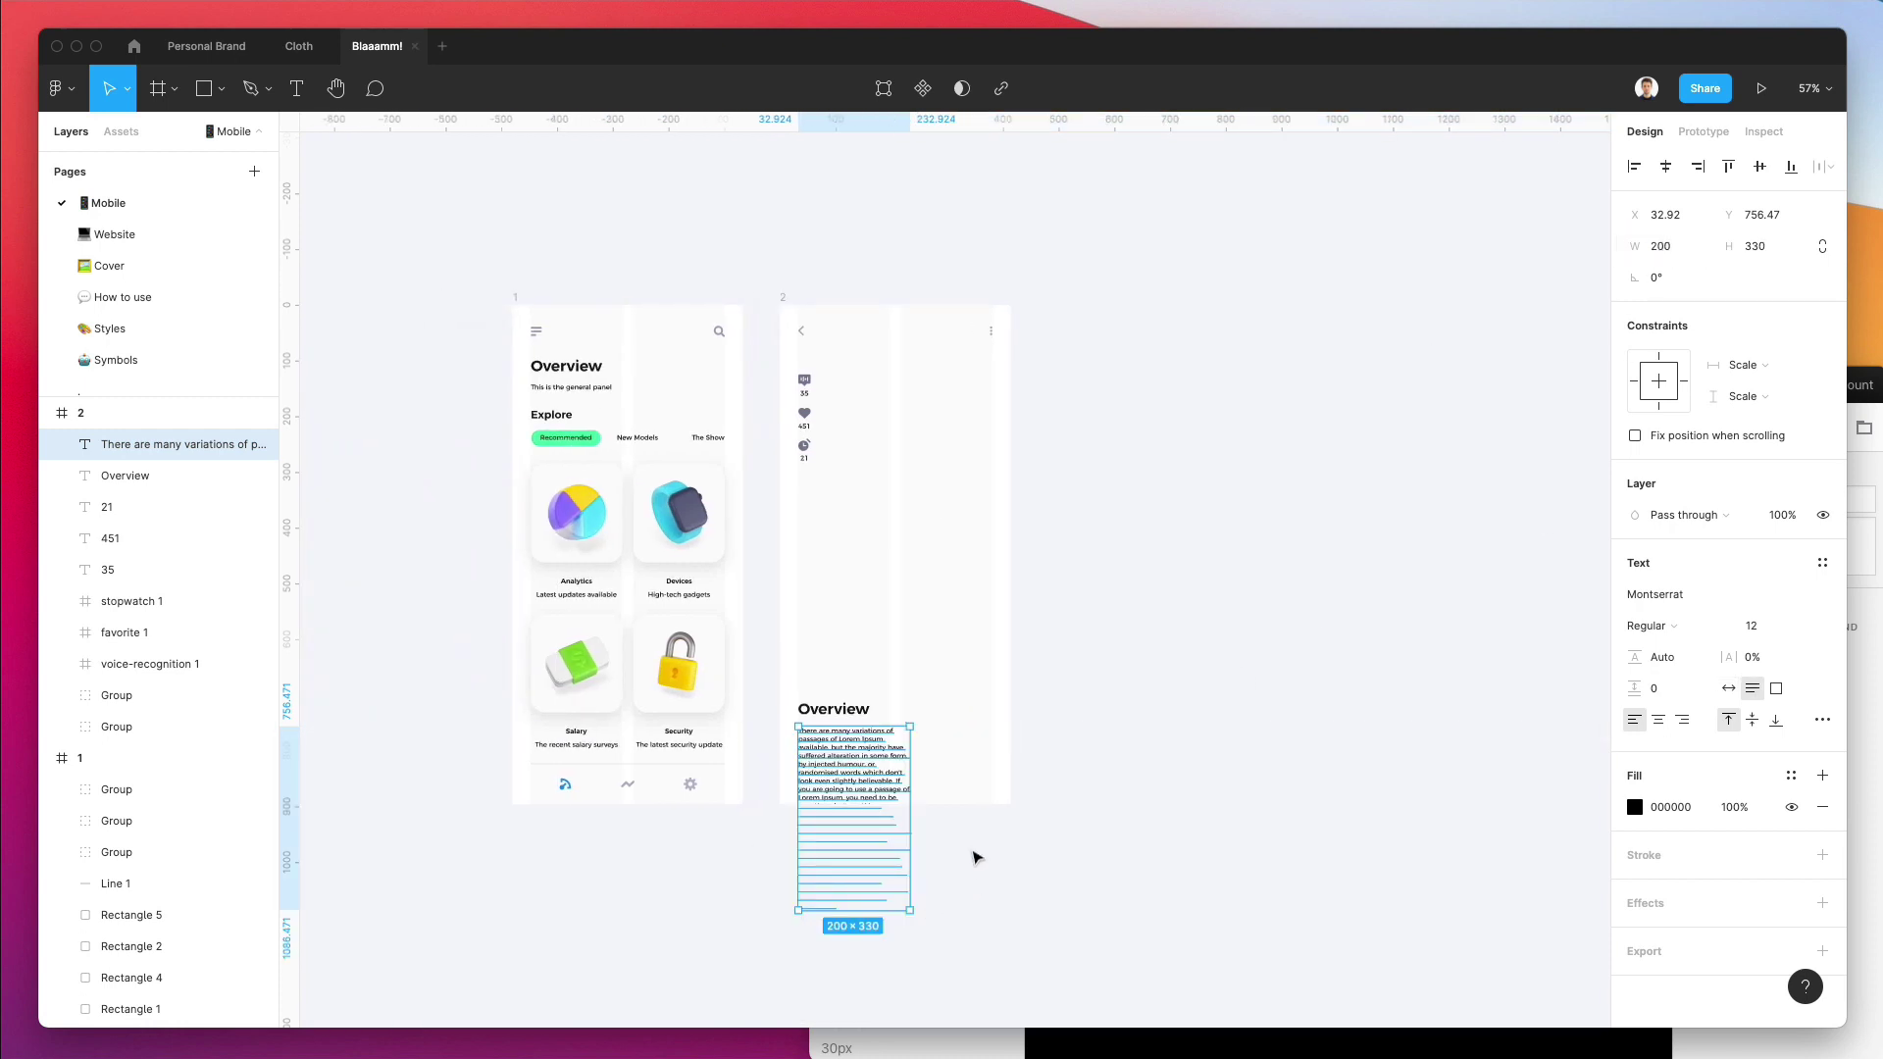
{"action": "left_click_drag", "start_coordinate": [906, 817], "coordinate": [1261, 991]}
Trim the Lorem Ipsum paragraph in frame 2 to end at "slightly believable." and set its line height to 214.2%.
{"action": "scroll", "coordinate": [867, 752], "scroll_direction": "up", "scroll_amount": 5}
{"action": "double_click", "coordinate": [891, 758]}
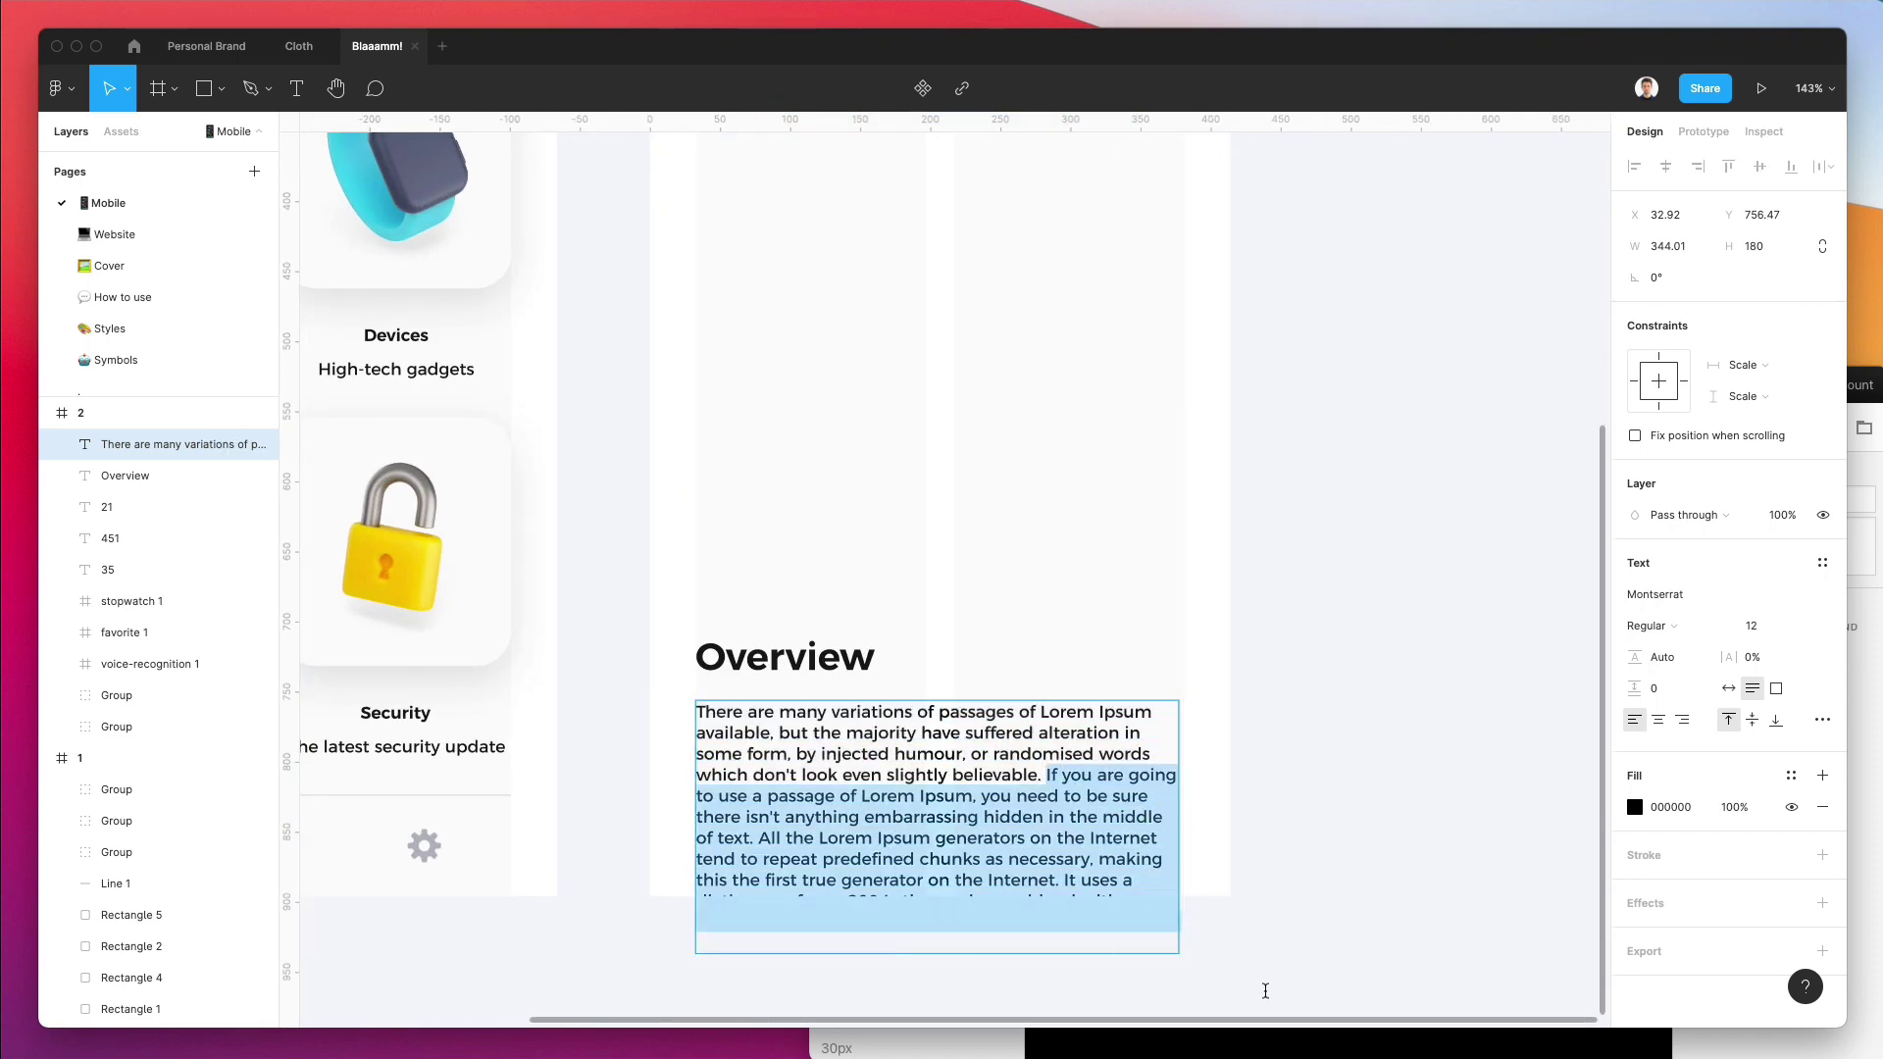
{"action": "key", "text": "BackSpace"}
{"action": "key", "text": "super+a"}
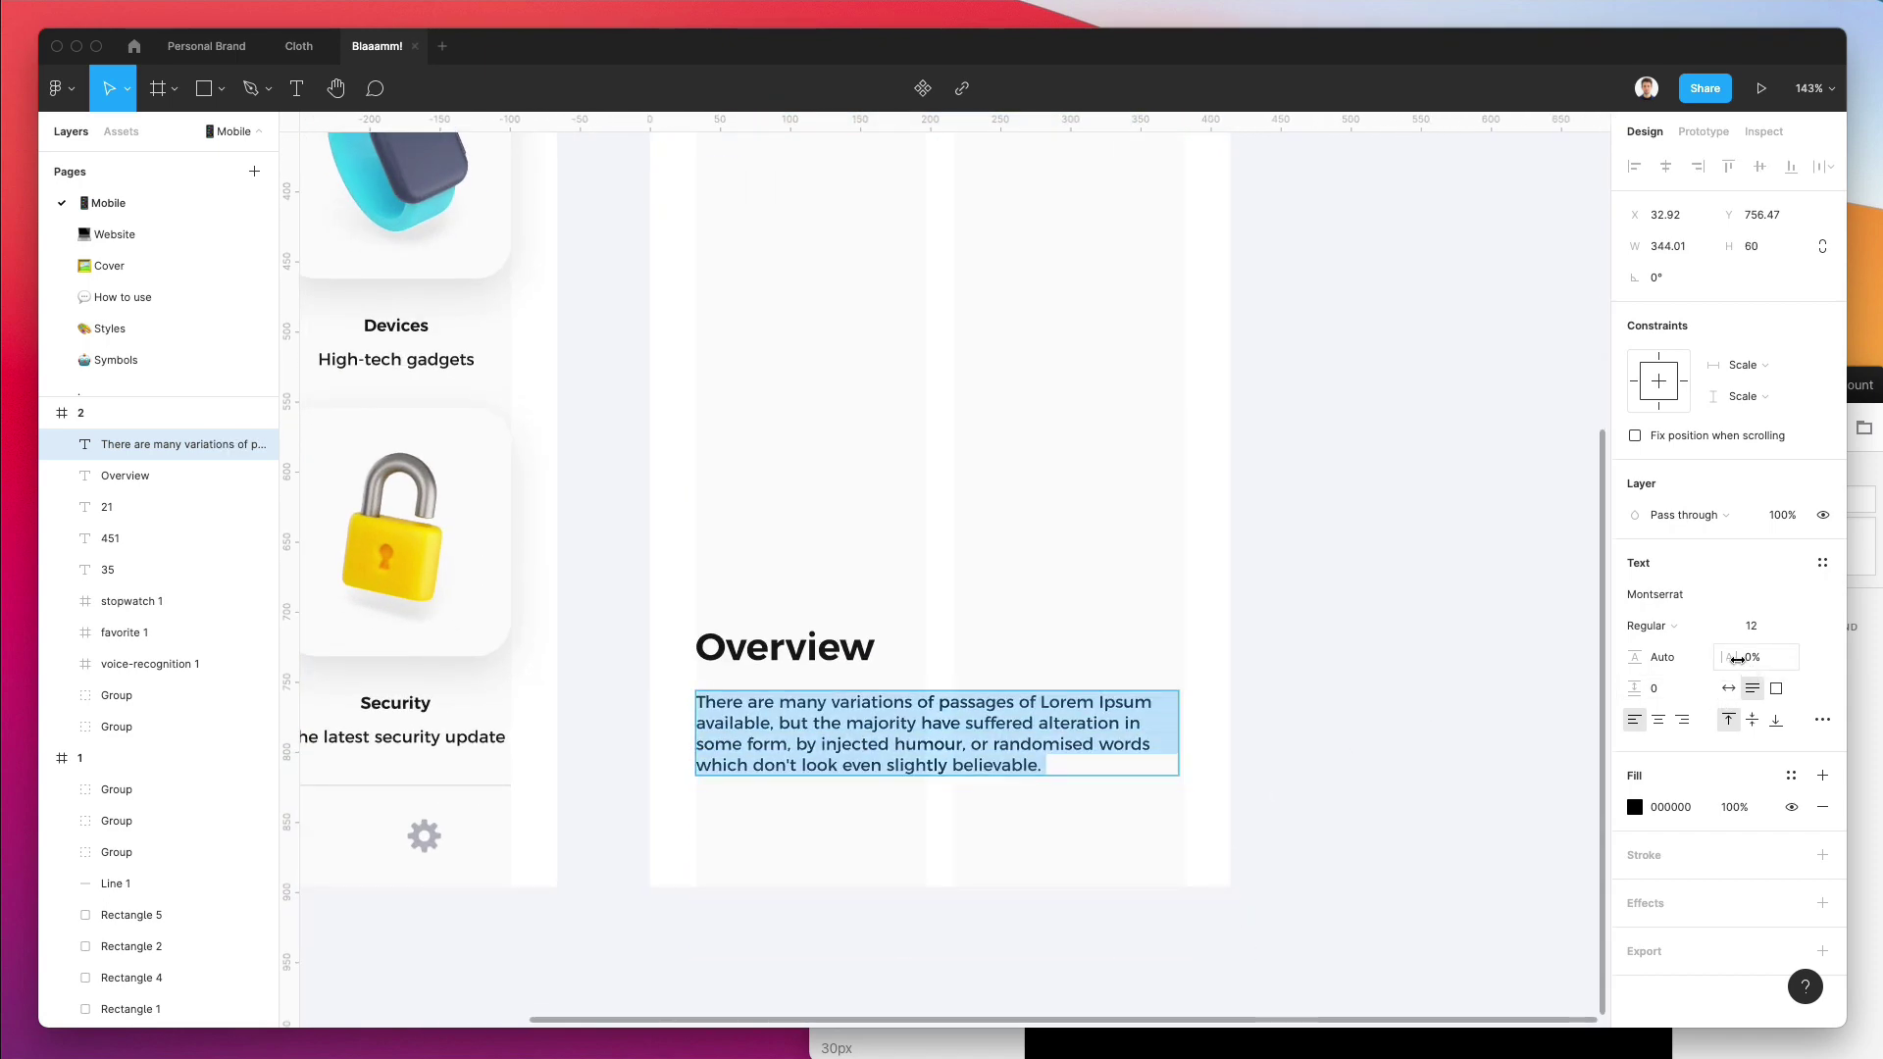
{"action": "type", "text": "215.2%"}
{"action": "key", "text": "Return"}
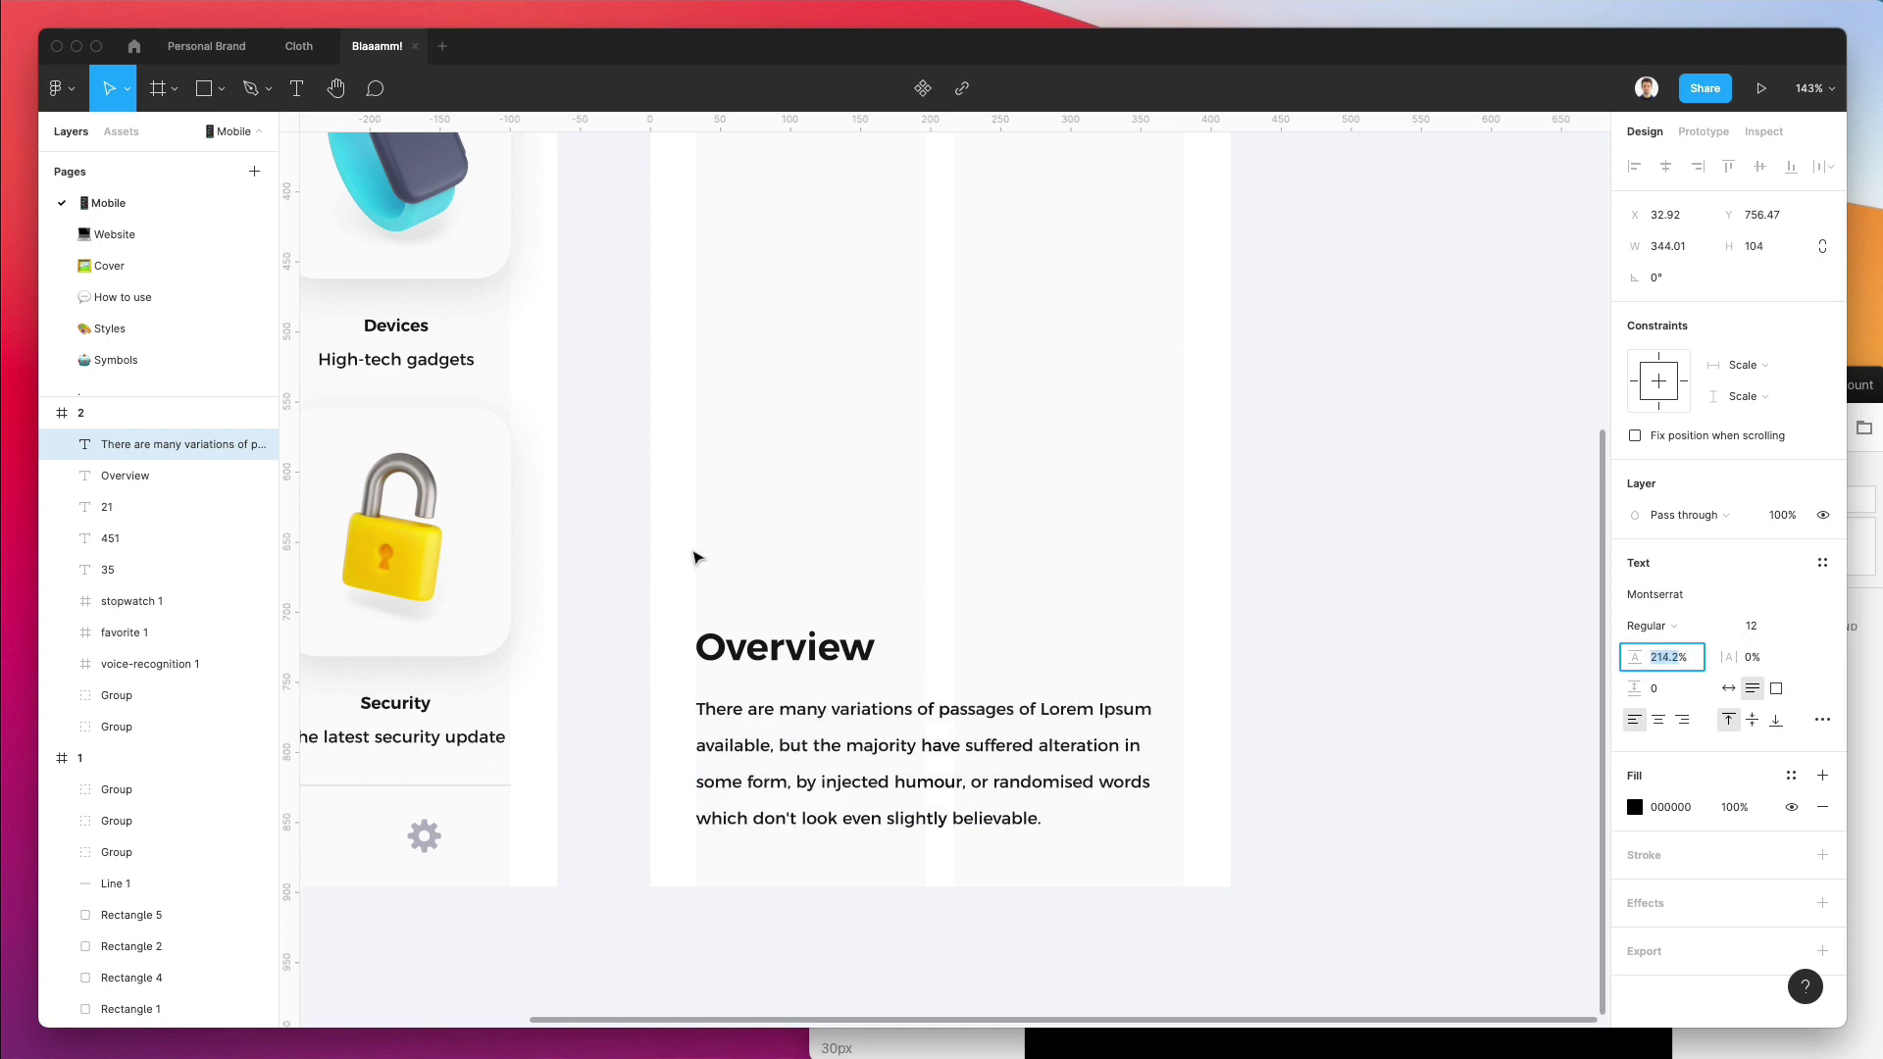
{"action": "key", "text": "Escape"}
Move the Overview heading and the paragraph in frame 2 up together by 40 px.
{"action": "left_click", "coordinate": [784, 647], "text": "shift"}
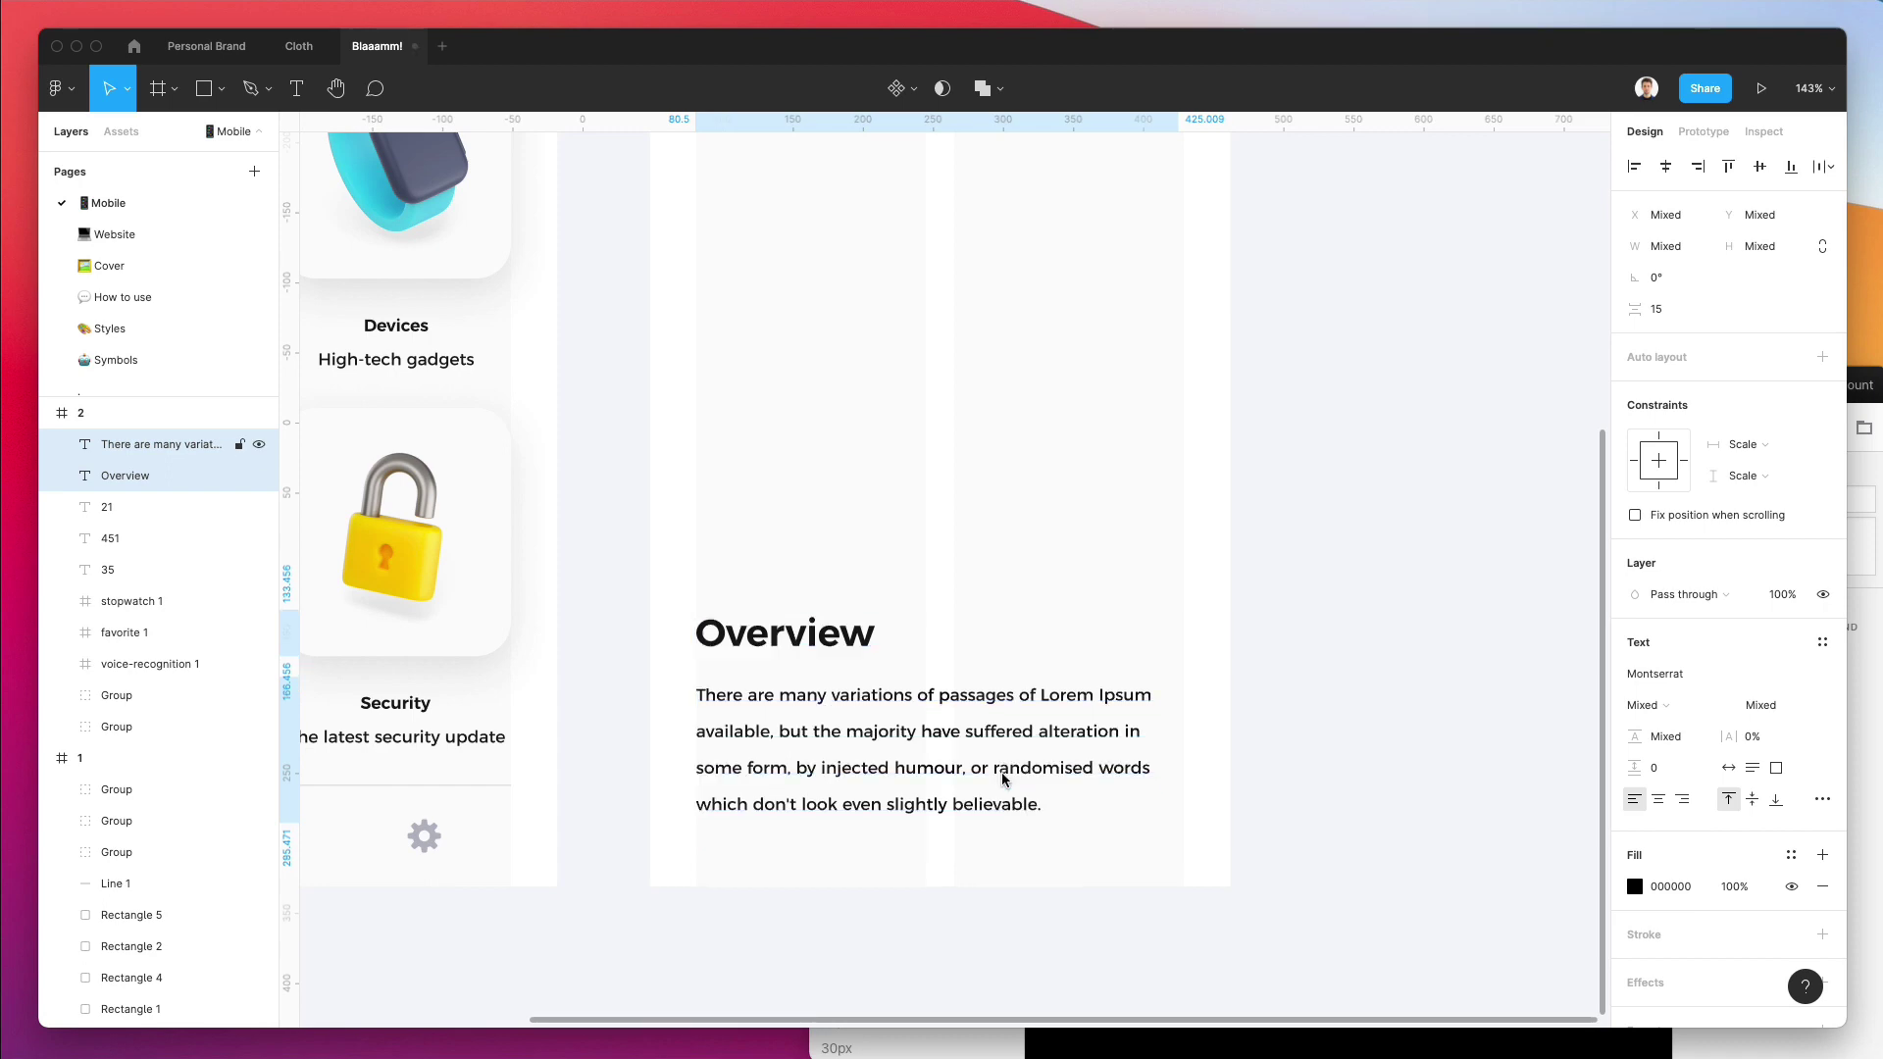
{"action": "key", "text": "shift+Up"}
{"action": "key", "text": "shift+Up"}
{"action": "key", "text": "shift+Up"}
{"action": "key", "text": "shift+Up"}
{"action": "left_click", "coordinate": [986, 467]}
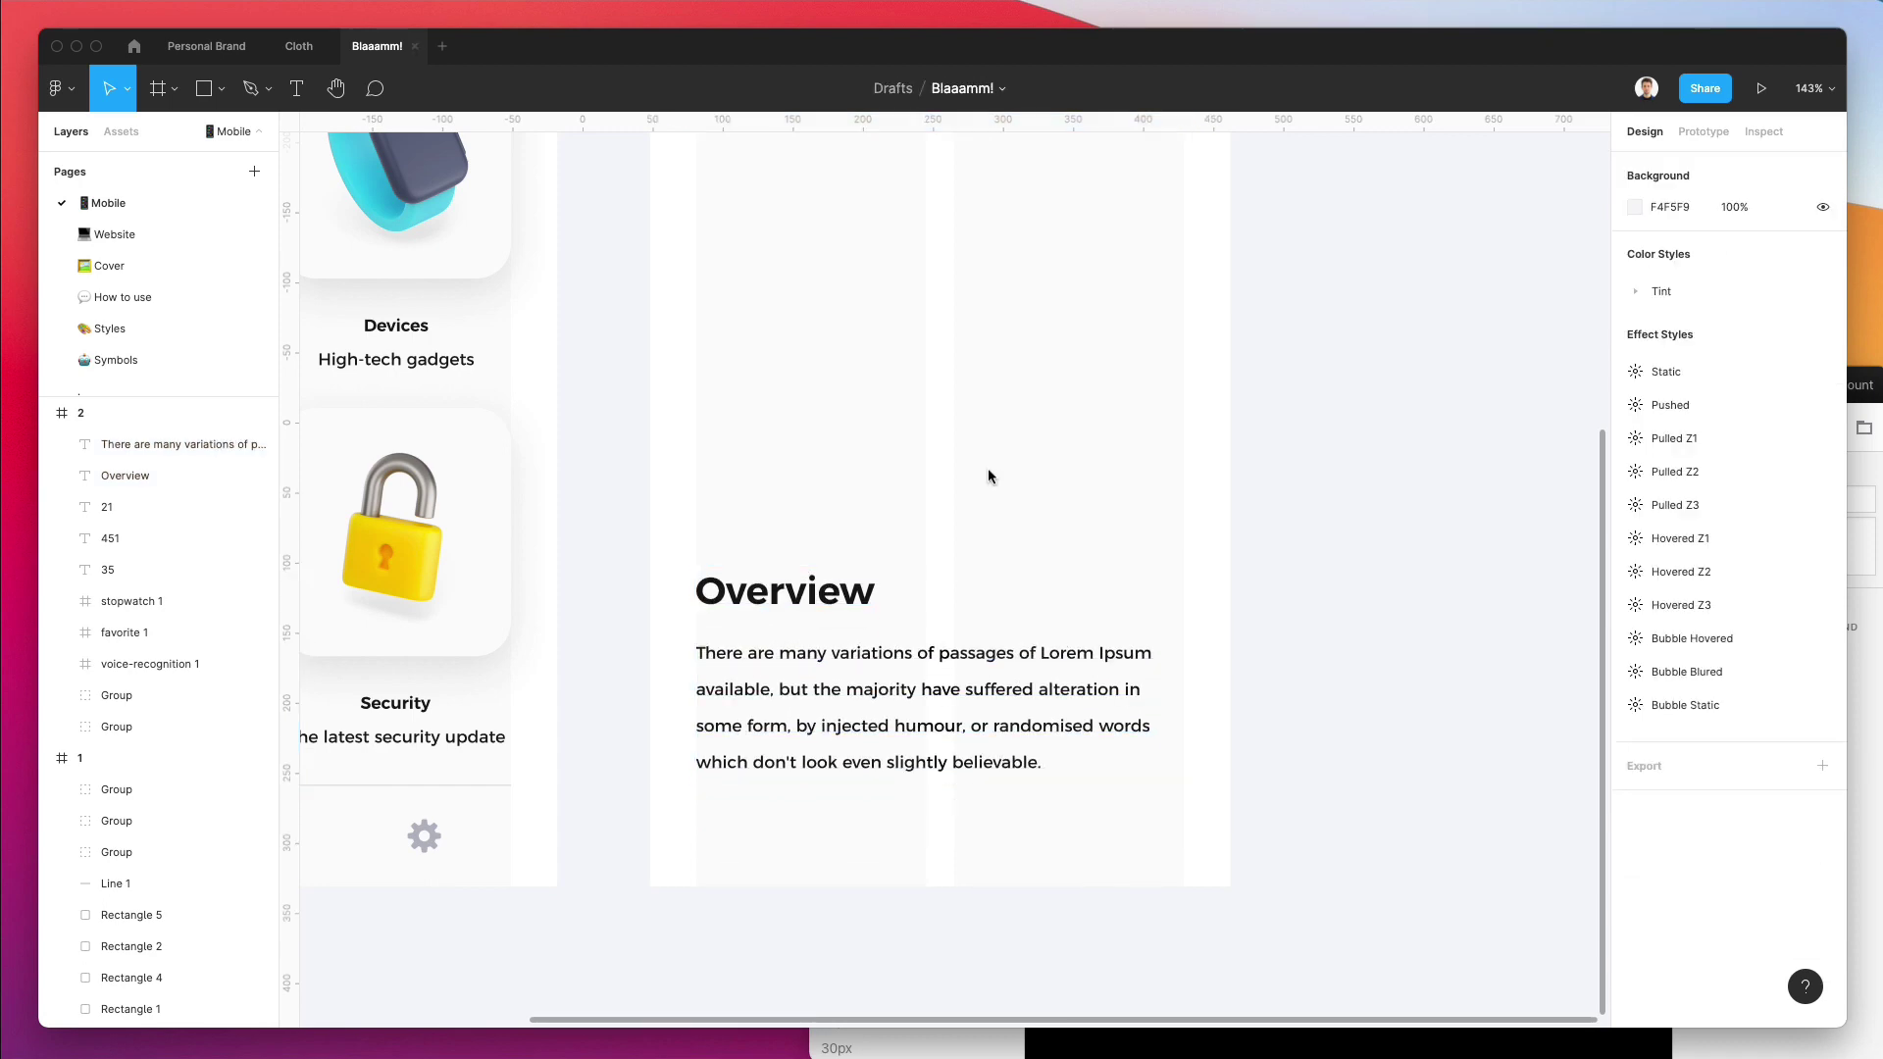
Draw a 414 × 896 rectangle that covers the whole of frame 2.
{"action": "key", "text": "shift+0"}
{"action": "scroll", "coordinate": [989, 469], "scroll_direction": "up", "scroll_amount": 5}
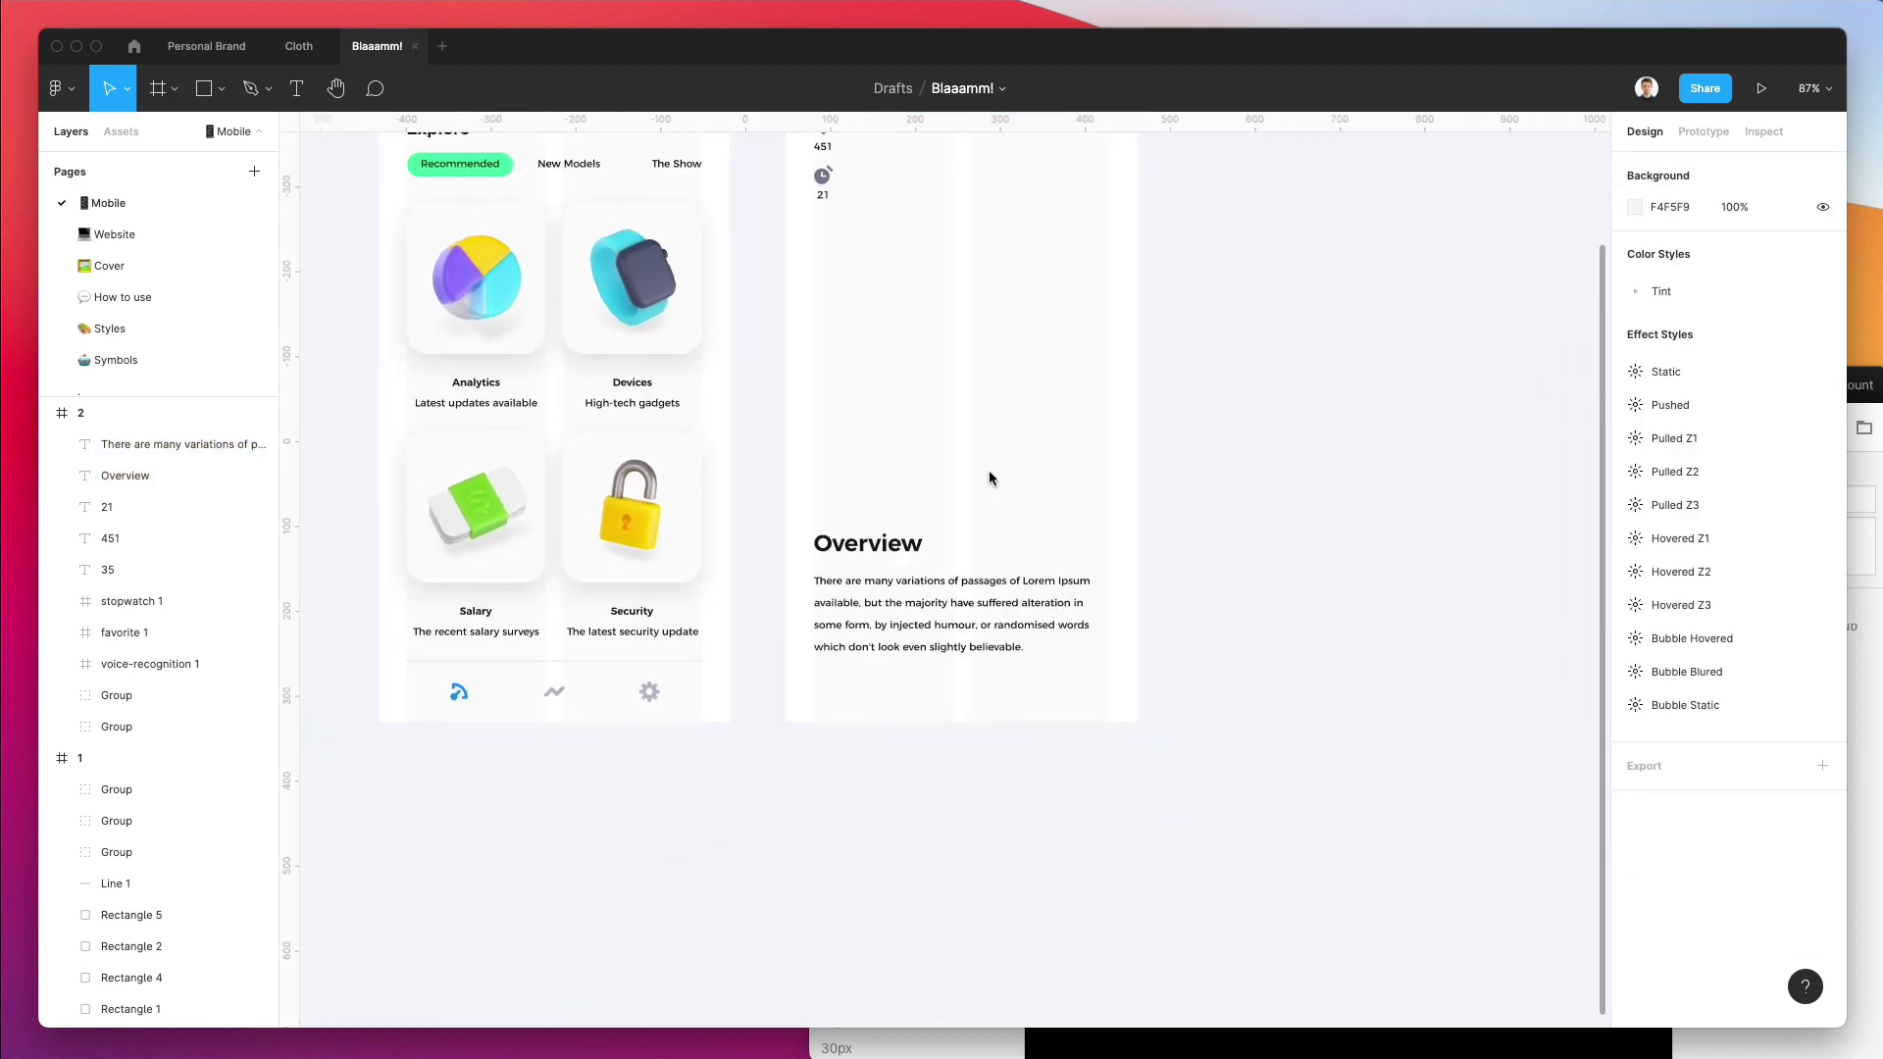
{"action": "scroll", "coordinate": [989, 469], "scroll_direction": "down", "scroll_amount": 2}
{"action": "scroll", "coordinate": [1032, 457], "scroll_direction": "down", "scroll_amount": 2}
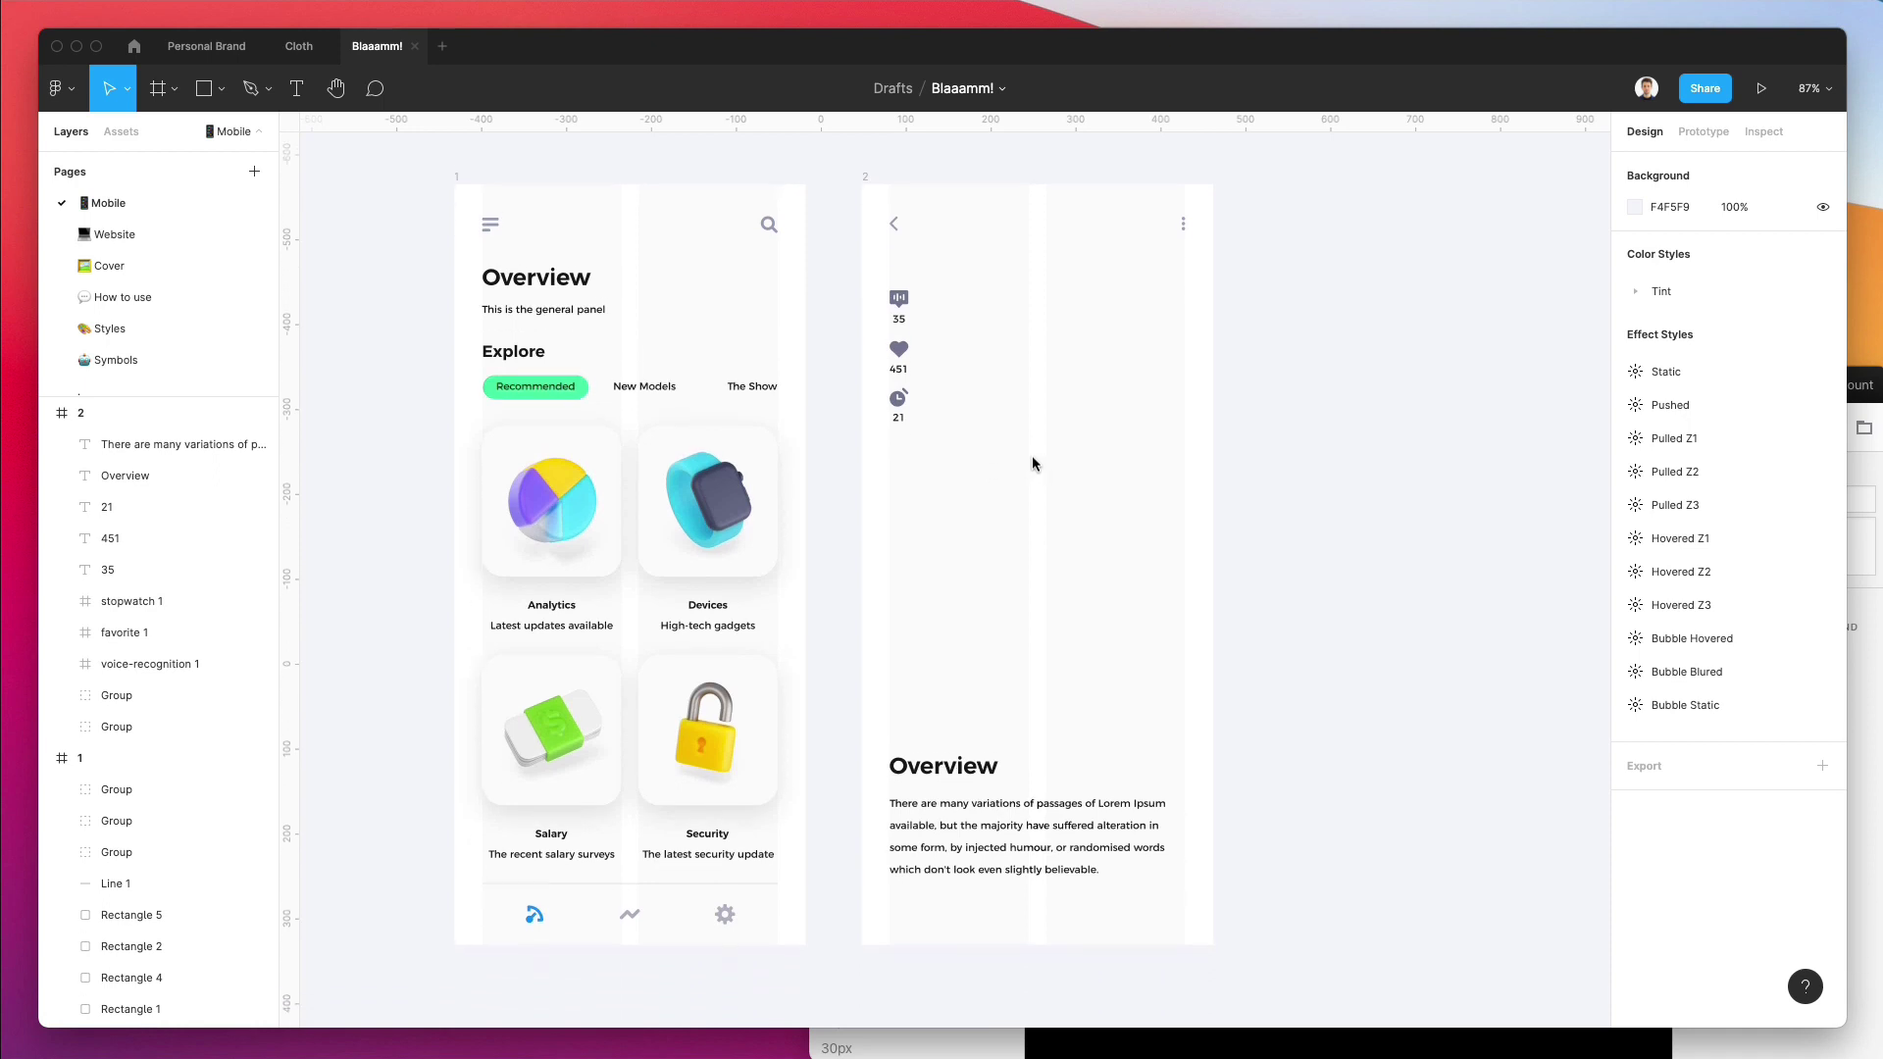
{"action": "key", "text": "r"}
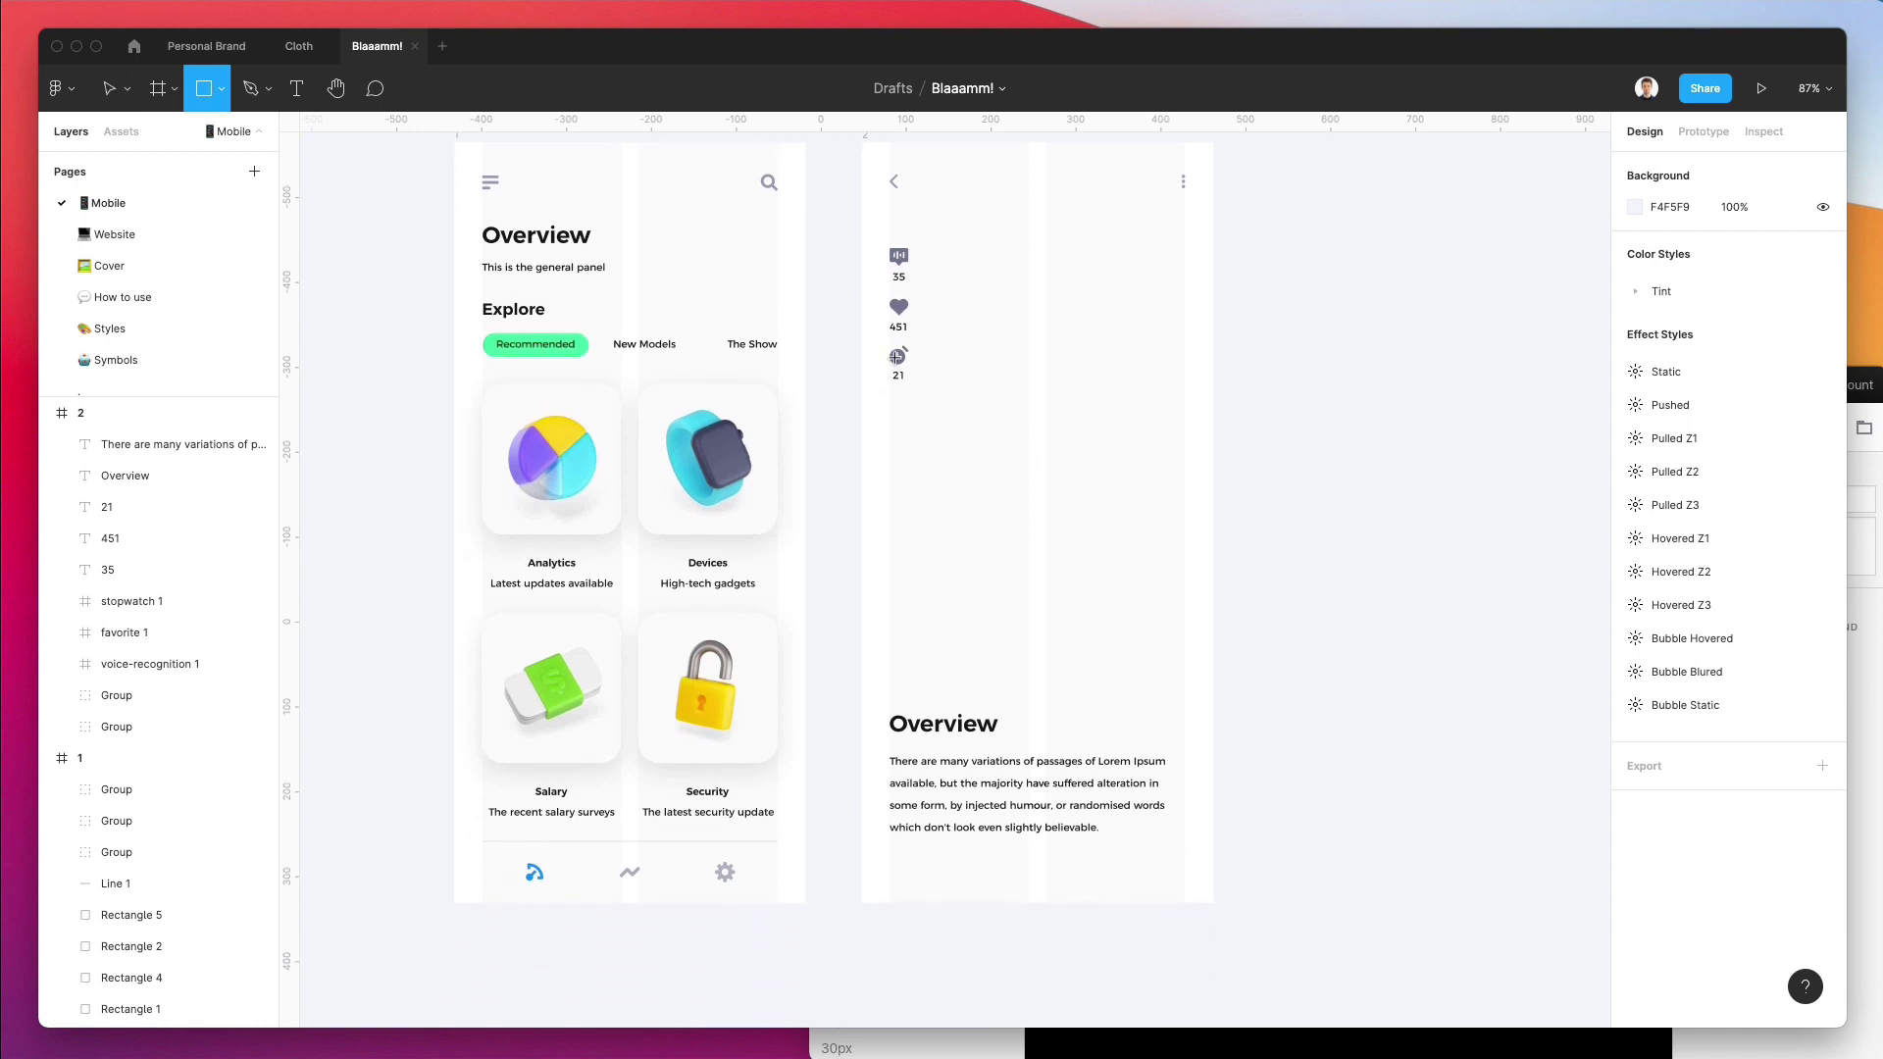
{"action": "scroll", "coordinate": [852, 187], "scroll_direction": "up", "scroll_amount": 1}
{"action": "left_click_drag", "start_coordinate": [861, 168], "coordinate": [1213, 930]}
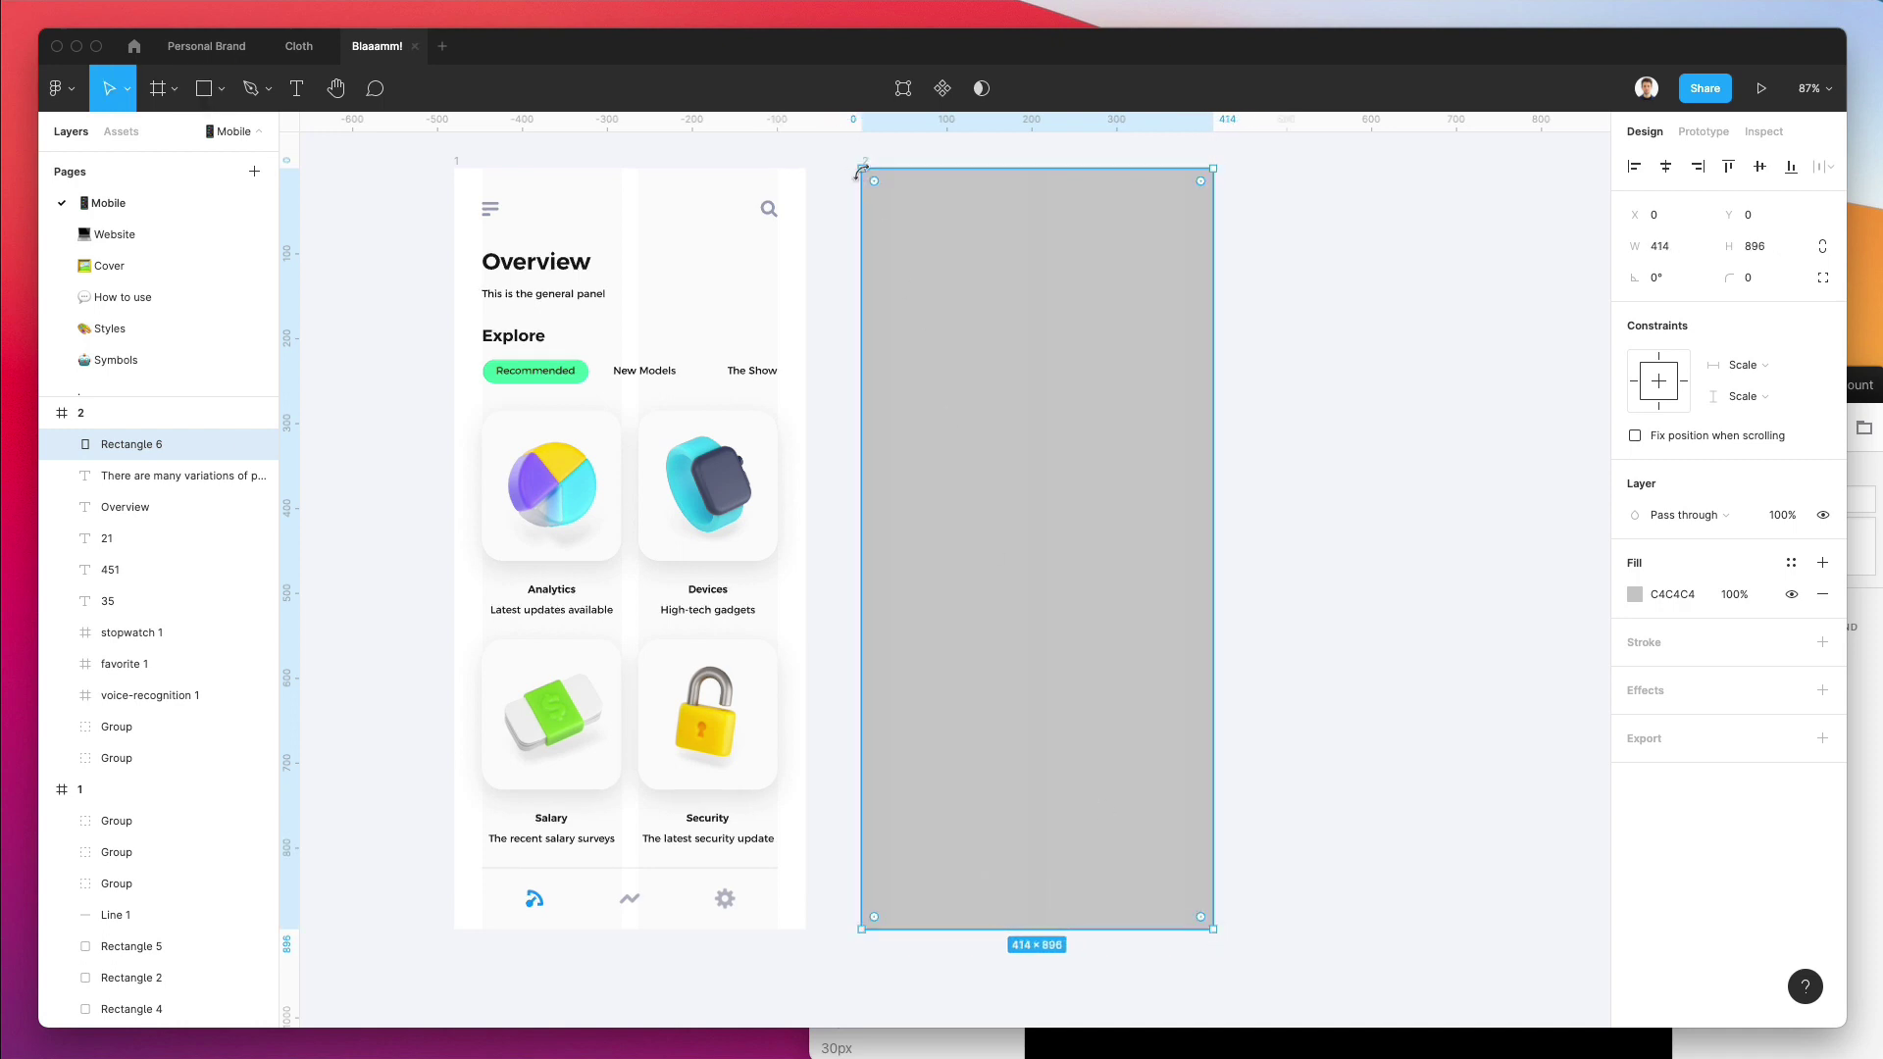
Send the full-size rectangle behind all icons and texts of frame 2.
{"action": "key", "text": "super+bracketleft"}
{"action": "key", "text": "super+bracketleft"}
{"action": "key", "text": "super+bracketleft"}
{"action": "key", "text": "super+bracketleft"}
{"action": "key", "text": "super+bracketleft"}
{"action": "key", "text": "super+bracketleft"}
{"action": "key", "text": "super+bracketleft"}
{"action": "key", "text": "super+bracketleft"}
{"action": "key", "text": "super+bracketleft"}
{"action": "key", "text": "super+bracketleft"}
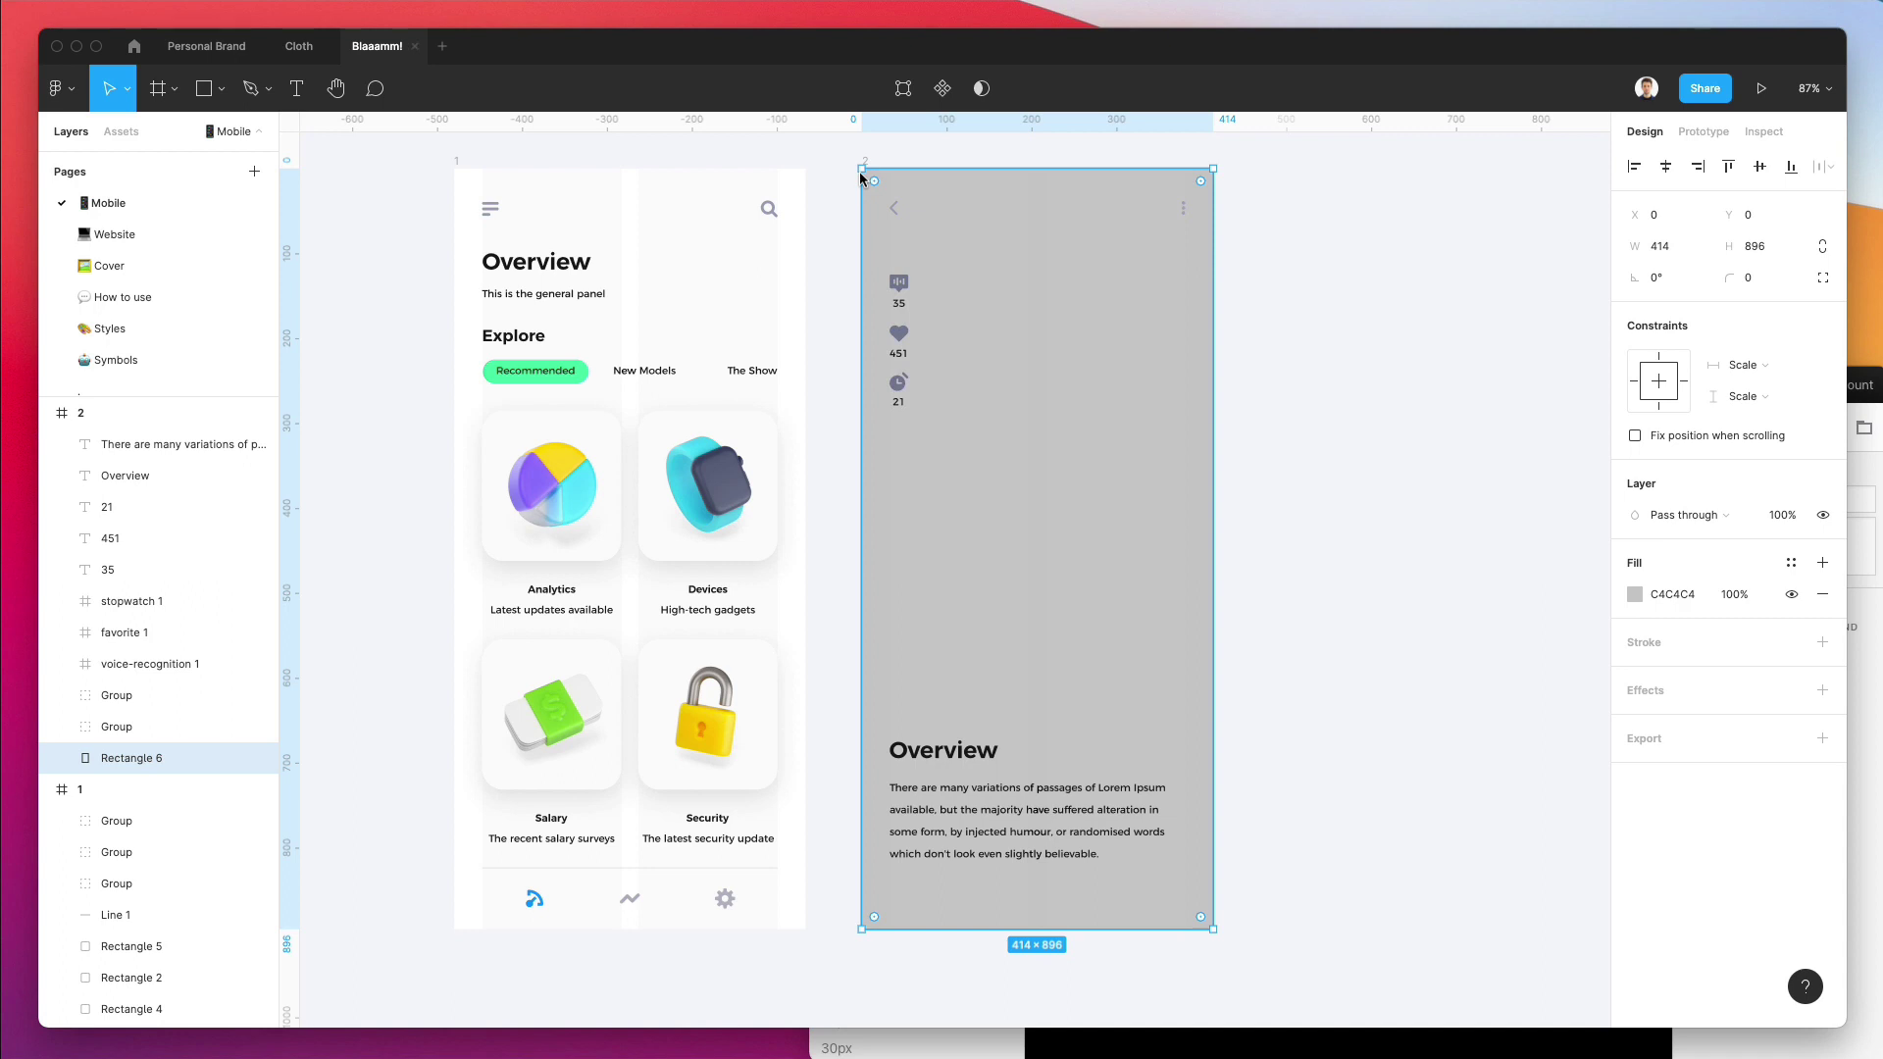
Run the Unsplash plugin, list its "minimal" photos and place the plugin window clear of the frames.
{"action": "left_click", "coordinate": [75, 96]}
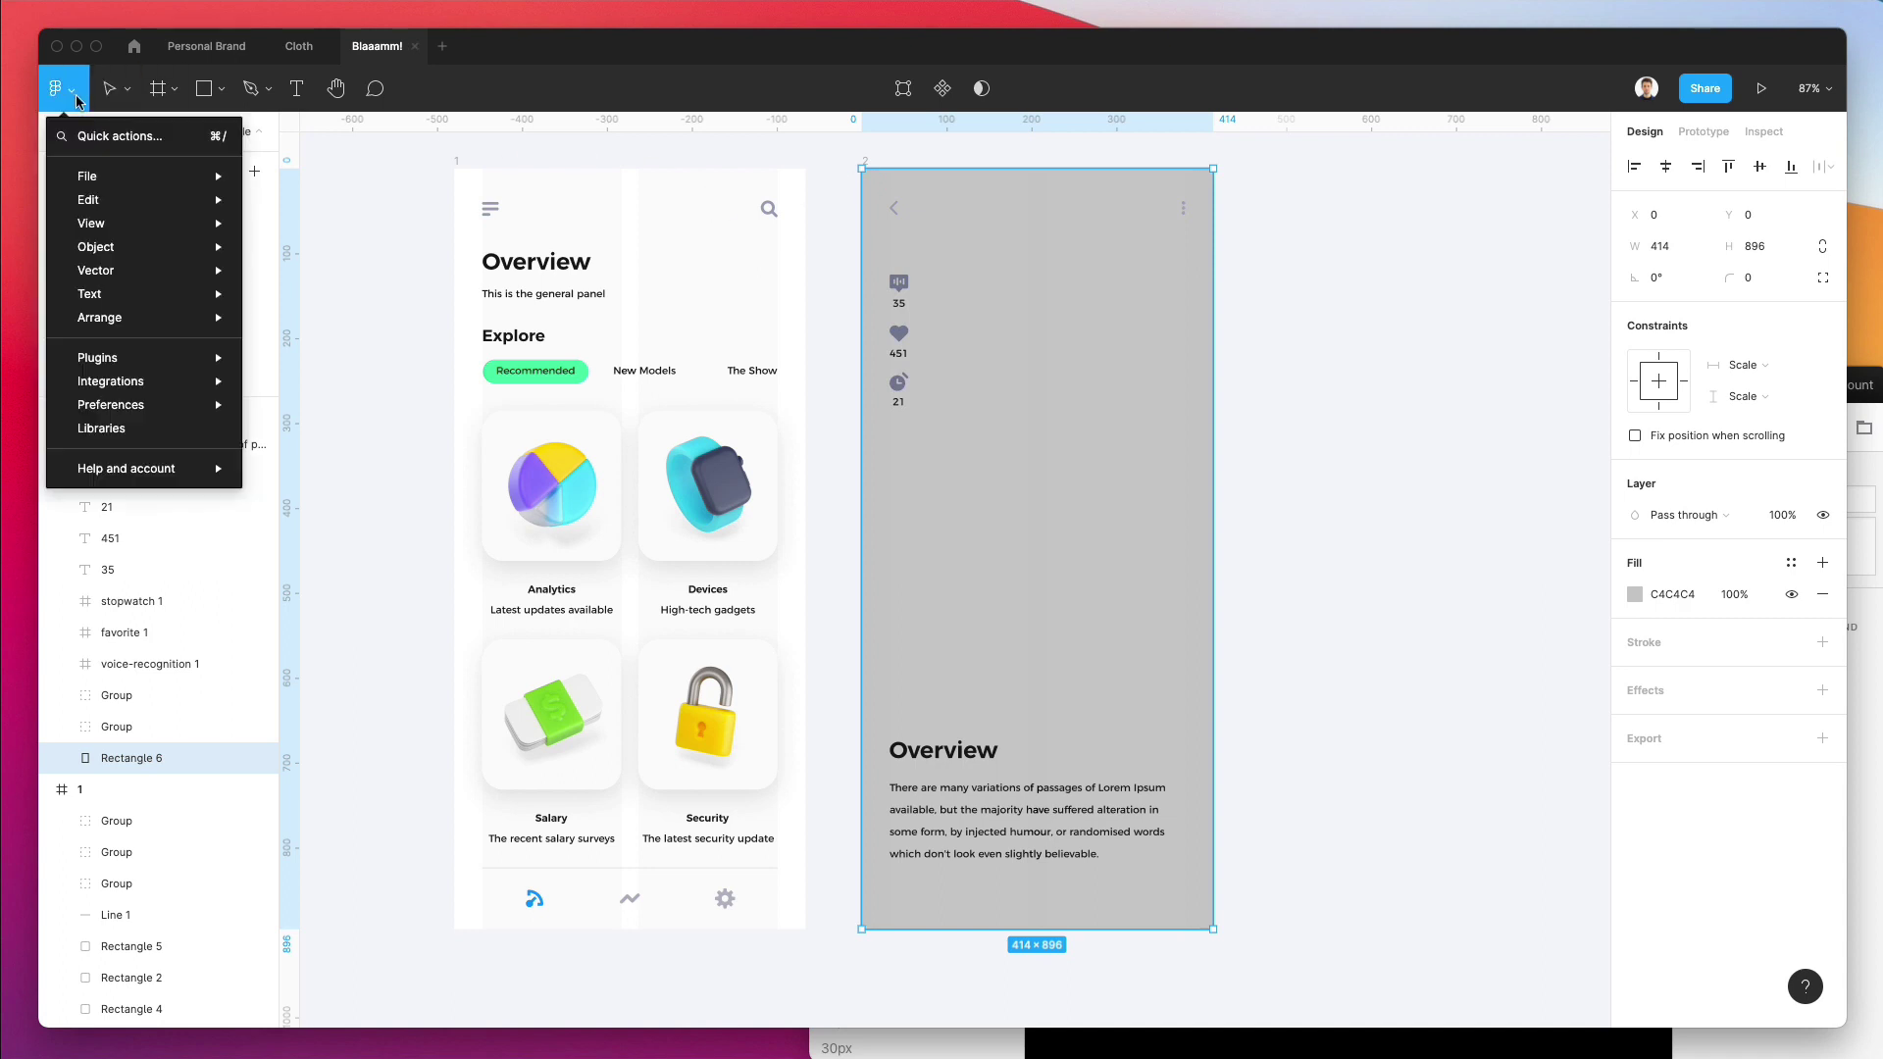
{"action": "mouse_move", "coordinate": [159, 361]}
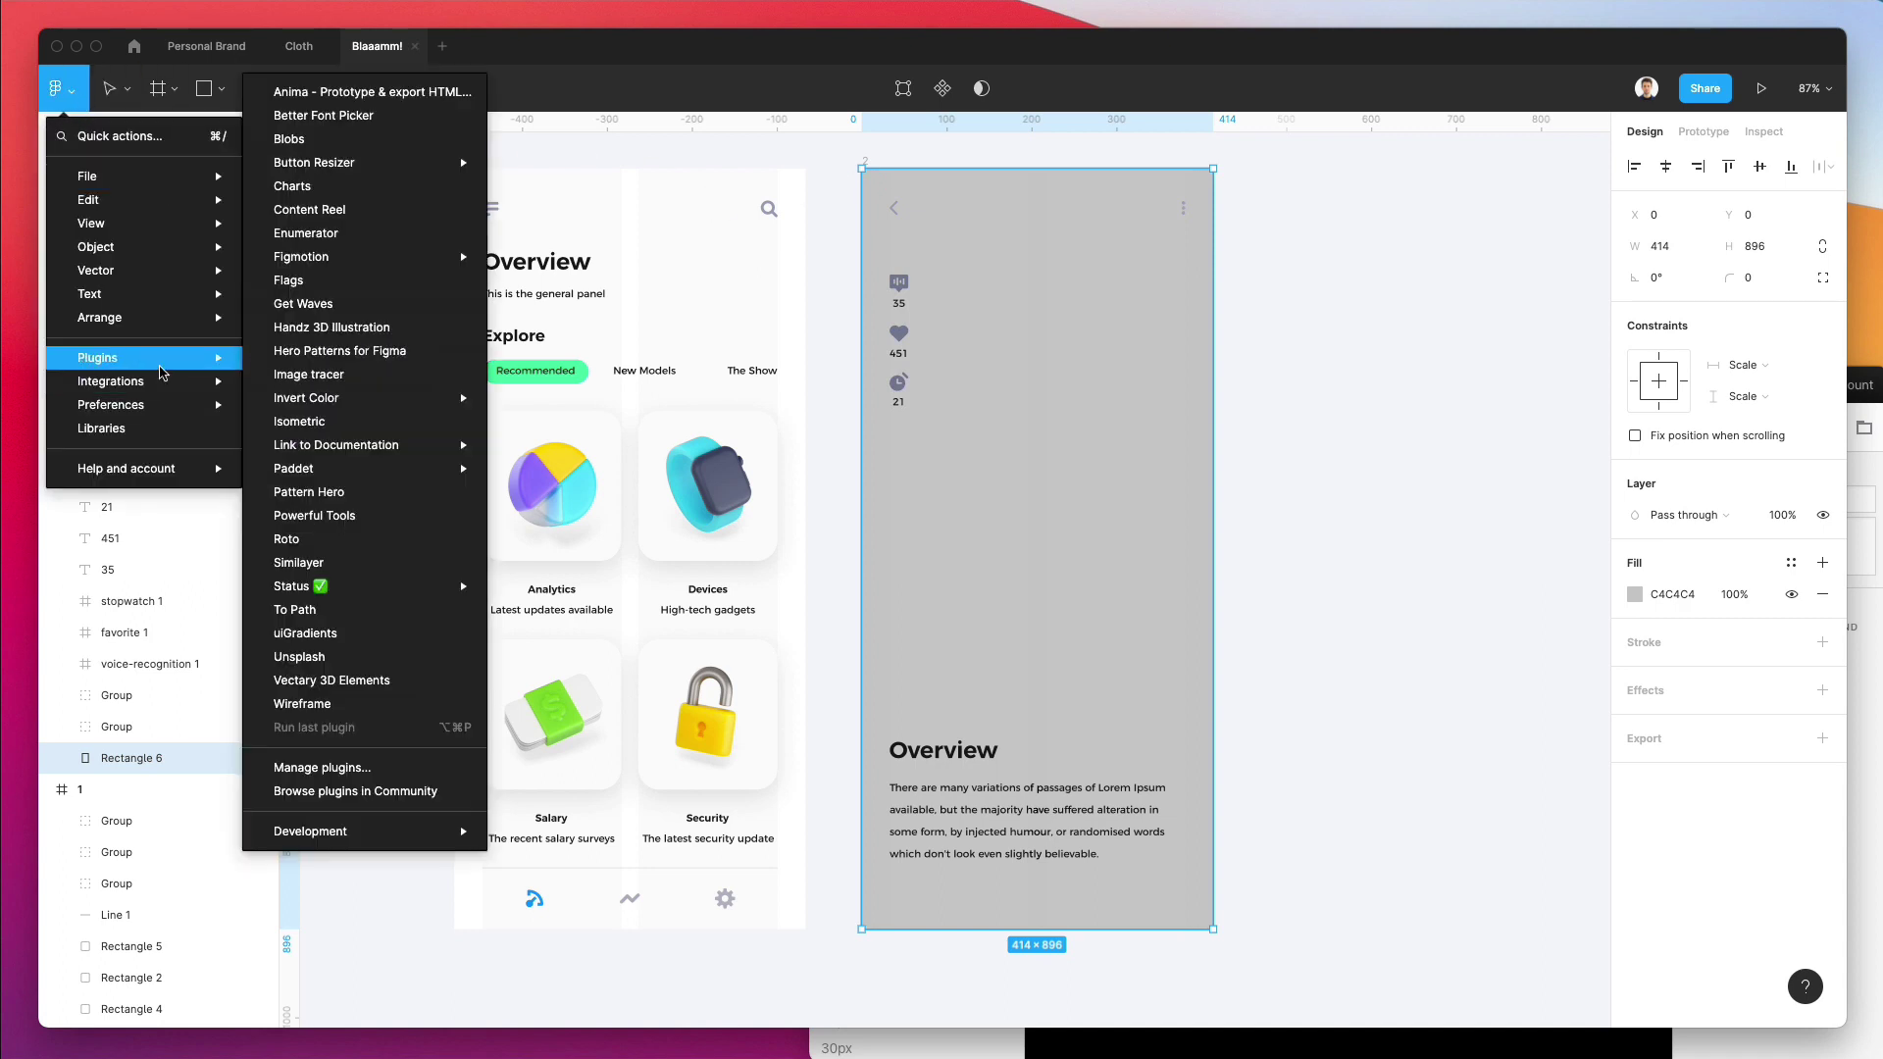
{"action": "left_click", "coordinate": [314, 675]}
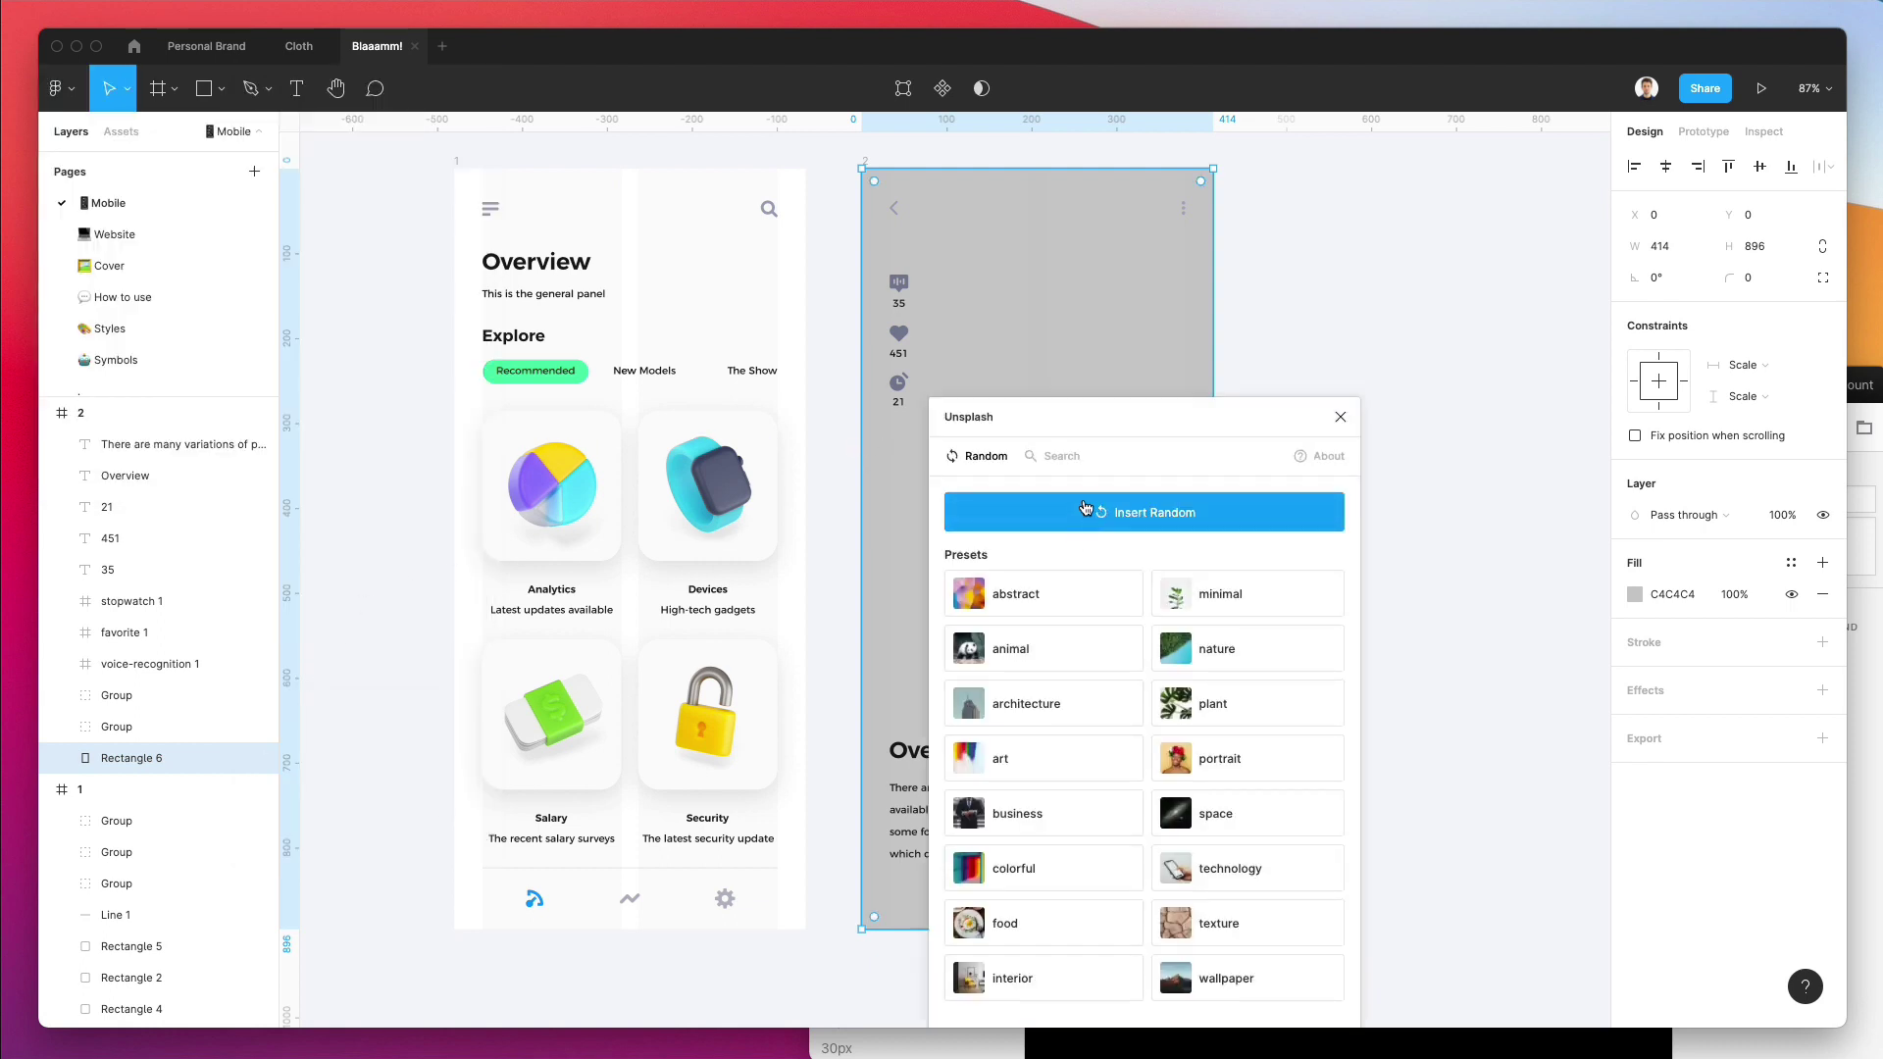
{"action": "left_click", "coordinate": [1061, 457]}
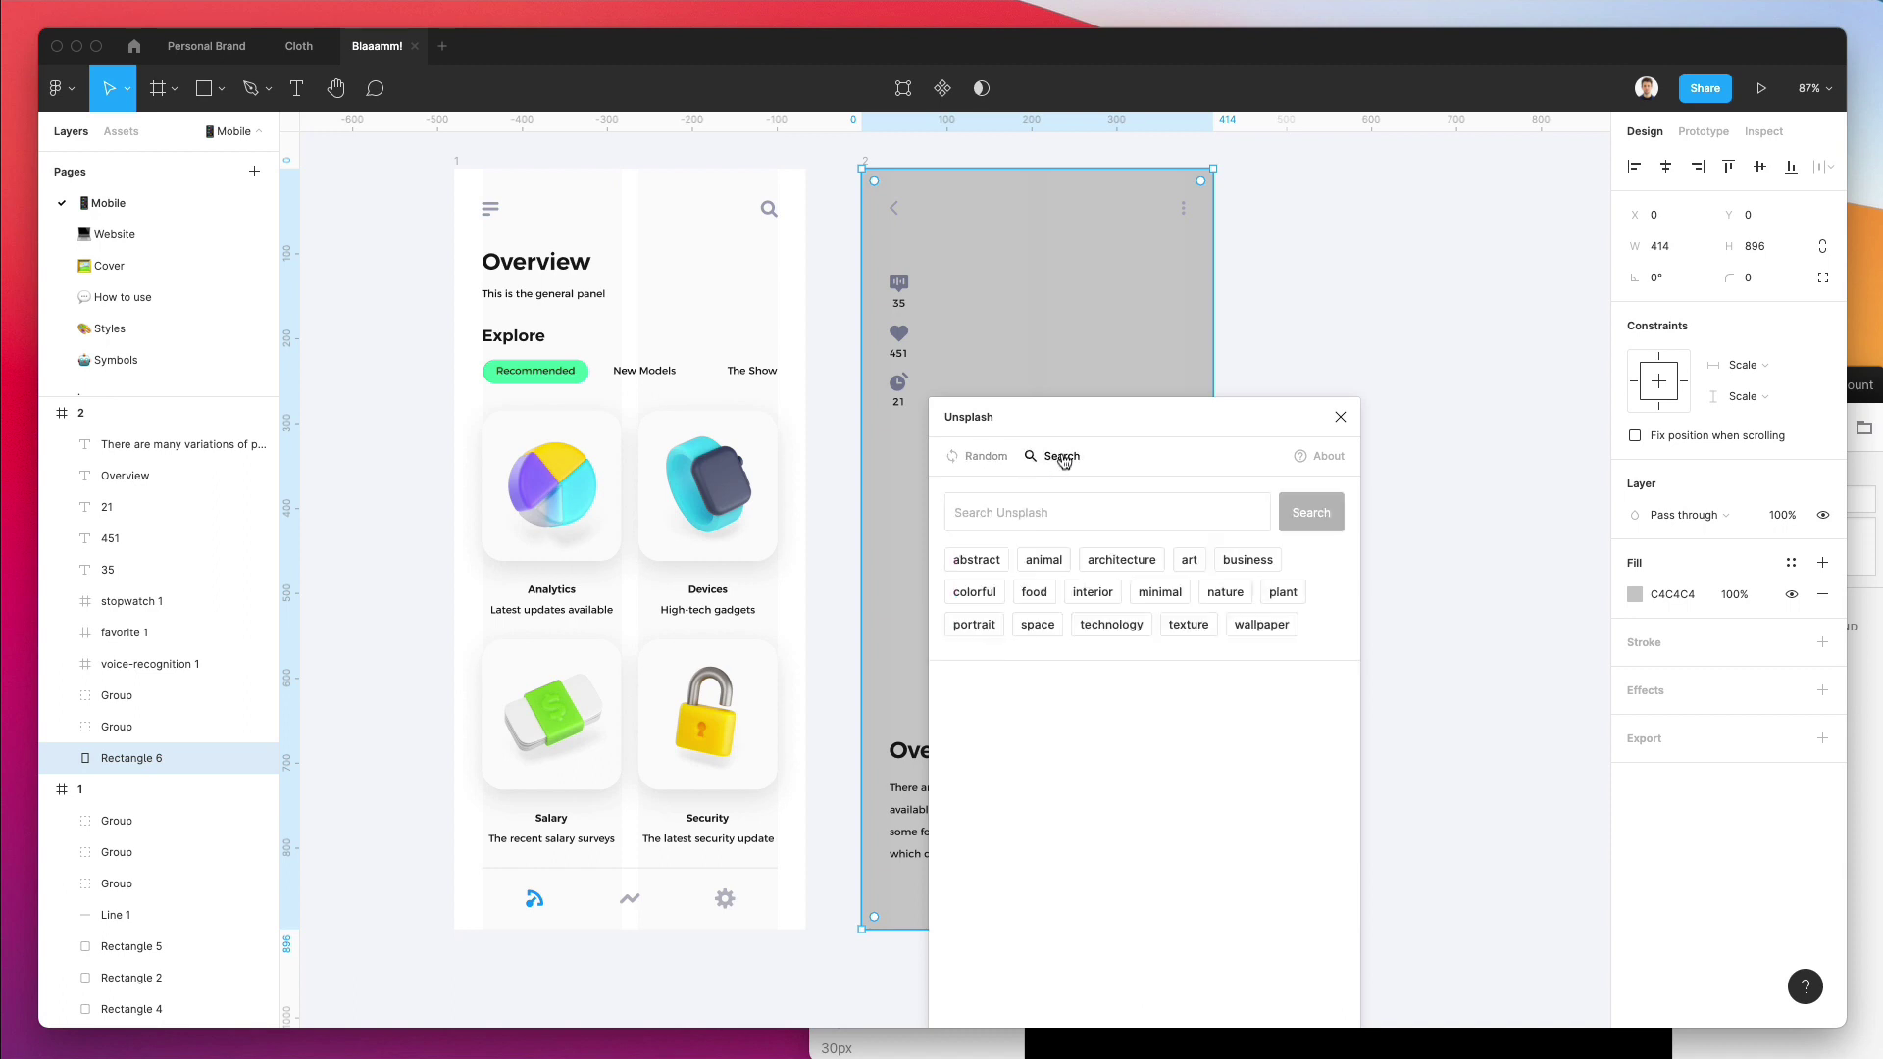
{"action": "left_click", "coordinate": [1159, 592]}
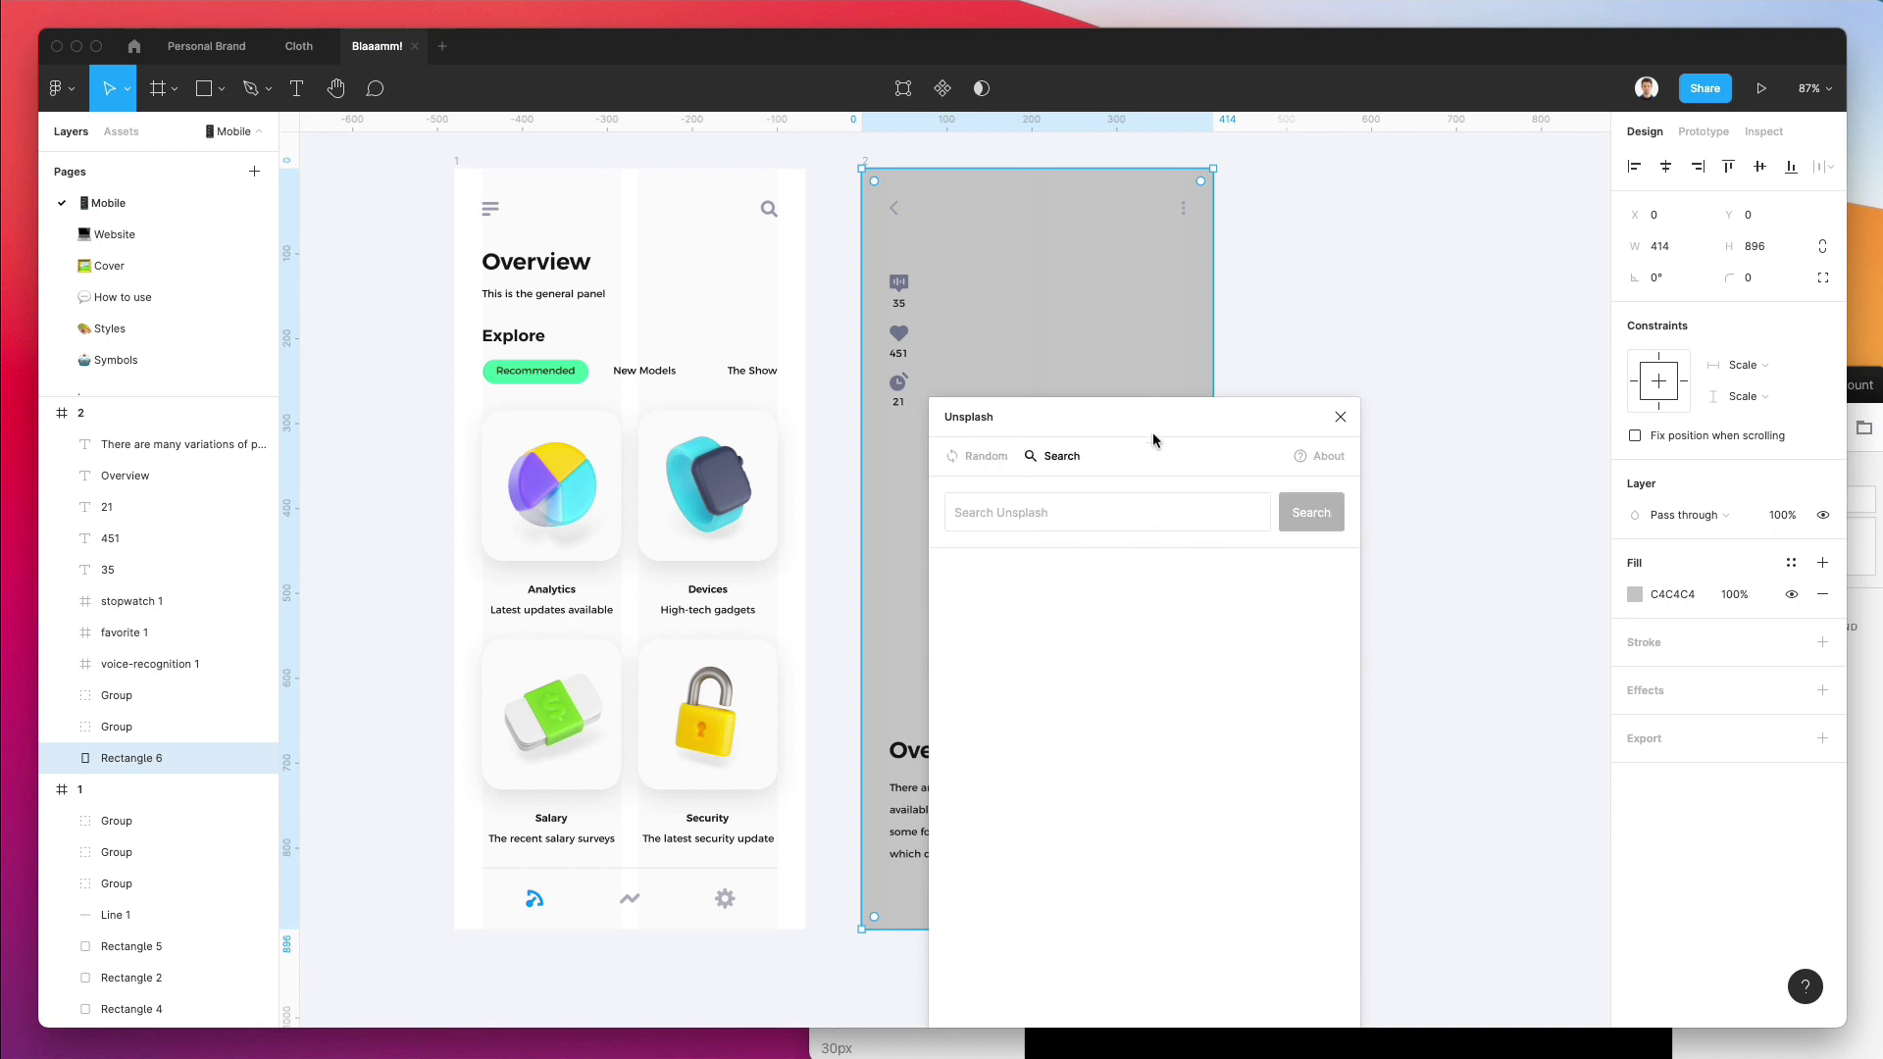
{"action": "left_click_drag", "start_coordinate": [1151, 439], "coordinate": [1557, 328]}
{"action": "scroll", "coordinate": [1138, 398], "scroll_direction": "down", "scroll_amount": 1}
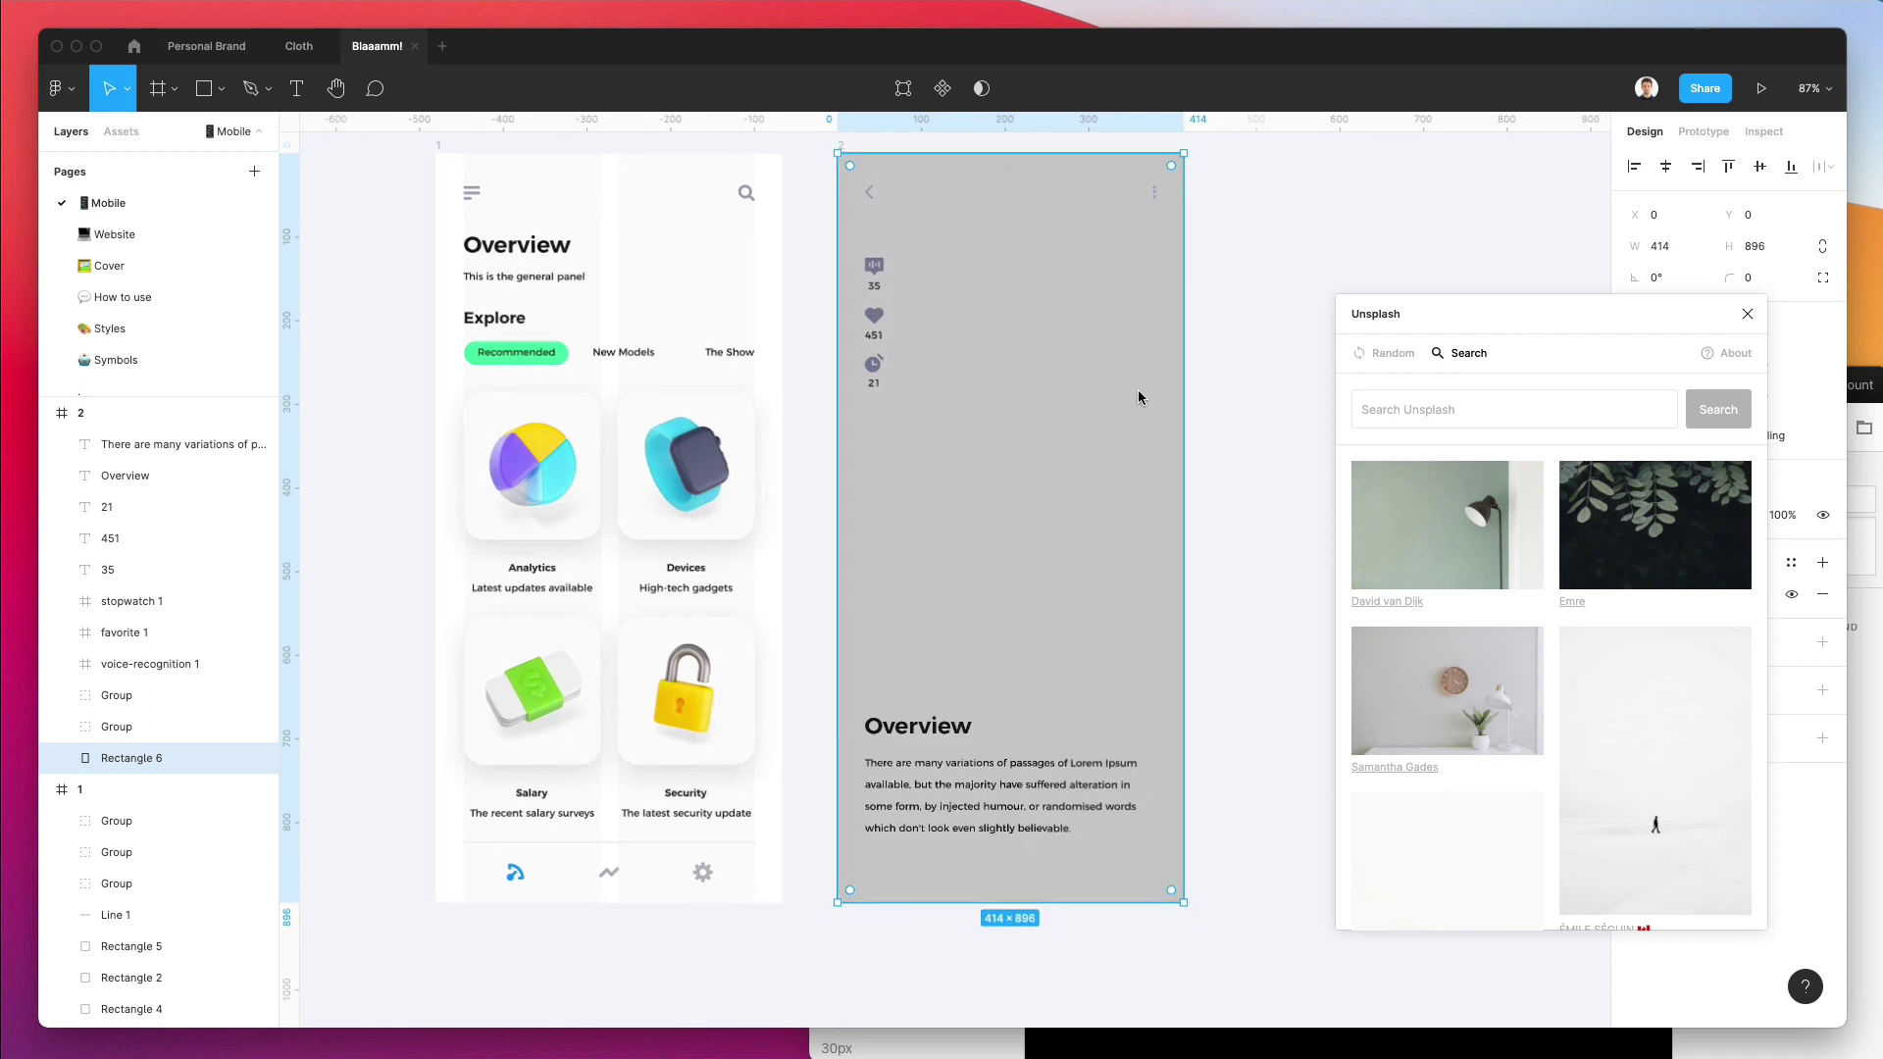
Duplicate frame 2 twice to its right, creating two evenly spaced copies in the same row.
{"action": "scroll", "coordinate": [1138, 397], "scroll_direction": "down", "scroll_amount": 3}
{"action": "scroll", "coordinate": [931, 324], "scroll_direction": "right", "scroll_amount": 3}
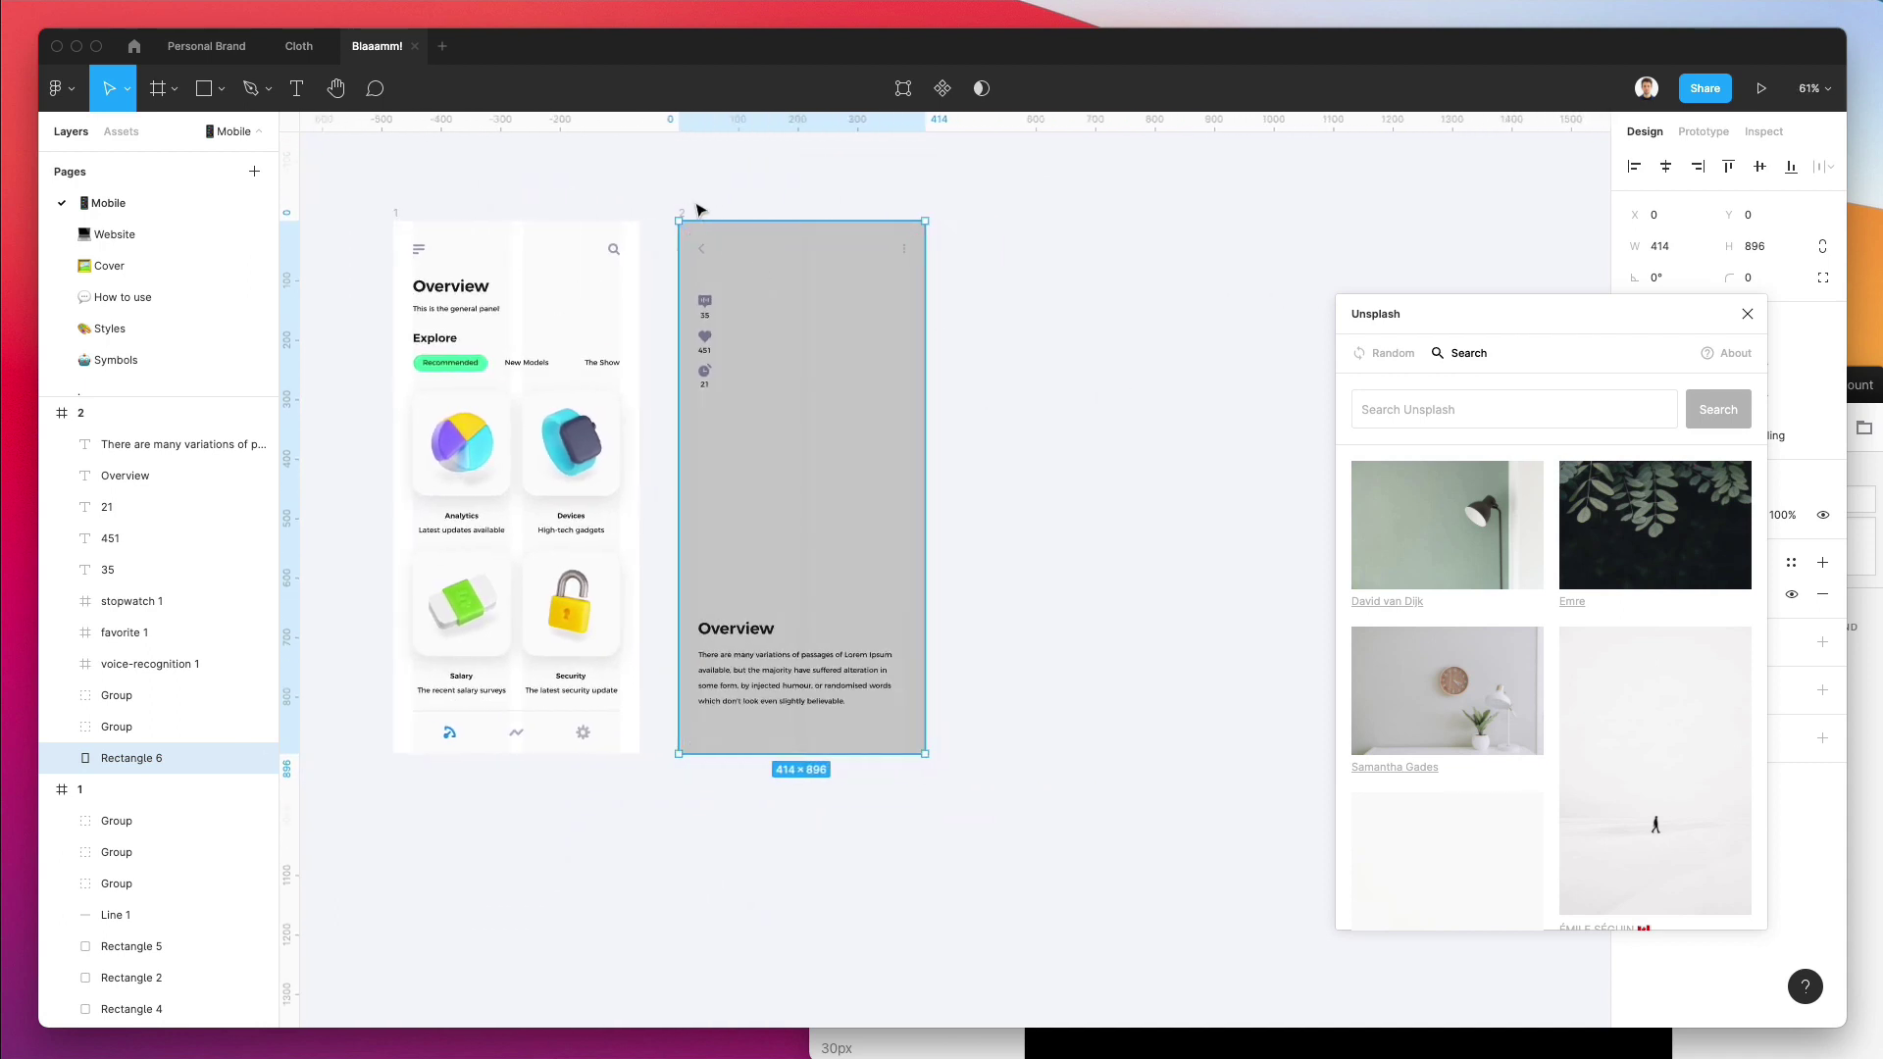
{"action": "left_click", "coordinate": [683, 211]}
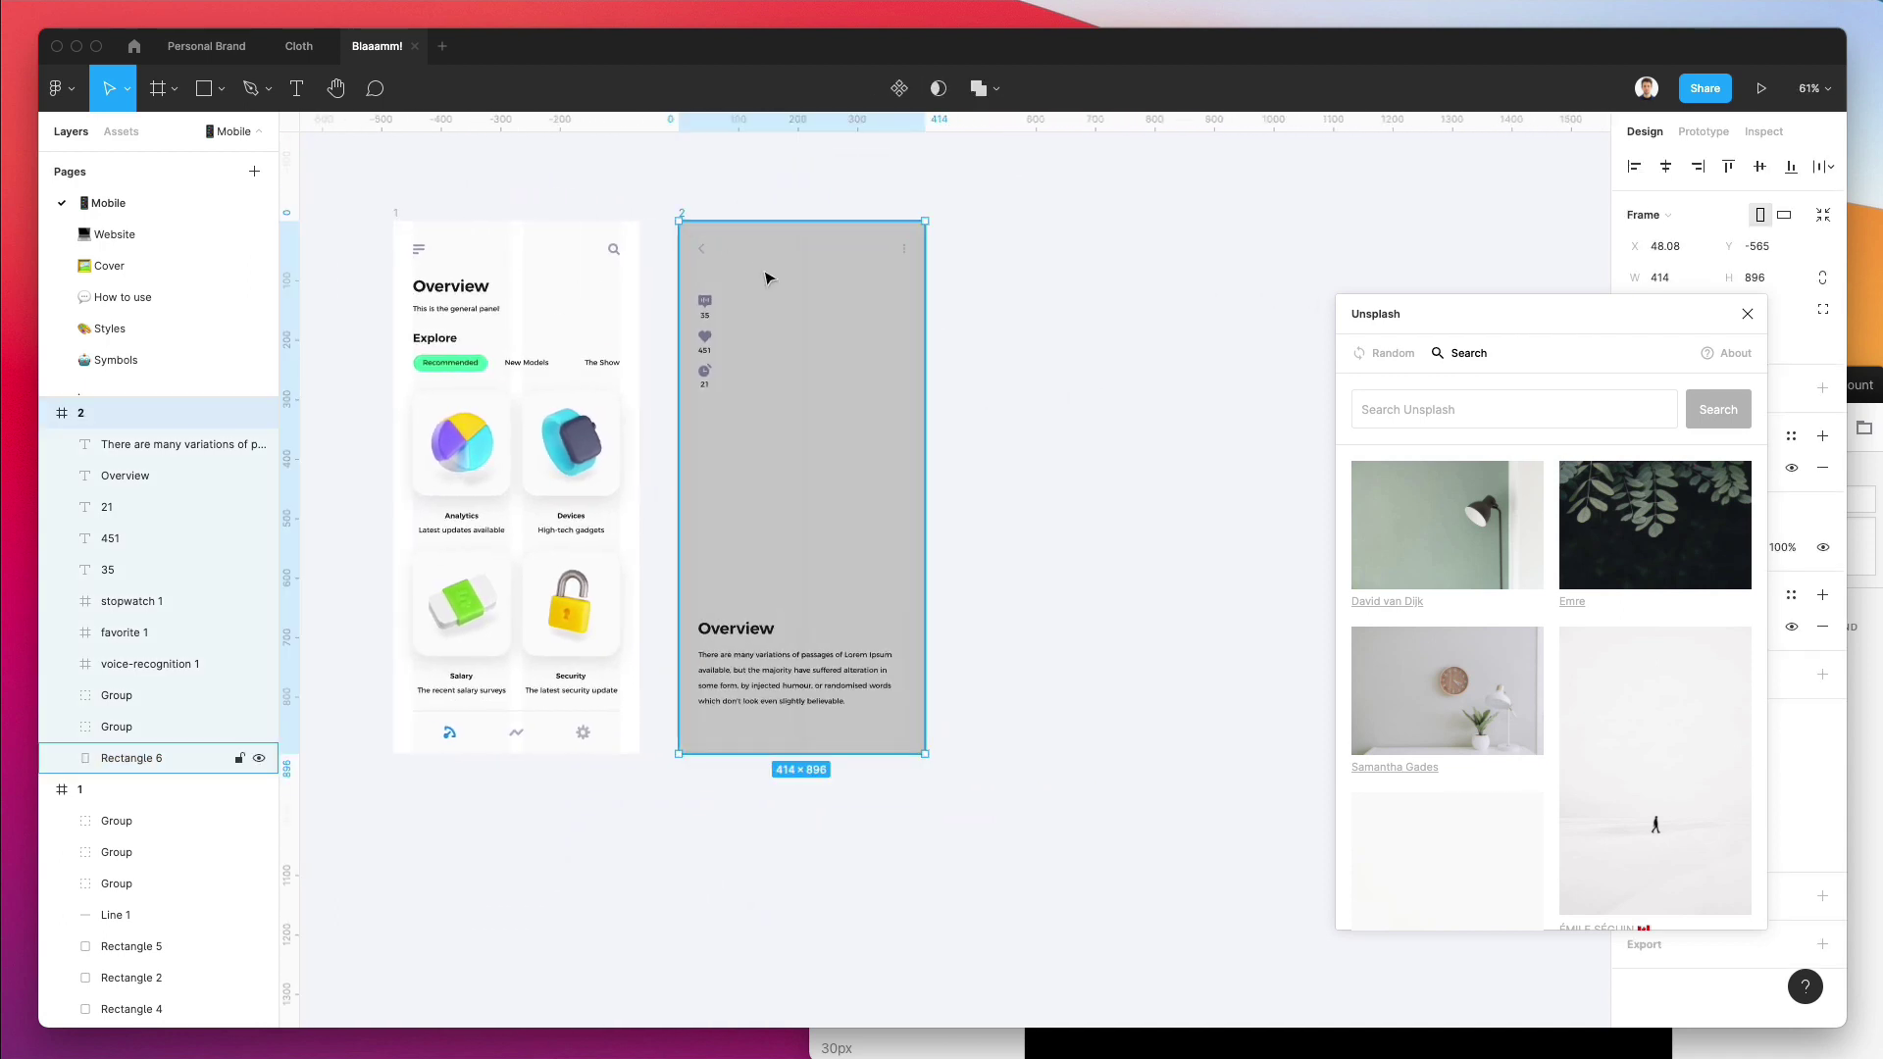
{"action": "left_click_drag", "start_coordinate": [766, 279], "coordinate": [1047, 283]}
{"action": "key", "text": "super+d"}
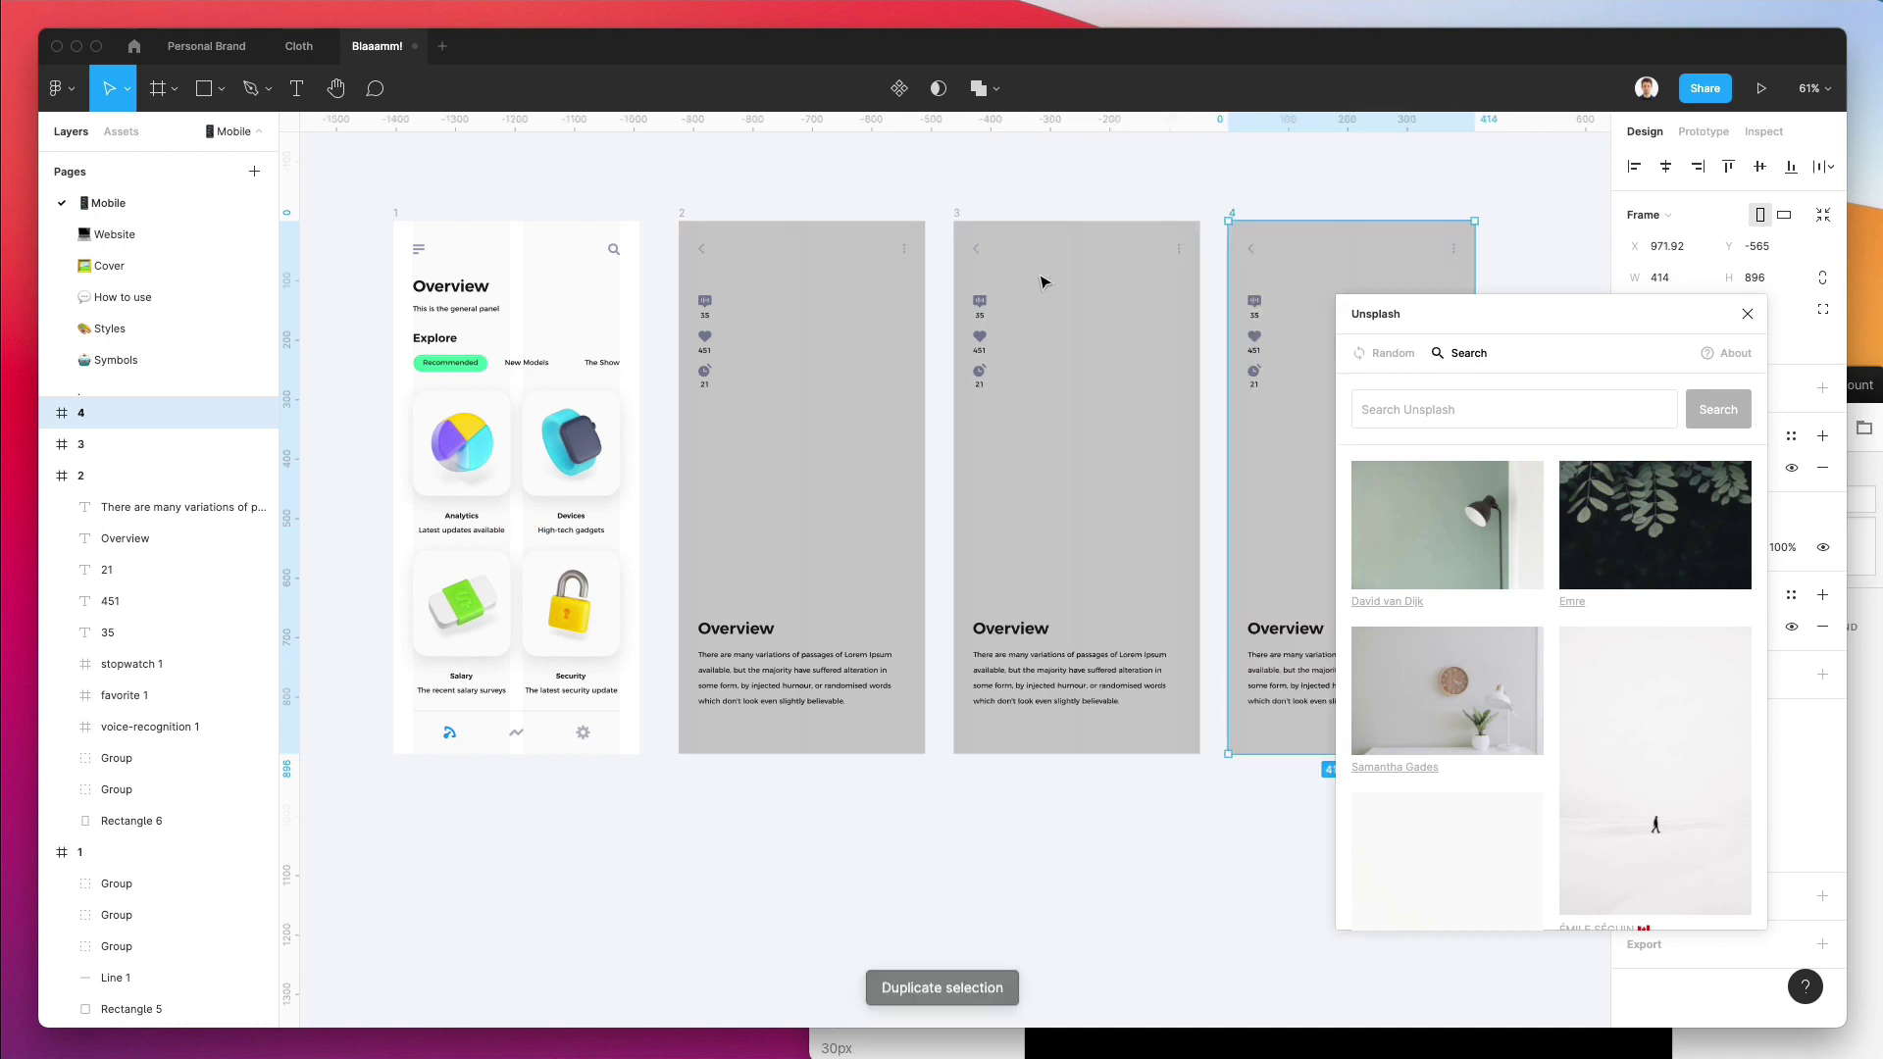
Copy the three detail frames 2, 3 and 4 together into a second row directly below them.
{"action": "scroll", "coordinate": [1020, 277], "scroll_direction": "down", "scroll_amount": 3}
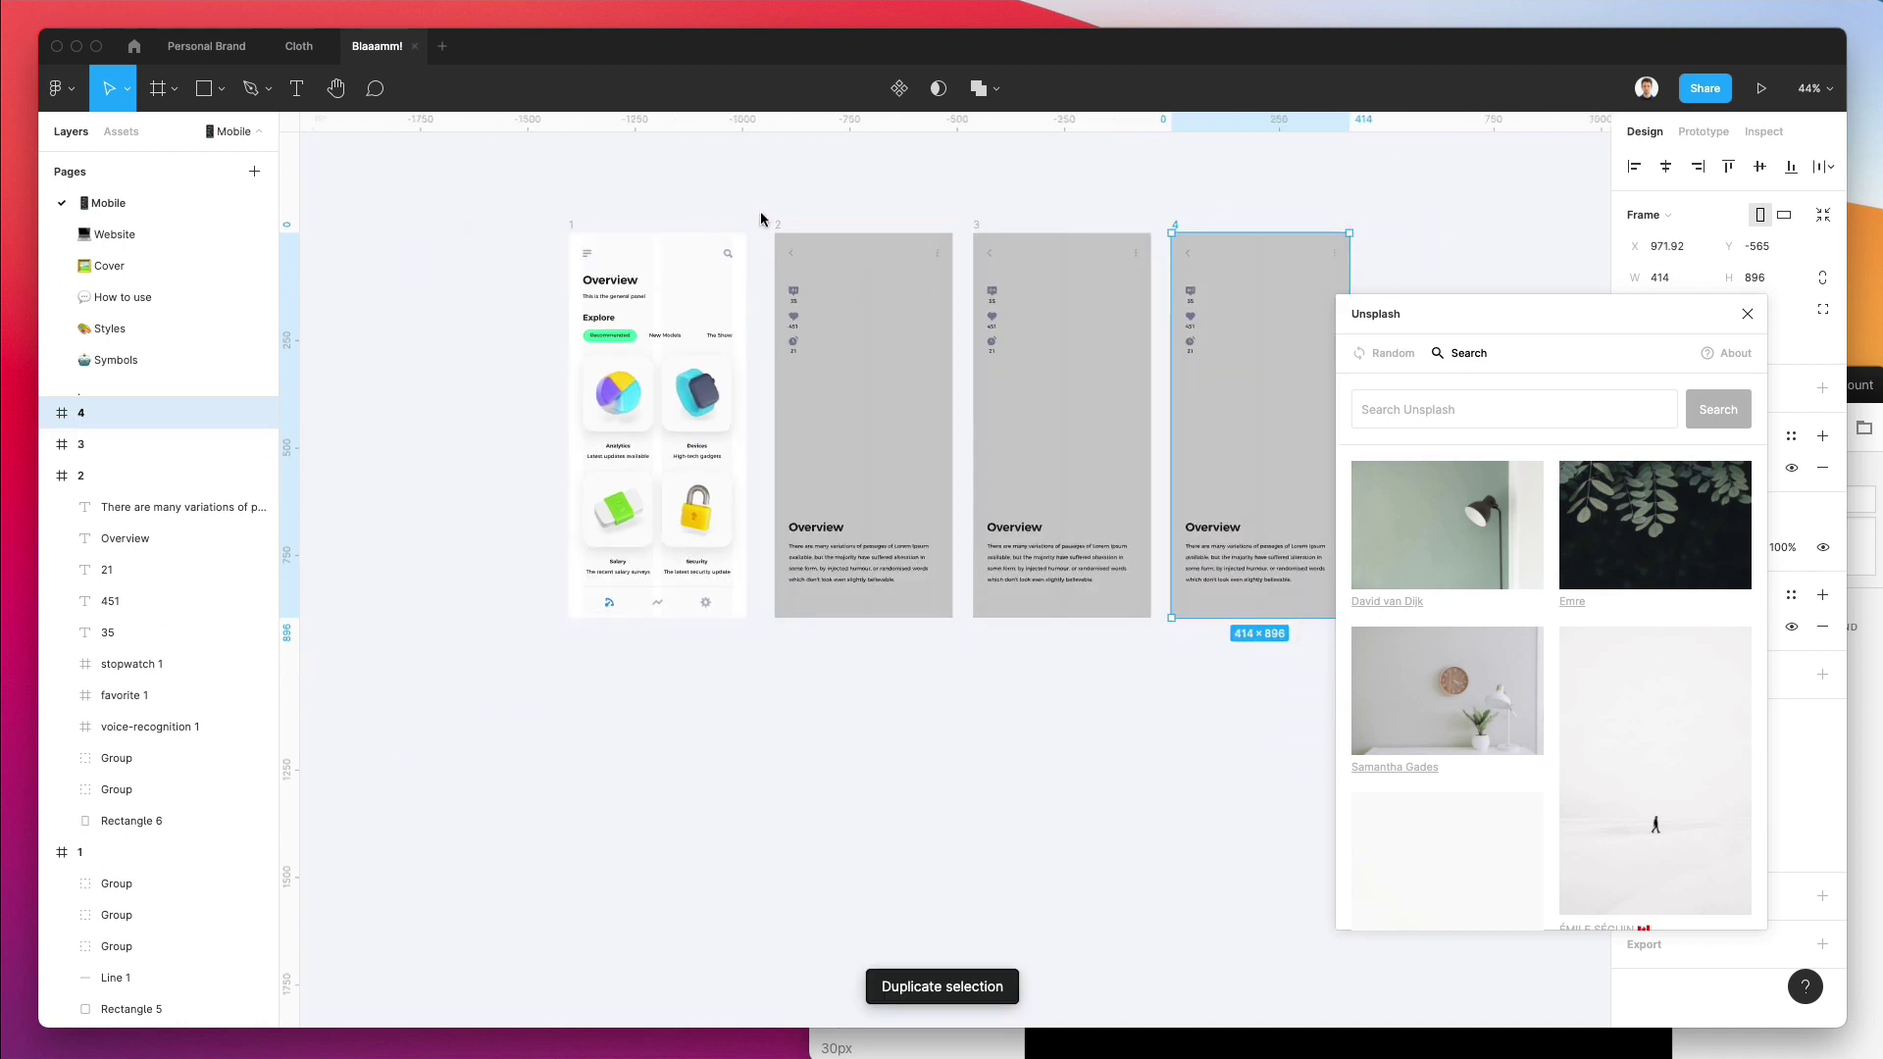
{"action": "left_click_drag", "start_coordinate": [761, 219], "coordinate": [1565, 961]}
{"action": "scroll", "coordinate": [1131, 555], "scroll_direction": "up", "scroll_amount": 3}
{"action": "left_click", "coordinate": [1014, 199]}
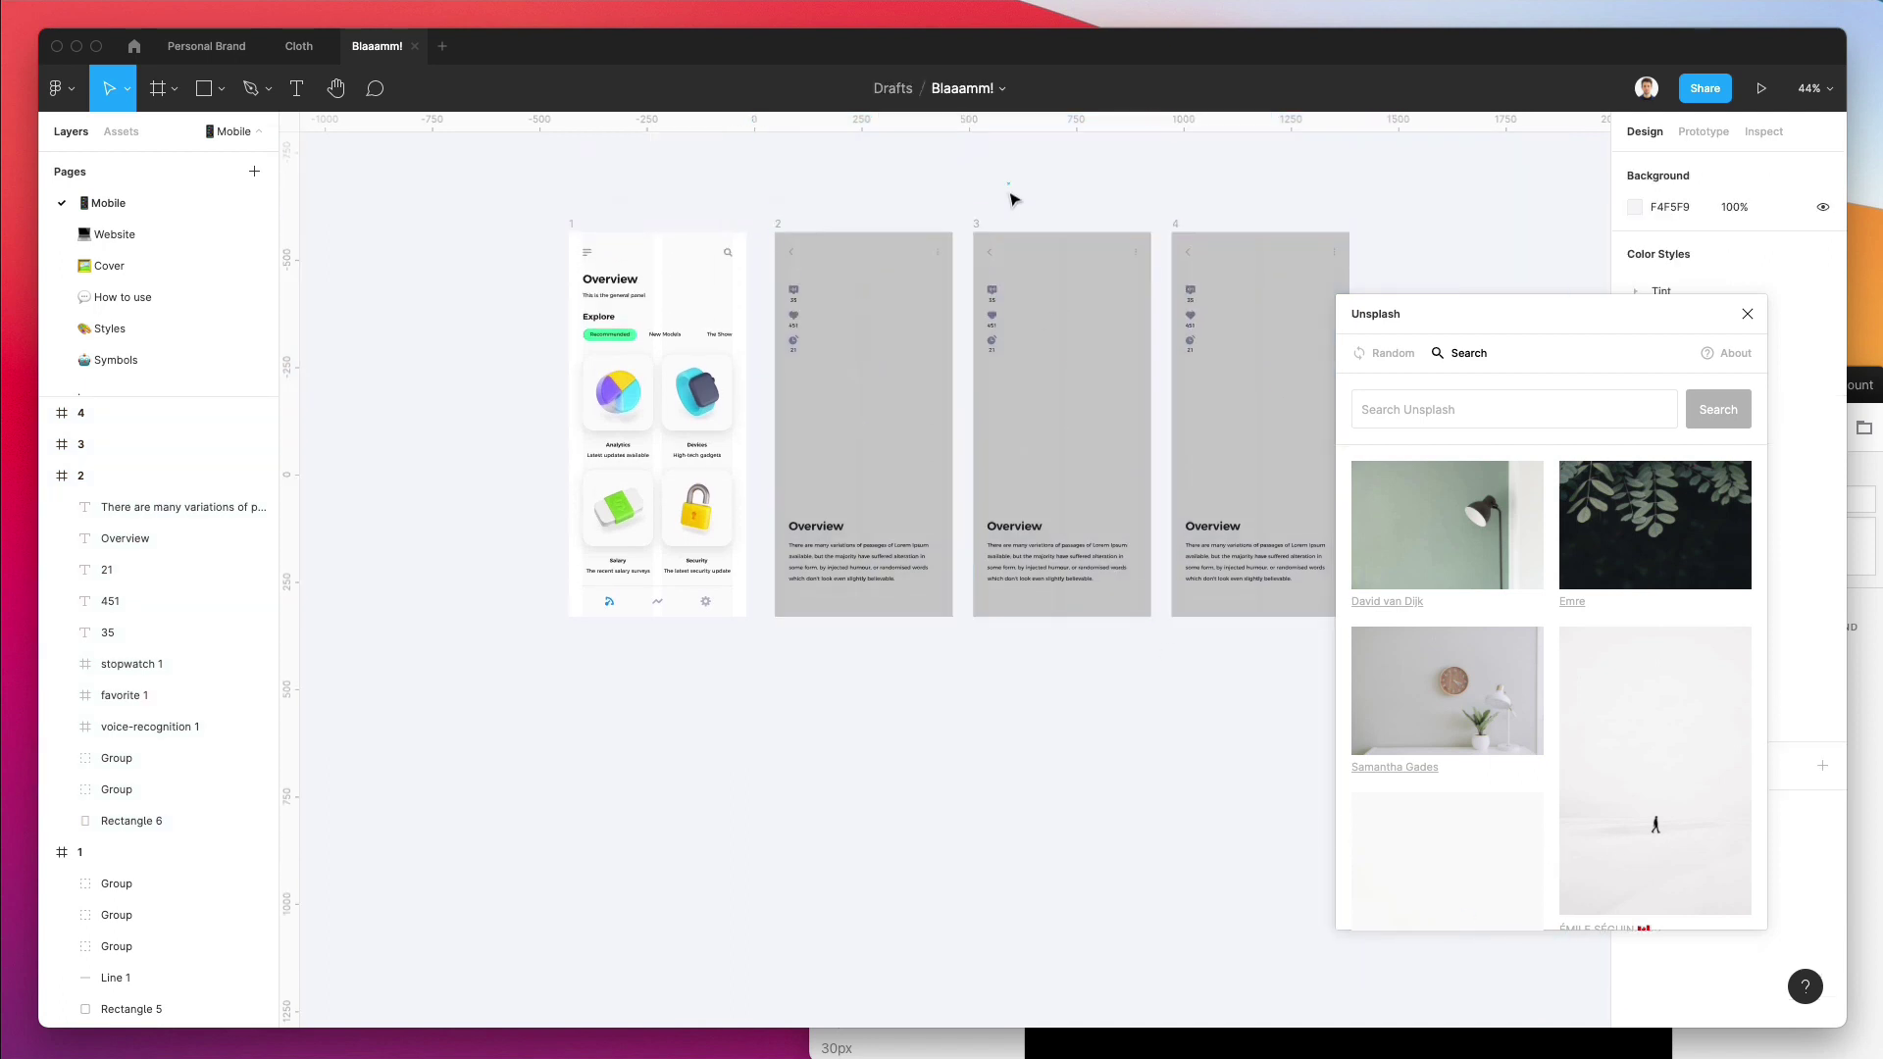
{"action": "scroll", "coordinate": [853, 236], "scroll_direction": "right", "scroll_amount": 4}
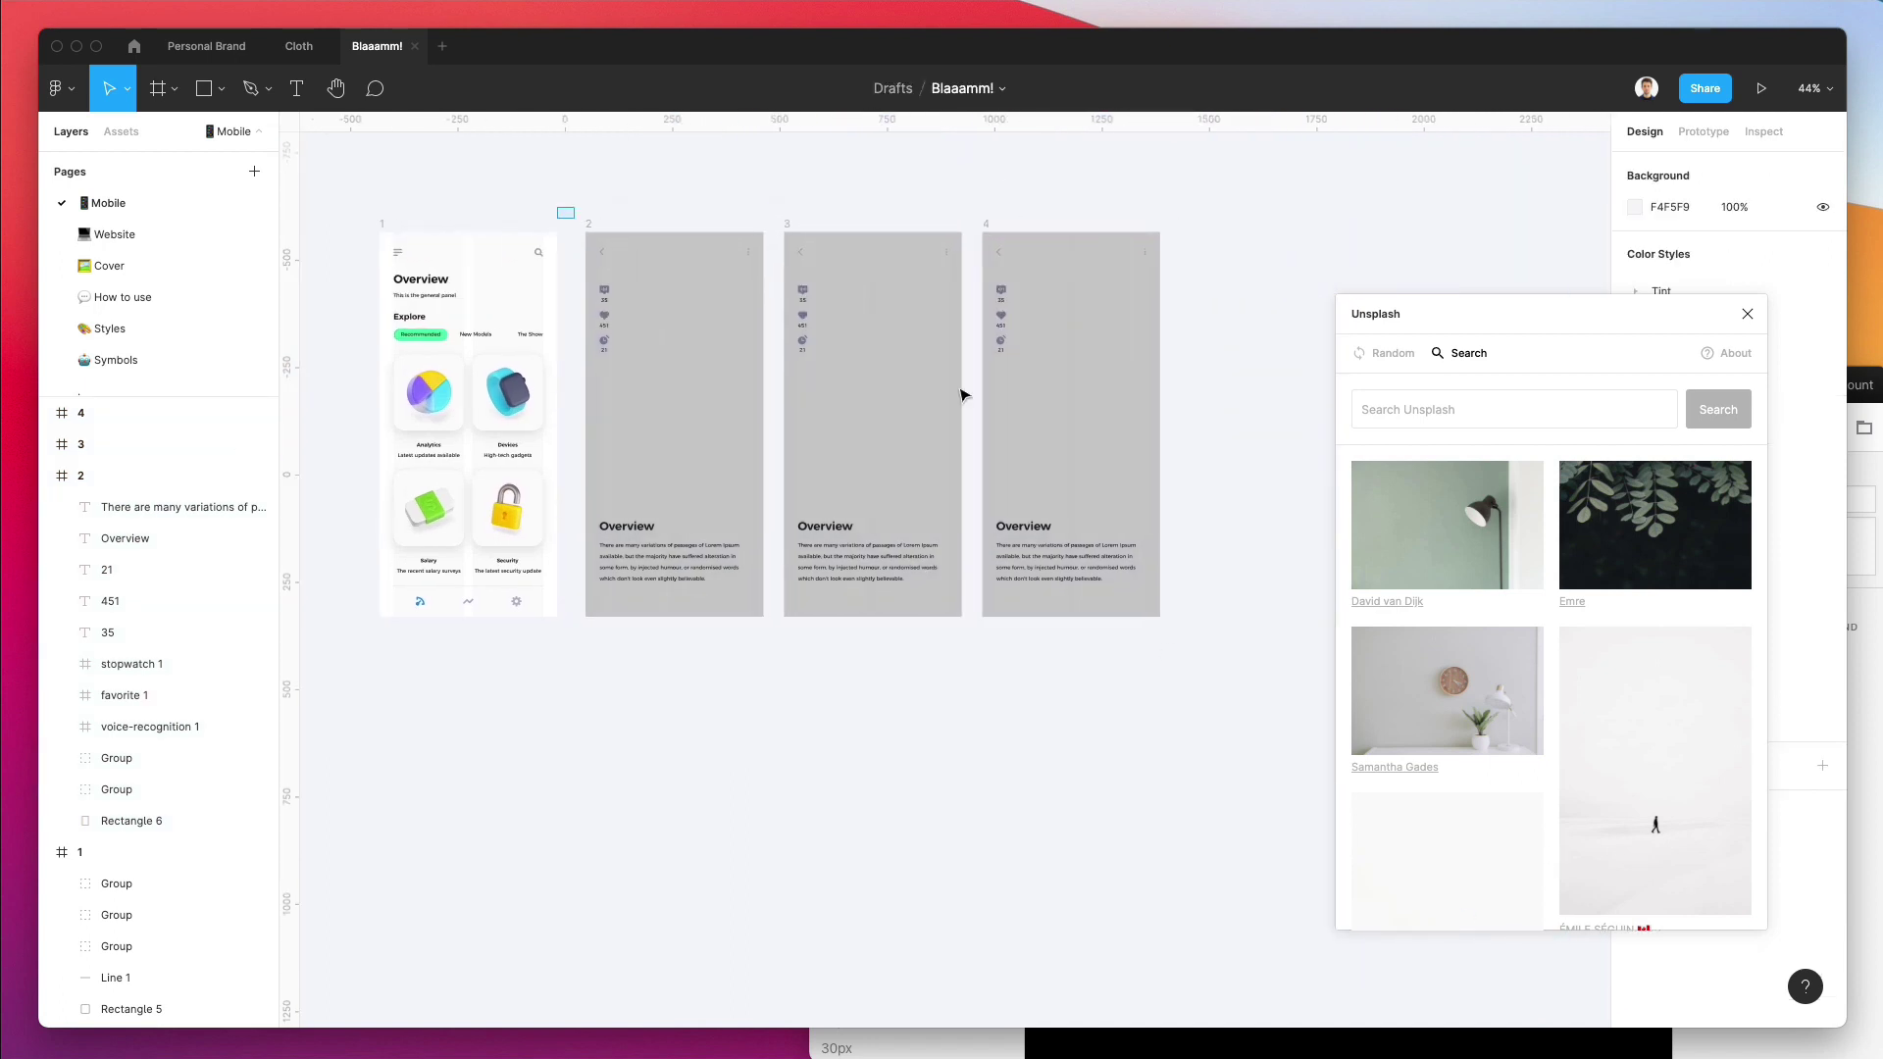
{"action": "left_click_drag", "start_coordinate": [575, 218], "coordinate": [1223, 736]}
{"action": "left_click_drag", "start_coordinate": [903, 505], "coordinate": [879, 820]}
{"action": "scroll", "coordinate": [879, 820], "scroll_direction": "down", "scroll_amount": 2}
Fill frame 2's background rectangle with the Unsplash photo of a lone figure walking across white.
{"action": "left_click", "coordinate": [688, 326]}
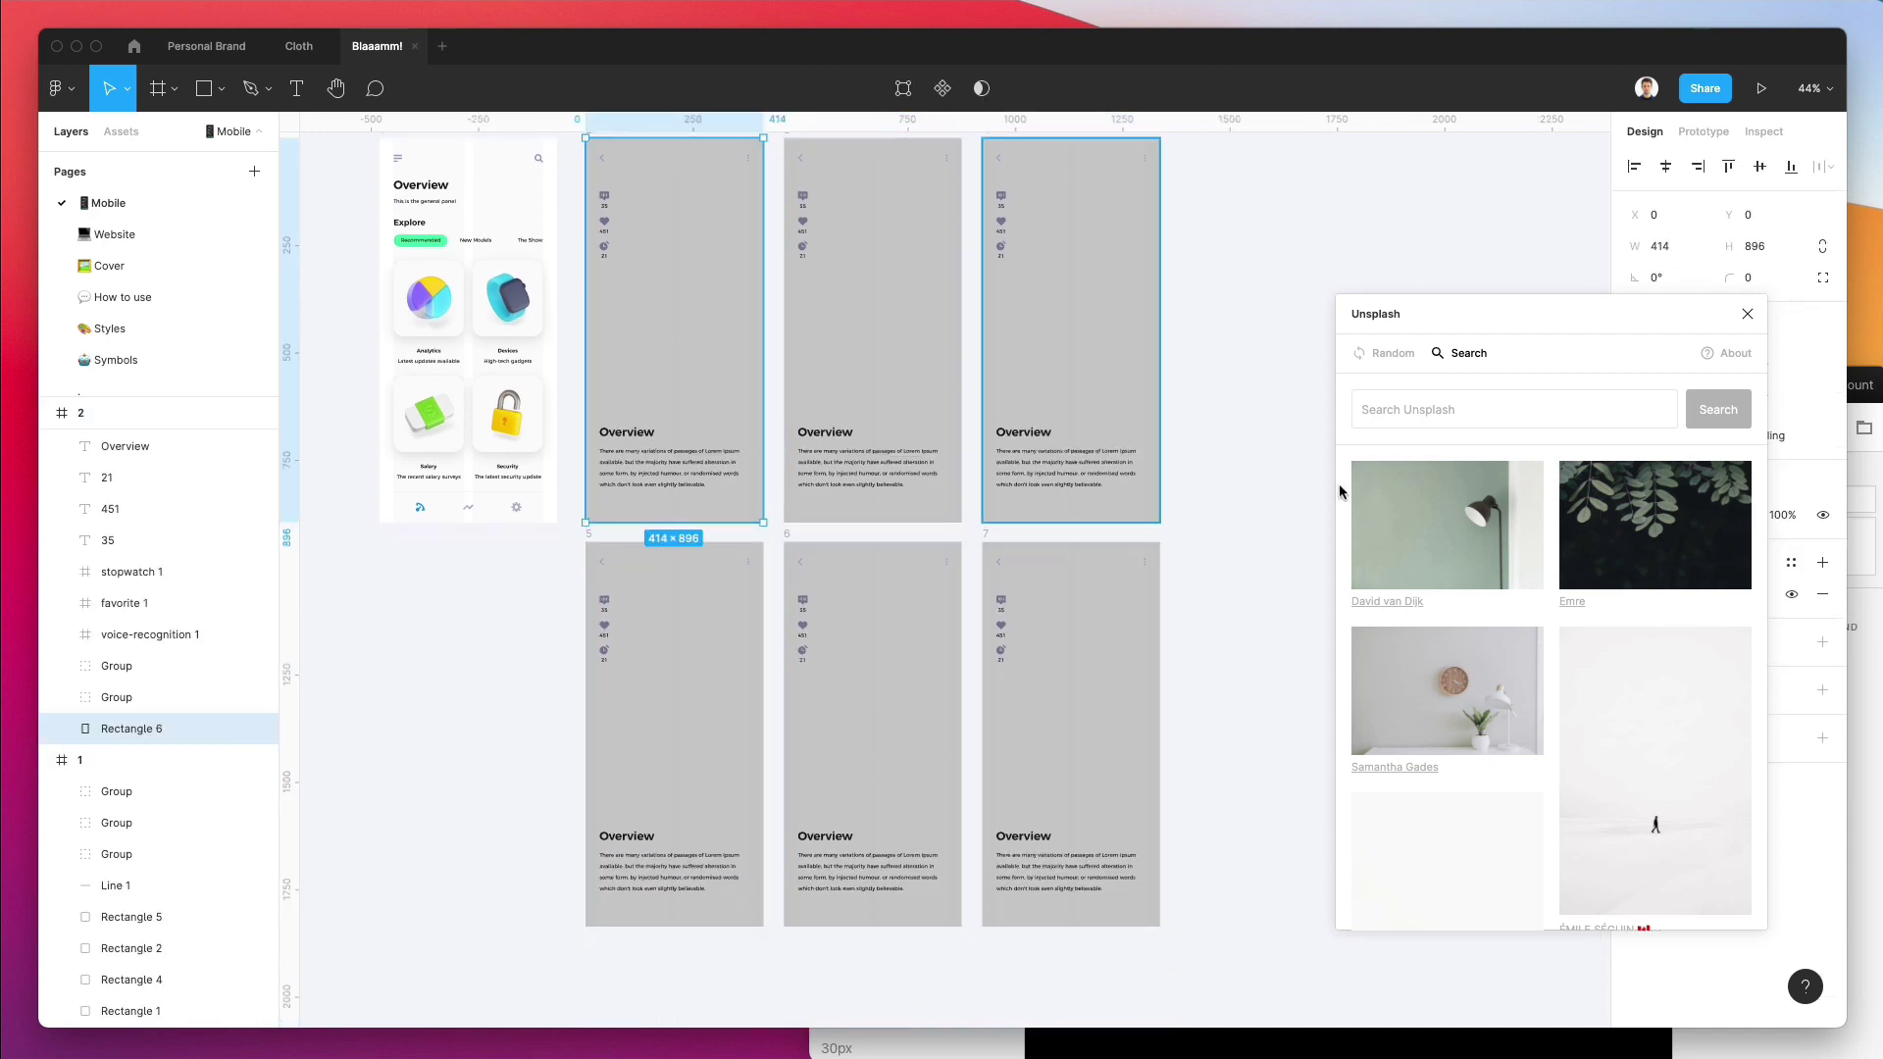
{"action": "left_click", "coordinate": [1601, 735]}
{"action": "scroll", "coordinate": [1127, 450], "scroll_direction": "up", "scroll_amount": 2}
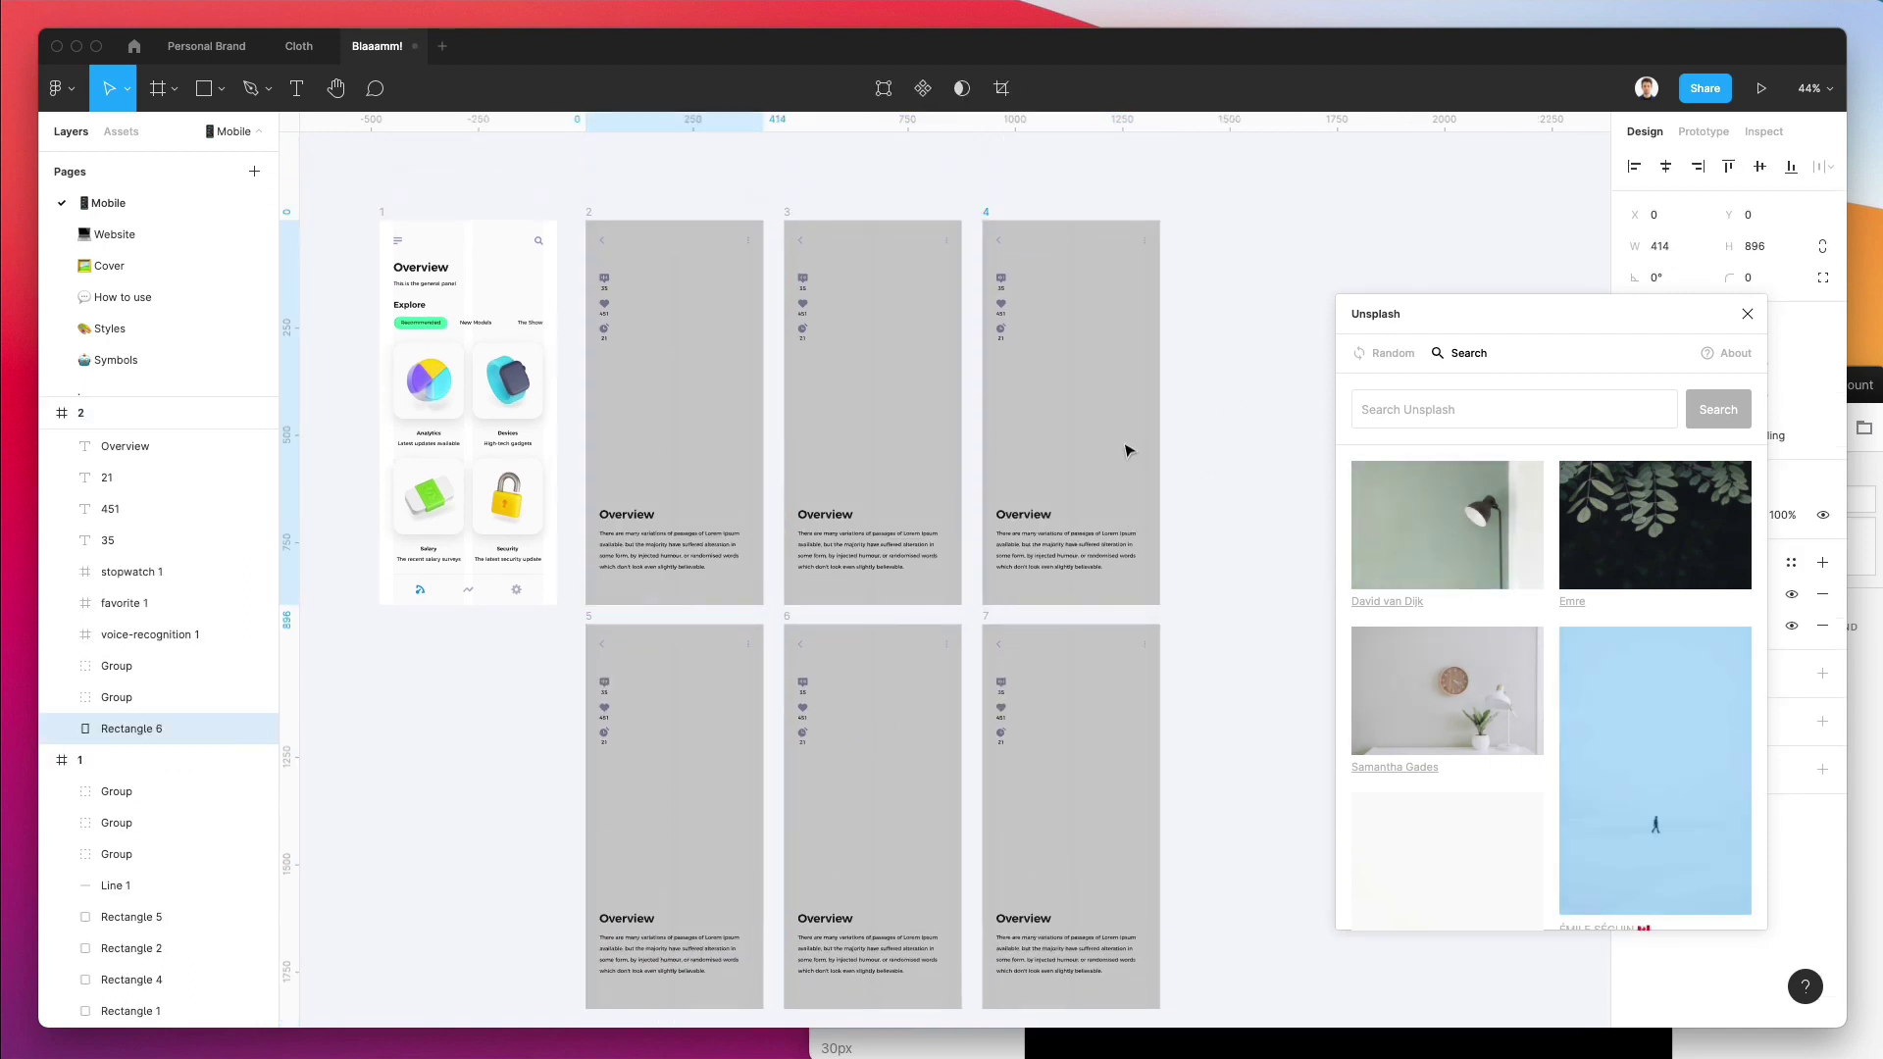
Fill frame 3's background rectangle with the Unsplash photo of a chair at a white desk.
{"action": "left_click", "coordinate": [873, 420]}
{"action": "scroll", "coordinate": [1576, 589], "scroll_direction": "down", "scroll_amount": 3}
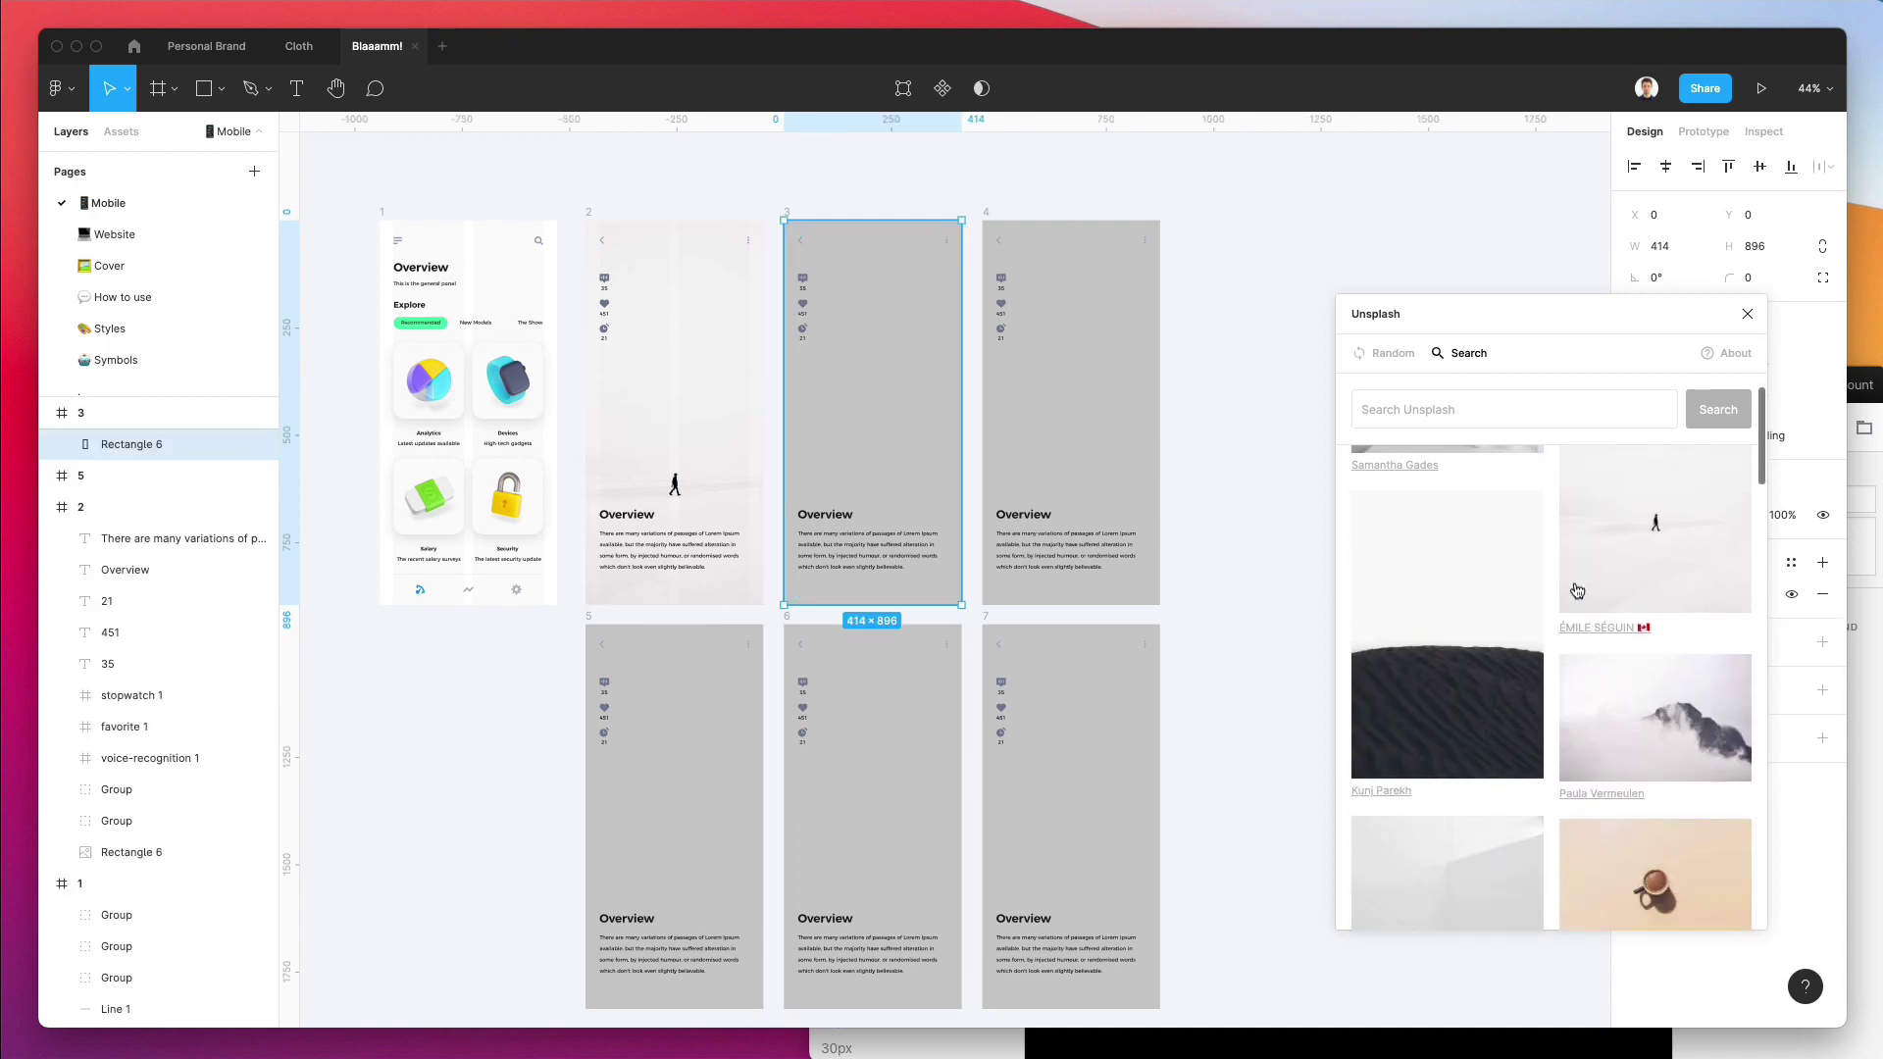
{"action": "scroll", "coordinate": [1576, 589], "scroll_direction": "down", "scroll_amount": 3}
{"action": "scroll", "coordinate": [1576, 589], "scroll_direction": "down", "scroll_amount": 5}
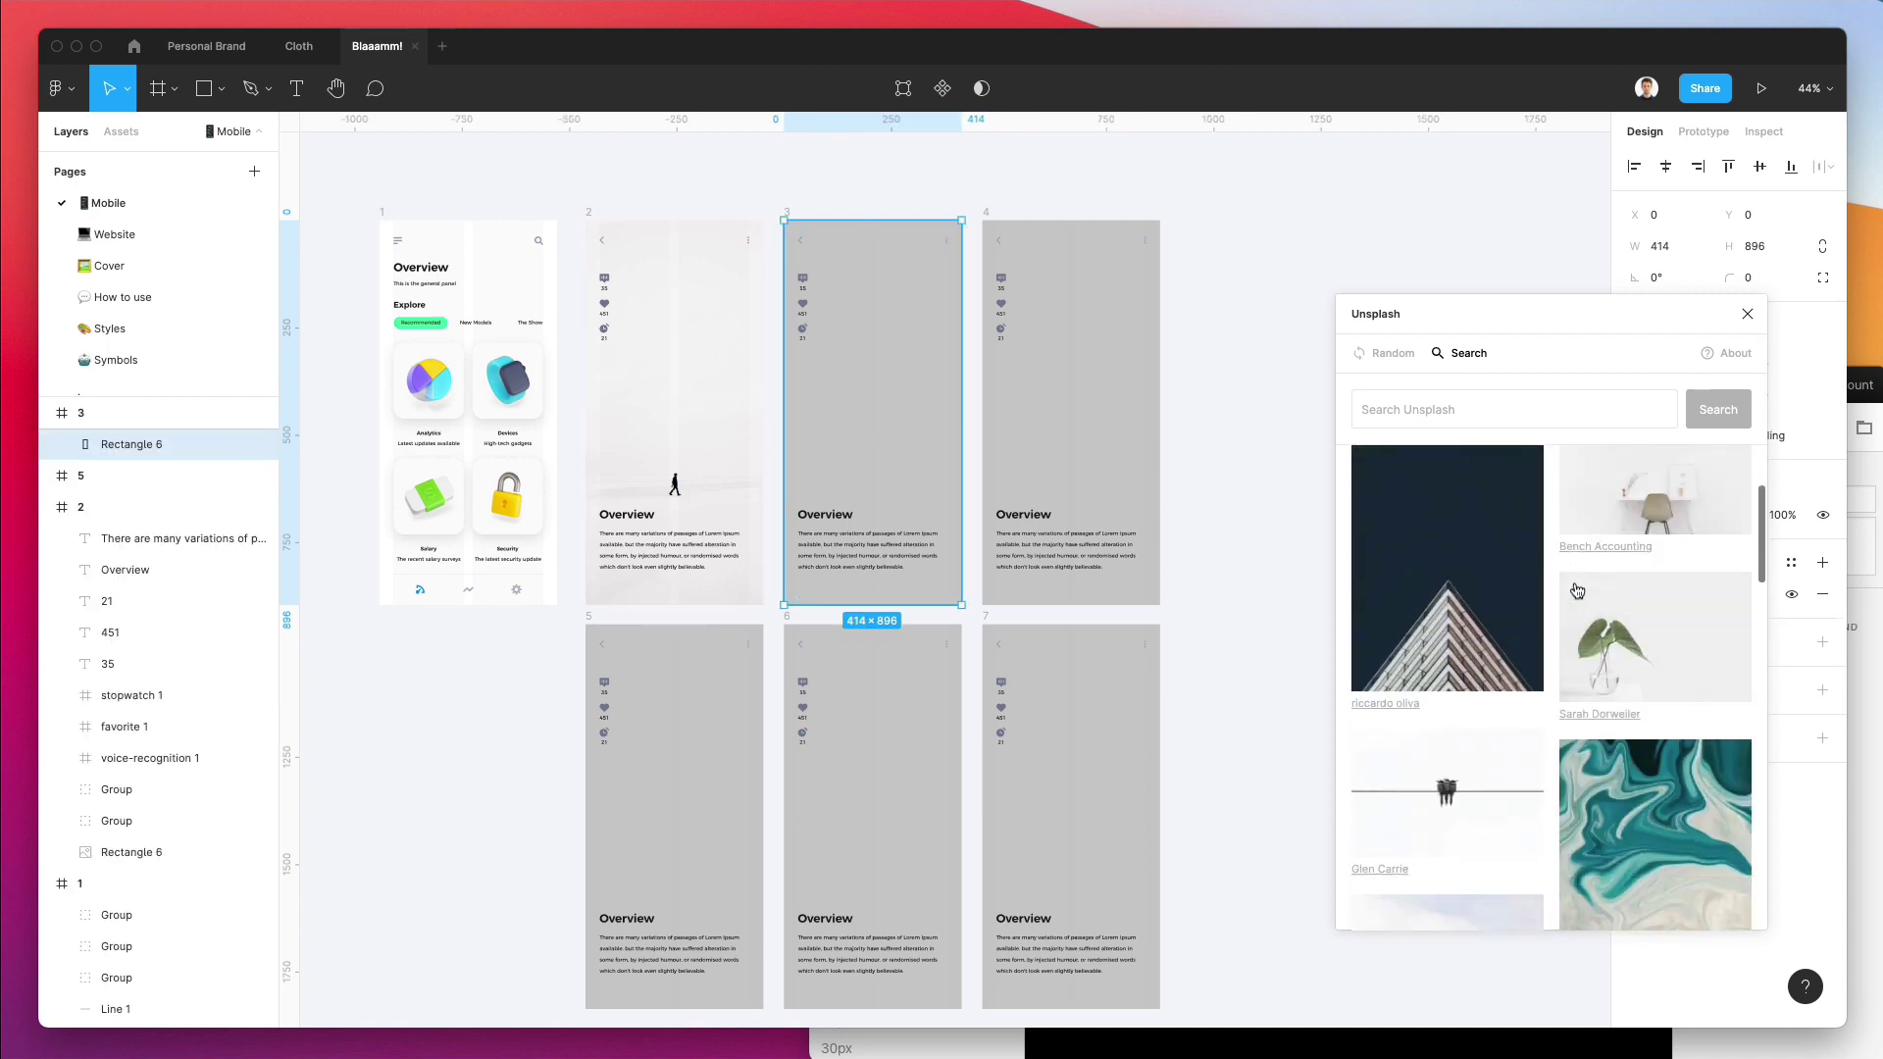
Fill frame 5's background rectangle with the teal and white marbled paint photo.
{"action": "left_click", "coordinate": [1112, 389]}
{"action": "scroll", "coordinate": [1451, 638], "scroll_direction": "down", "scroll_amount": 3}
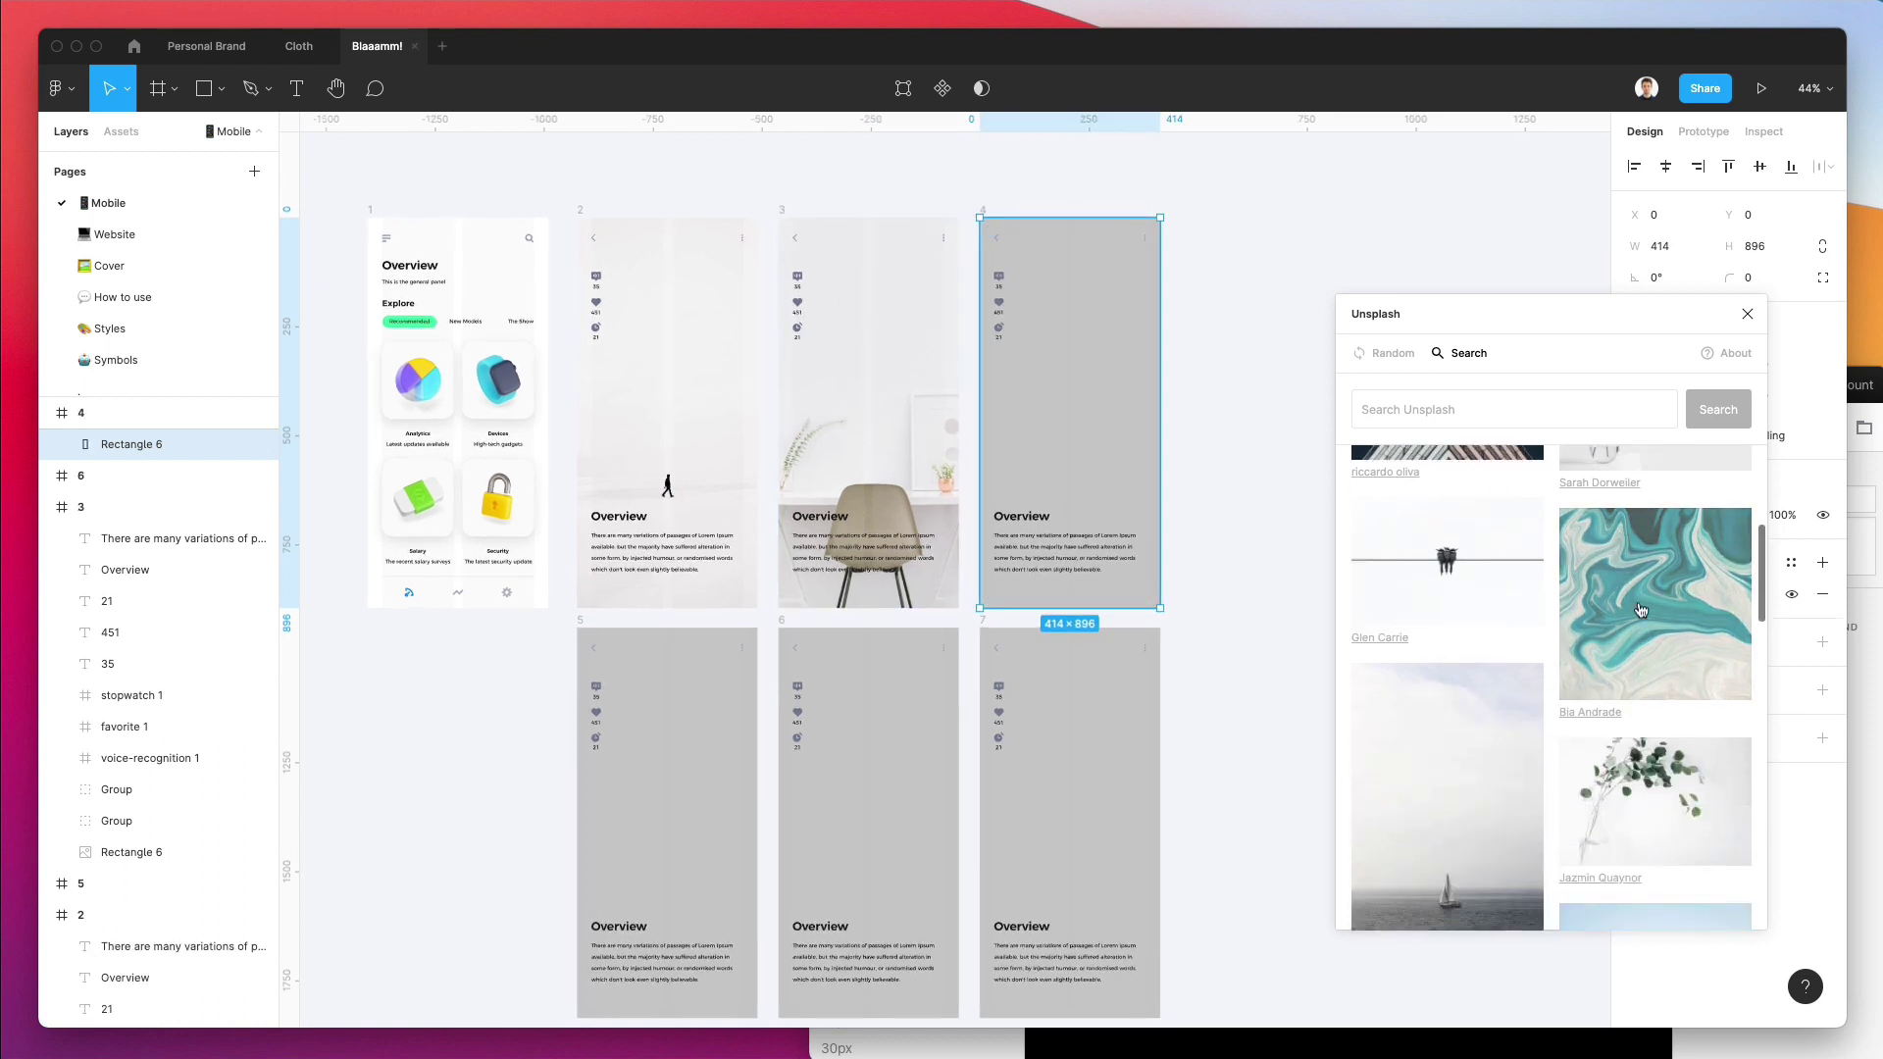
{"action": "left_click_drag", "start_coordinate": [1655, 603], "coordinate": [700, 711]}
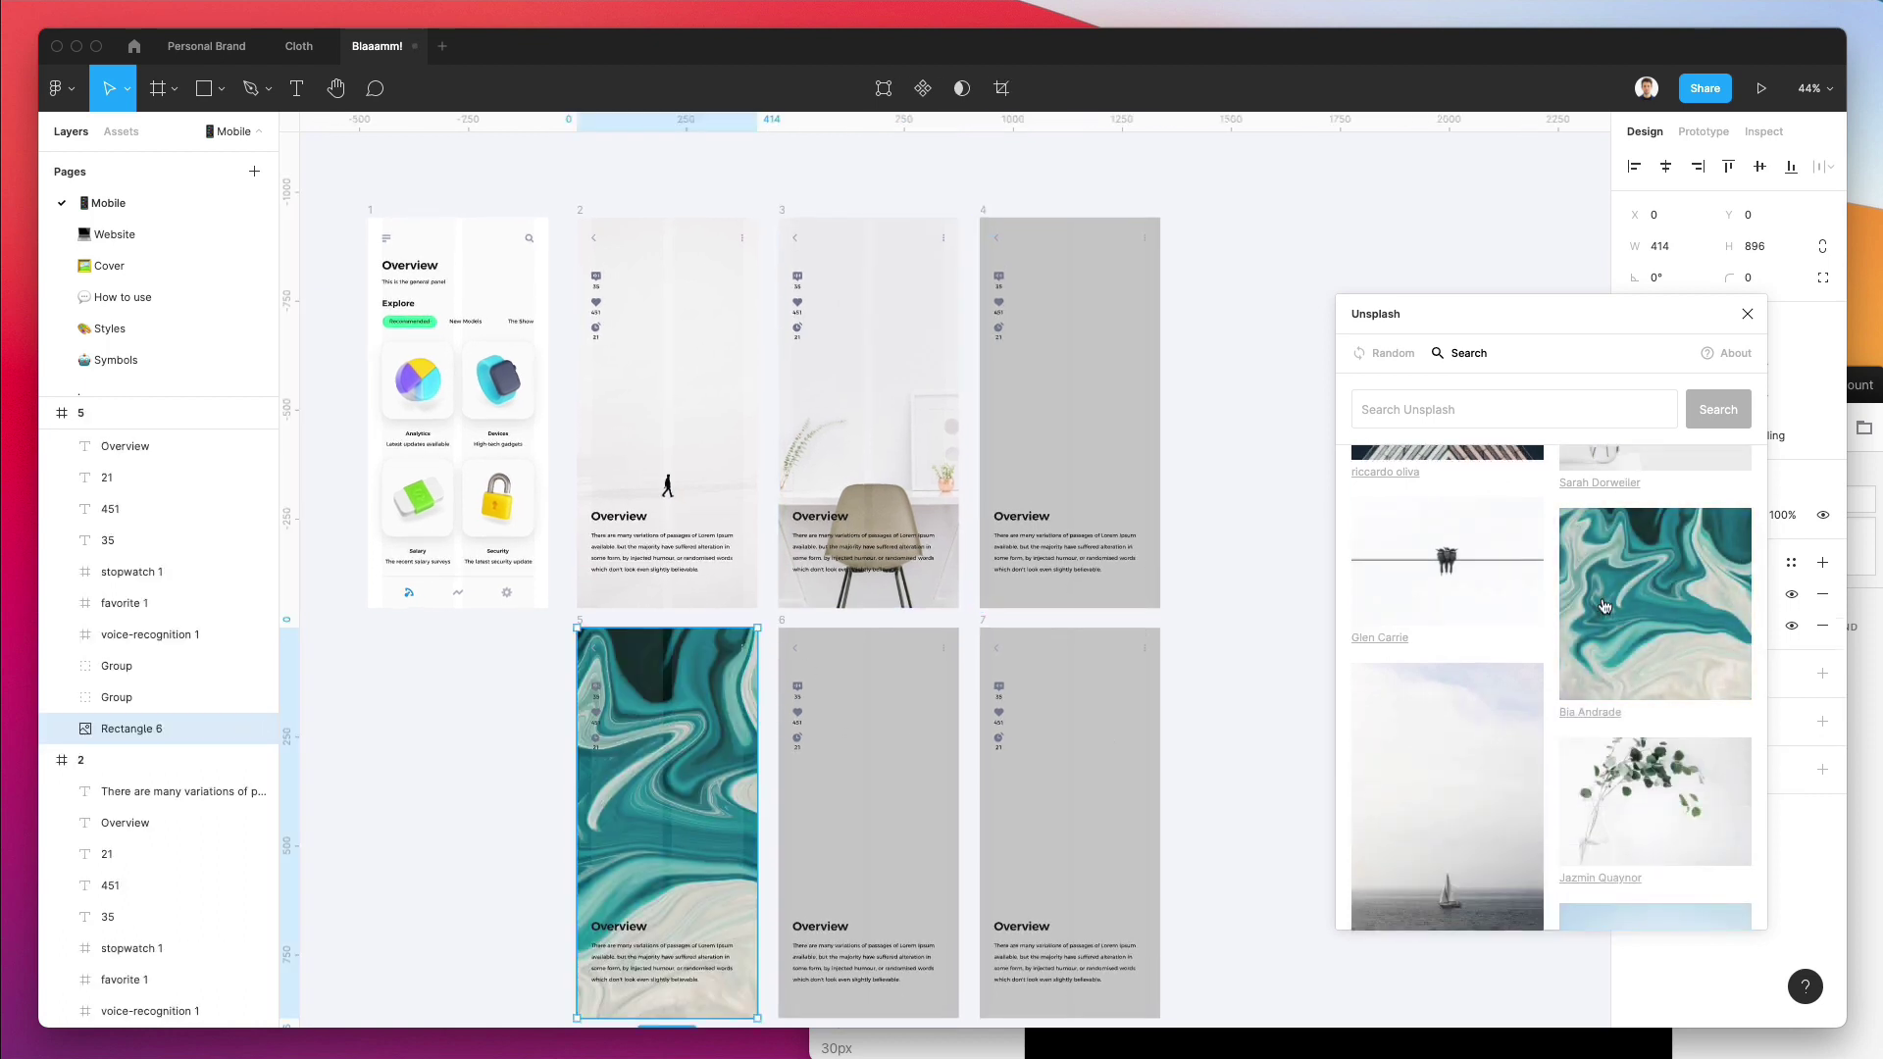
Fill frame 6's background rectangle with the photo of a white pencil.
{"action": "scroll", "coordinate": [1616, 633], "scroll_direction": "down", "scroll_amount": 5}
{"action": "scroll", "coordinate": [1616, 632], "scroll_direction": "down", "scroll_amount": 2}
{"action": "left_click_drag", "start_coordinate": [1461, 648], "coordinate": [880, 759]}
{"action": "scroll", "coordinate": [1079, 667], "scroll_direction": "down", "scroll_amount": 3}
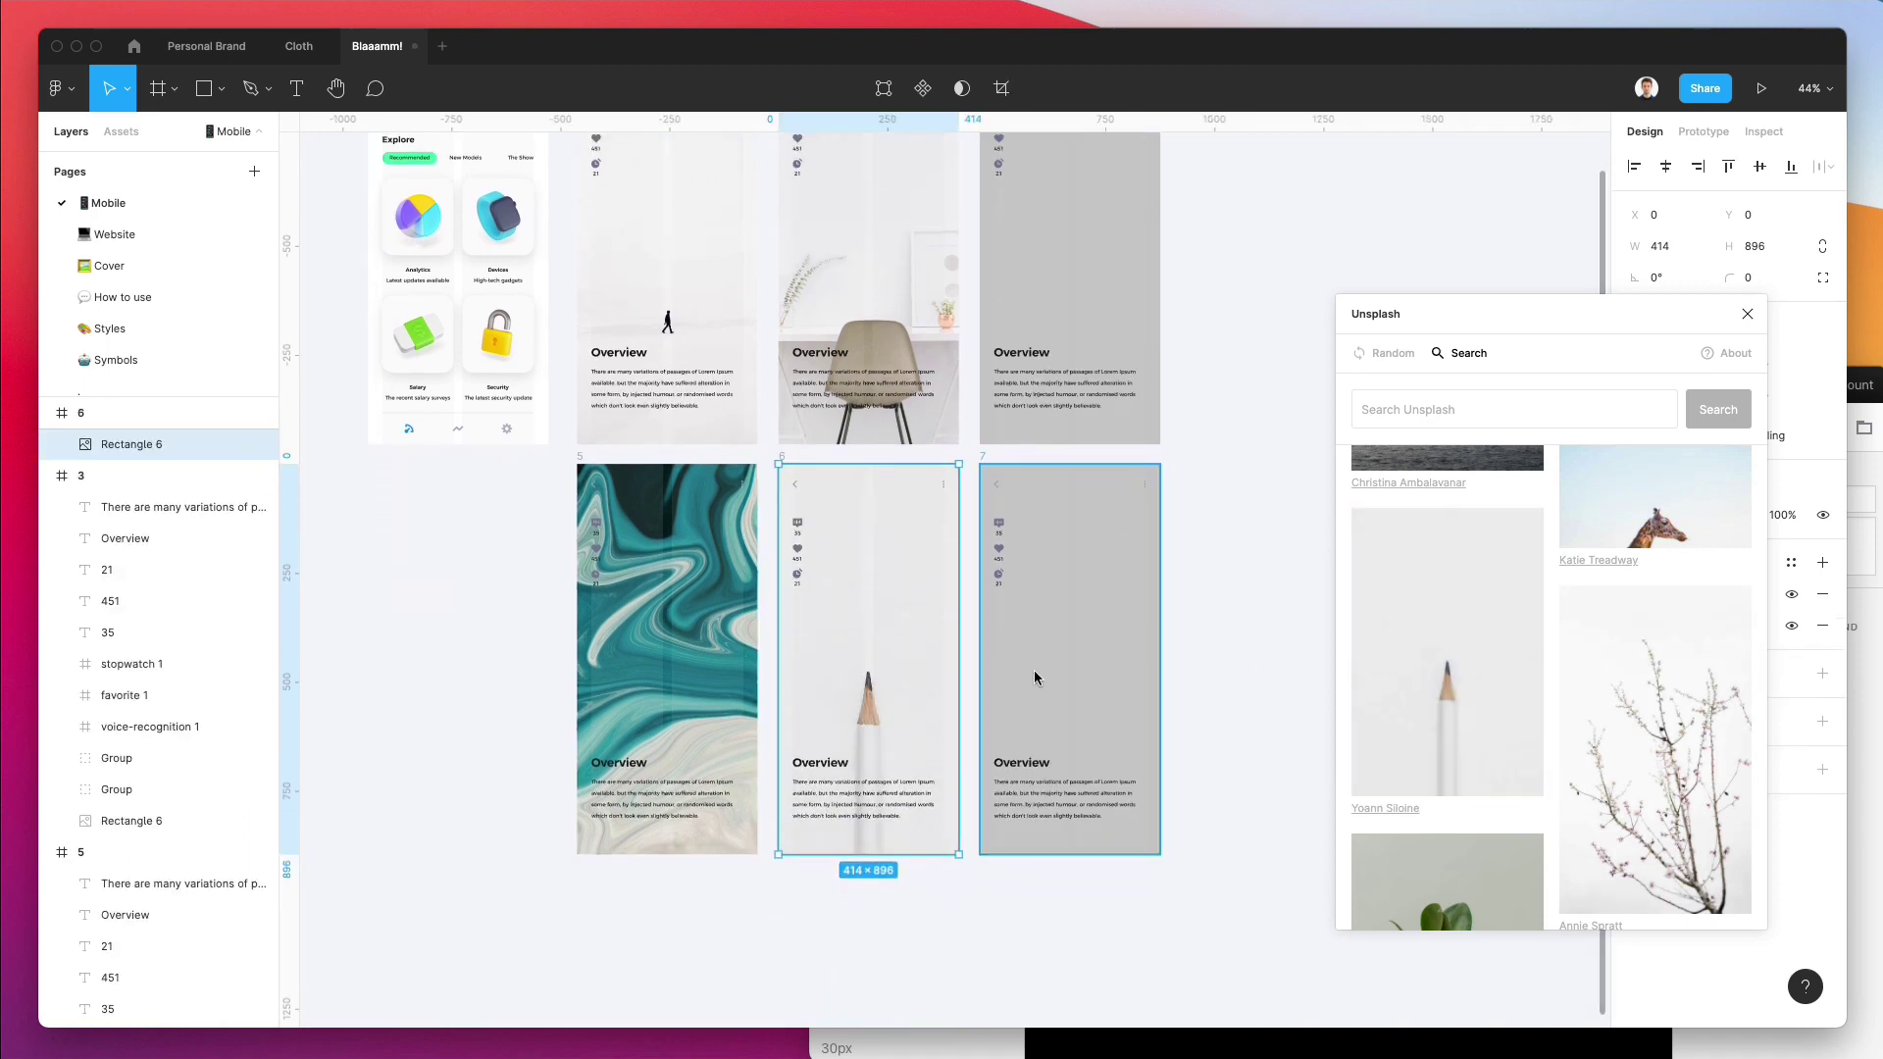
Fill frame 4's background rectangle with the photo of a yellow paper boat on blue.
{"action": "left_click", "coordinate": [1034, 672]}
{"action": "scroll", "coordinate": [1563, 609], "scroll_direction": "down", "scroll_amount": 10}
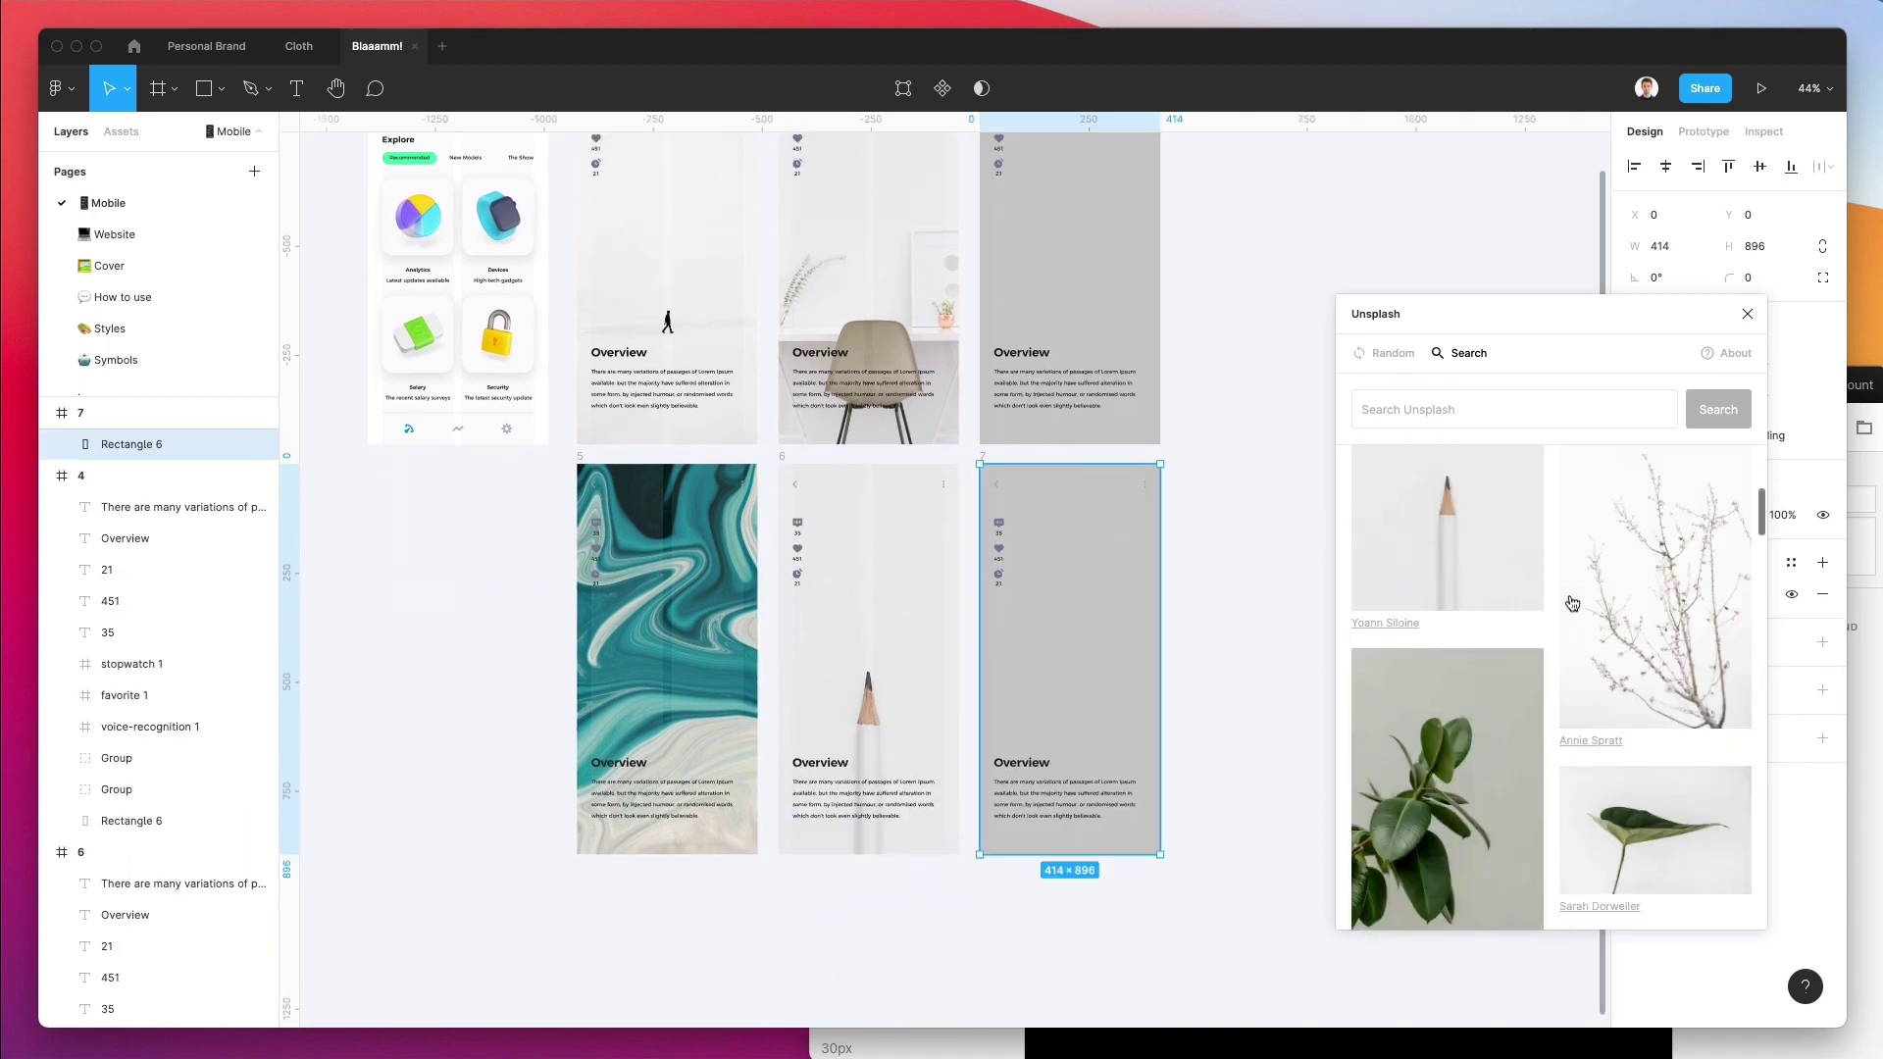
{"action": "scroll", "coordinate": [1460, 799], "scroll_direction": "down", "scroll_amount": 5}
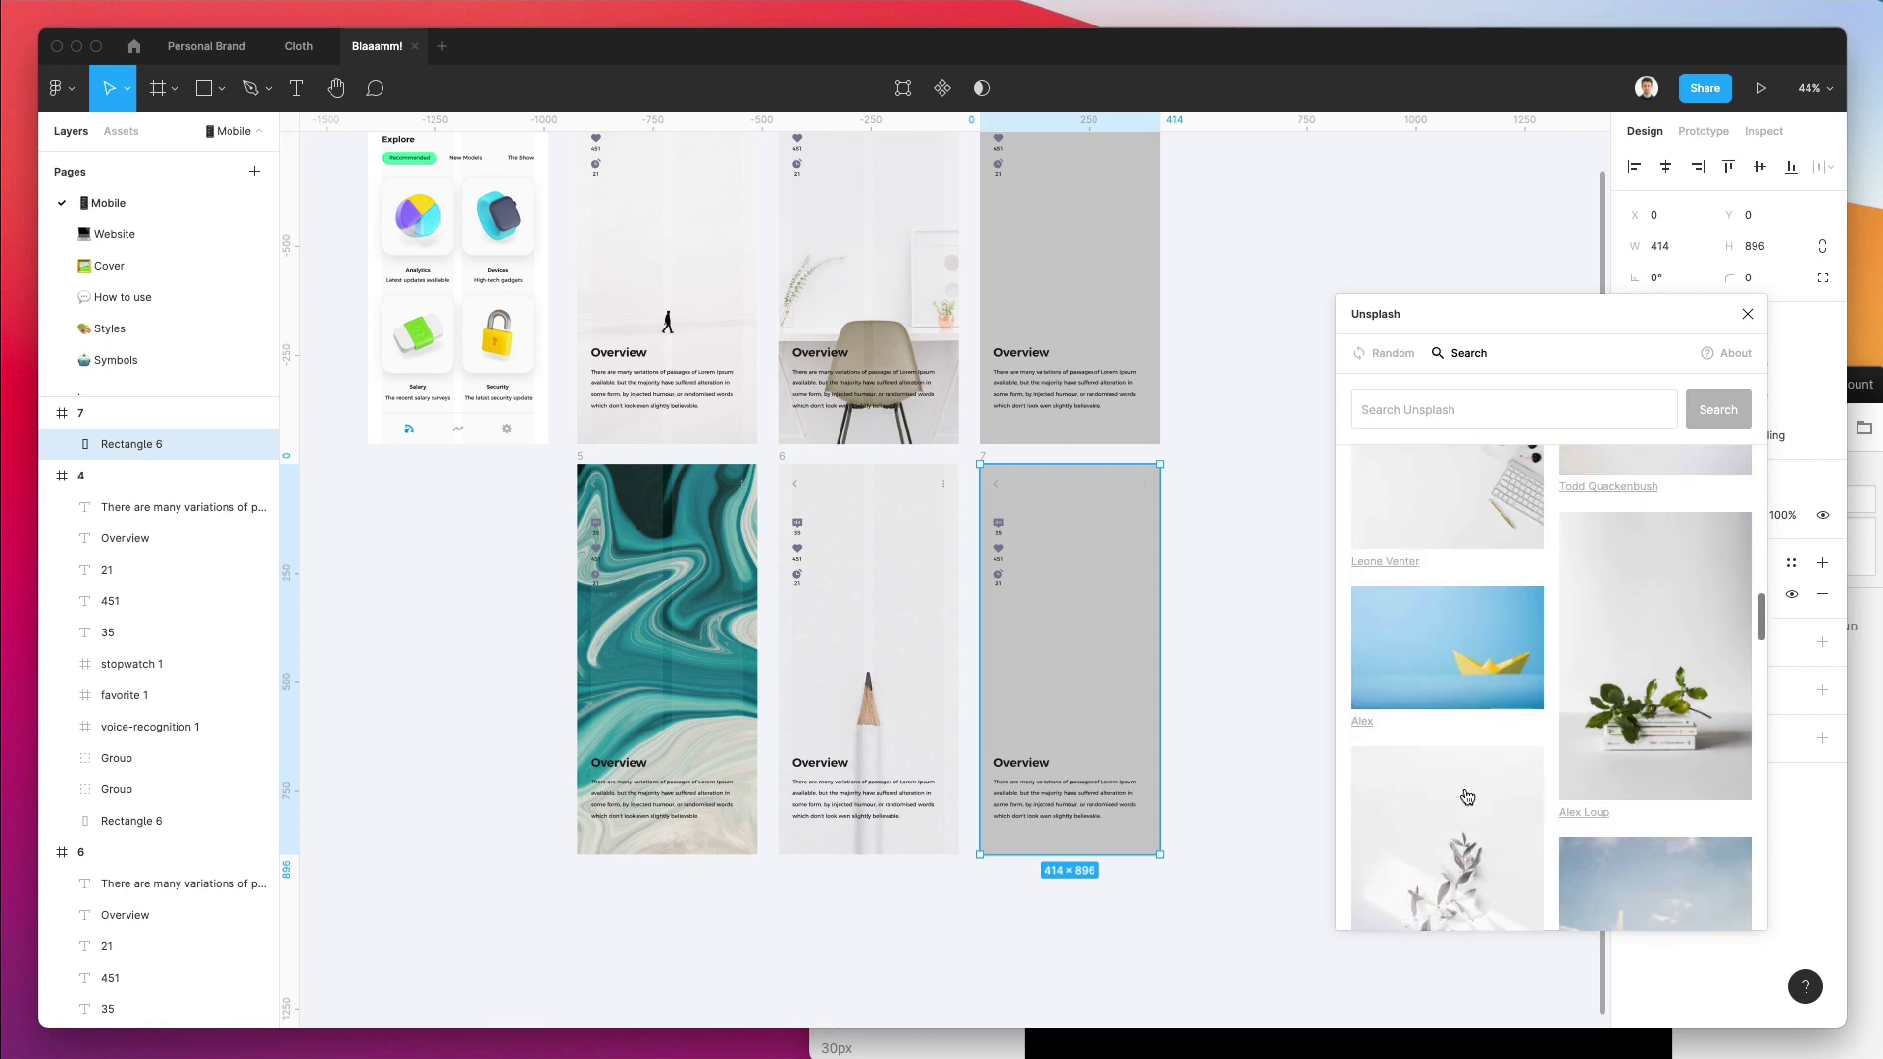
{"action": "left_click", "coordinate": [1089, 299]}
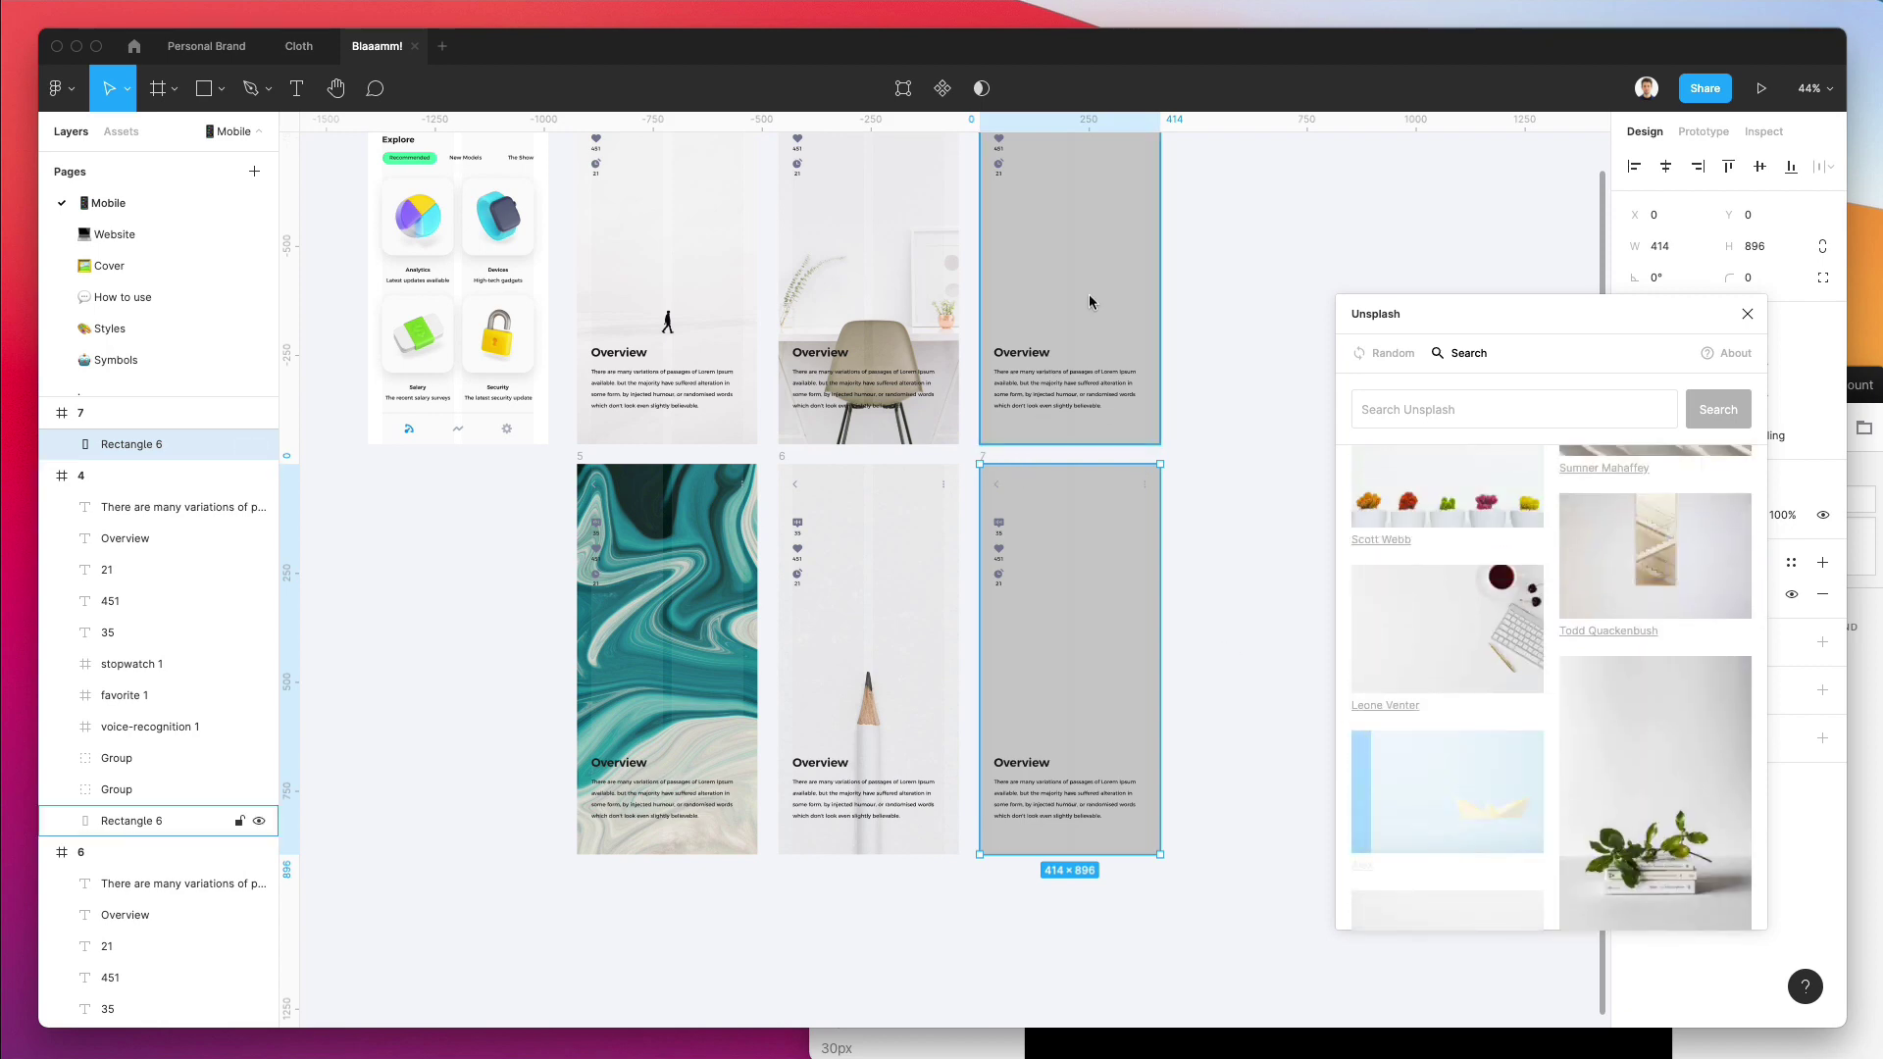
{"action": "left_click", "coordinate": [1447, 792]}
Fill frame 7's background rectangle with the photo of a banana on pink.
{"action": "scroll", "coordinate": [1581, 645], "scroll_direction": "down", "scroll_amount": 5}
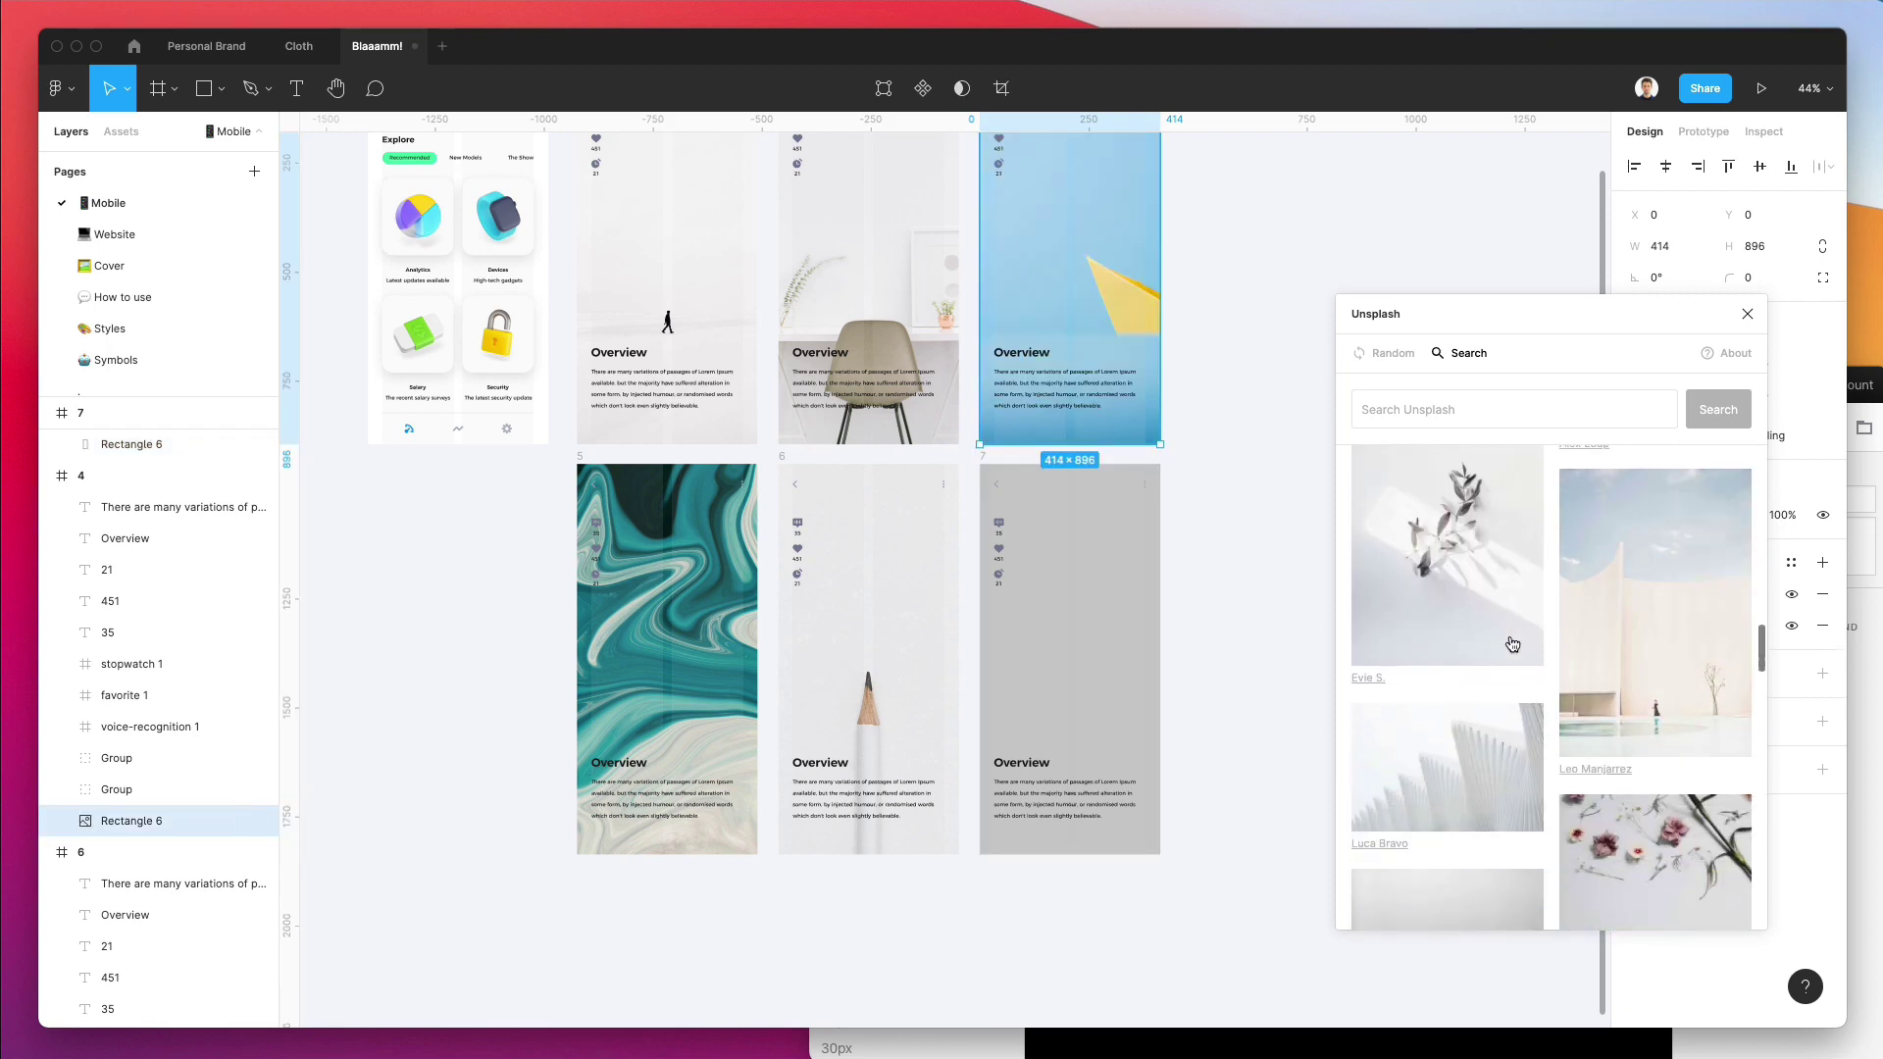
{"action": "left_click", "coordinate": [1026, 563]}
{"action": "scroll", "coordinate": [1451, 616], "scroll_direction": "down", "scroll_amount": 1}
{"action": "scroll", "coordinate": [1451, 616], "scroll_direction": "down", "scroll_amount": 5}
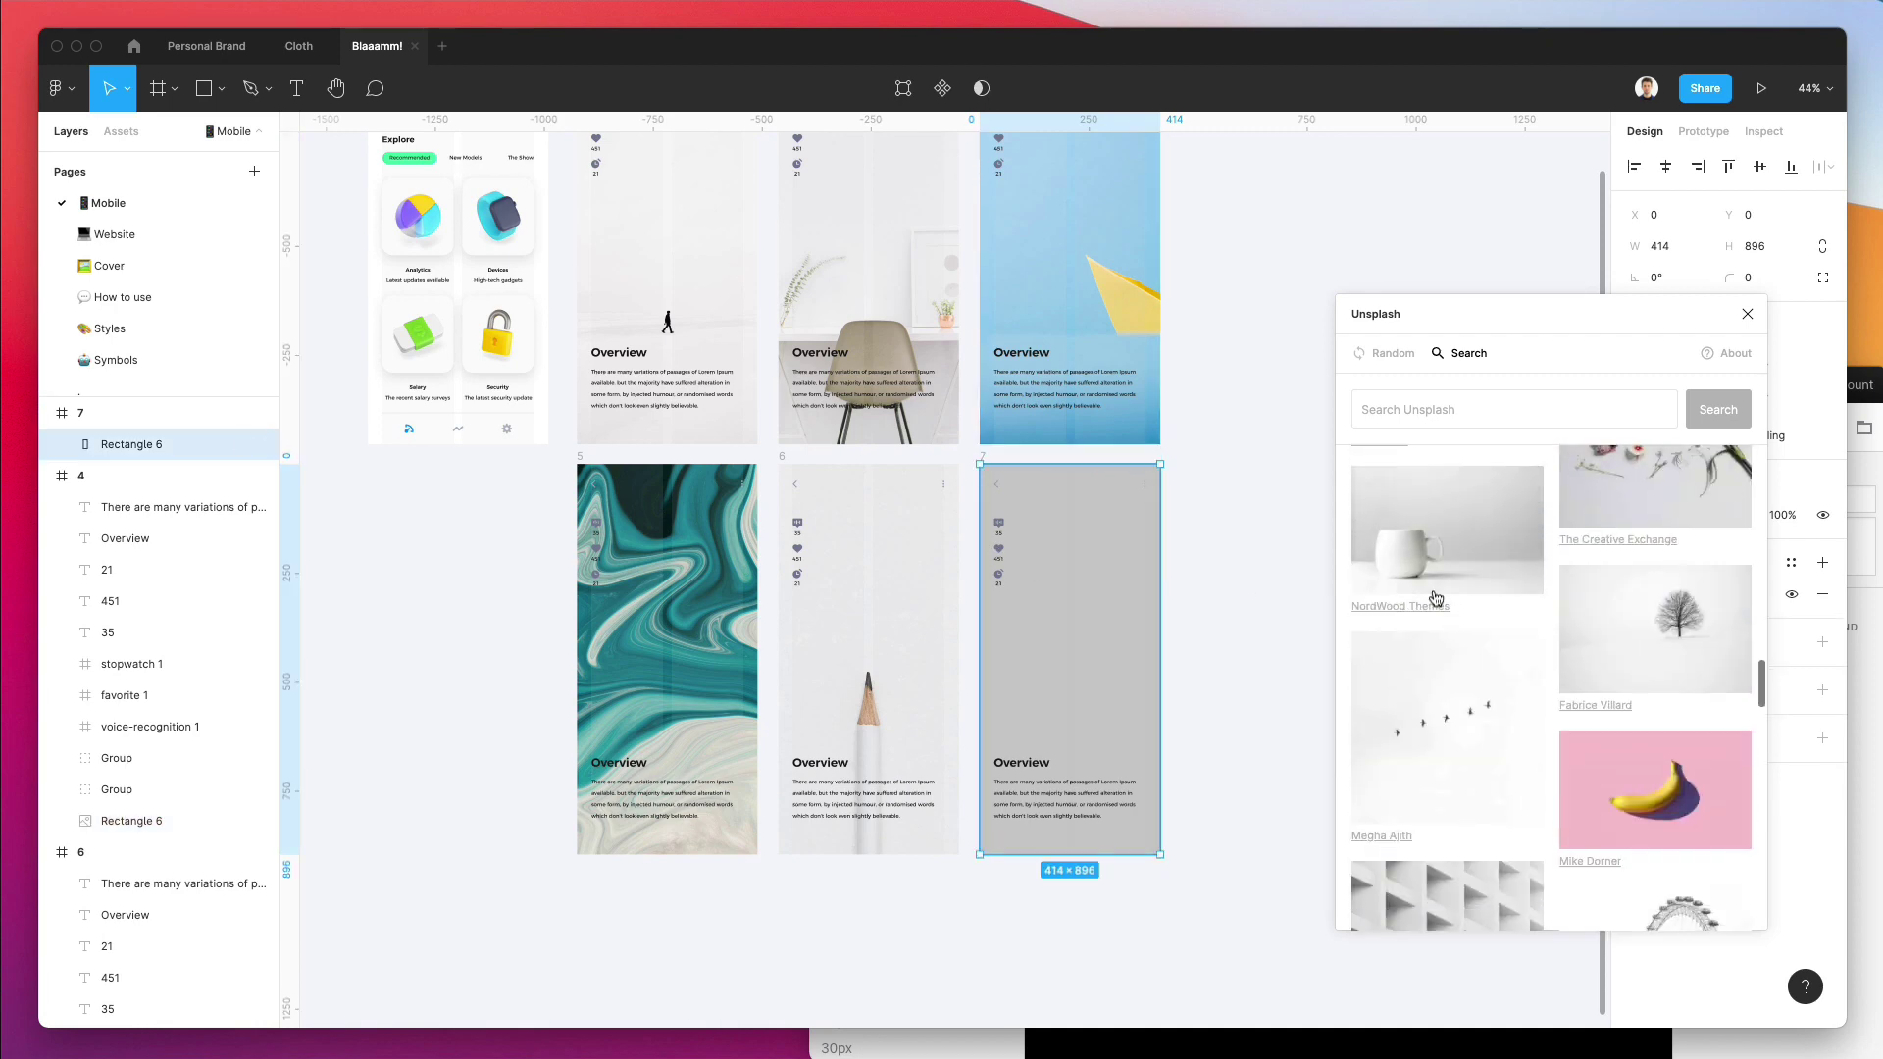
{"action": "scroll", "coordinate": [1464, 618], "scroll_direction": "down", "scroll_amount": 15}
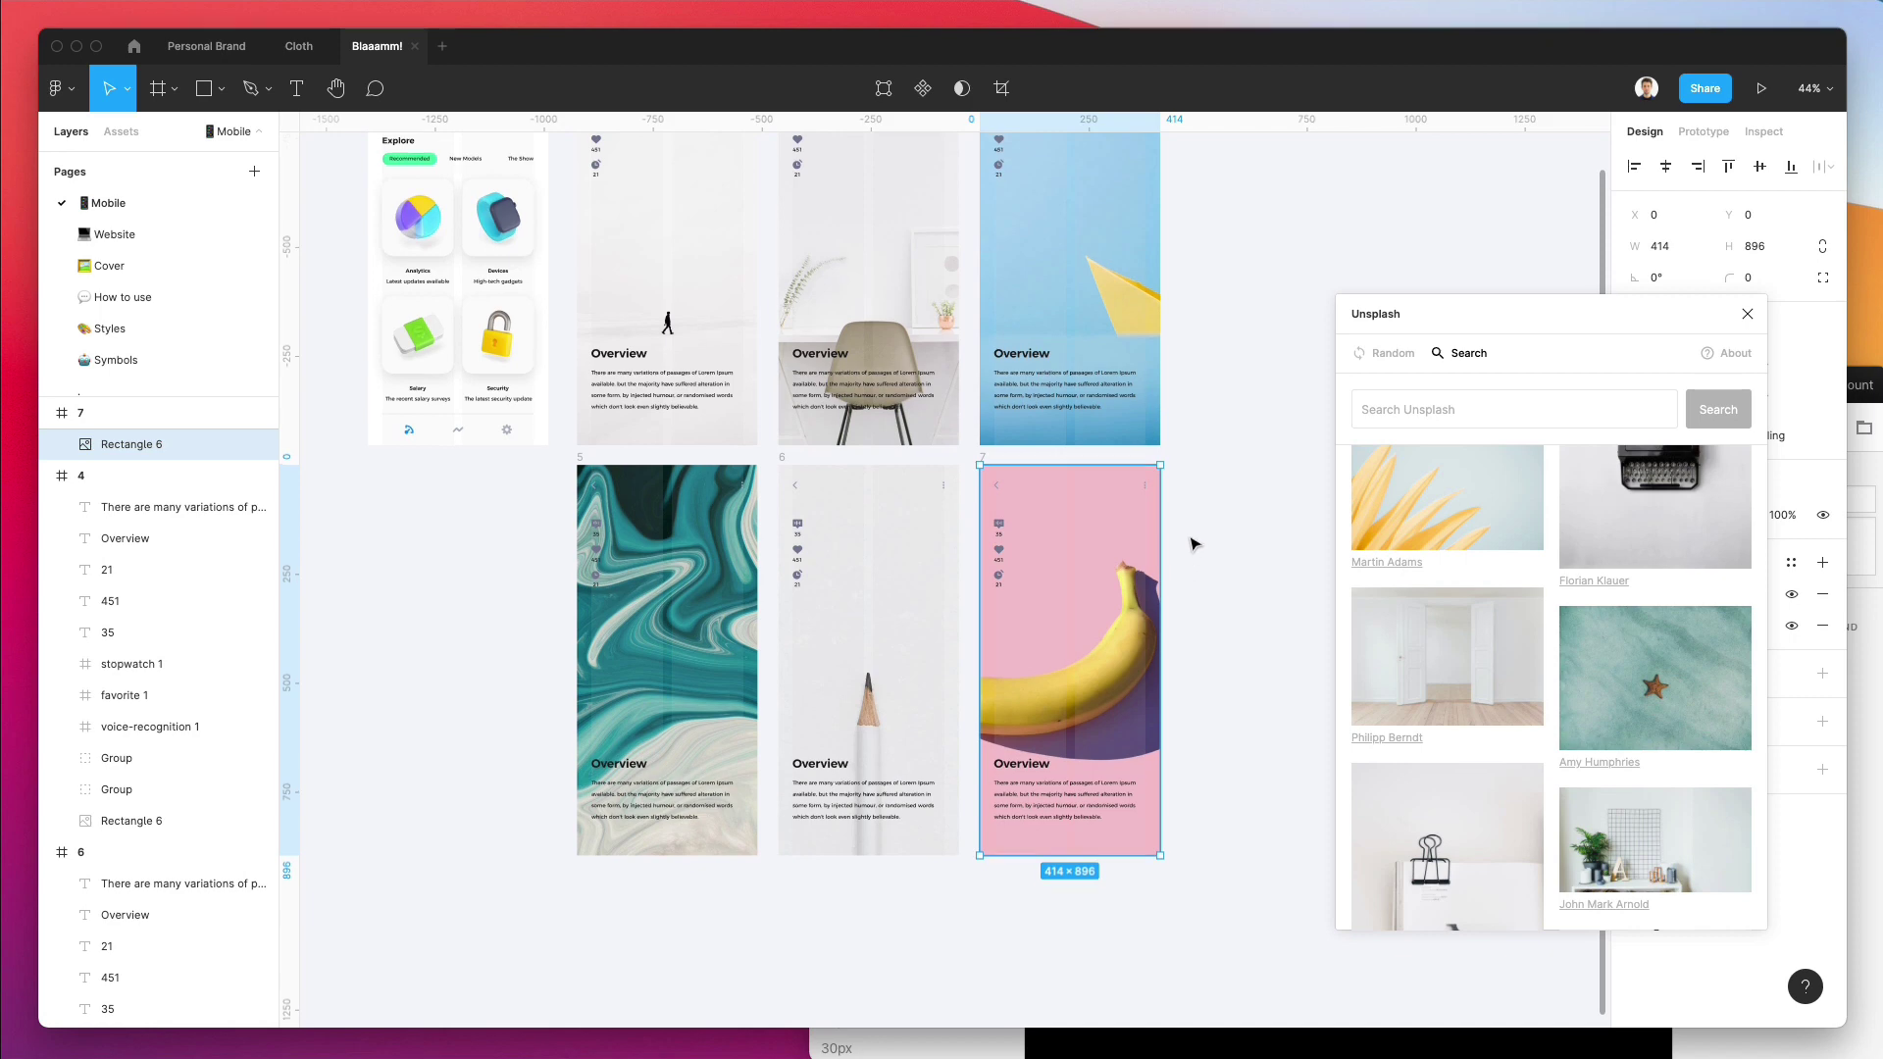
Replace frame 7's background photo with the Unsplash photo of a coffee cup on pale green.
{"action": "scroll", "coordinate": [1193, 538], "scroll_direction": "up", "scroll_amount": 3}
{"action": "scroll", "coordinate": [1695, 607], "scroll_direction": "down", "scroll_amount": 10}
{"action": "scroll", "coordinate": [1695, 607], "scroll_direction": "up", "scroll_amount": 3}
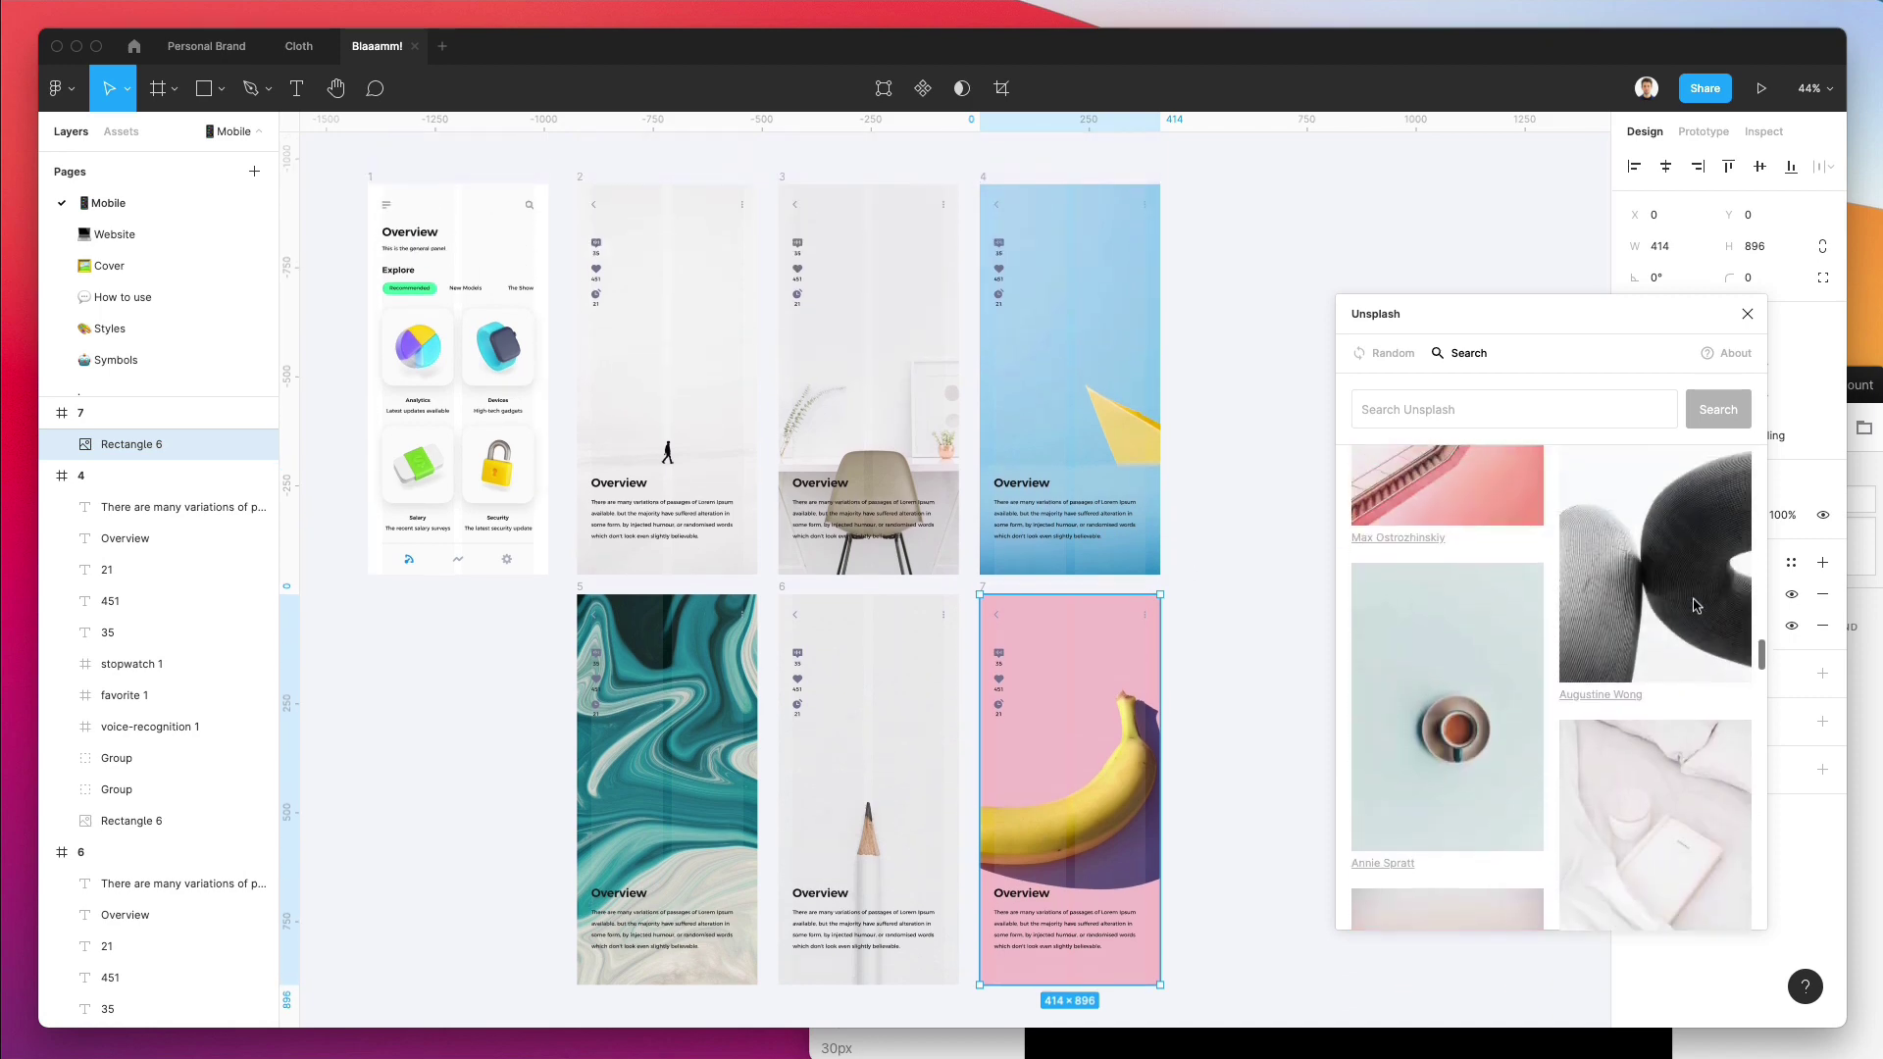
{"action": "left_click", "coordinate": [1426, 819]}
{"action": "scroll", "coordinate": [549, 615], "scroll_direction": "down", "scroll_amount": 3}
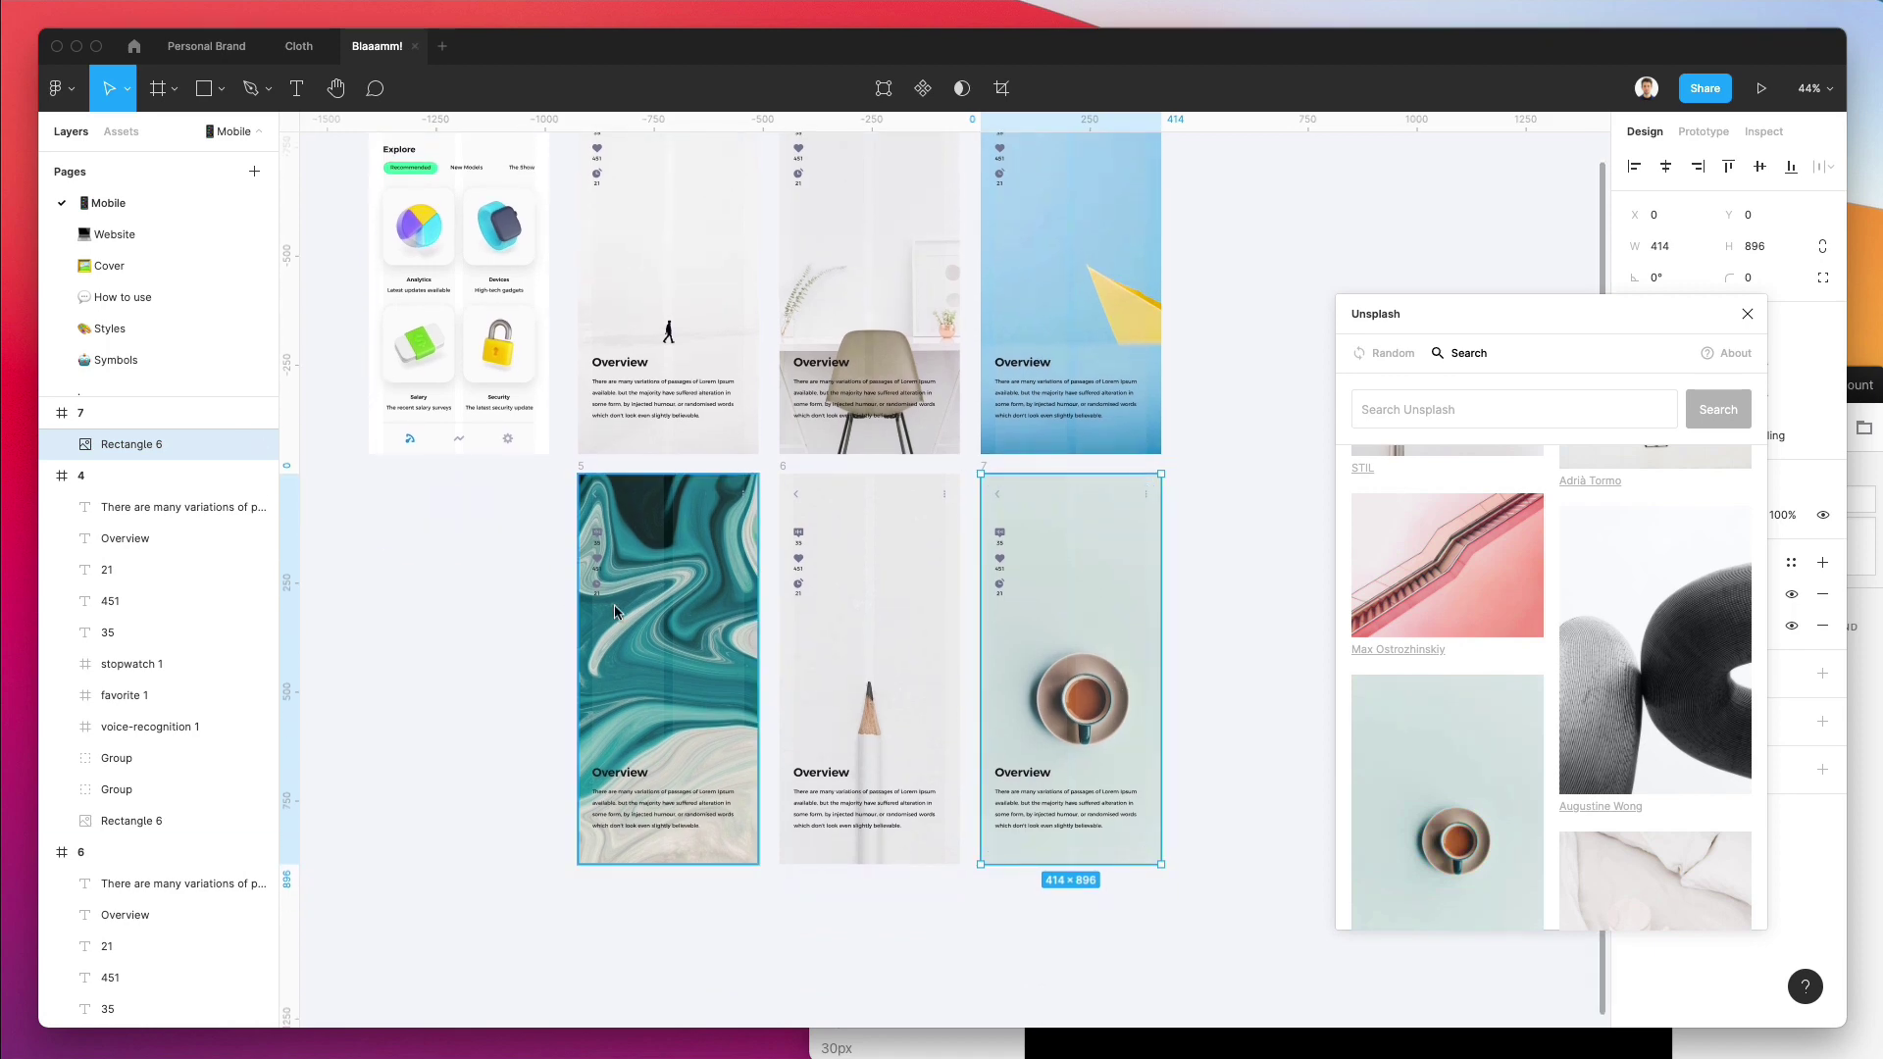
Replace frame 5's background photo with the Unsplash photo of a blue-painted orange on blue.
{"action": "left_click", "coordinate": [616, 611]}
{"action": "scroll", "coordinate": [1714, 704], "scroll_direction": "down", "scroll_amount": 10}
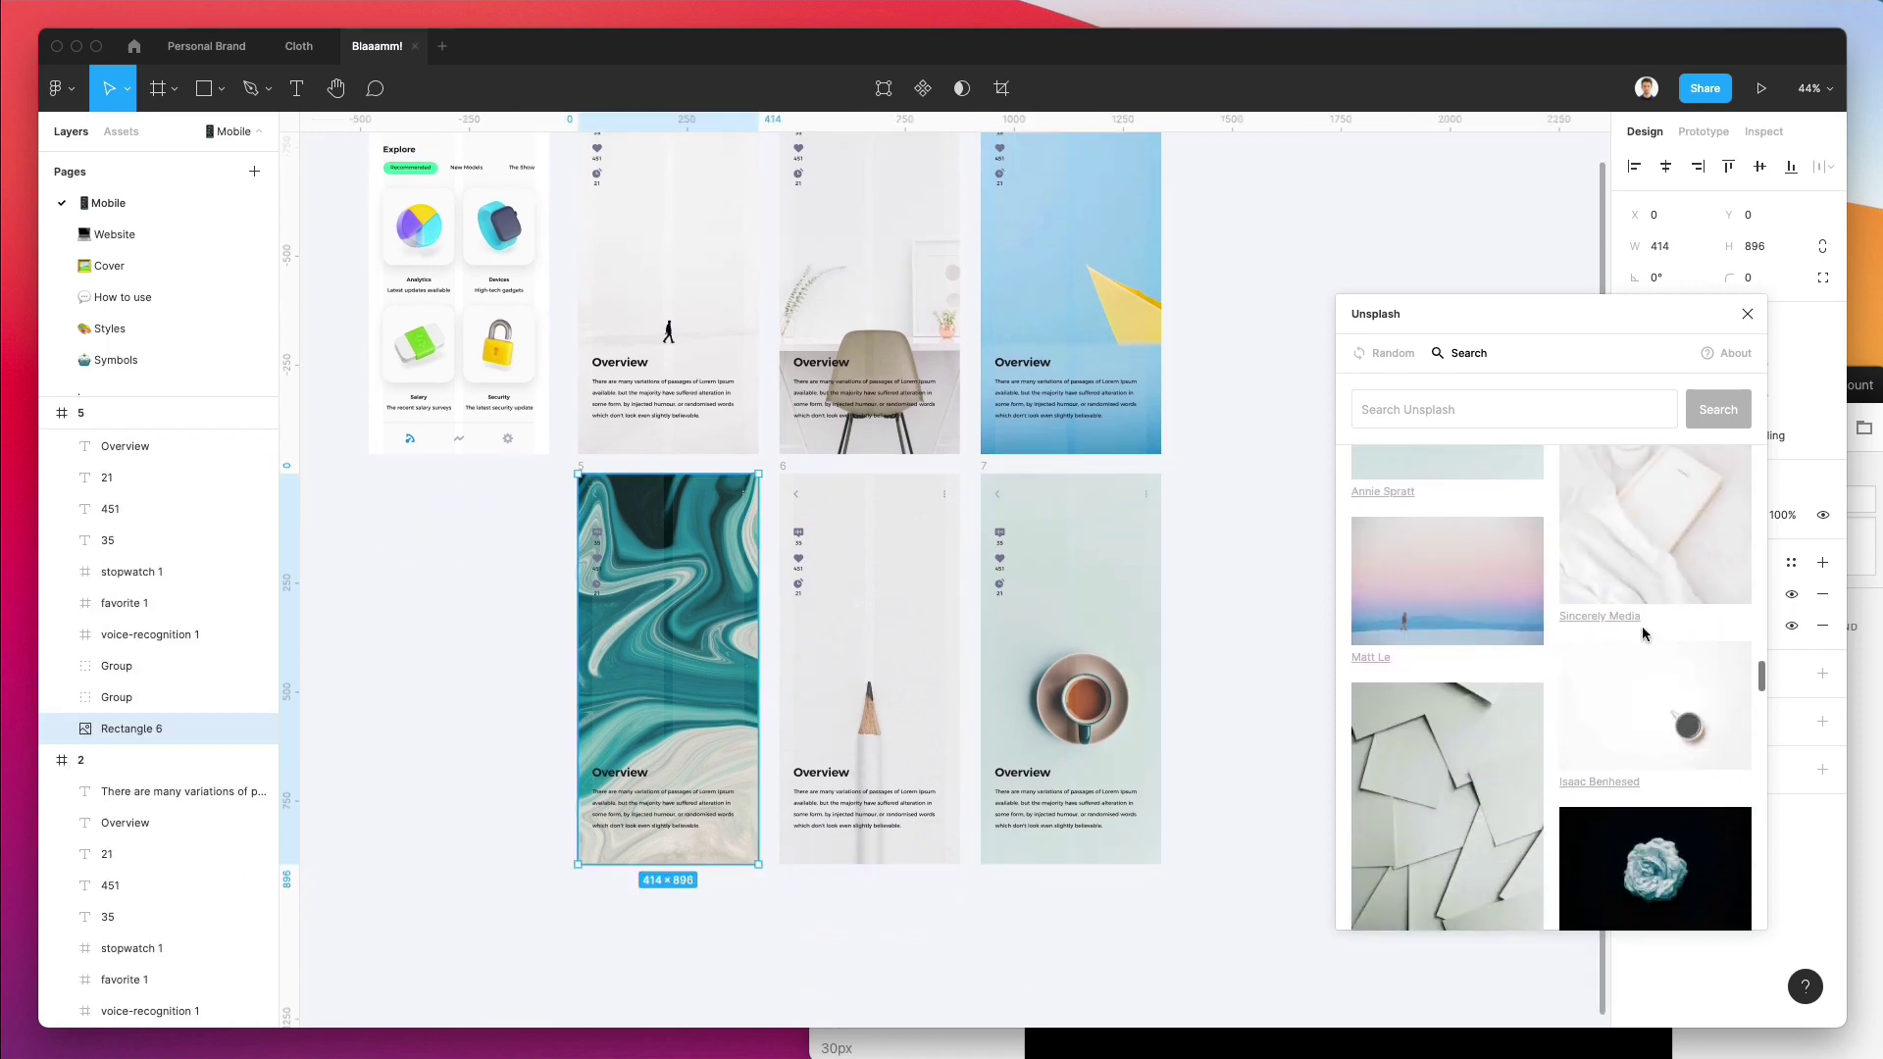
{"action": "scroll", "coordinate": [1642, 633], "scroll_direction": "down", "scroll_amount": 15}
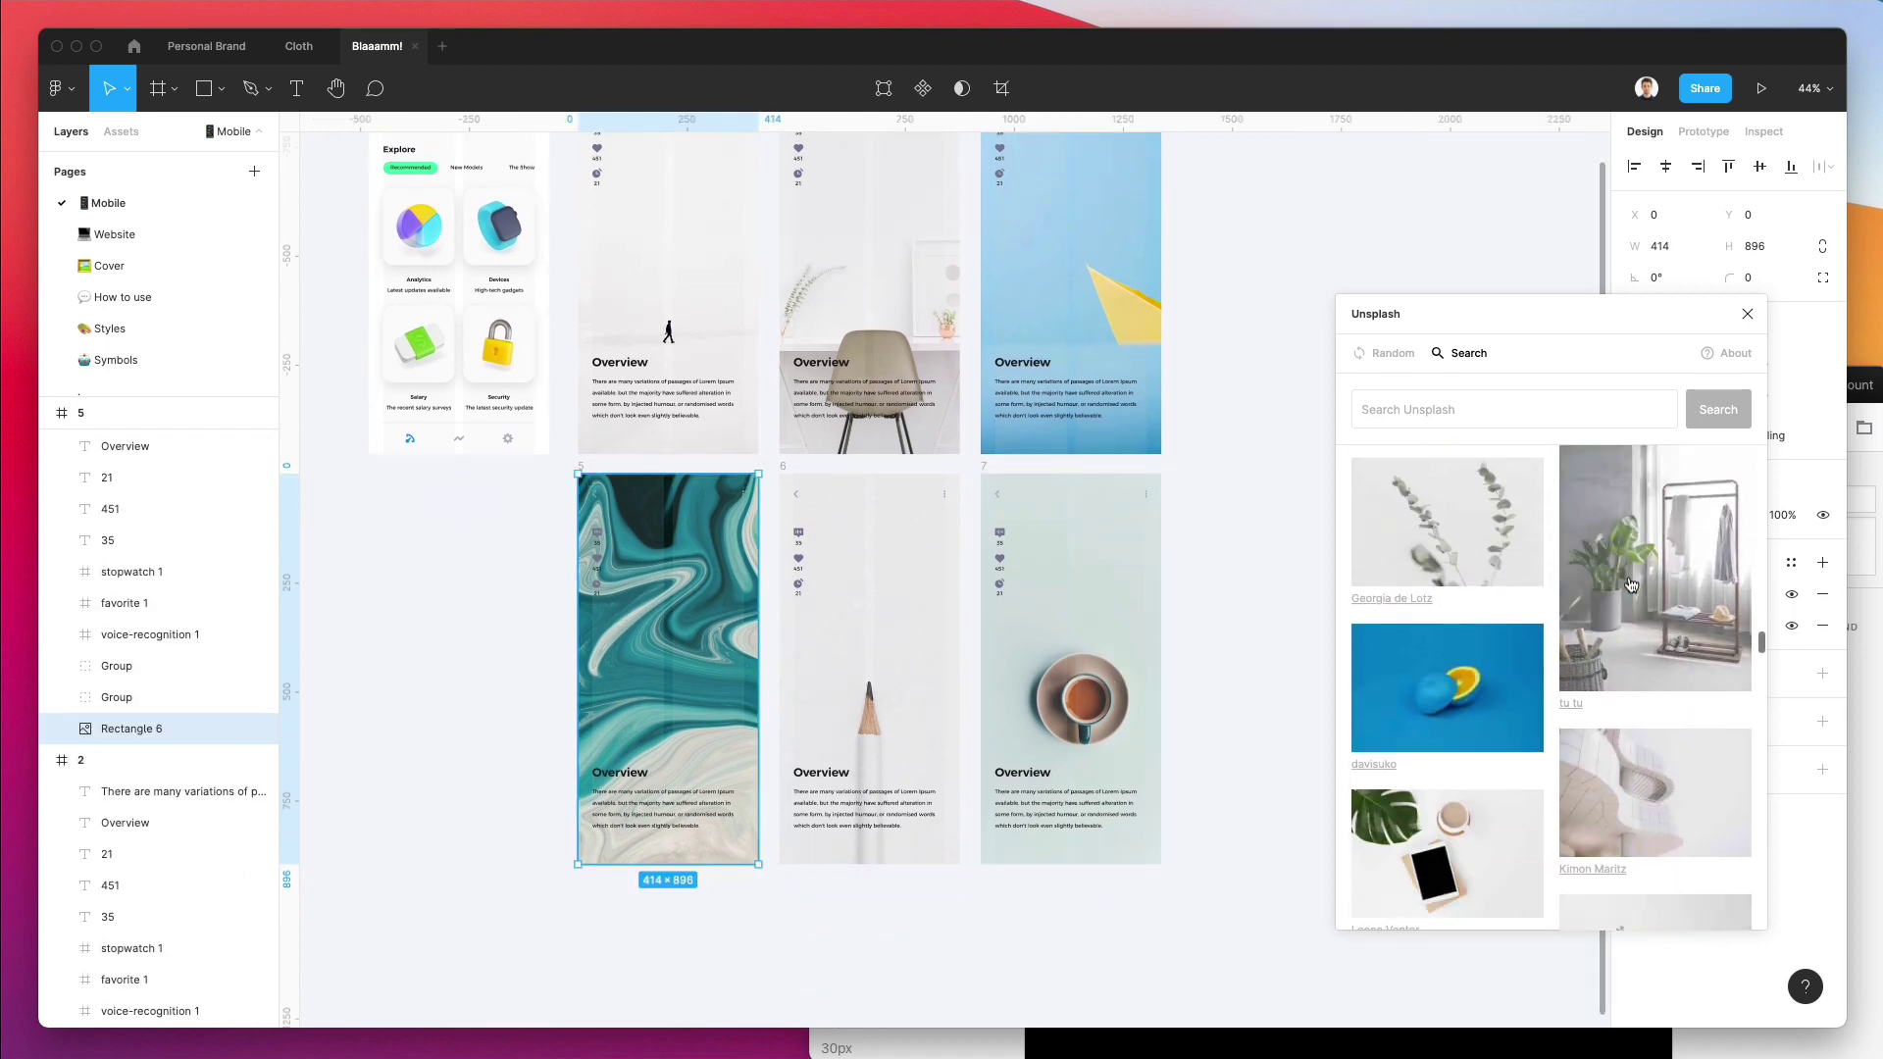
{"action": "left_click", "coordinate": [1447, 686]}
{"action": "scroll", "coordinate": [1095, 307], "scroll_direction": "down", "scroll_amount": 1}
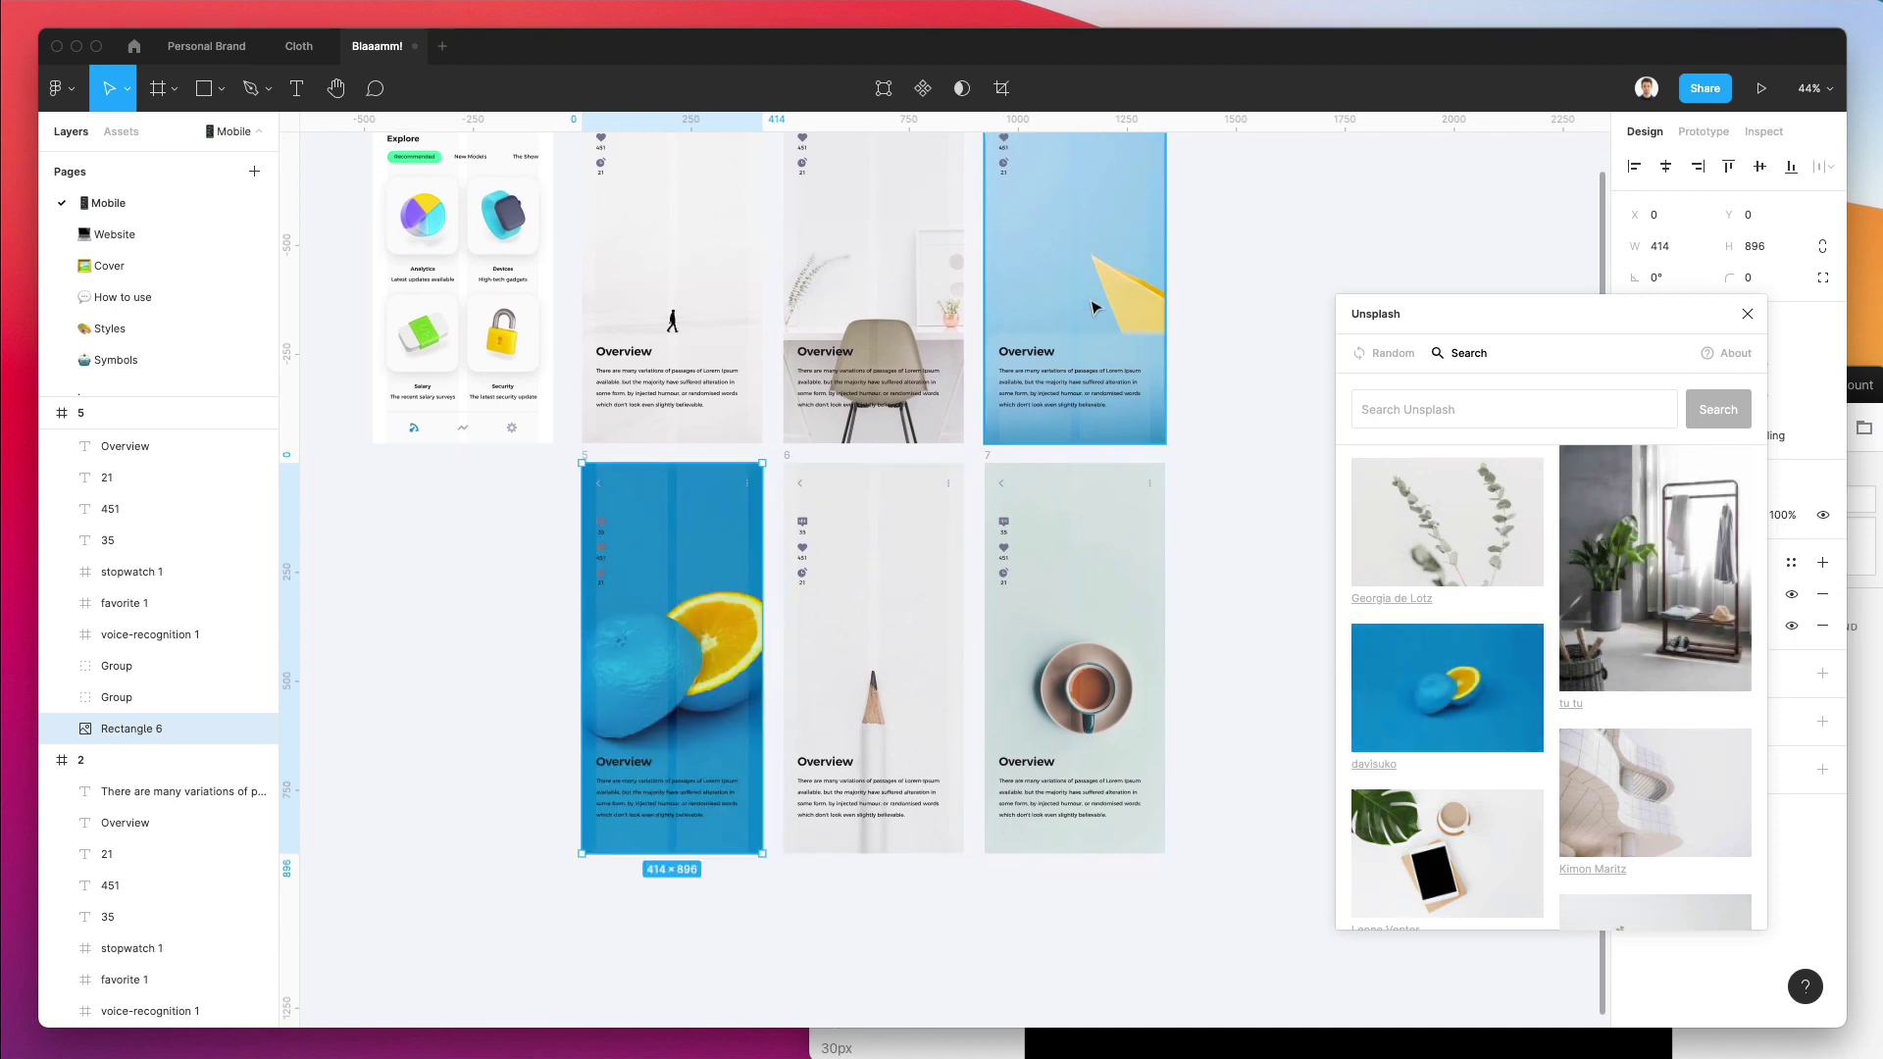
{"action": "scroll", "coordinate": [1095, 307], "scroll_direction": "up", "scroll_amount": 2}
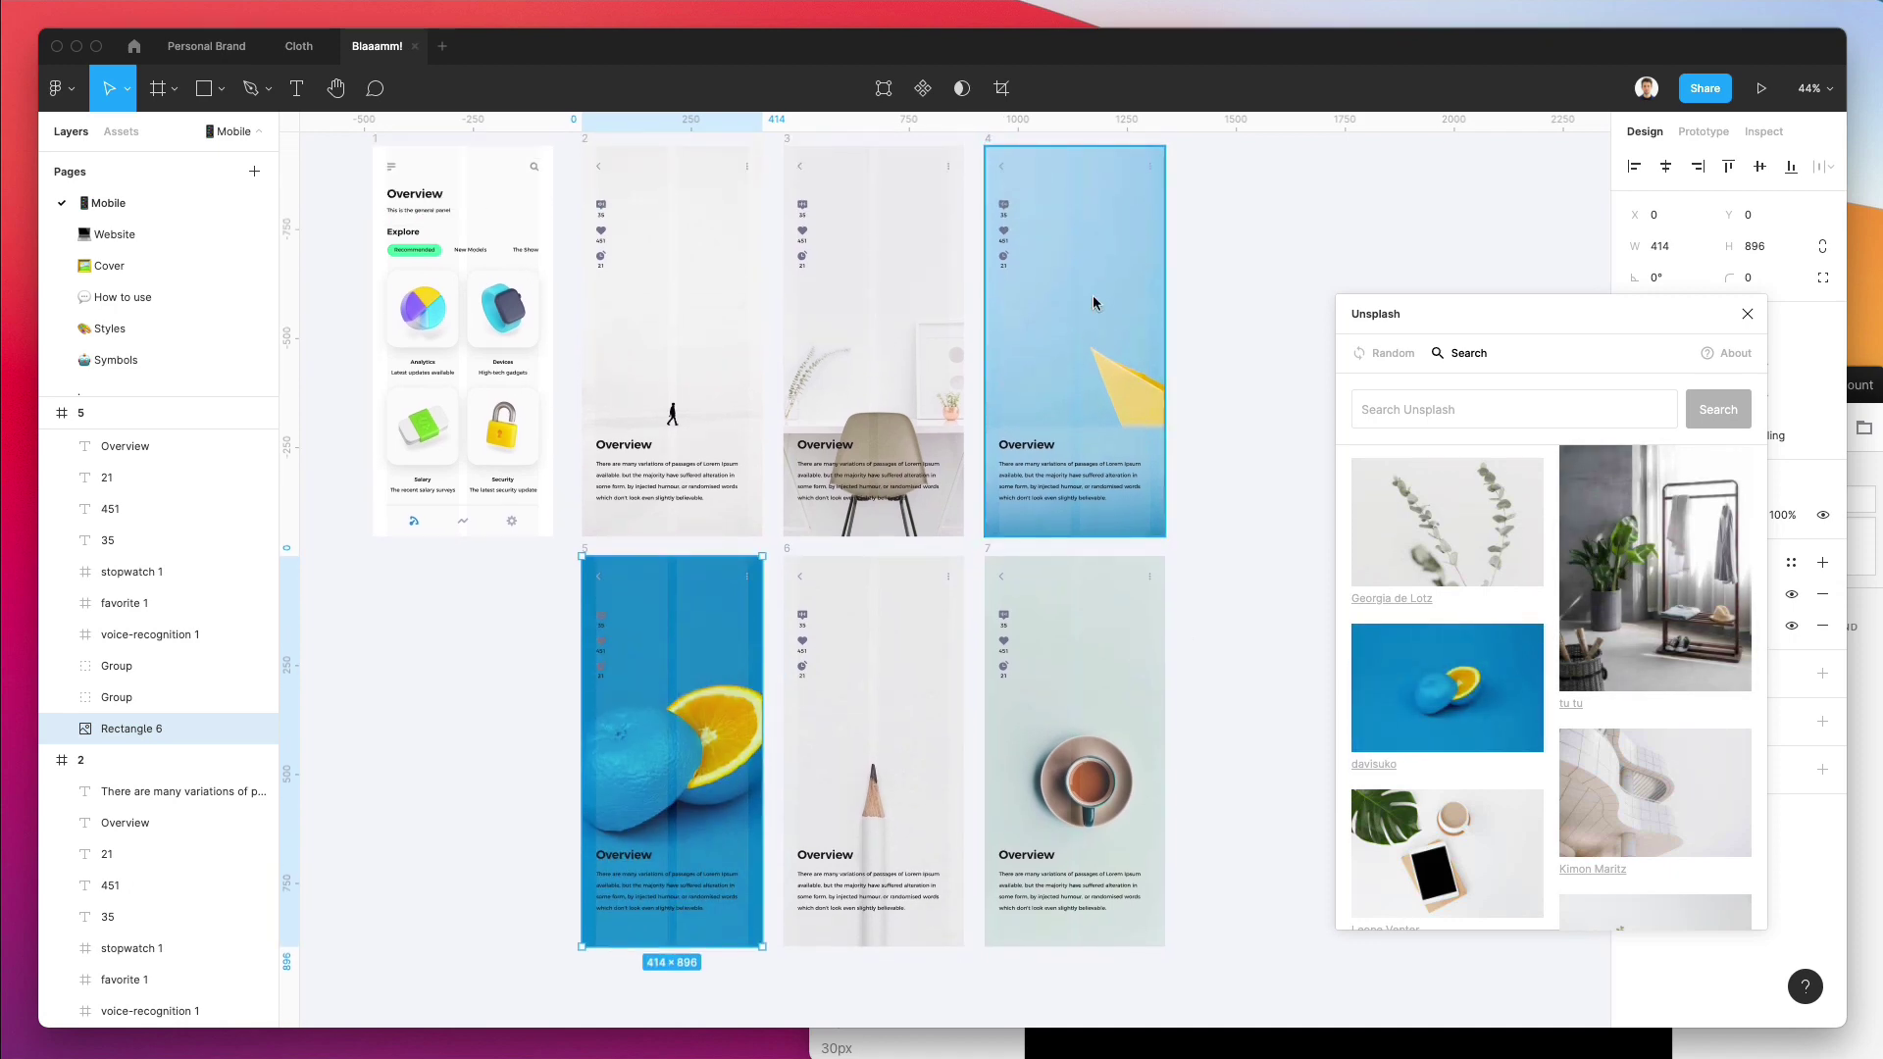
Fill frame 4's background rectangle with the photo of an alarm clock on pink and mint.
{"action": "left_click", "coordinate": [1093, 295]}
{"action": "scroll", "coordinate": [1683, 677], "scroll_direction": "down", "scroll_amount": 5}
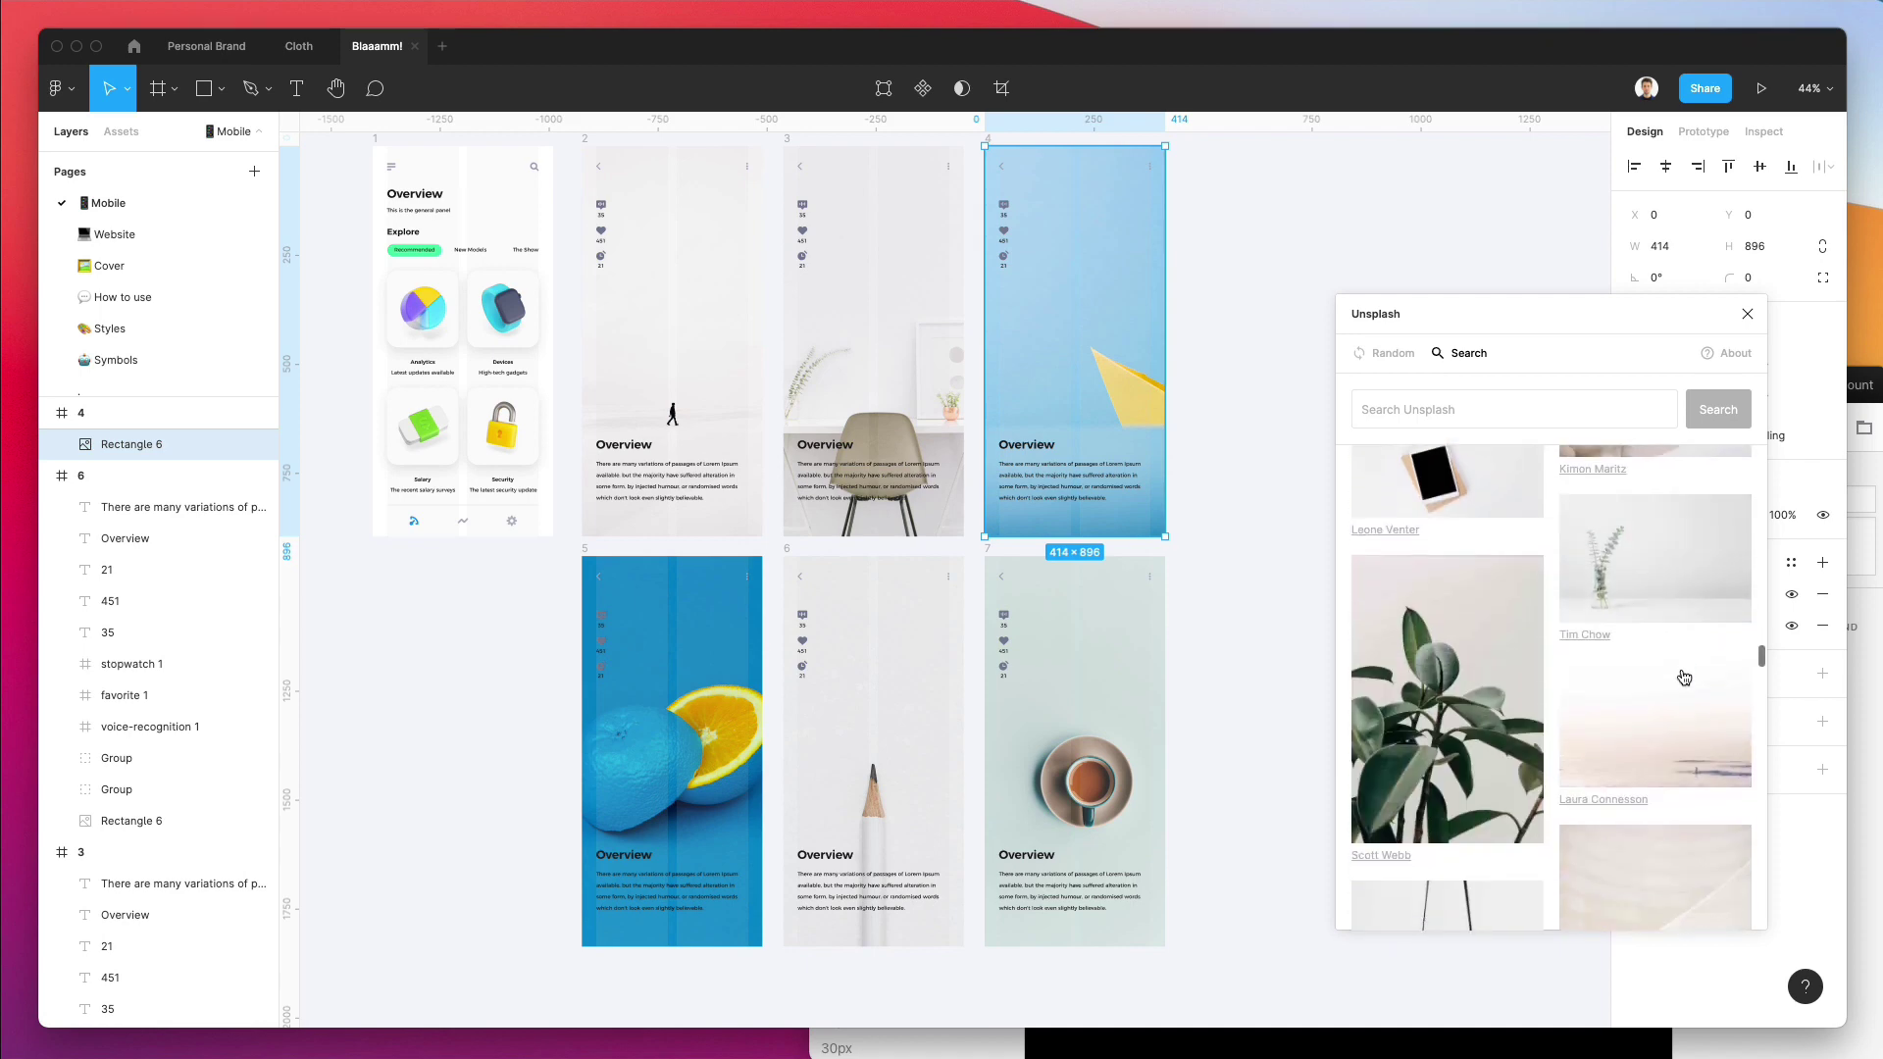
{"action": "scroll", "coordinate": [1682, 677], "scroll_direction": "down", "scroll_amount": 10}
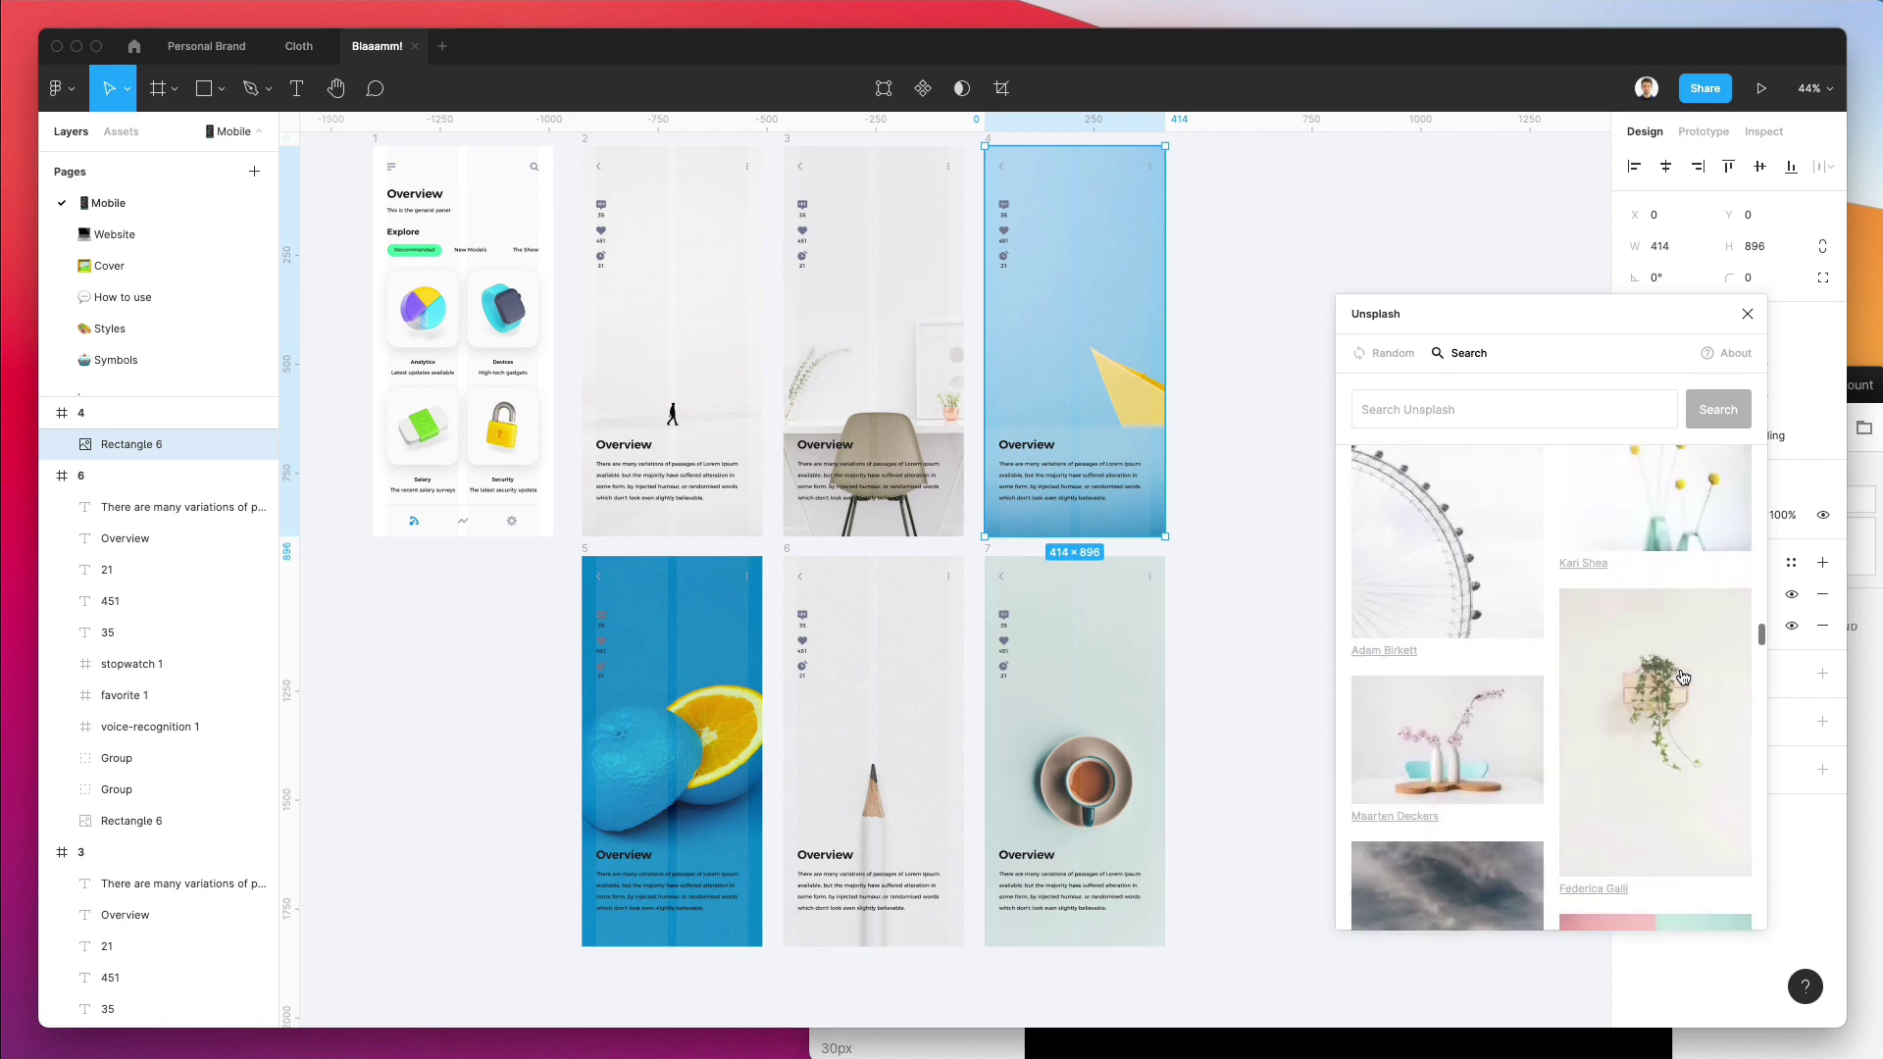
{"action": "scroll", "coordinate": [1682, 676], "scroll_direction": "down", "scroll_amount": 4}
{"action": "left_click", "coordinate": [1657, 691]}
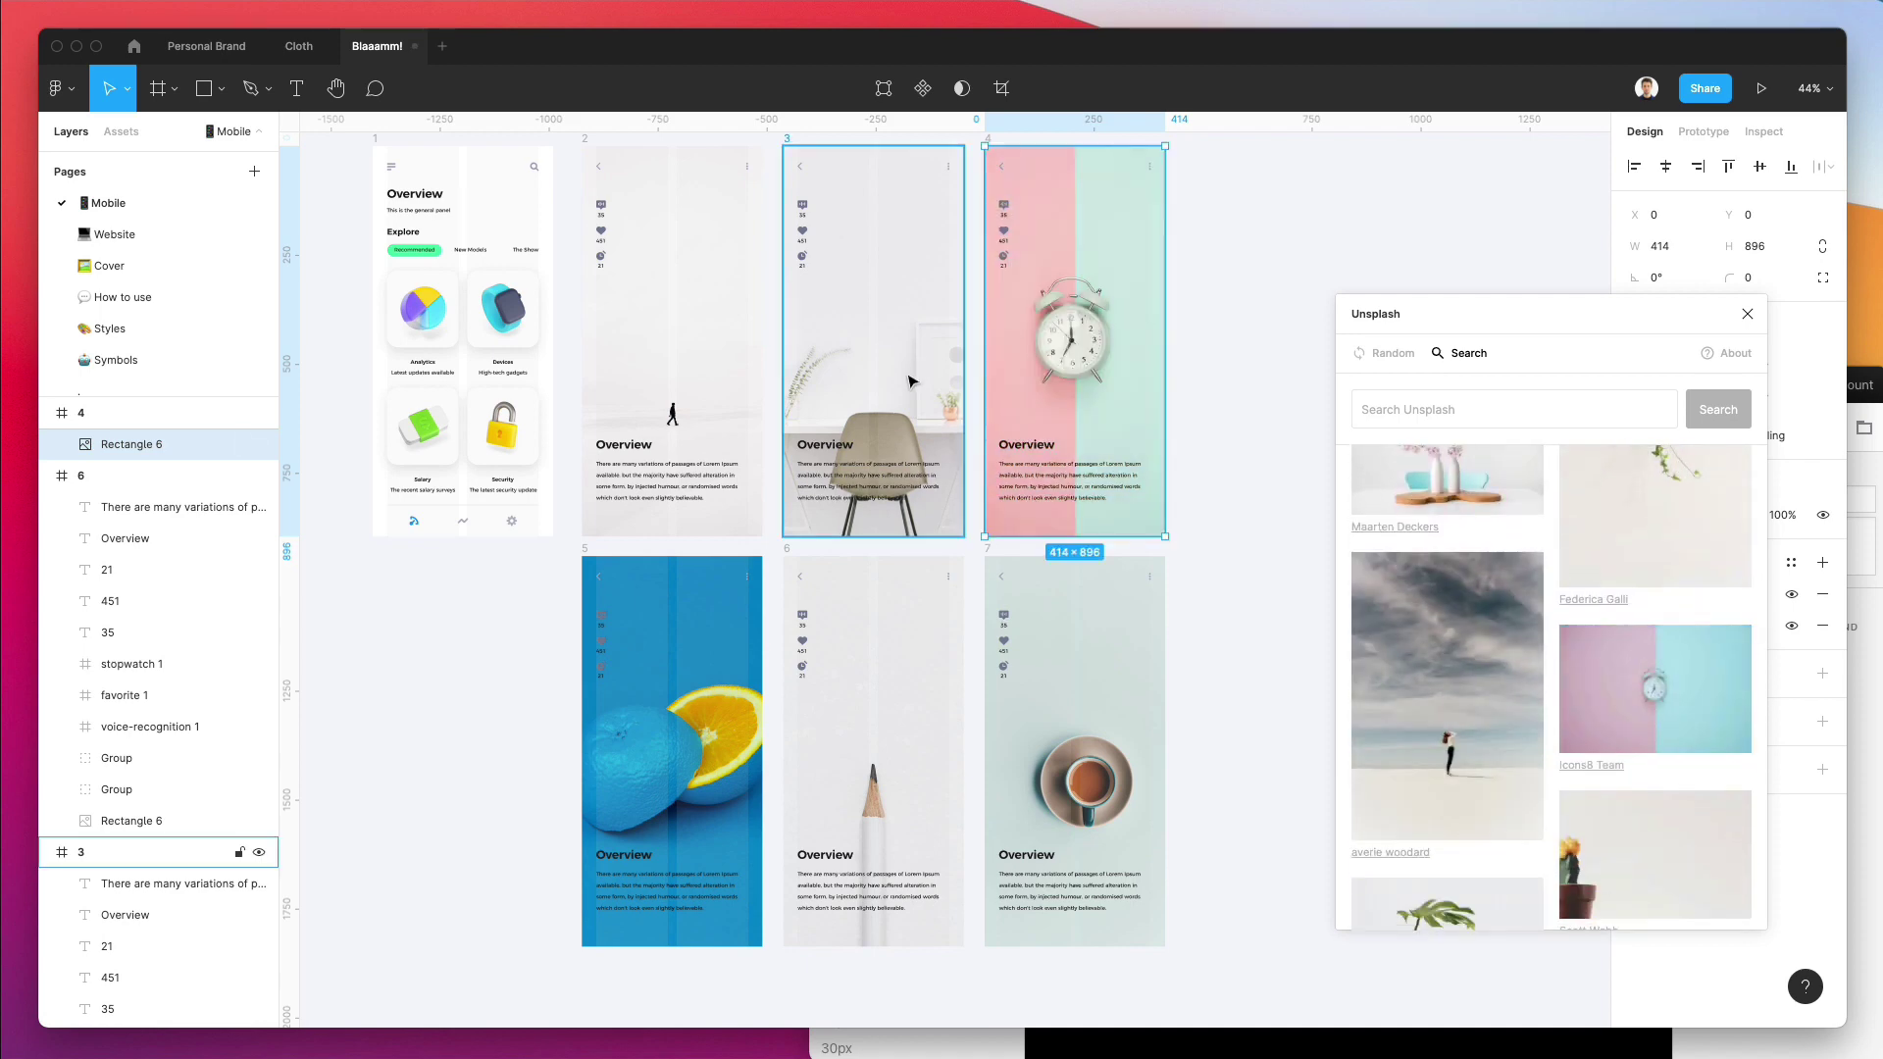
Try the yellow pencils photo on frame 3's background rectangle, and replace it with the white building against blue sky.
{"action": "left_click", "coordinate": [917, 363]}
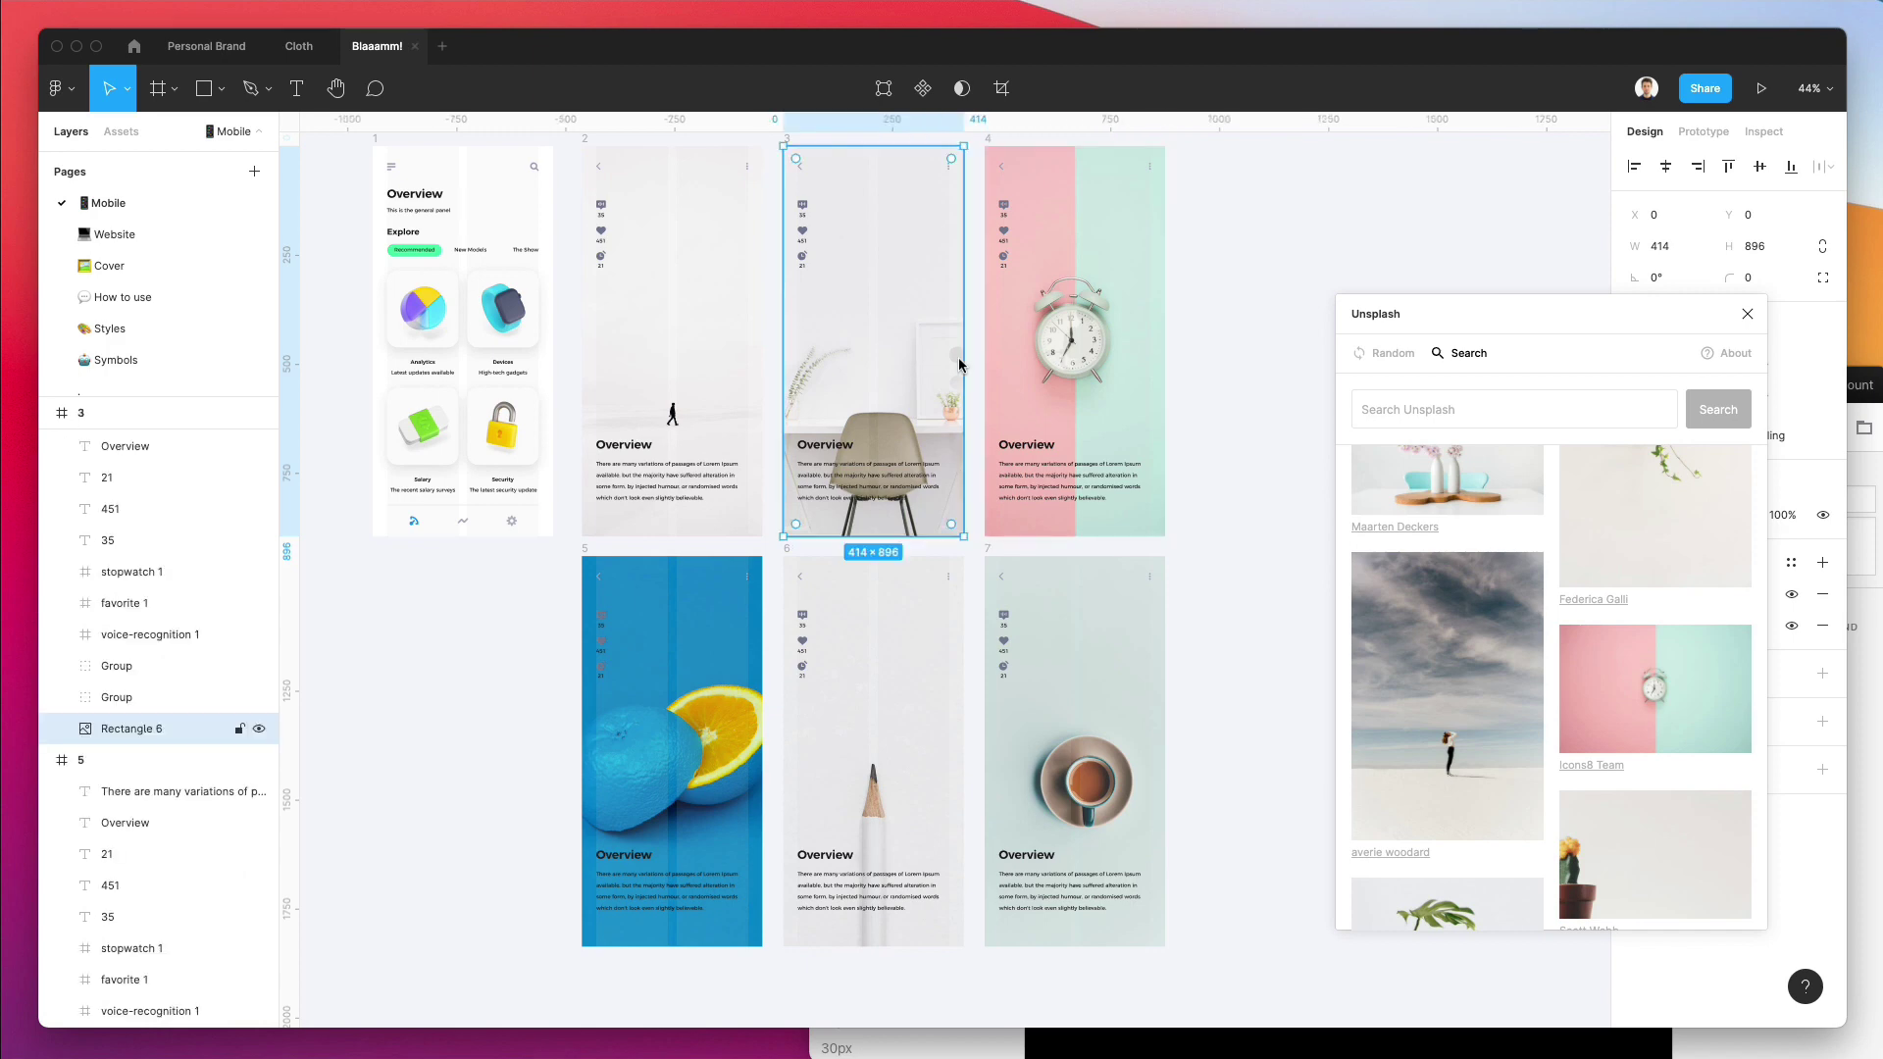
{"action": "scroll", "coordinate": [1544, 604], "scroll_direction": "down", "scroll_amount": 8}
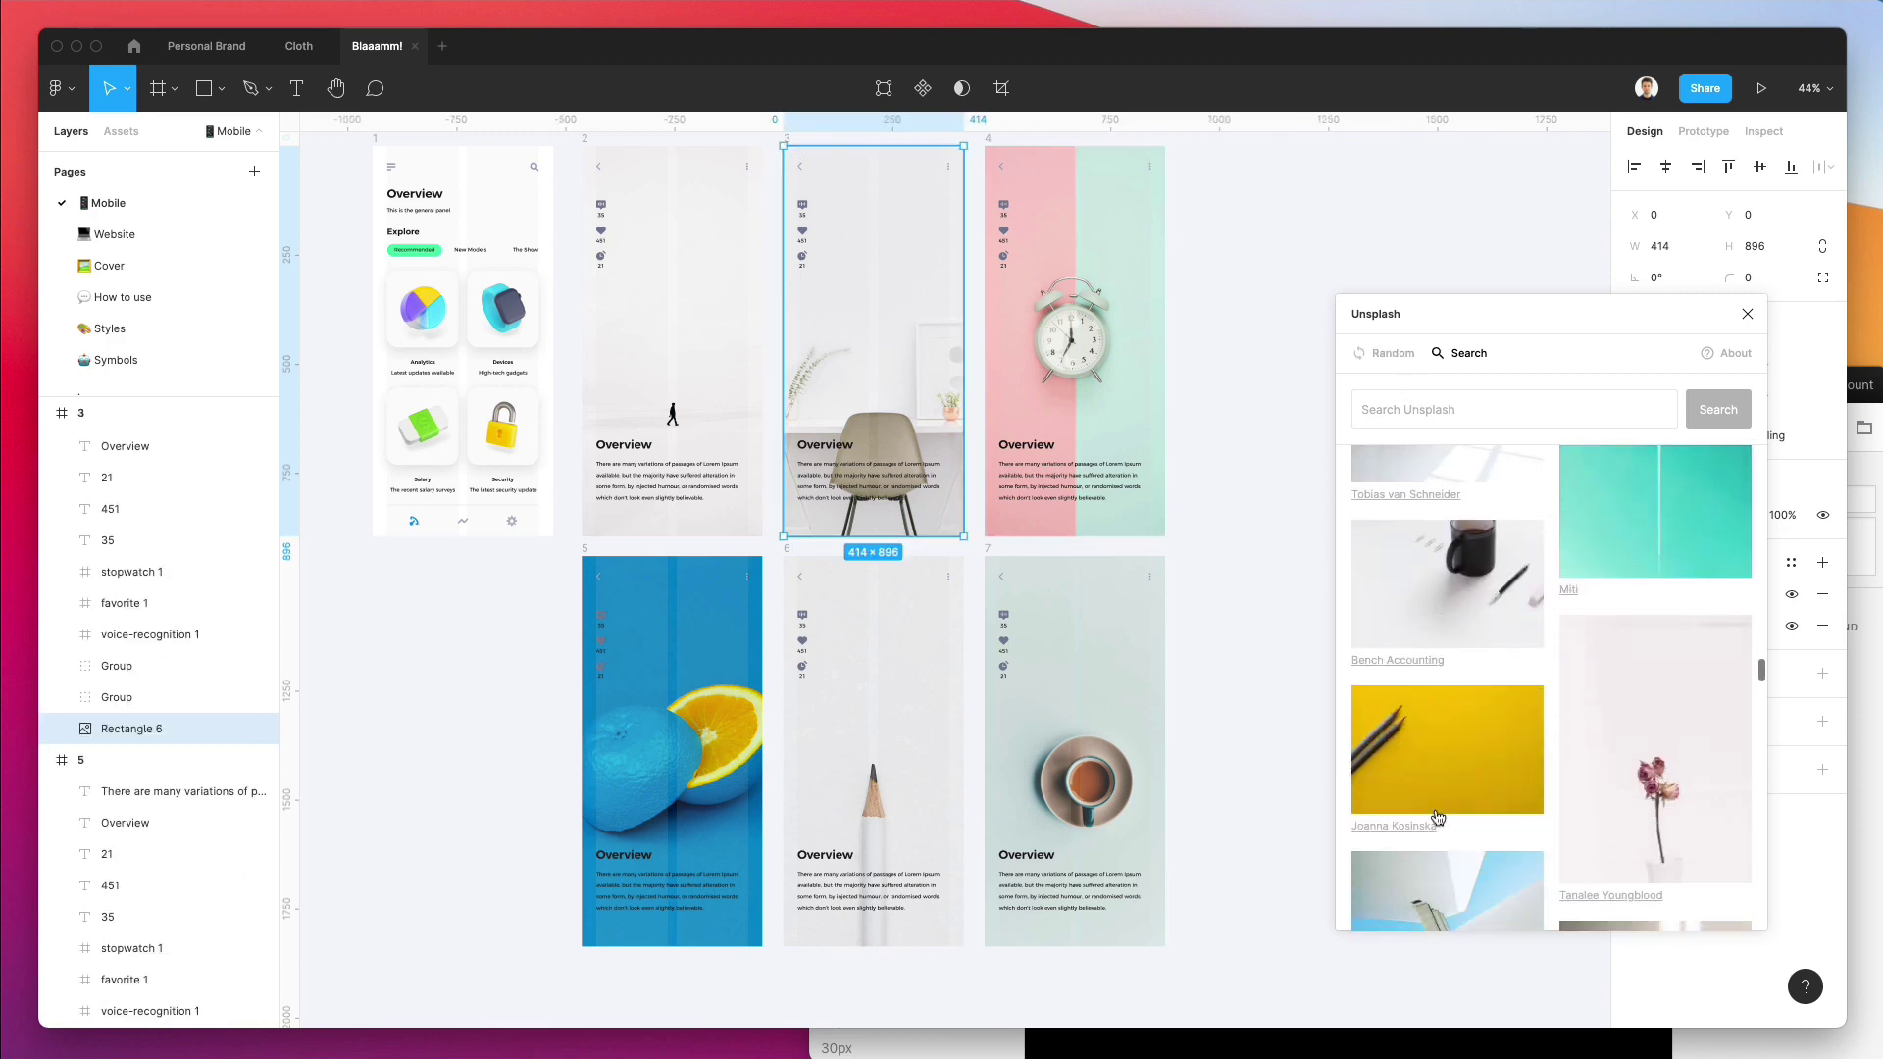
{"action": "left_click_drag", "start_coordinate": [1424, 797], "coordinate": [563, 304]}
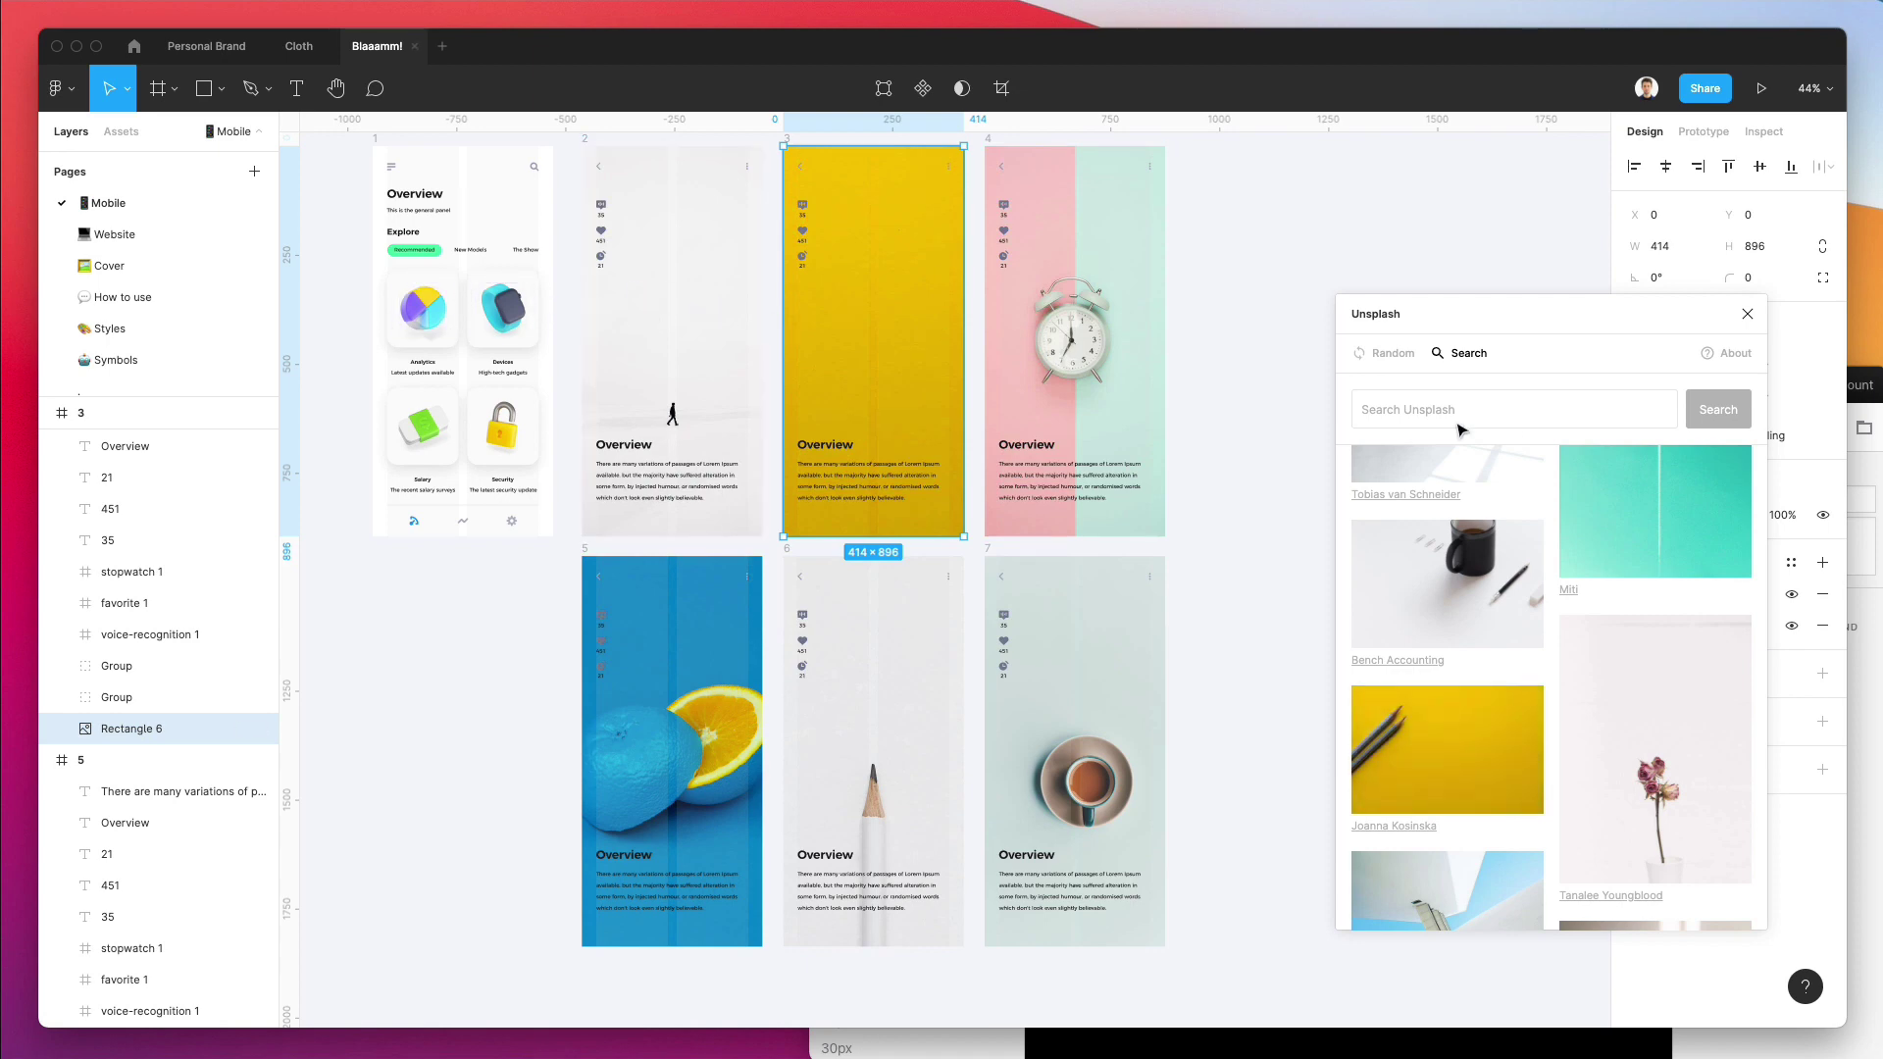
{"action": "scroll", "coordinate": [1596, 670], "scroll_direction": "down", "scroll_amount": 5}
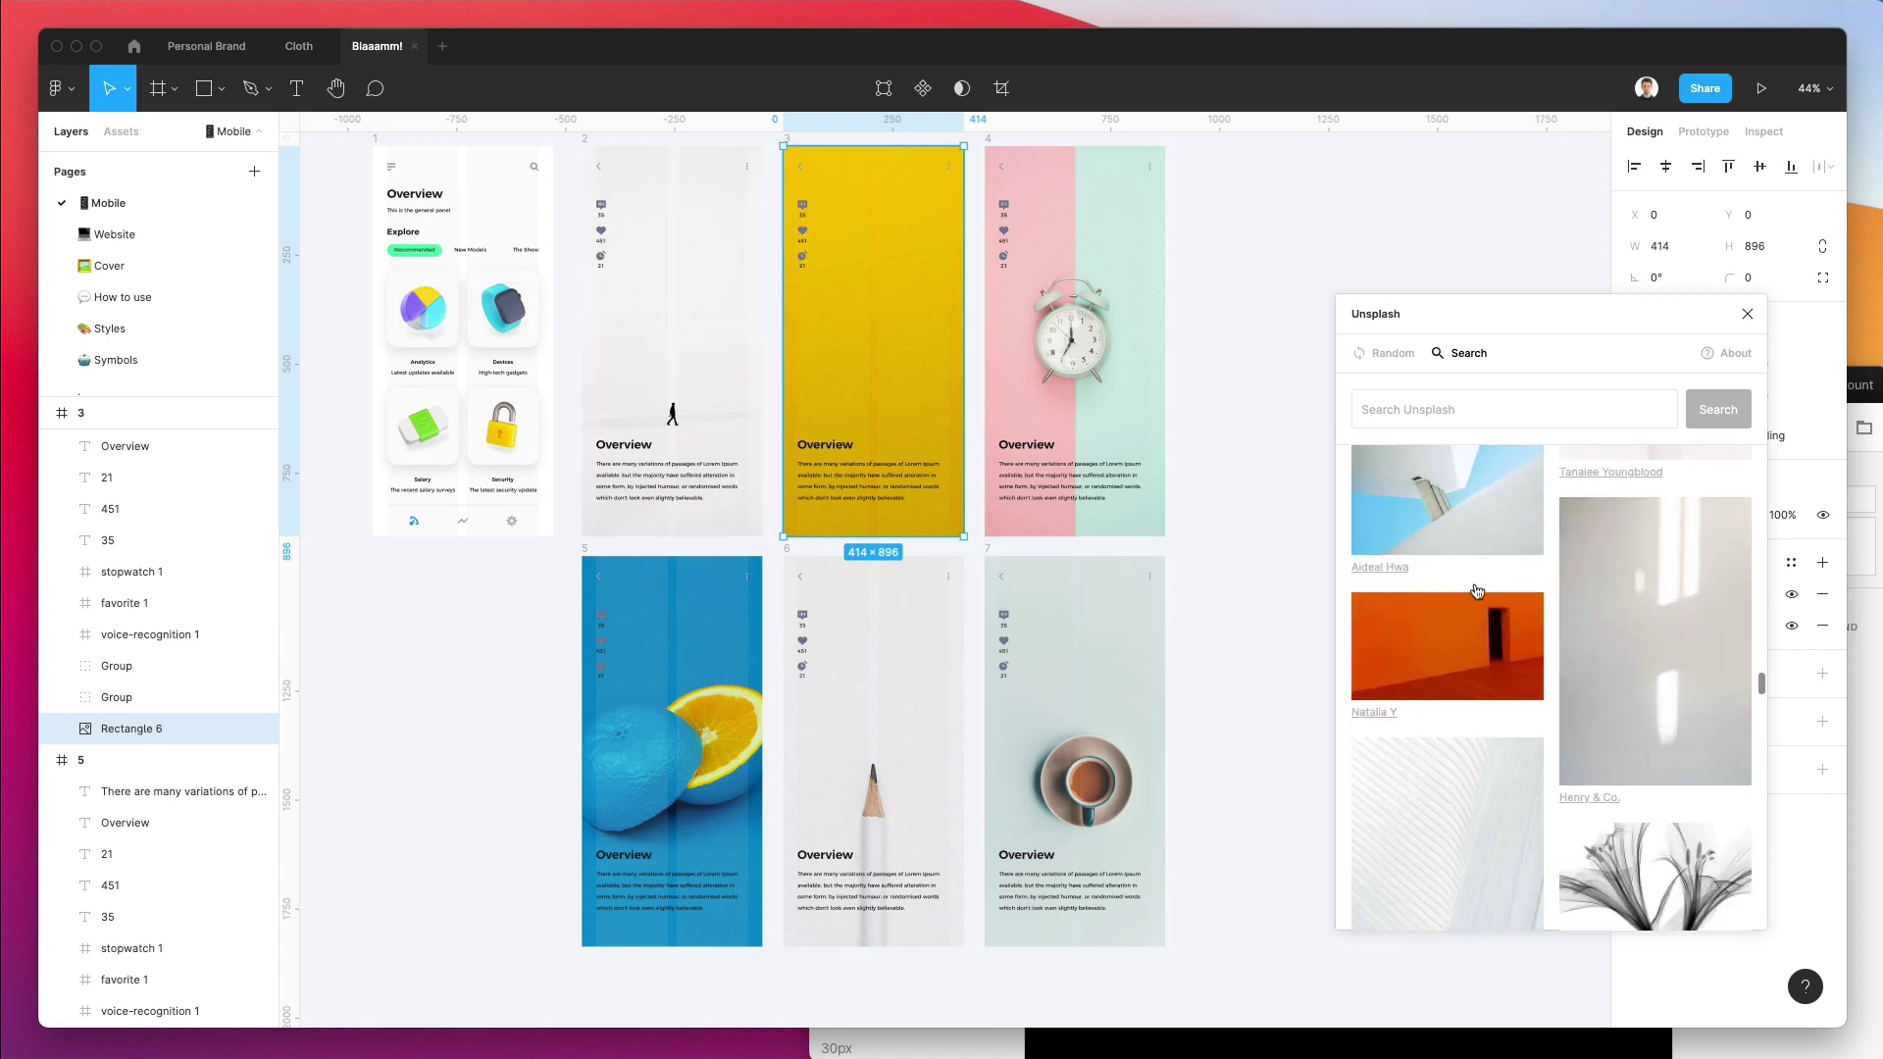
{"action": "left_click", "coordinate": [1417, 509]}
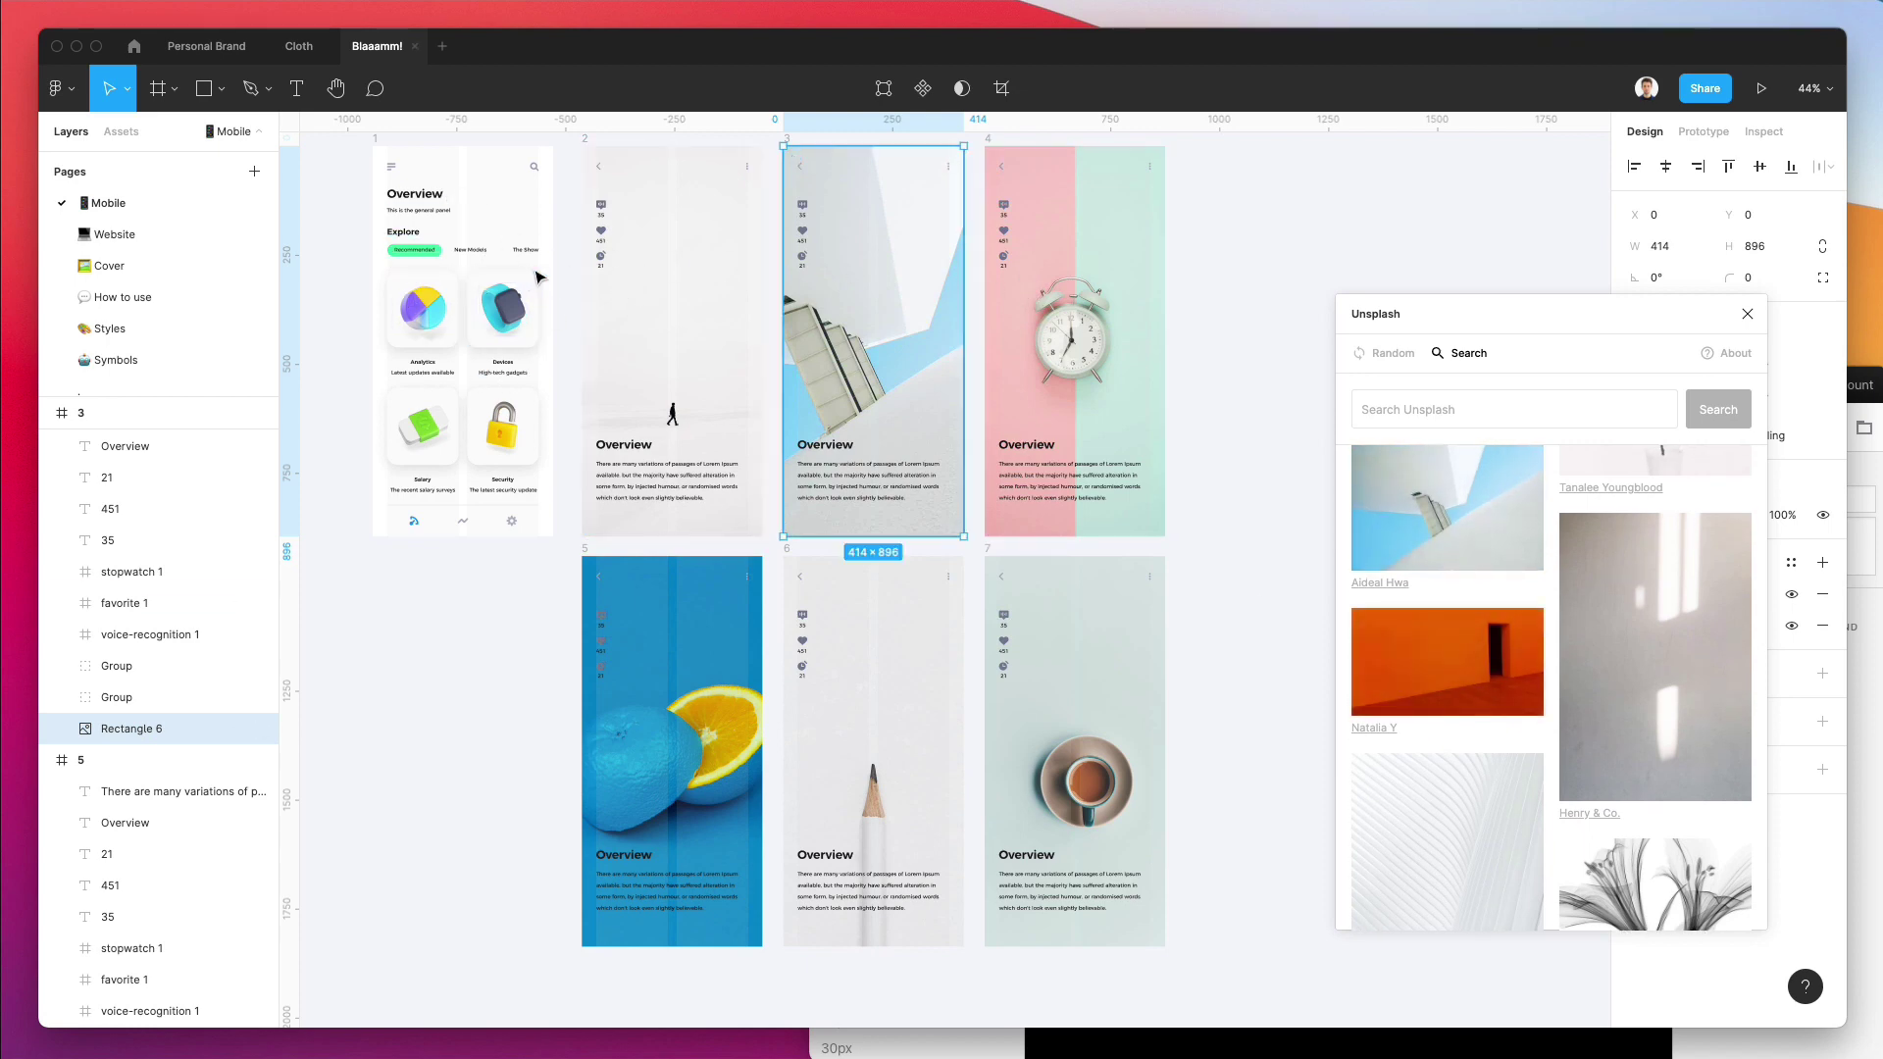
Fill frame 2's background rectangle with the dark photo of a green plant in a white pot.
{"action": "scroll", "coordinate": [1549, 638], "scroll_direction": "down", "scroll_amount": 10}
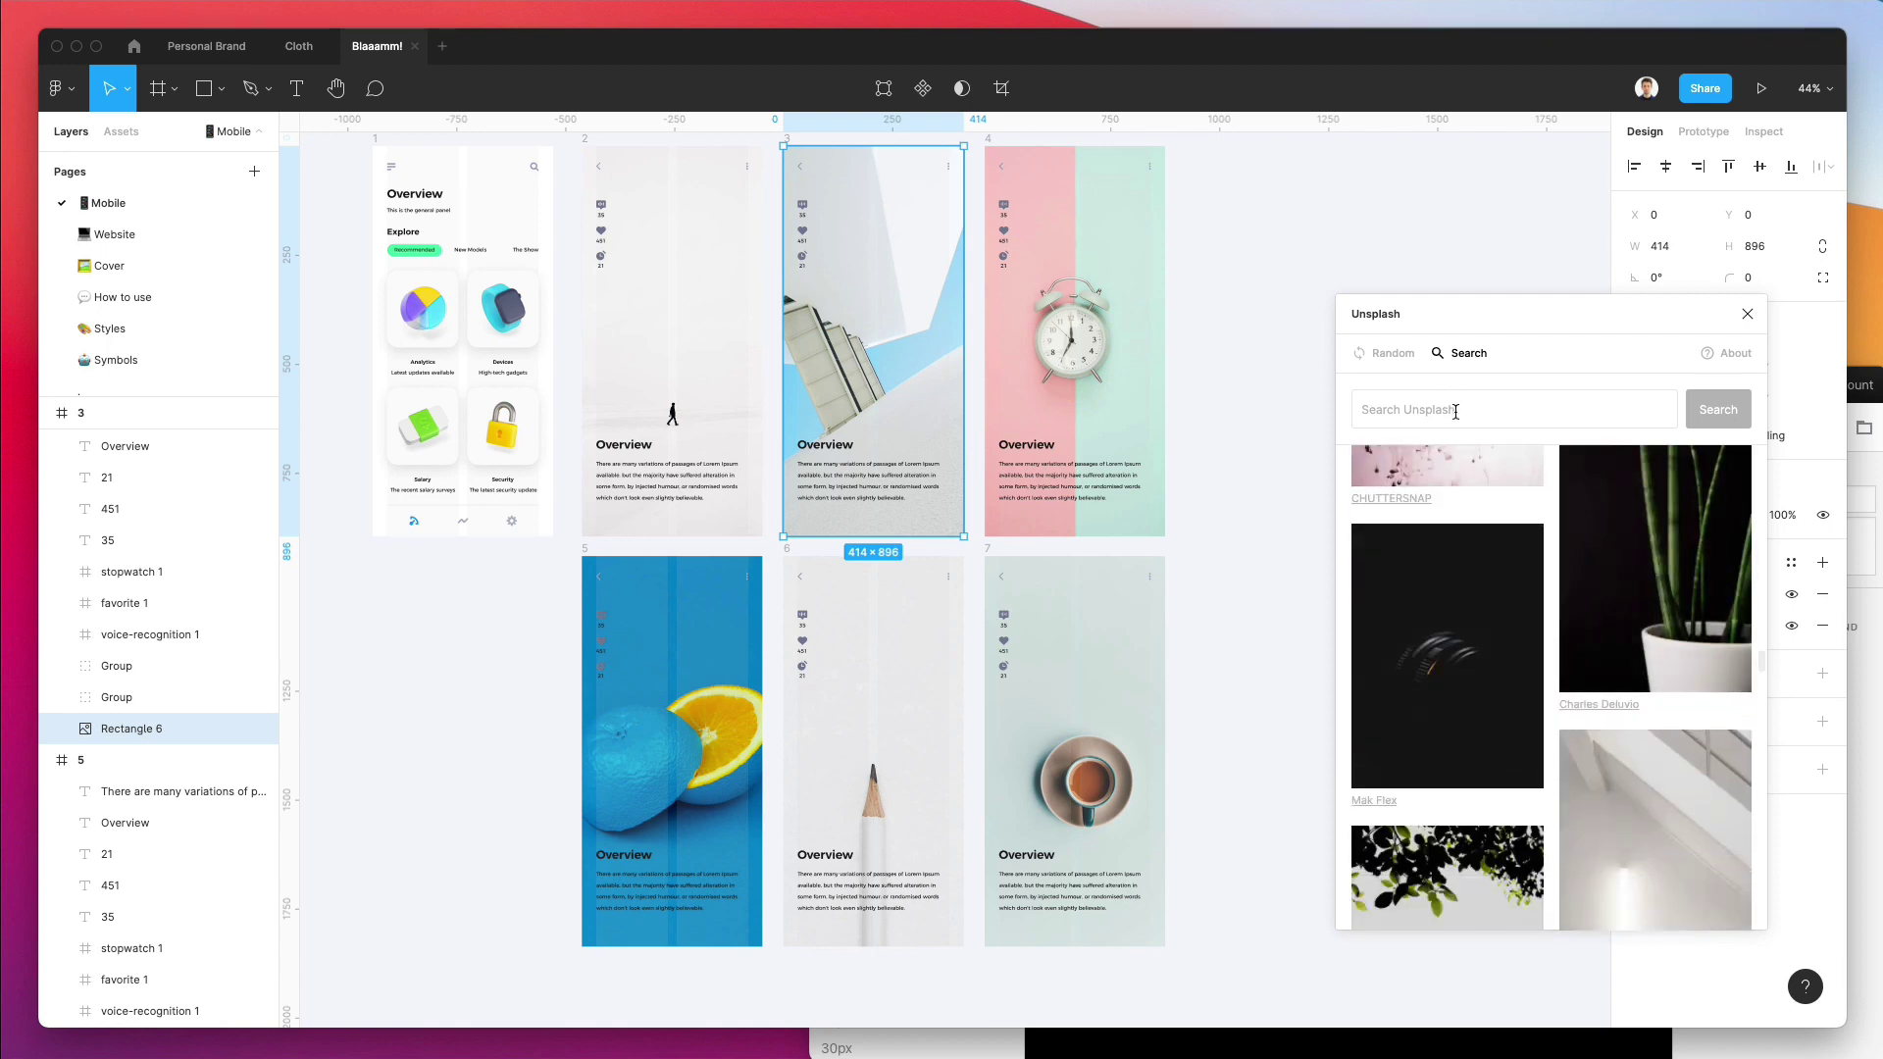
{"action": "left_click", "coordinate": [726, 348]}
{"action": "left_click", "coordinate": [1667, 588]}
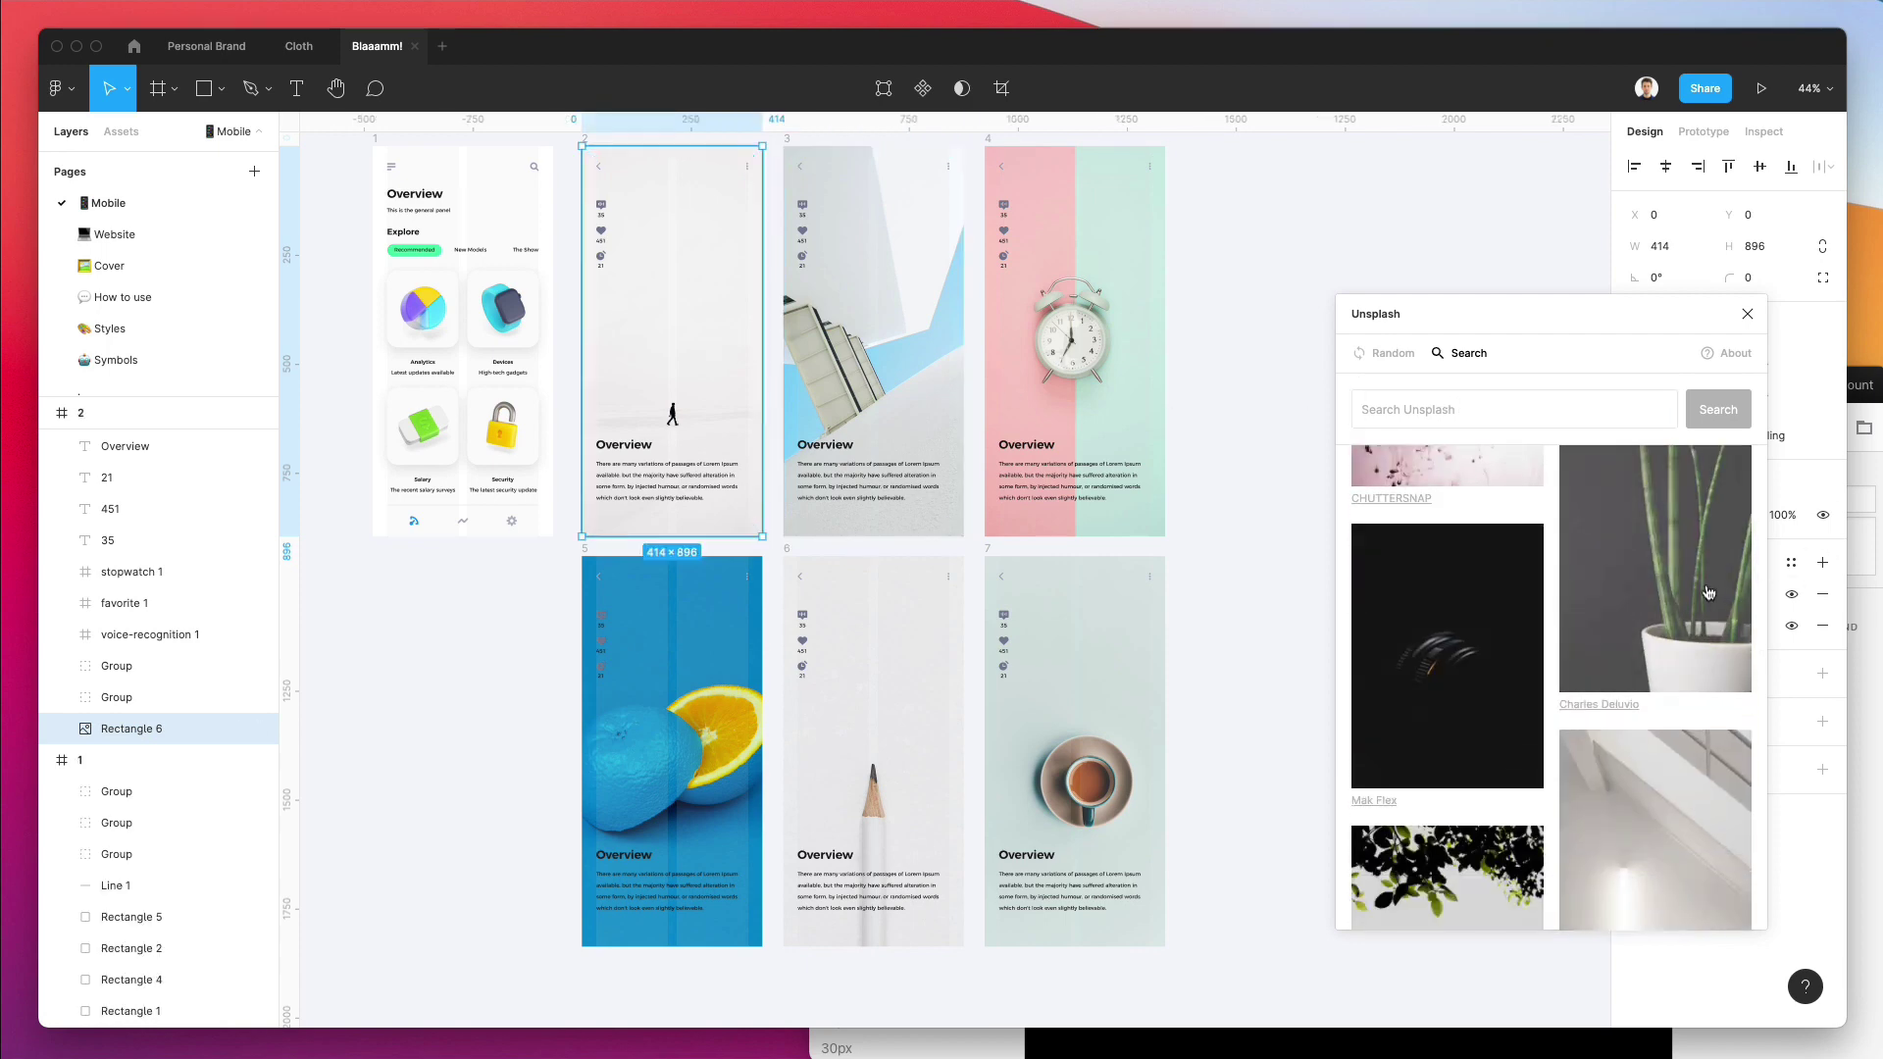
{"action": "scroll", "coordinate": [959, 497], "scroll_direction": "up", "scroll_amount": 1}
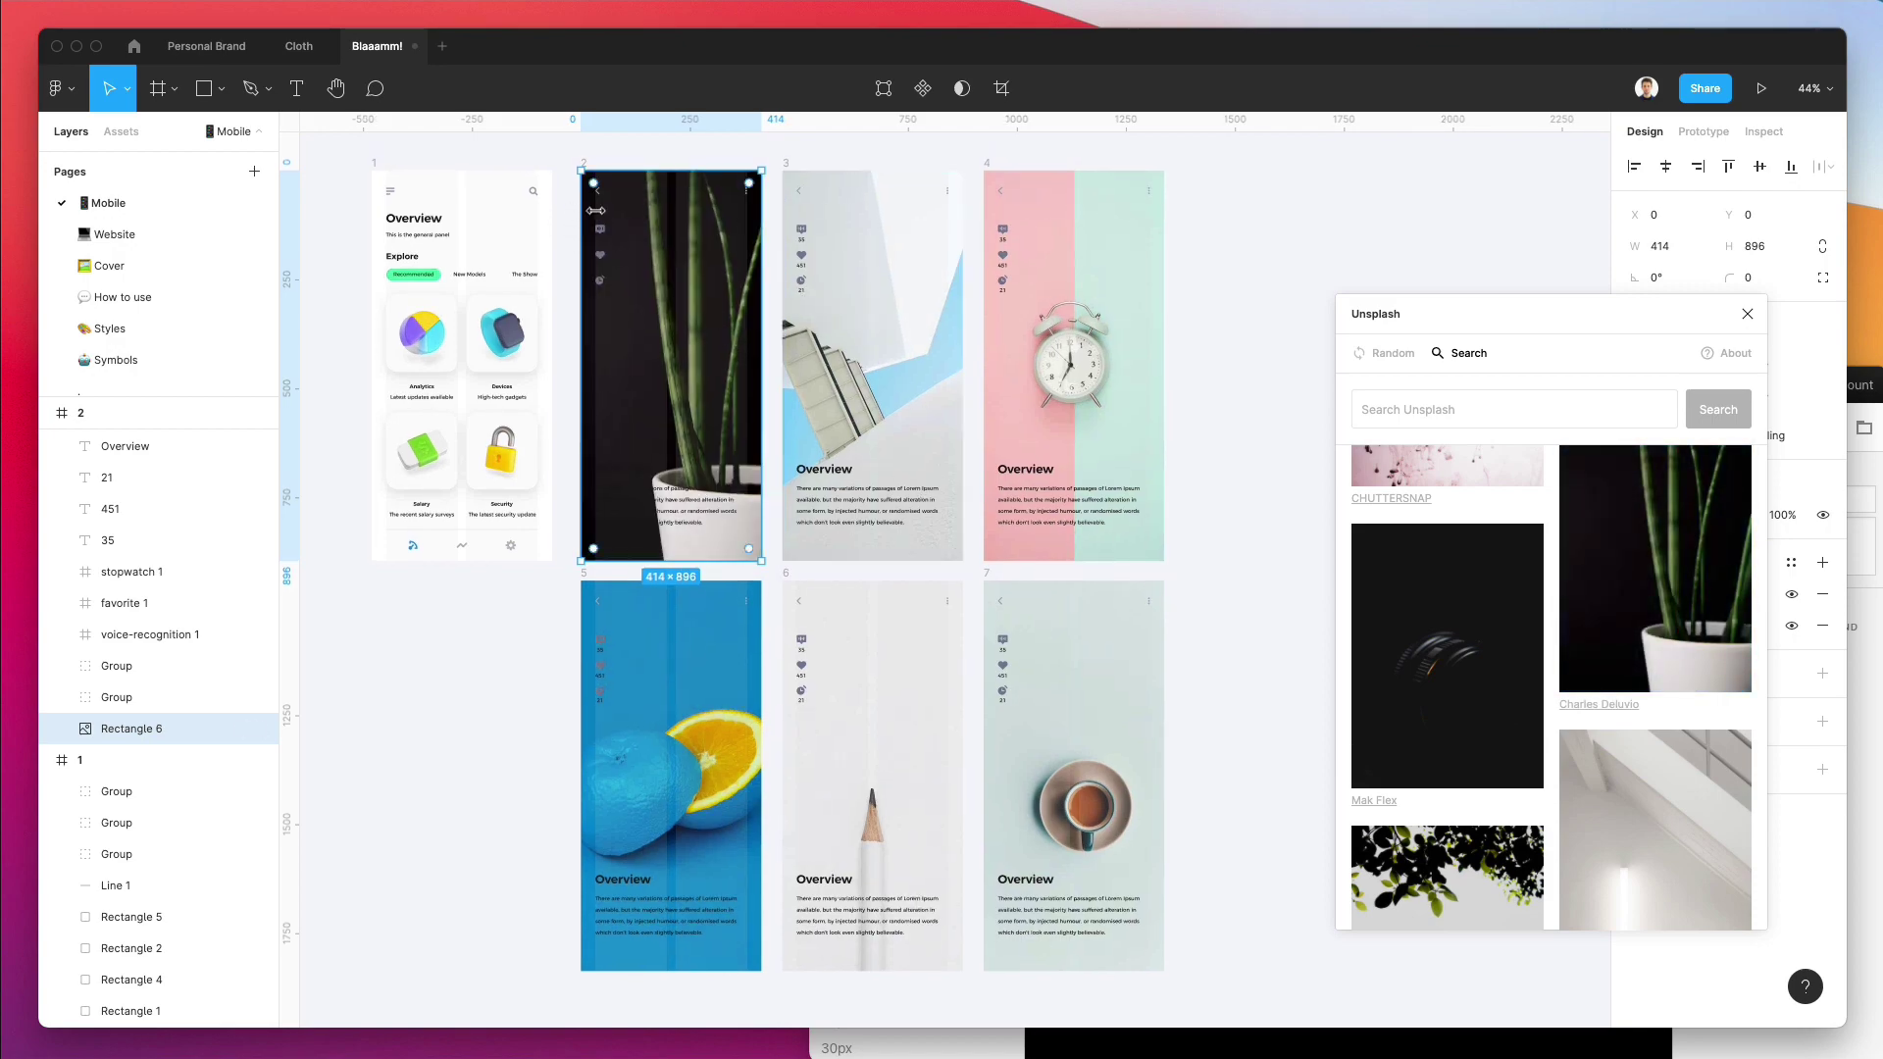
Select all of frame 2's icons and texts and change the black selection color to white.
{"action": "scroll", "coordinate": [595, 209], "scroll_direction": "up", "scroll_amount": 5}
{"action": "left_click", "coordinate": [604, 283]}
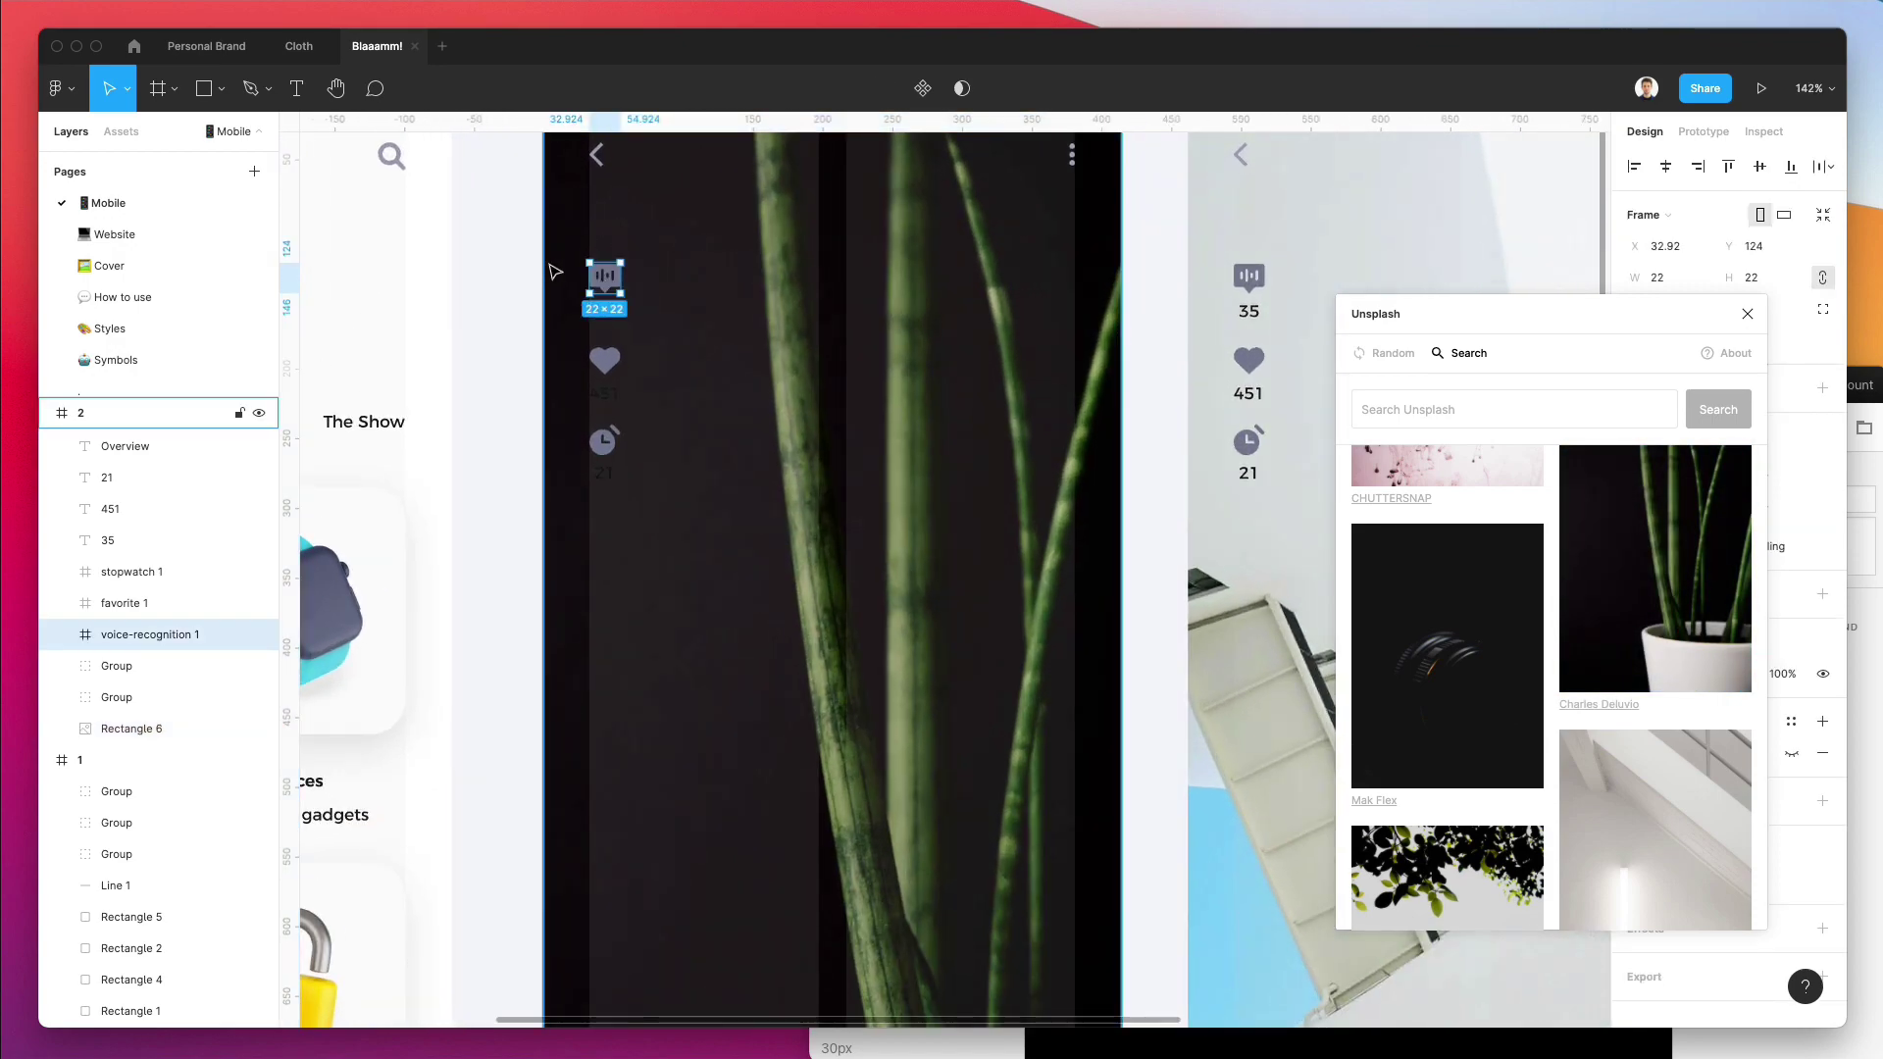
{"action": "scroll", "coordinate": [525, 176], "scroll_direction": "down", "scroll_amount": 3}
{"action": "left_click_drag", "start_coordinate": [524, 175], "coordinate": [861, 831]}
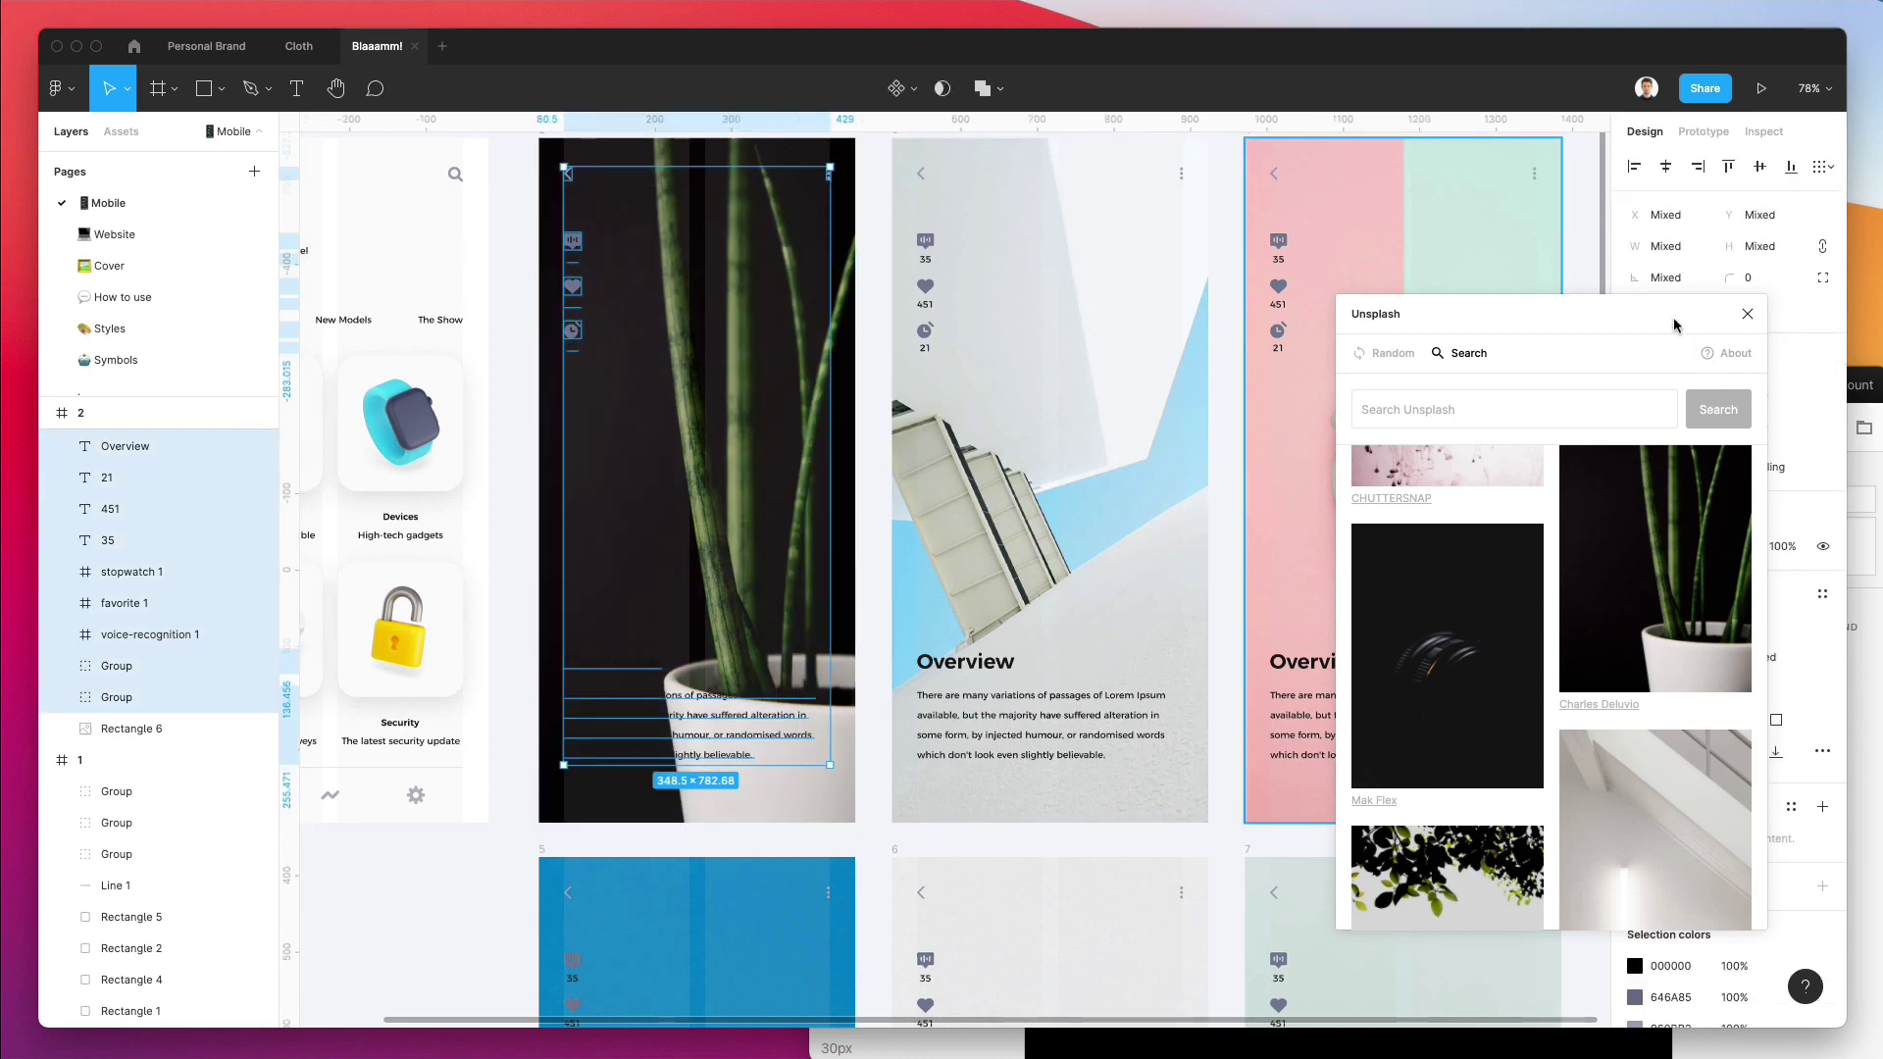
{"action": "left_click_drag", "start_coordinate": [1673, 315], "coordinate": [1072, 358]}
{"action": "left_click", "coordinate": [1635, 967]}
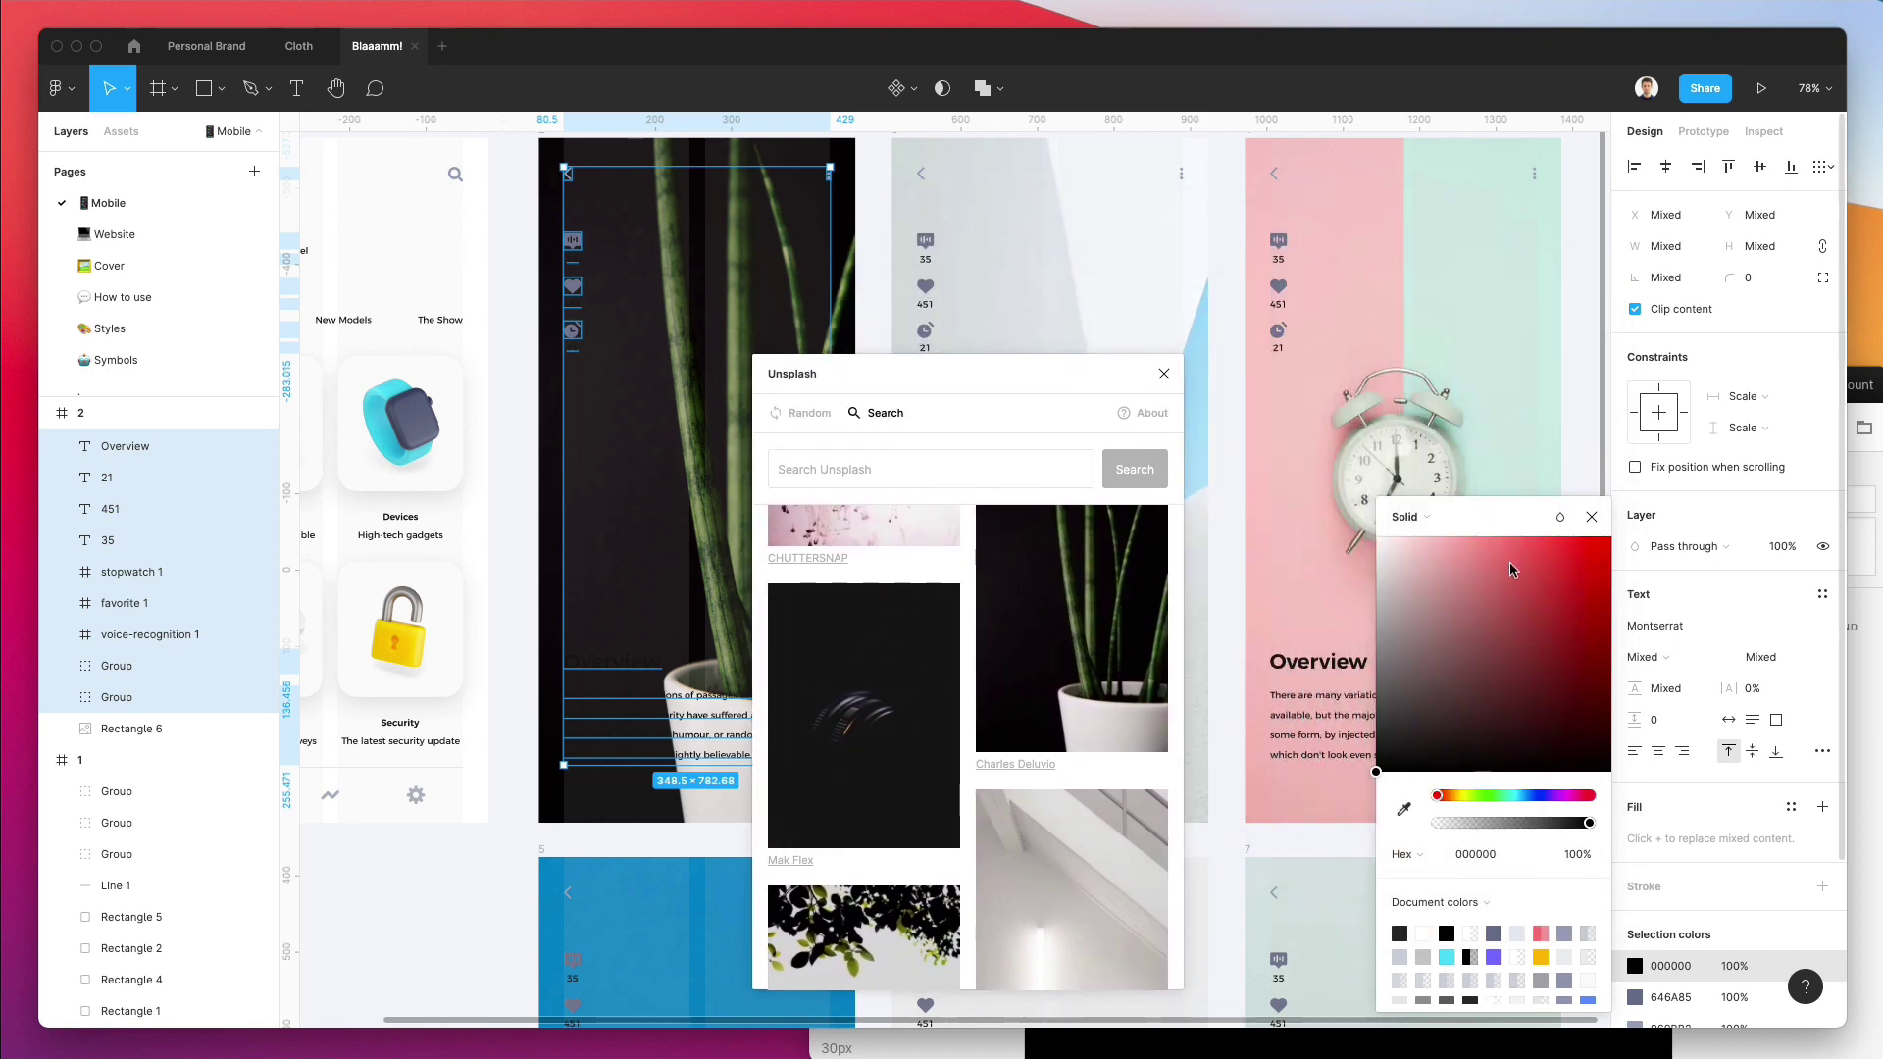
{"action": "scroll", "coordinate": [1656, 873], "scroll_direction": "down", "scroll_amount": 3}
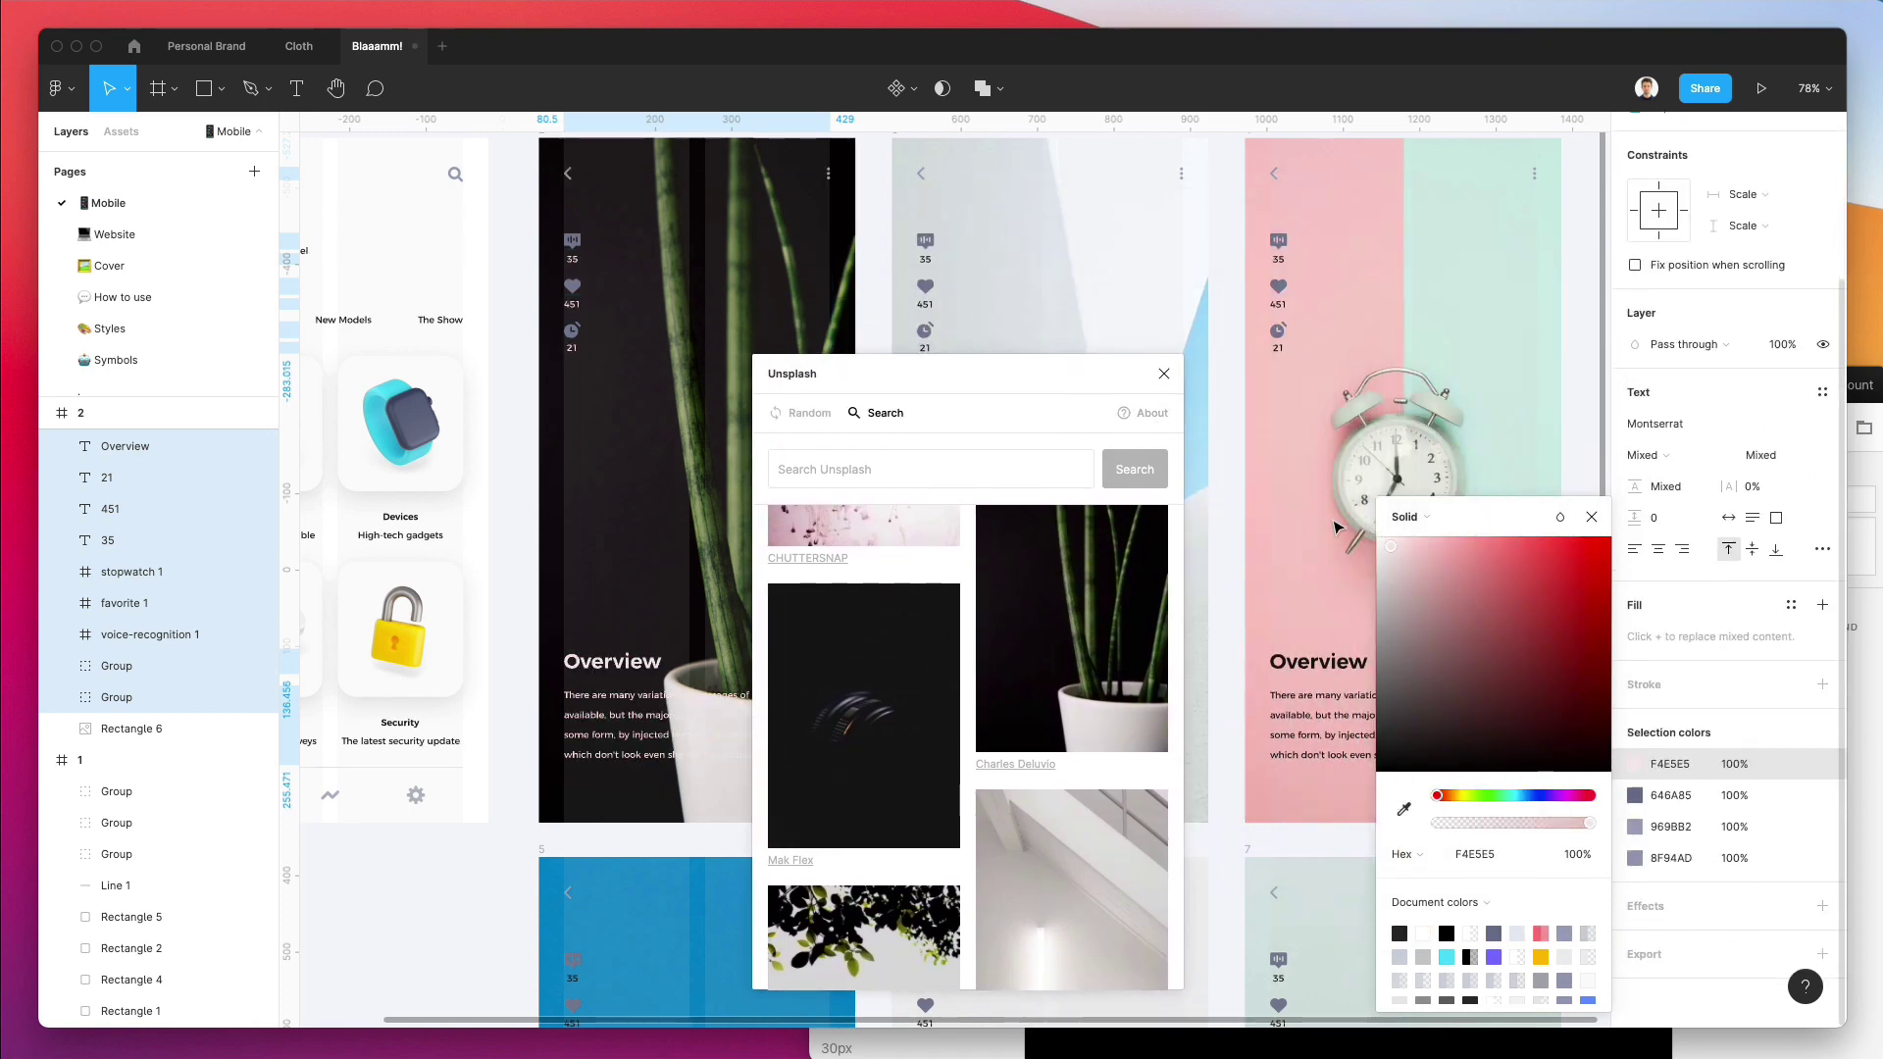
Set the selection's remaining colors 646A85, 969BB2 and 8F94AD in frame 2 to FFFFFF.
{"action": "left_click", "coordinate": [1634, 795]}
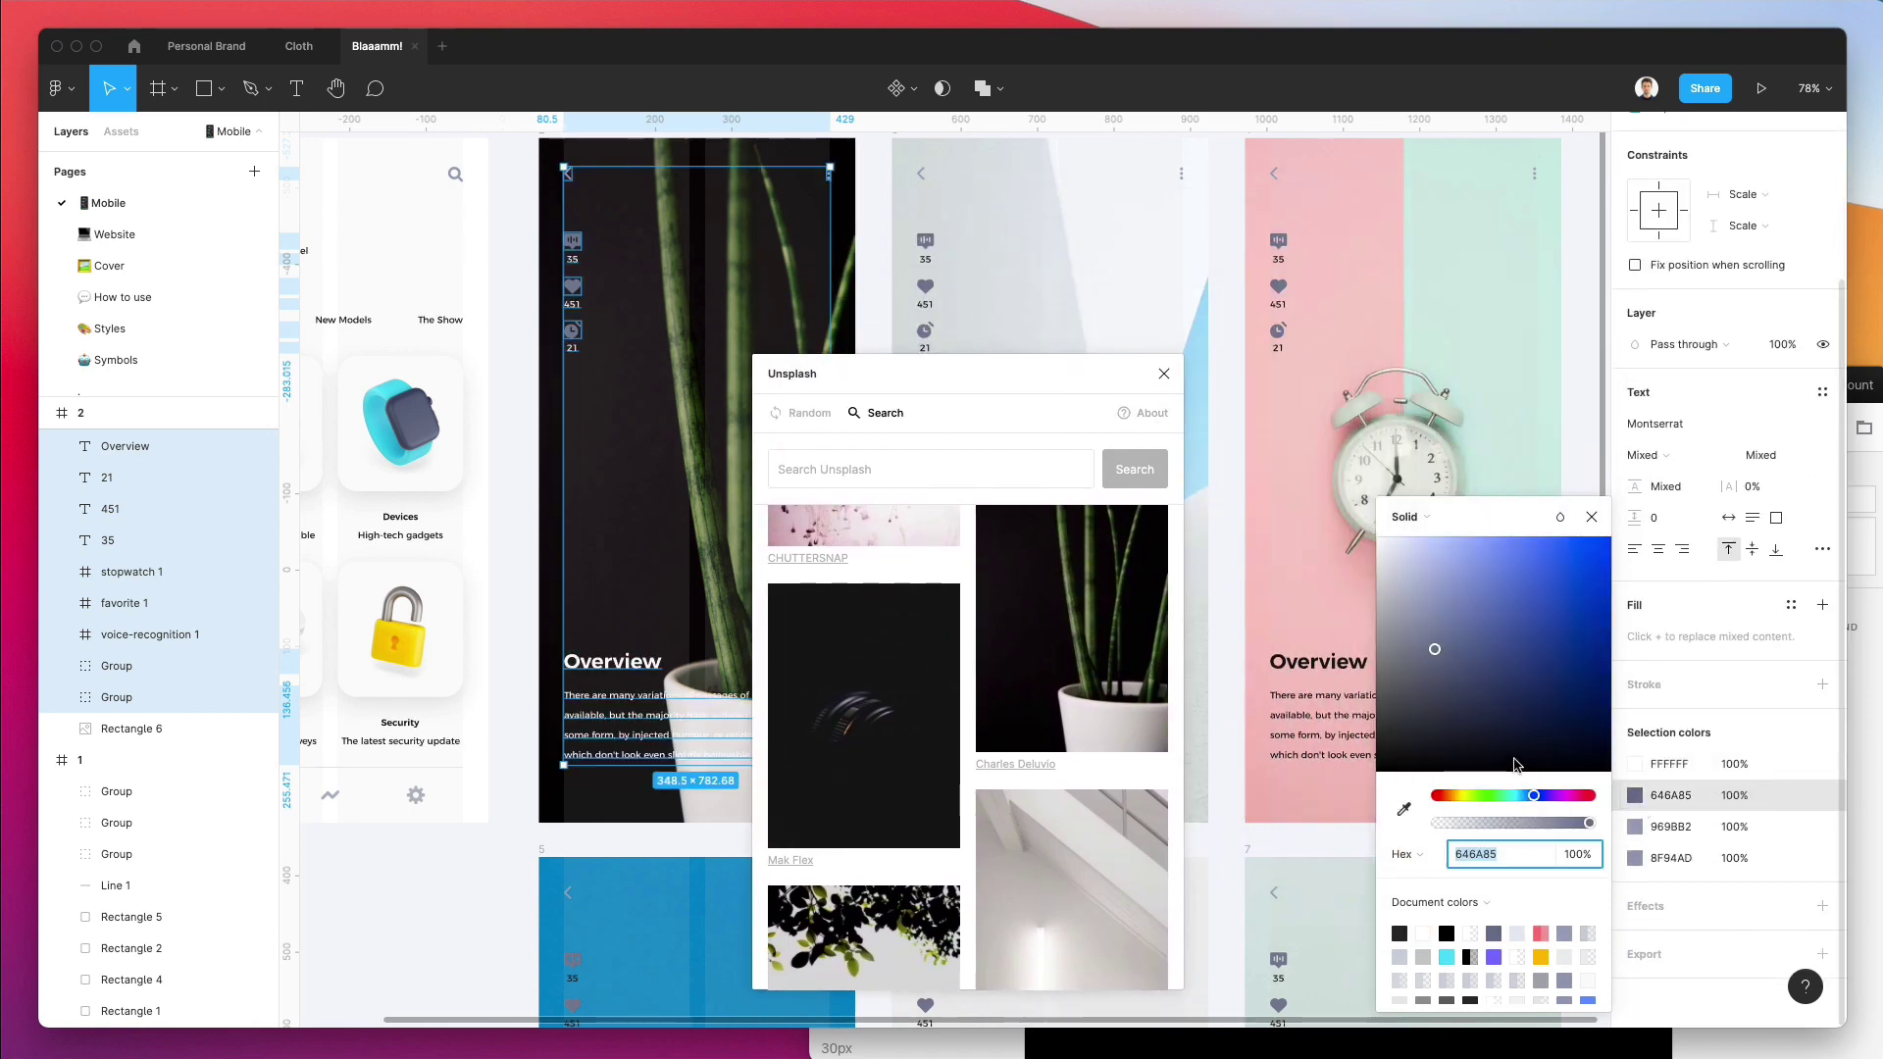
{"action": "type", "text": "FFFFFF"}
{"action": "key", "text": "Return"}
{"action": "left_click", "coordinate": [1635, 827]}
{"action": "type", "text": "FFFFFF"}
{"action": "key", "text": "Return"}
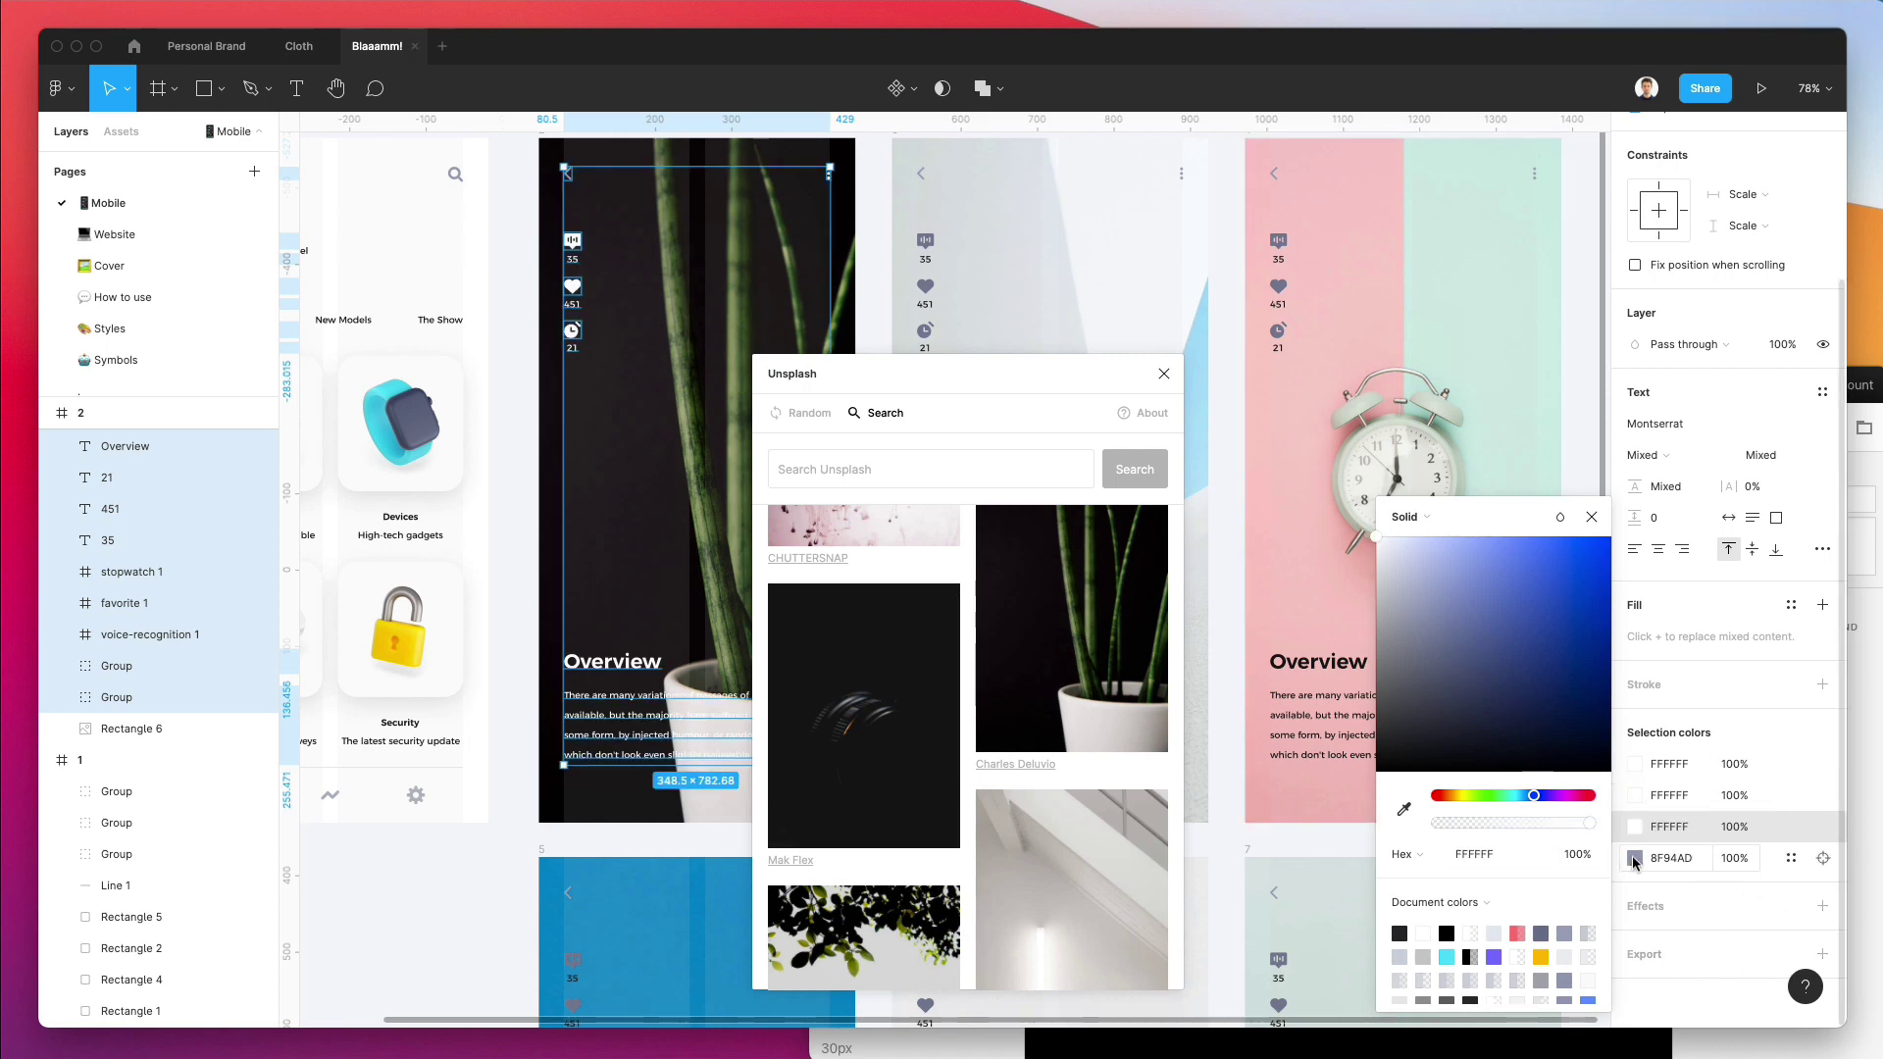
{"action": "left_click", "coordinate": [1634, 859]}
{"action": "type", "text": "FFFFFF"}
{"action": "key", "text": "Return"}
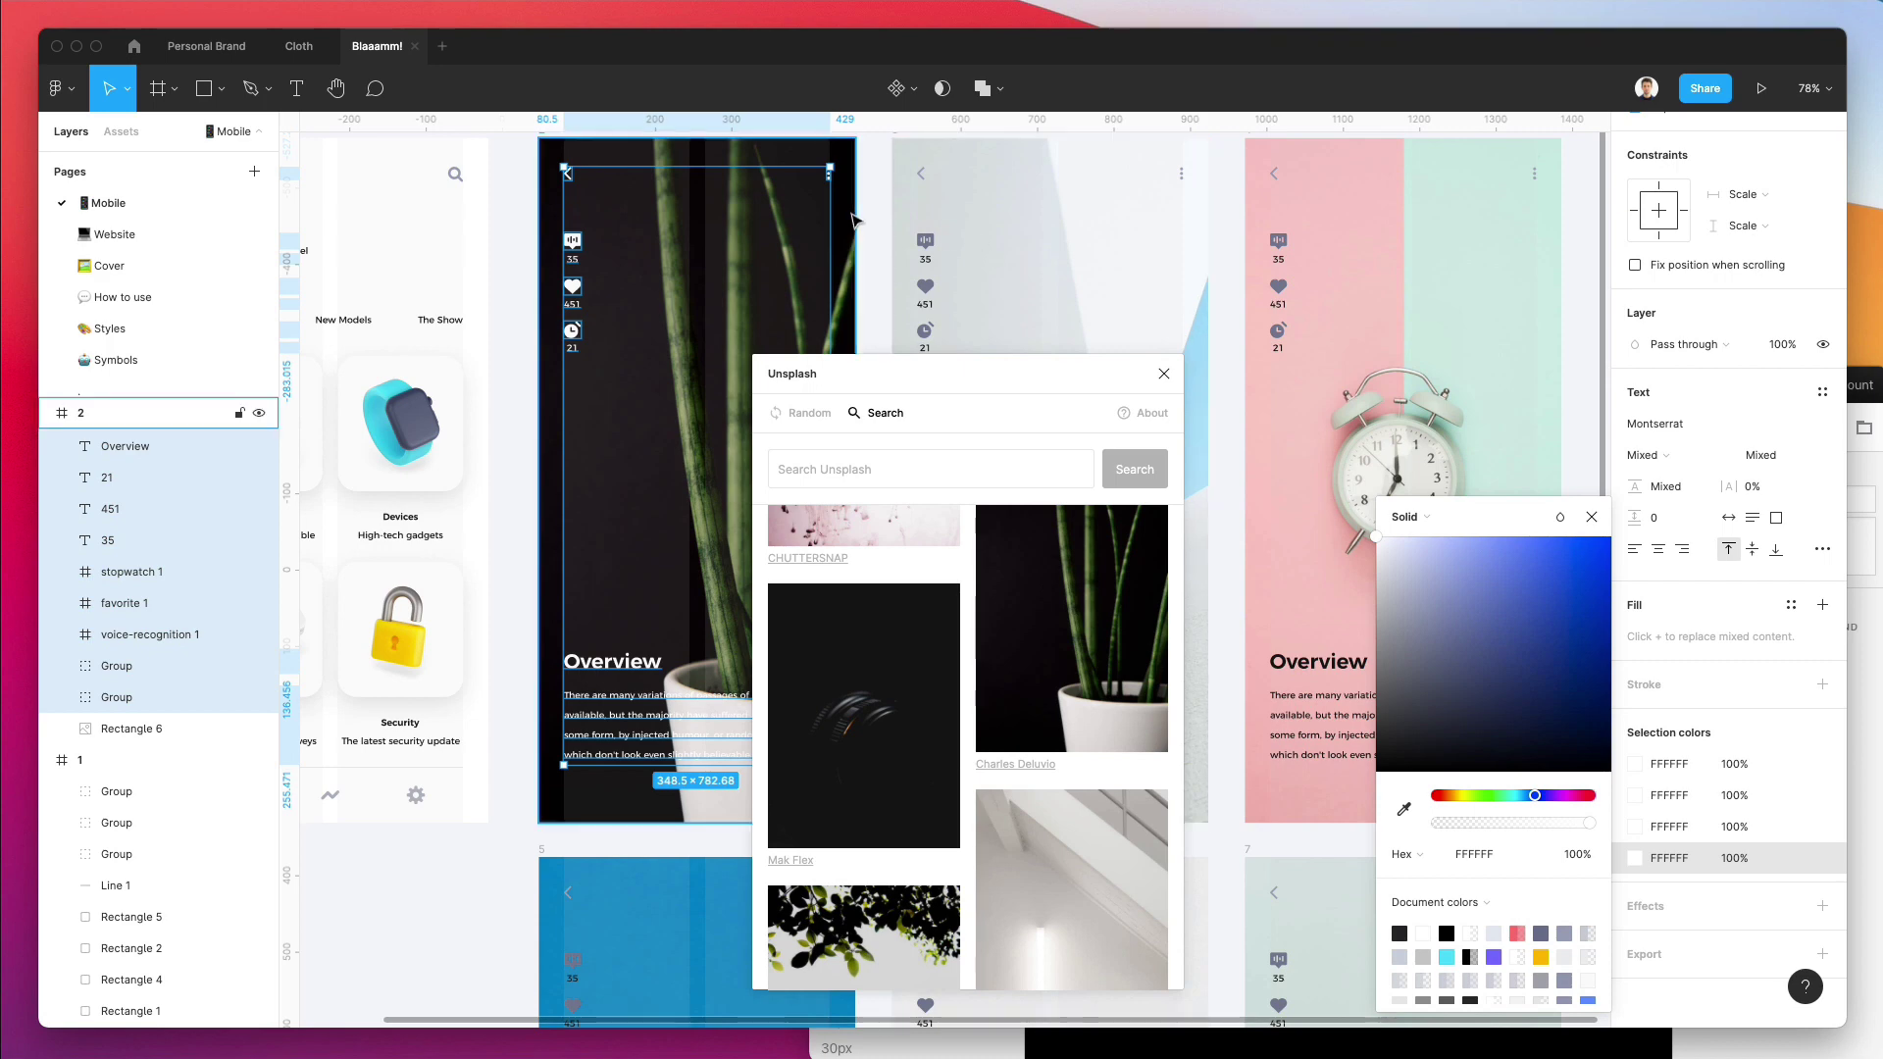
Deselect frame 2's elements and close the Unsplash plugin window.
{"action": "left_click", "coordinate": [861, 227]}
{"action": "scroll", "coordinate": [882, 253], "scroll_direction": "down", "scroll_amount": 2}
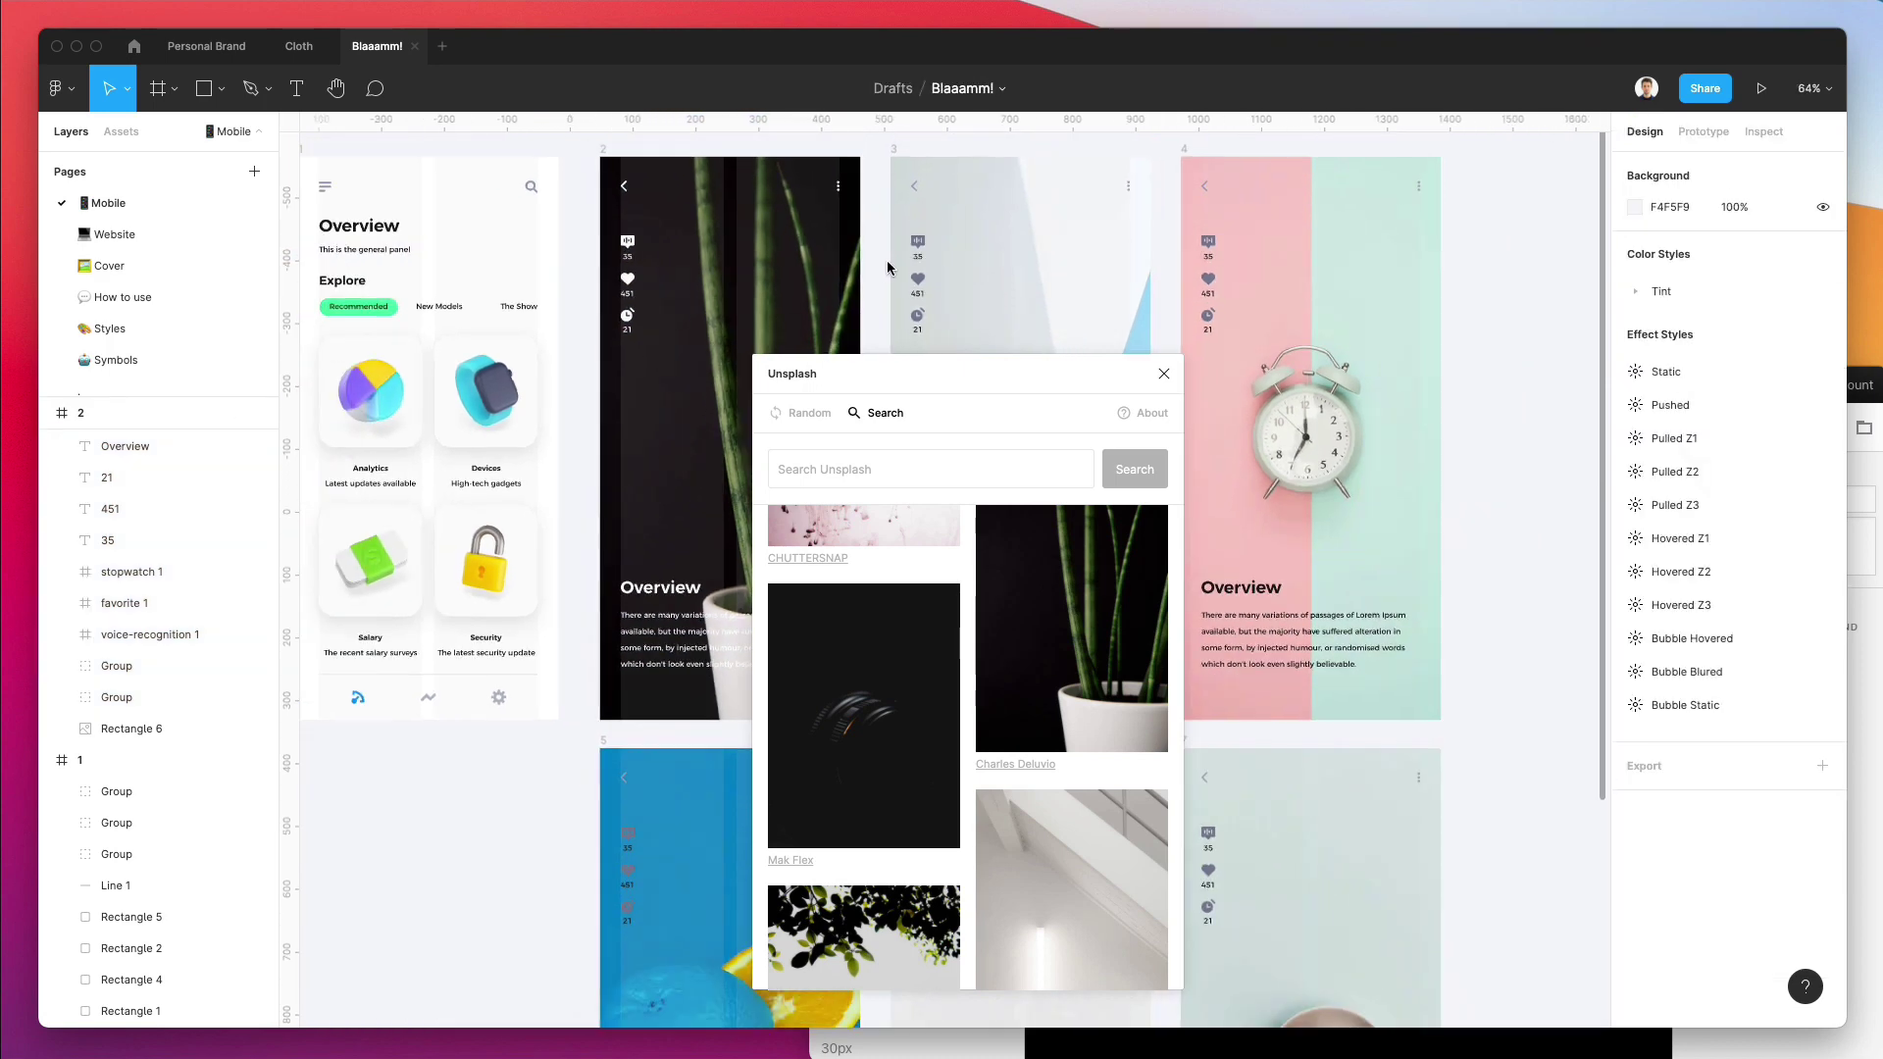
{"action": "left_click", "coordinate": [1163, 375]}
{"action": "scroll", "coordinate": [1151, 375], "scroll_direction": "down", "scroll_amount": 3}
{"action": "scroll", "coordinate": [1150, 374], "scroll_direction": "up", "scroll_amount": 1}
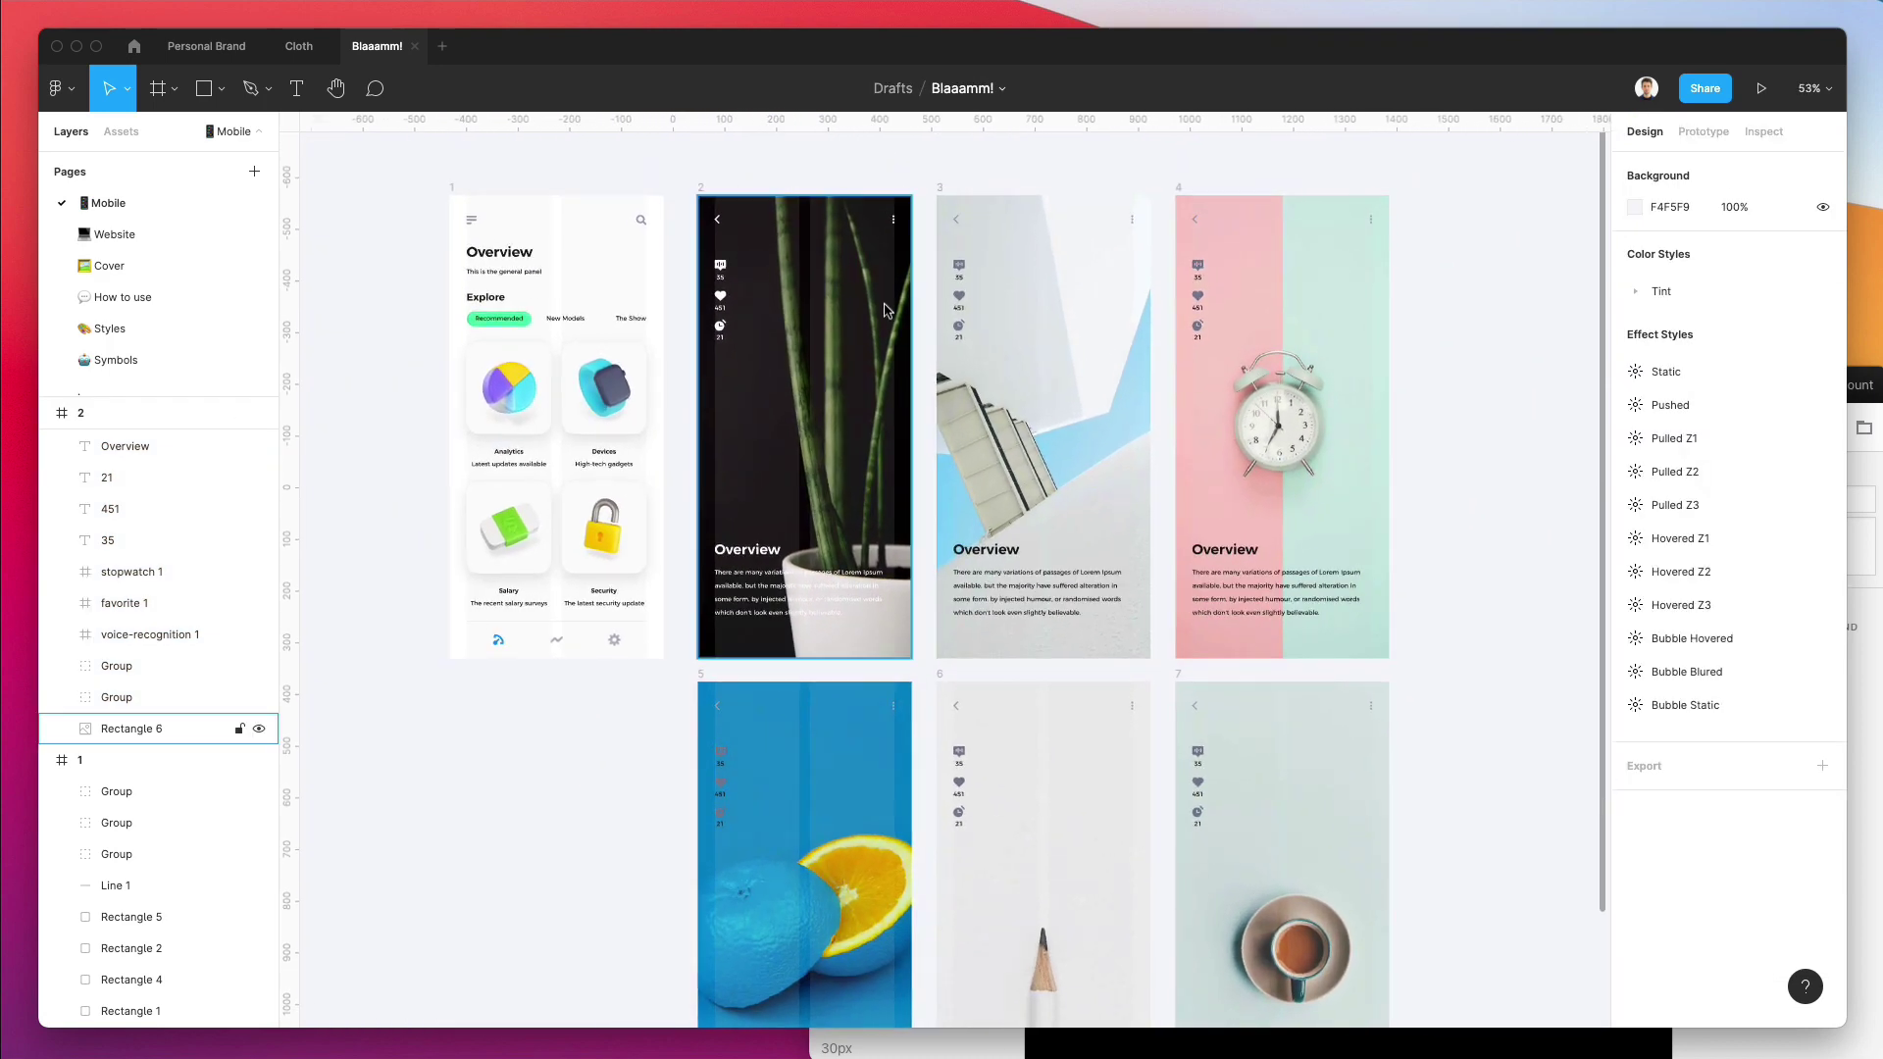
{"action": "left_click", "coordinate": [875, 304]}
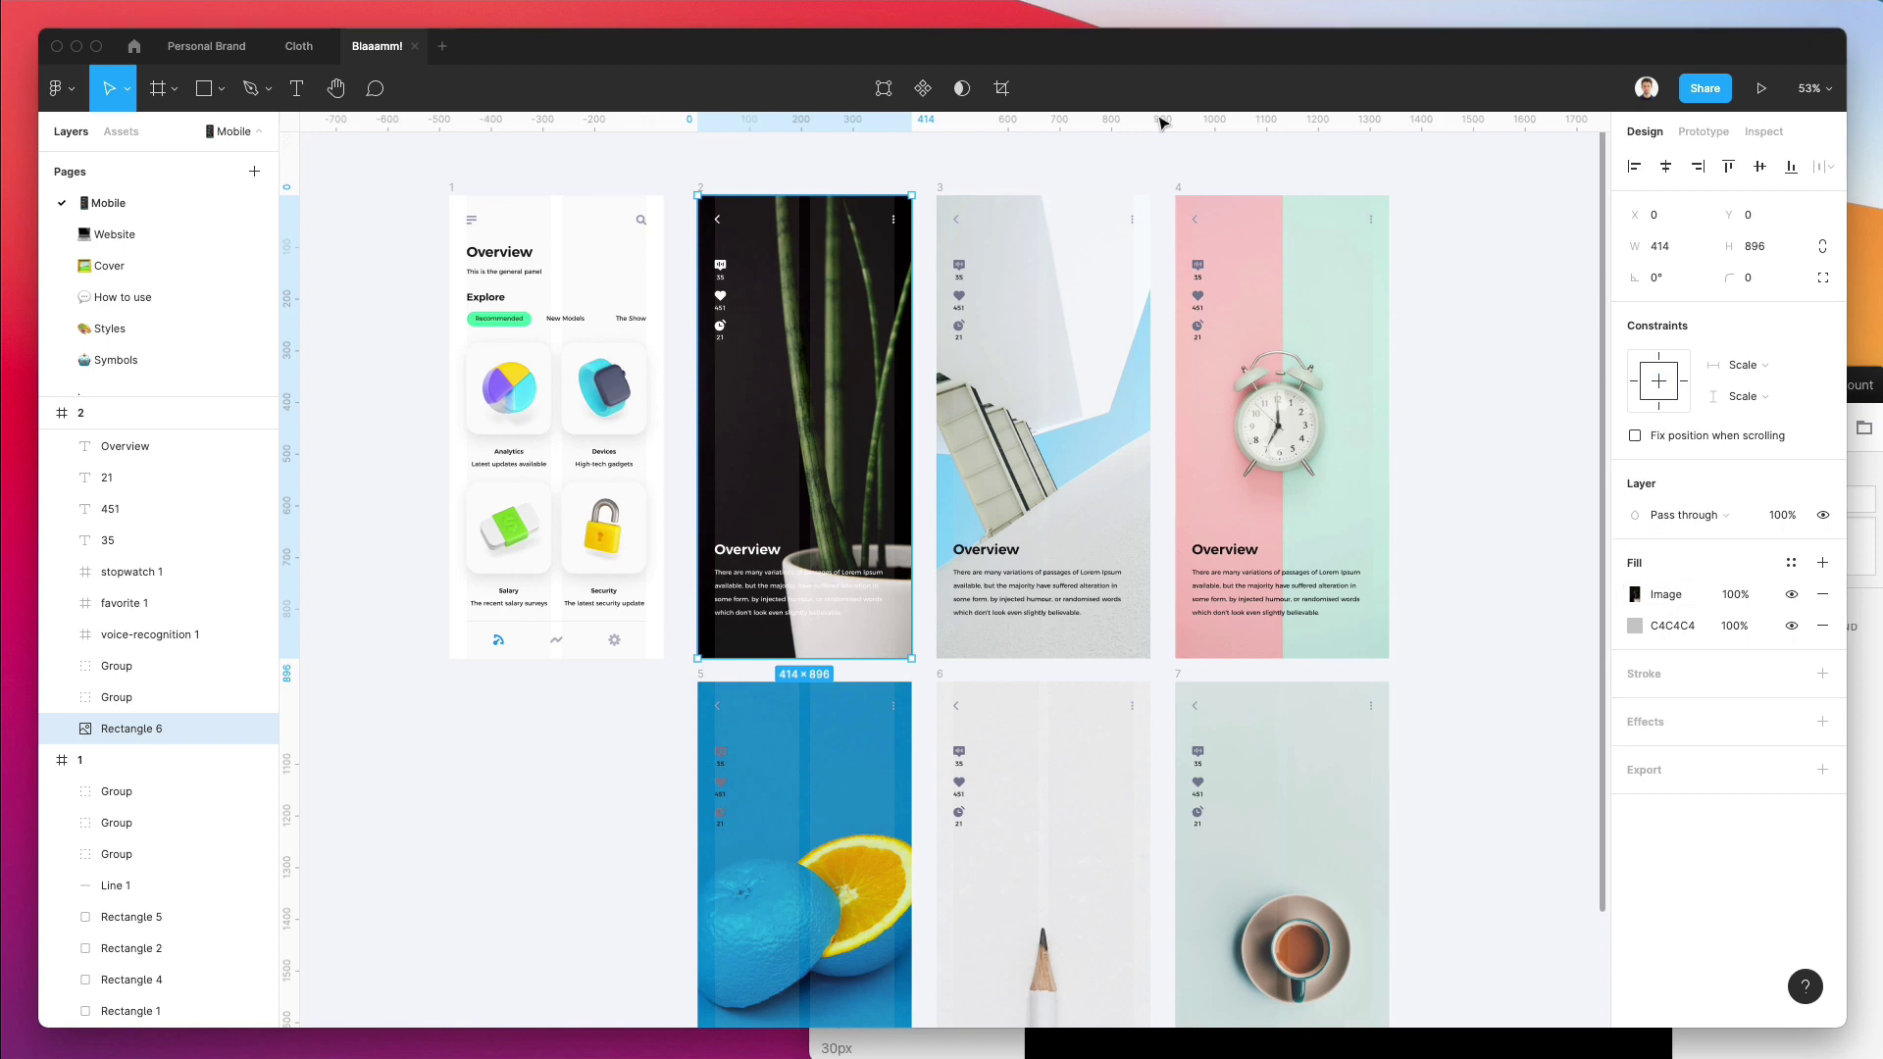
{"action": "left_click", "coordinate": [74, 98]}
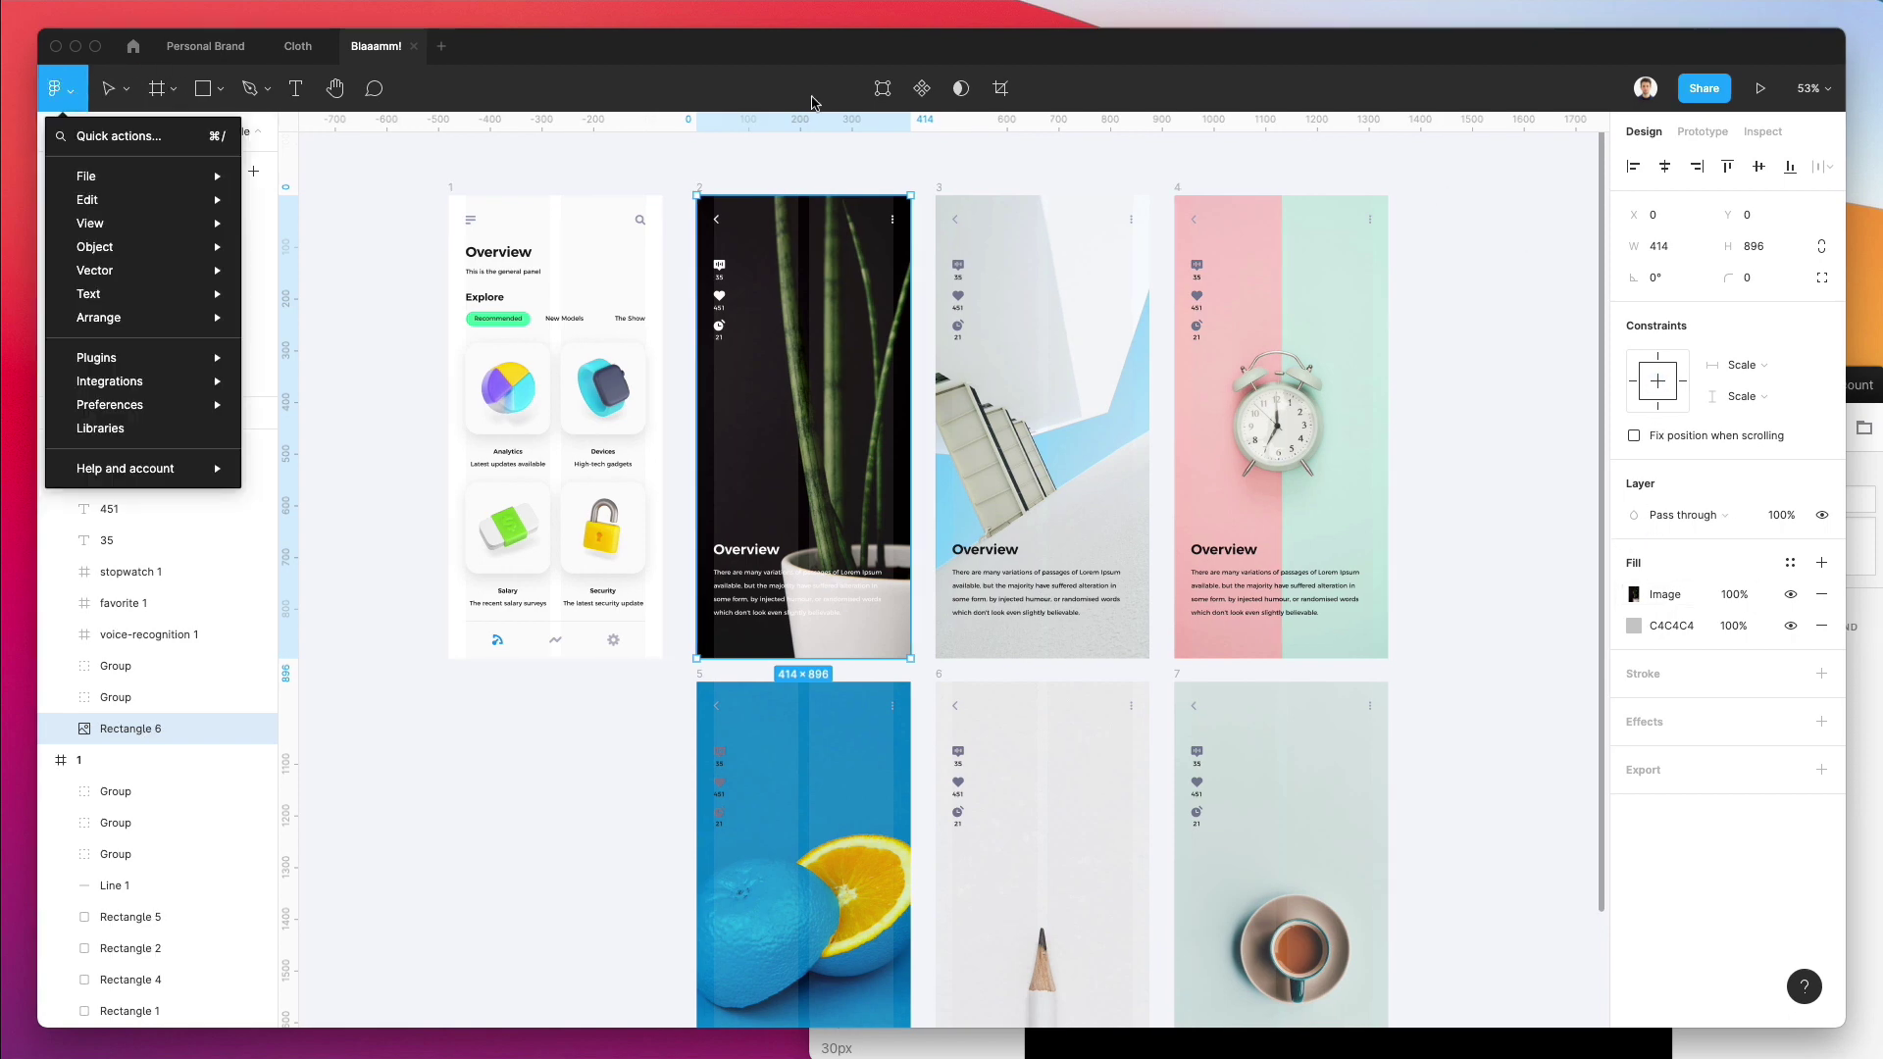
{"action": "left_click", "coordinate": [925, 168]}
{"action": "left_click", "coordinate": [954, 179]}
{"action": "scroll", "coordinate": [942, 179], "scroll_direction": "down", "scroll_amount": 5}
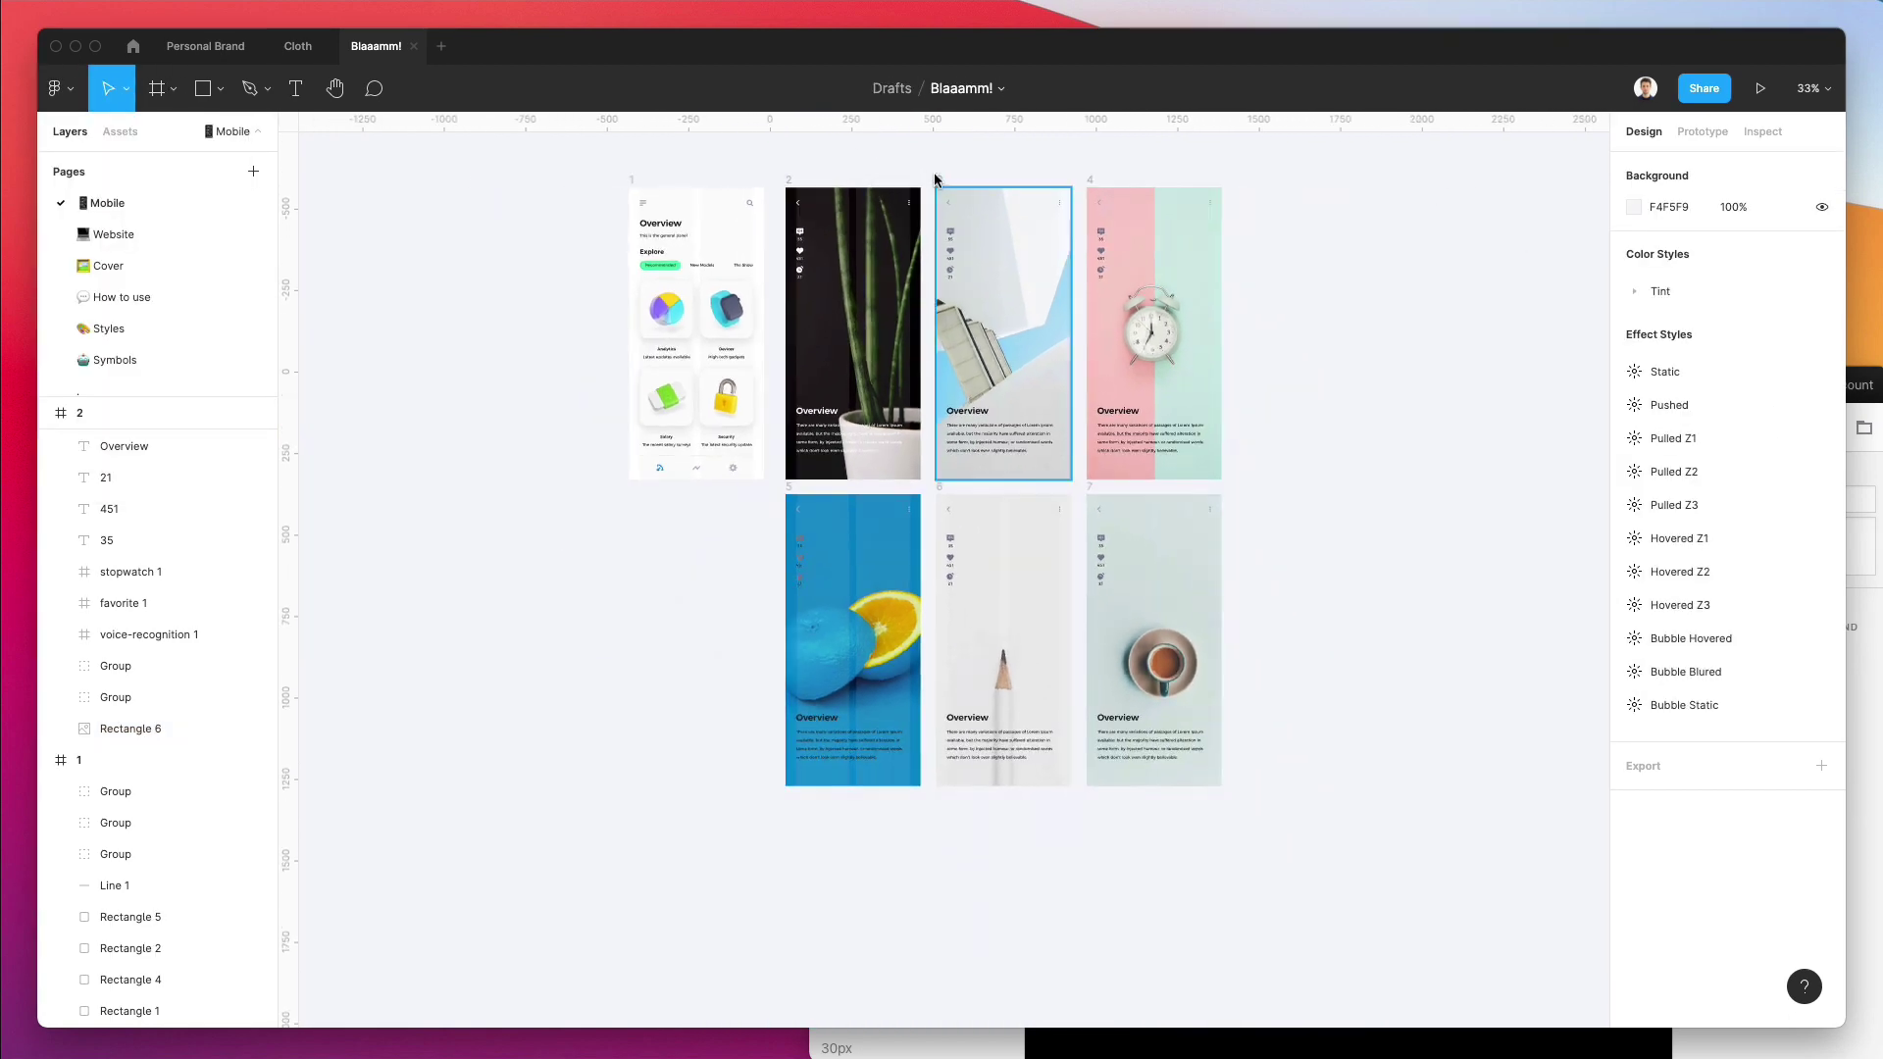
Delete frames 3 and 4 from the upper row.
{"action": "left_click_drag", "start_coordinate": [924, 168], "coordinate": [1425, 915]}
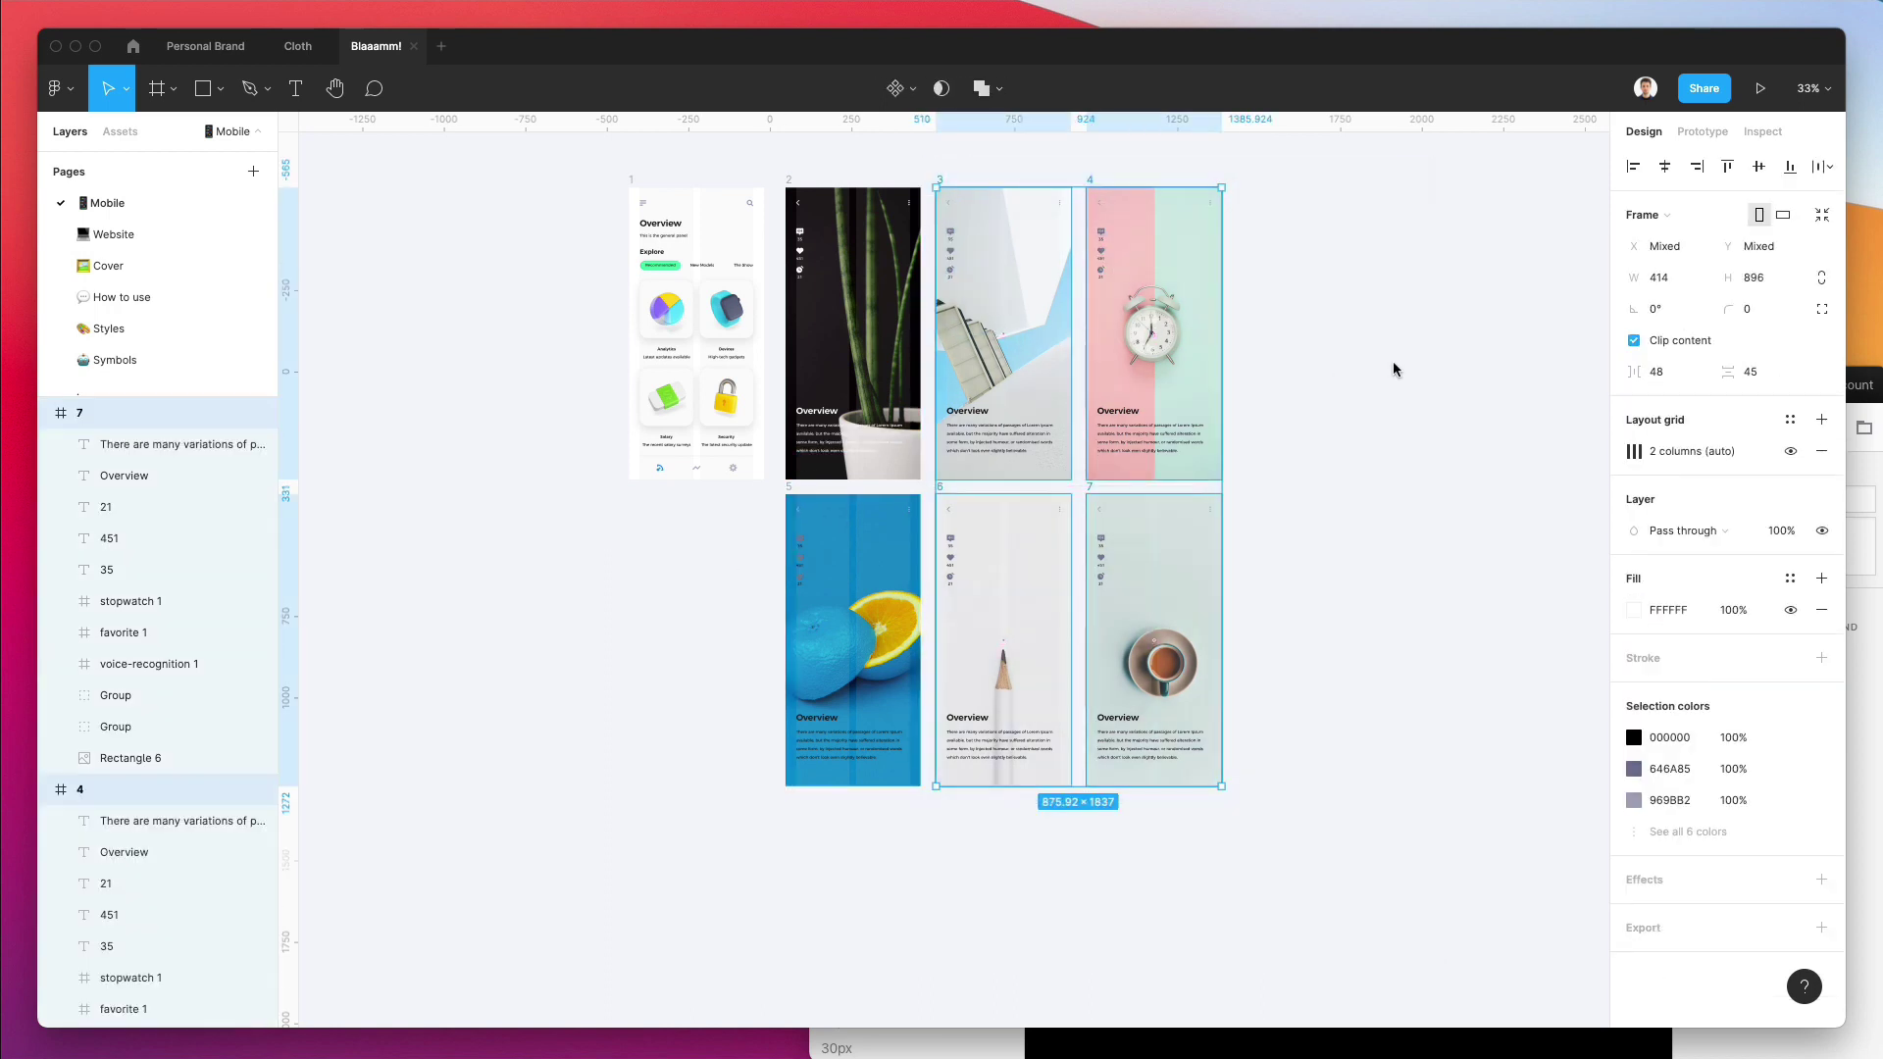
{"action": "left_click", "coordinate": [926, 551]}
{"action": "left_click", "coordinate": [939, 181]}
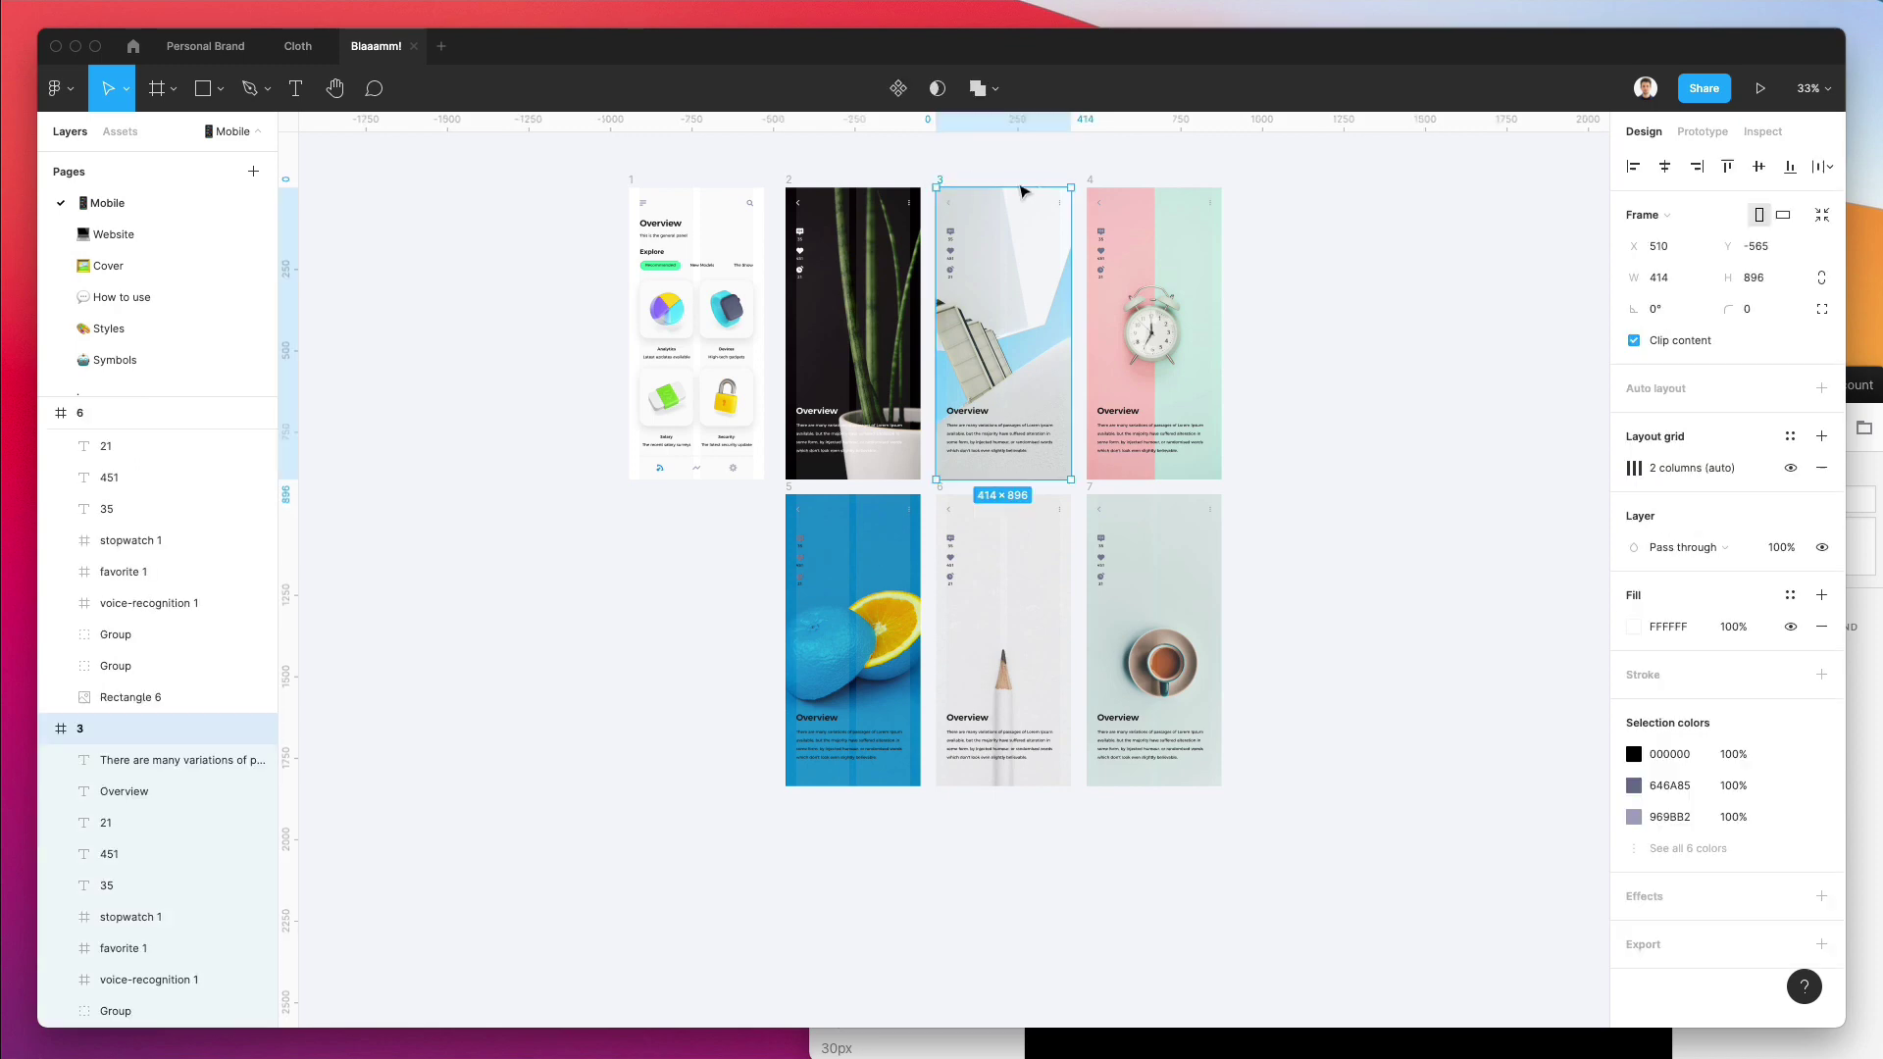
{"action": "key", "text": "Delete"}
{"action": "left_click", "coordinate": [1095, 191]}
{"action": "key", "text": "Delete"}
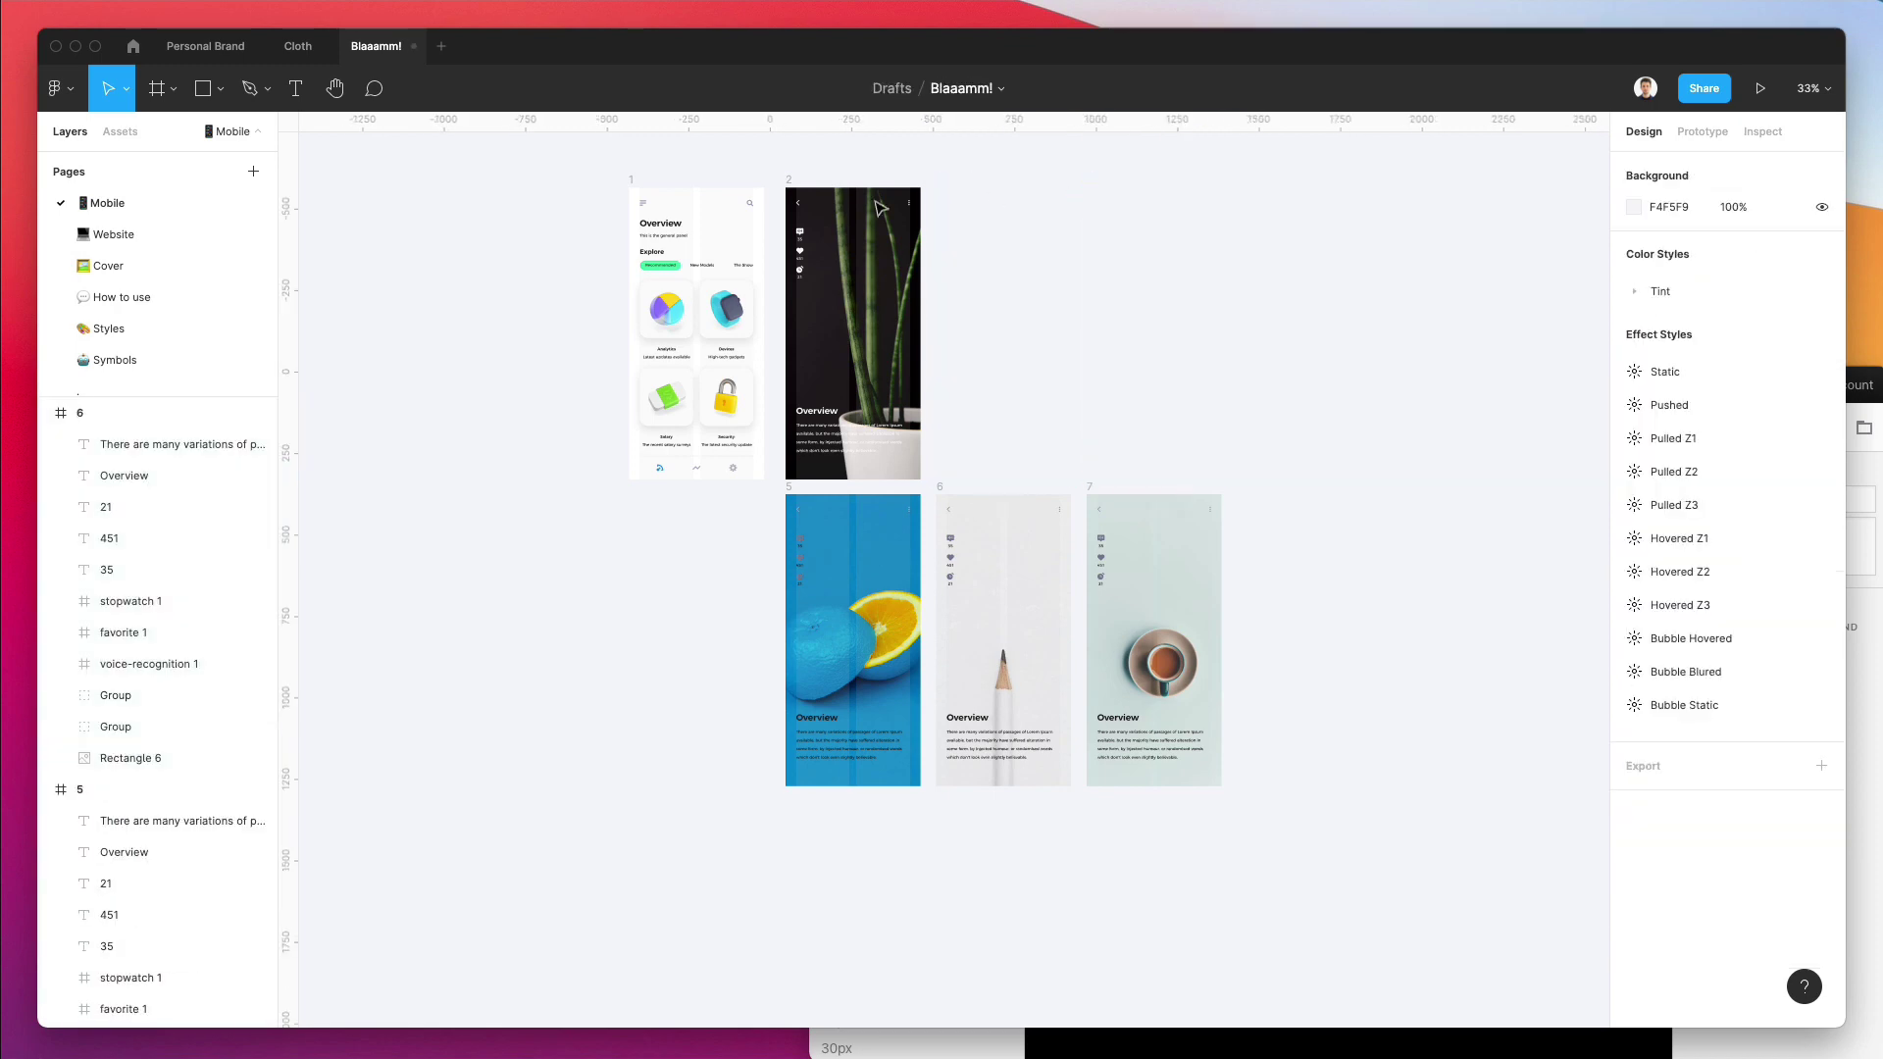
Duplicate frame 2 to its right and paste frame 5's blue orange background rectangle over the copy's plant photo, behind the texts.
{"action": "left_click", "coordinate": [795, 196]}
{"action": "key", "text": "super+d"}
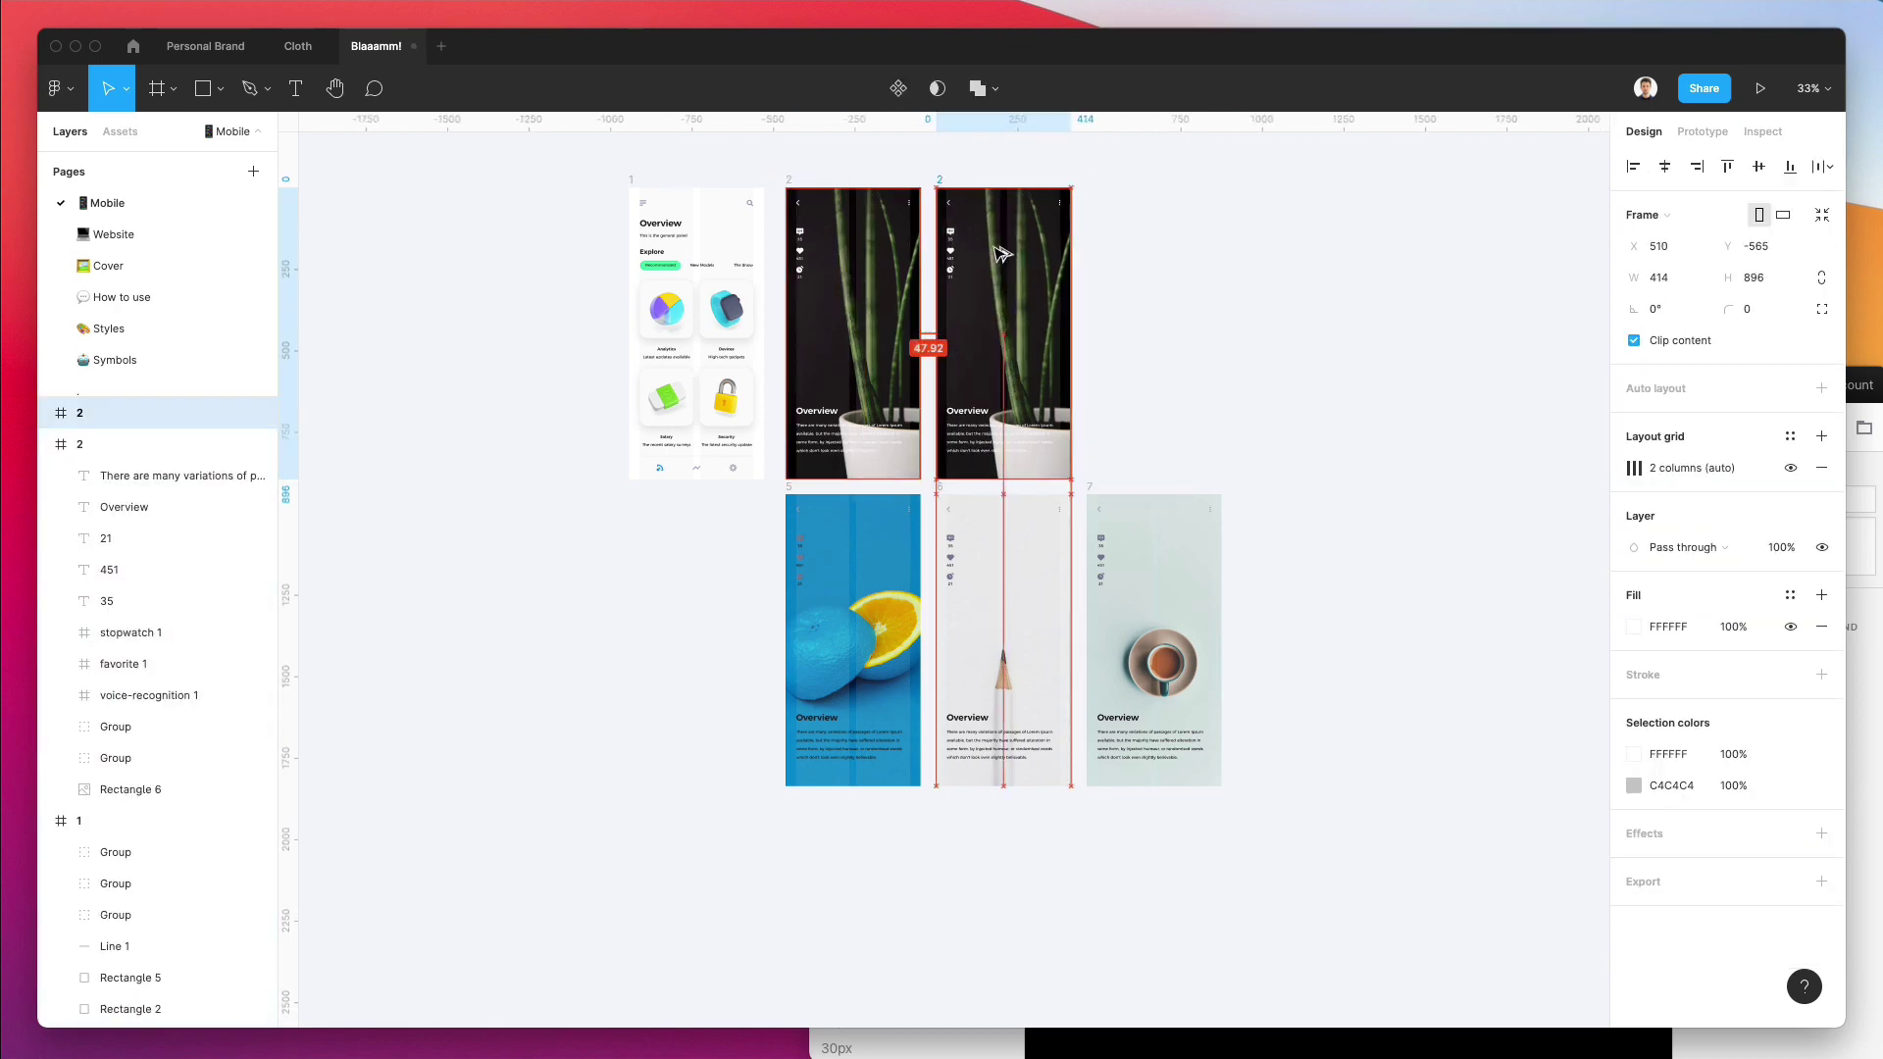
{"action": "left_click", "coordinate": [877, 632]}
{"action": "left_click", "coordinate": [996, 378]}
{"action": "key", "text": "super+v"}
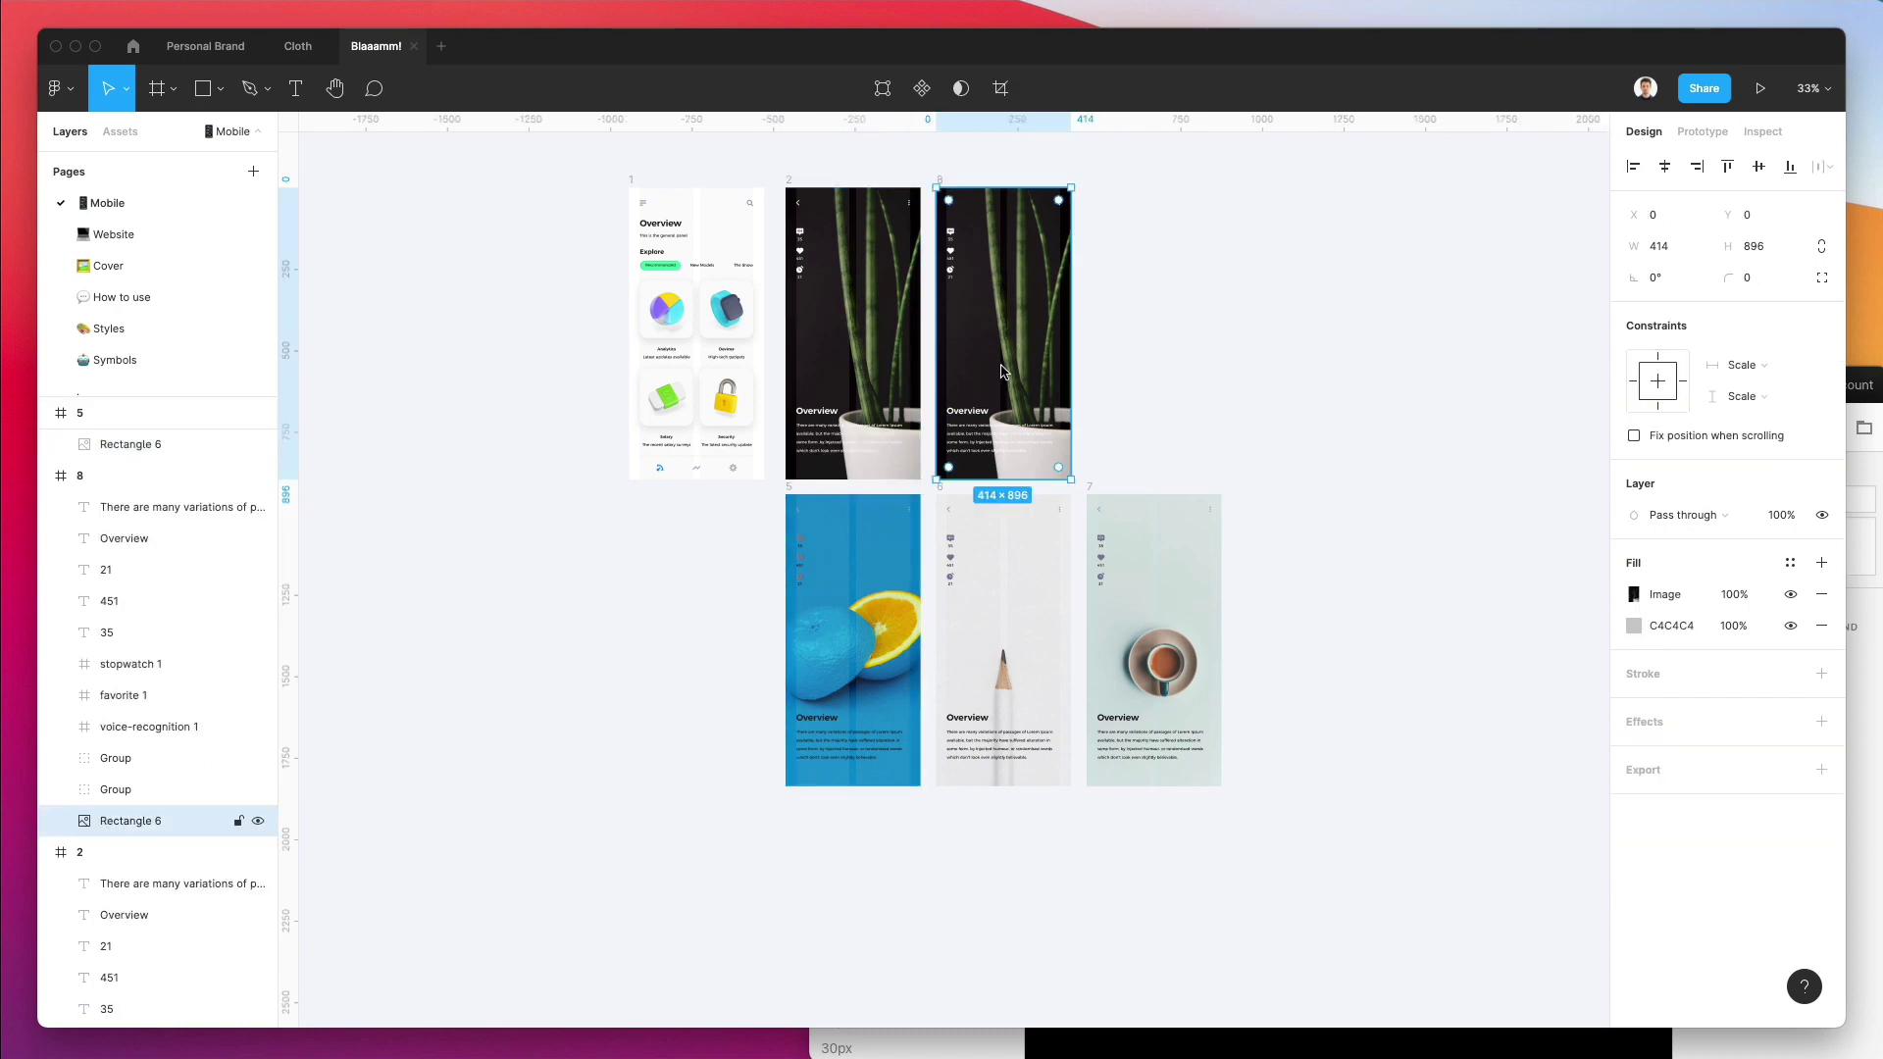
{"action": "left_click", "coordinate": [1198, 357]}
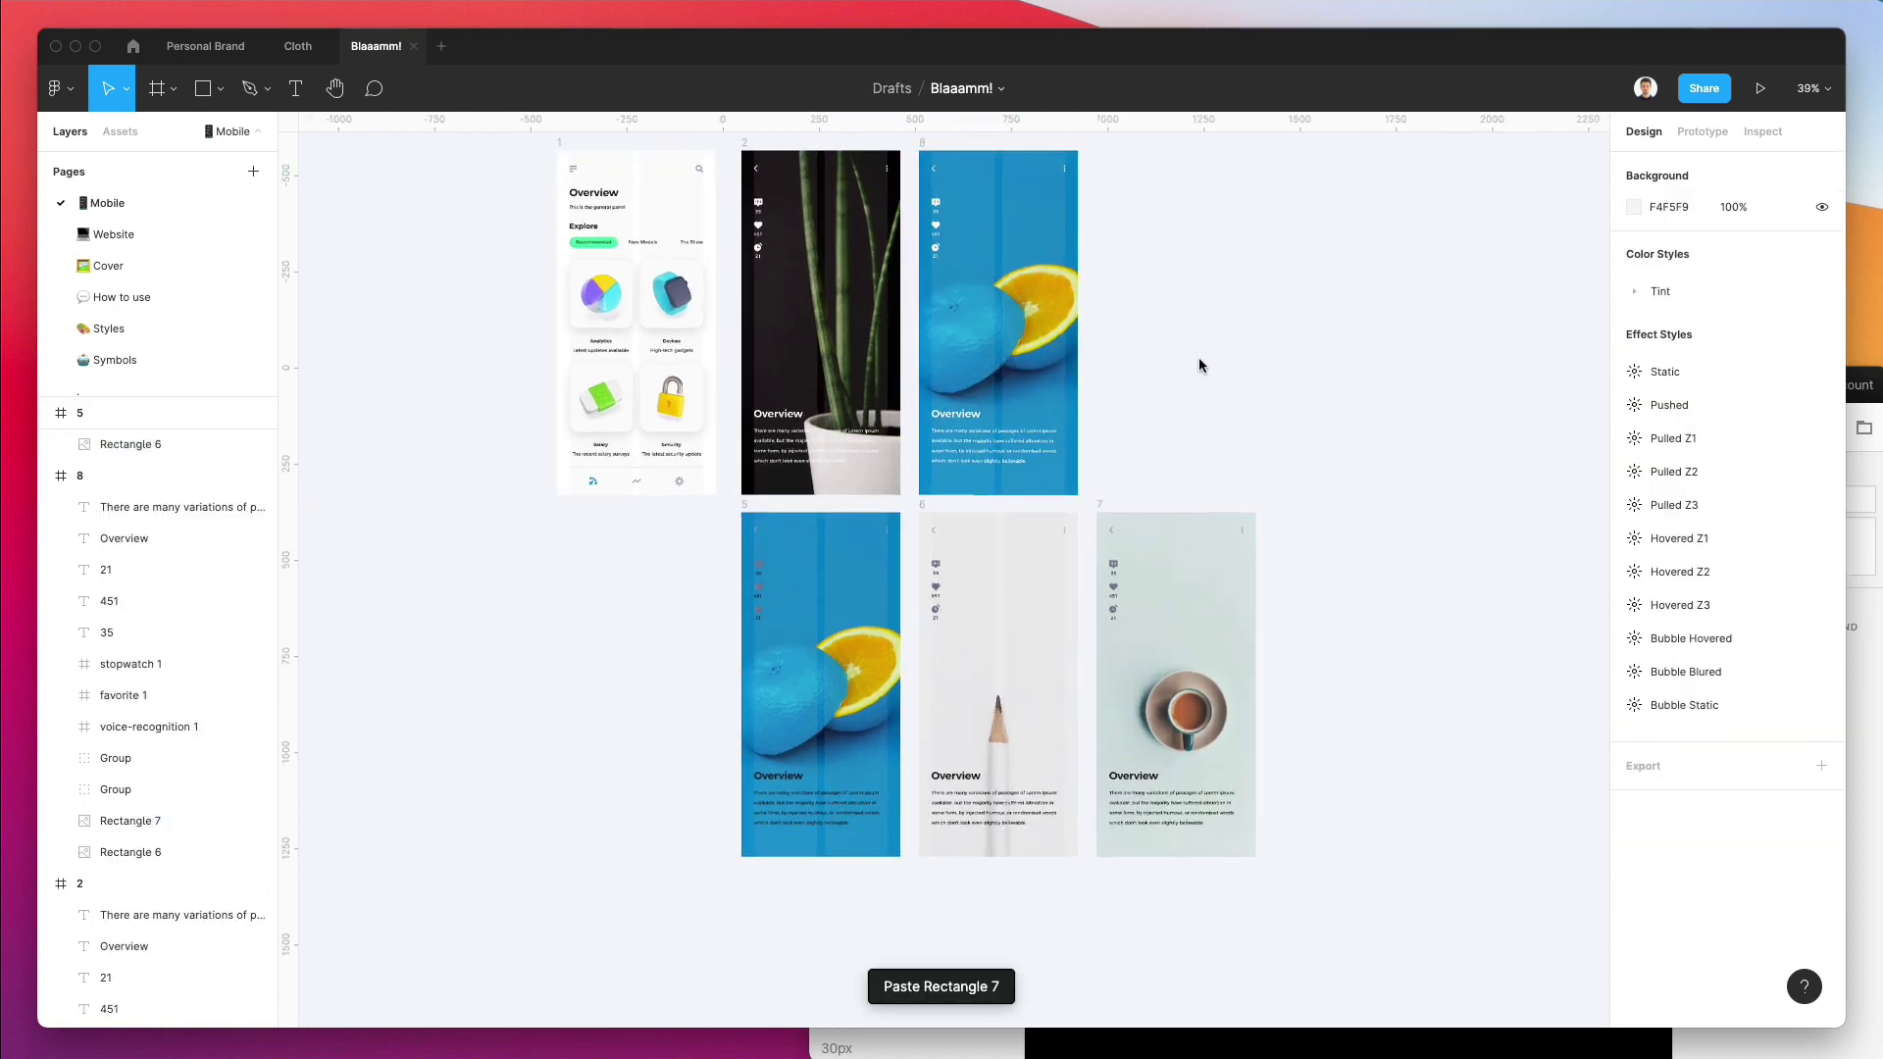
Duplicate frame 8, the blue orange screen, to its right in the upper row.
{"action": "scroll", "coordinate": [1199, 357], "scroll_direction": "up", "scroll_amount": 3}
{"action": "left_click", "coordinate": [891, 214]}
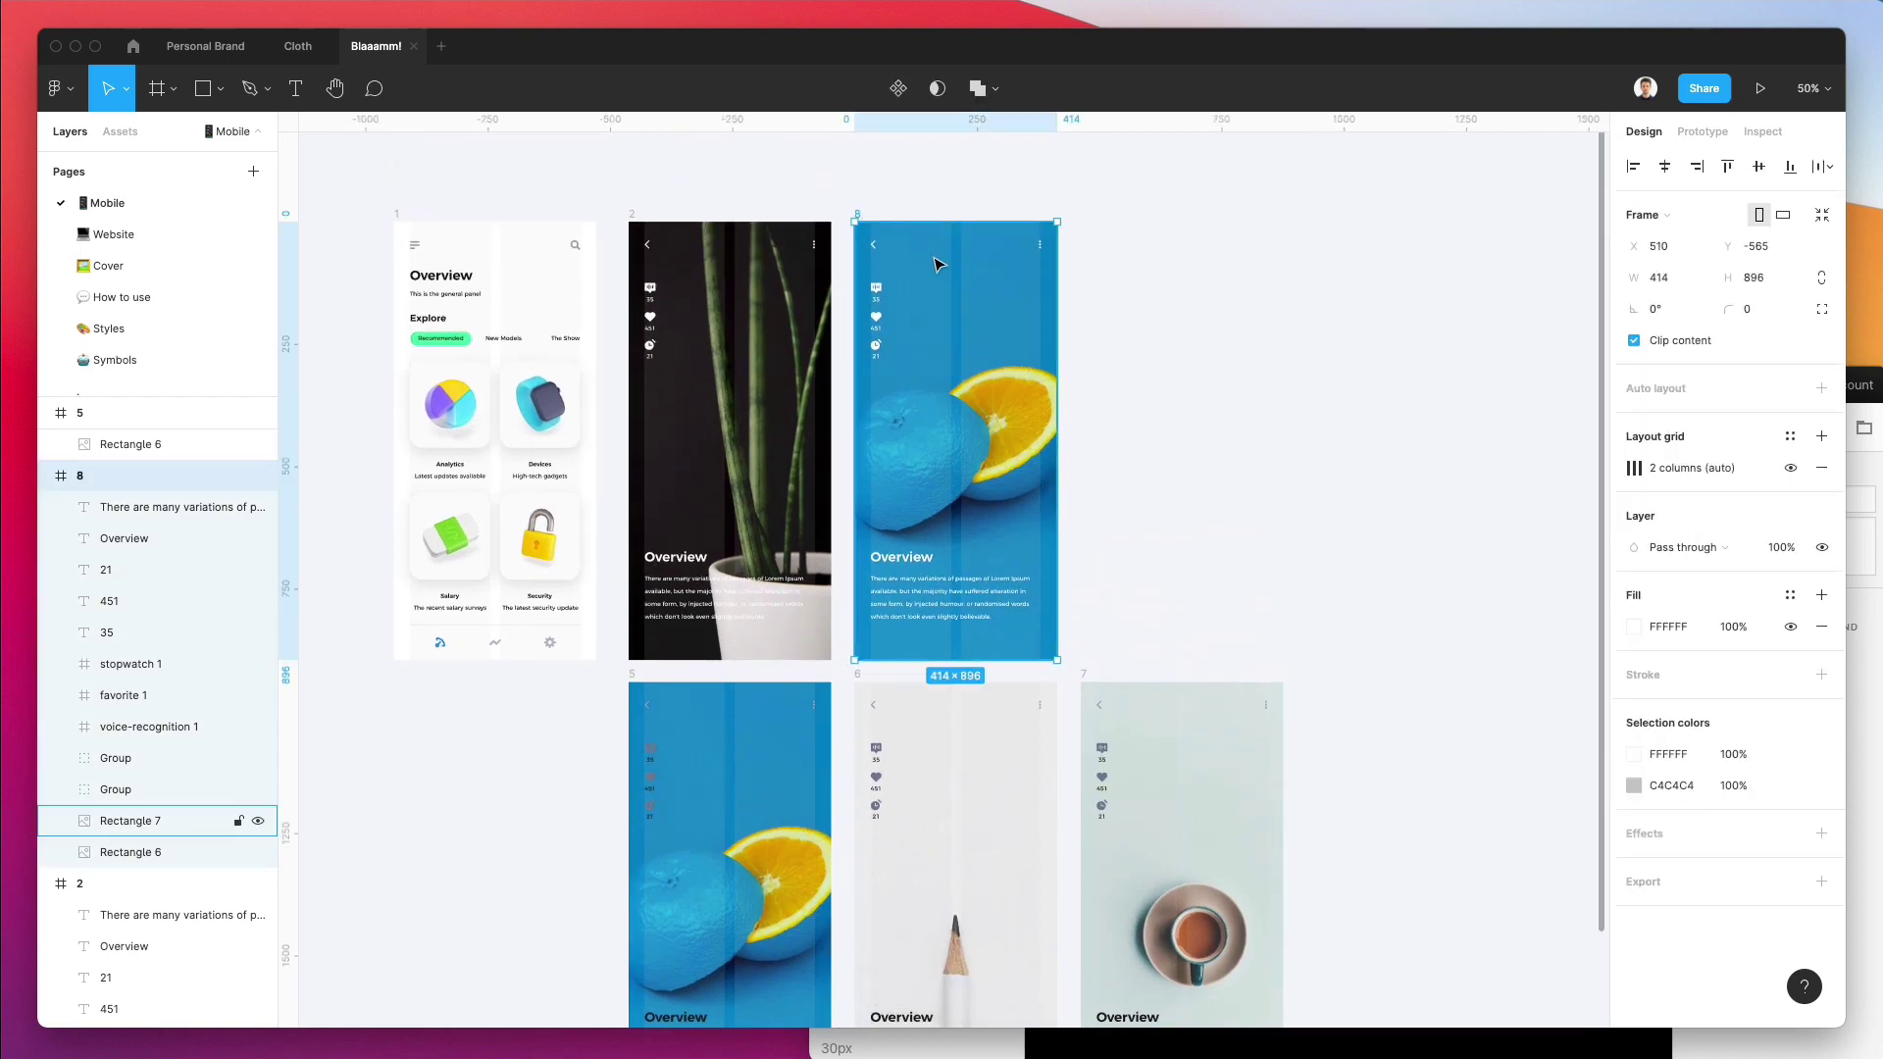
{"action": "left_click_drag", "start_coordinate": [931, 276], "coordinate": [1156, 276]}
{"action": "left_click", "coordinate": [1153, 209]}
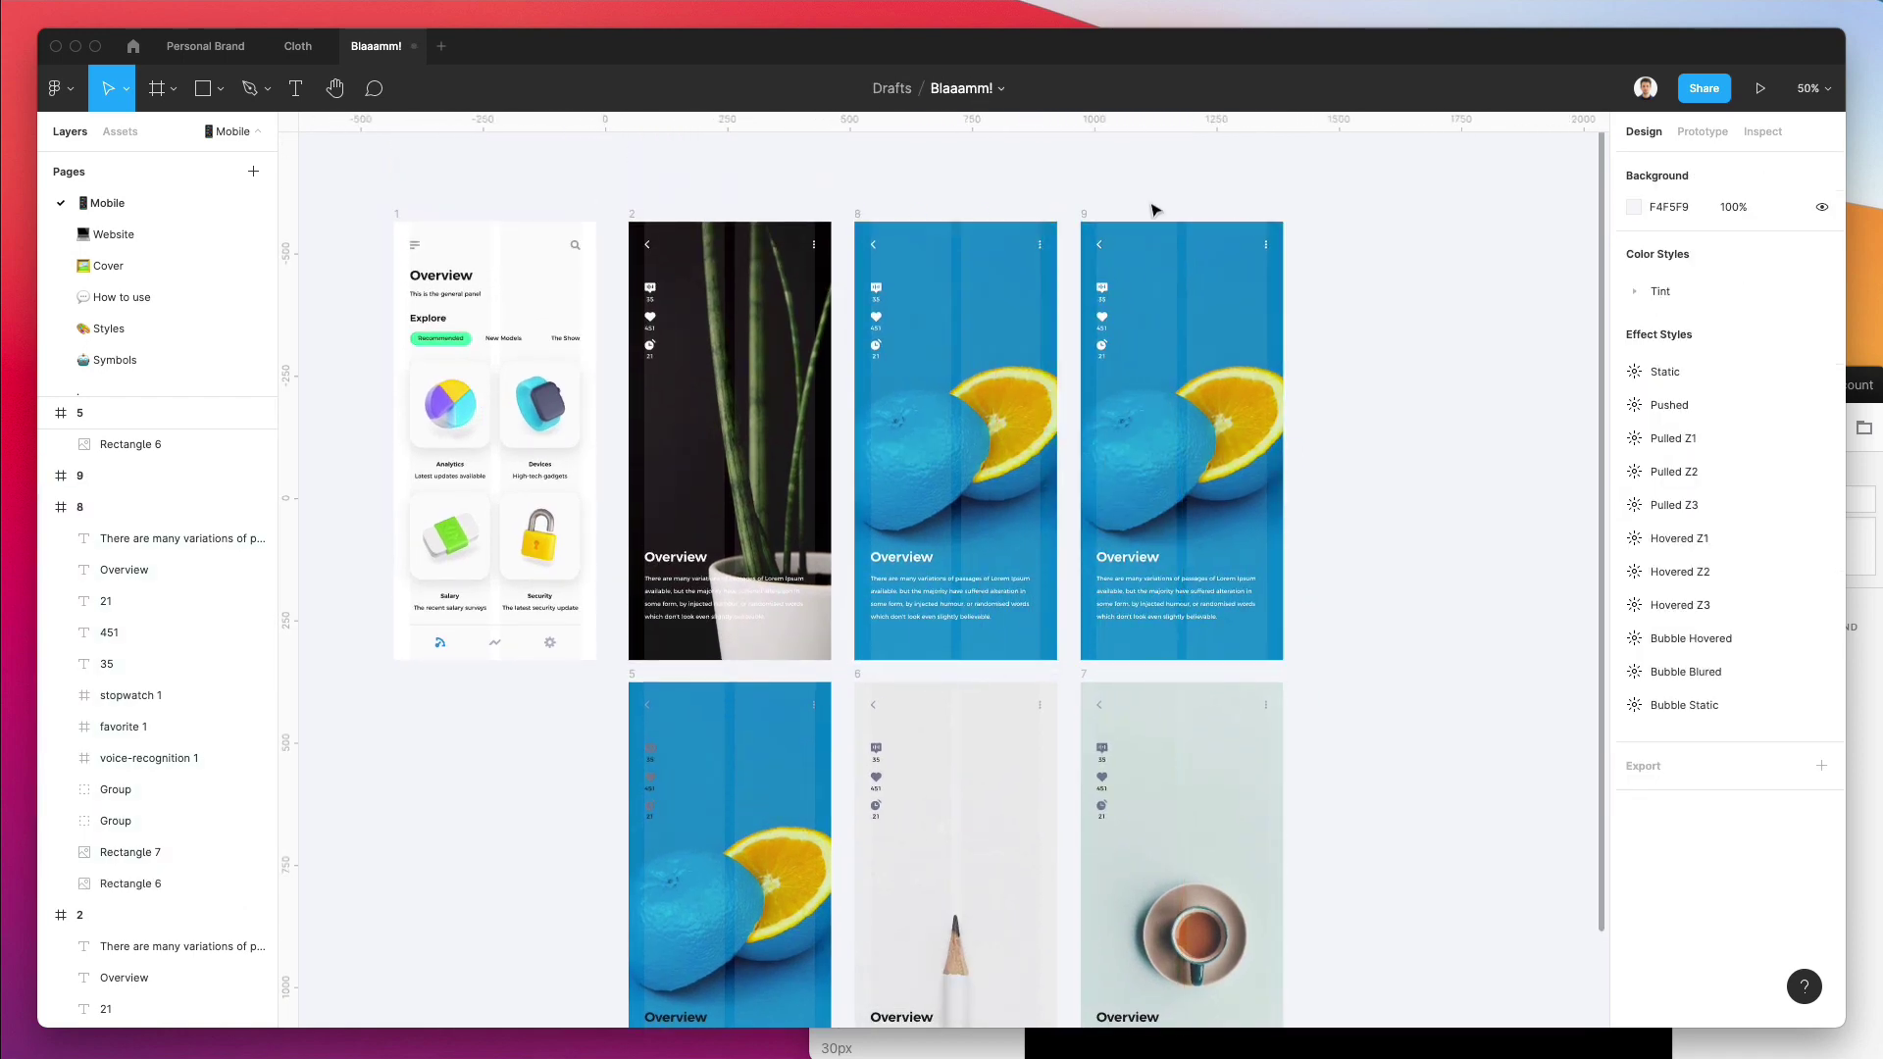
Delete the three lower-row frames with the blue orange, pencil and coffee cup backgrounds.
{"action": "scroll", "coordinate": [647, 608], "scroll_direction": "down", "scroll_amount": 3}
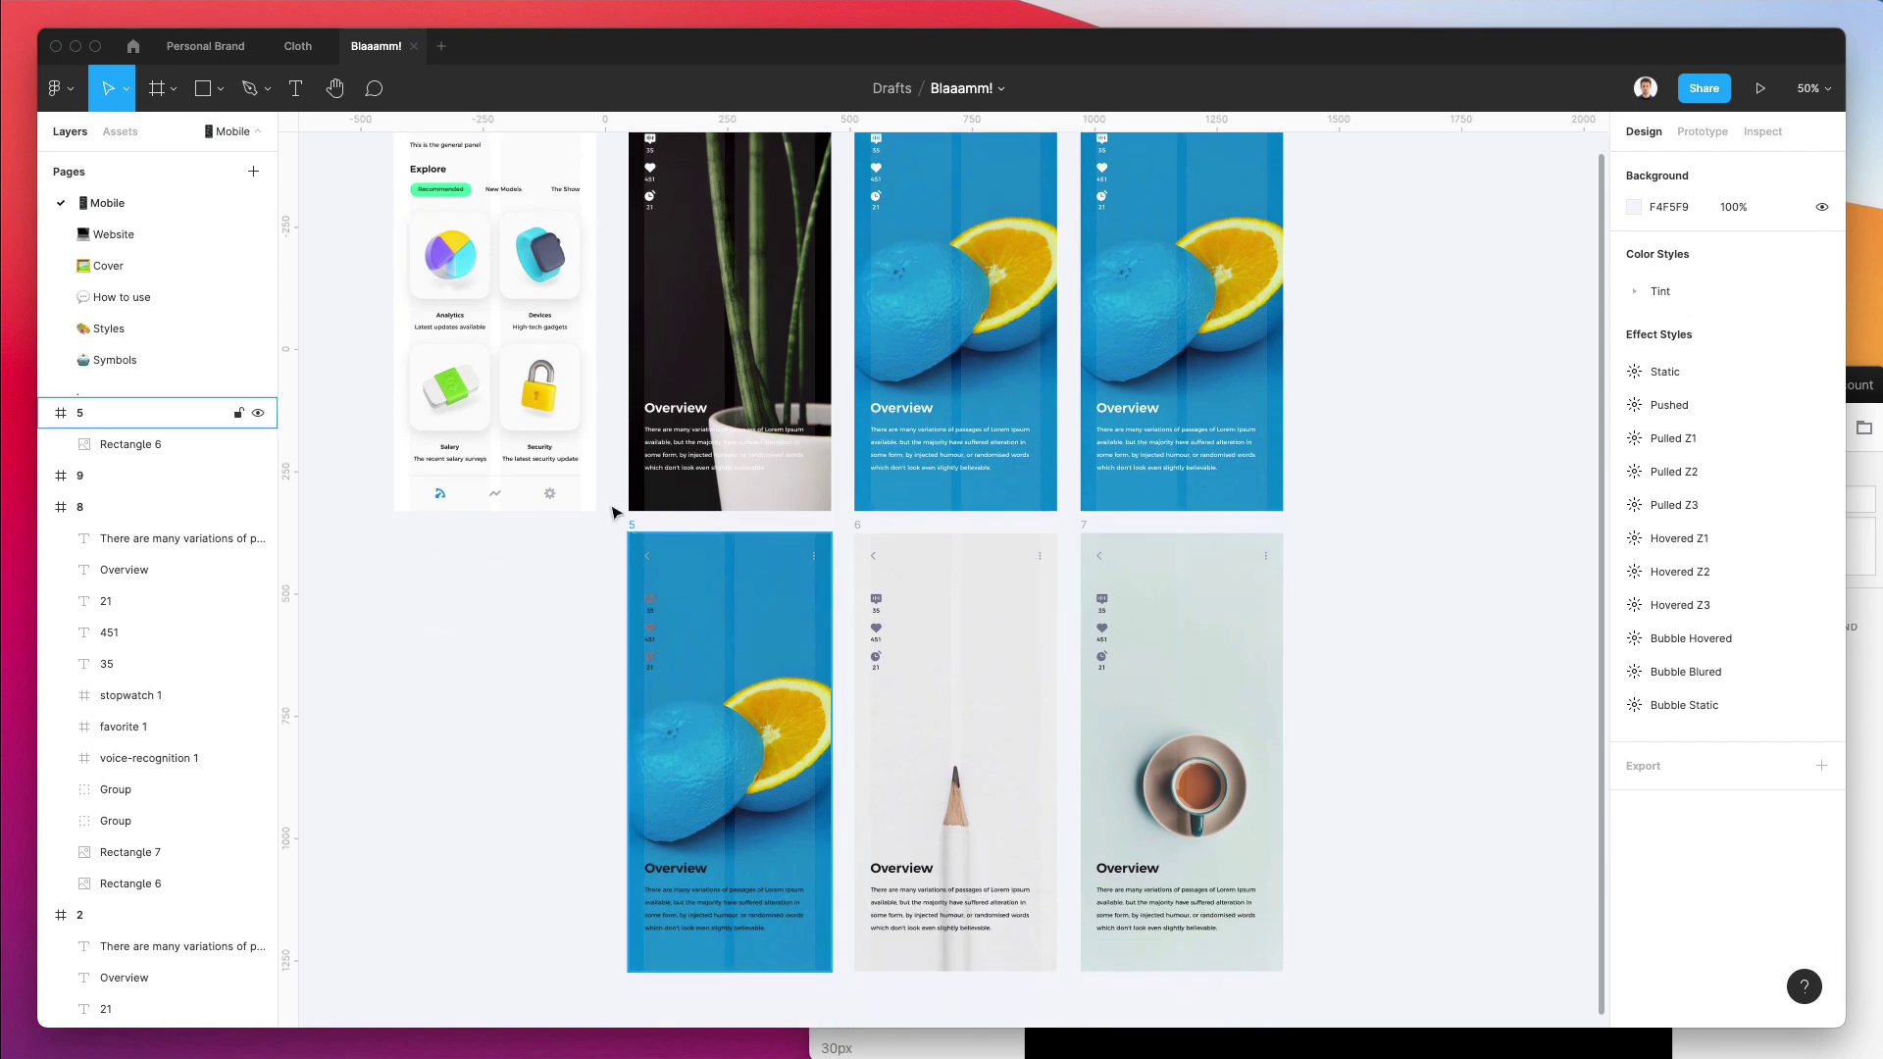
{"action": "left_click_drag", "start_coordinate": [608, 530], "coordinate": [1383, 967]}
{"action": "key", "text": "Delete"}
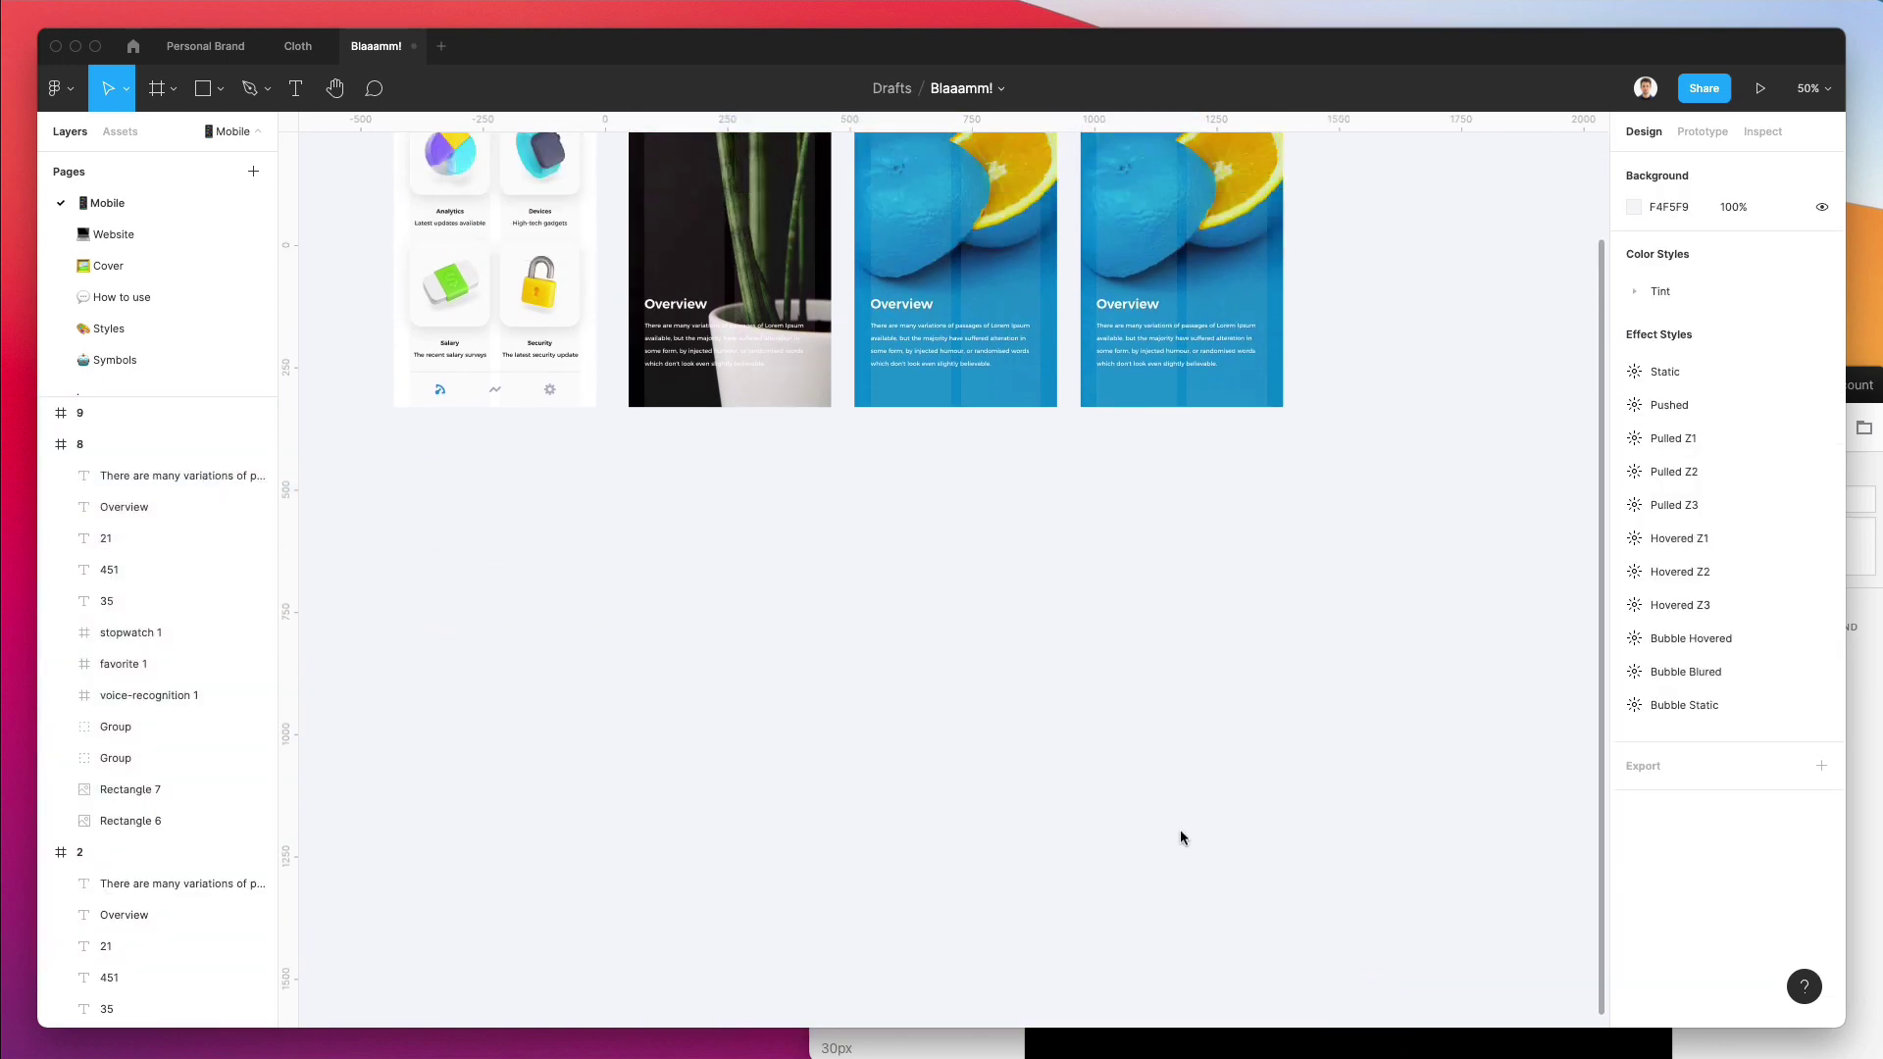
Run the Unsplash plugin and search its photos with the abstract preset.
{"action": "scroll", "coordinate": [1128, 780], "scroll_direction": "up", "scroll_amount": 5}
{"action": "left_click", "coordinate": [57, 105]}
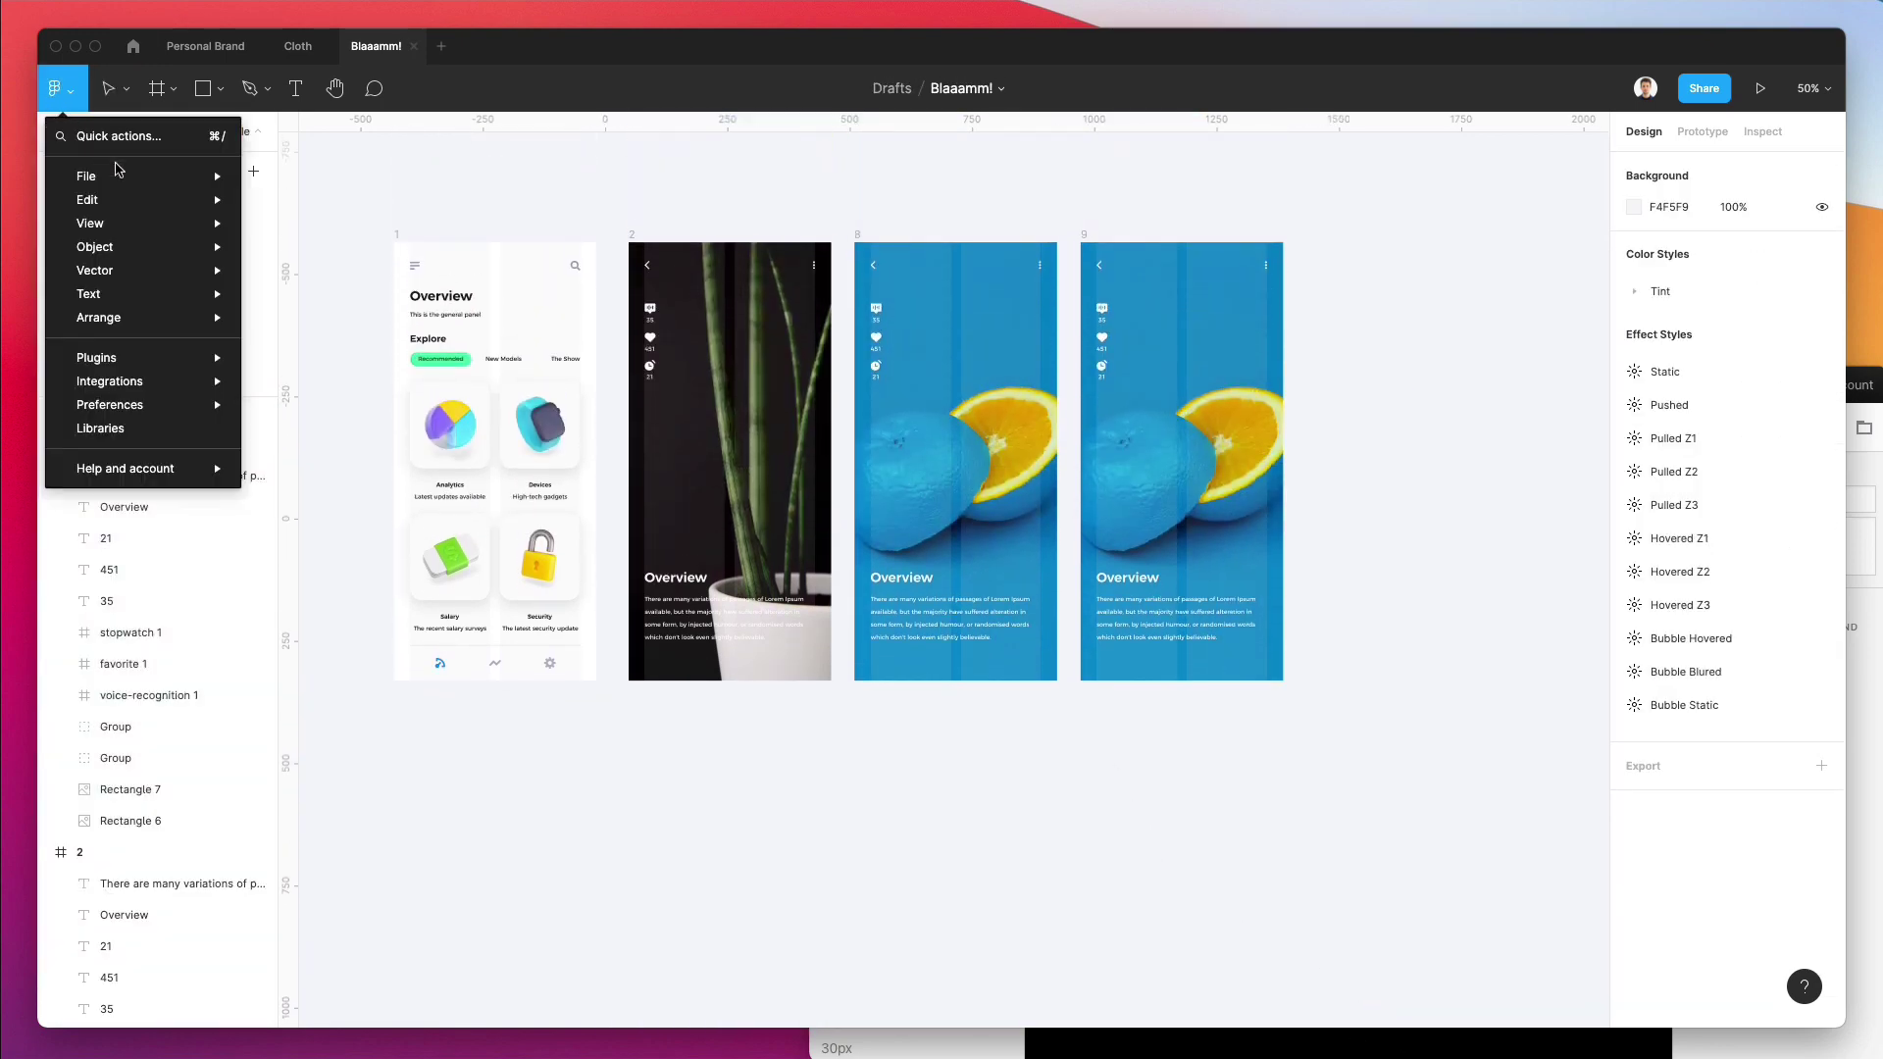
{"action": "mouse_move", "coordinate": [157, 367]}
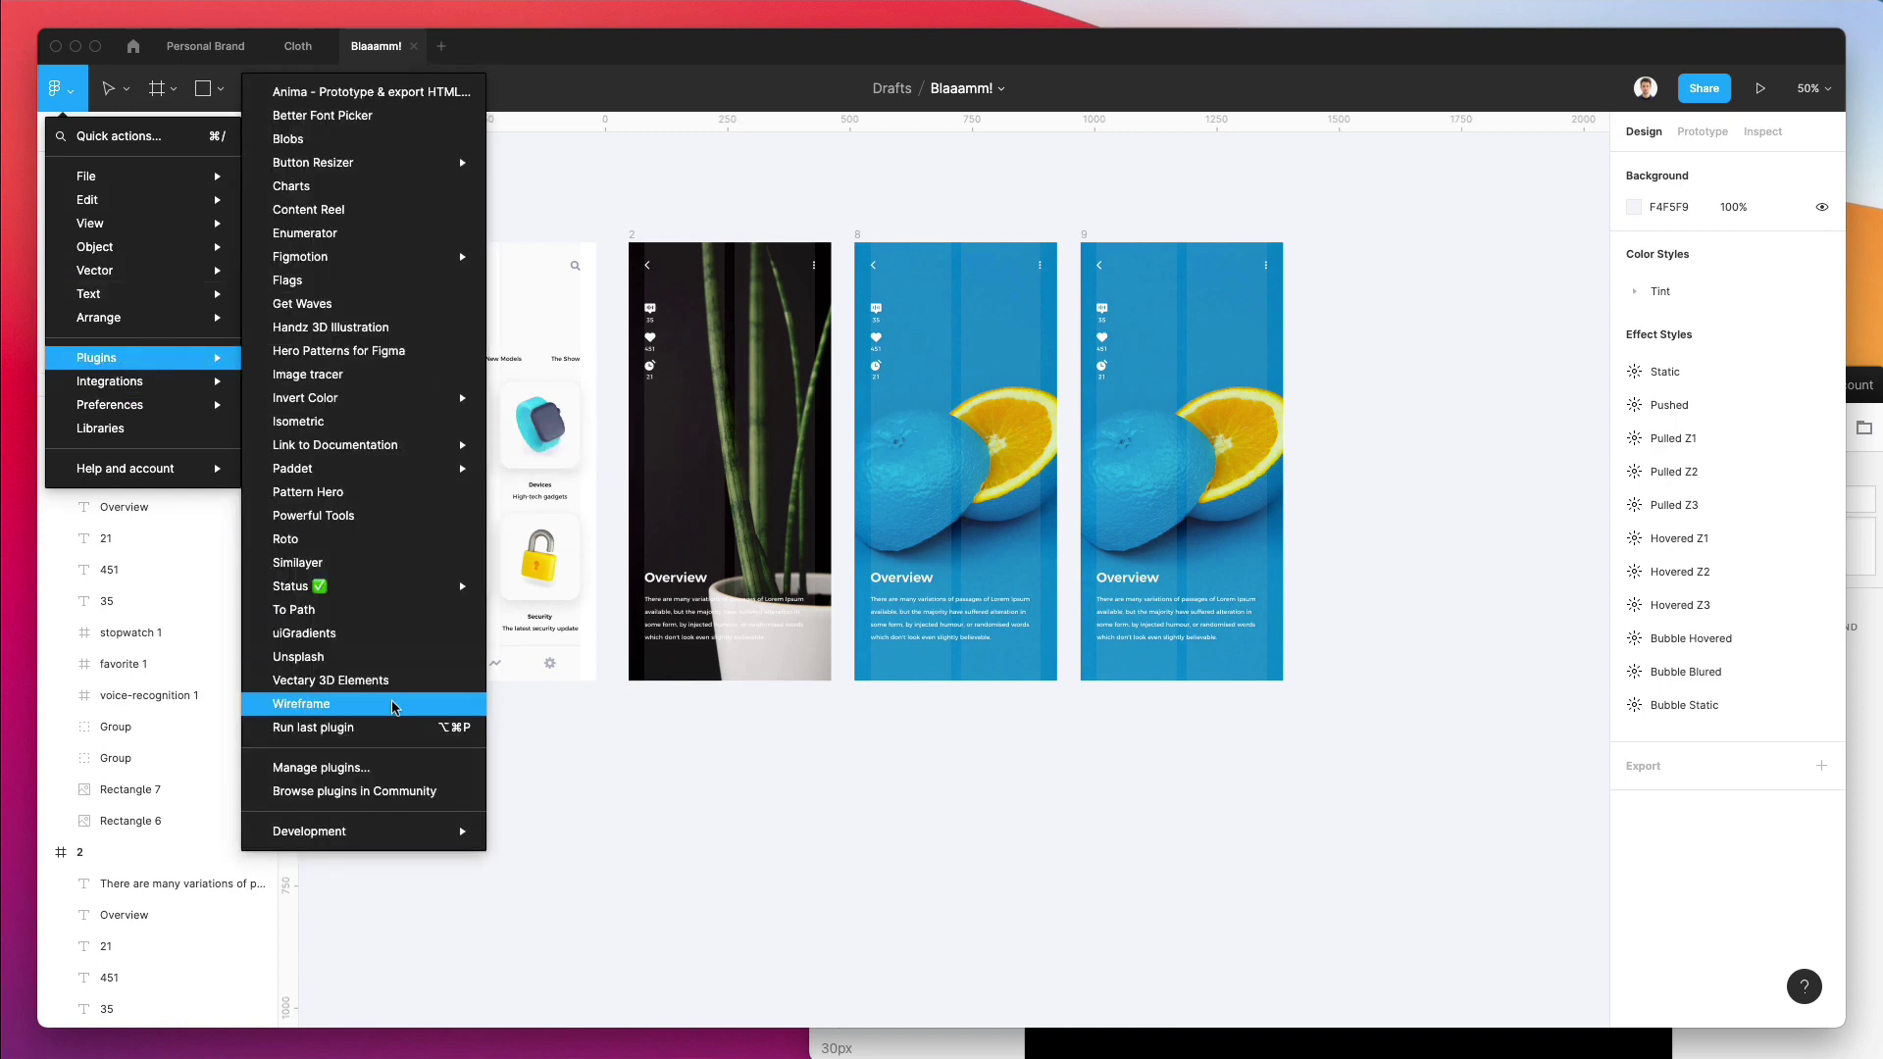
{"action": "left_click", "coordinate": [359, 657]}
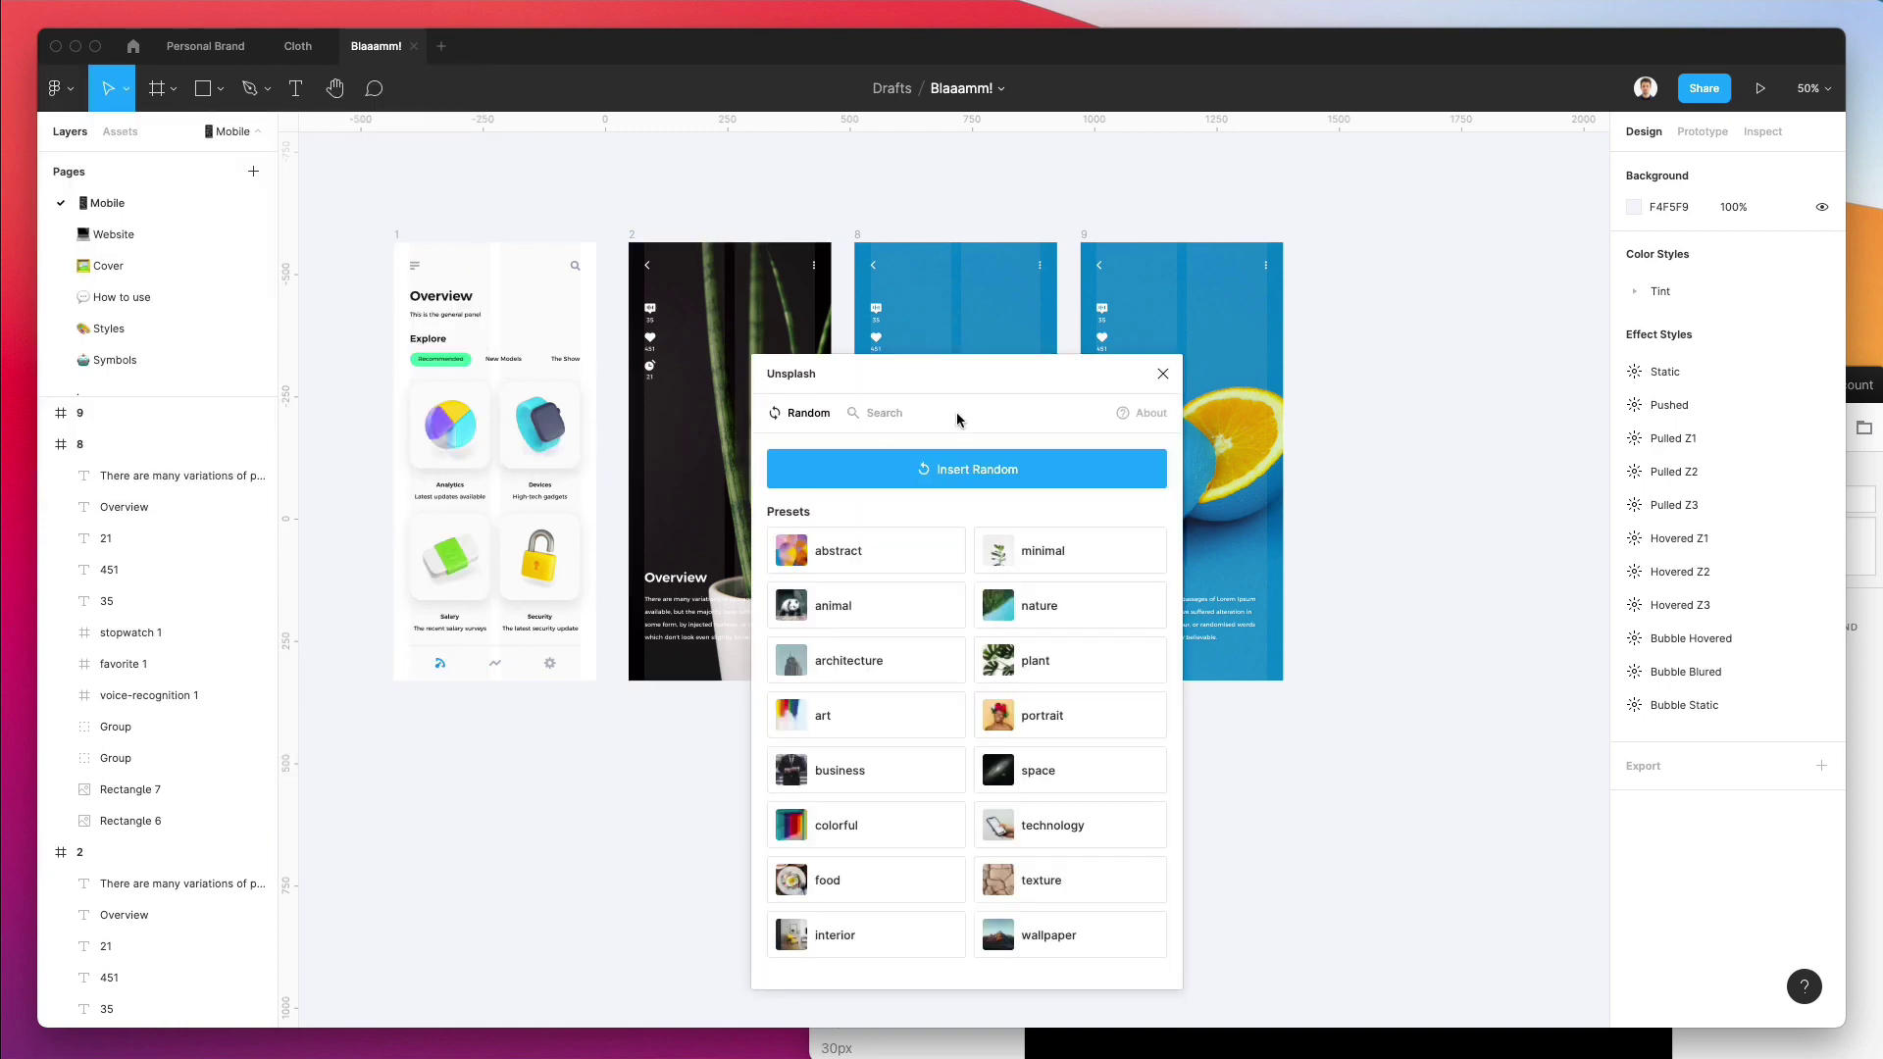
{"action": "left_click", "coordinate": [876, 413]}
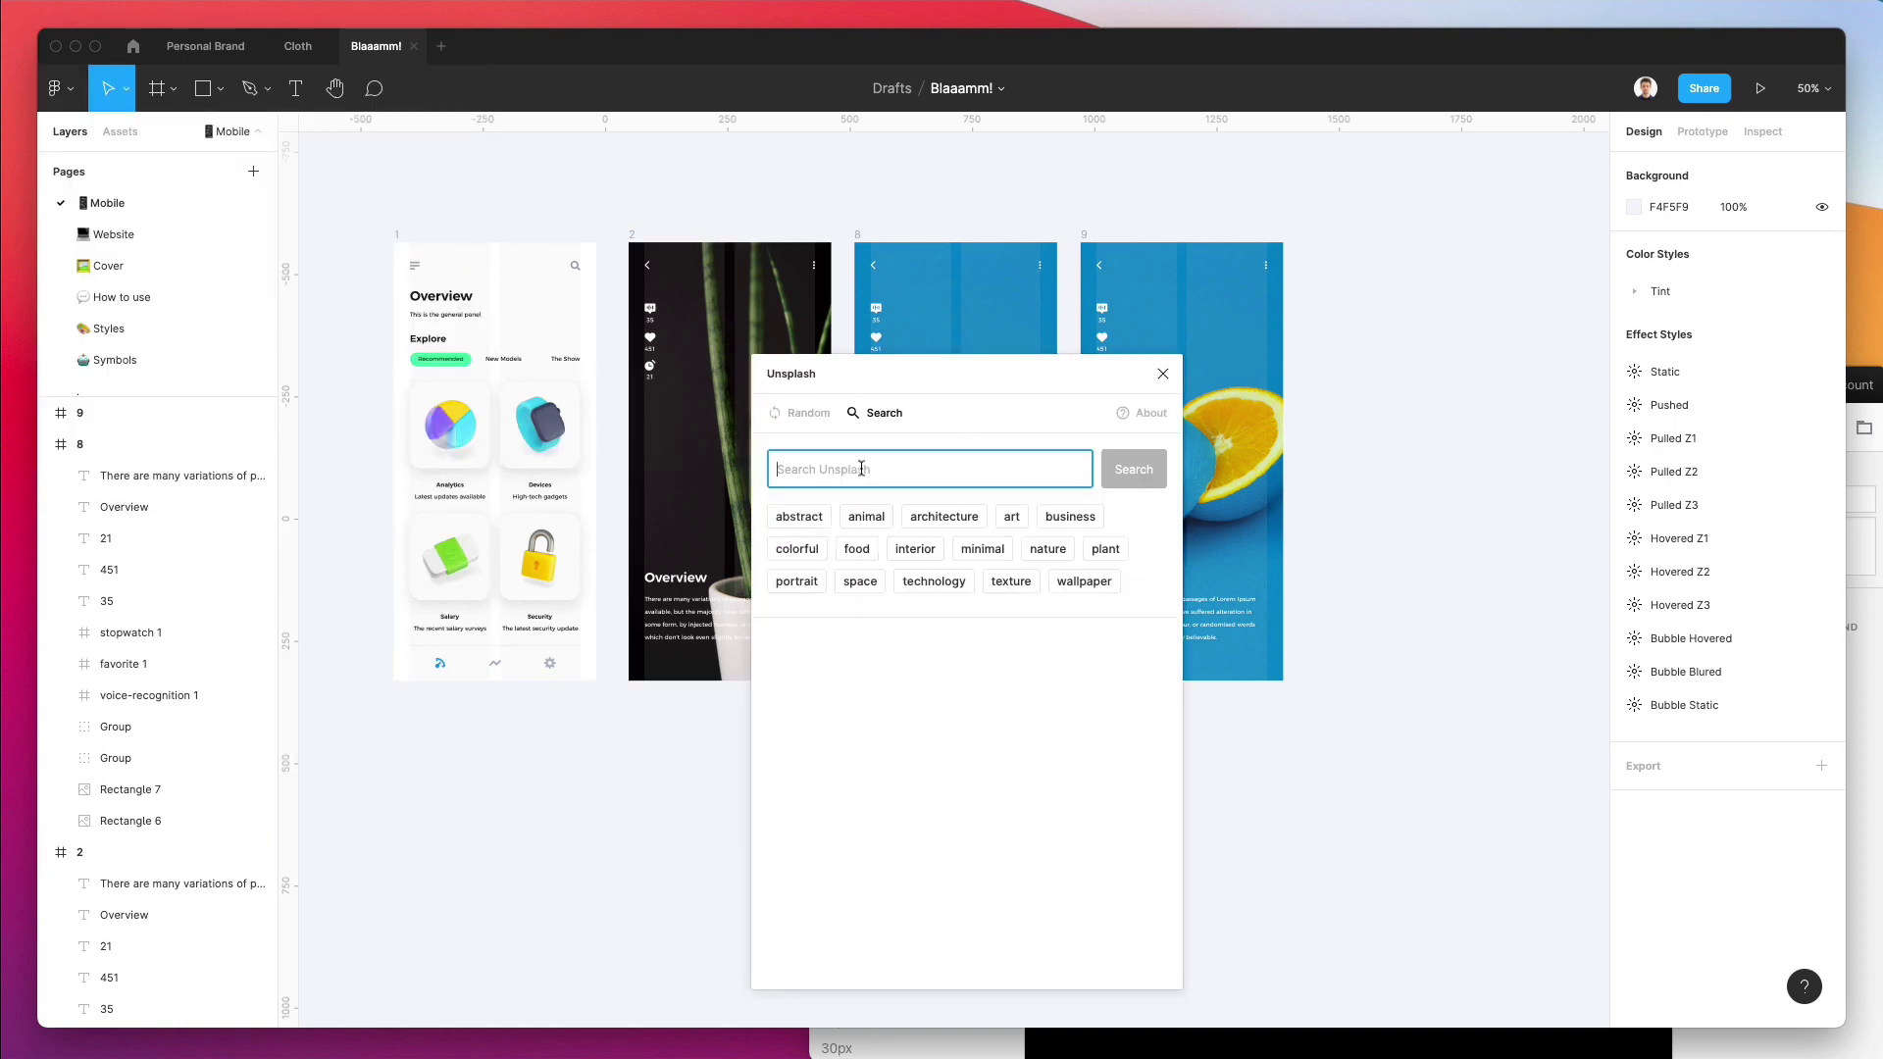
{"action": "left_click", "coordinate": [800, 431]}
{"action": "left_click", "coordinate": [875, 422]}
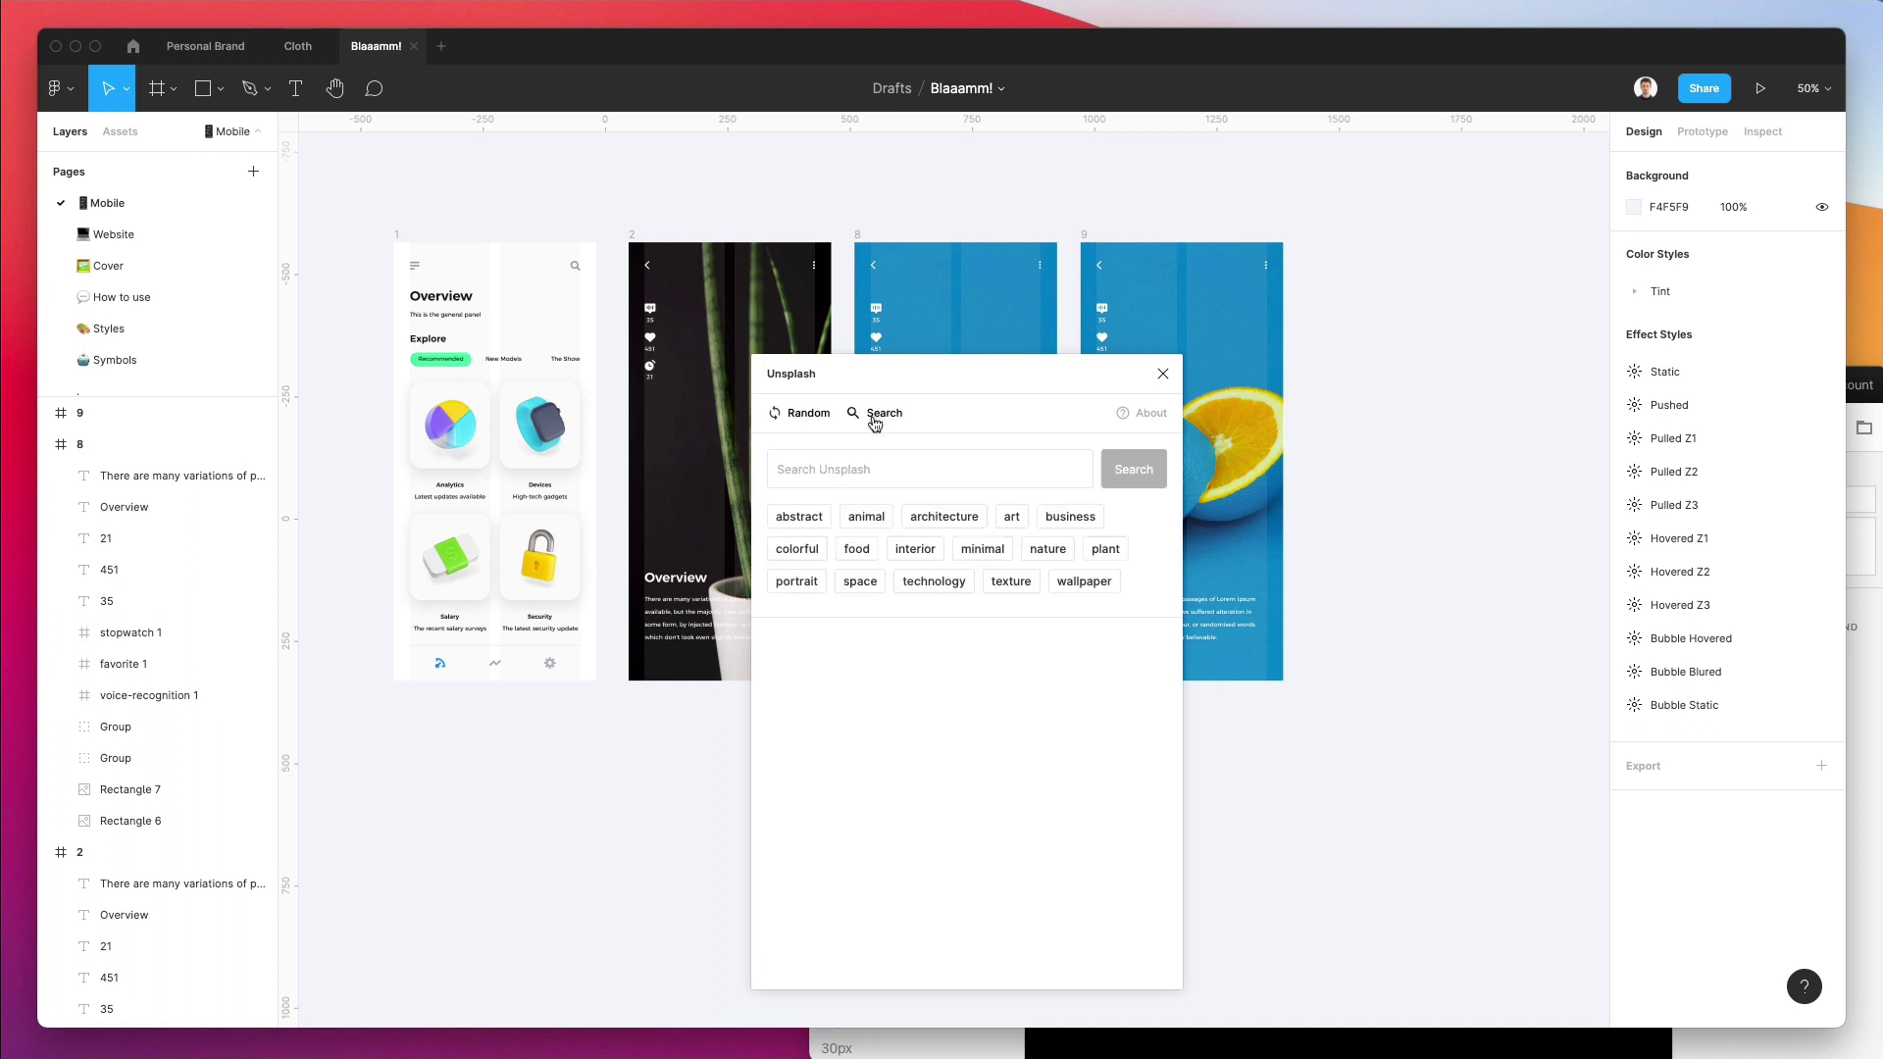
{"action": "left_click", "coordinate": [812, 527]}
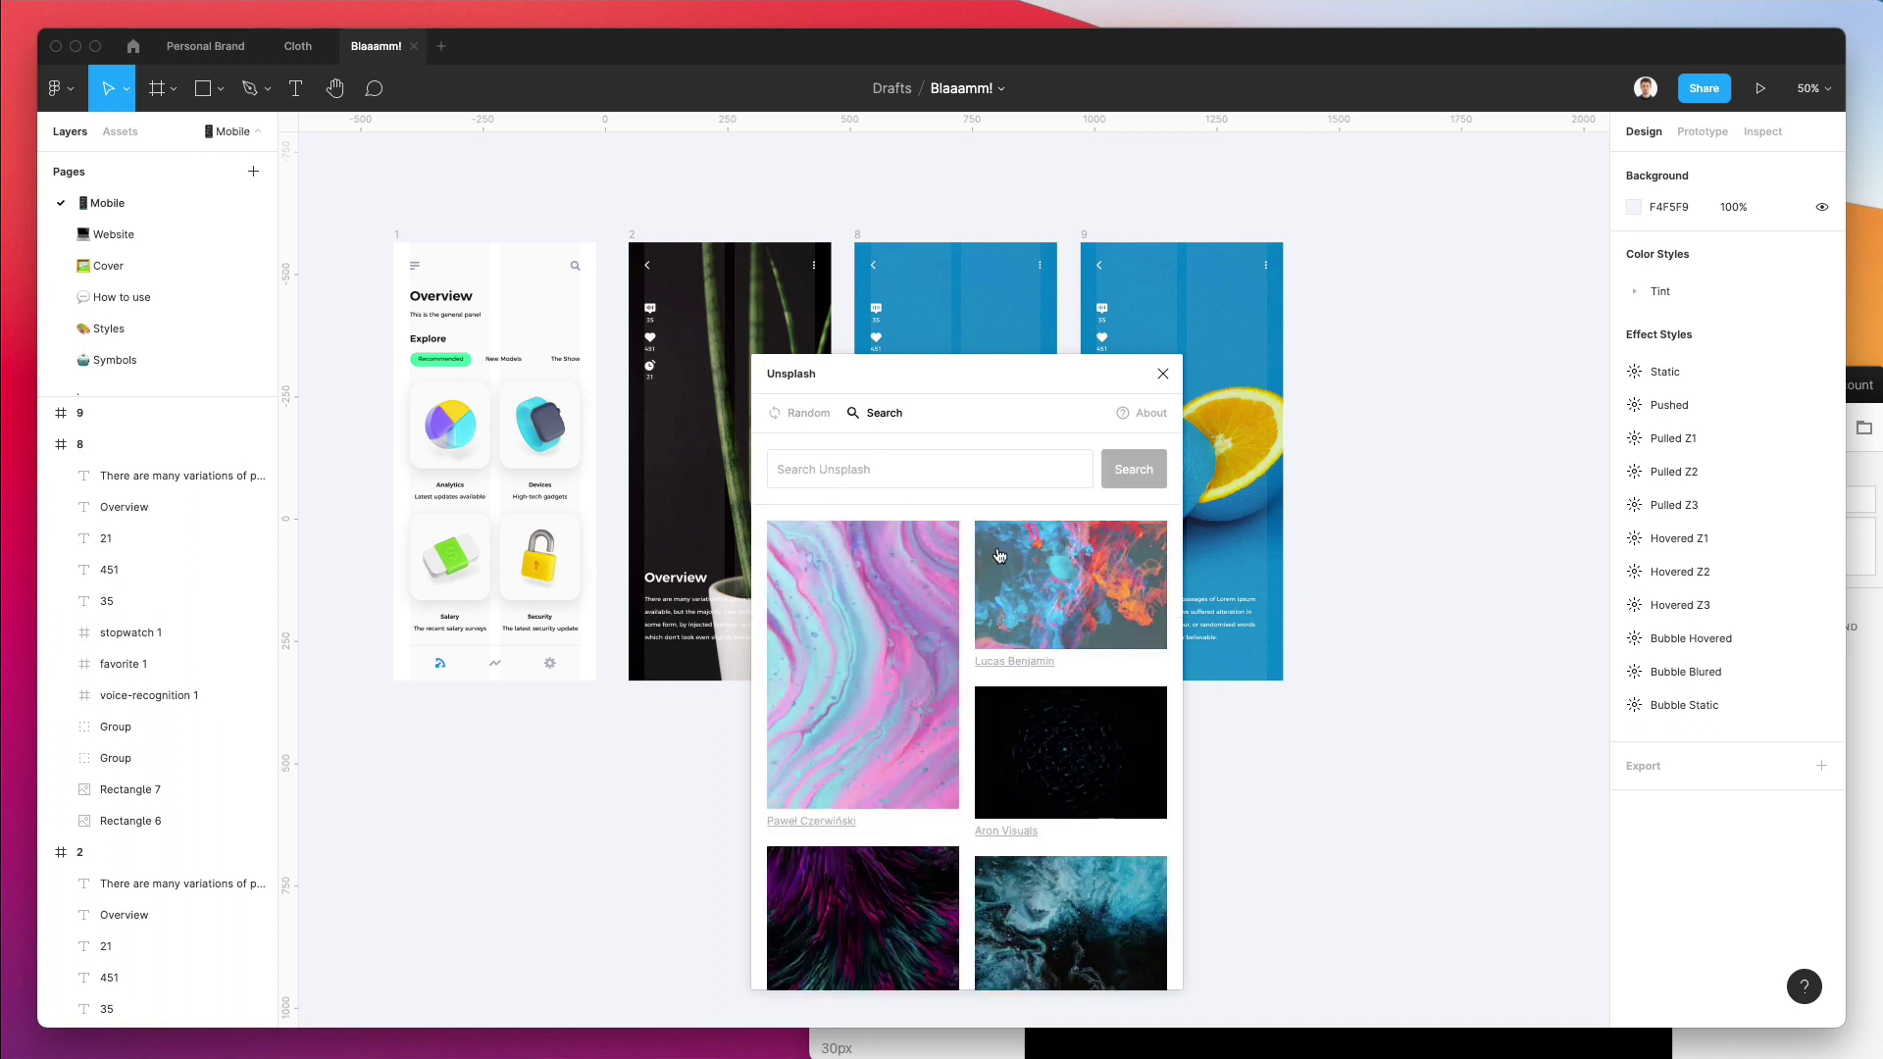
Undo the loose photo insertion, fill frame 9's background rectangle with the pink and turquoise marbled photo, and move the Unsplash window clear of the frames.
{"action": "left_click", "coordinate": [893, 608]}
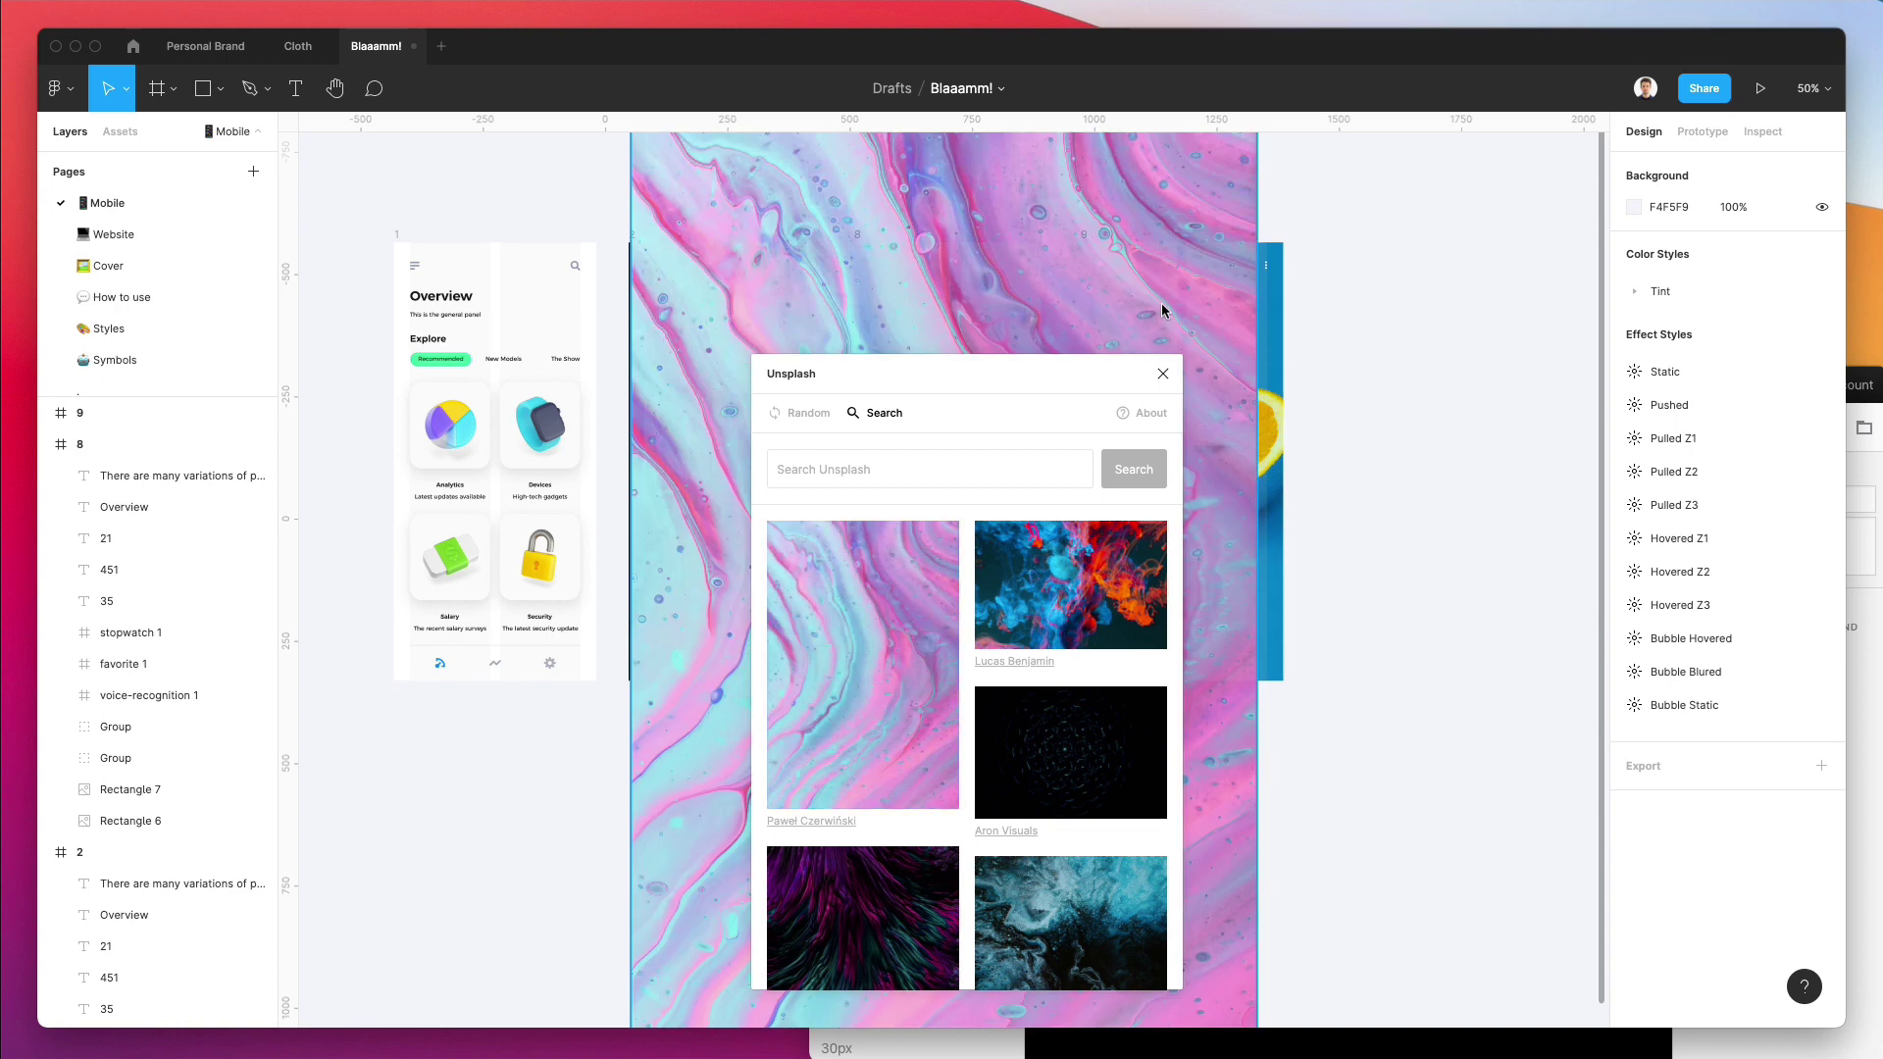
{"action": "key", "text": "ctrl+z"}
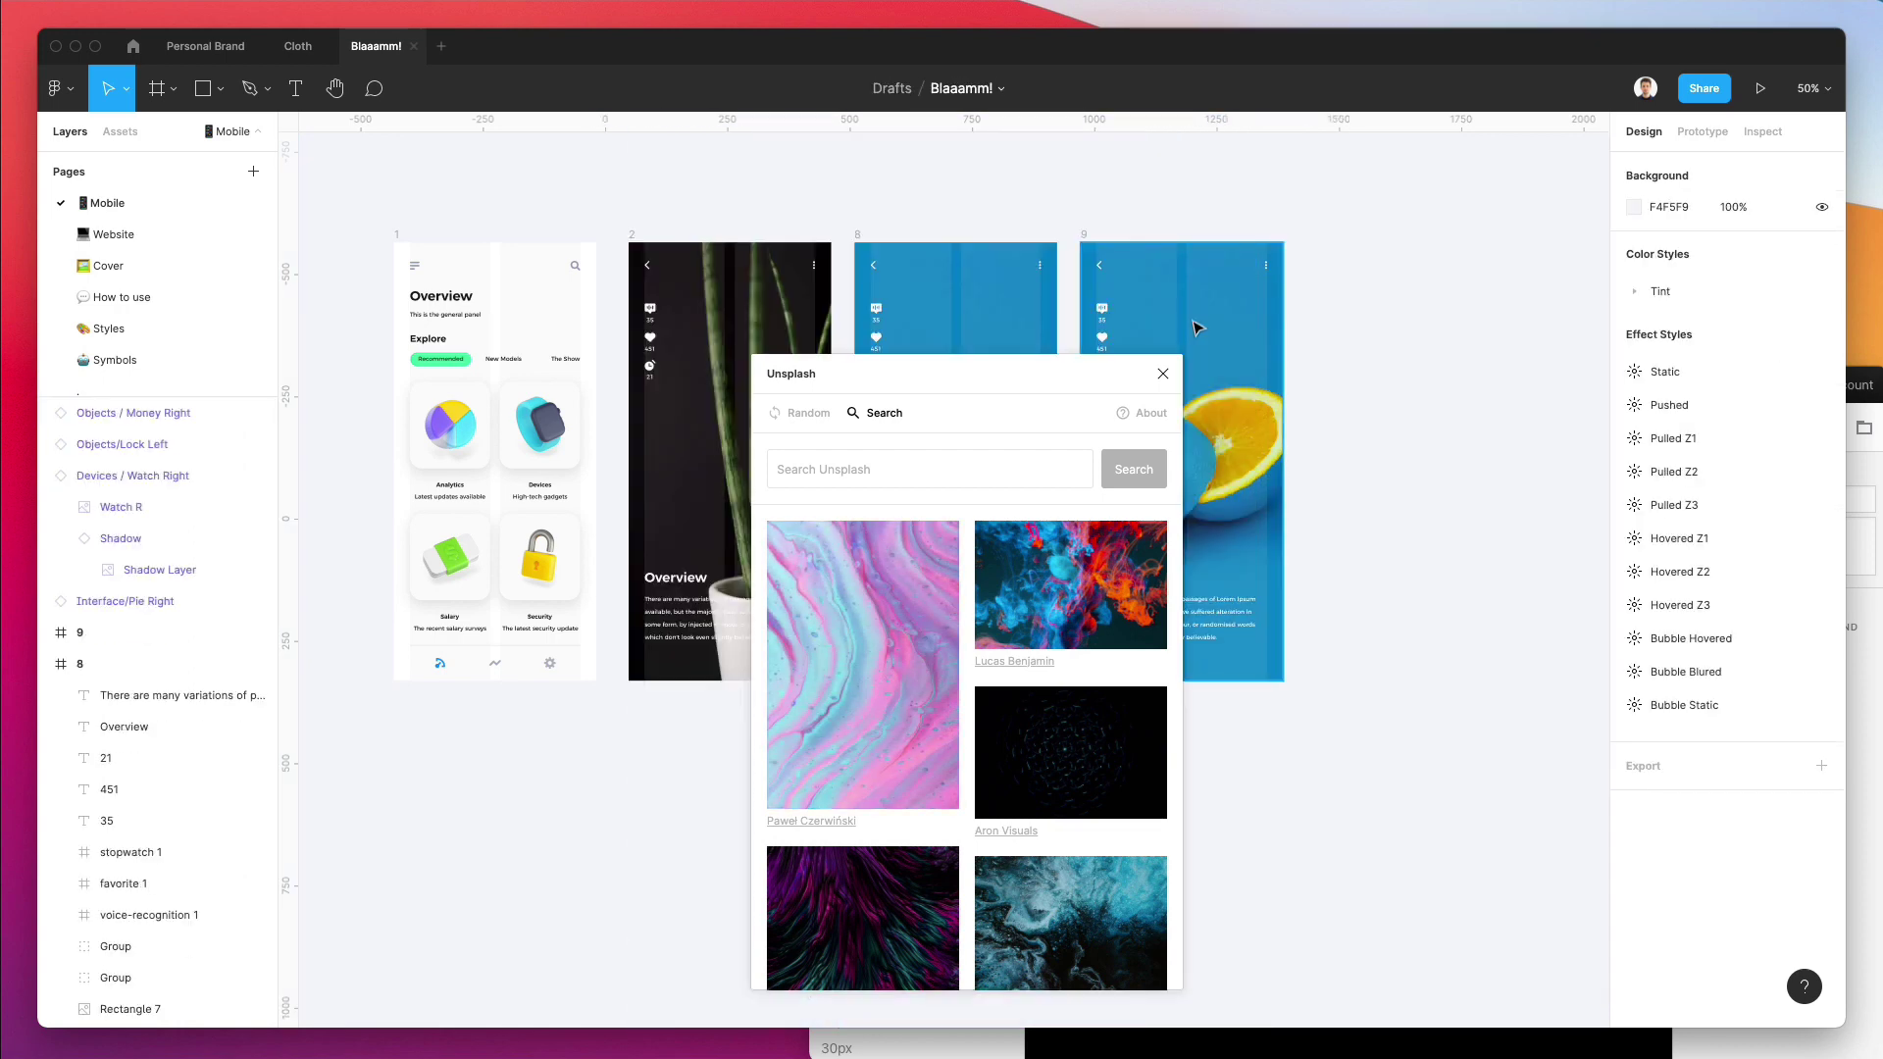
{"action": "left_click", "coordinate": [1196, 327]}
{"action": "left_click", "coordinate": [843, 624]}
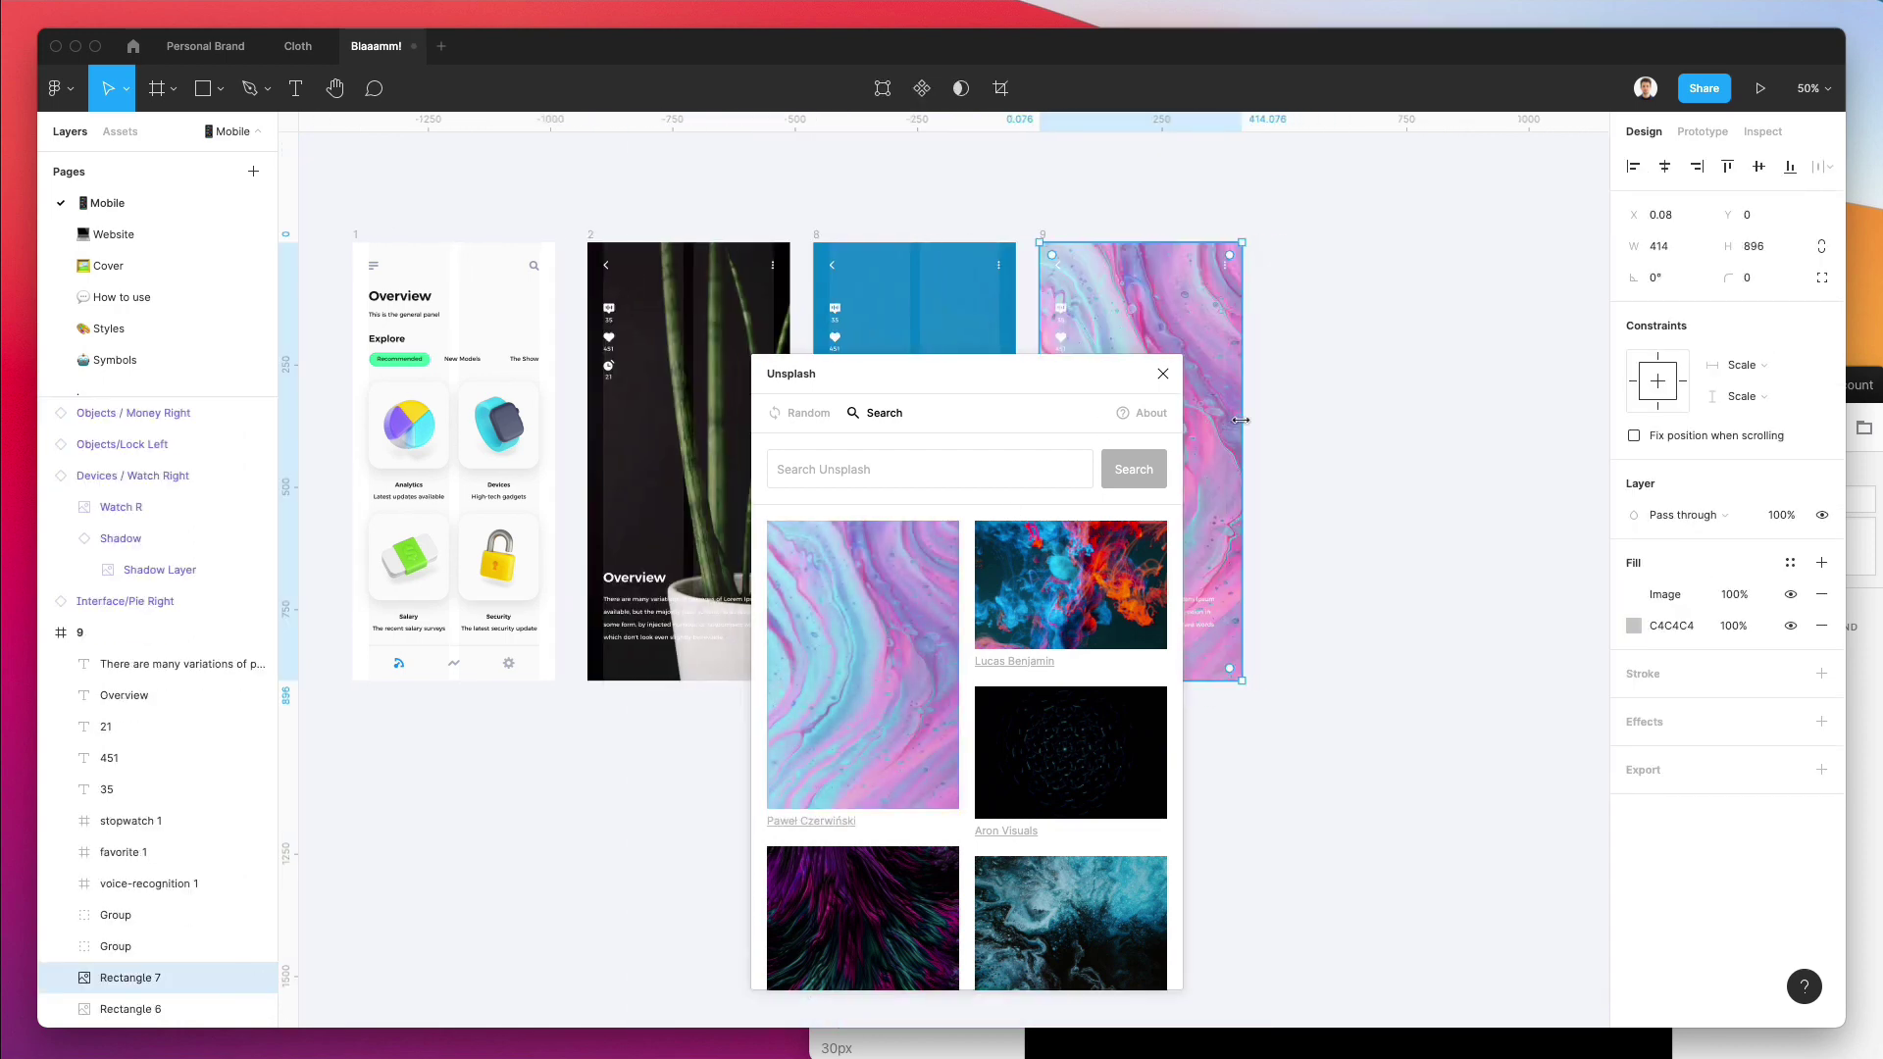
{"action": "left_click_drag", "start_coordinate": [983, 379], "coordinate": [1647, 379]}
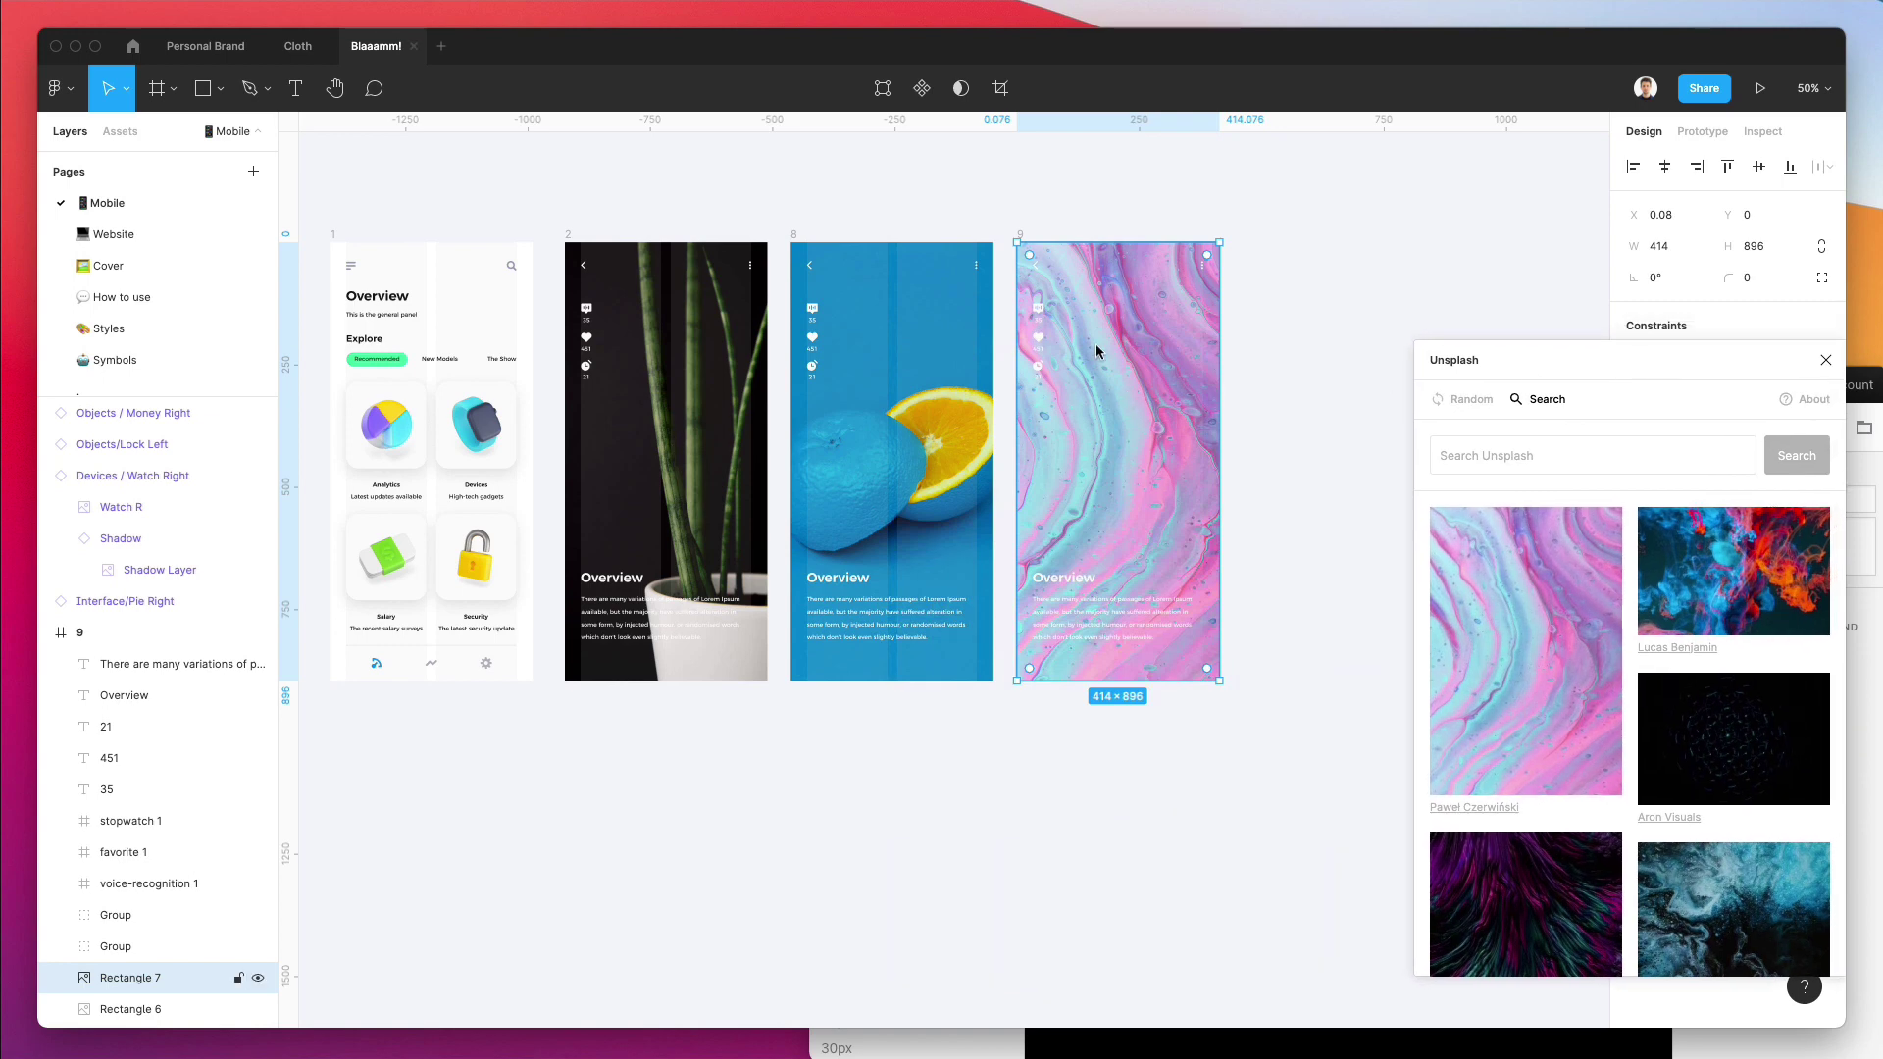
Duplicate frame 9 with its pink and turquoise marbled background to its right.
{"action": "left_click", "coordinate": [1023, 232]}
{"action": "left_click_drag", "start_coordinate": [1087, 309], "coordinate": [1322, 308]}
{"action": "scroll", "coordinate": [1091, 282], "scroll_direction": "right", "scroll_amount": 3}
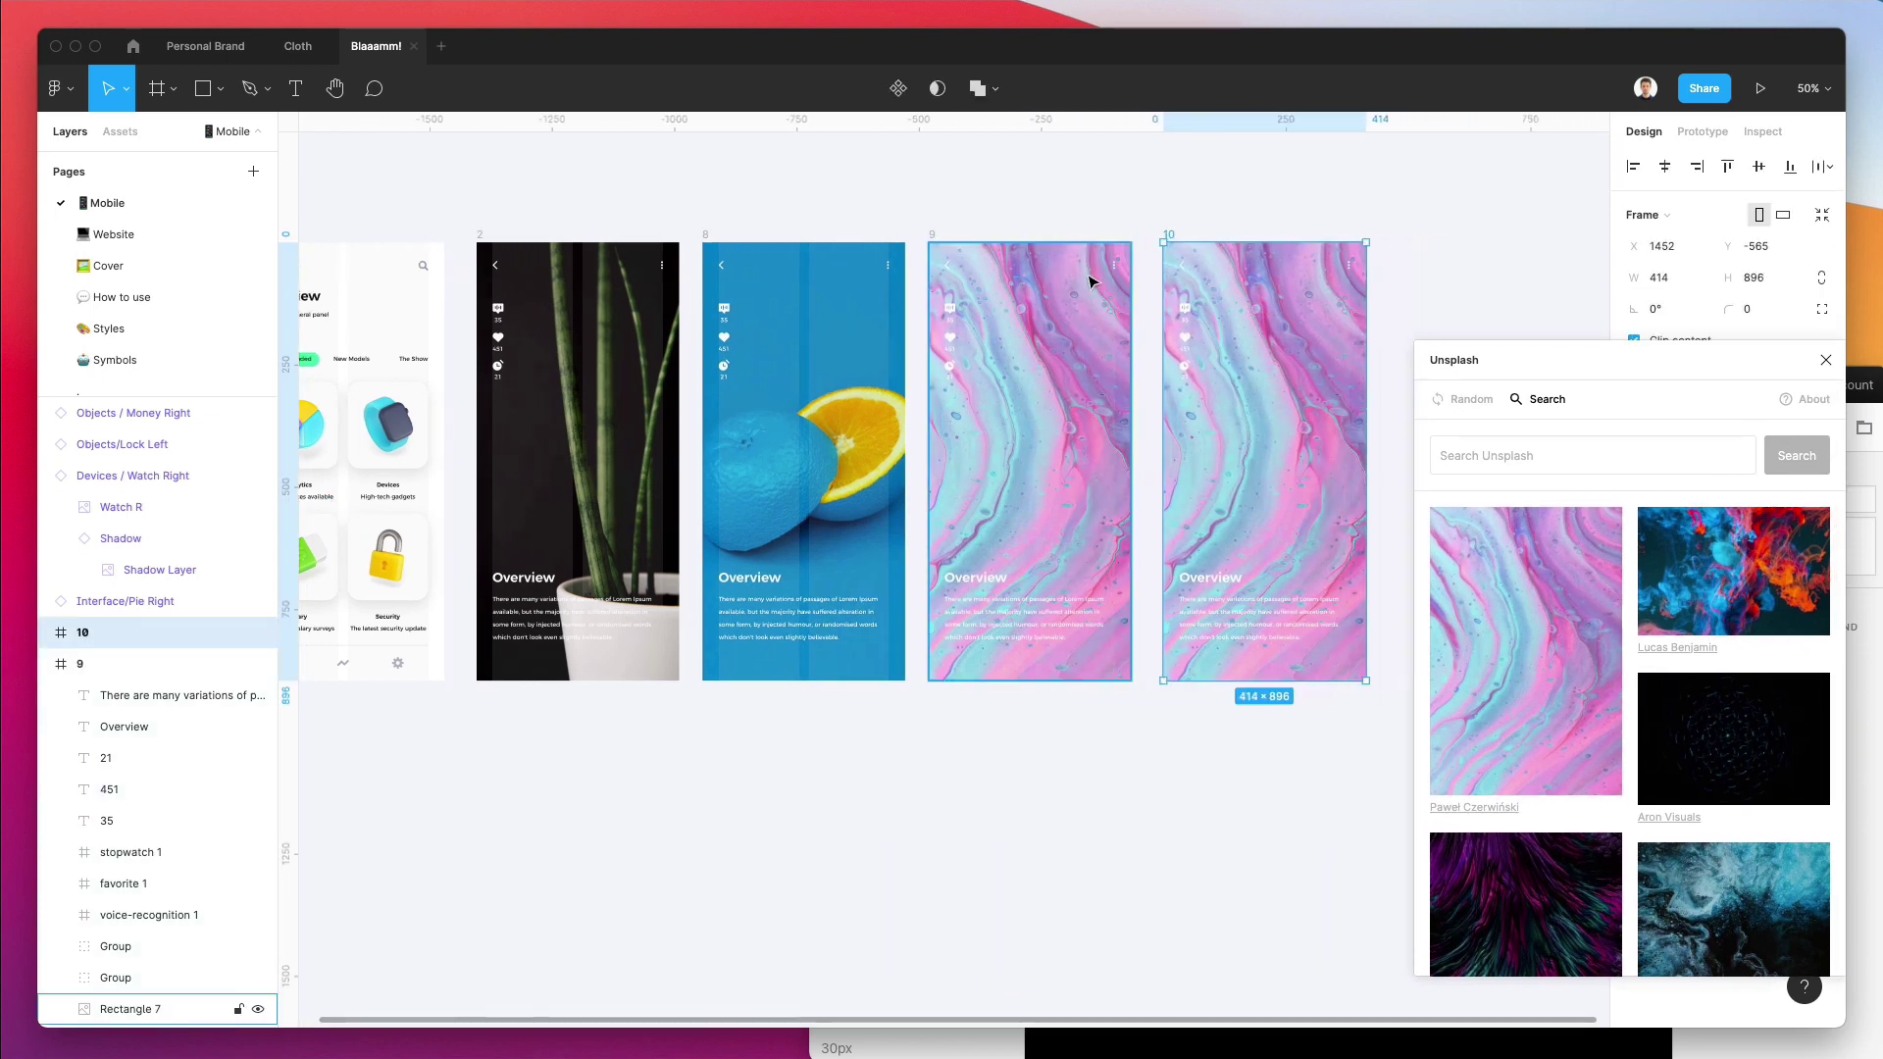
Fill the background rectangle of frame 10 with the red and blue smoke photo from Unsplash.
{"action": "left_click", "coordinate": [1711, 561]}
{"action": "scroll", "coordinate": [1726, 540], "scroll_direction": "down", "scroll_amount": 1}
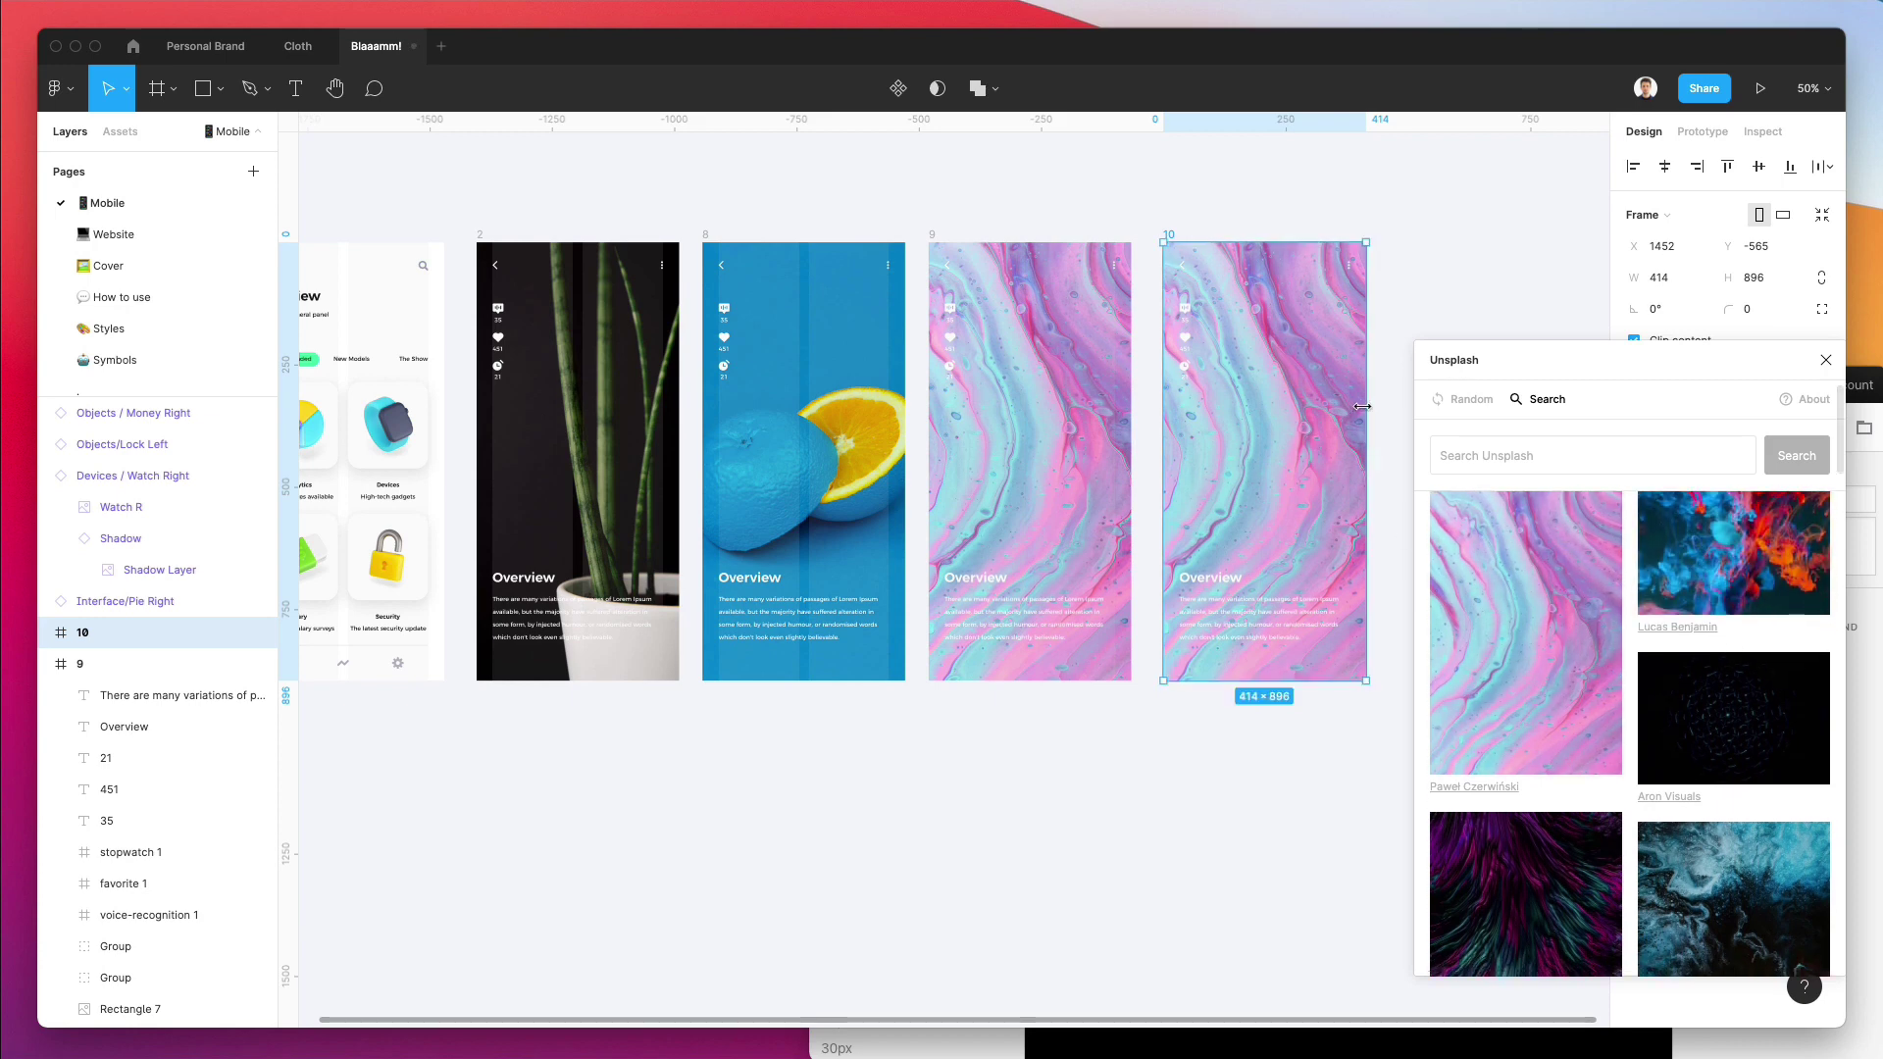
{"action": "scroll", "coordinate": [1362, 406], "scroll_direction": "down", "scroll_amount": 2}
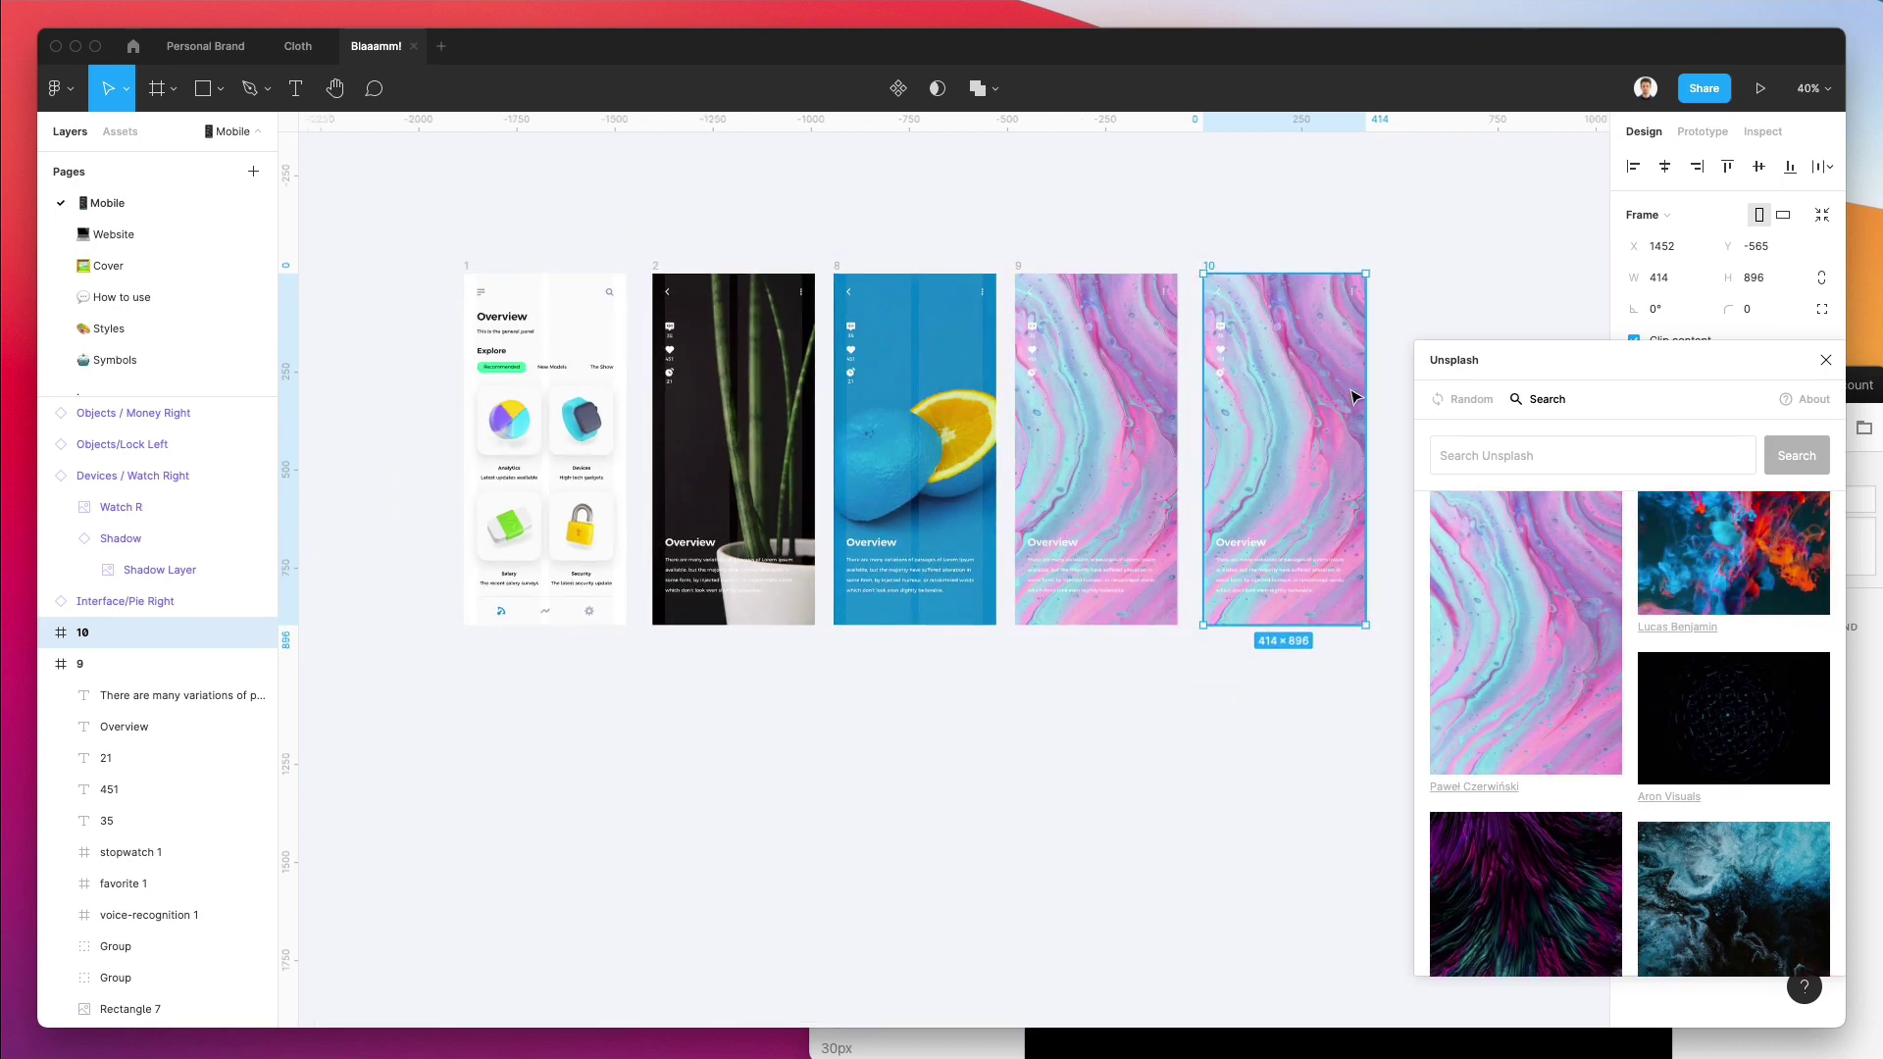
{"action": "left_click", "coordinate": [1687, 537]}
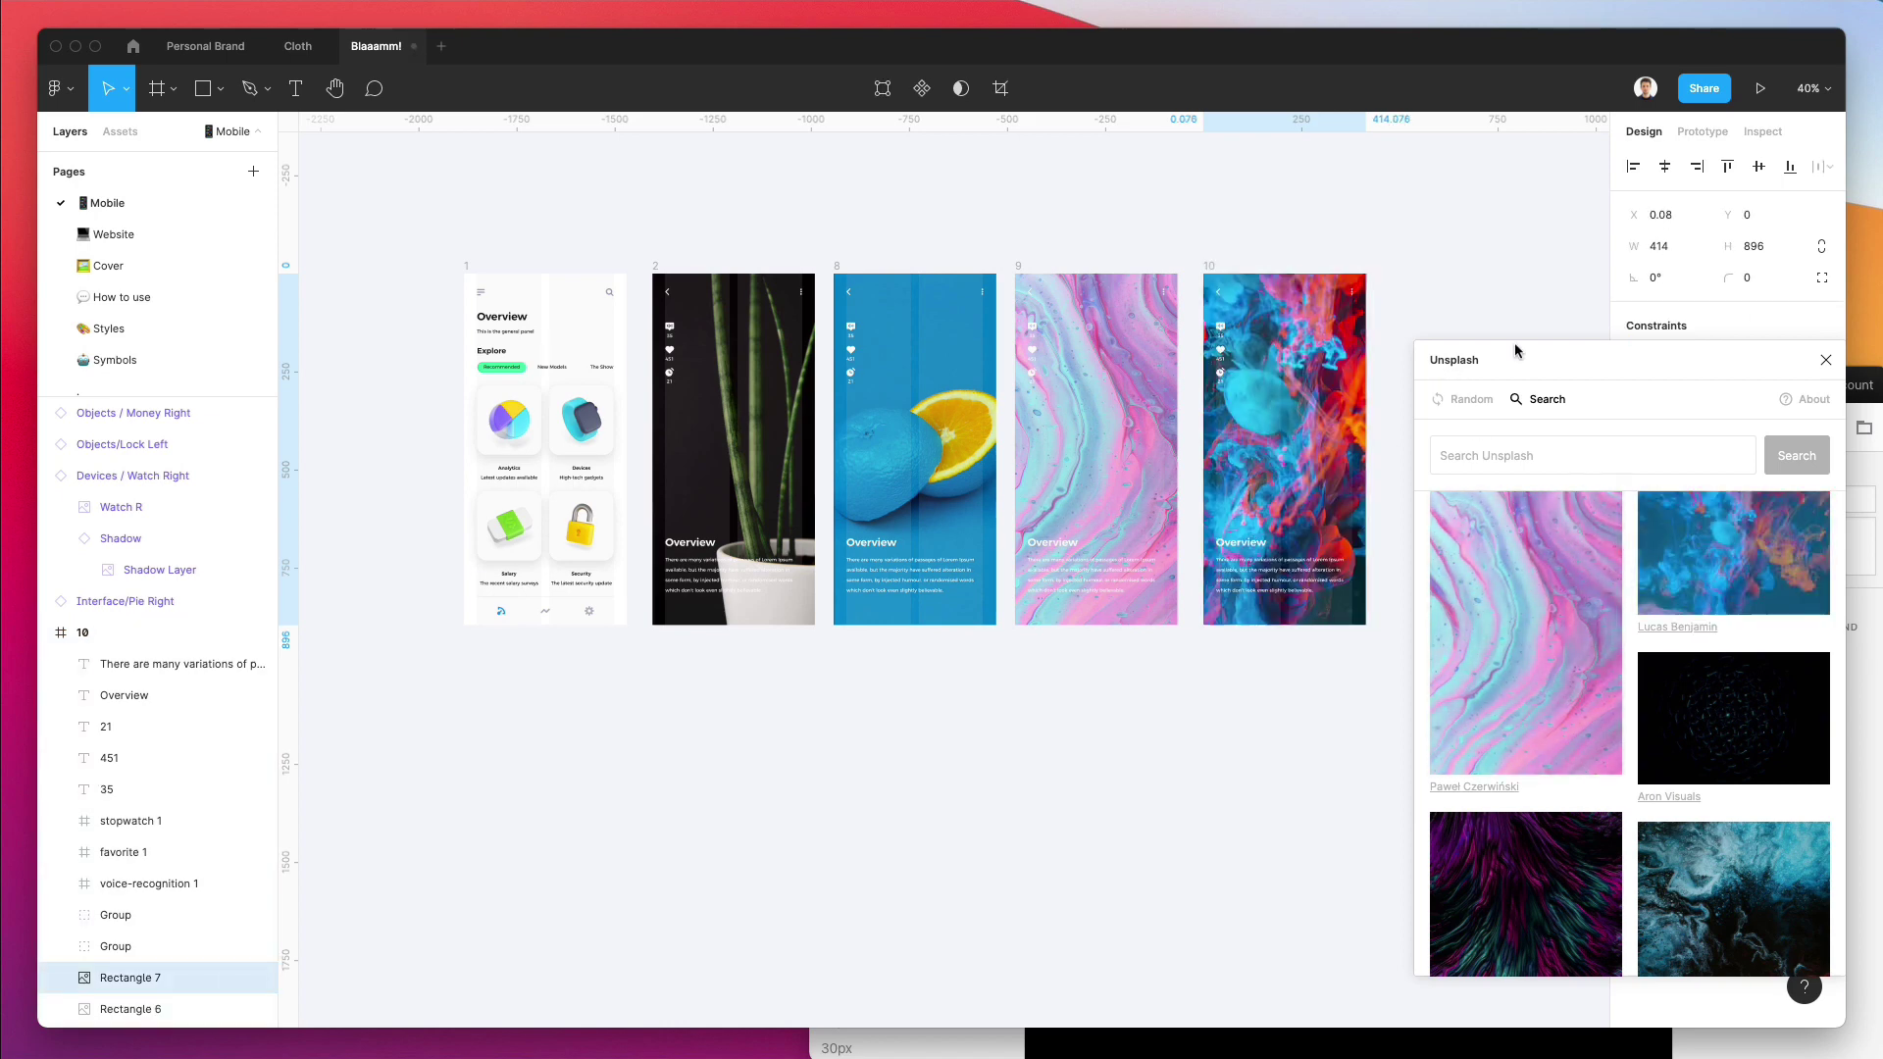
Replace frame 10's background photo with the blue and pink marbled paint photo.
{"action": "scroll", "coordinate": [1748, 569], "scroll_direction": "down", "scroll_amount": 5}
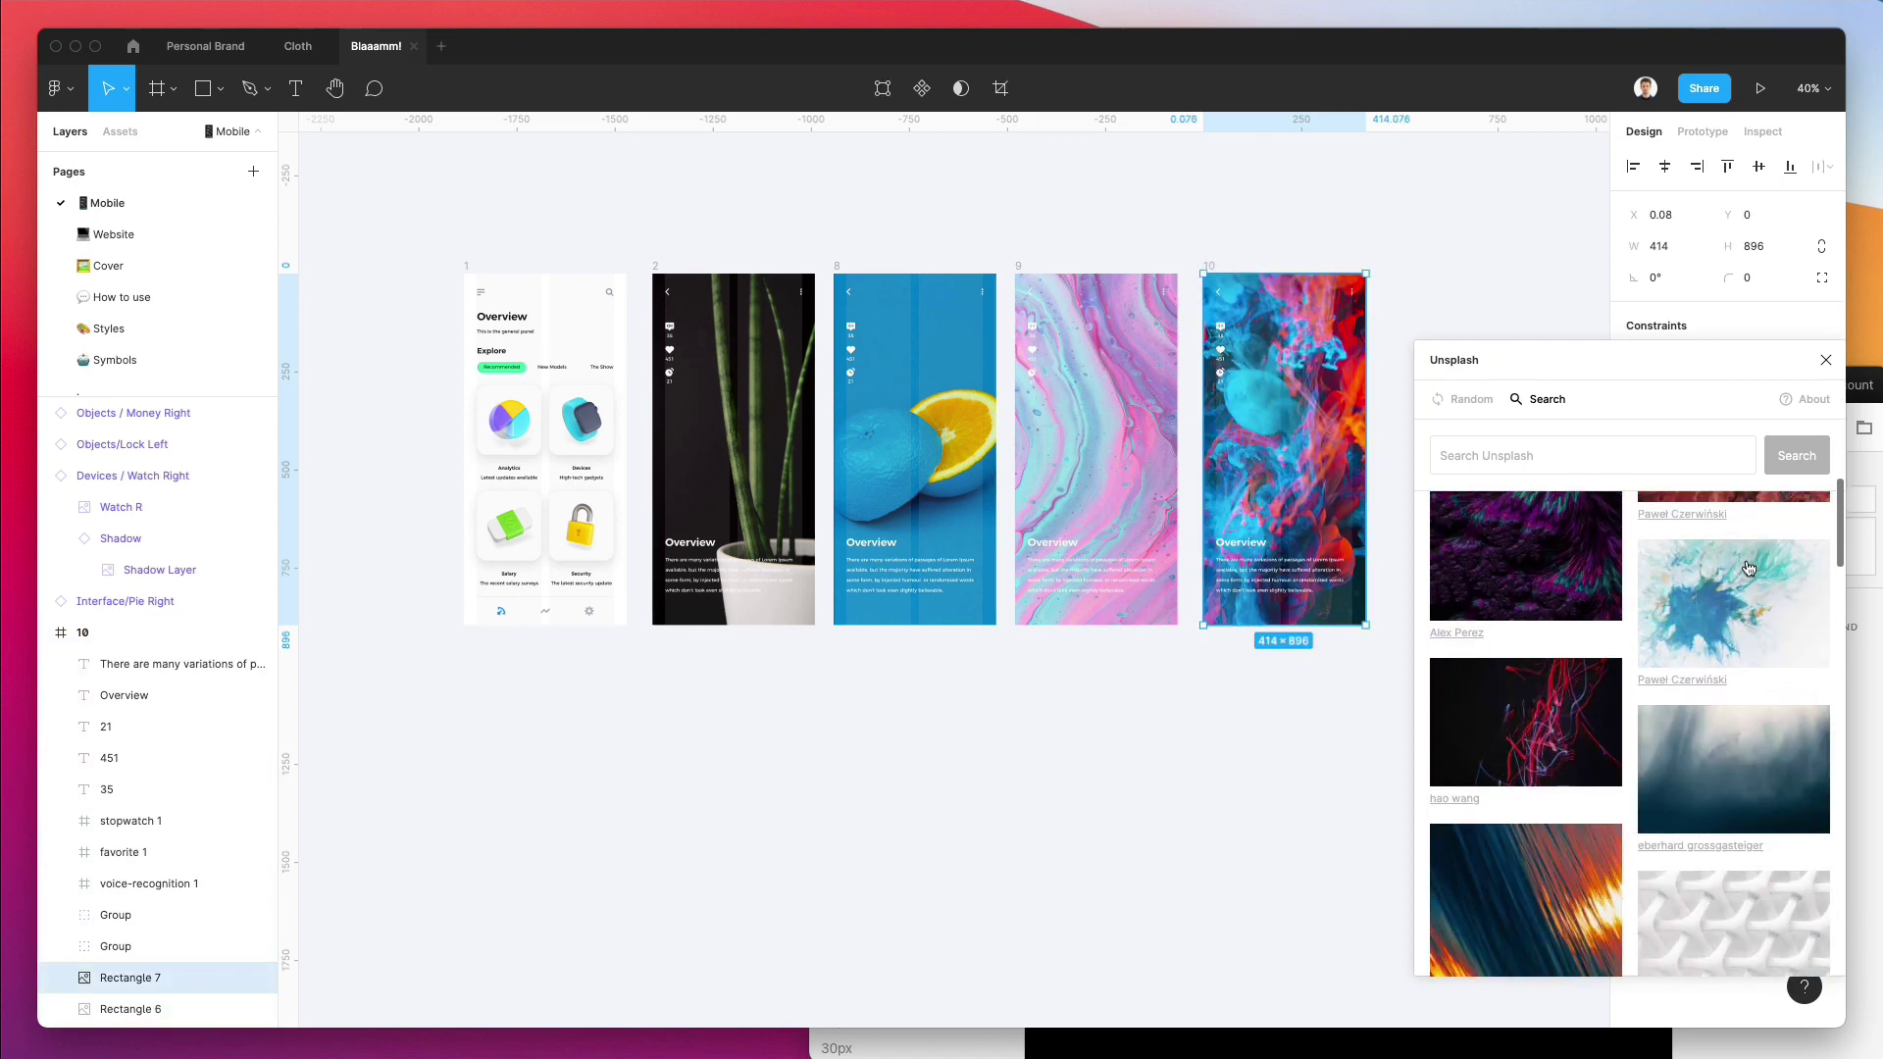
{"action": "scroll", "coordinate": [1742, 630], "scroll_direction": "down", "scroll_amount": 10}
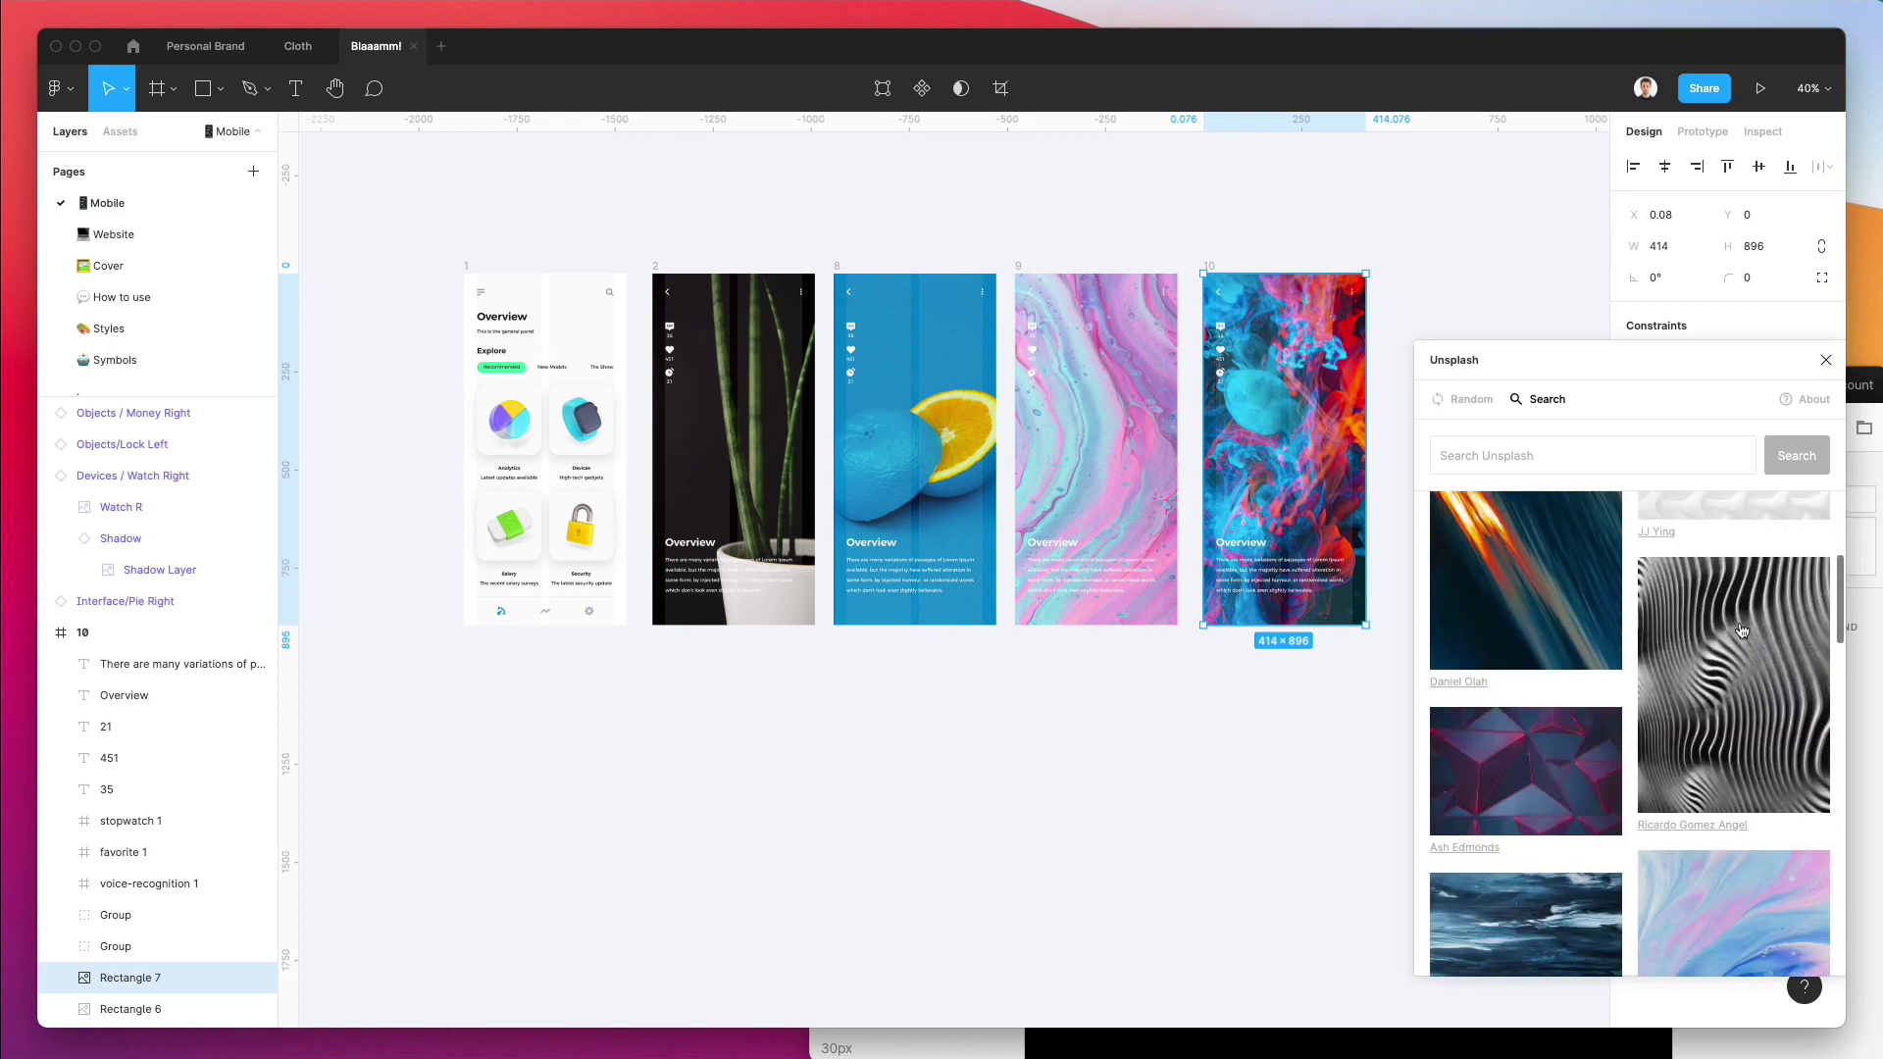
{"action": "left_click", "coordinate": [1762, 723]}
{"action": "scroll", "coordinate": [1255, 402], "scroll_direction": "right", "scroll_amount": 3}
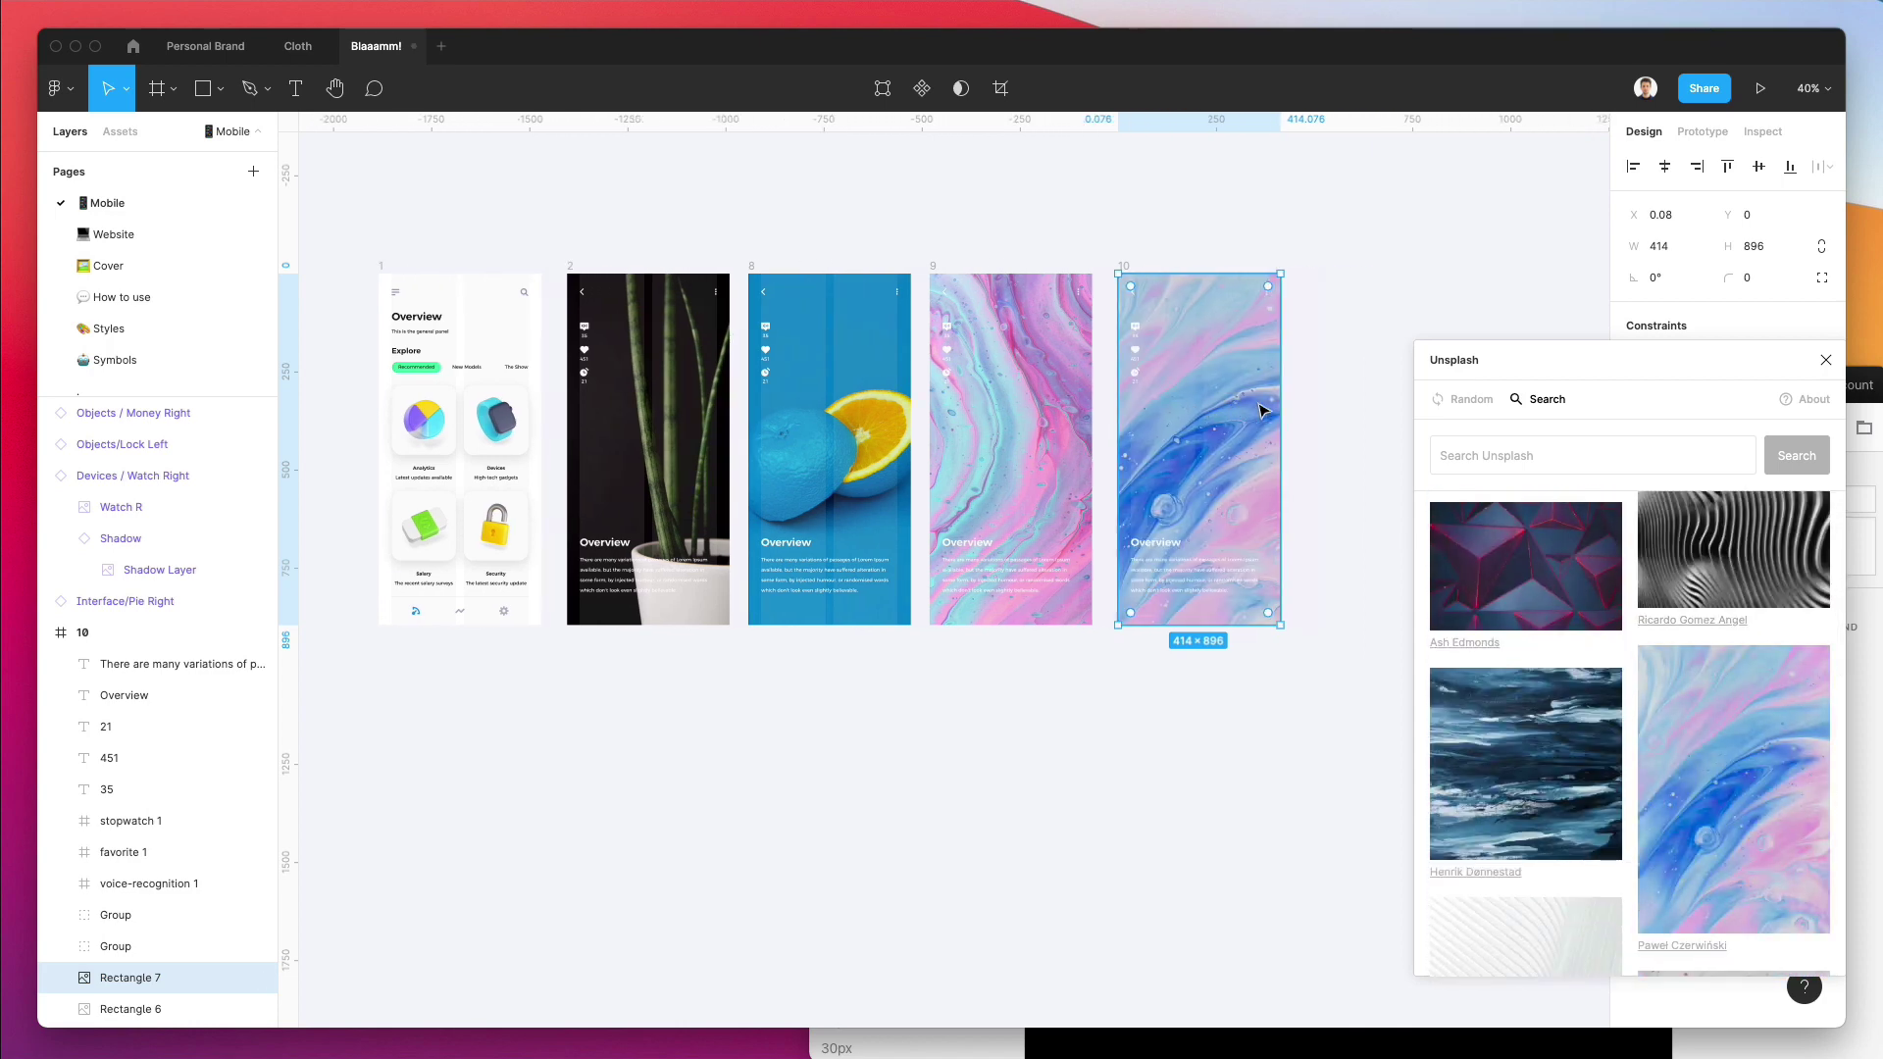
Try the blue light-streak photo on frame 10's background, and settle on the blurred red, violet and white gradient photo.
{"action": "scroll", "coordinate": [1254, 402], "scroll_direction": "down", "scroll_amount": 1}
{"action": "scroll", "coordinate": [1688, 725], "scroll_direction": "down", "scroll_amount": 5}
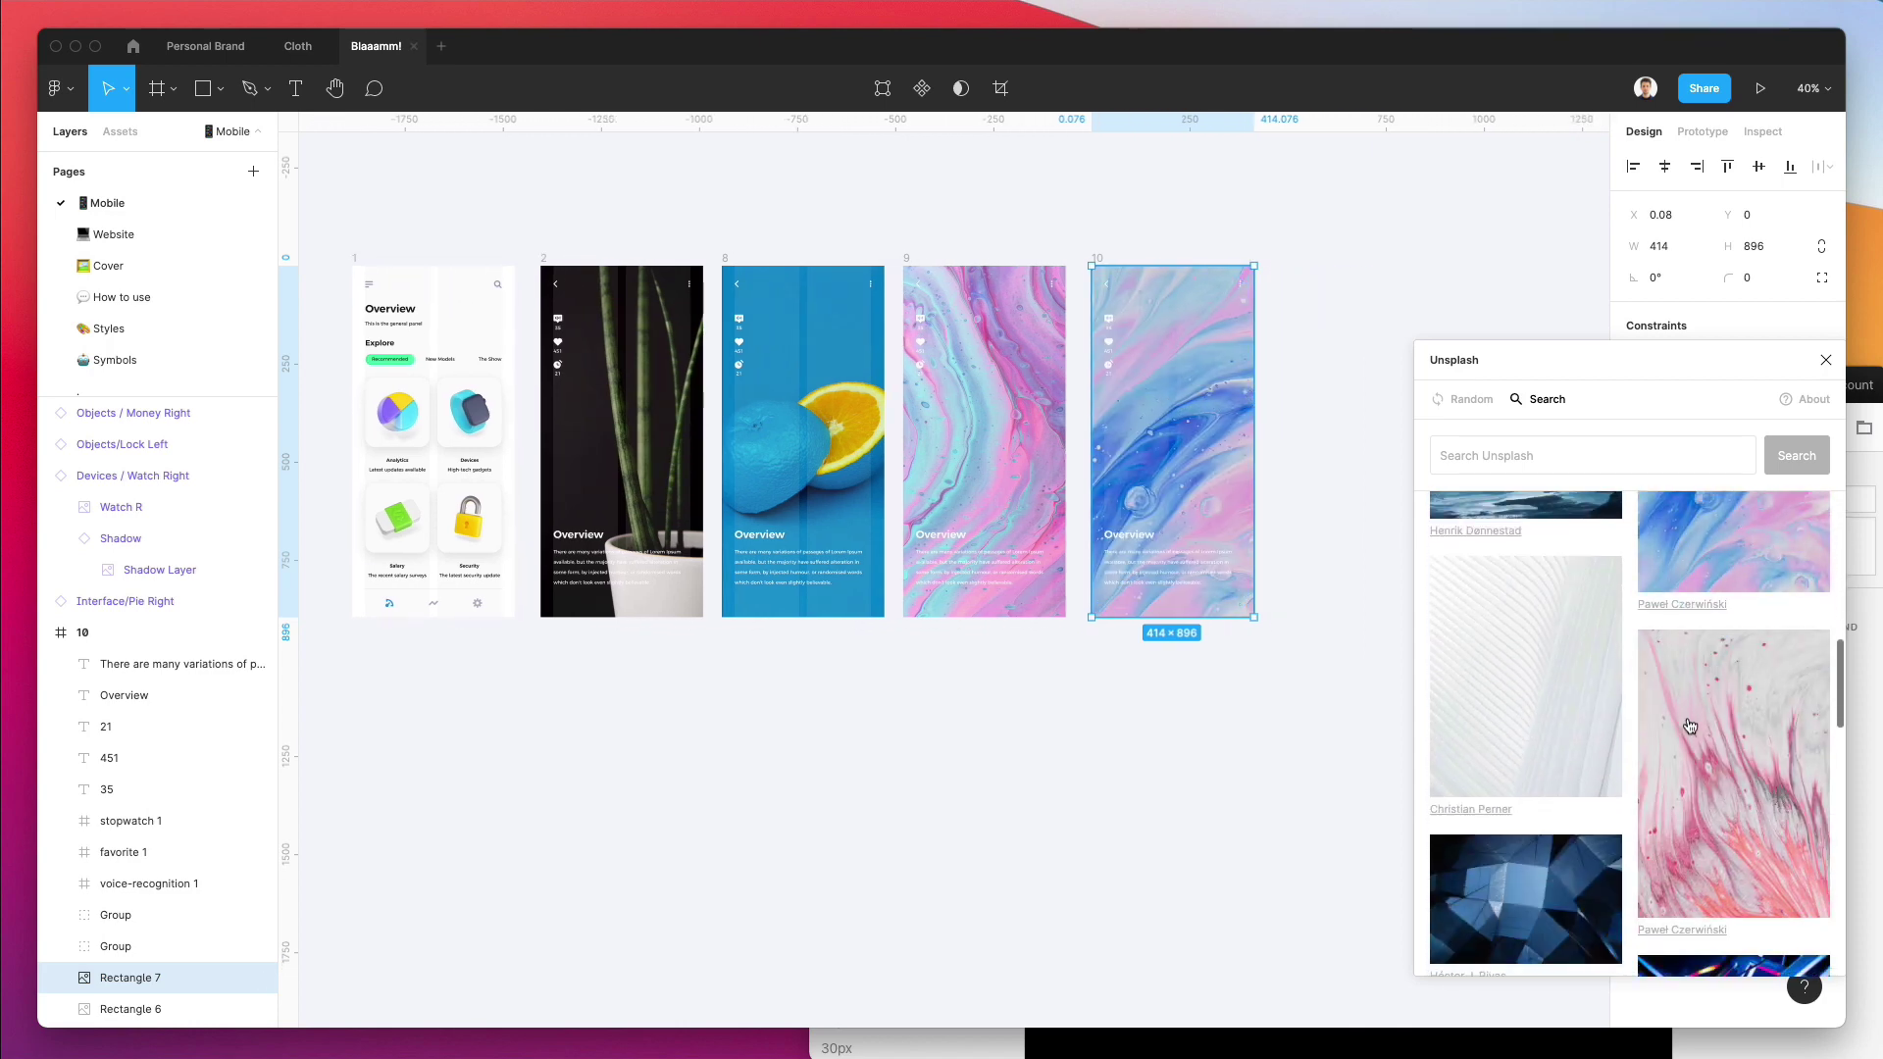
{"action": "left_click", "coordinate": [1700, 739]}
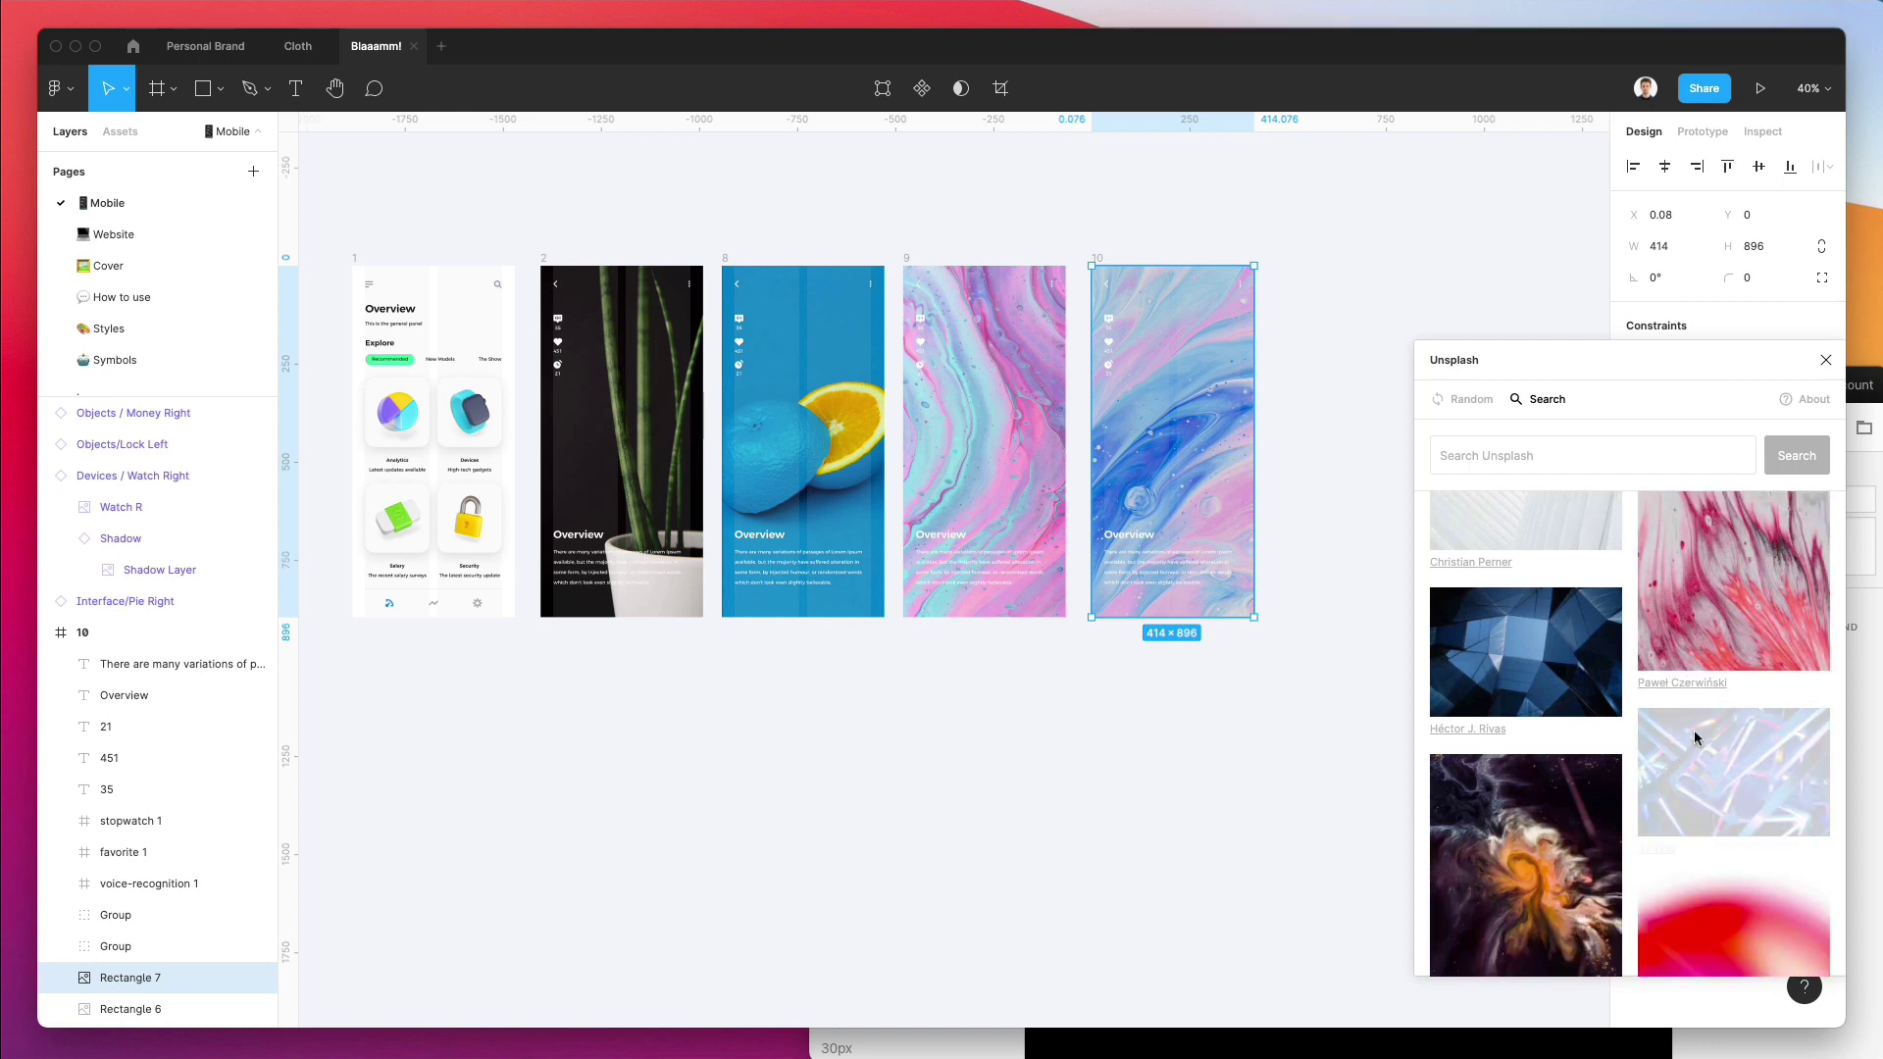
{"action": "scroll", "coordinate": [1297, 484], "scroll_direction": "down", "scroll_amount": 1}
{"action": "scroll", "coordinate": [1730, 659], "scroll_direction": "down", "scroll_amount": 5}
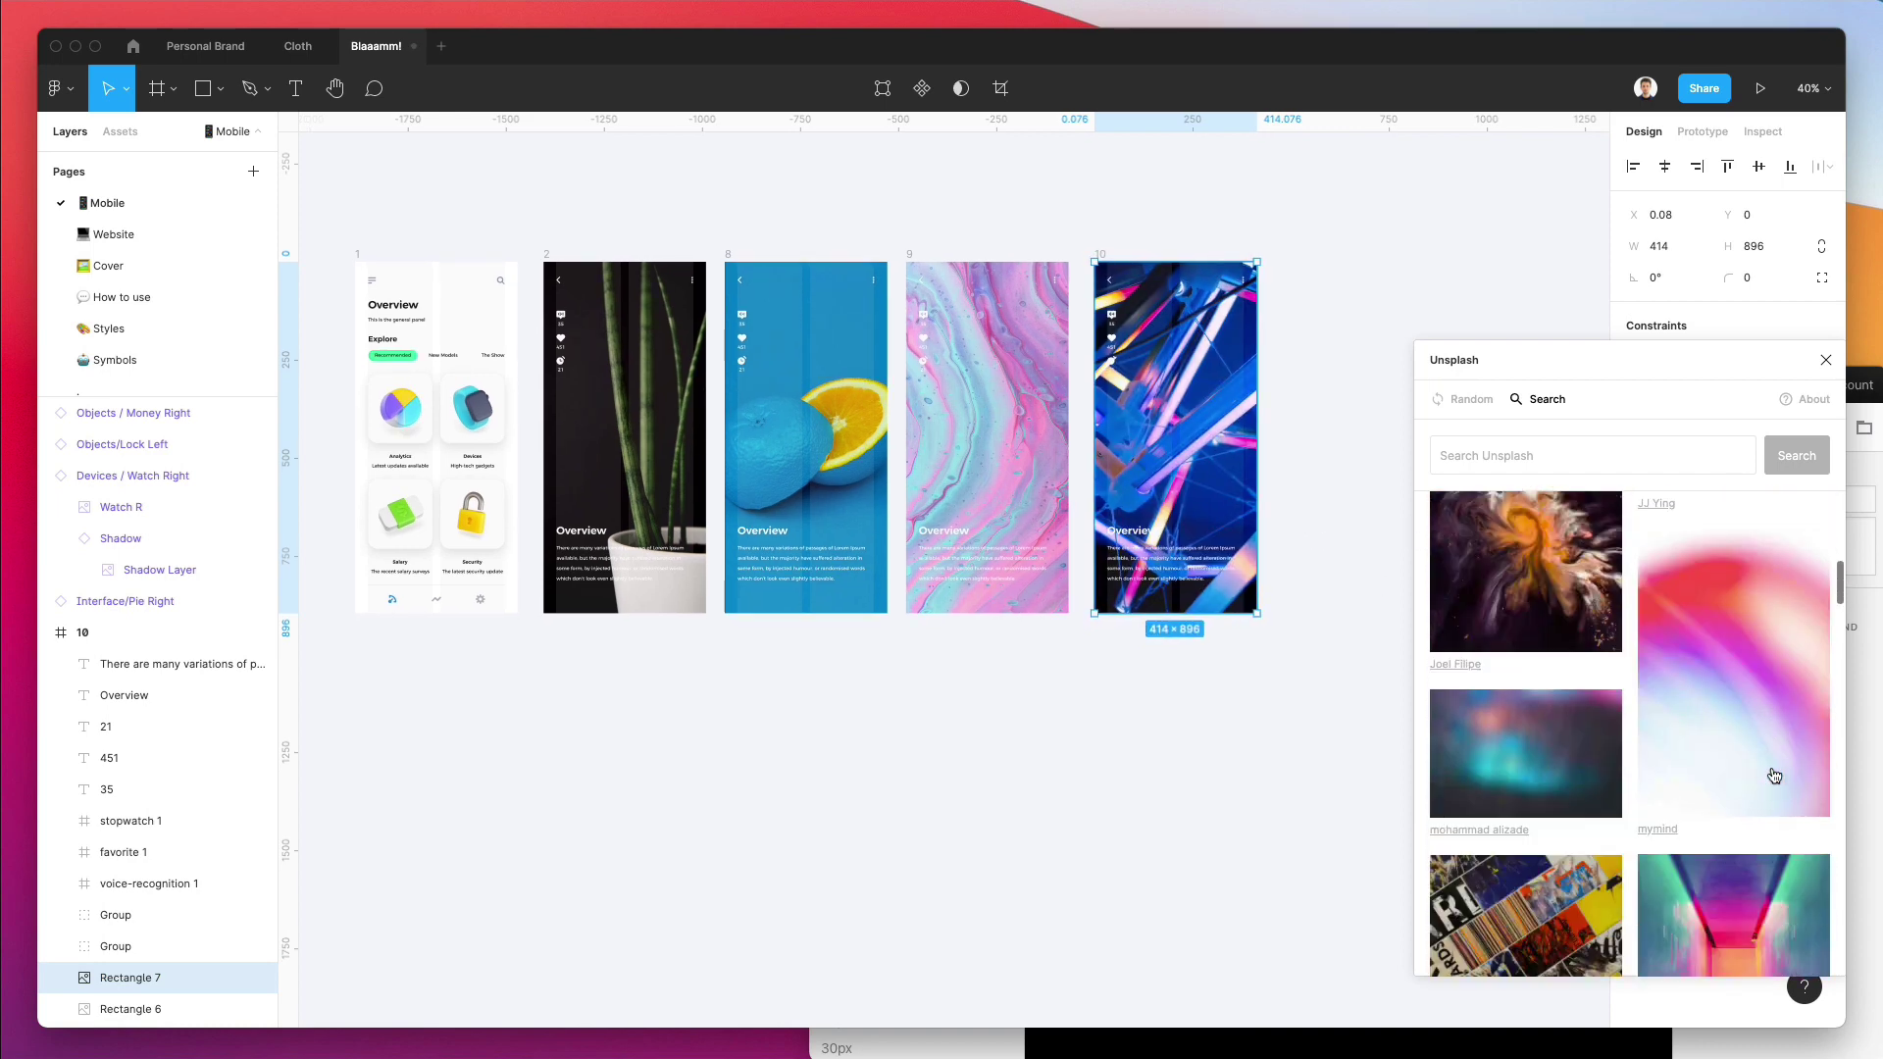
{"action": "left_click", "coordinate": [1730, 659]}
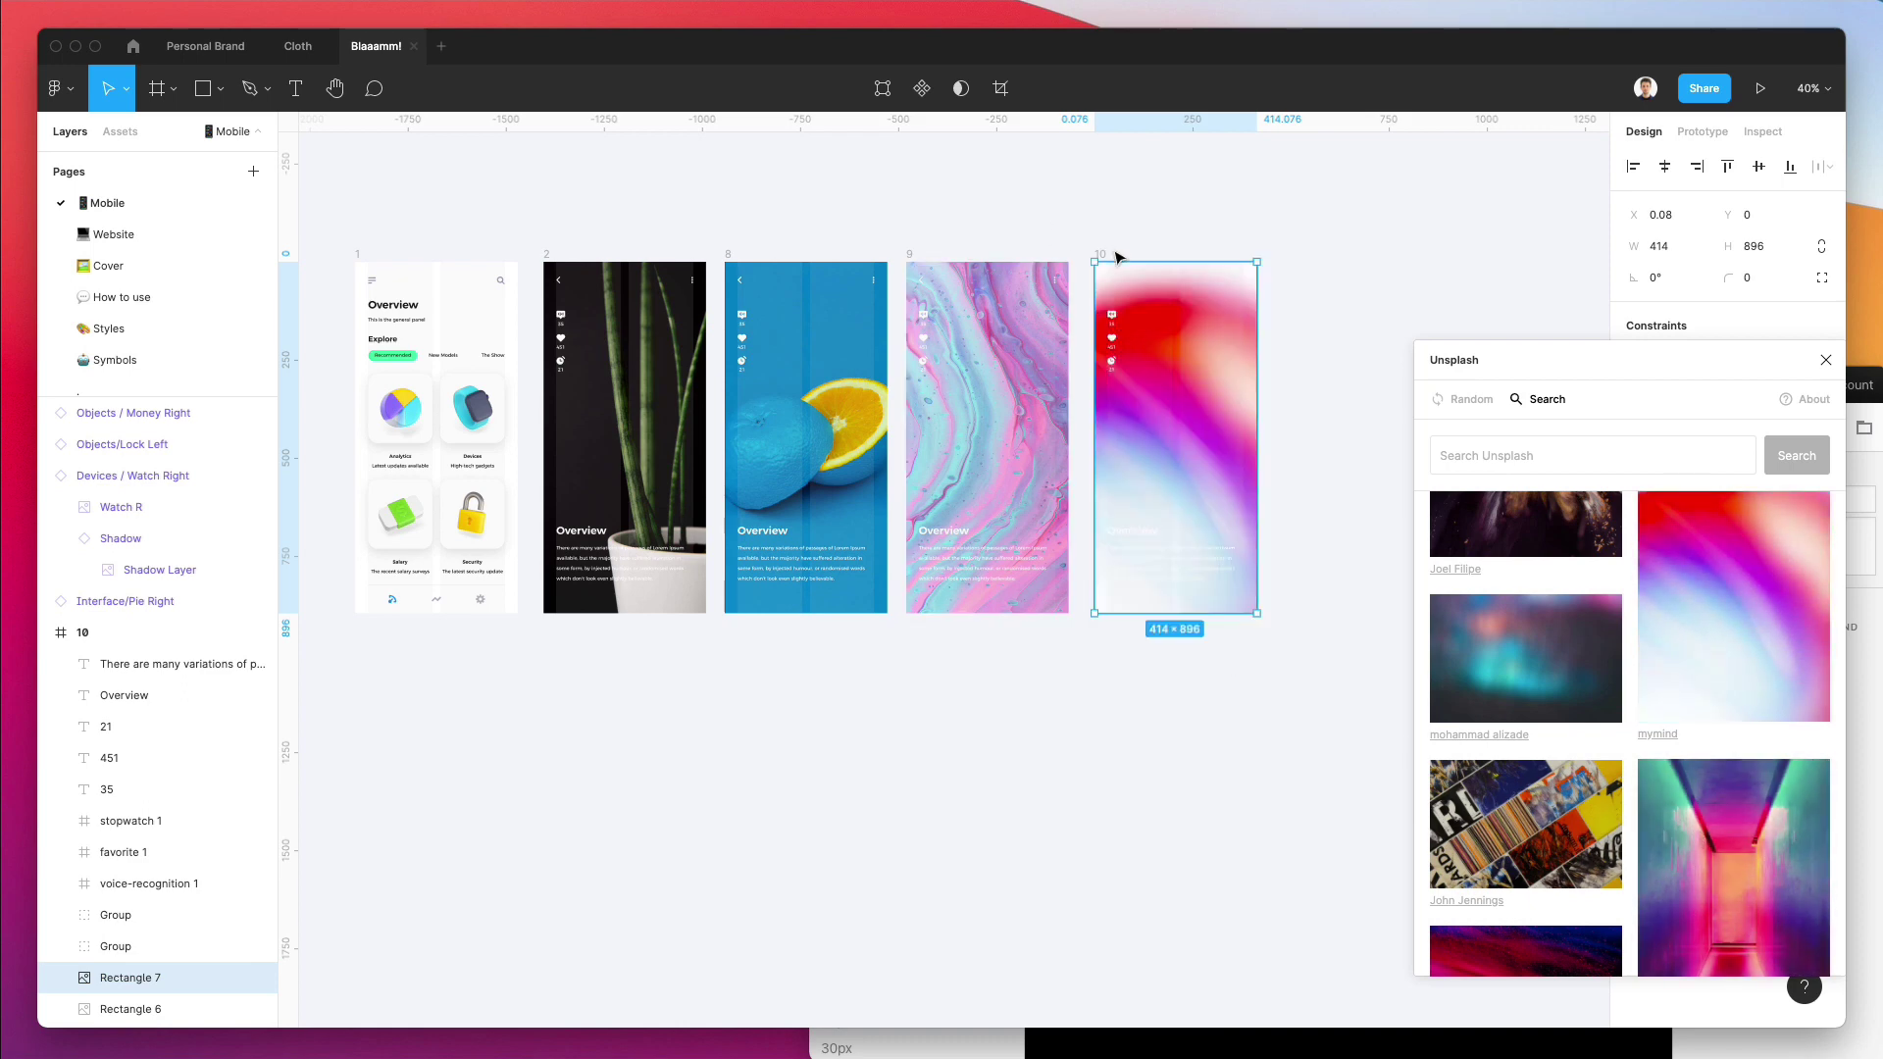
Fill frame 9's background rectangle with the pink and turquoise neon corridor photo.
{"action": "left_click", "coordinate": [992, 372]}
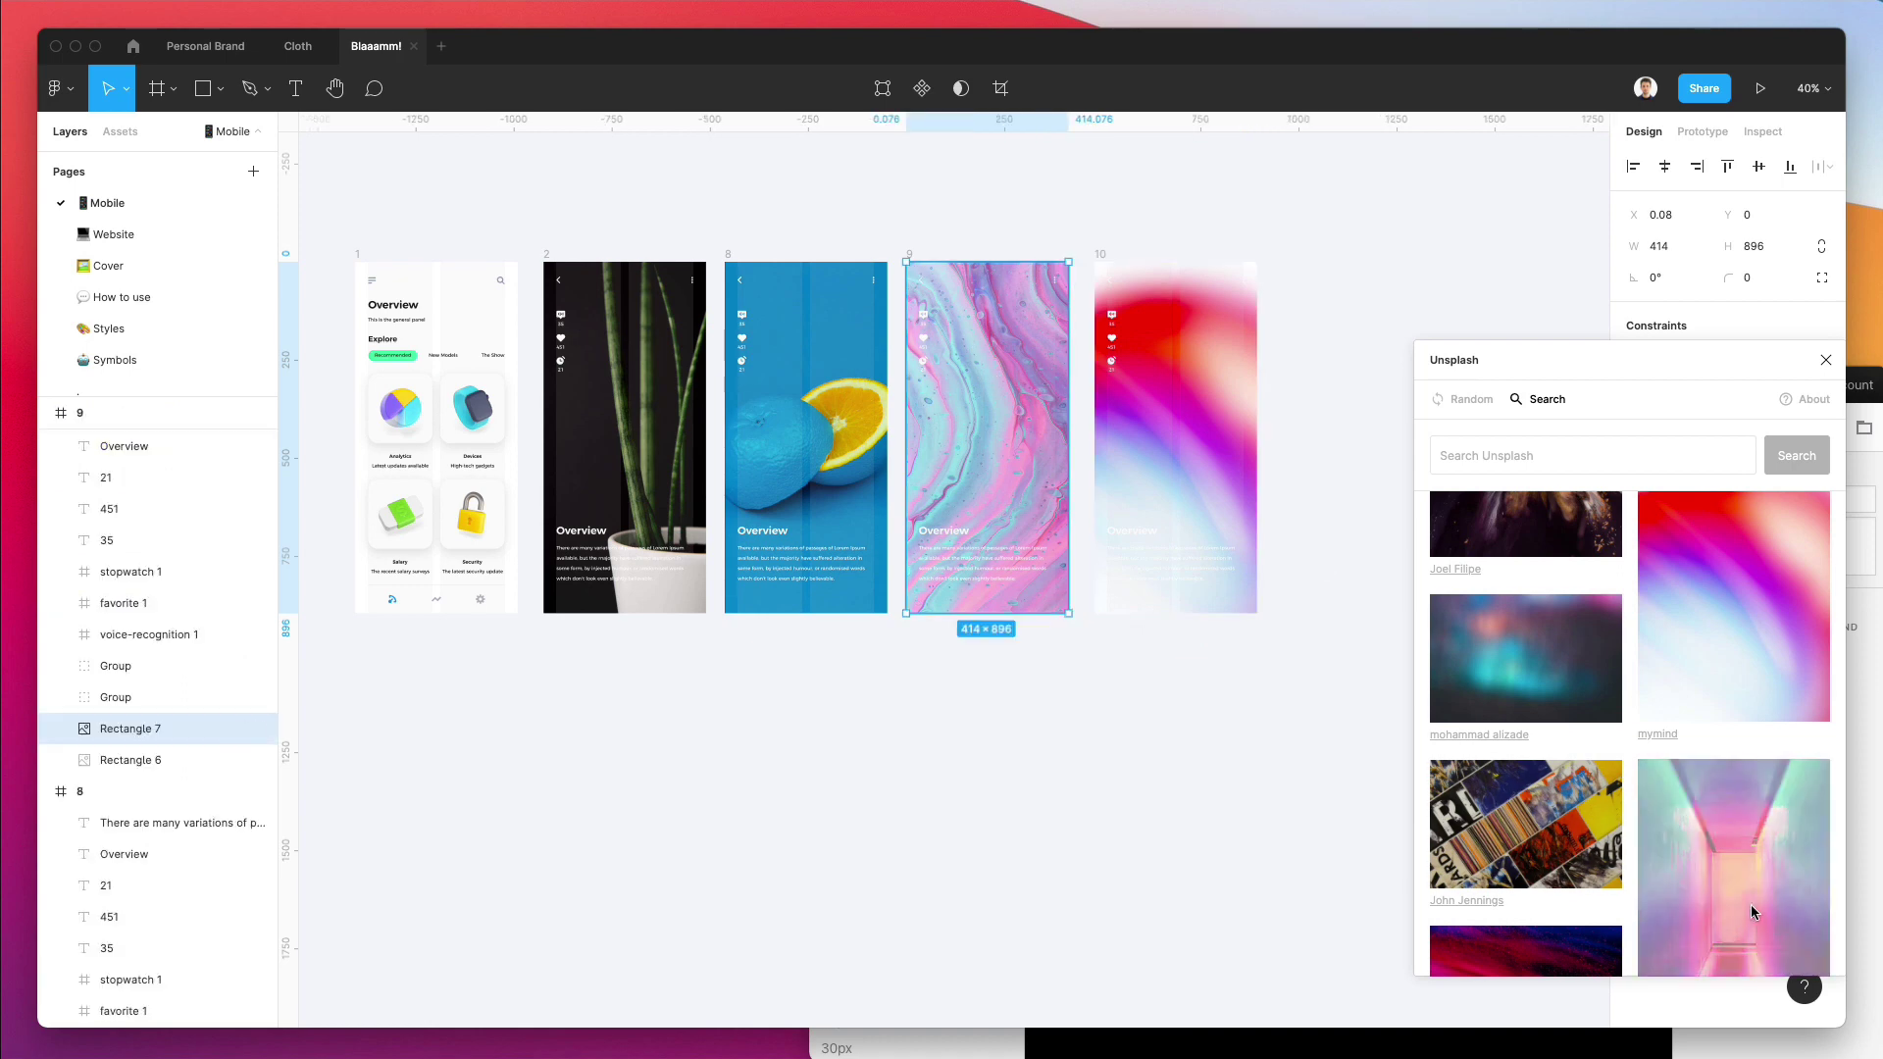
{"action": "left_click", "coordinate": [1732, 868]}
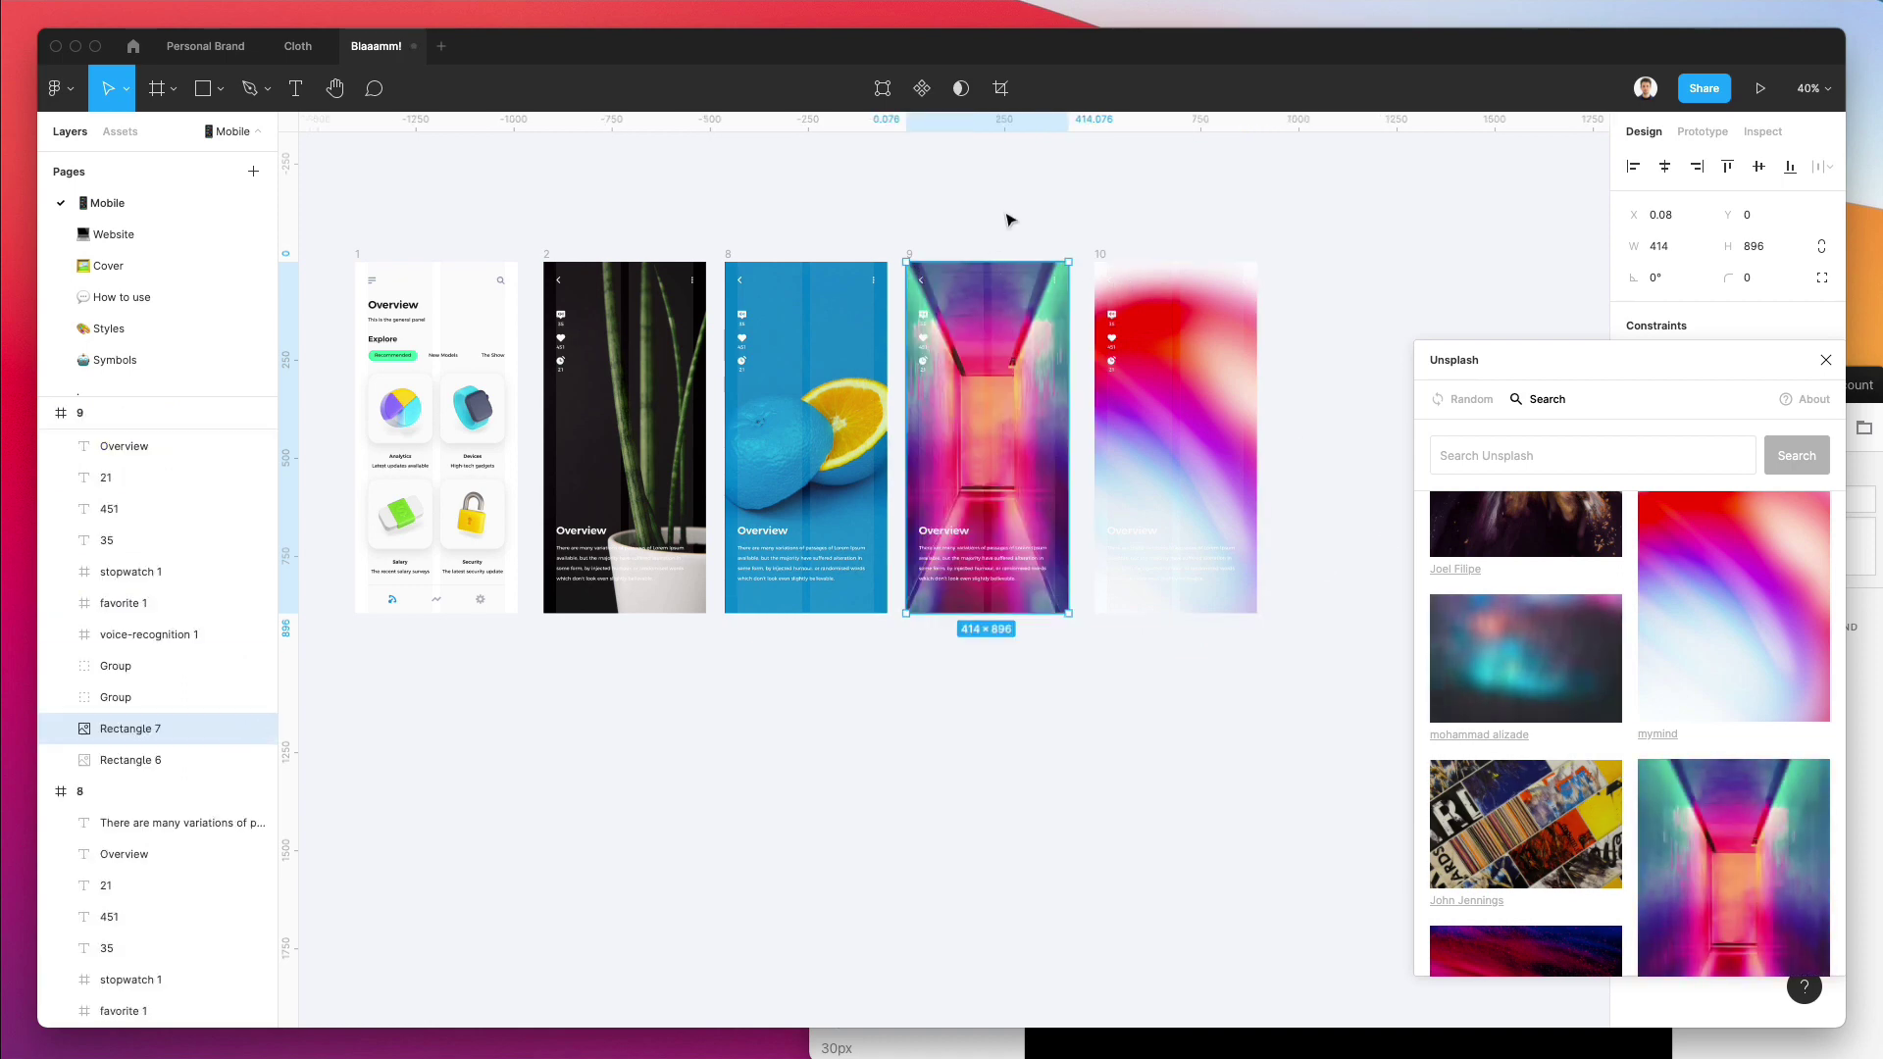
{"action": "scroll", "coordinate": [1755, 747], "scroll_direction": "down", "scroll_amount": 1}
{"action": "scroll", "coordinate": [775, 312], "scroll_direction": "right", "scroll_amount": 1}
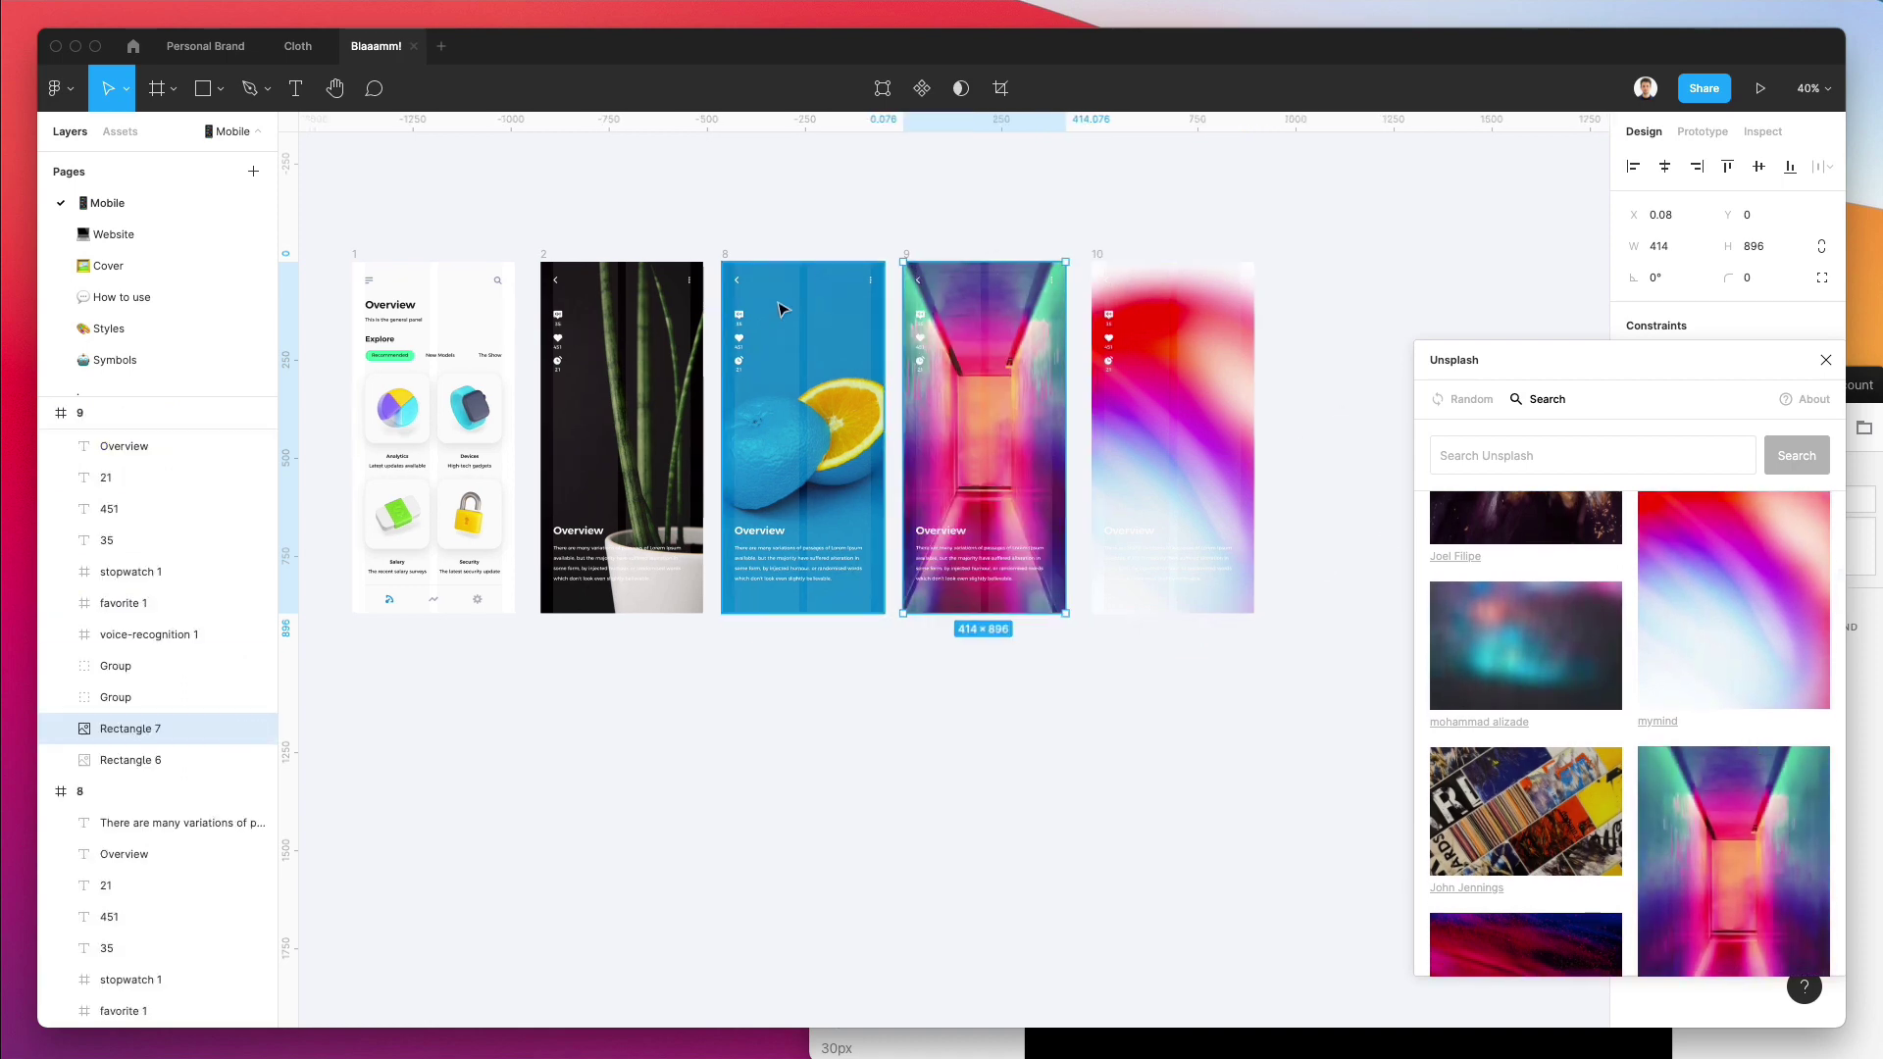
Try the multicoloured marbled photo on frame 8's background, and settle on the weathered yellow photo with dark numerals.
{"action": "left_click", "coordinate": [812, 351]}
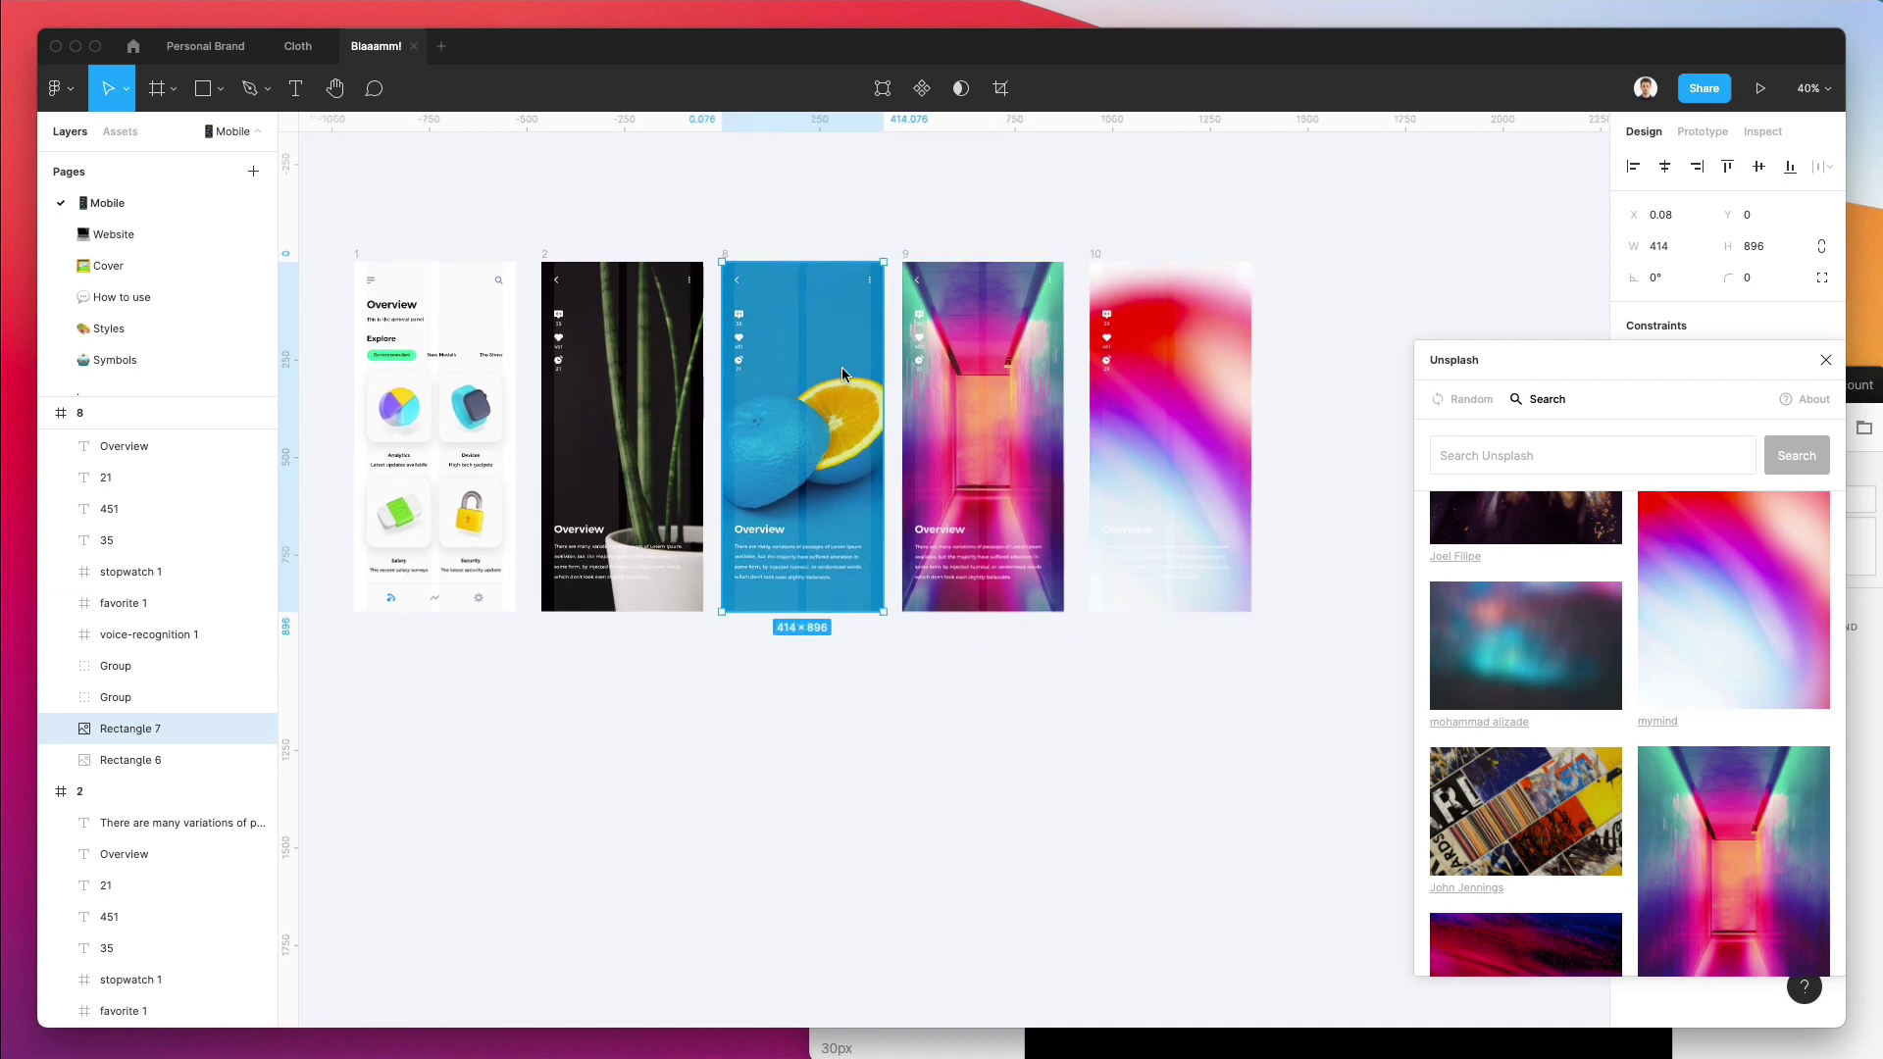
{"action": "scroll", "coordinate": [1680, 762], "scroll_direction": "down", "scroll_amount": 5}
{"action": "scroll", "coordinate": [1681, 763], "scroll_direction": "down", "scroll_amount": 15}
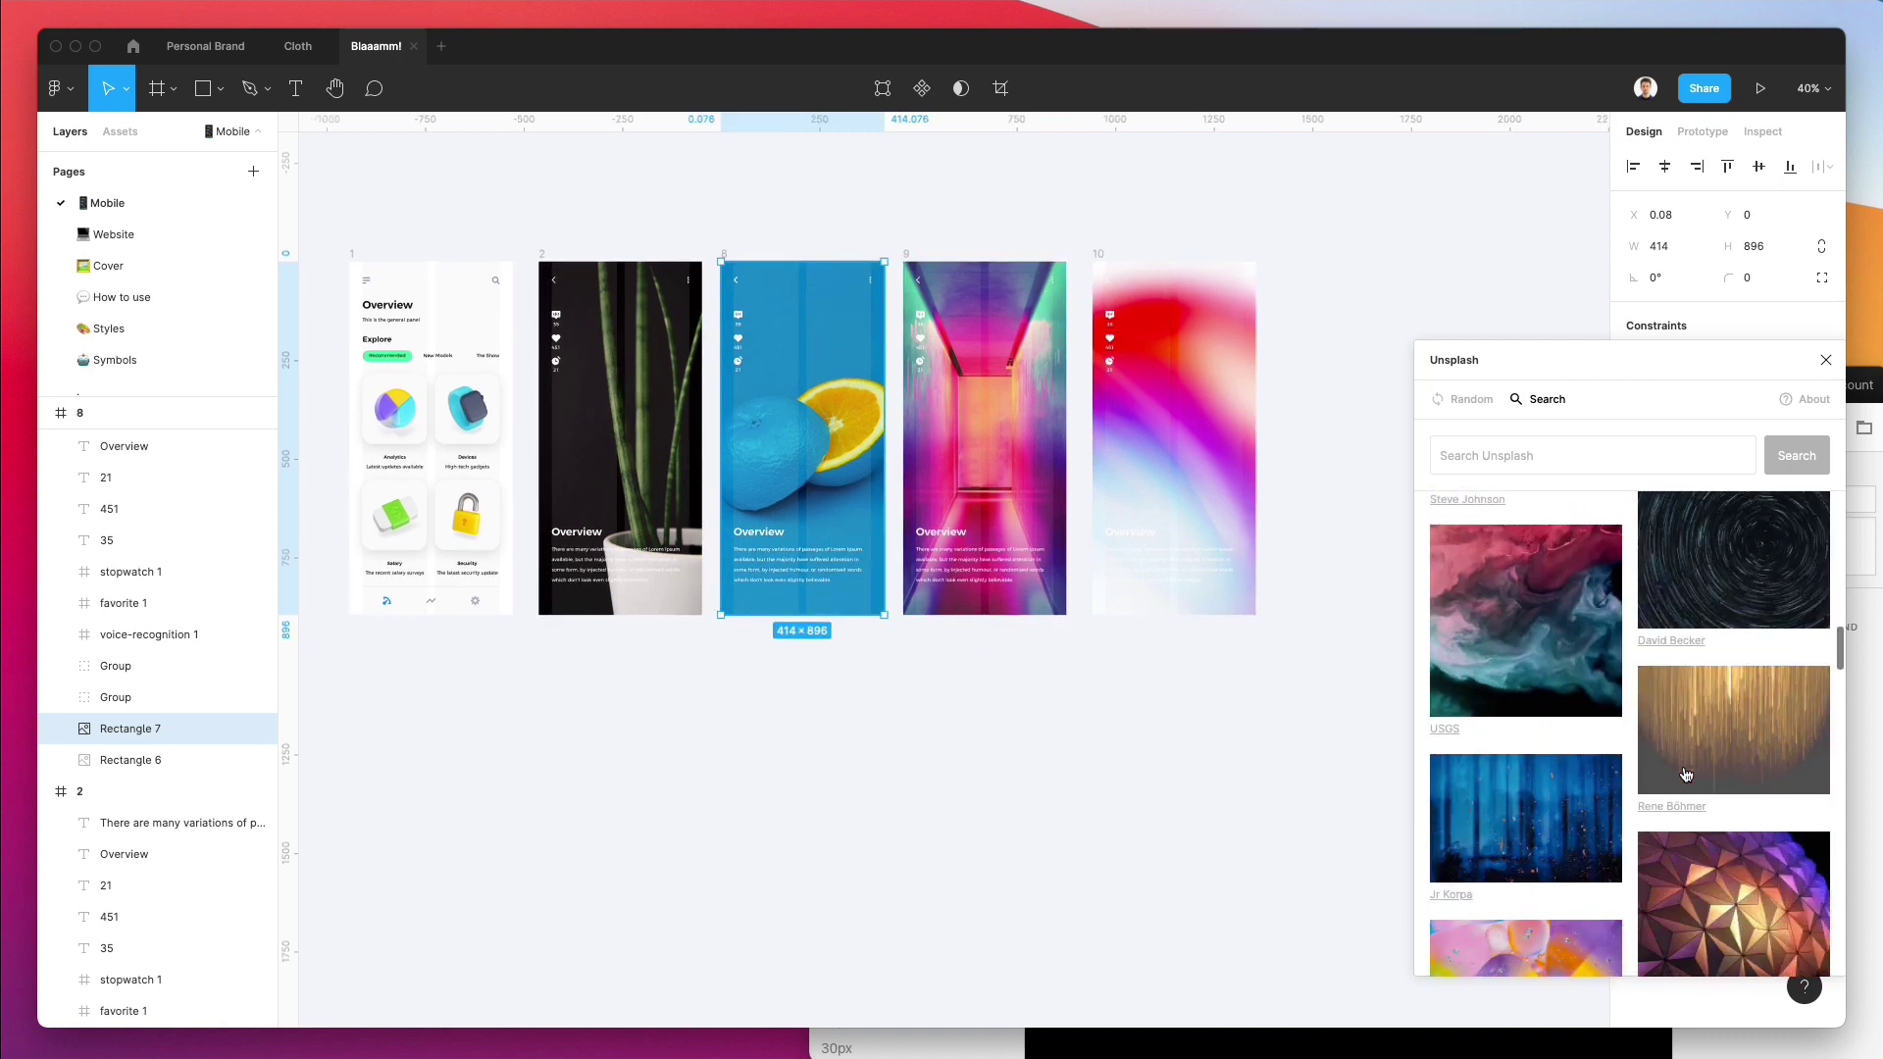
{"action": "scroll", "coordinate": [1686, 774], "scroll_direction": "down", "scroll_amount": 3}
{"action": "left_click", "coordinate": [1667, 759]}
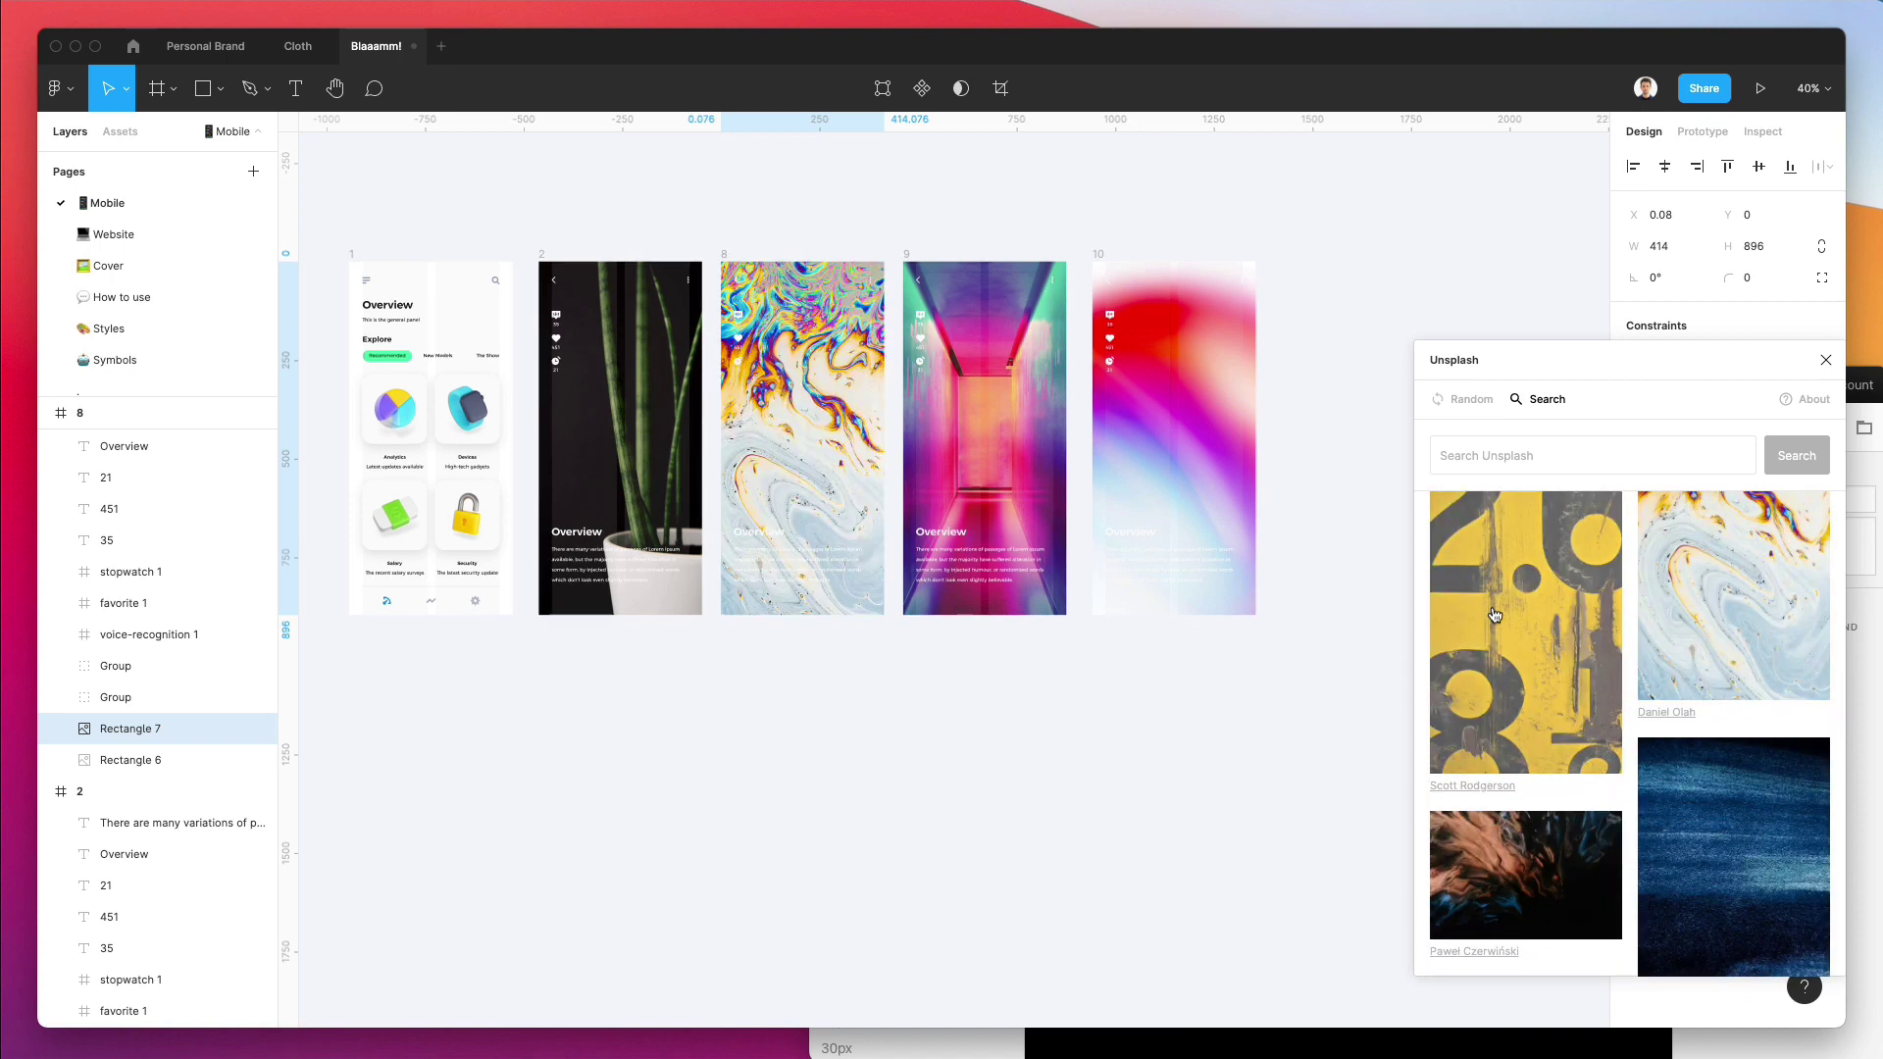
{"action": "left_click", "coordinate": [1496, 611]}
Try the red and orange gradient photo on frame 2's background, and replace it with the glossy purple liquid paint photo.
{"action": "scroll", "coordinate": [1700, 643], "scroll_direction": "down", "scroll_amount": 1}
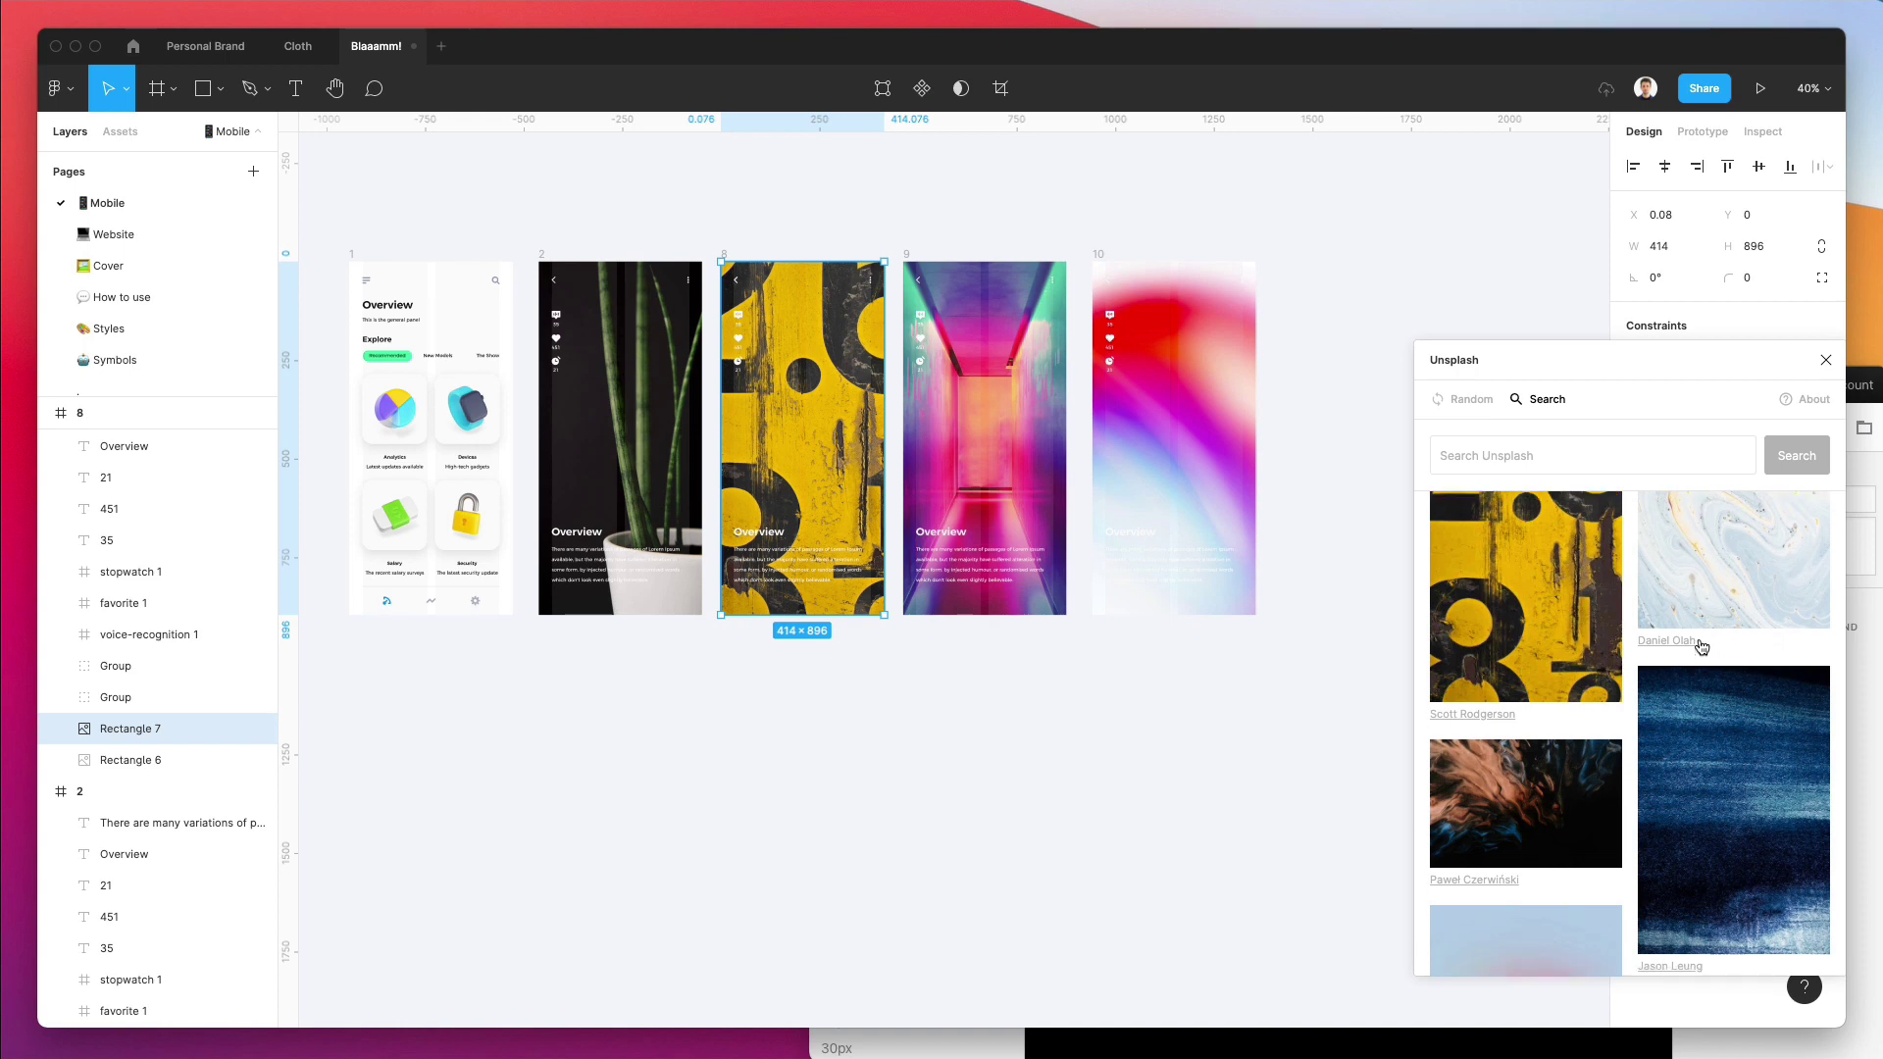
{"action": "scroll", "coordinate": [1667, 649], "scroll_direction": "down", "scroll_amount": 5}
{"action": "left_click", "coordinate": [593, 448]}
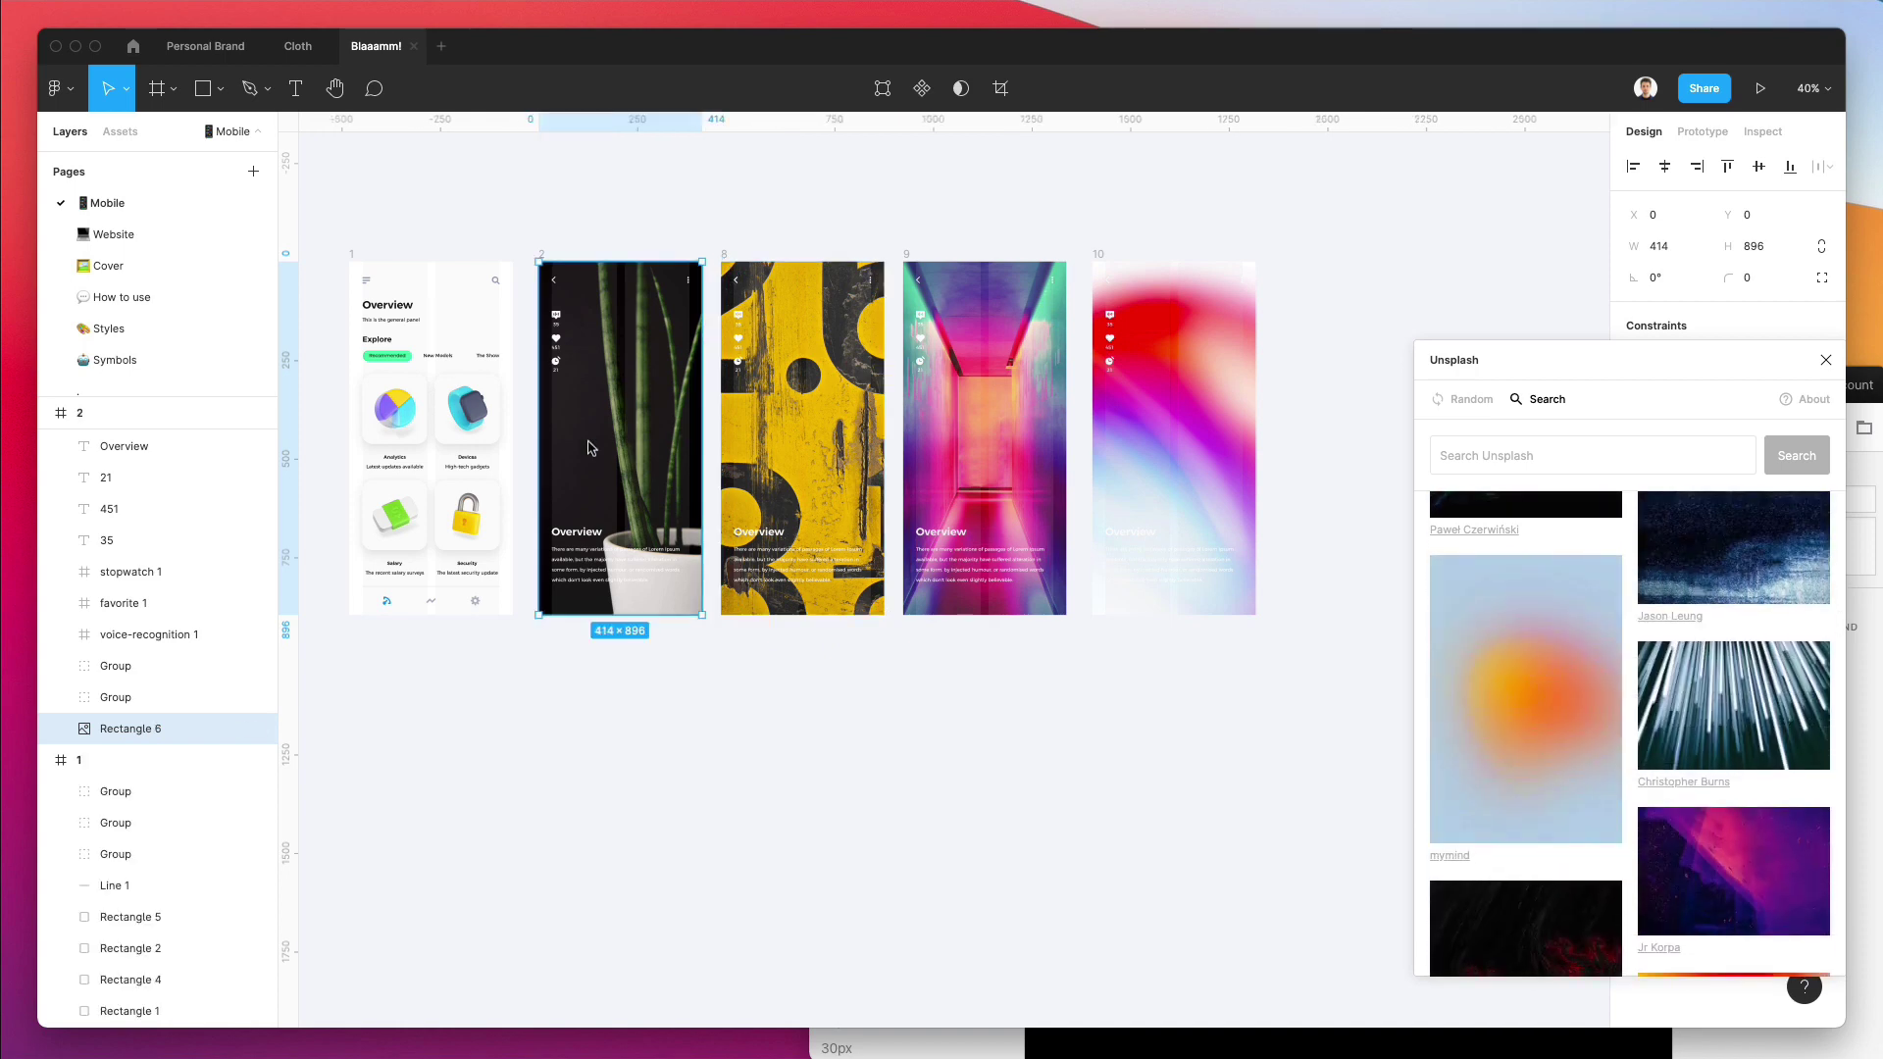
{"action": "scroll", "coordinate": [1688, 616], "scroll_direction": "down", "scroll_amount": 4}
{"action": "left_click", "coordinate": [1727, 734]}
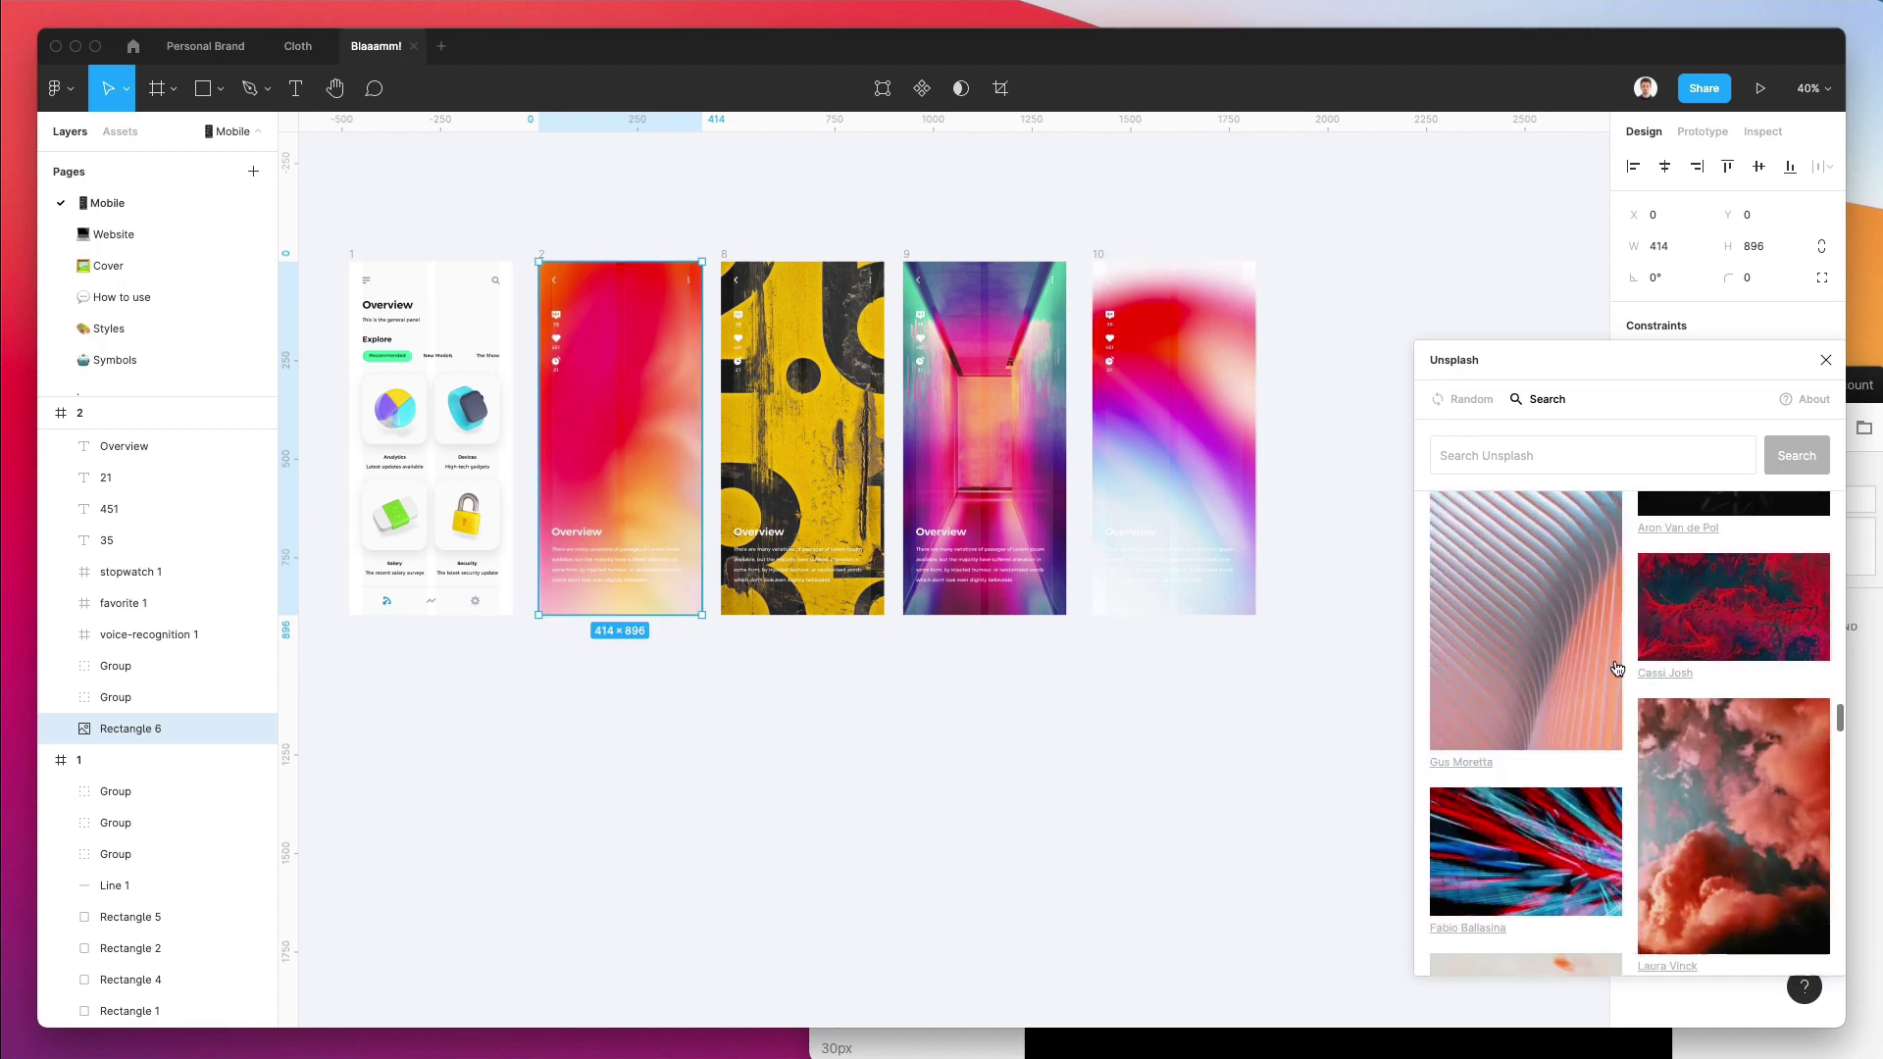
{"action": "scroll", "coordinate": [1617, 668], "scroll_direction": "down", "scroll_amount": 4}
{"action": "scroll", "coordinate": [1618, 668], "scroll_direction": "down", "scroll_amount": 10}
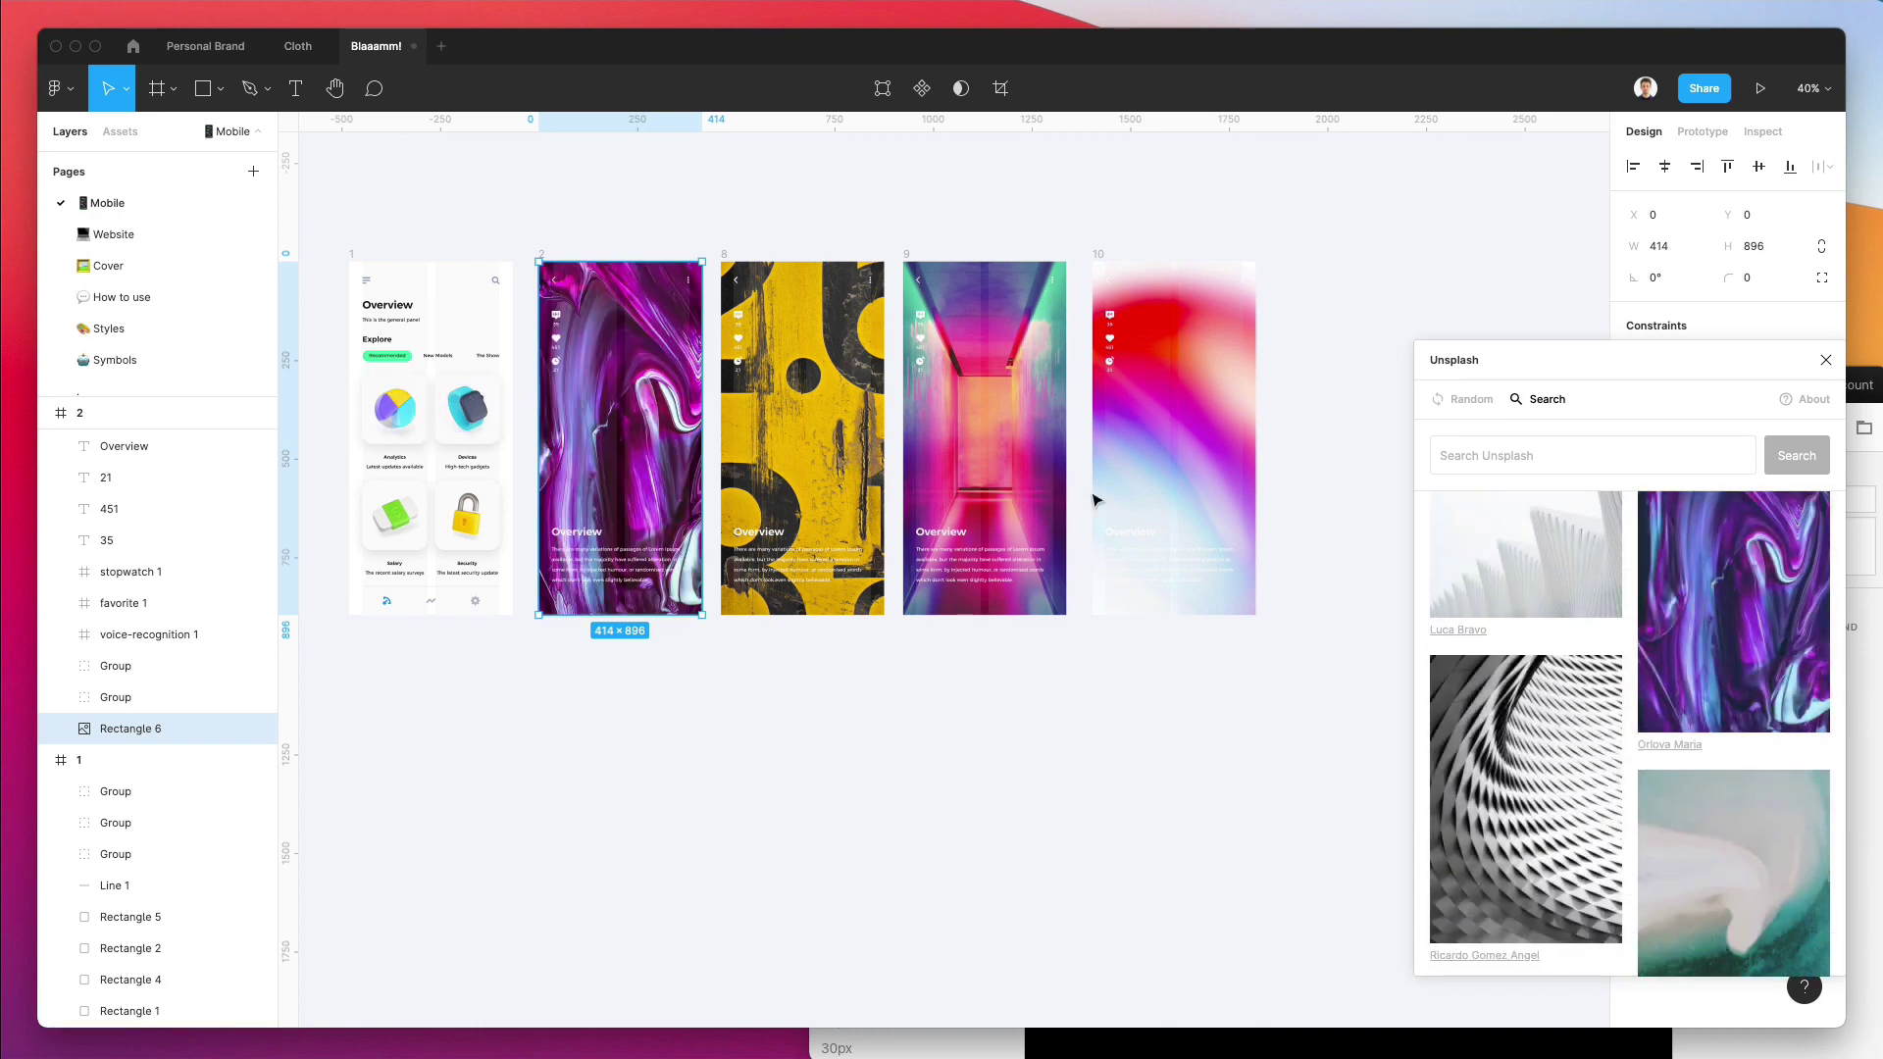
Try the turquoise and yellow marbled paint photo as the fill of frame 2's background rectangle.
{"action": "scroll", "coordinate": [1663, 763], "scroll_direction": "down", "scroll_amount": 20}
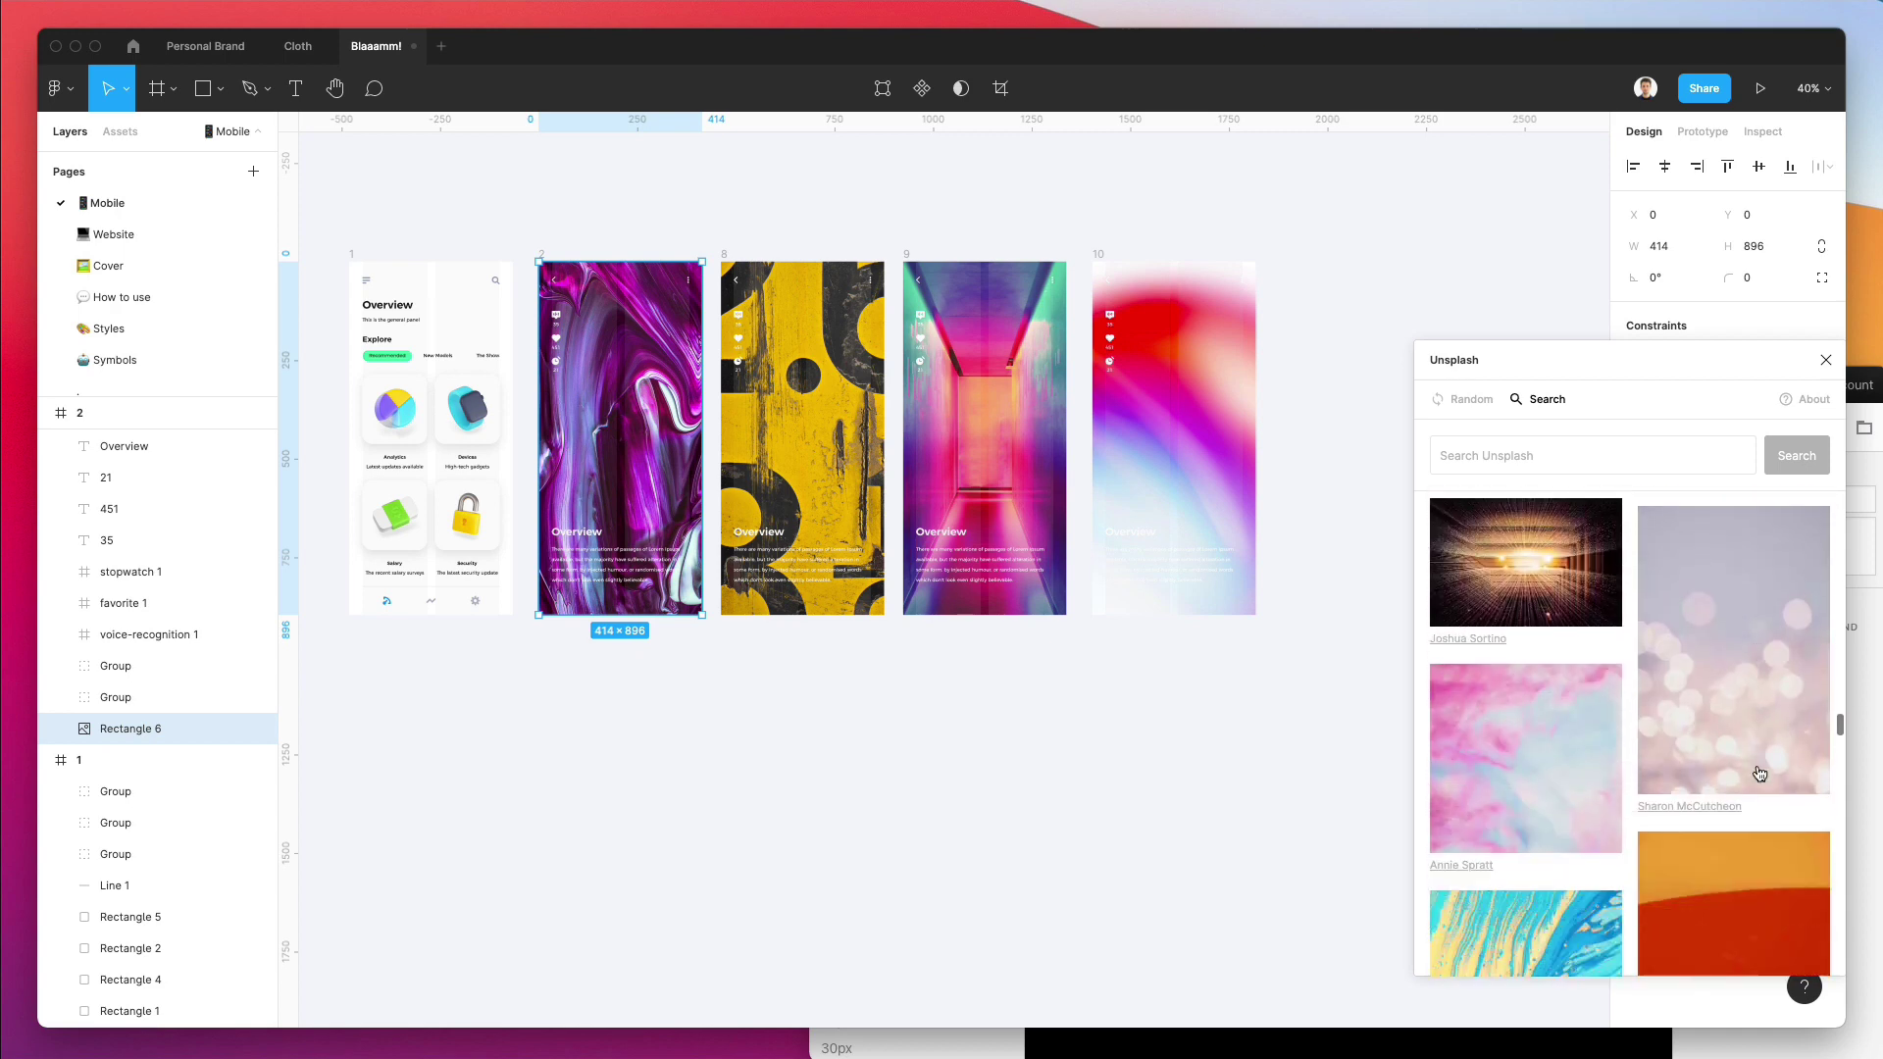
{"action": "scroll", "coordinate": [1726, 775], "scroll_direction": "up", "scroll_amount": 3}
{"action": "scroll", "coordinate": [1563, 697], "scroll_direction": "down", "scroll_amount": 3}
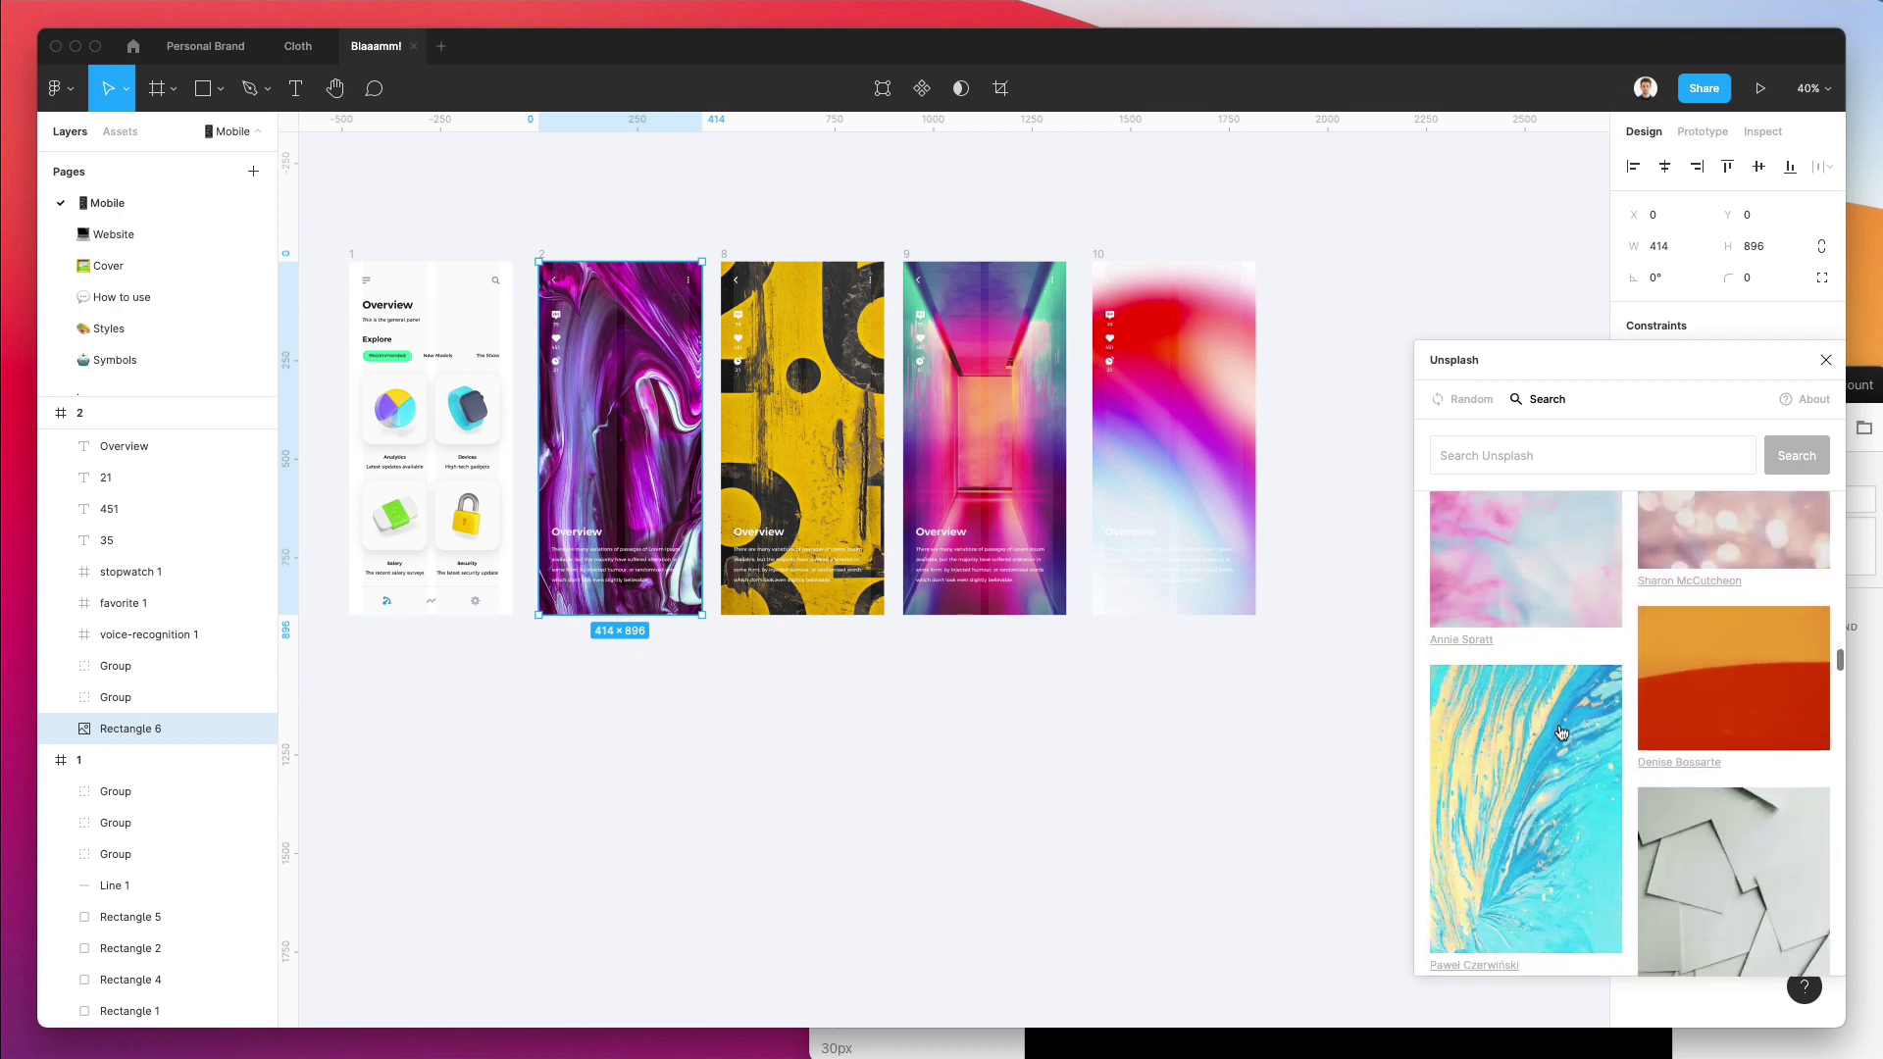
{"action": "left_click", "coordinate": [1567, 746]}
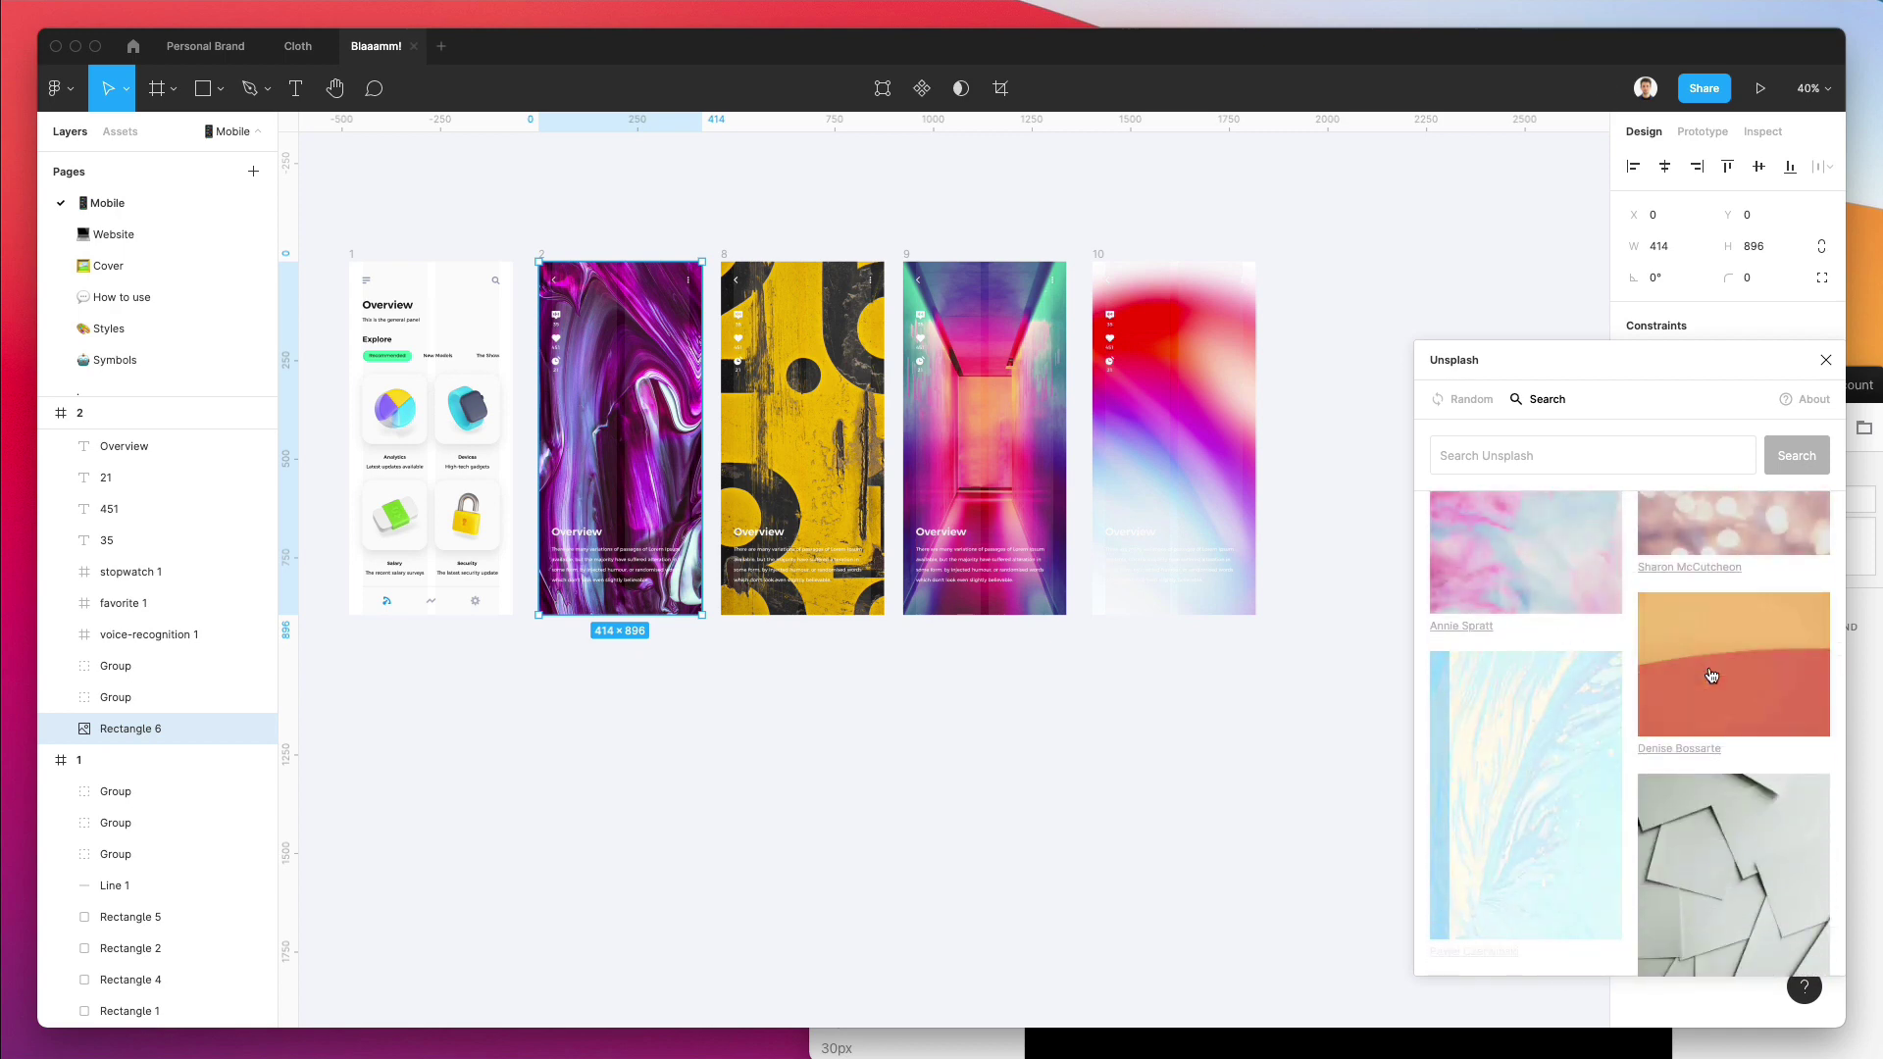
Fill frame 2's background rectangle with the photo of concentric orange, pink, grey and yellow rings.
{"action": "scroll", "coordinate": [1711, 675], "scroll_direction": "down", "scroll_amount": 10}
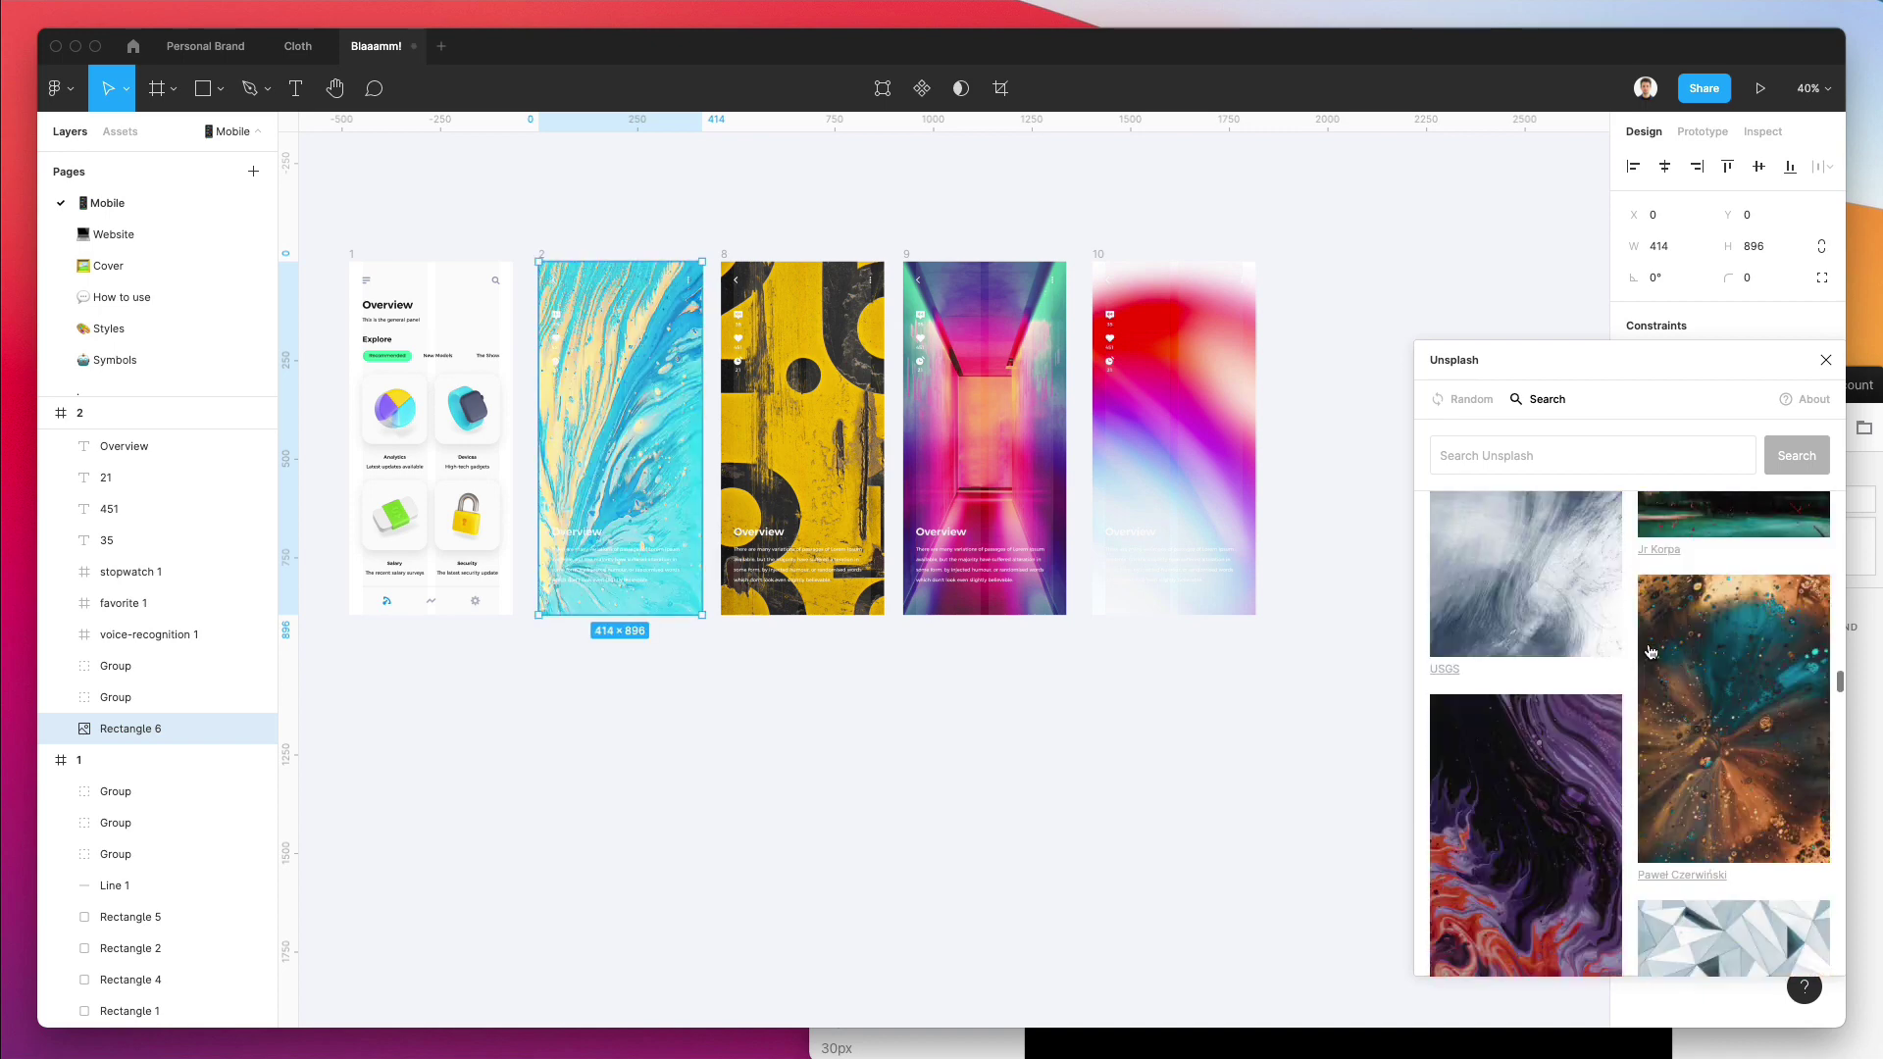
{"action": "scroll", "coordinate": [1650, 652], "scroll_direction": "down", "scroll_amount": 15}
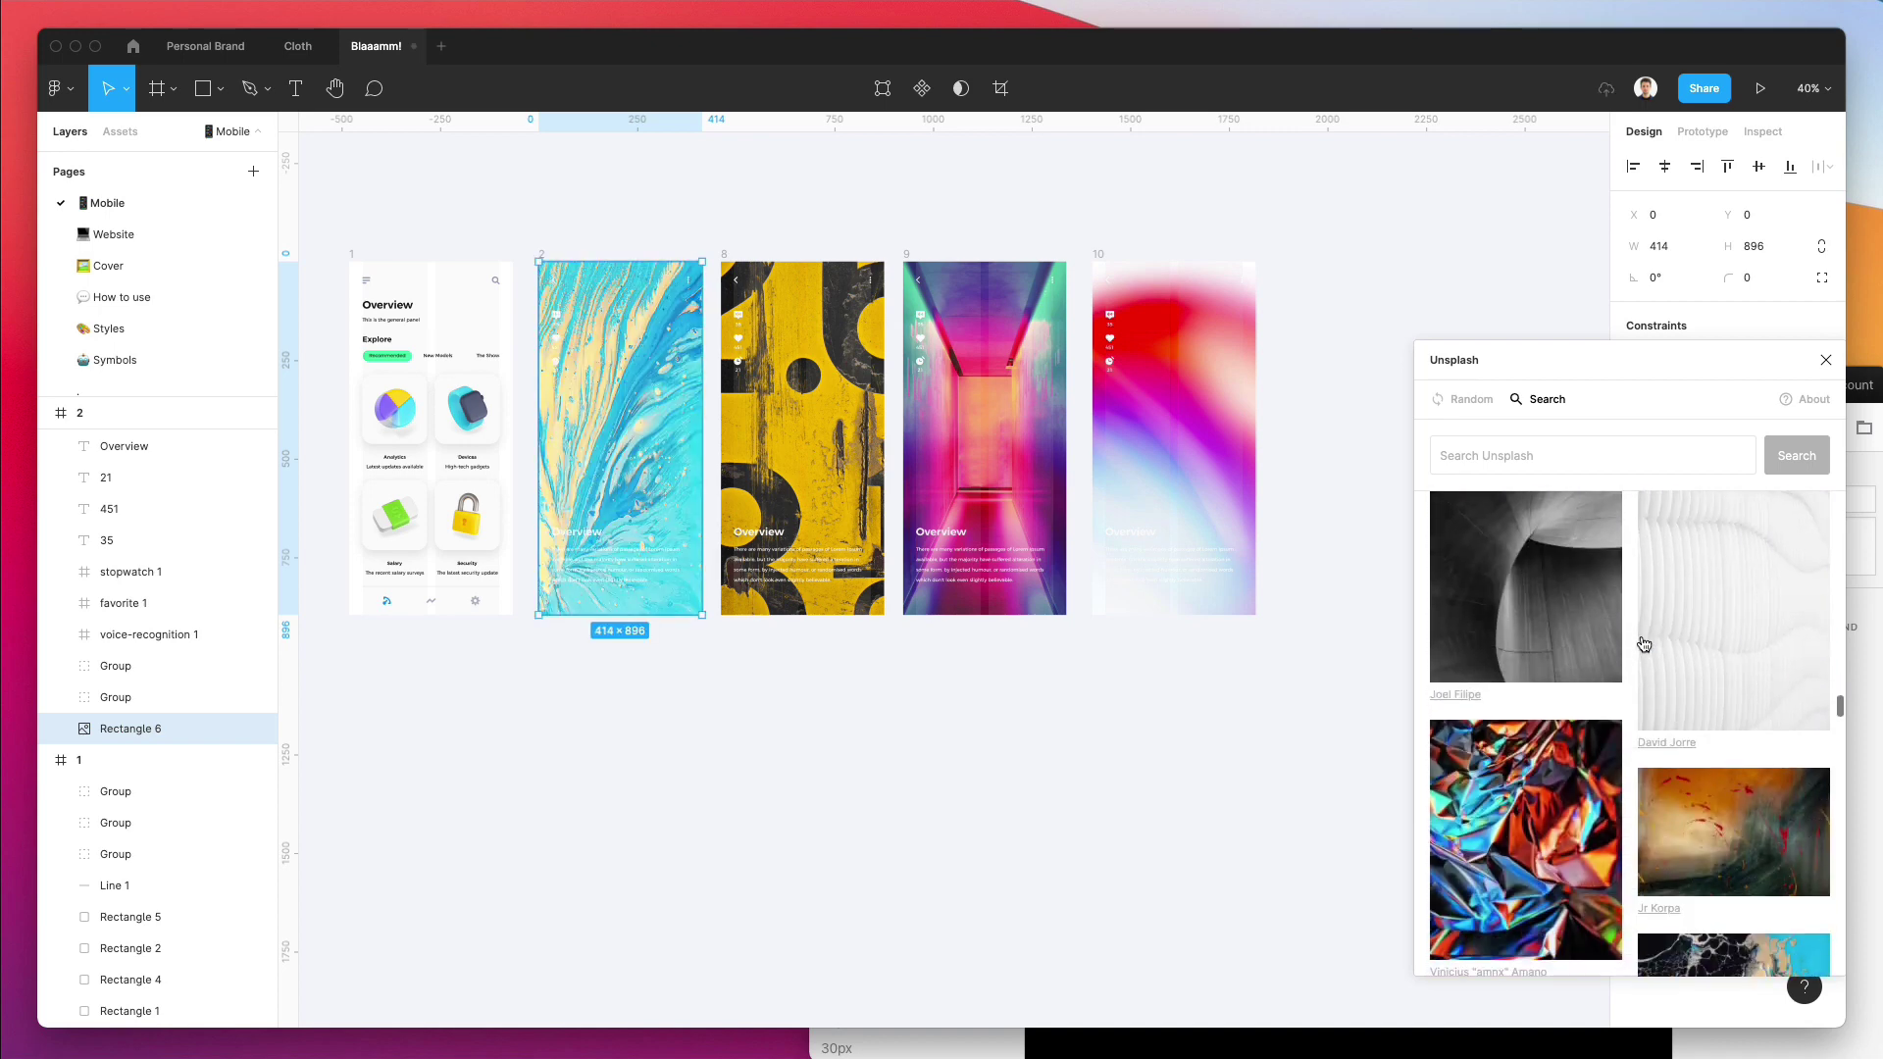
{"action": "scroll", "coordinate": [1644, 644], "scroll_direction": "down", "scroll_amount": 15}
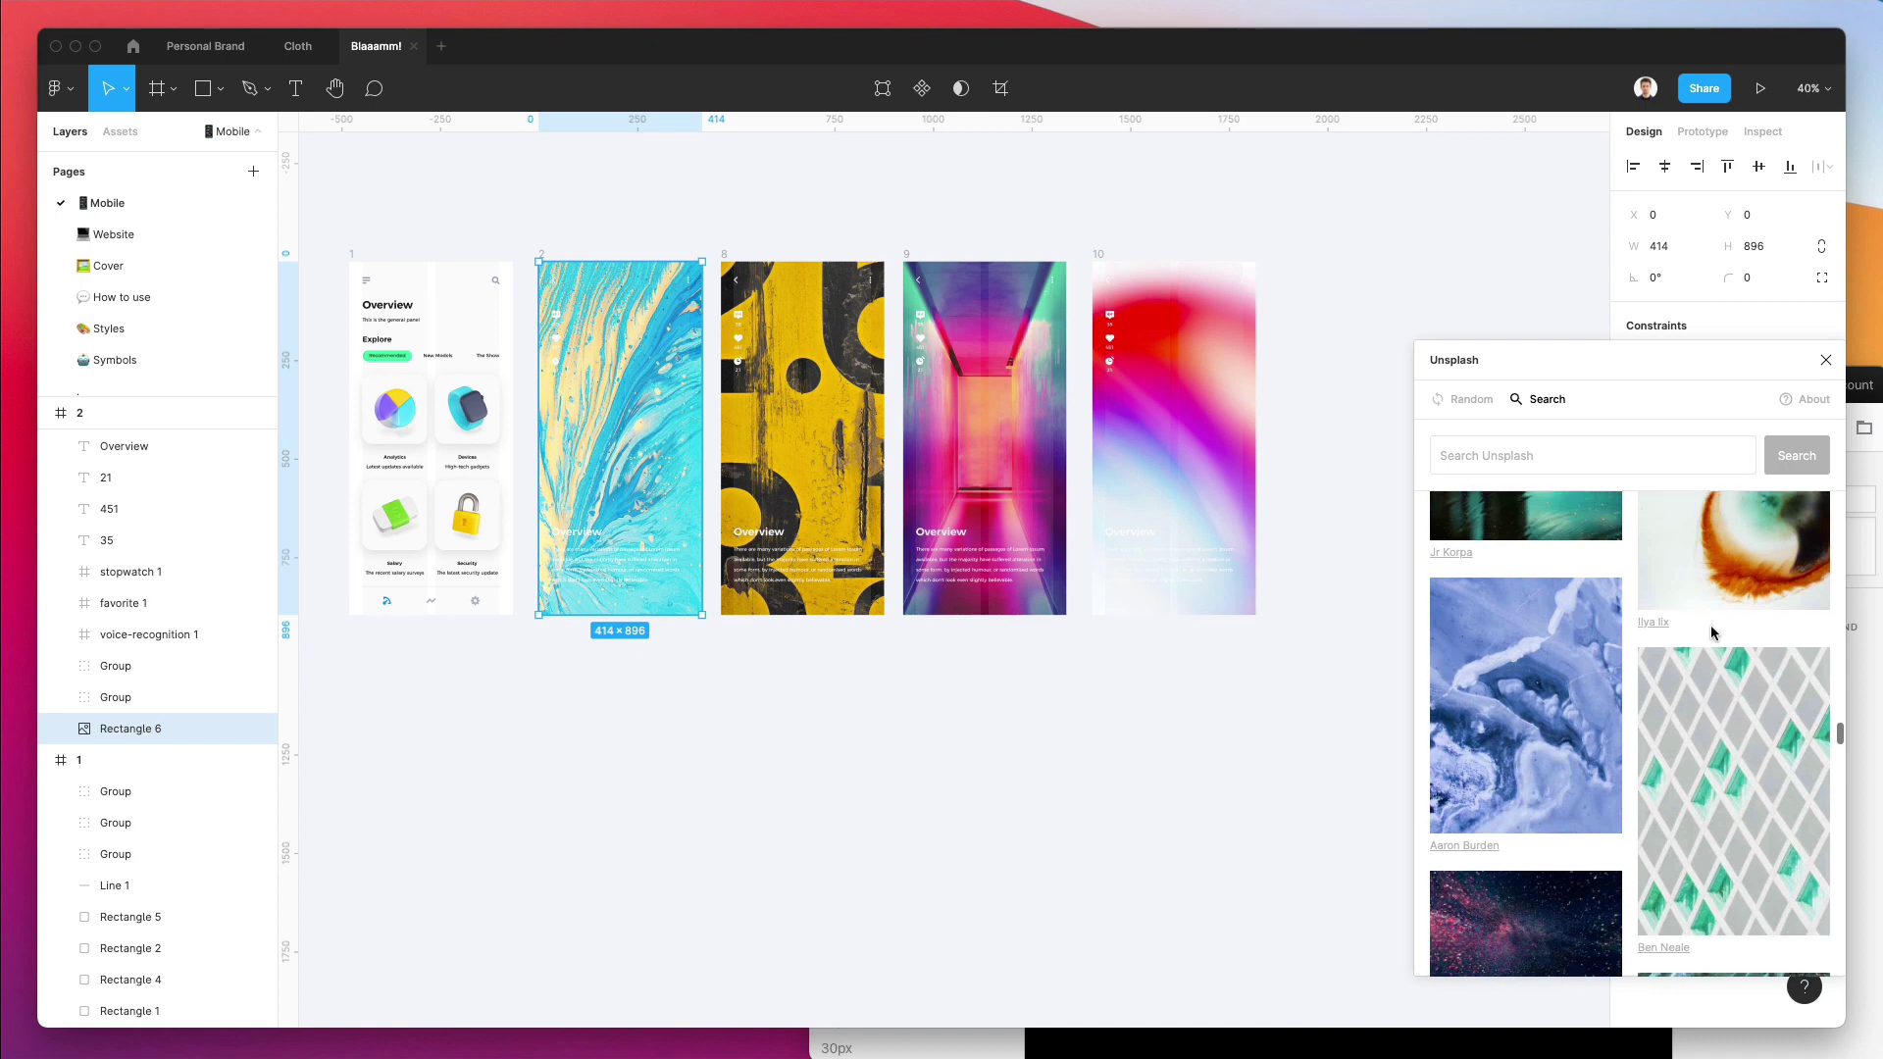
{"action": "scroll", "coordinate": [1710, 630], "scroll_direction": "down", "scroll_amount": 15}
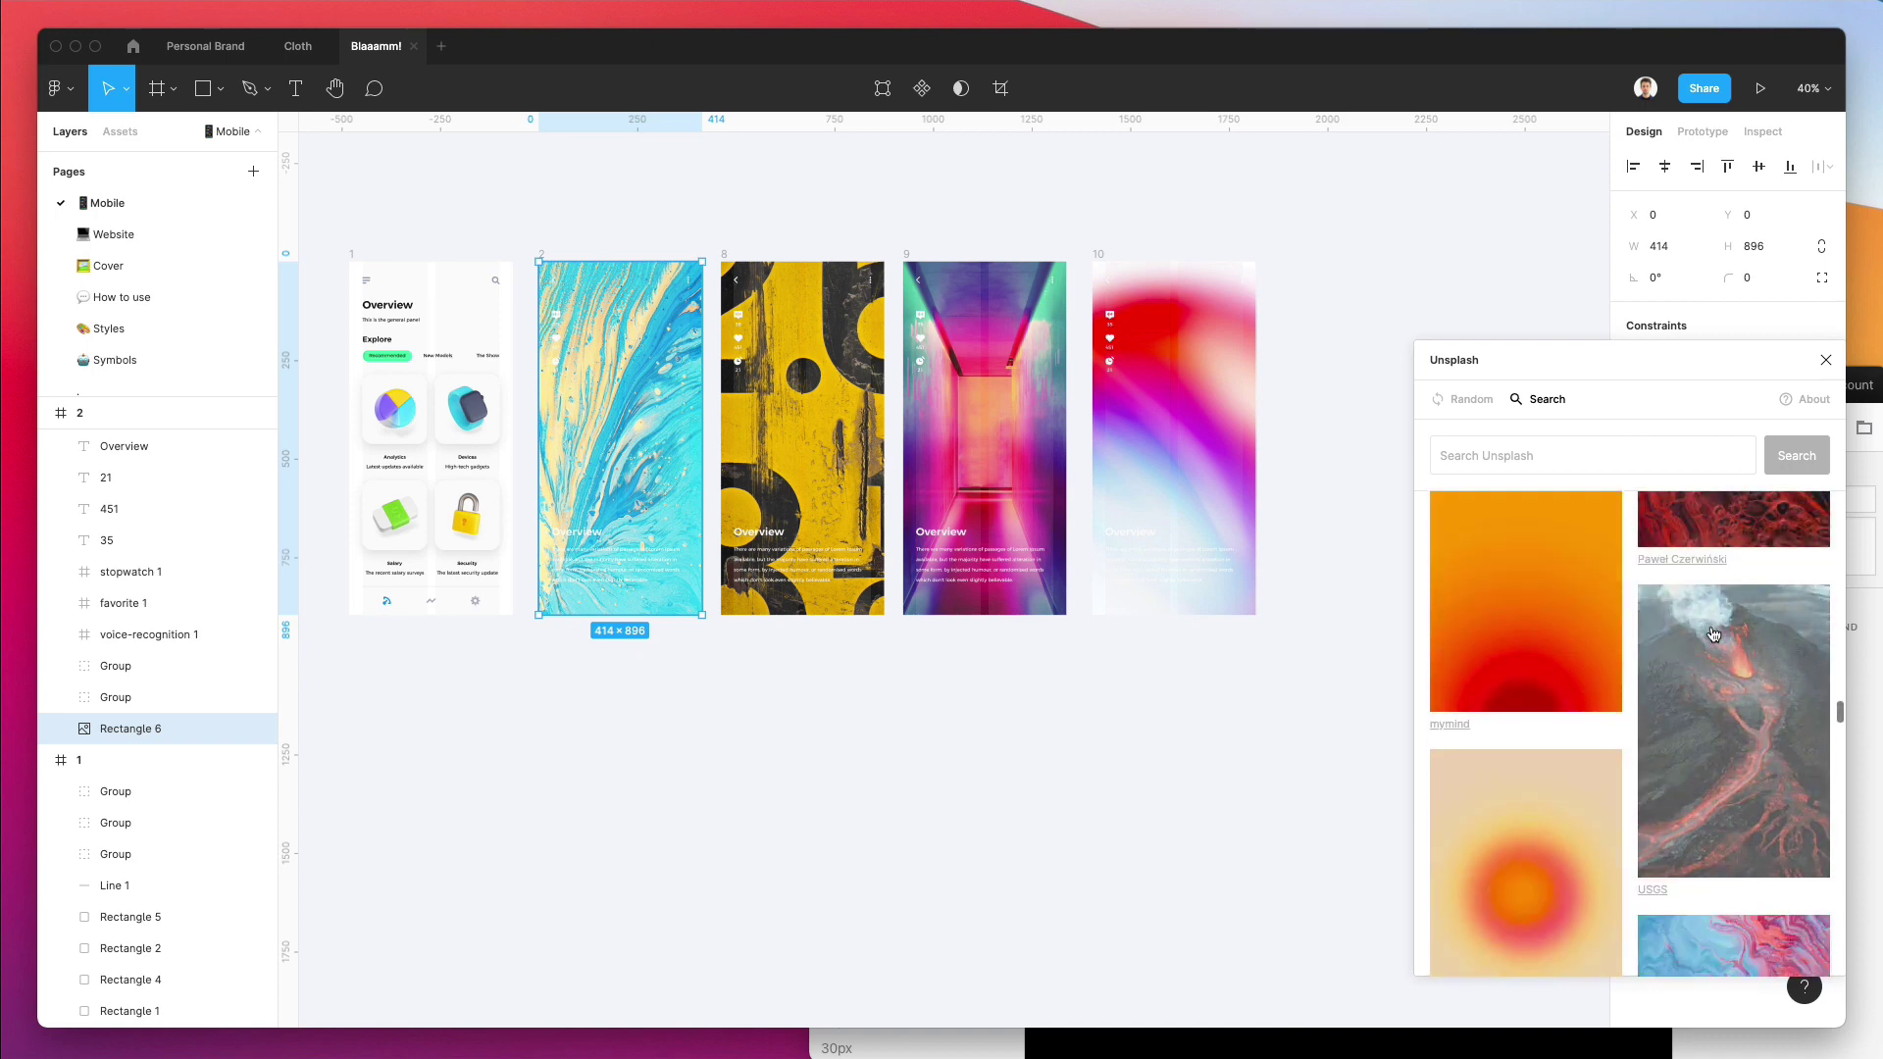
{"action": "scroll", "coordinate": [1559, 682], "scroll_direction": "down", "scroll_amount": 5}
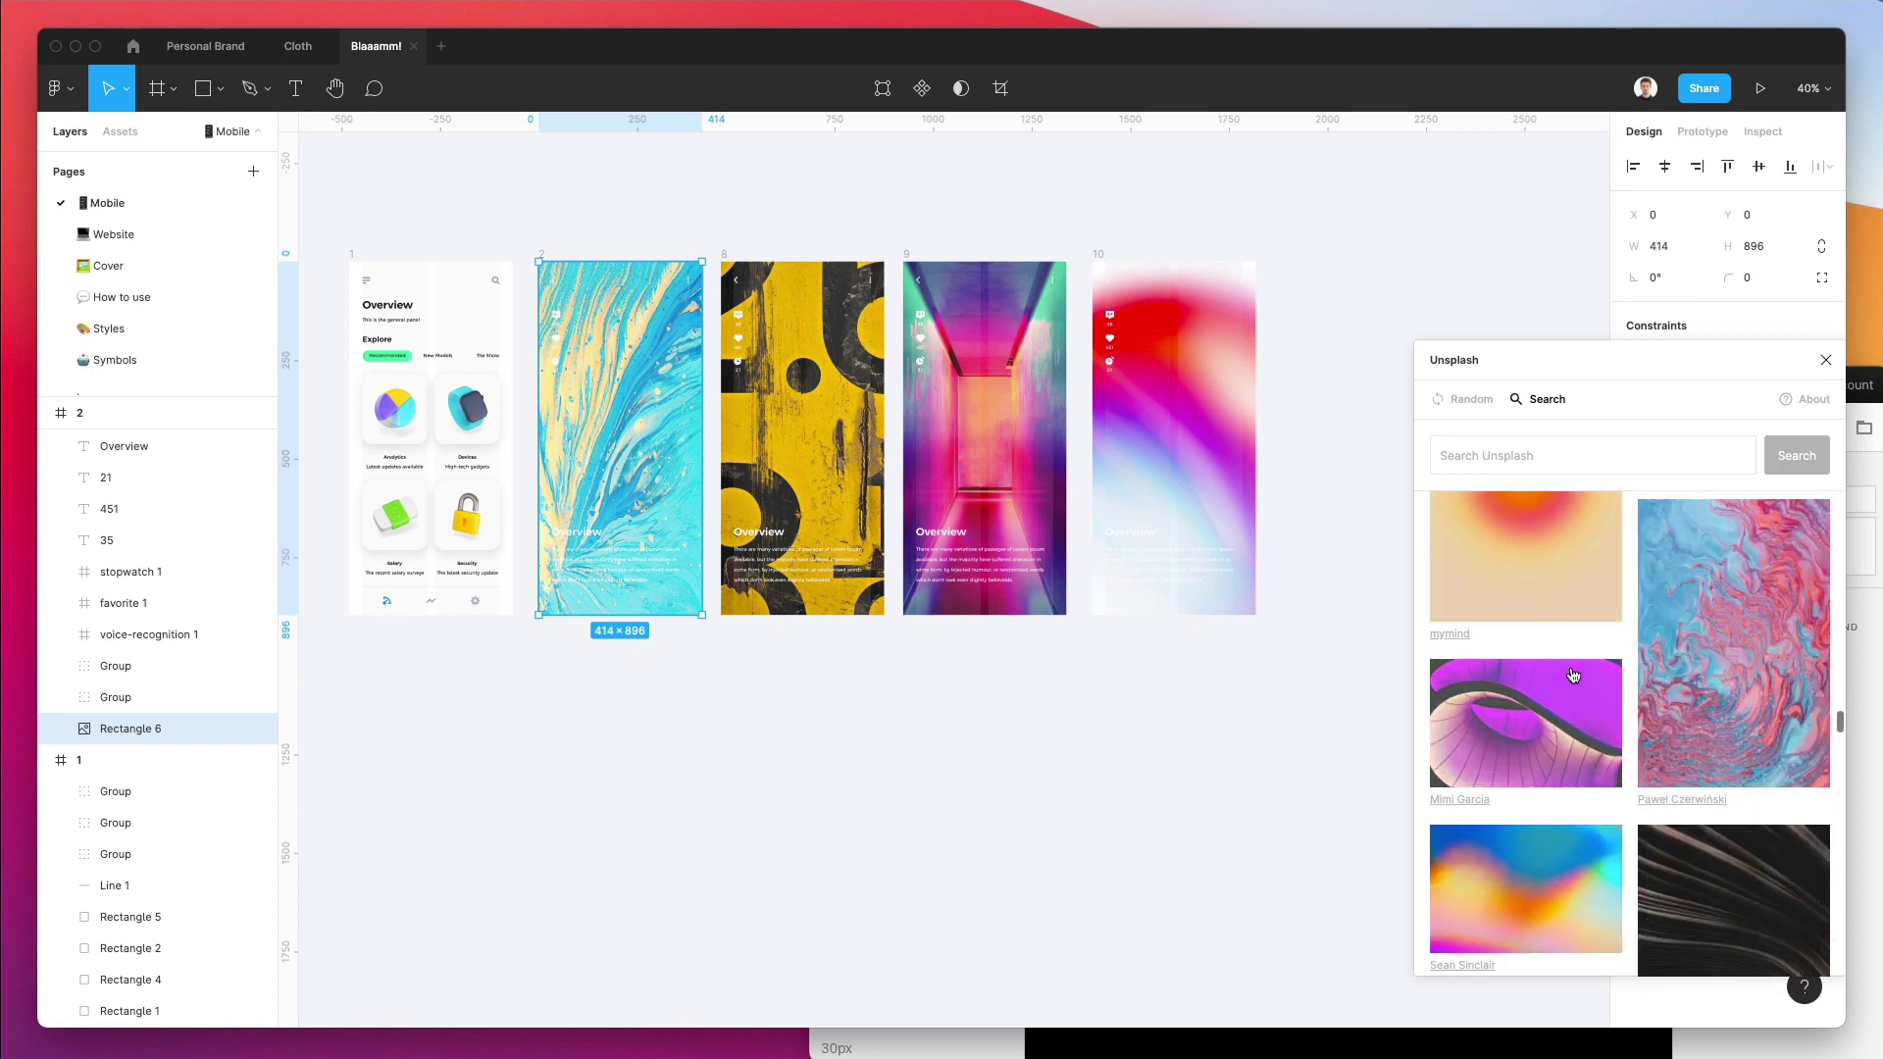
{"action": "scroll", "coordinate": [1572, 675], "scroll_direction": "down", "scroll_amount": 10}
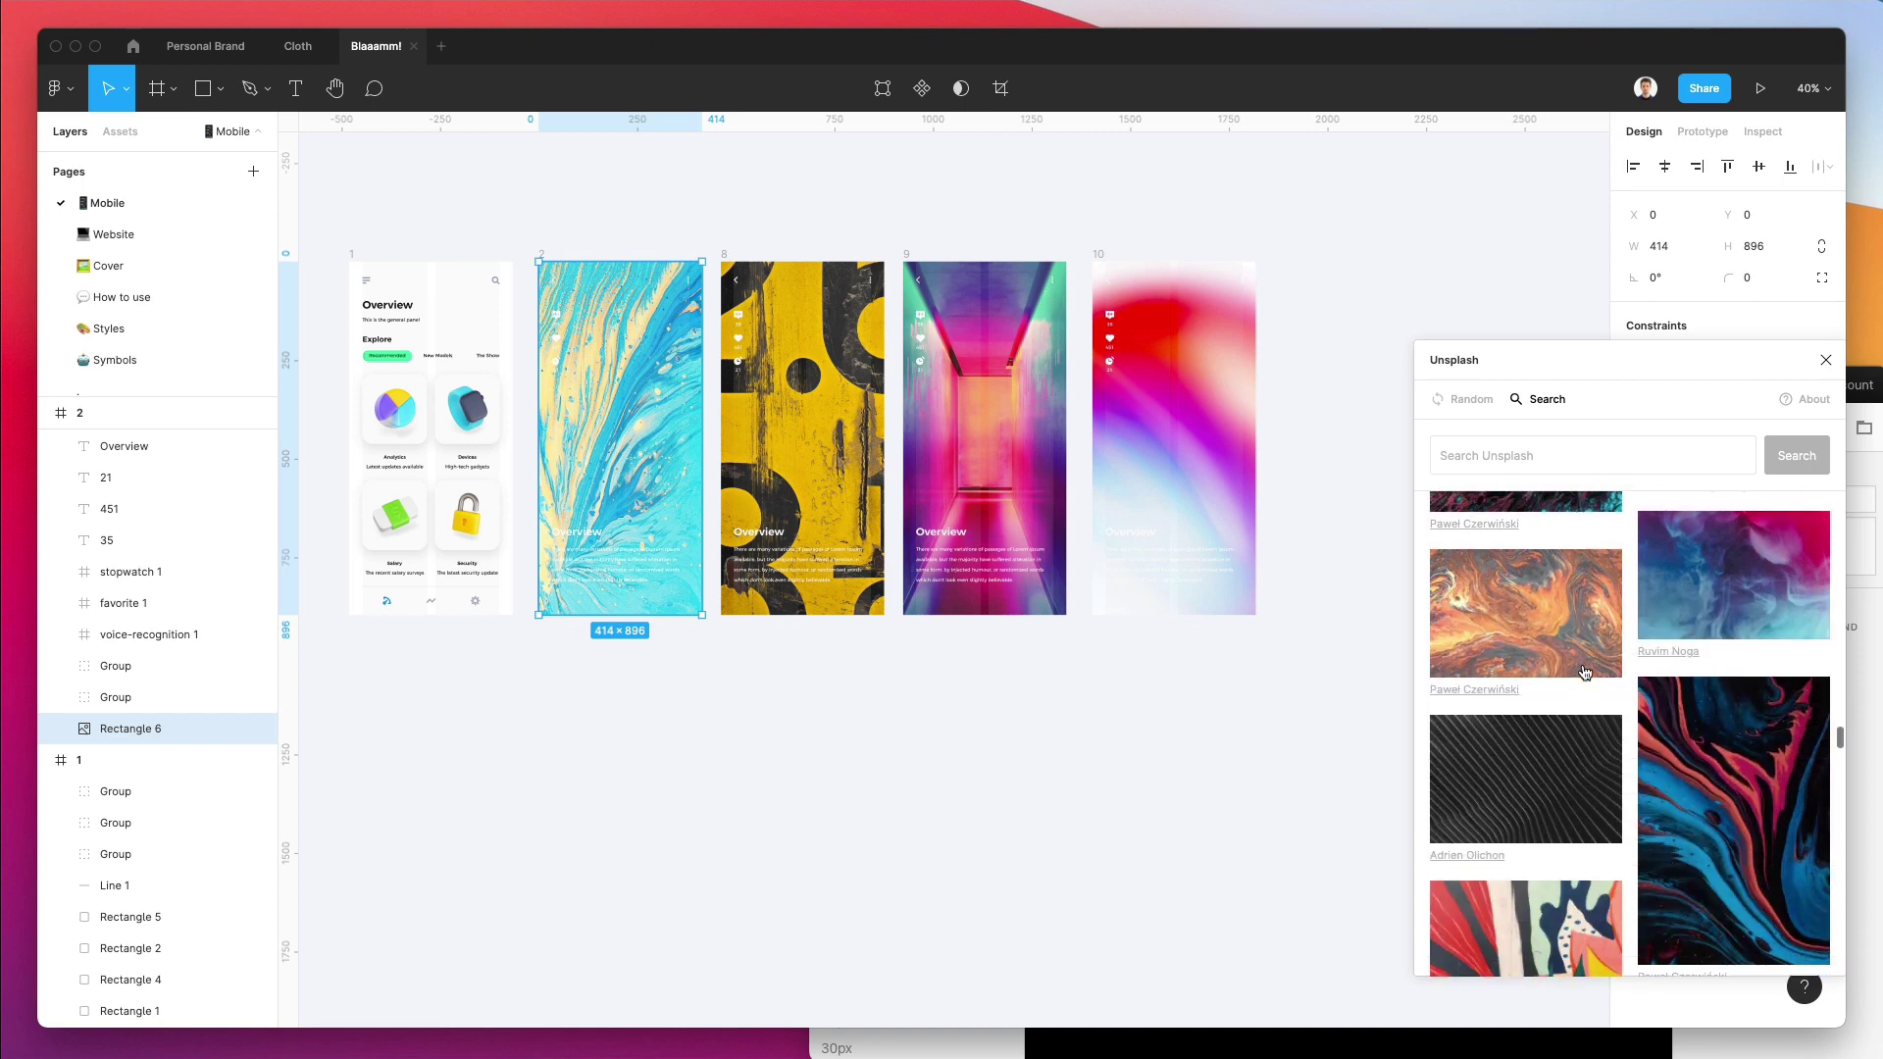
{"action": "scroll", "coordinate": [1585, 673], "scroll_direction": "down", "scroll_amount": 8}
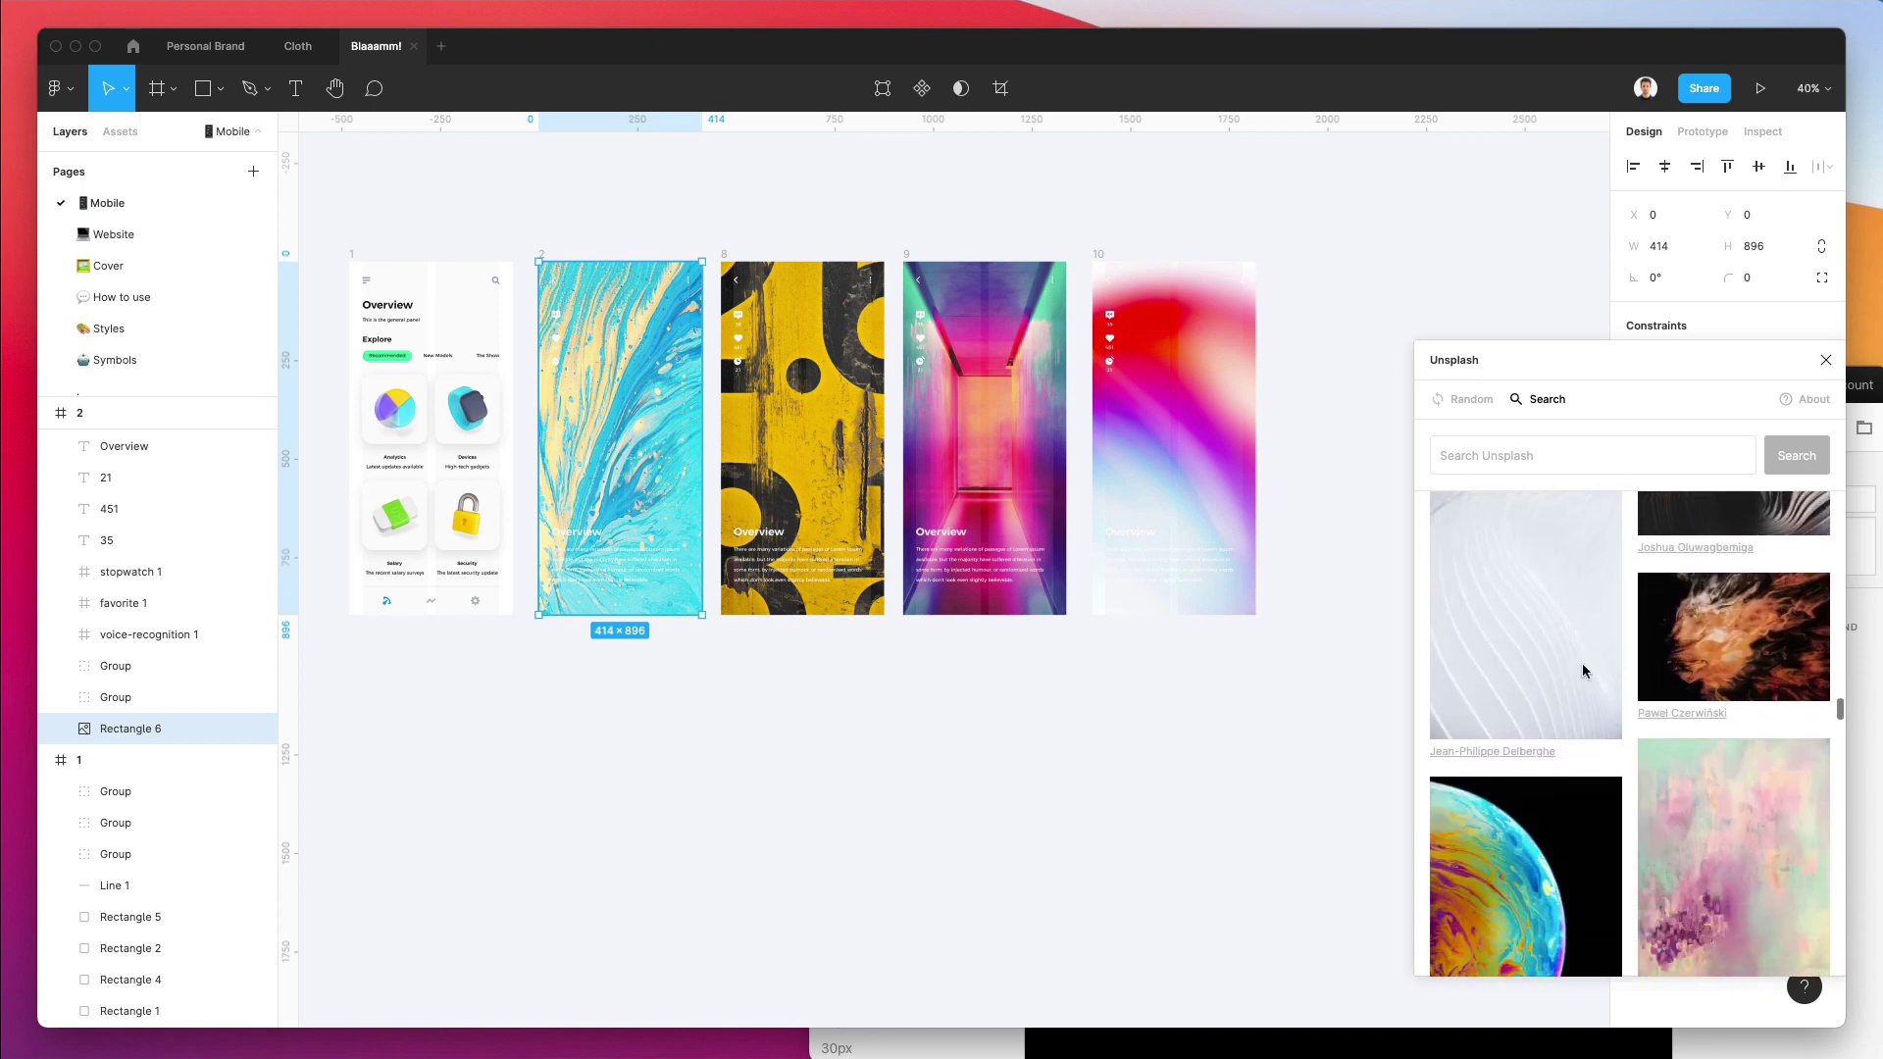
{"action": "scroll", "coordinate": [1583, 670], "scroll_direction": "down", "scroll_amount": 10}
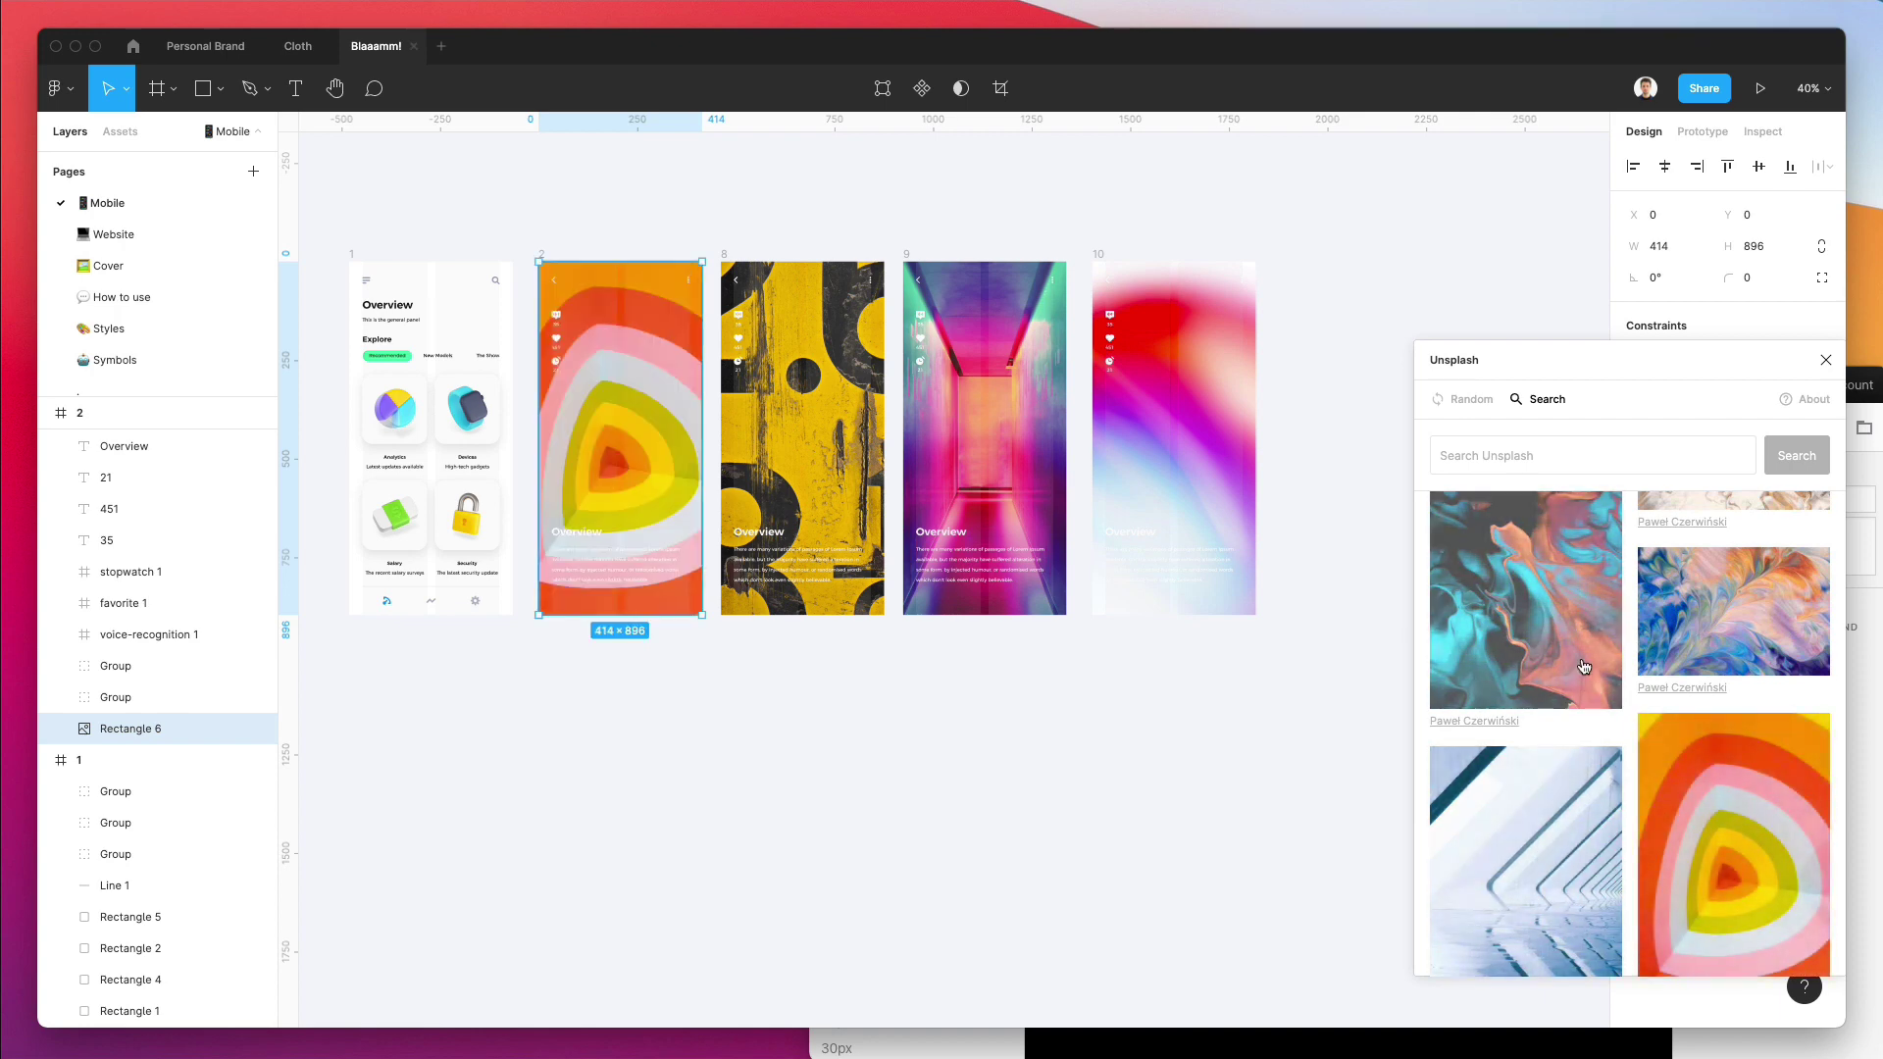
Select frame 8's background rectangle and browse the abstract Unsplash photos for a replacement background.
{"action": "scroll", "coordinate": [1645, 656], "scroll_direction": "down", "scroll_amount": 10}
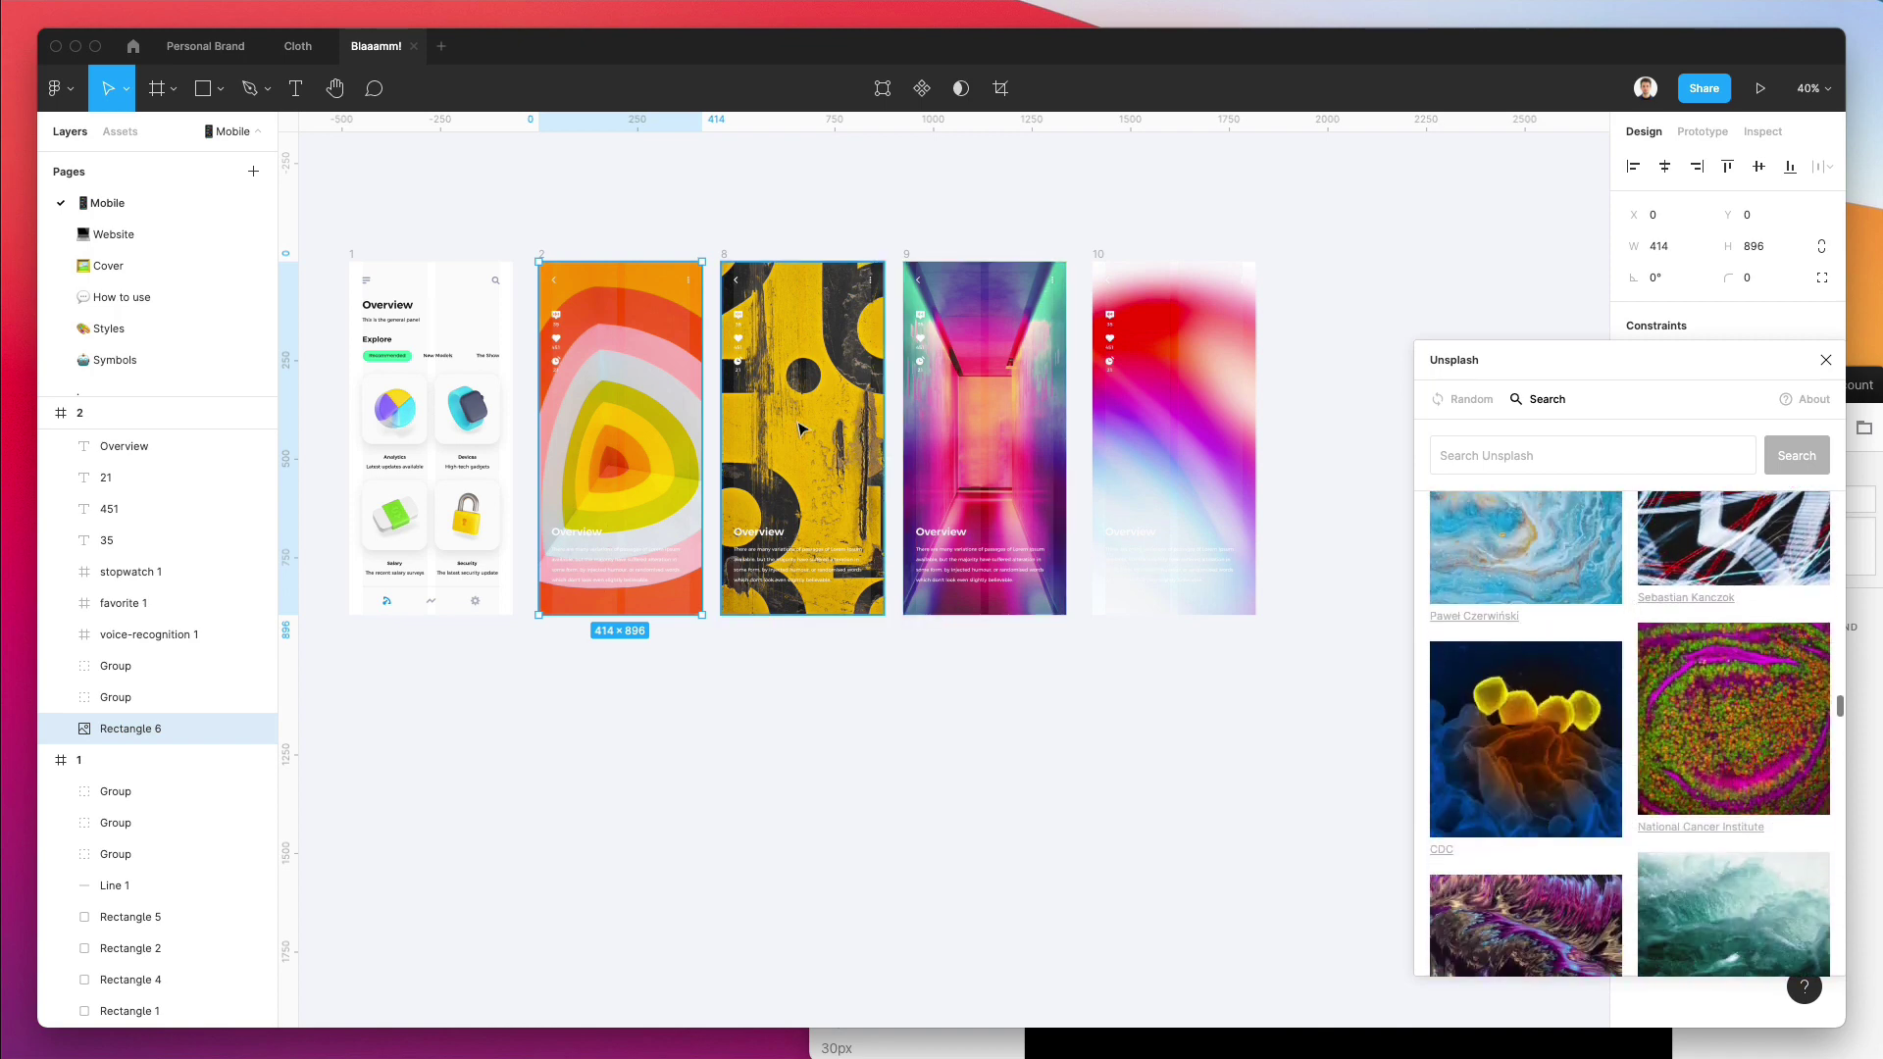
{"action": "scroll", "coordinate": [1825, 822], "scroll_direction": "down", "scroll_amount": 20}
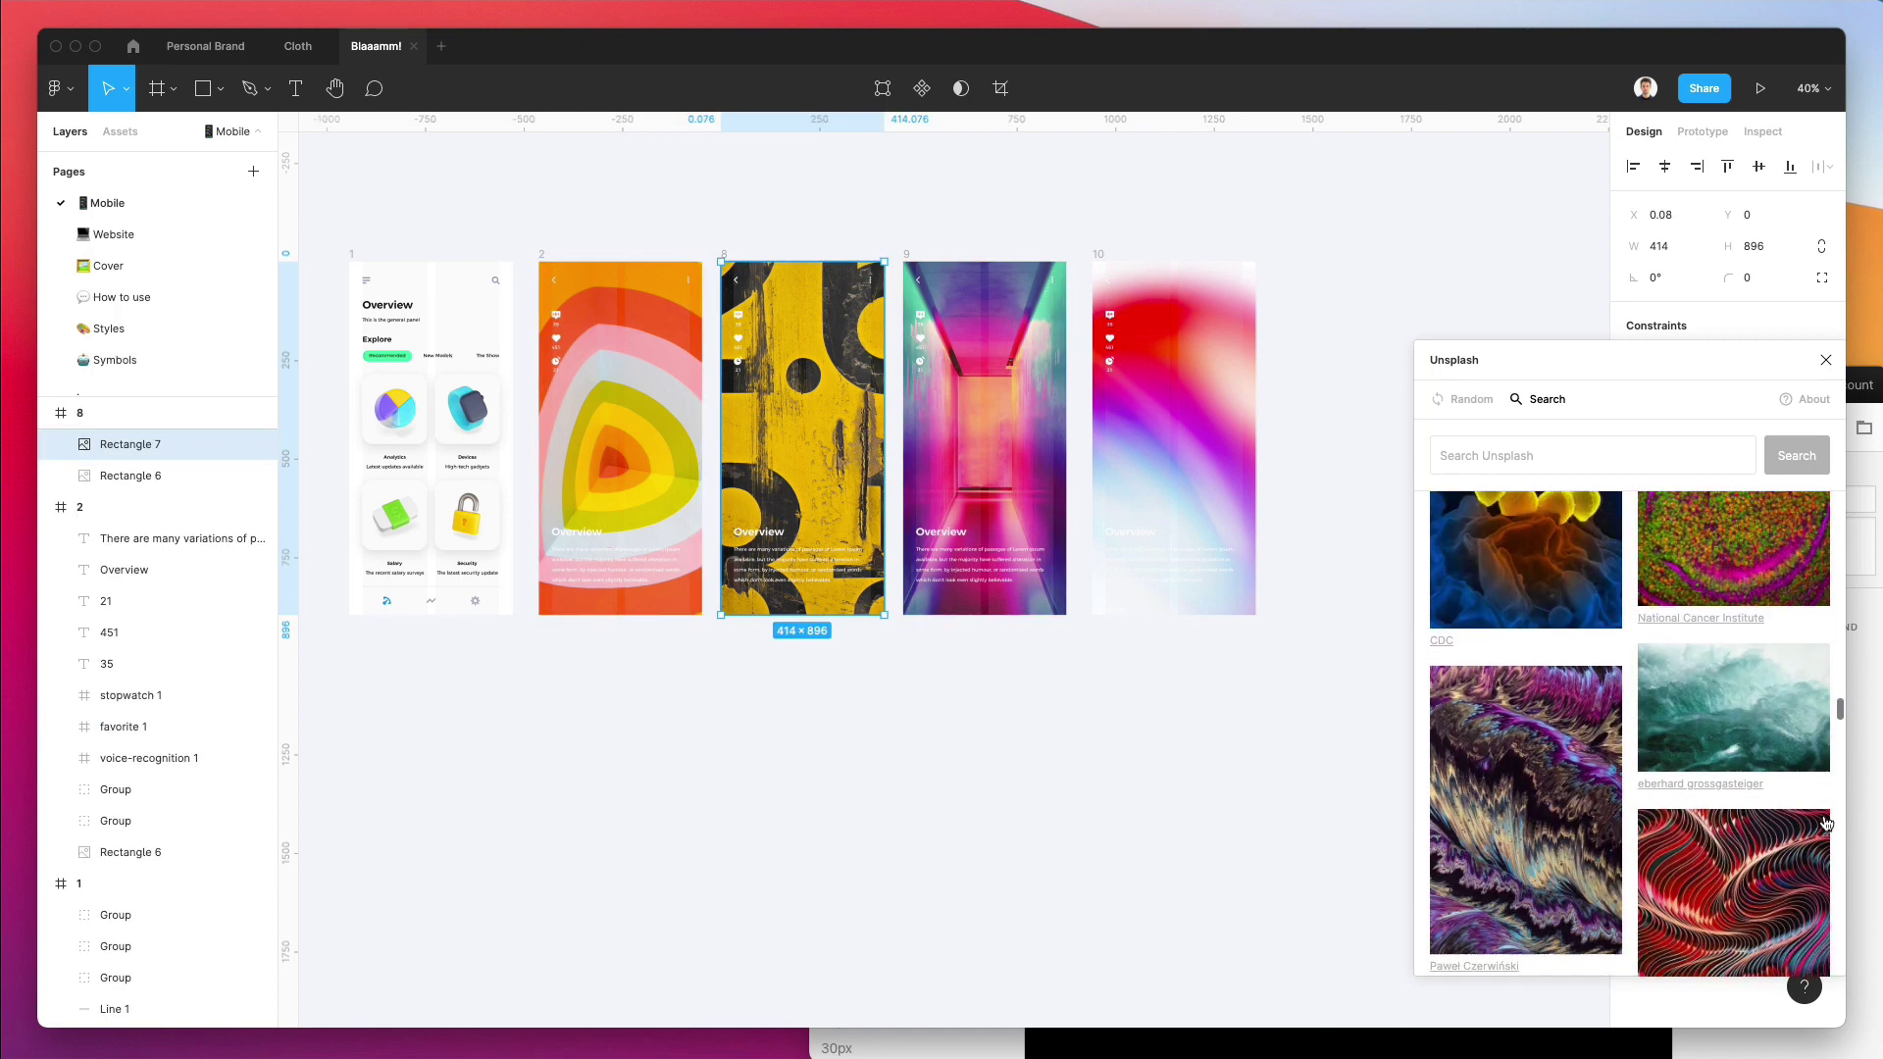
{"action": "scroll", "coordinate": [1825, 822], "scroll_direction": "down", "scroll_amount": 4}
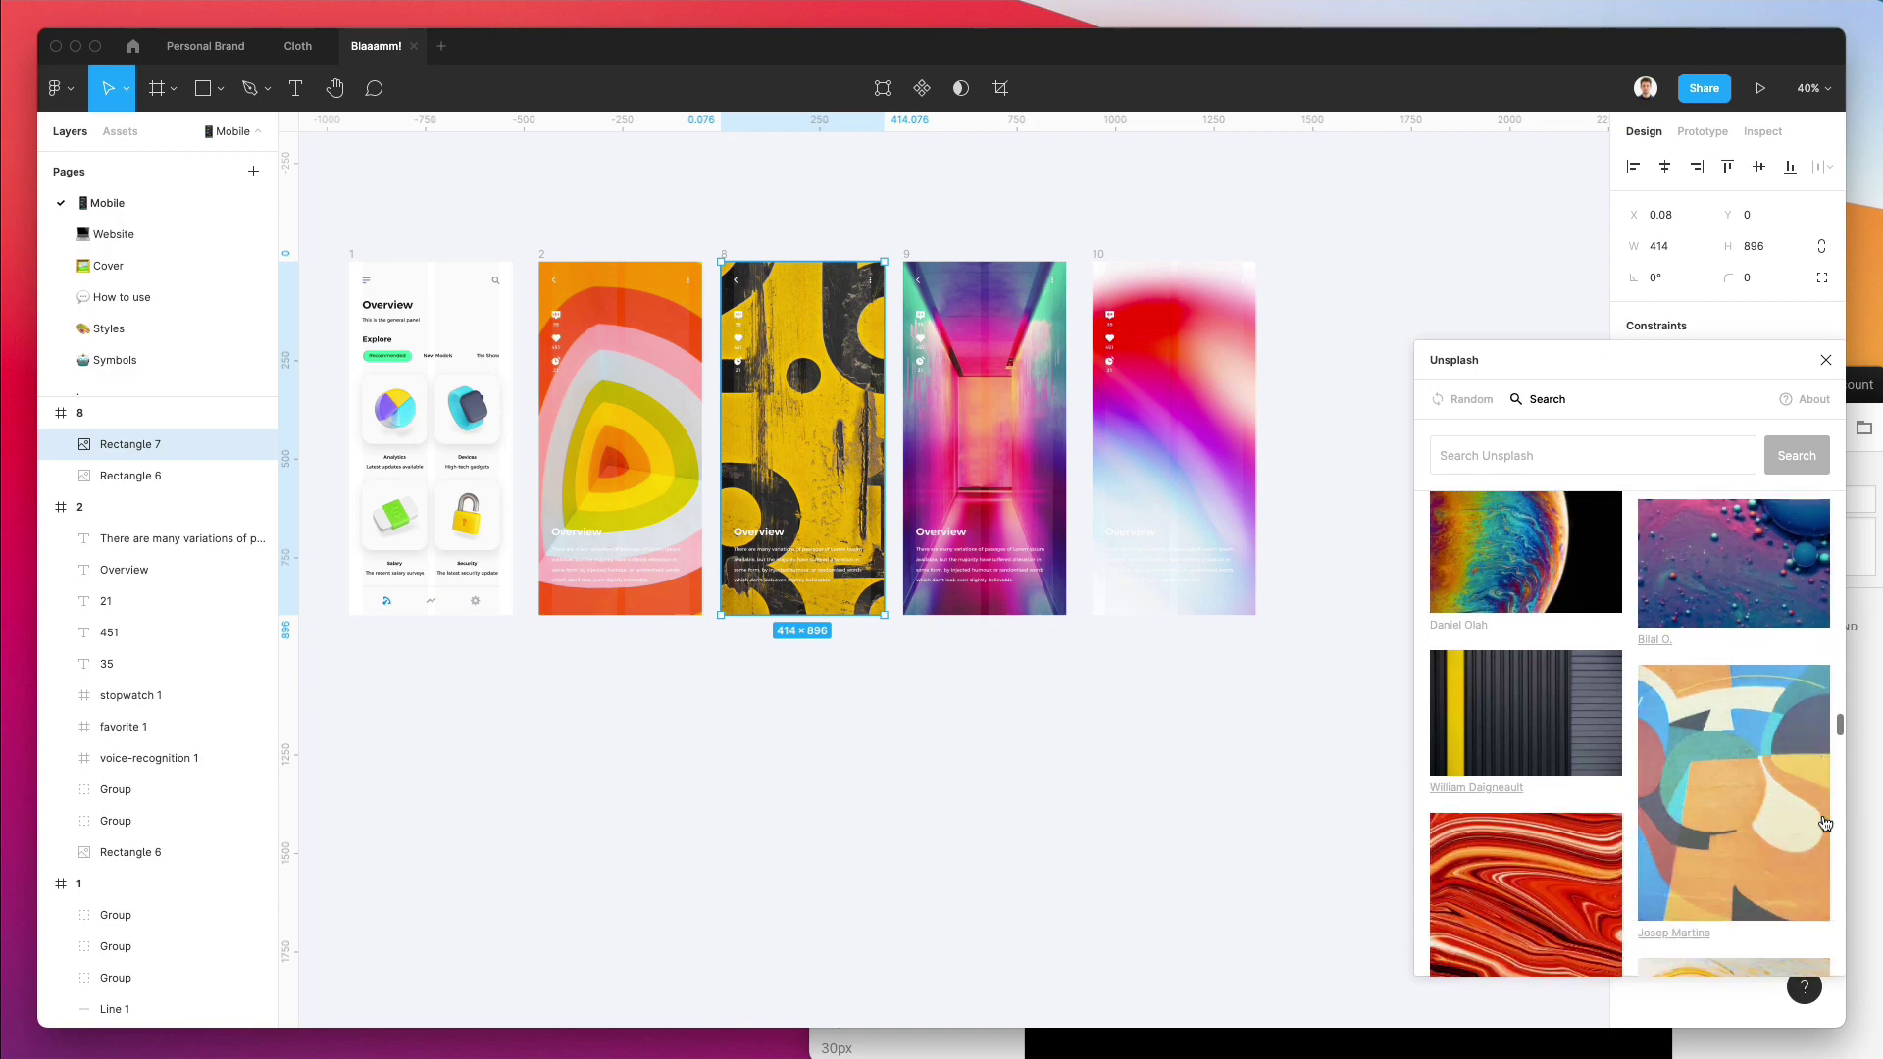